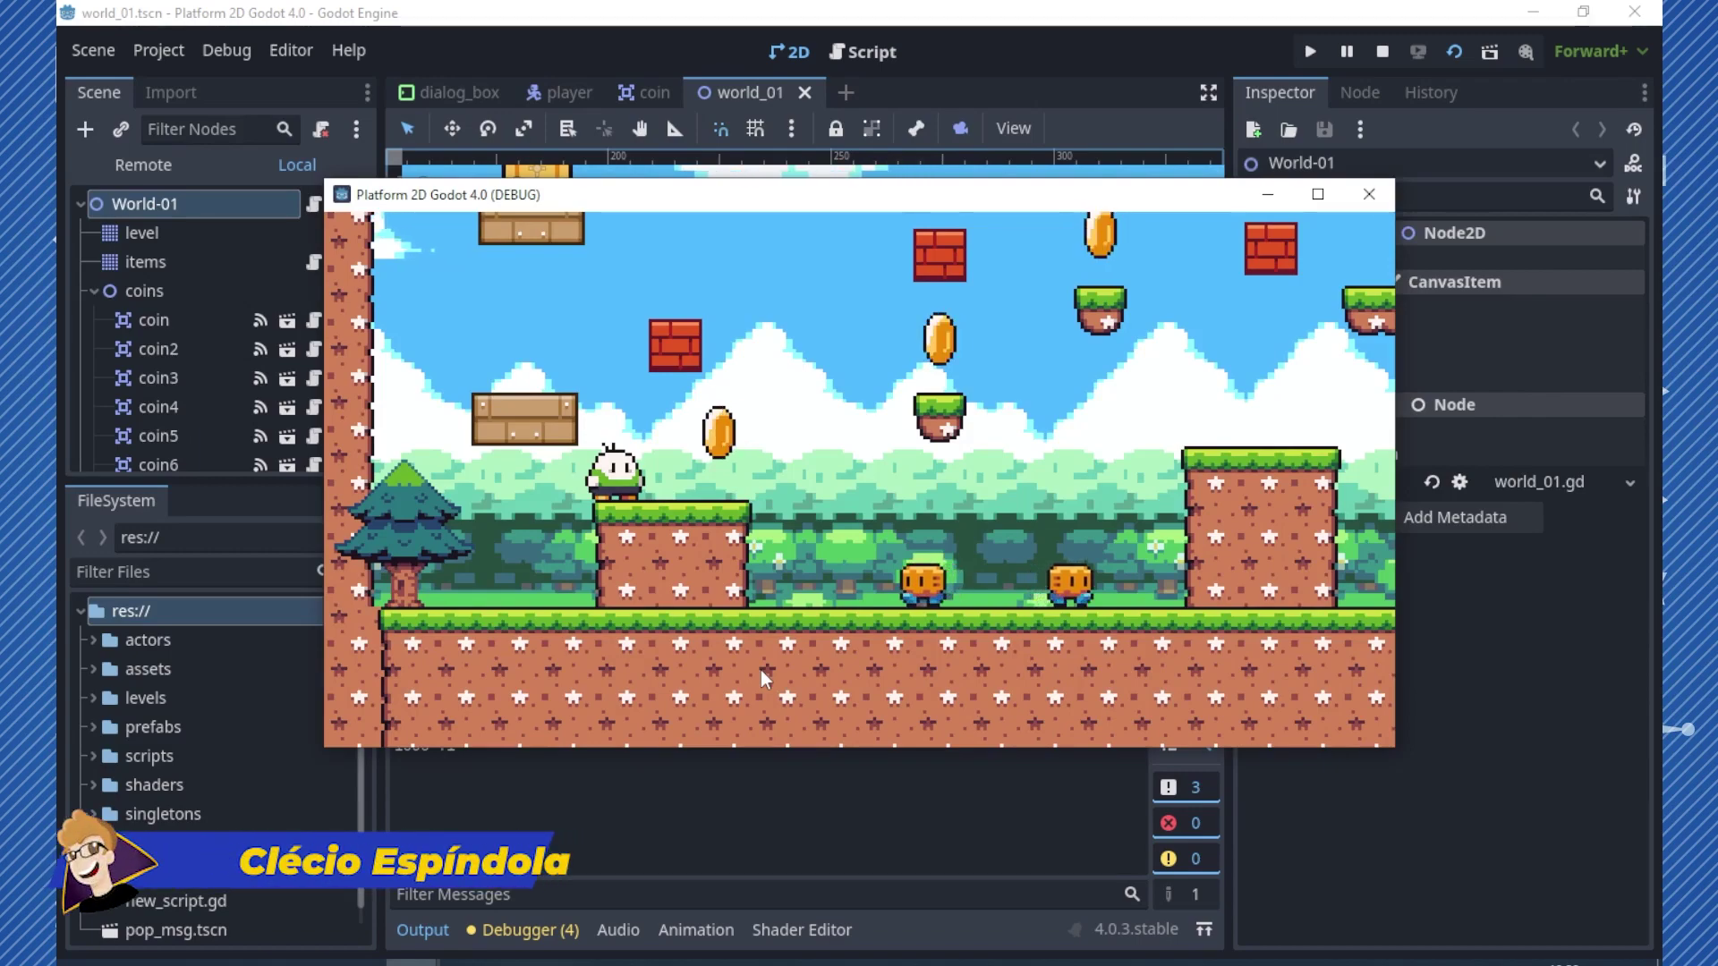
# - Run and jump the player right across the platforms up to the sign
pyautogui.press('Right')
pyautogui.press('space')
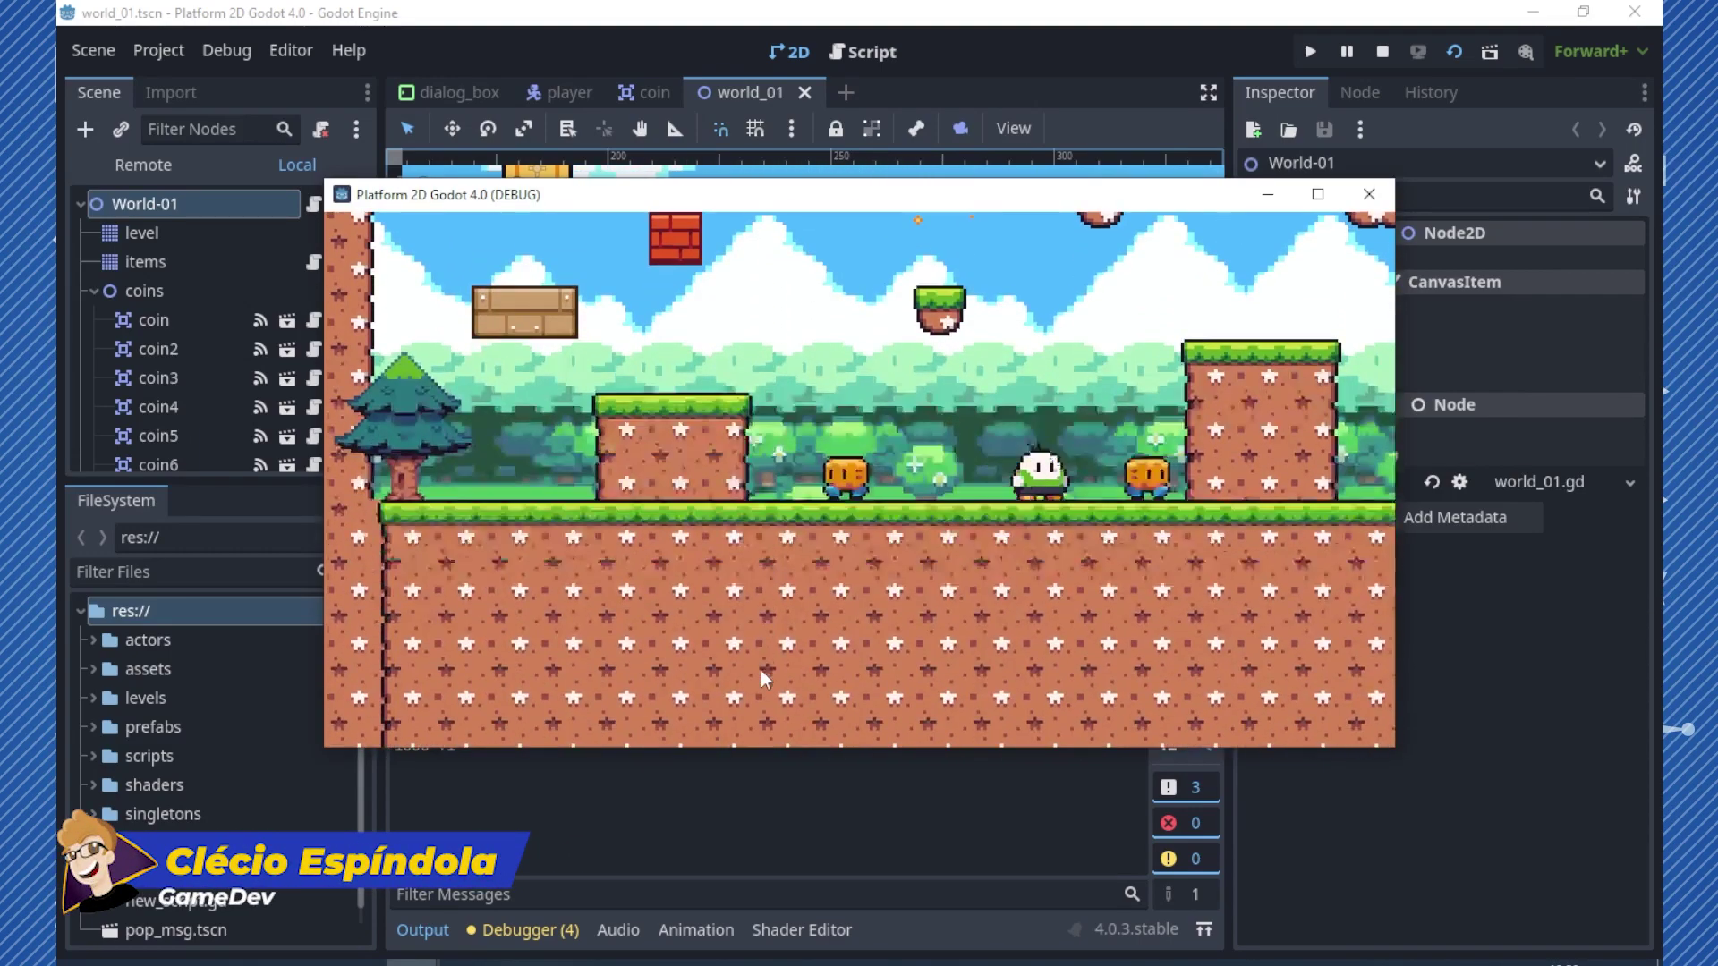
pyautogui.press('space')
pyautogui.press('space')
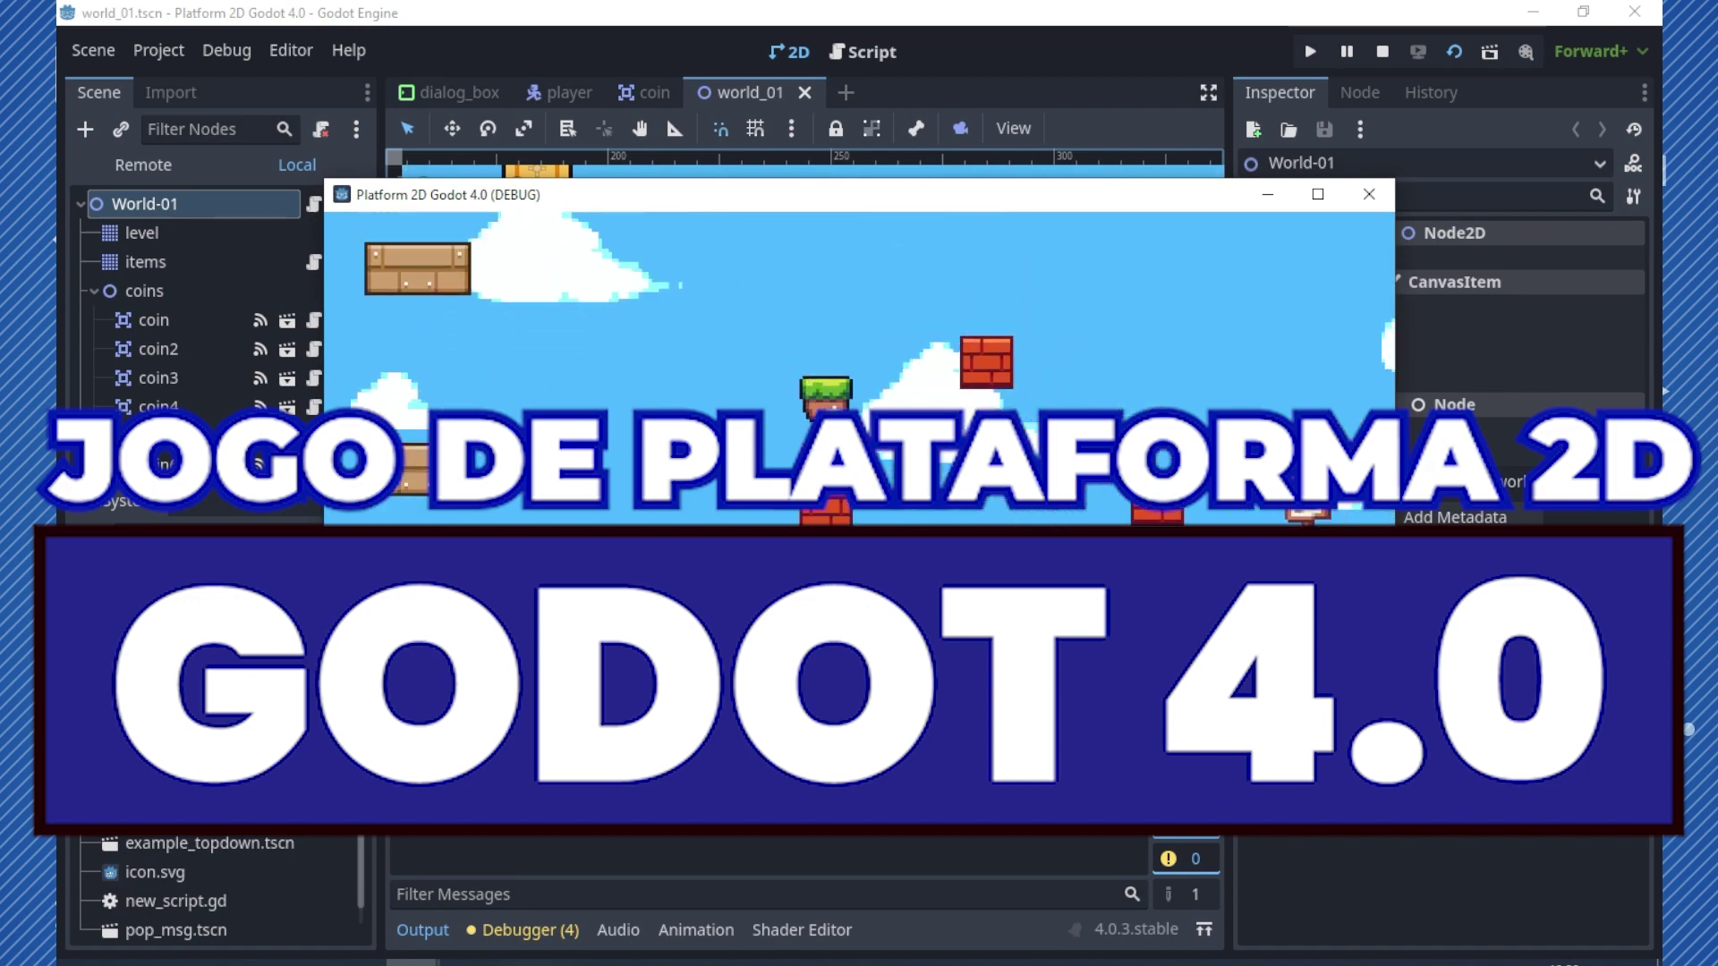
pyautogui.press('Right')
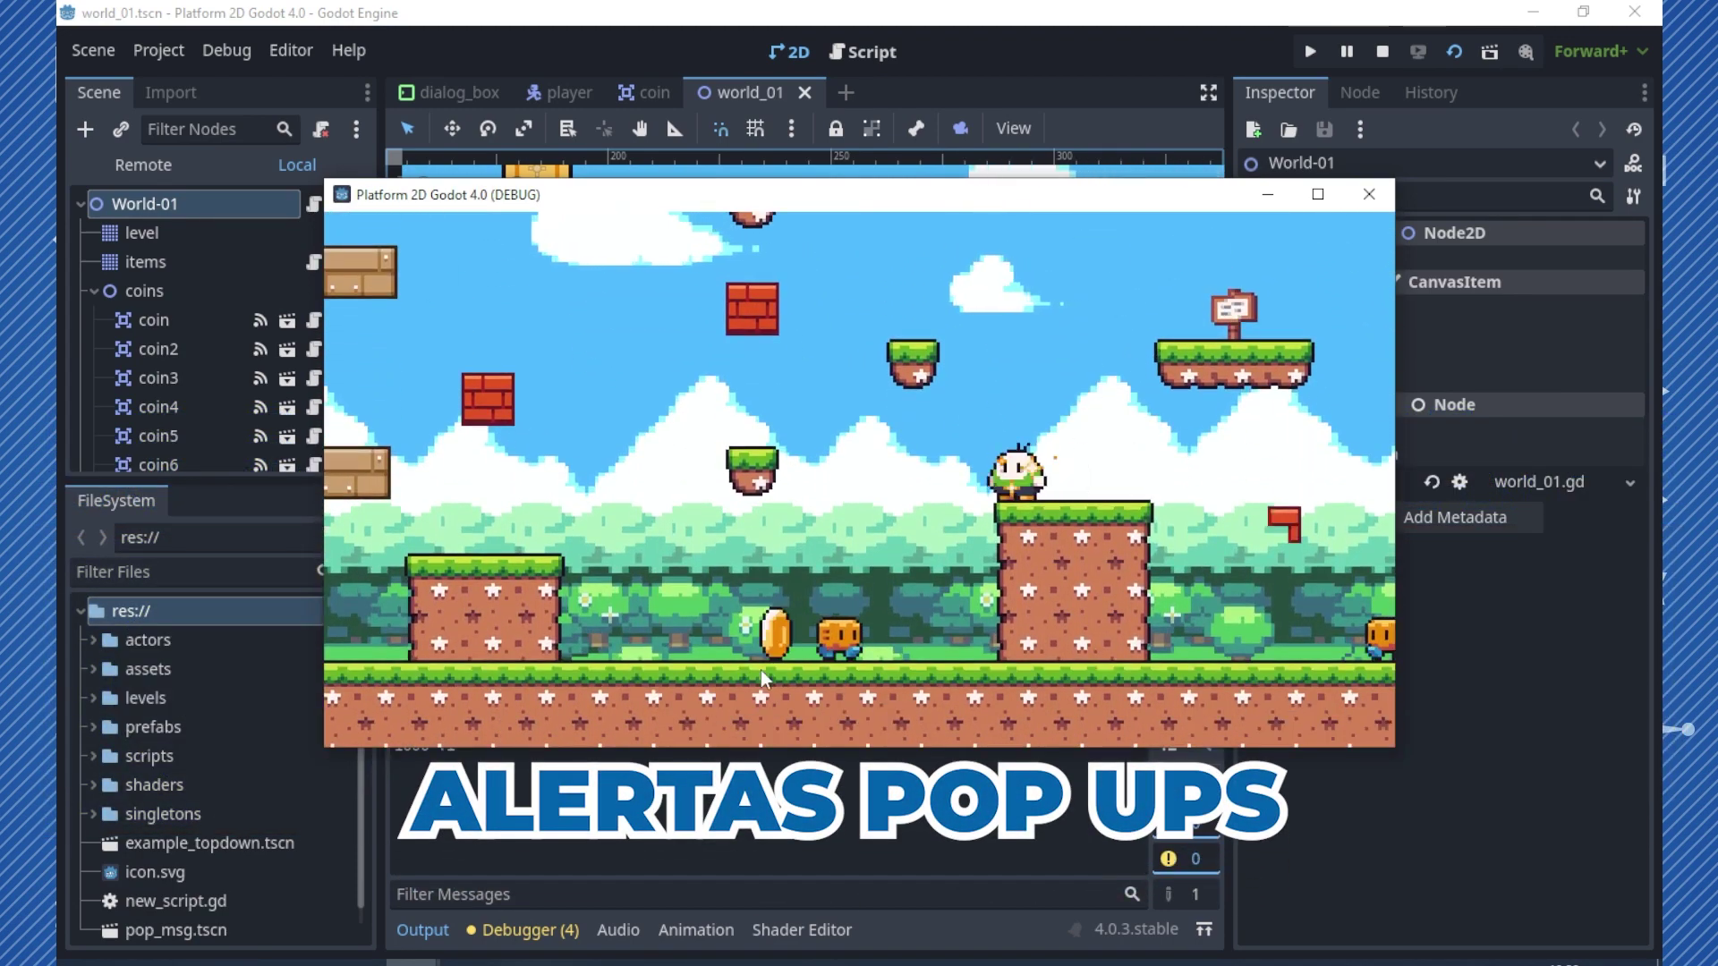
pyautogui.press('space')
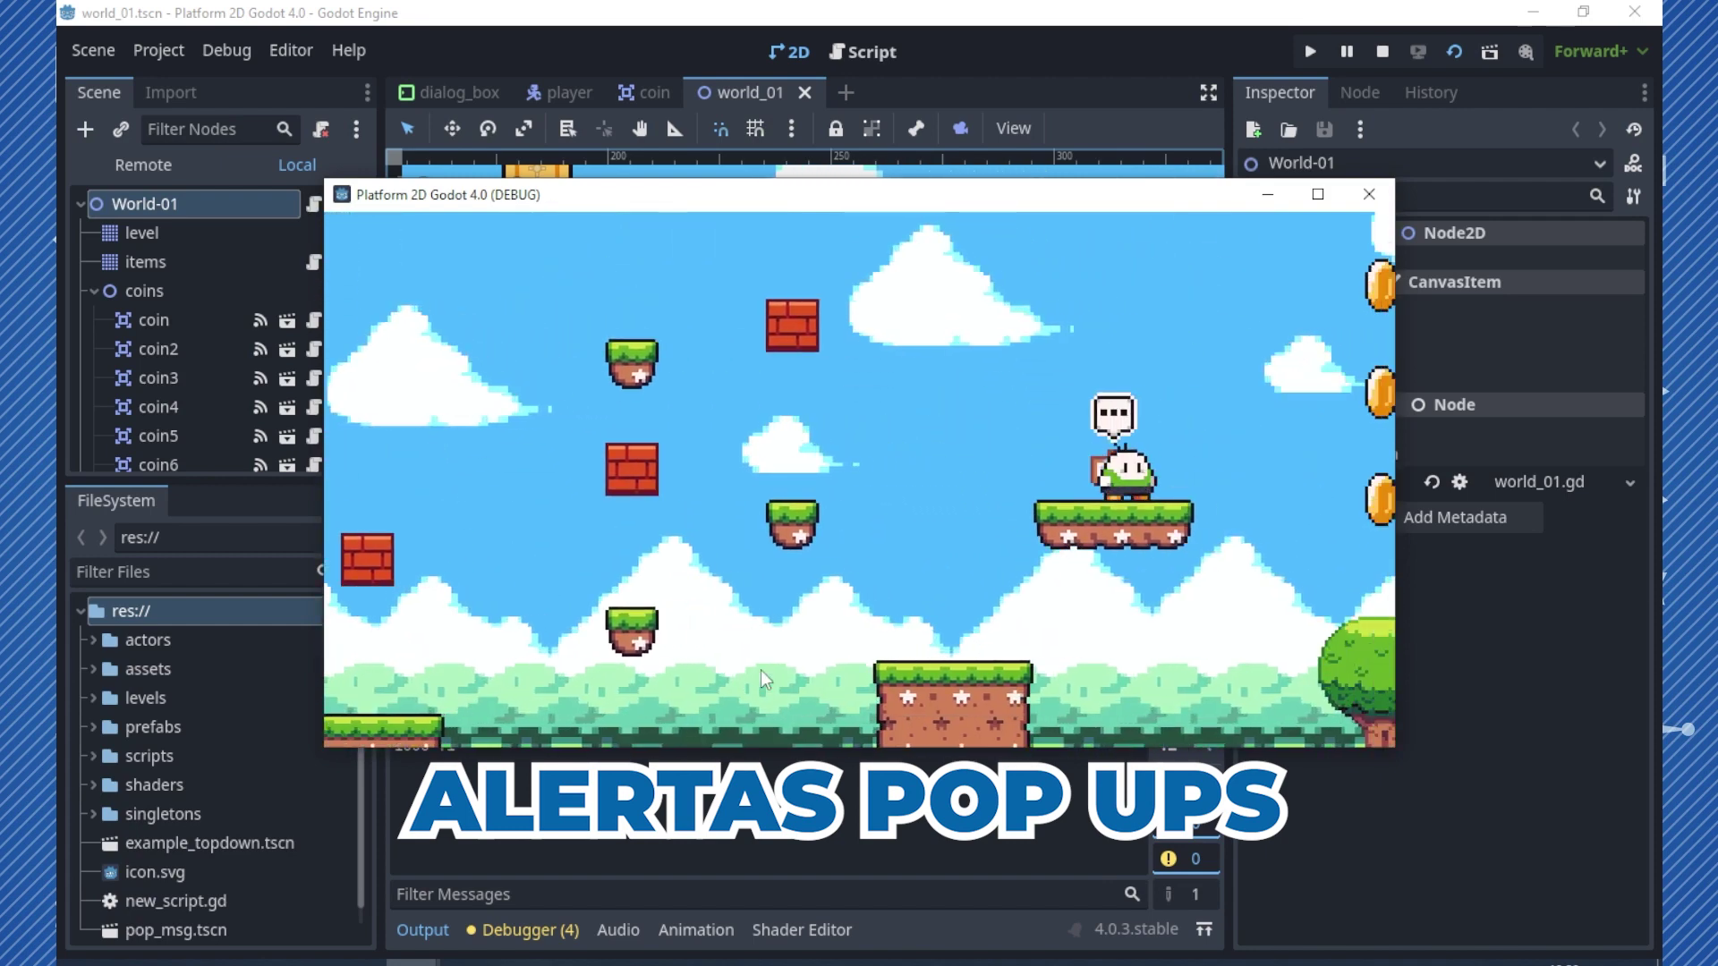
# - Interact with the sign and advance its dialog line by line until it closes
pyautogui.press('e')
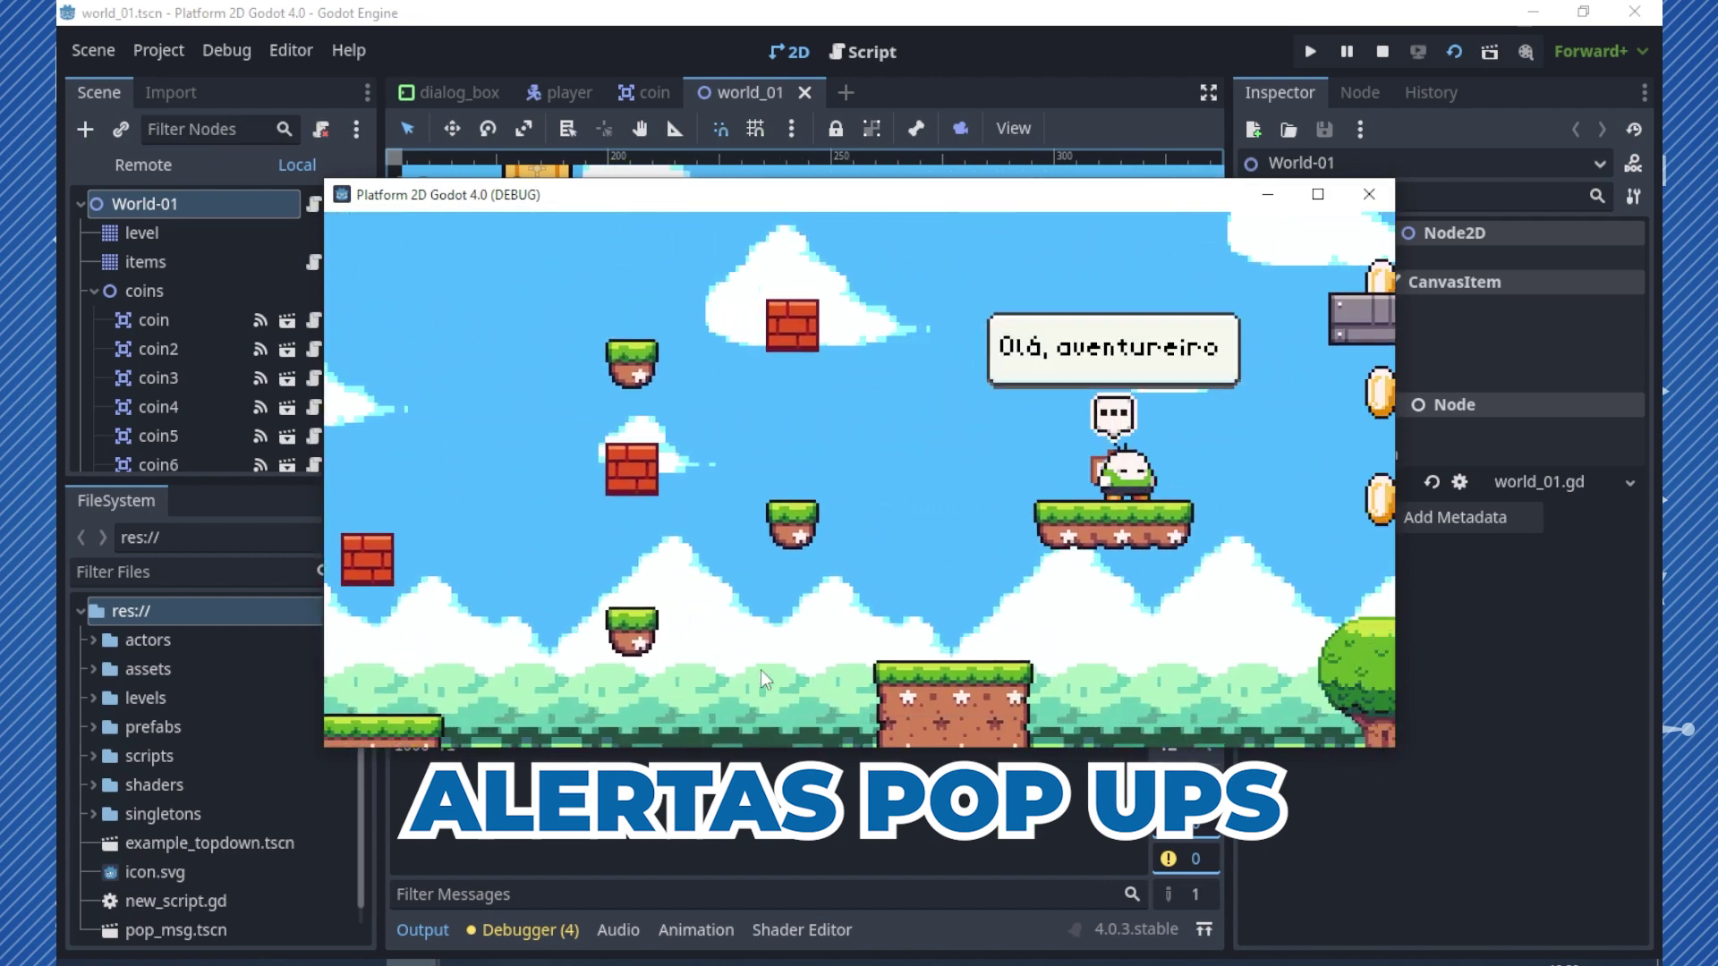
pyautogui.press('e')
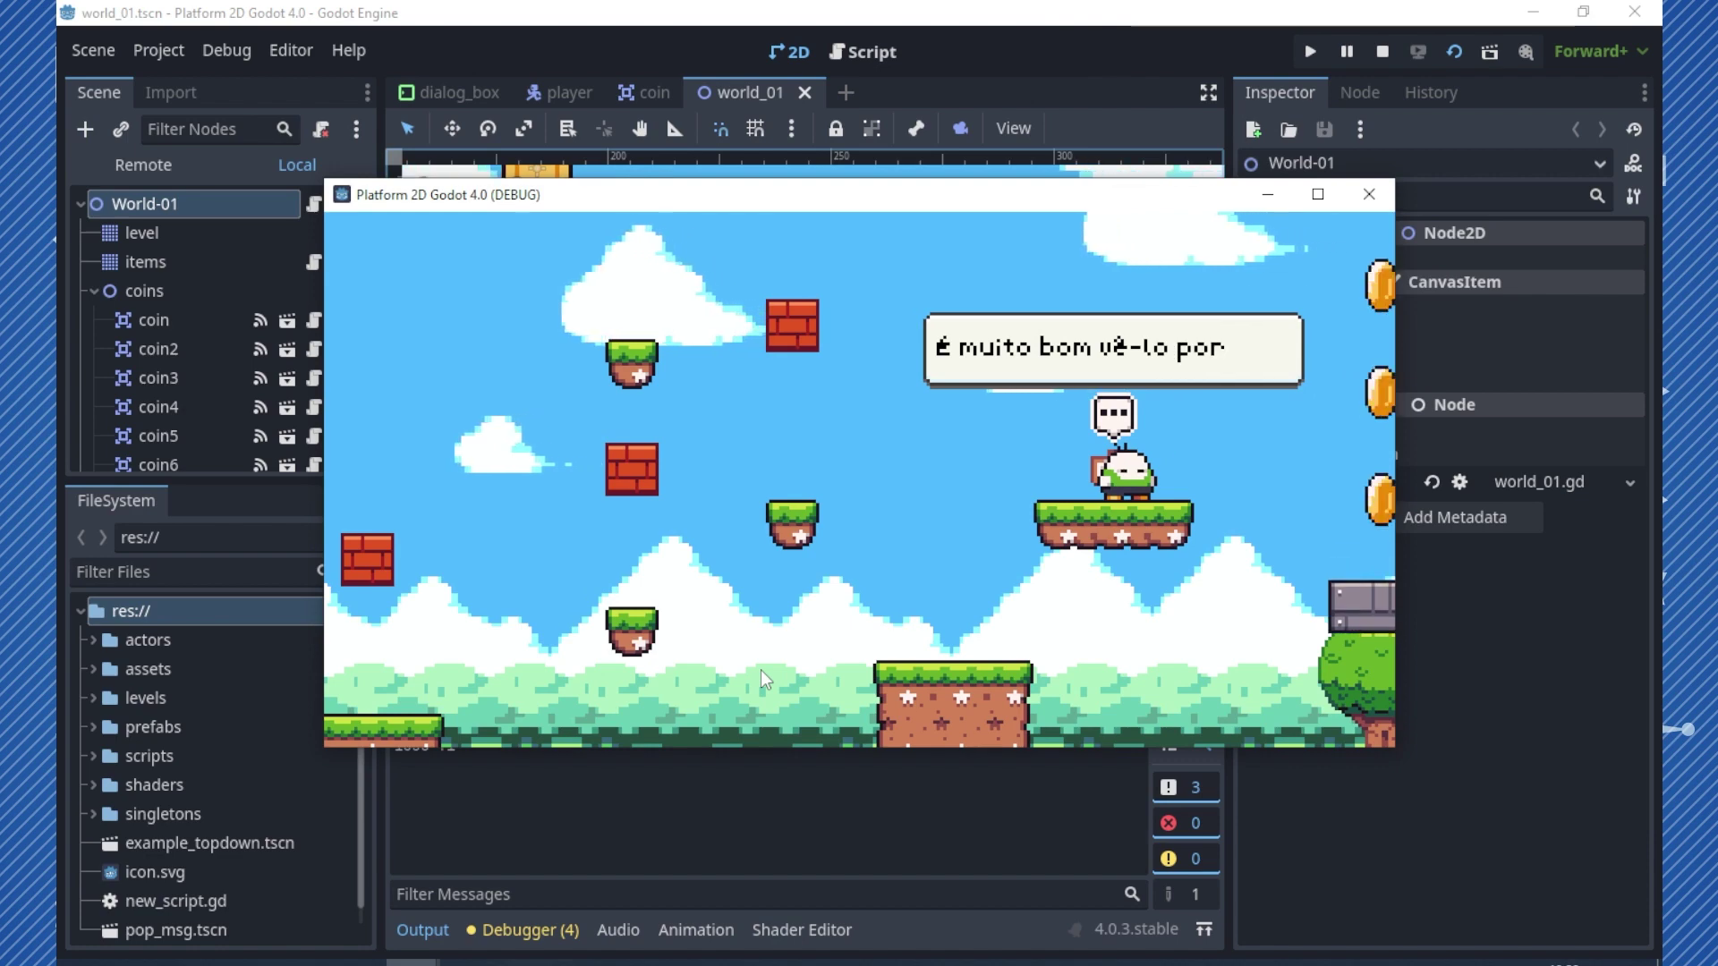
pyautogui.press('e')
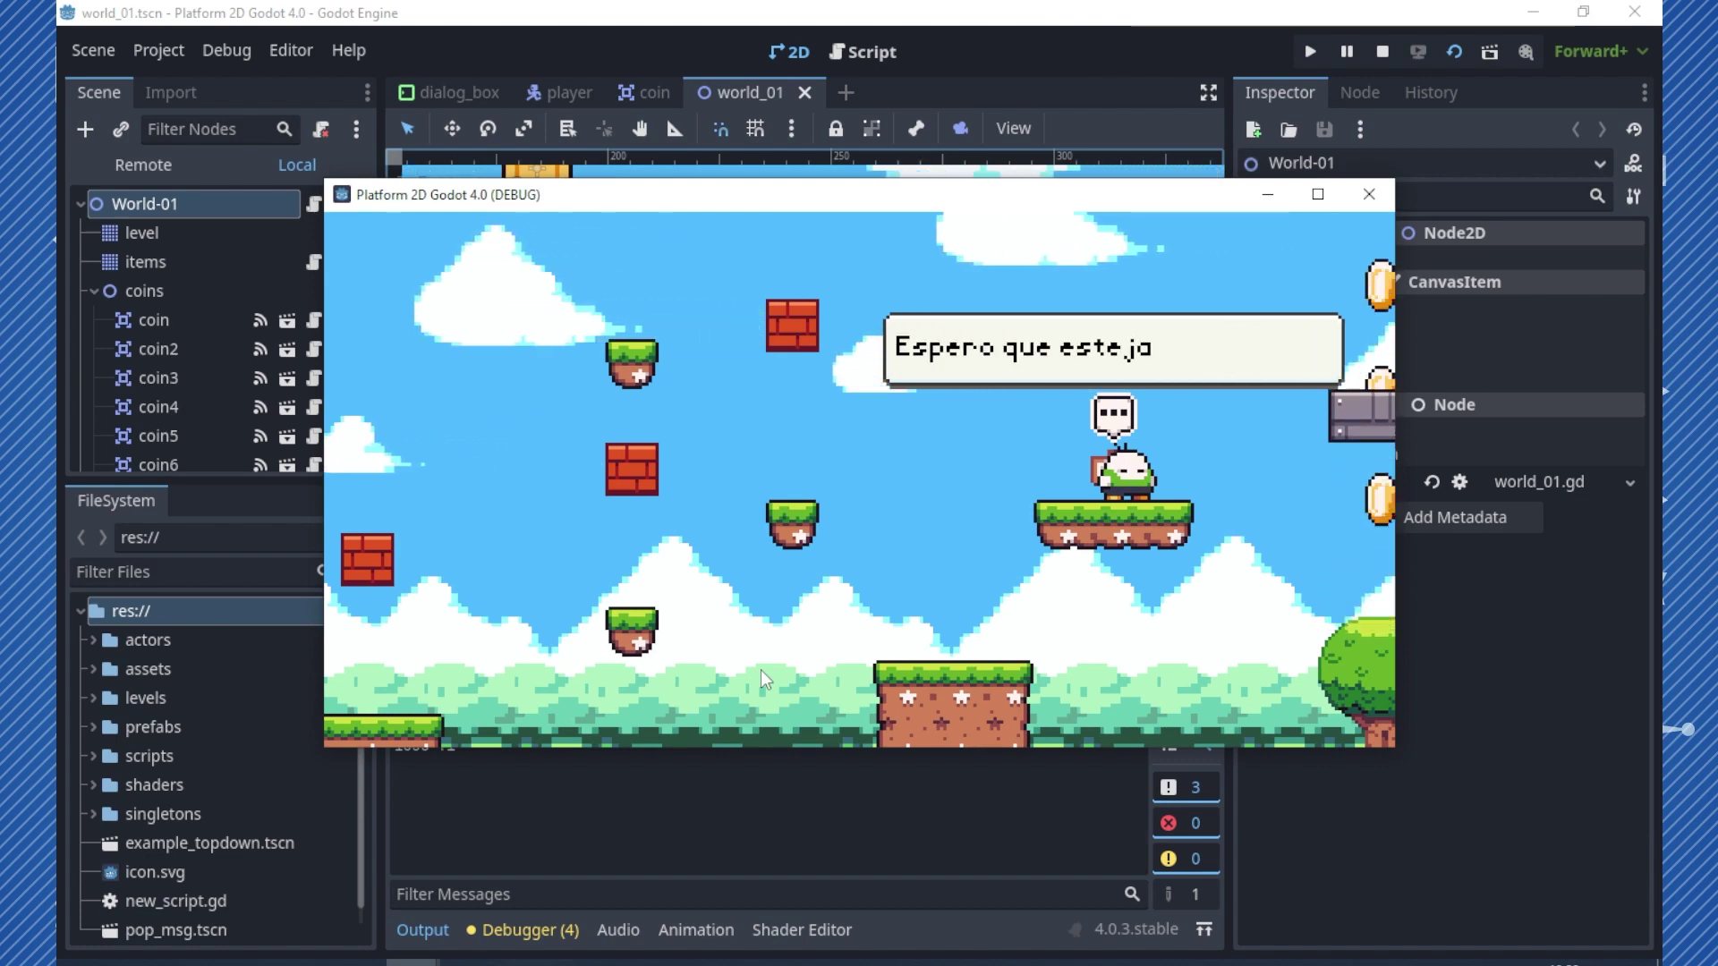
pyautogui.press('e')
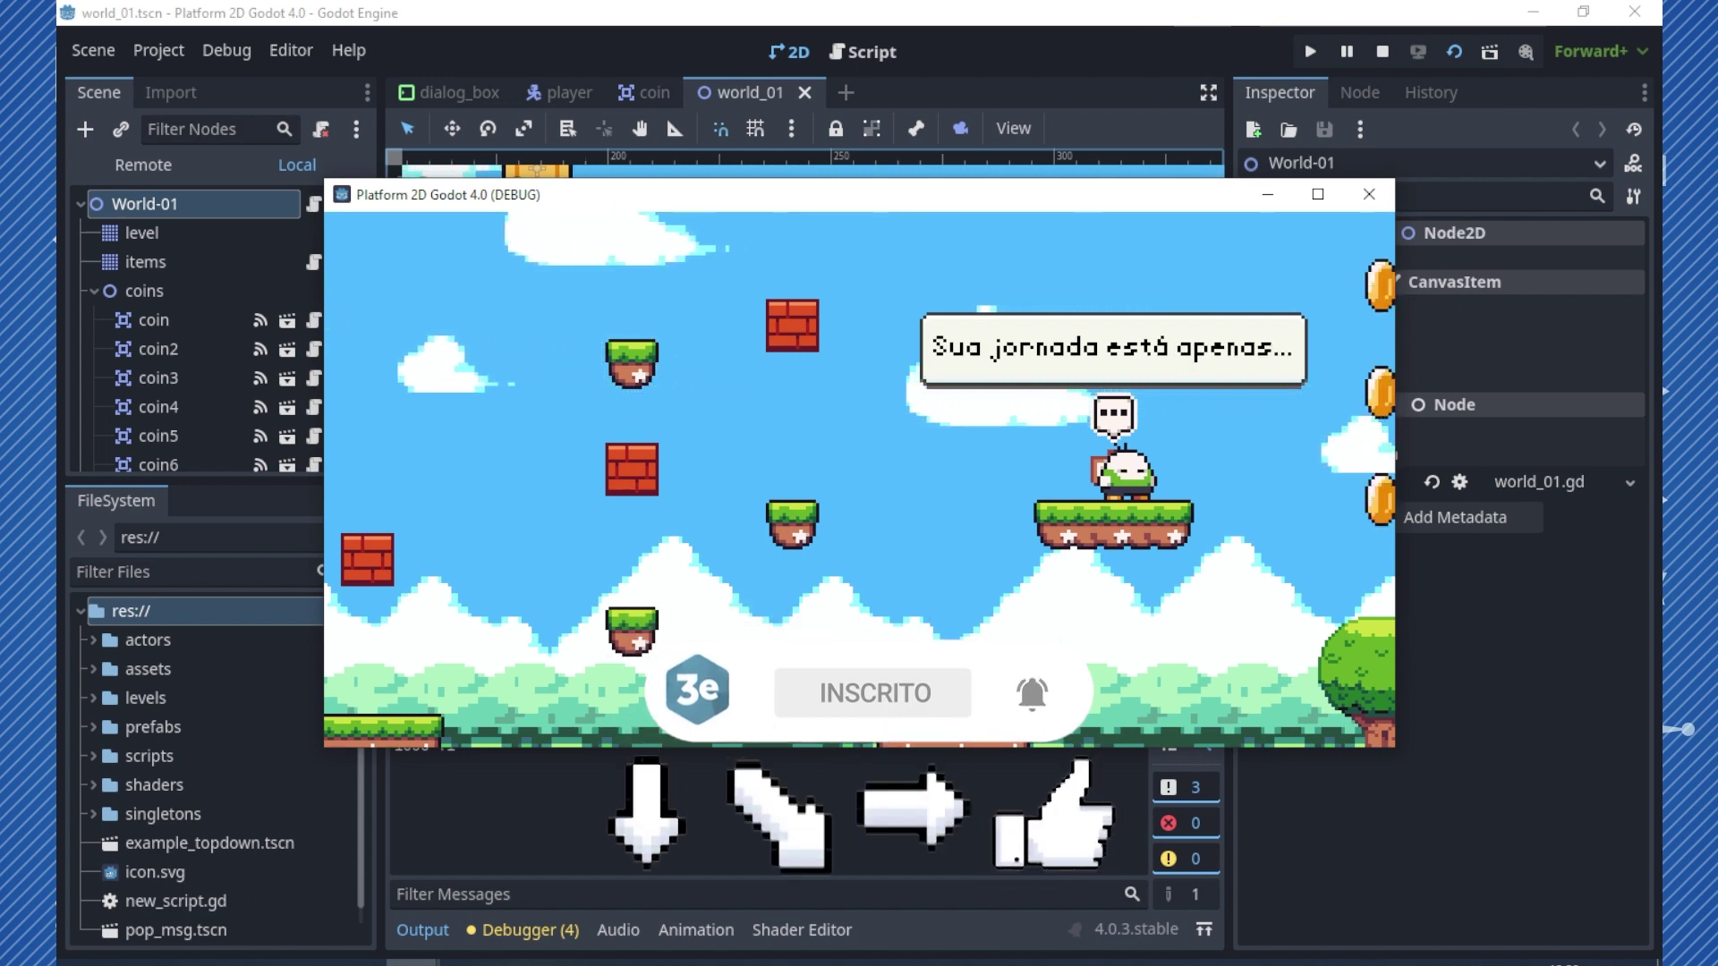
pyautogui.press('e')
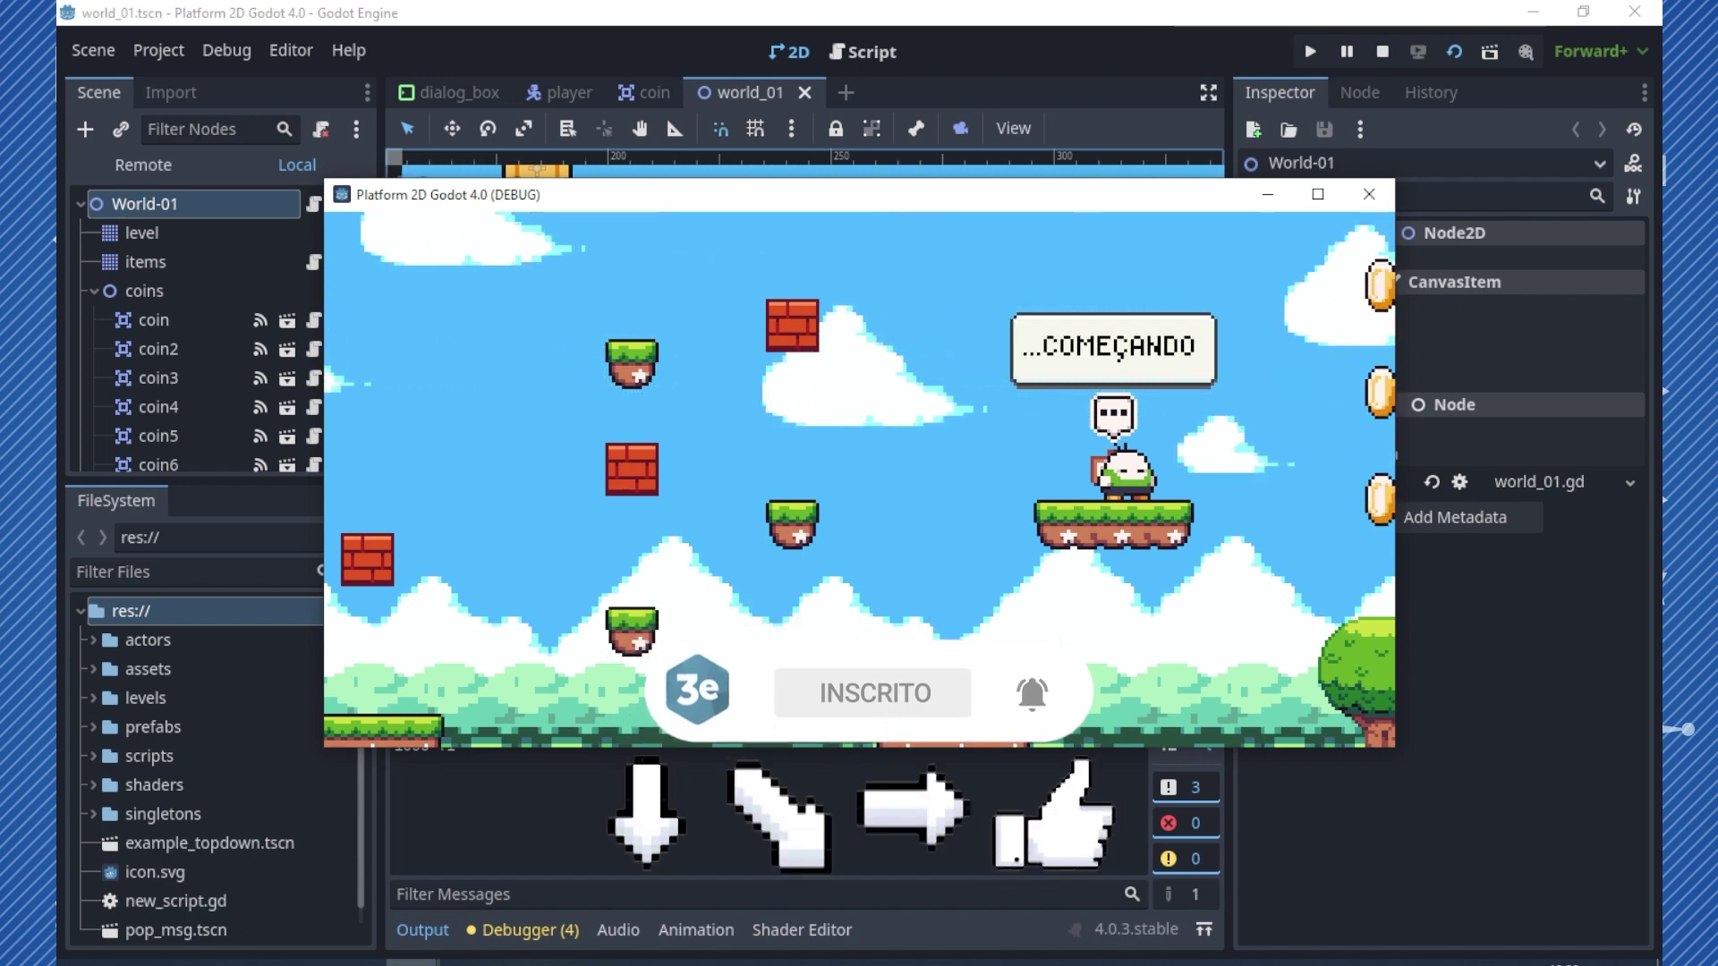
pyautogui.press('e')
# - Jump the player off the sign platform onto the floating platform and dirt pillar
pyautogui.press('Left')
pyautogui.press('space')
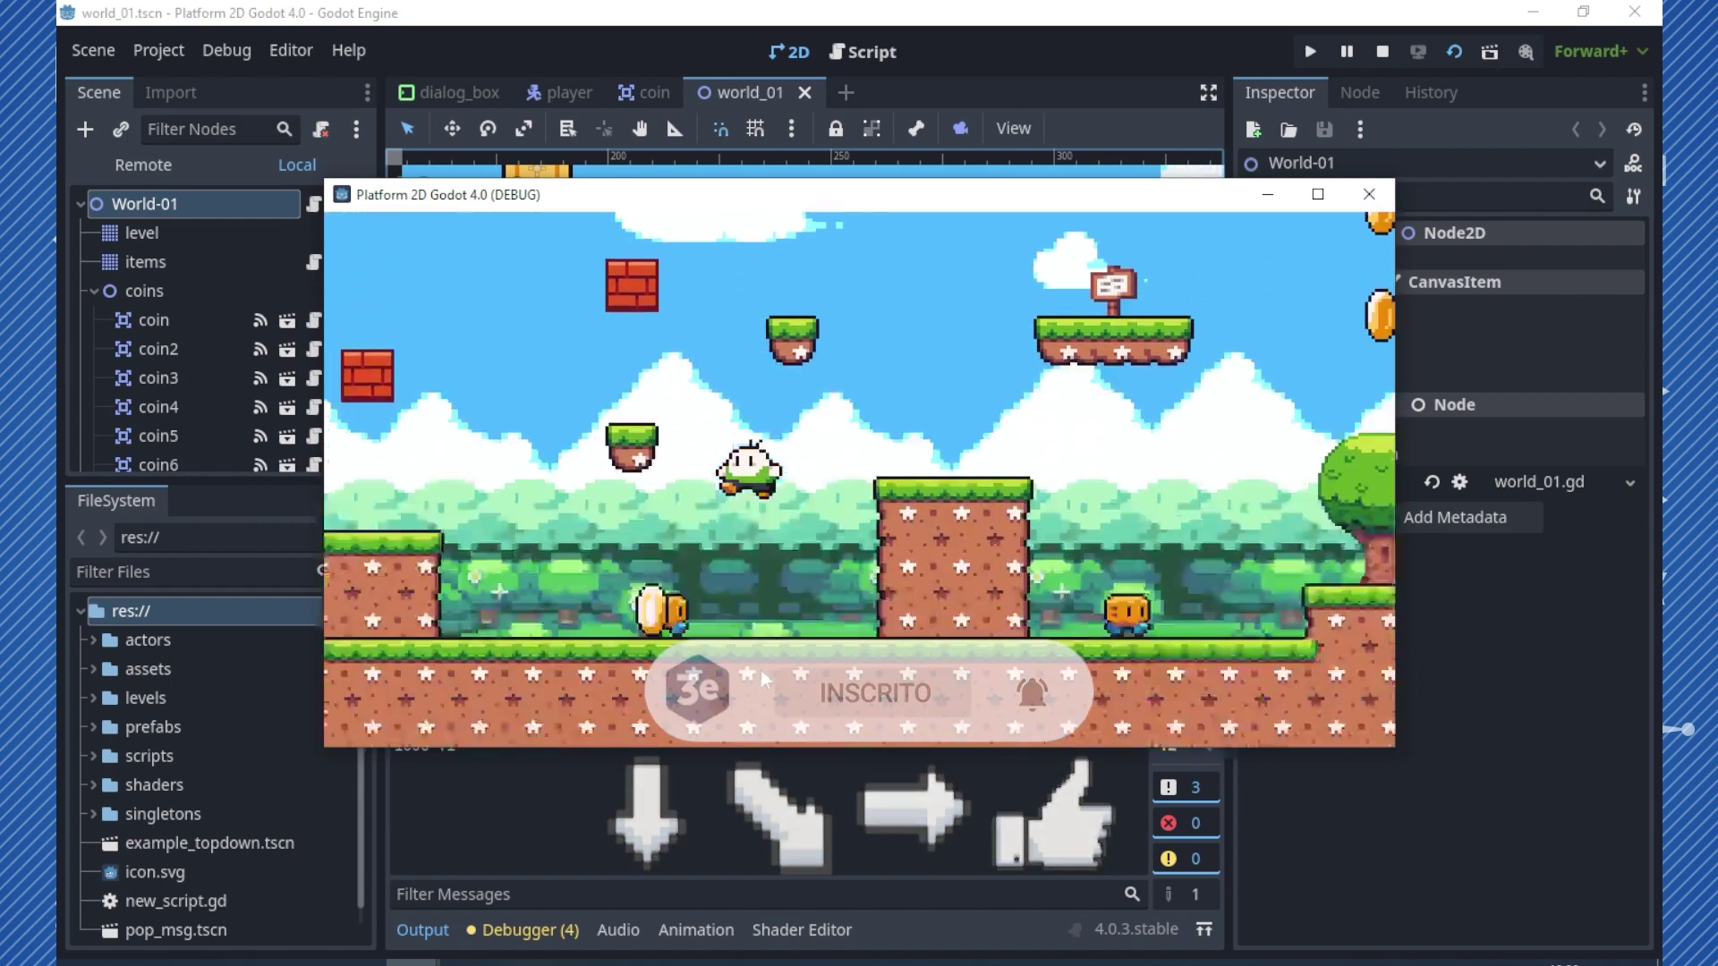
pyautogui.press('space')
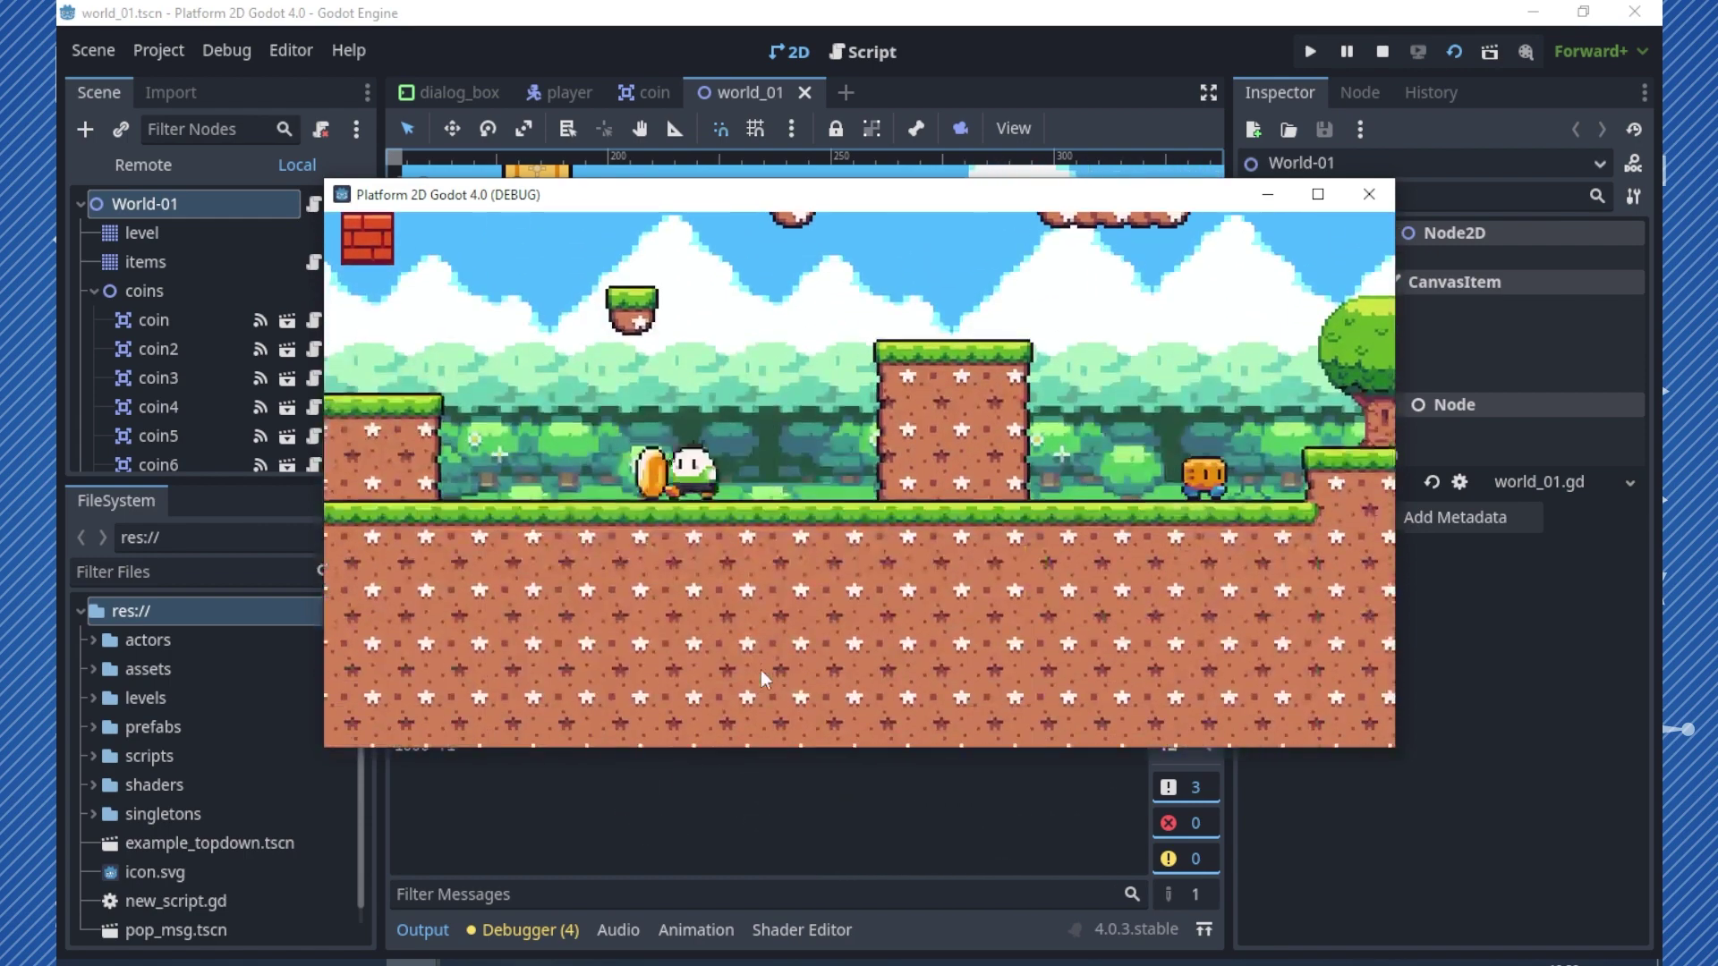
pyautogui.press('Right')
pyautogui.press('space')
pyautogui.press('Left')
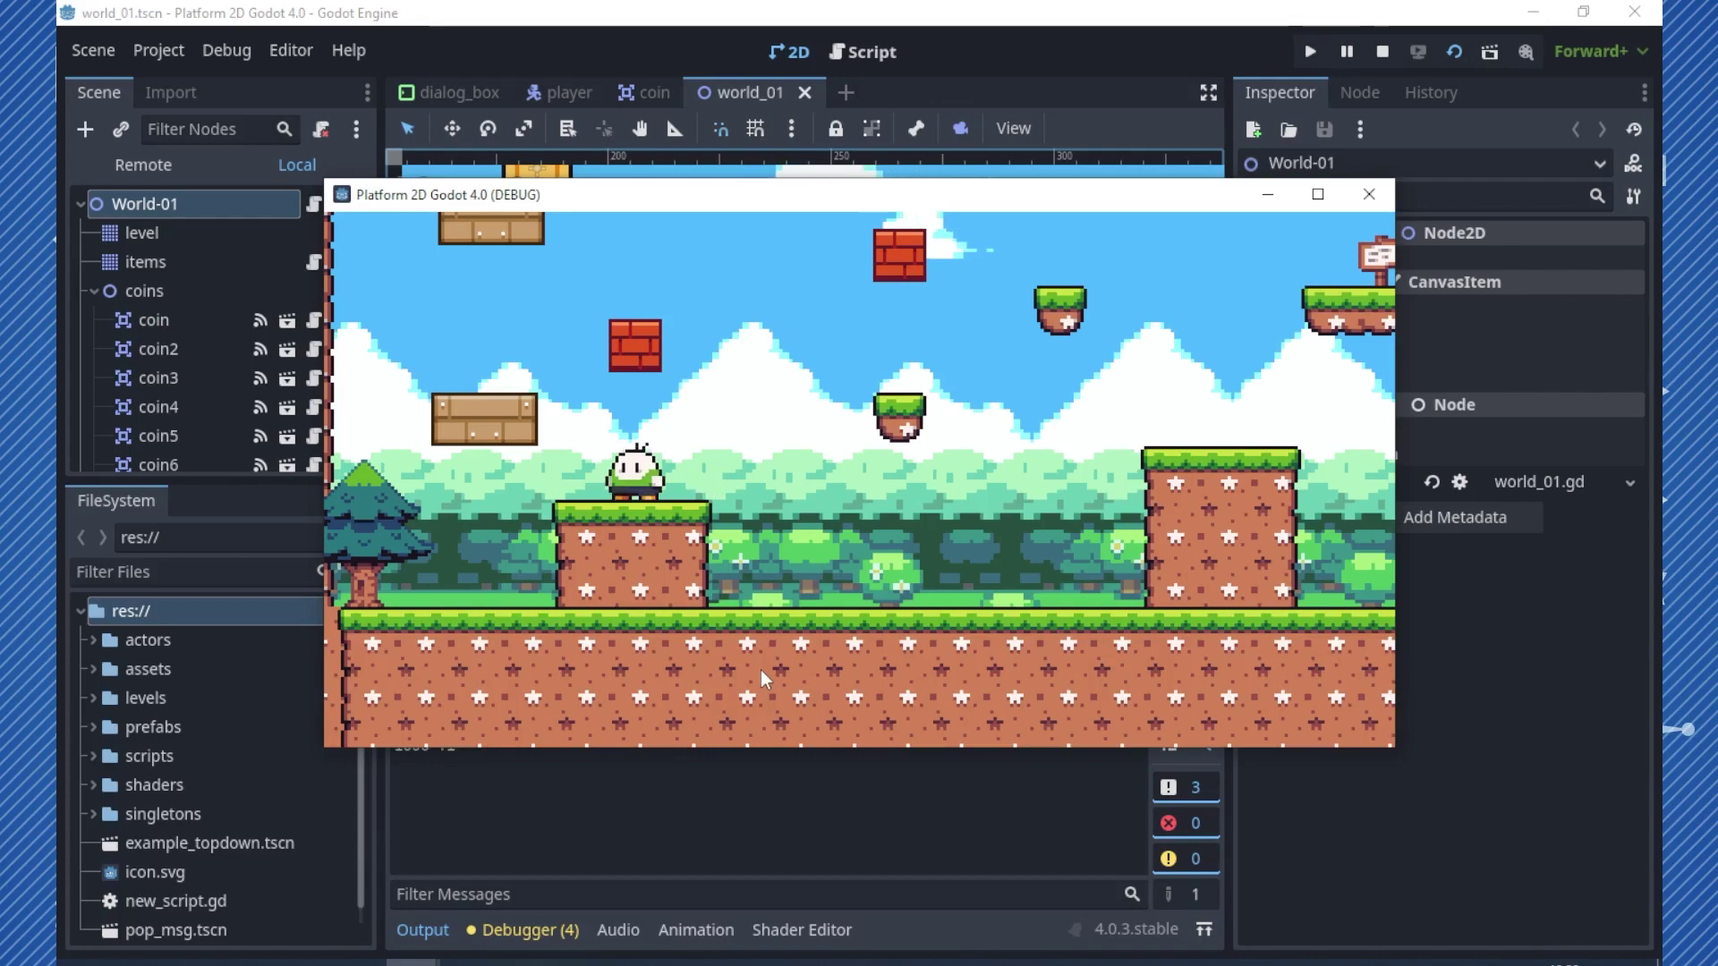
pyautogui.press('space')
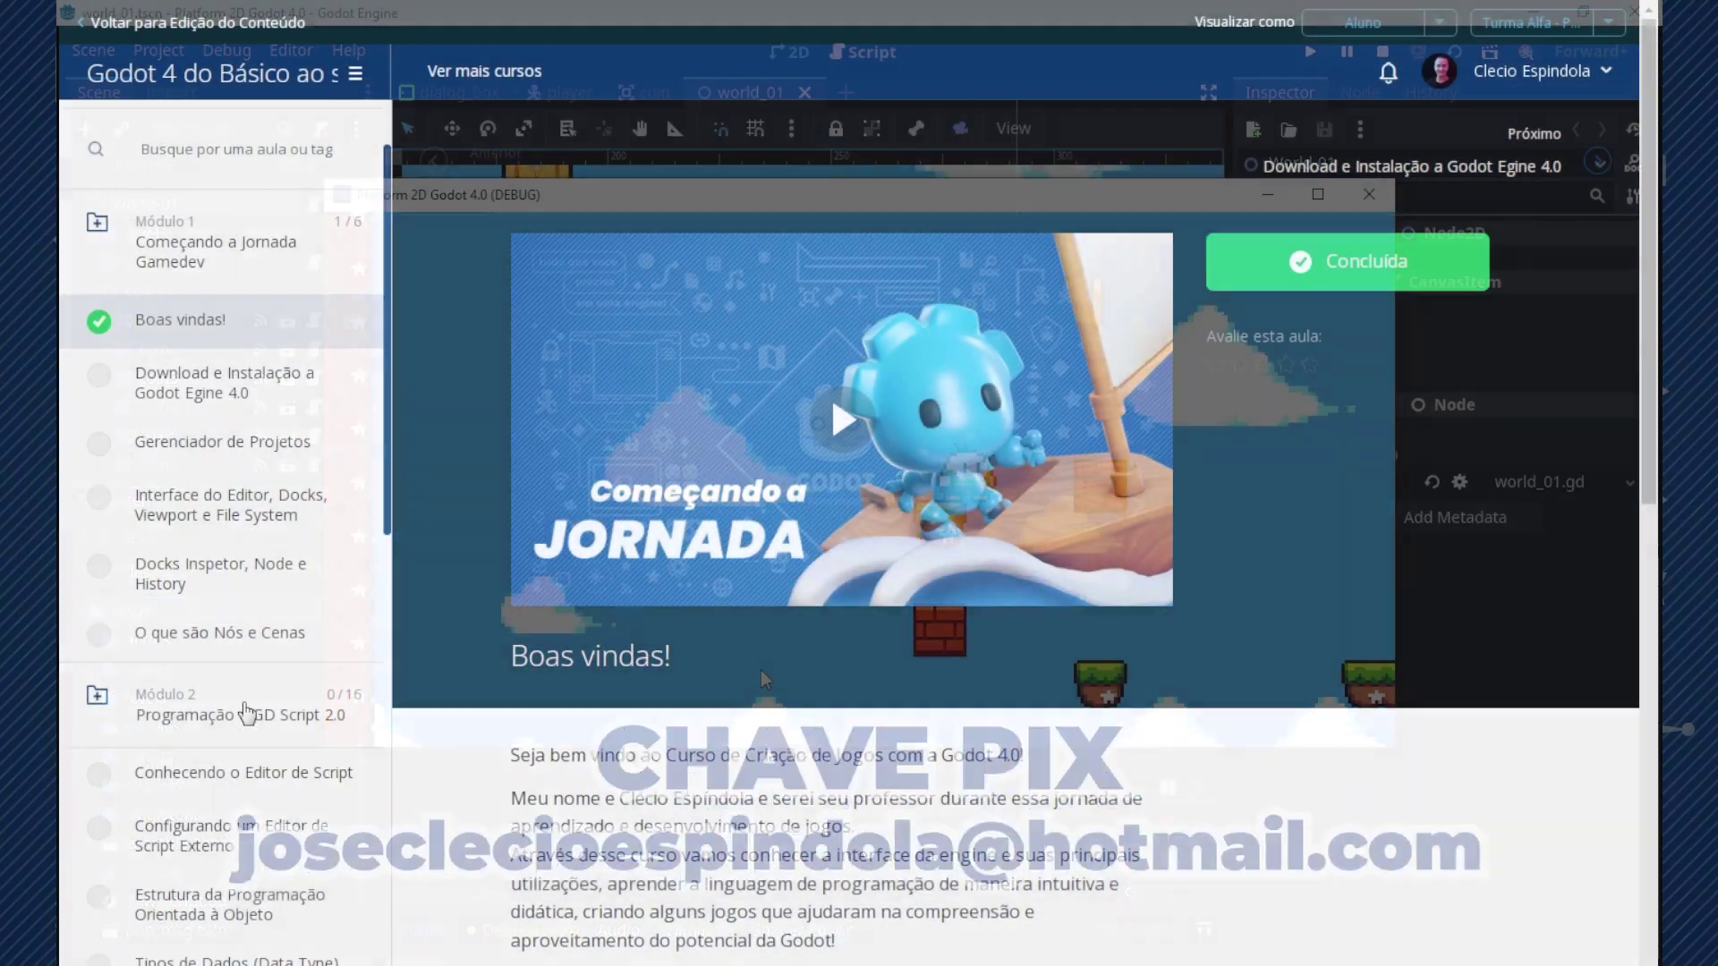
# - Expand Módulo 2 in the course sidebar and open its 'Conhecendo o Editor de Script' lesson
pyautogui.click(246, 712)
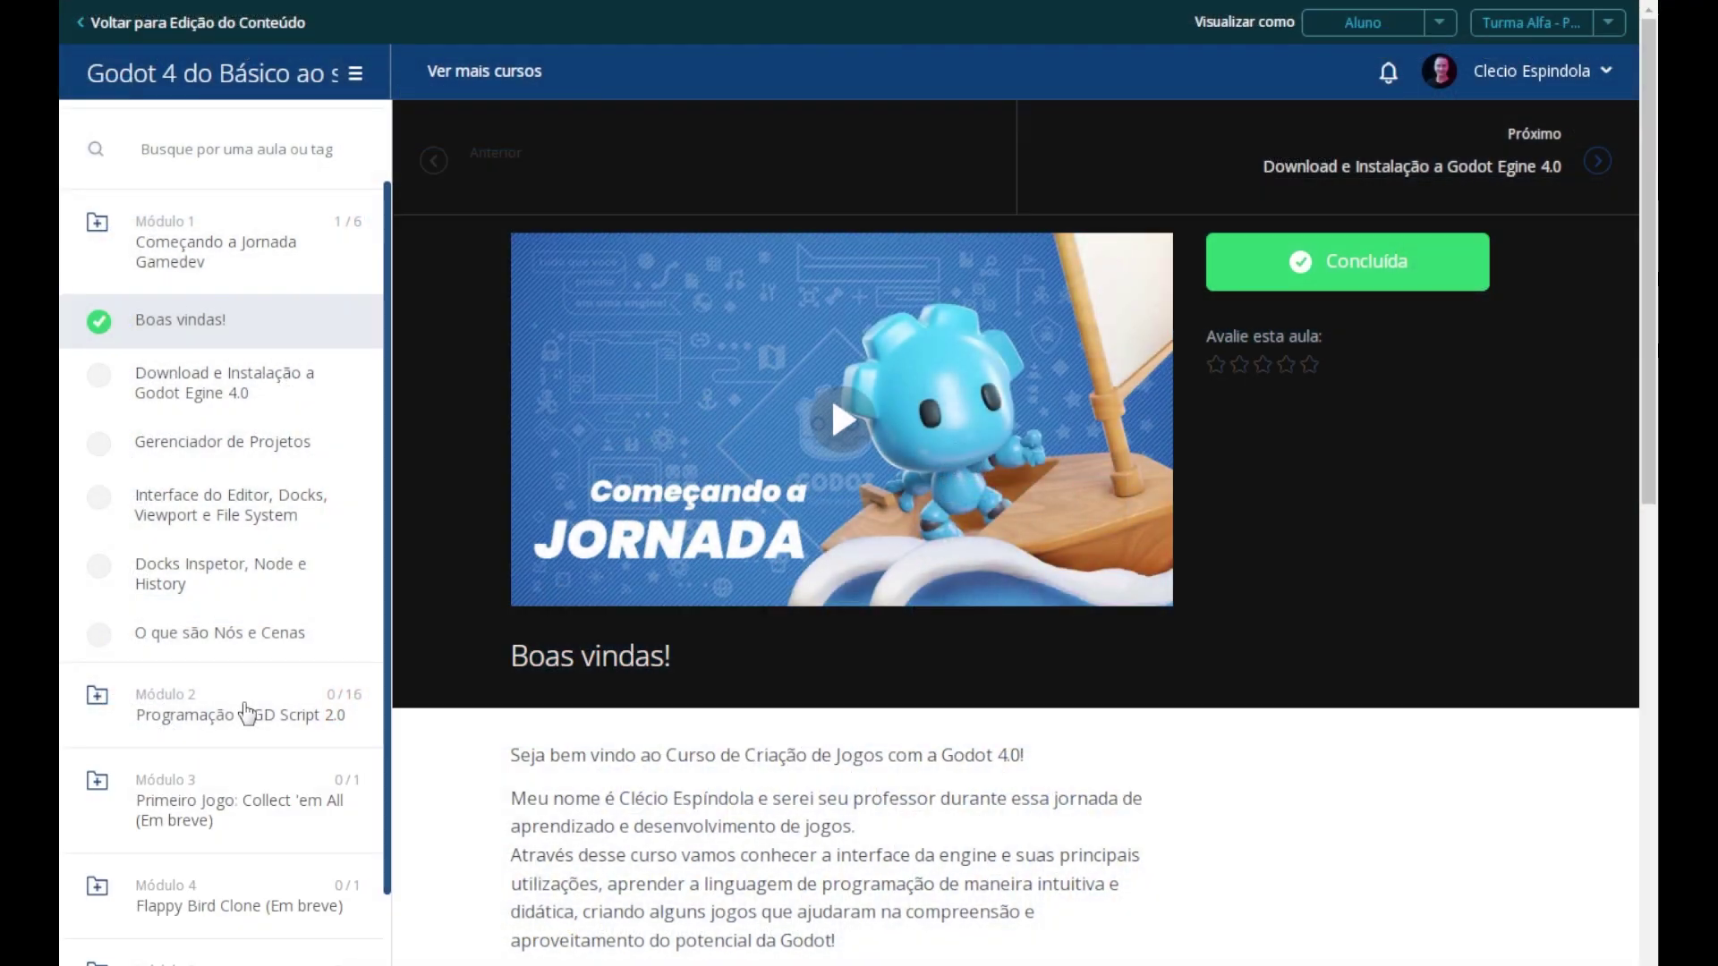
pyautogui.scroll(-1, 247, 713)
pyautogui.click(251, 716)
pyautogui.click(269, 620)
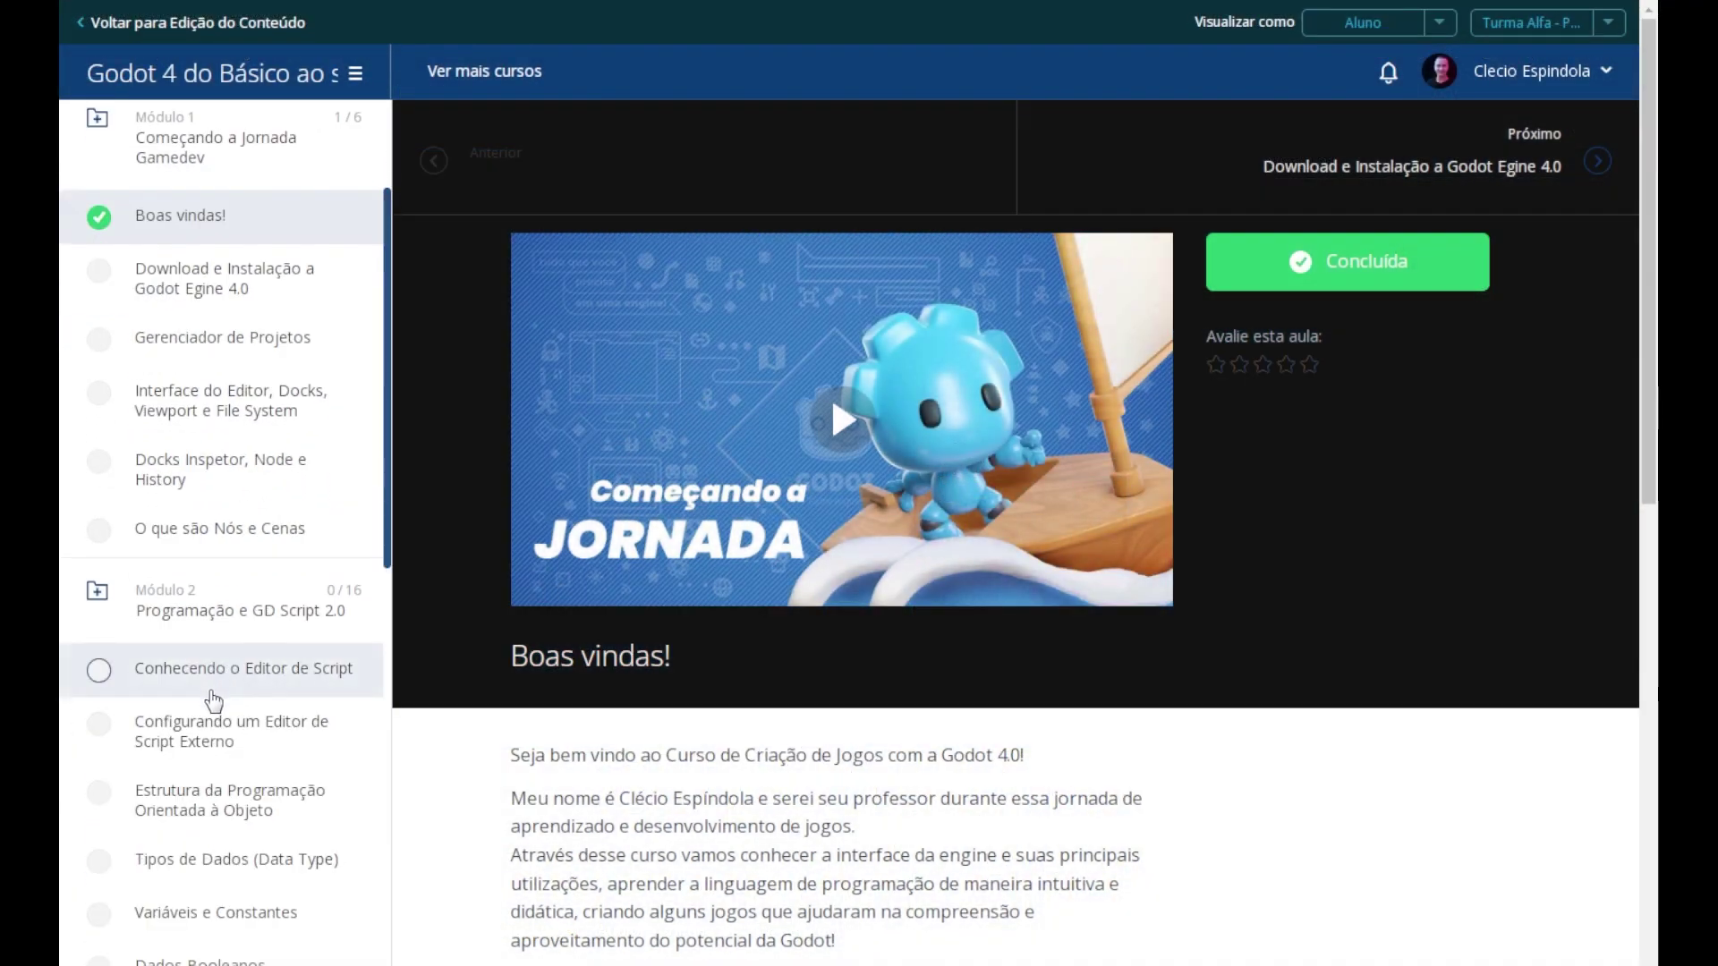
pyautogui.click(229, 671)
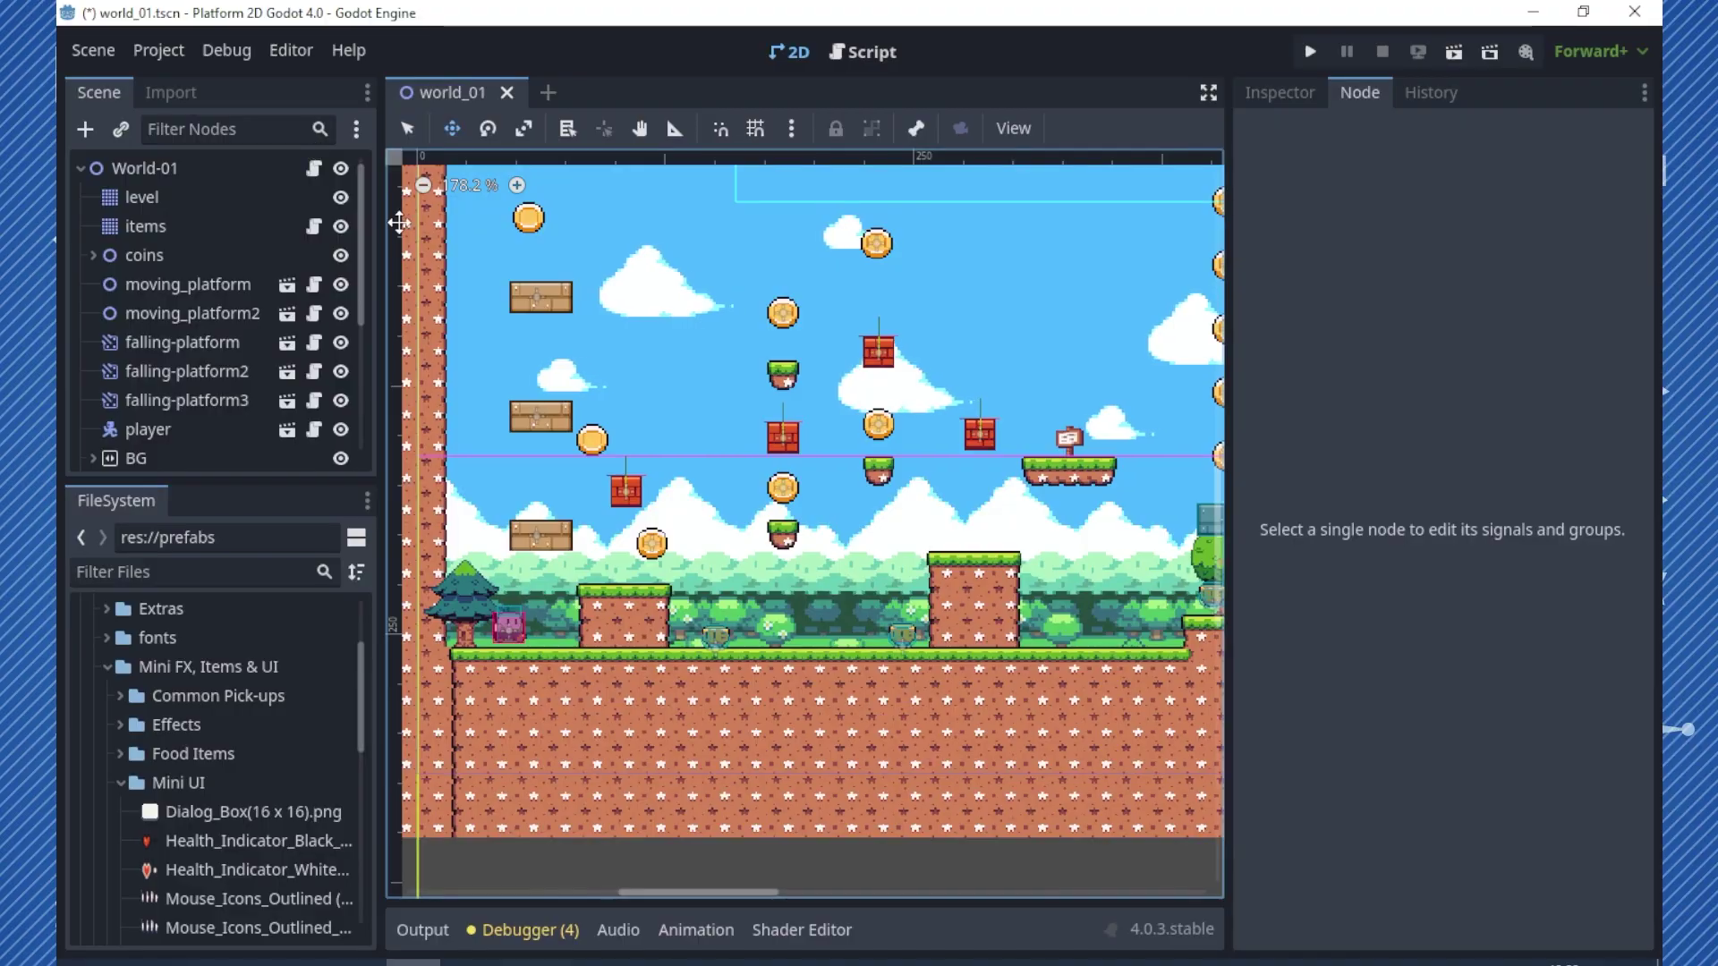
# - In Project Settings' Input Map, add an interact action bound to the I key
pyautogui.click(166, 47)
pyautogui.click(187, 80)
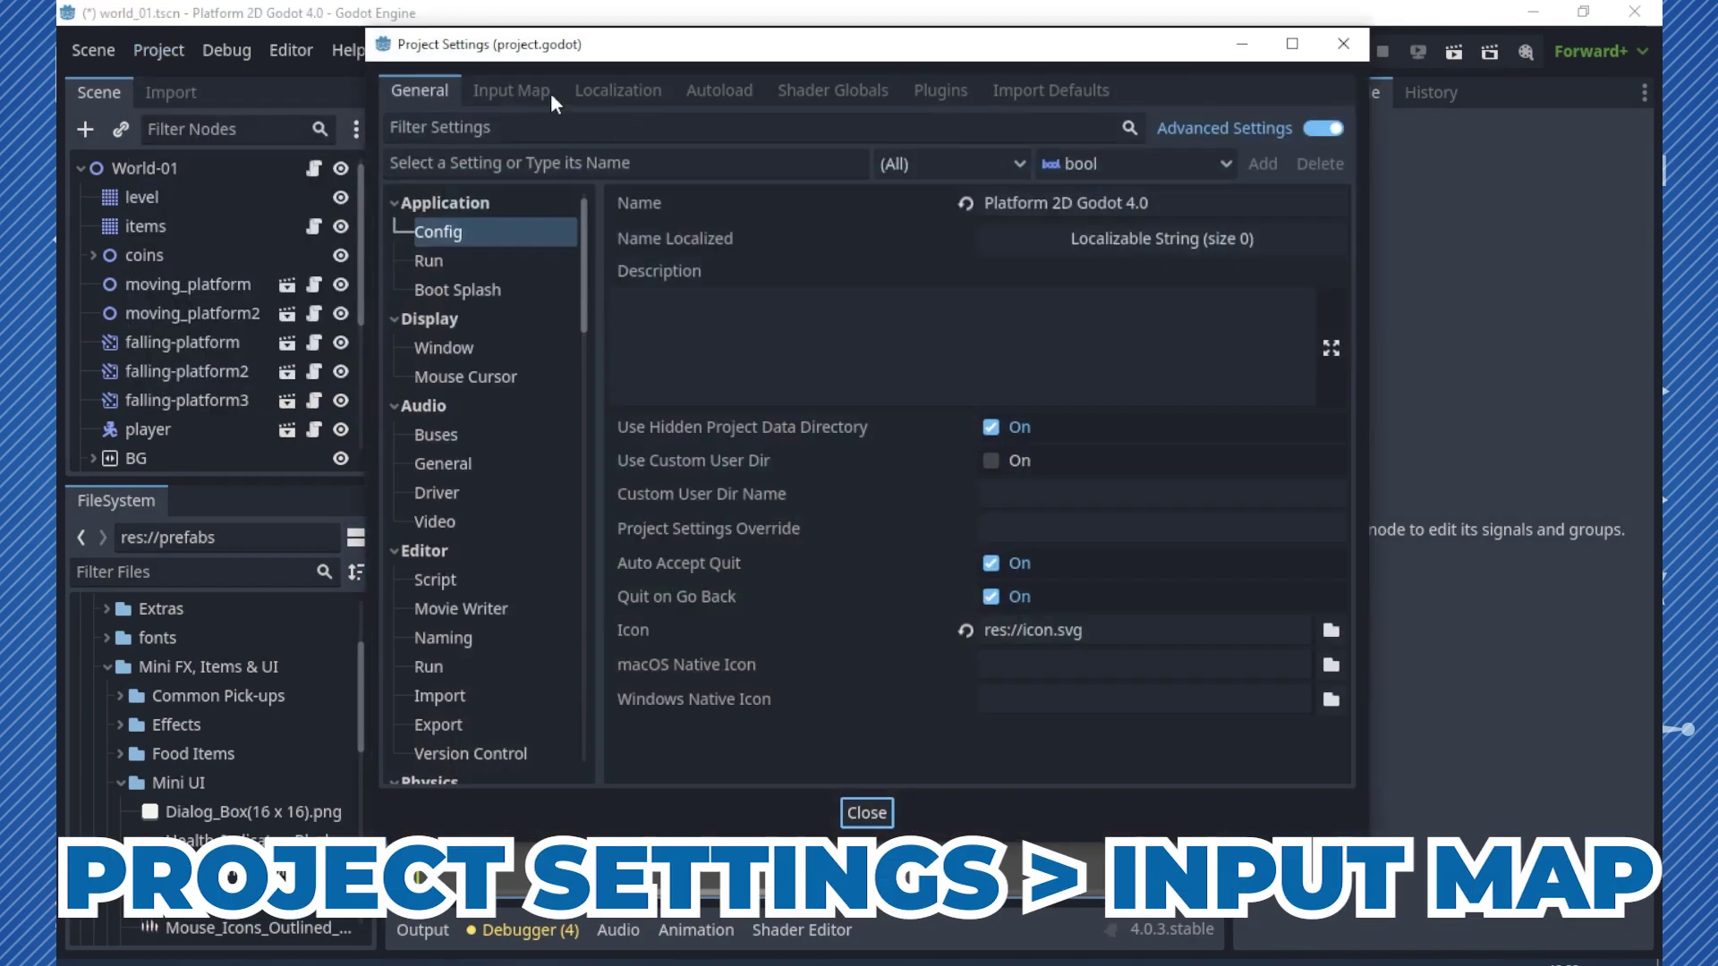
pyautogui.click(511, 91)
pyautogui.click(781, 170)
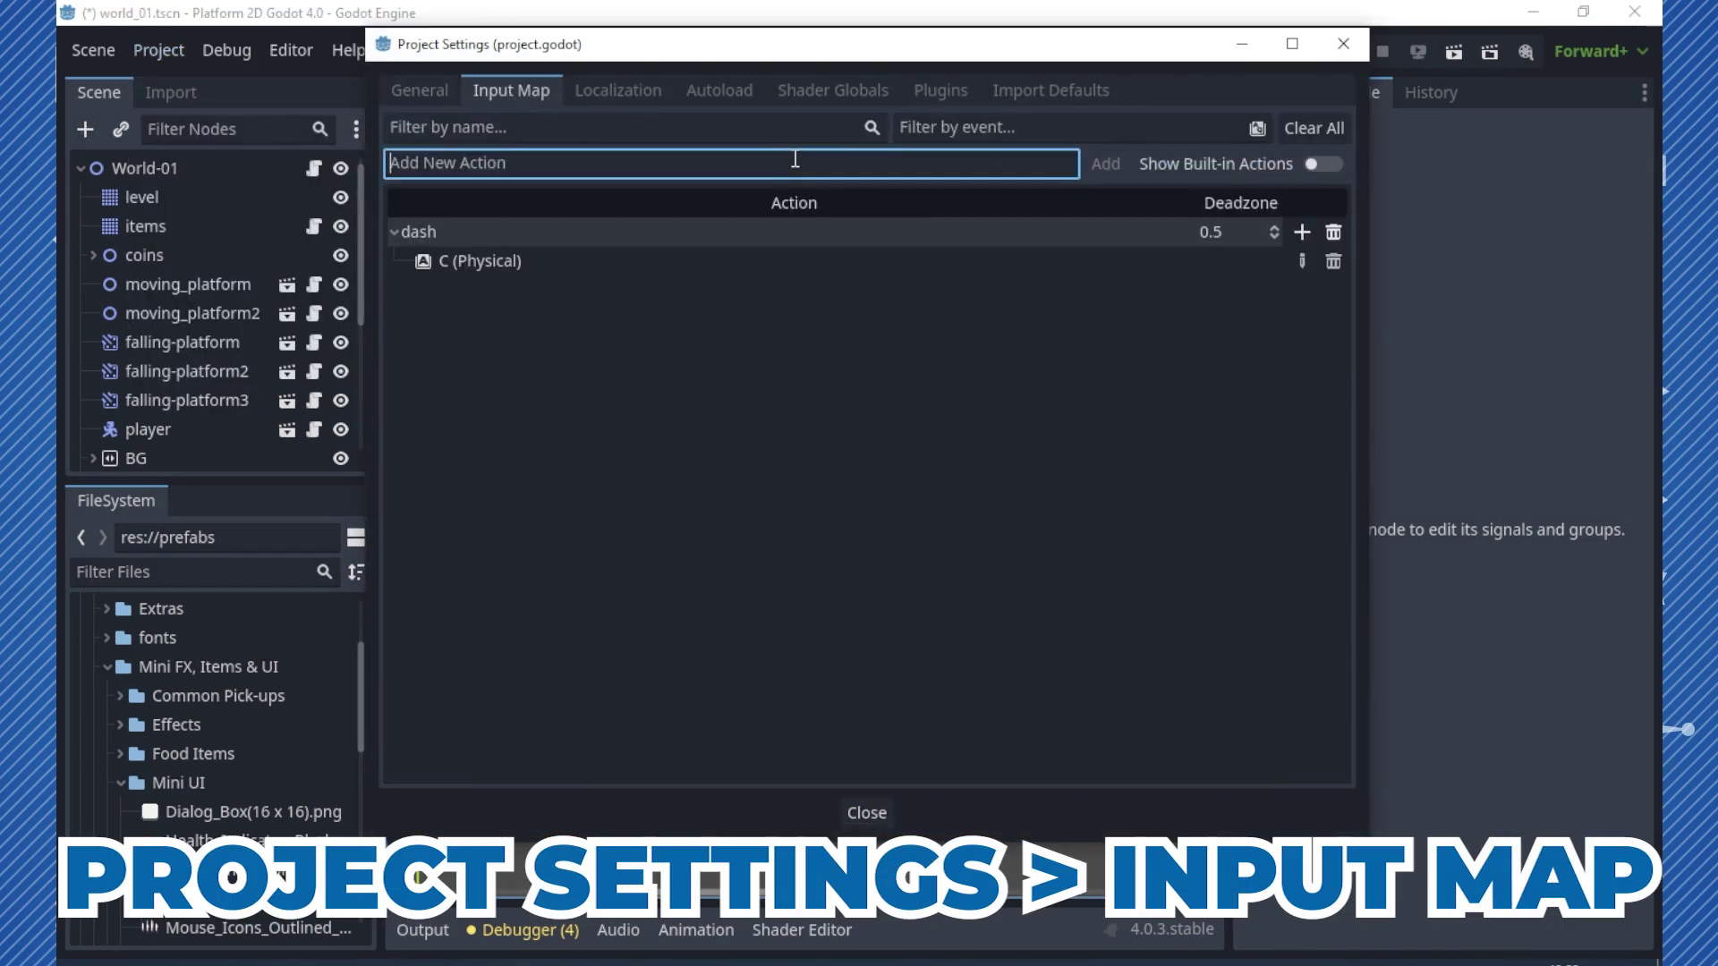
pyautogui.write('interact')
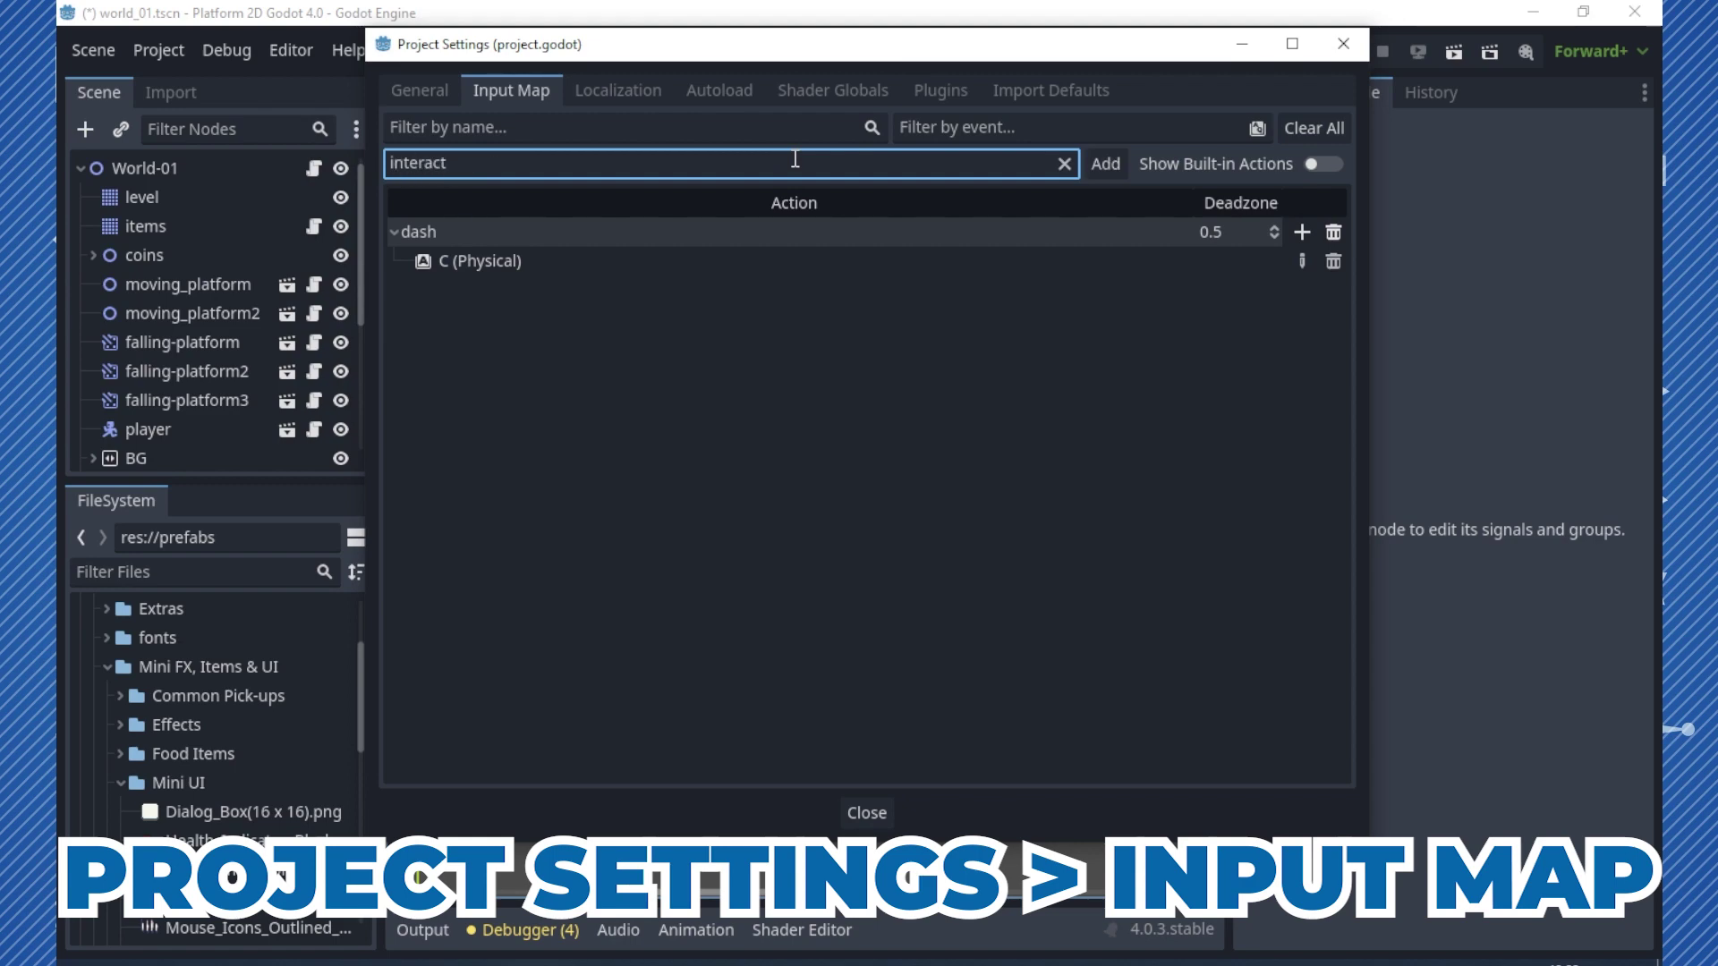
pyautogui.click(1109, 166)
pyautogui.click(1313, 290)
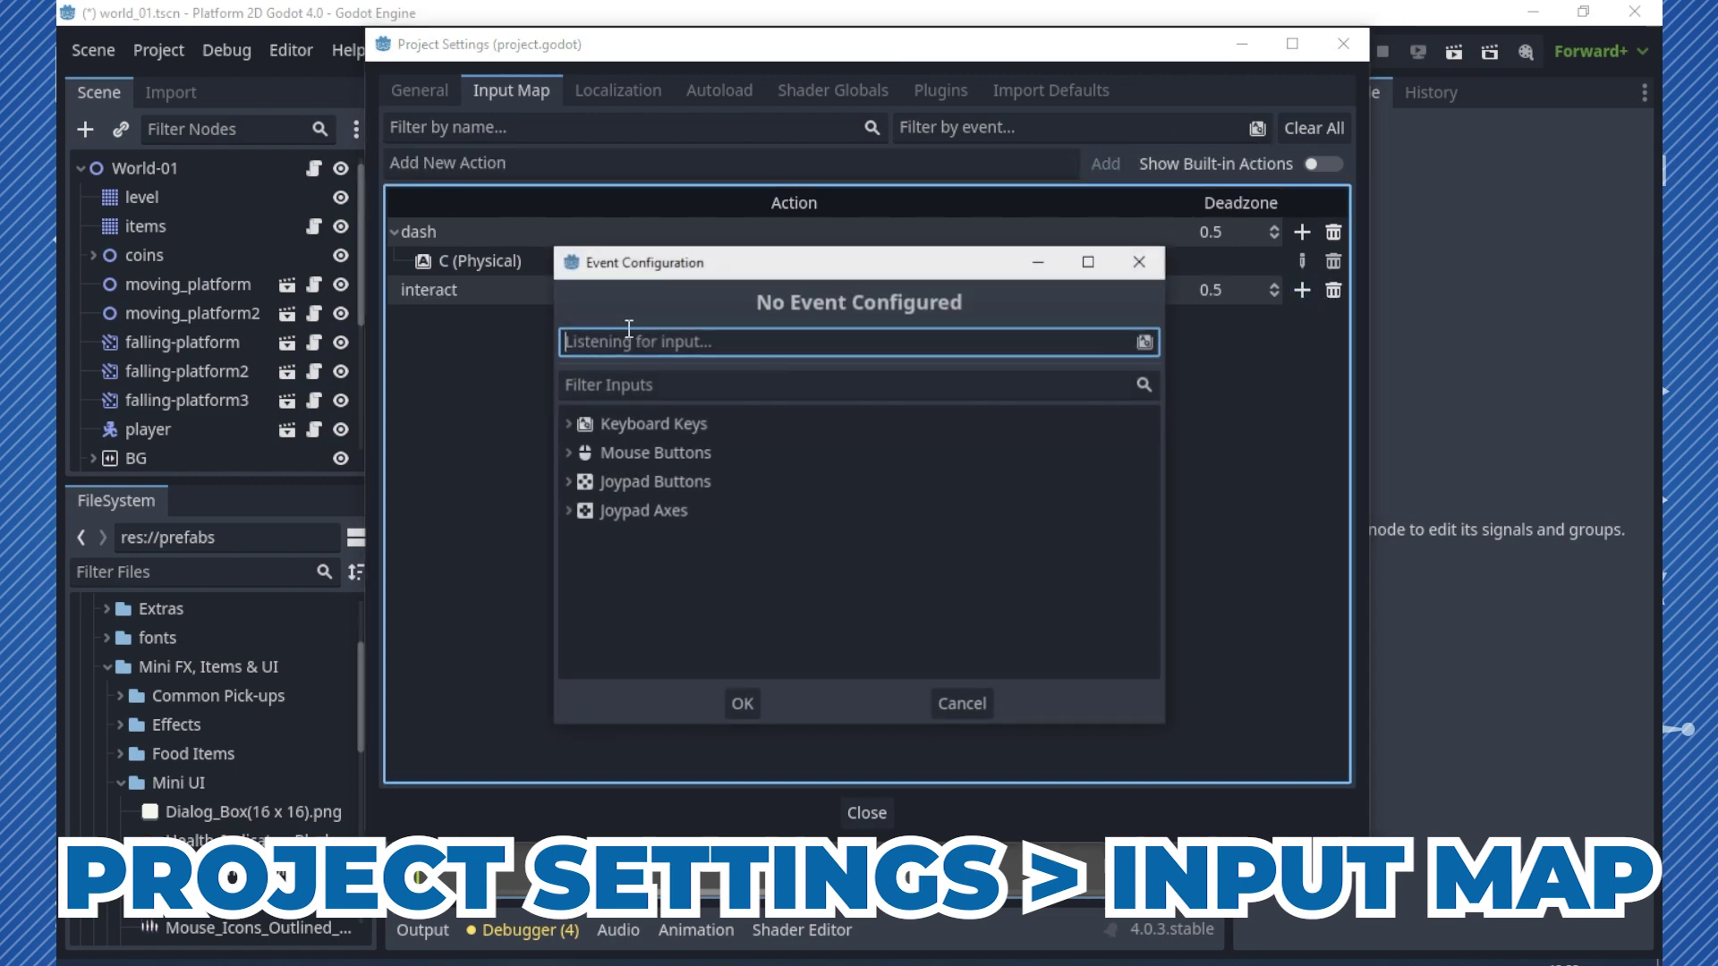
pyautogui.press('i')
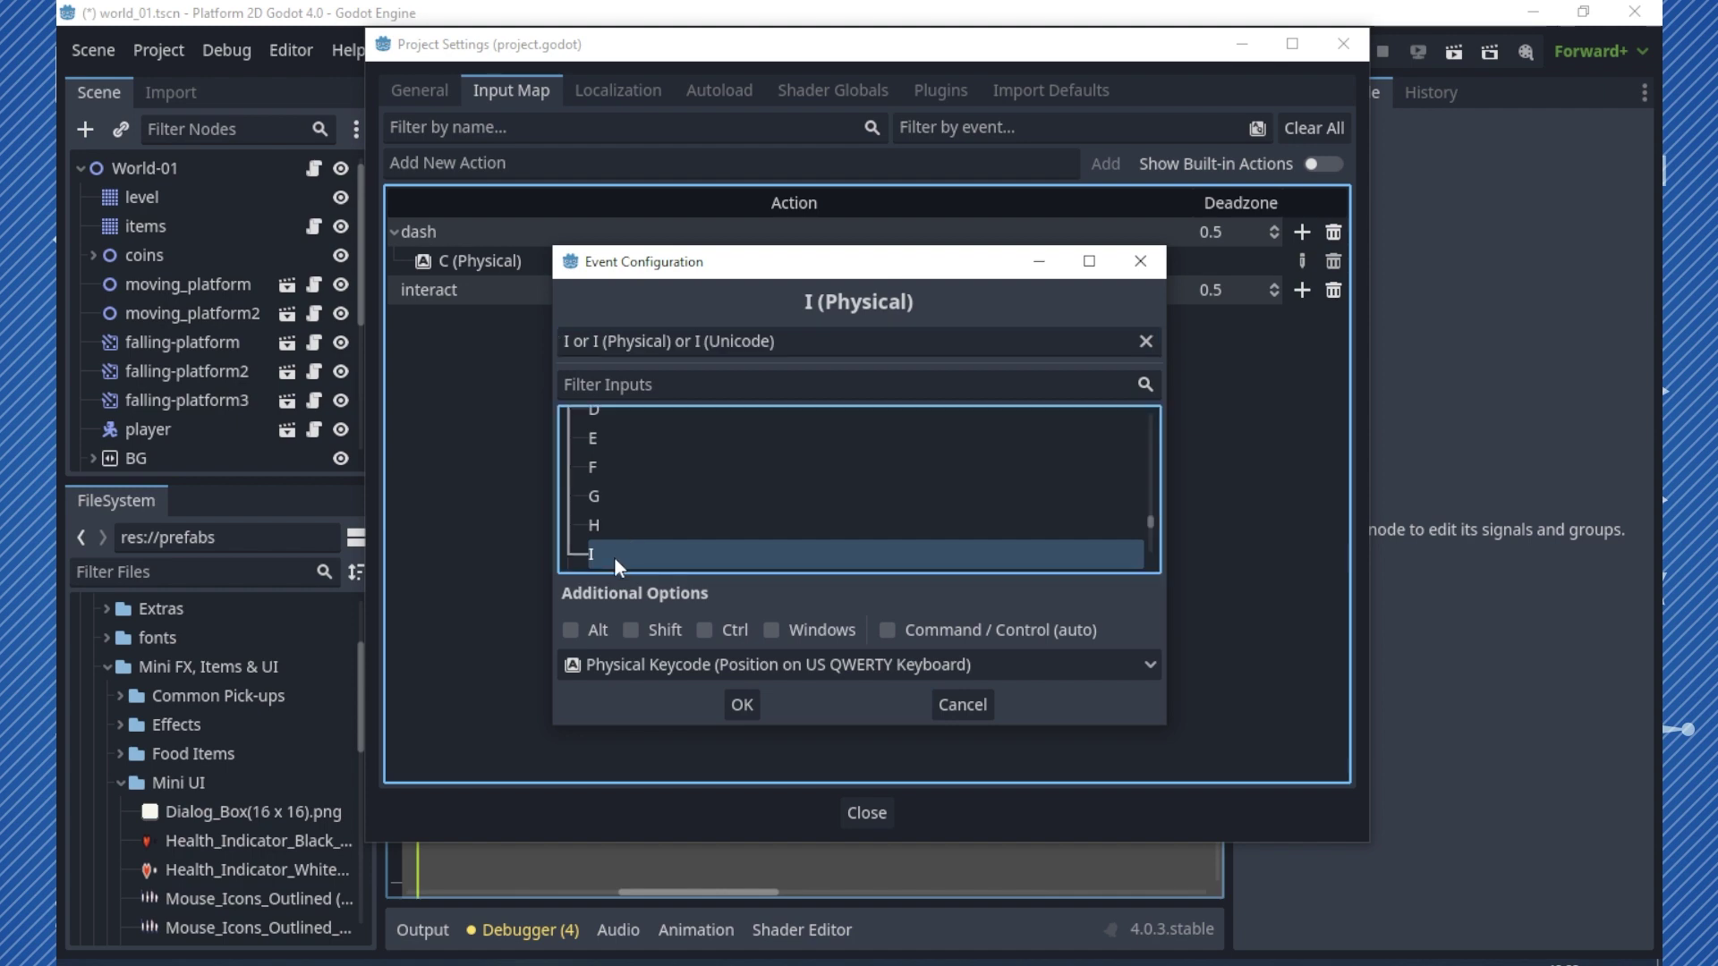
pyautogui.click(740, 705)
# - Add an advance_message action bound to the O key and close Project Settings
pyautogui.click(502, 164)
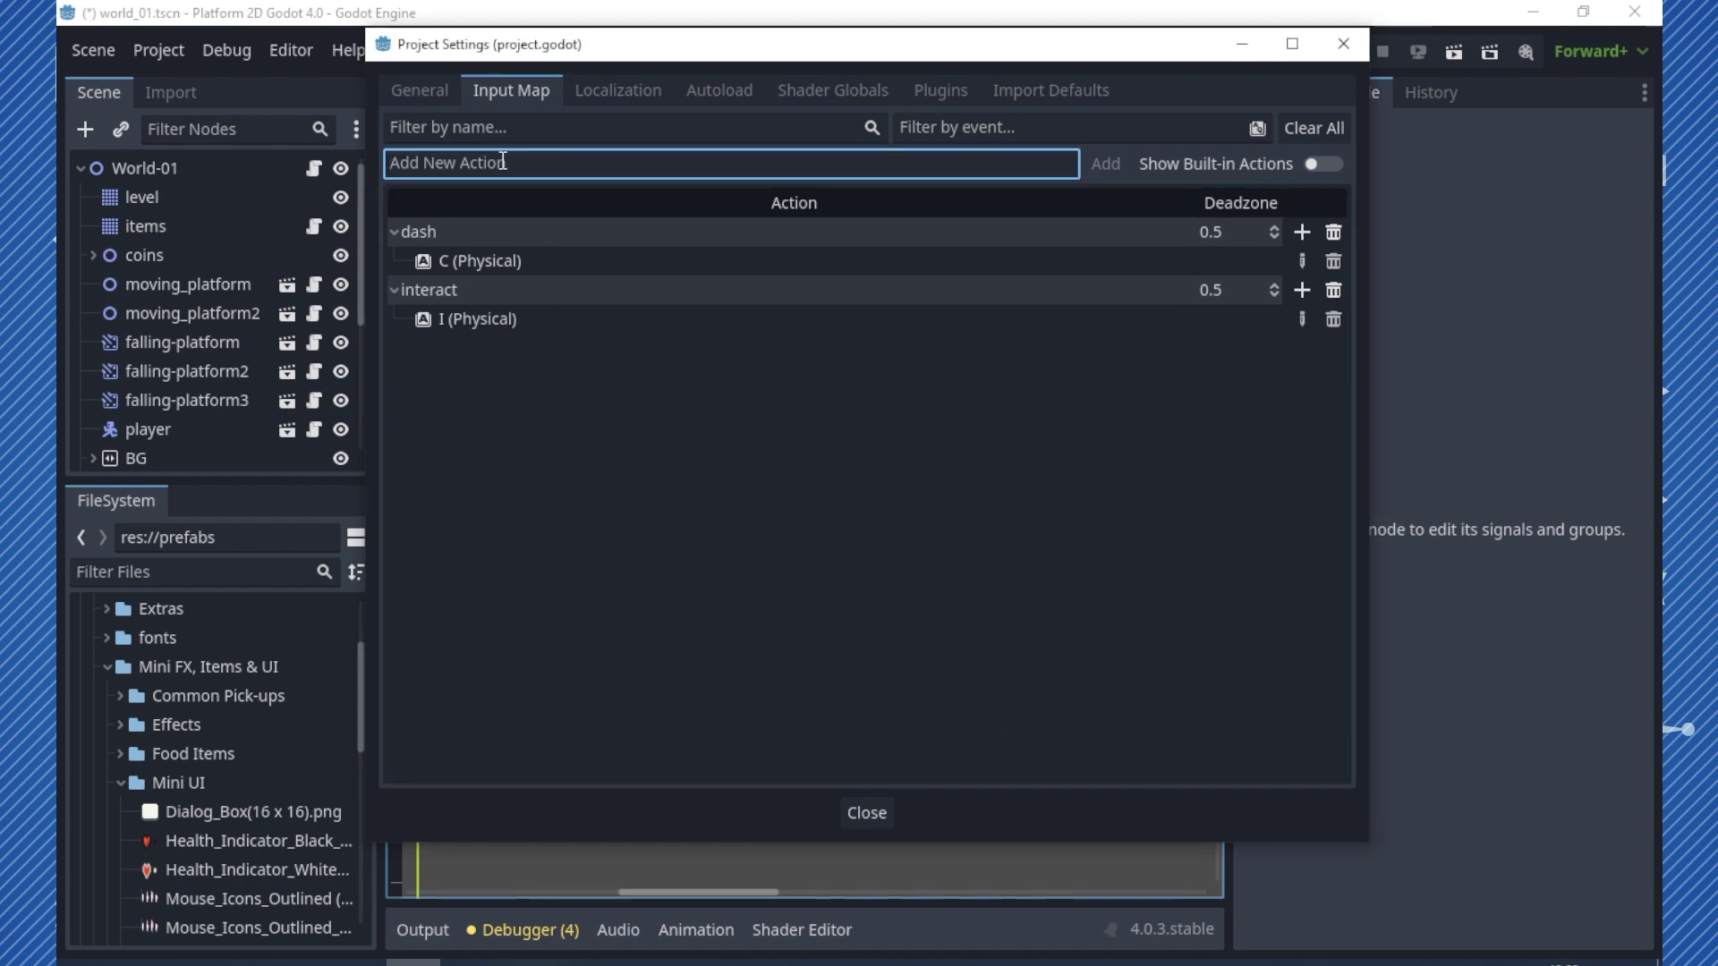
pyautogui.write('advance_mess')
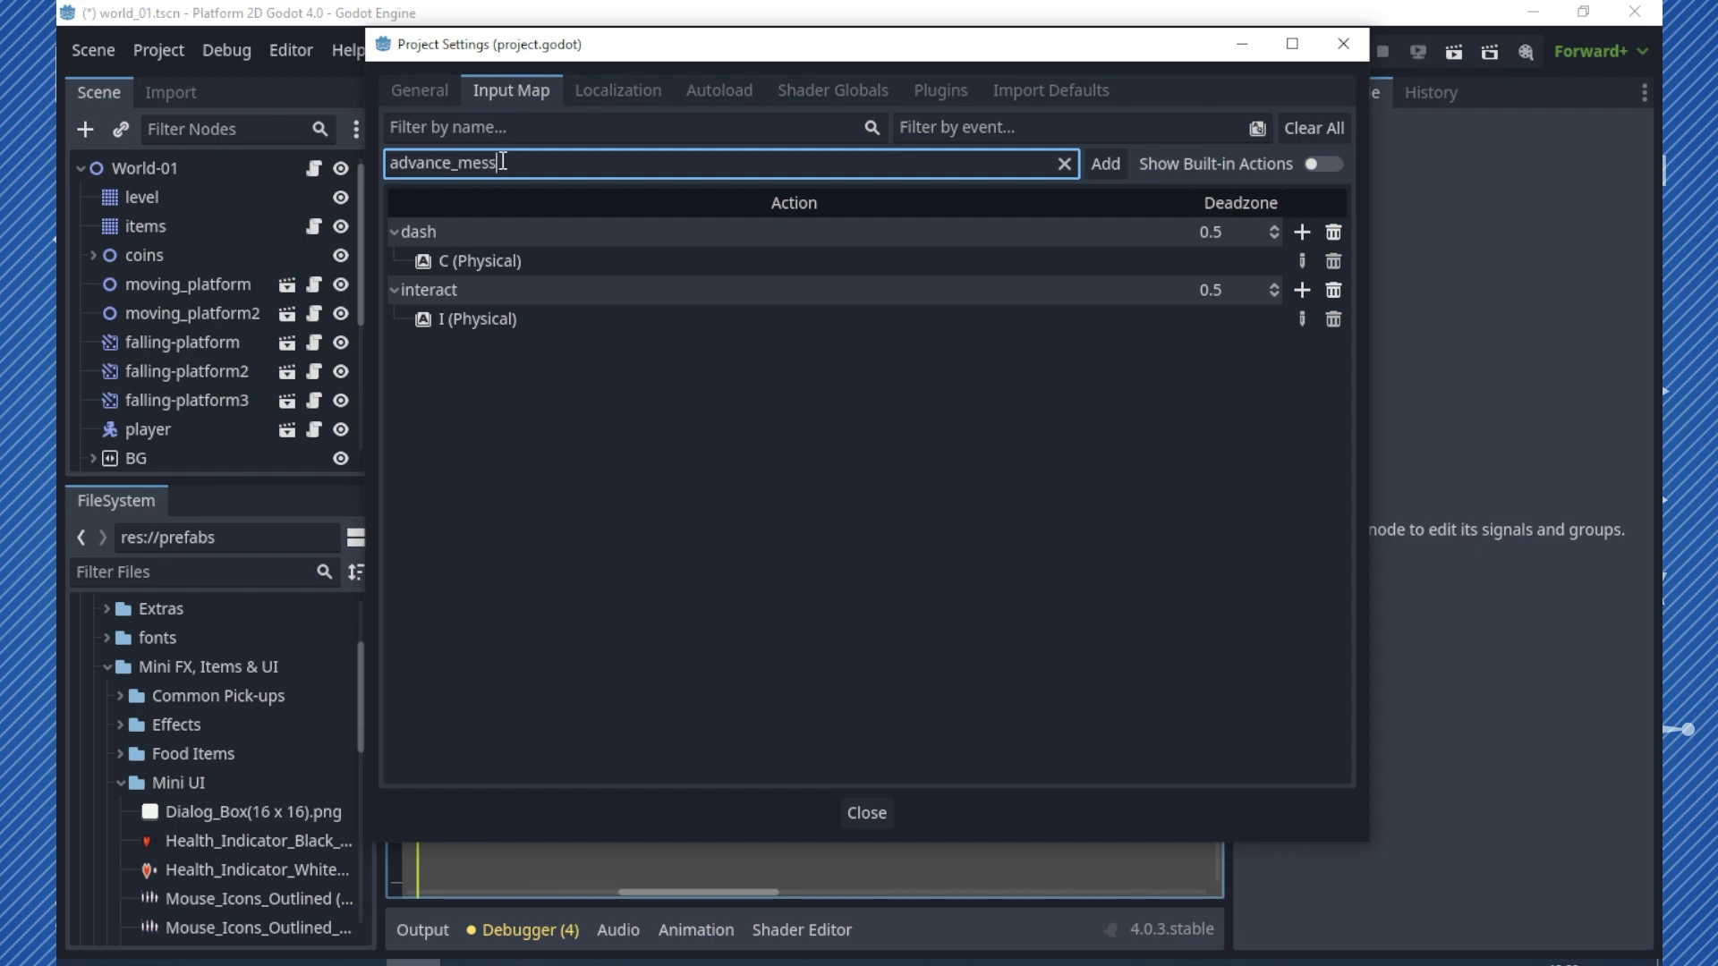
pyautogui.write('age')
pyautogui.click(1110, 167)
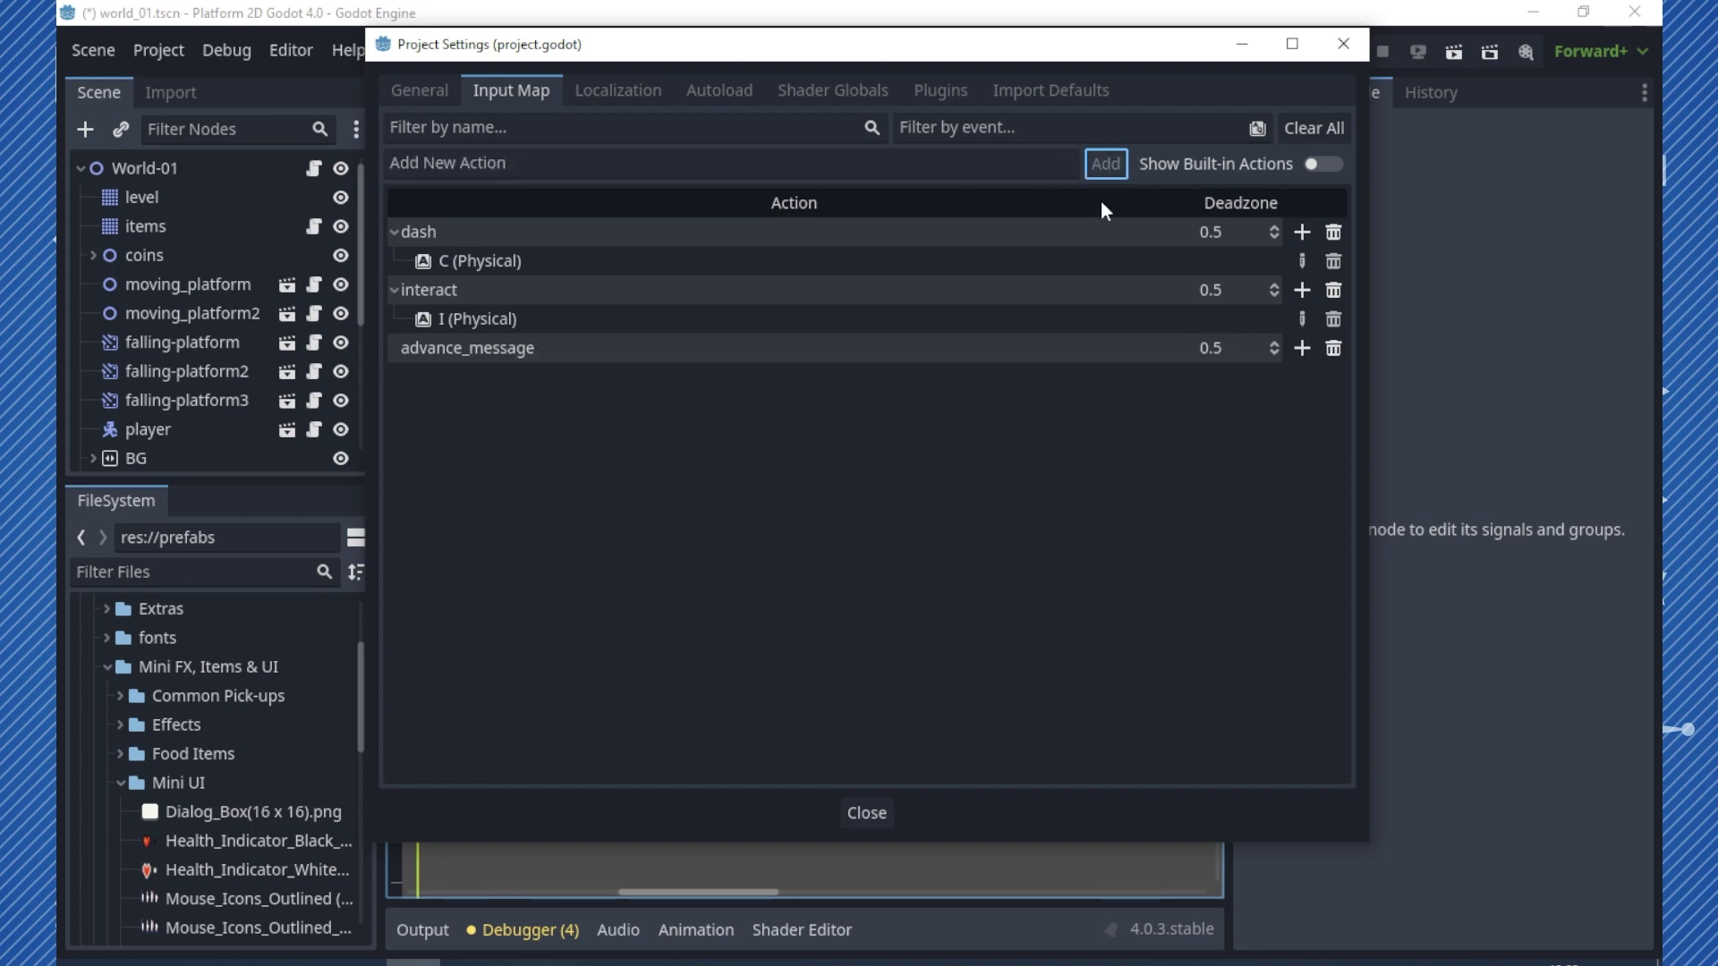
pyautogui.click(1302, 348)
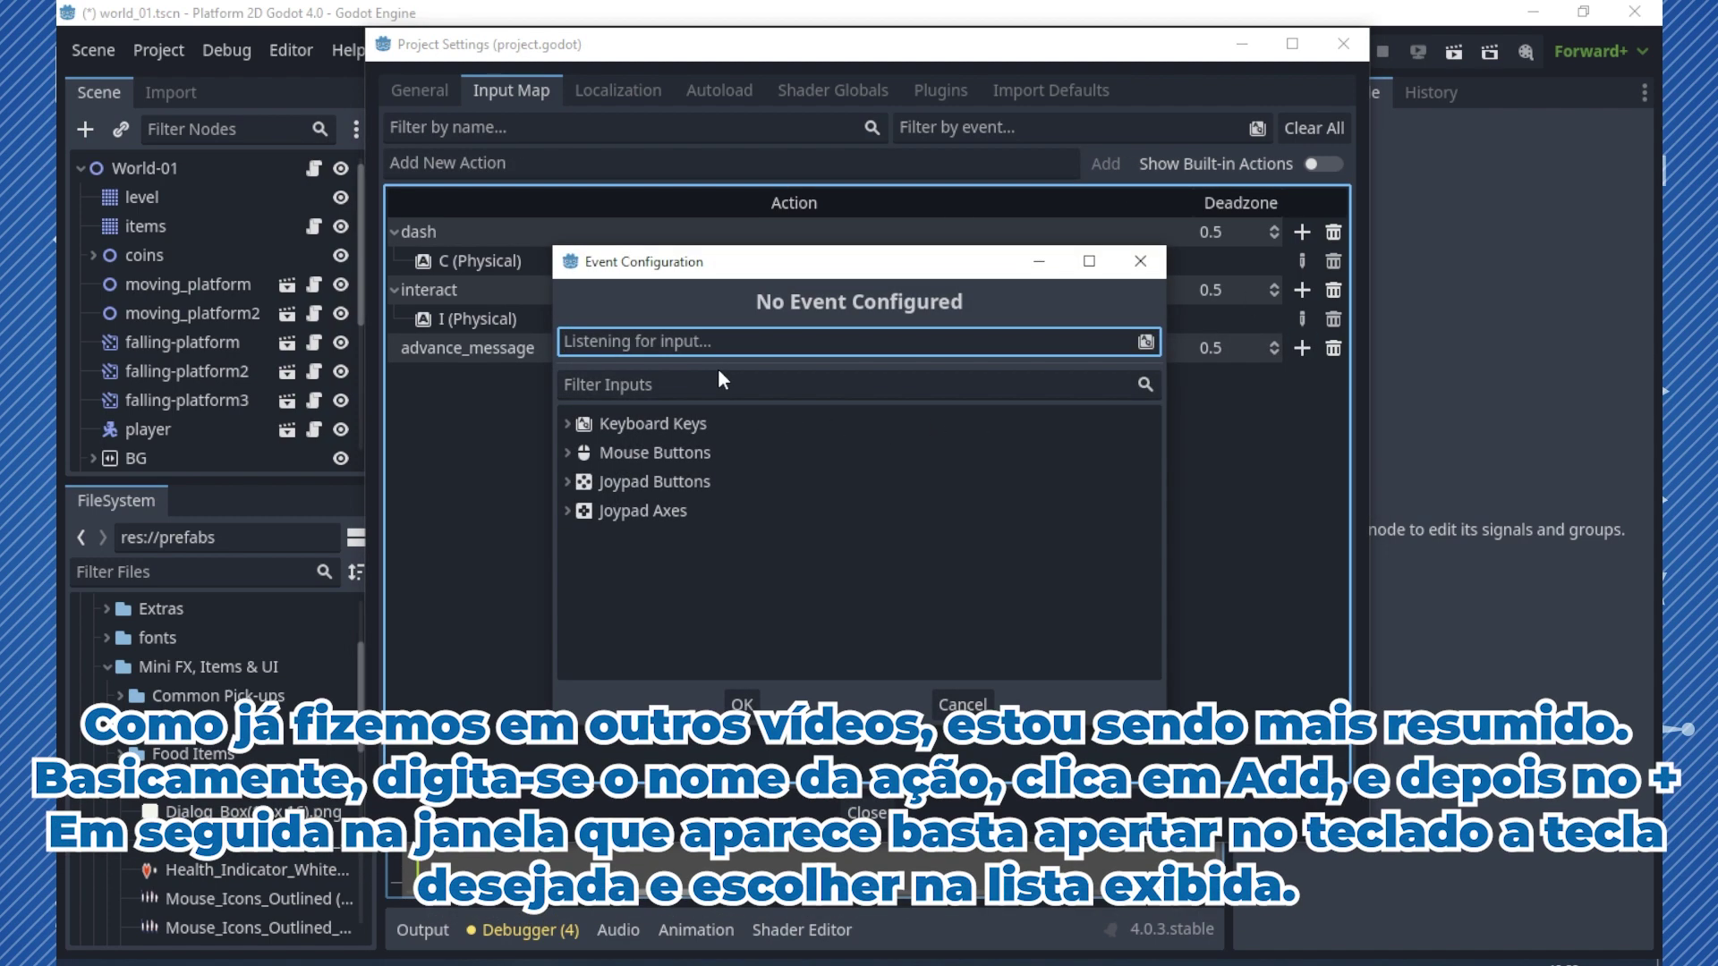
pyautogui.press('o')
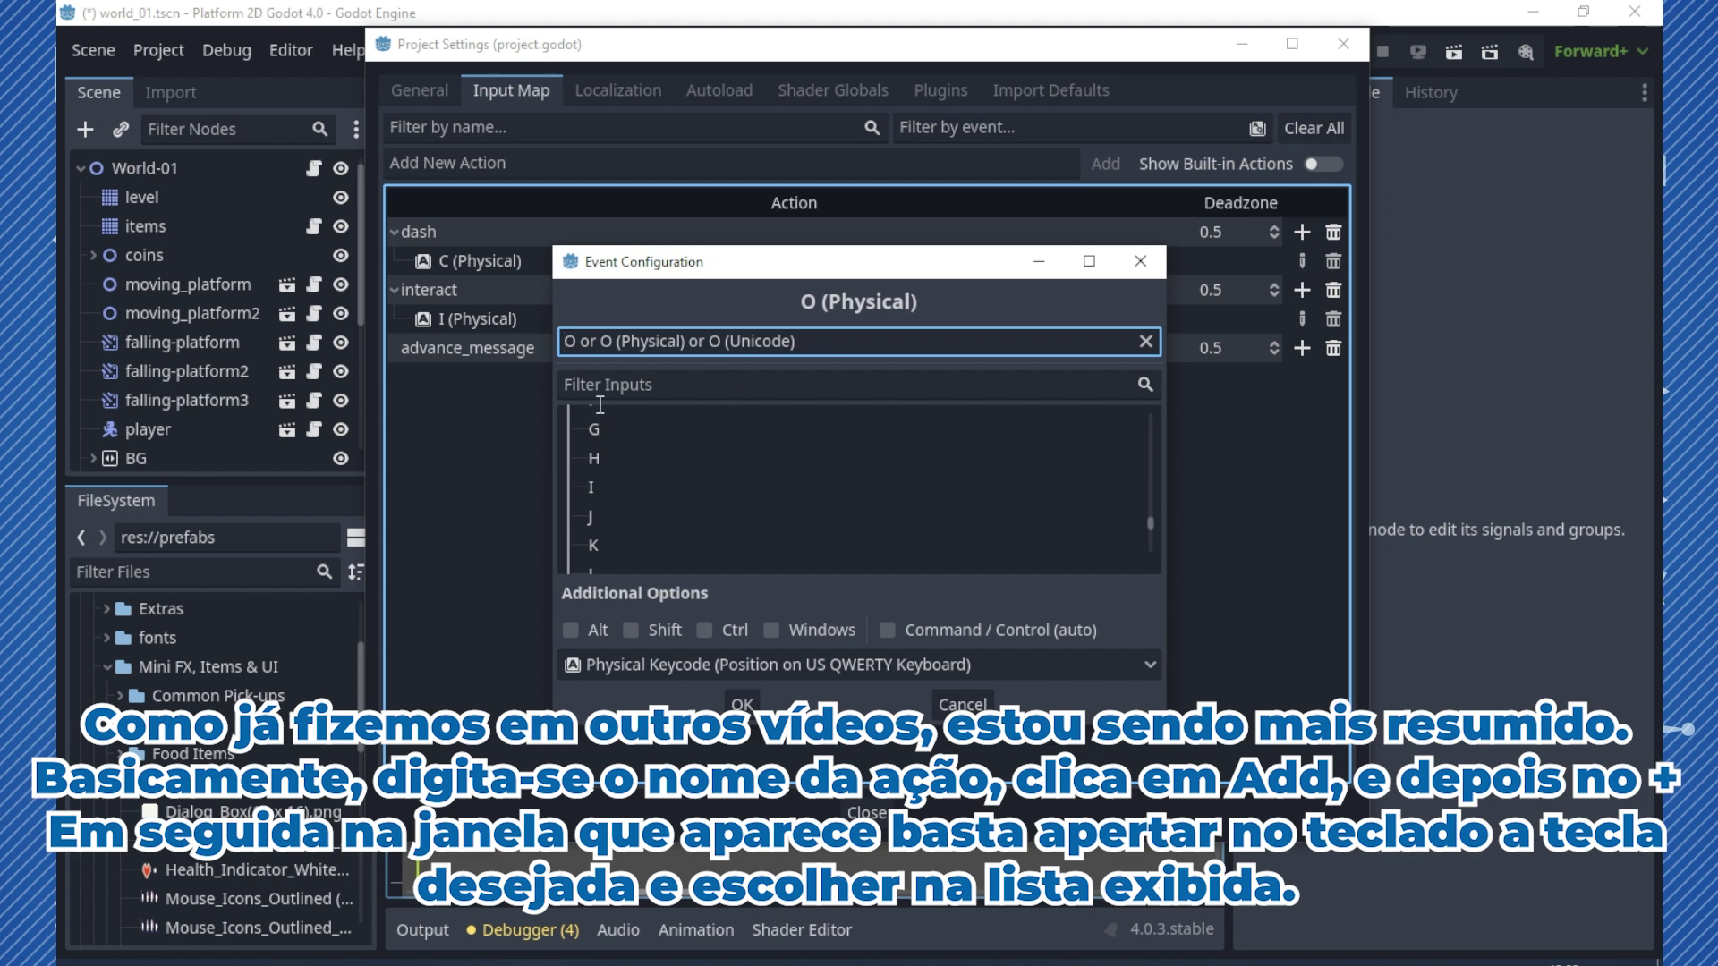
pyautogui.scroll(-1, 628, 517)
pyautogui.scroll(-1, 623, 556)
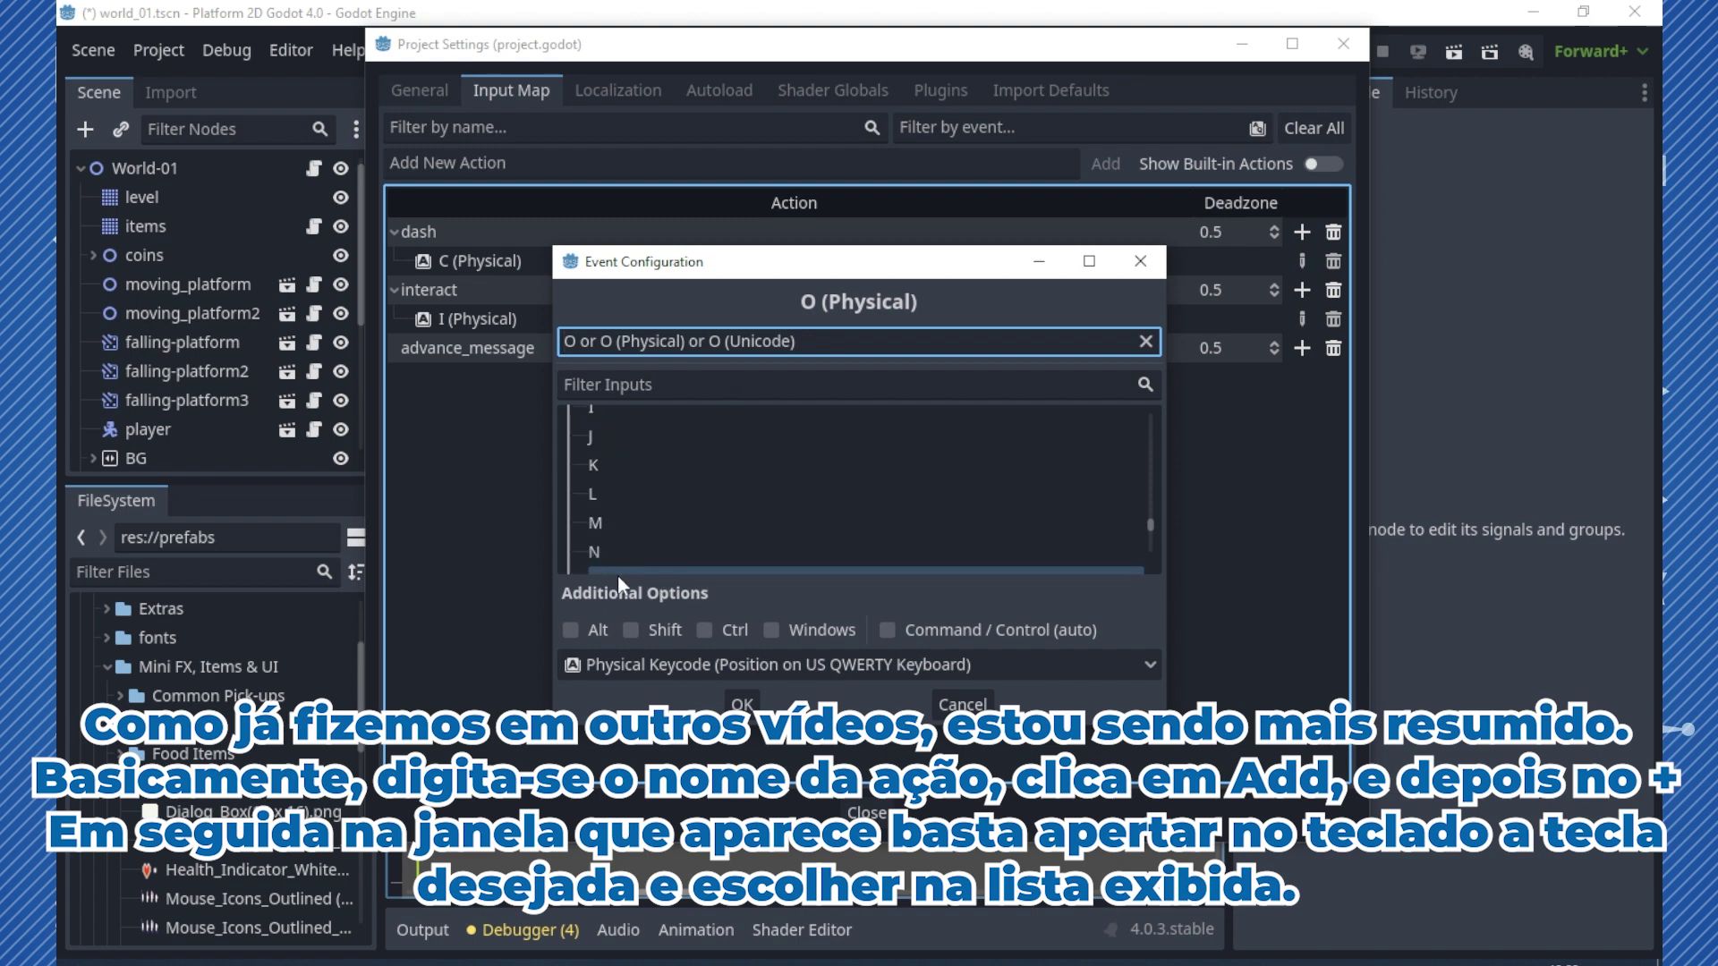
pyautogui.scroll(-1, 617, 564)
pyautogui.click(616, 560)
pyautogui.click(742, 705)
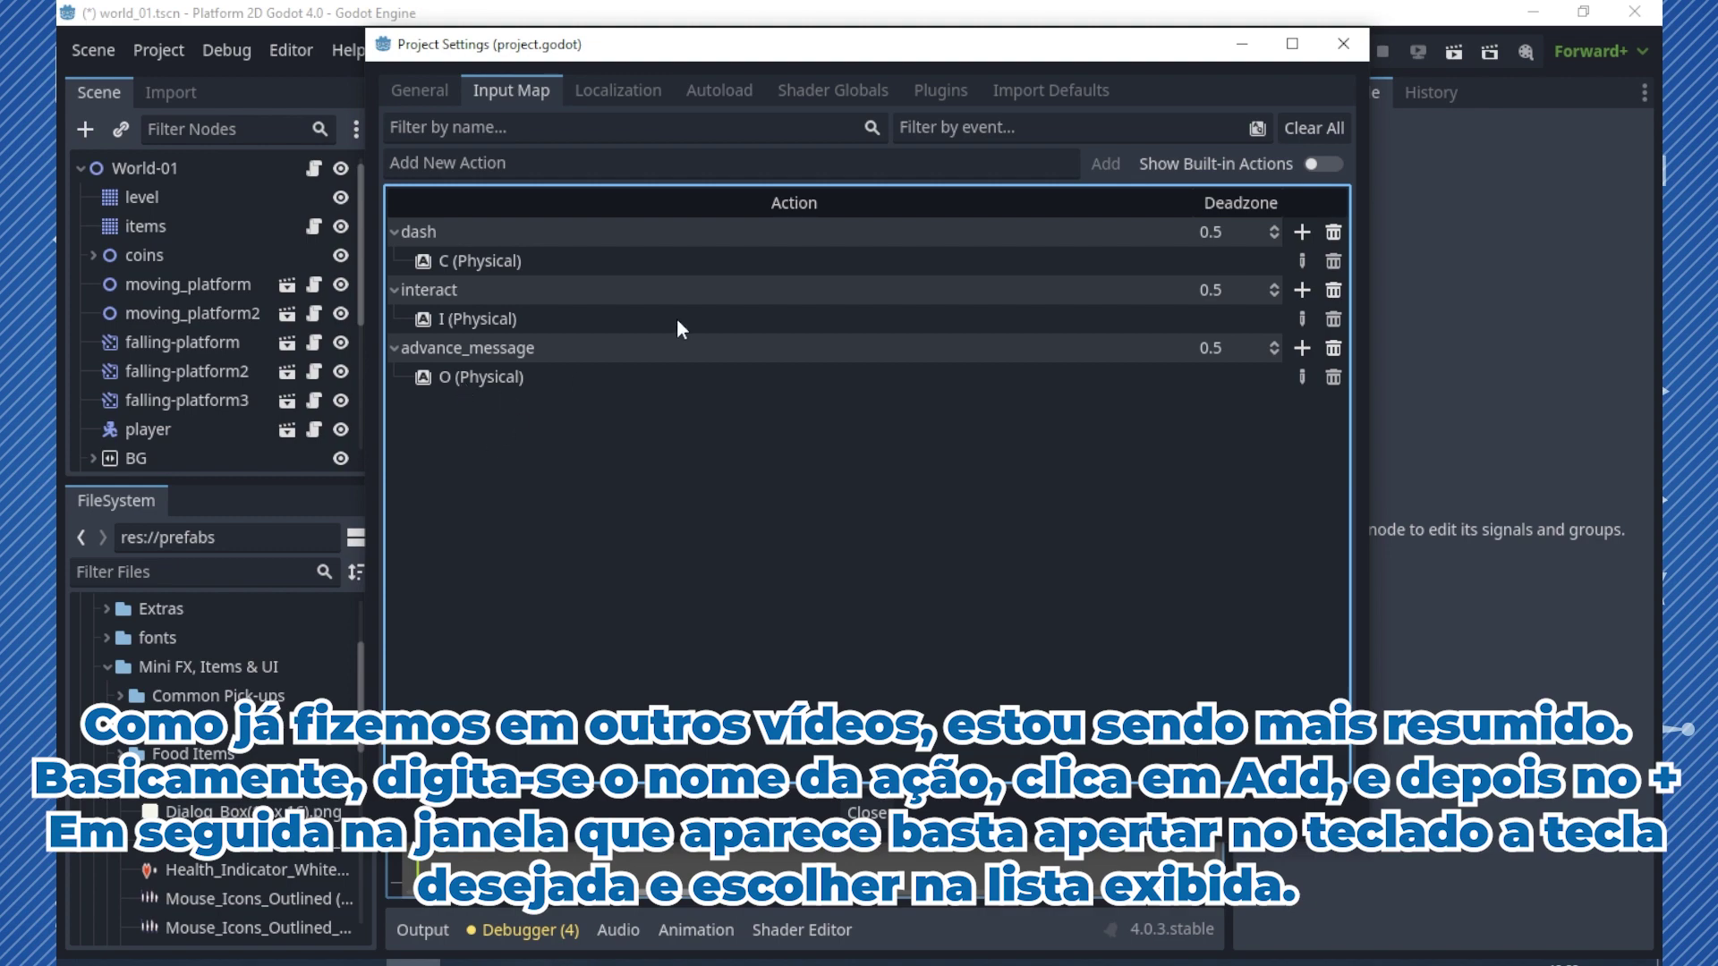
pyautogui.click(866, 816)
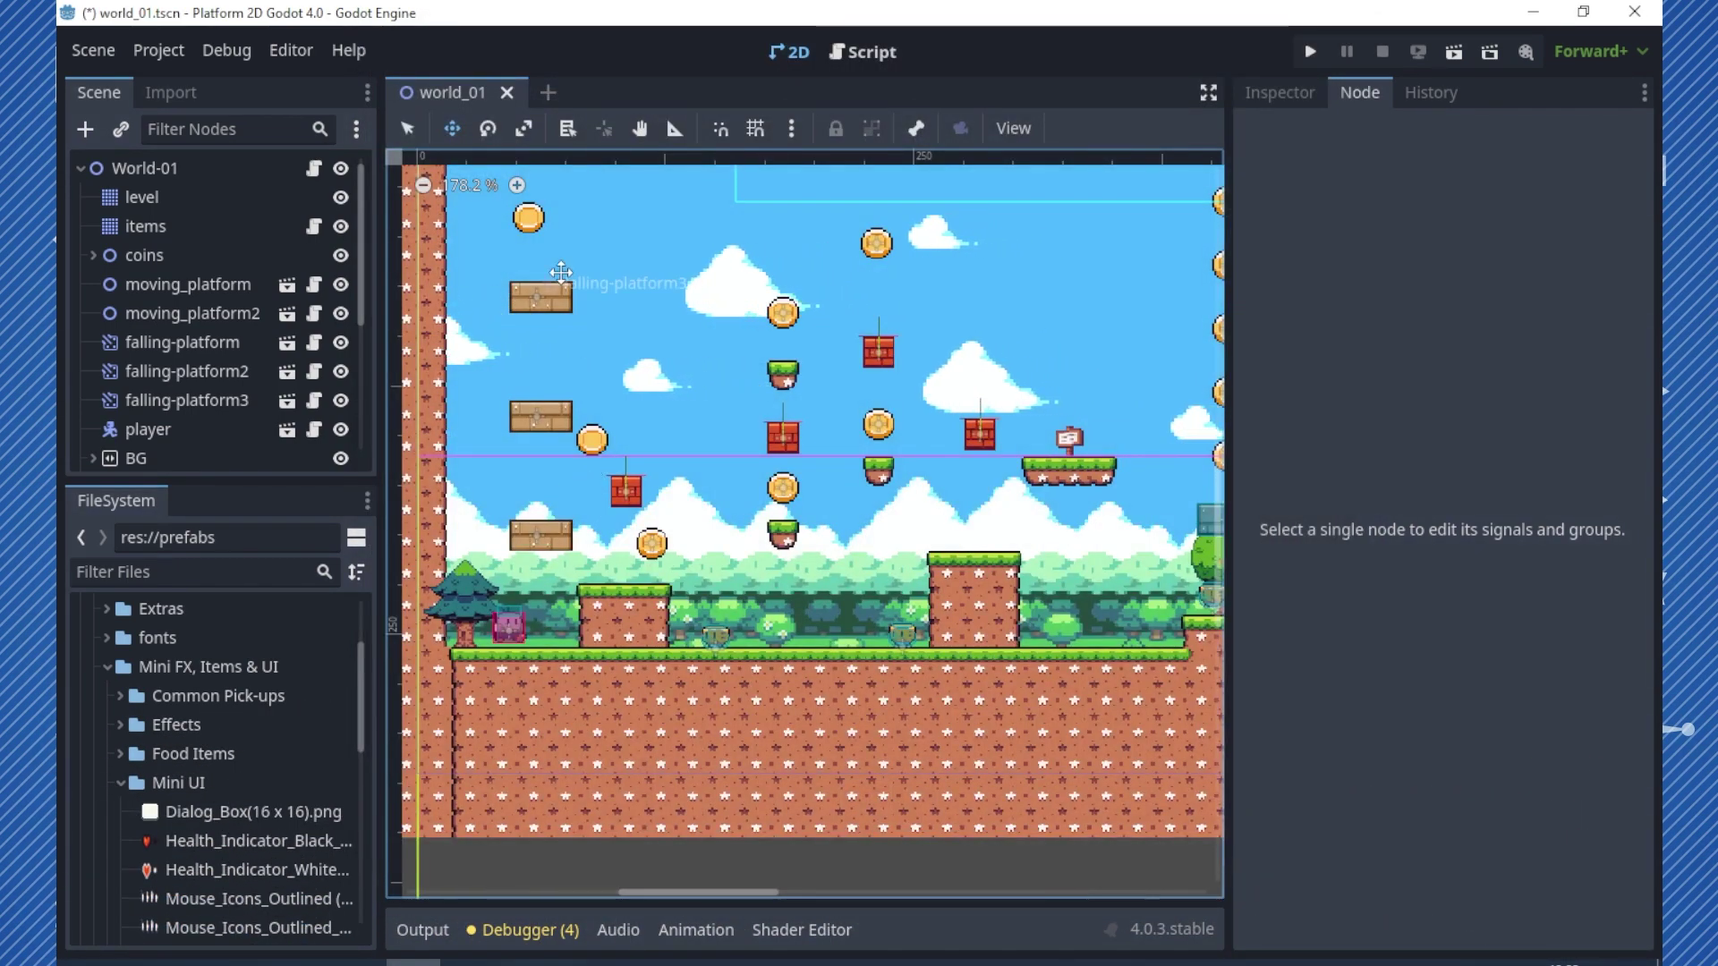
# - Create a new scene with a MarginContainer as its root node
pyautogui.click(549, 92)
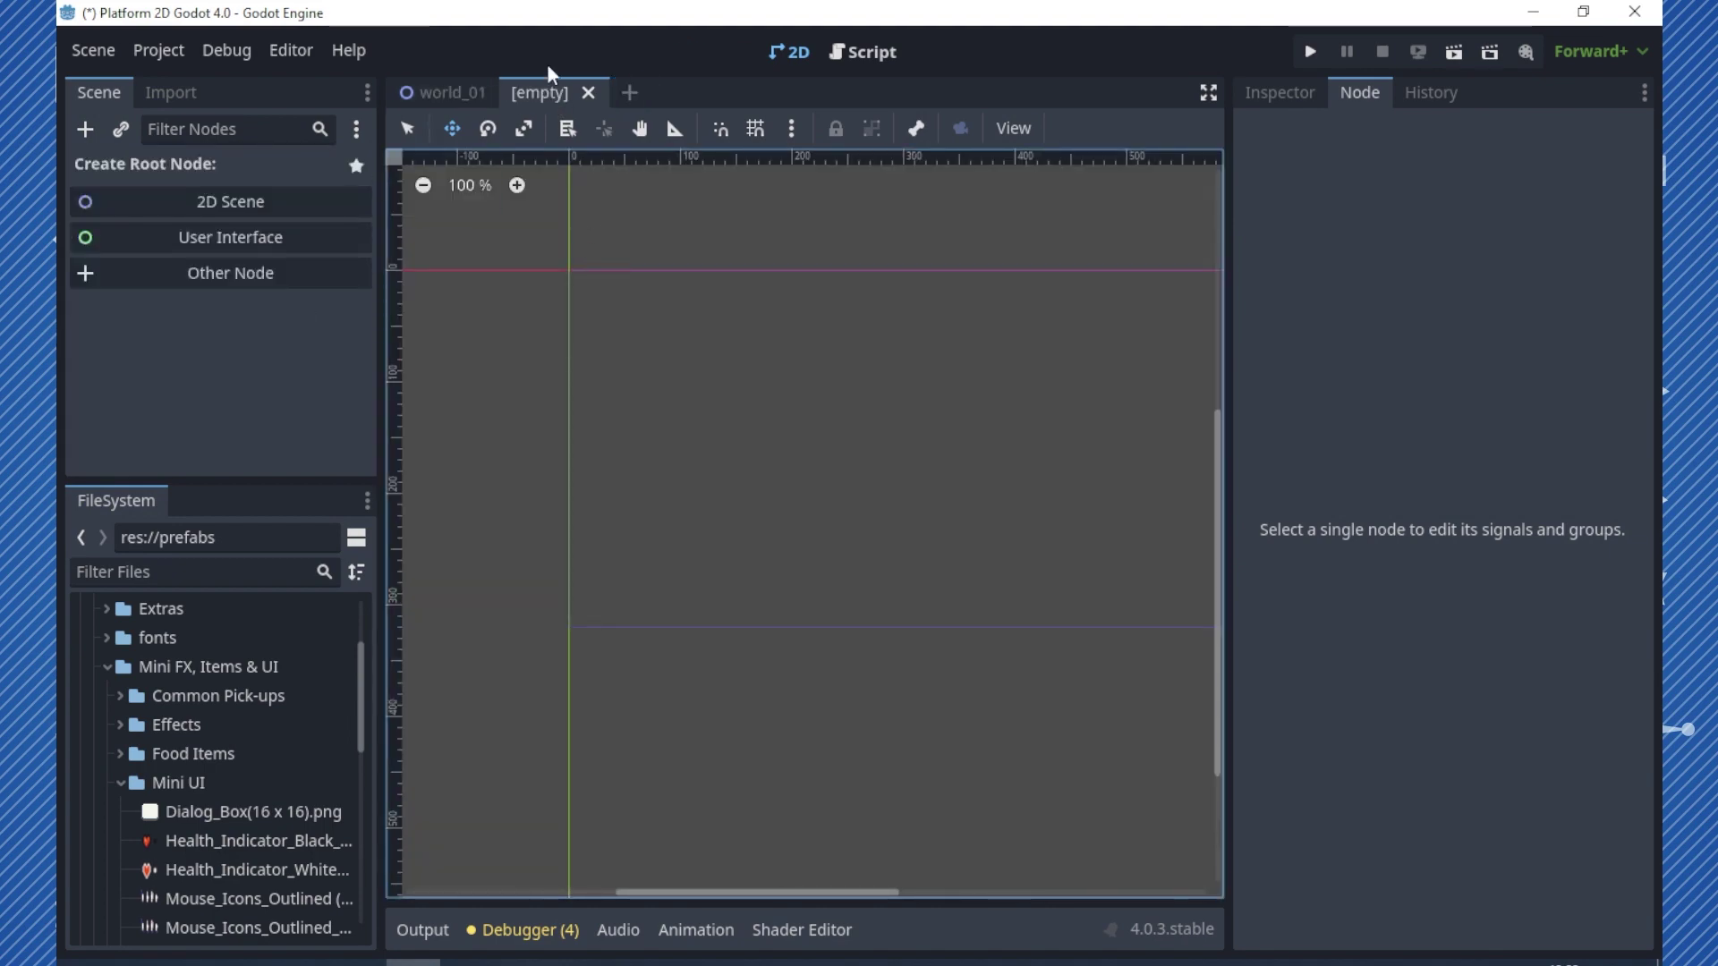
pyautogui.click(246, 275)
pyautogui.write('m')
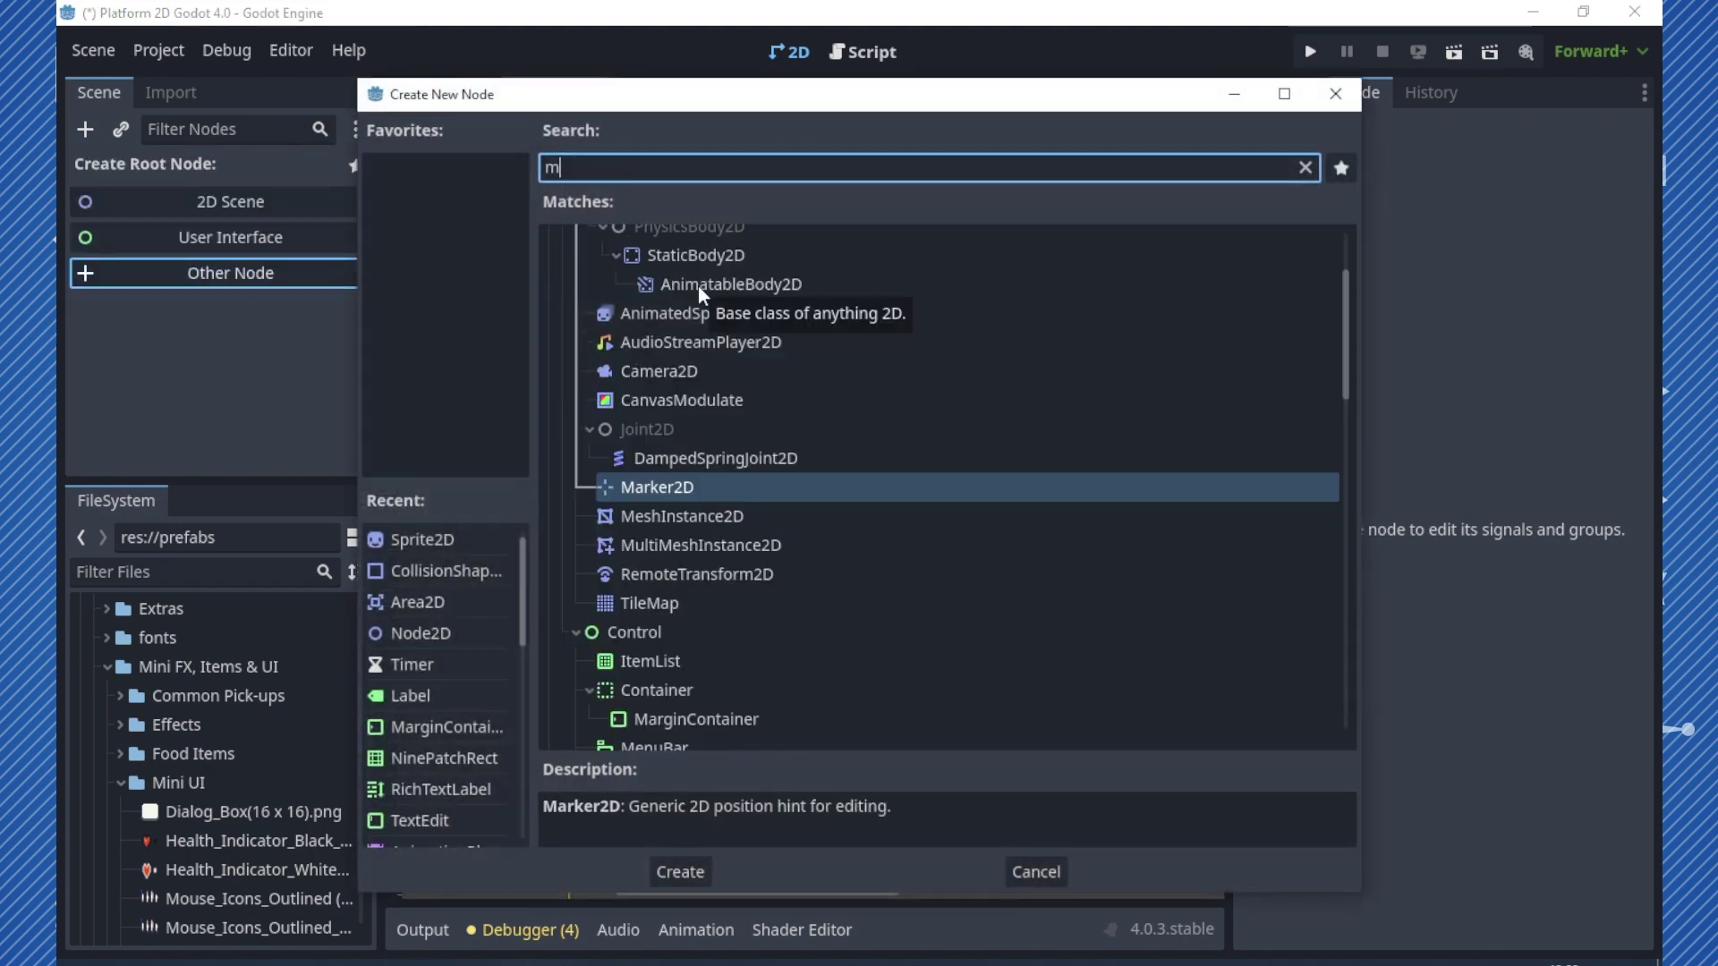
pyautogui.write('argi')
pyautogui.doubleClick(673, 368)
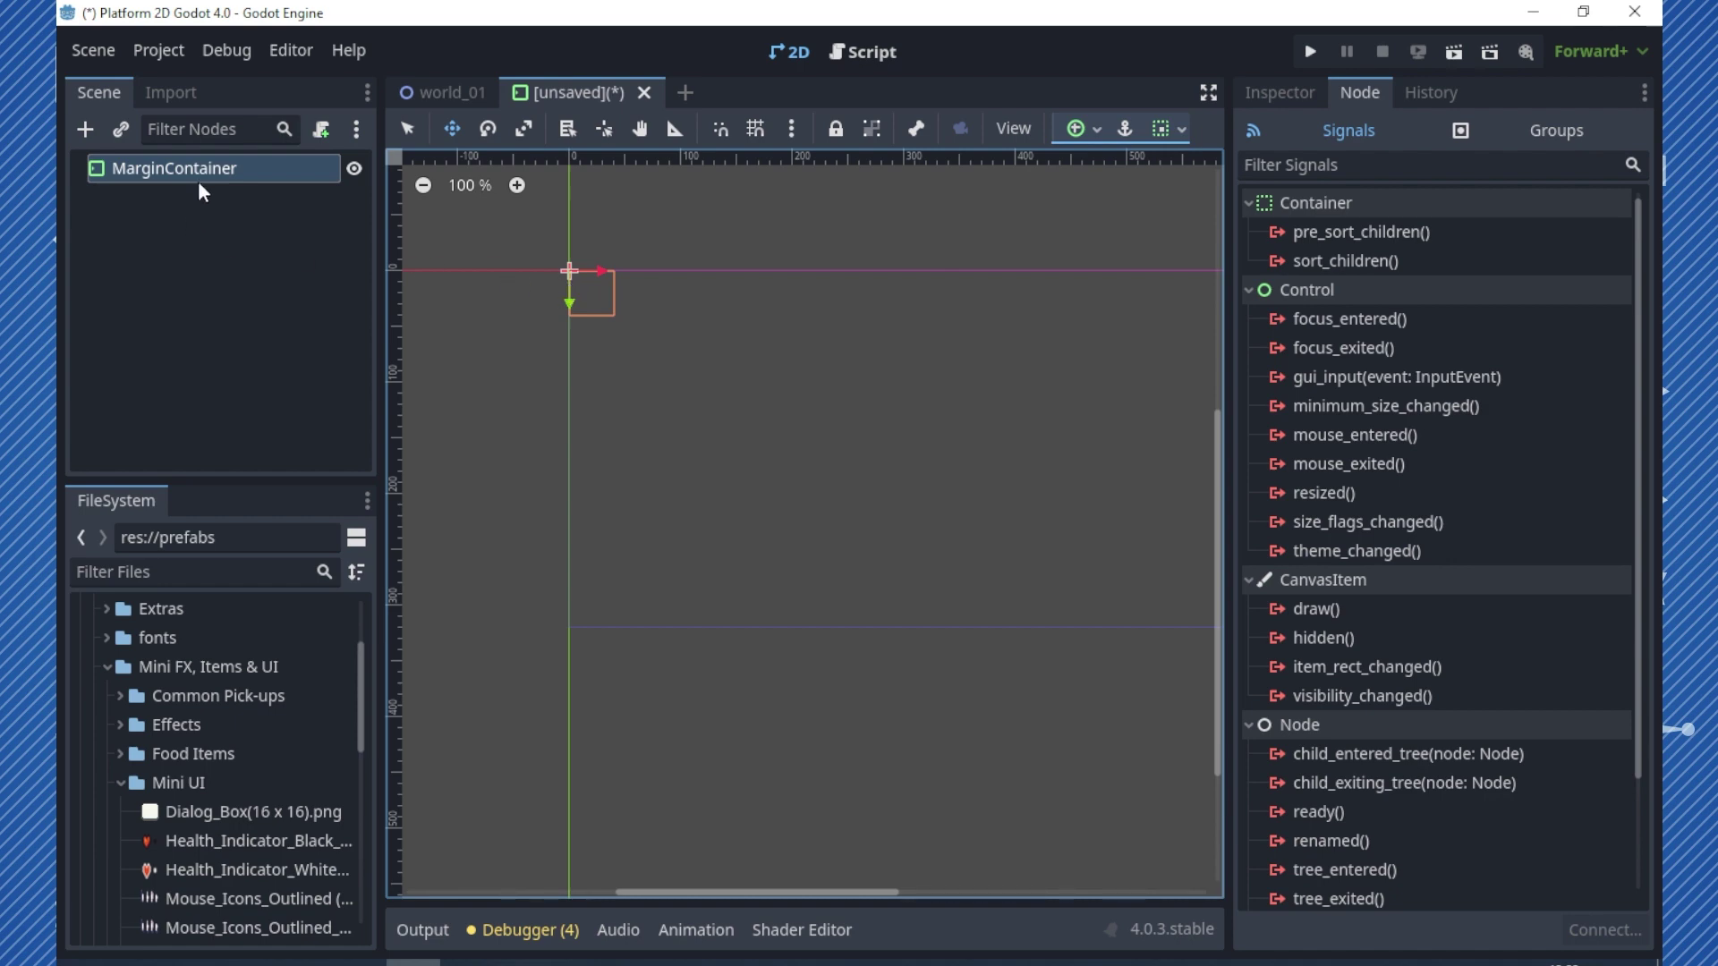
# - Rename the root node to dialog_box and start adding a child node under it
pyautogui.doubleClick(203, 172)
pyautogui.hotkey('ctrl', 'a')
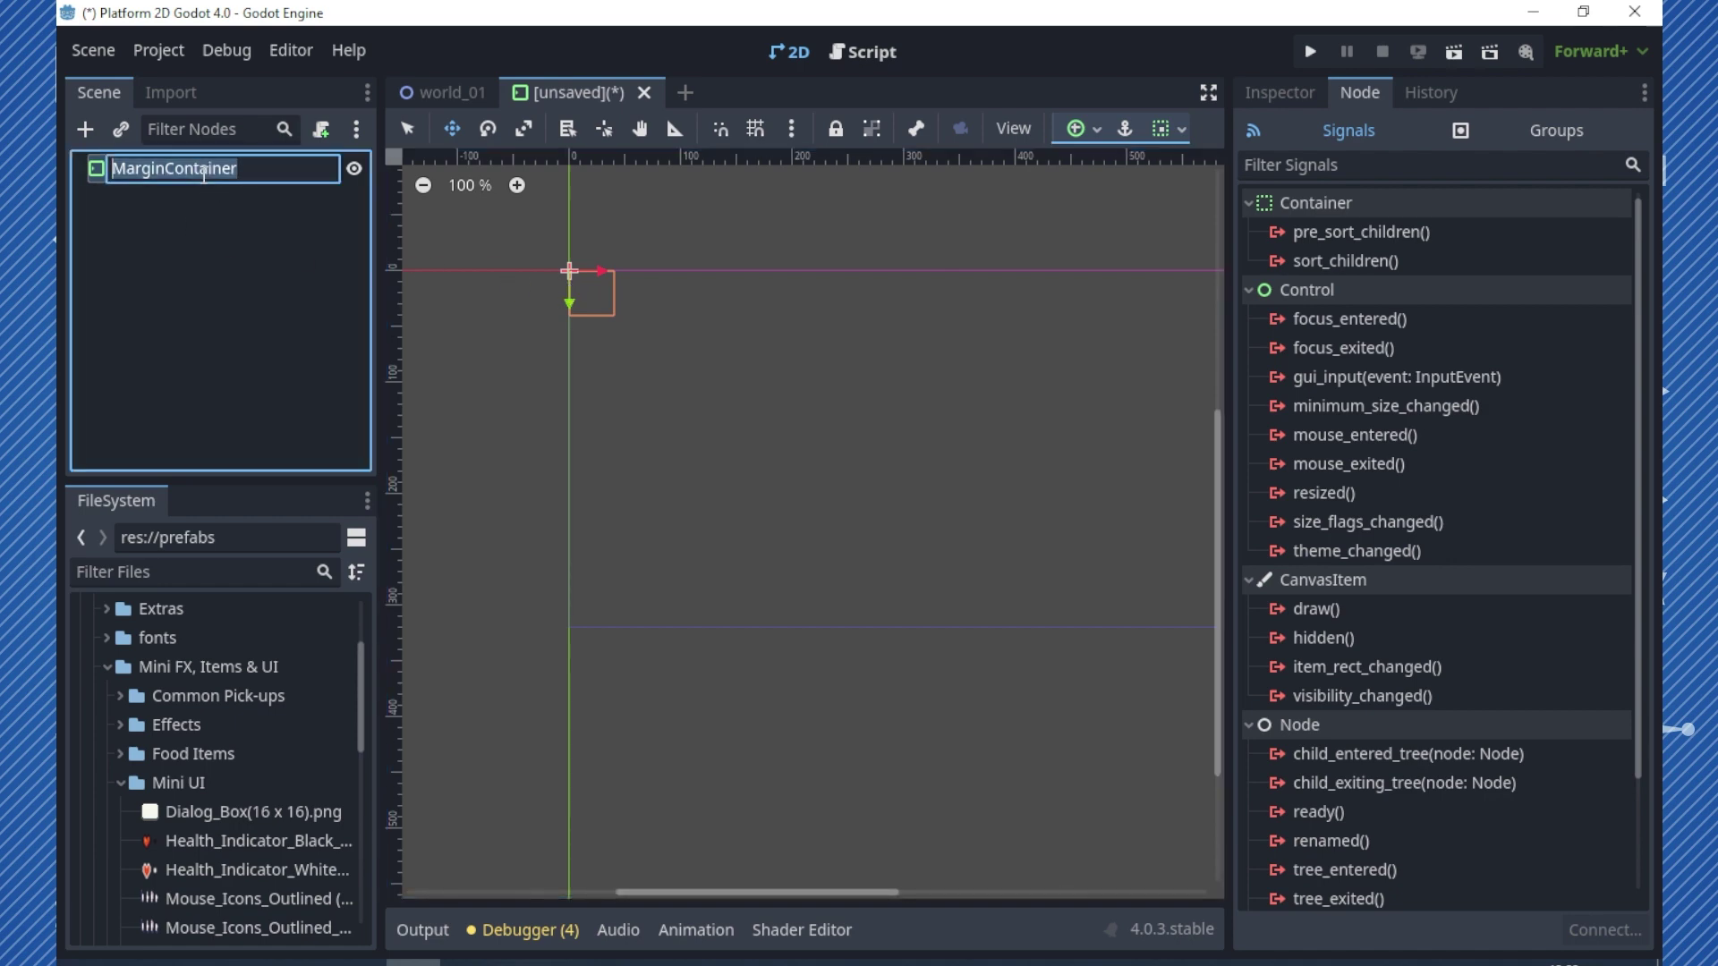
pyautogui.write('dialog_box')
pyautogui.press('Return')
pyautogui.rightClick(186, 162)
pyautogui.click(245, 183)
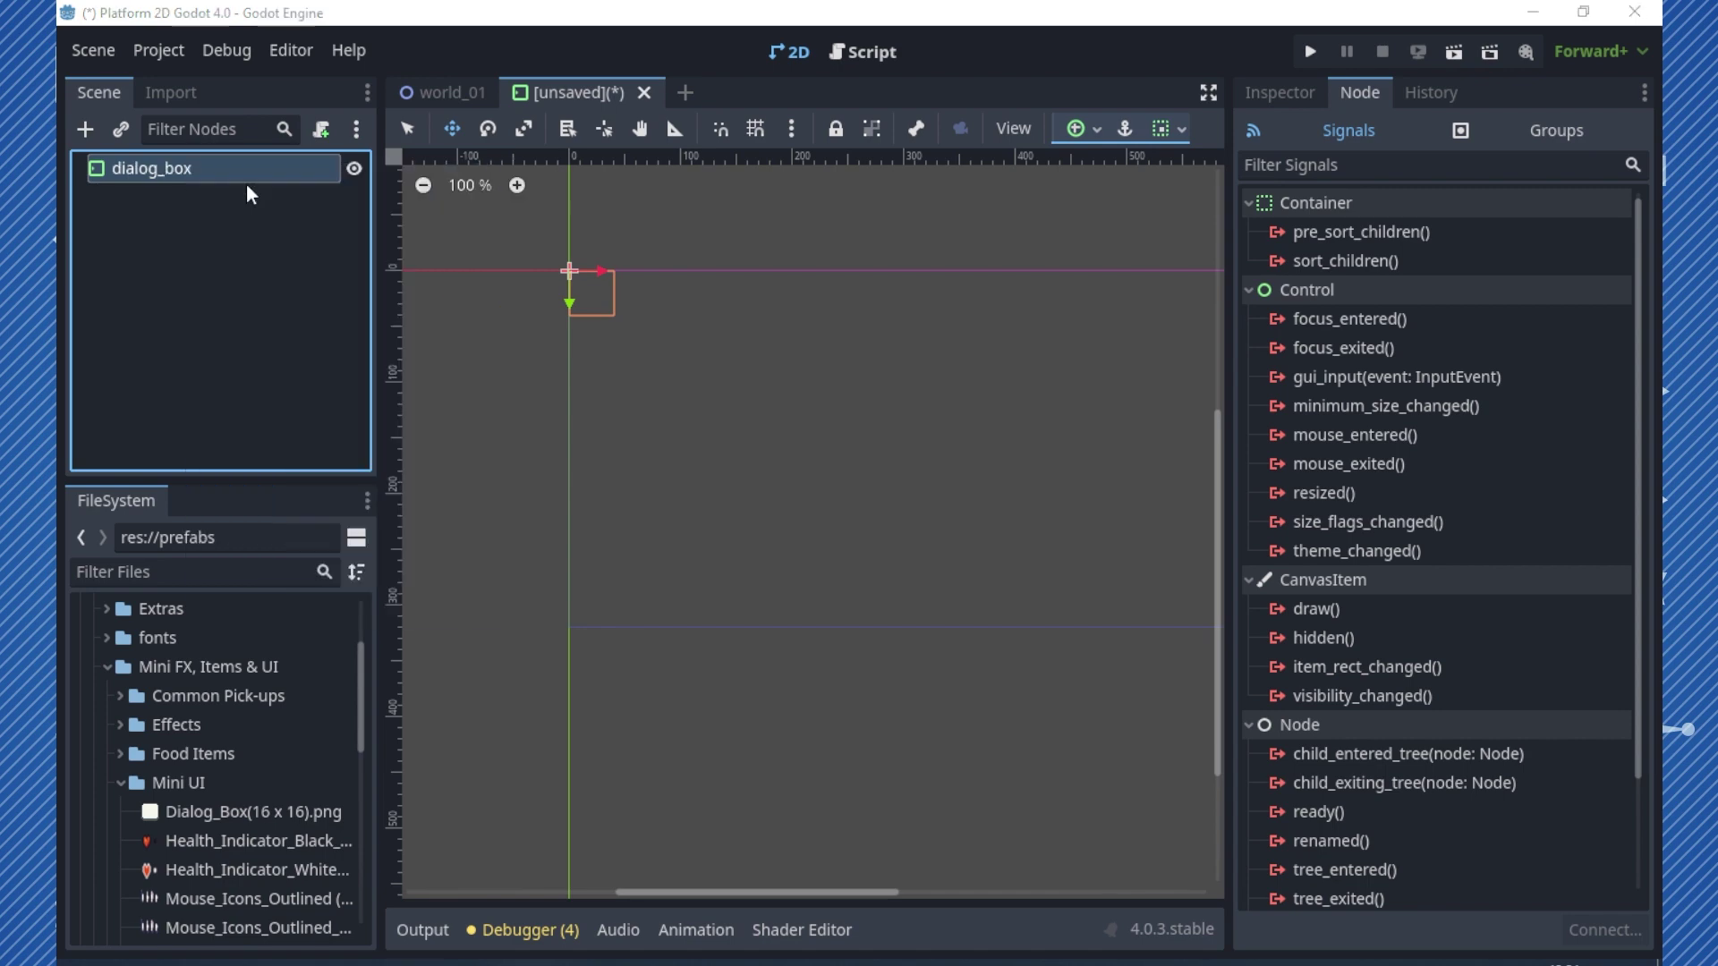
# - Add a NinePatchRect child textured with Dialog_Box(16 x 16).png
pyautogui.write('nine')
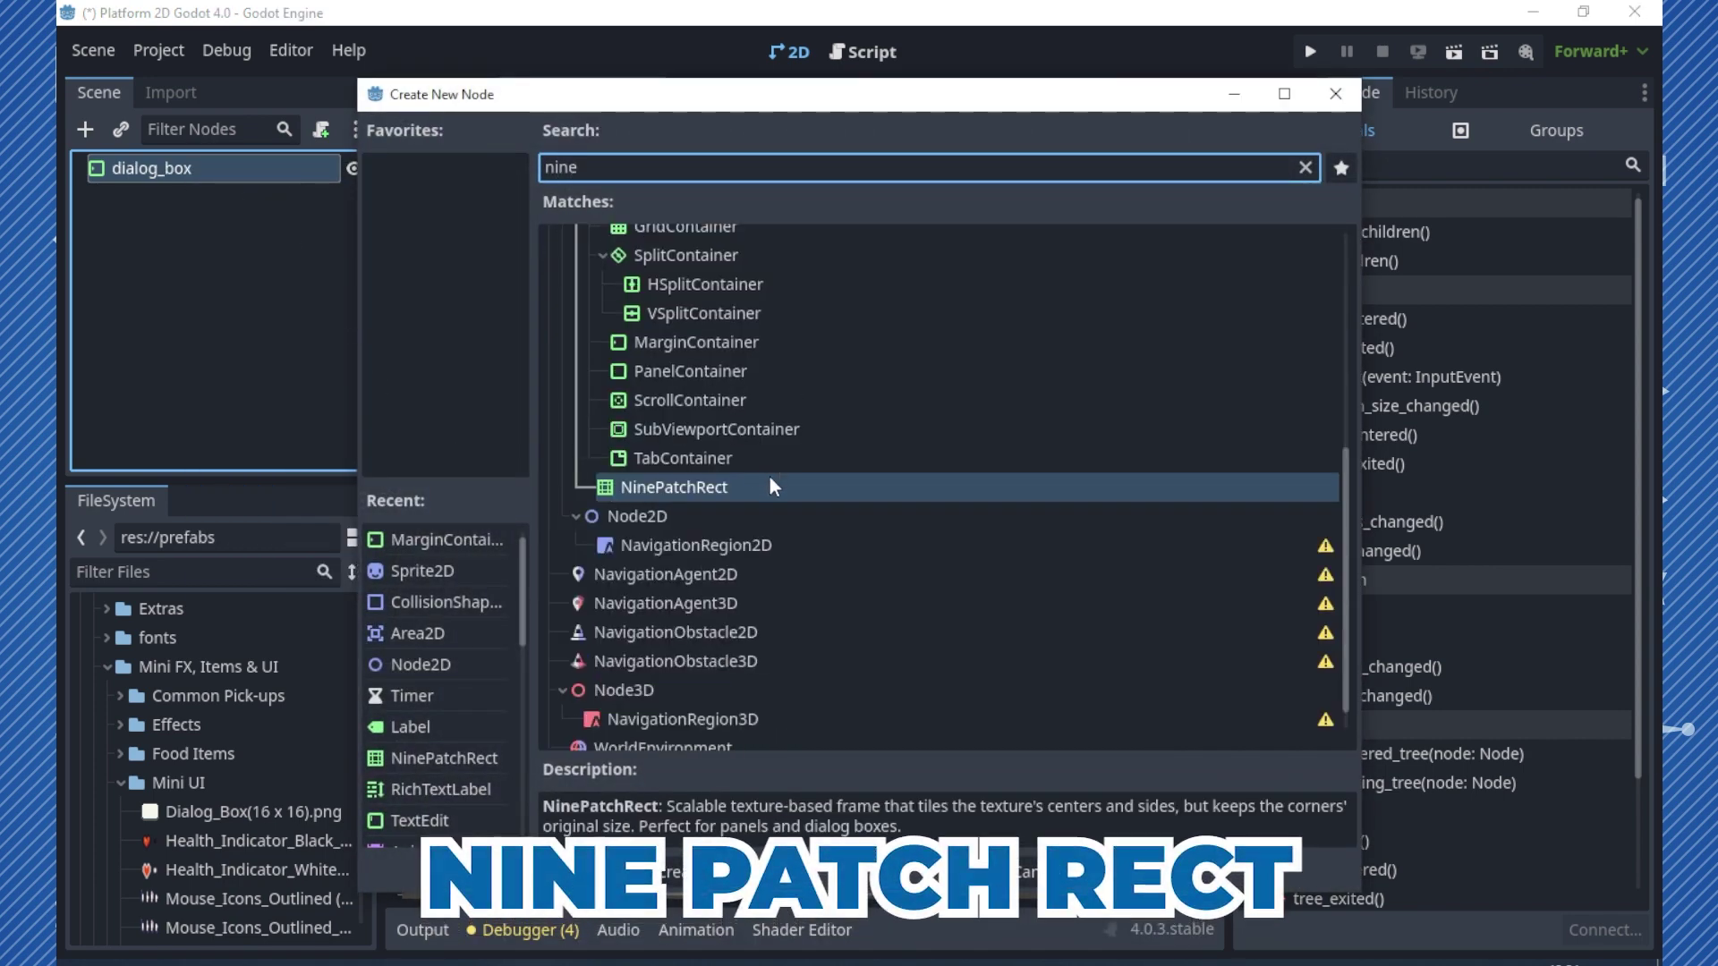
pyautogui.doubleClick(726, 487)
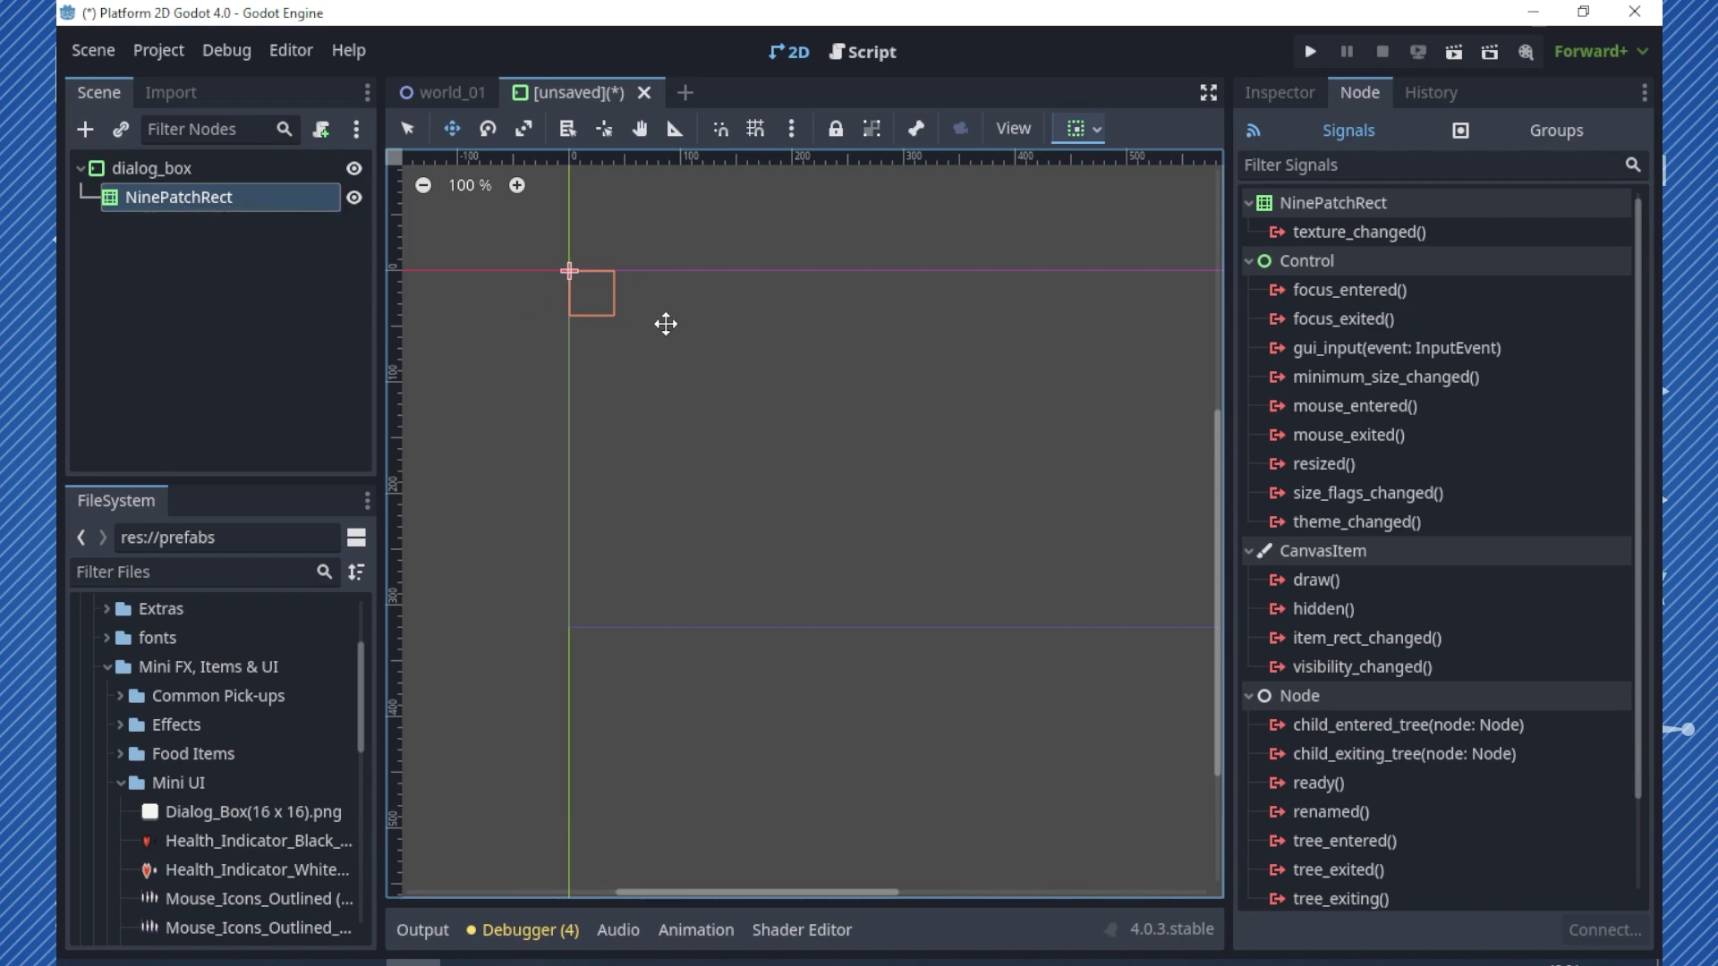
pyautogui.click(1288, 90)
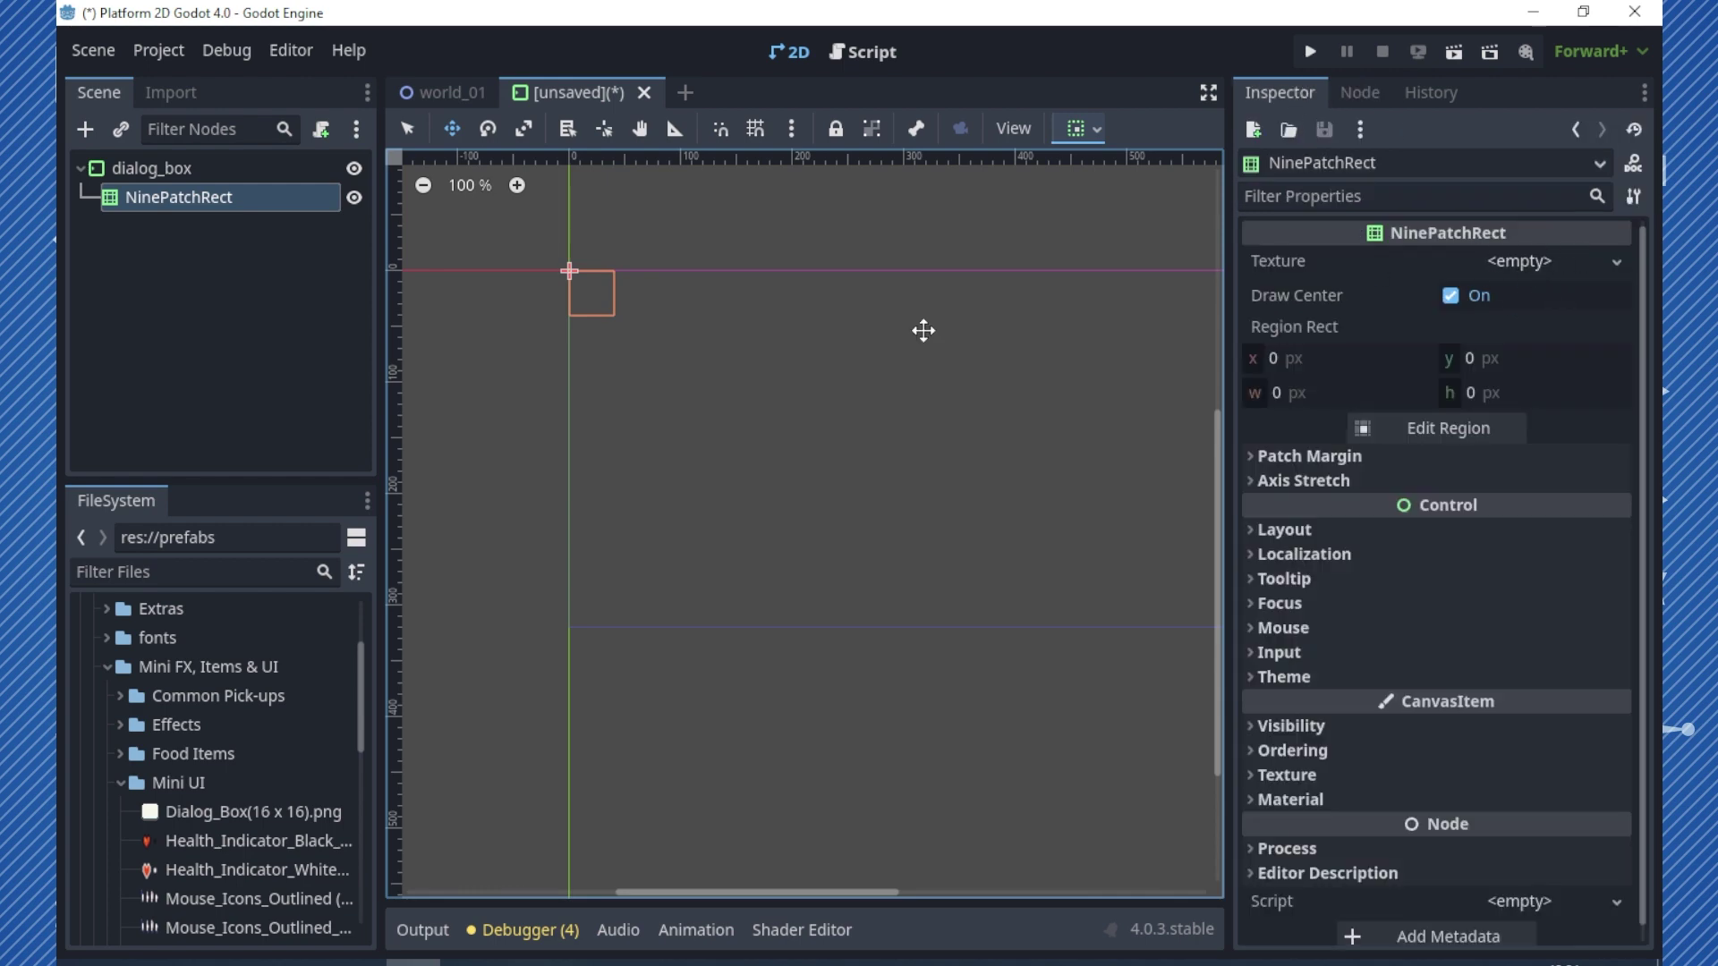
pyautogui.moveTo(179, 812); pyautogui.dragTo(1539, 267)
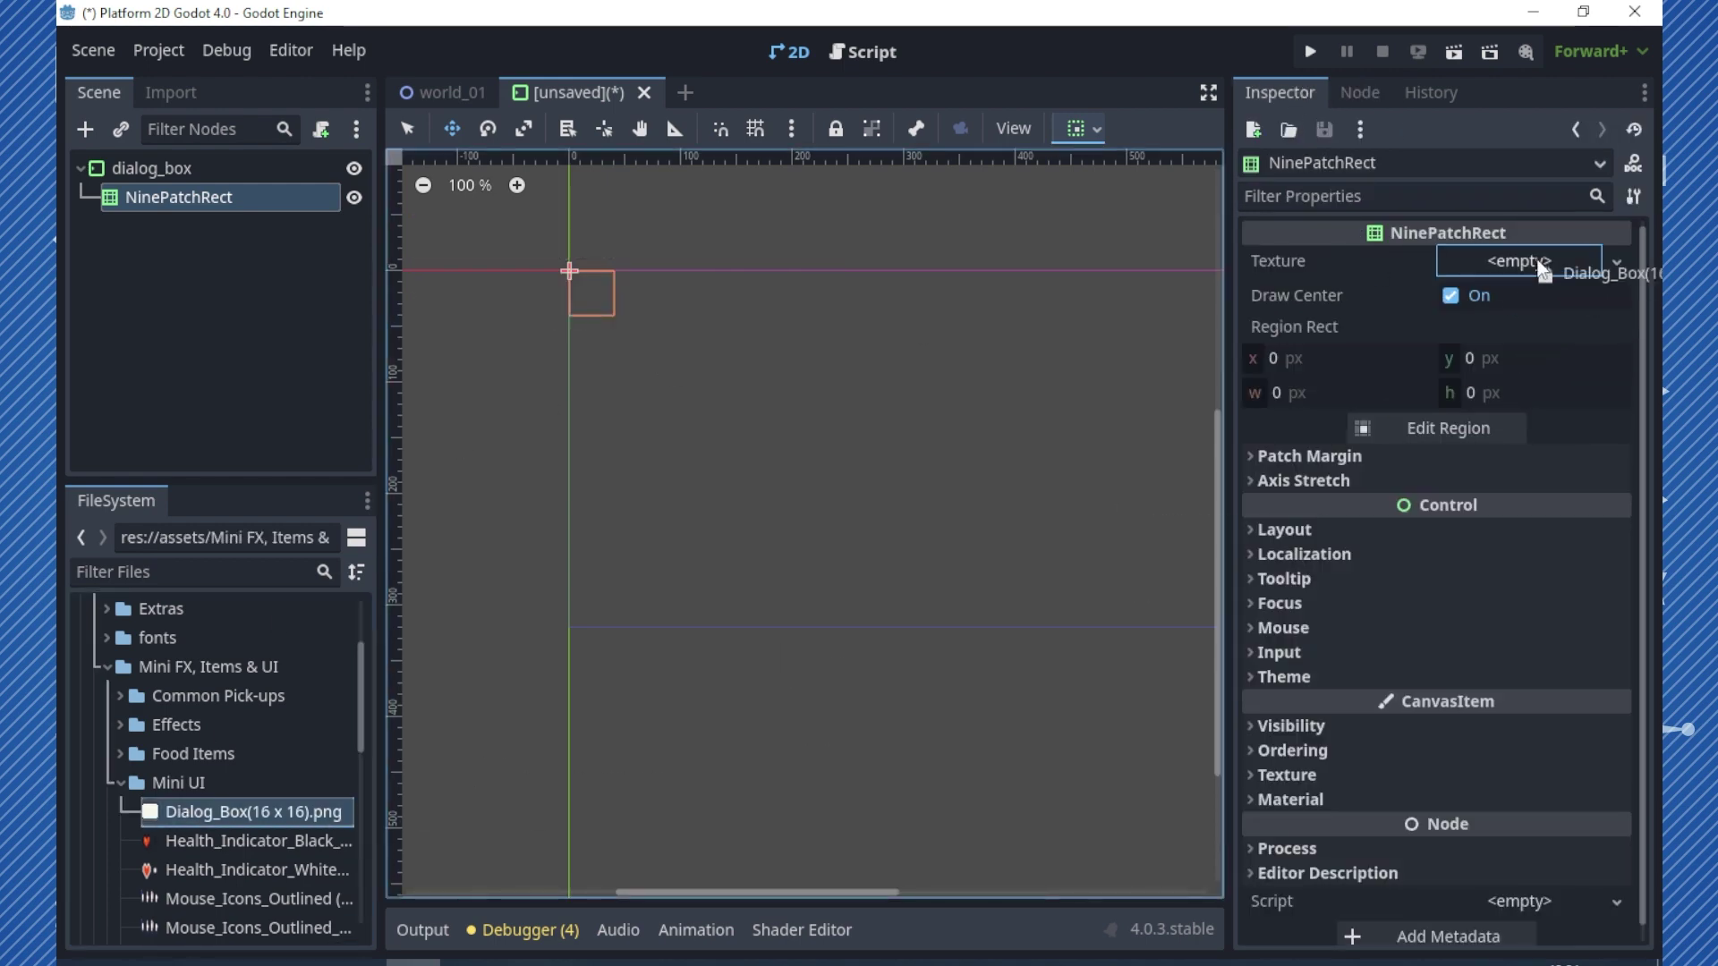
# - Stretch the dialog_box node wider and shorter
pyautogui.scroll(1, 625, 314)
pyautogui.scroll(2, 529, 276)
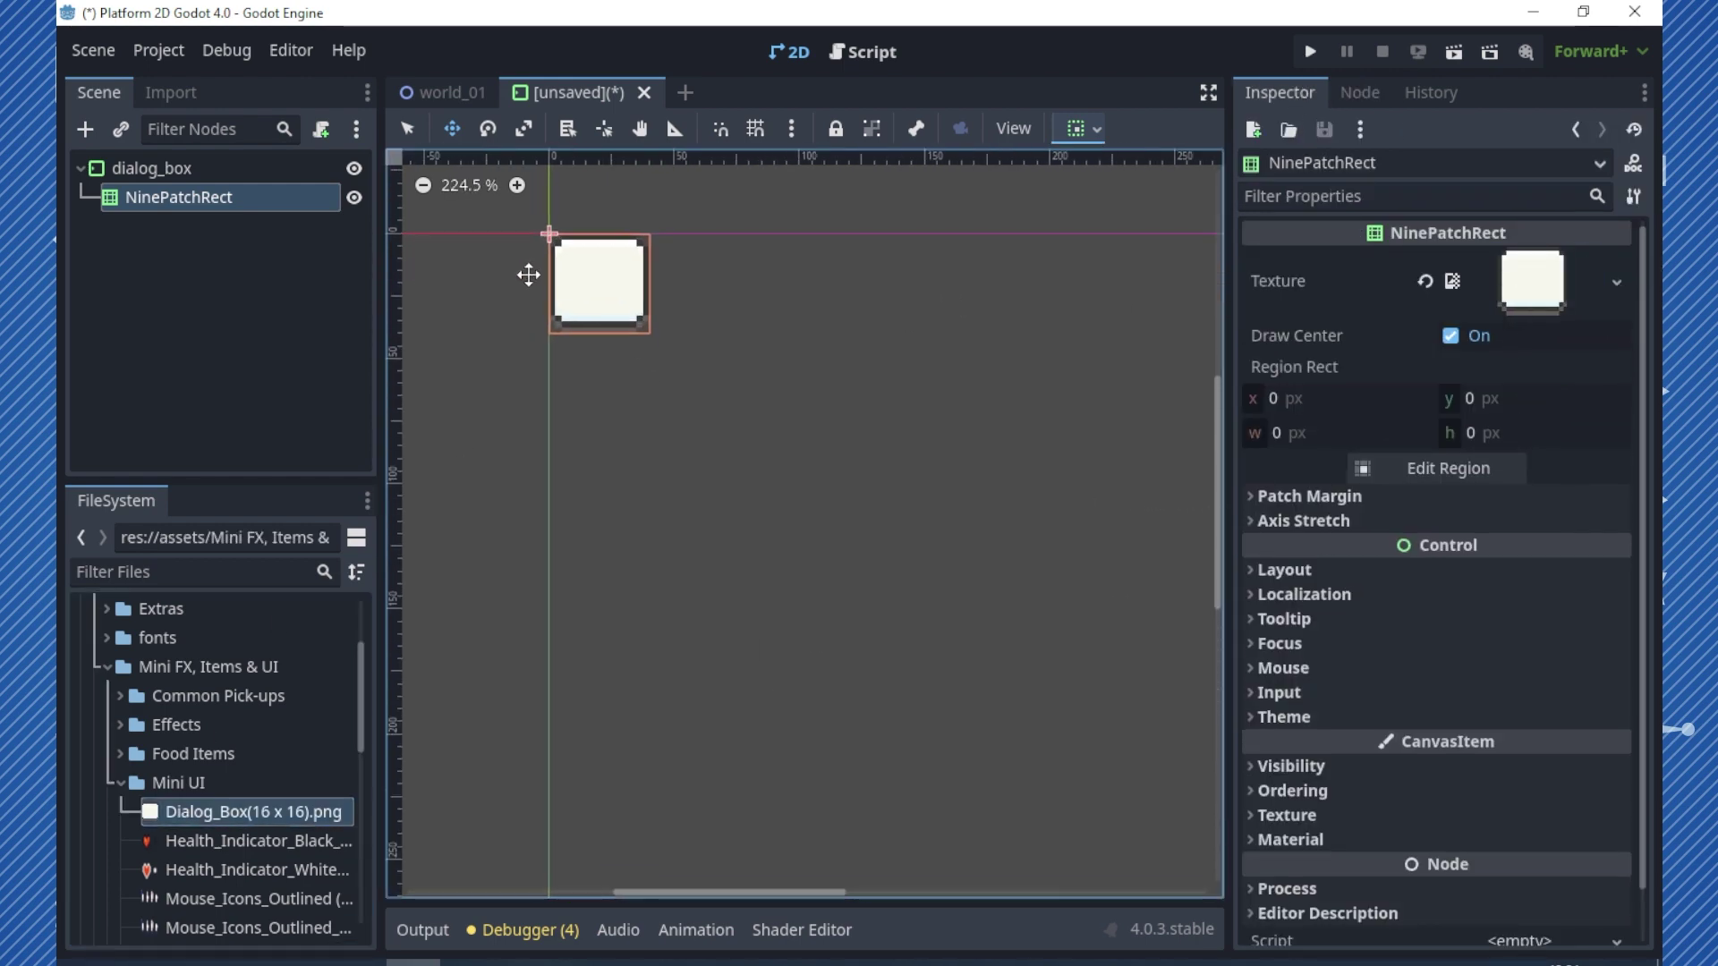
pyautogui.scroll(2, 701, 367)
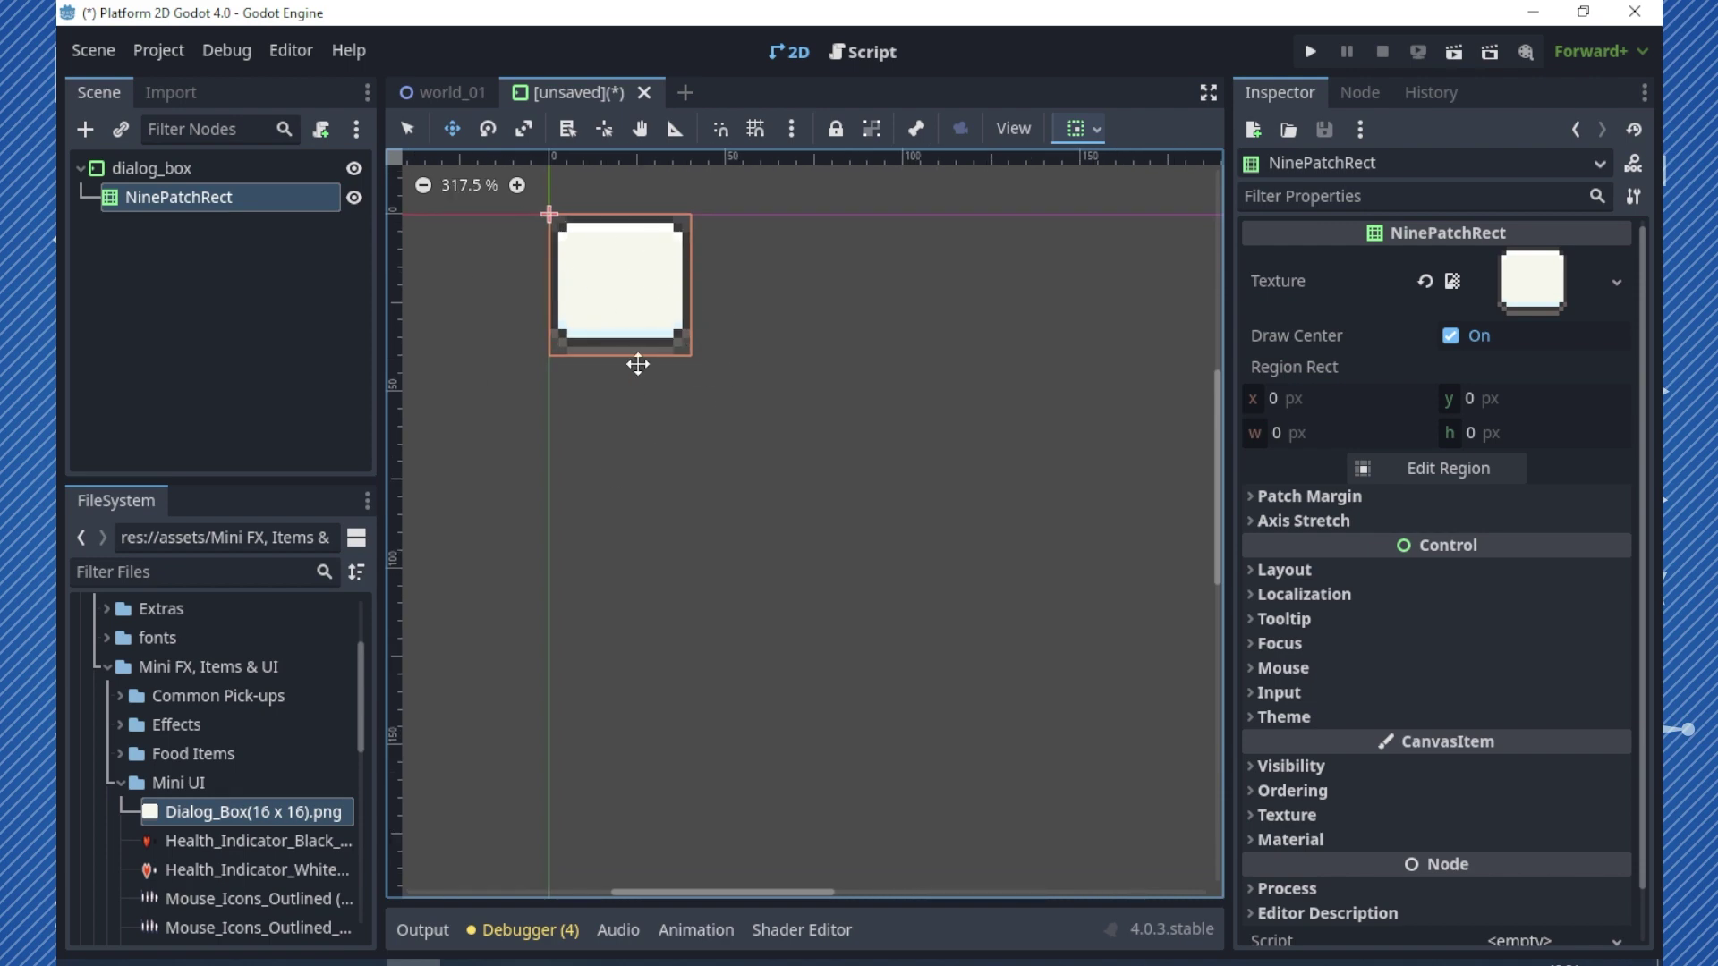
pyautogui.scroll(1, 637, 364)
pyautogui.scroll(2, 594, 357)
pyautogui.scroll(1, 583, 357)
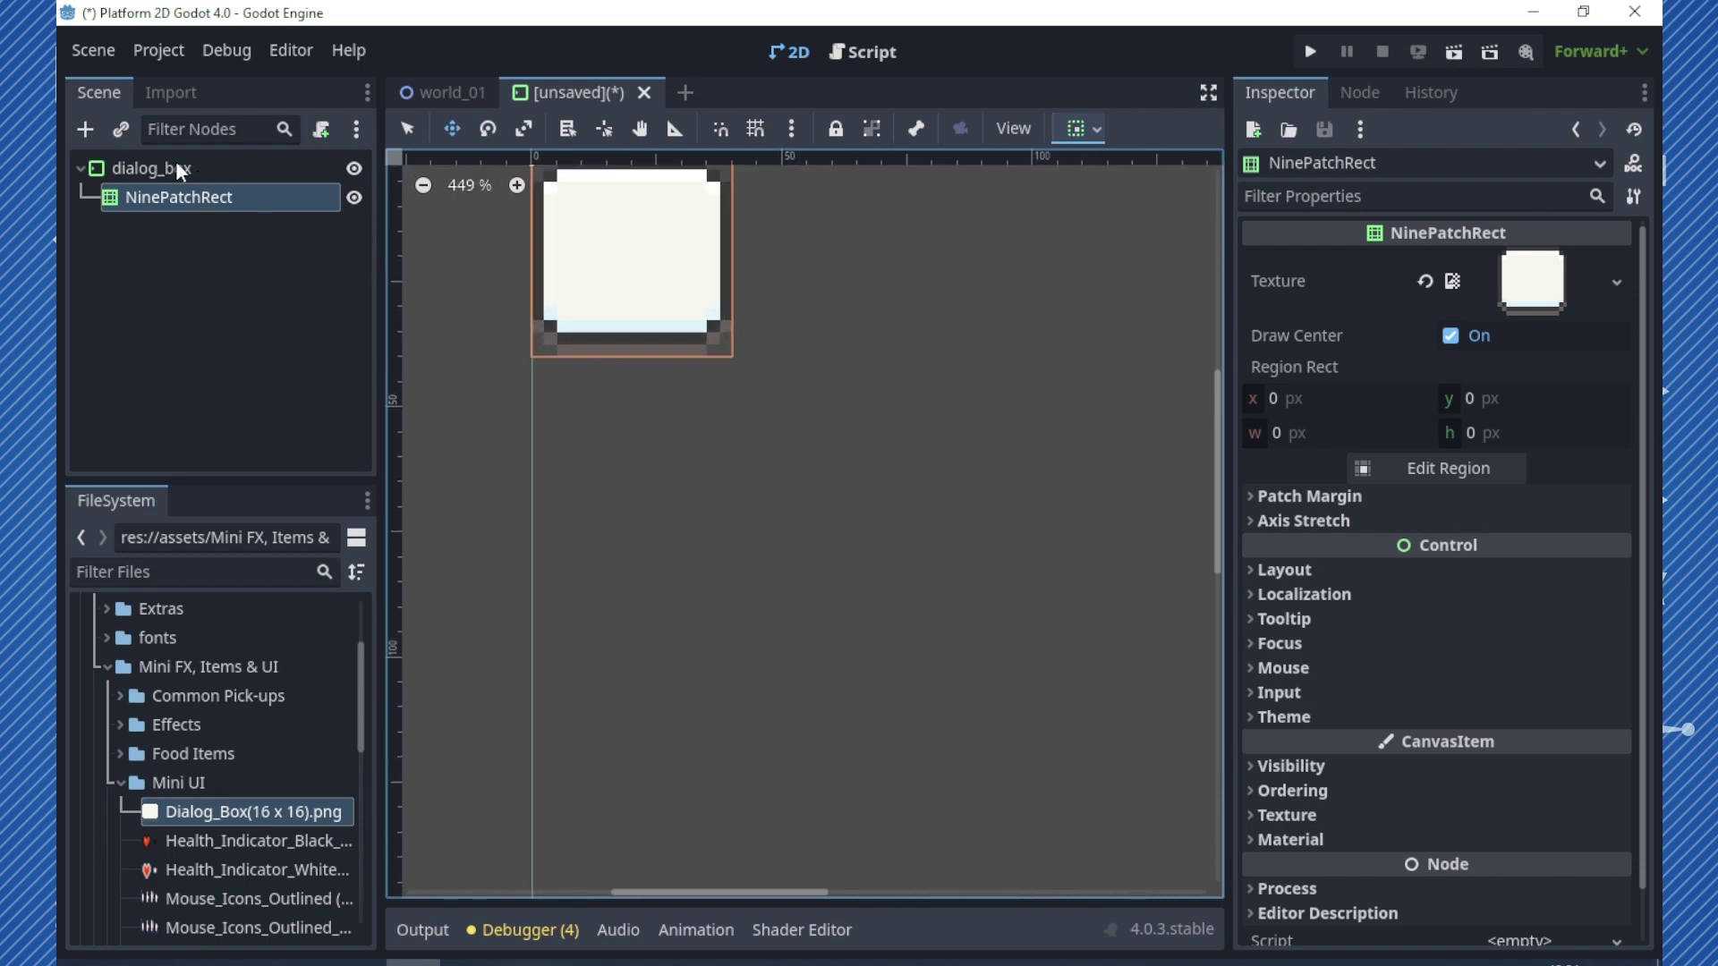
pyautogui.click(177, 166)
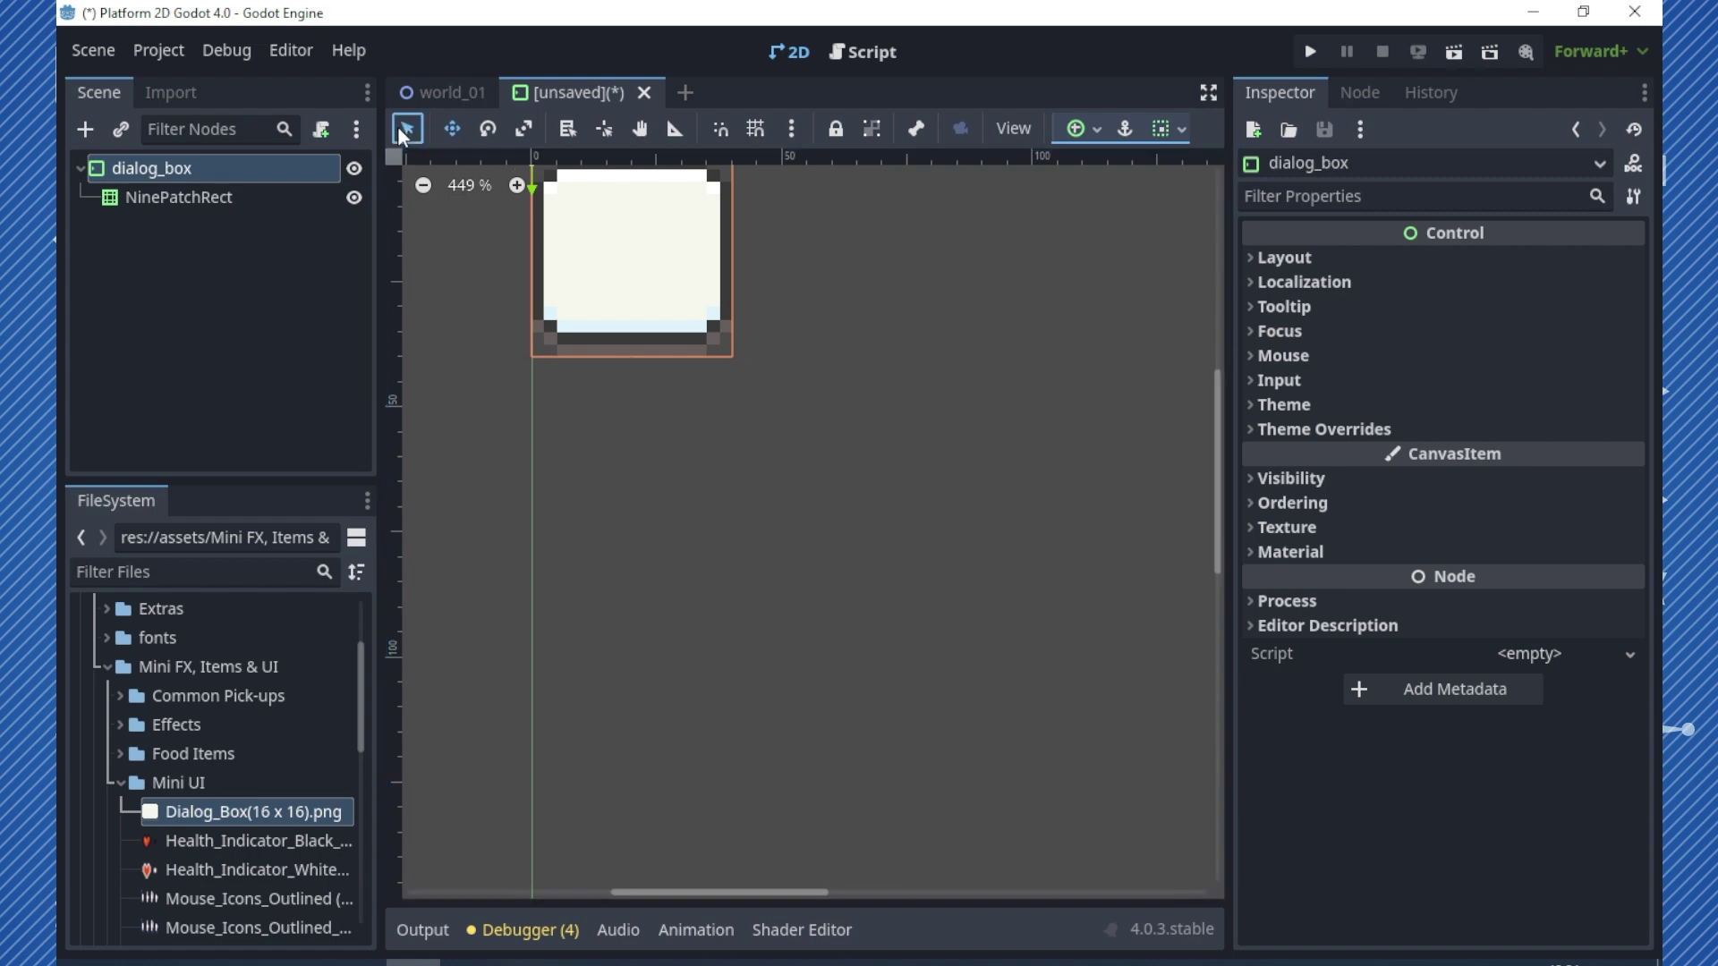
pyautogui.moveTo(737, 364)
pyautogui.mouseDown()
pyautogui.moveTo(1177, 333)
pyautogui.moveTo(1165, 311)
pyautogui.mouseUp()
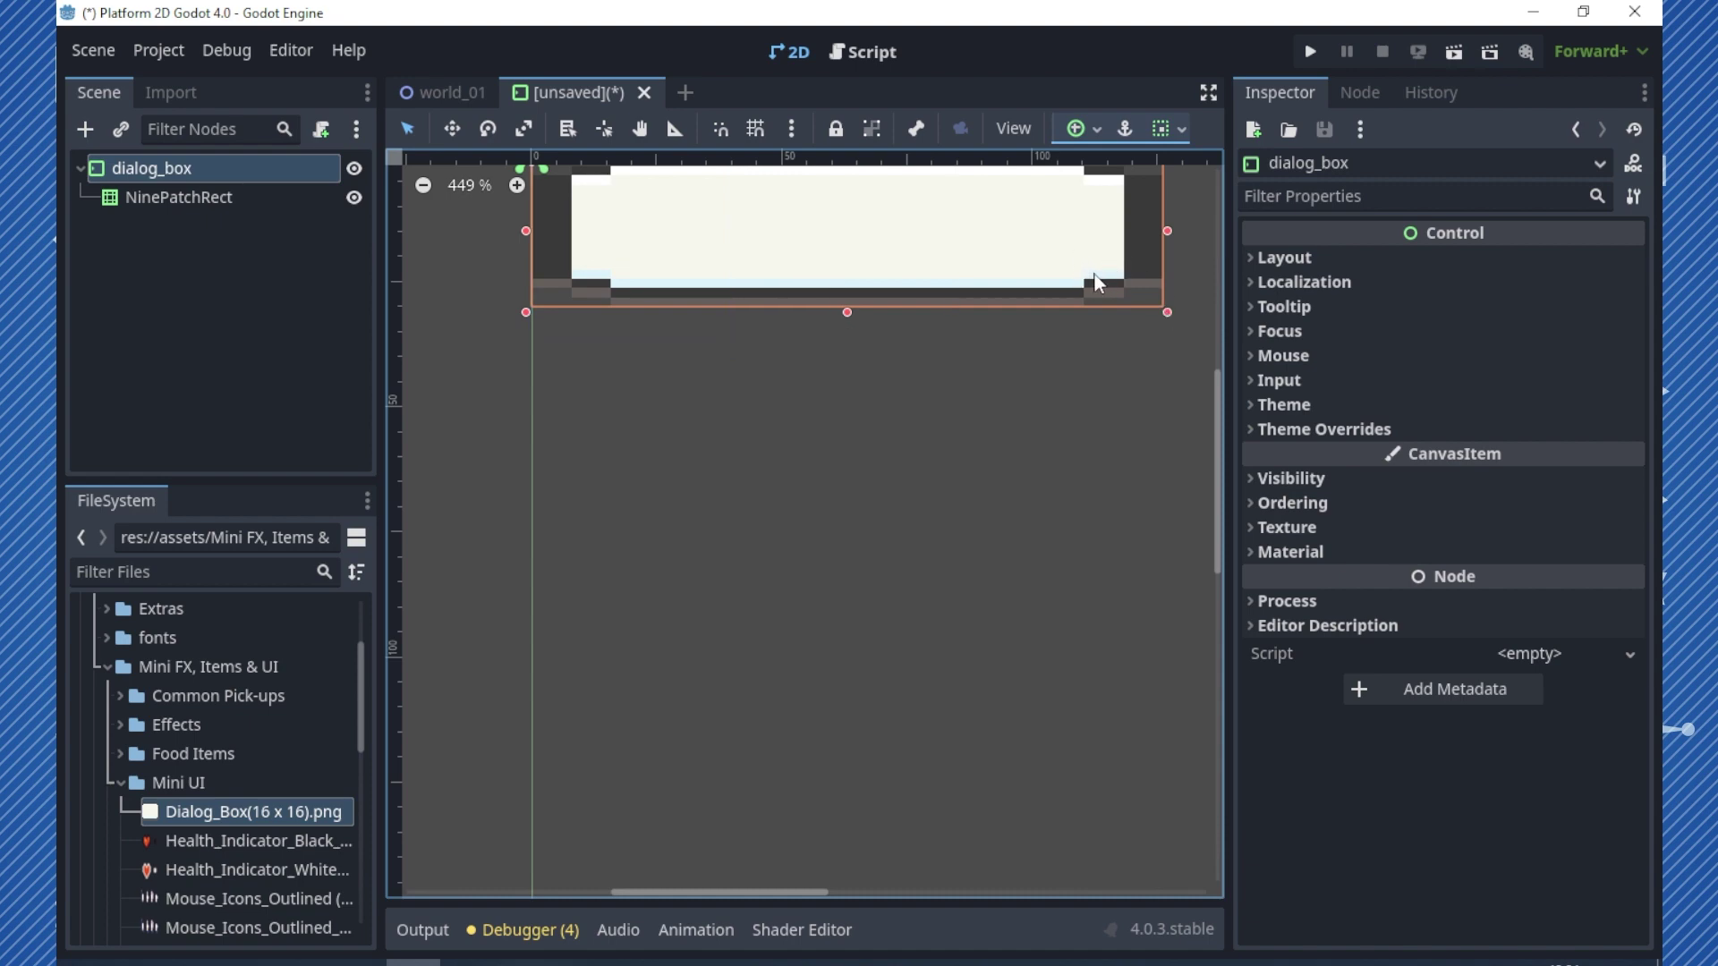
# - Rename the NinePatchRect to background, frame it in view, and open its region editor
pyautogui.doubleClick(195, 196)
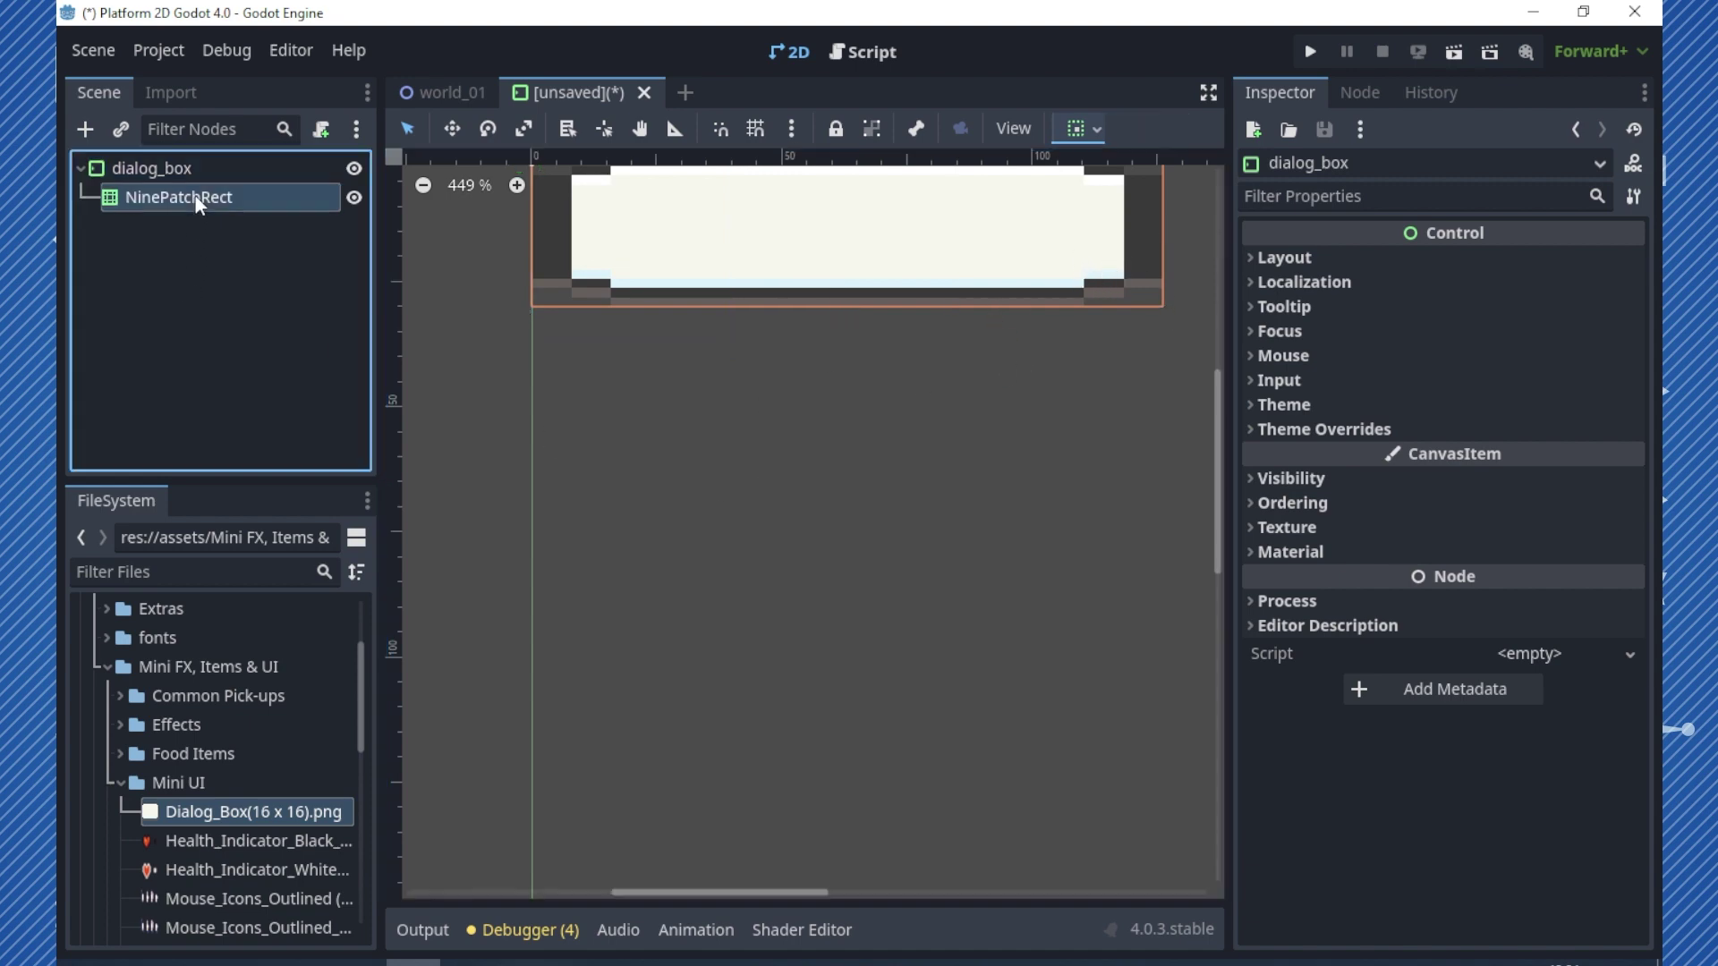
pyautogui.write('background')
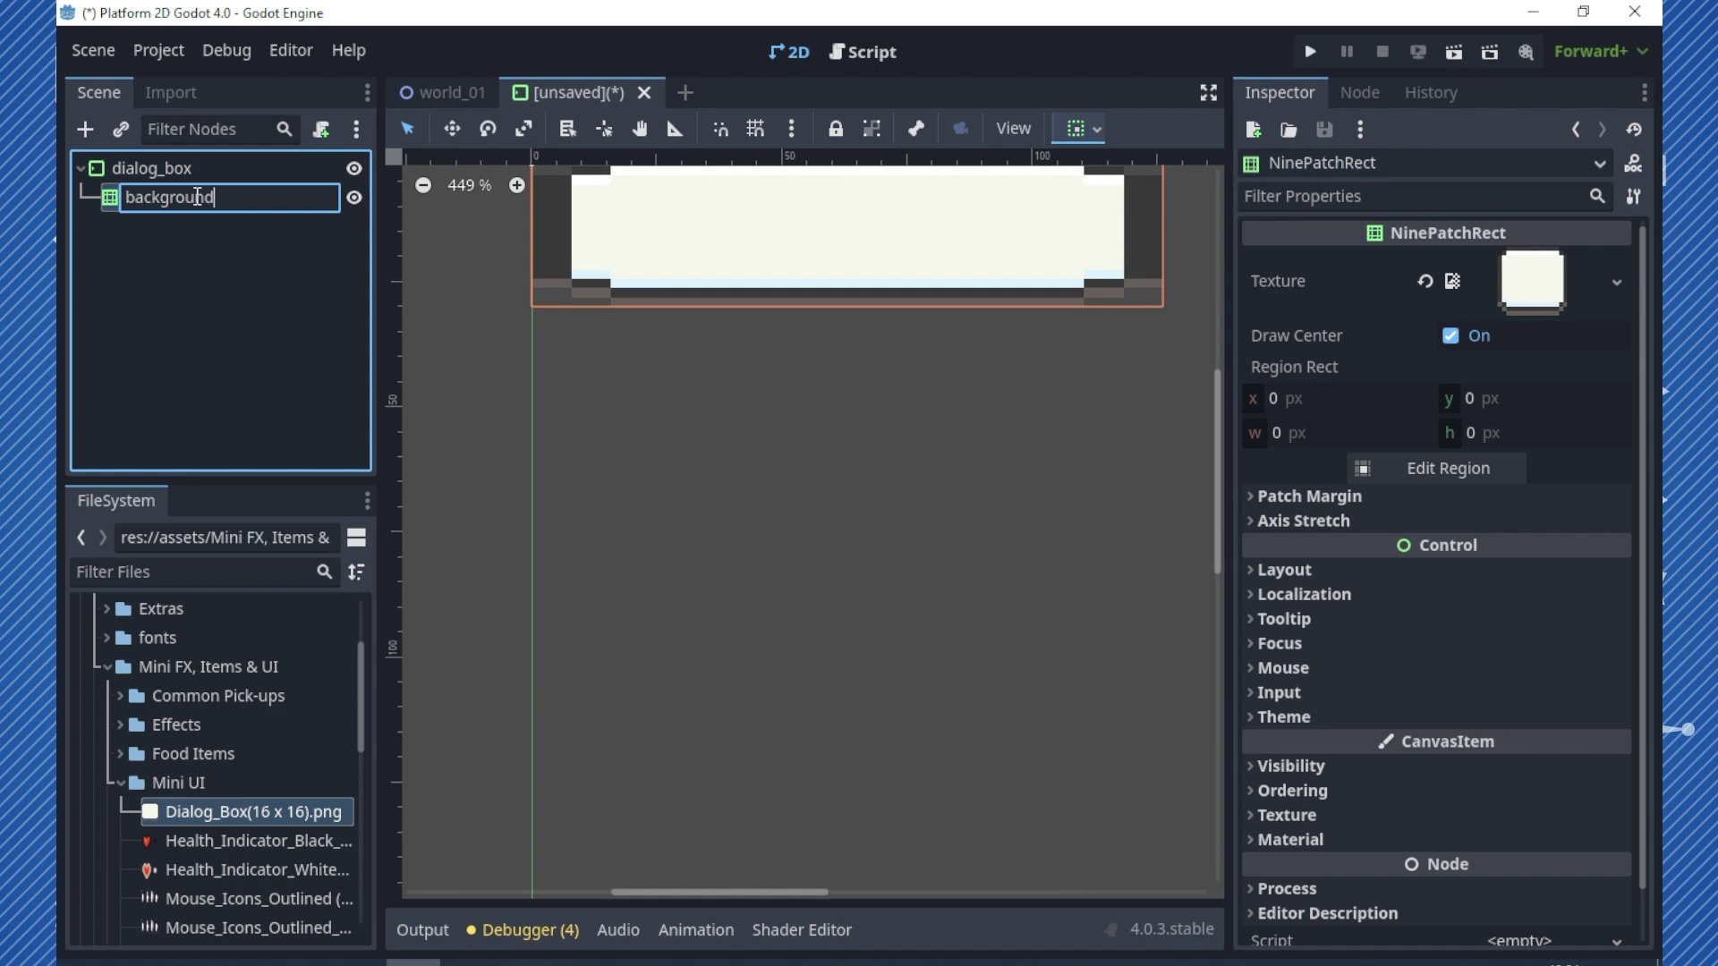
pyautogui.press('Return')
pyautogui.click(573, 292)
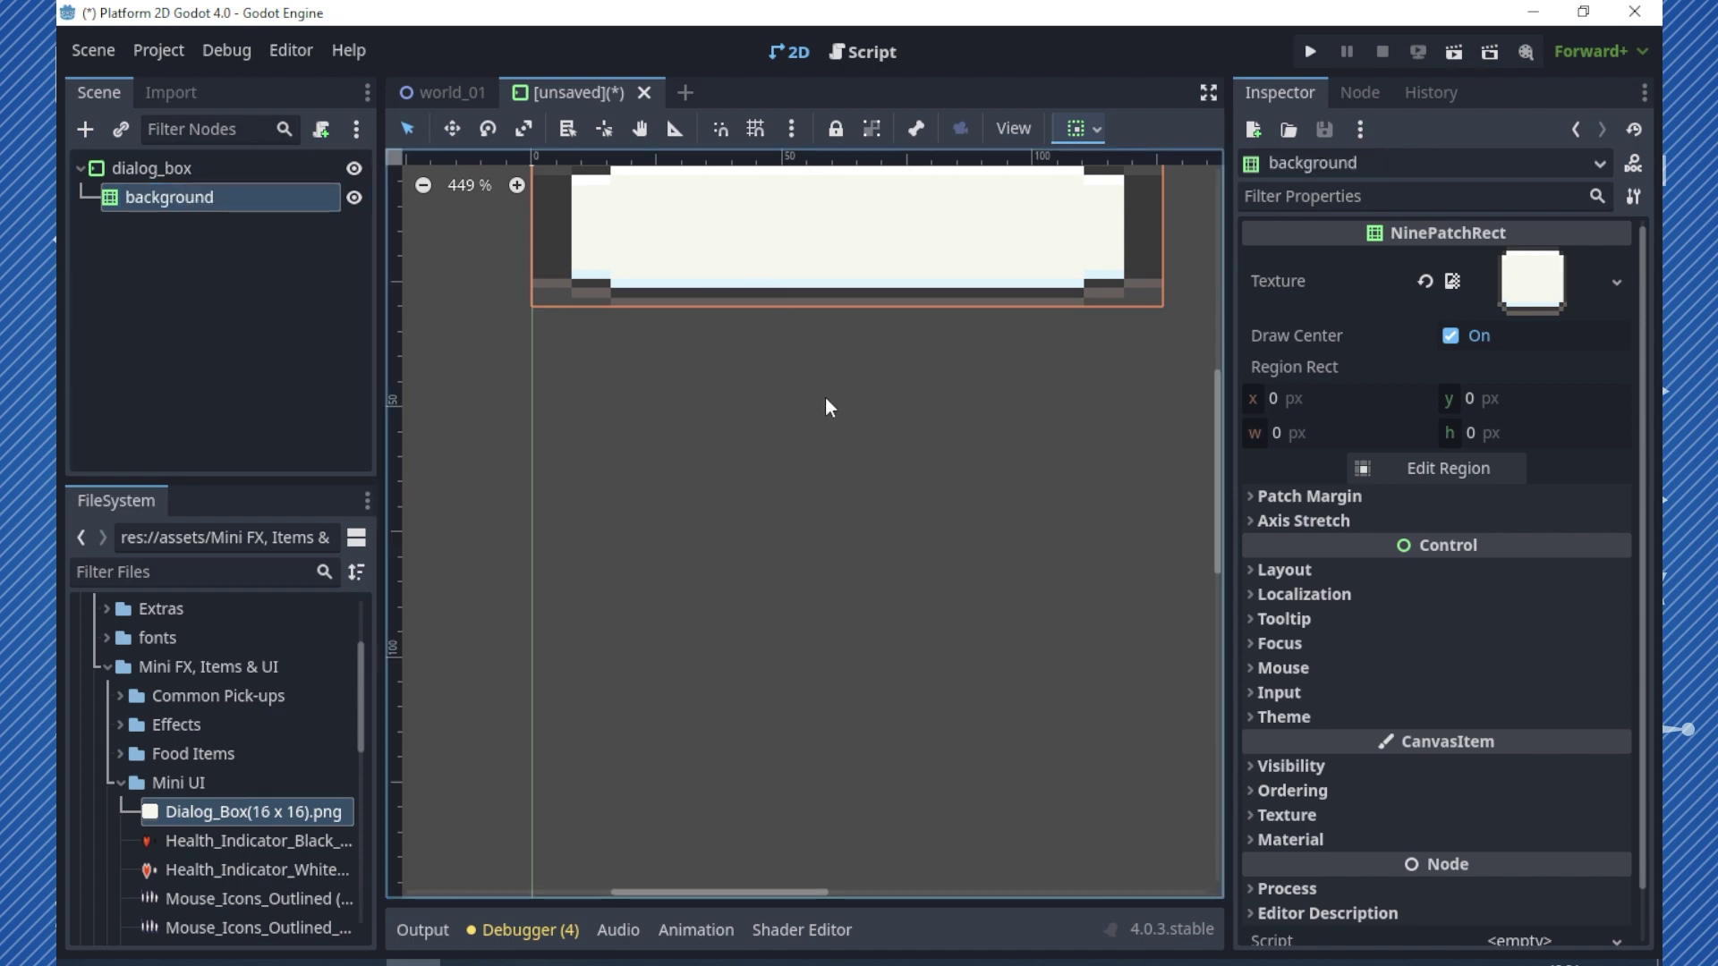
pyautogui.hotkey('shift', 'f')
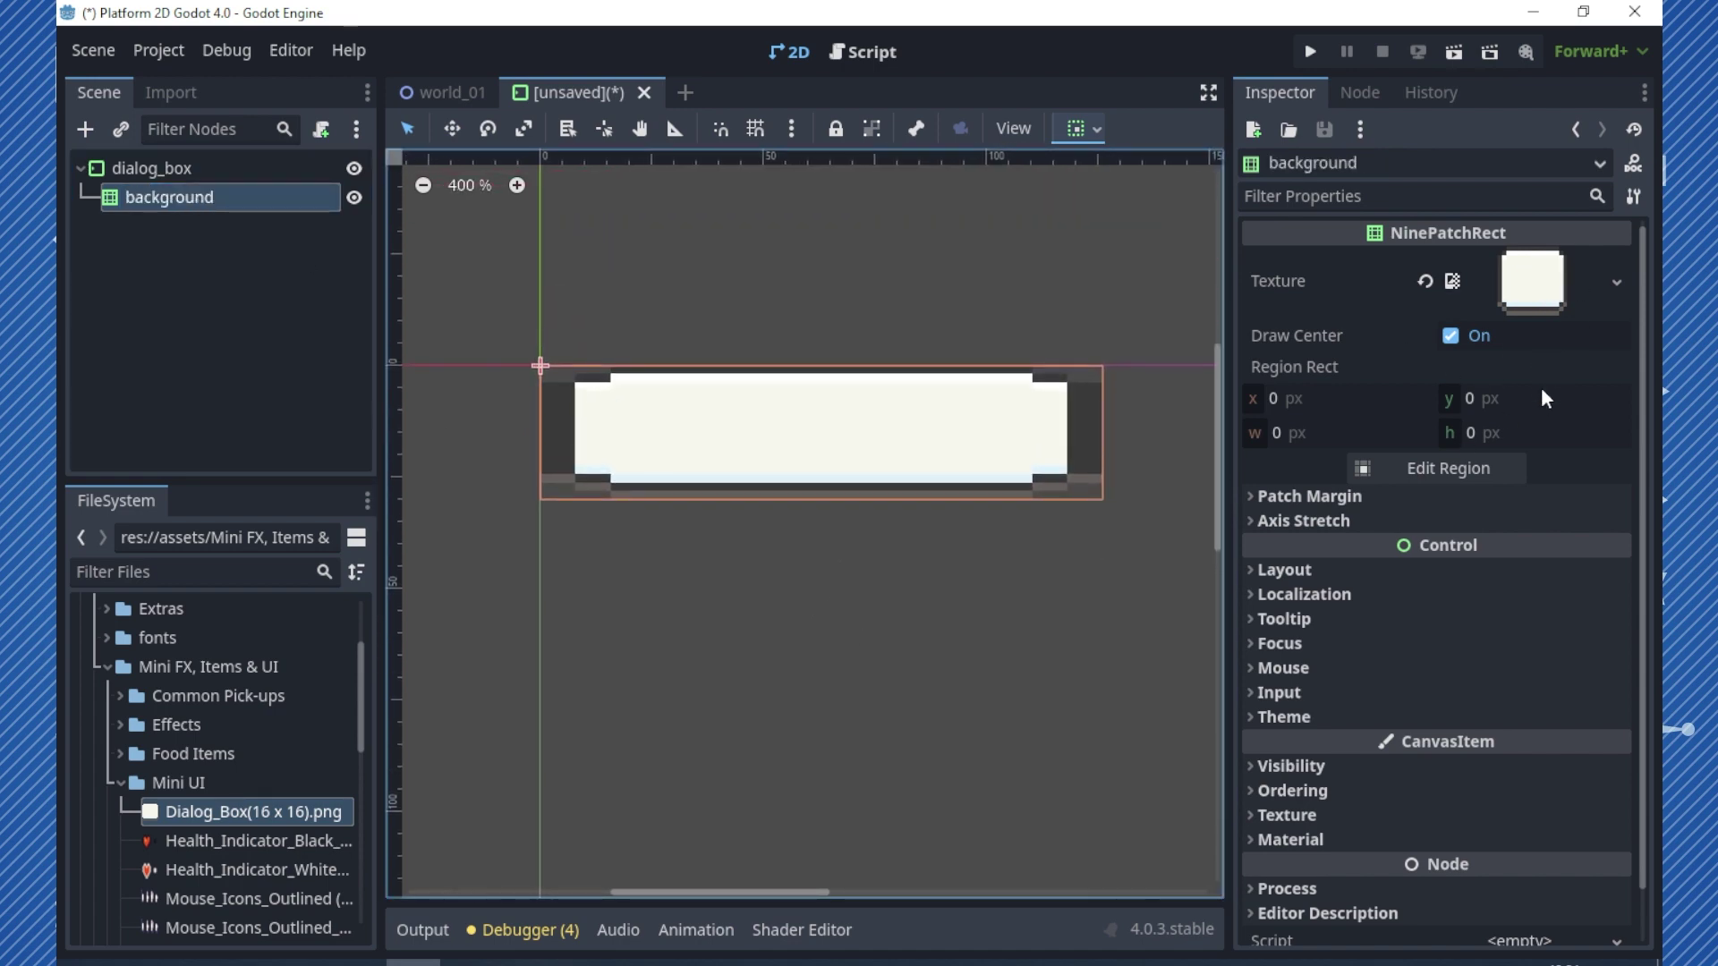
pyautogui.click(1455, 470)
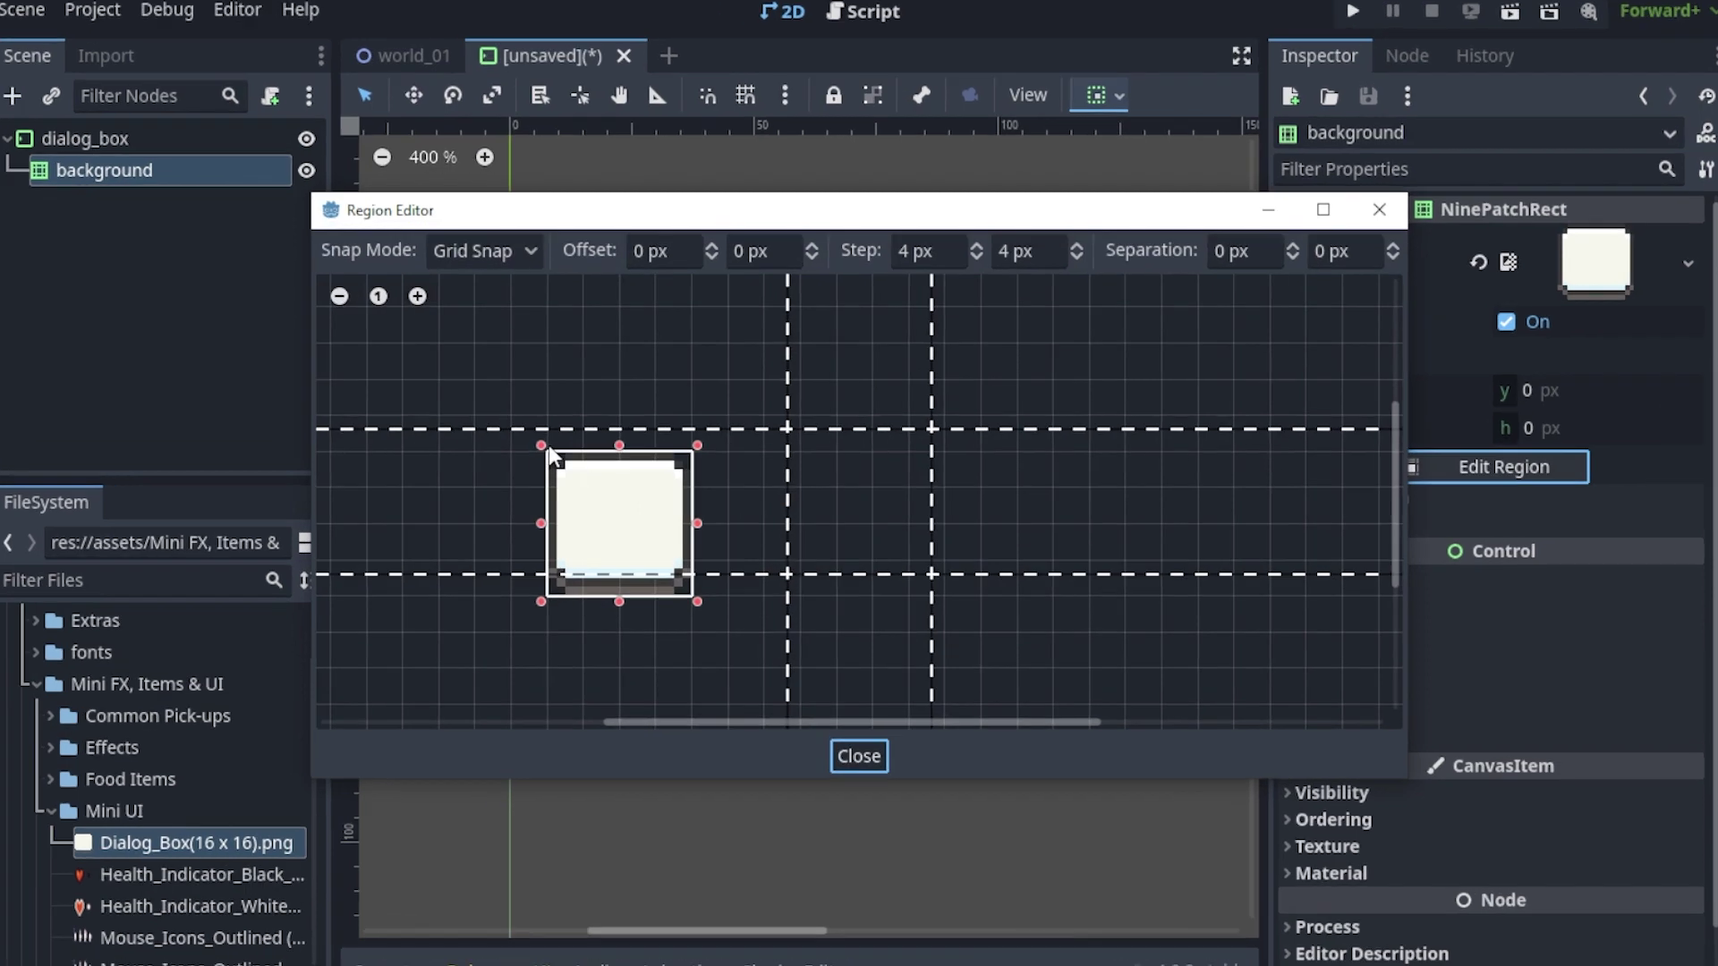
# - Cover the whole 16×16 texture as region and move all four patch margins about 4 px inward
pyautogui.moveTo(555, 460); pyautogui.dragTo(766, 538)
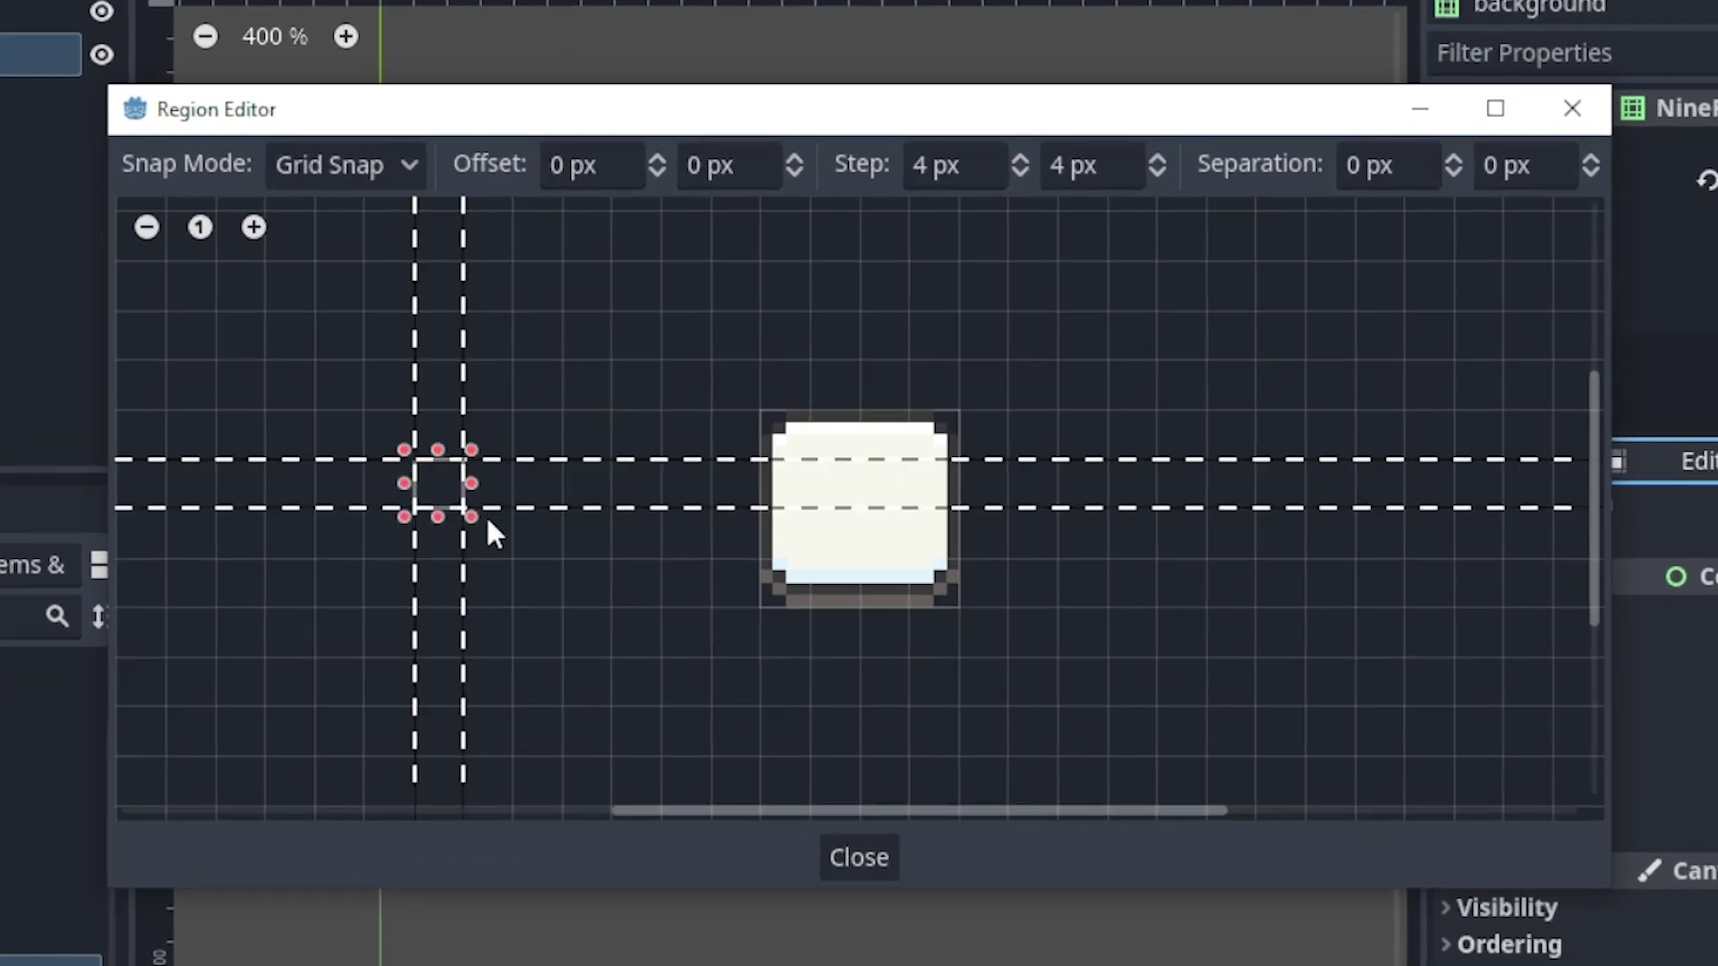
pyautogui.moveTo(768, 436); pyautogui.dragTo(959, 606)
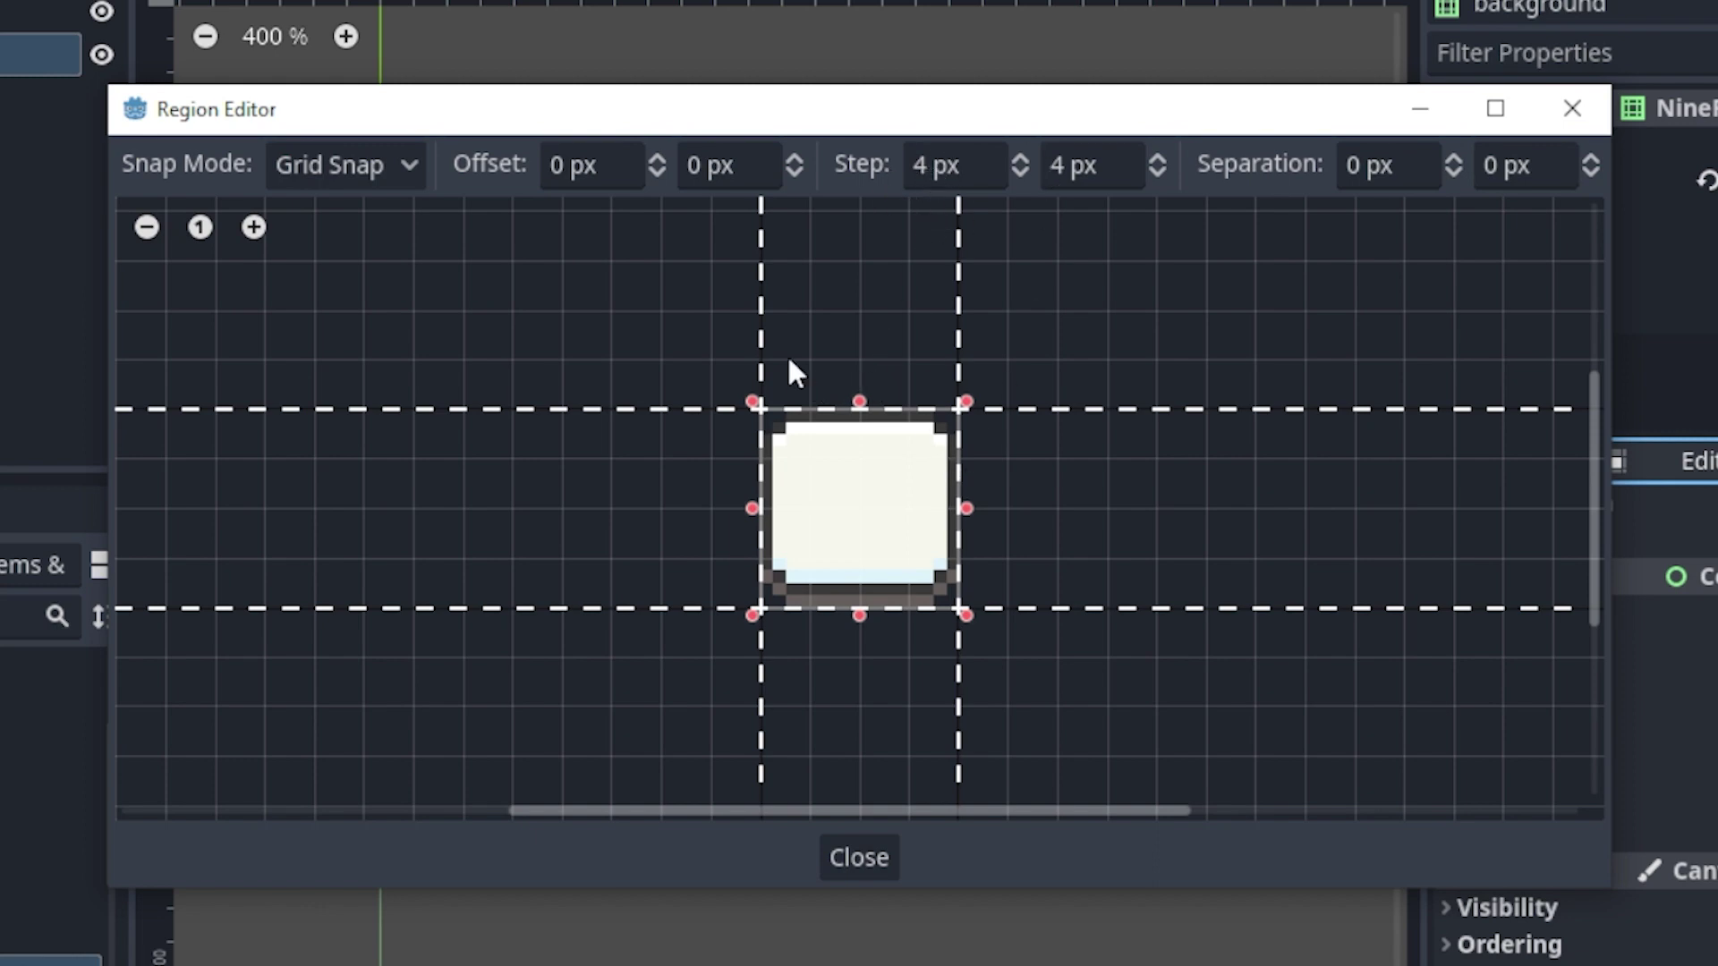
pyautogui.moveTo(759, 264); pyautogui.dragTo(823, 306)
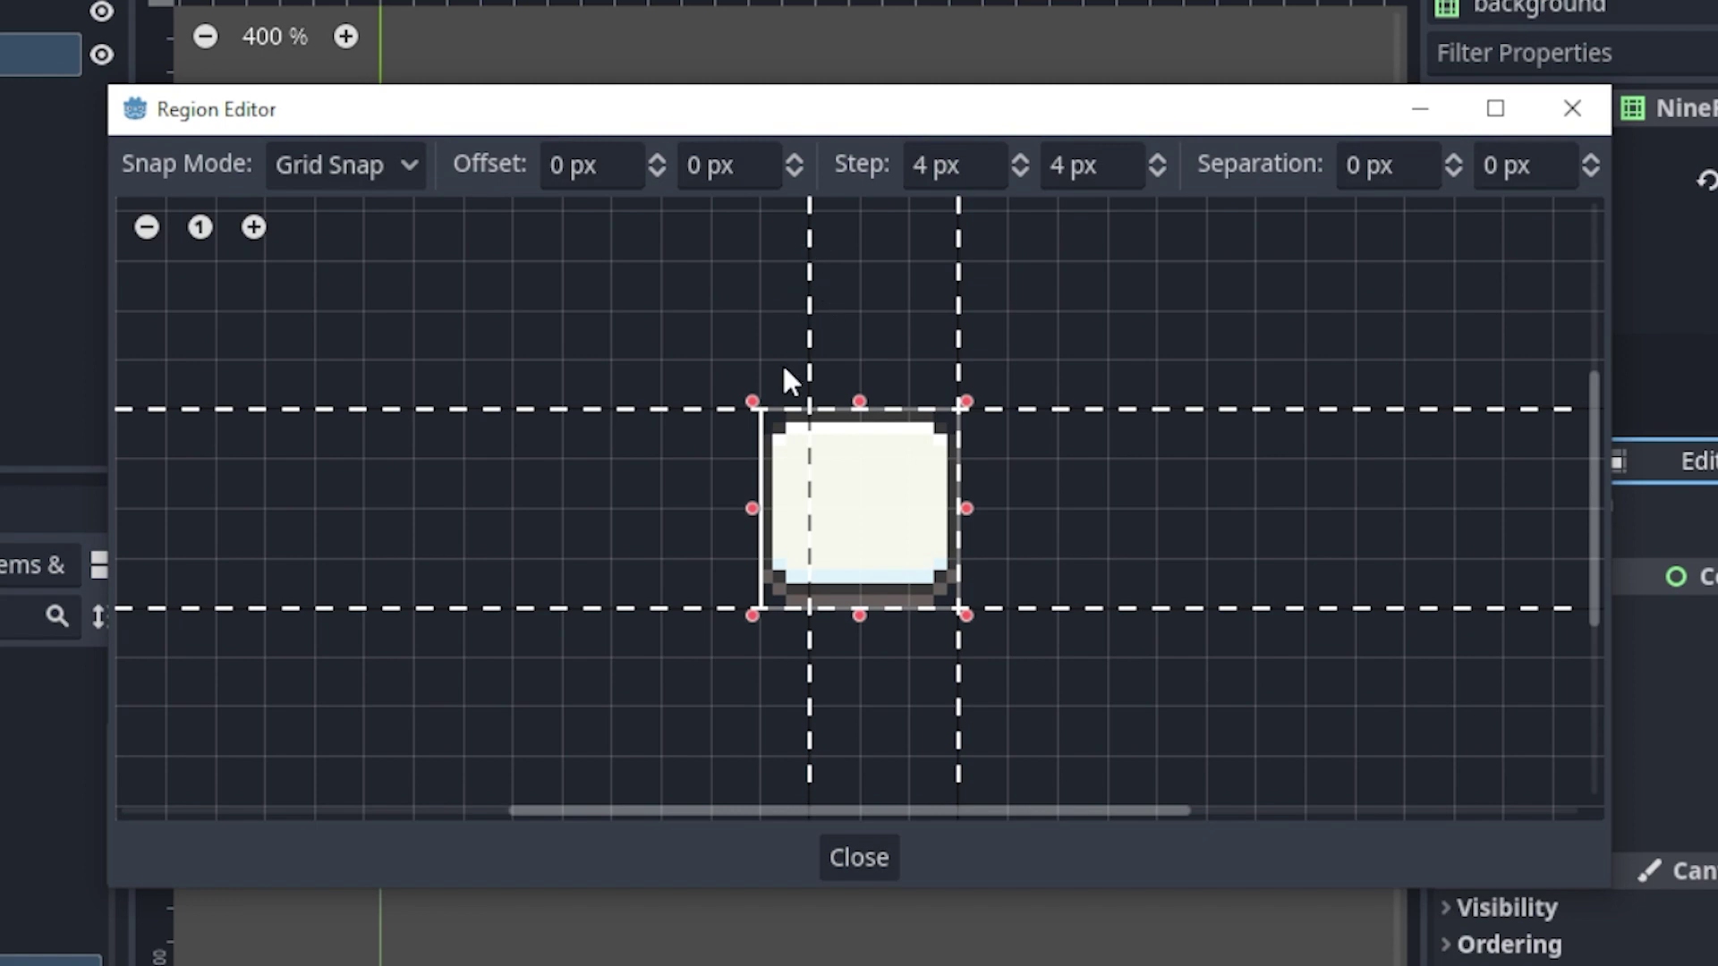
pyautogui.moveTo(955, 358); pyautogui.dragTo(897, 363)
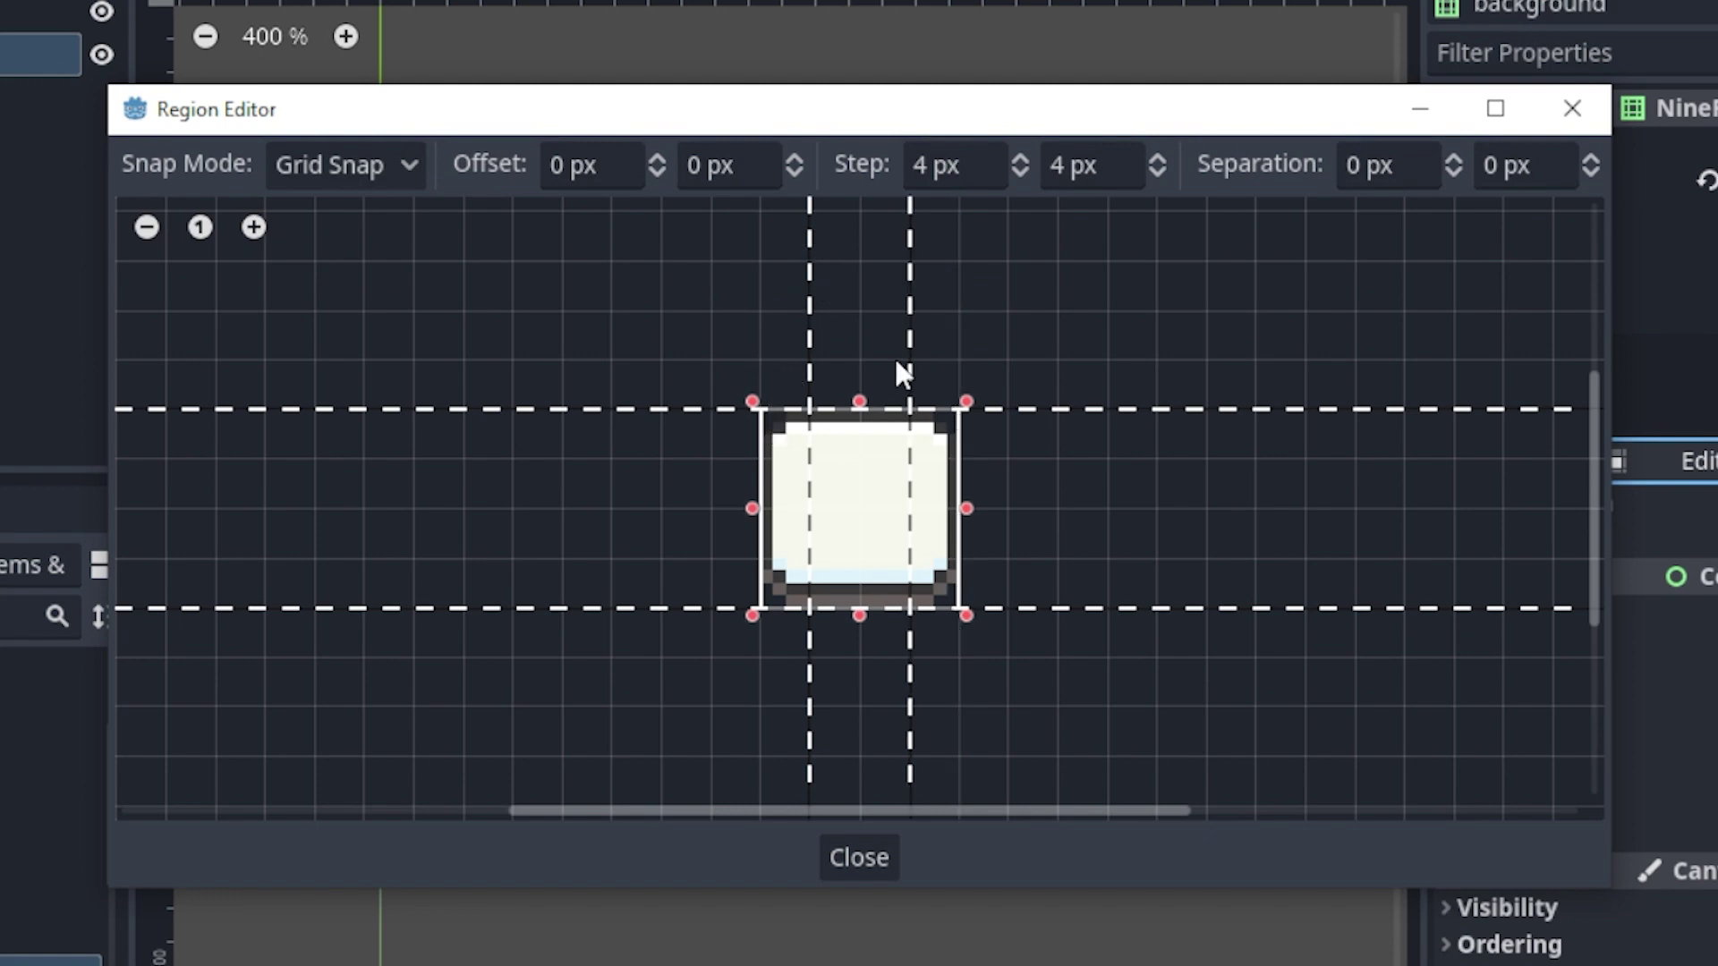
pyautogui.moveTo(714, 408); pyautogui.dragTo(707, 458)
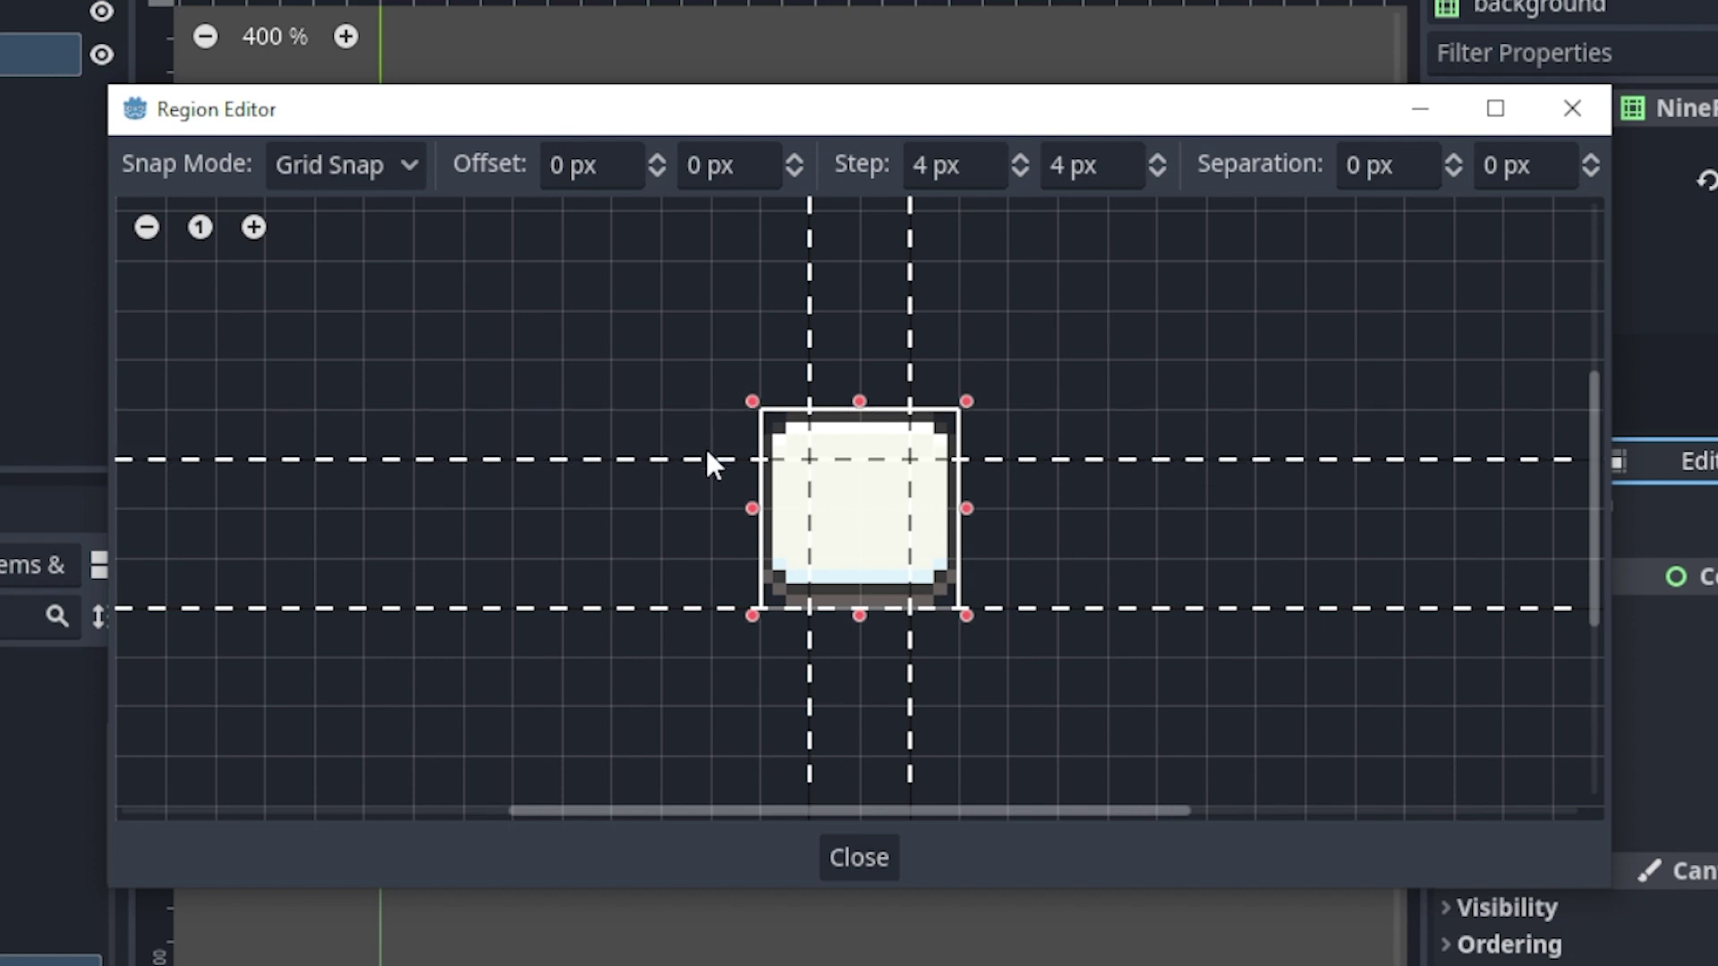
pyautogui.moveTo(693, 620); pyautogui.dragTo(702, 566)
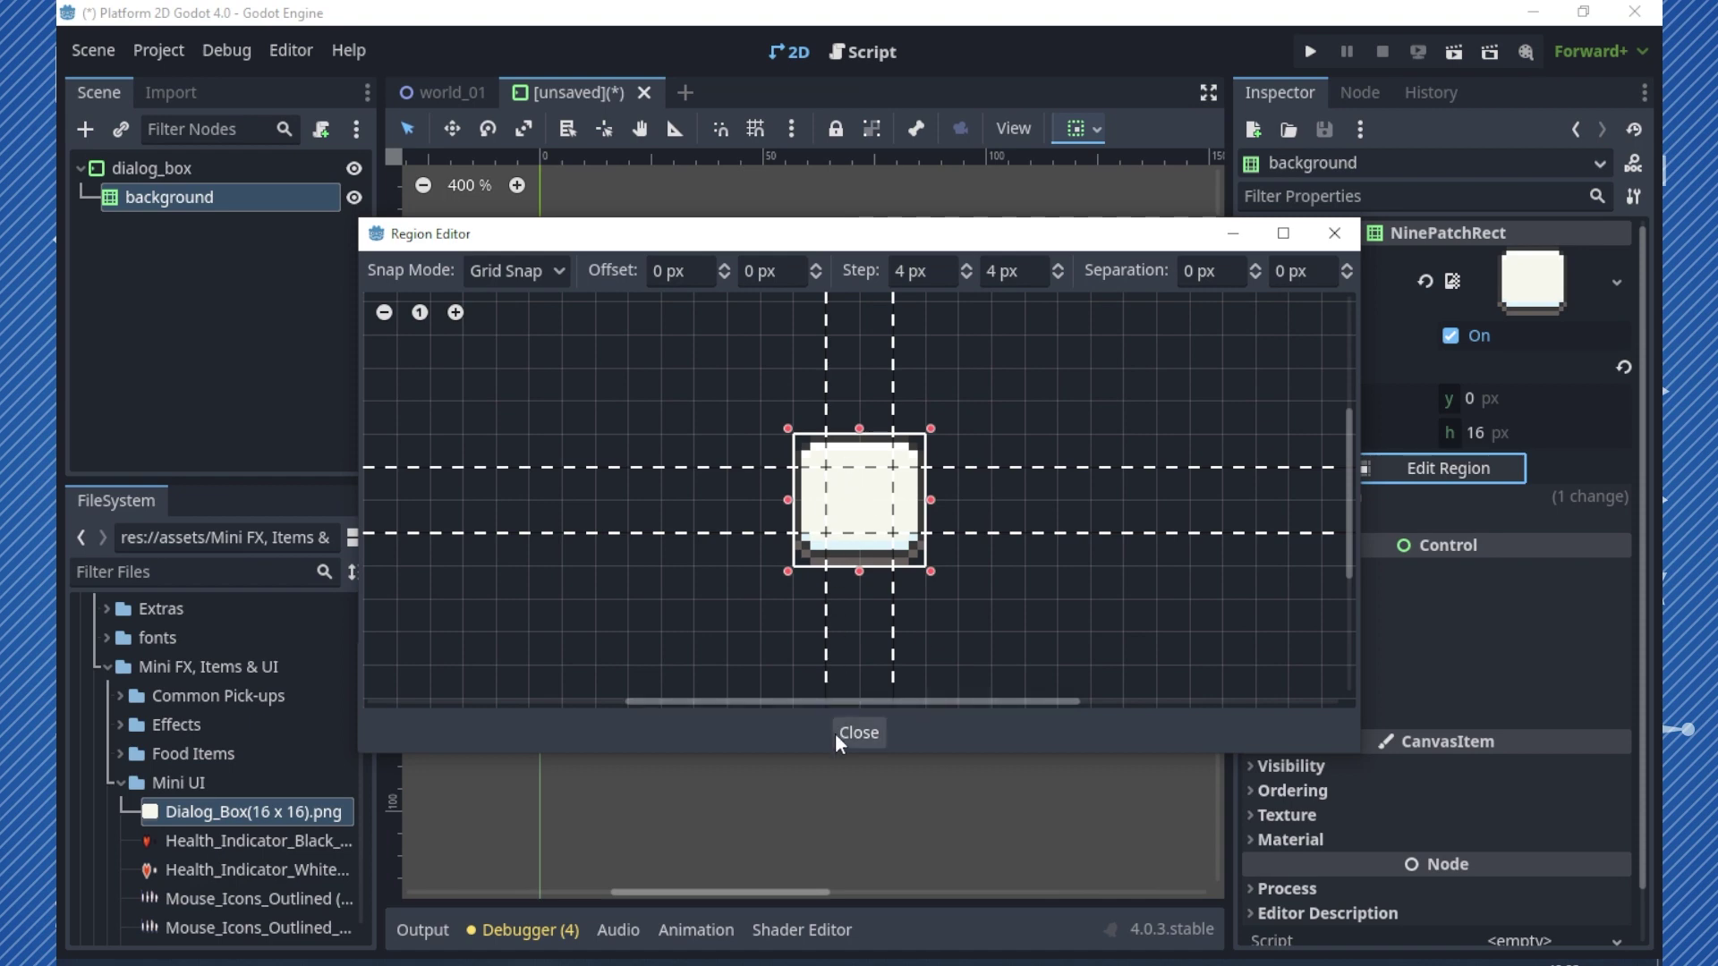
# - Close the region editor and resize dialog_box down to about 27 × 23 px
pyautogui.click(846, 734)
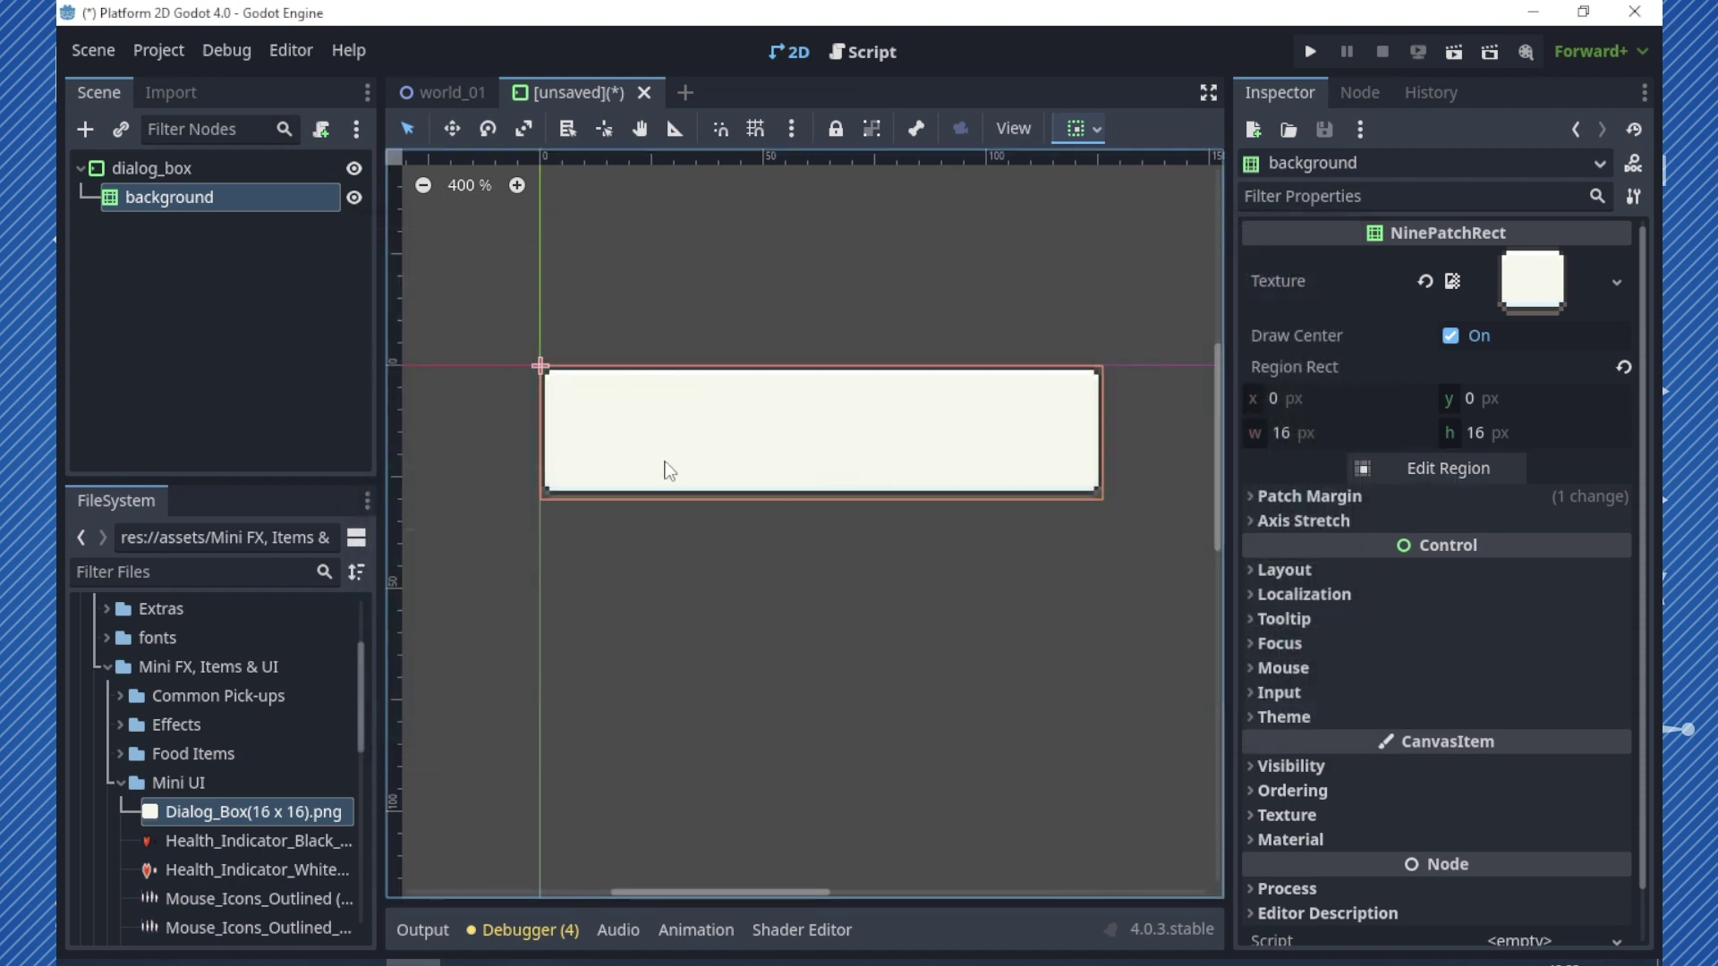
pyautogui.scroll(3, 666, 469)
pyautogui.scroll(3, 626, 483)
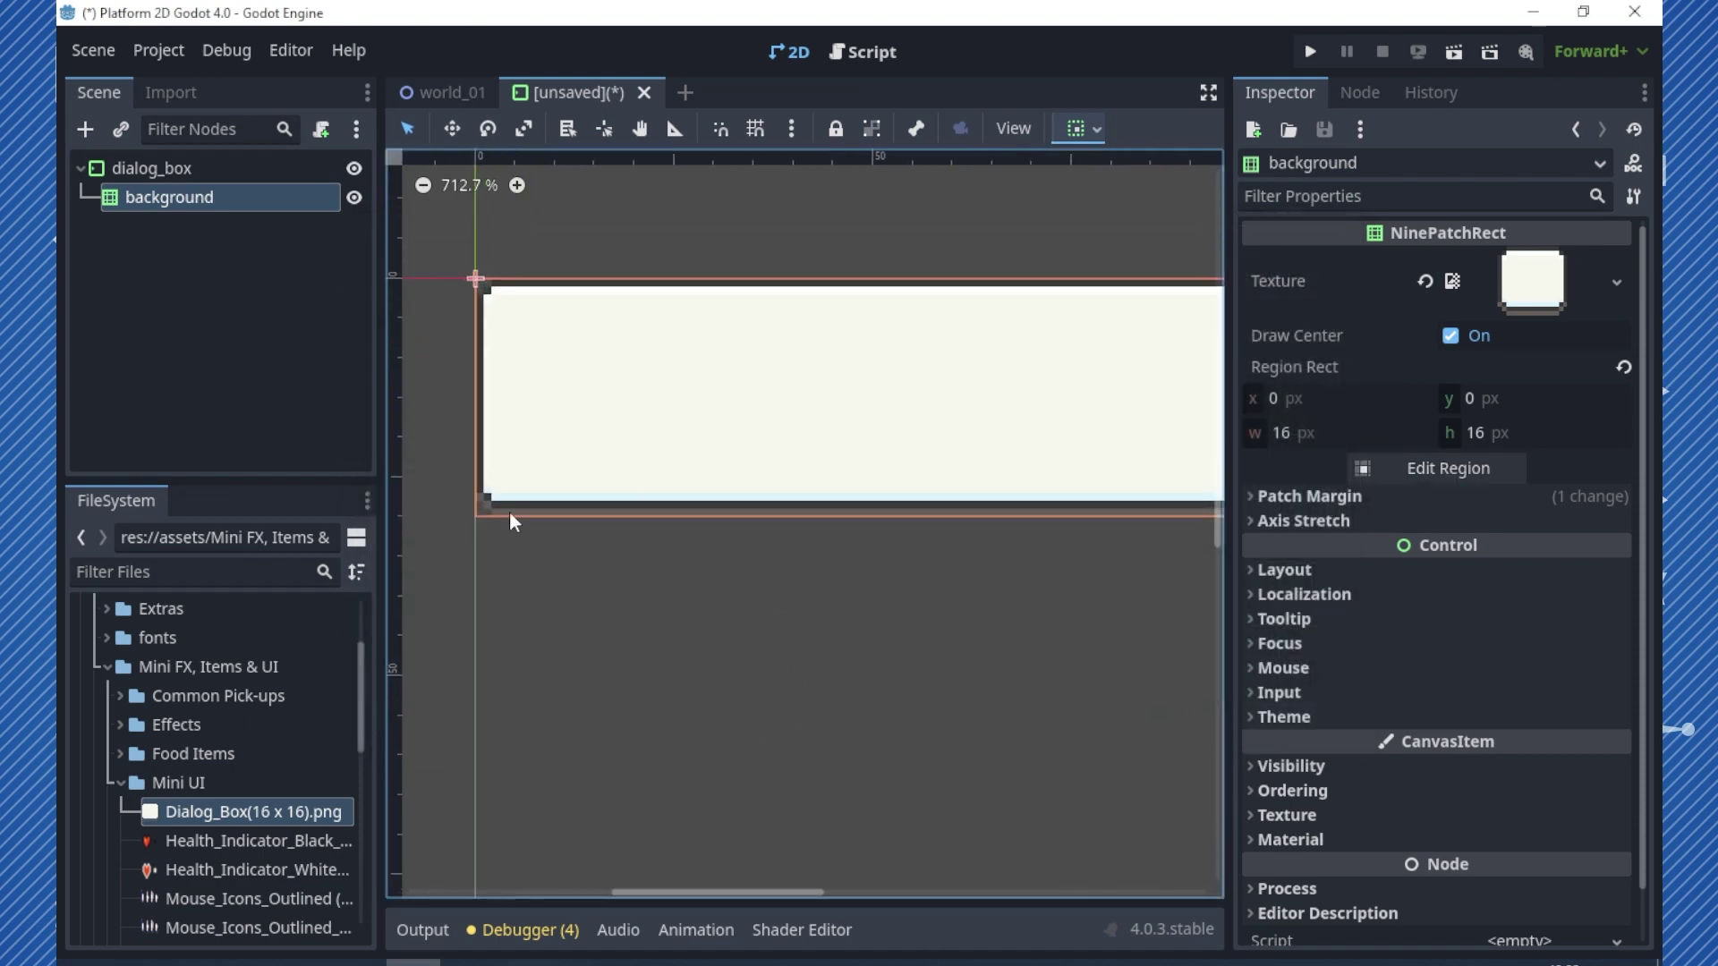
pyautogui.click(682, 517)
pyautogui.moveTo(975, 519); pyautogui.dragTo(977, 572)
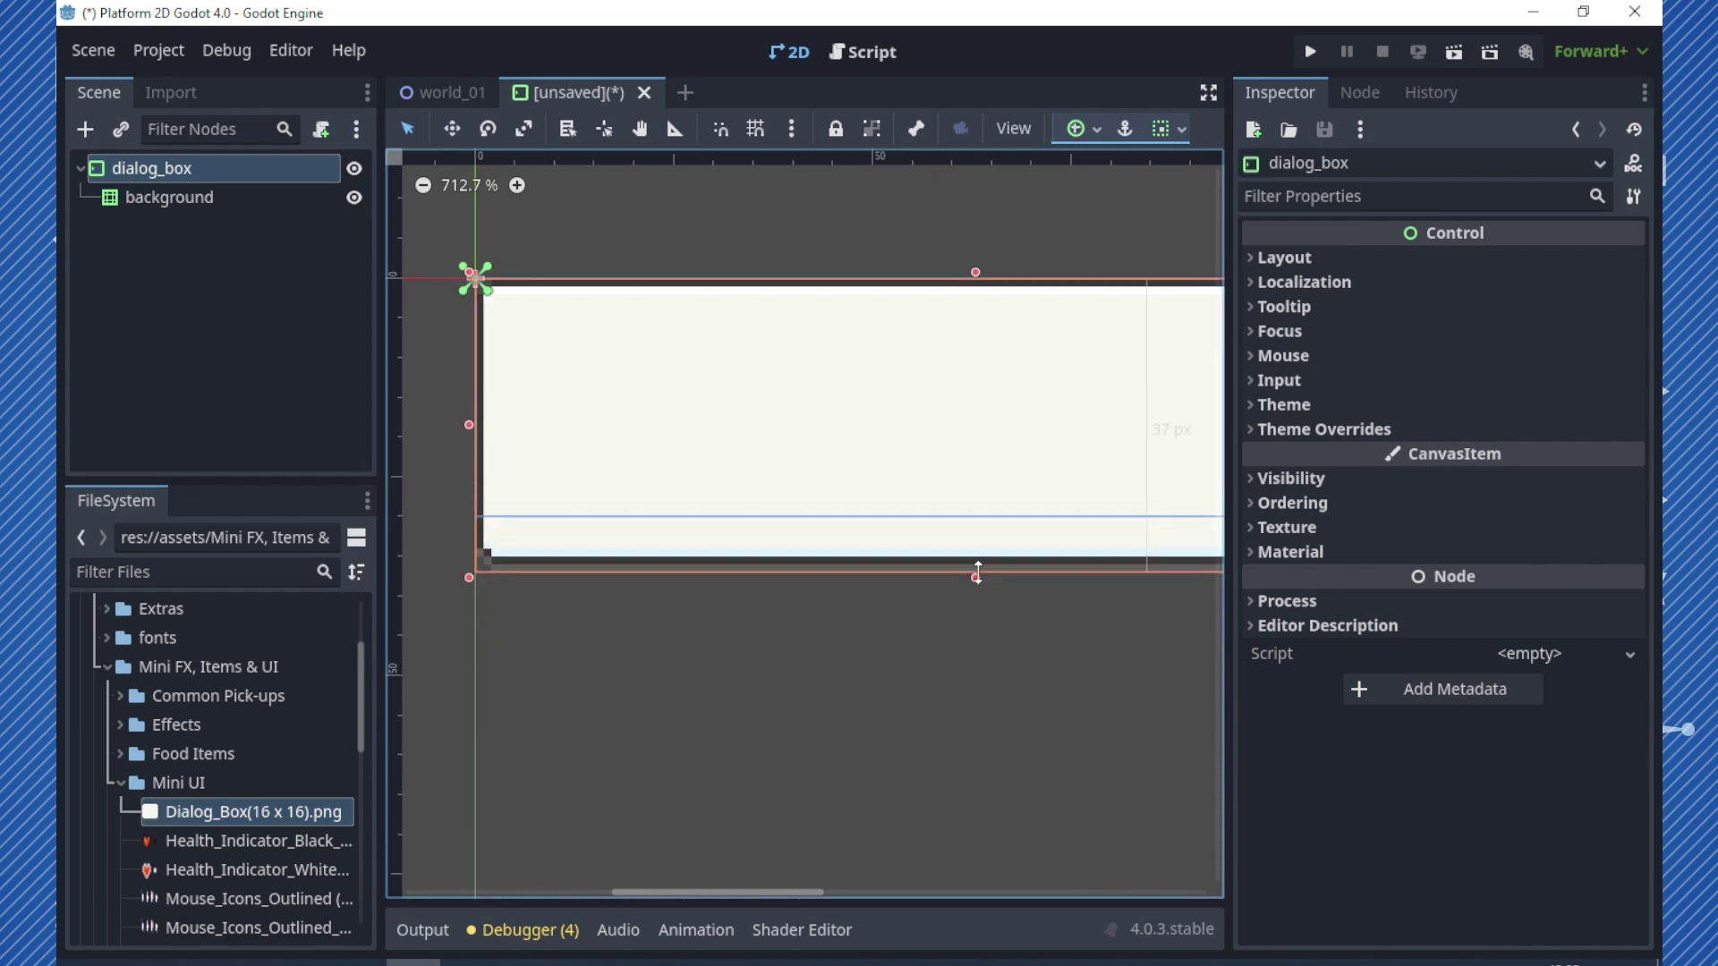
pyautogui.scroll(-3, 983, 572)
pyautogui.scroll(-2, 1048, 560)
pyautogui.hscroll(3, 1124, 507)
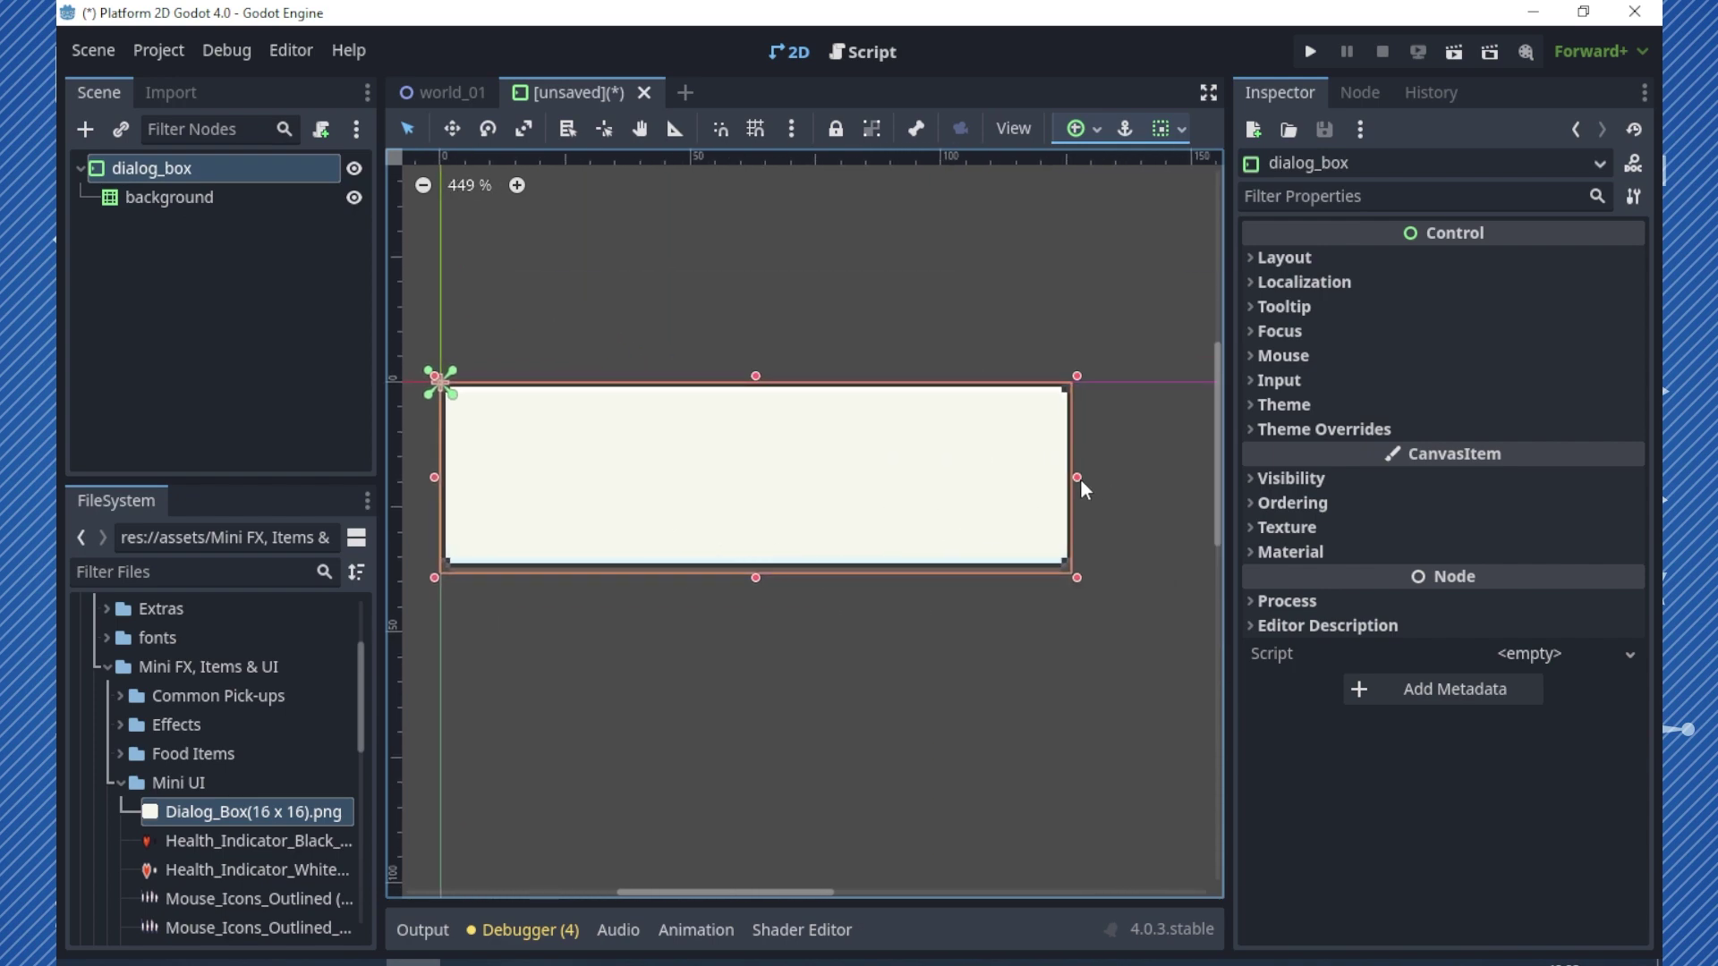
pyautogui.moveTo(1077, 476); pyautogui.dragTo(556, 477)
pyautogui.moveTo(494, 577)
pyautogui.mouseDown()
pyautogui.moveTo(498, 483)
pyautogui.moveTo(579, 505)
pyautogui.mouseUp()
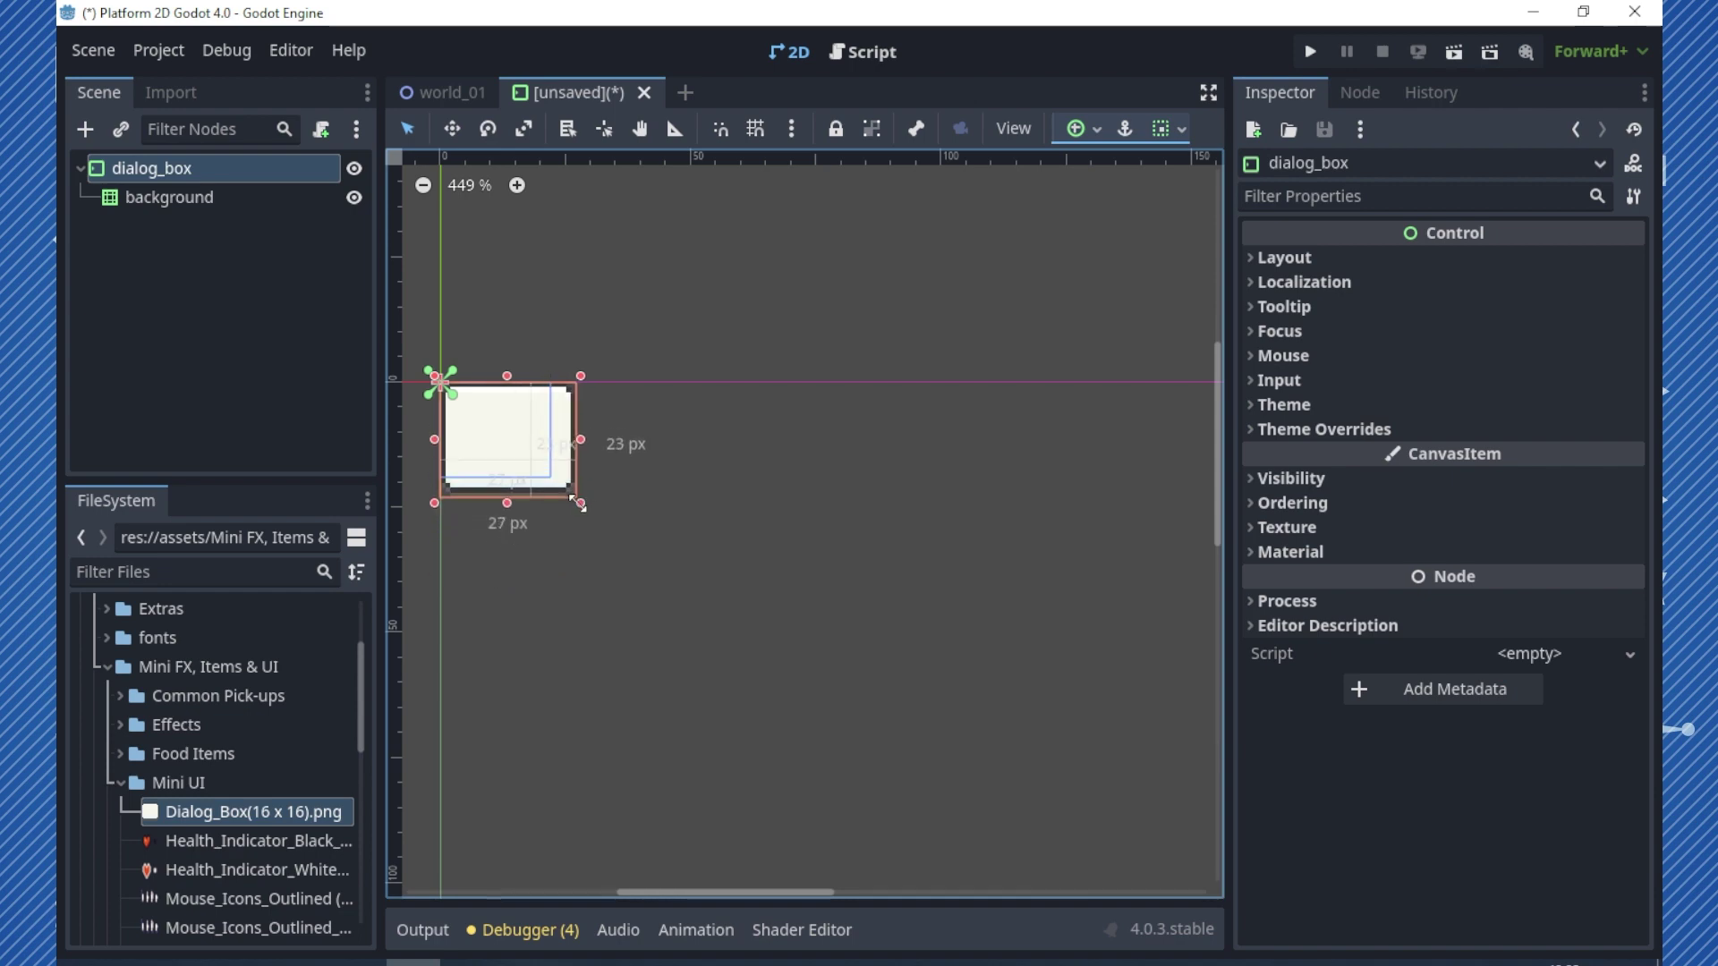
pyautogui.press('f')
pyautogui.click(212, 191)
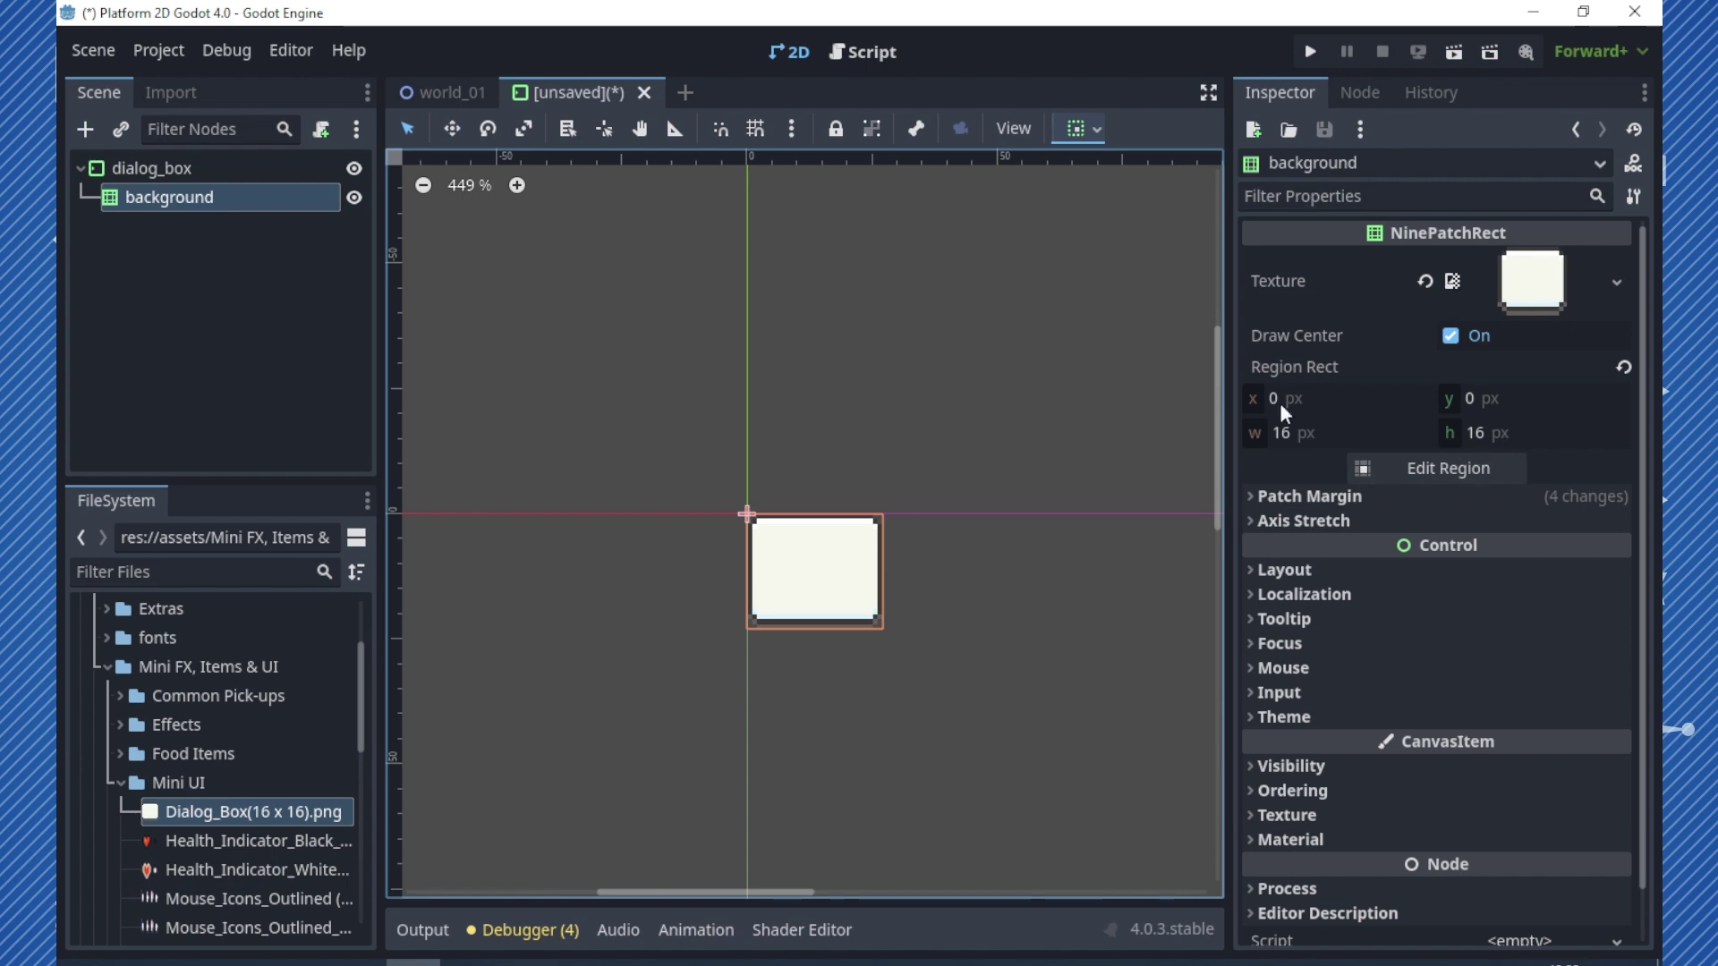
# - Add a MarginContainer named label_margin under dialog_box
pyautogui.click(147, 172)
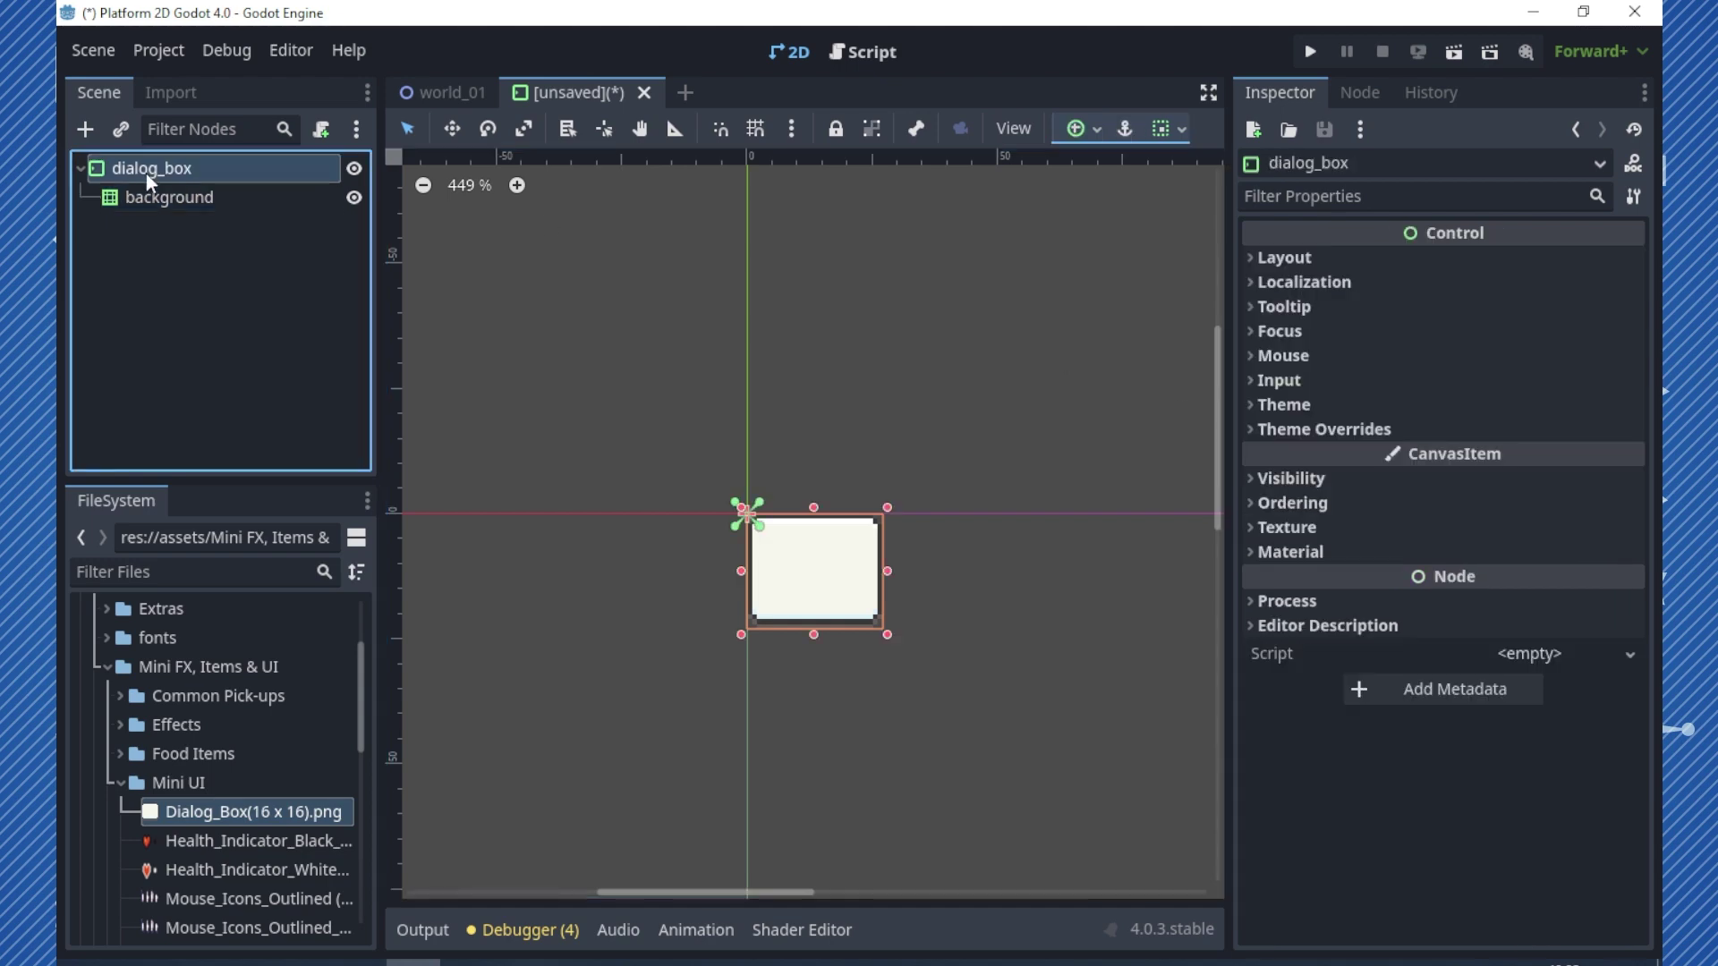
pyautogui.rightClick(171, 178)
pyautogui.click(226, 194)
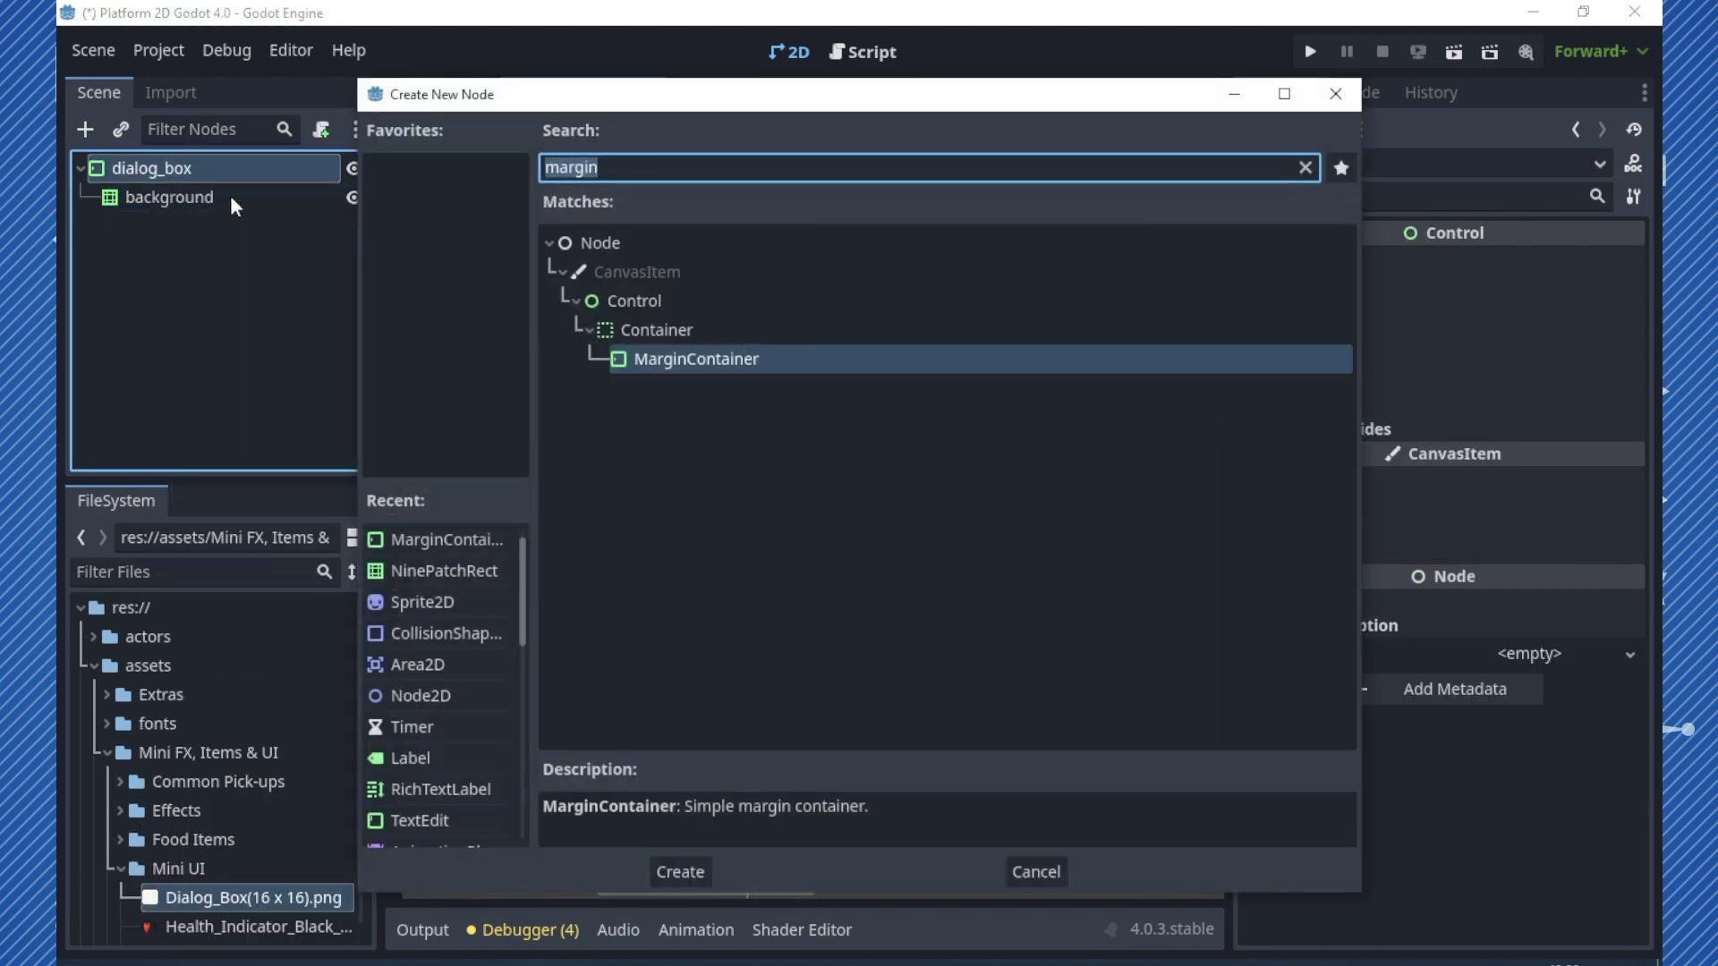
pyautogui.doubleClick(716, 366)
pyautogui.doubleClick(177, 225)
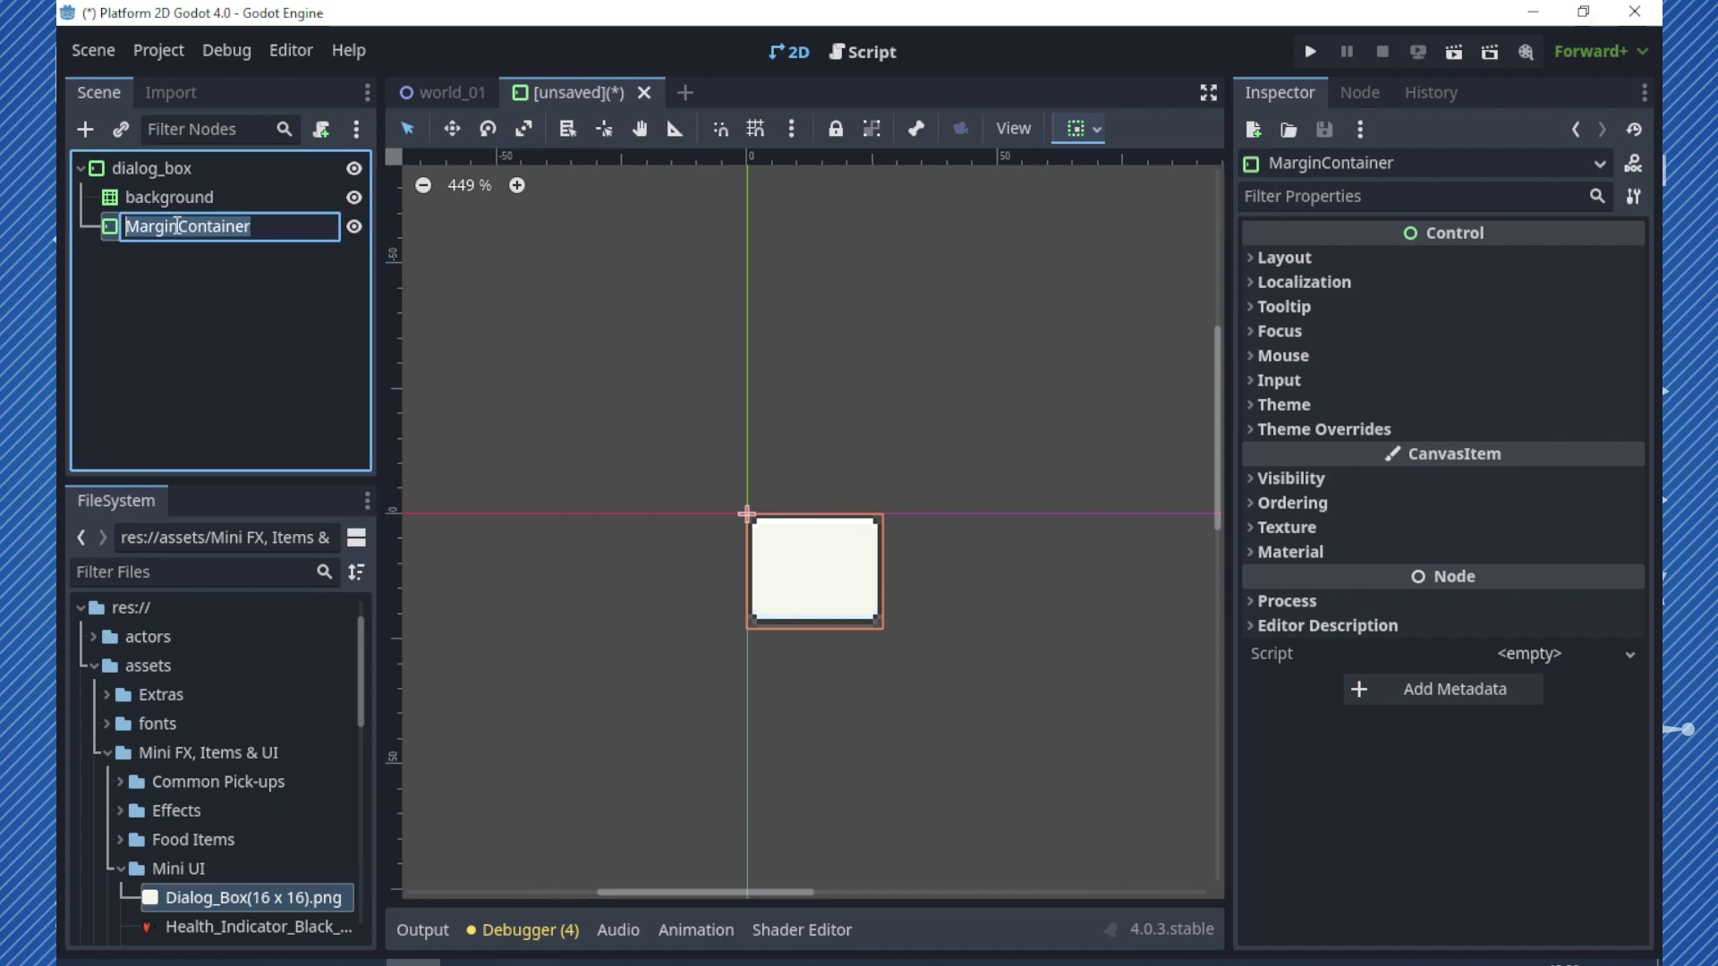
pyautogui.write('label')
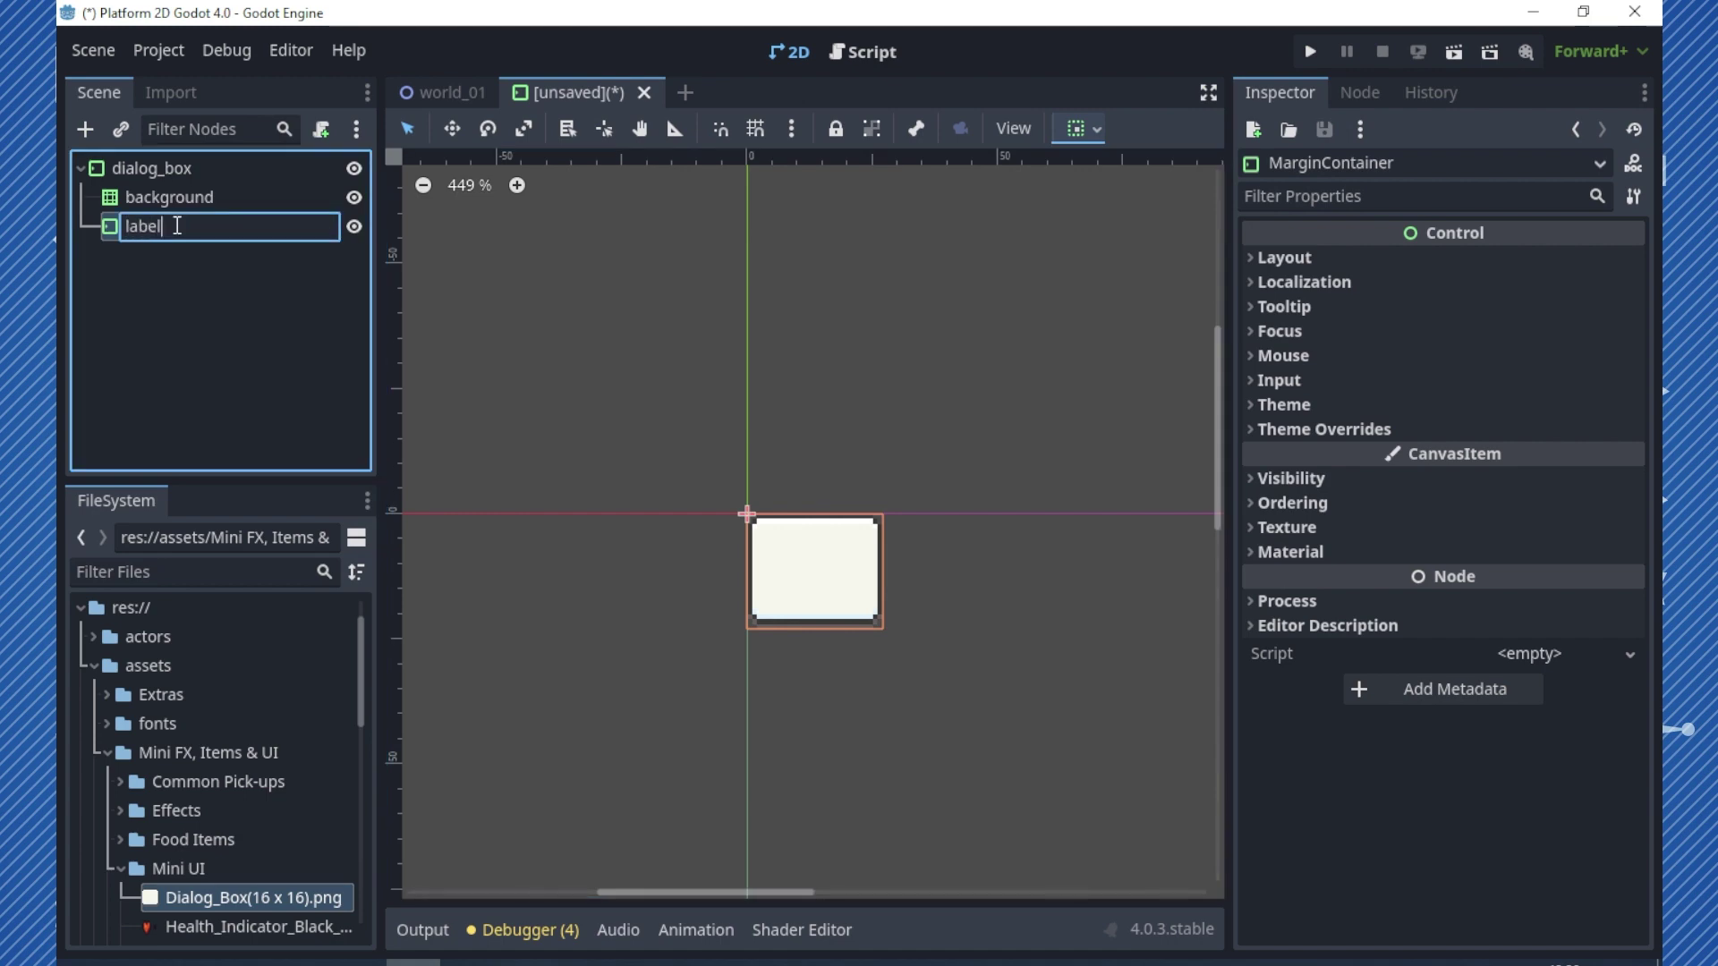
pyautogui.write('_margin')
pyautogui.press('Return')
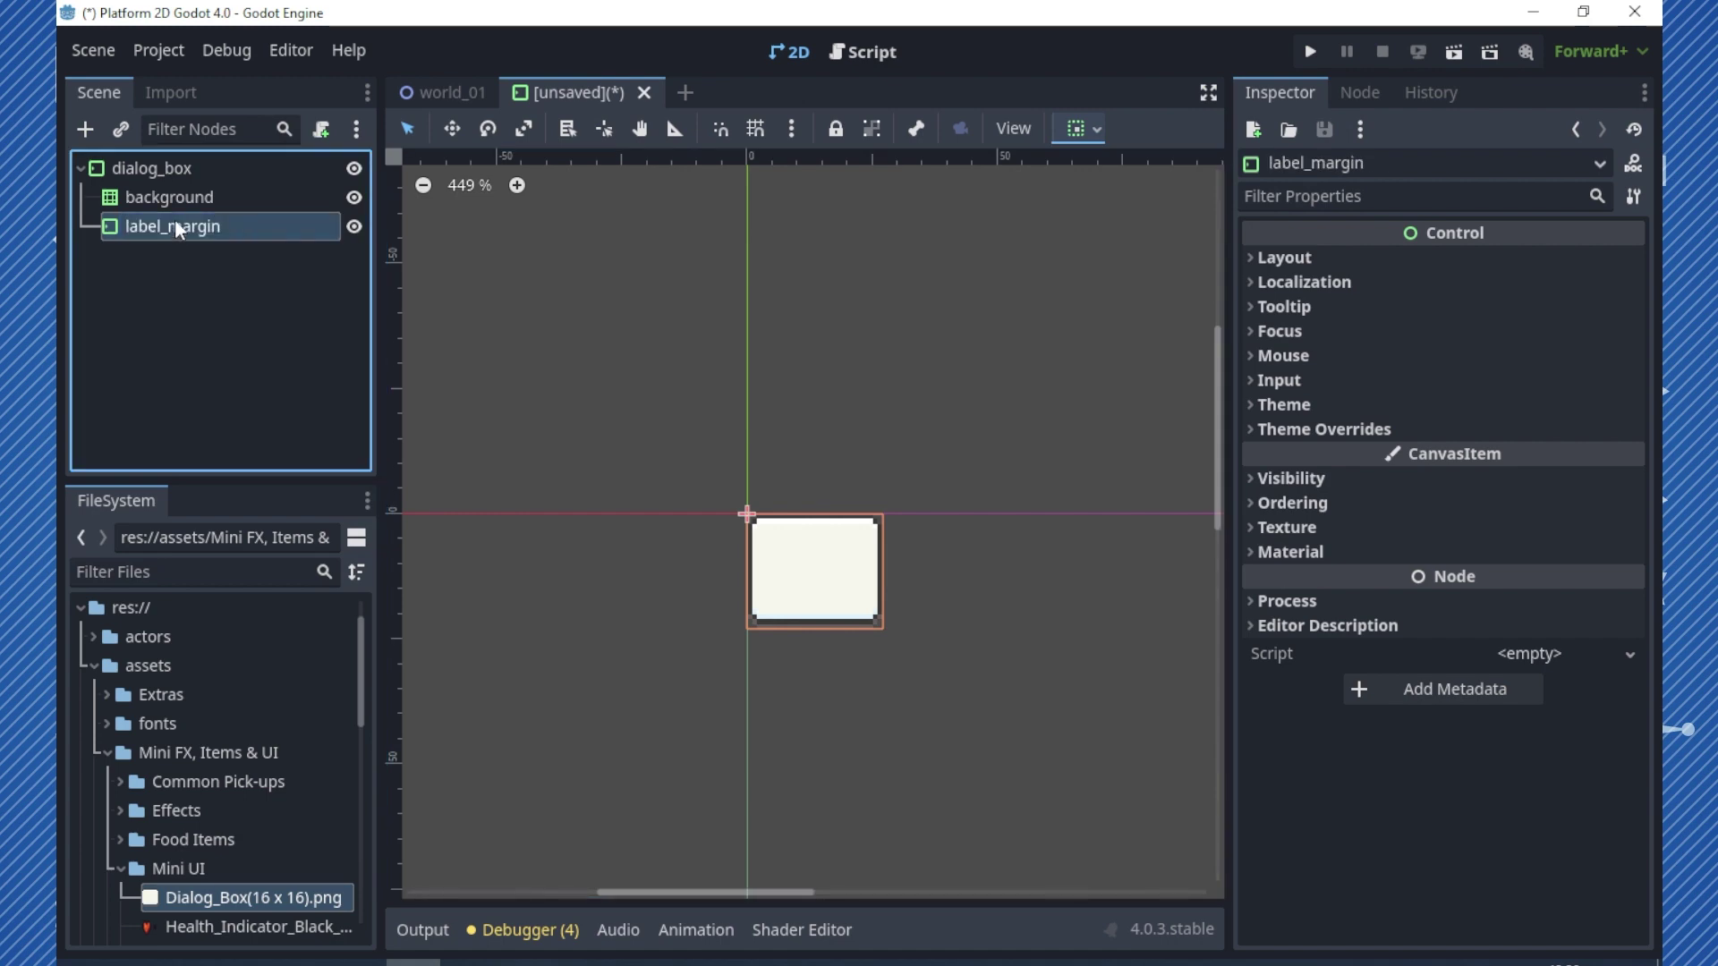
# - Add a Label named text_label inside label_margin
pyautogui.rightClick(213, 231)
pyautogui.click(276, 240)
pyautogui.write('label')
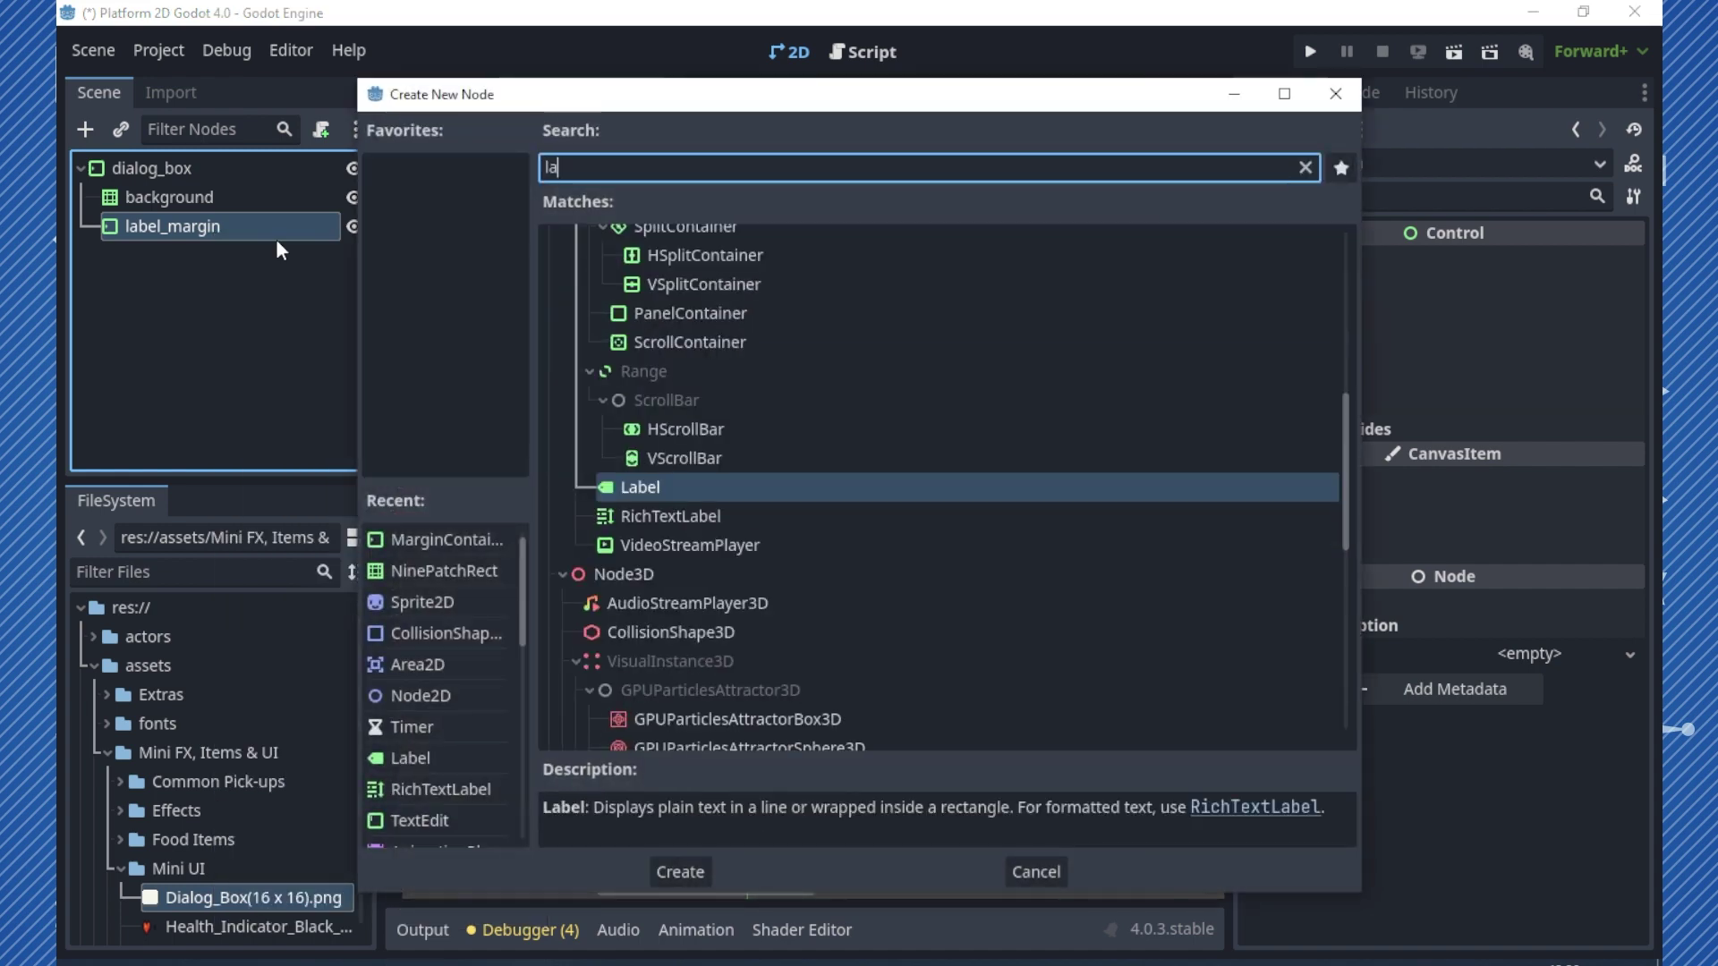
pyautogui.doubleClick(641, 335)
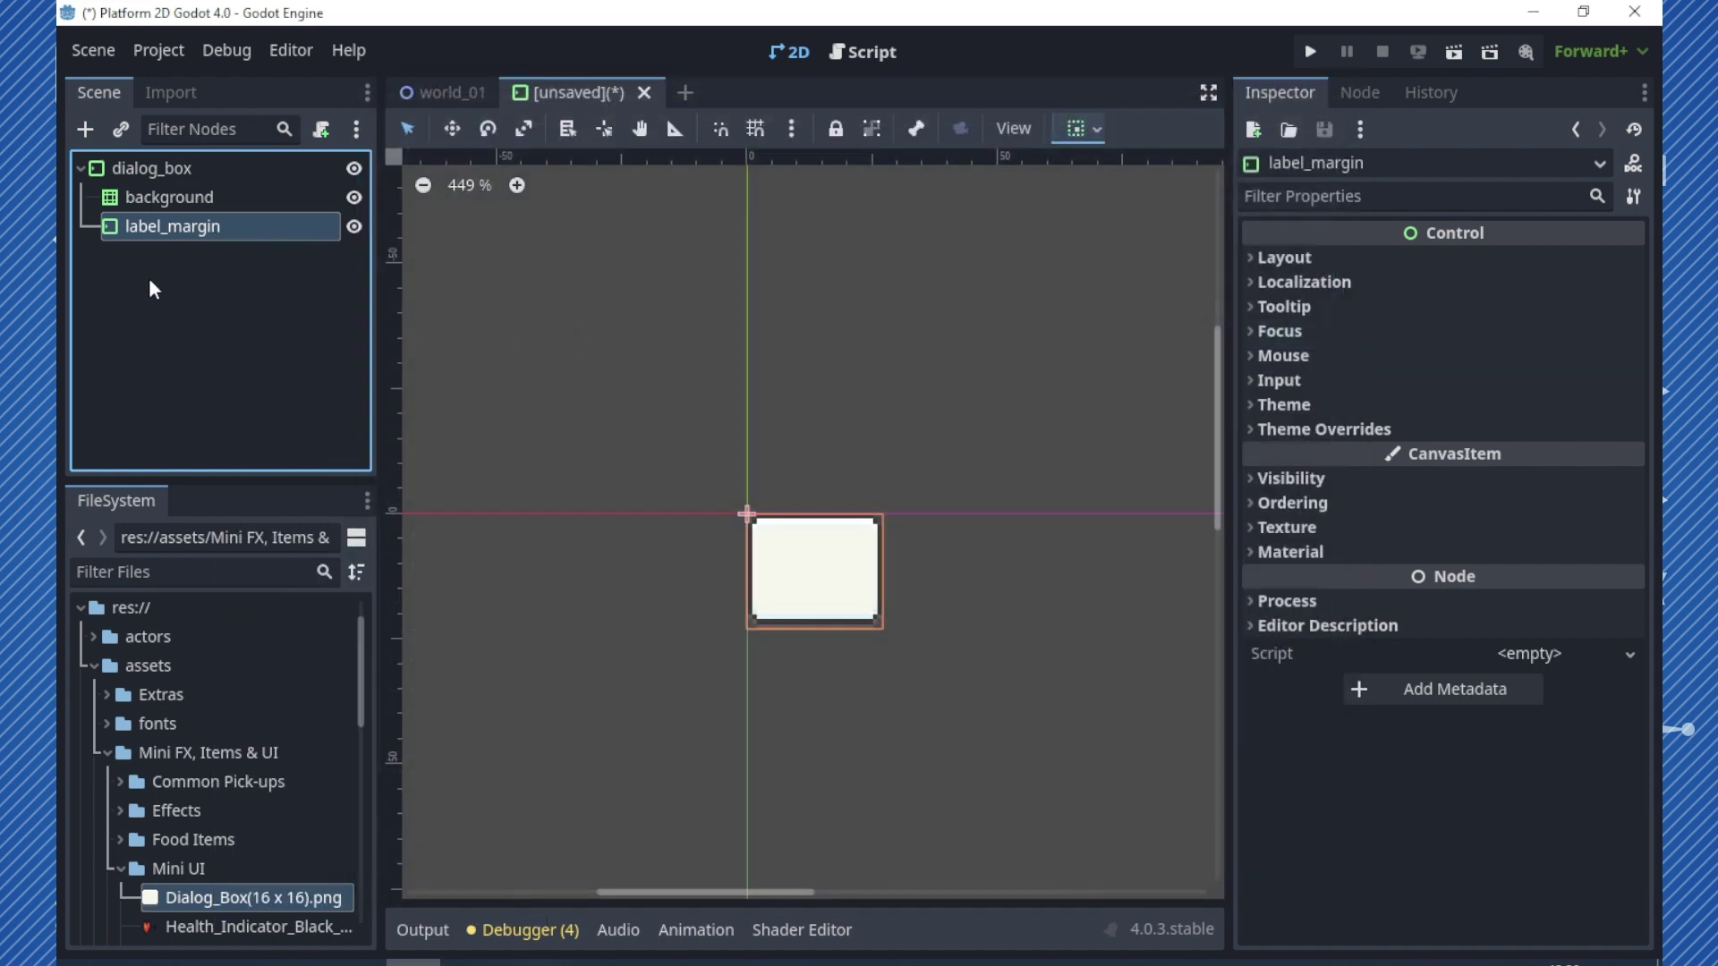
pyautogui.doubleClick(161, 255)
pyautogui.write('mess')
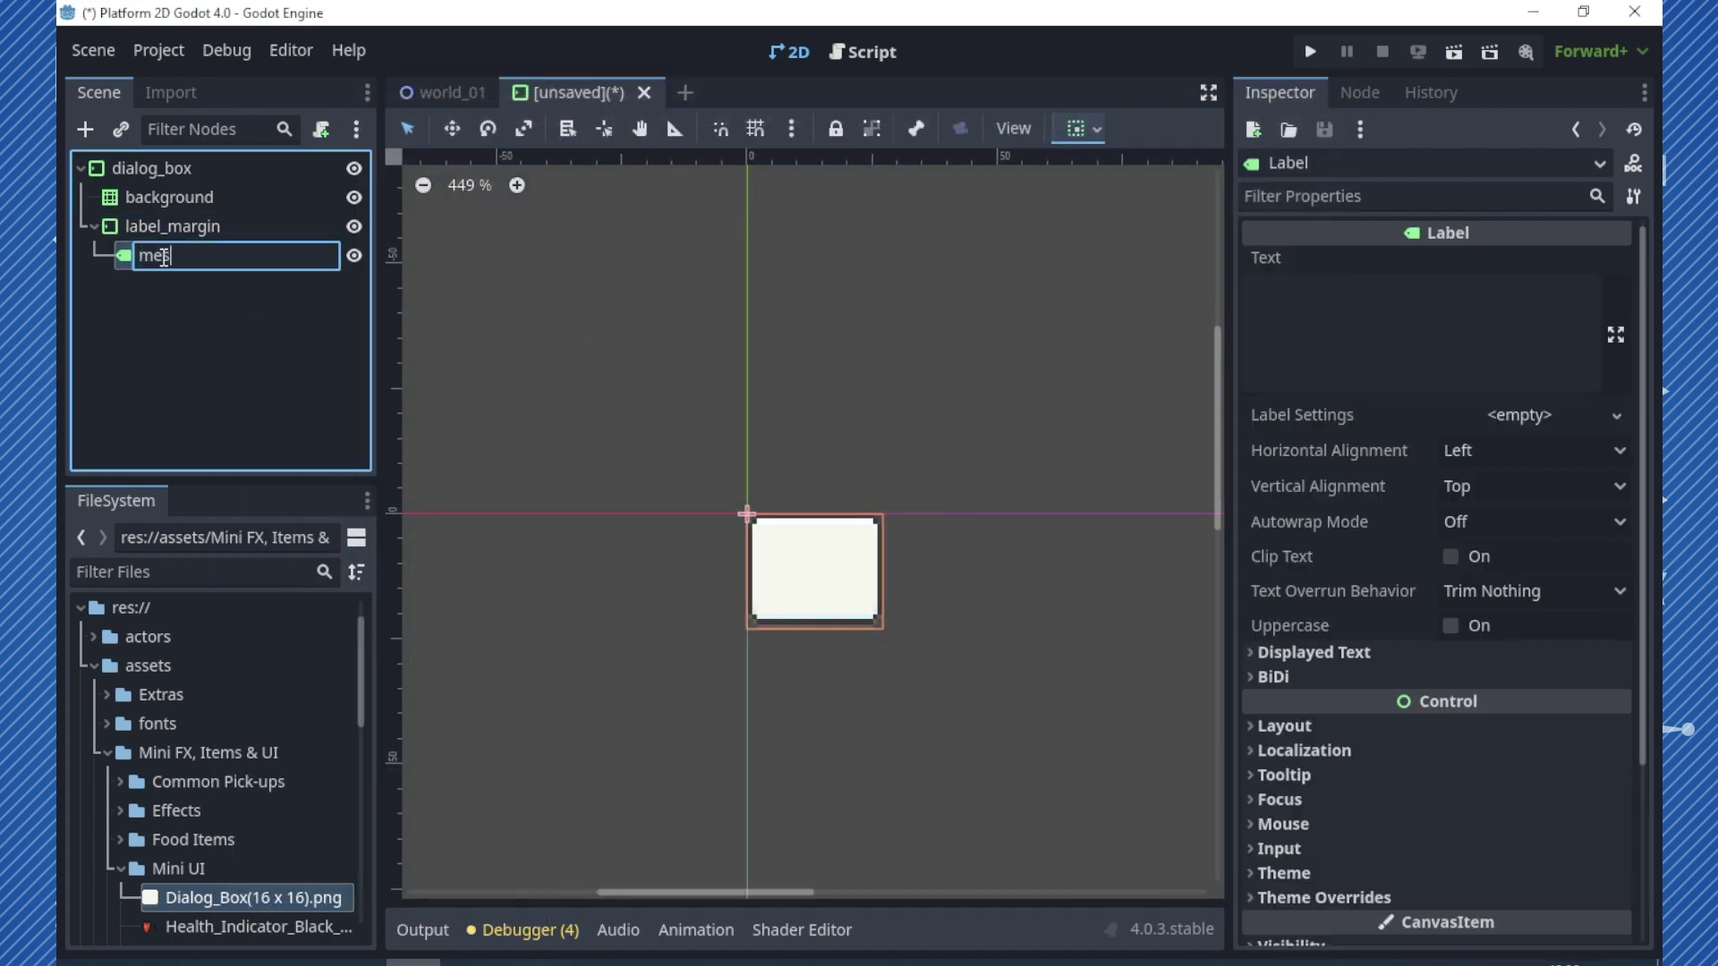
pyautogui.write('age_lab')
pyautogui.write('el')
pyautogui.hotkey('ctrl', 'a')
pyautogui.write('text_')
pyautogui.write('label')
pyautogui.press('Return')
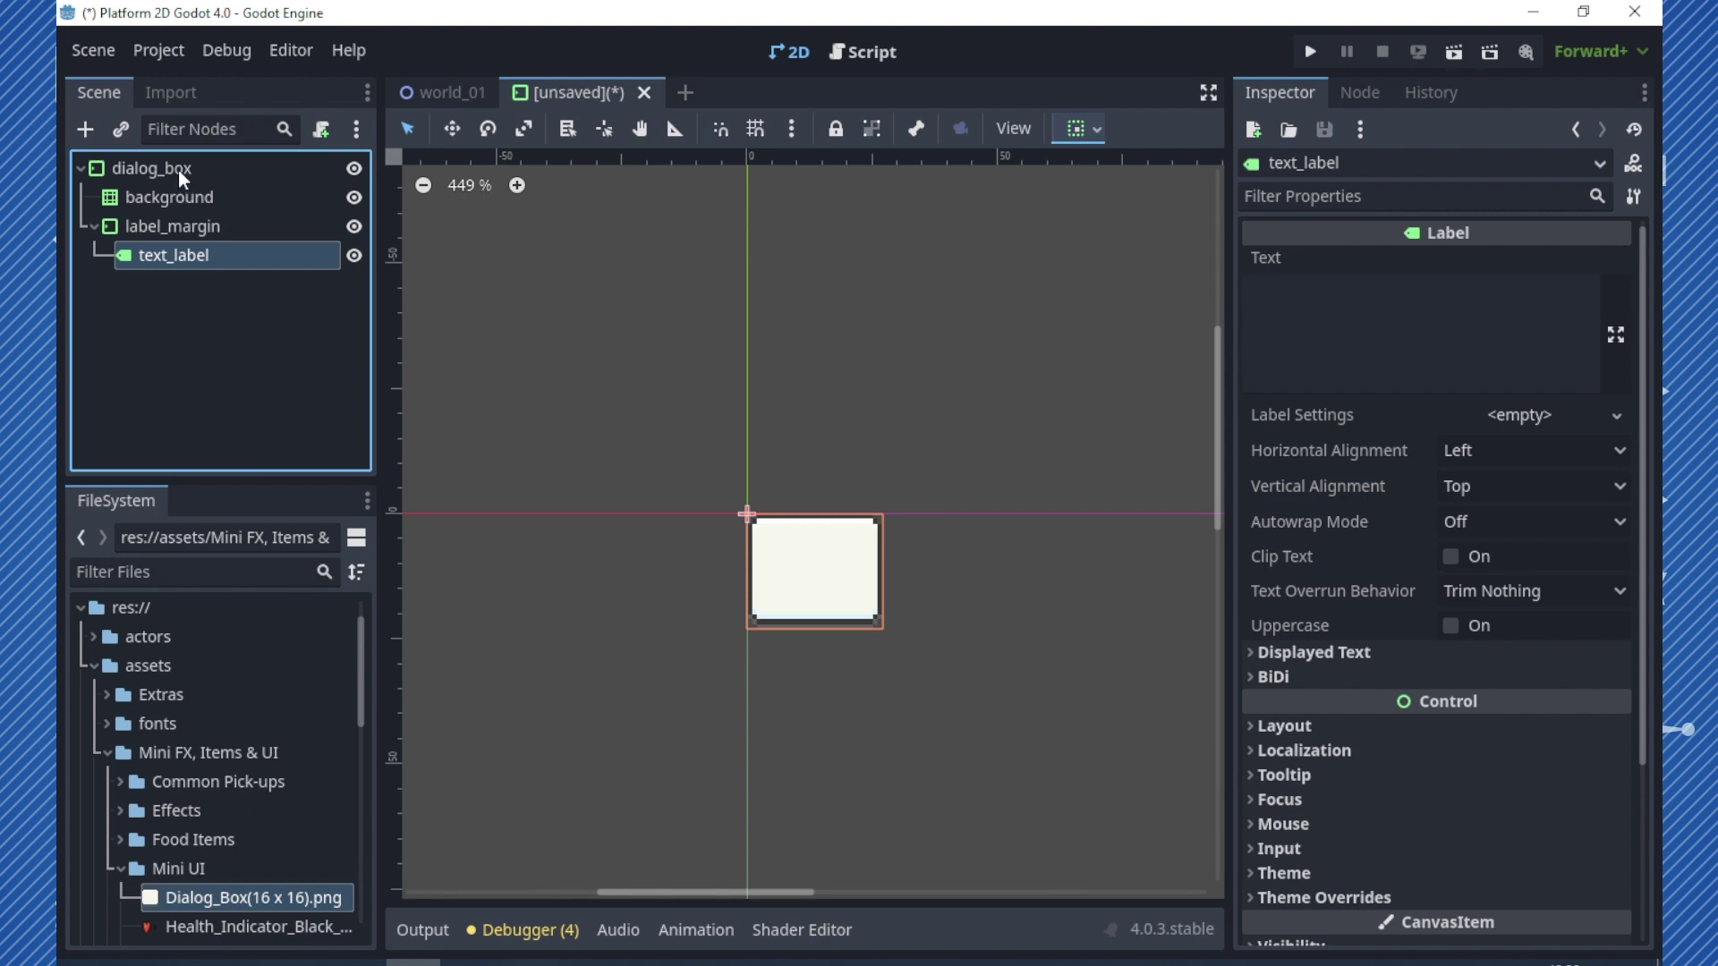
pyautogui.click(179, 168)
# - Add a Timer named letter_timer_display under dialog_box and enable its One Shot option
pyautogui.rightClick(177, 169)
pyautogui.click(250, 190)
pyautogui.write('timer')
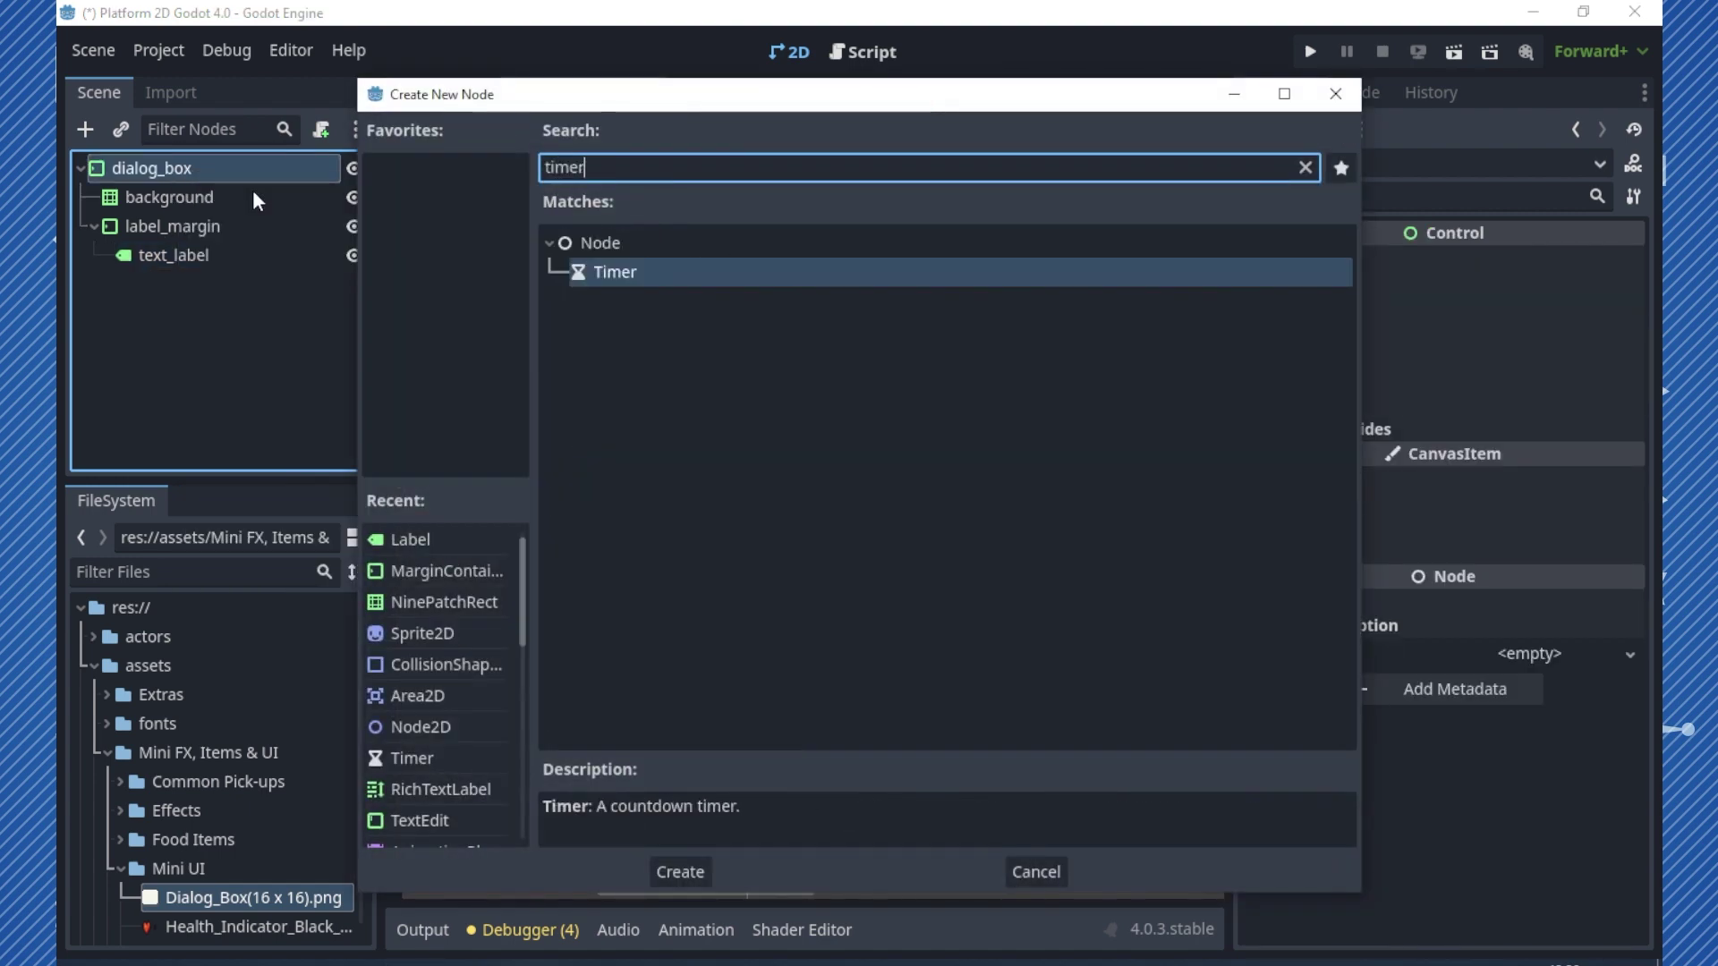
pyautogui.doubleClick(635, 270)
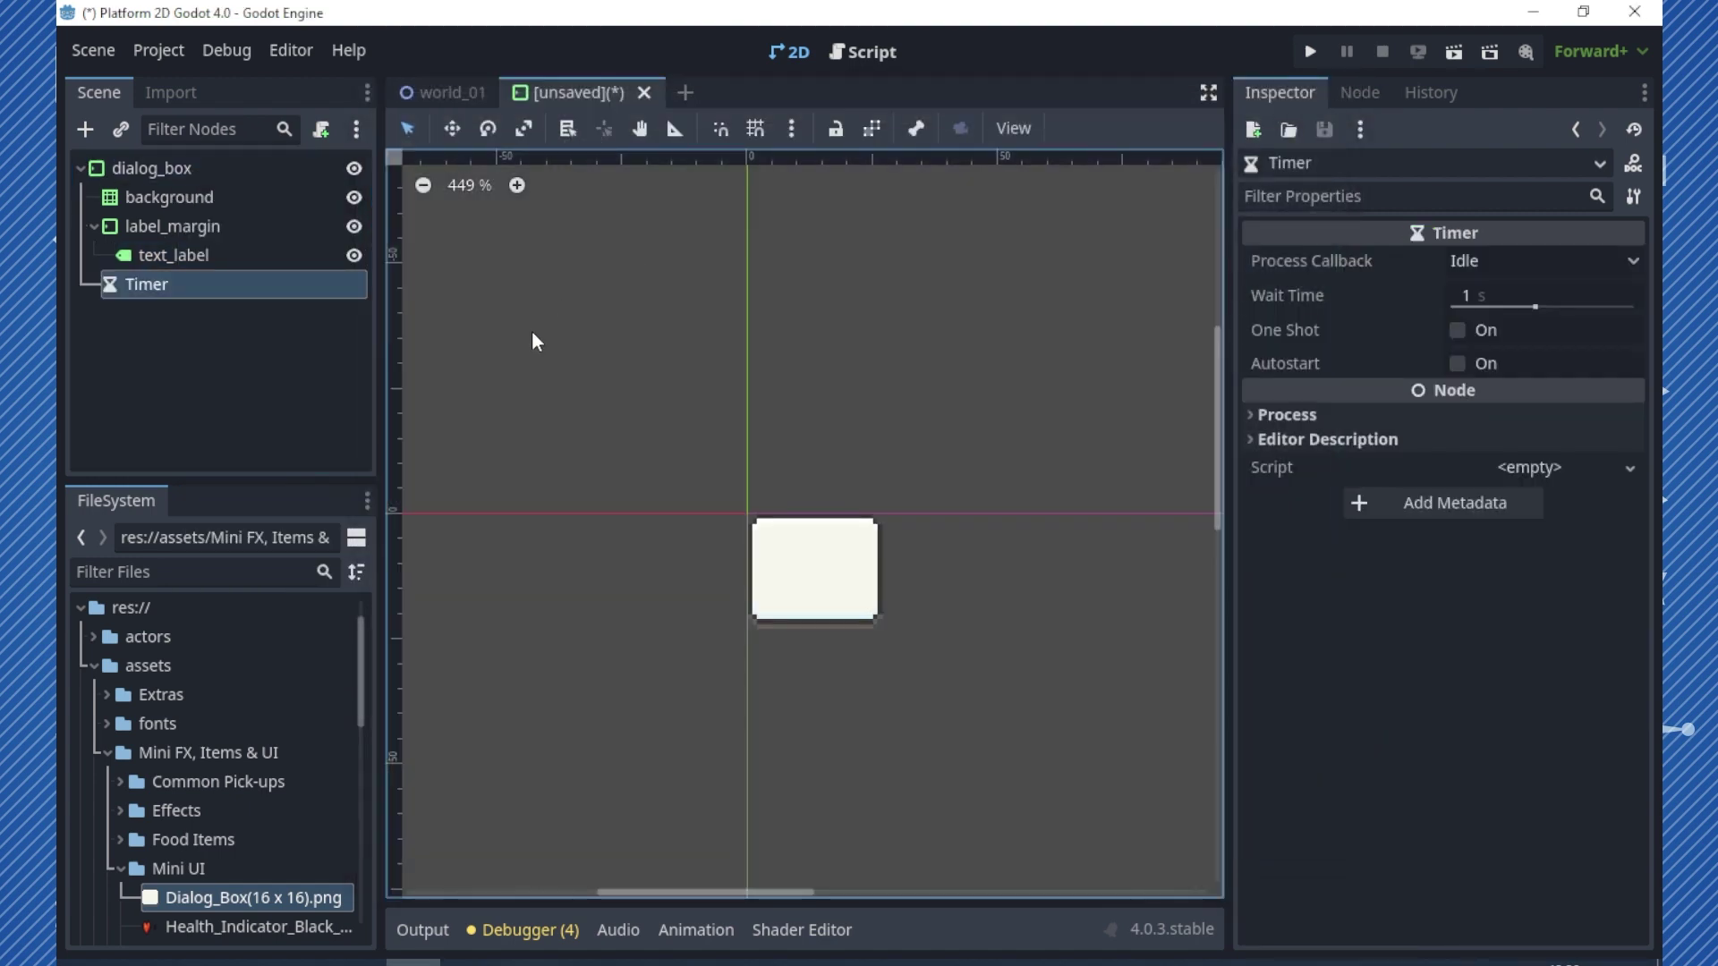
pyautogui.doubleClick(155, 283)
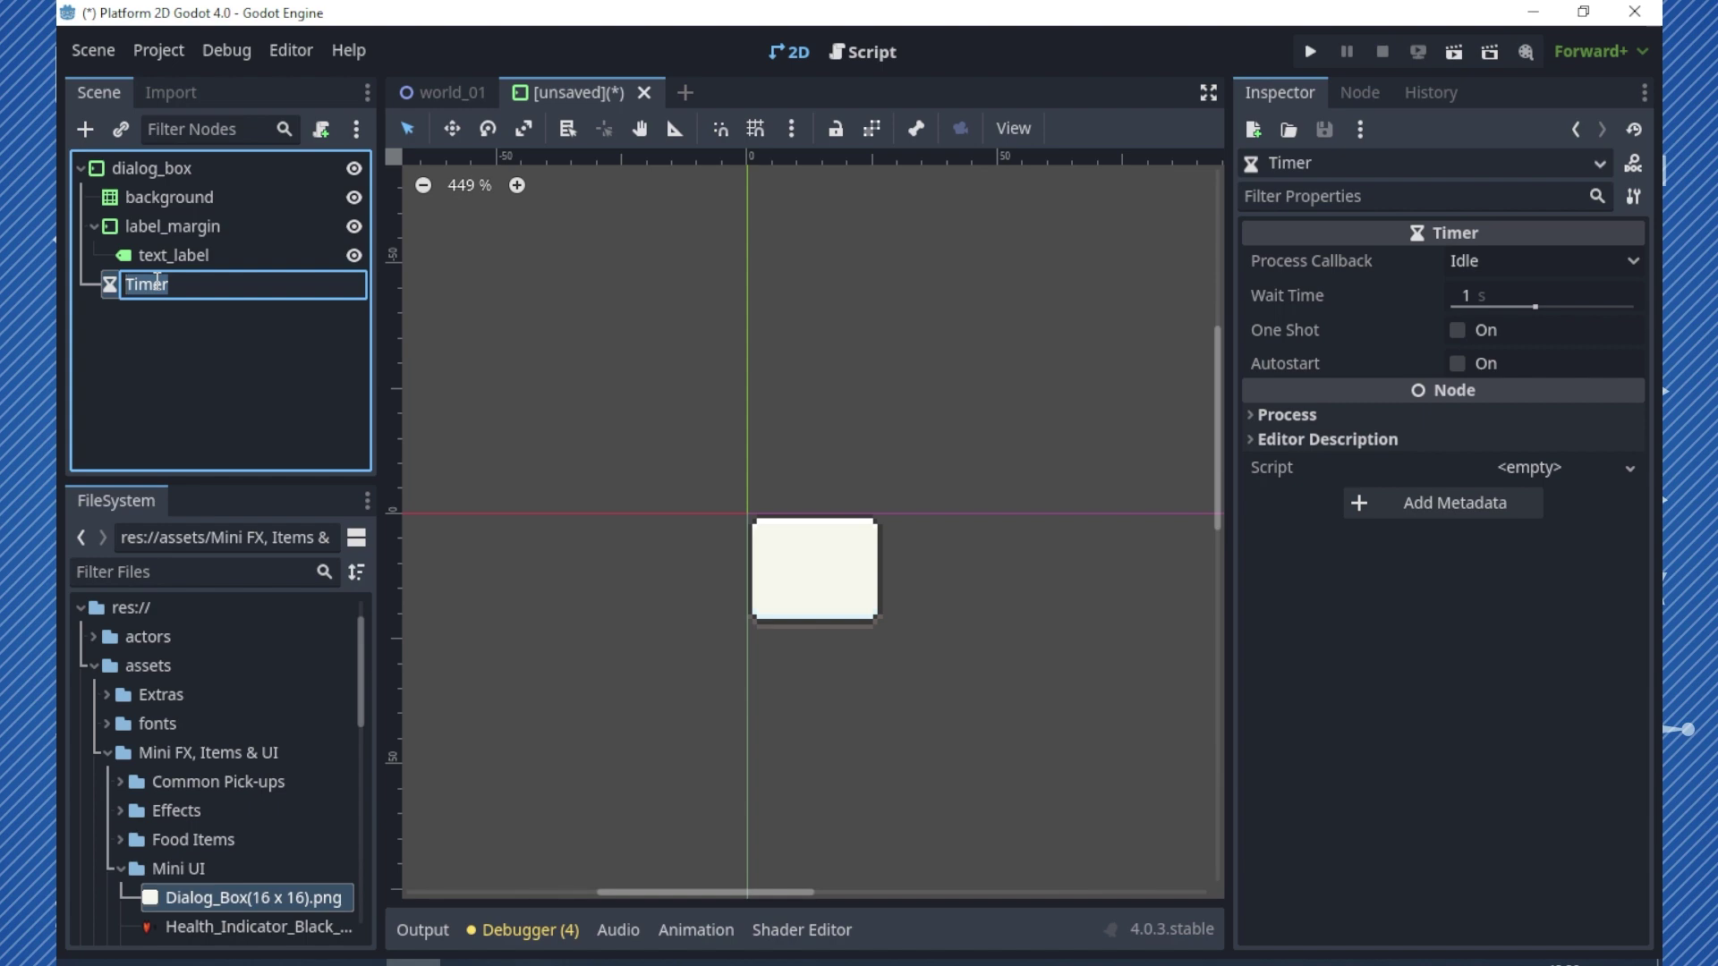
pyautogui.write('letter_t')
pyautogui.write('imer_displa')
pyautogui.write('y')
pyautogui.press('Return')
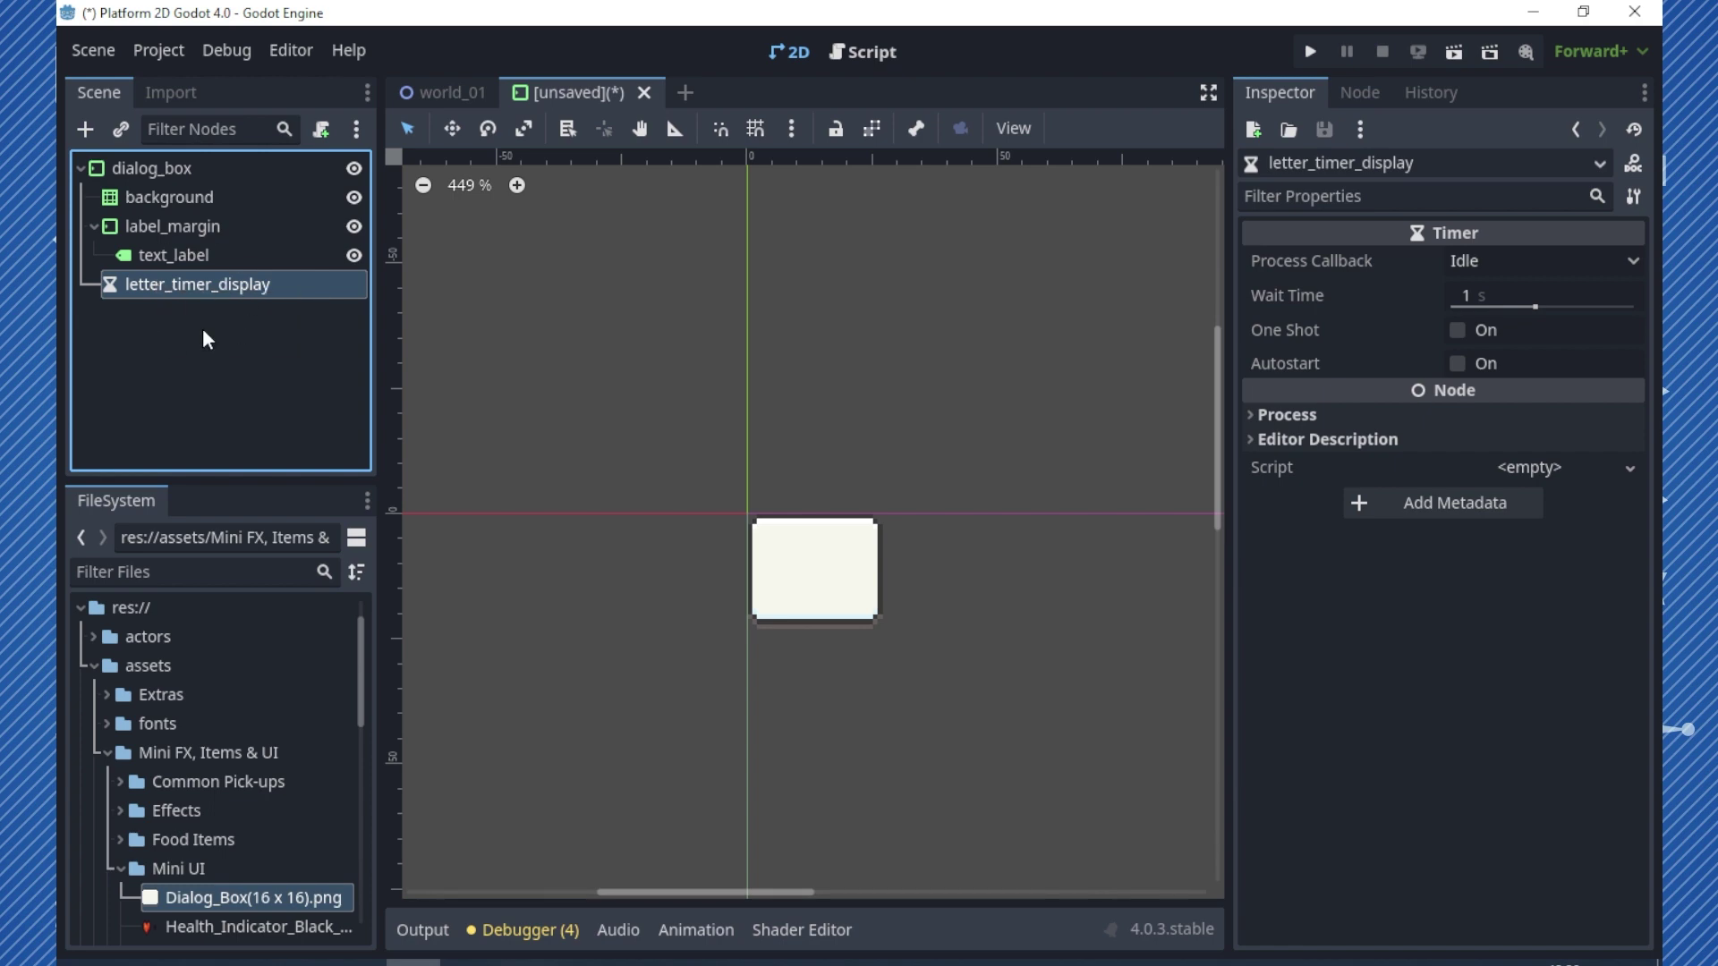
pyautogui.click(1451, 330)
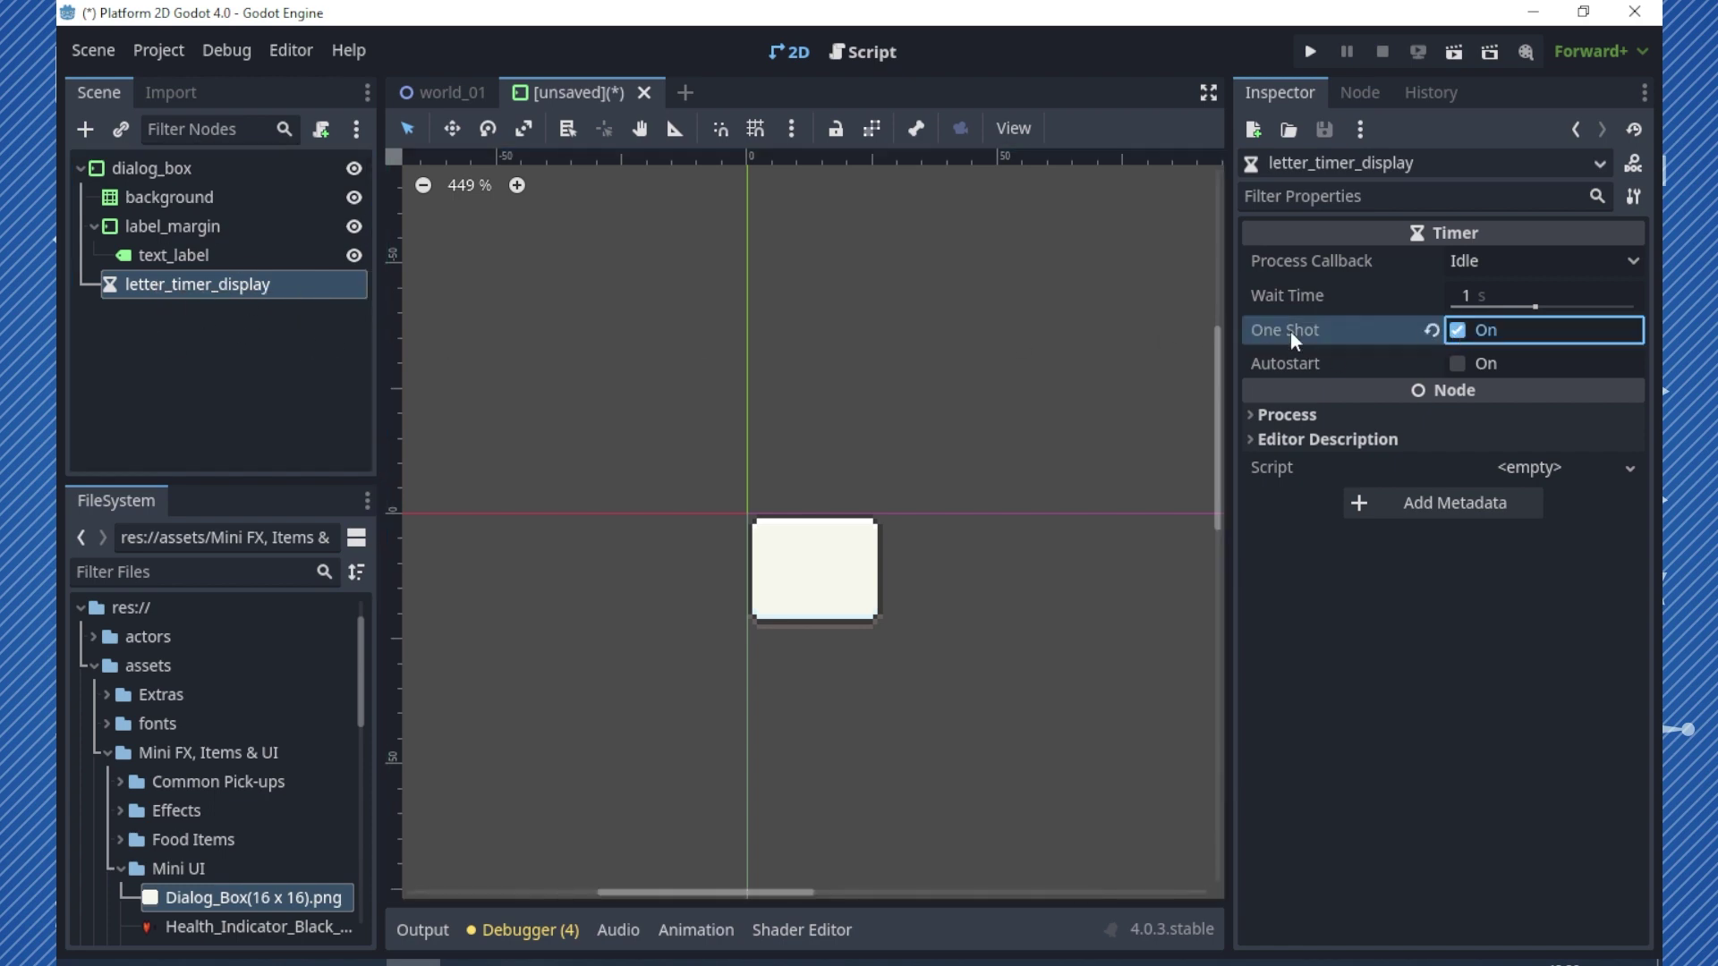
pyautogui.click(218, 257)
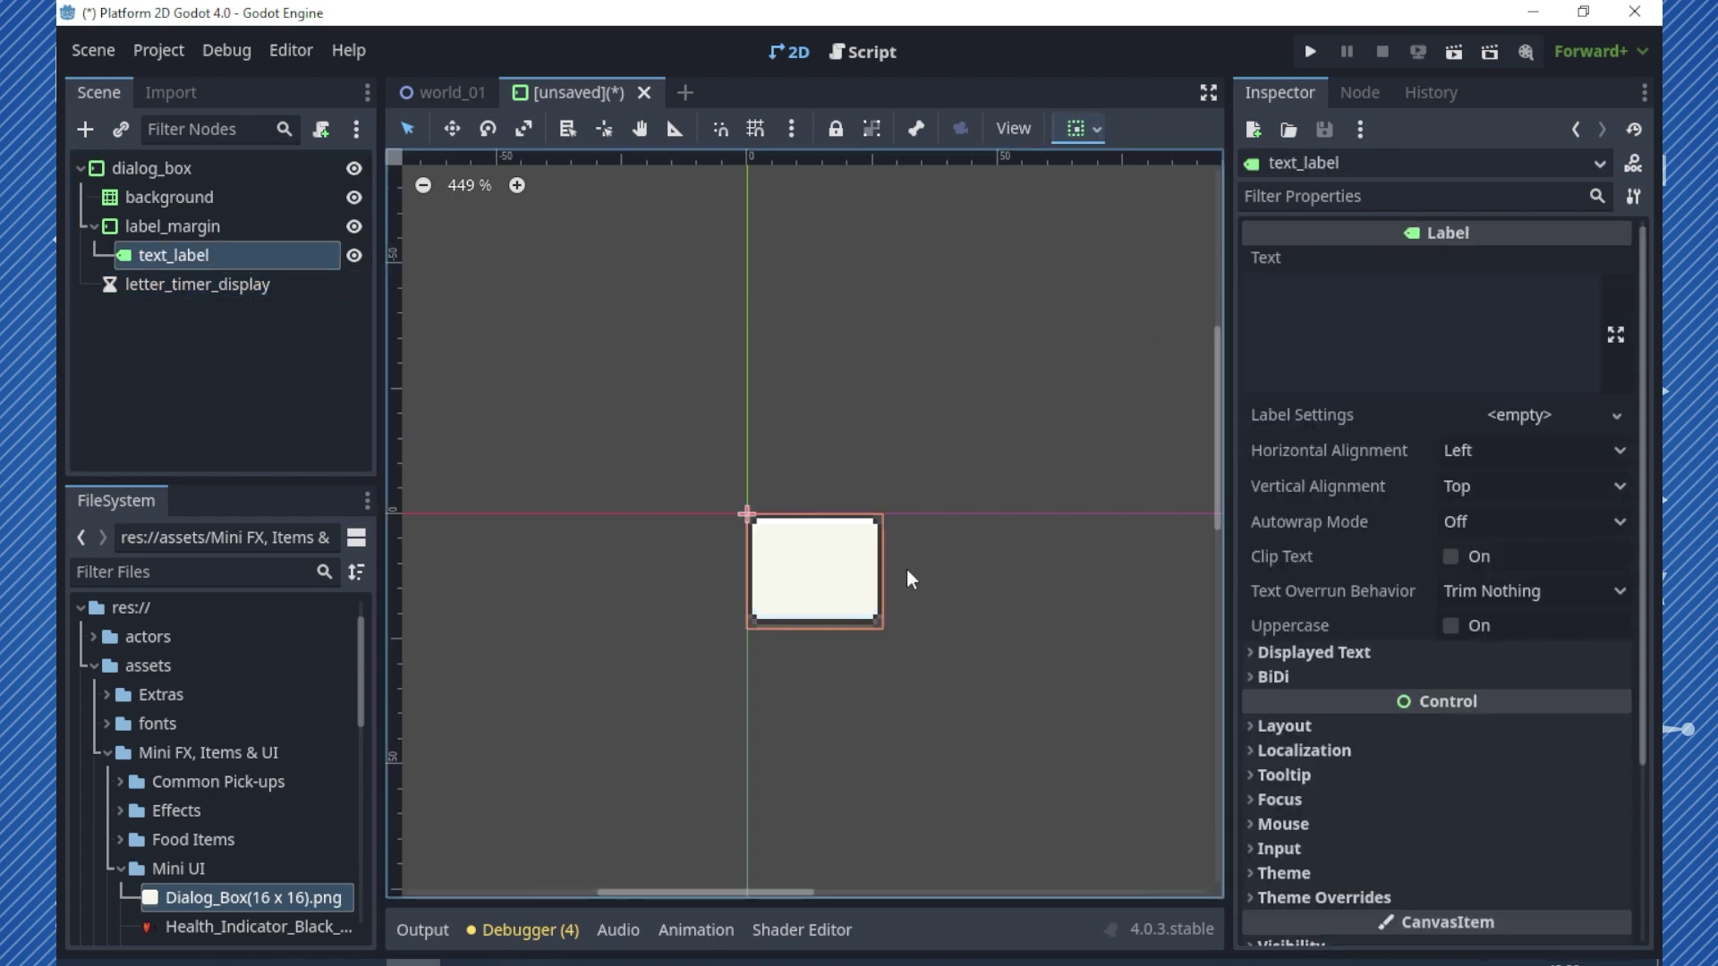
# - Set text_label's text to 'Olá, aventureiro!' with Center vertical alignment, then expand Theme Overrides
pyautogui.click(1363, 347)
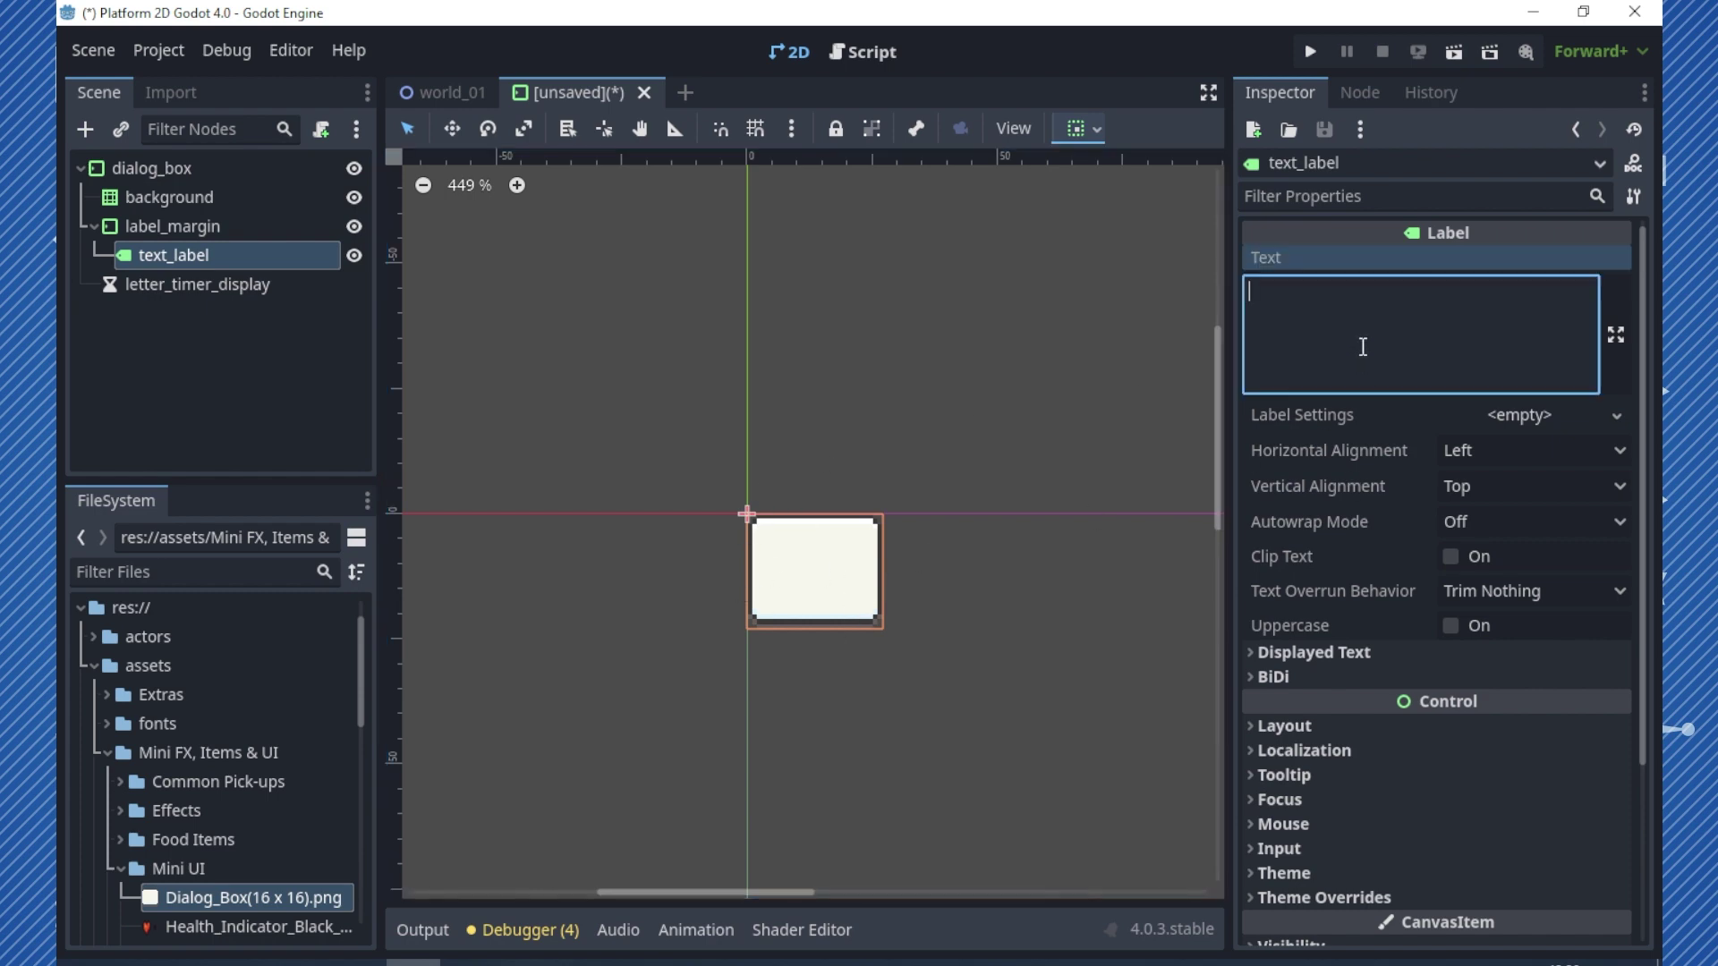
pyautogui.write('Olá, ave')
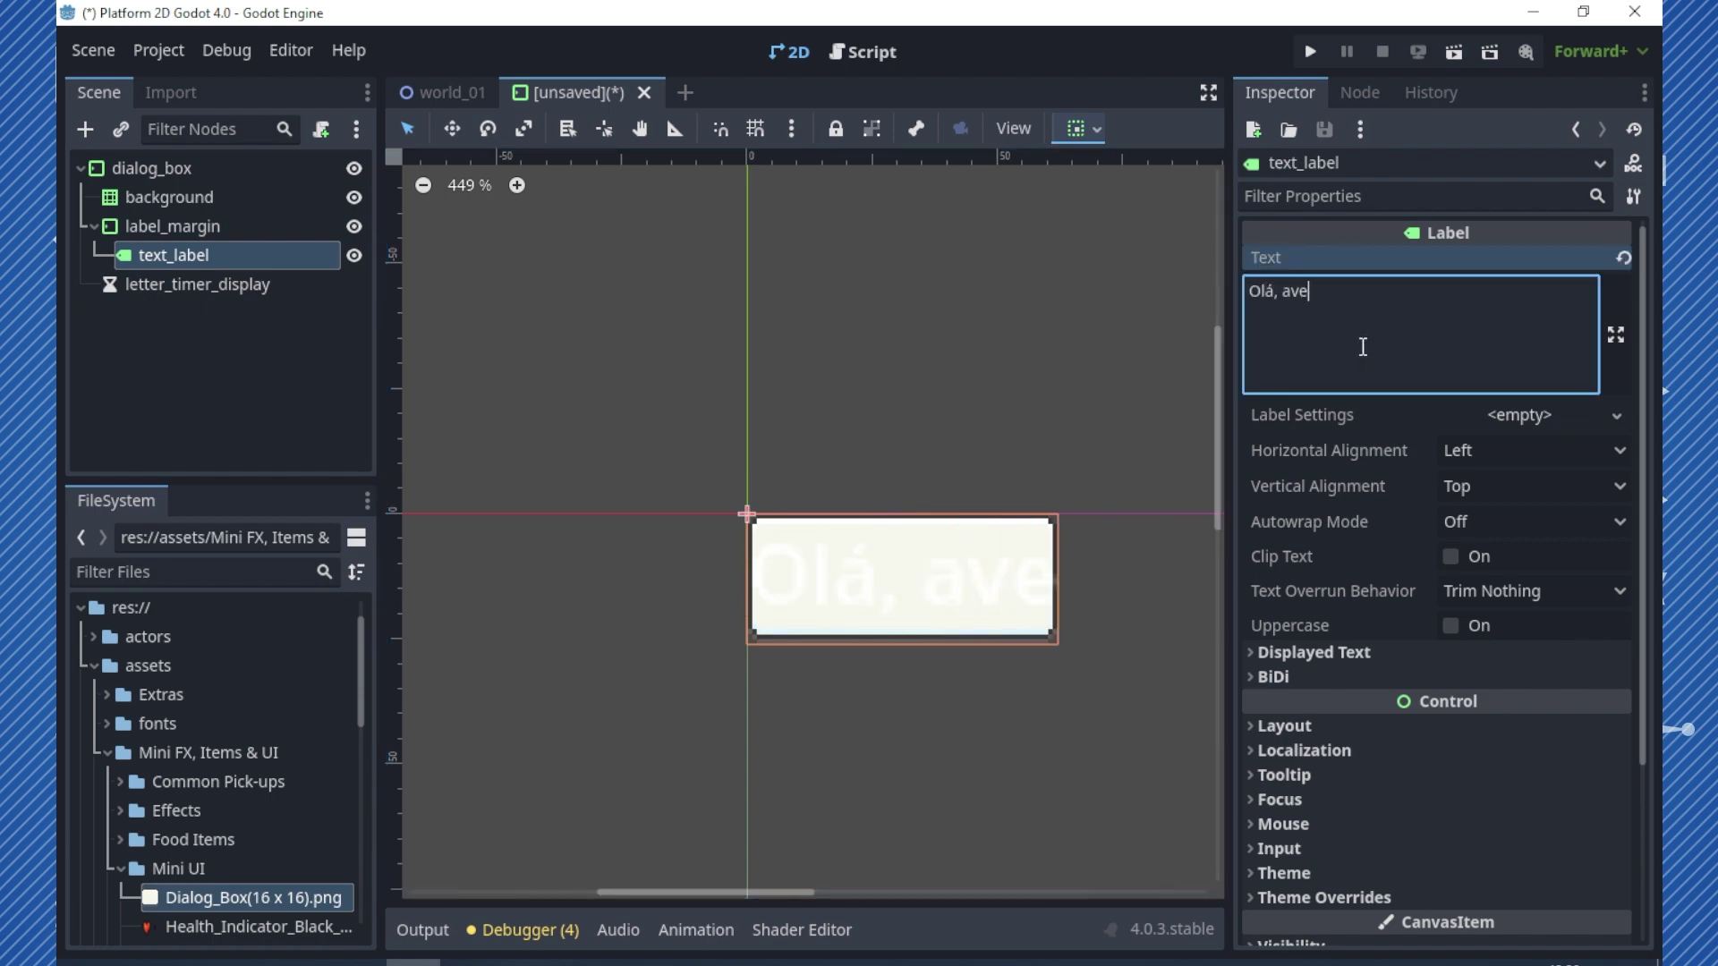
pyautogui.write('ntureiro!')
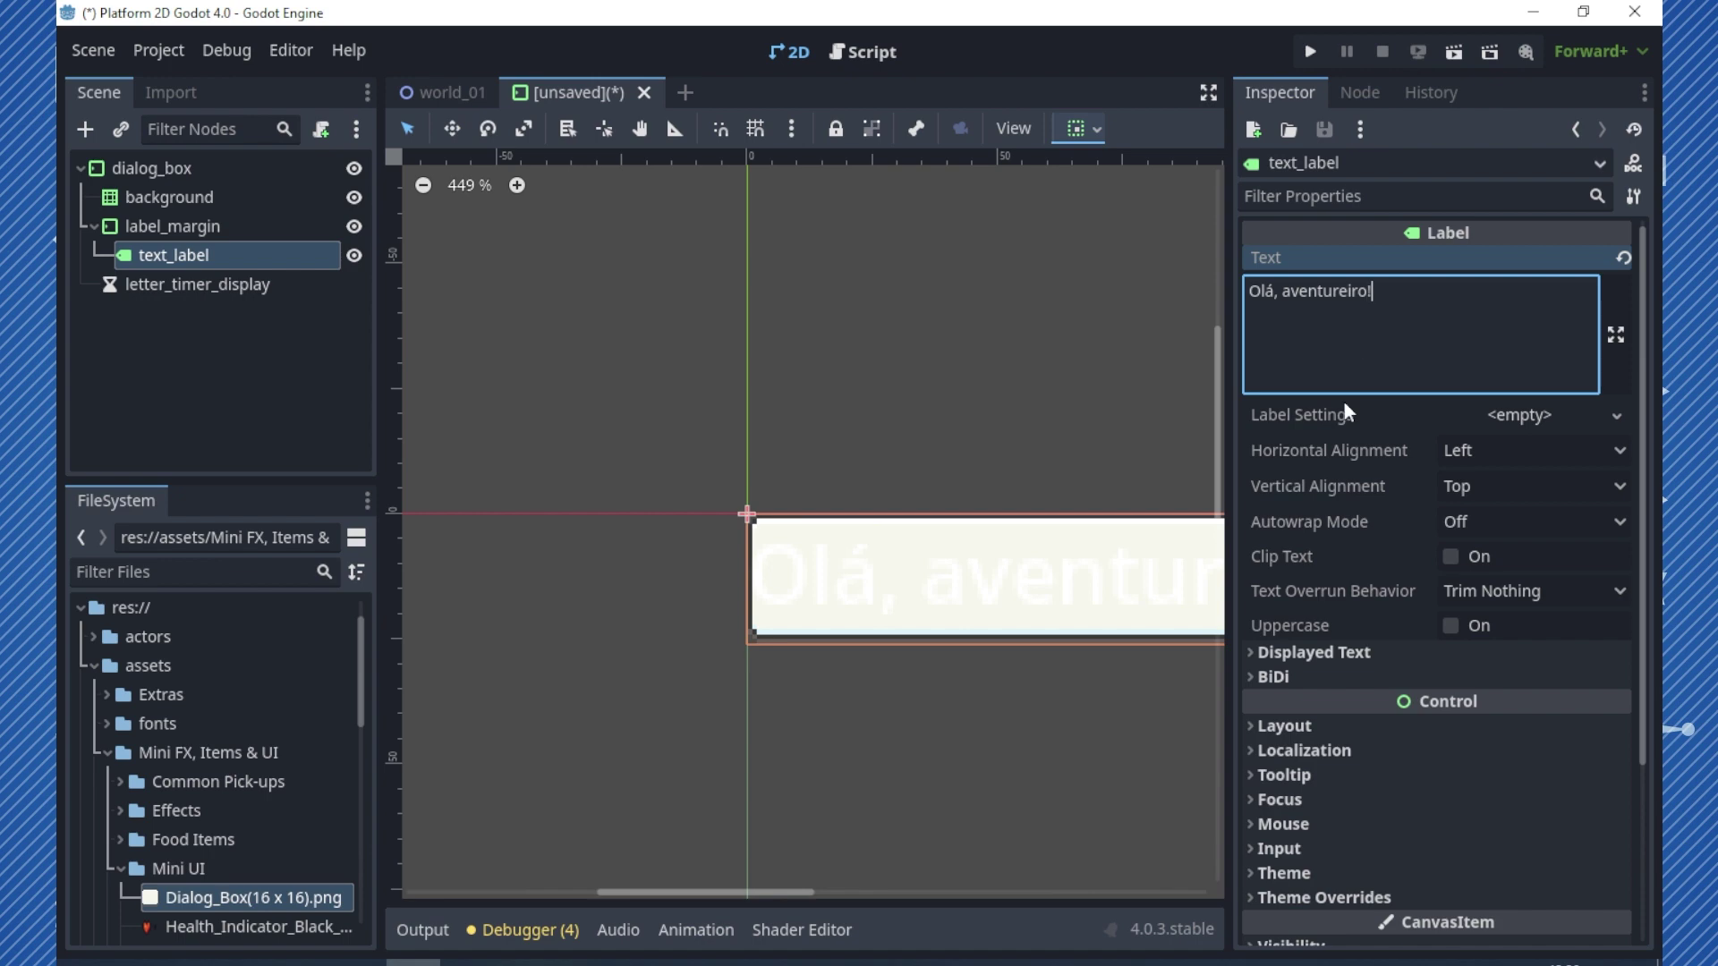
pyautogui.moveTo(996, 616); pyautogui.dragTo(694, 560, button='middle')
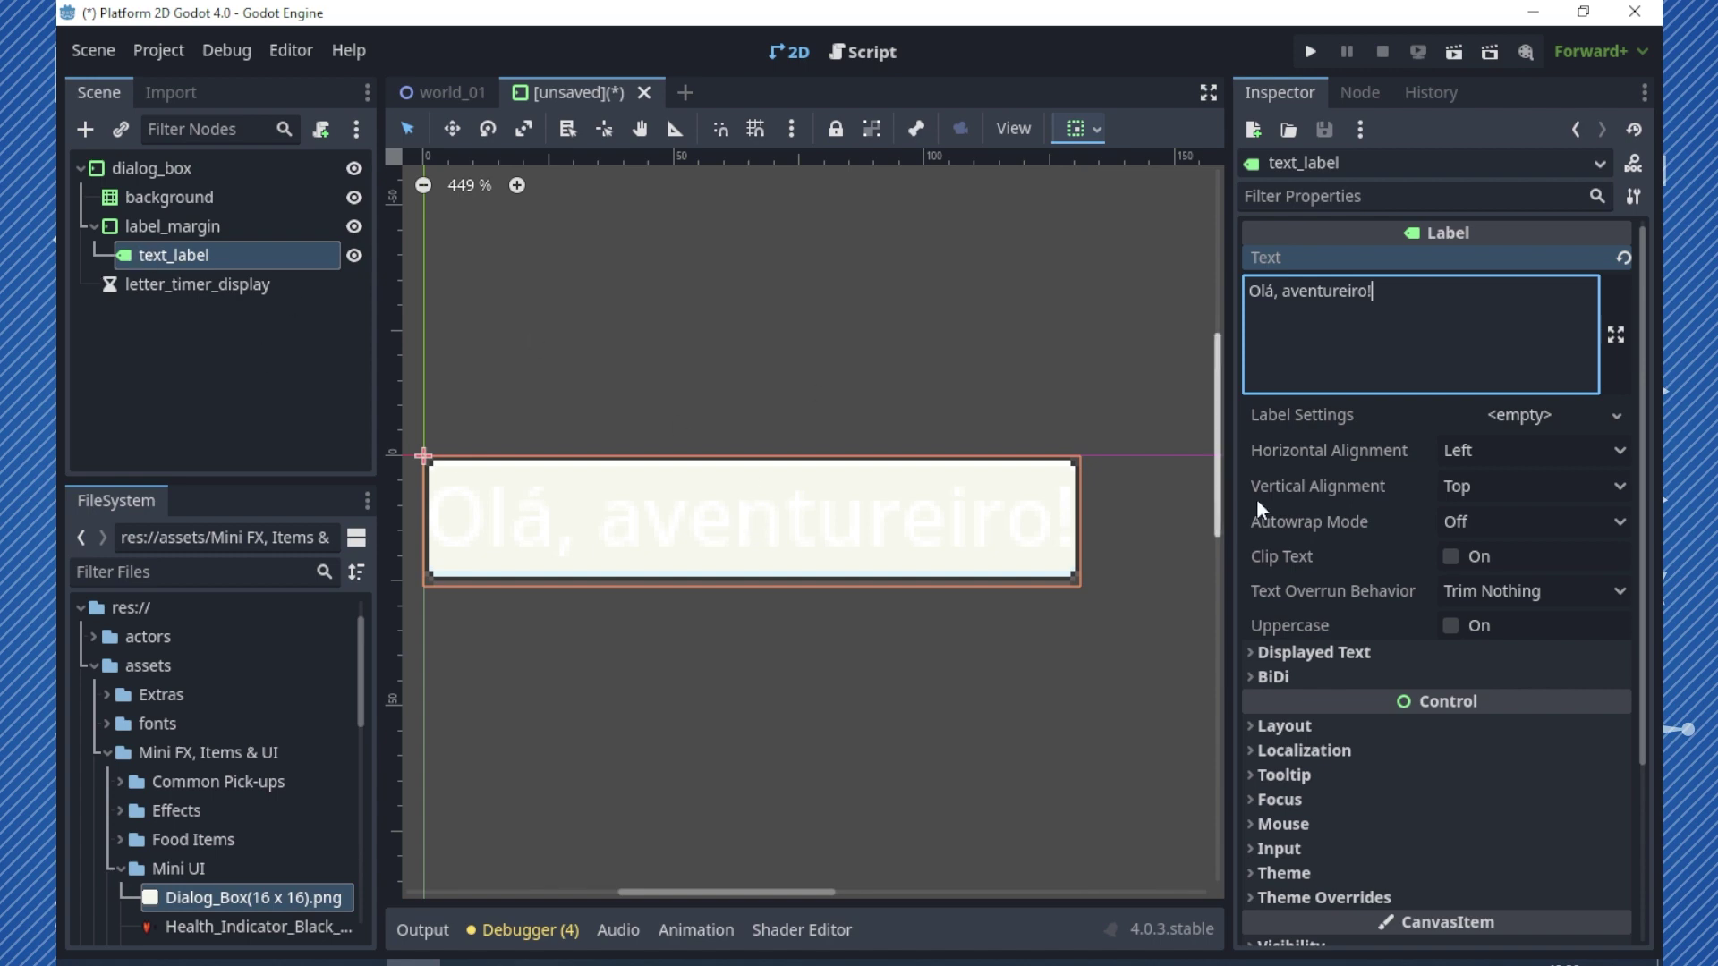
pyautogui.click(1478, 486)
pyautogui.click(1478, 546)
pyautogui.scroll(-4, 1383, 680)
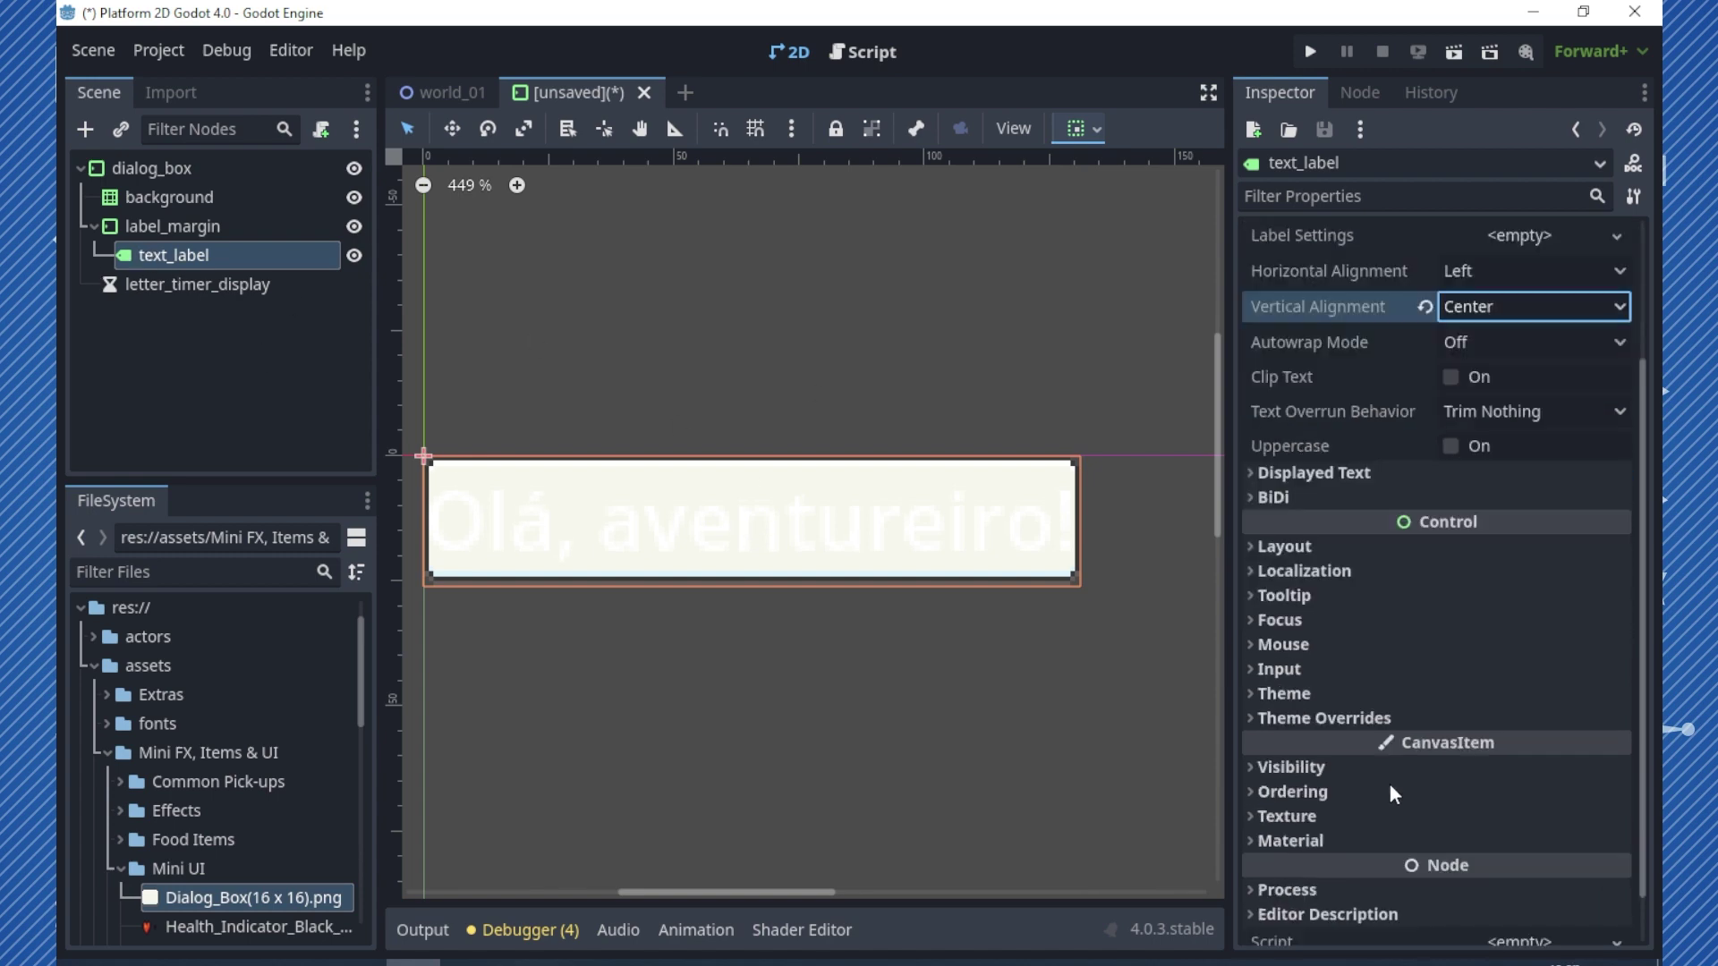
pyautogui.scroll(-1, 1342, 716)
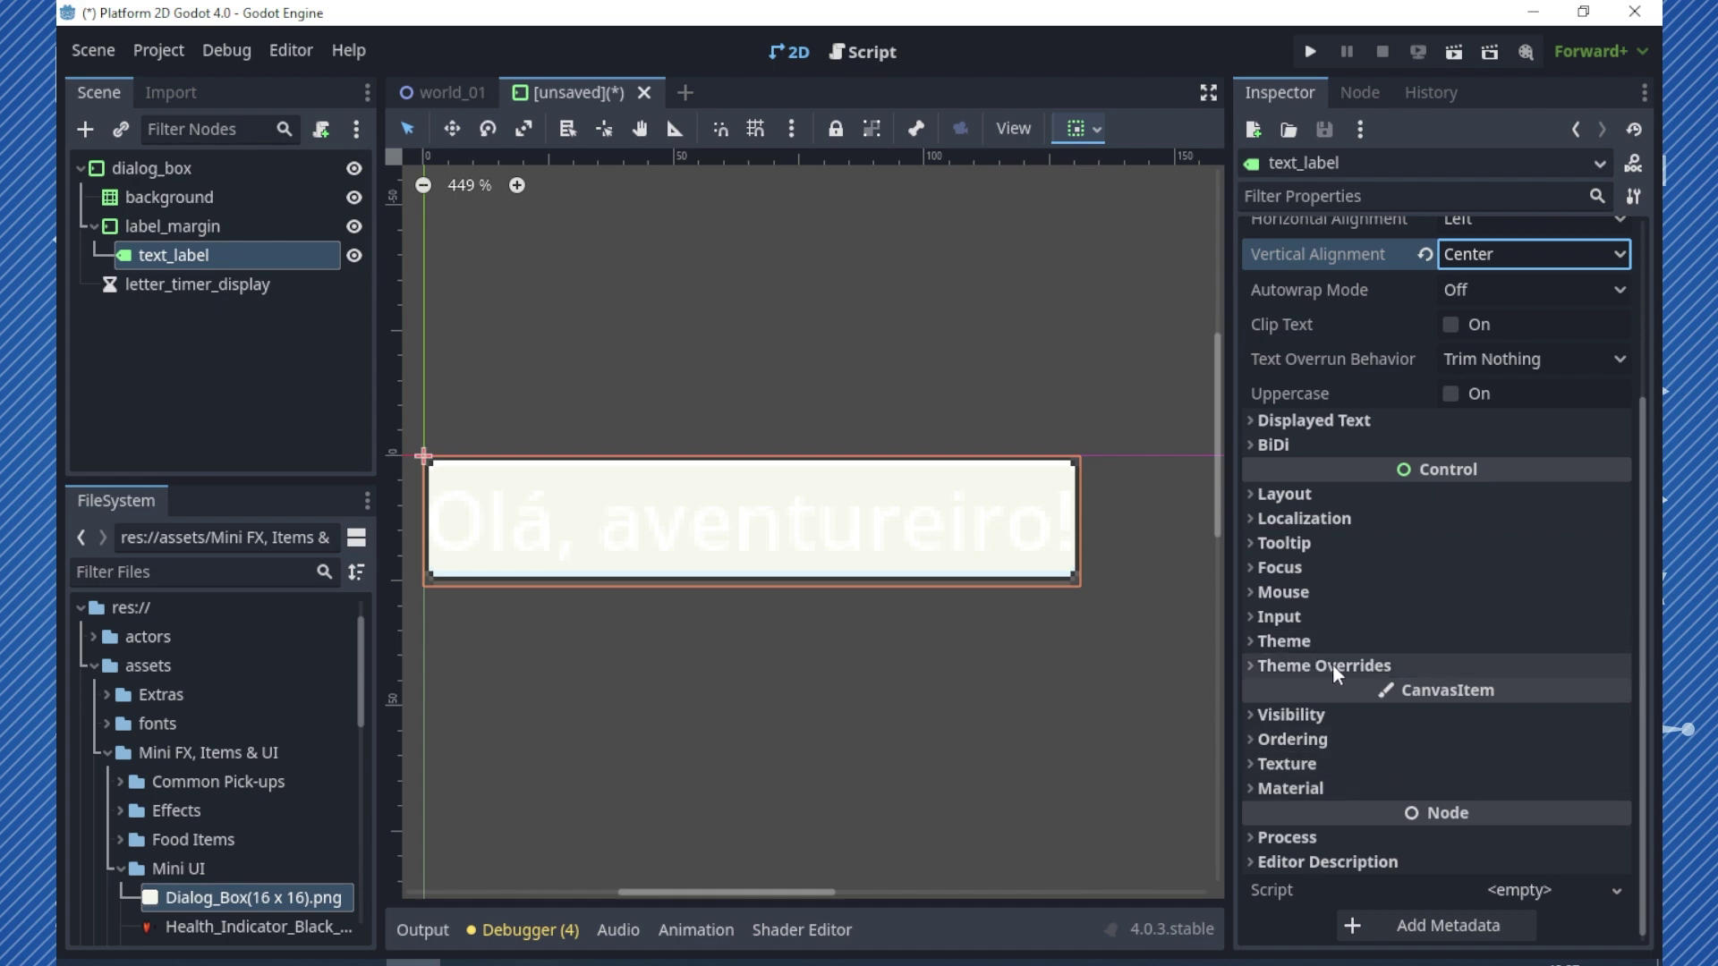
pyautogui.click(1334, 664)
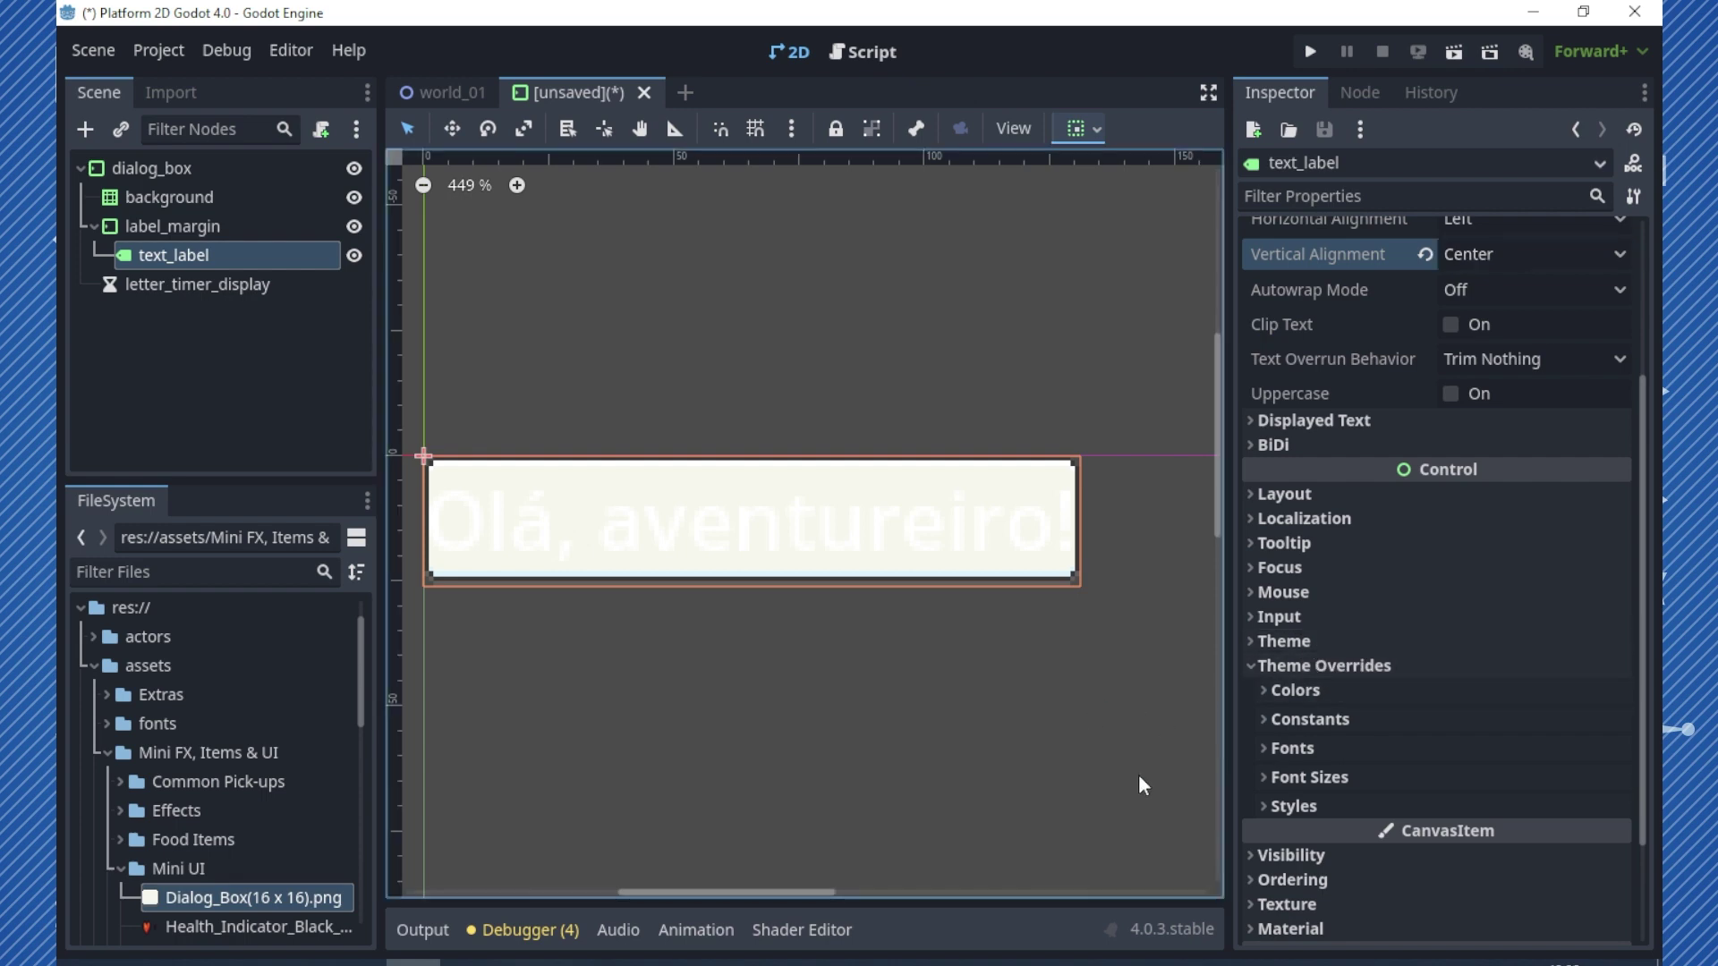
# - Override text_label's font with RevMiniPixel.ttf and set its font colour override to black
pyautogui.click(1295, 748)
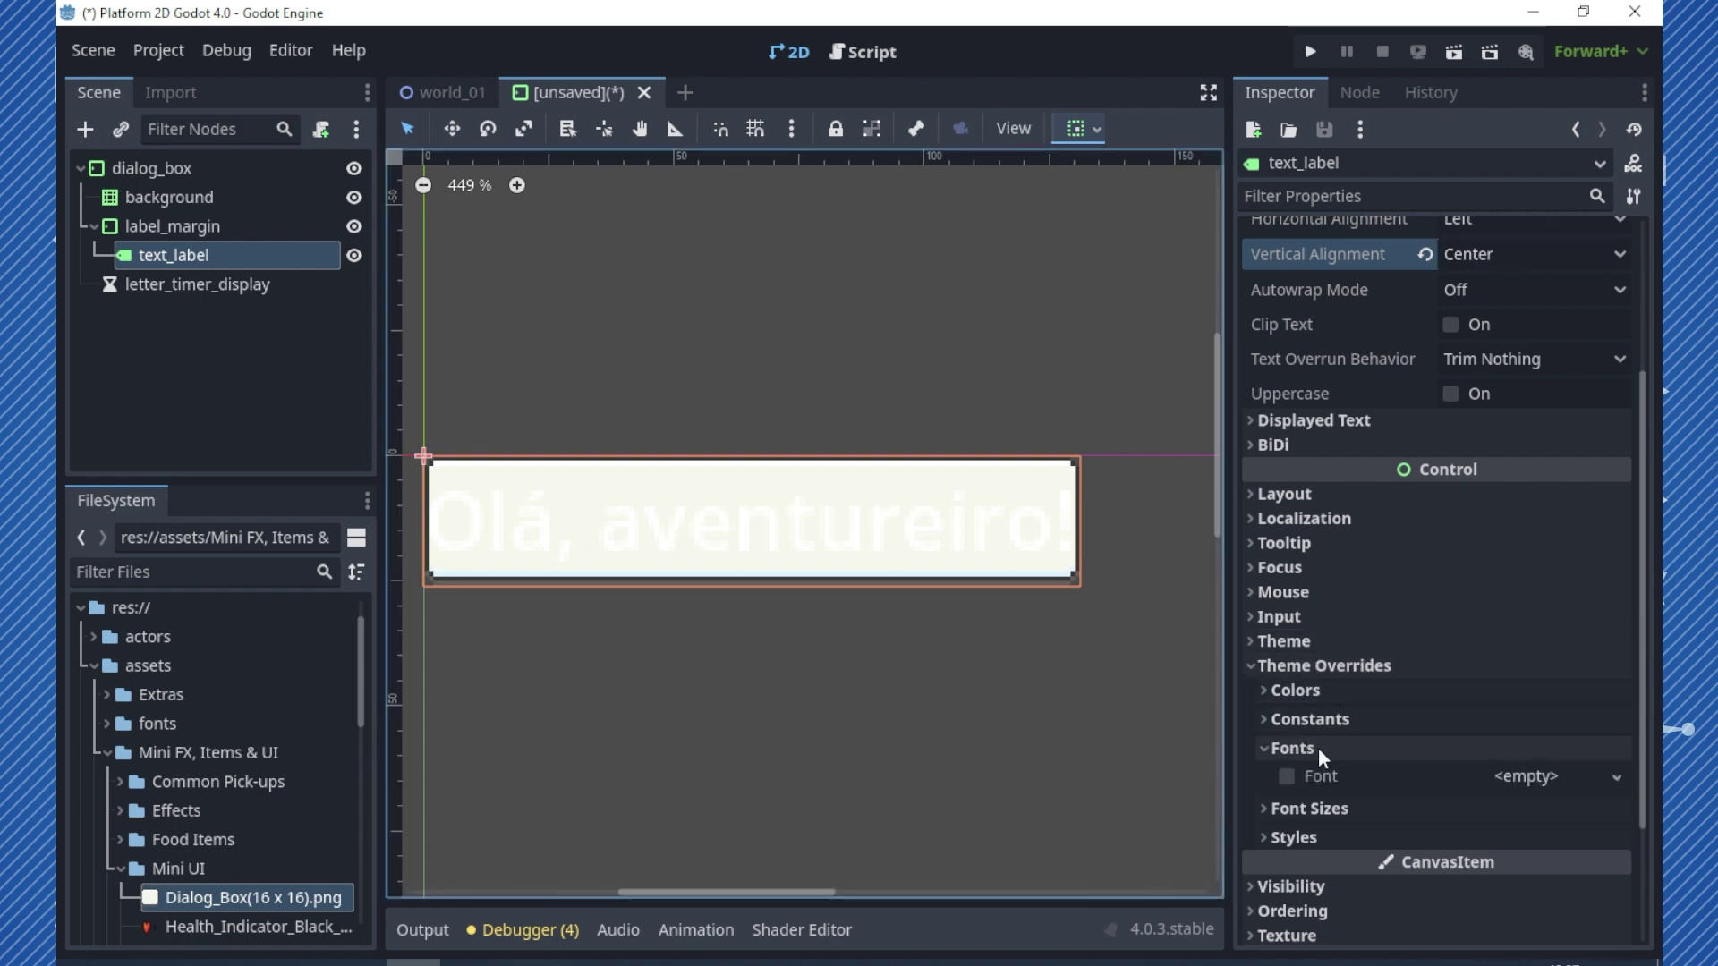
pyautogui.click(106, 723)
pyautogui.moveTo(173, 751); pyautogui.dragTo(1533, 781)
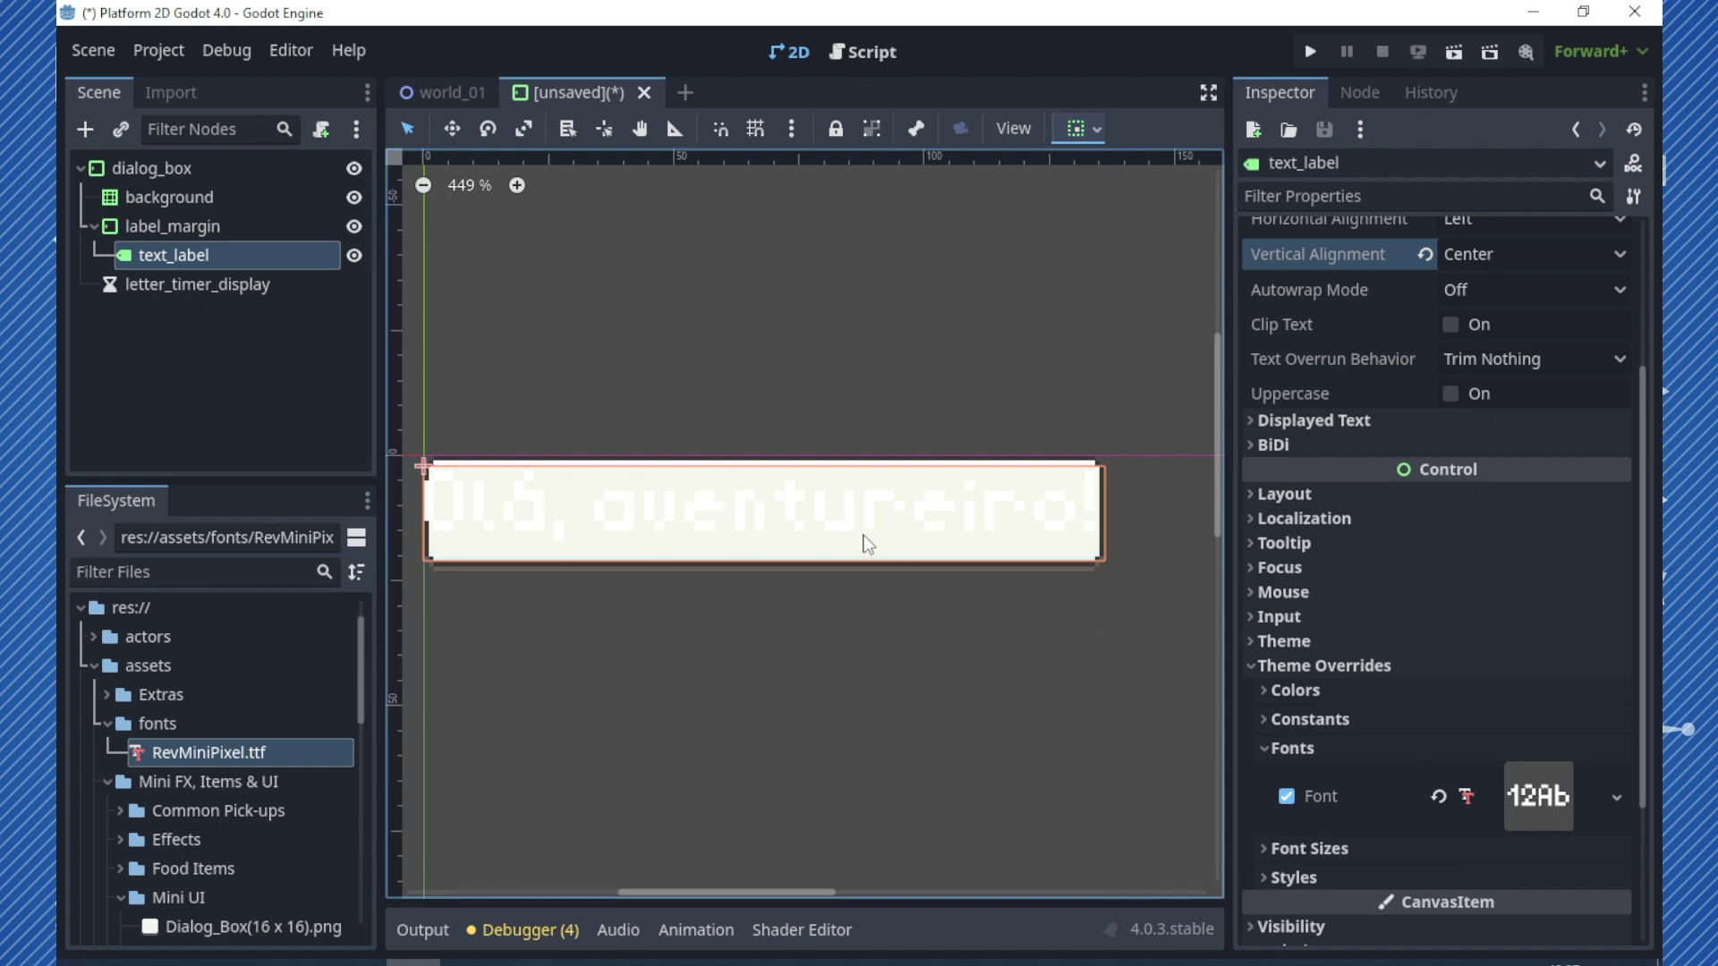
pyautogui.click(1314, 691)
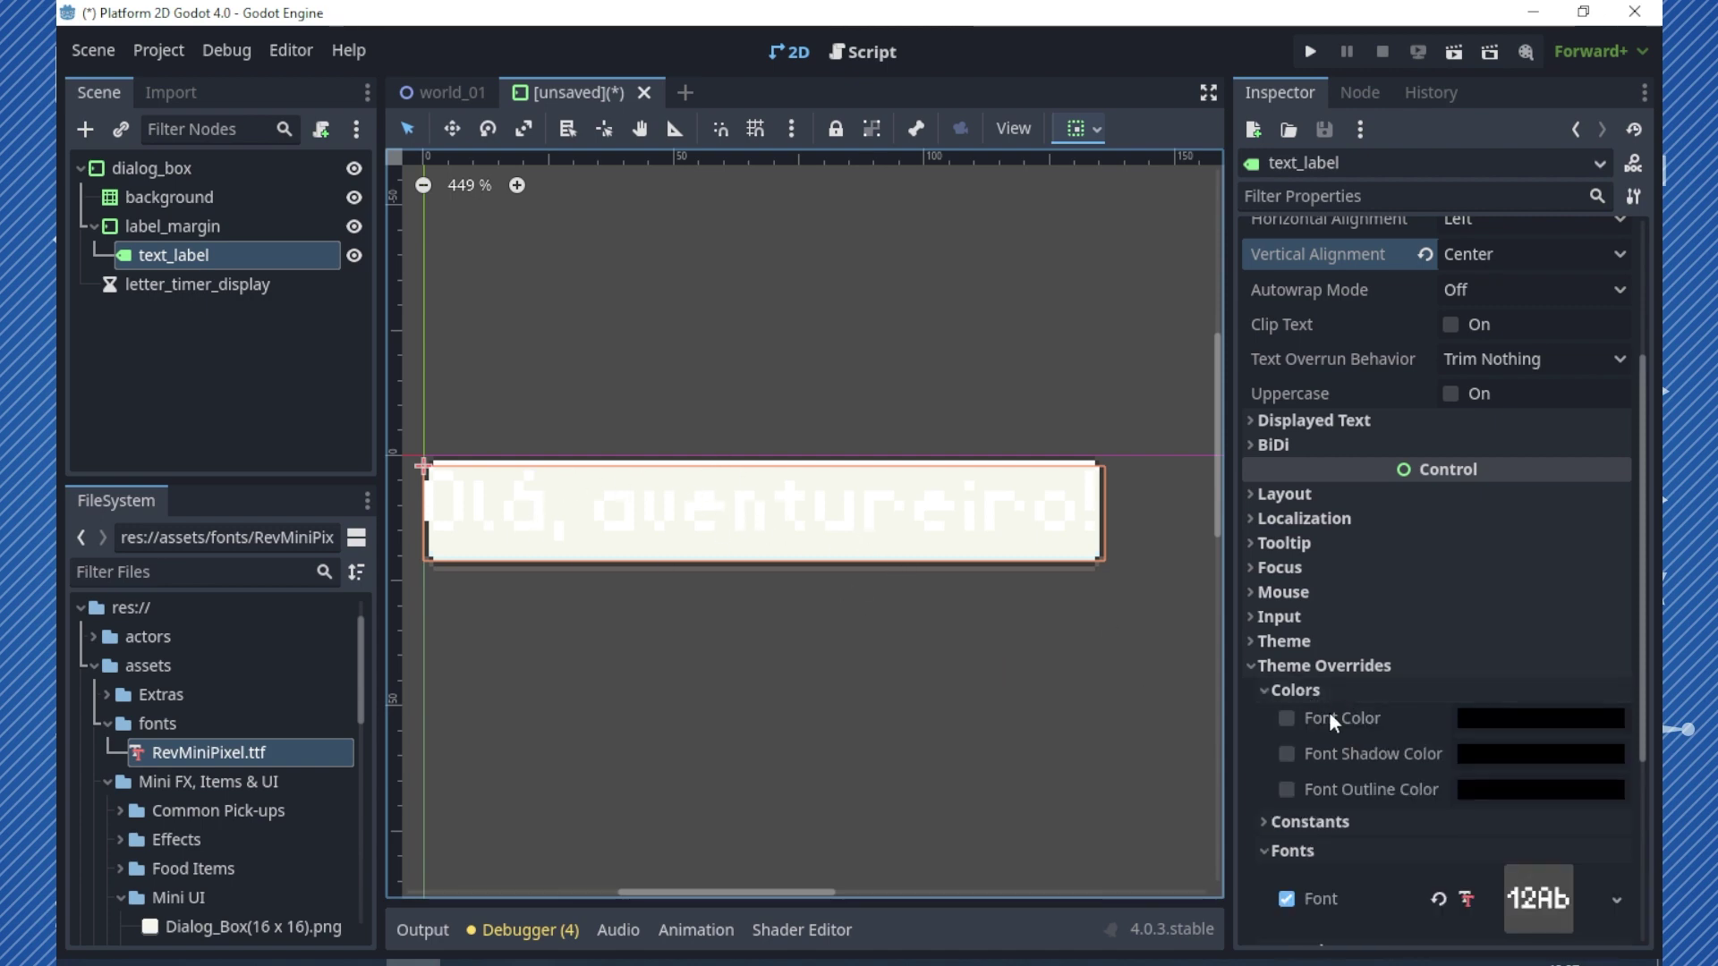
pyautogui.click(1288, 716)
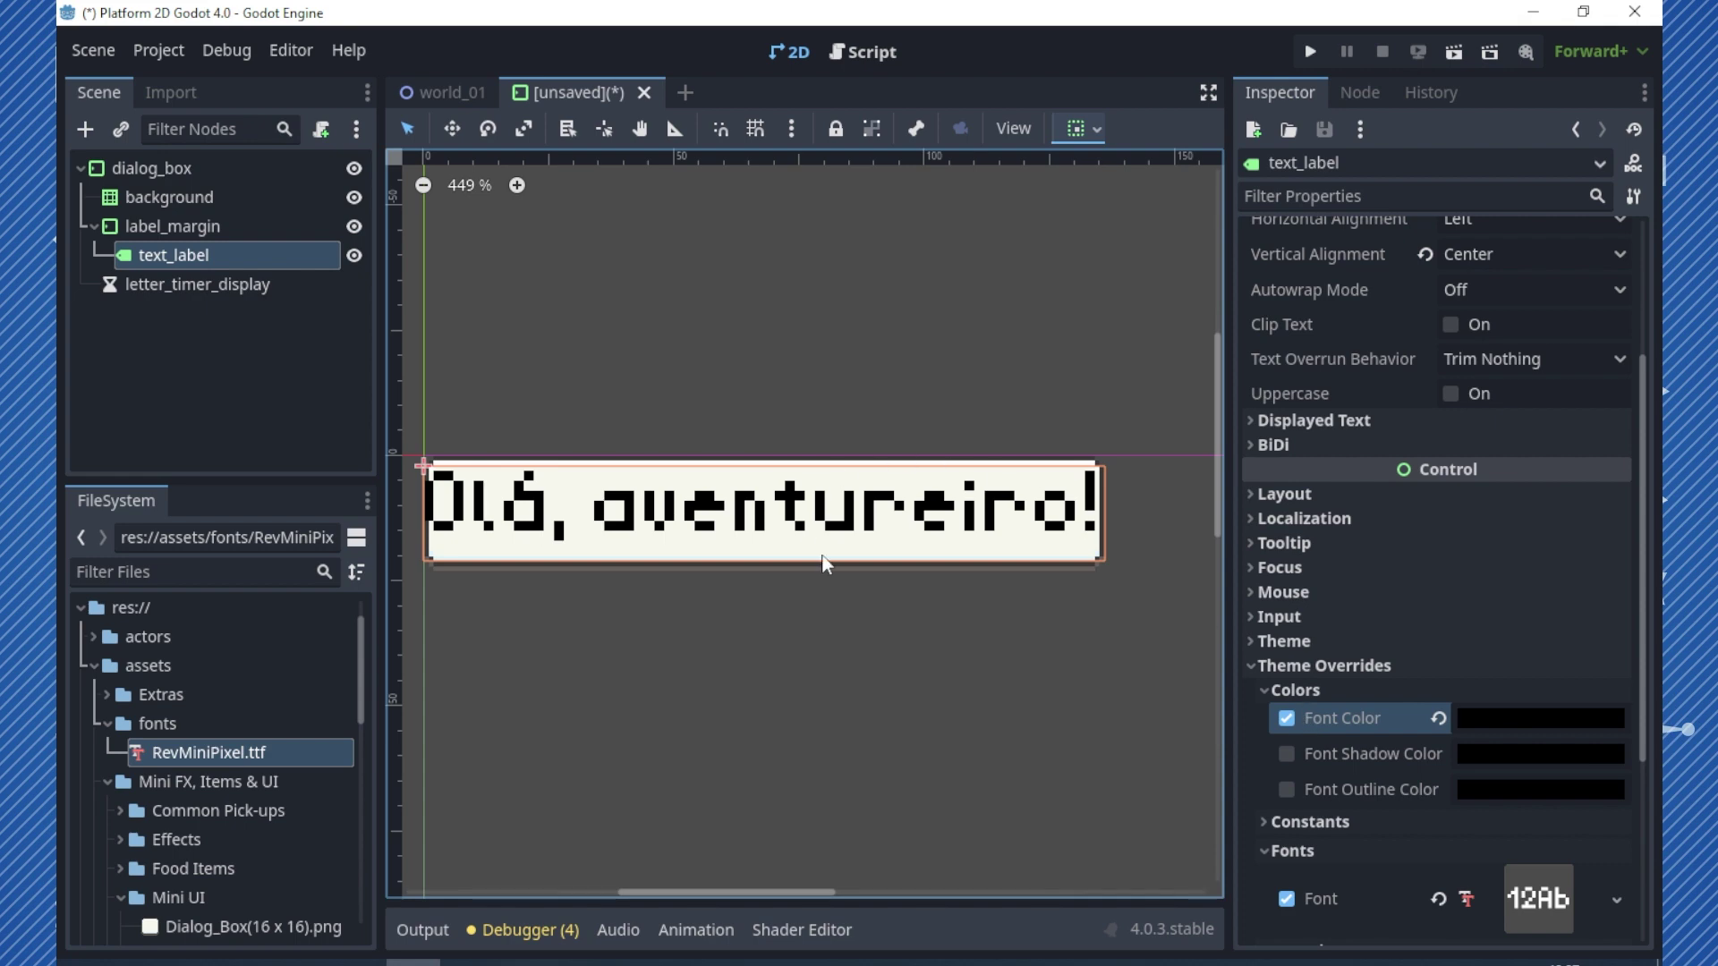
# - Enable the font size override and try sizes 7, 10, 8 and 16 px
pyautogui.scroll(-3, 1373, 741)
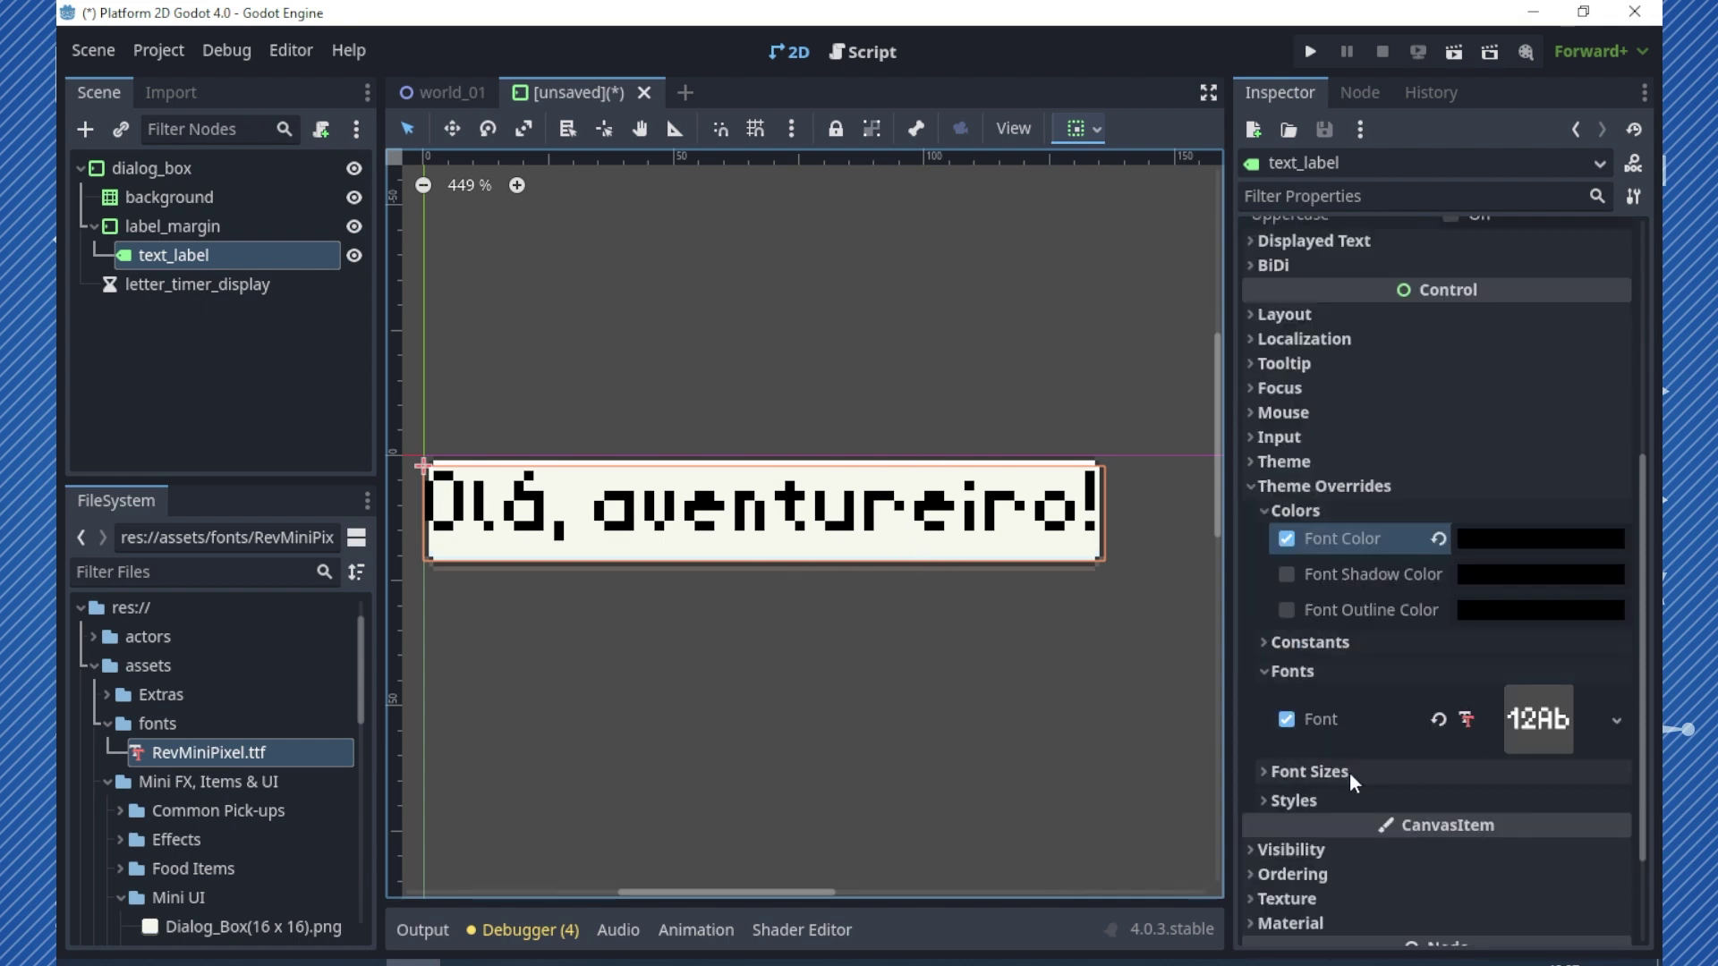
pyautogui.click(1305, 769)
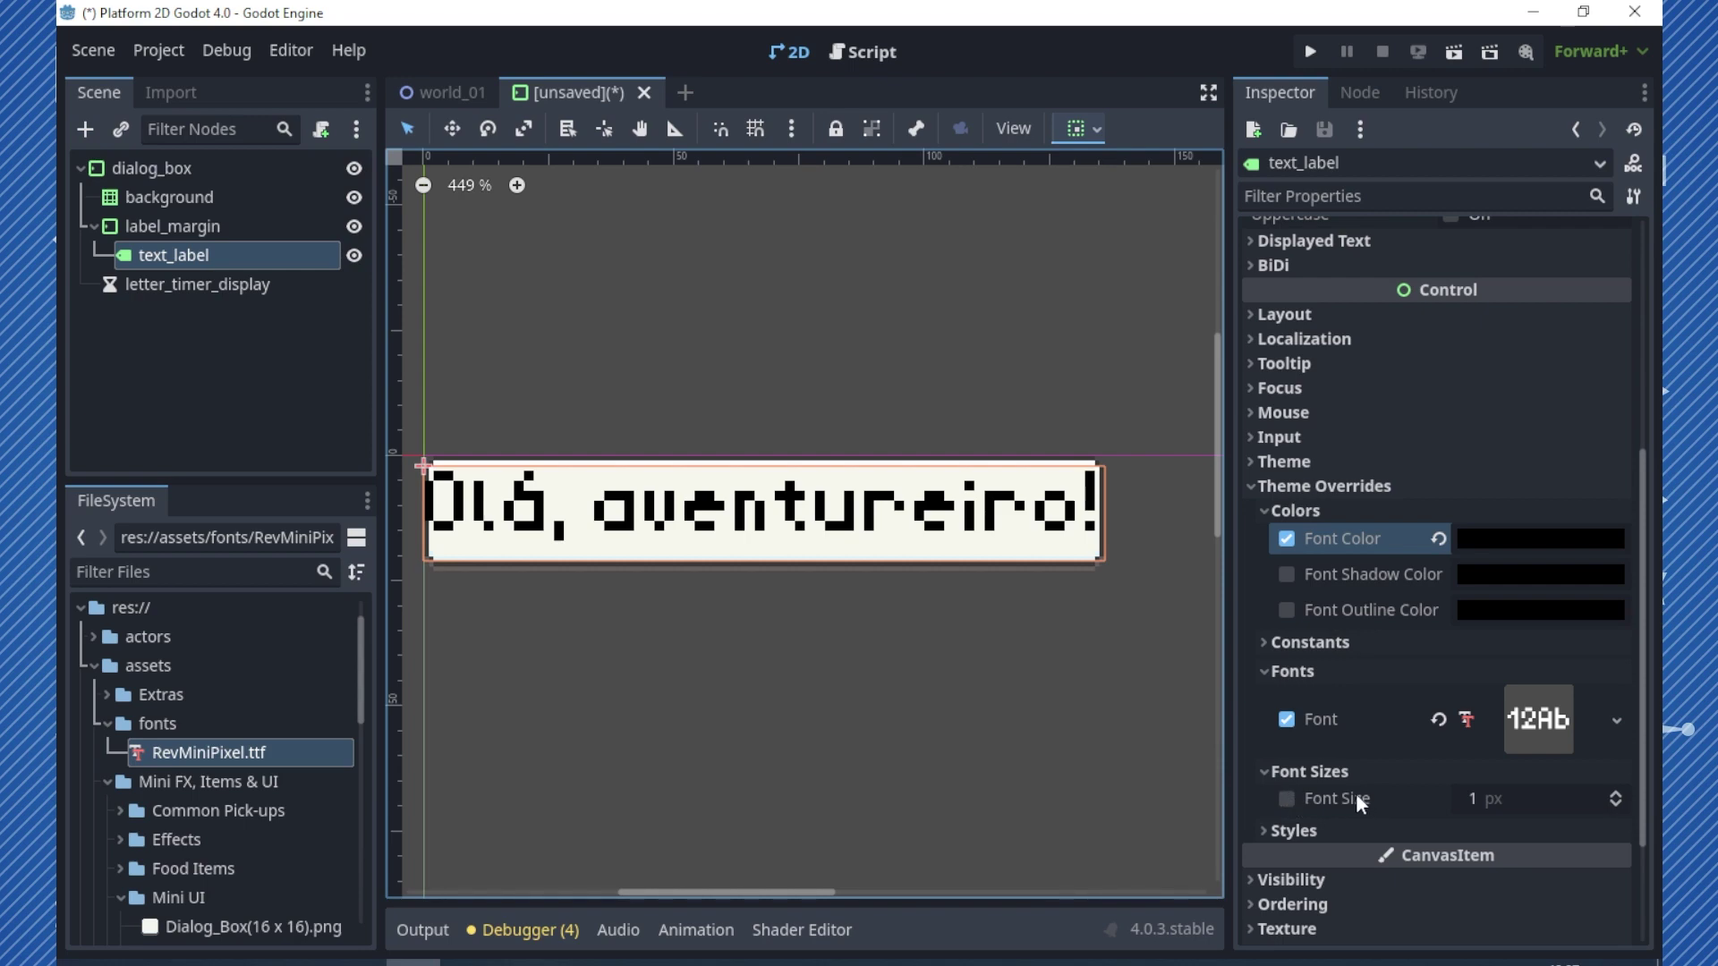
pyautogui.click(1292, 798)
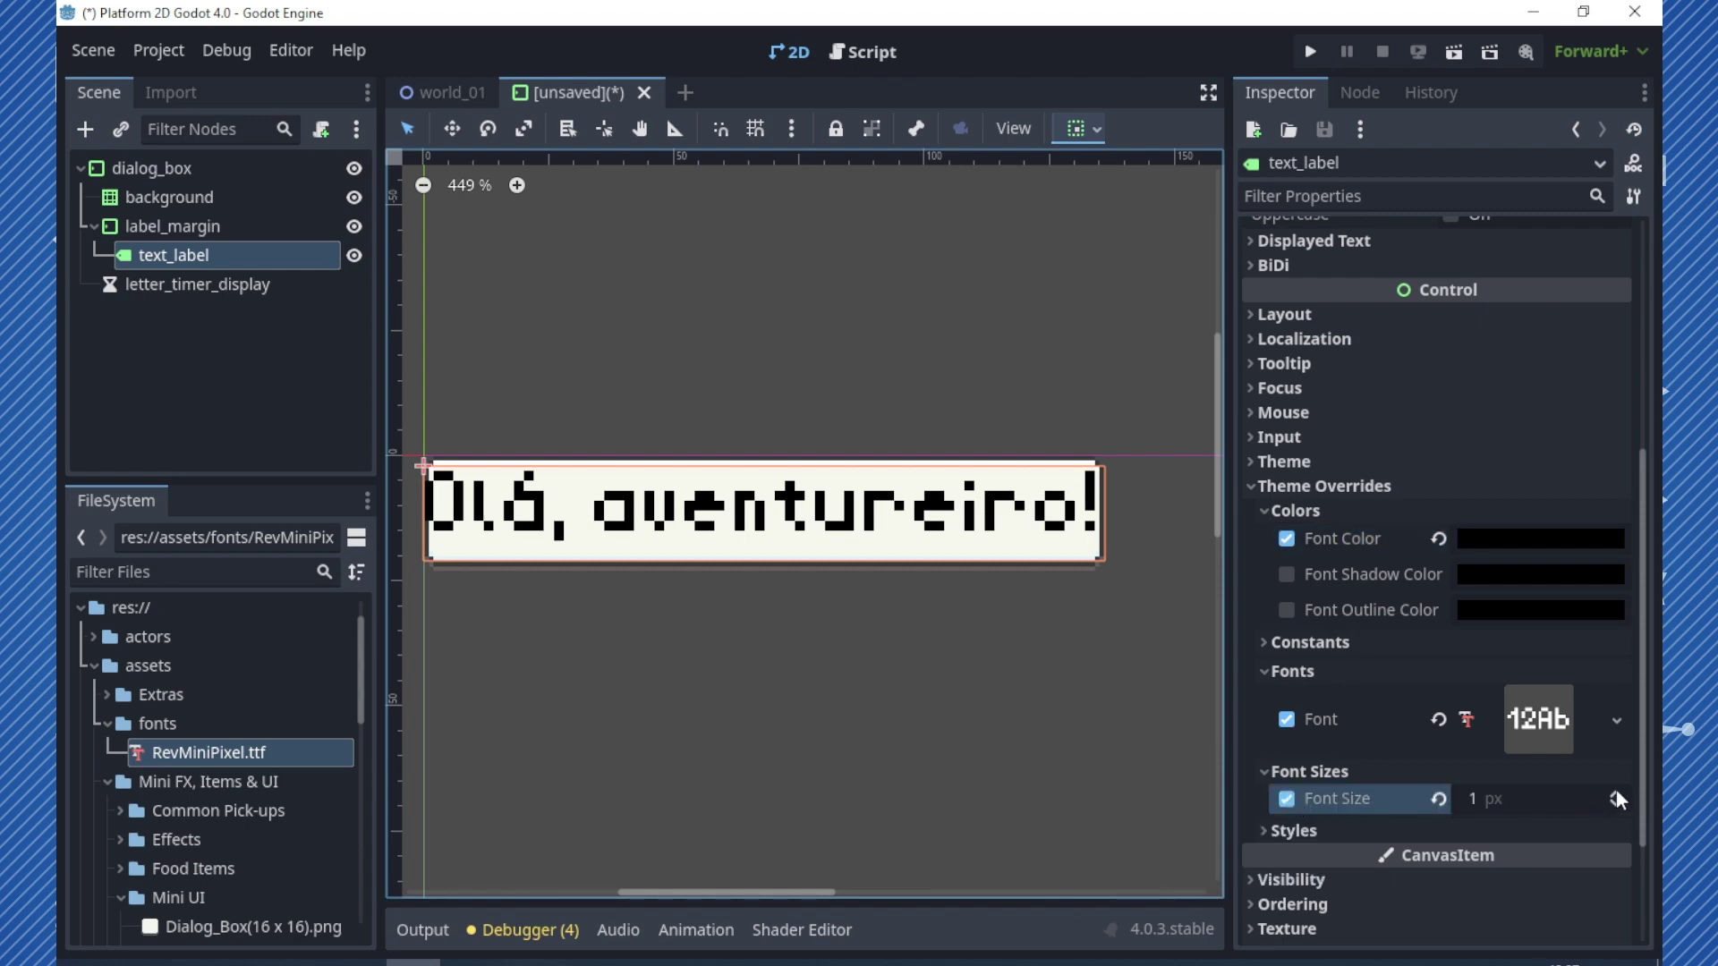
pyautogui.moveTo(1618, 798); pyautogui.dragTo(1617, 761)
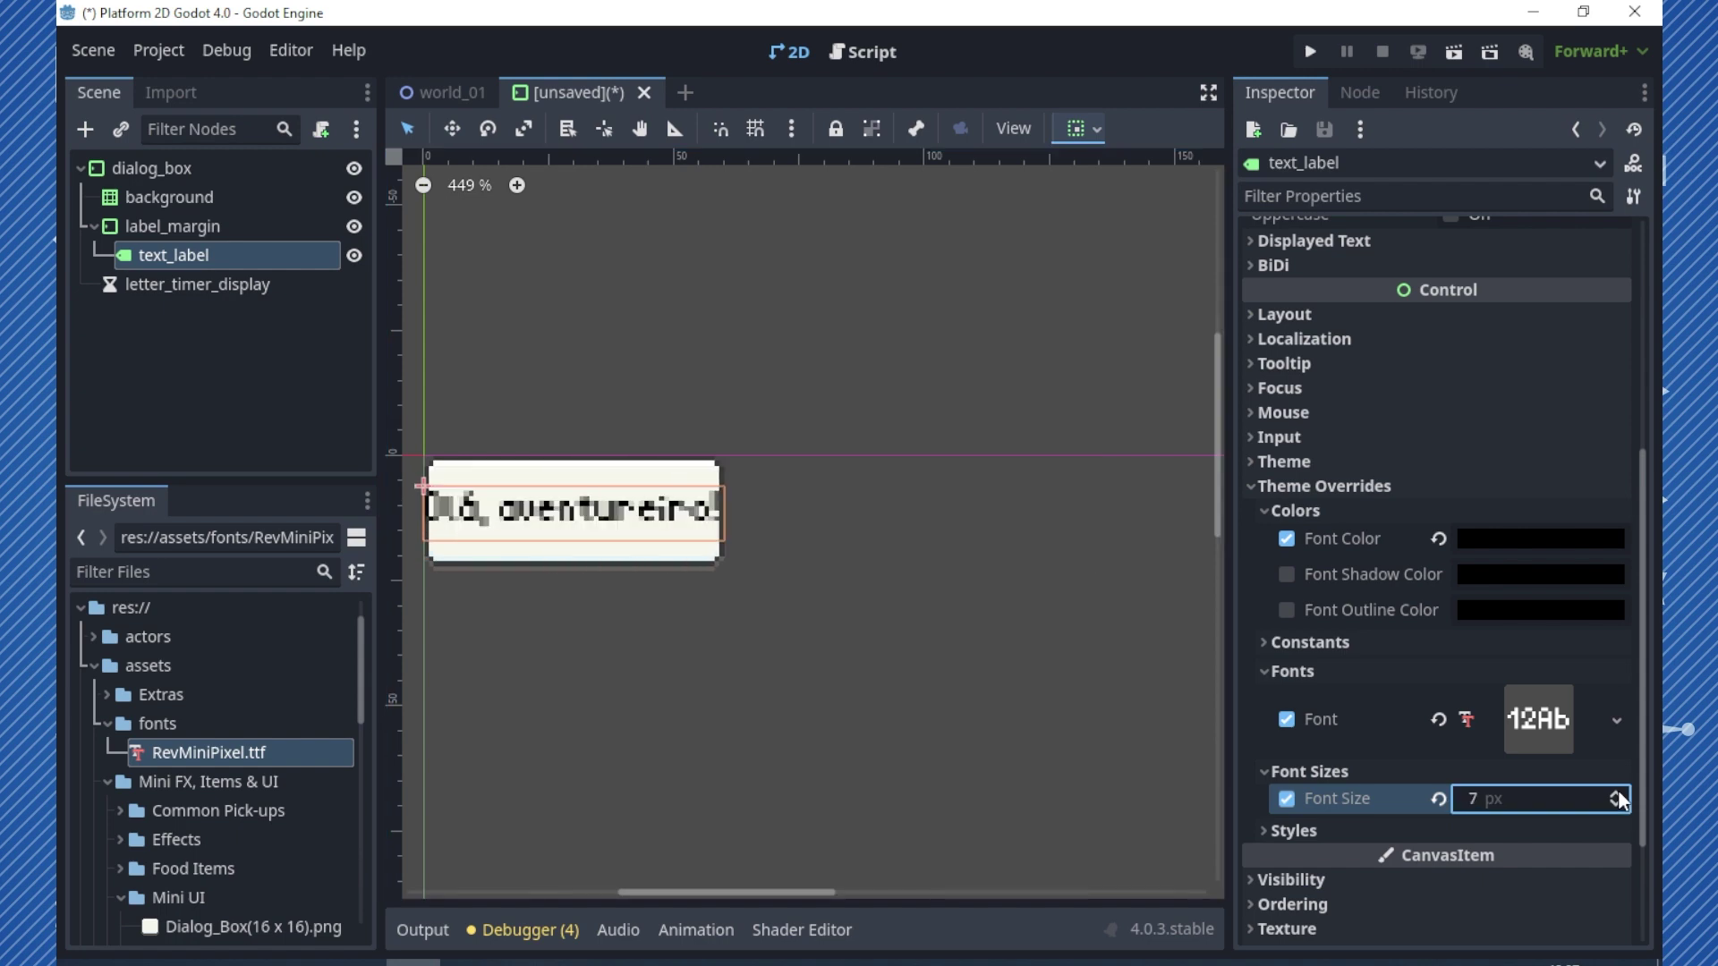
pyautogui.click(1618, 793)
pyautogui.click(1617, 793)
pyautogui.click(1617, 793)
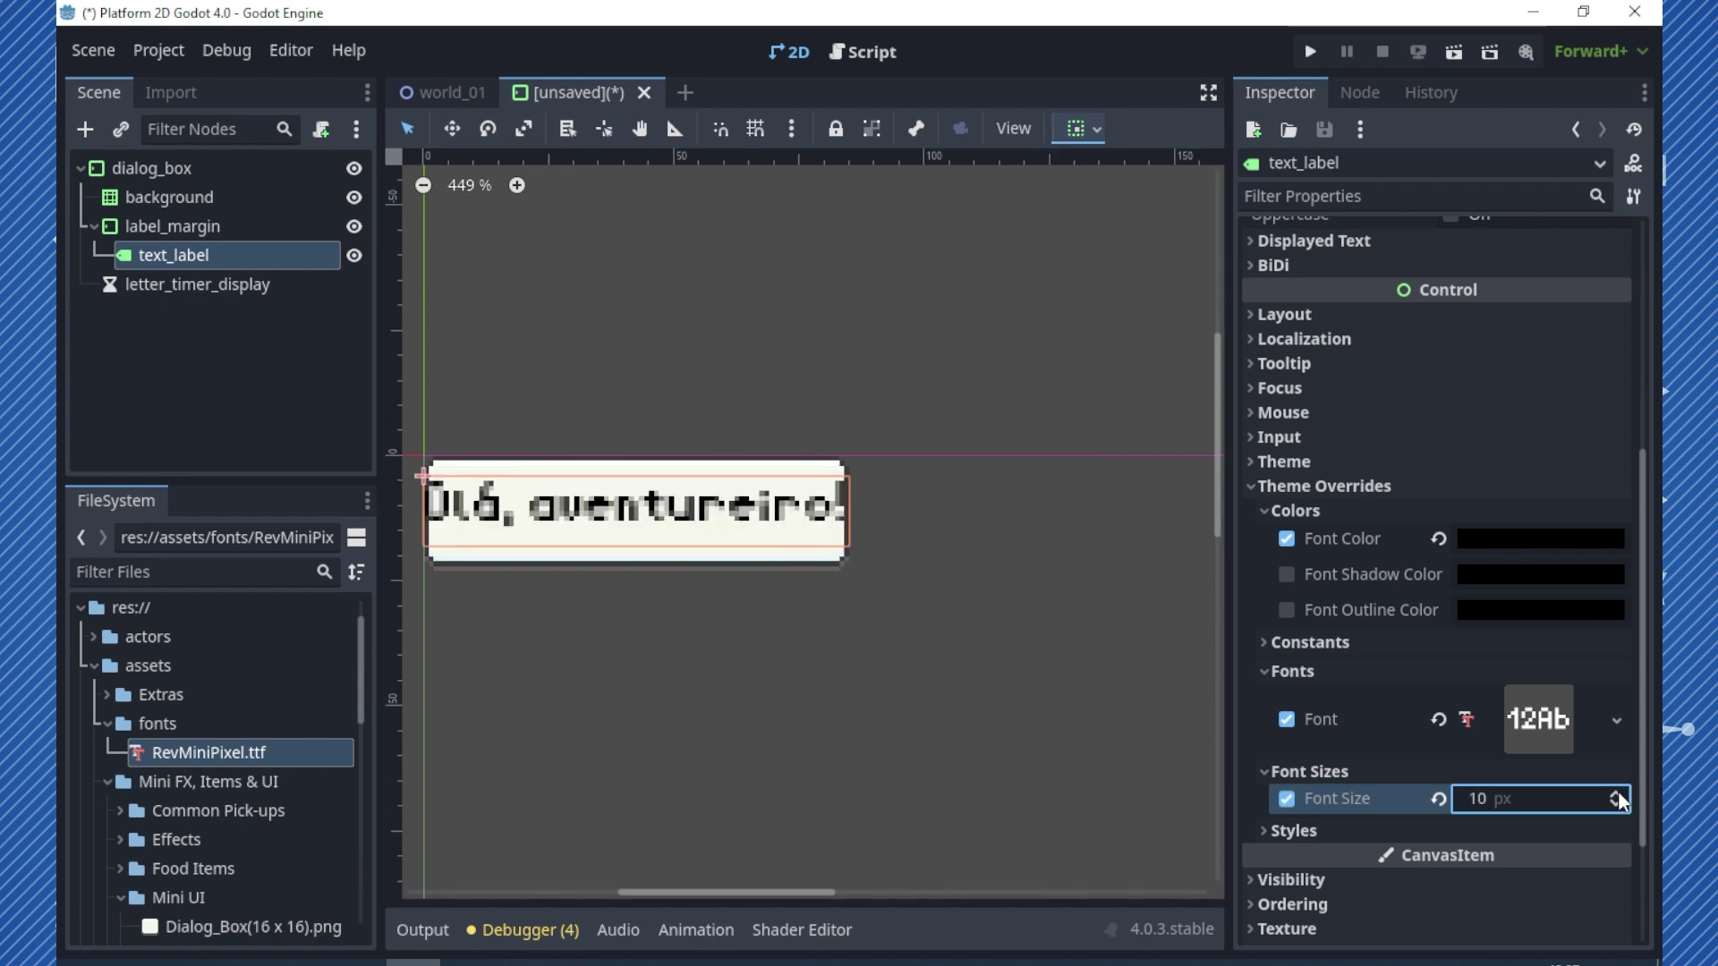
pyautogui.press('Return')
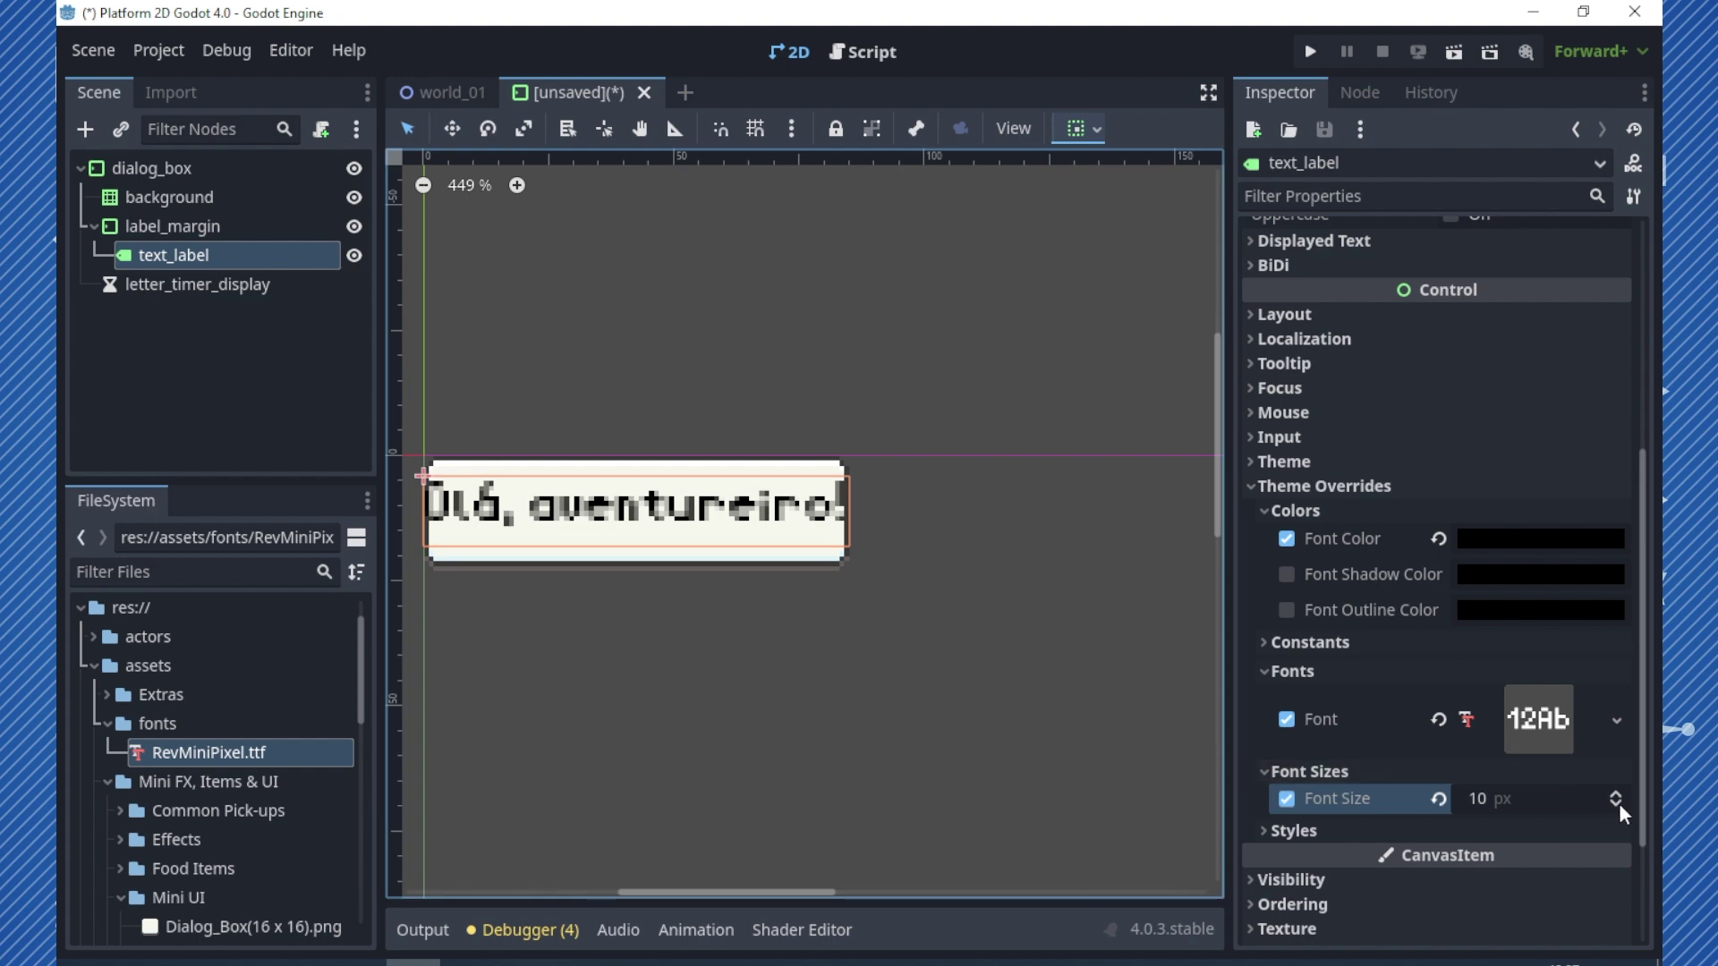
pyautogui.click(1619, 803)
pyautogui.click(1619, 803)
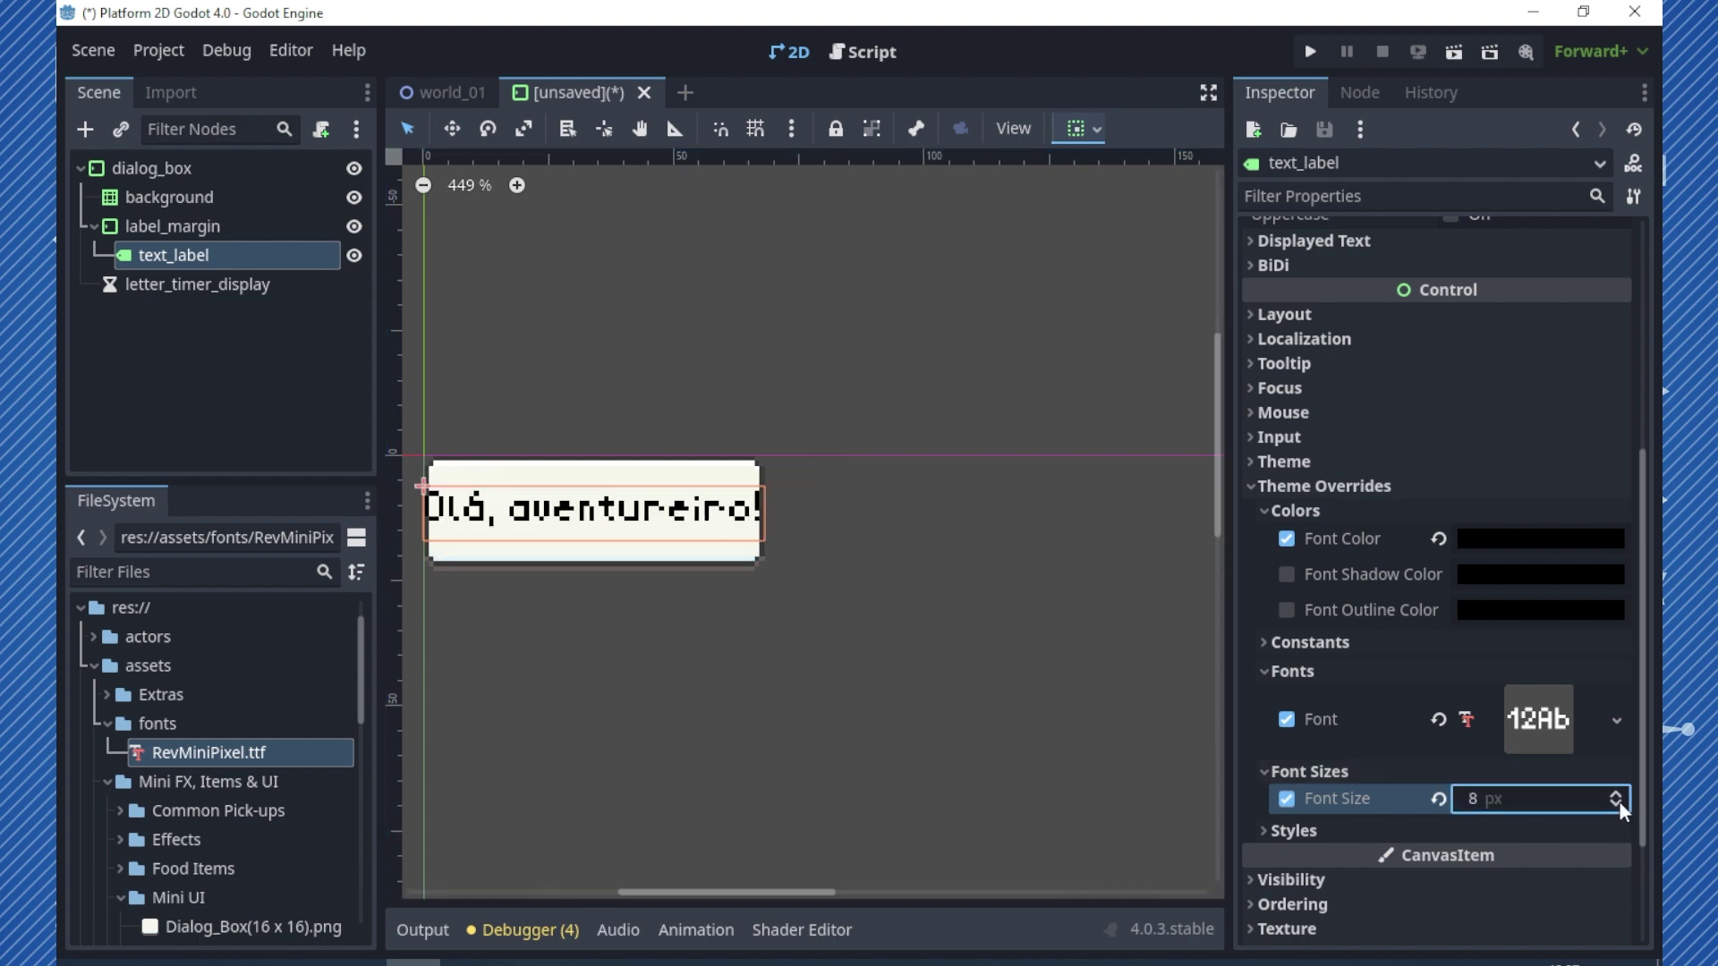
pyautogui.doubleClick(1485, 799)
pyautogui.write('16')
pyautogui.press('Return')
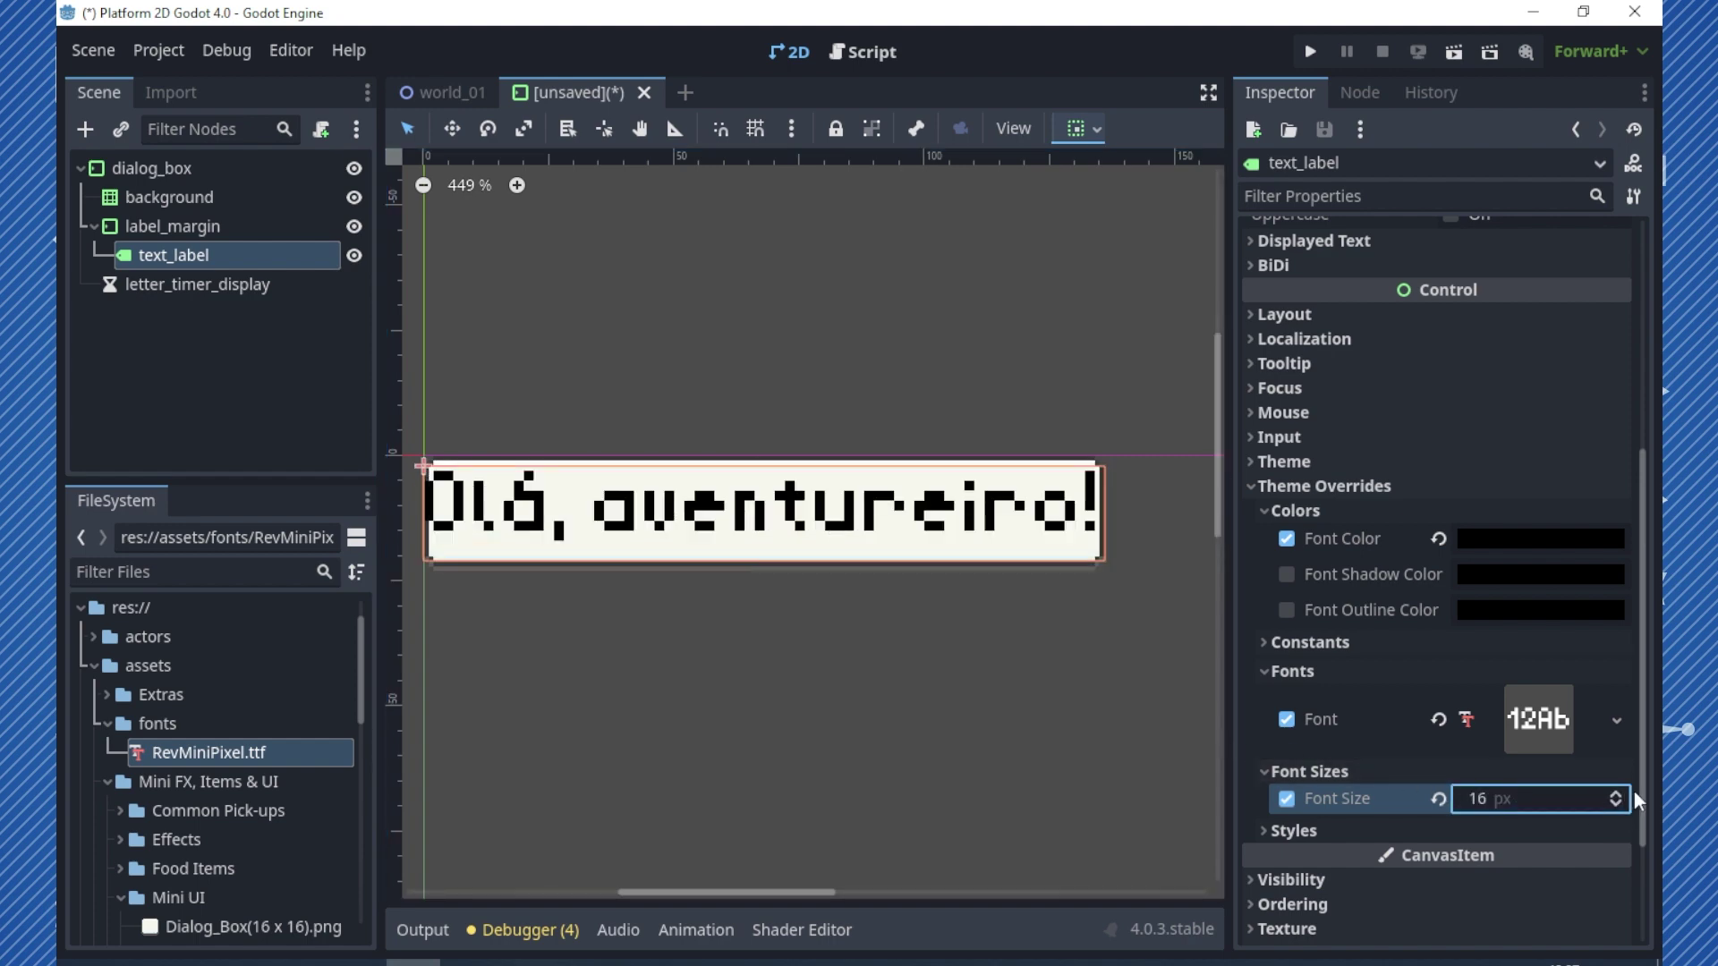
# - Try font sizes 15, 17 and 24 px, then settle on 8 px
pyautogui.click(1619, 804)
pyautogui.click(1616, 791)
pyautogui.click(1616, 791)
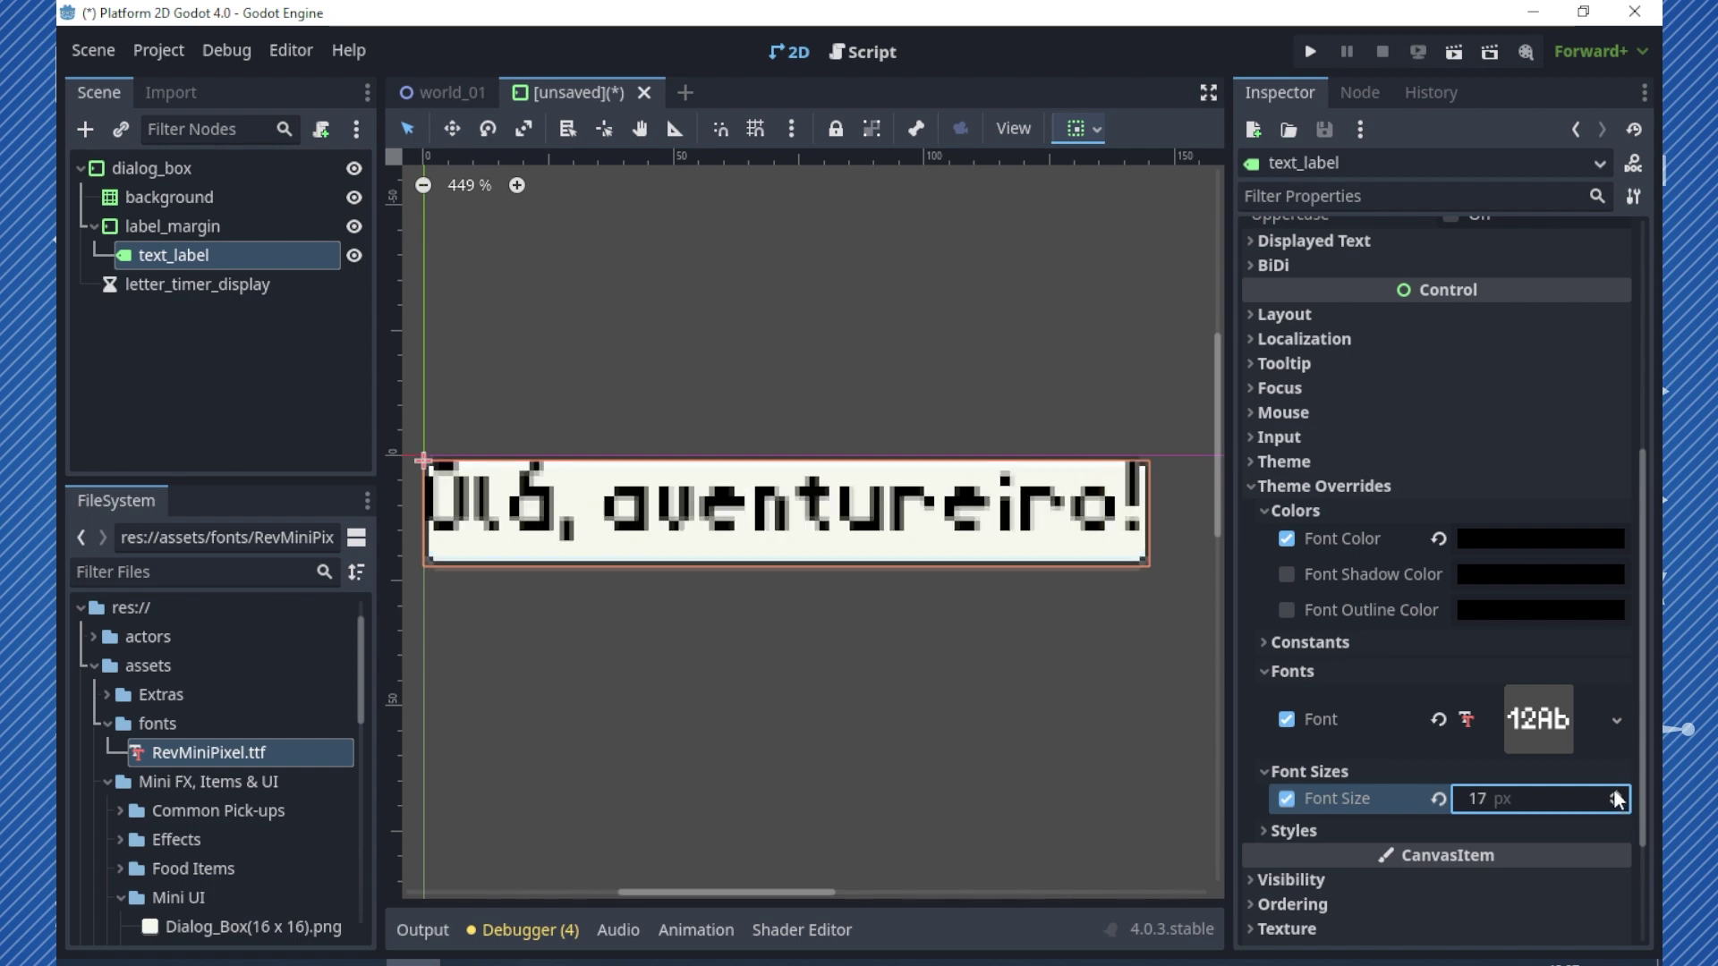
pyautogui.click(1536, 794)
pyautogui.write('24')
pyautogui.press('Return')
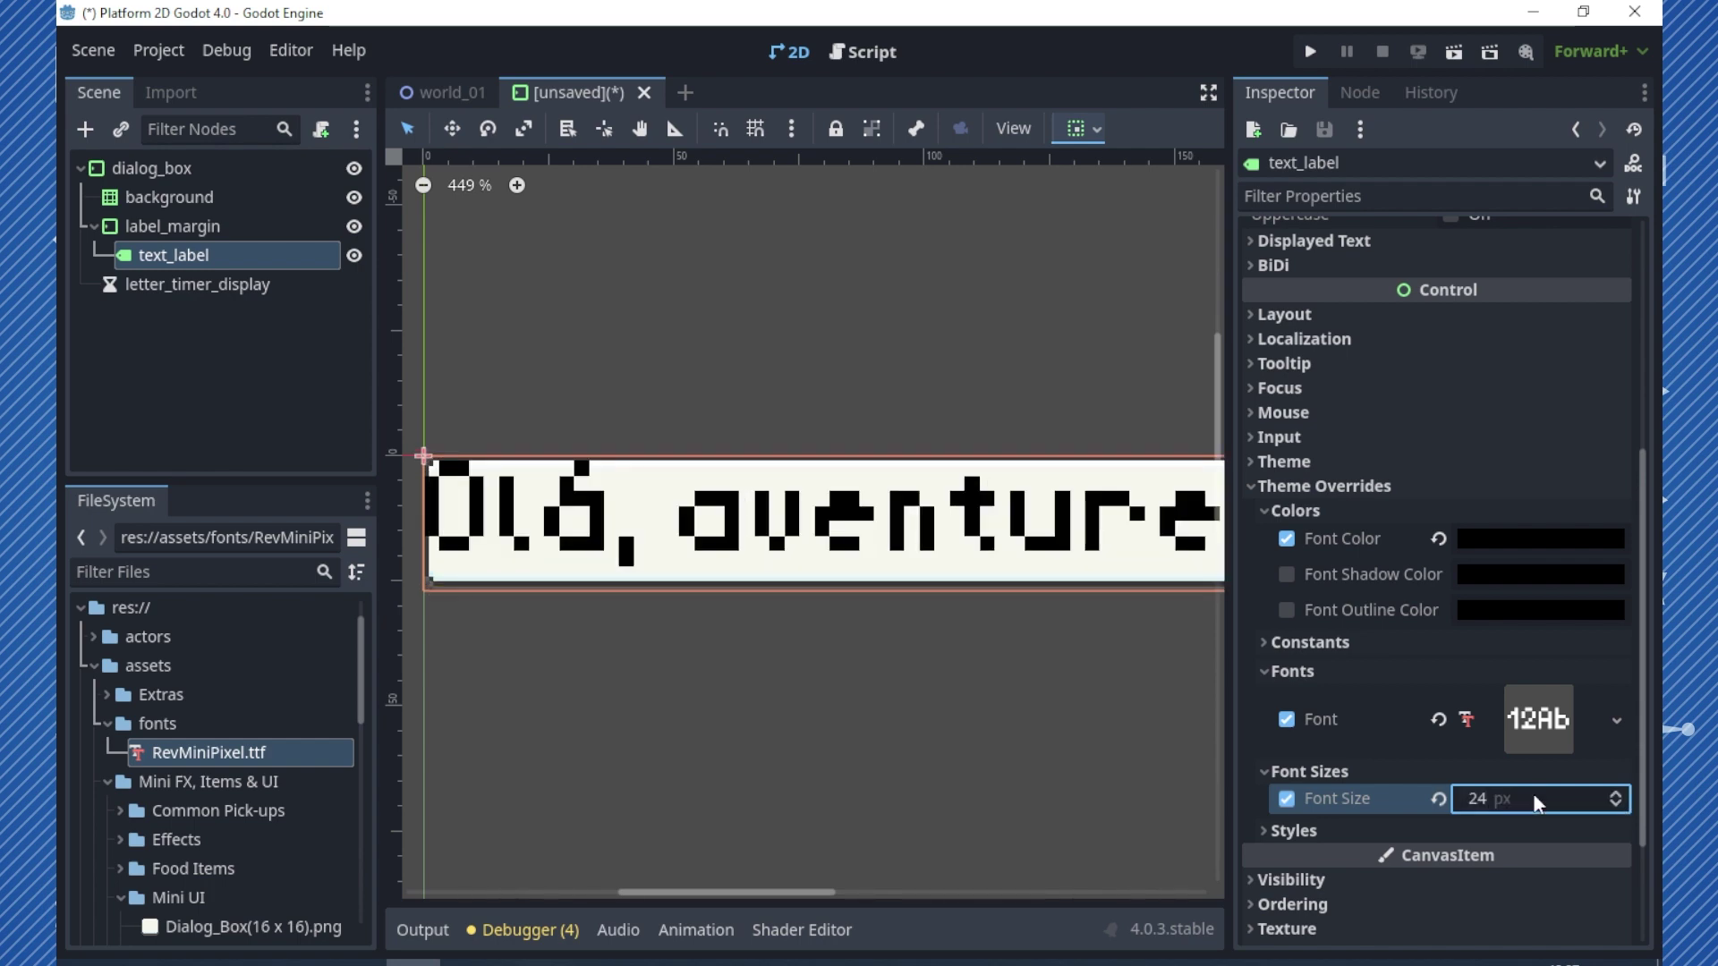
pyautogui.click(1524, 800)
pyautogui.write('8')
pyautogui.press('Return')
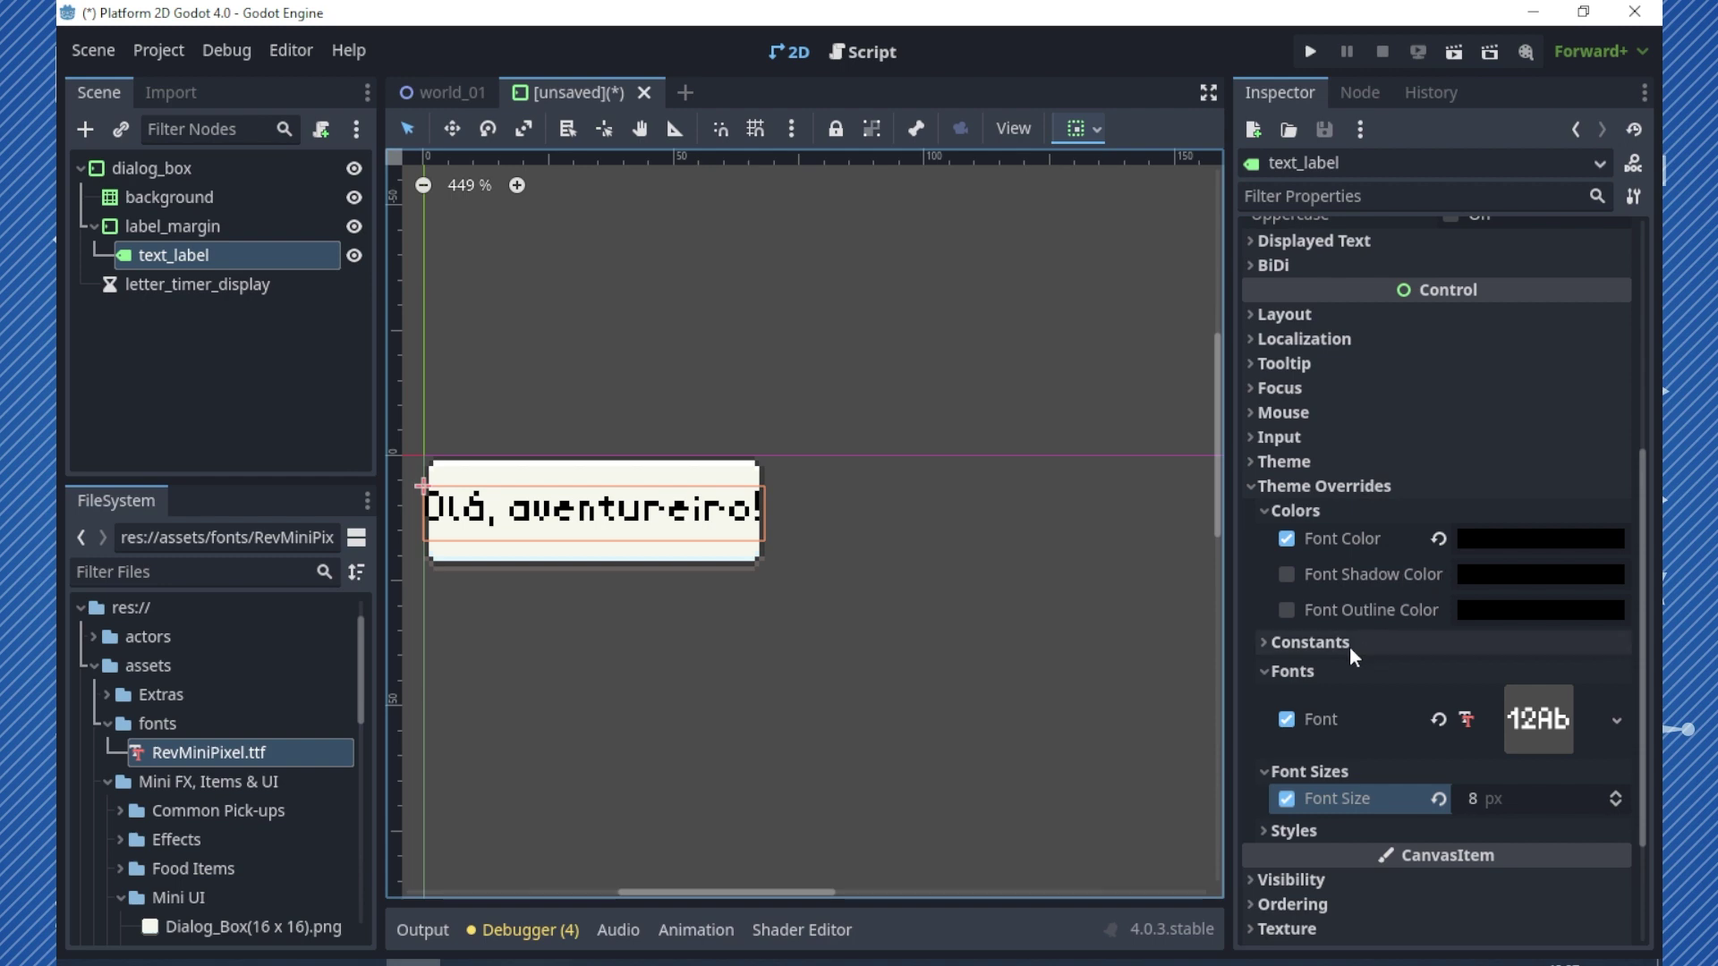
pyautogui.click(1285, 574)
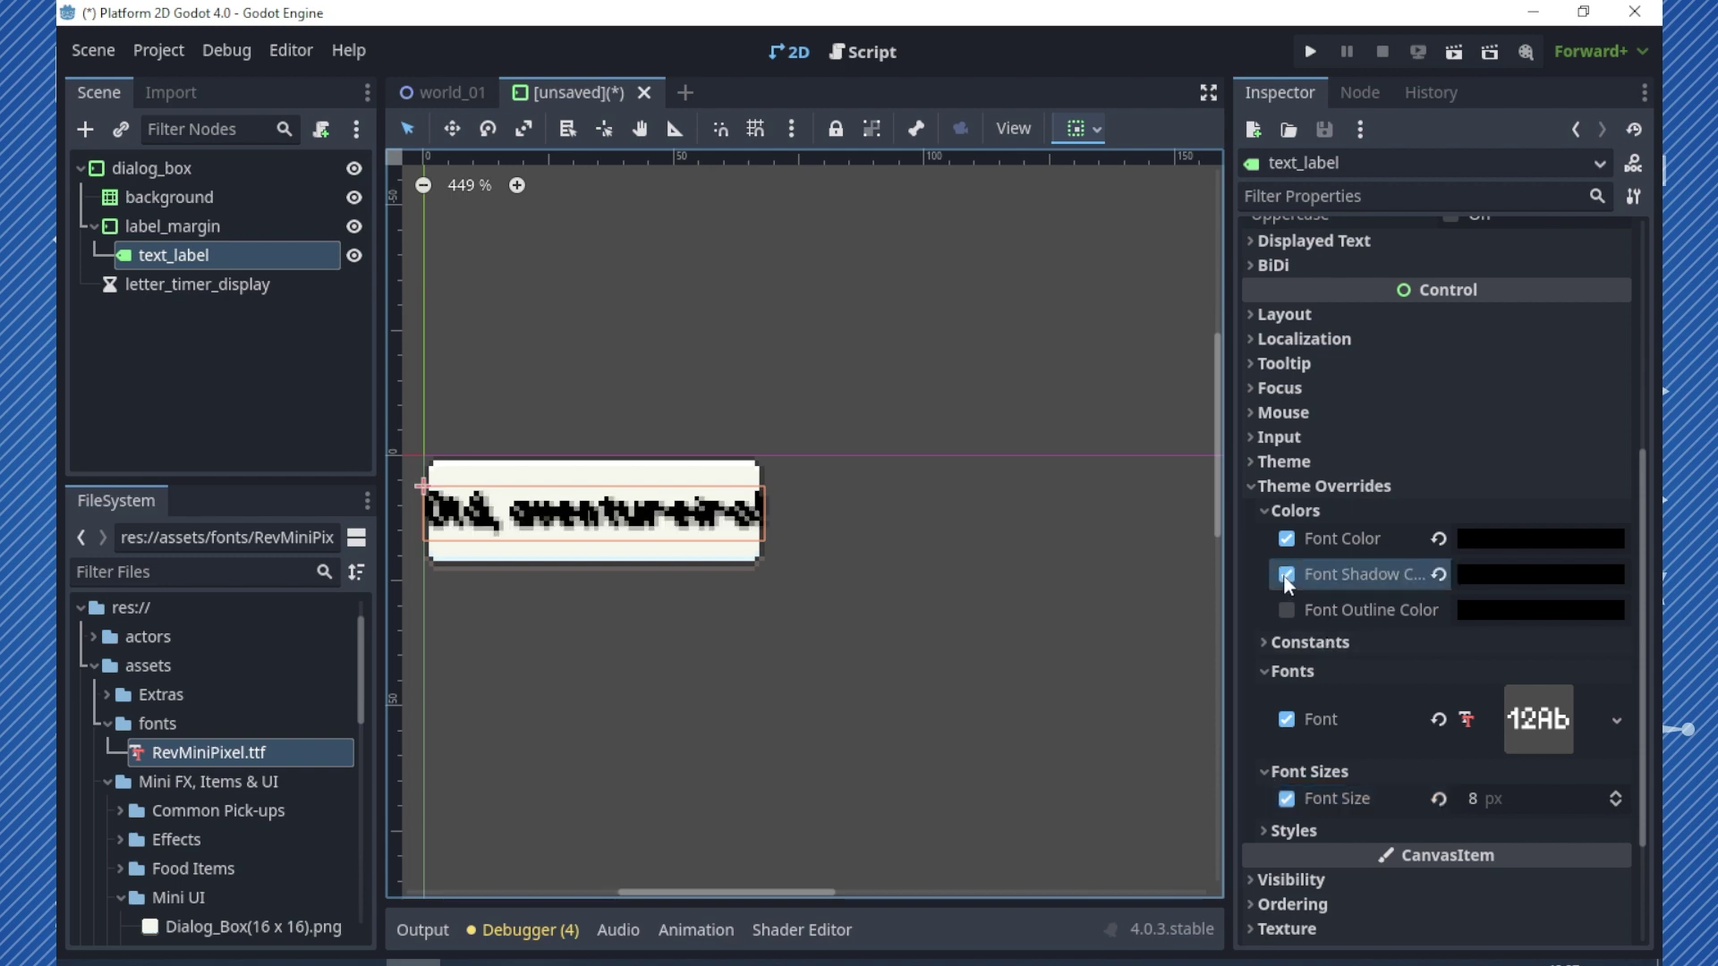
pyautogui.click(1262, 642)
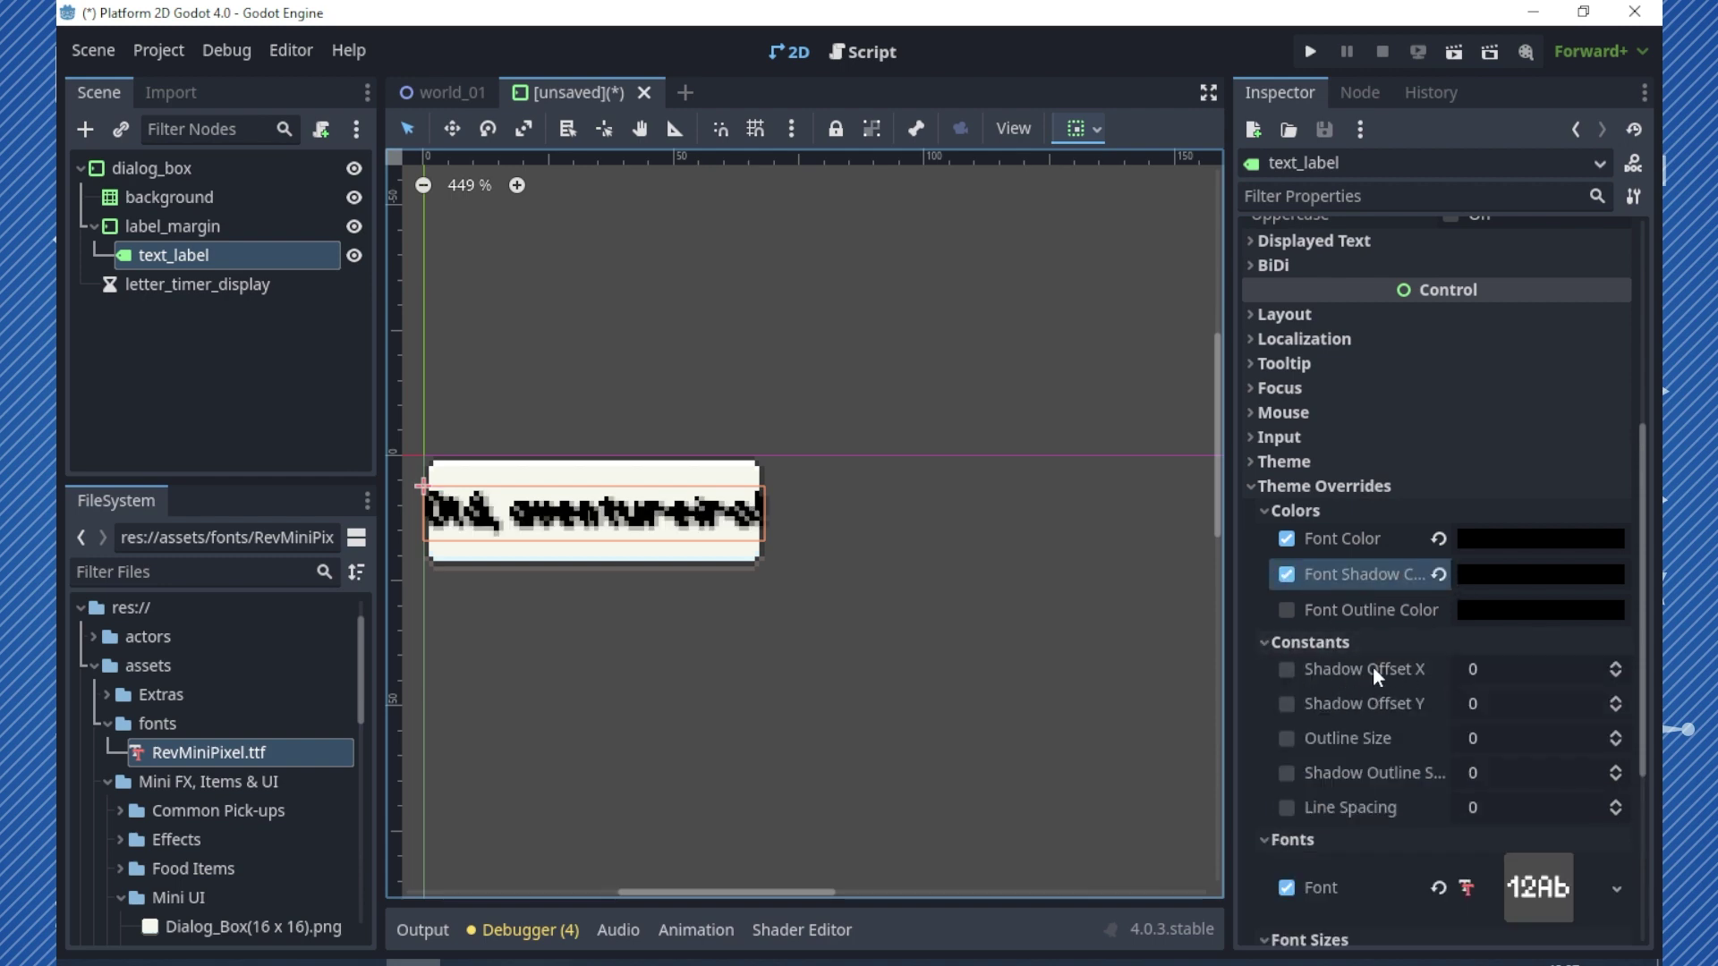
pyautogui.click(1287, 577)
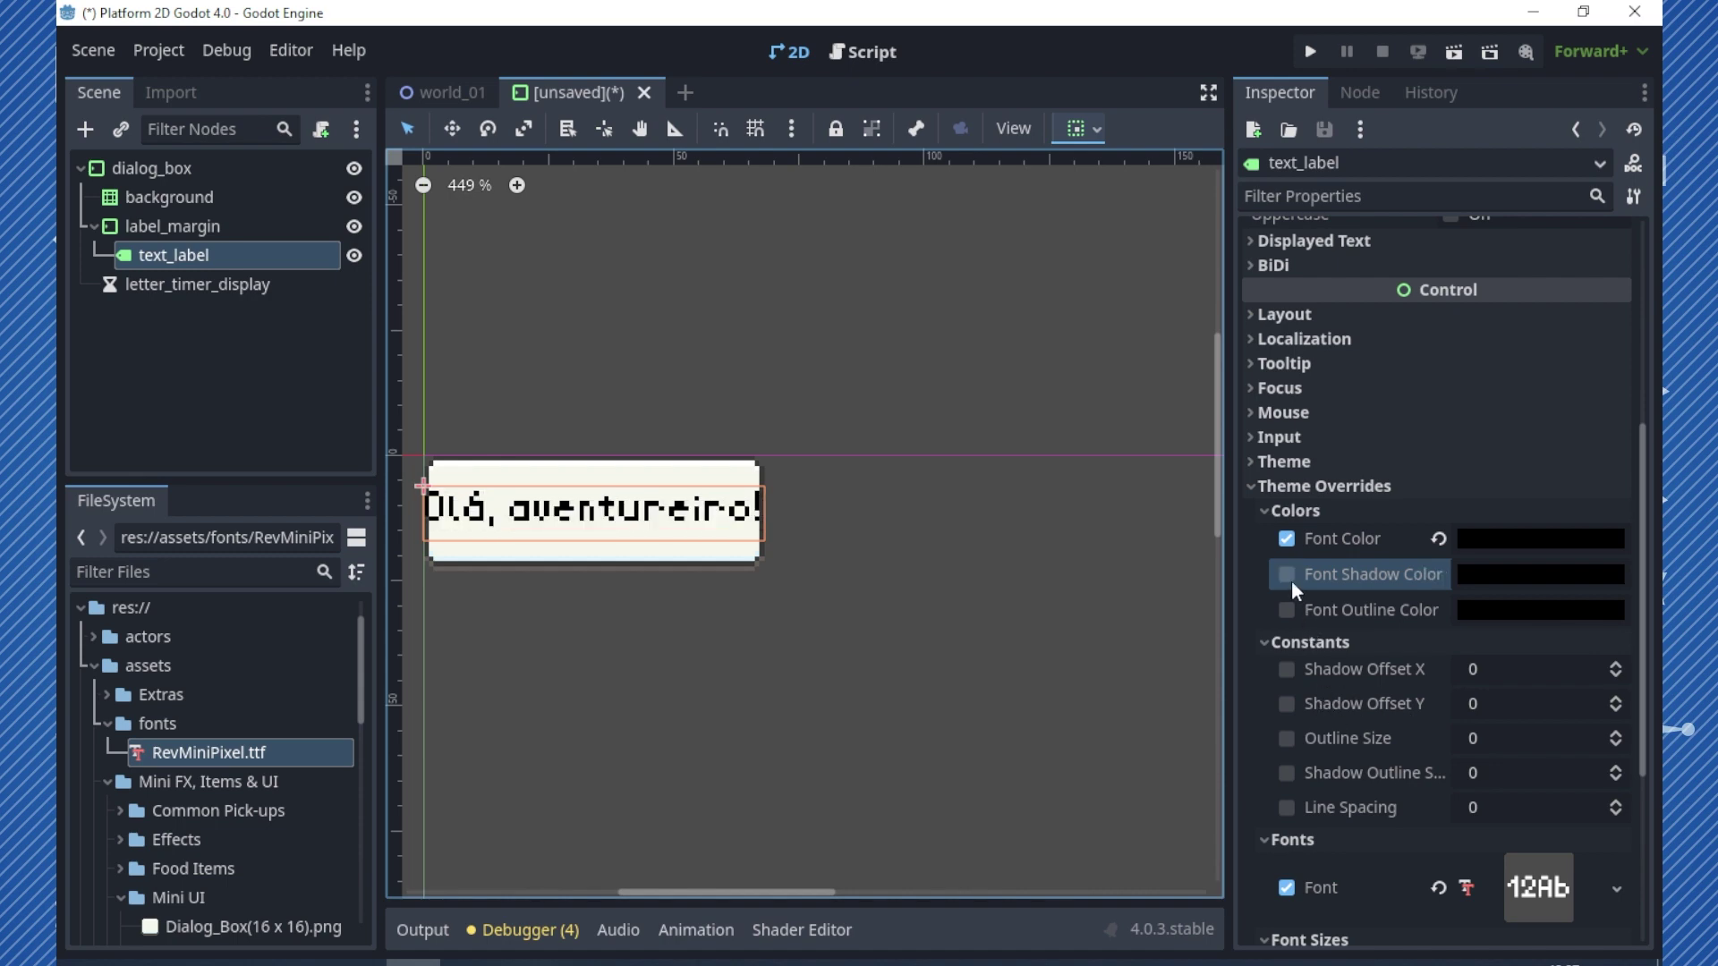
pyautogui.click(1286, 609)
pyautogui.click(1500, 610)
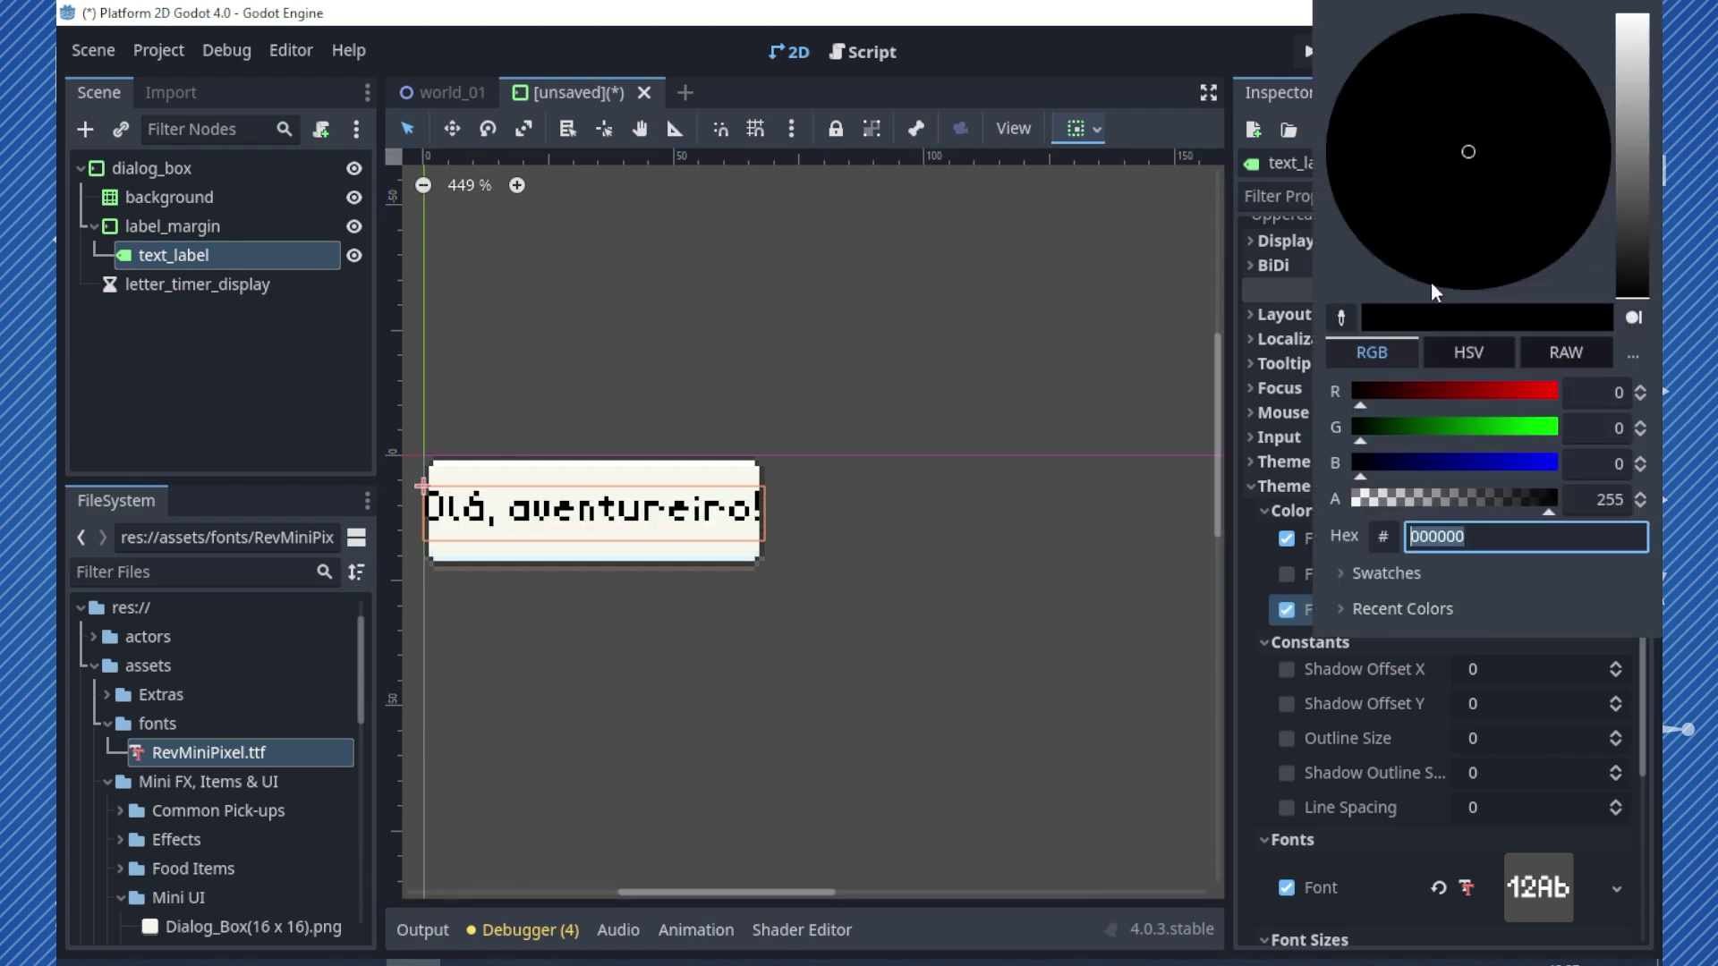
pyautogui.click(1532, 391)
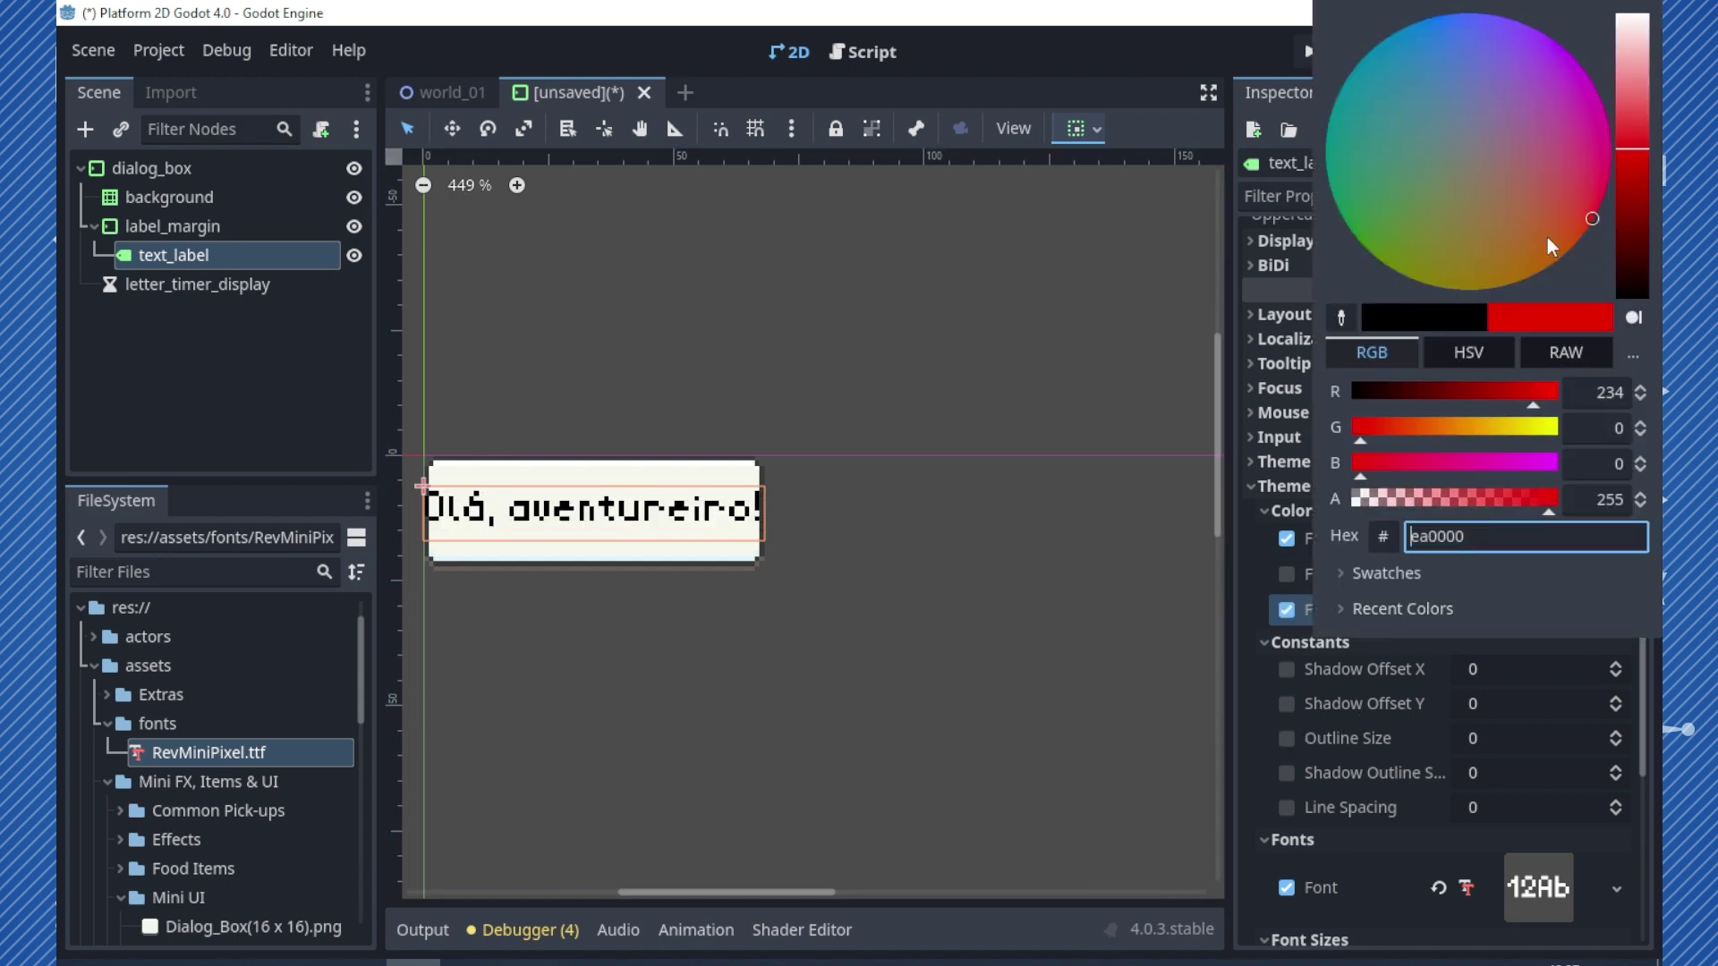
pyautogui.click(1585, 176)
pyautogui.click(1289, 739)
pyautogui.click(1288, 739)
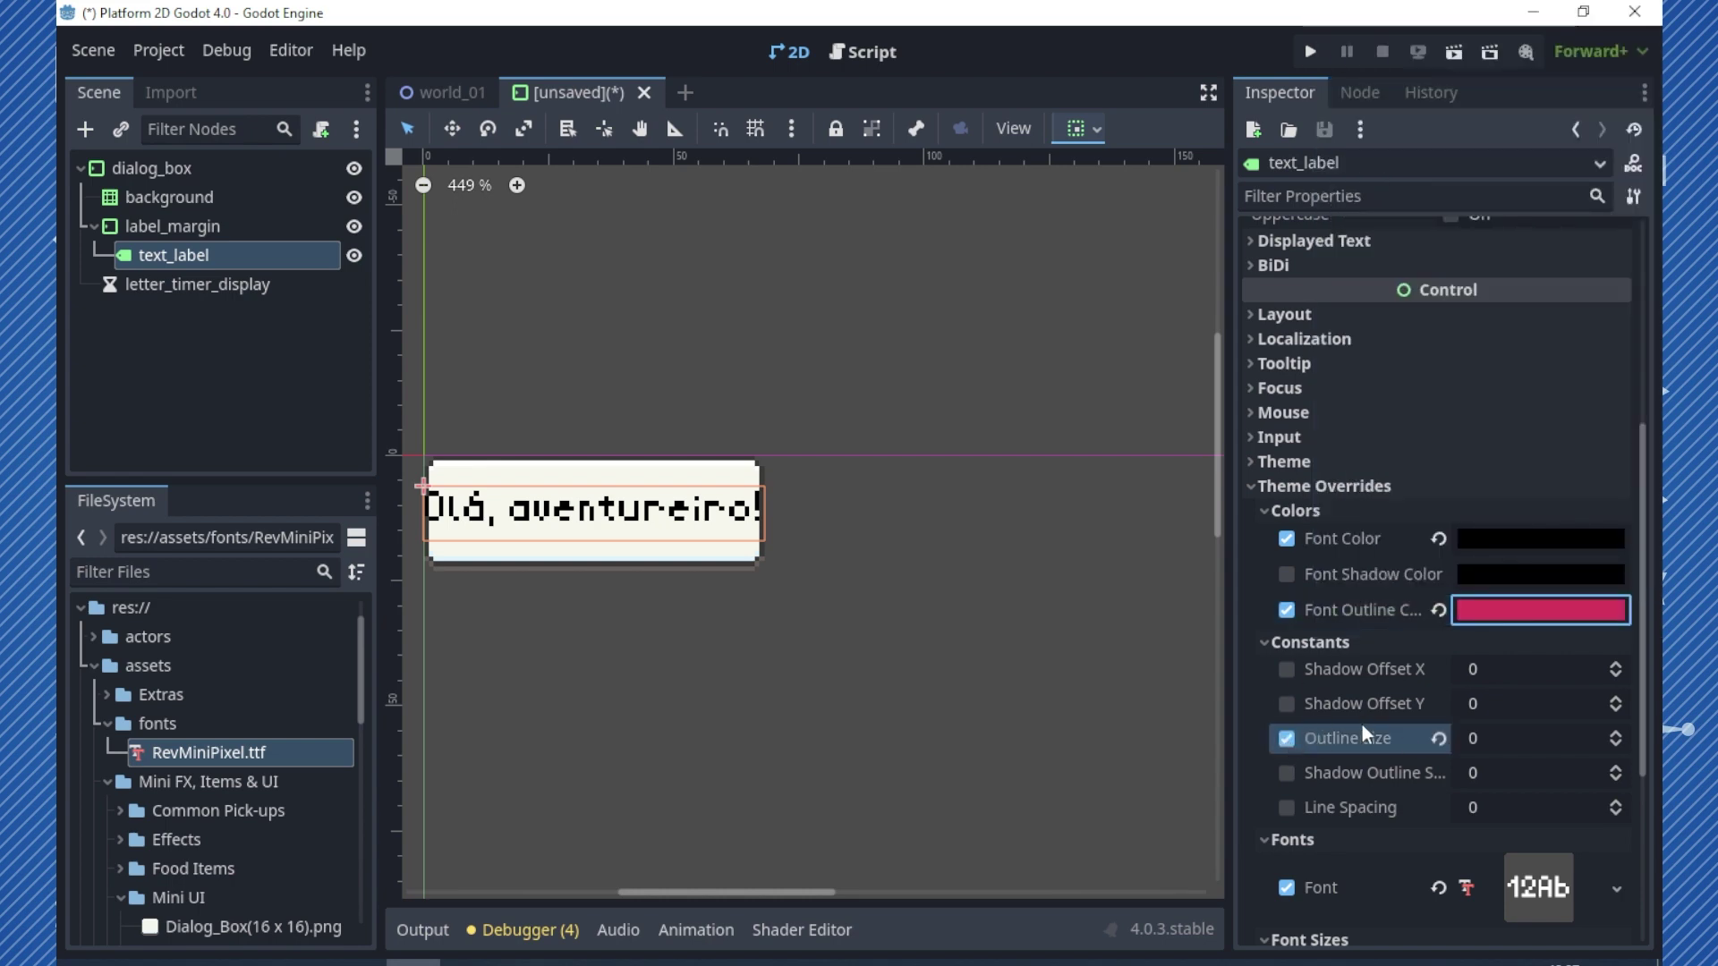
pyautogui.click(1608, 735)
pyautogui.click(1608, 736)
pyautogui.click(1608, 736)
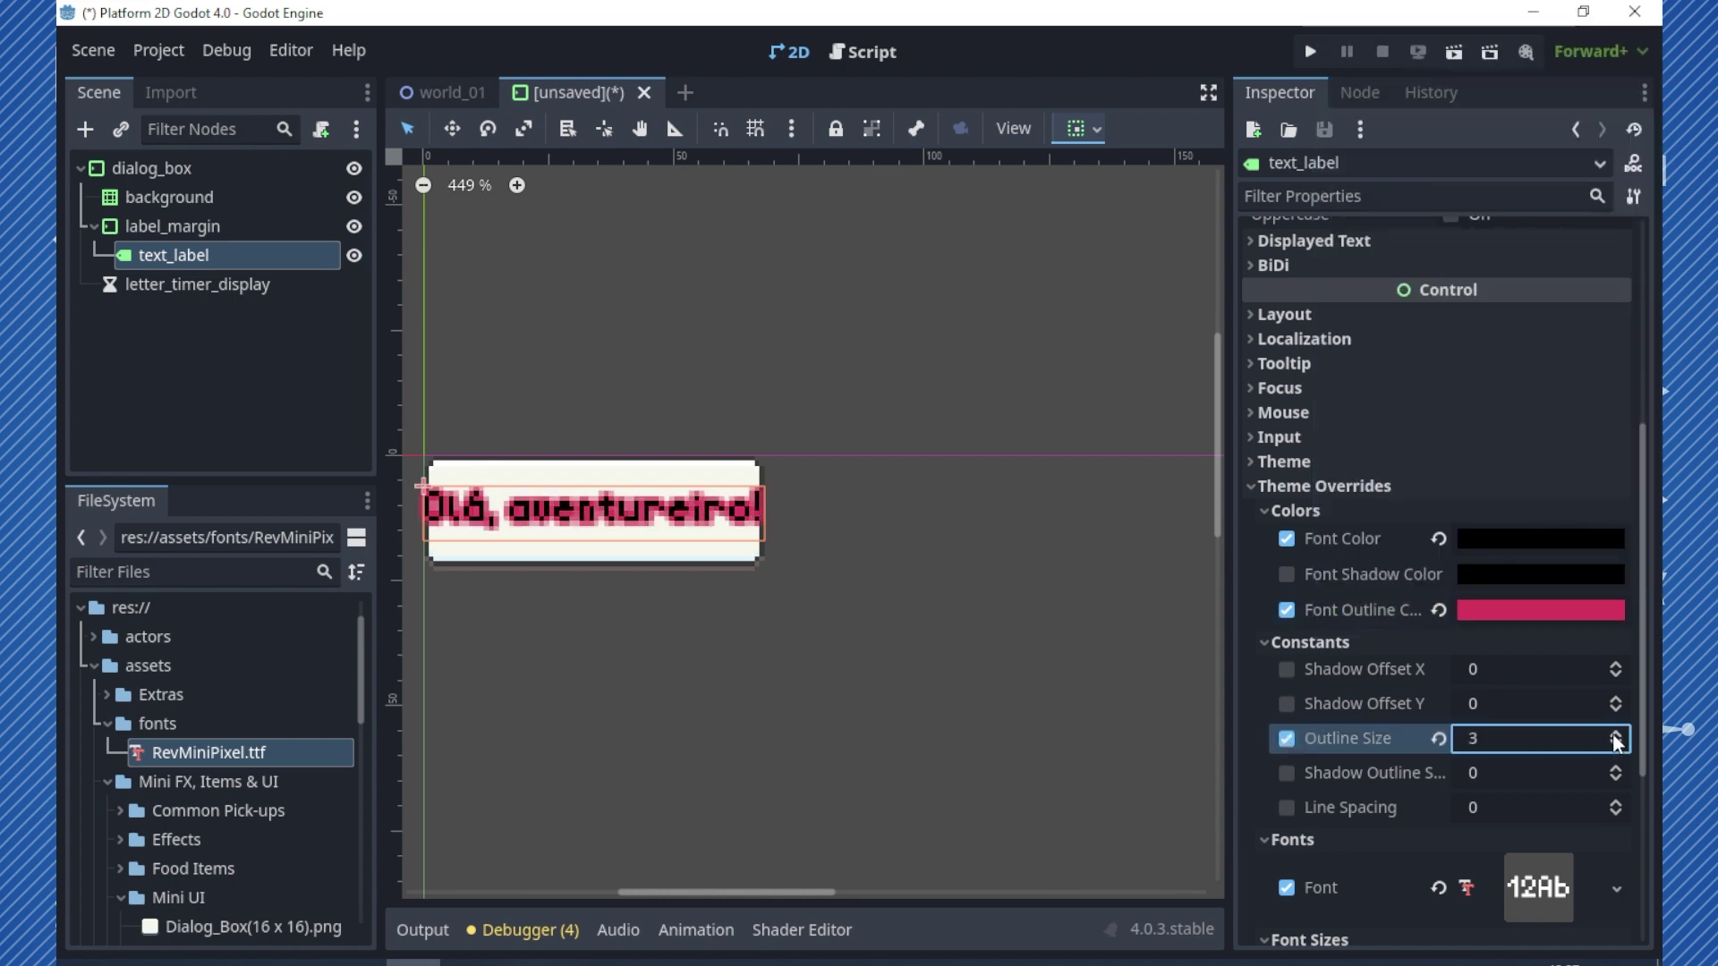
pyautogui.click(1287, 610)
pyautogui.click(1287, 739)
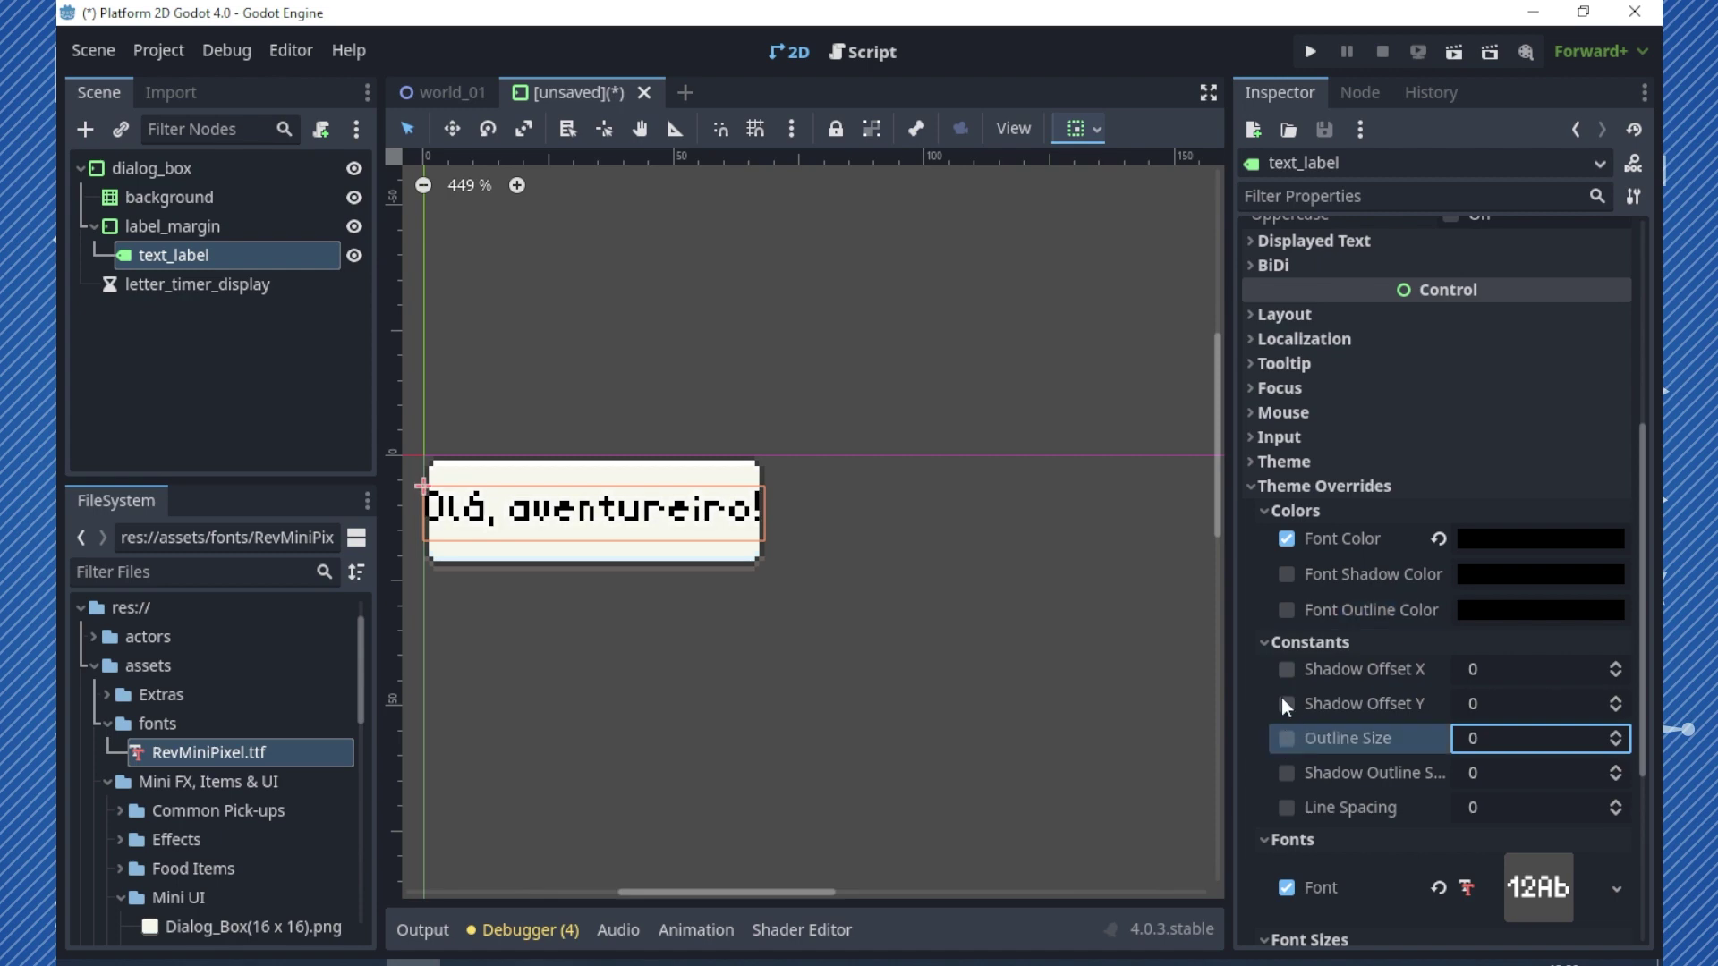
pyautogui.click(1263, 641)
pyautogui.click(1262, 510)
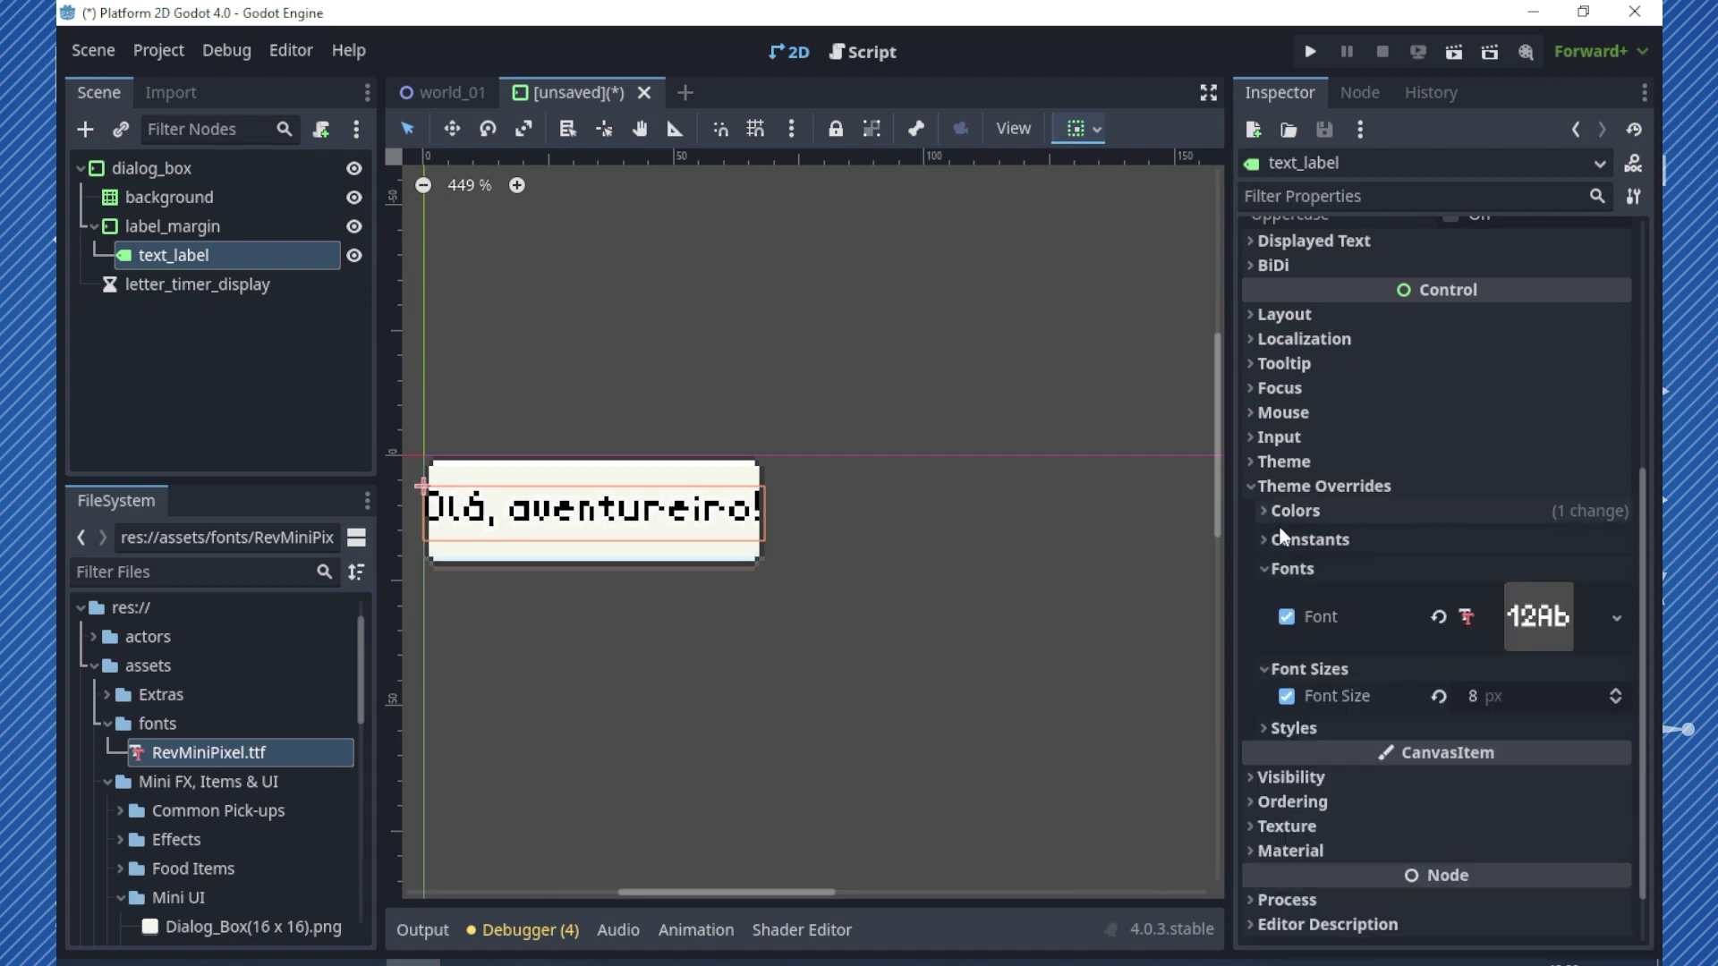
pyautogui.click(1264, 569)
pyautogui.click(1262, 607)
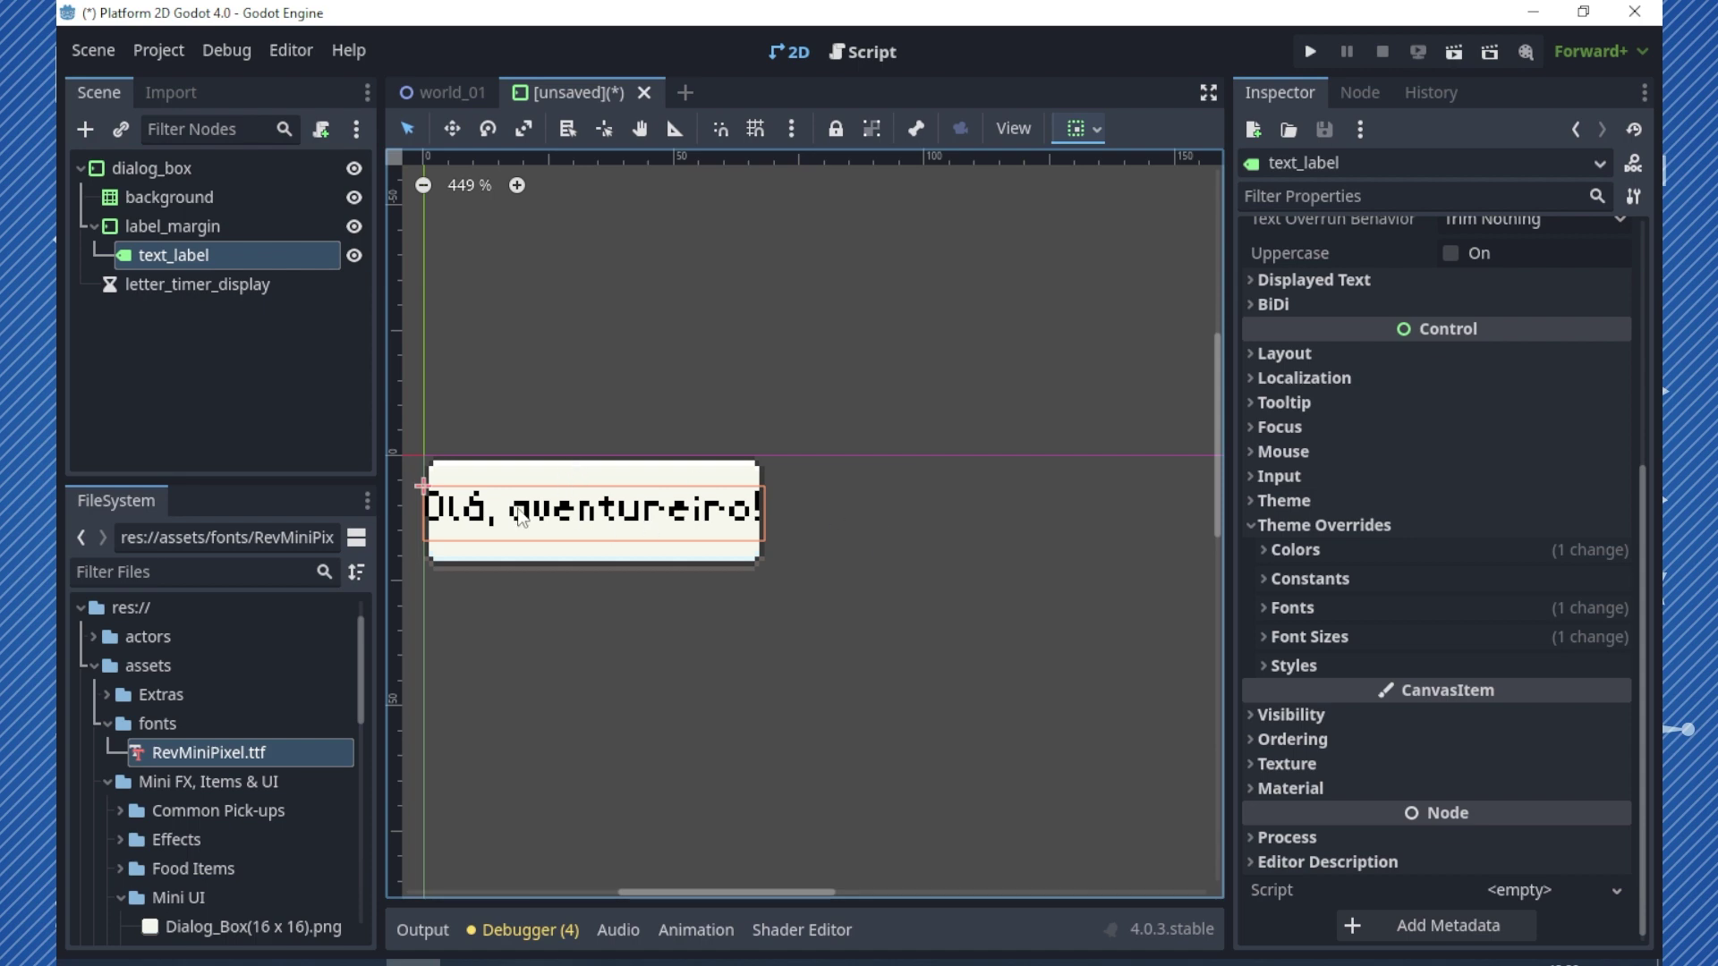
pyautogui.scroll(-1, 631, 534)
pyautogui.scroll(1, 550, 528)
pyautogui.scroll(4, 497, 513)
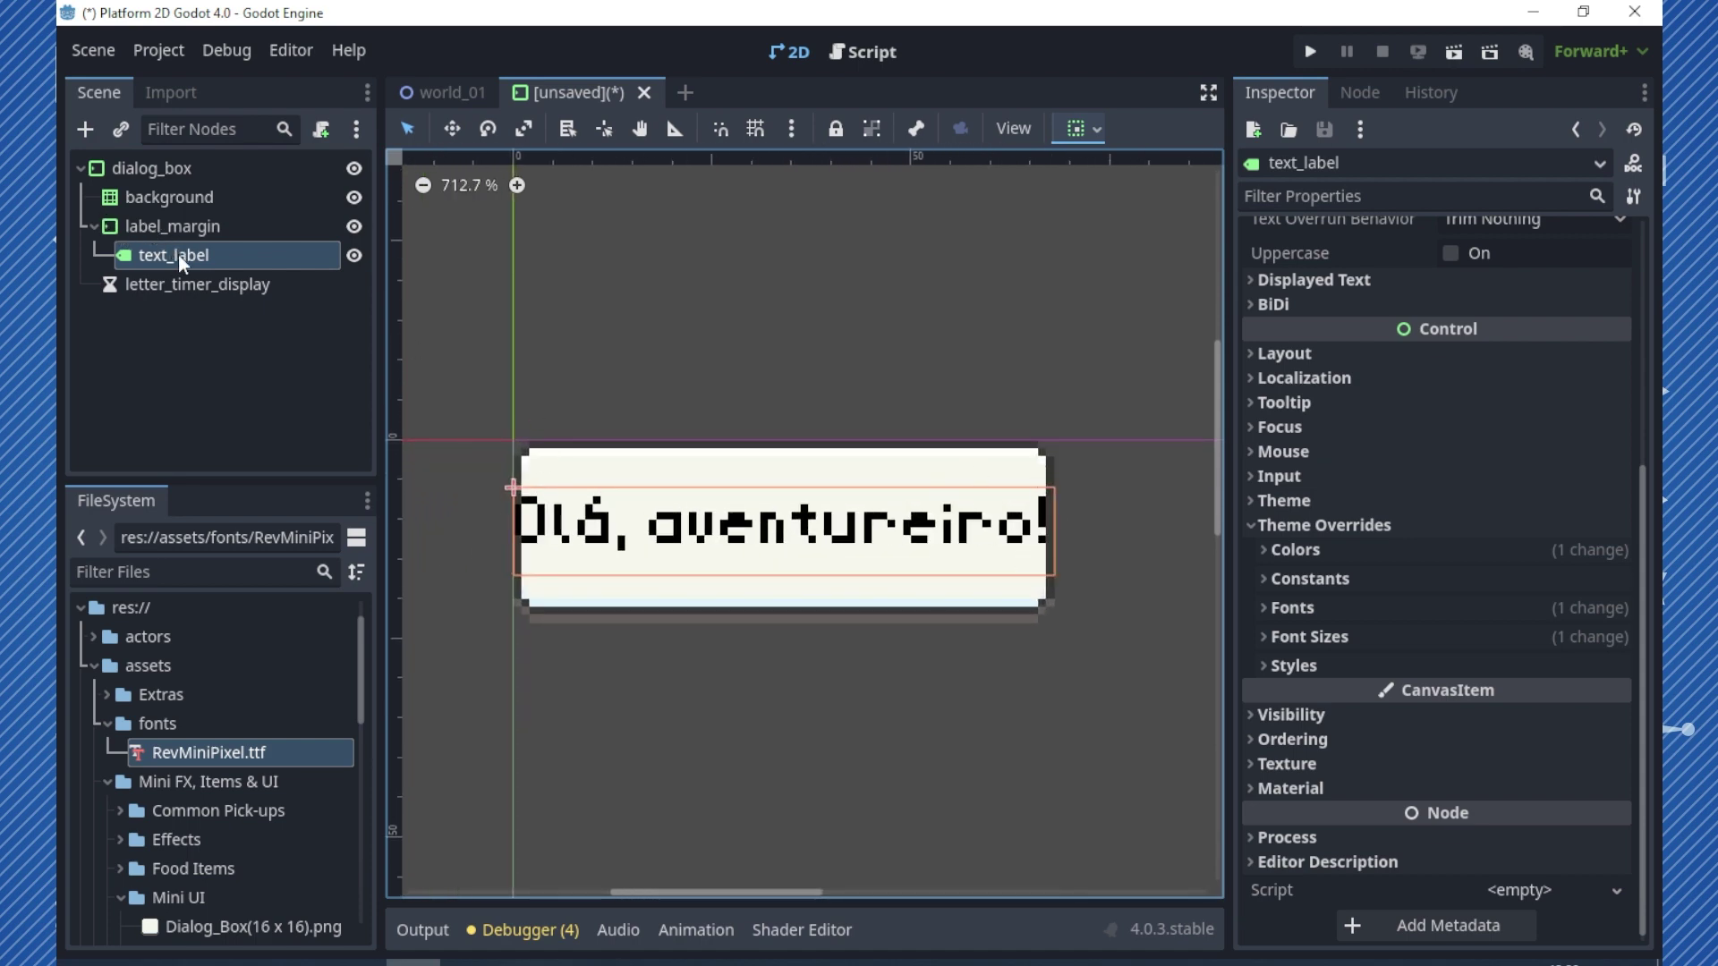
# - Select label_margin and enable its Margin Left, Top, Right and Bottom constant overrides
pyautogui.click(184, 227)
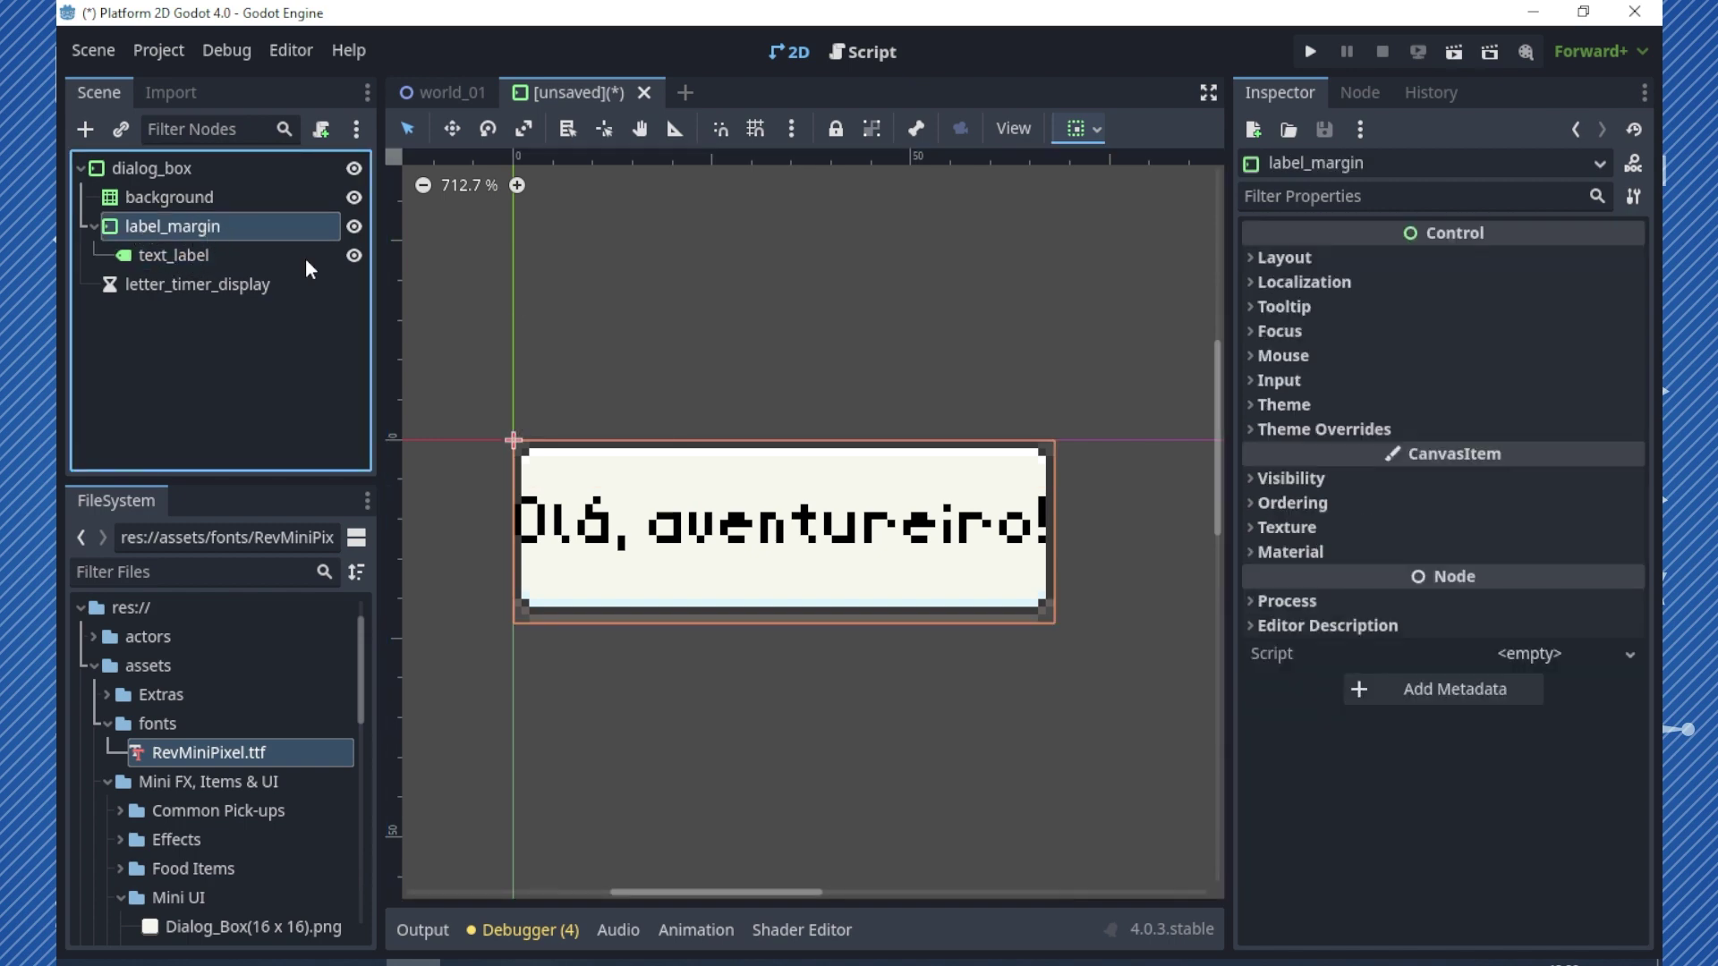
pyautogui.click(1305, 429)
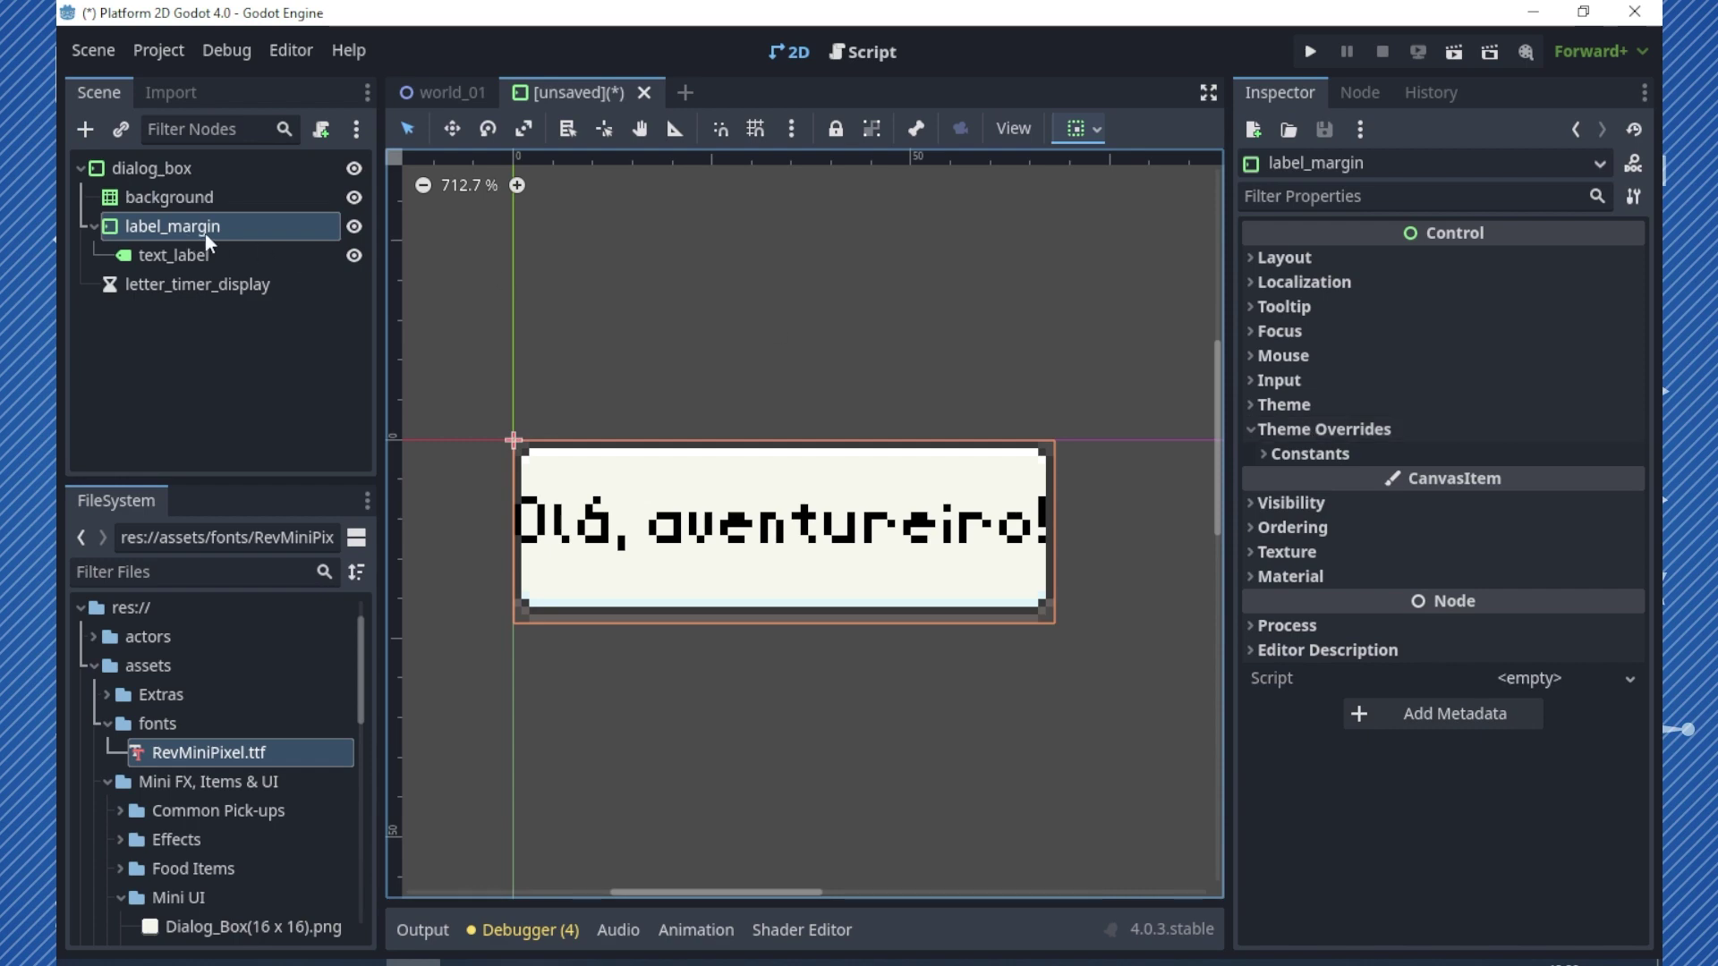
pyautogui.click(1293, 453)
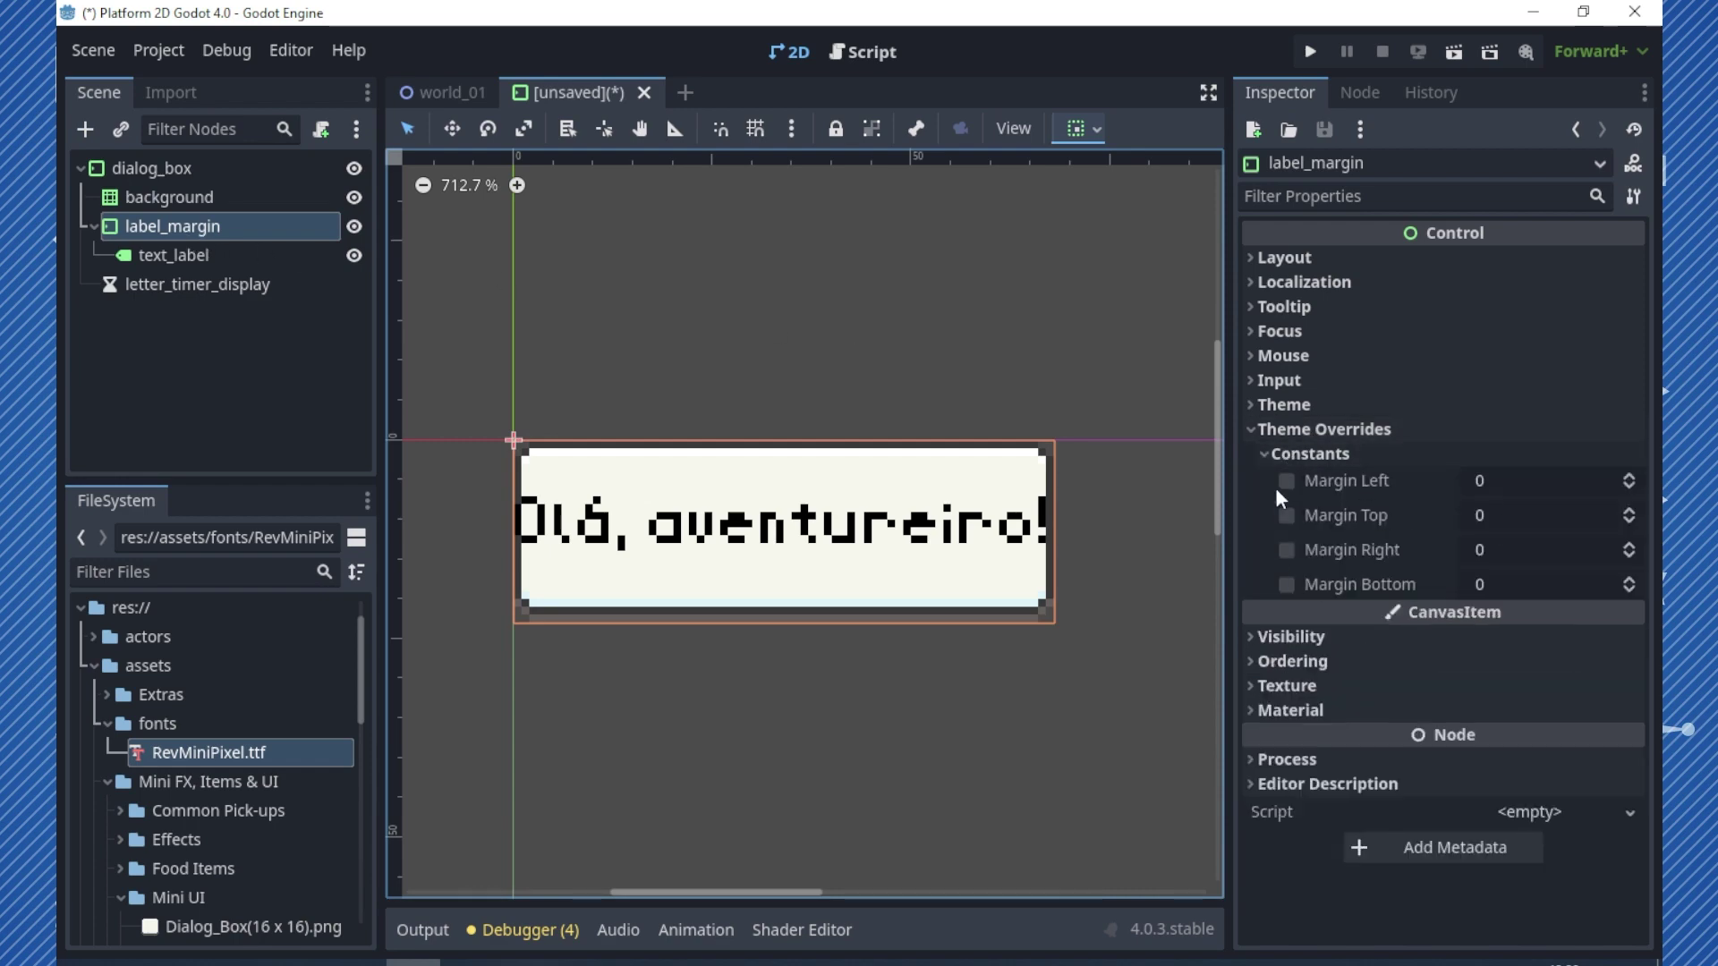
pyautogui.click(1287, 480)
pyautogui.click(1287, 515)
pyautogui.click(1287, 549)
pyautogui.click(1286, 584)
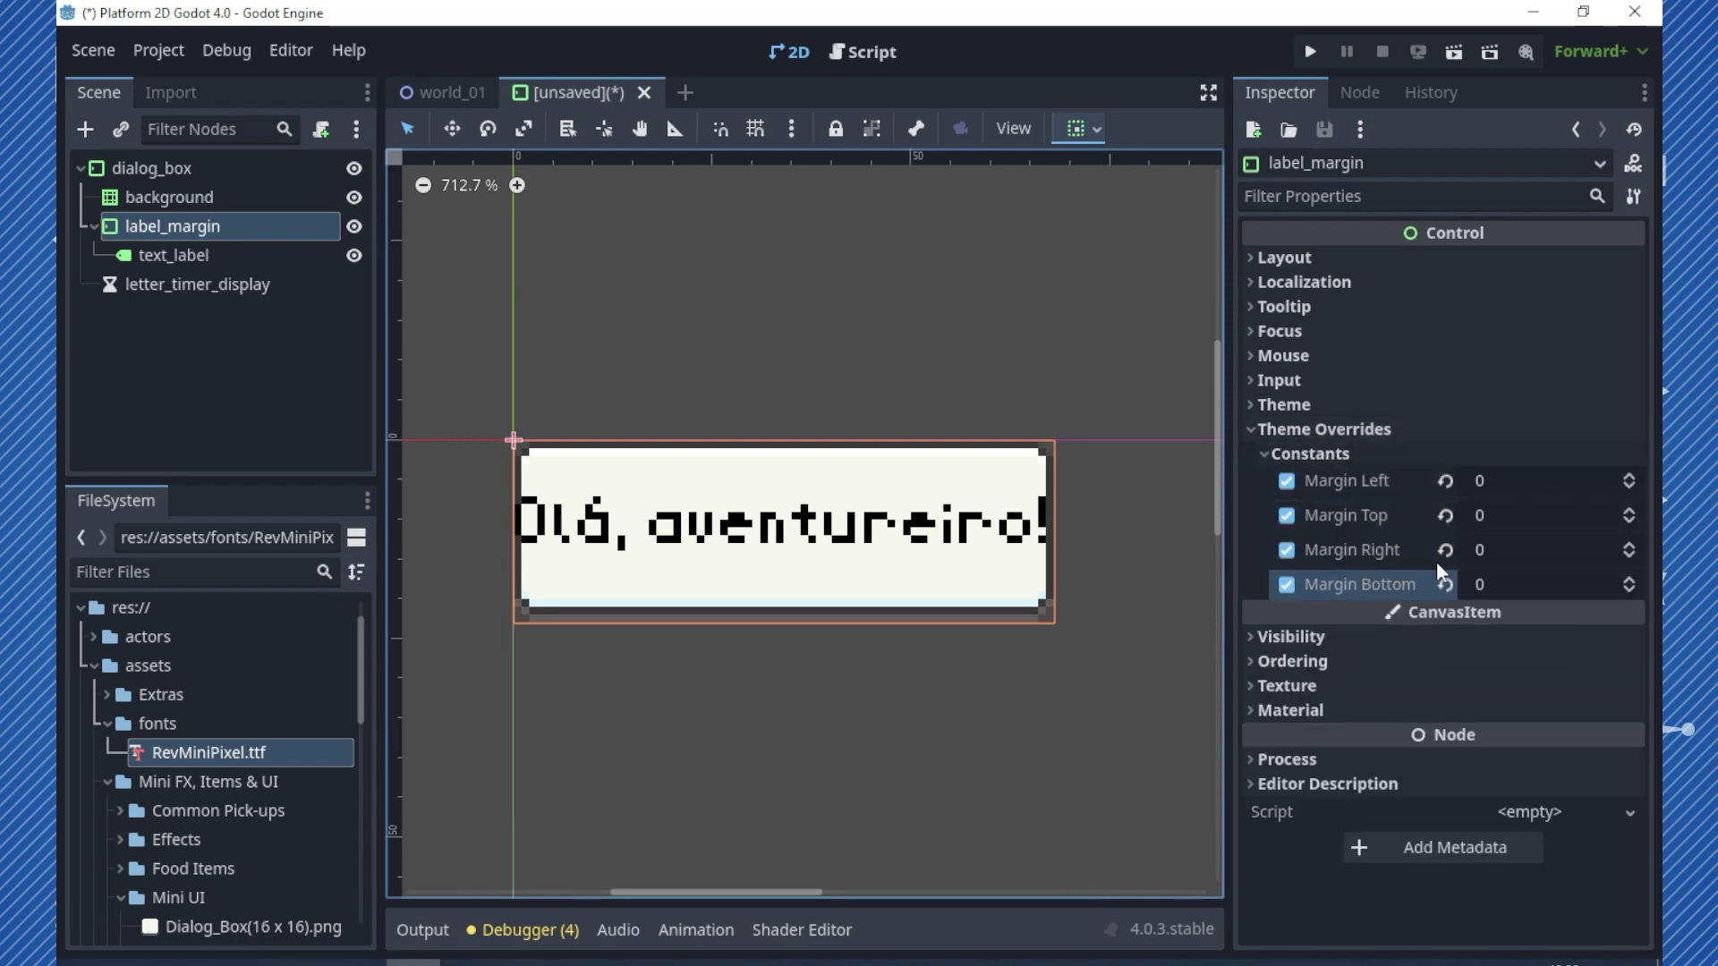
# - Set the left, top, right and bottom margins of label_margin to 4
pyautogui.click(1500, 483)
pyautogui.write('4')
pyautogui.press('Tab')
pyautogui.write('4')
pyautogui.press('Tab')
pyautogui.write('4')
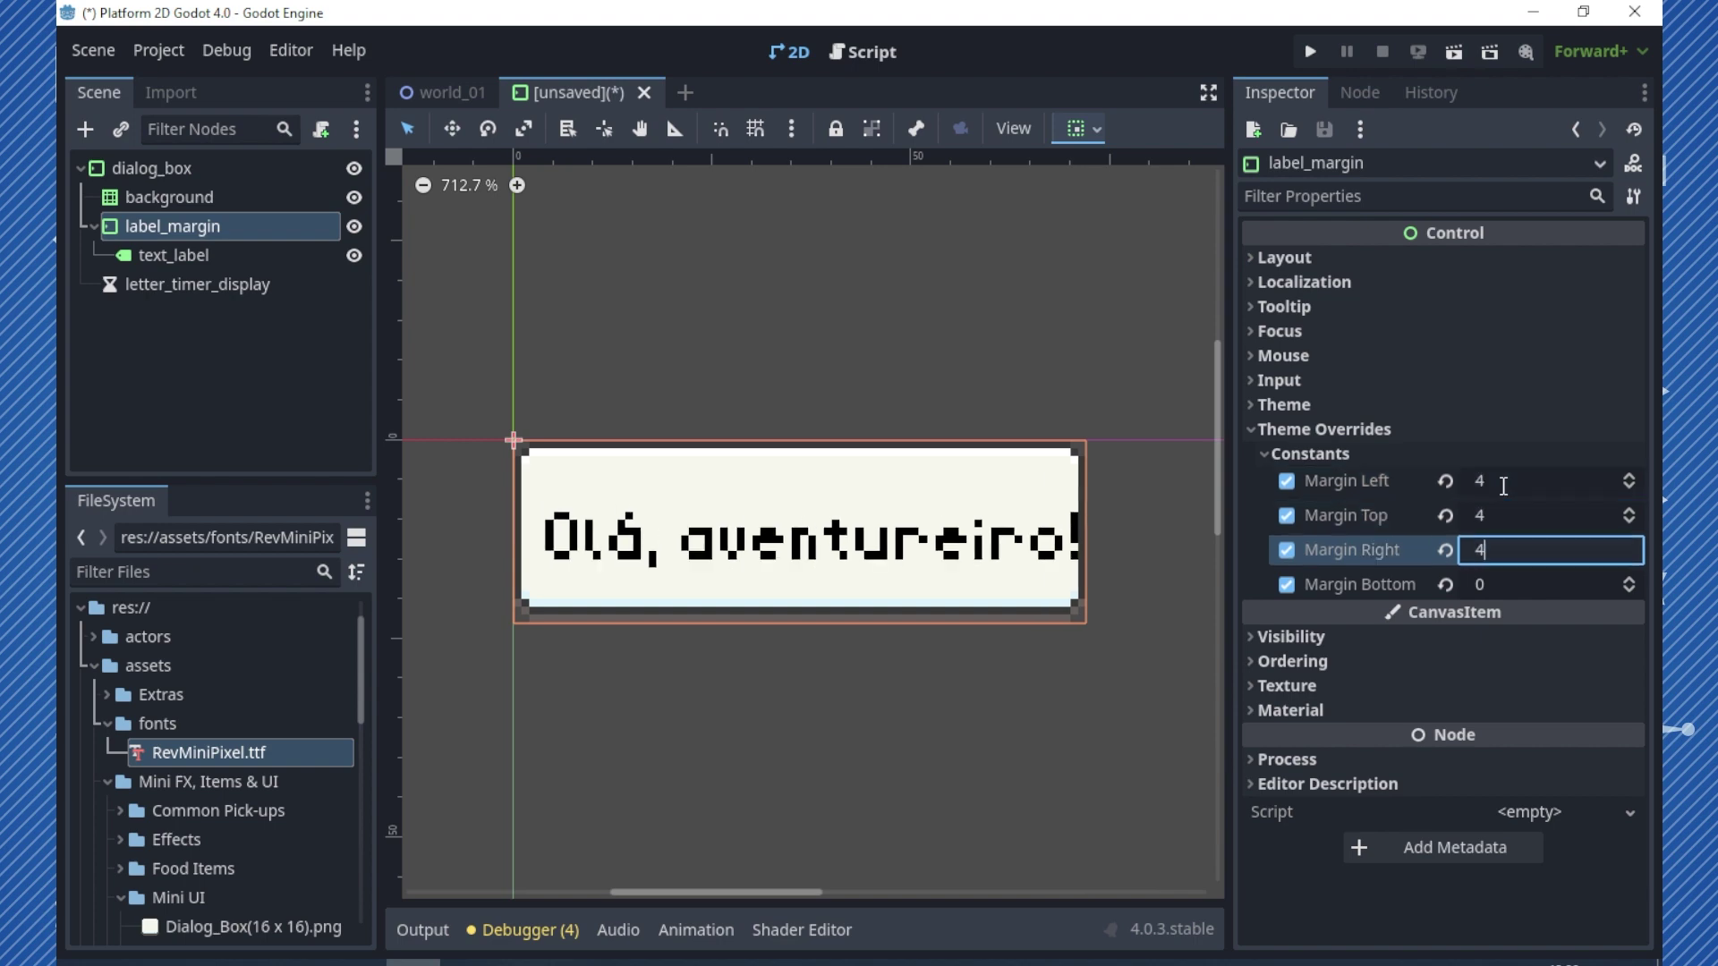
pyautogui.press('Tab')
pyautogui.write('4')
pyautogui.press('Return')
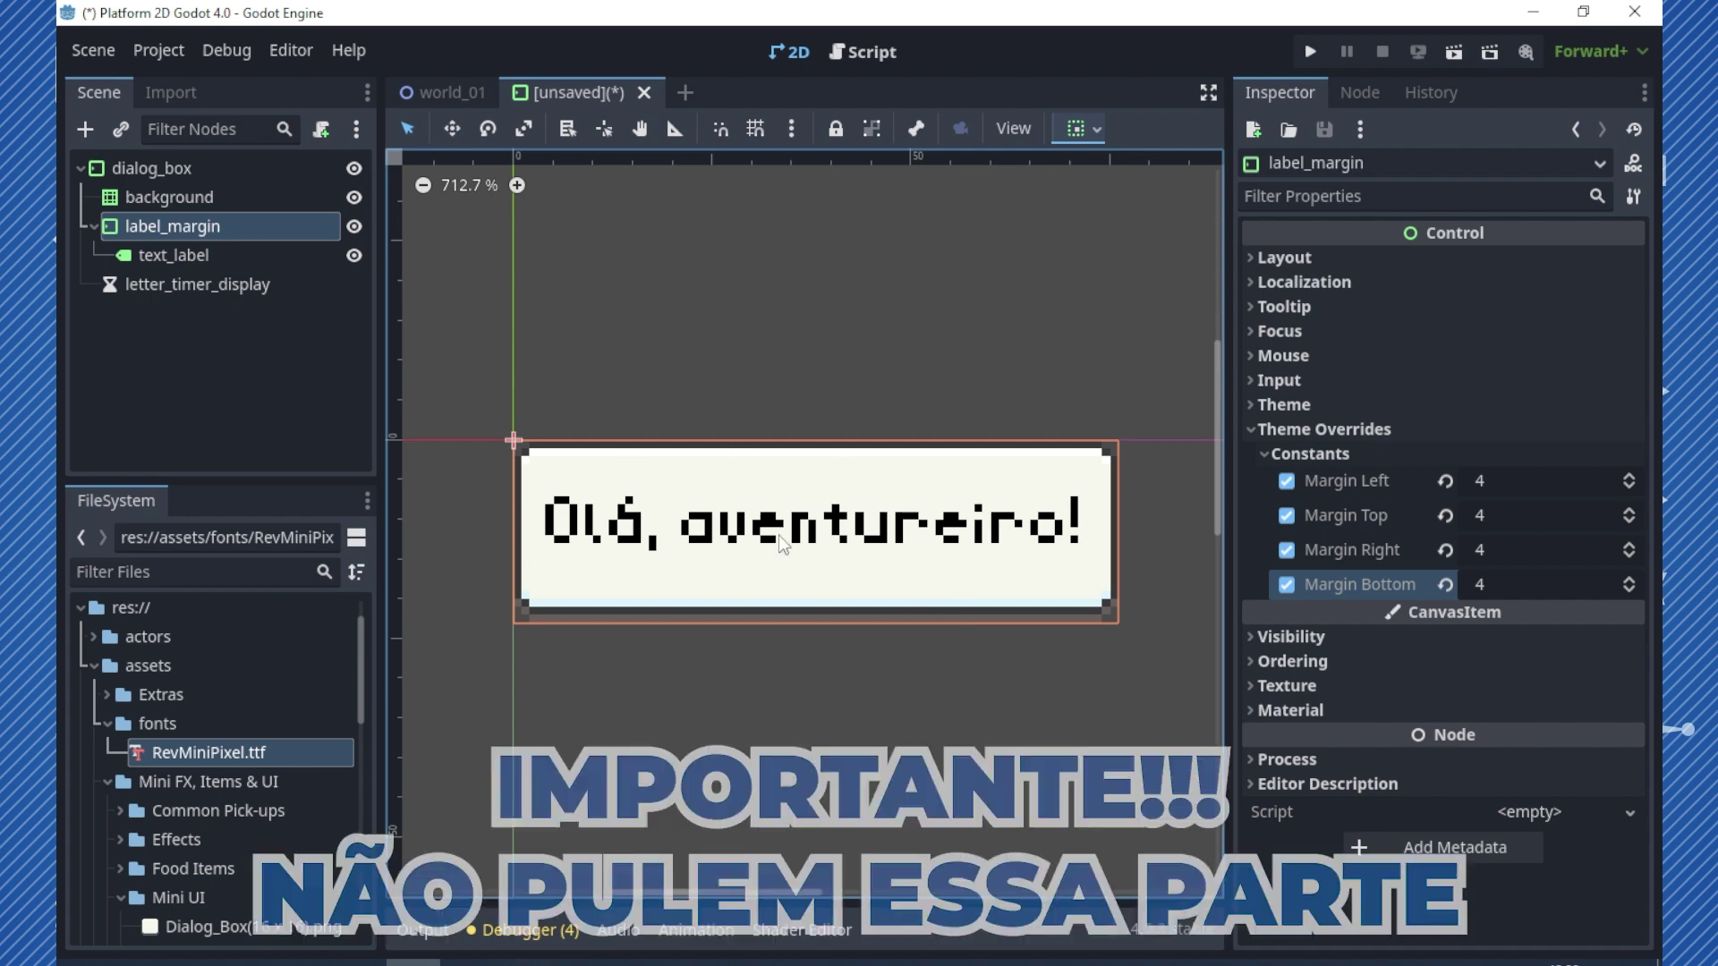
# - Clear text_label's sample greeting text and bring up Save Scene As for dialog_box.tscn
pyautogui.click(215, 259)
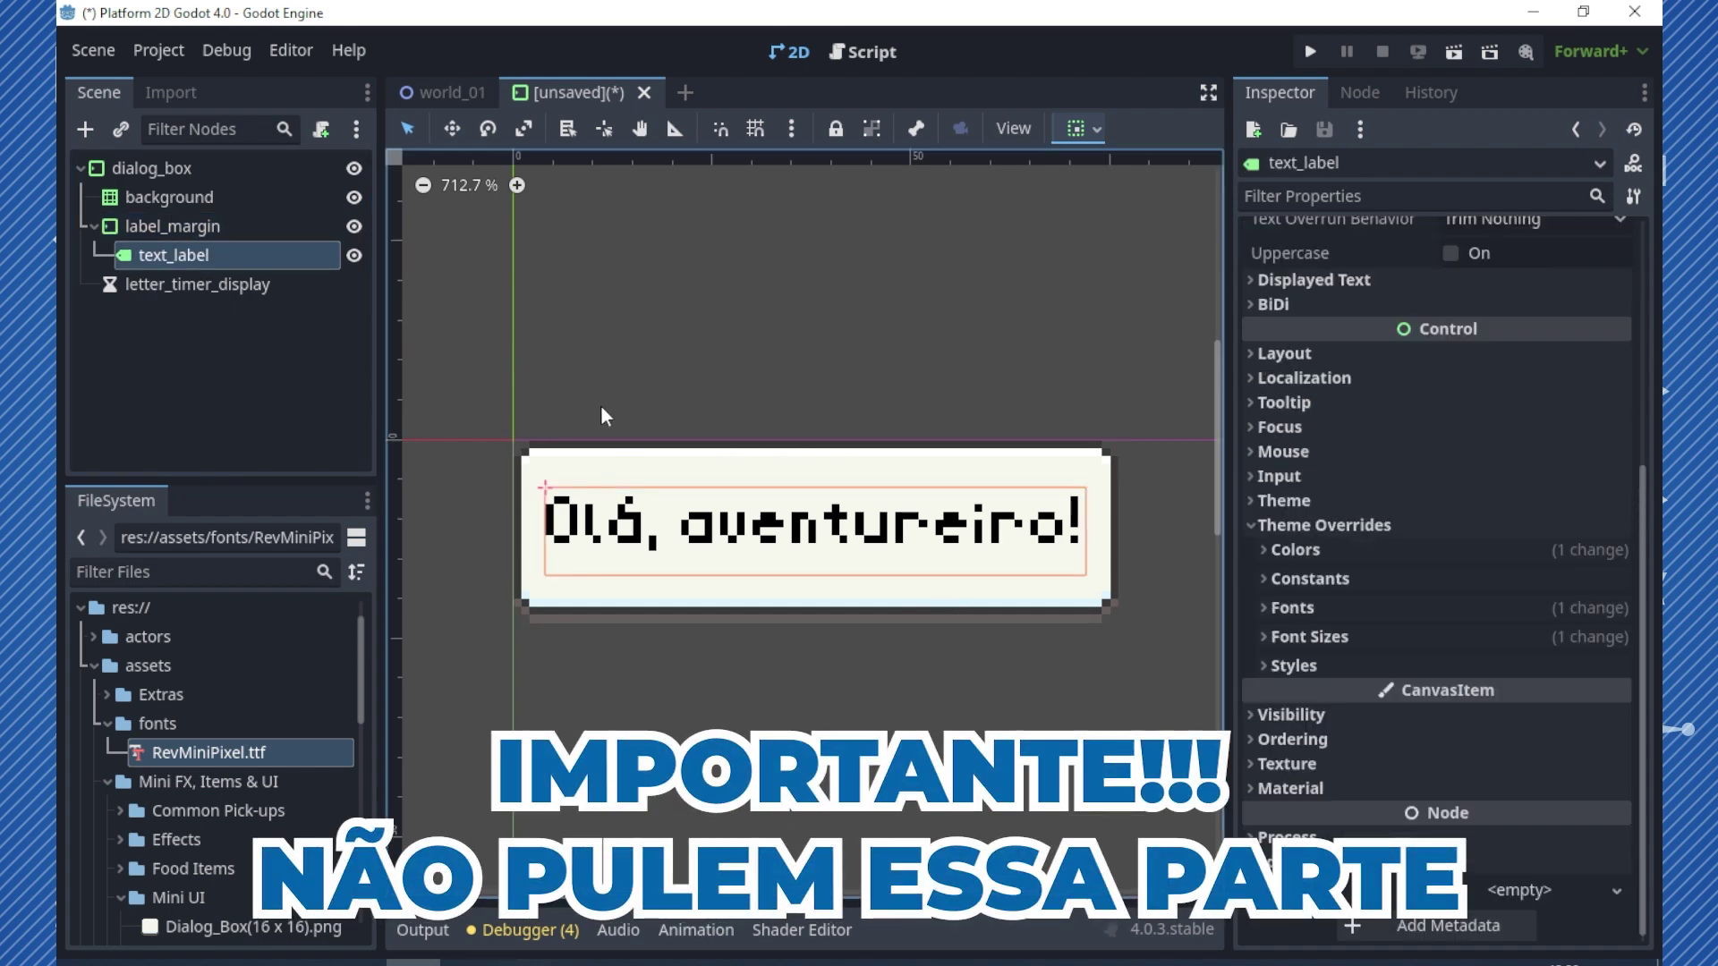
pyautogui.scroll(5, 1426, 455)
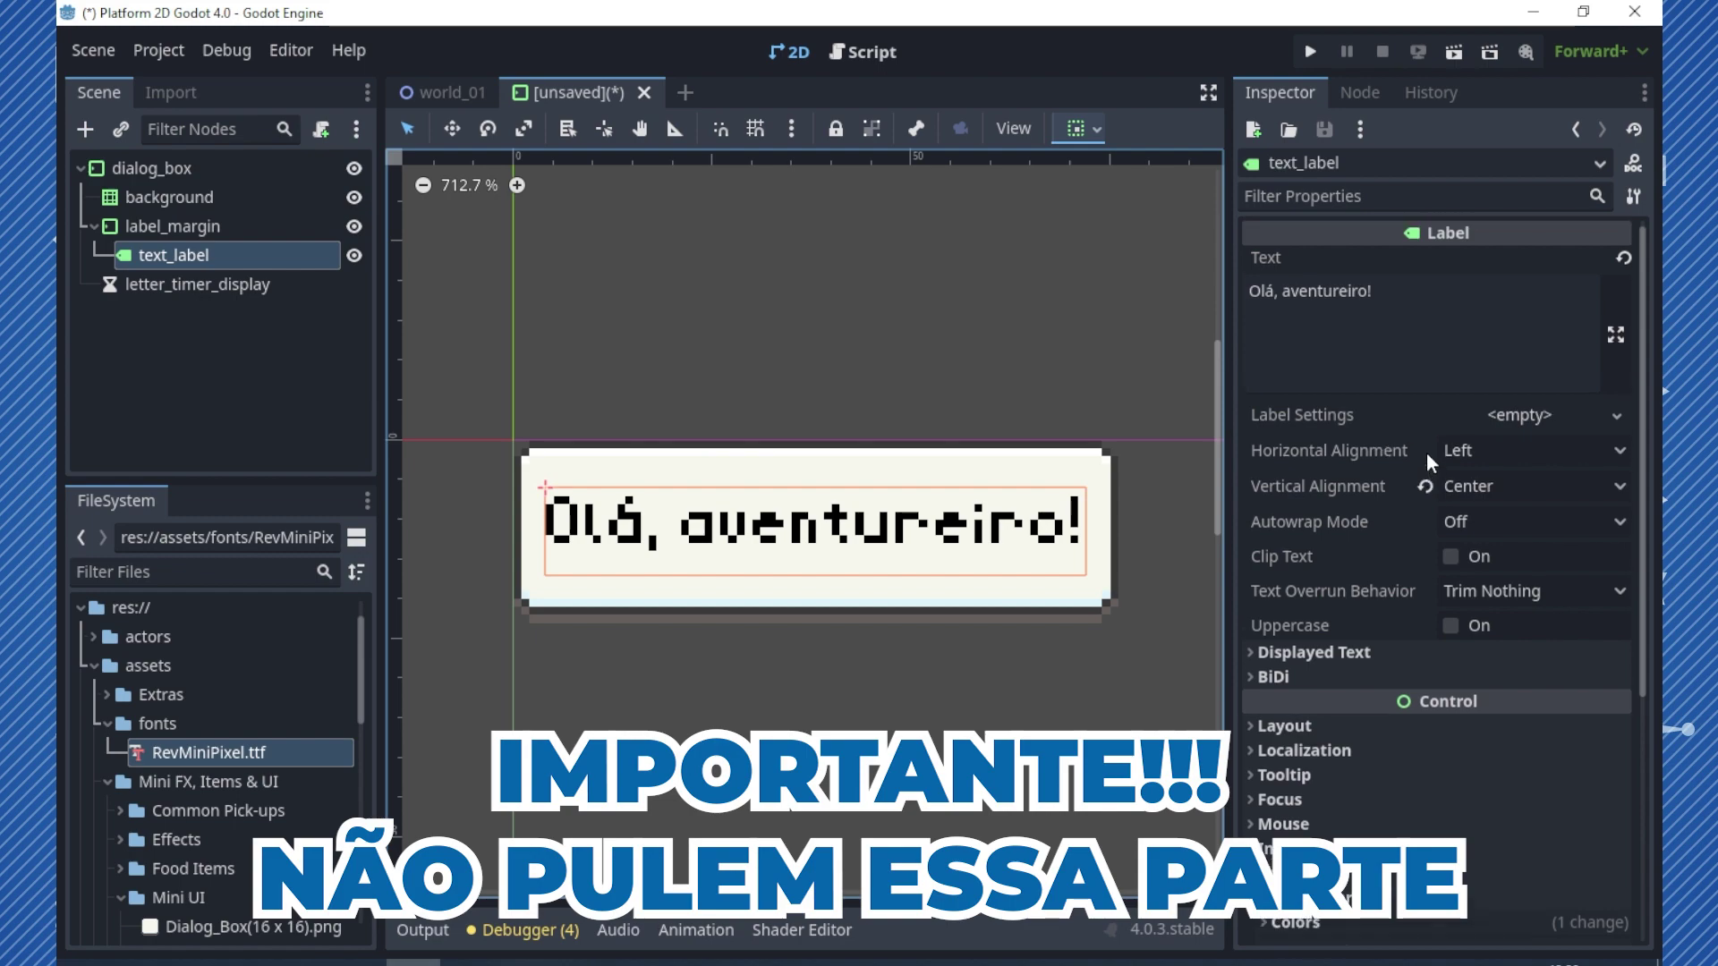
pyautogui.moveTo(1389, 293); pyautogui.dragTo(1183, 282)
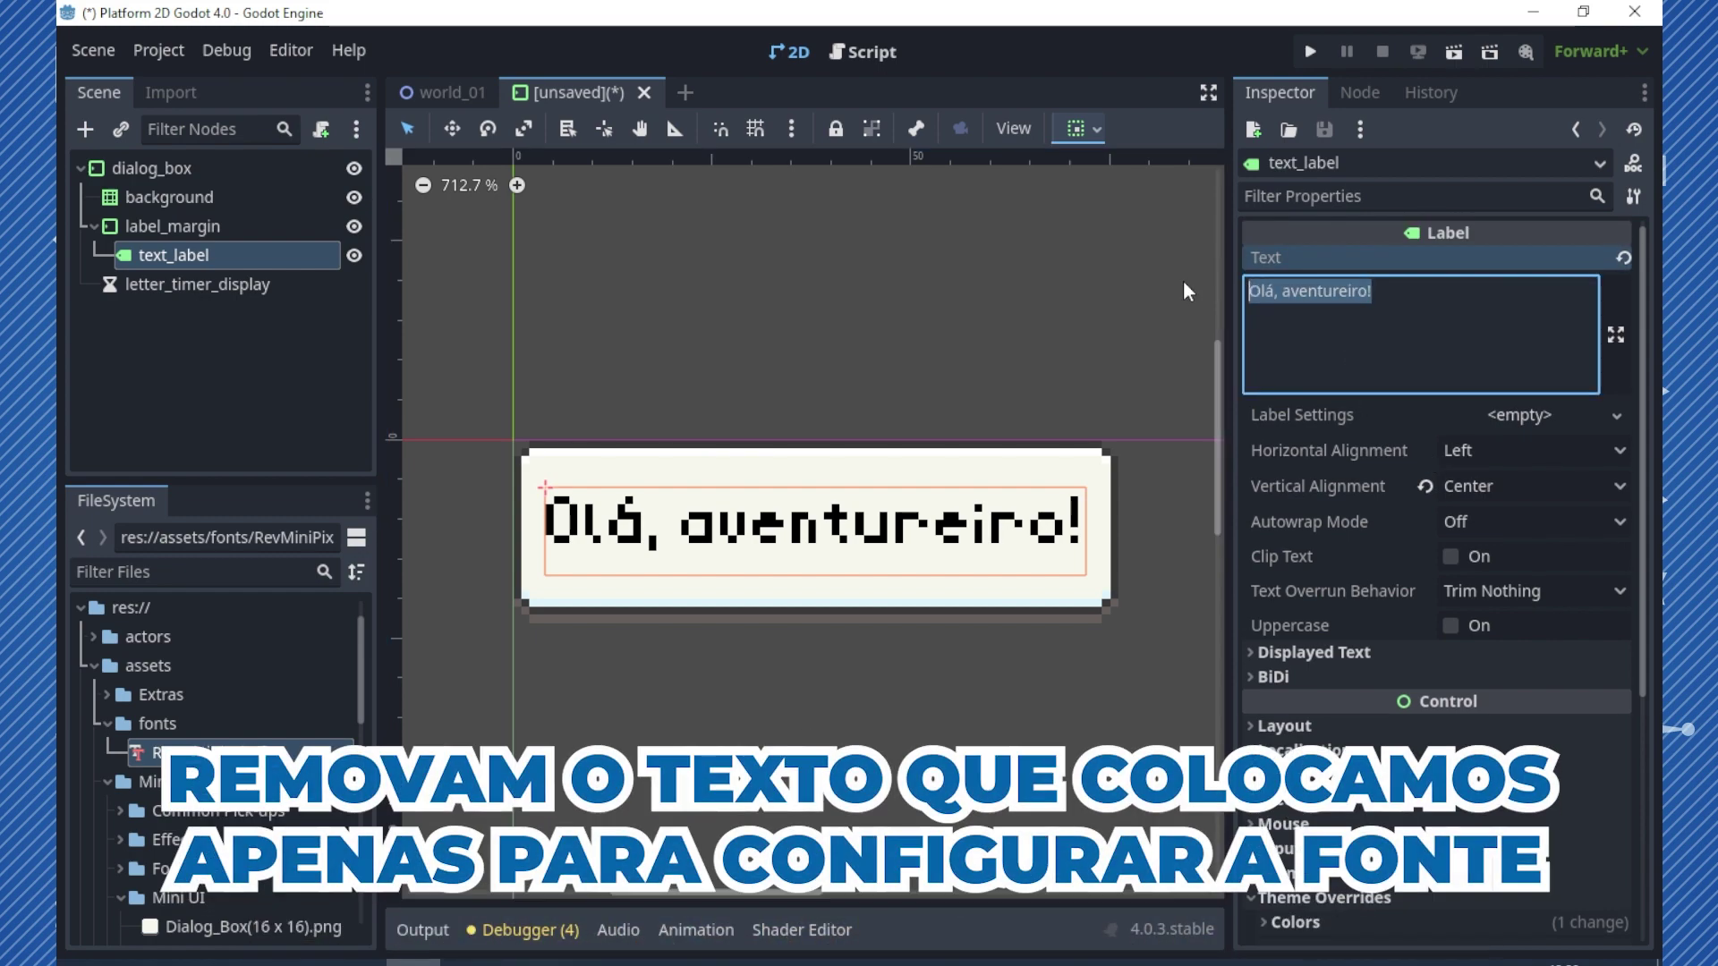
pyautogui.press('BackSpace')
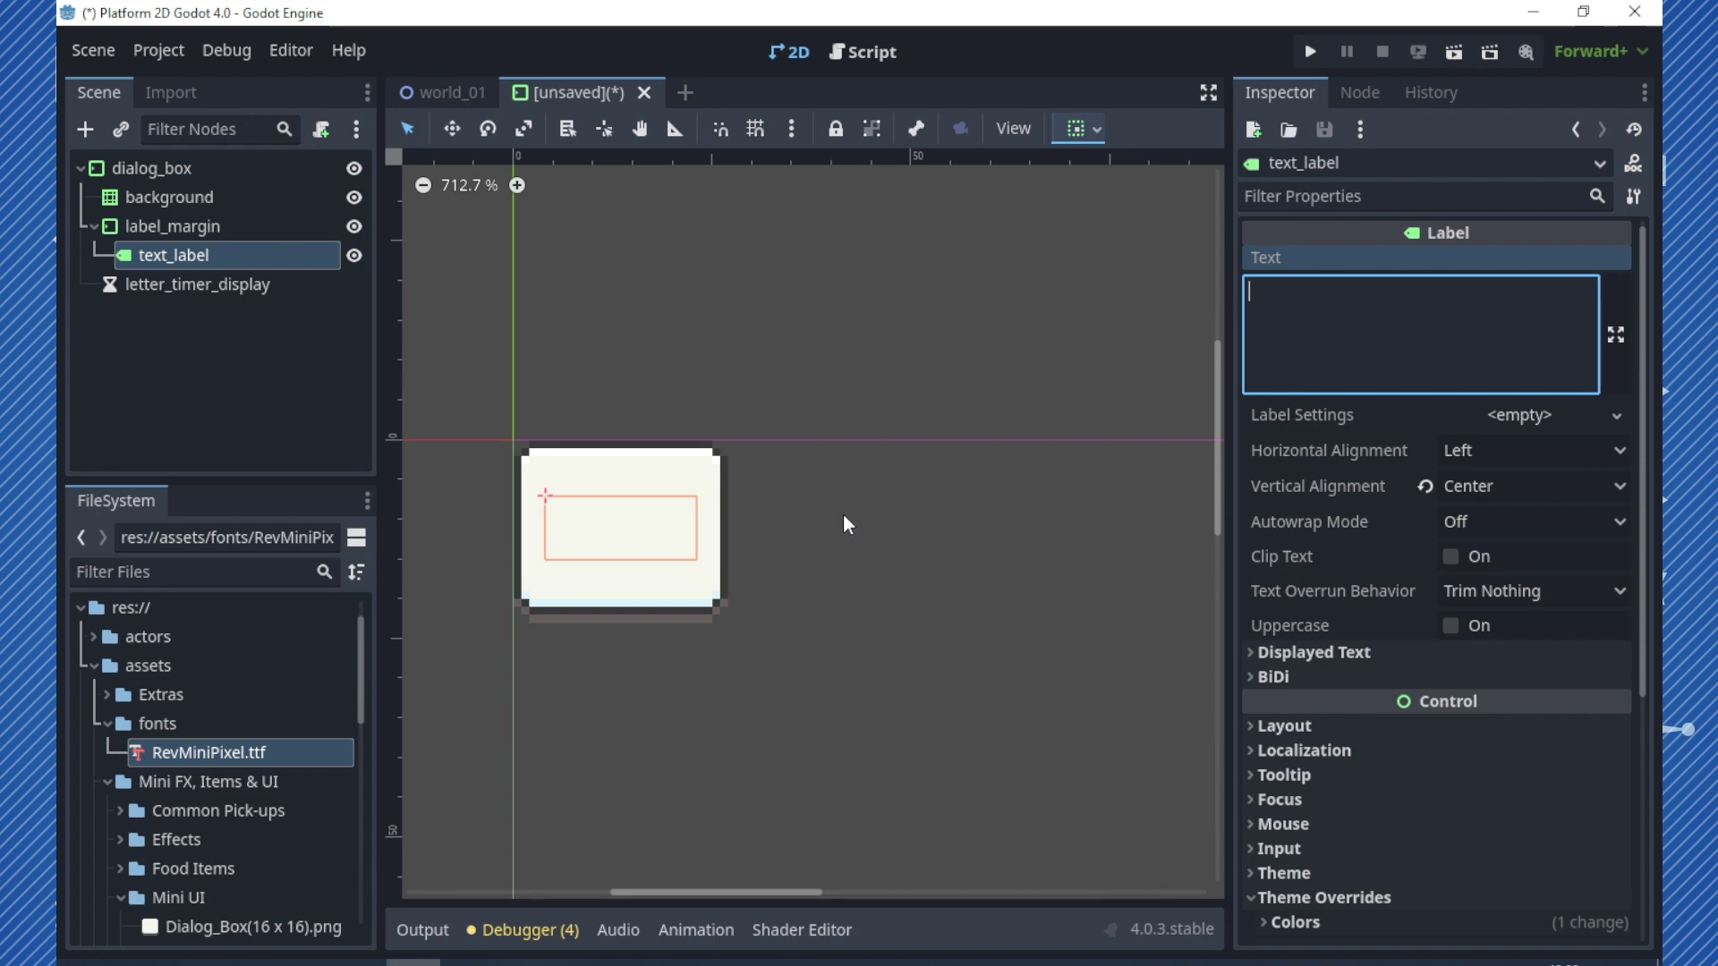
pyautogui.hotkey('ctrl', 's')
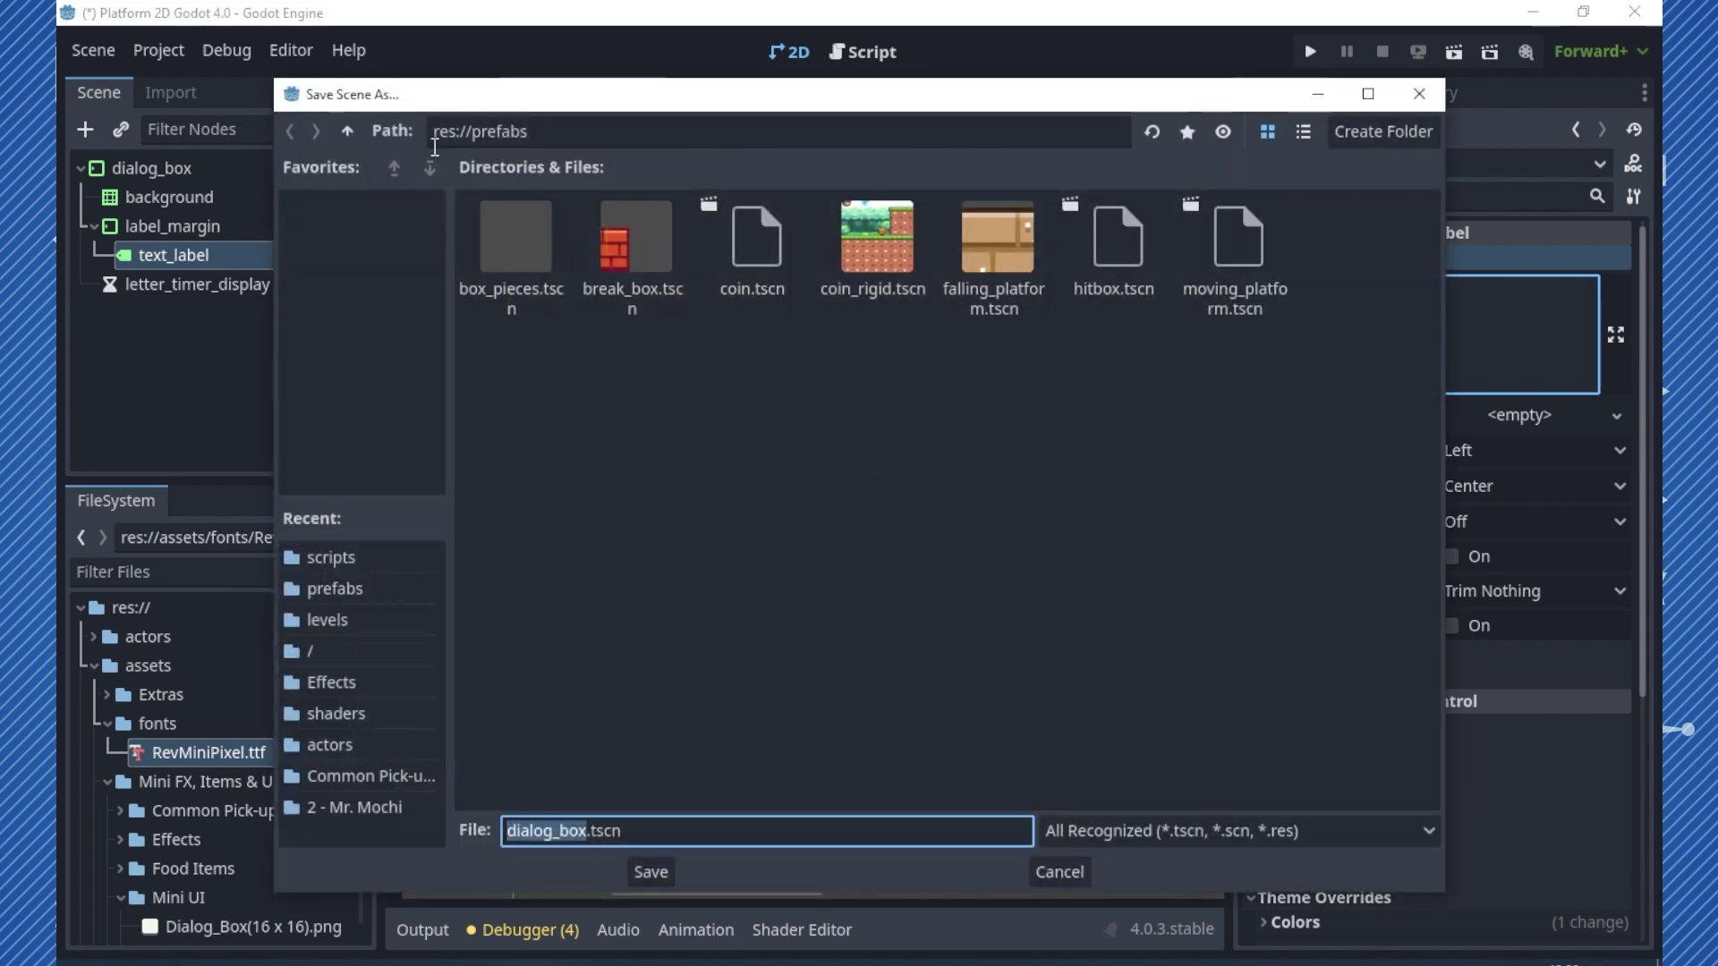
# - Save dialog_box.tscn, then attach a new script res://scripts/dialog_box.gd to the dialog_box node
pyautogui.click(654, 869)
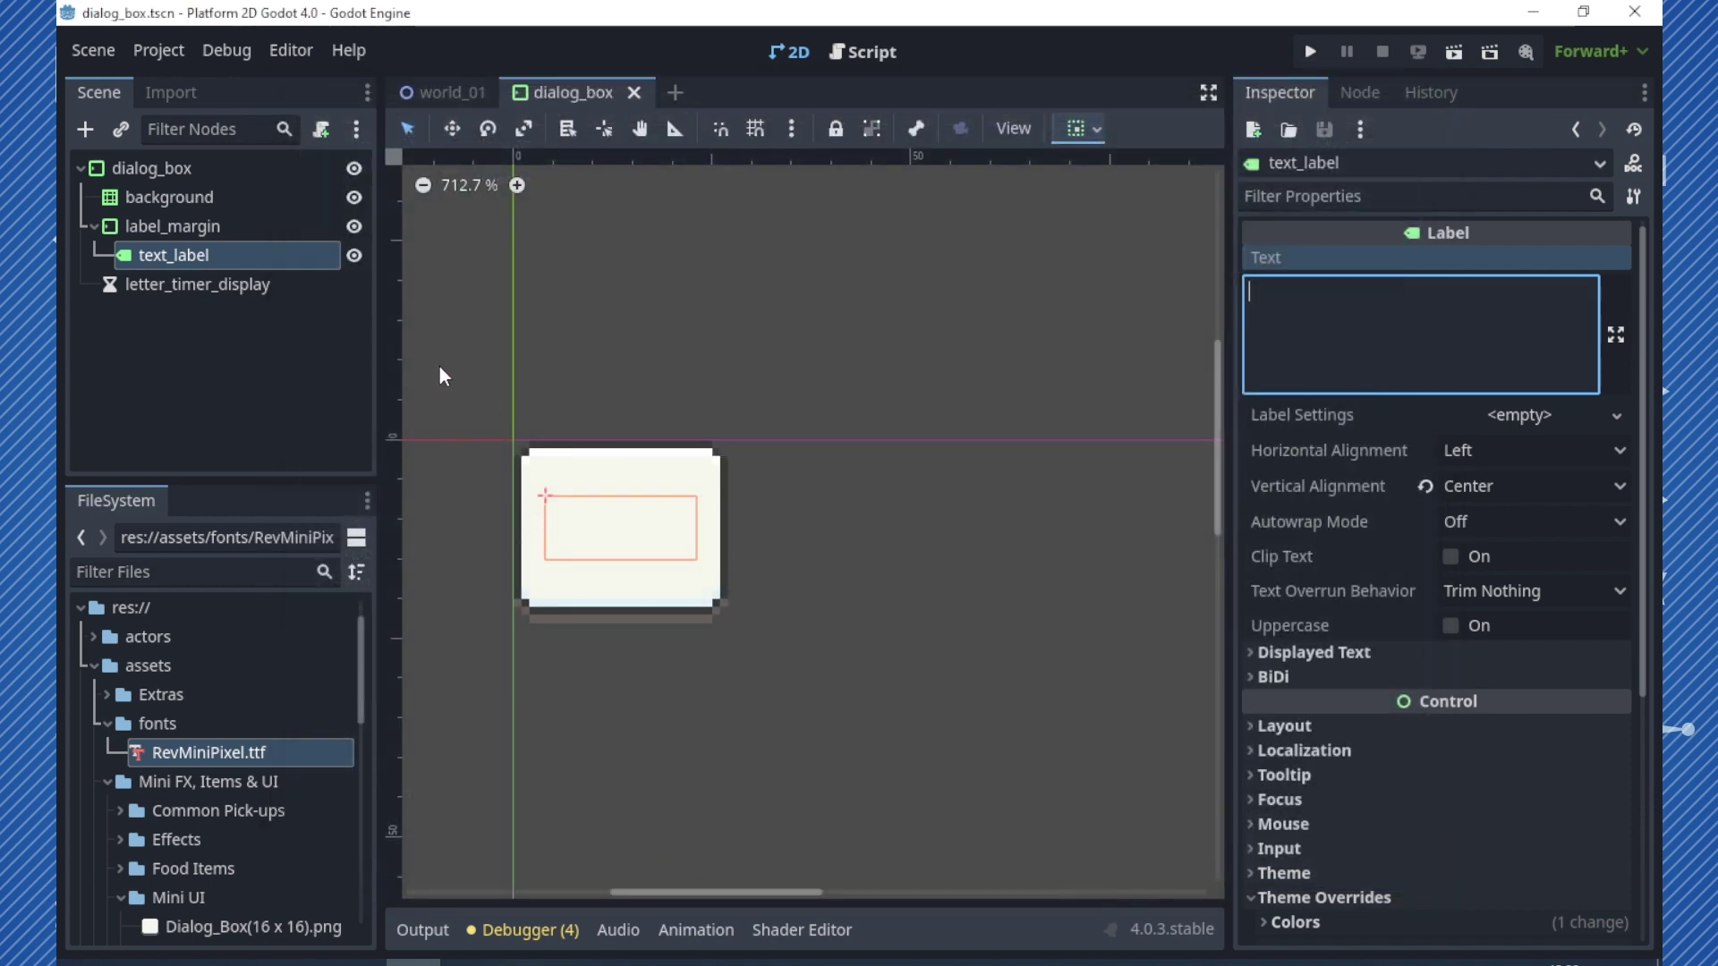
pyautogui.click(196, 169)
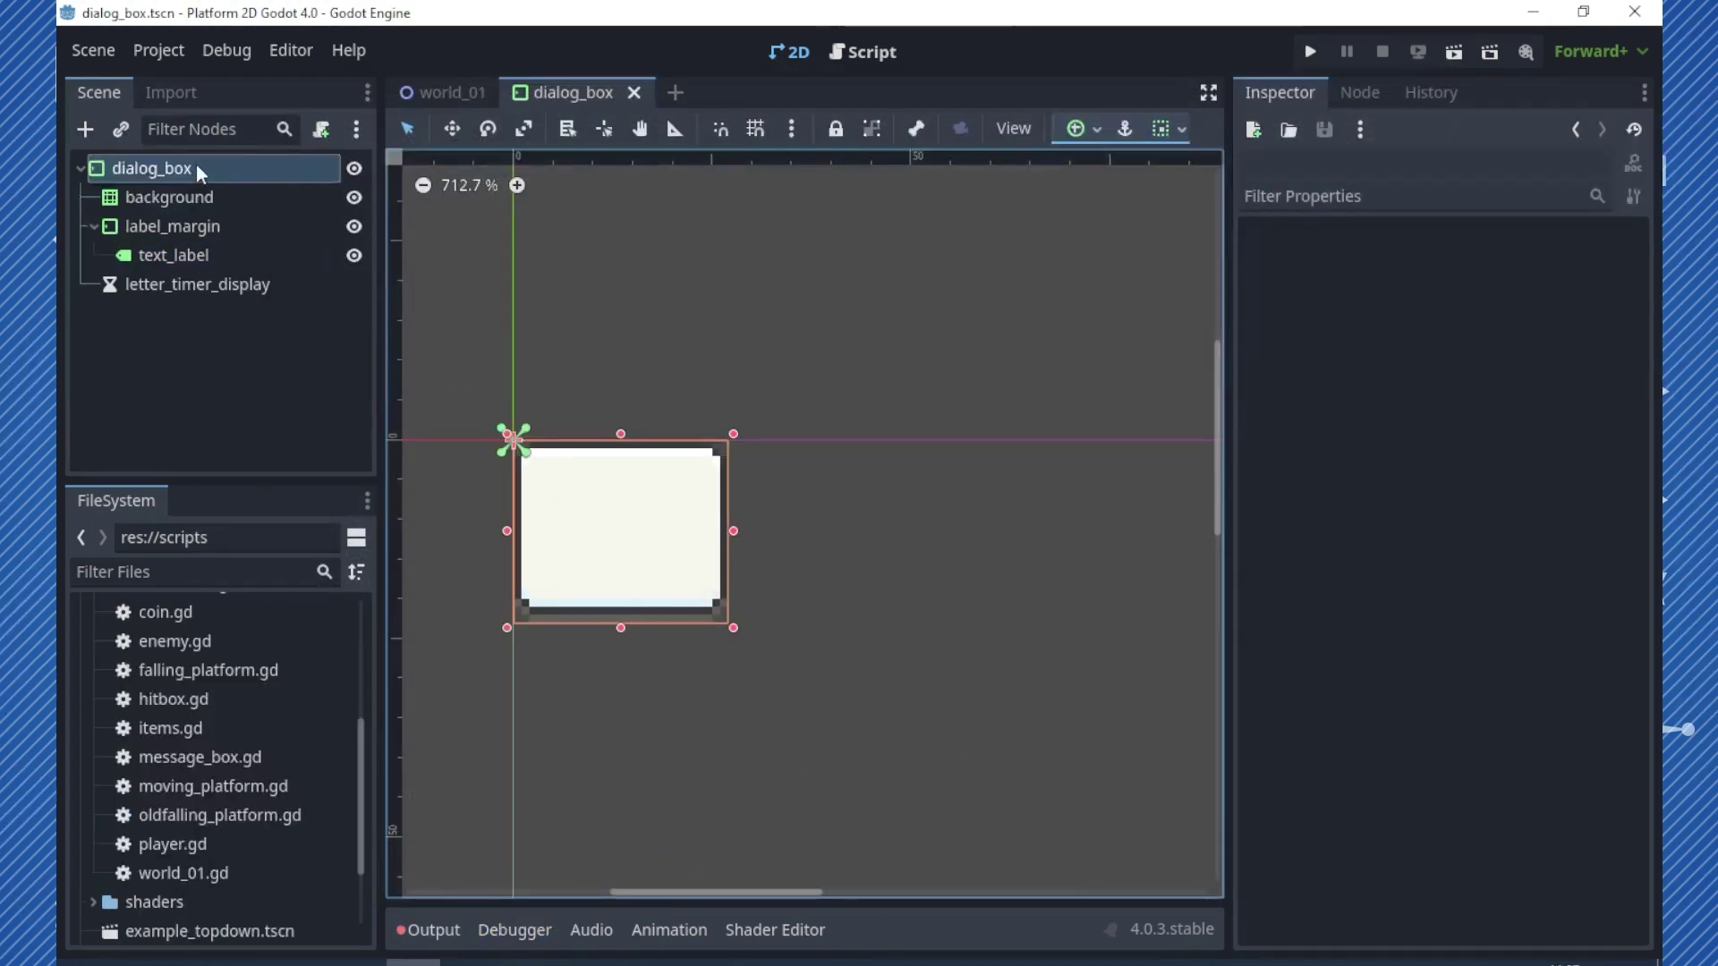
pyautogui.click(321, 129)
pyautogui.click(1097, 480)
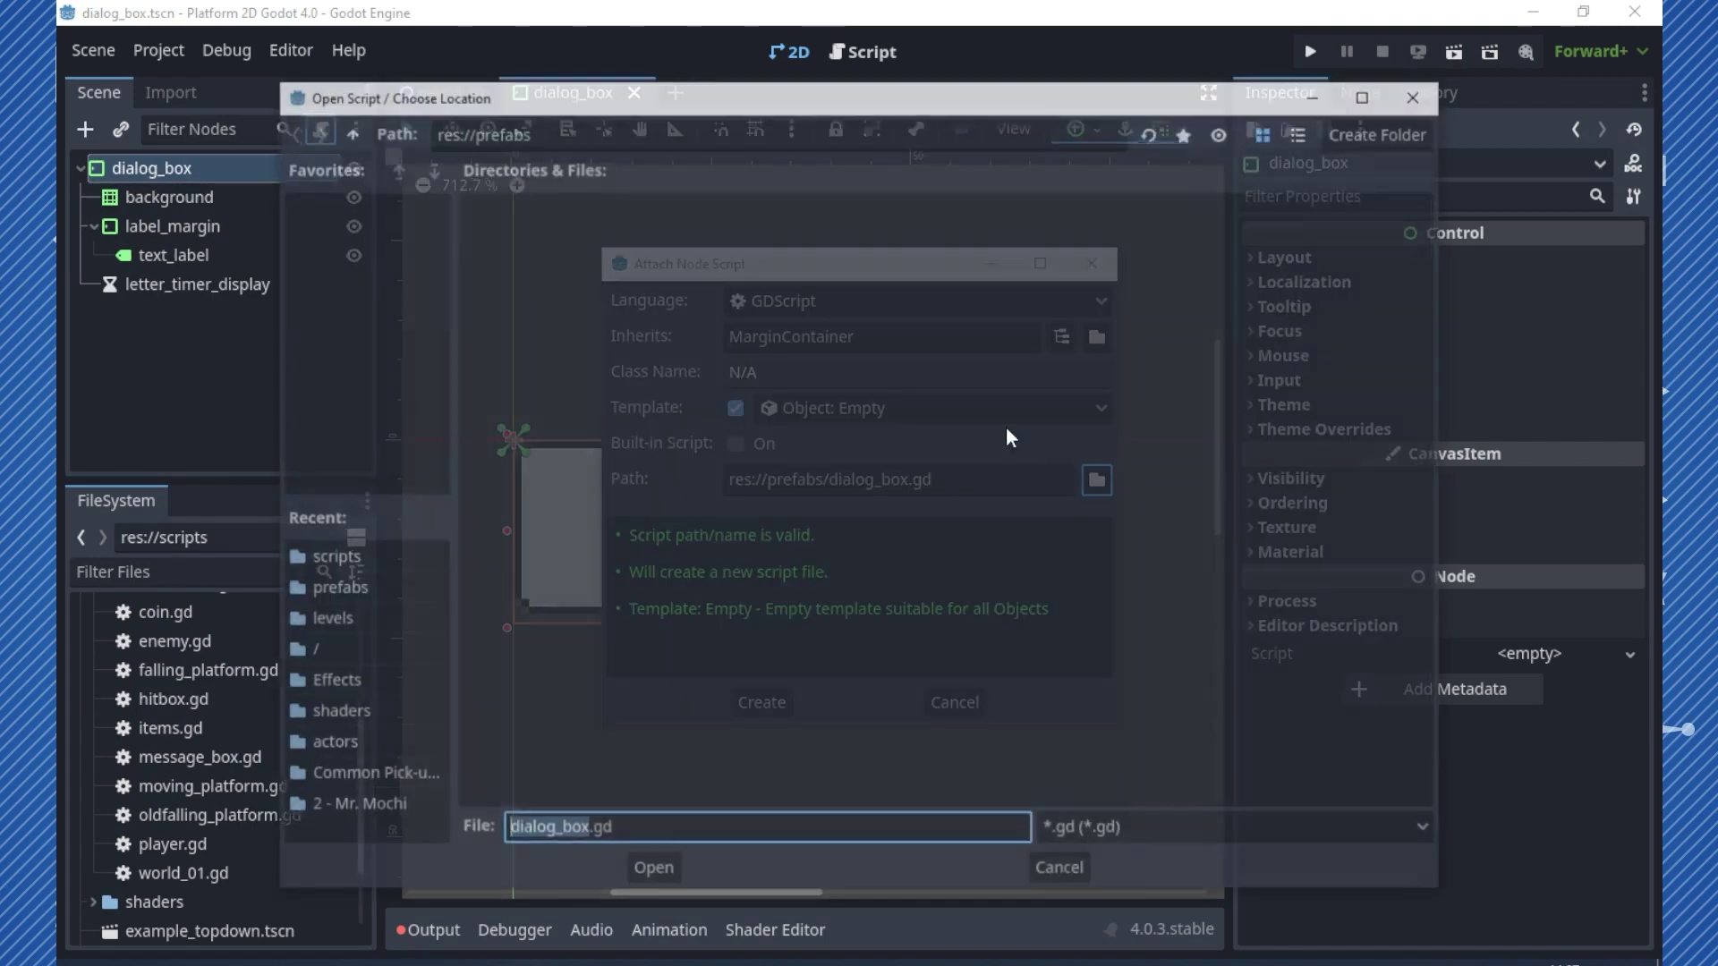
pyautogui.click(348, 131)
pyautogui.doubleClick(990, 243)
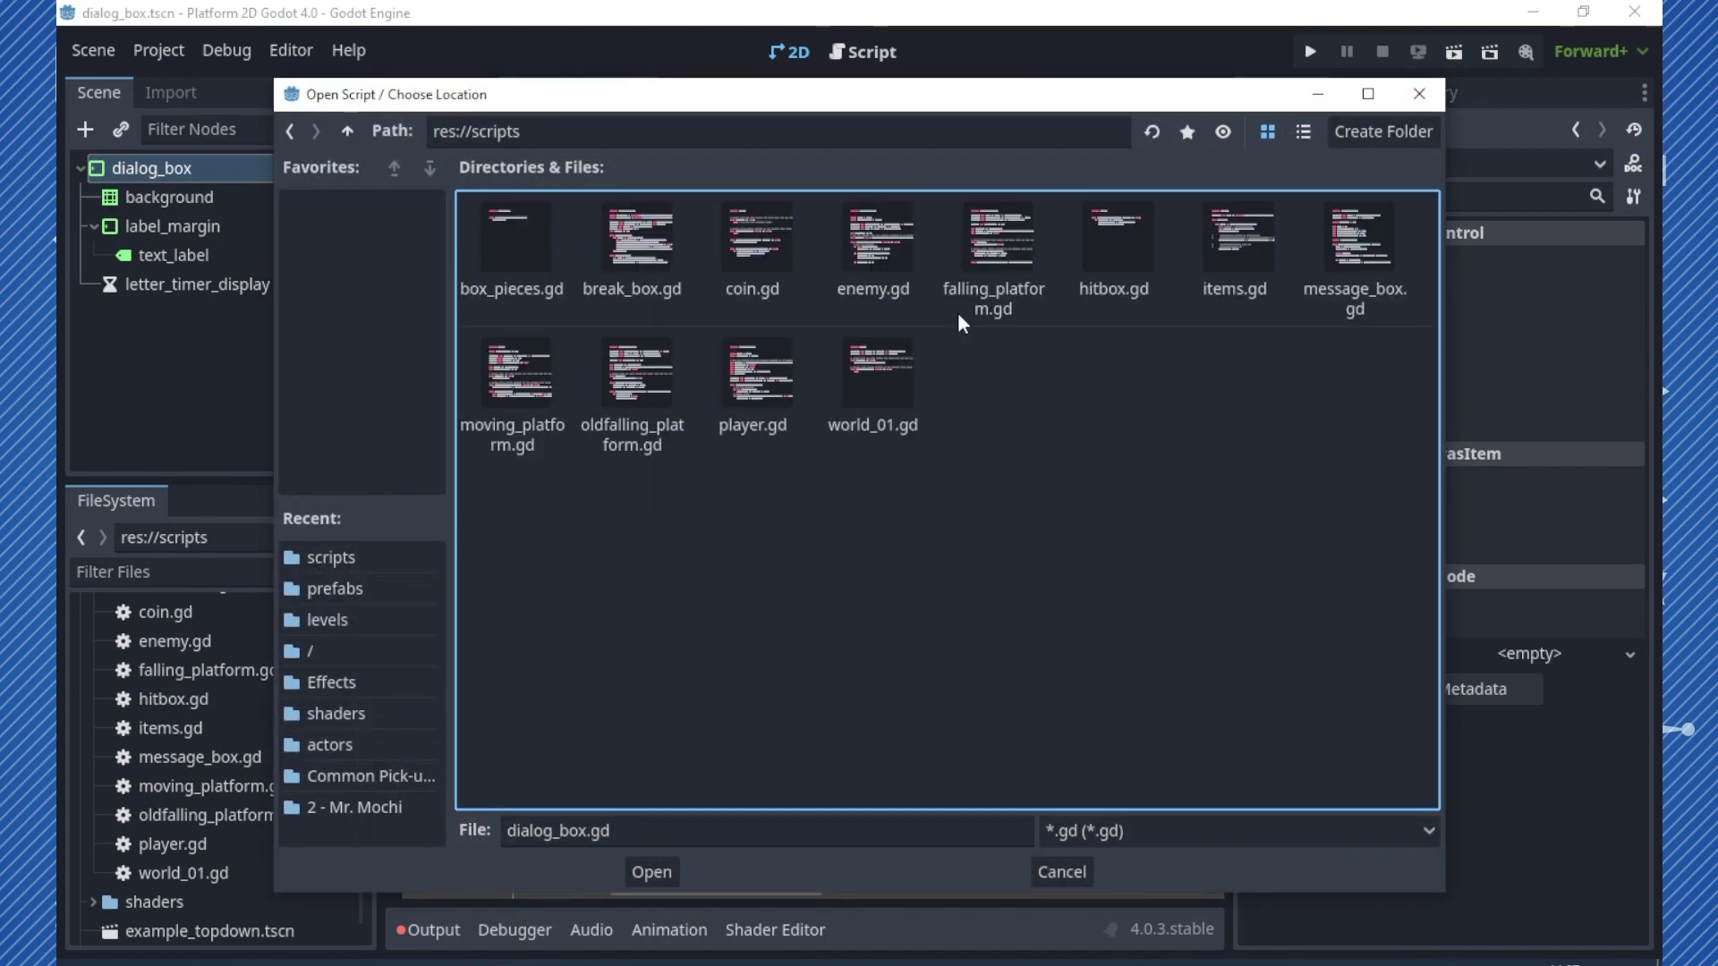
pyautogui.click(665, 861)
pyautogui.click(766, 697)
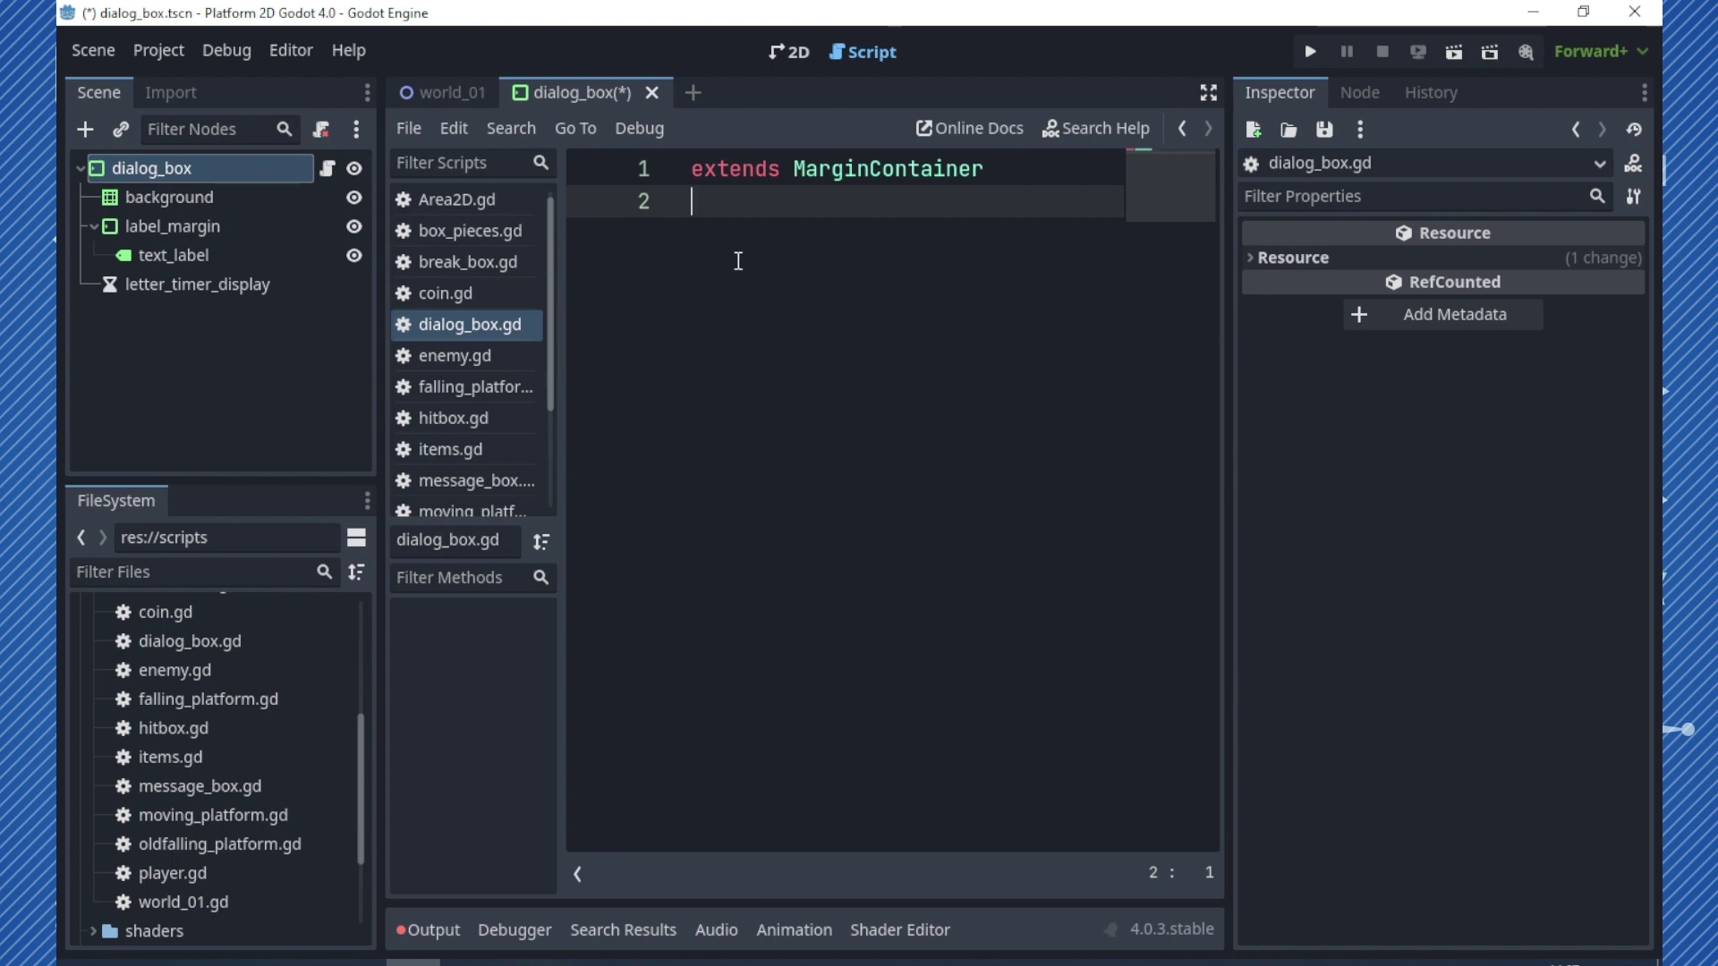
pyautogui.click(578, 873)
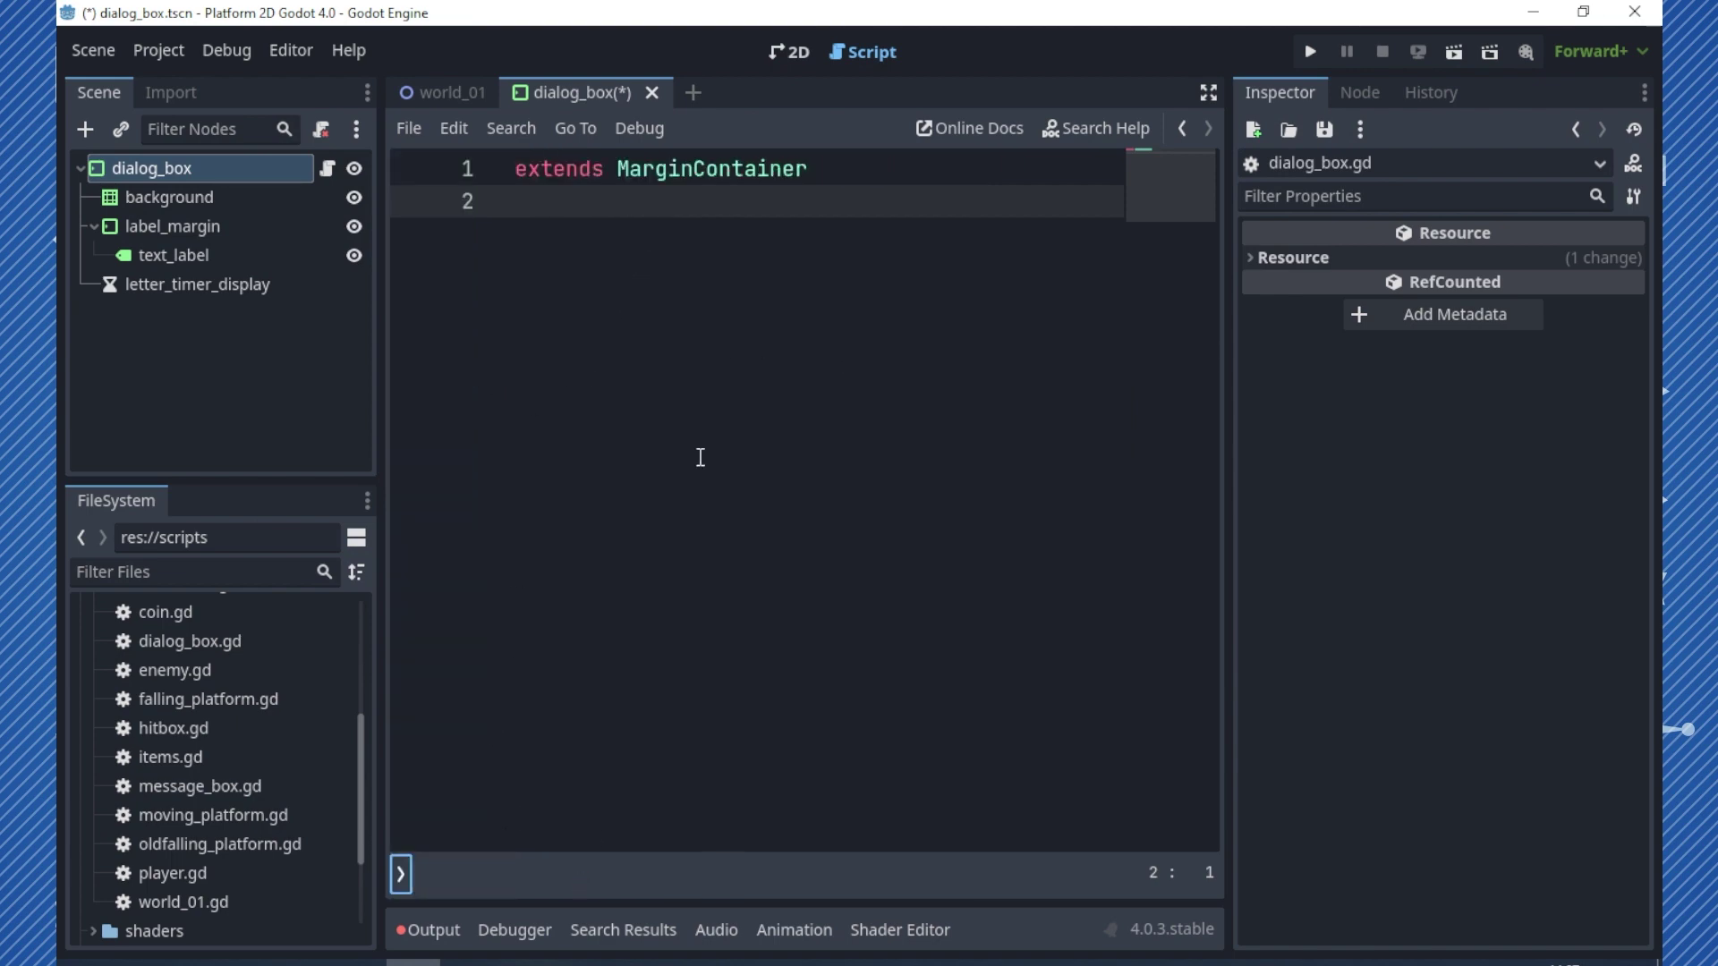
pyautogui.press('Return')
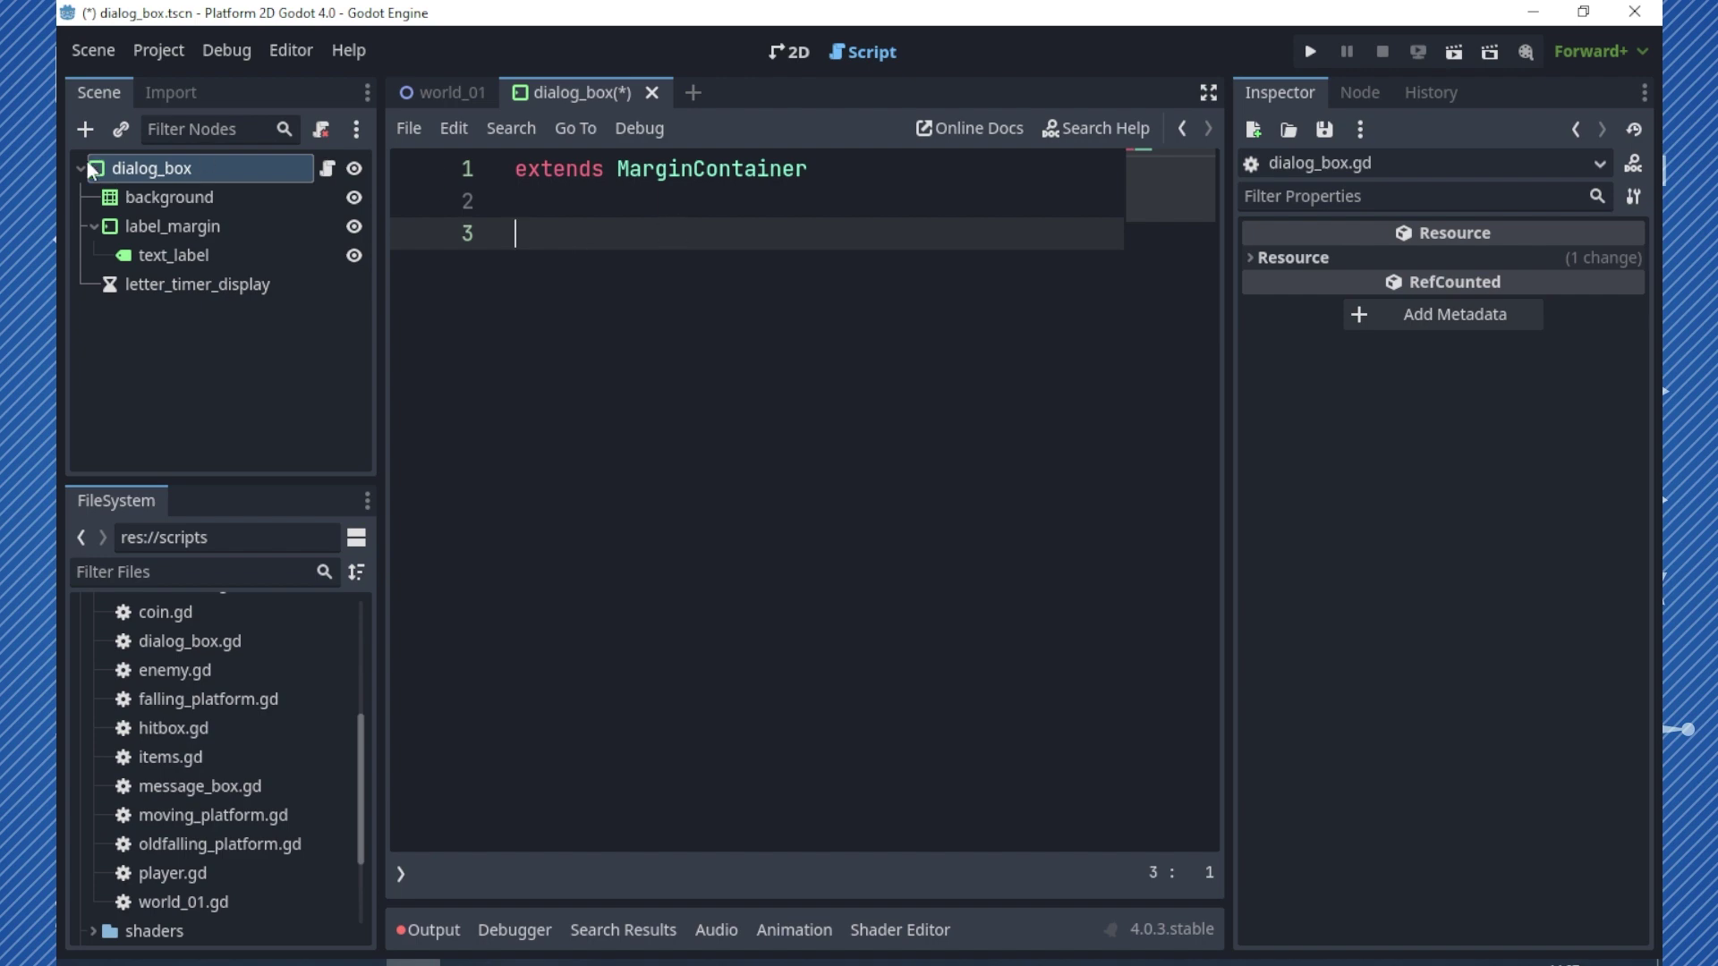
pyautogui.click(179, 256)
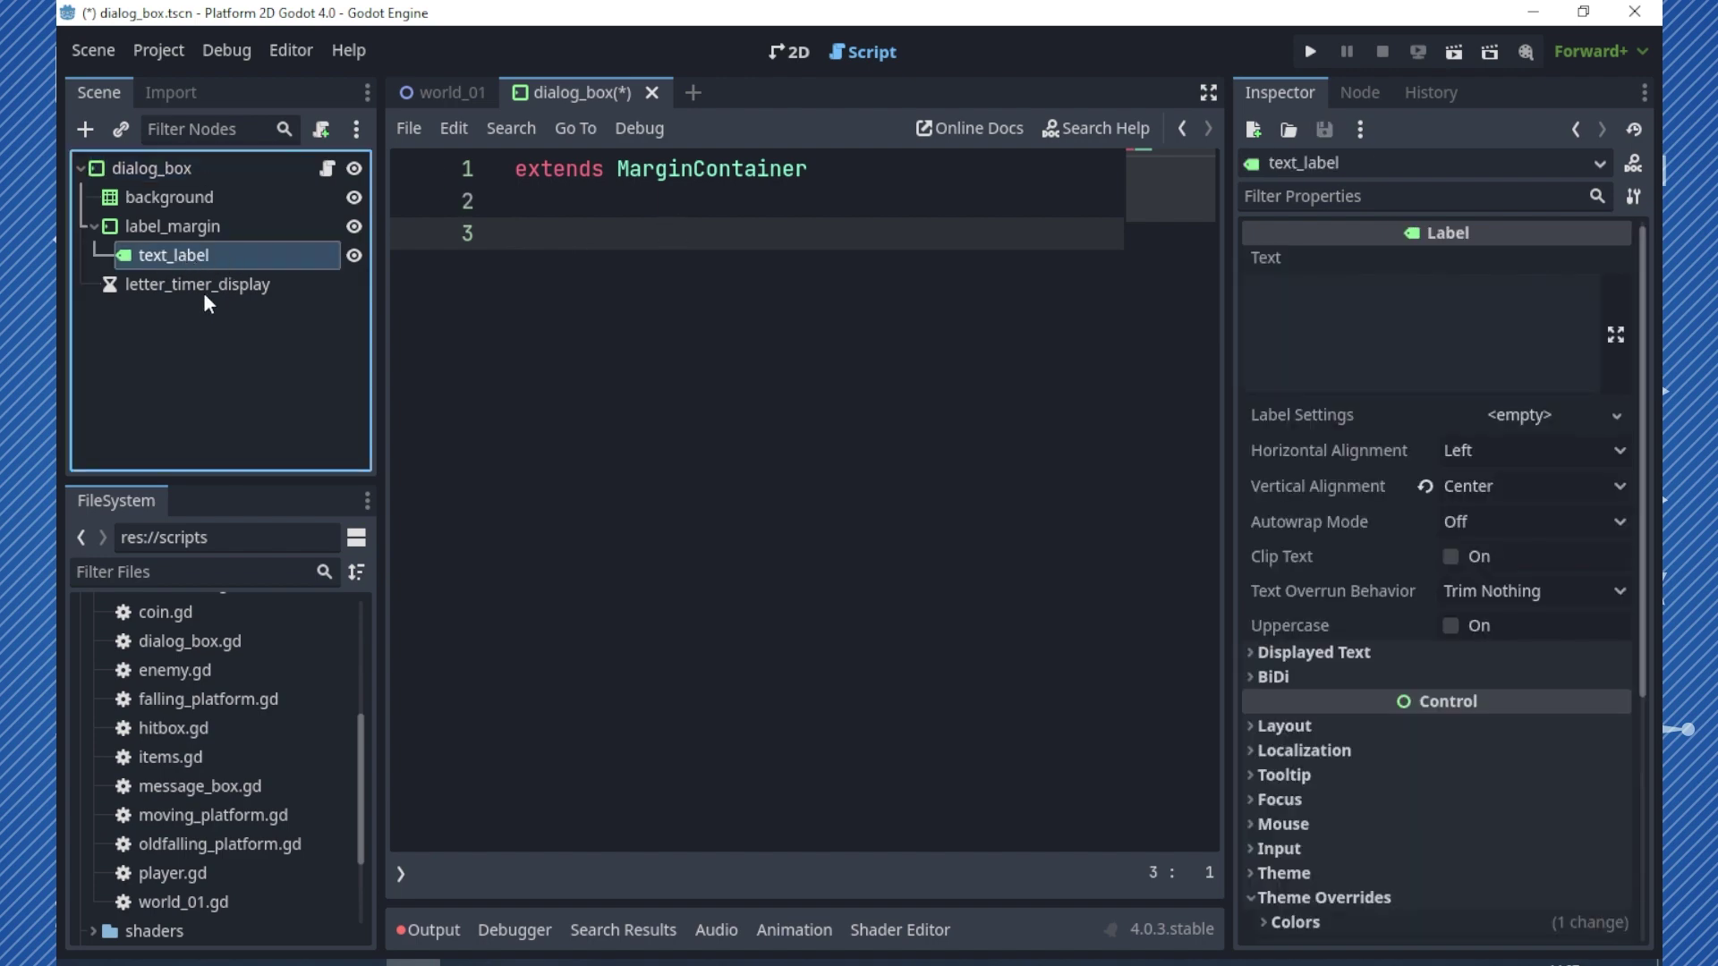
pyautogui.keyDown('ctrl'); pyautogui.click(145, 286); pyautogui.keyUp('ctrl')
pyautogui.moveTo(204, 263); pyautogui.dragTo(517, 233)
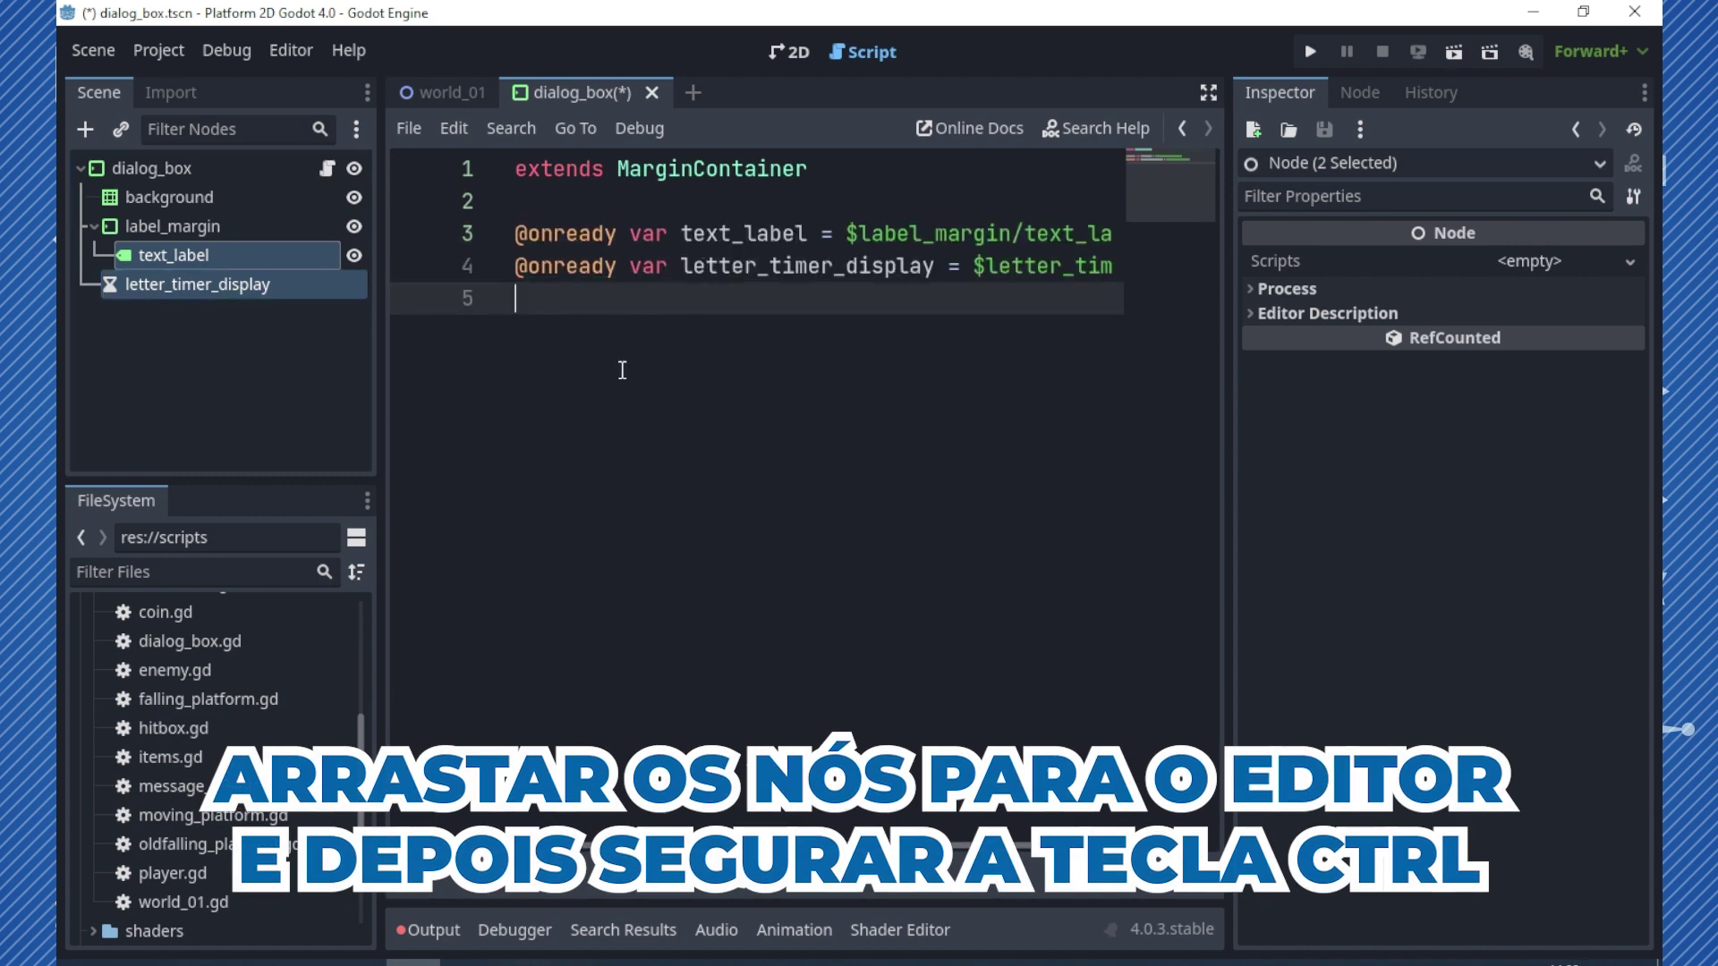
# - Add the constant MAX_WIDTH = 256 below the node references
pyautogui.click(1208, 93)
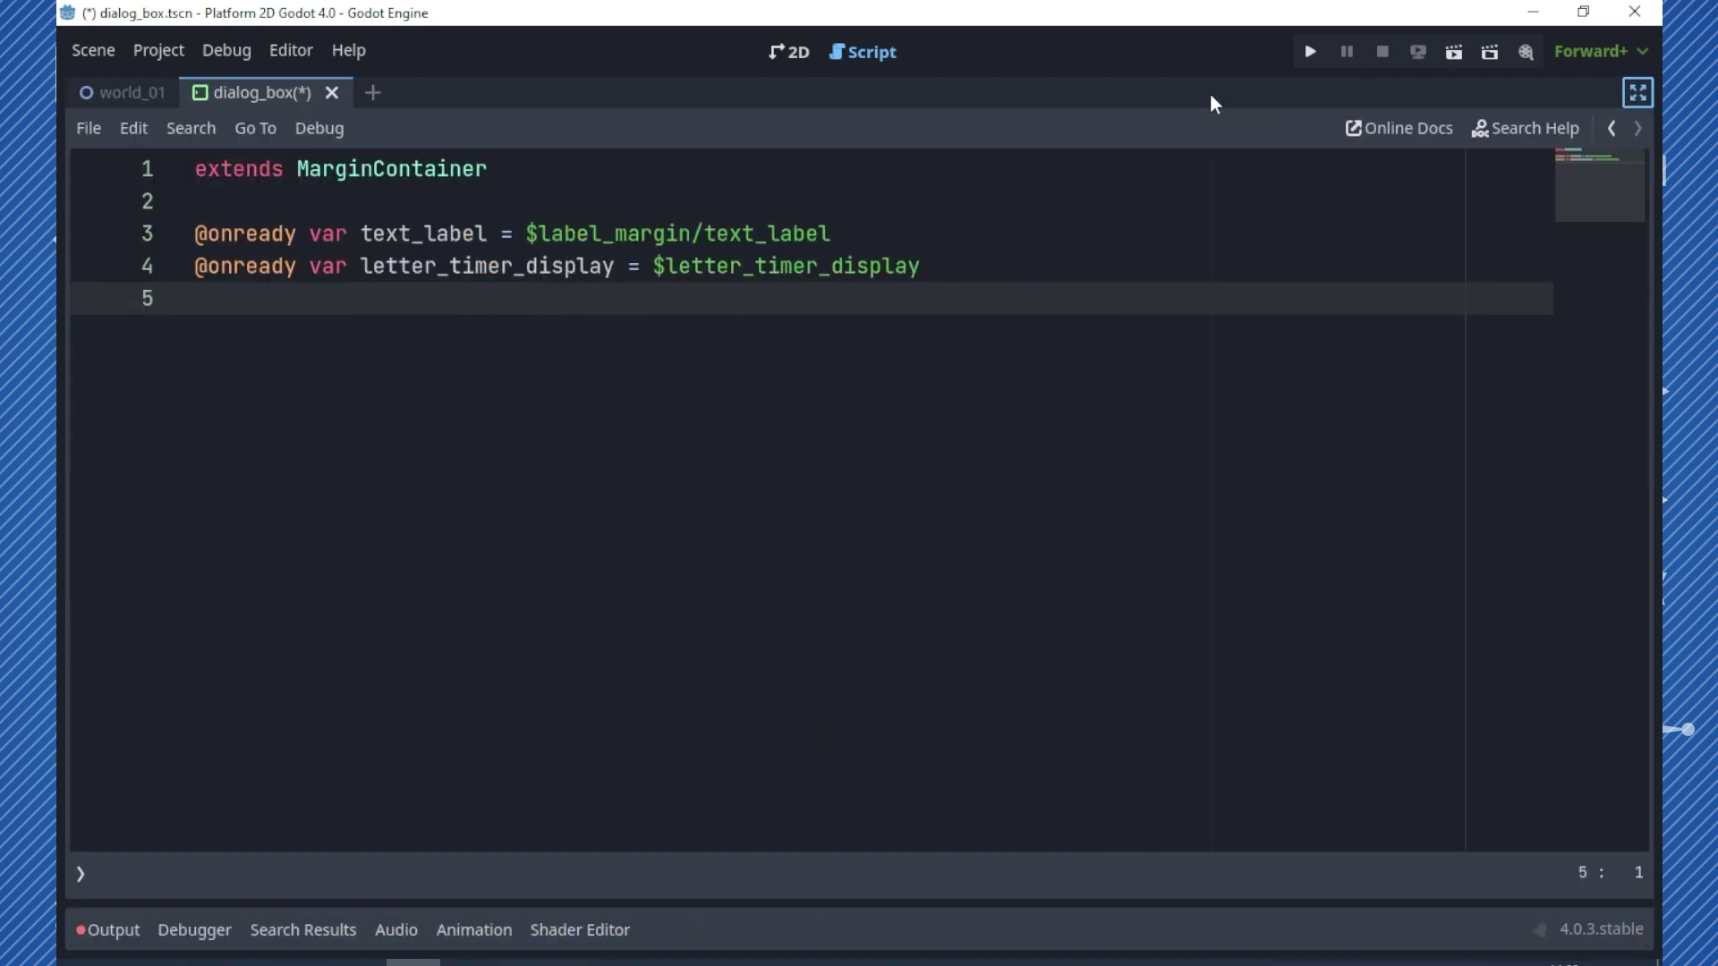
pyautogui.click(961, 265)
pyautogui.press('Return')
pyautogui.press('Return')
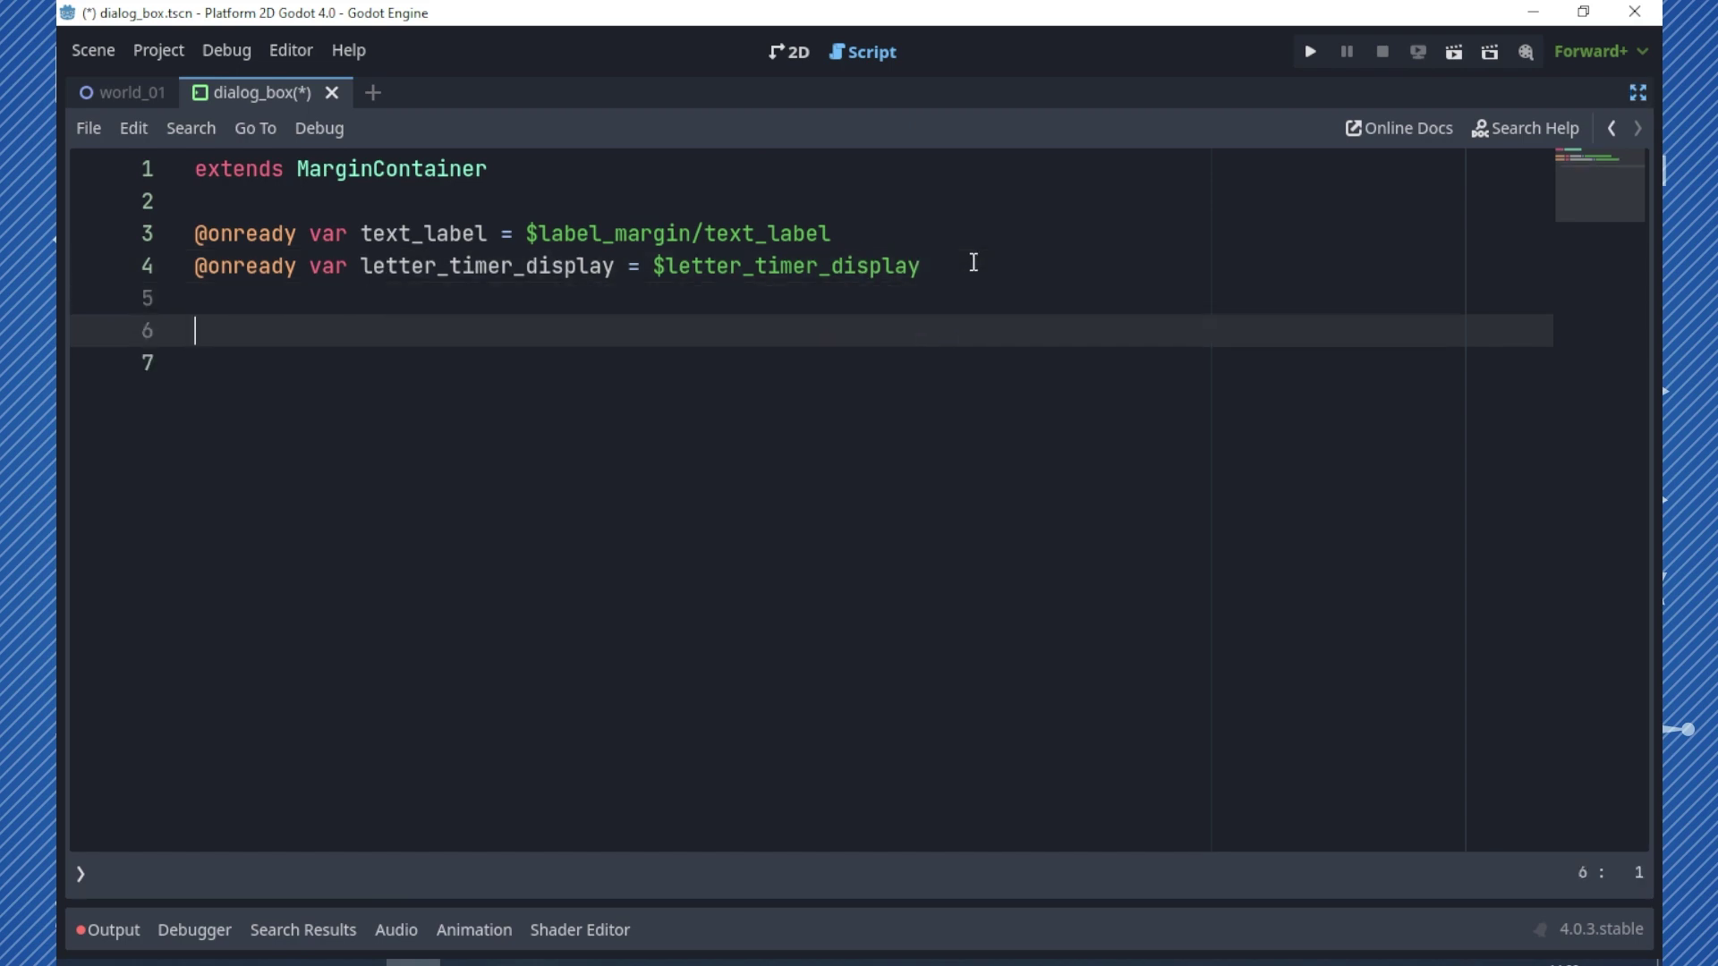
pyautogui.write('const MA')
pyautogui.write('X_WIDTH')
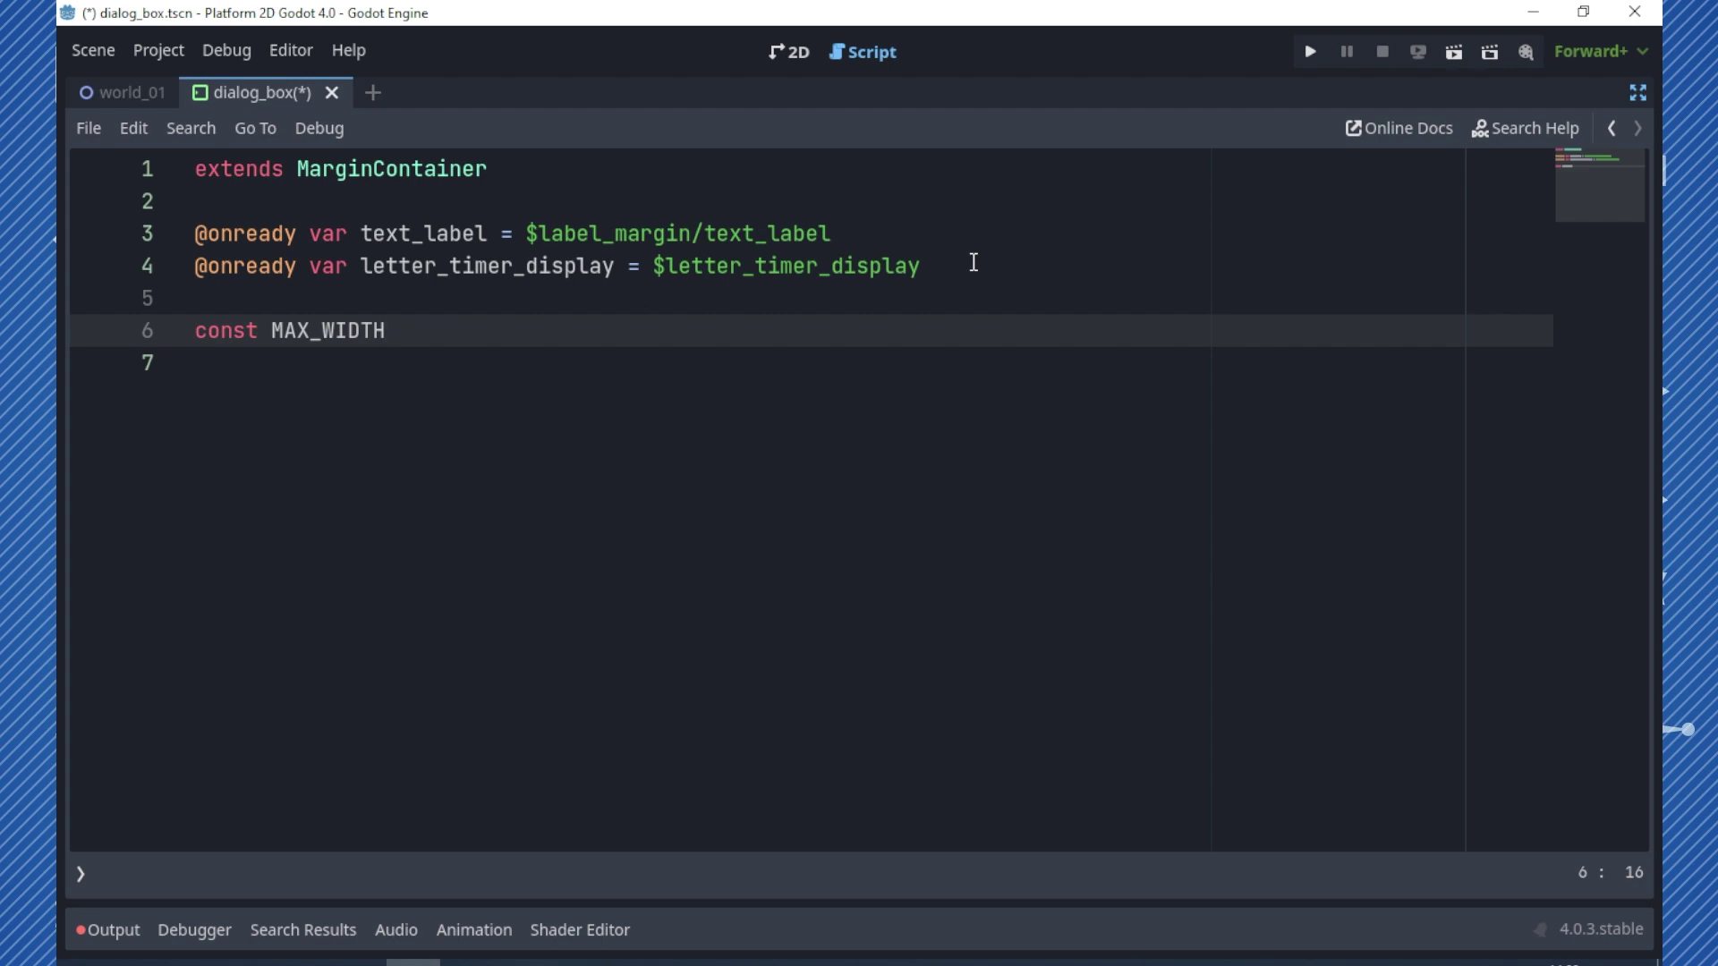
pyautogui.write(' = 256')
pyautogui.press('Return')
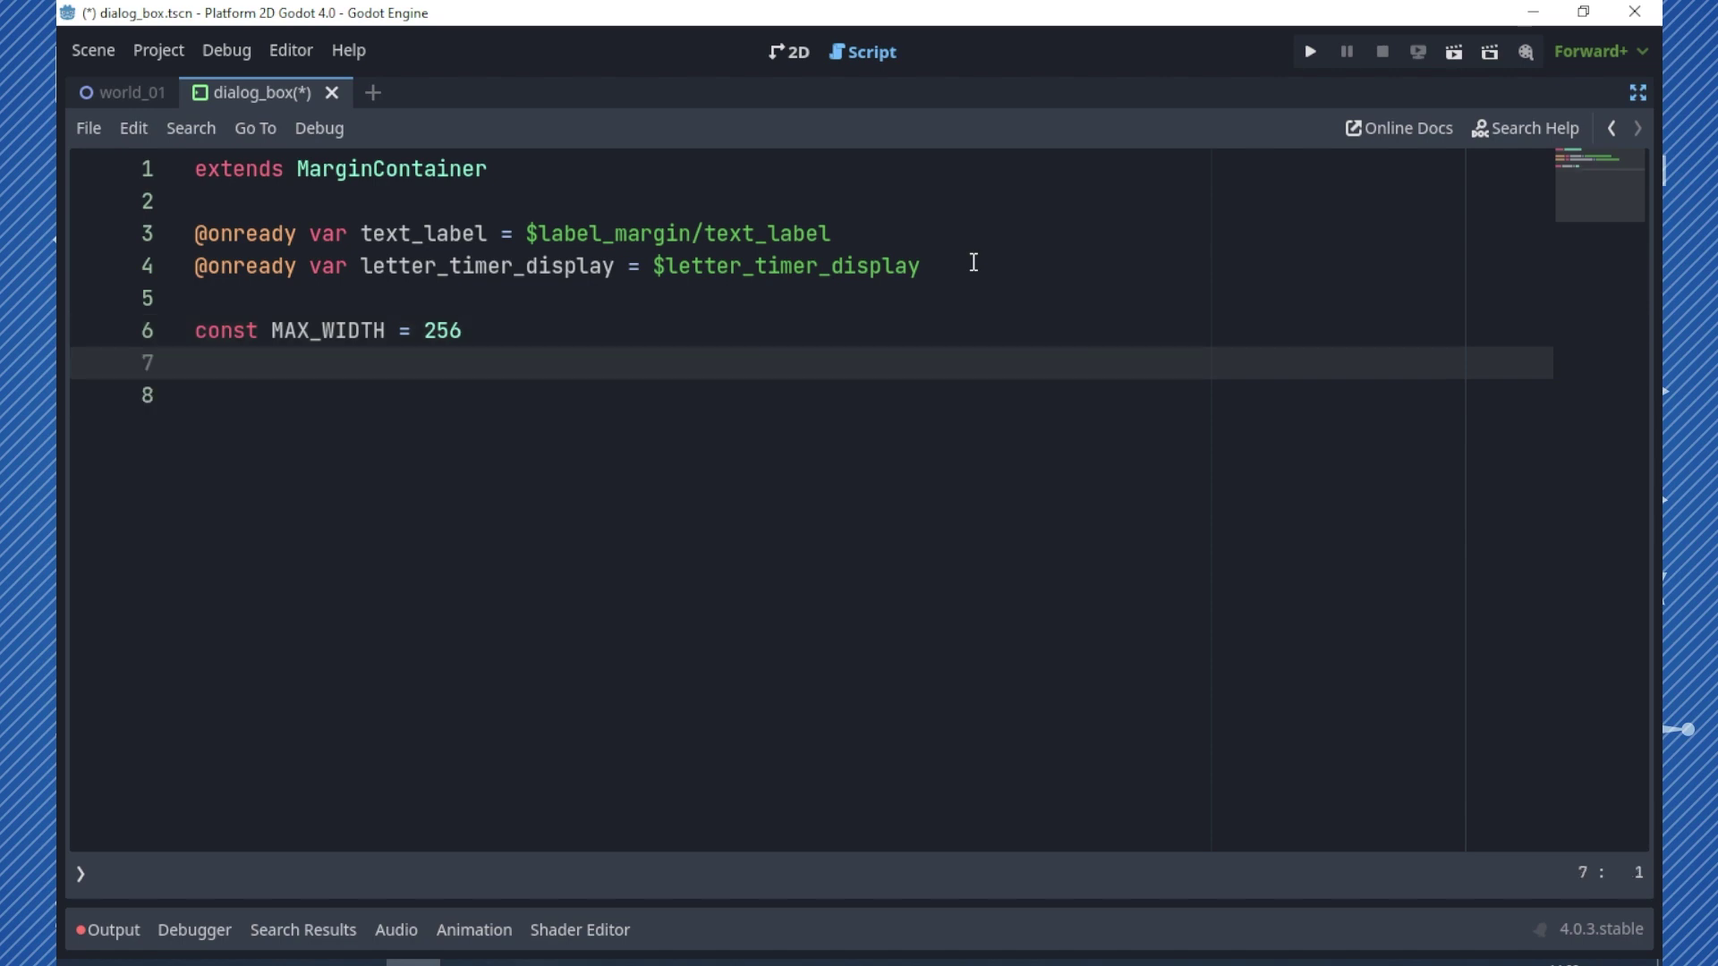
pyautogui.press('Return')
# - Declare var text = "" and var letter_index = 0
pyautogui.write('var text')
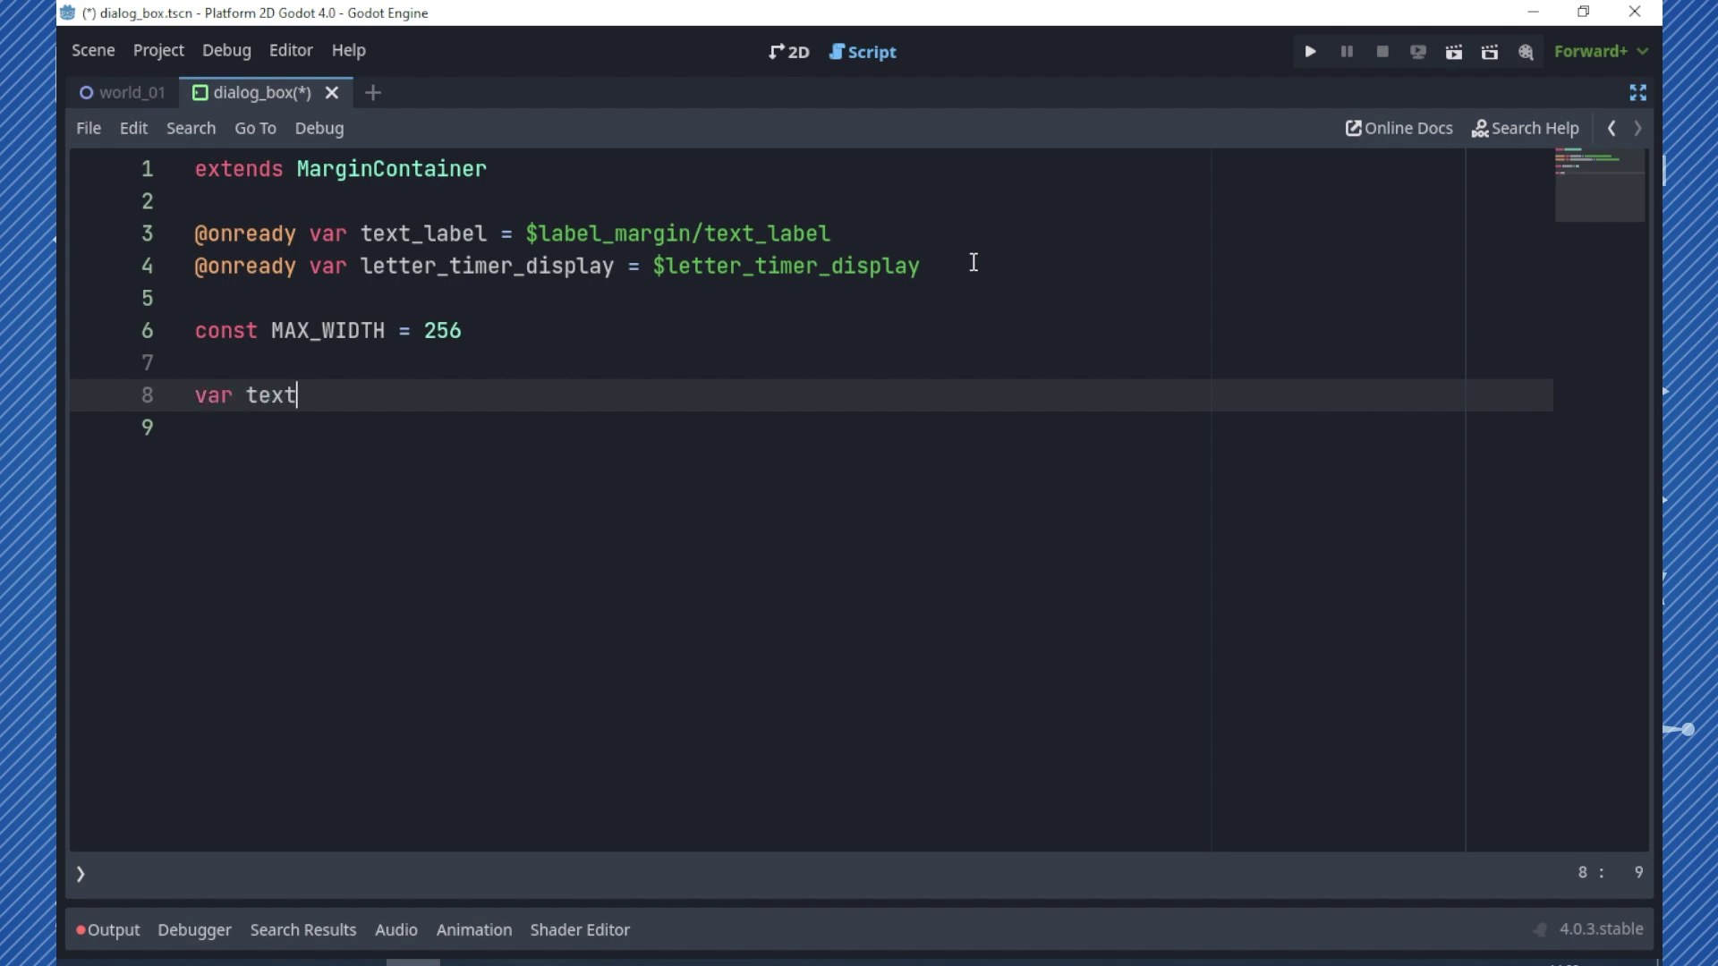
pyautogui.write(' = "')
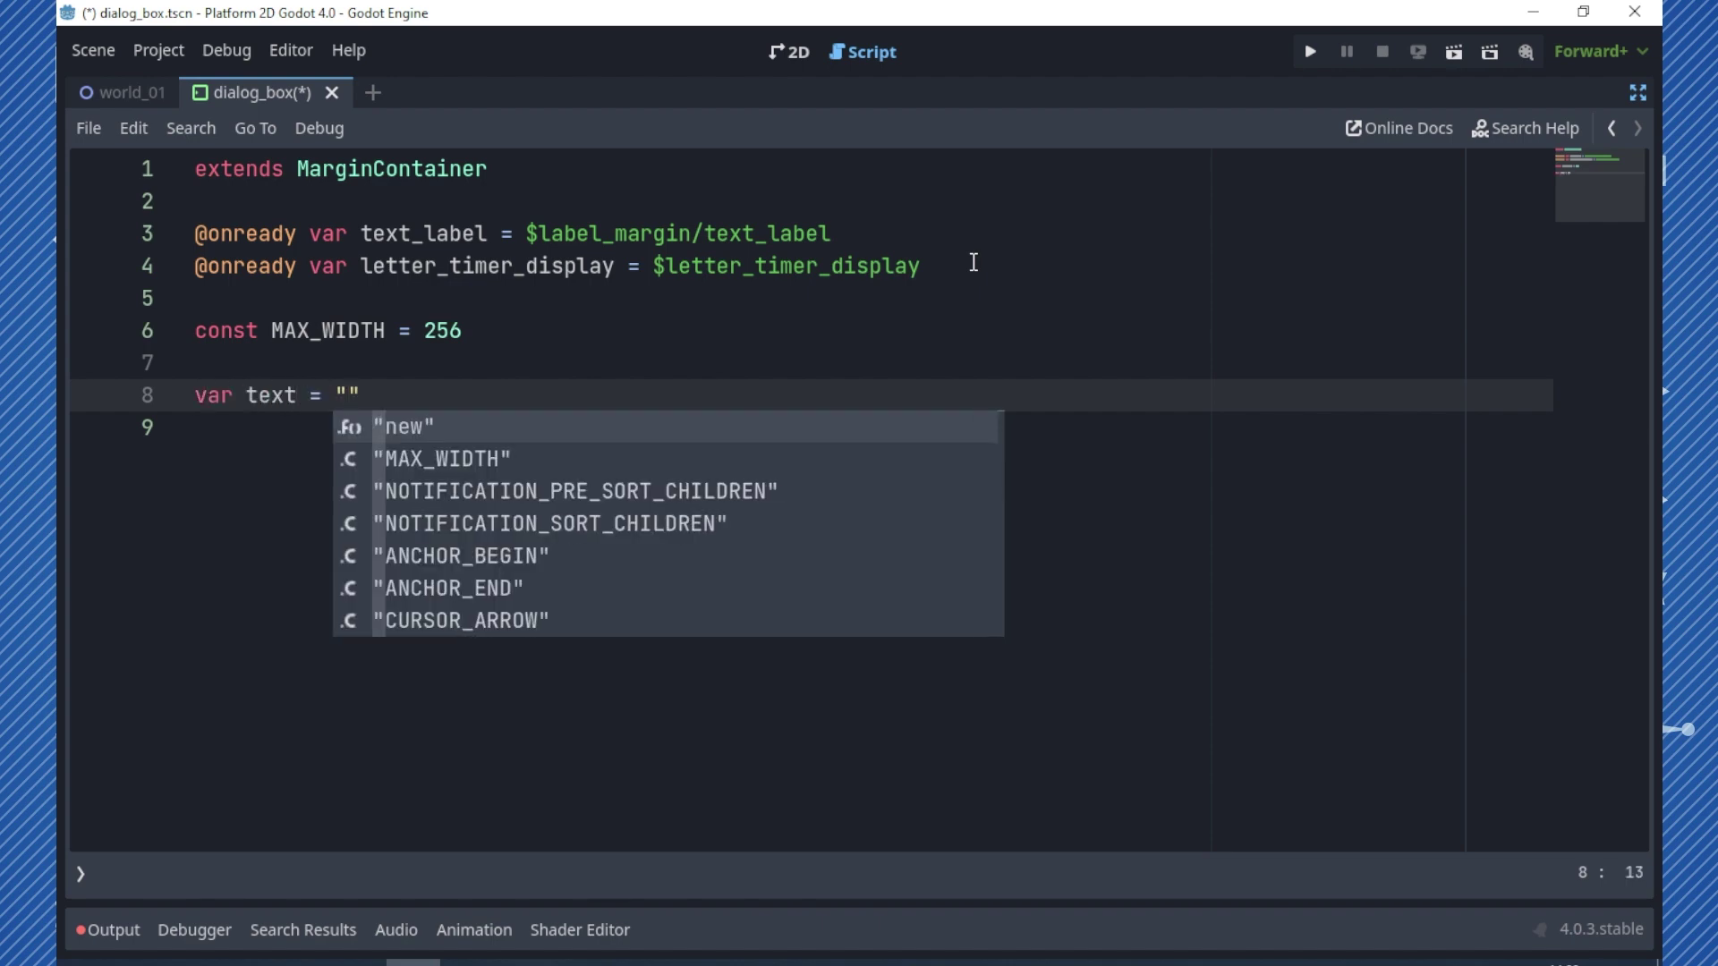
pyautogui.press('Escape')
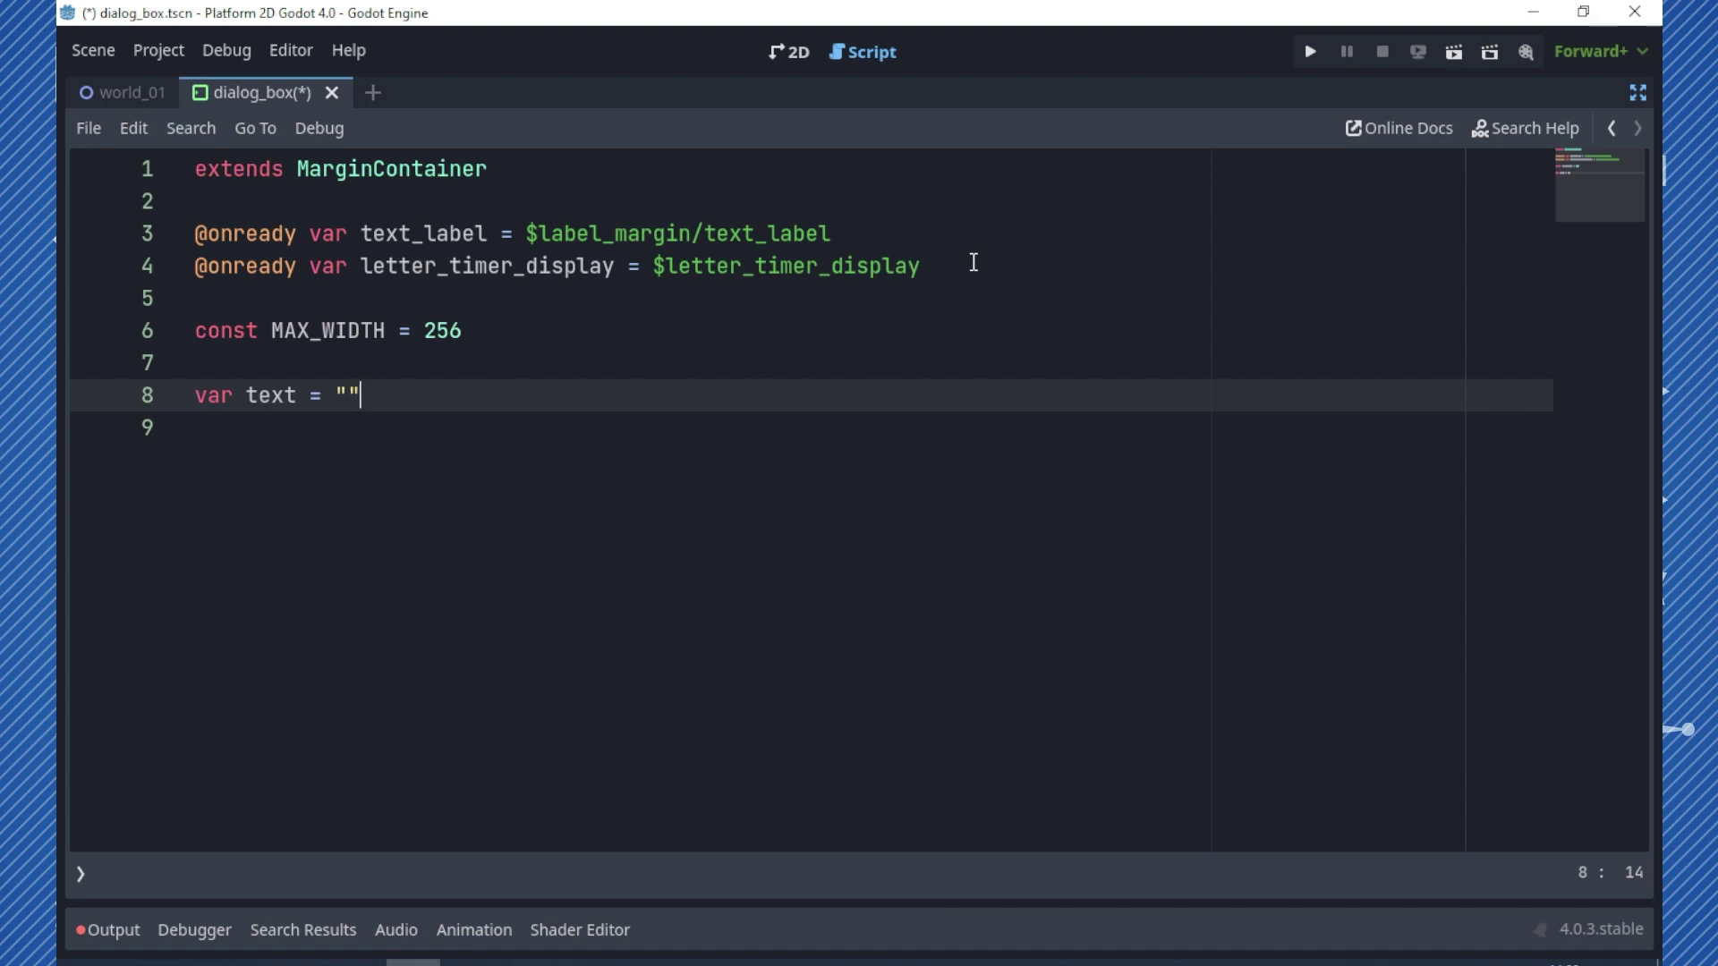
pyautogui.press('Return')
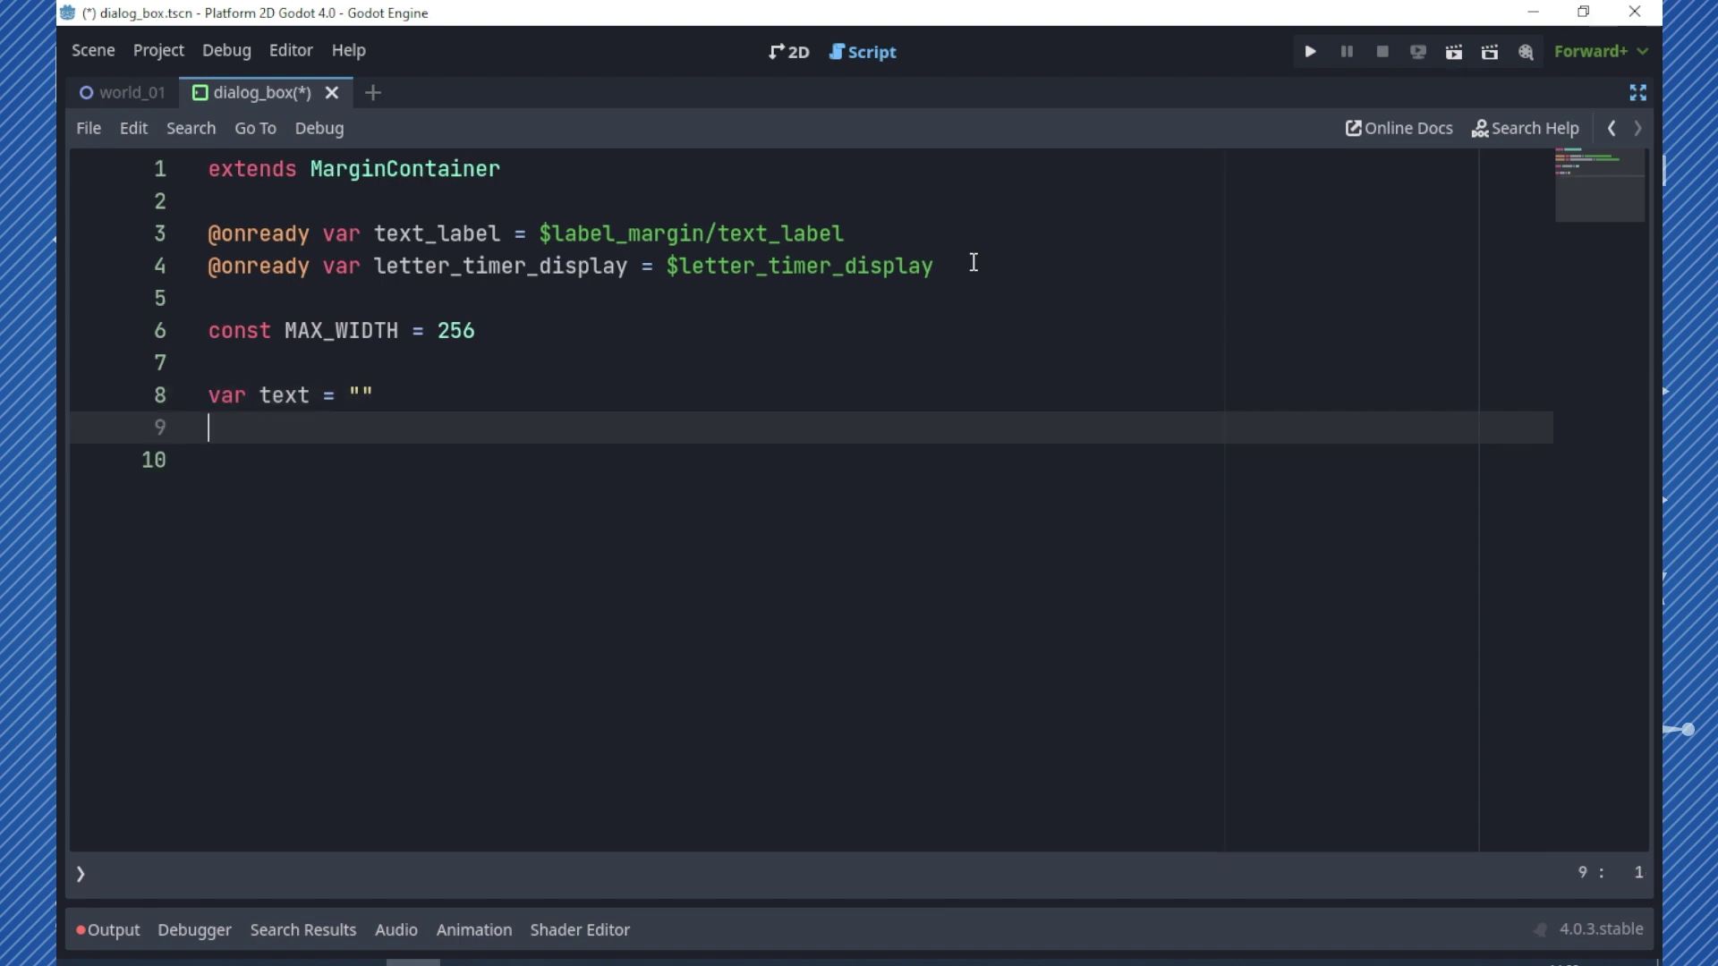
pyautogui.write('var letter')
pyautogui.write('_index = 0')
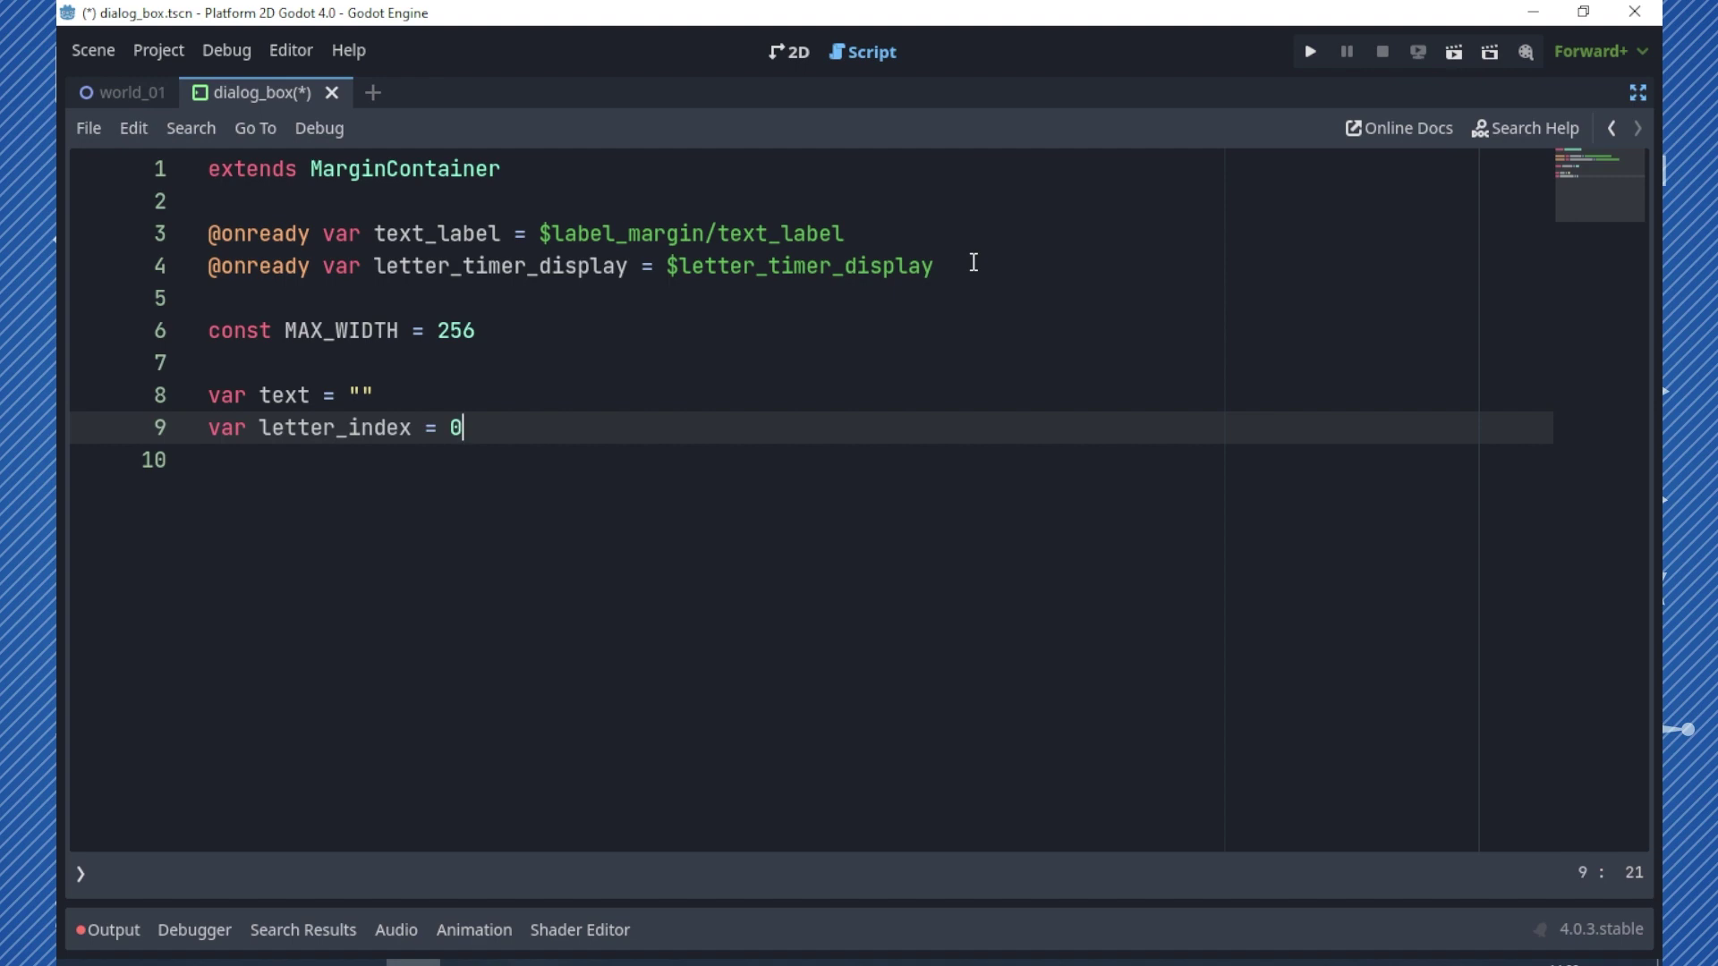
pyautogui.press('Return')
pyautogui.press('Return')
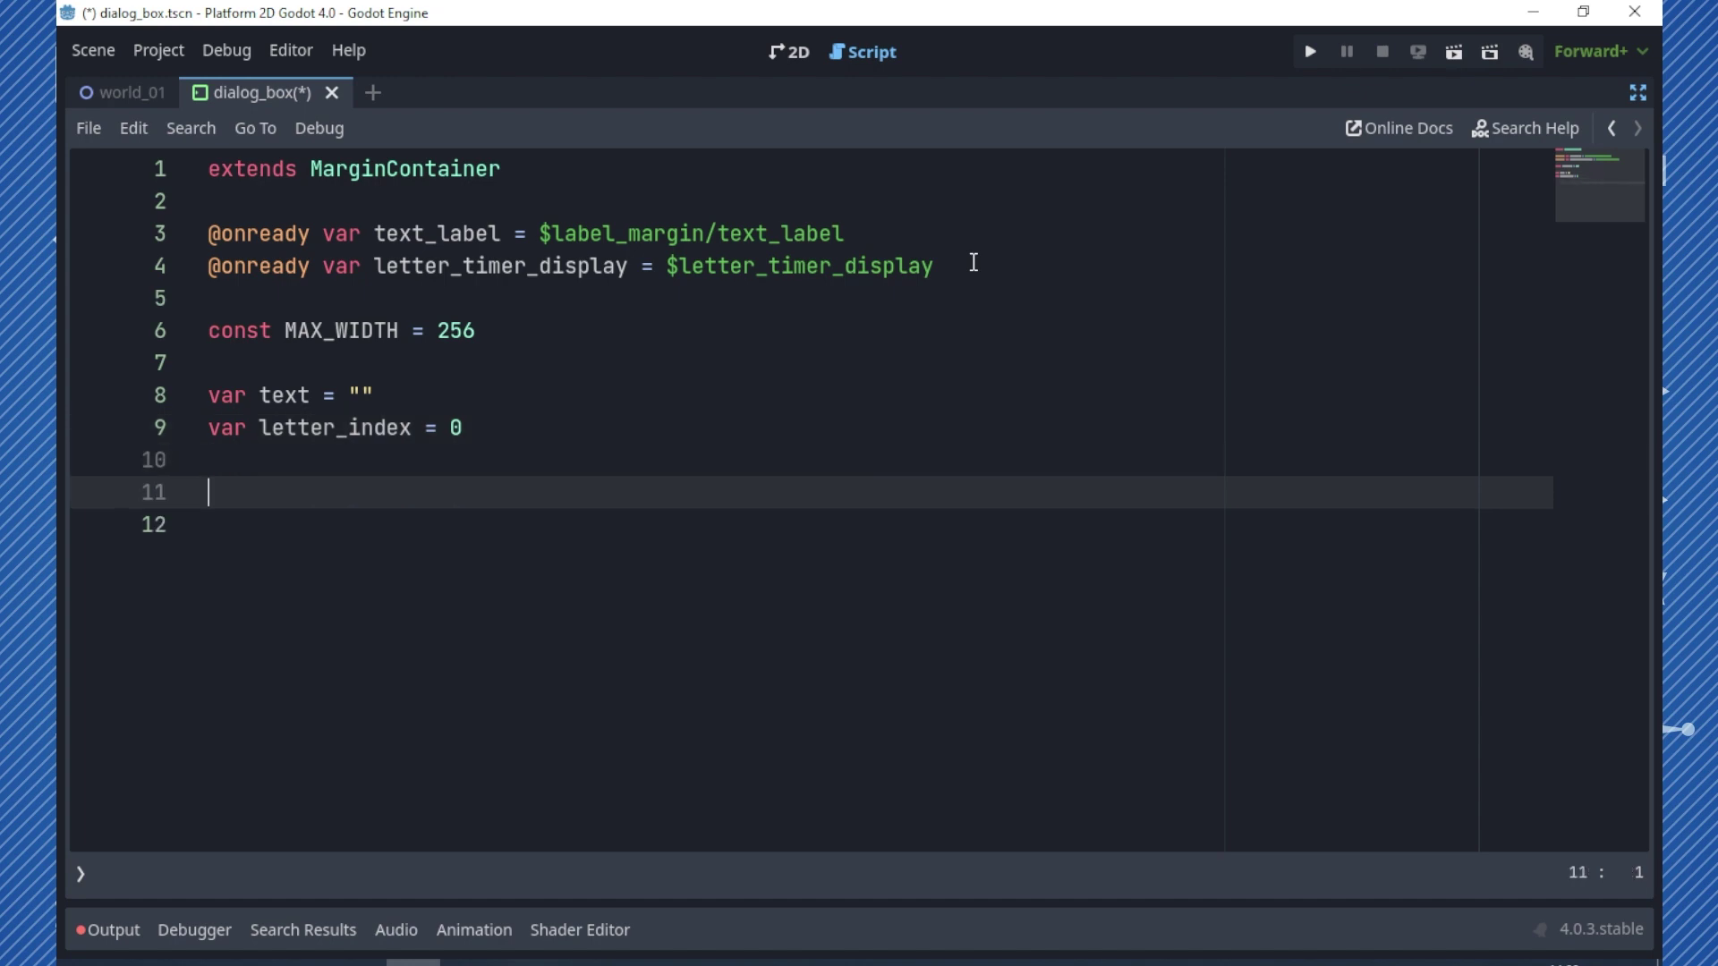
# - Declare var letter_display_timer := 0.07
pyautogui.write('var ')
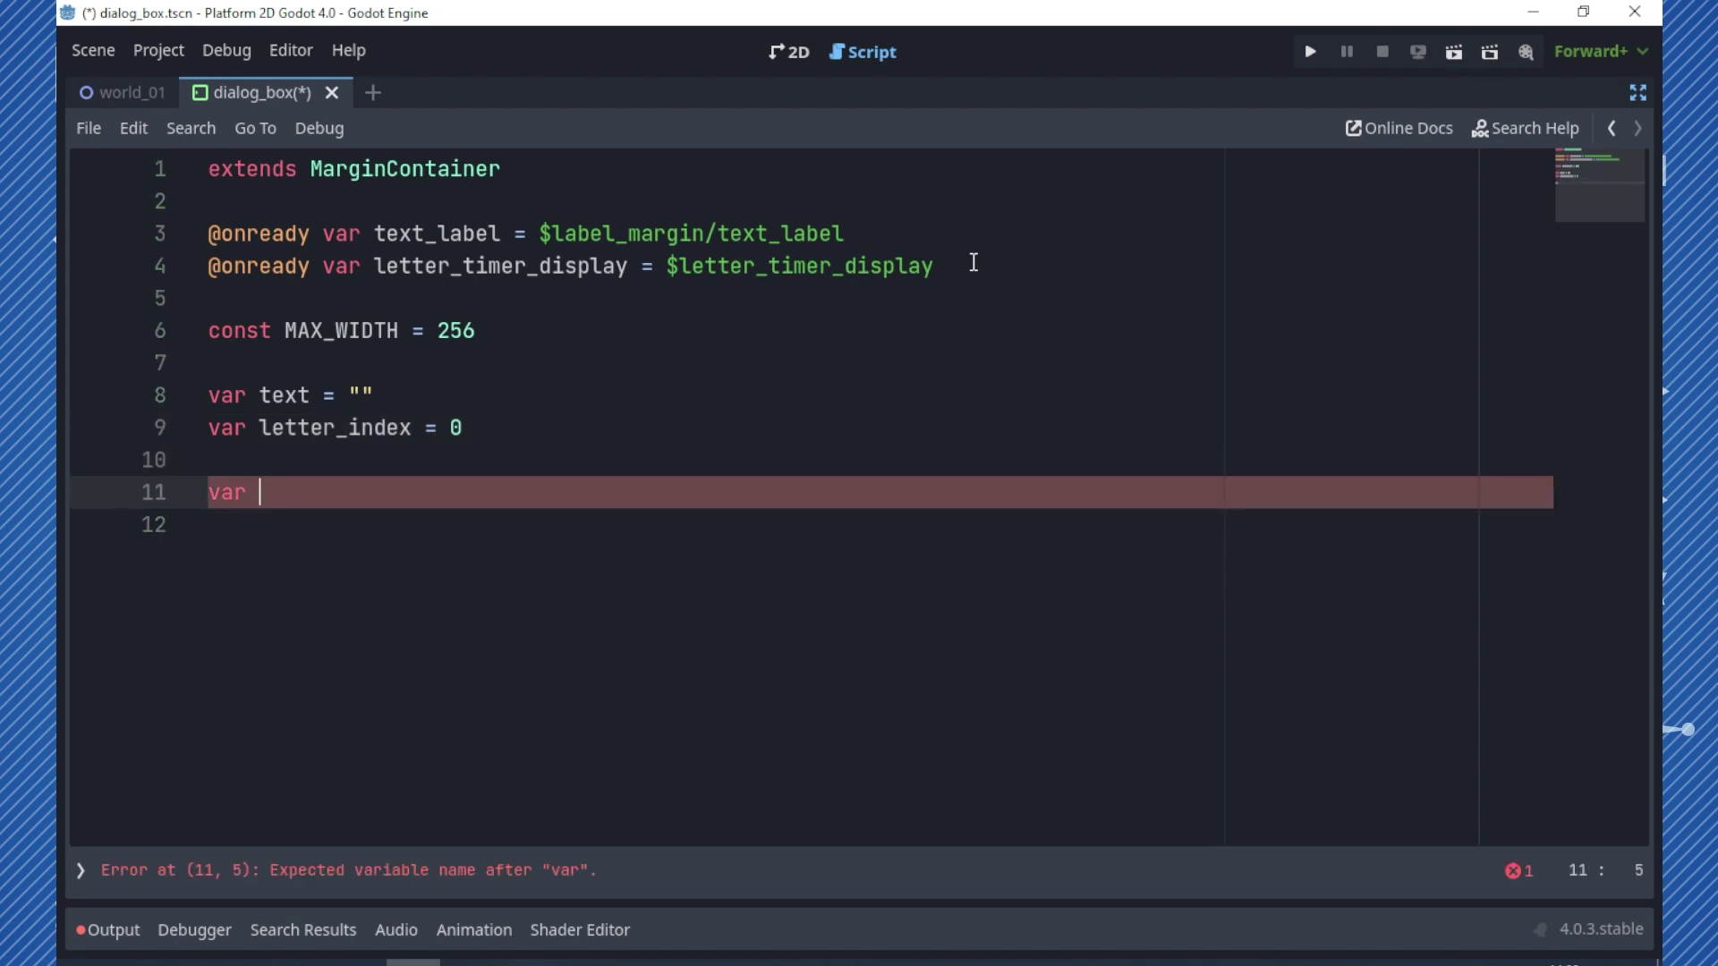
pyautogui.write('lette')
pyautogui.write('r_dip')
pyautogui.press('BackSpace')
pyautogui.write('s')
pyautogui.write('play_ti')
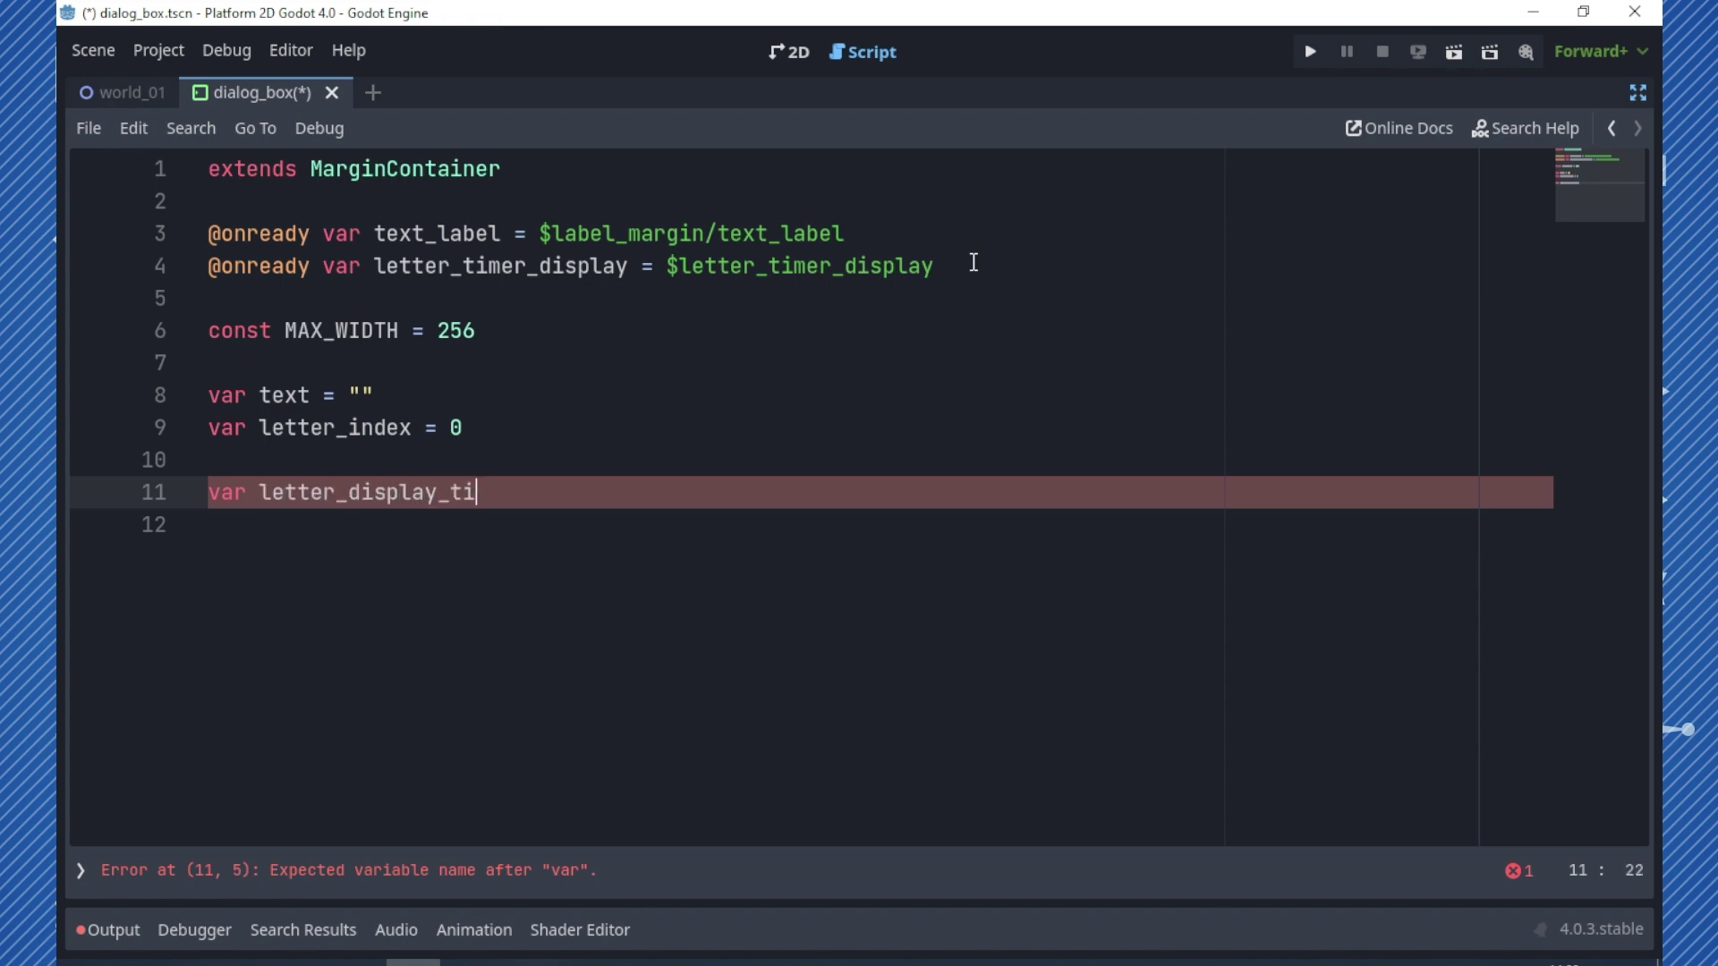
pyautogui.write('mer = 0')
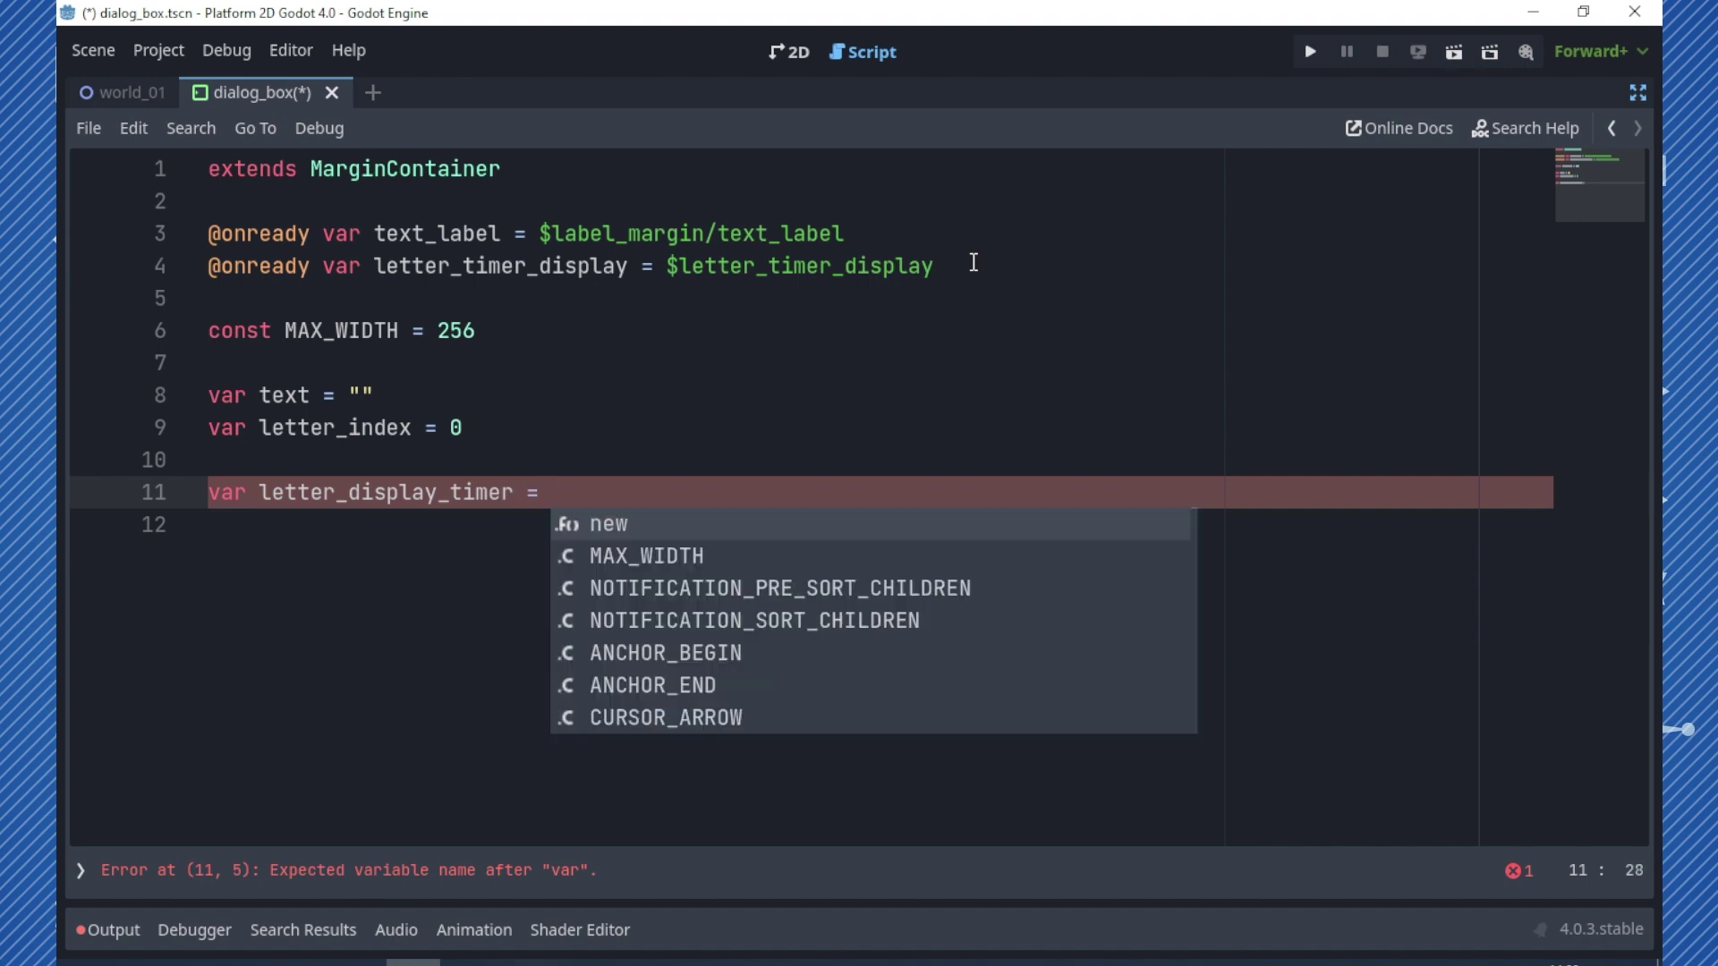
pyautogui.write('.02')
pyautogui.press('Left')
pyautogui.press('Left')
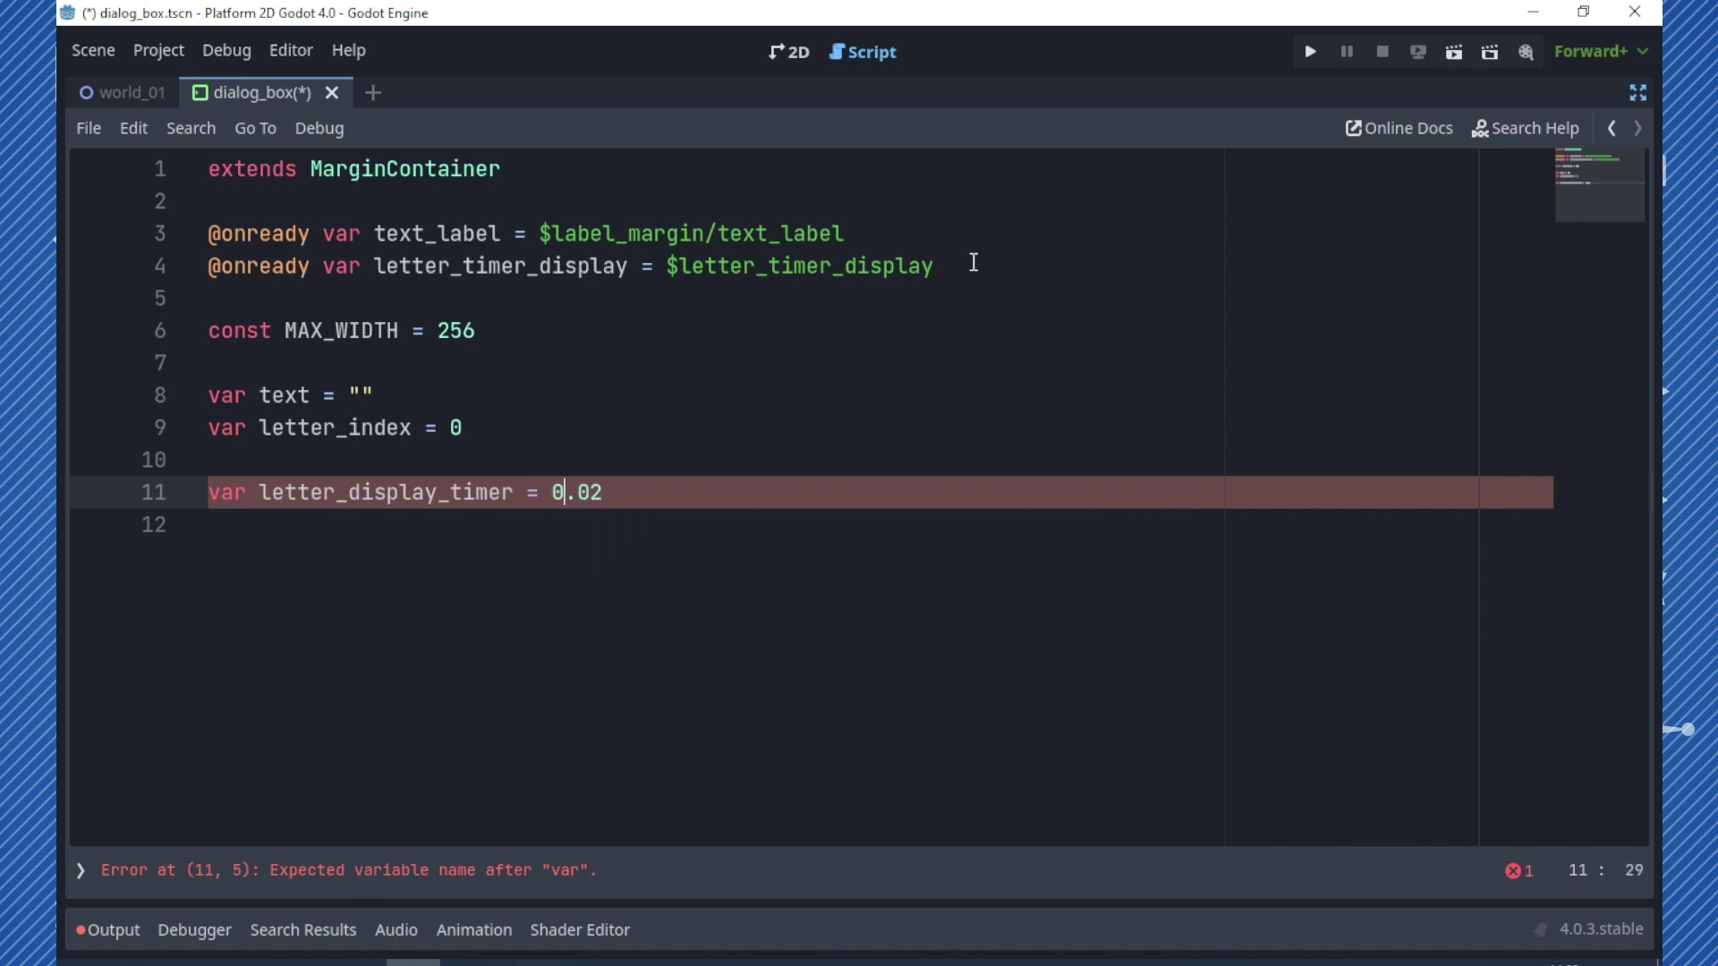
pyautogui.press('Left')
pyautogui.press('Left')
pyautogui.press('Left')
pyautogui.write(':')
pyautogui.press('End')
pyautogui.press('BackSpace')
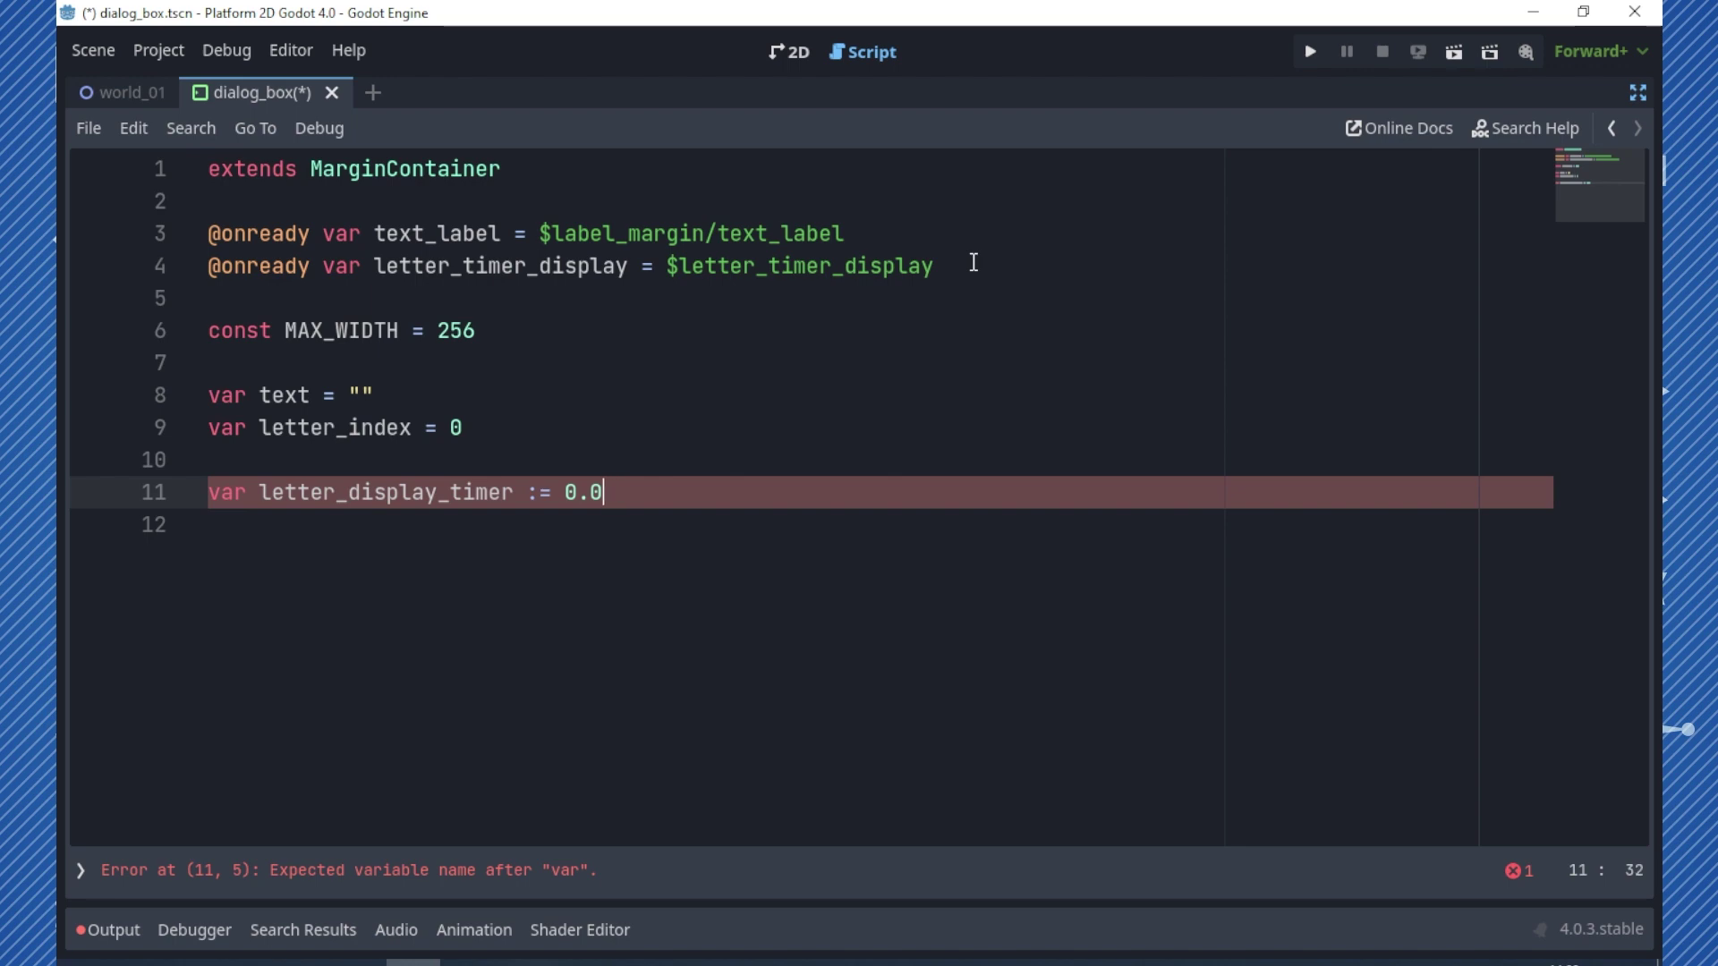
pyautogui.write('7')
# - Duplicate the letter timer line twice below line 11
pyautogui.hotkey('shift', 'Home')
pyautogui.hotkey('ctrl', 'c')
pyautogui.press('End')
pyautogui.press('Return')
pyautogui.hotkey('ctrl', 'v')
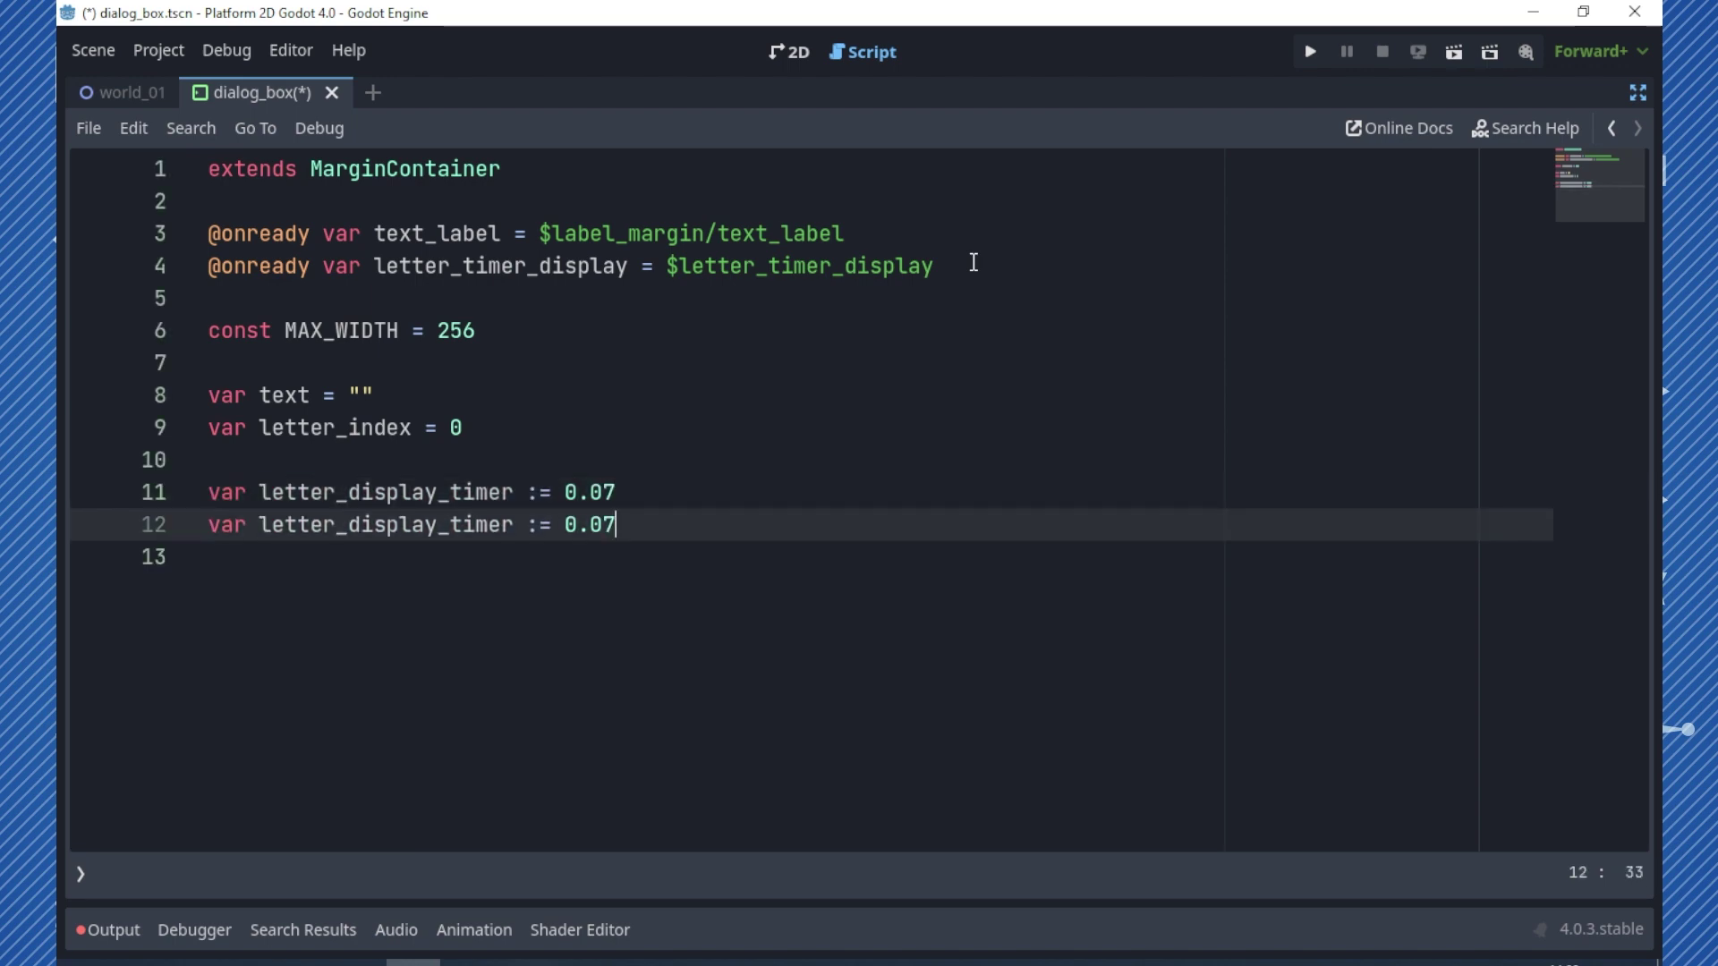
pyautogui.press('Return')
pyautogui.hotkey('ctrl', 'v')
# - Rename the two copied timers to space and punctuation display timers
pyautogui.click(340, 530)
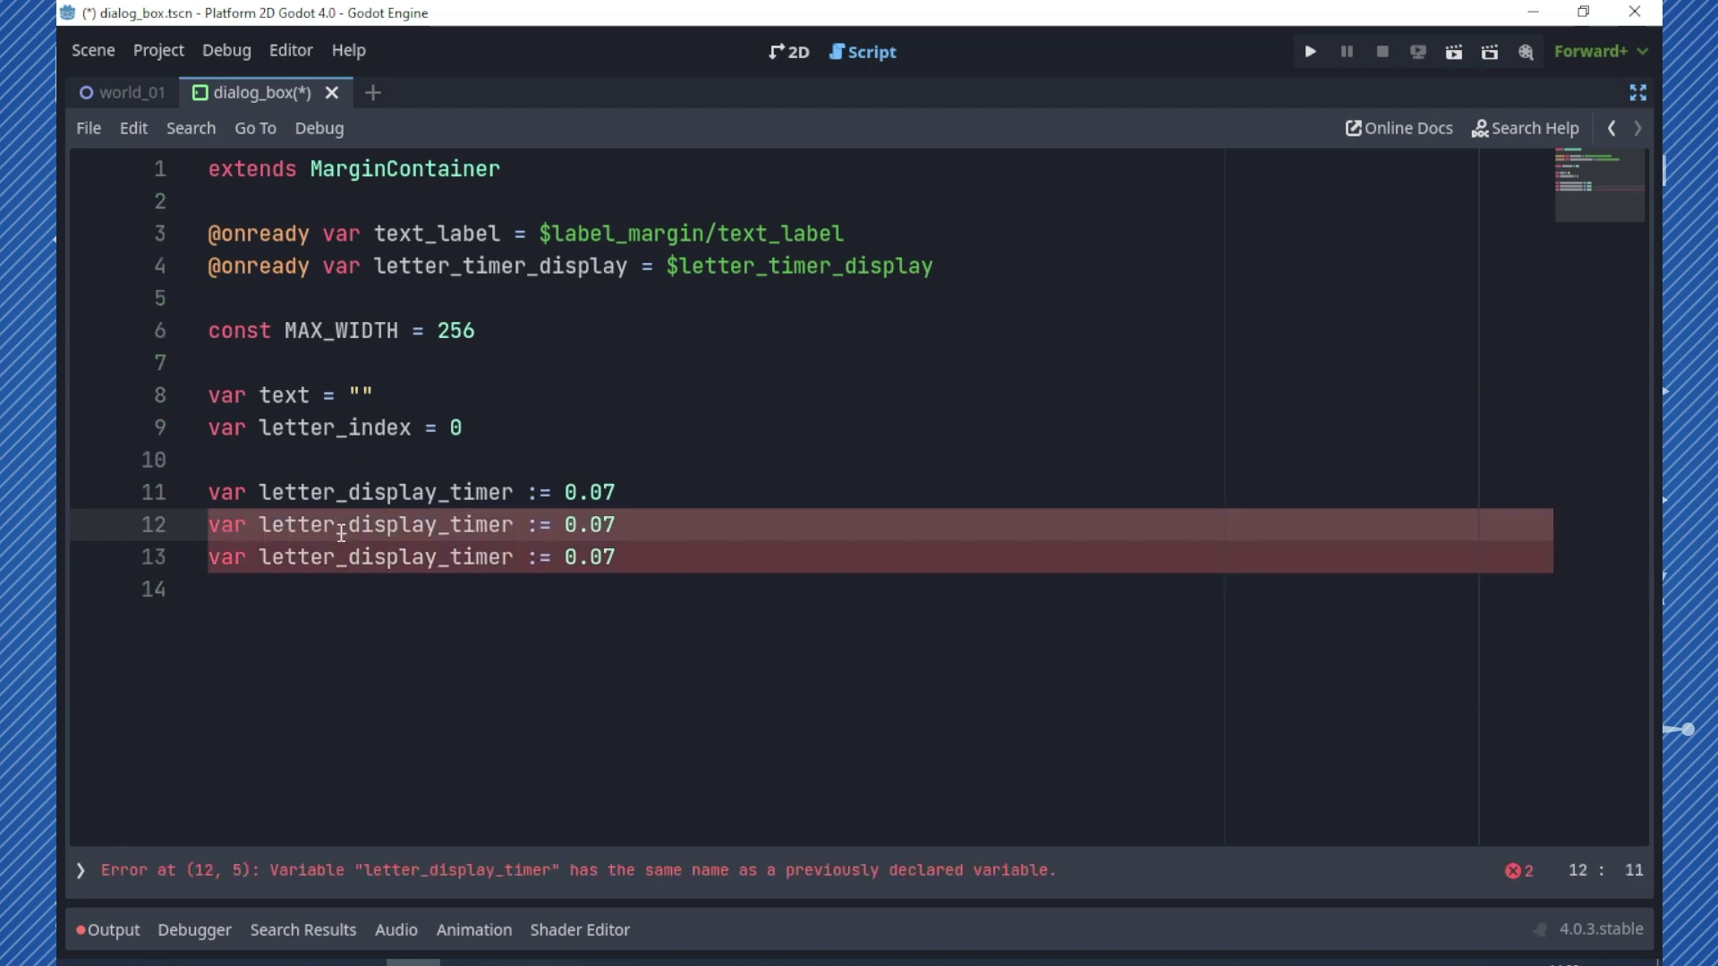
pyautogui.hotkey('shift', 'Left')
pyautogui.hotkey('shift', 'Left')
pyautogui.hotkey('shift', 'Left')
pyautogui.hotkey('shift', 'Left')
pyautogui.write('space')
pyautogui.press('Down')
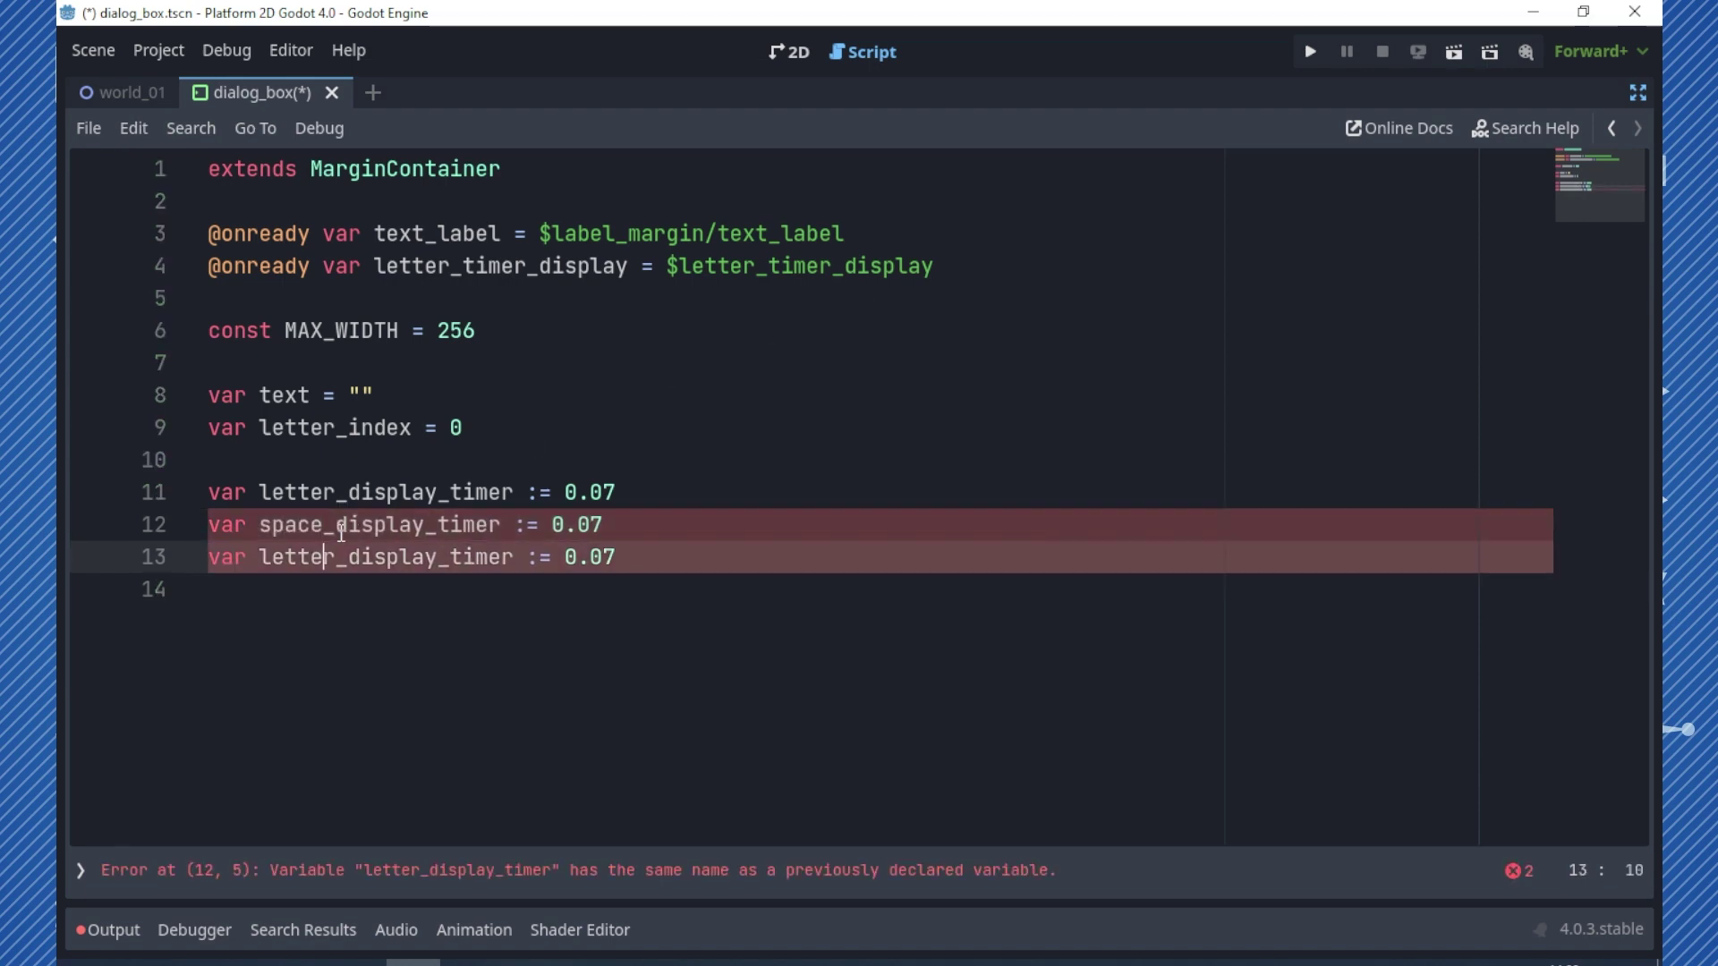
pyautogui.hotkey('shift', 'Left')
pyautogui.hotkey('shift', 'Left')
pyautogui.hotkey('shift', 'Left')
pyautogui.write('pnc')
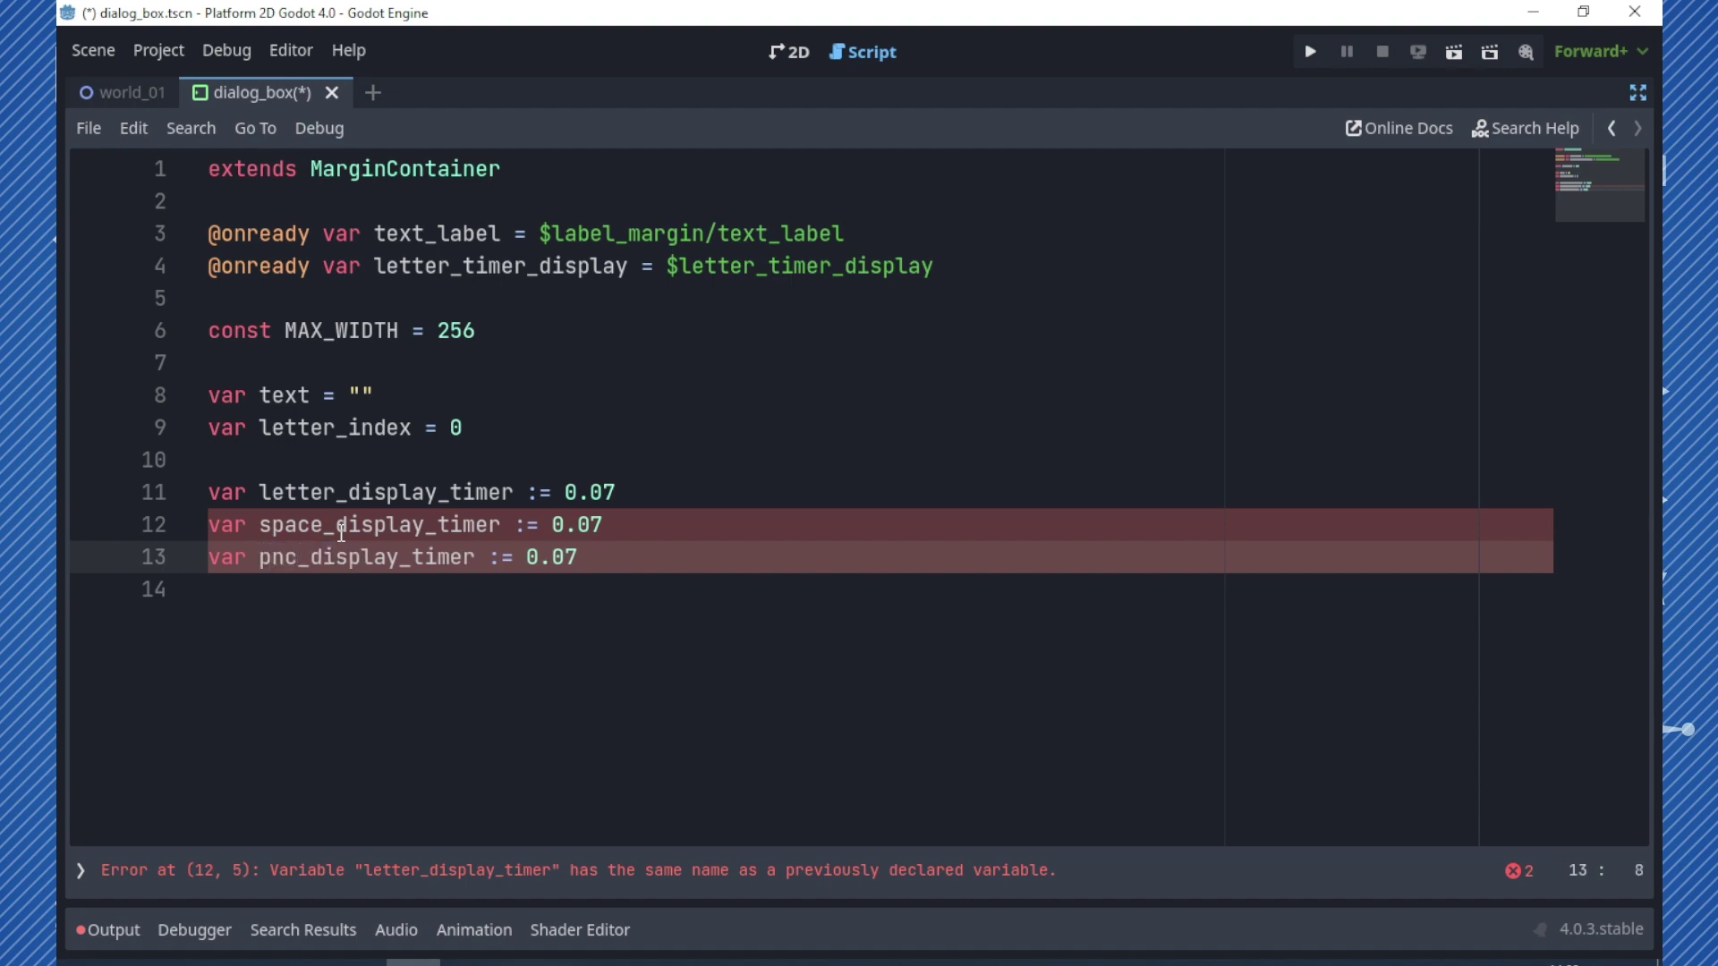
pyautogui.press('BackSpace')
pyautogui.press('BackSpace')
pyautogui.write('unct')
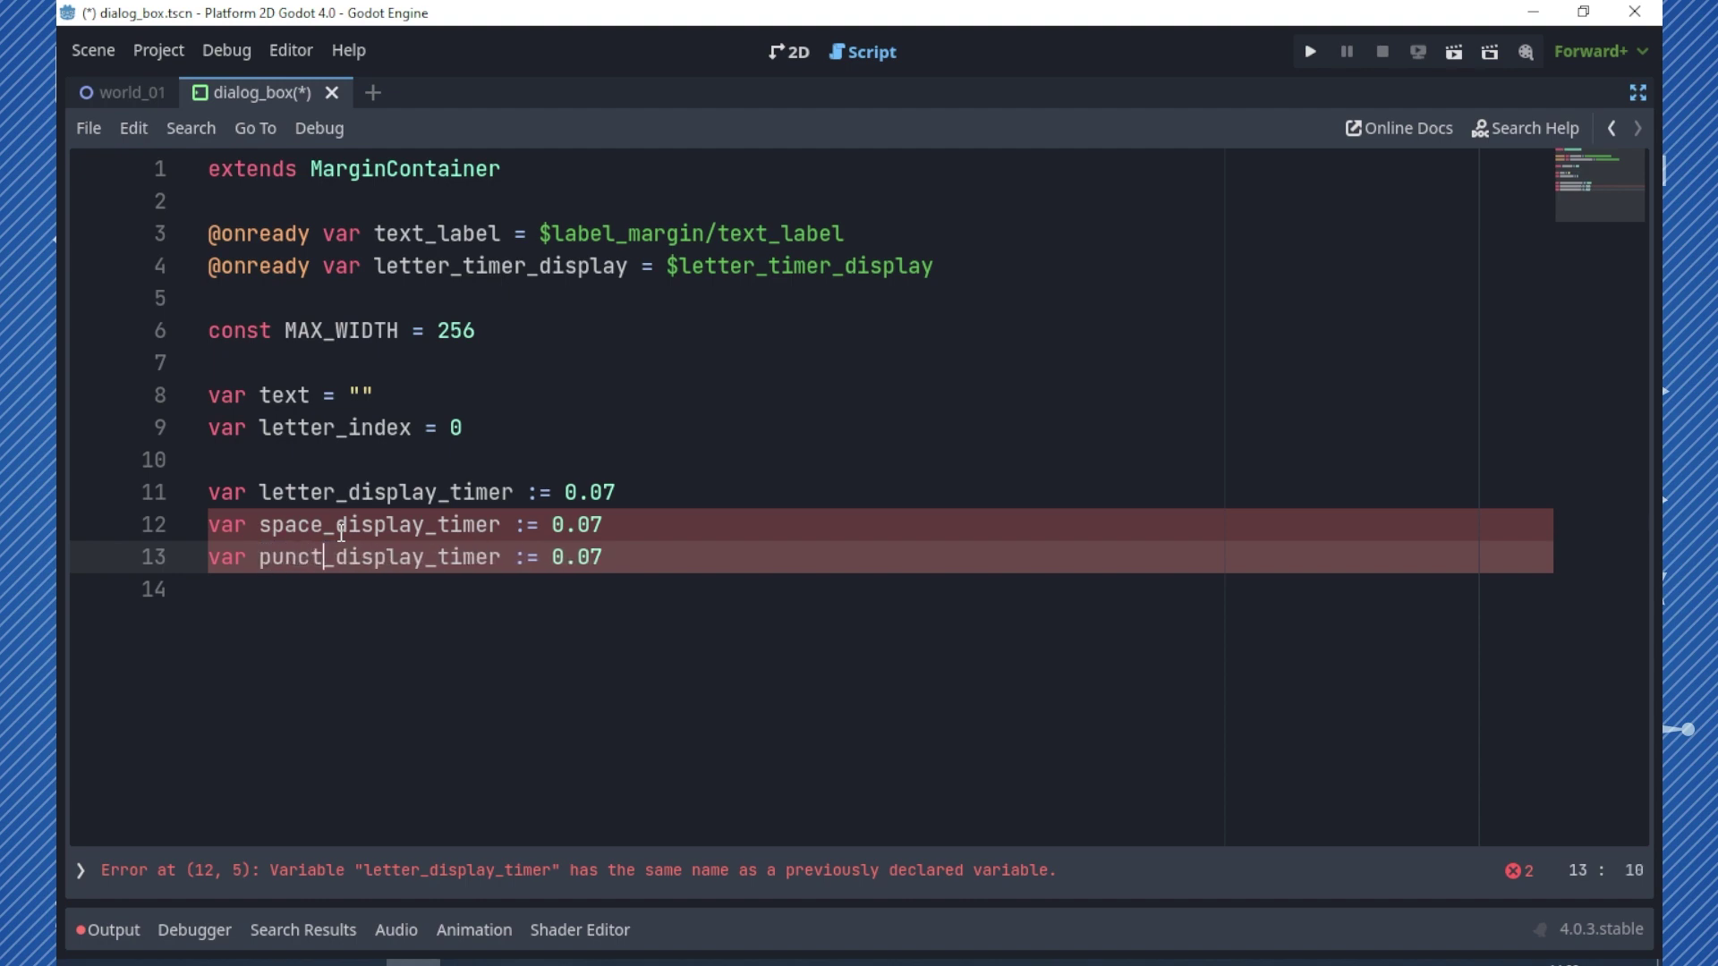
pyautogui.write('ua')
pyautogui.write('ctoi')
pyautogui.press('BackSpace')
pyautogui.press('BackSpace')
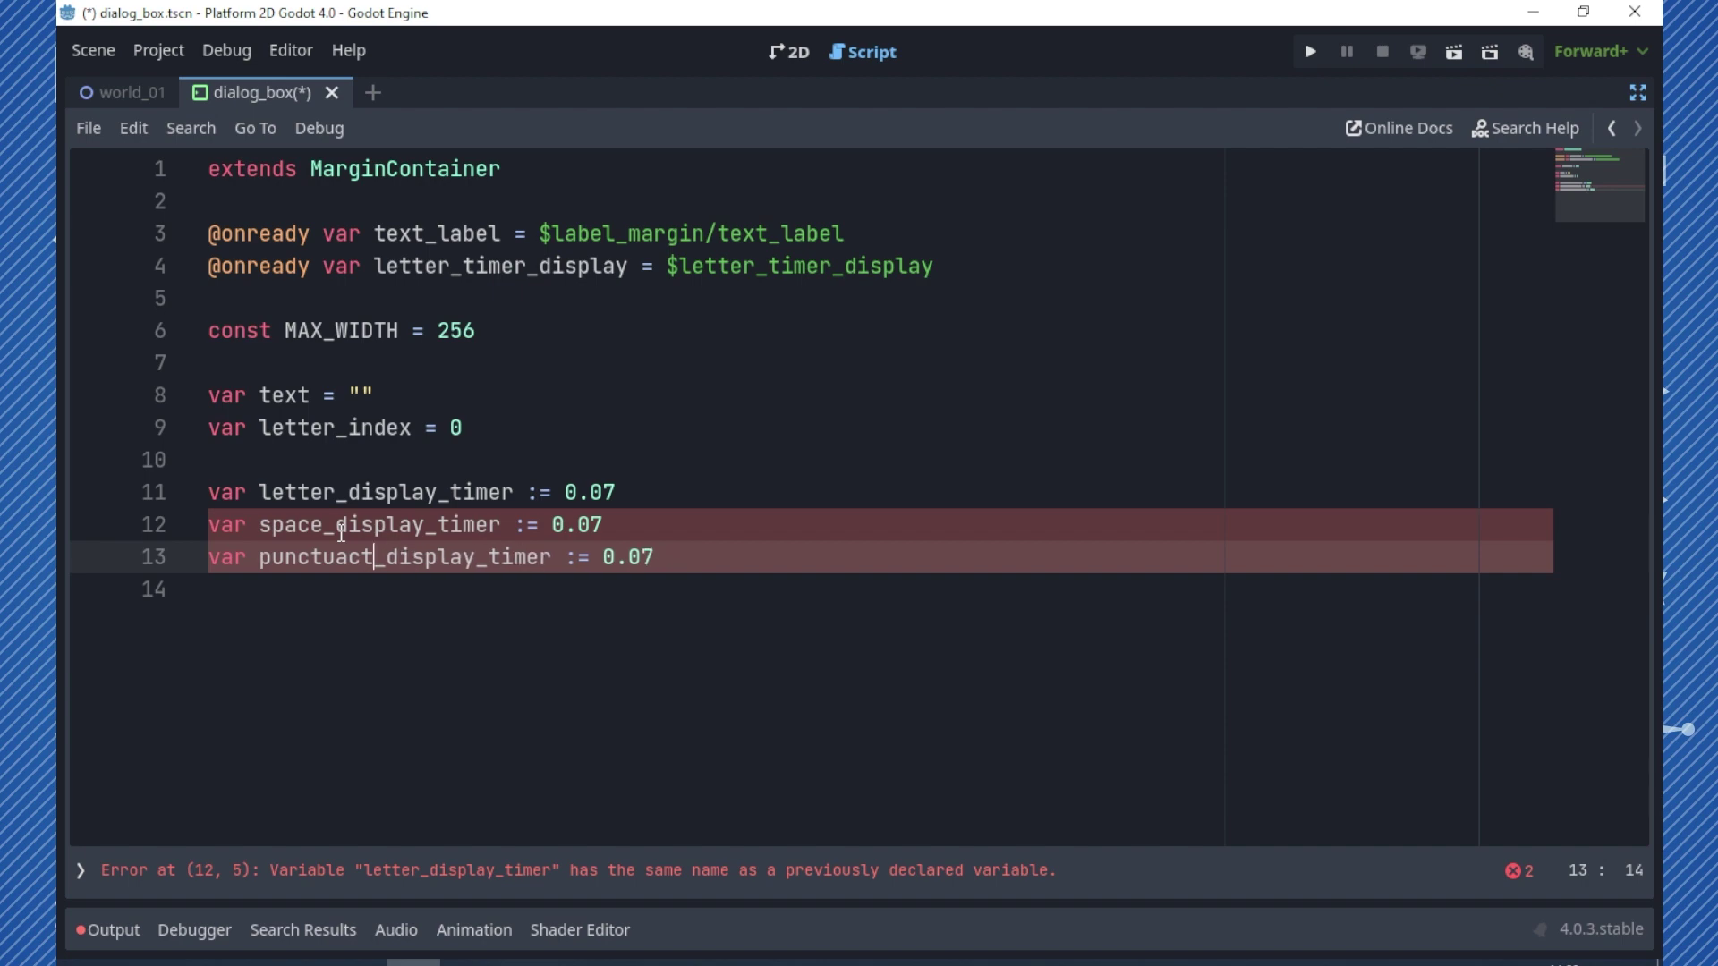
pyautogui.write('ion')
# - Set the space timer to 0.05 and the punctuation timer to 0.2
pyautogui.click(604, 526)
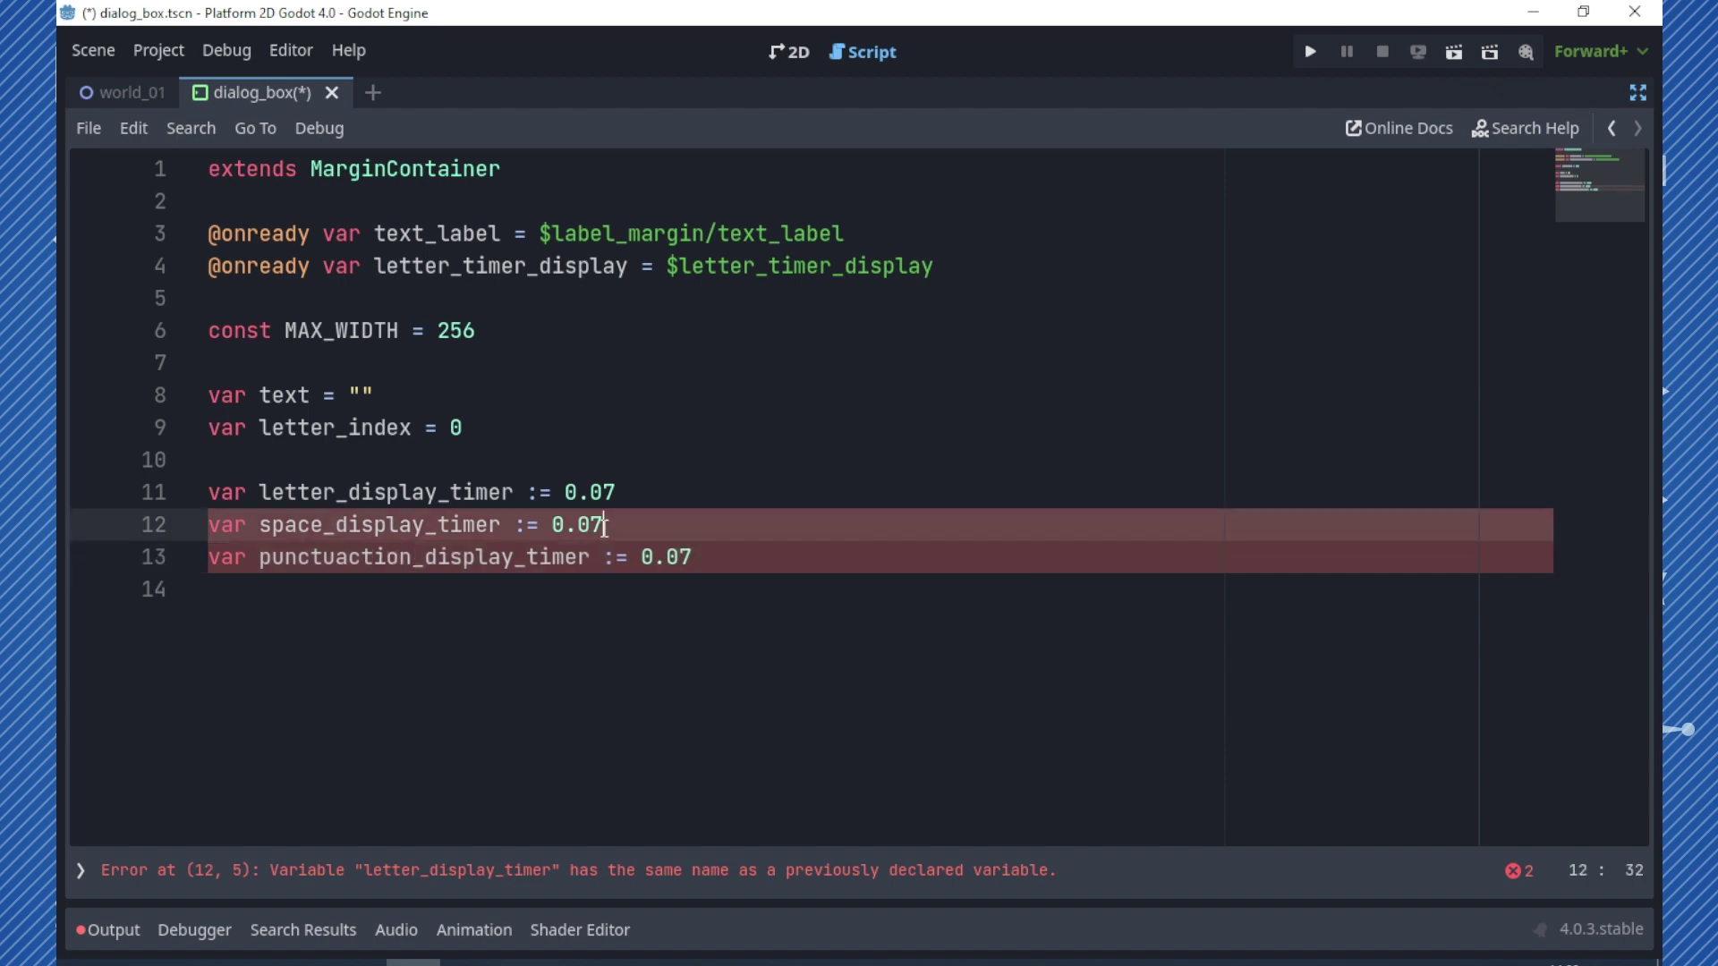
pyautogui.press('BackSpace')
pyautogui.write('5')
pyautogui.press('Down')
pyautogui.press('End')
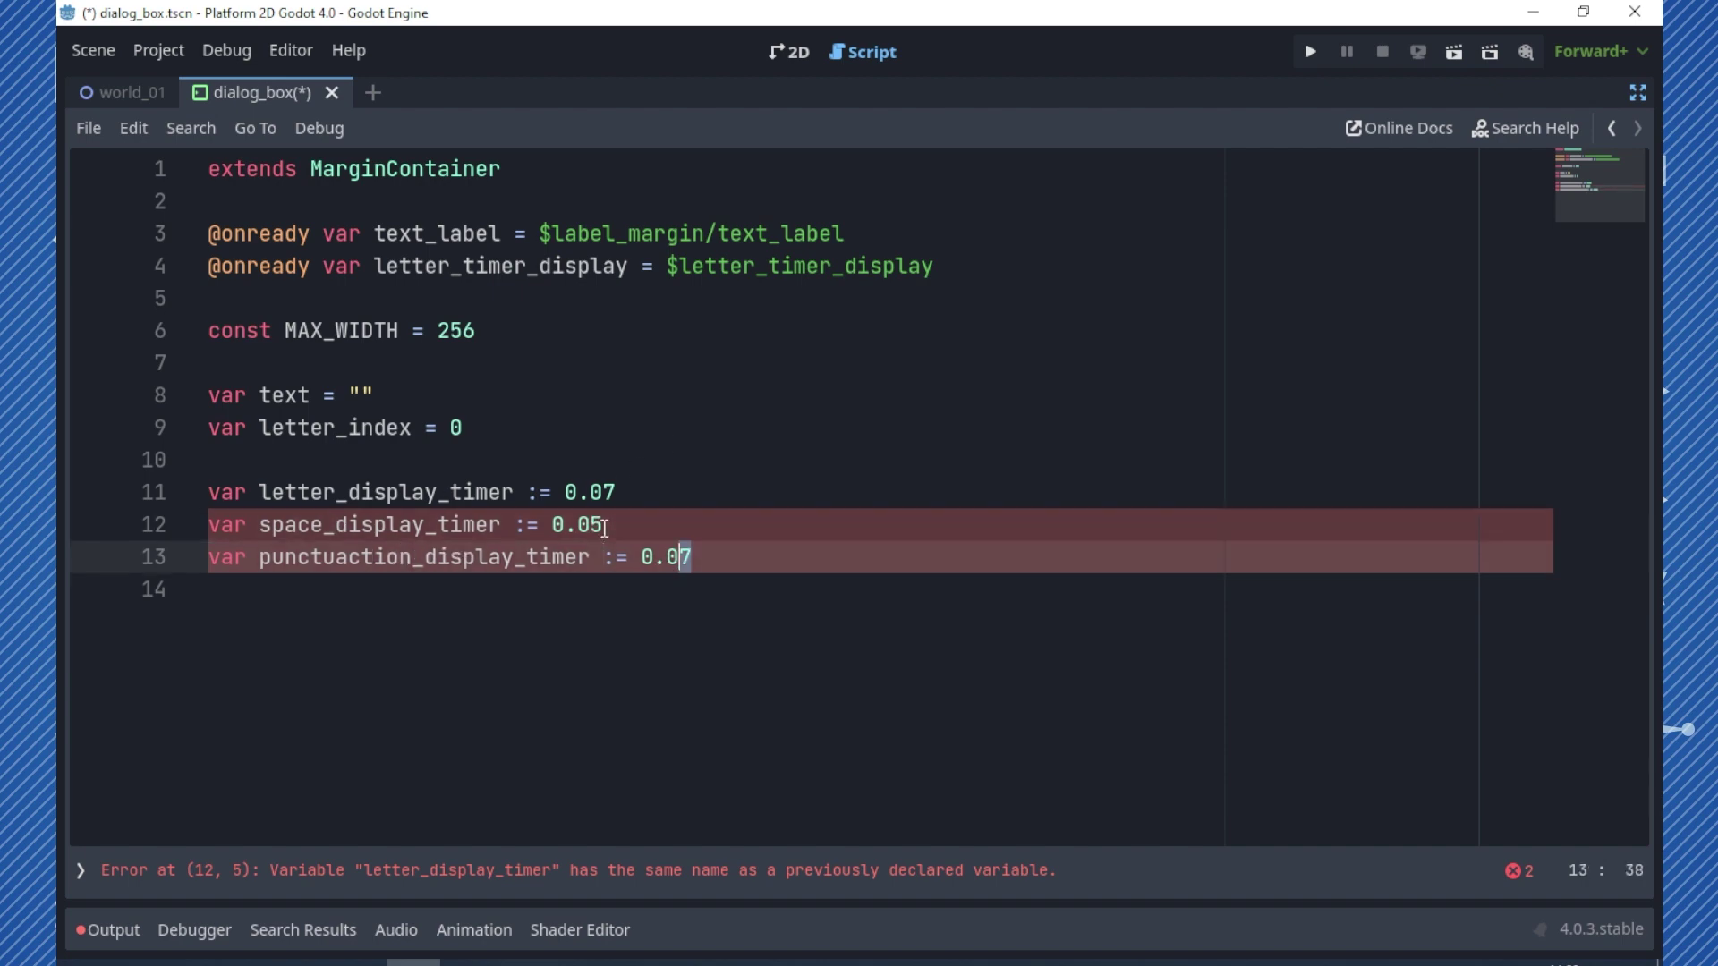
pyautogui.hotkey('shift', 'Left')
pyautogui.hotkey('shift', 'Left')
pyautogui.write('2')
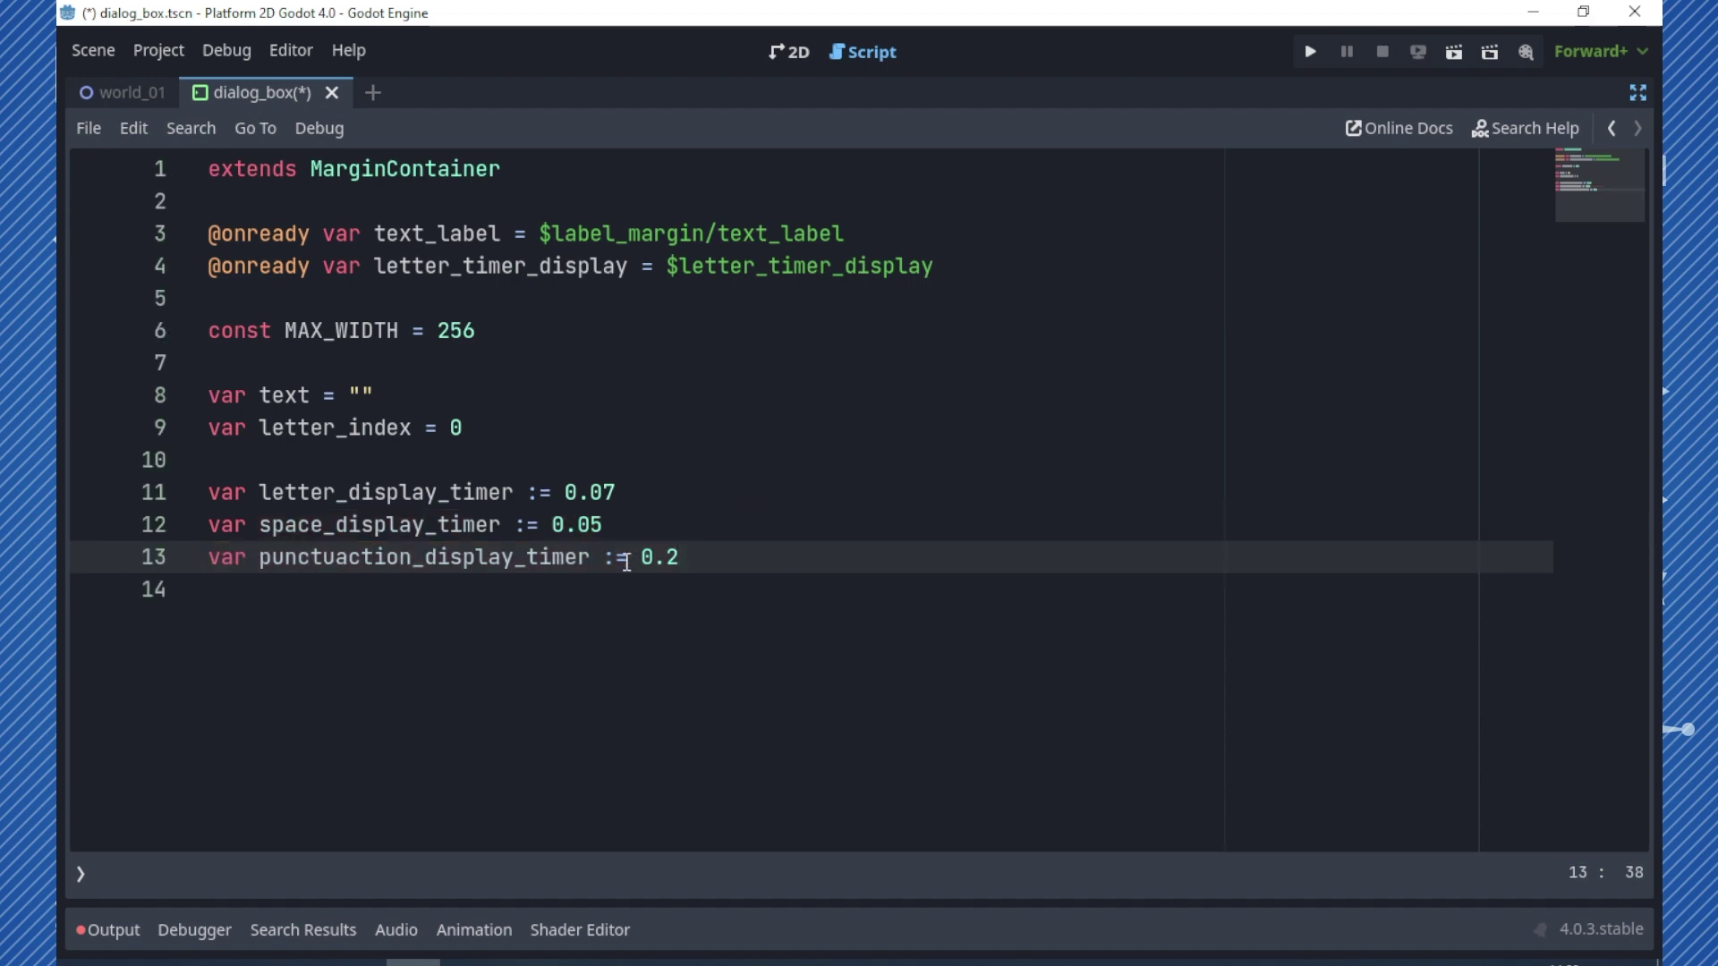
pyautogui.press('Return')
pyautogui.press('Return')
# - Add signal text_display_finished() and declare func display_text(text_to_display: String):
pyautogui.write('sig')
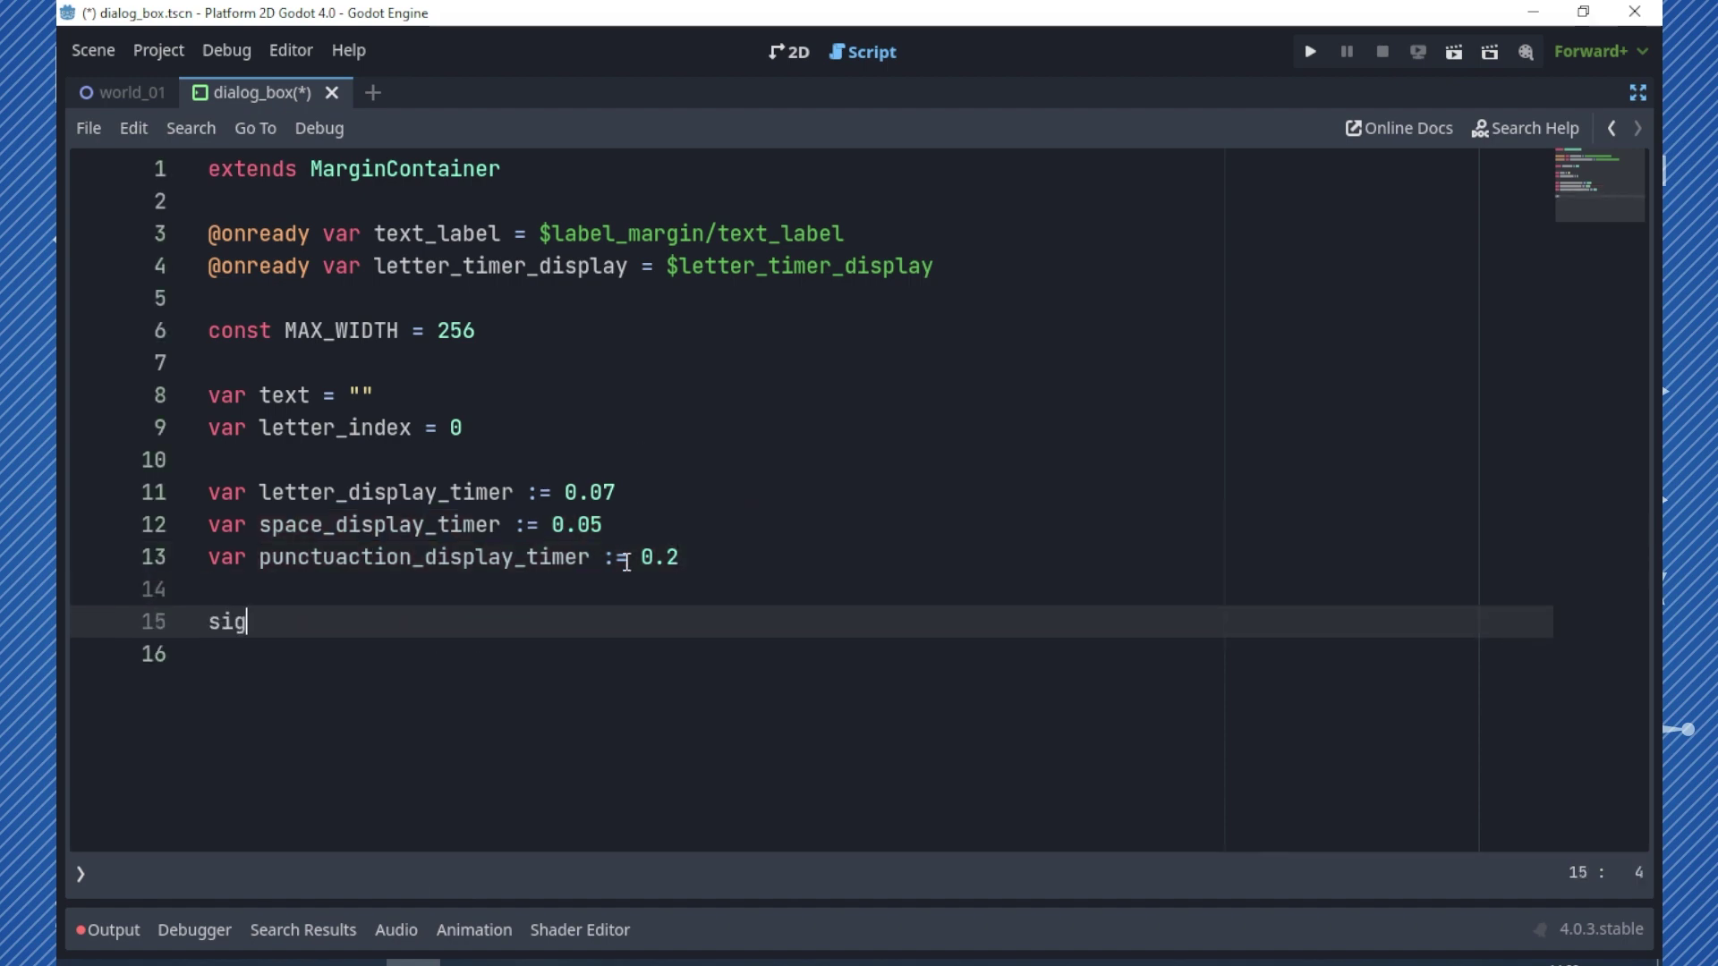
pyautogui.write('nal ')
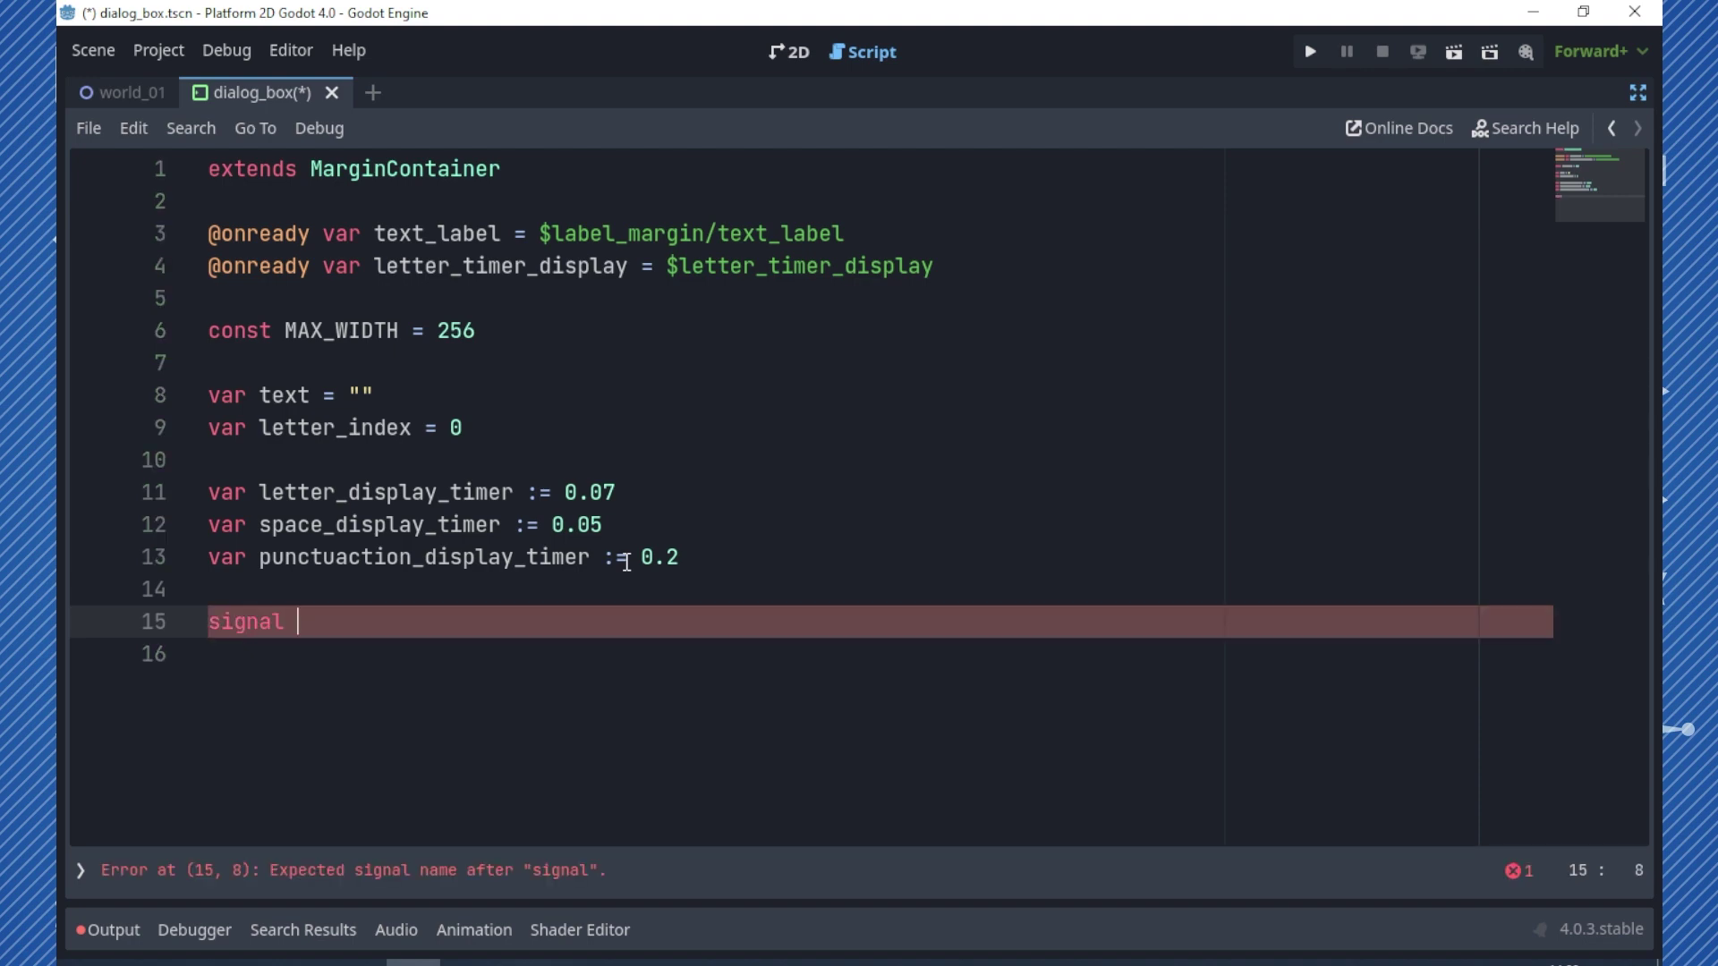
pyautogui.write('text_d')
pyautogui.write('isplay_finished()')
pyautogui.press('Return')
pyautogui.press('Return')
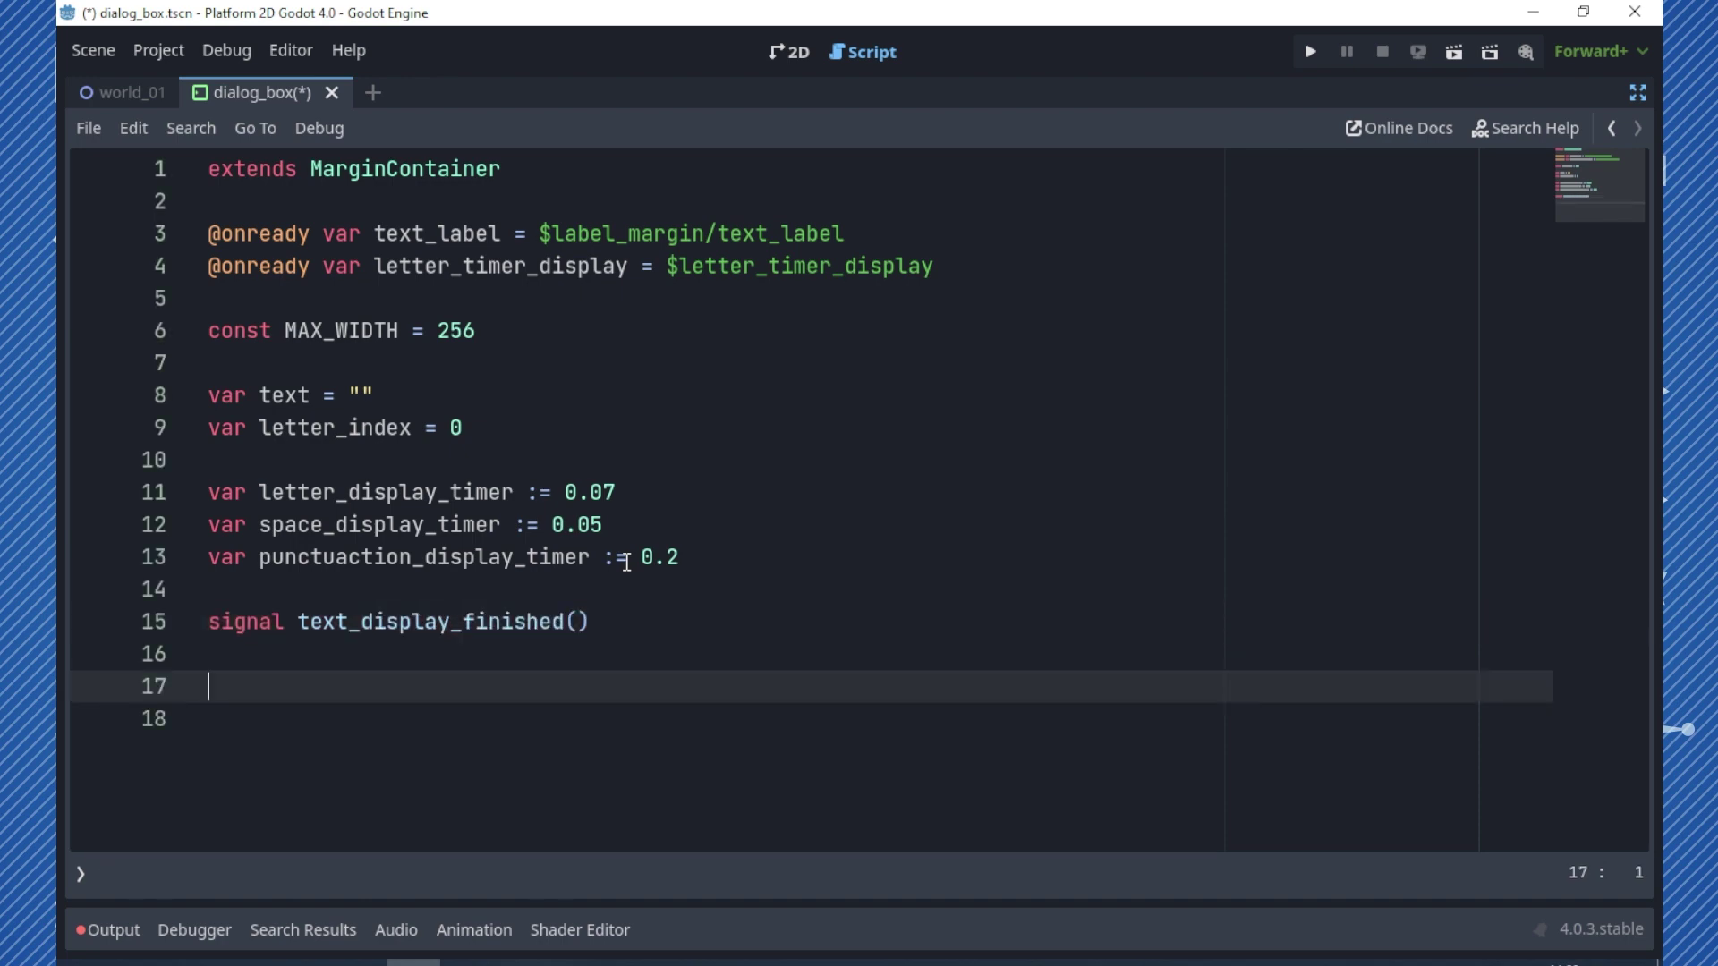
pyautogui.write('func displa')
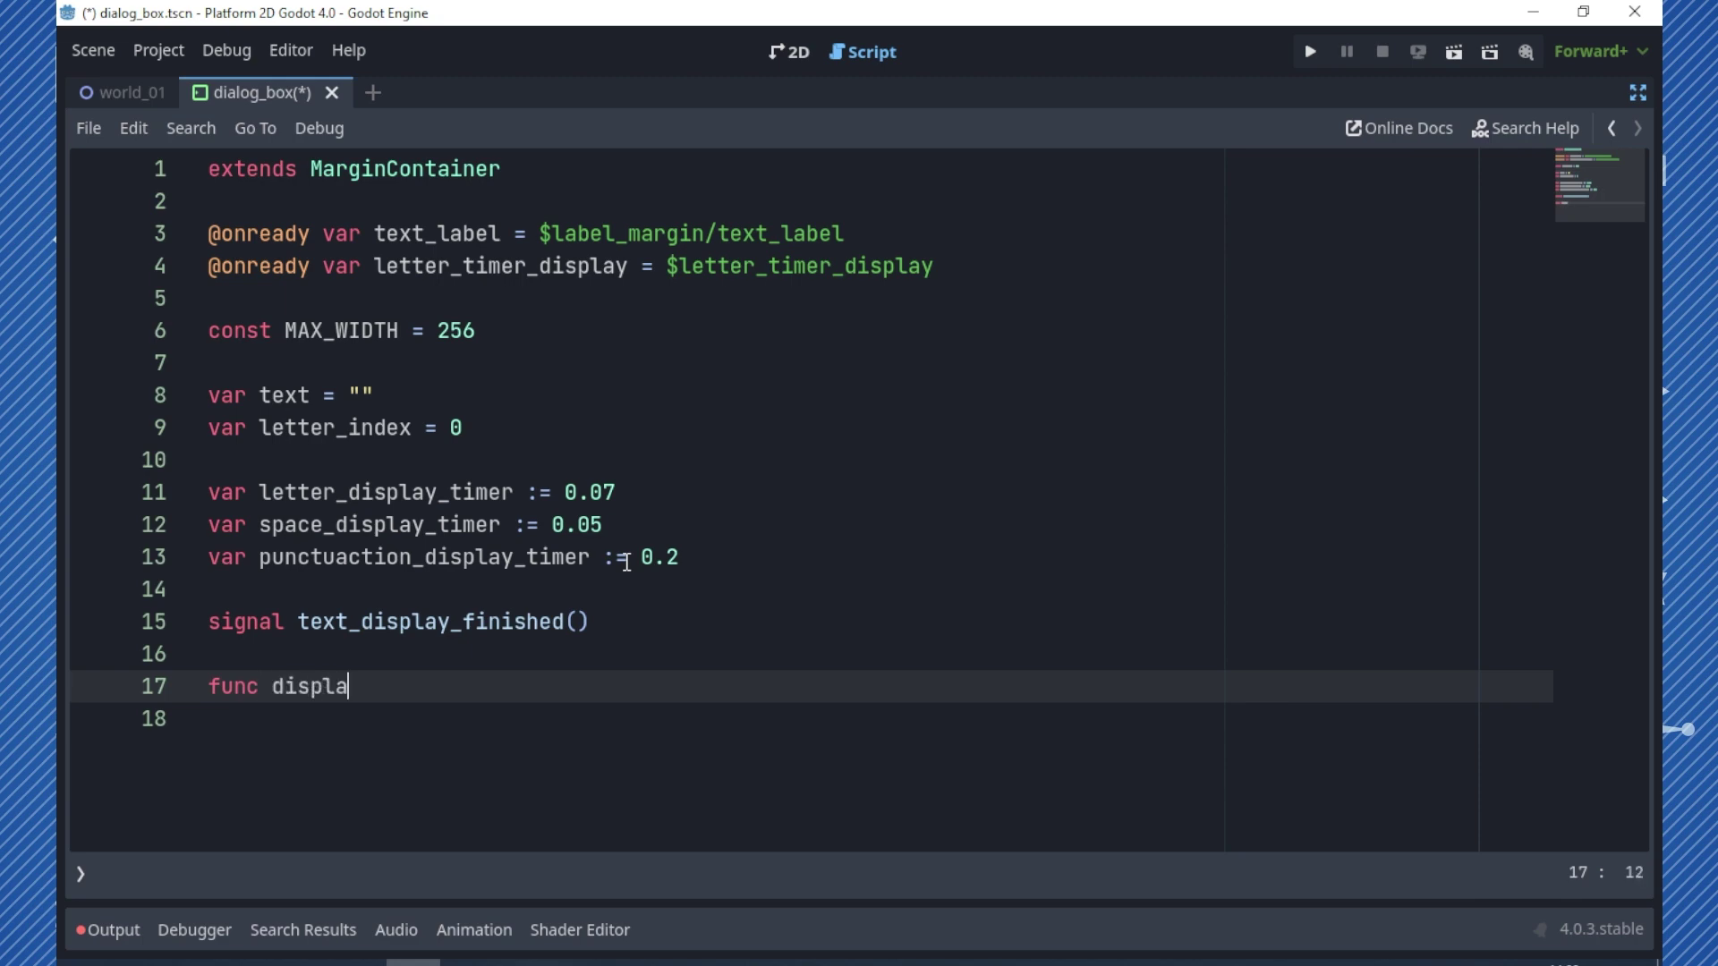
pyautogui.write('y_text()')
pyautogui.press('Left')
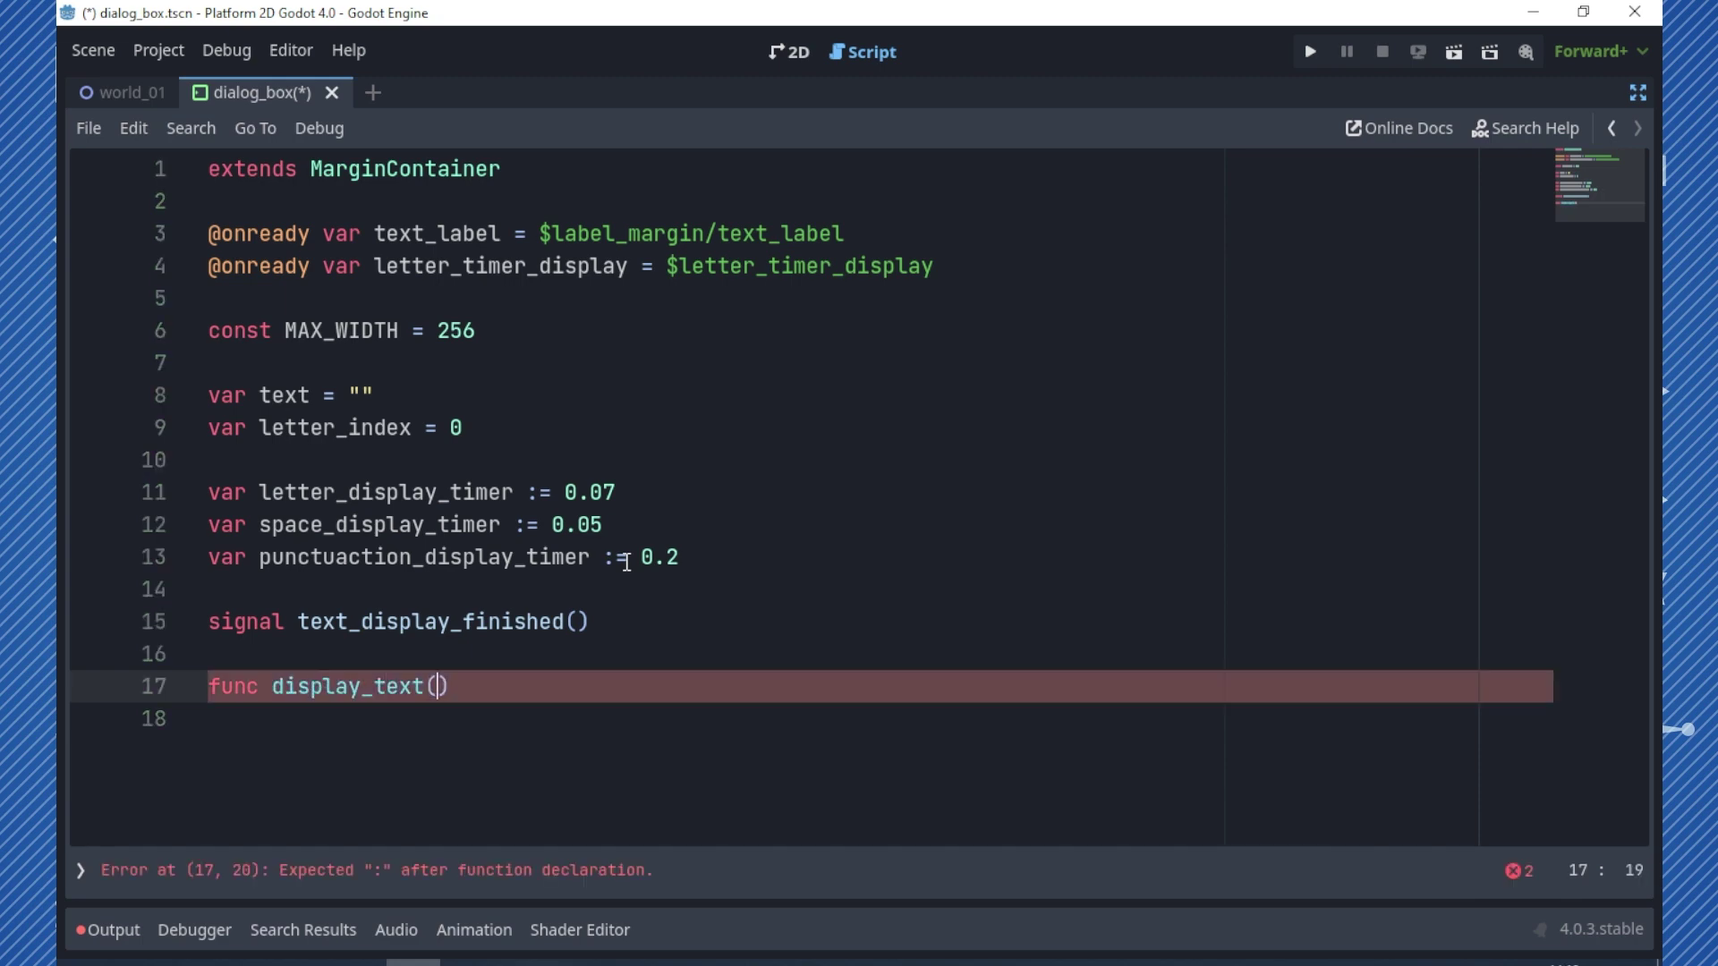
pyautogui.write('text_to_dis')
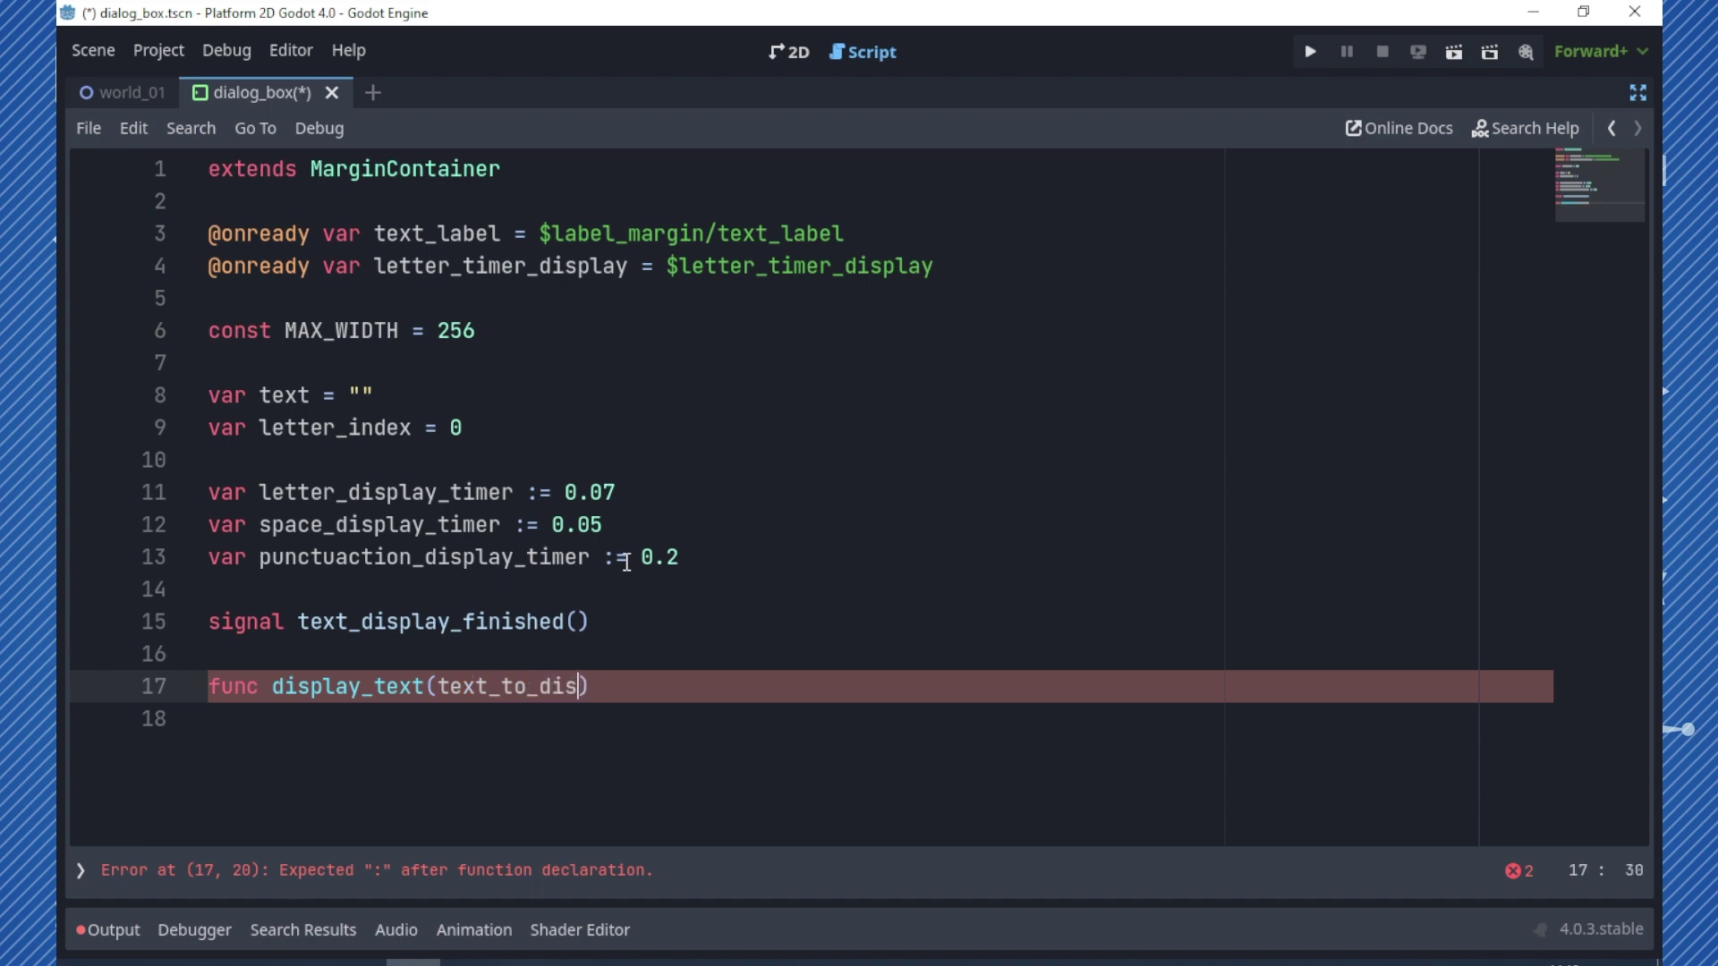
pyautogui.write('play: Str')
pyautogui.write('ing)')
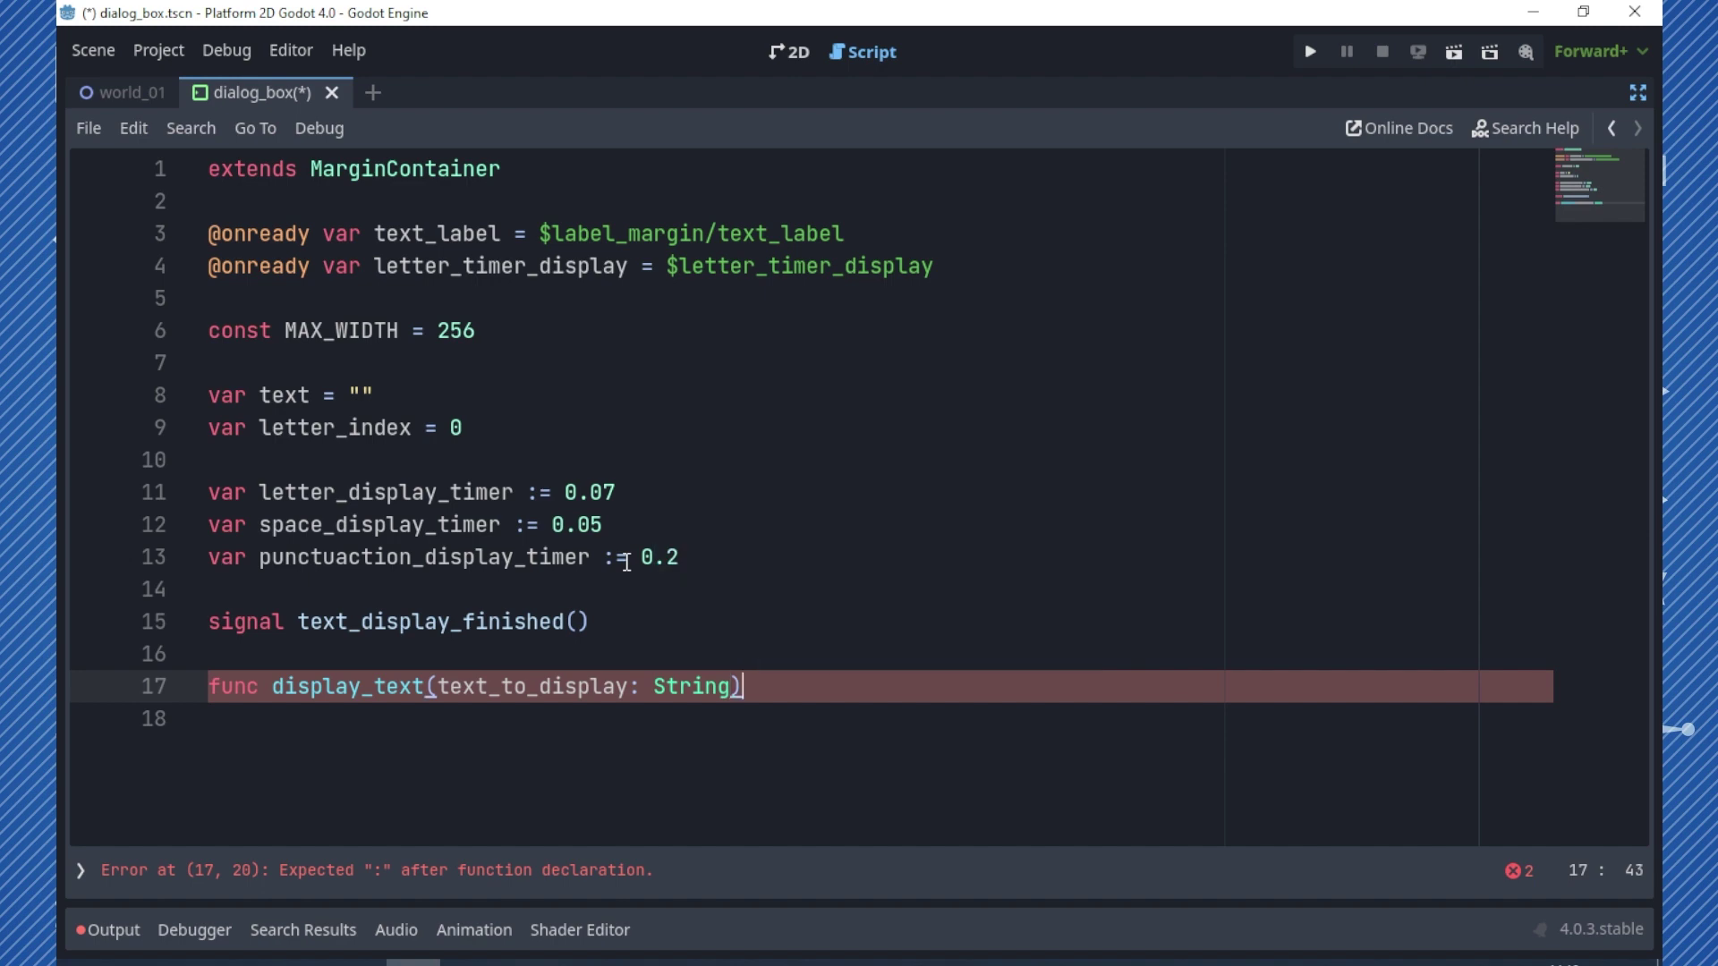
pyautogui.write(':')
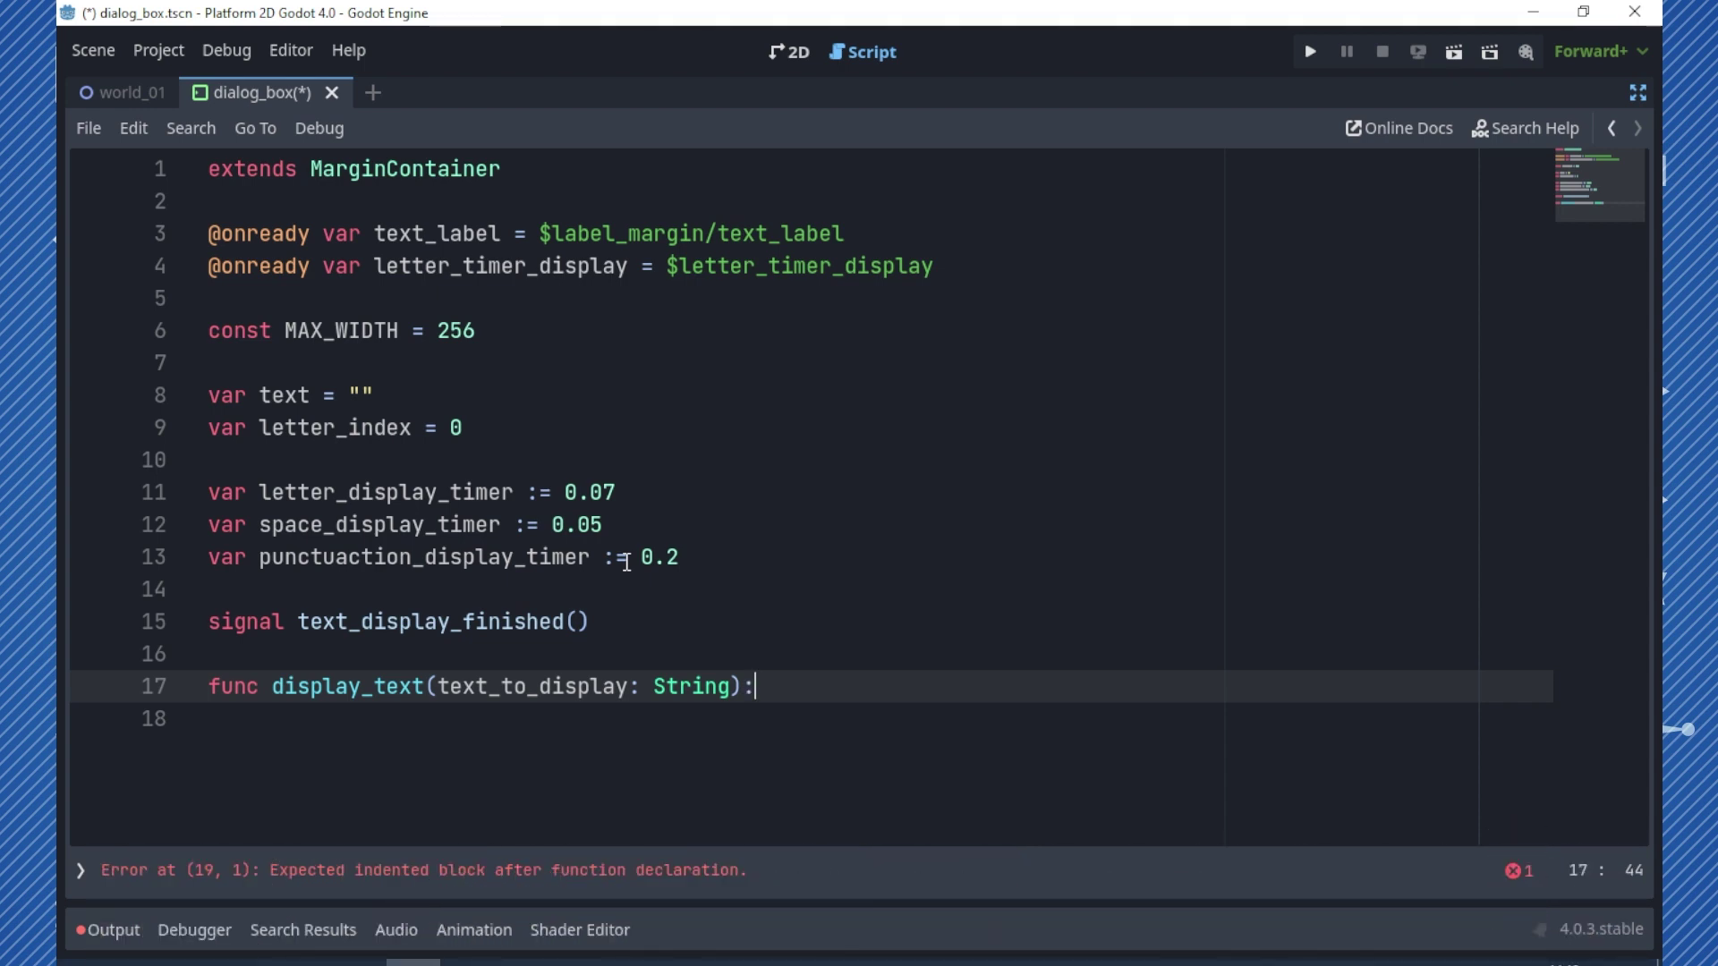
pyautogui.press('Return')
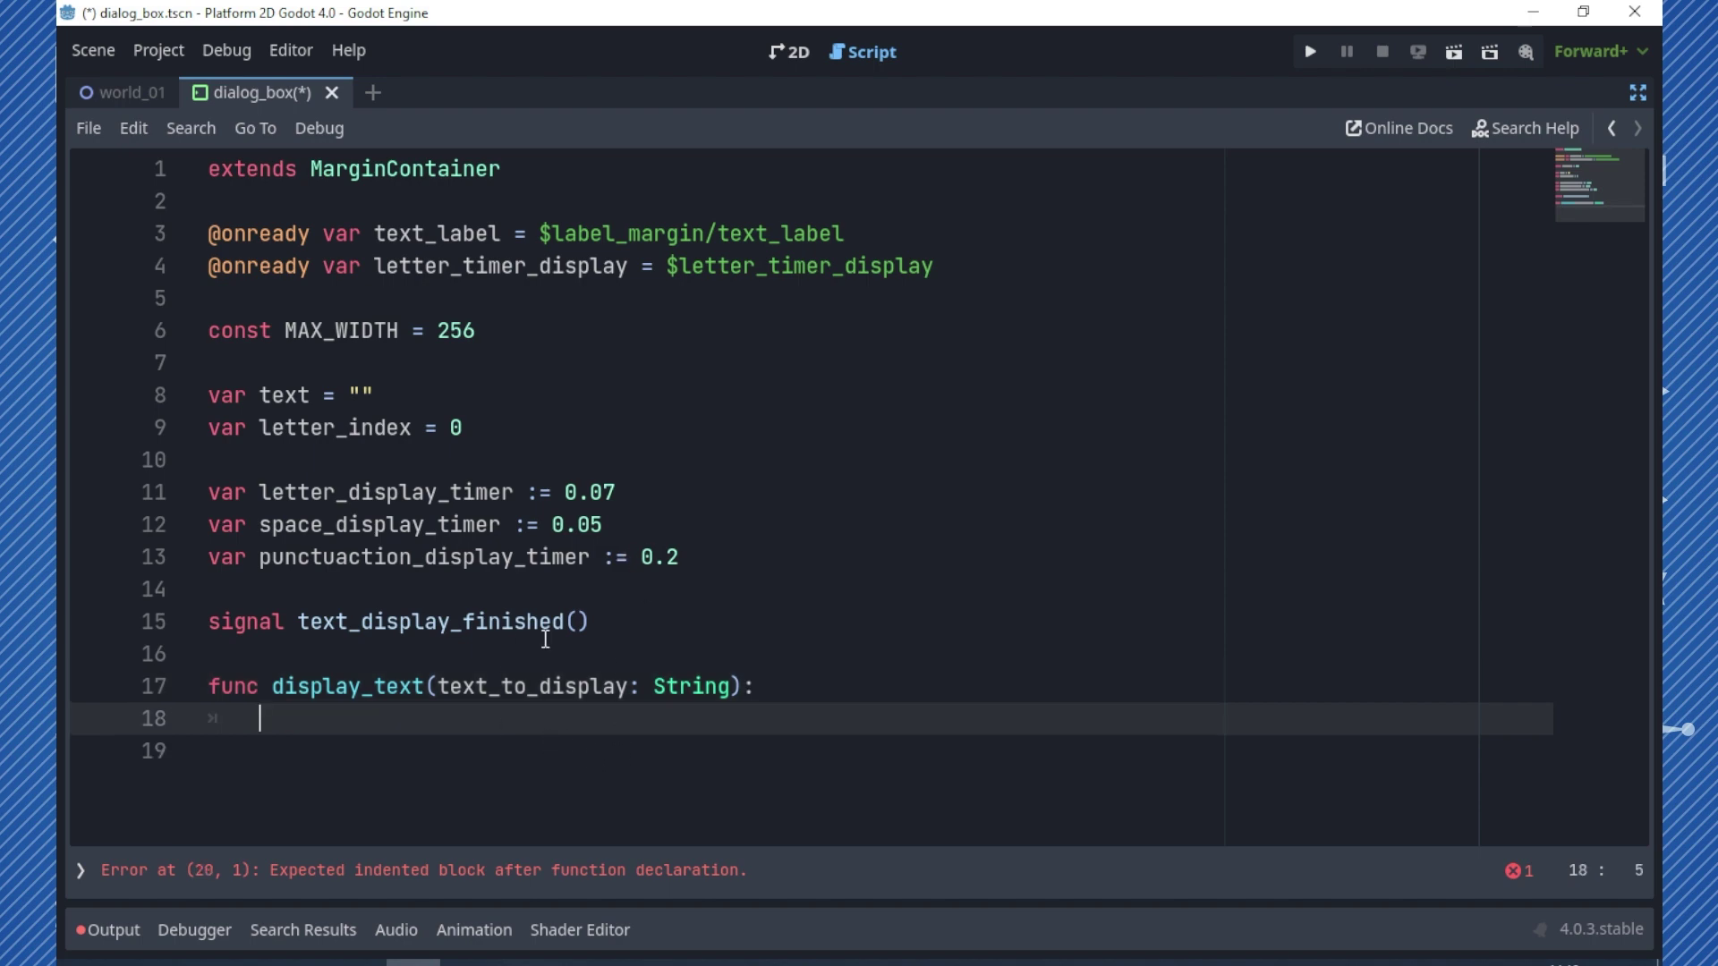
# - Fill display_text with text = text_to_display and text_label.text = text_to_display
pyautogui.write('text ')
pyautogui.write('= text')
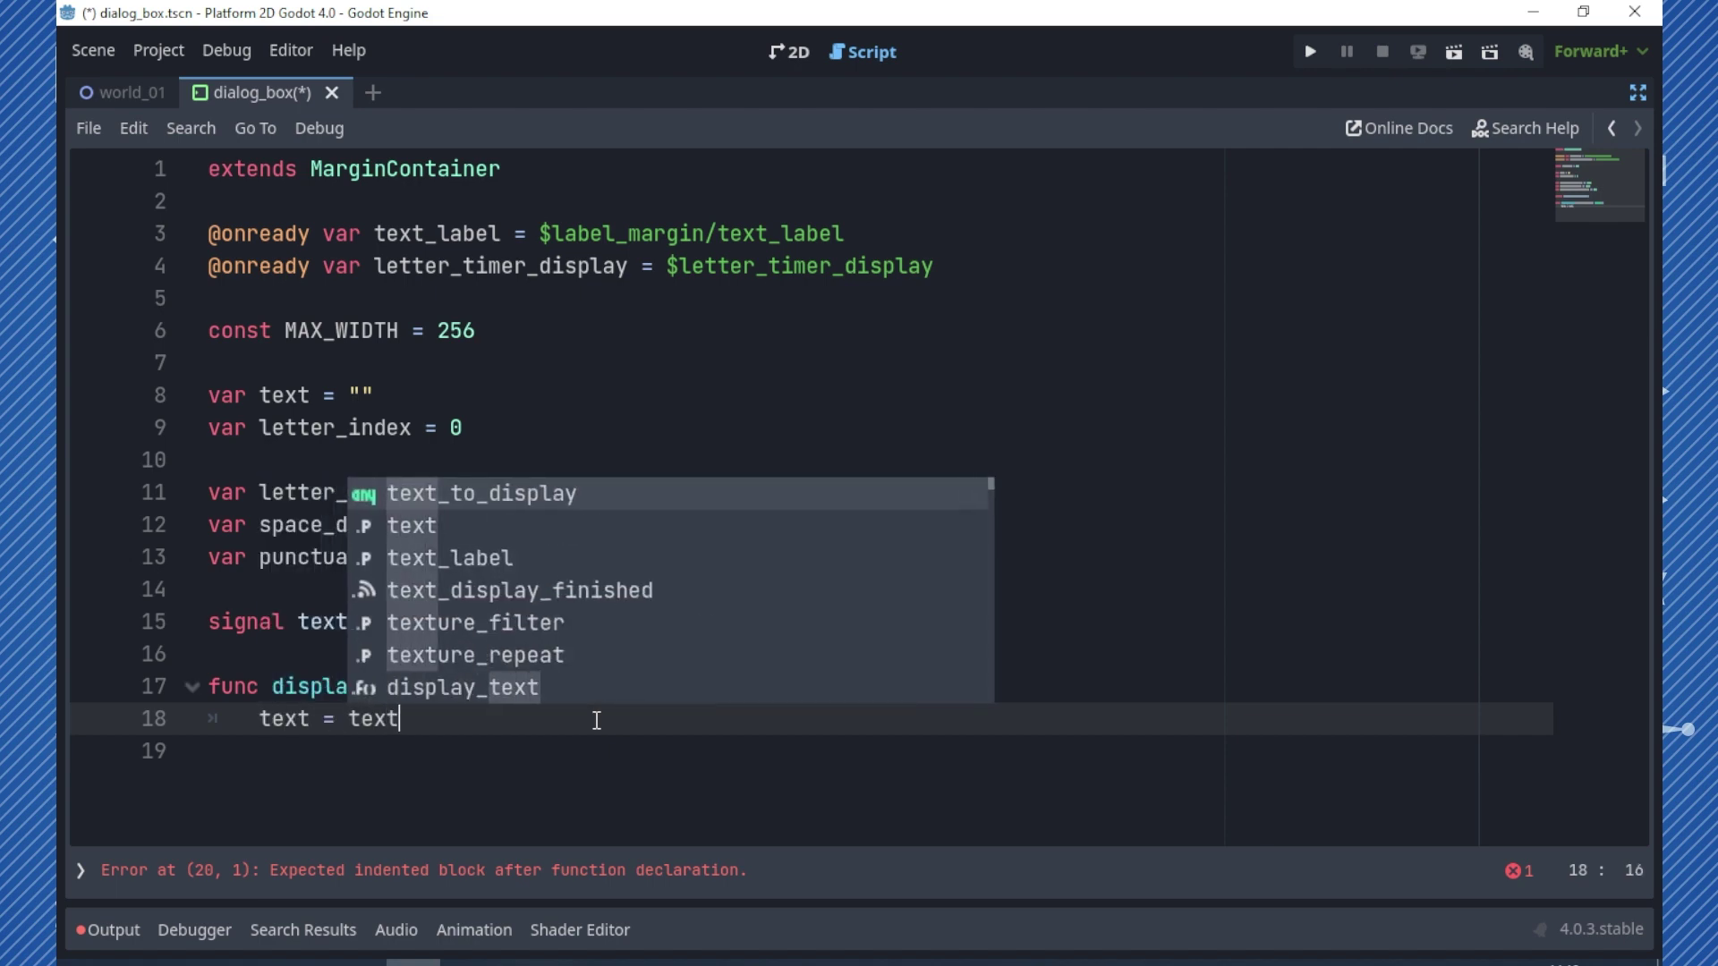
pyautogui.press('Return')
pyautogui.press('Return')
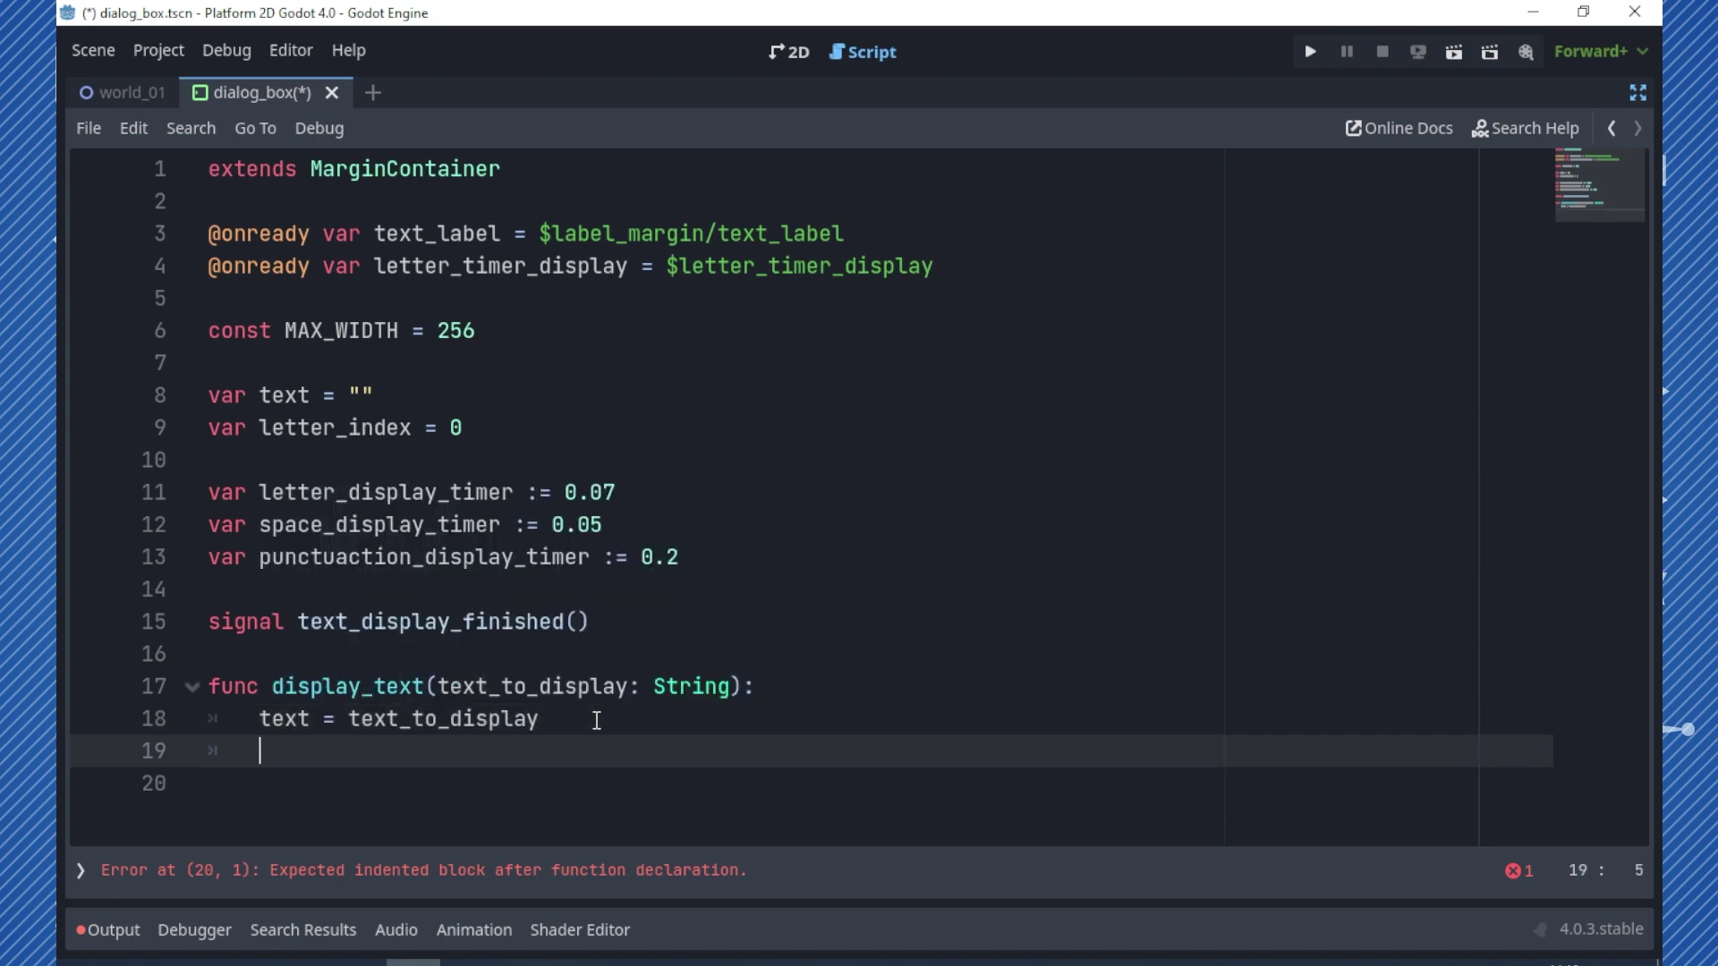
pyautogui.write('text')
pyautogui.press('Return')
pyautogui.press('BackSpace')
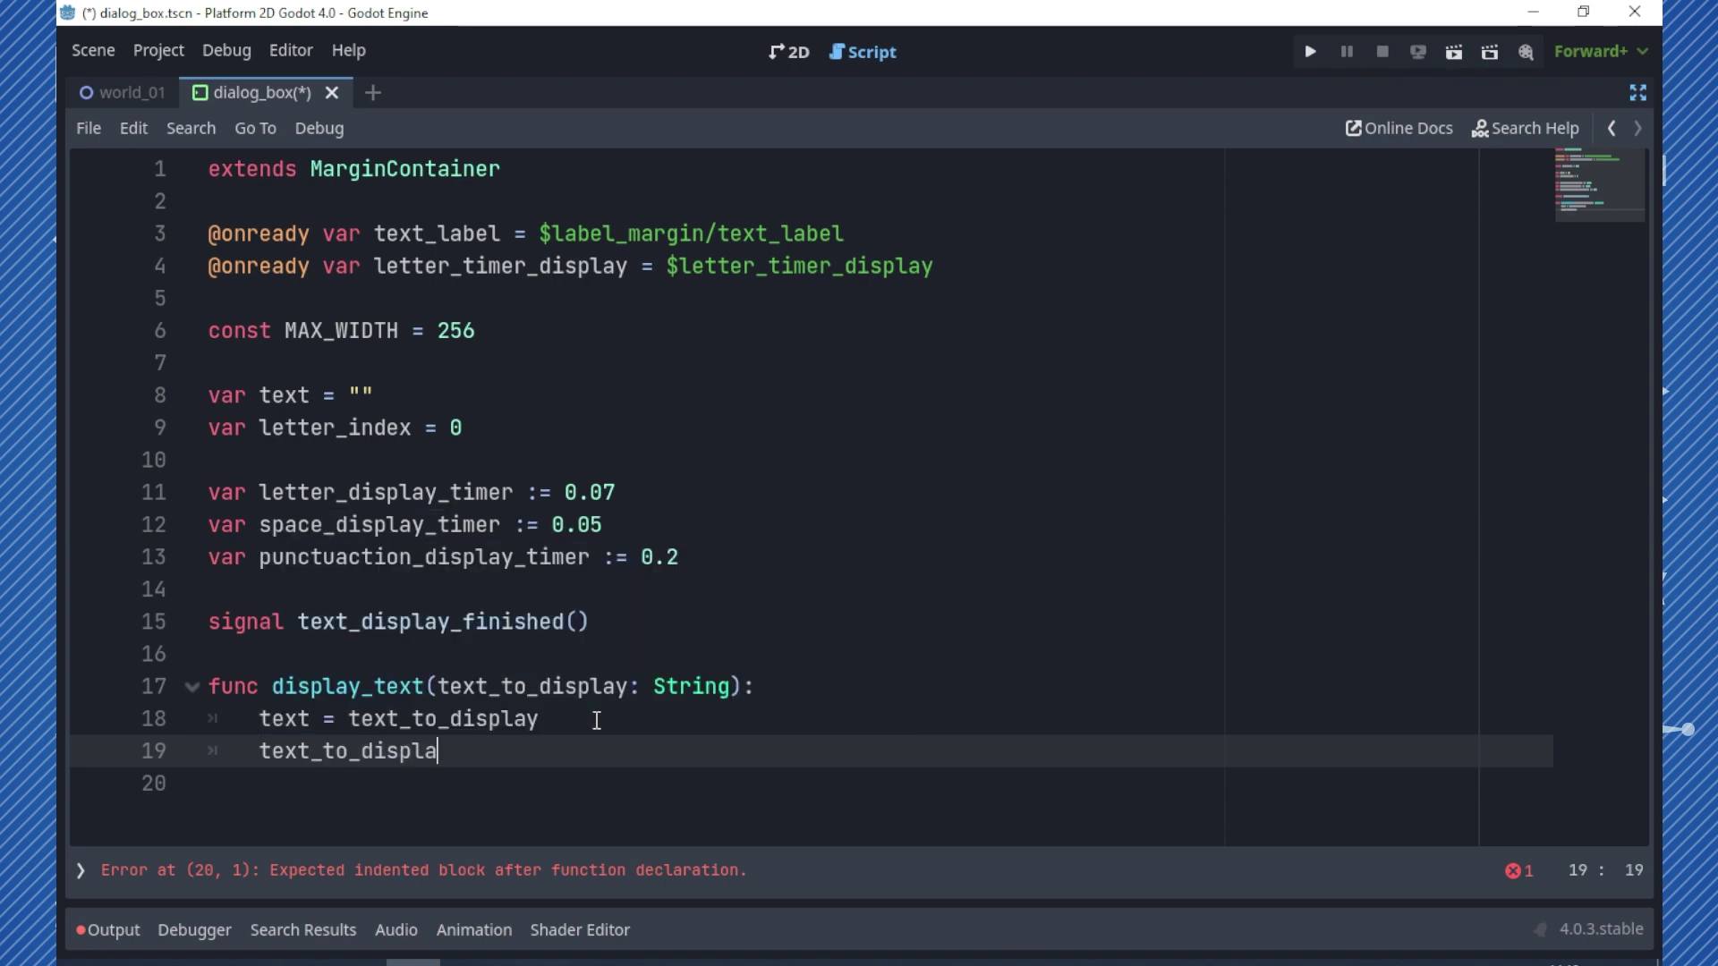
pyautogui.press('BackSpace')
pyautogui.press('BackSpace')
pyautogui.press('BackSpace')
pyautogui.press('BackSpace')
pyautogui.press('BackSpace')
pyautogui.press('BackSpace')
pyautogui.press('BackSpace')
pyautogui.press('BackSpace')
pyautogui.write('lab')
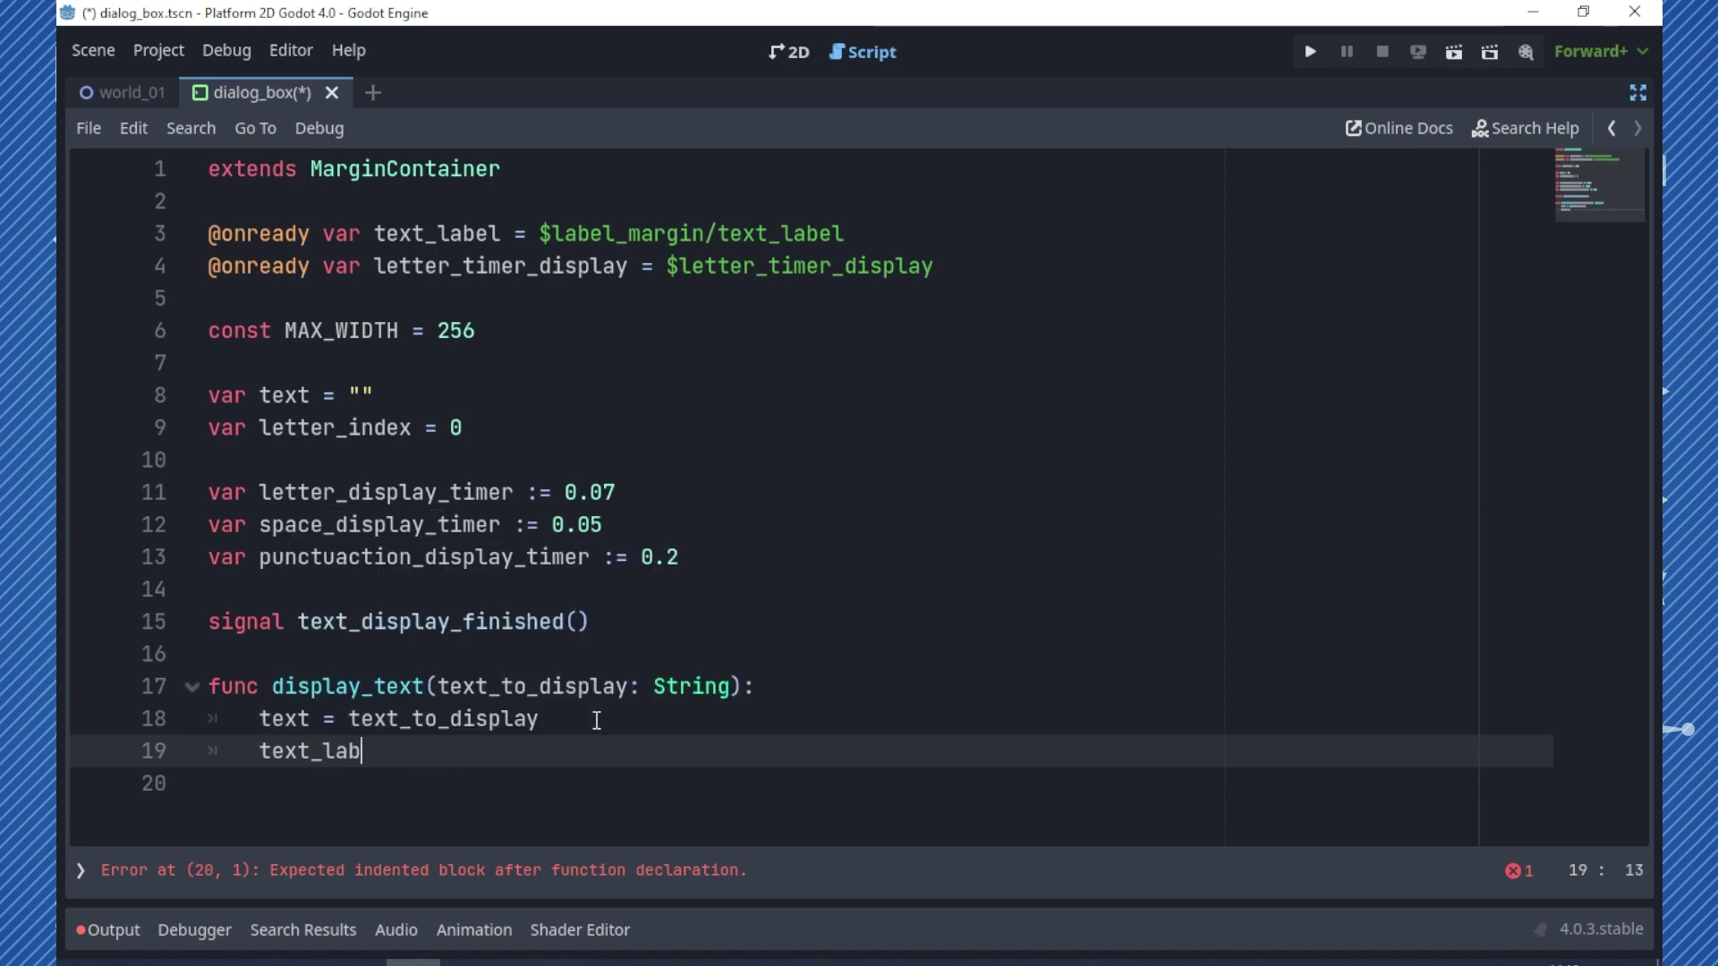
pyautogui.press('Return')
pyautogui.write('.text ')
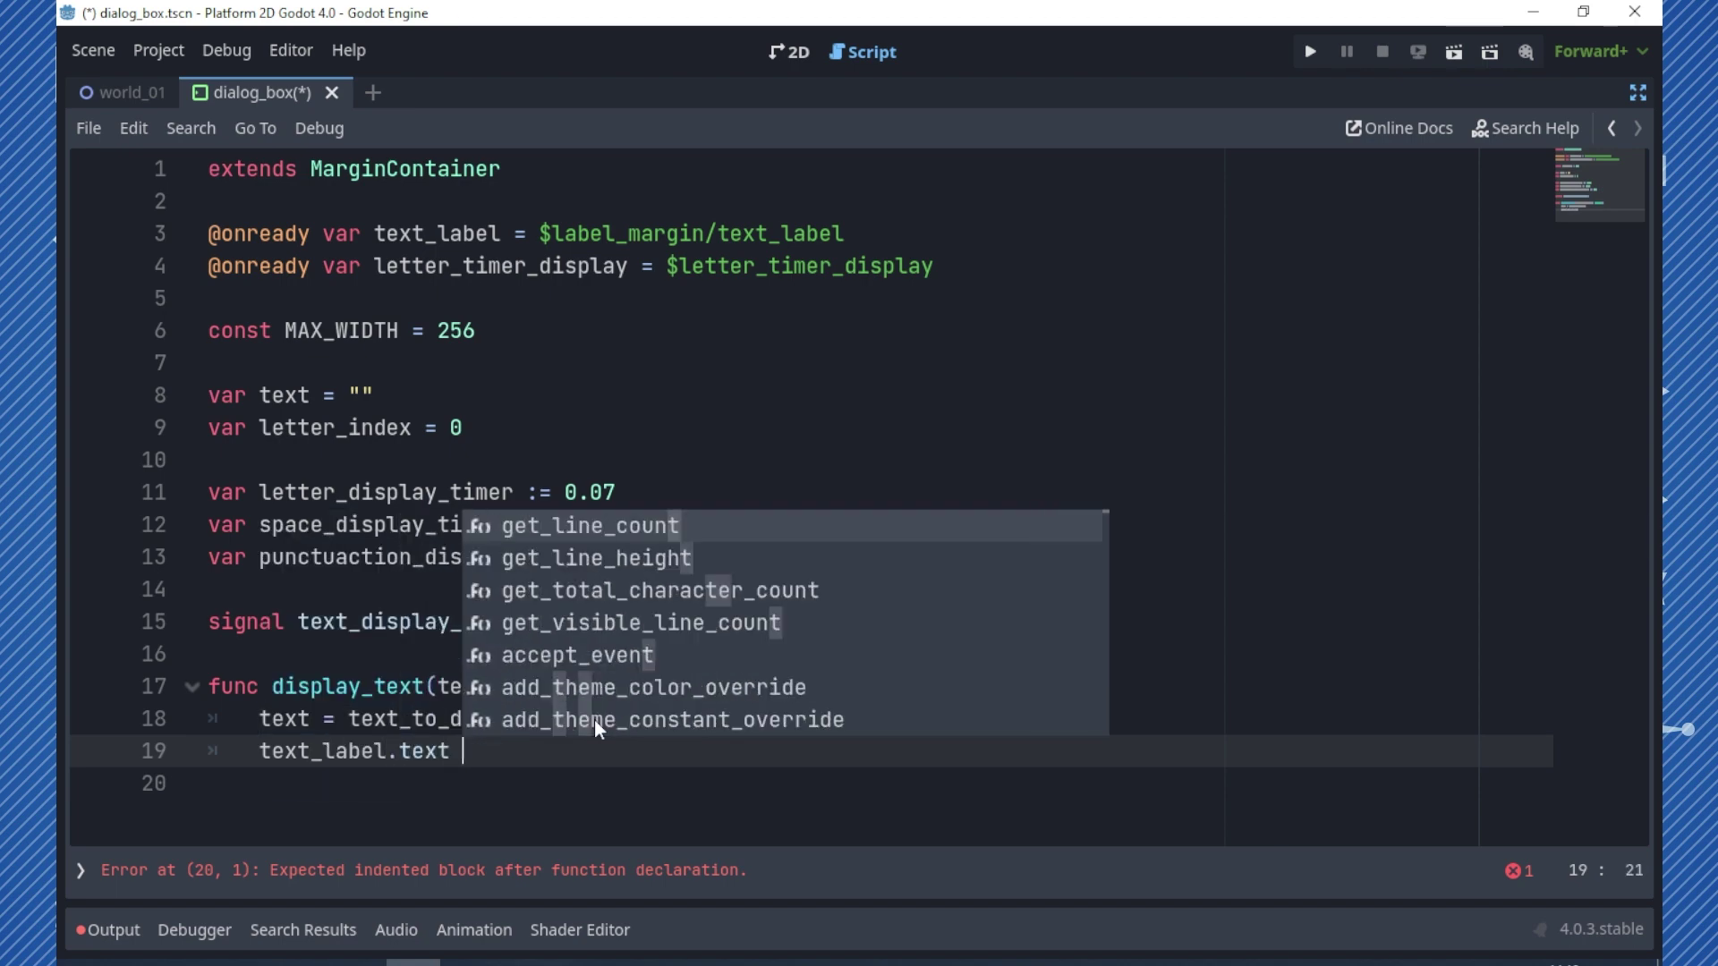
pyautogui.write('= tex')
pyautogui.press('Return')
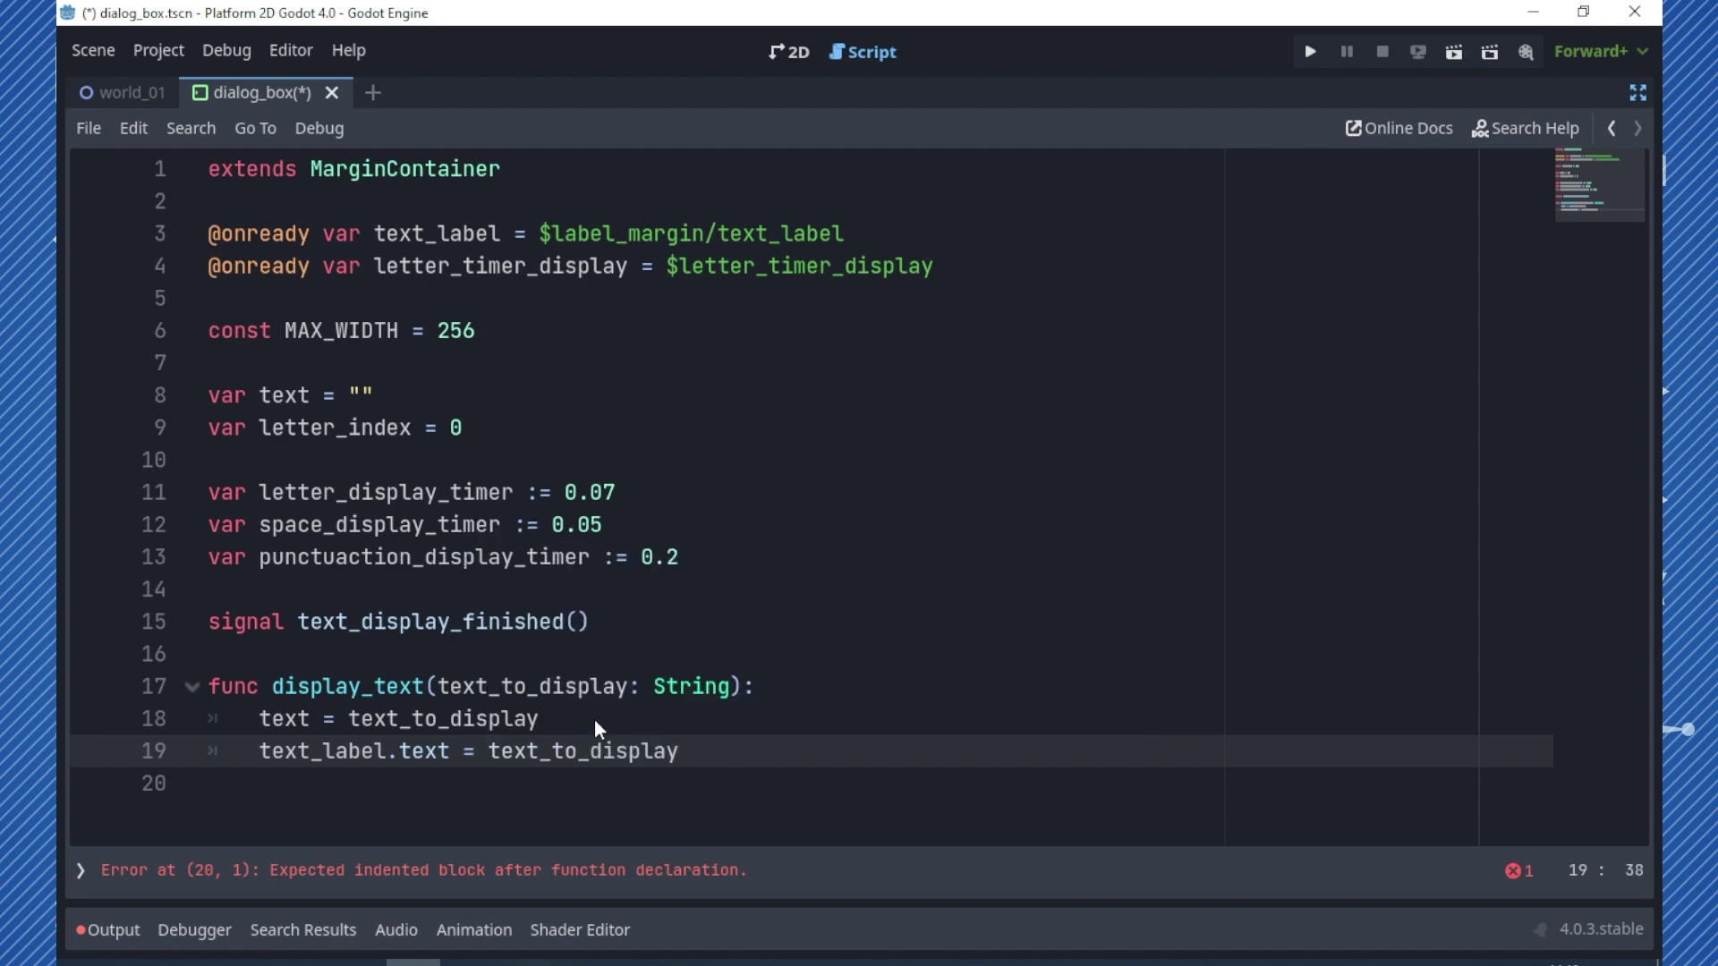
pyautogui.click(1634, 93)
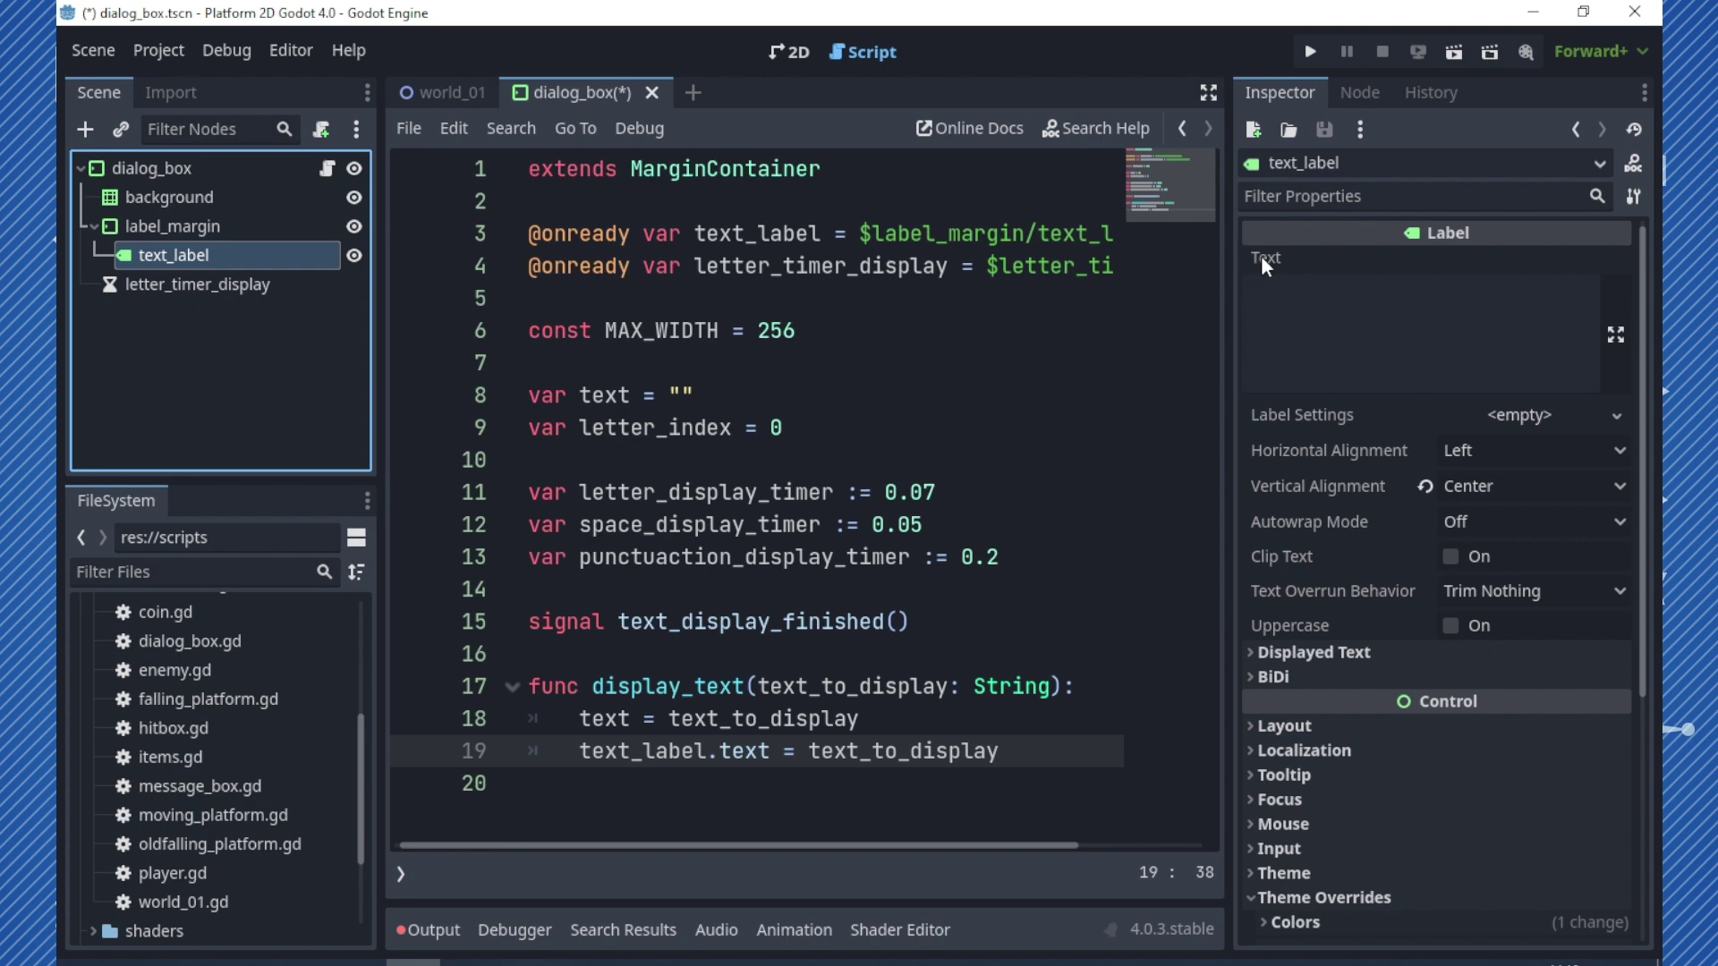
pyautogui.click(1208, 93)
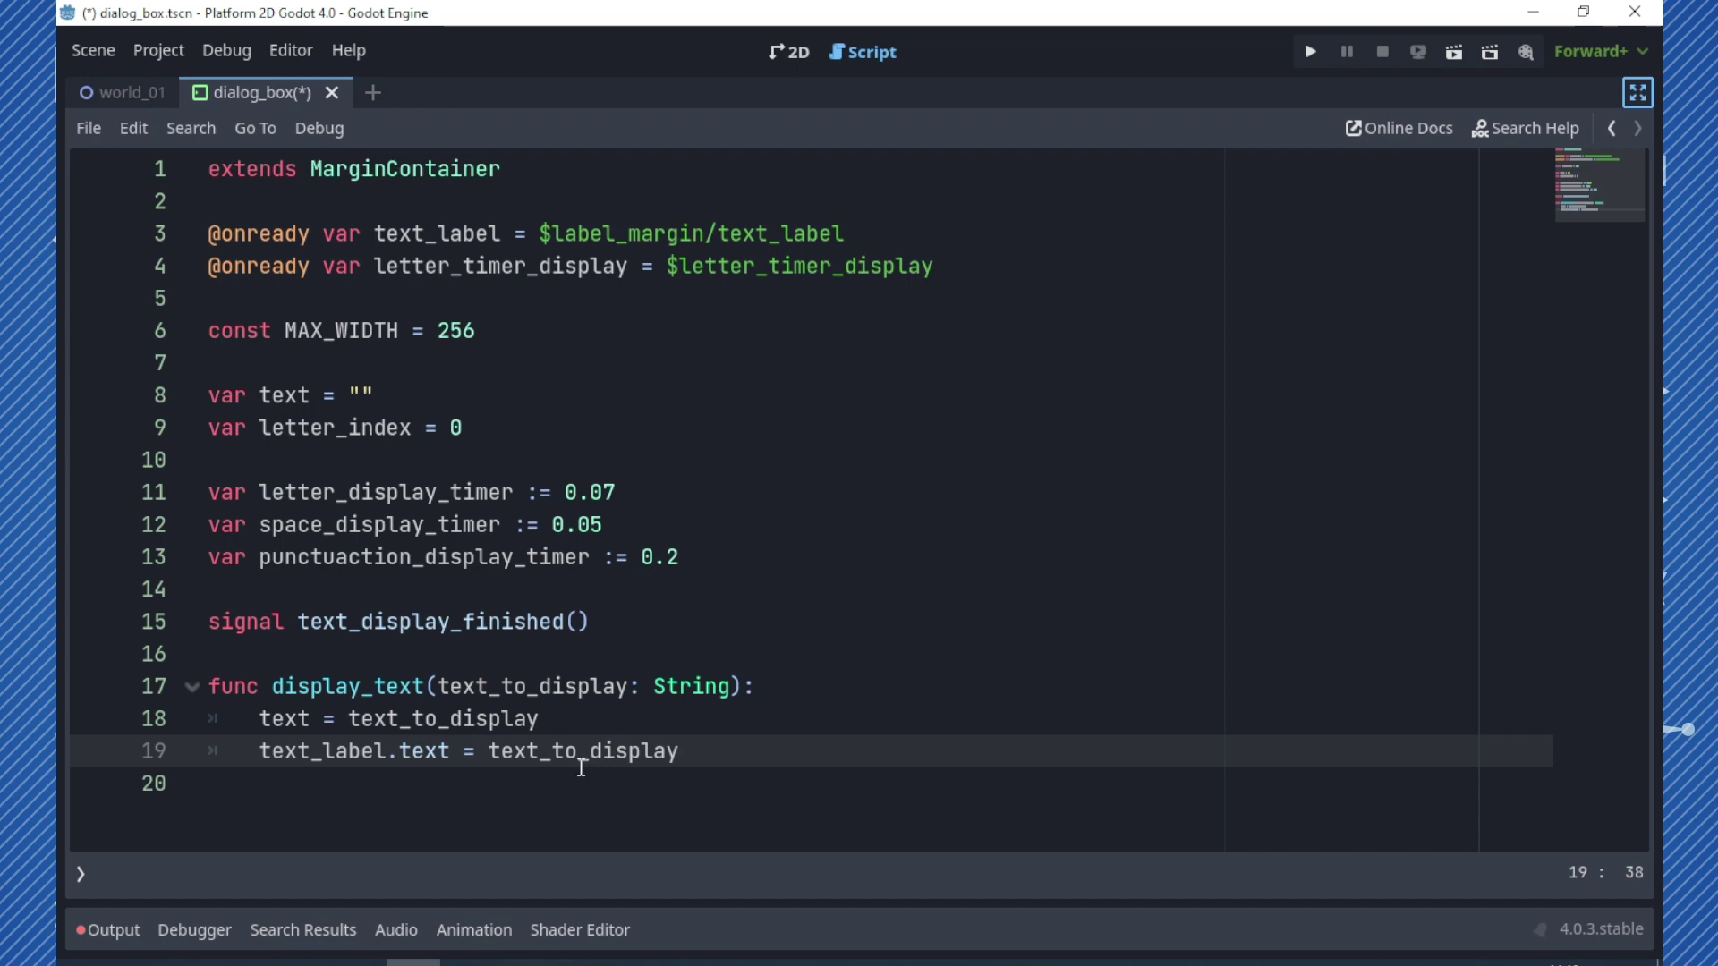
# - Add 'await resized' and cap the width with custom_minimum_size.x = min(size.x, MAX_WIDTH)
pyautogui.click(780, 766)
pyautogui.press('Return')
pyautogui.press('Return')
pyautogui.write('a')
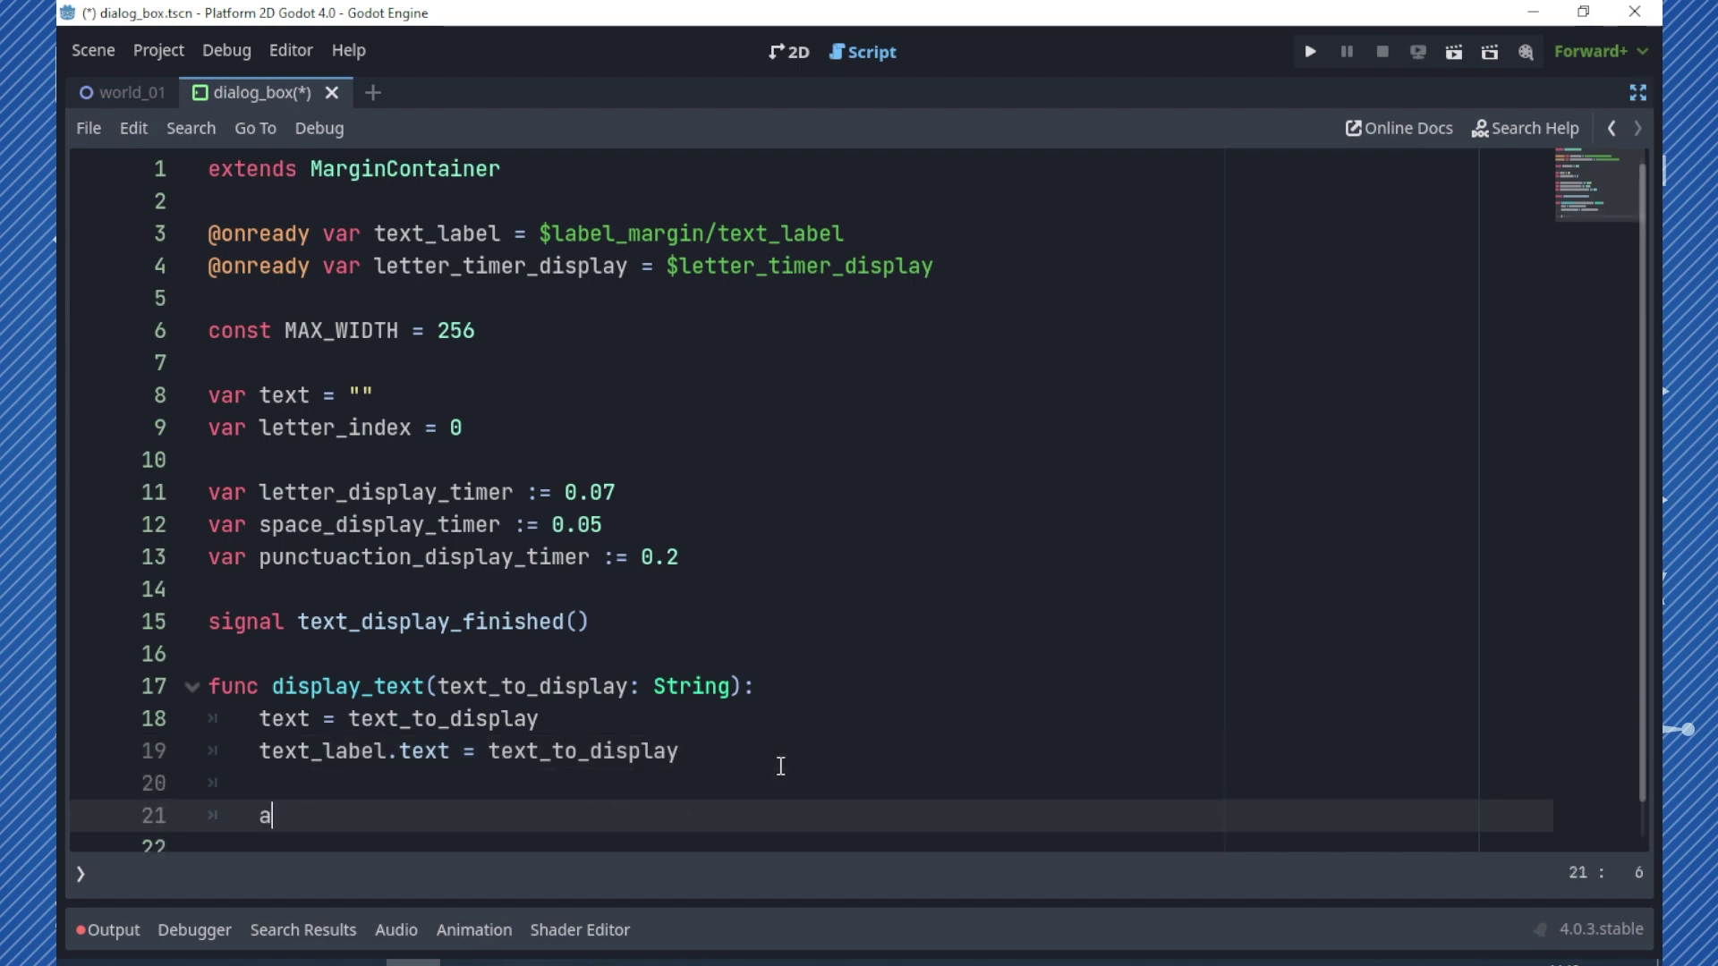
pyautogui.write('w')
pyautogui.press('Return')
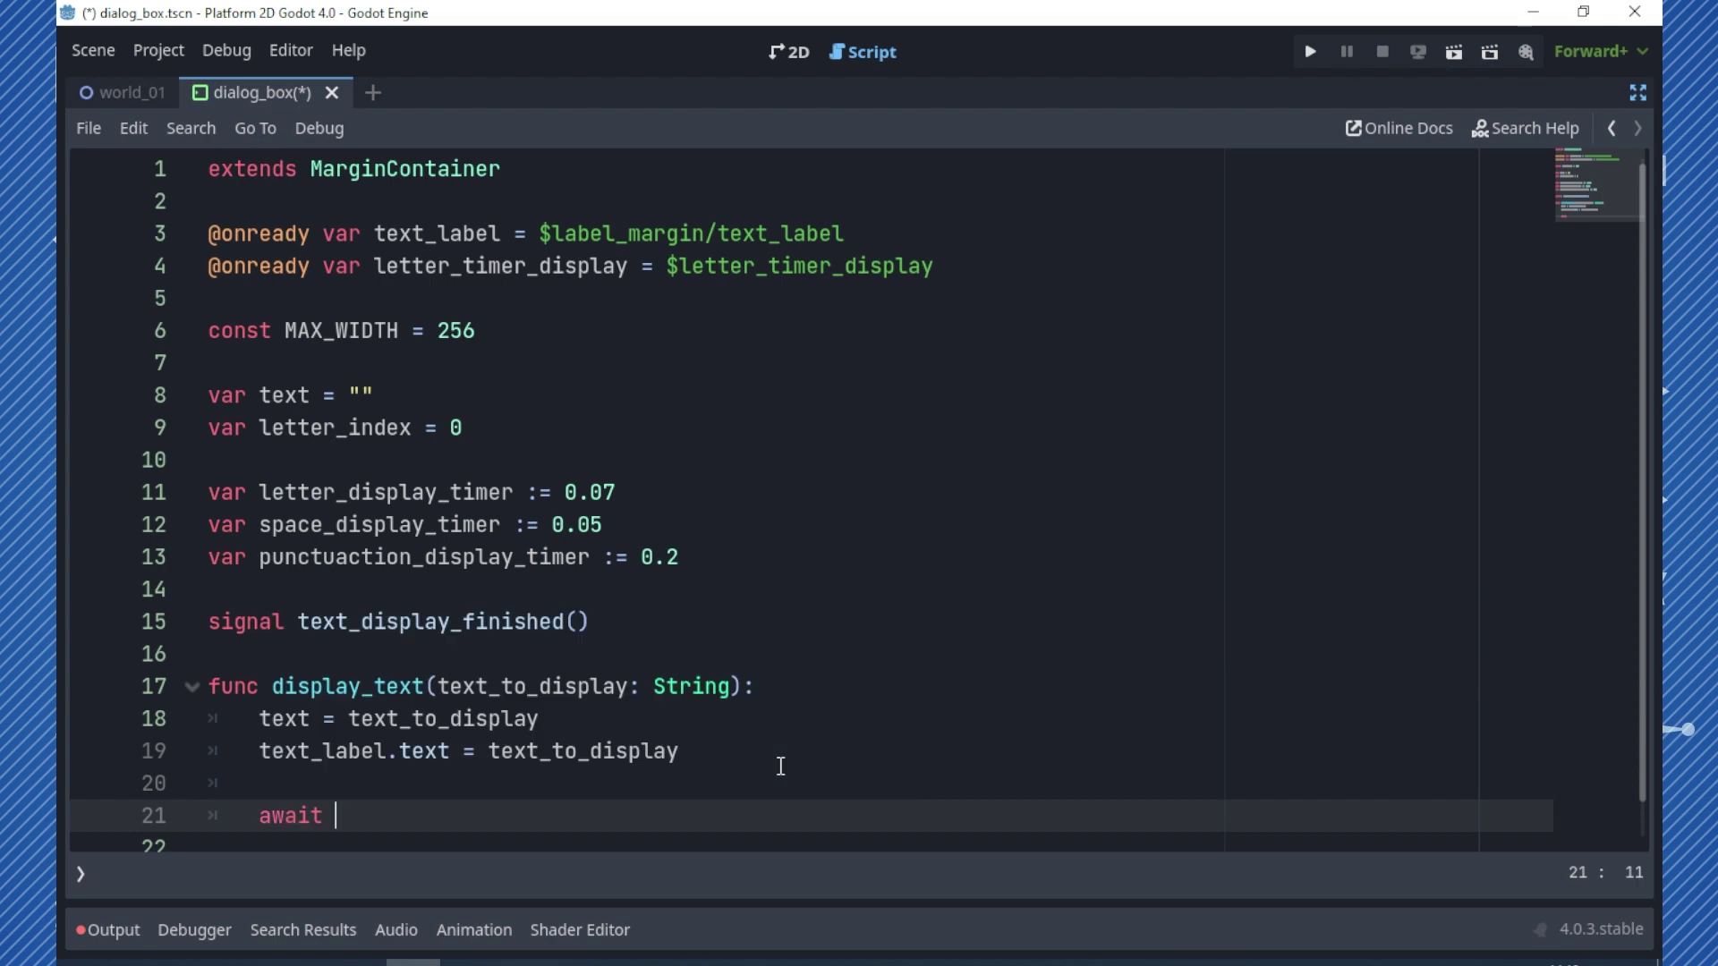
pyautogui.write('re')
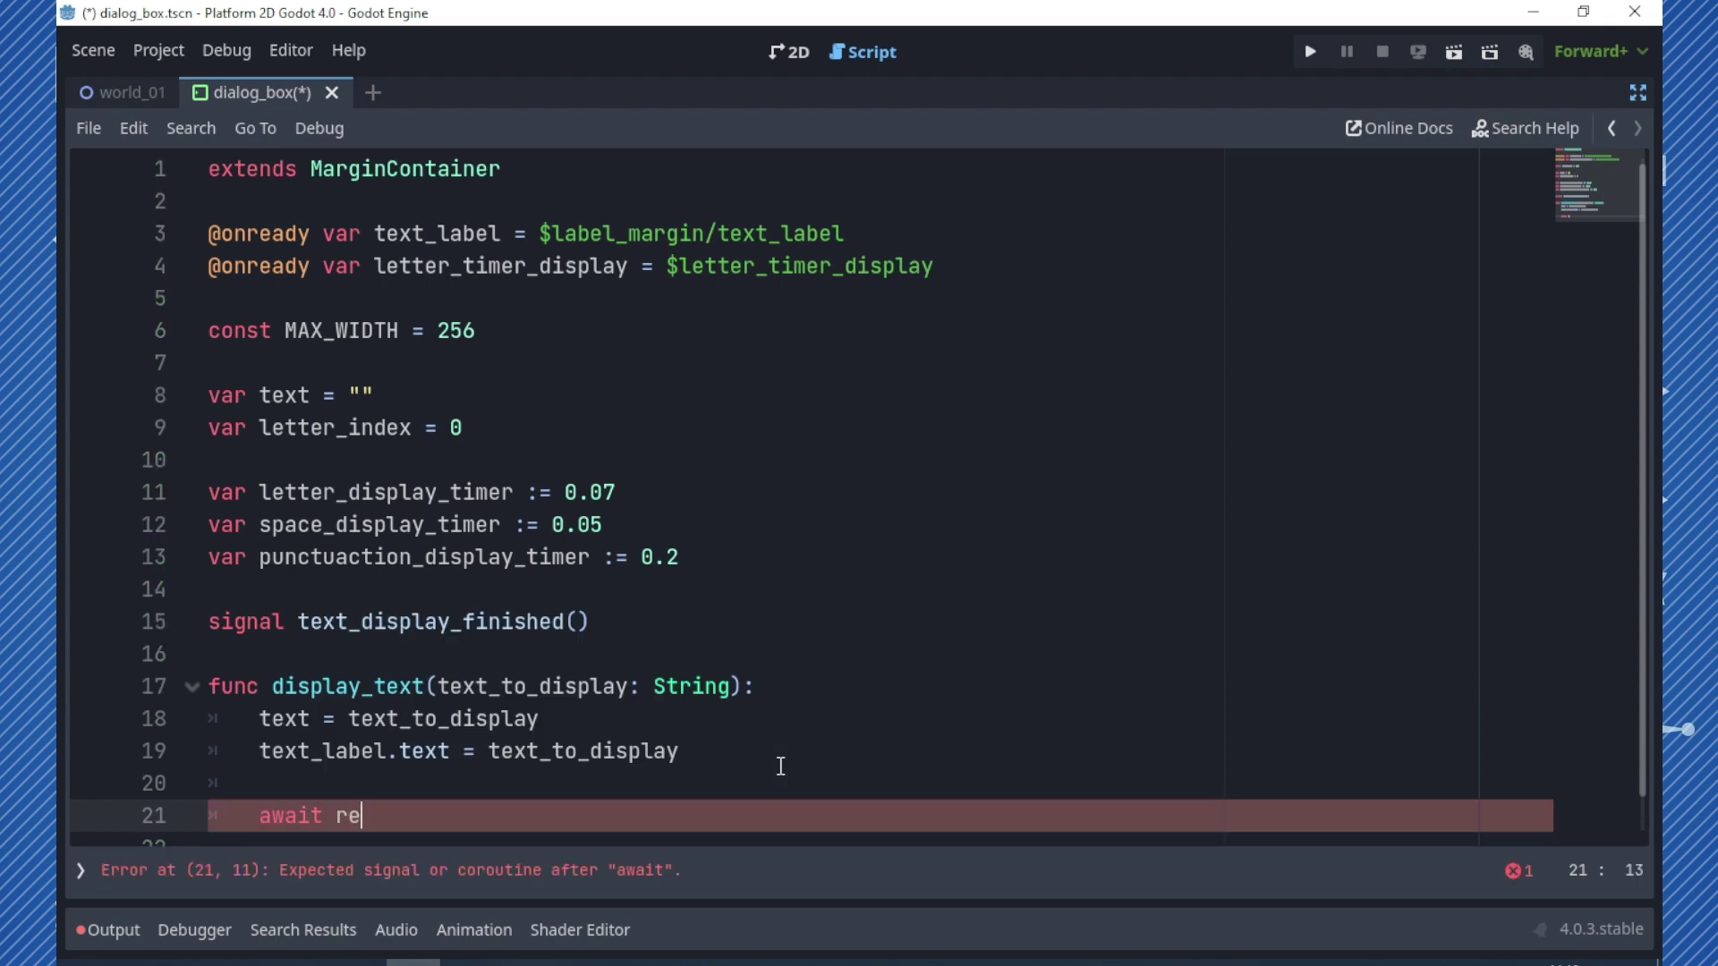
pyautogui.write('size')
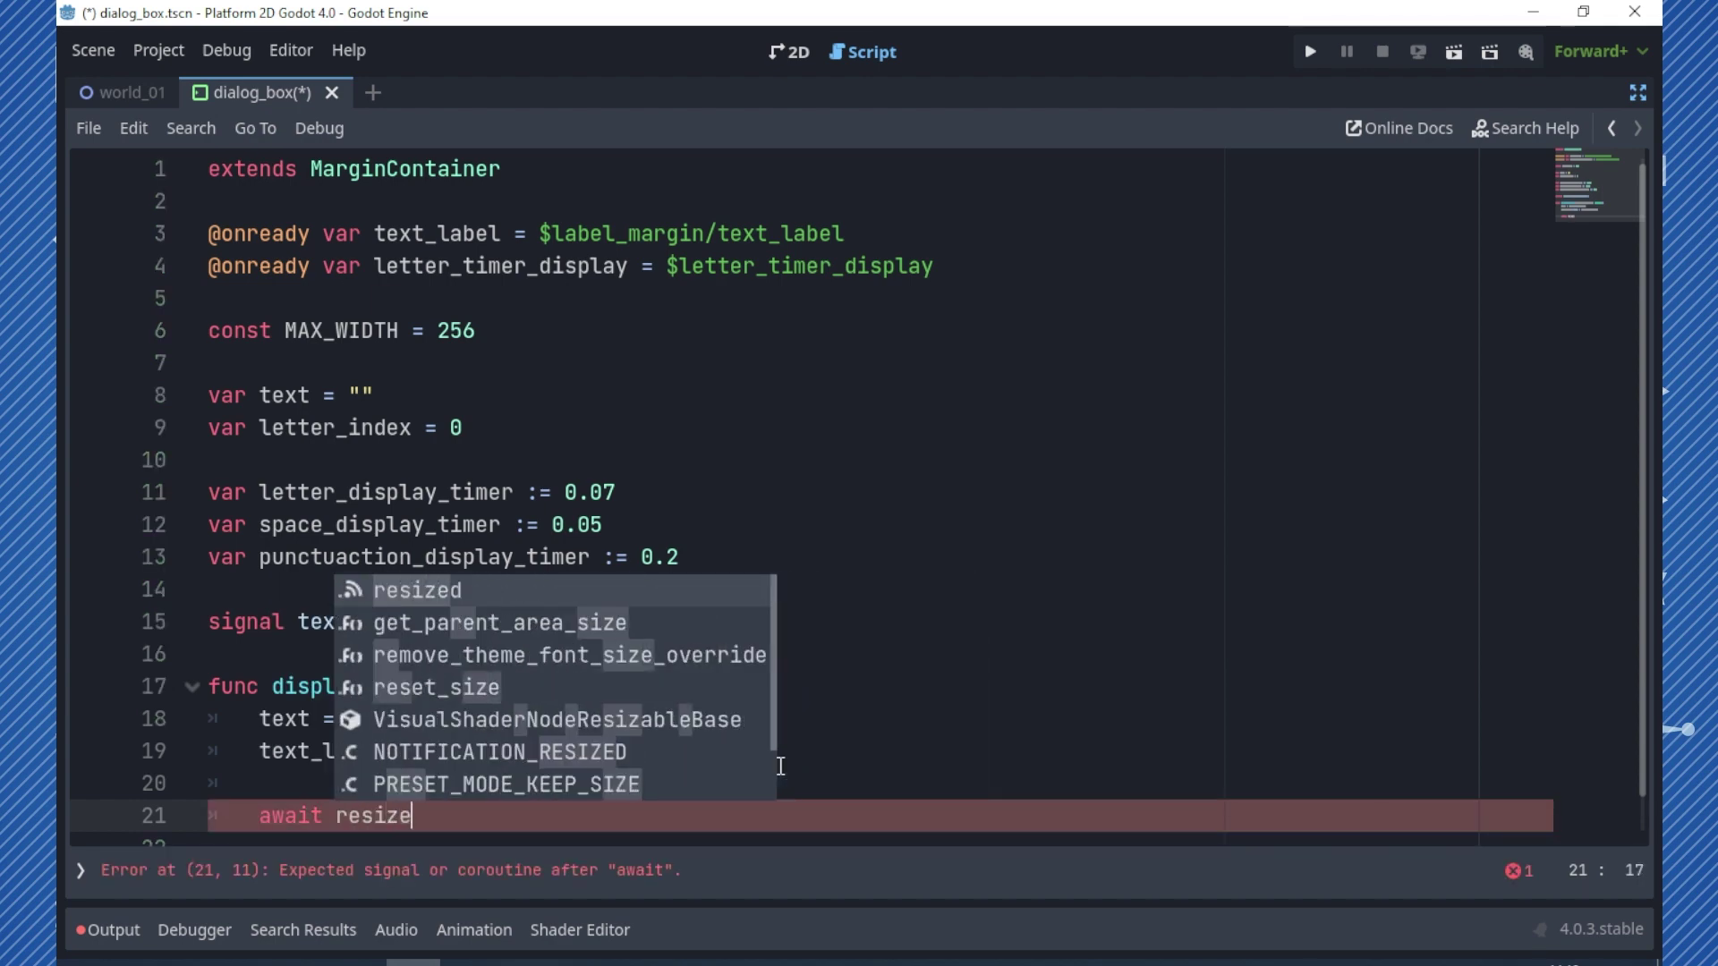
pyautogui.write('d')
pyautogui.press('Escape')
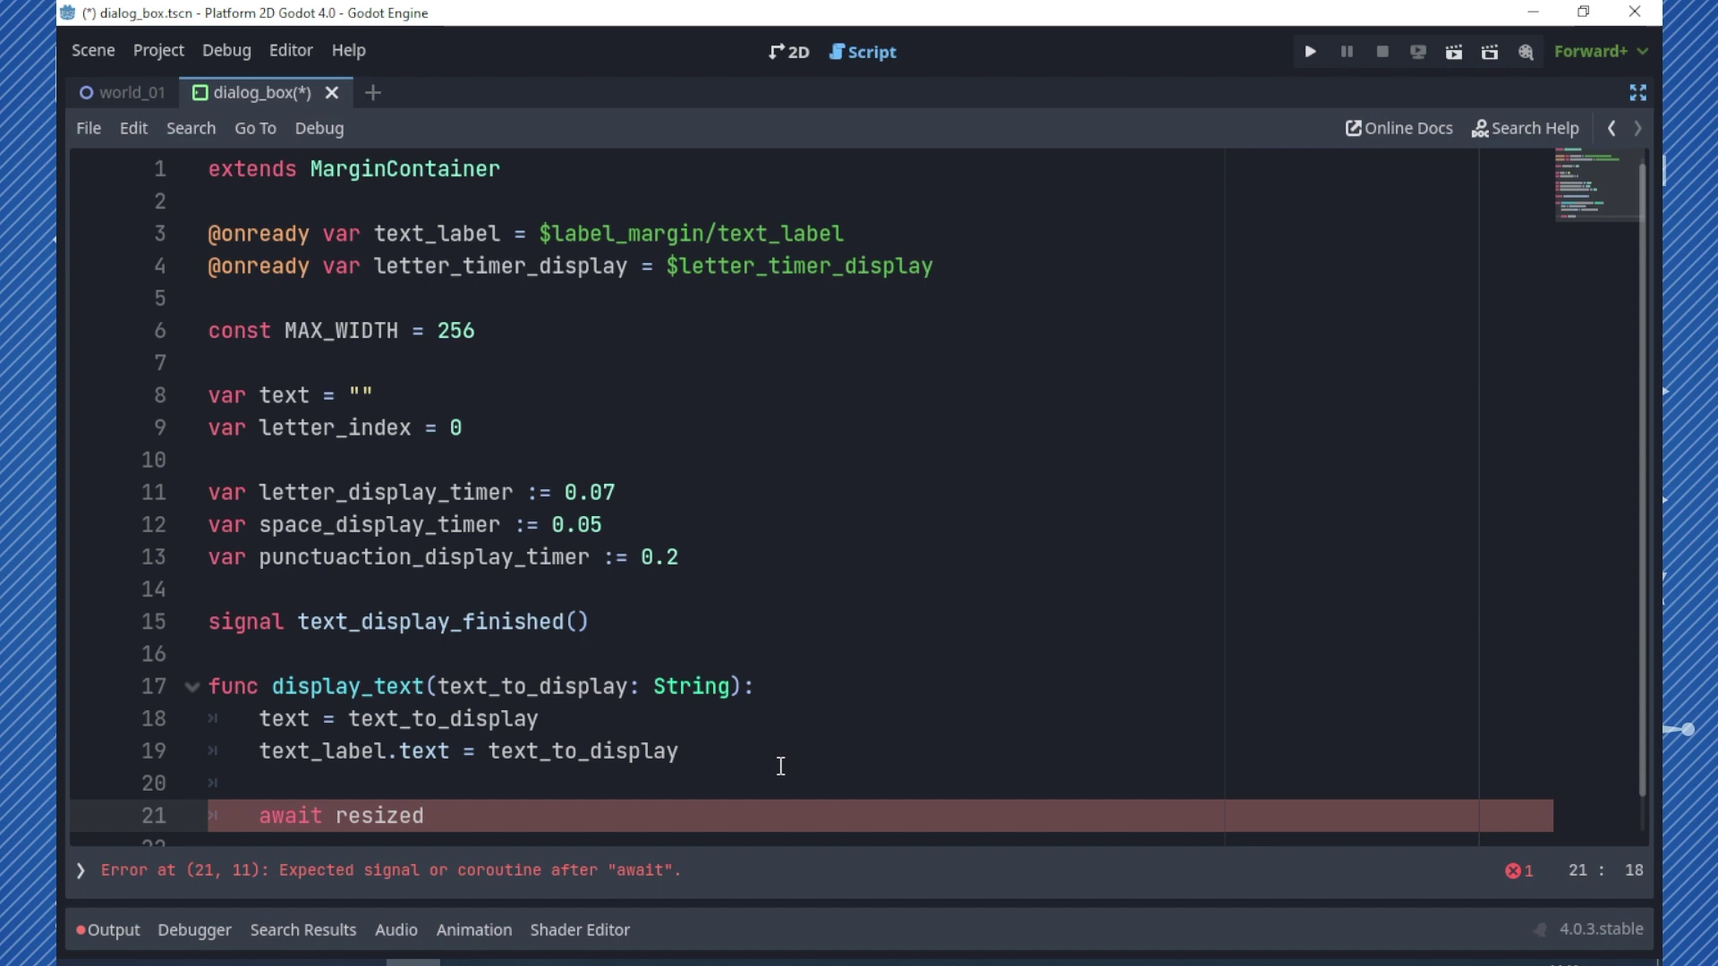
pyautogui.press('Return')
pyautogui.press('Return')
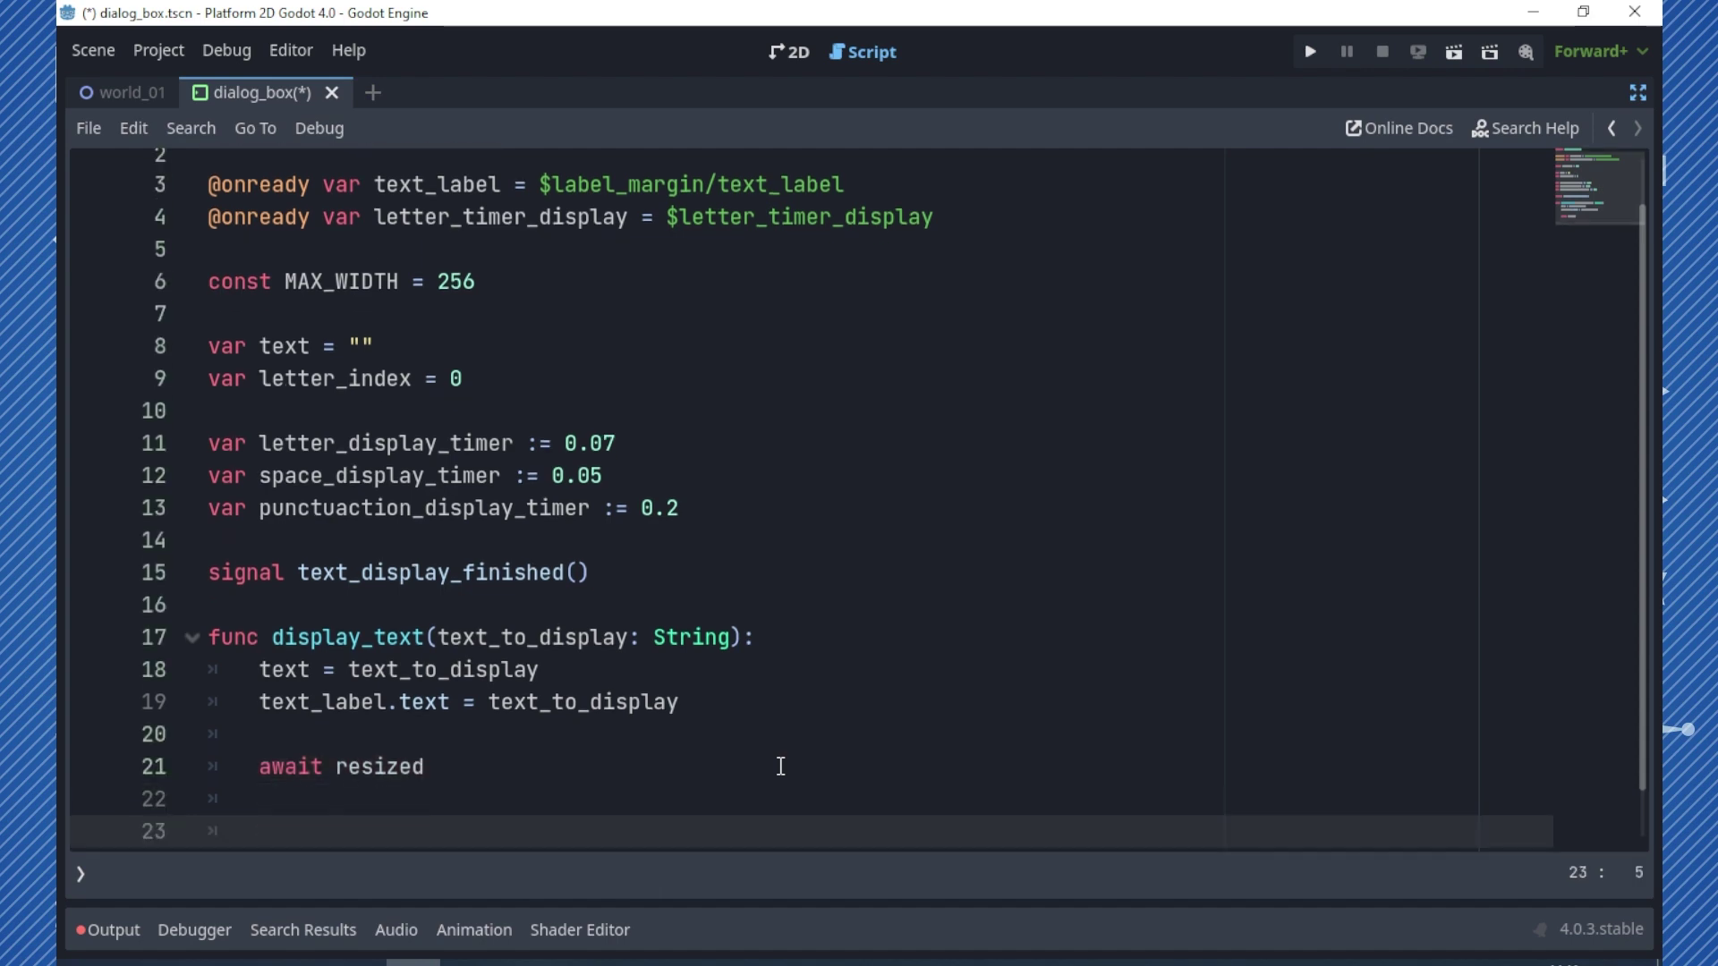
pyautogui.write('custom_mi')
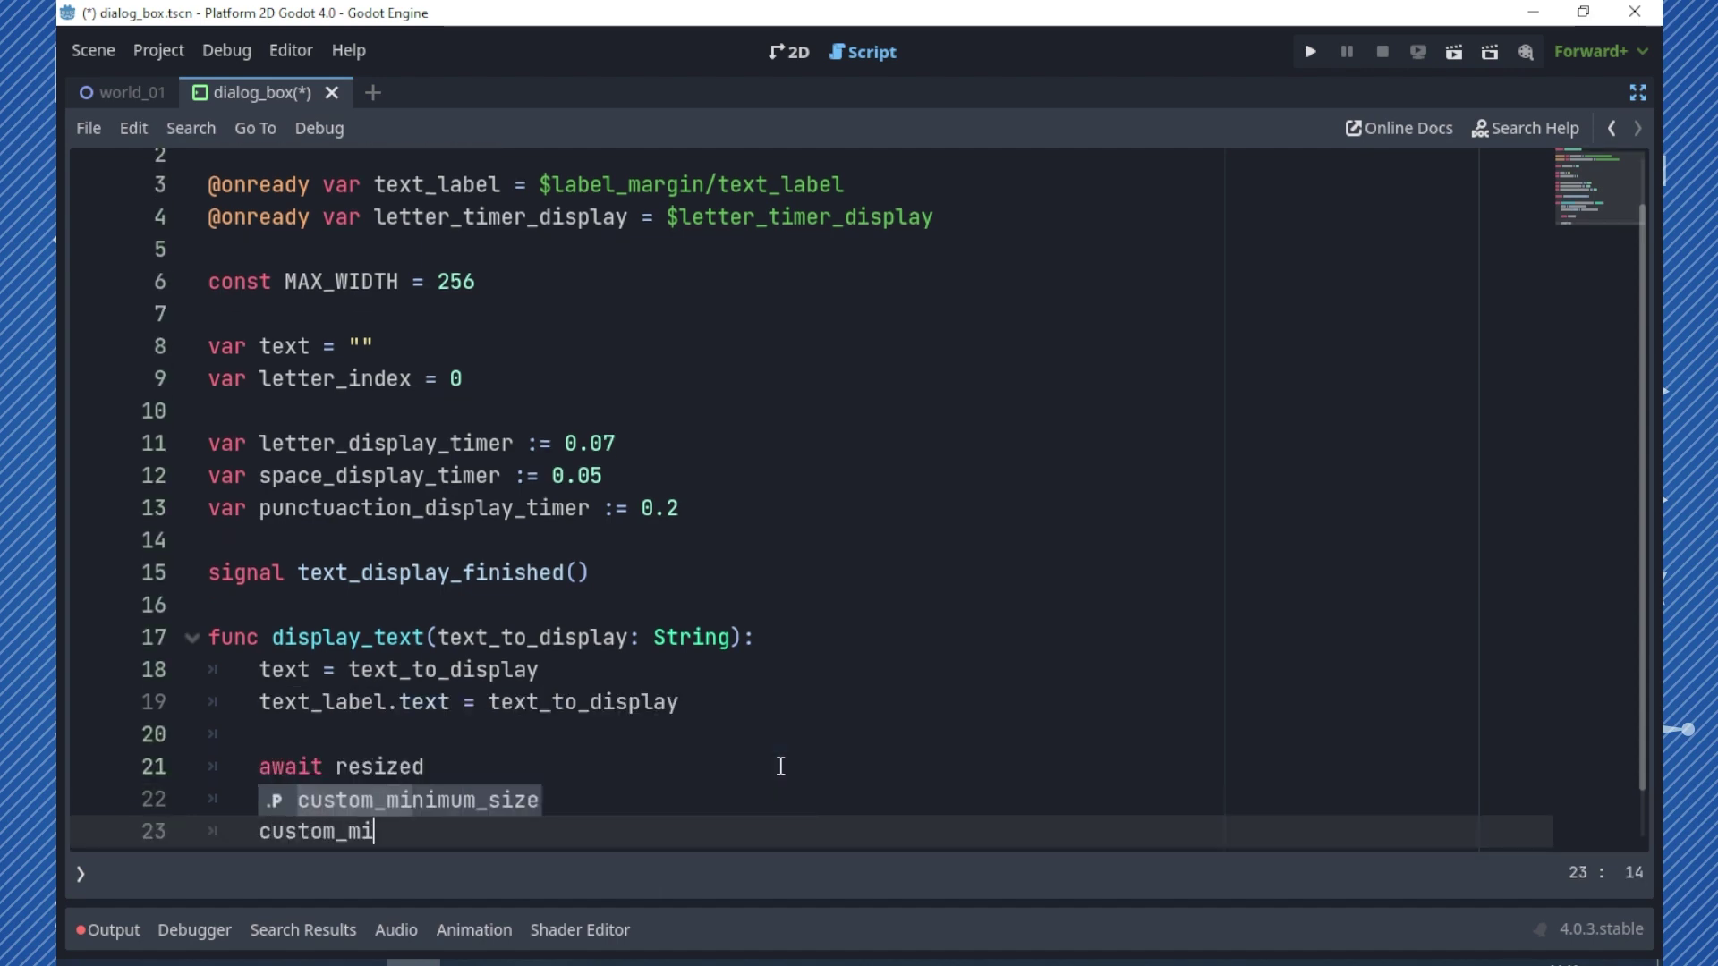
pyautogui.press('Return')
pyautogui.write('.x')
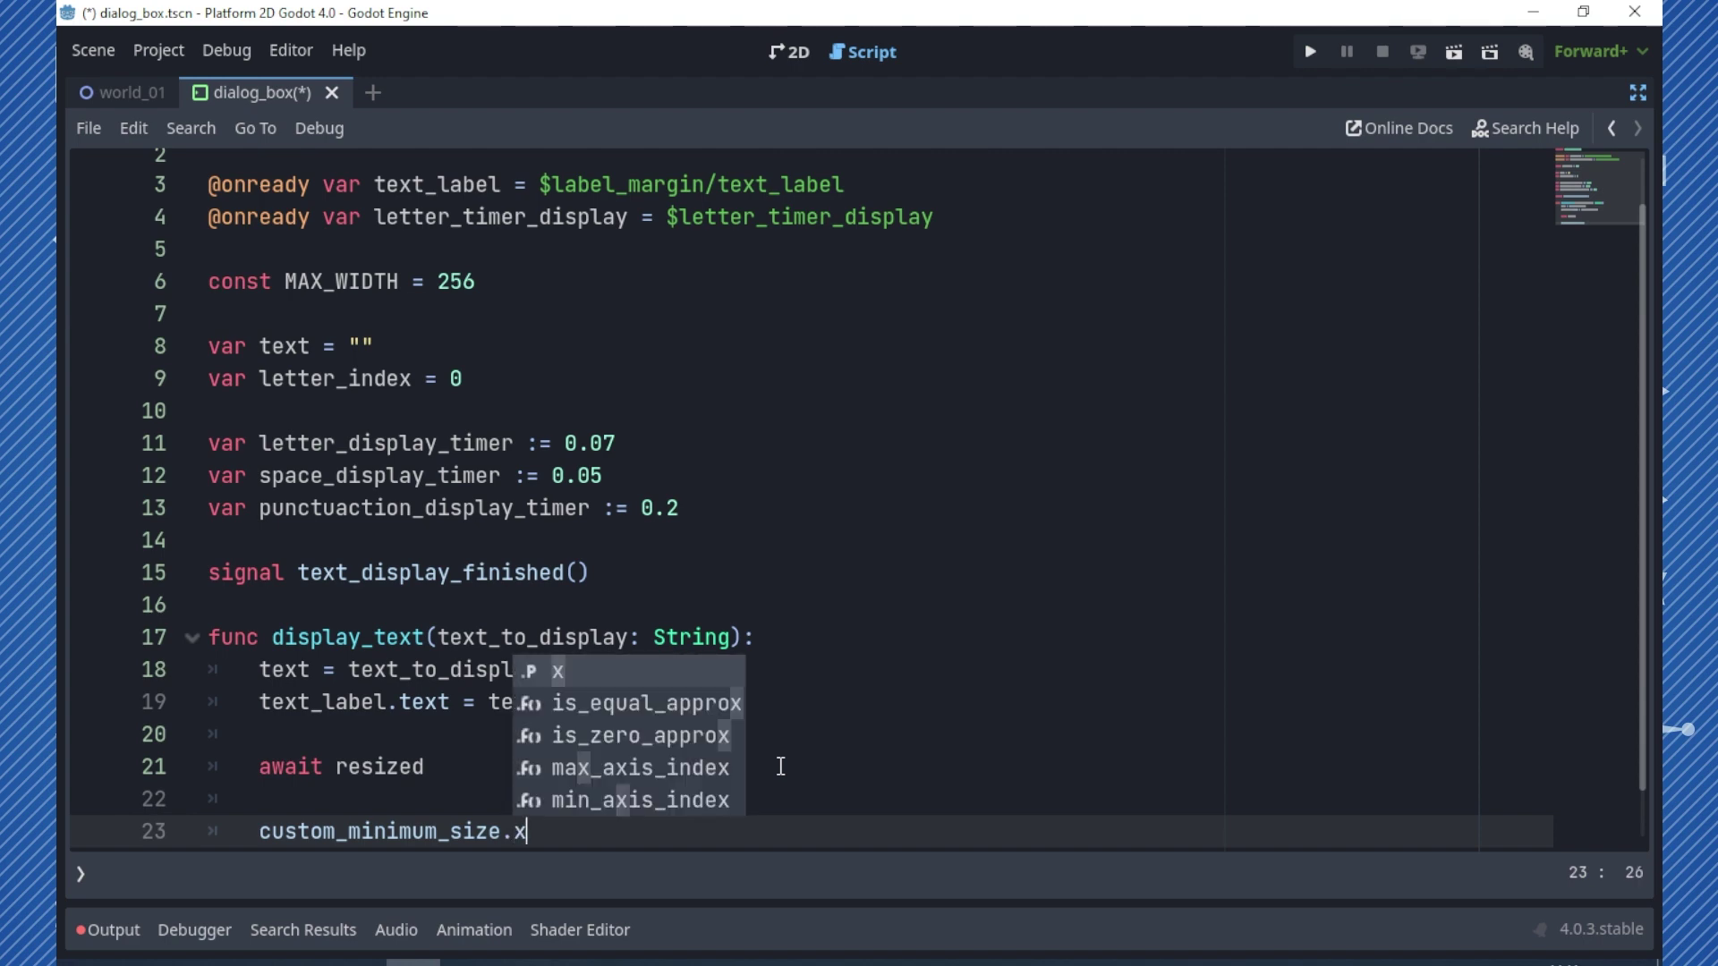
pyautogui.write(' = min')
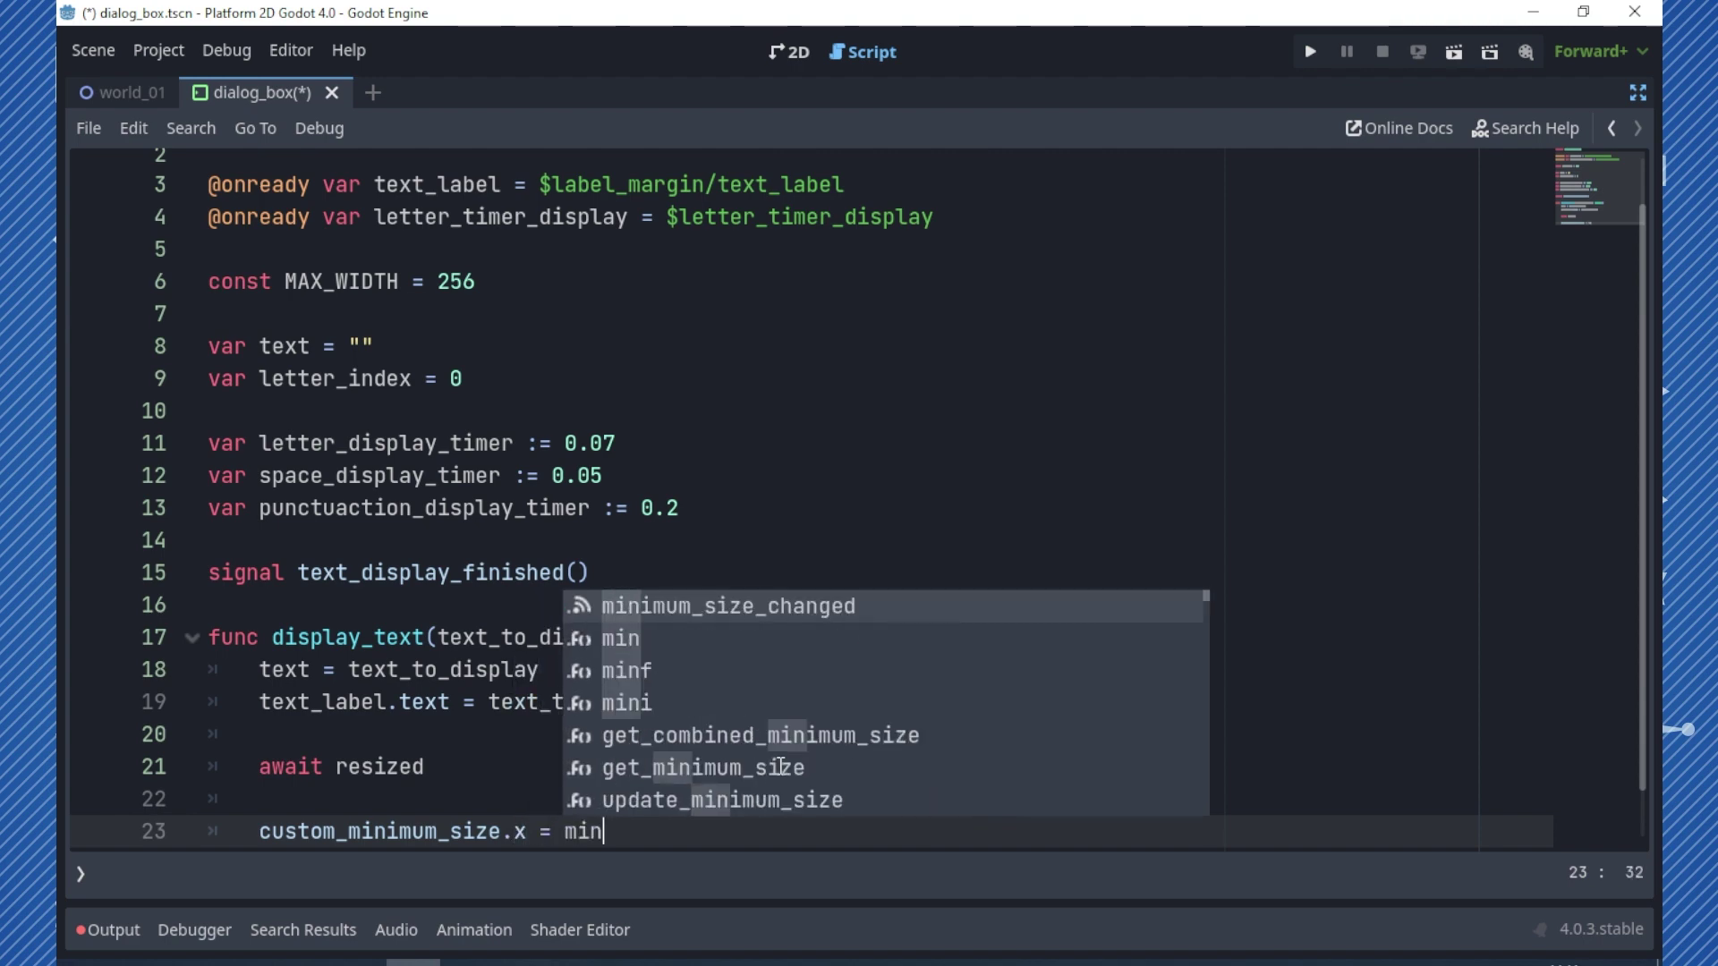
pyautogui.write('(si')
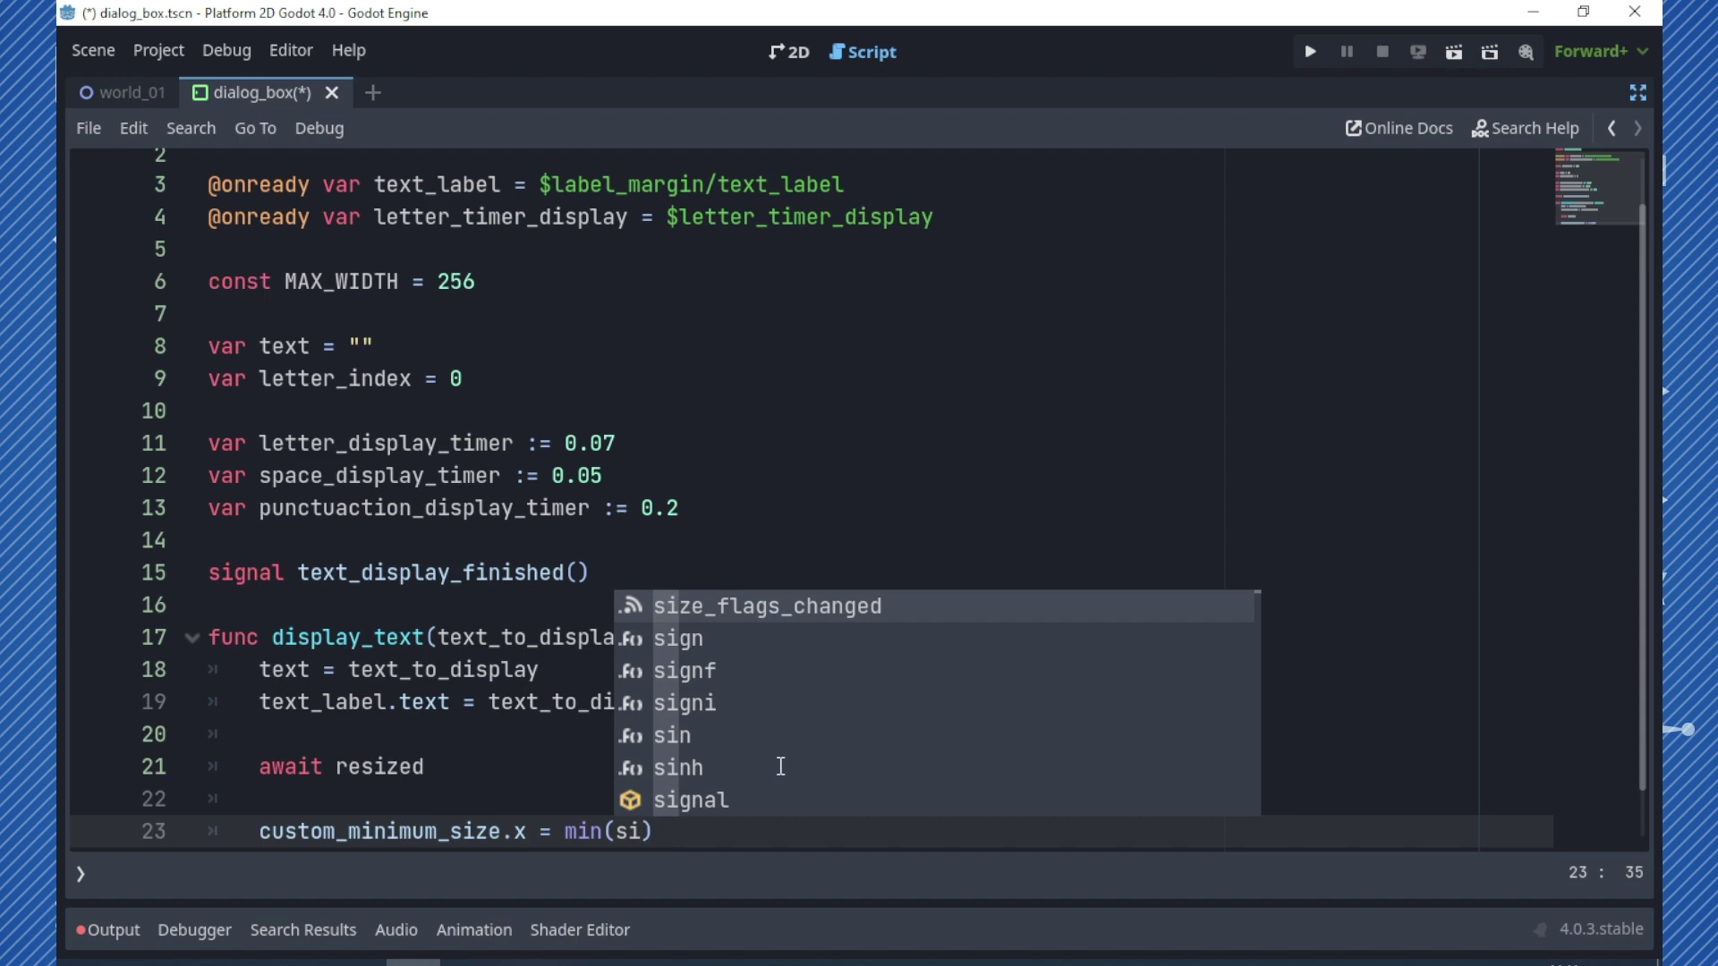
pyautogui.write('ze.x, ')
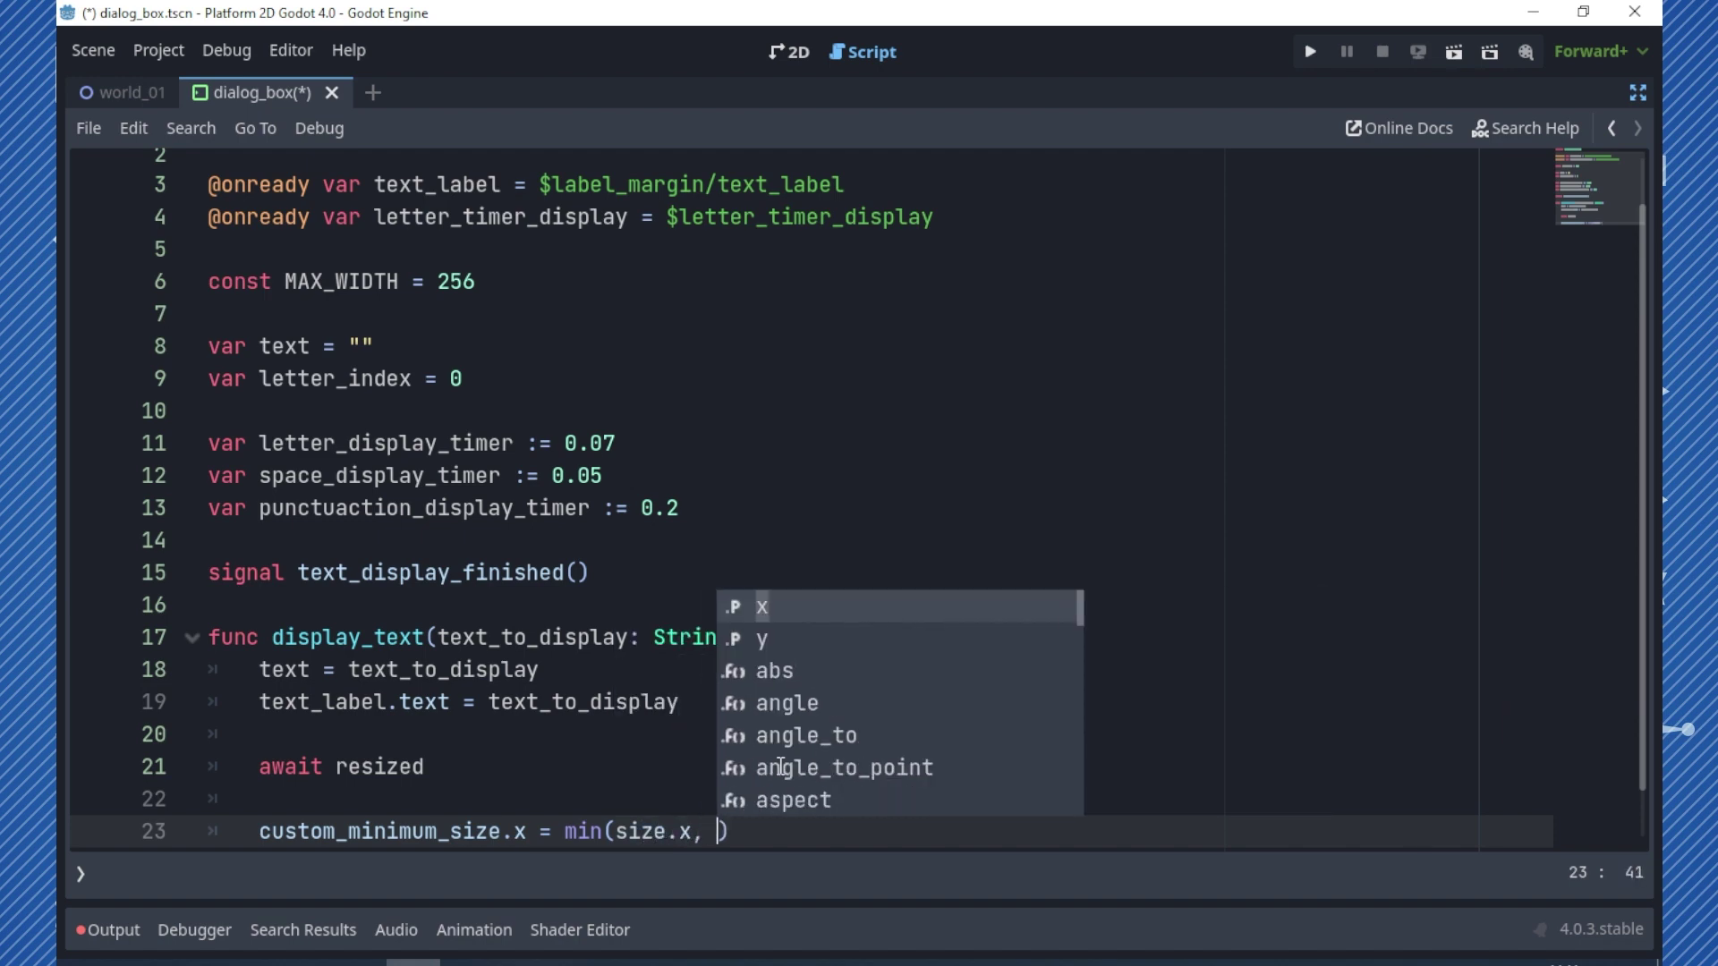
pyautogui.write('MA')
pyautogui.press('Return')
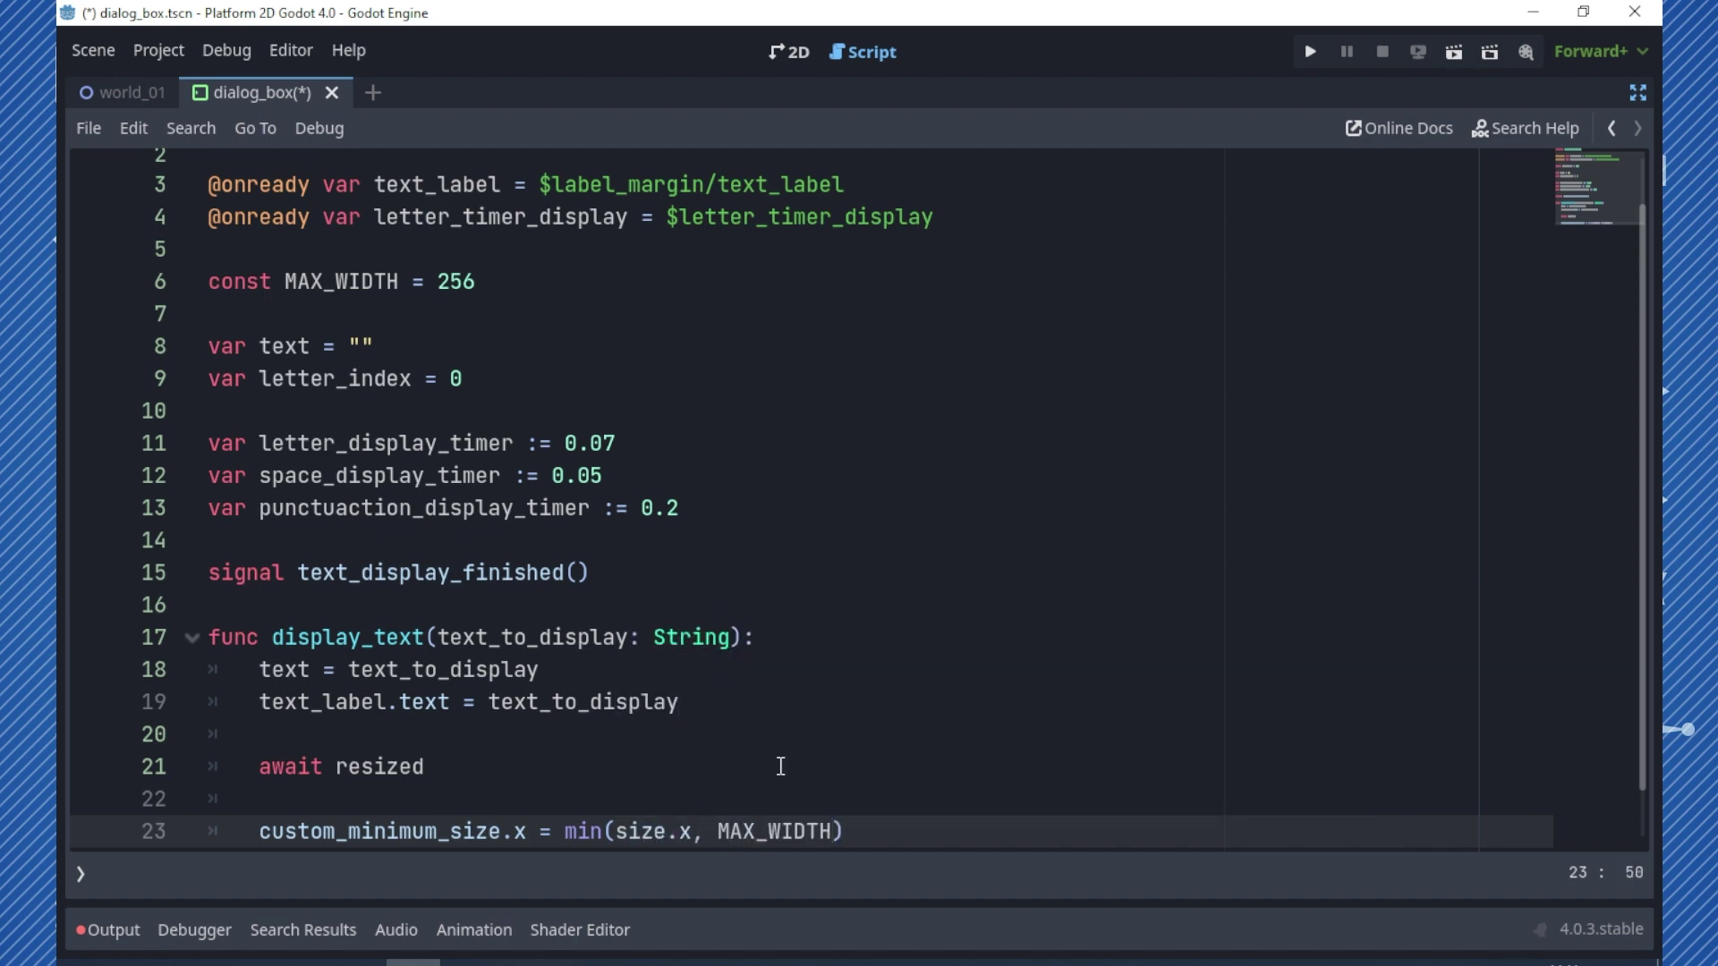
pyautogui.press('End')
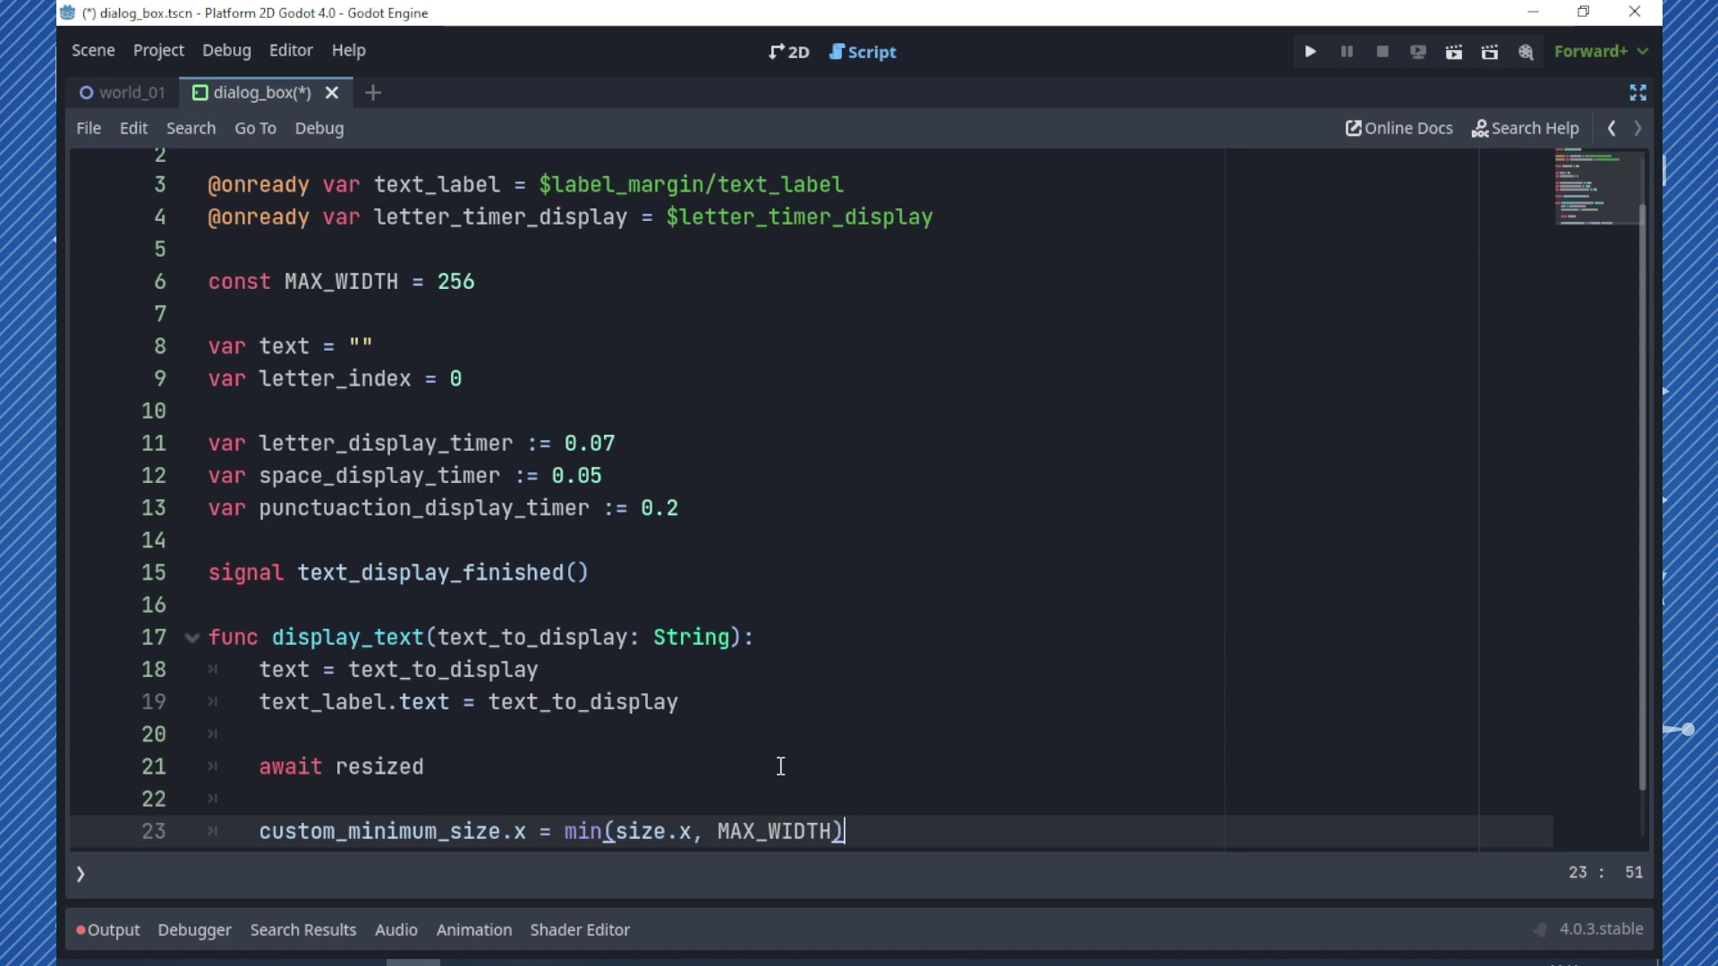
pyautogui.press('Return')
pyautogui.press('Return')
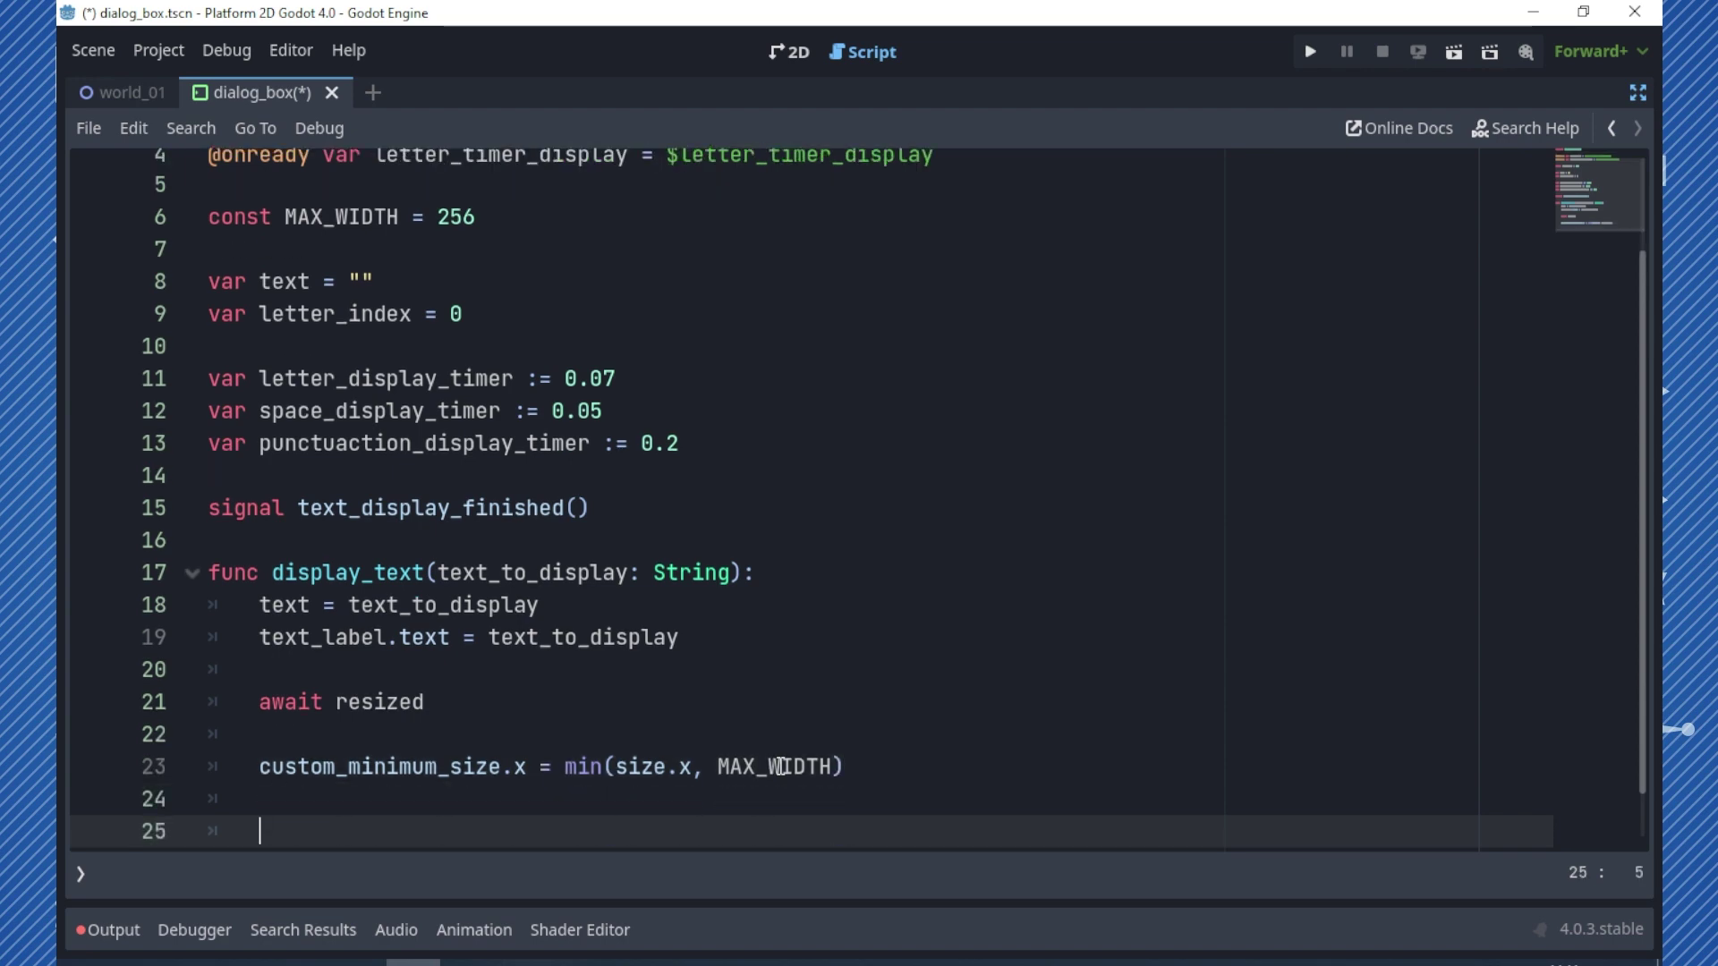
# - Start an 'if size.x > MAX_WIDTH:' block below the width cap
pyautogui.write('if s')
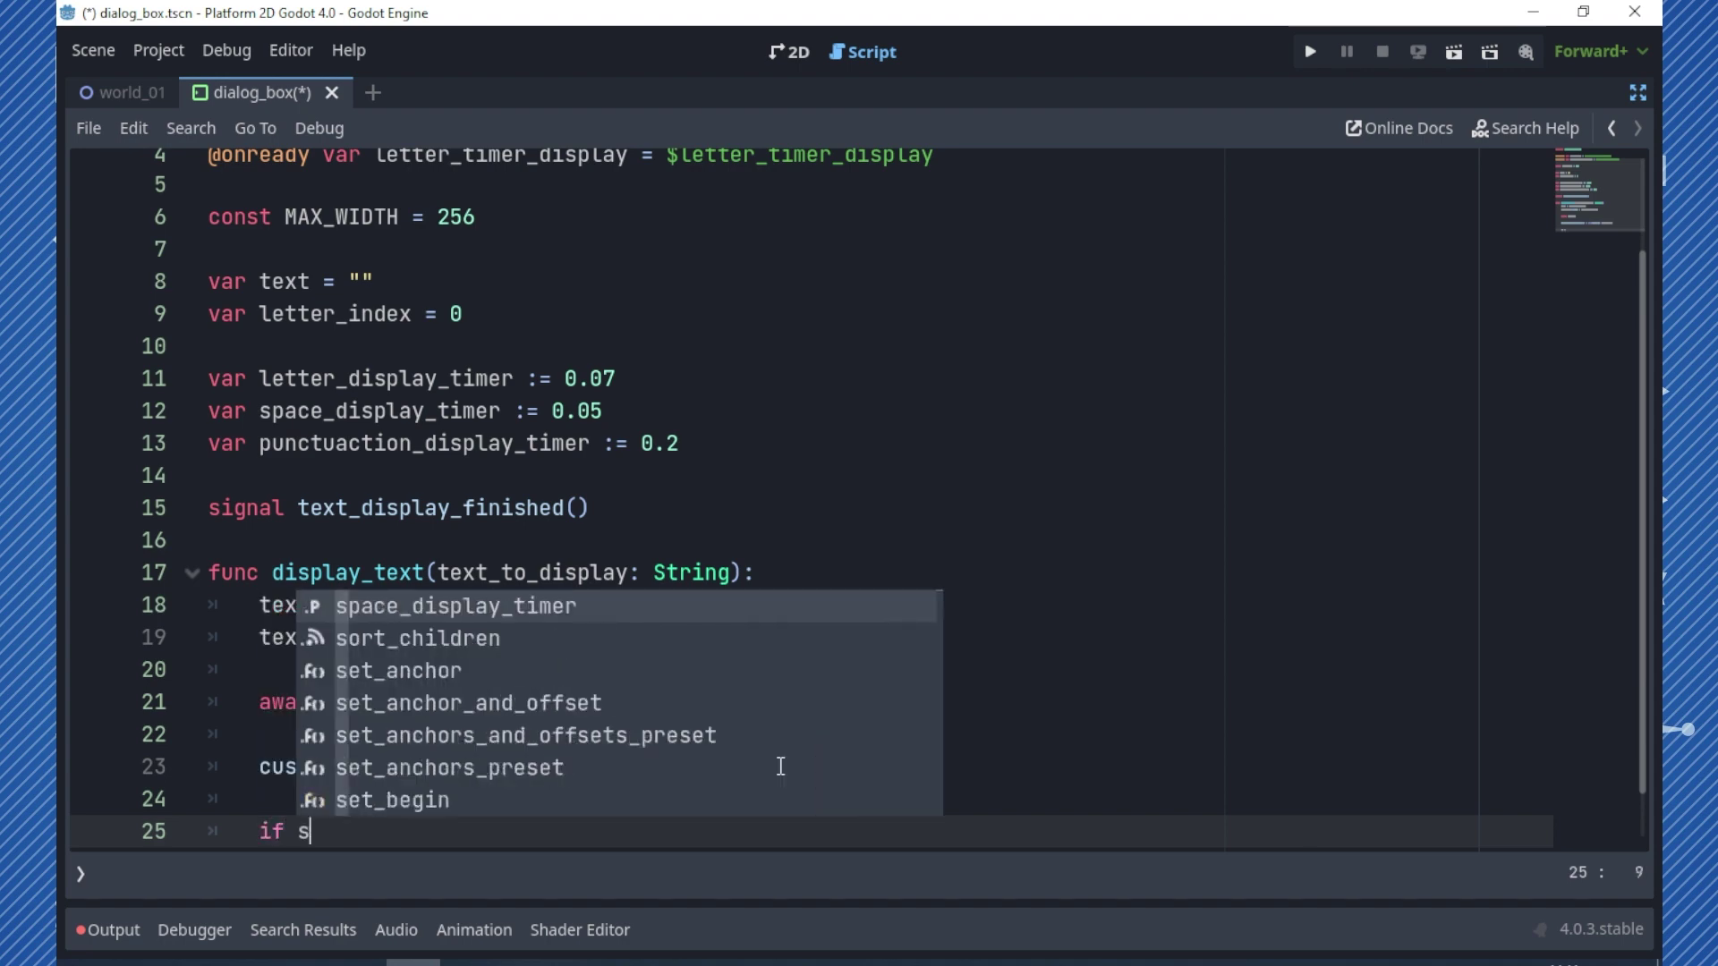
pyautogui.write('ize.x ')
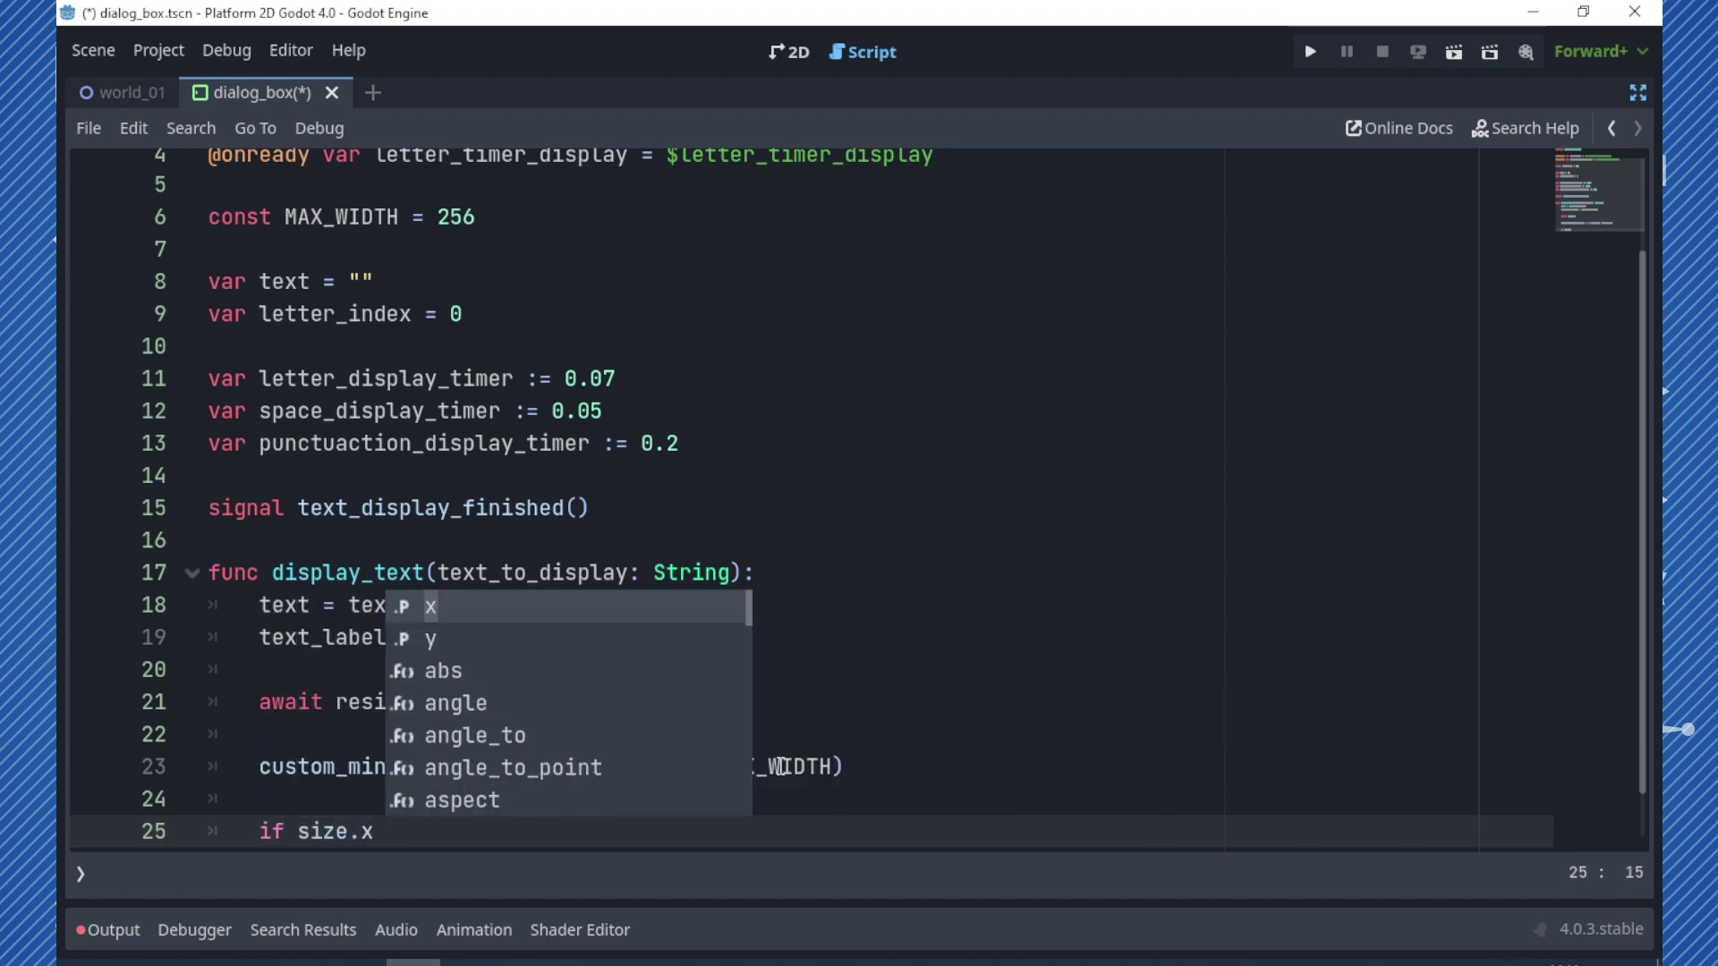
pyautogui.write('> MA')
pyautogui.press('Return')
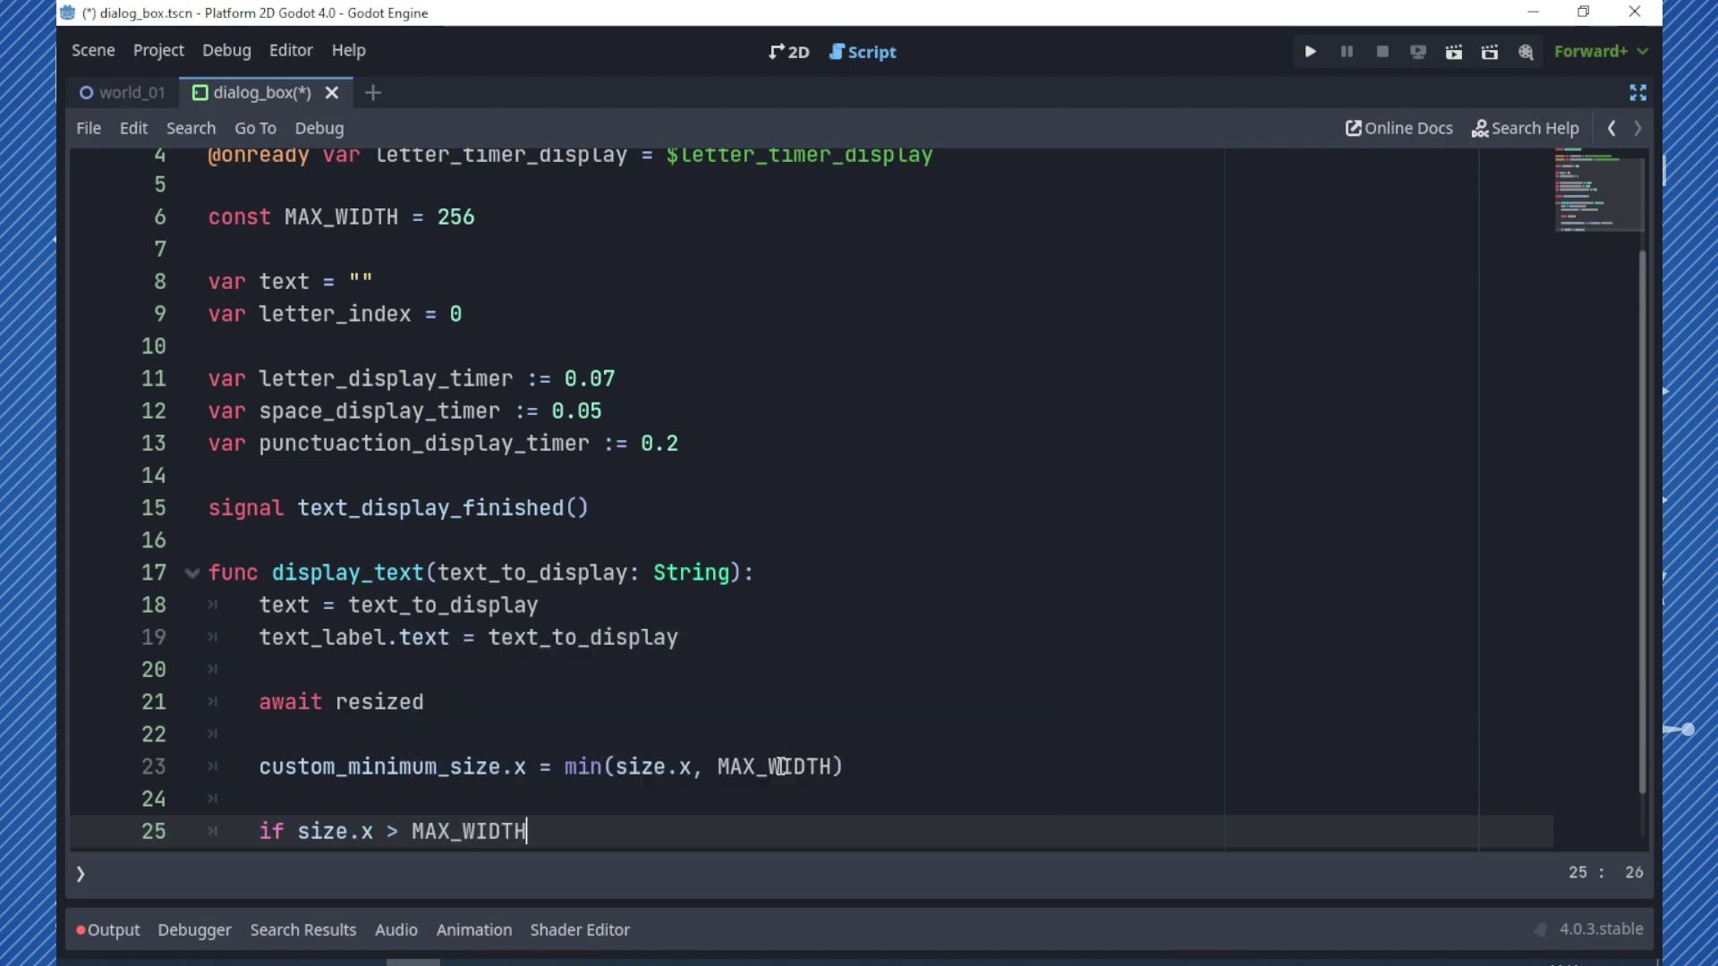
pyautogui.write(':')
pyautogui.press('Return')
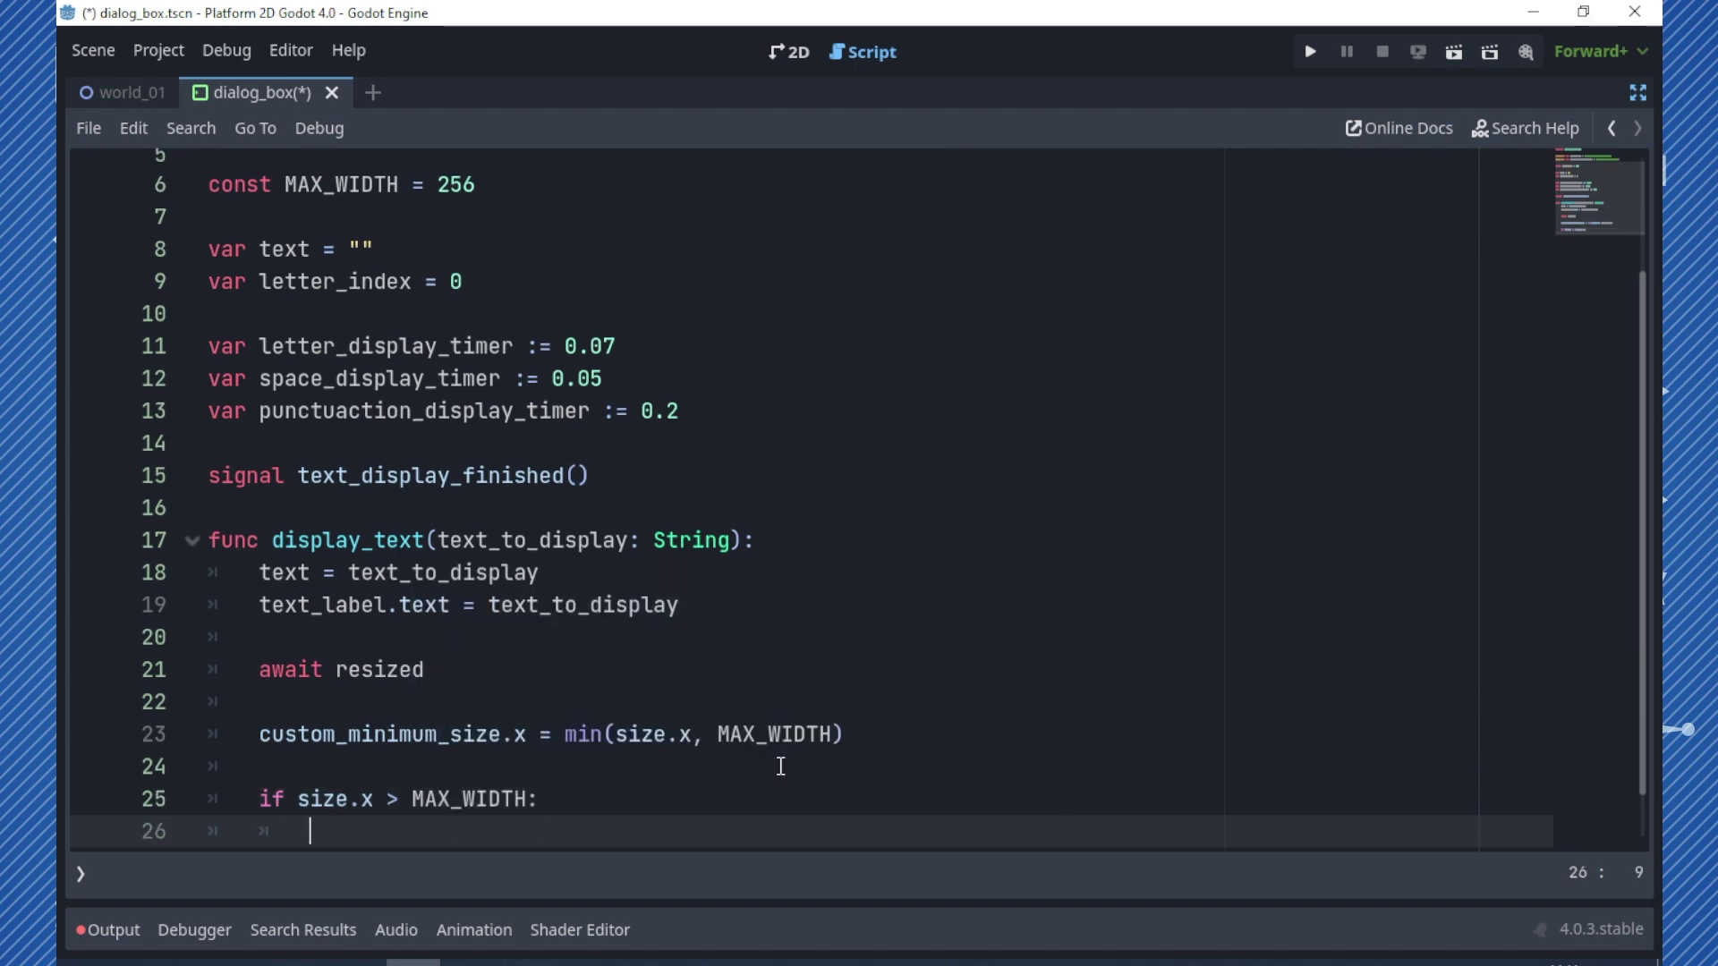
# - Inside the if block, set text_label.autowrap_mode = TextServer.AUTOWRAP_WORD
pyautogui.write('label')
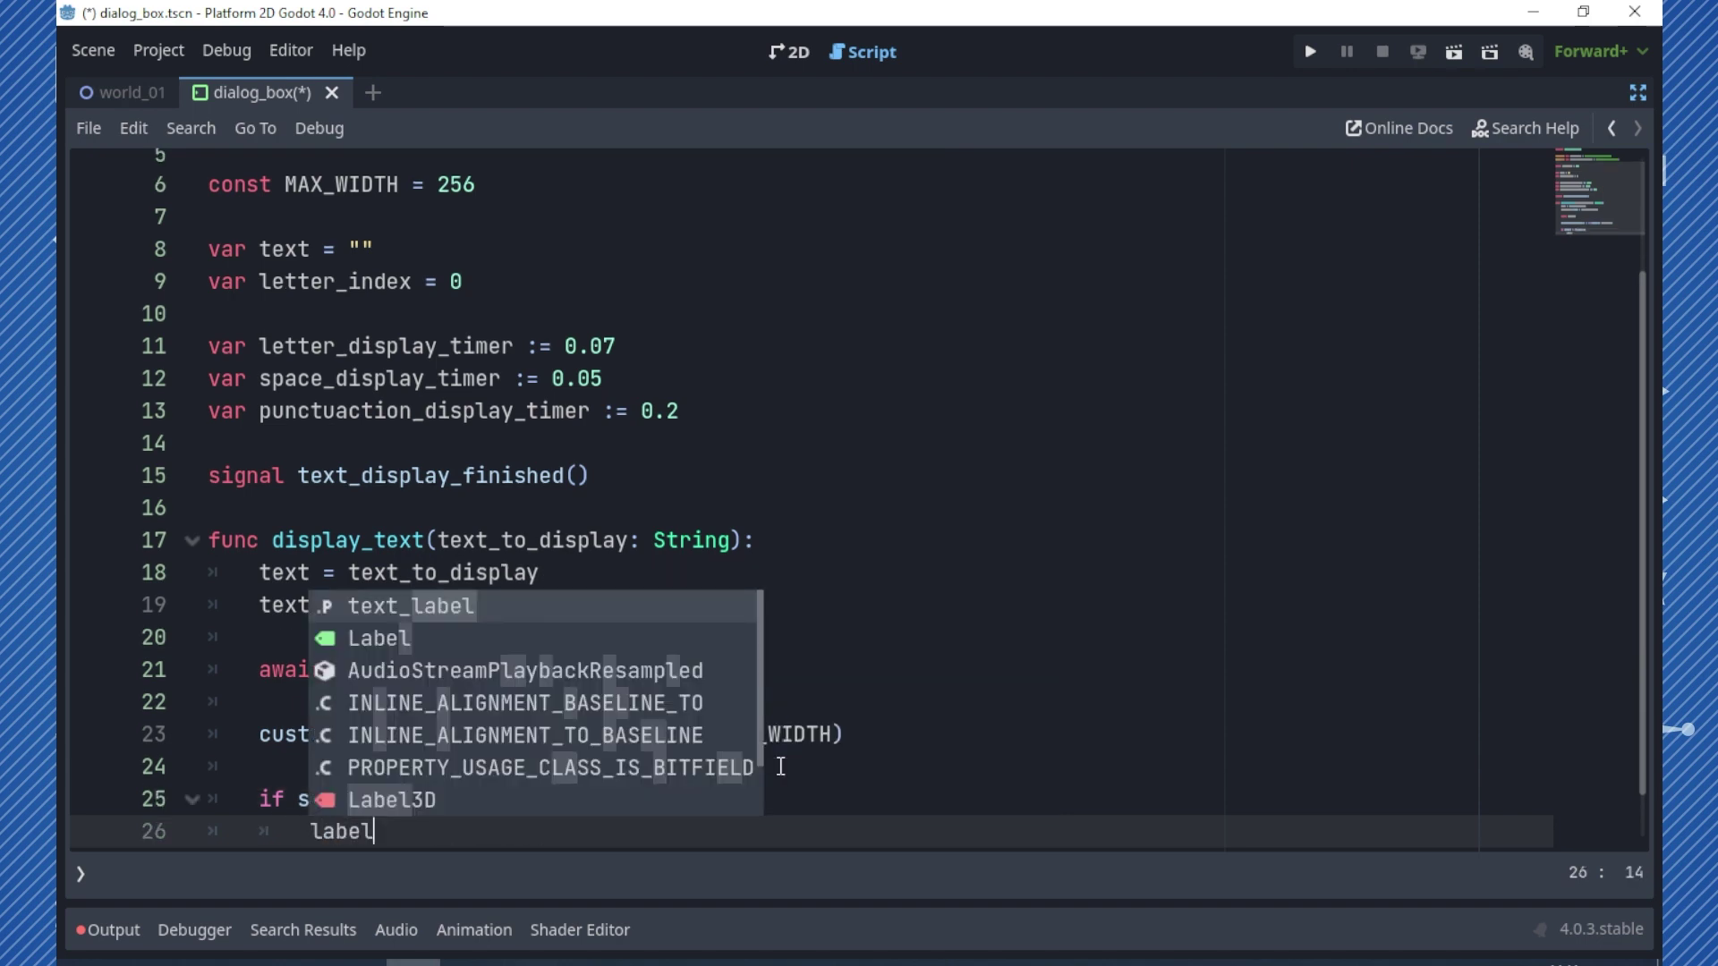
pyautogui.press('Return')
pyautogui.write('.tex')
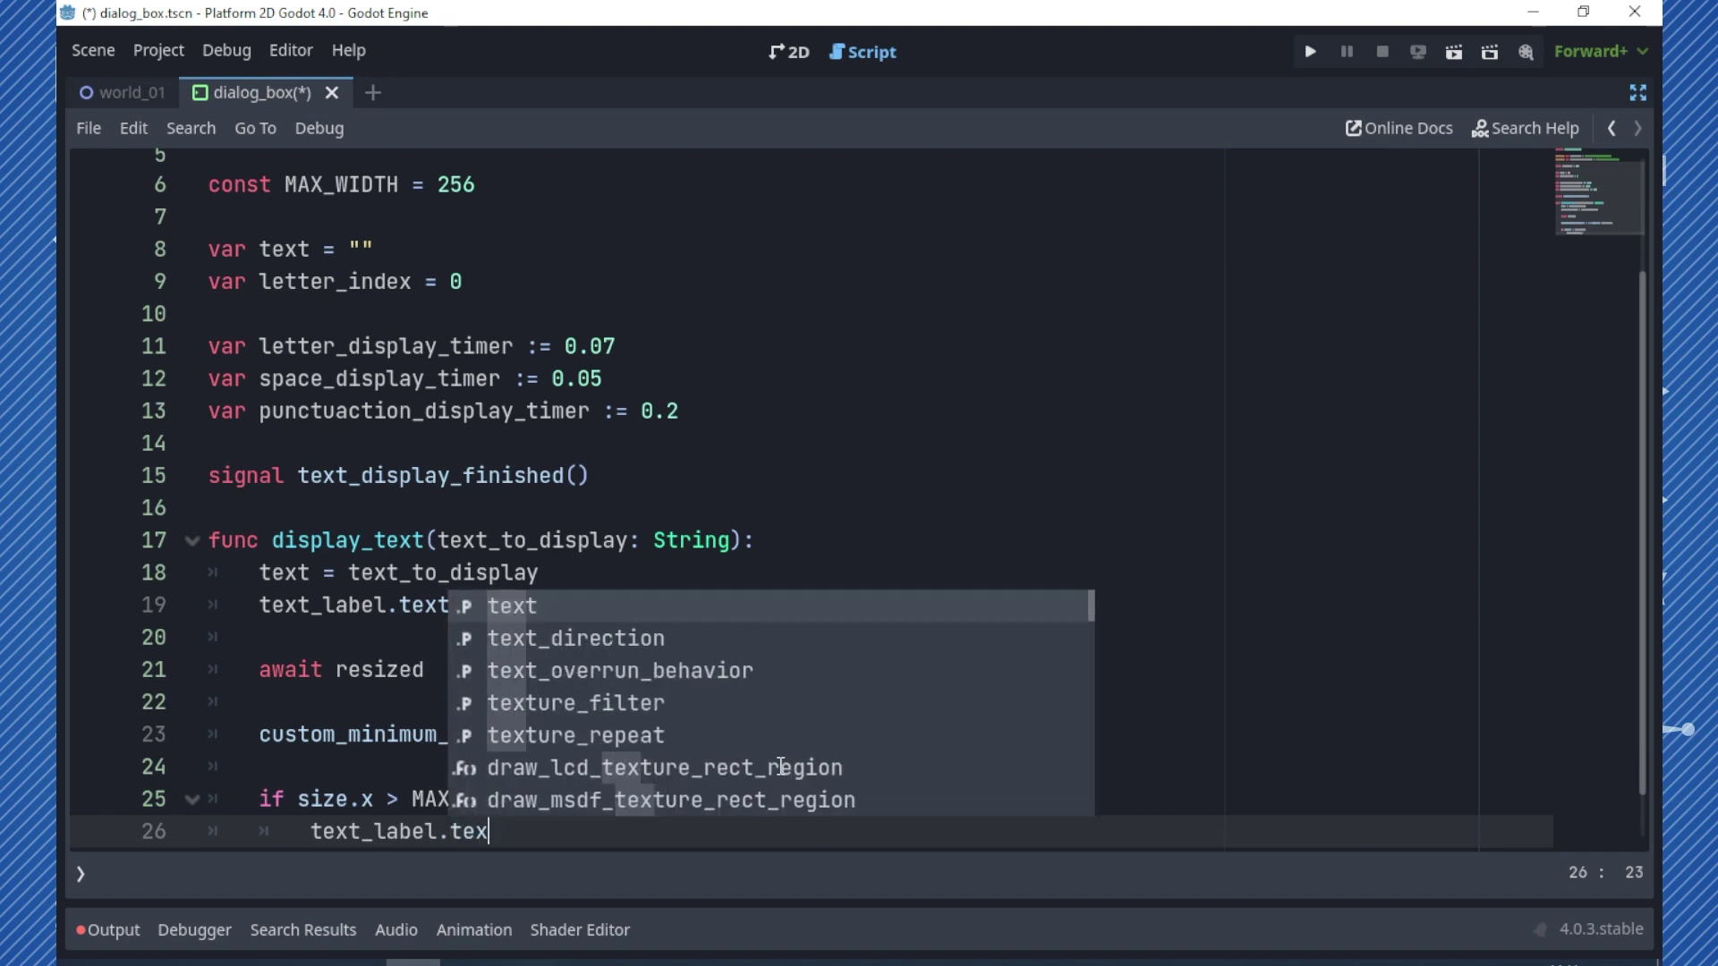
pyautogui.press('BackSpace')
pyautogui.press('BackSpace')
pyautogui.press('BackSpace')
pyautogui.write('aut')
pyautogui.press('Down')
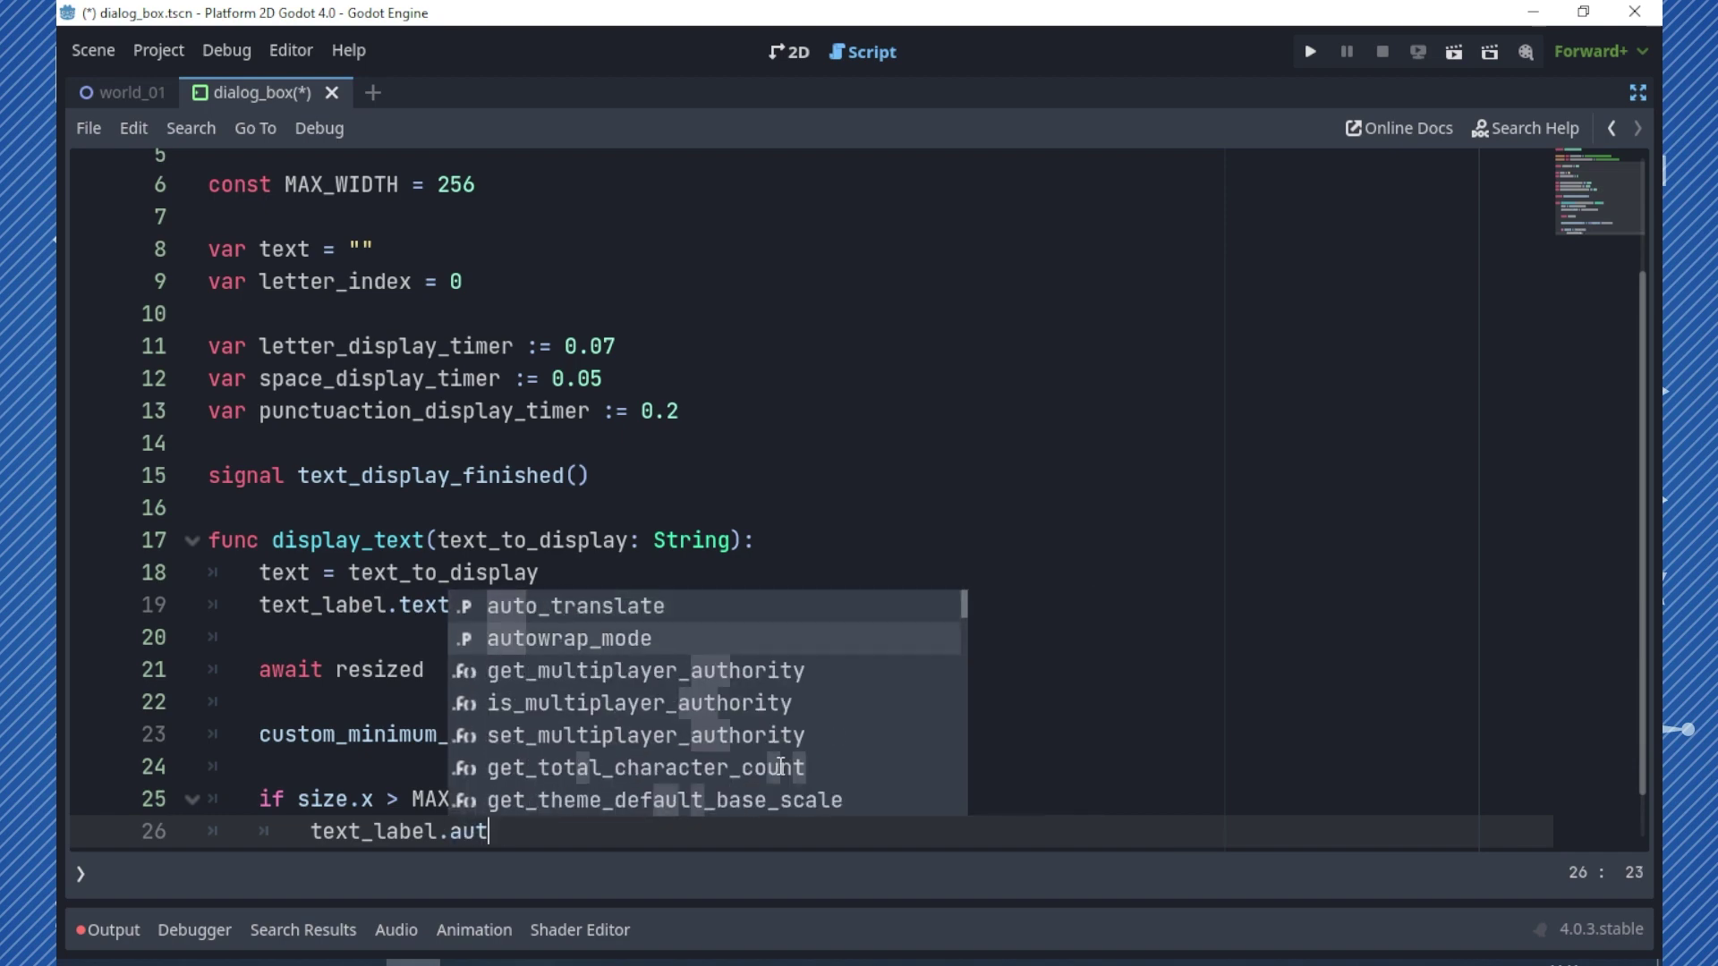
pyautogui.press('Return')
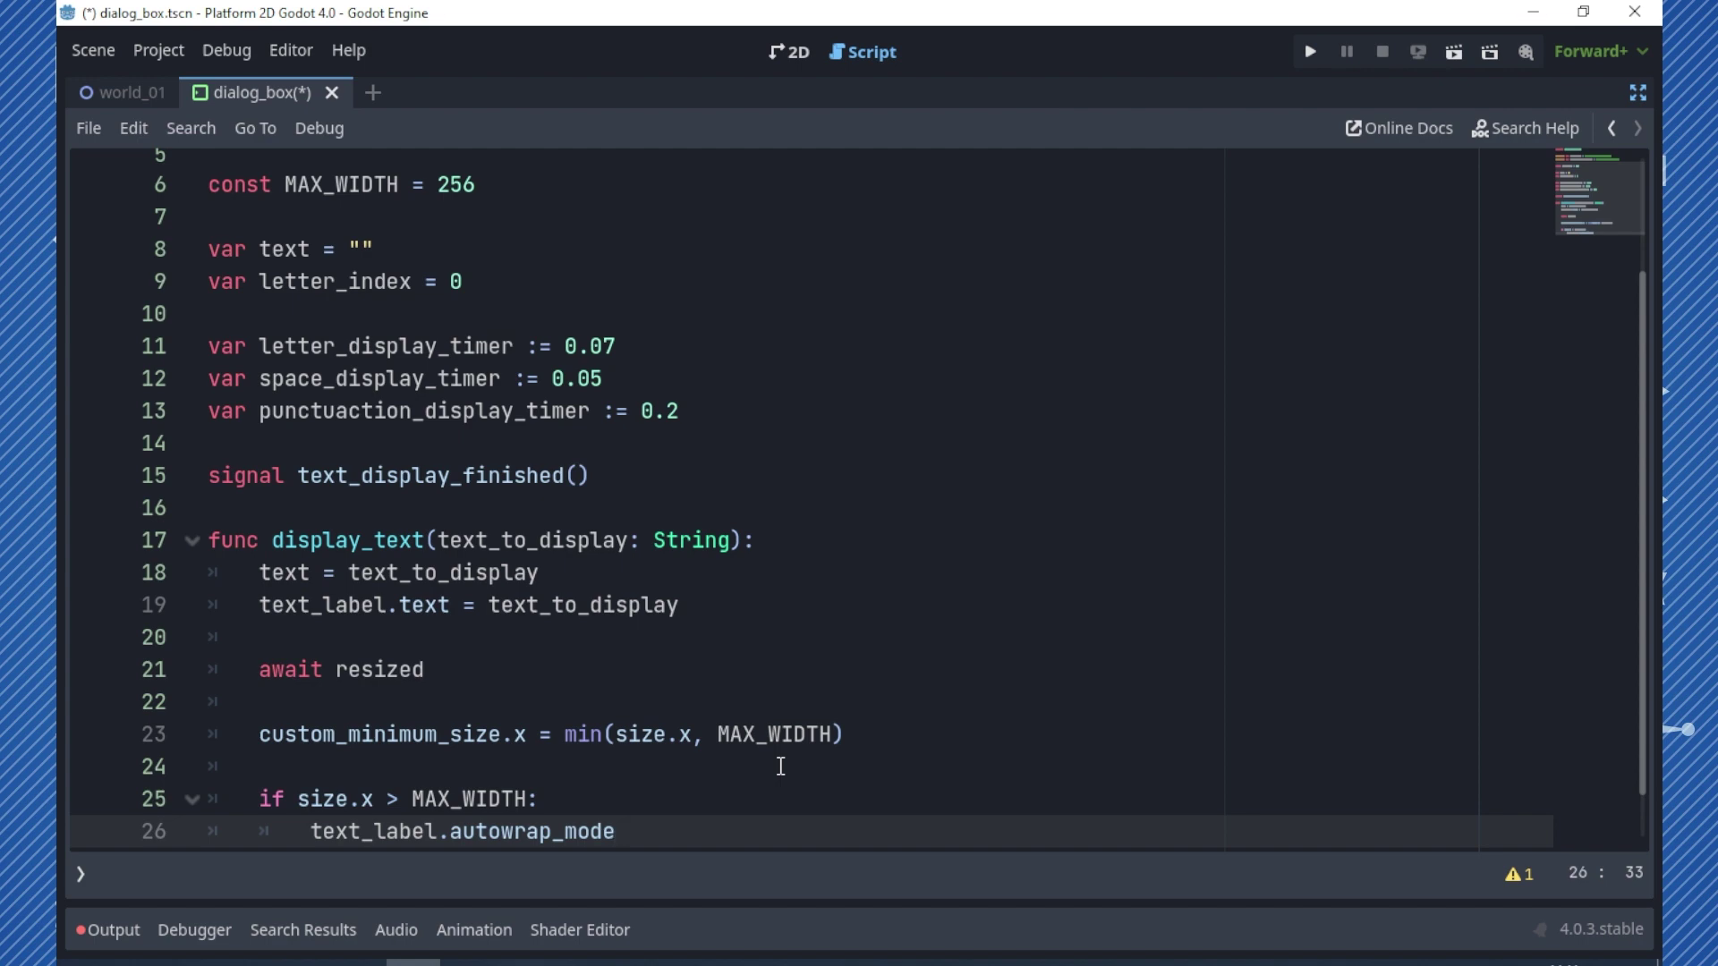
pyautogui.write(' = Tex')
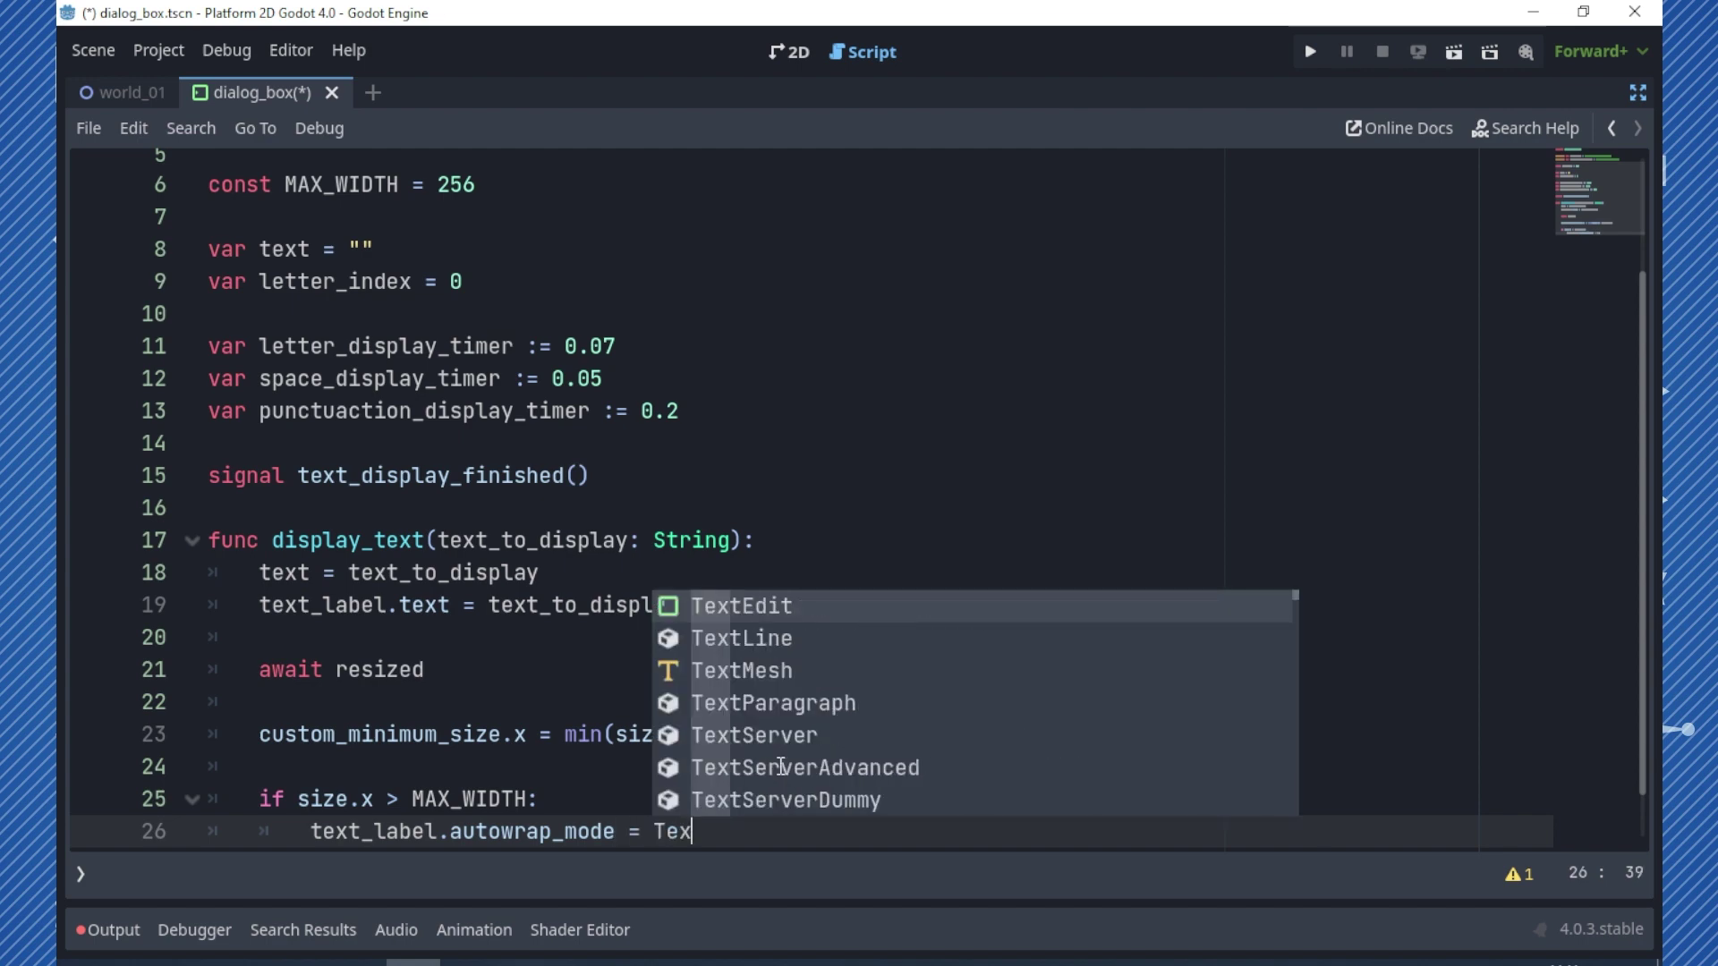
pyautogui.write('S')
pyautogui.press('Escape')
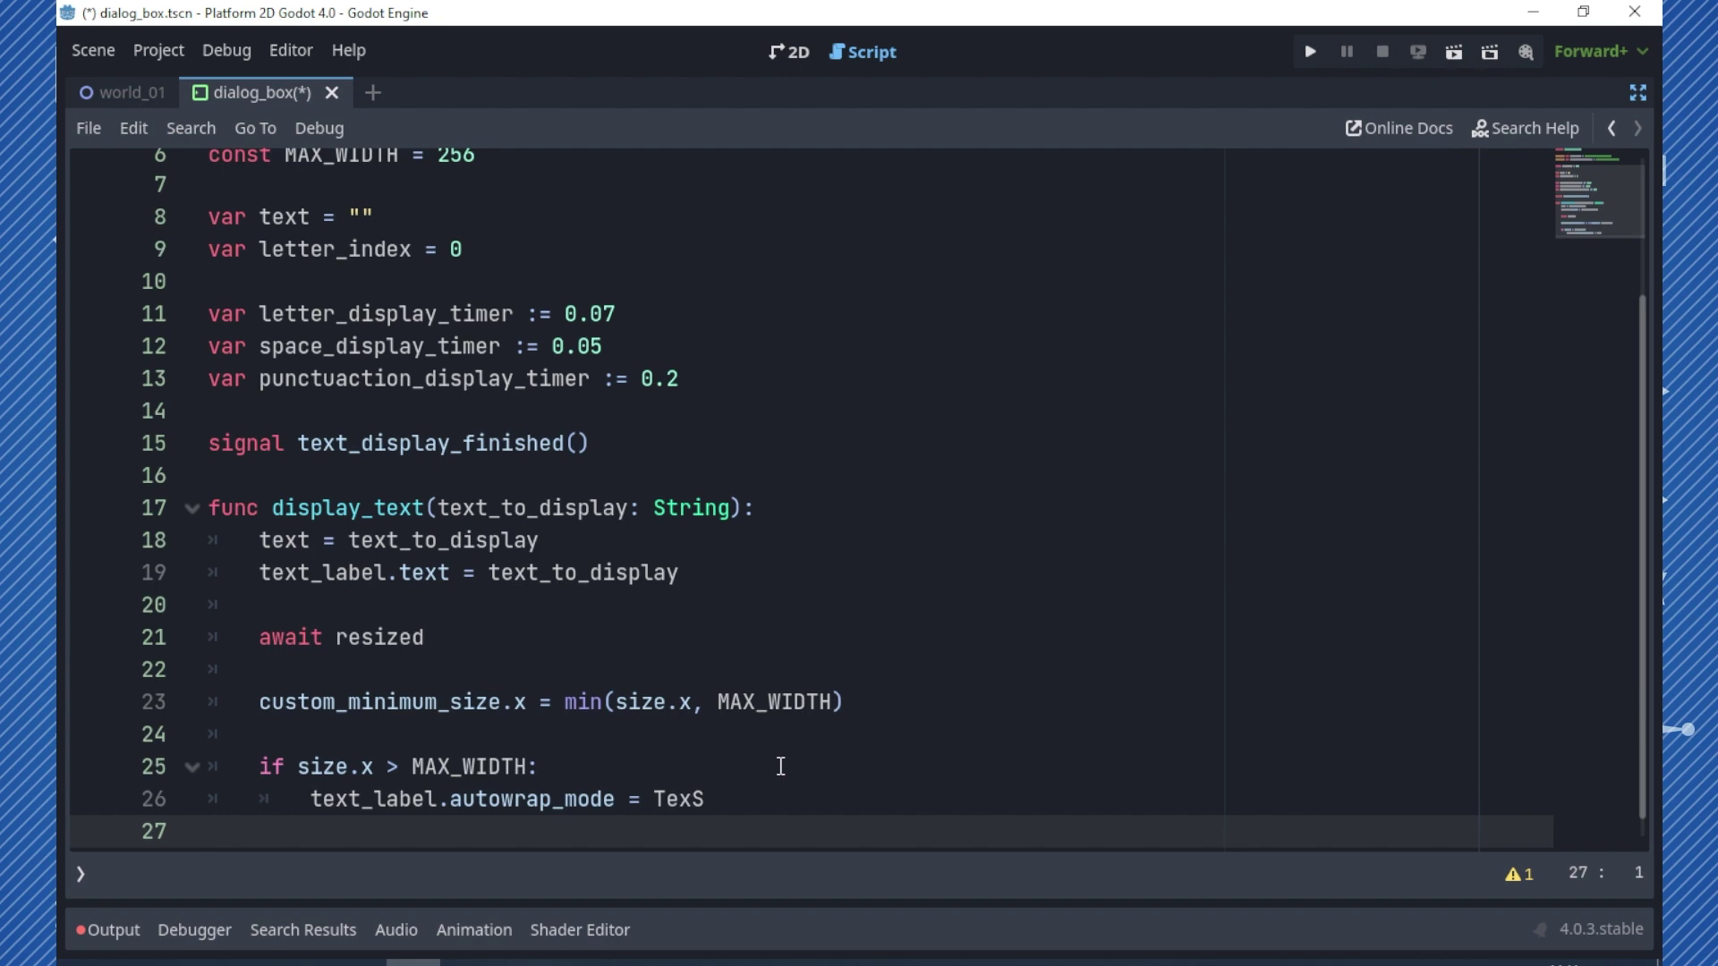
pyautogui.press('BackSpace')
pyautogui.write('tSe')
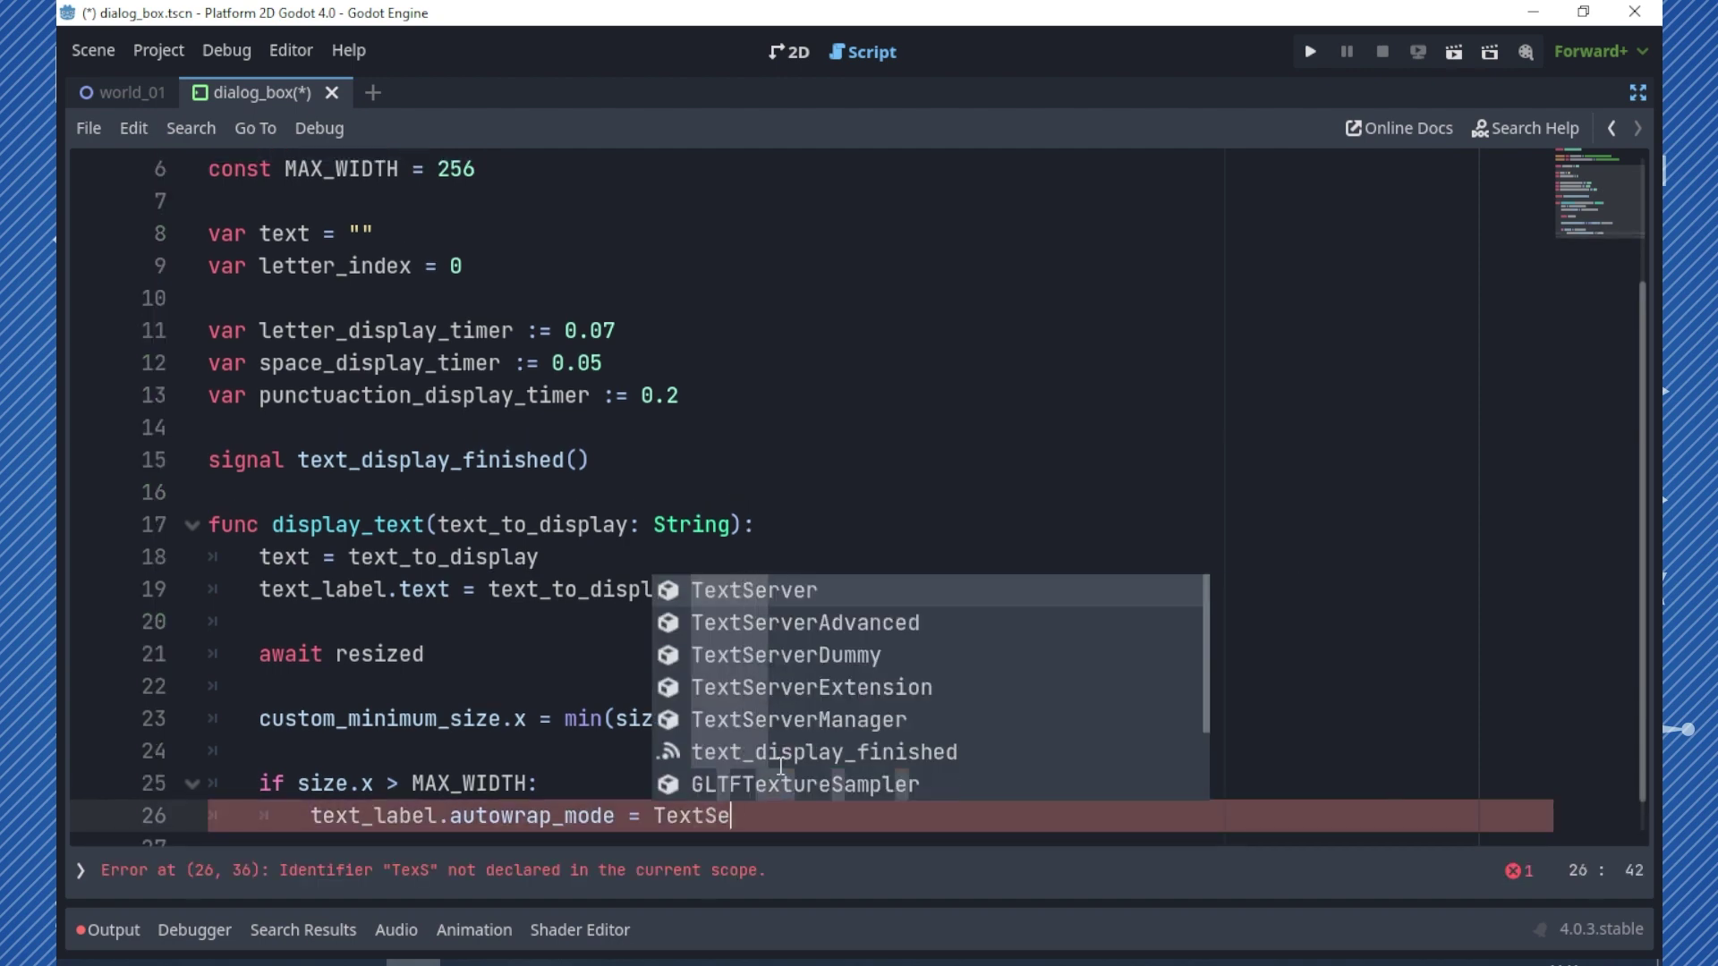
pyautogui.press('Return')
pyautogui.write('.ATU')
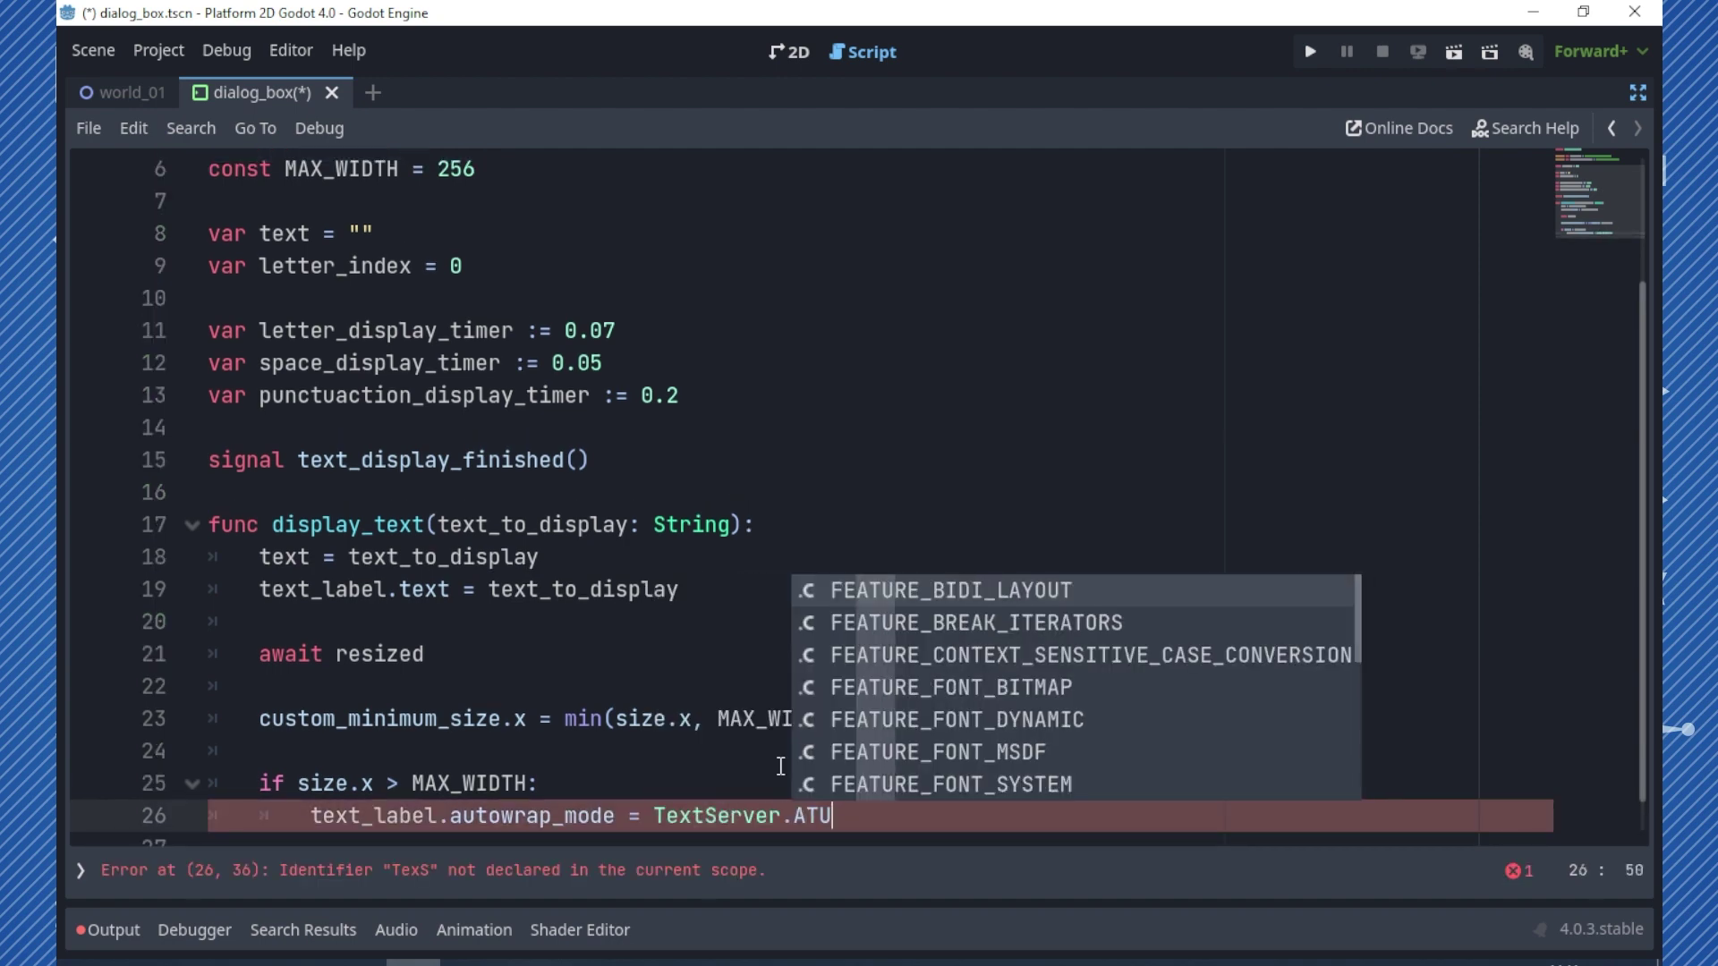
pyautogui.hotkey('ctrl', 'shift', 'Left')
pyautogui.write('A')
pyautogui.press('BackSpace')
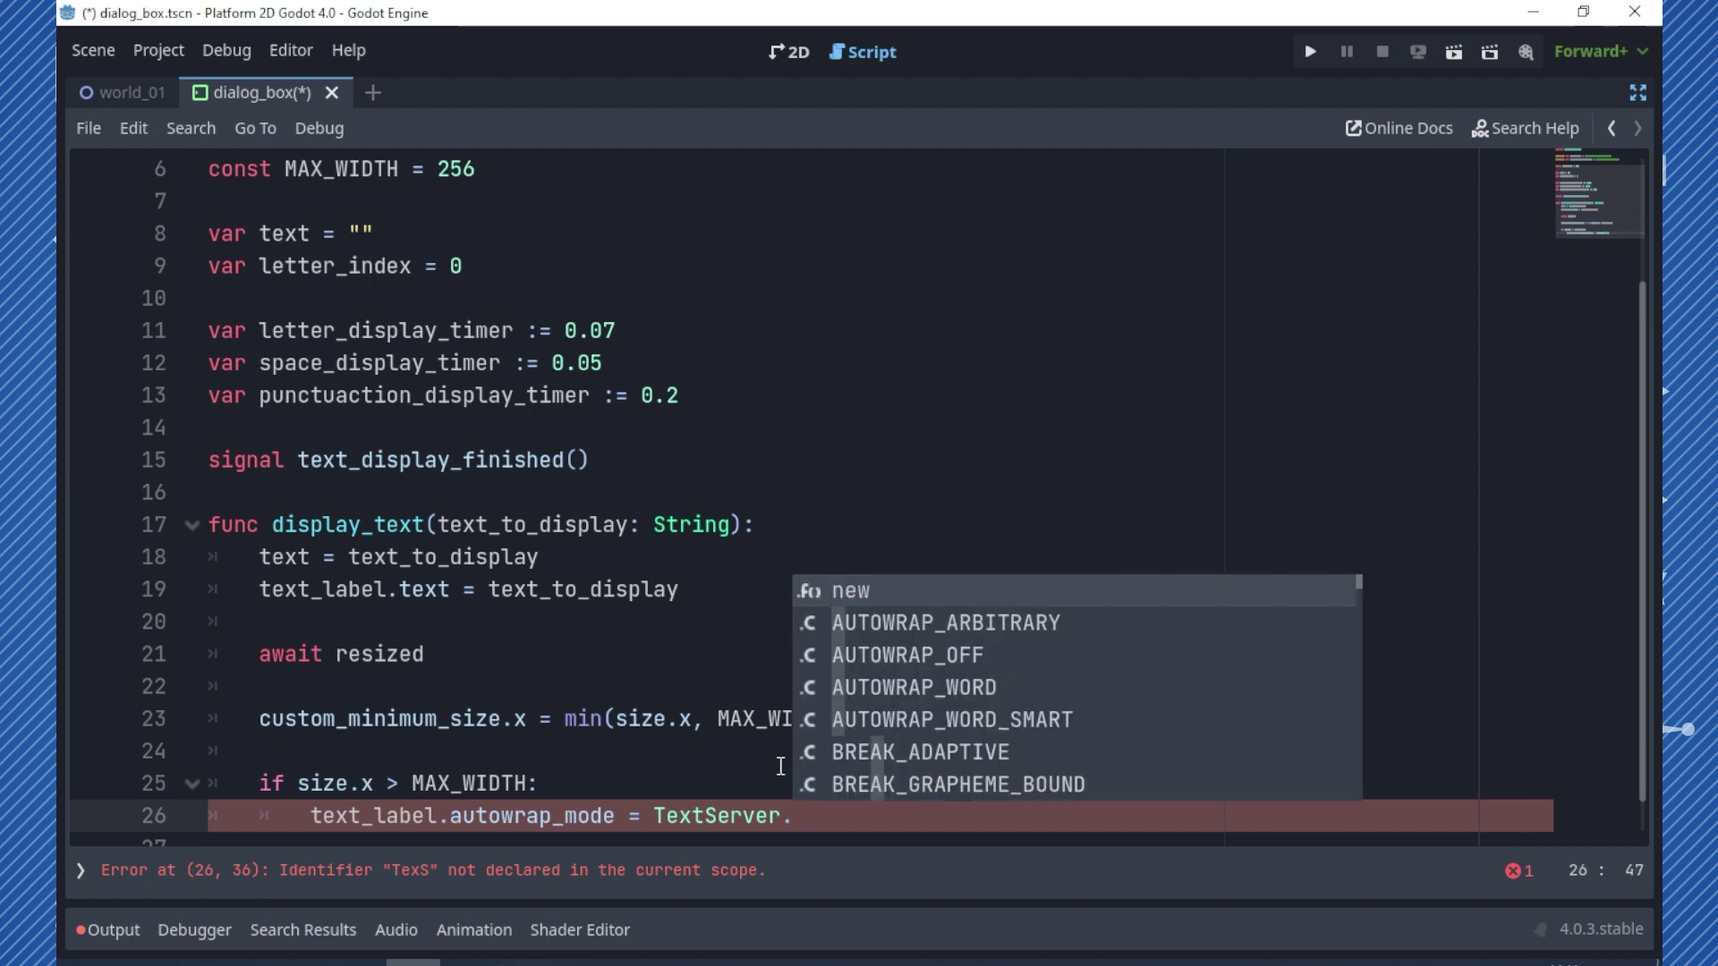
pyautogui.write('WR')
pyautogui.press('Return')
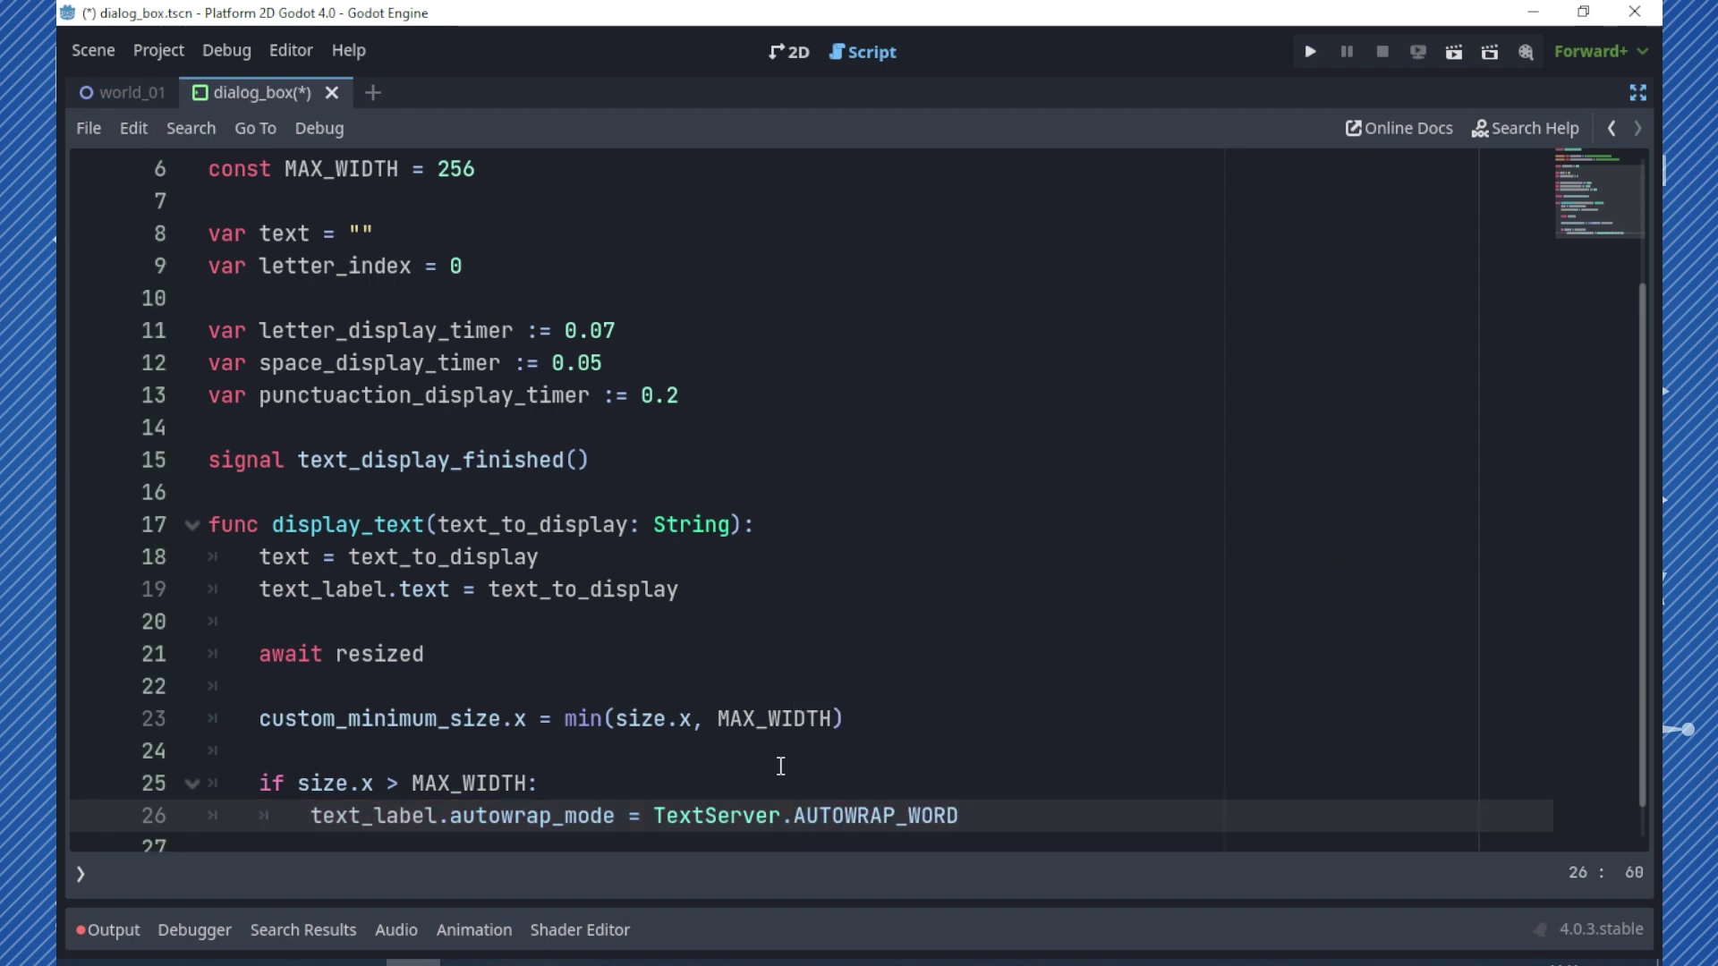
# - Add two 'await resized' lines after the wrap setting
pyautogui.press('Return')
pyautogui.write('await')
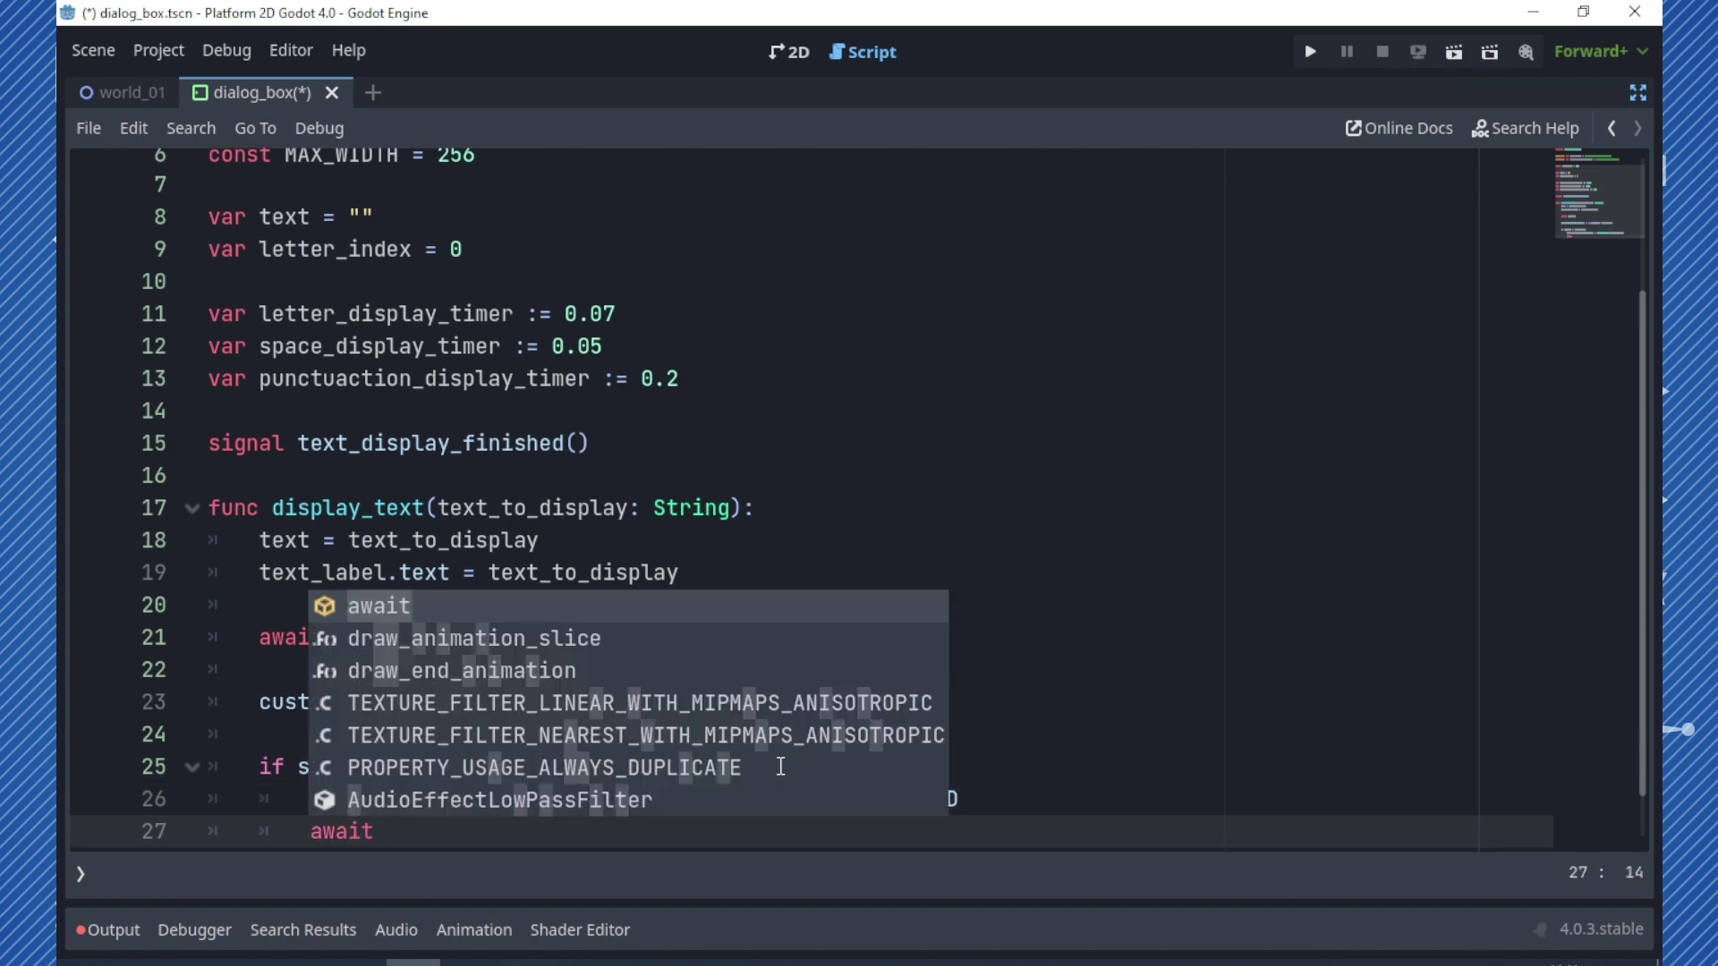
pyautogui.write(' resi')
pyautogui.press('Return')
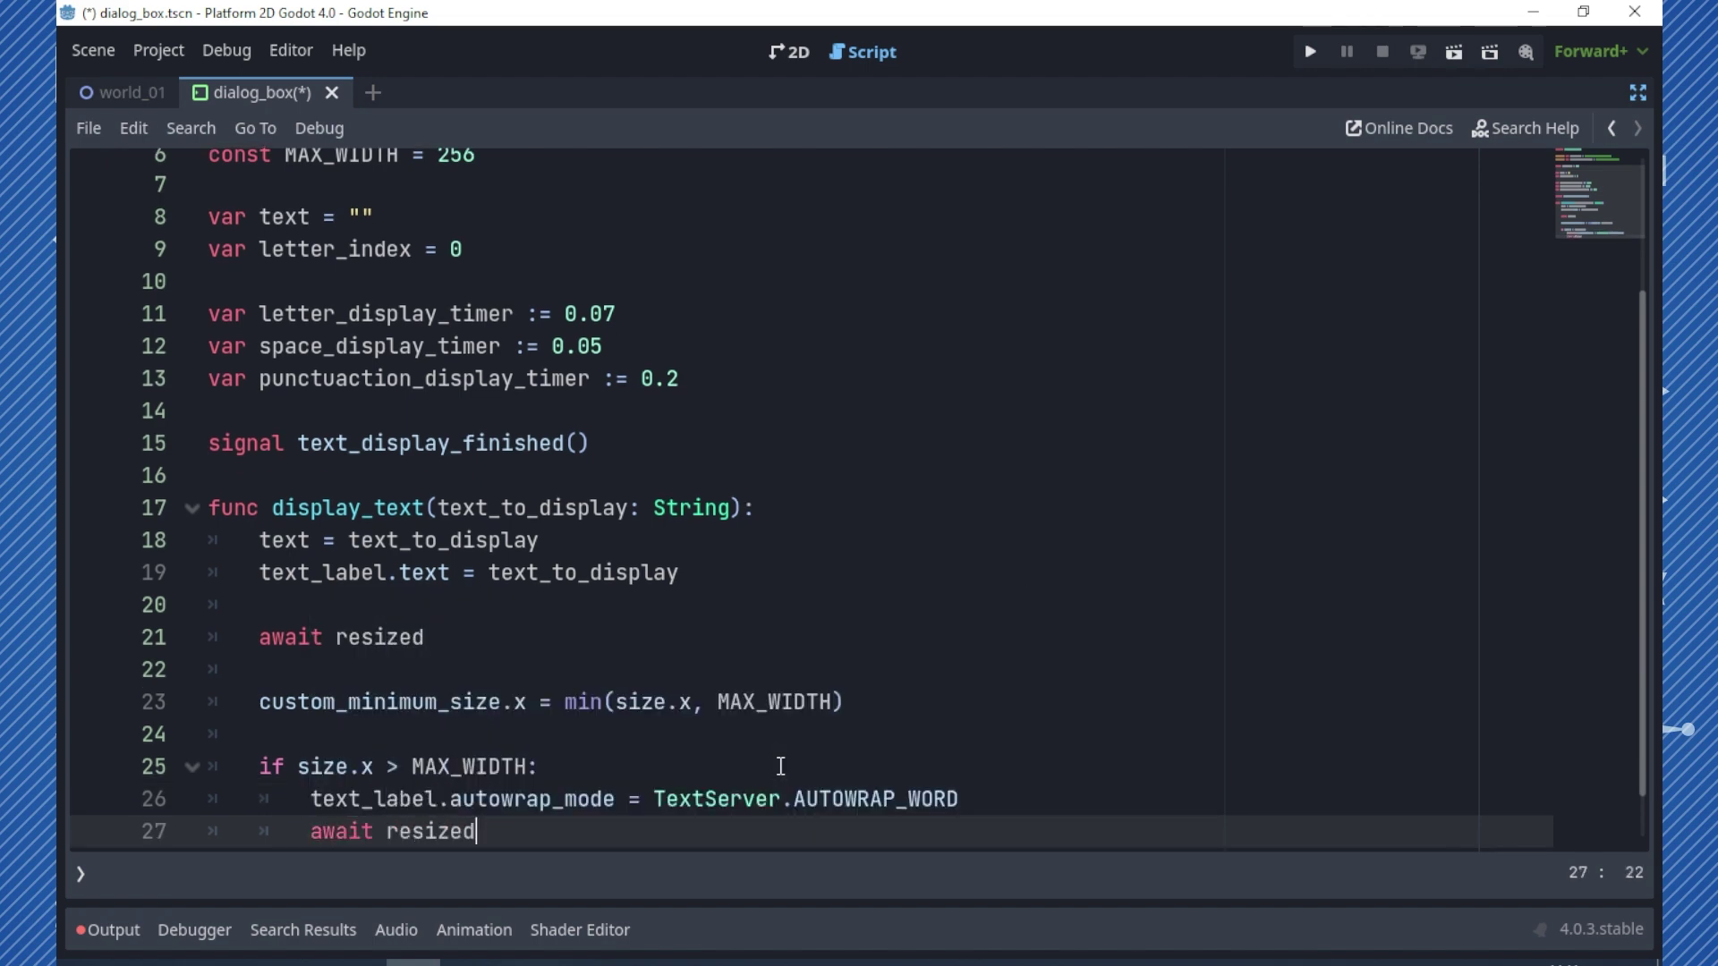
pyautogui.press('Return')
pyautogui.write('aw')
pyautogui.press('Return')
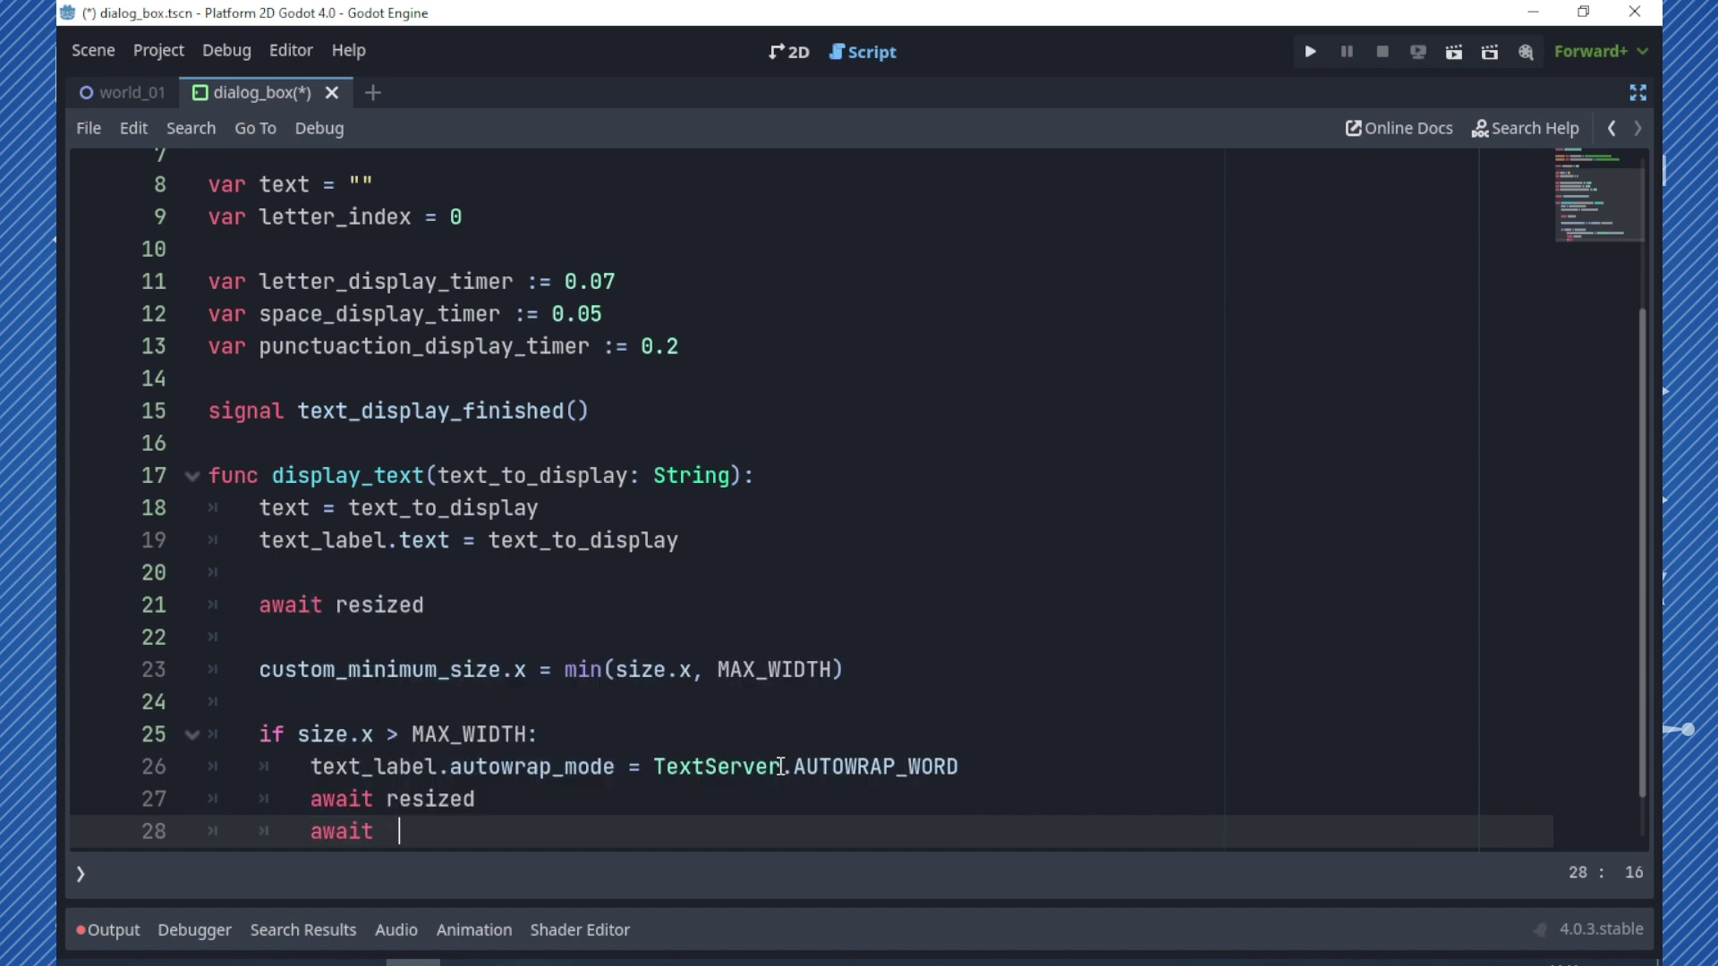
pyautogui.write('r')
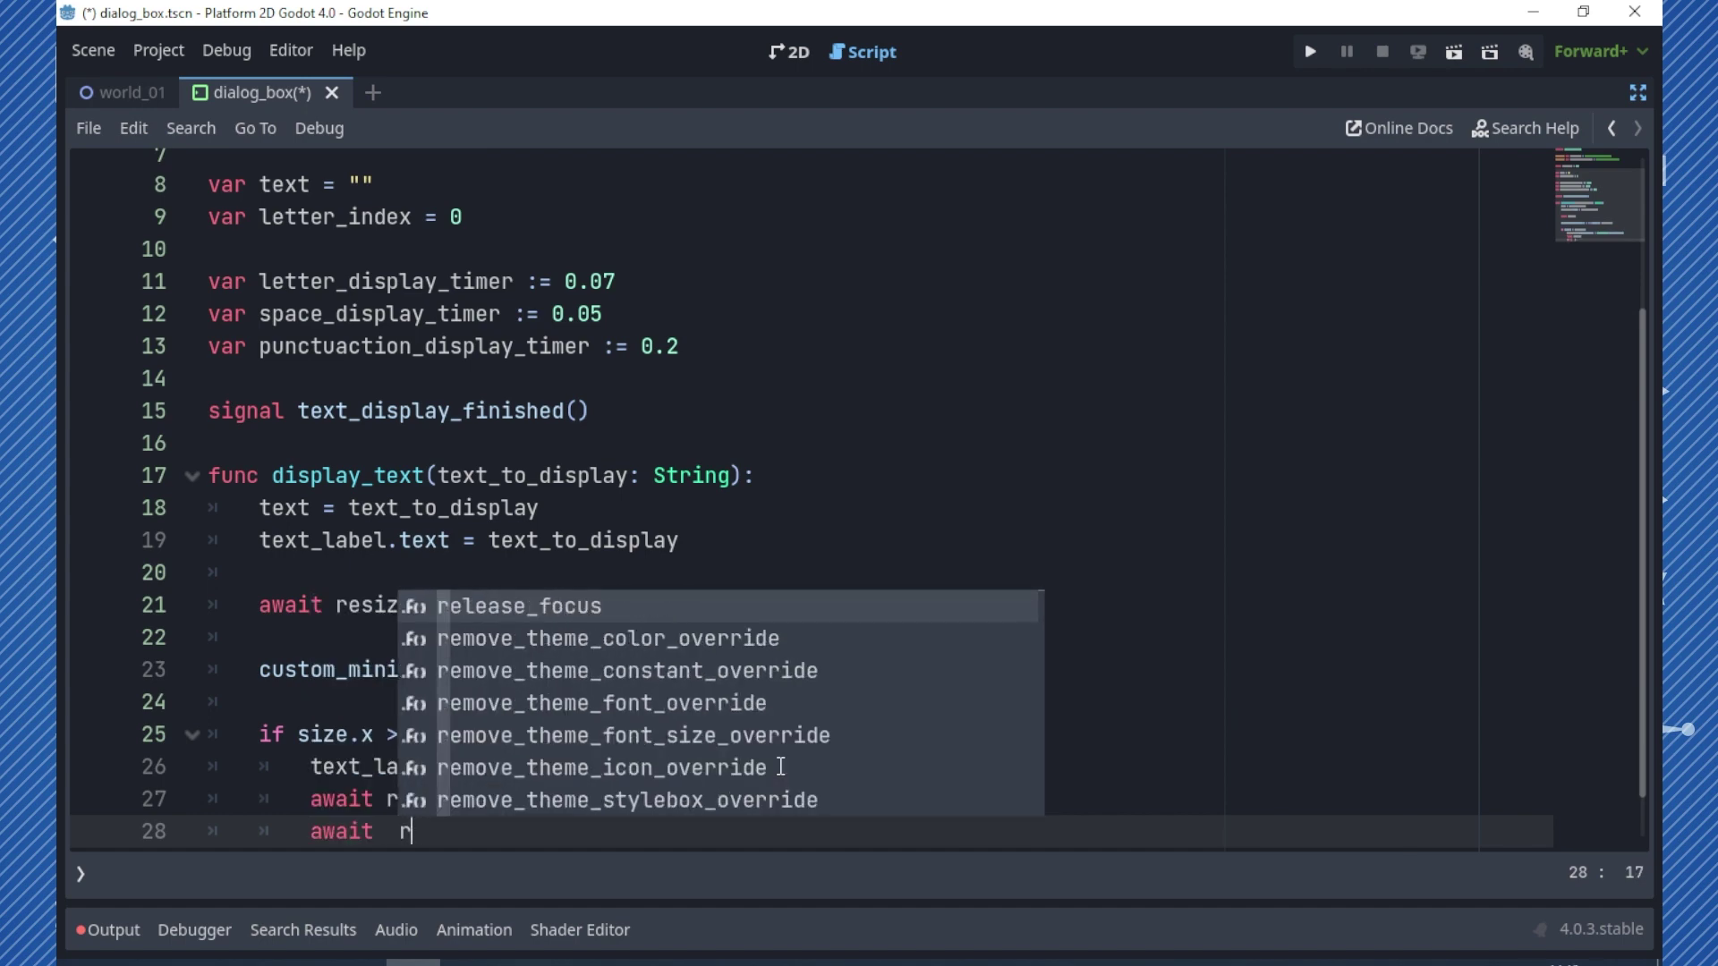
pyautogui.write('esi')
pyautogui.press('Return')
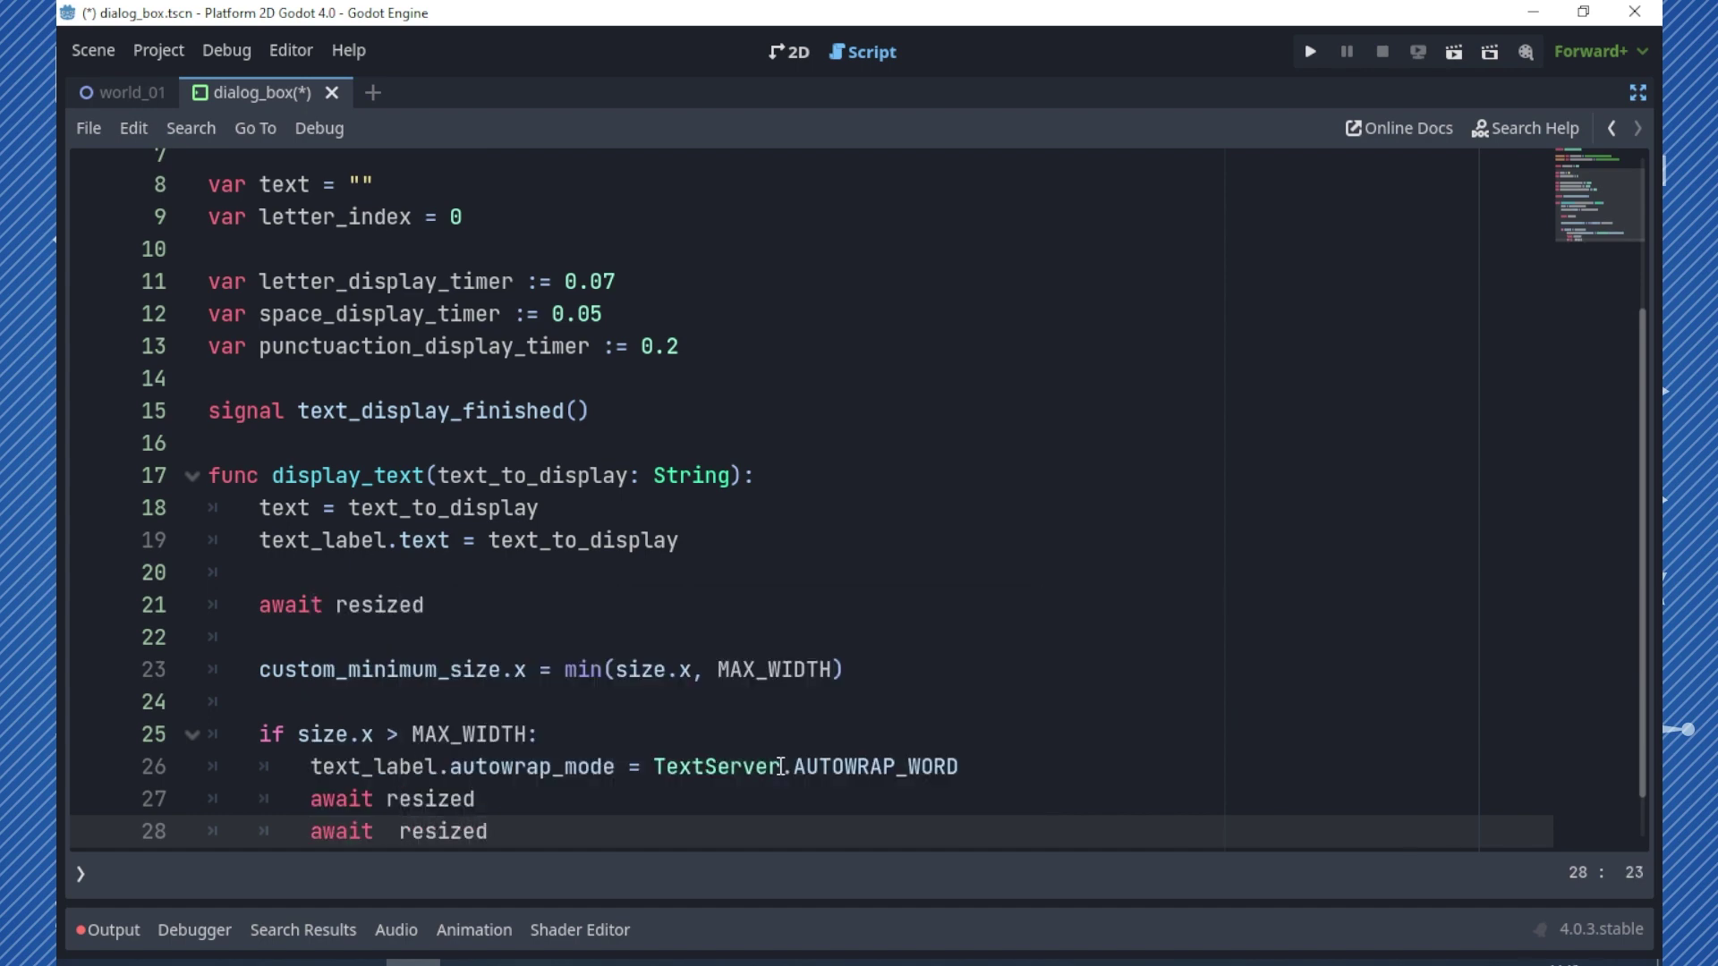
pyautogui.press('Left')
pyautogui.press('Left')
pyautogui.press('Left')
pyautogui.press('BackSpace')
# - Set custom_minimum_size.y = size.y to match the box height
pyautogui.press('Return')
pyautogui.write('cus')
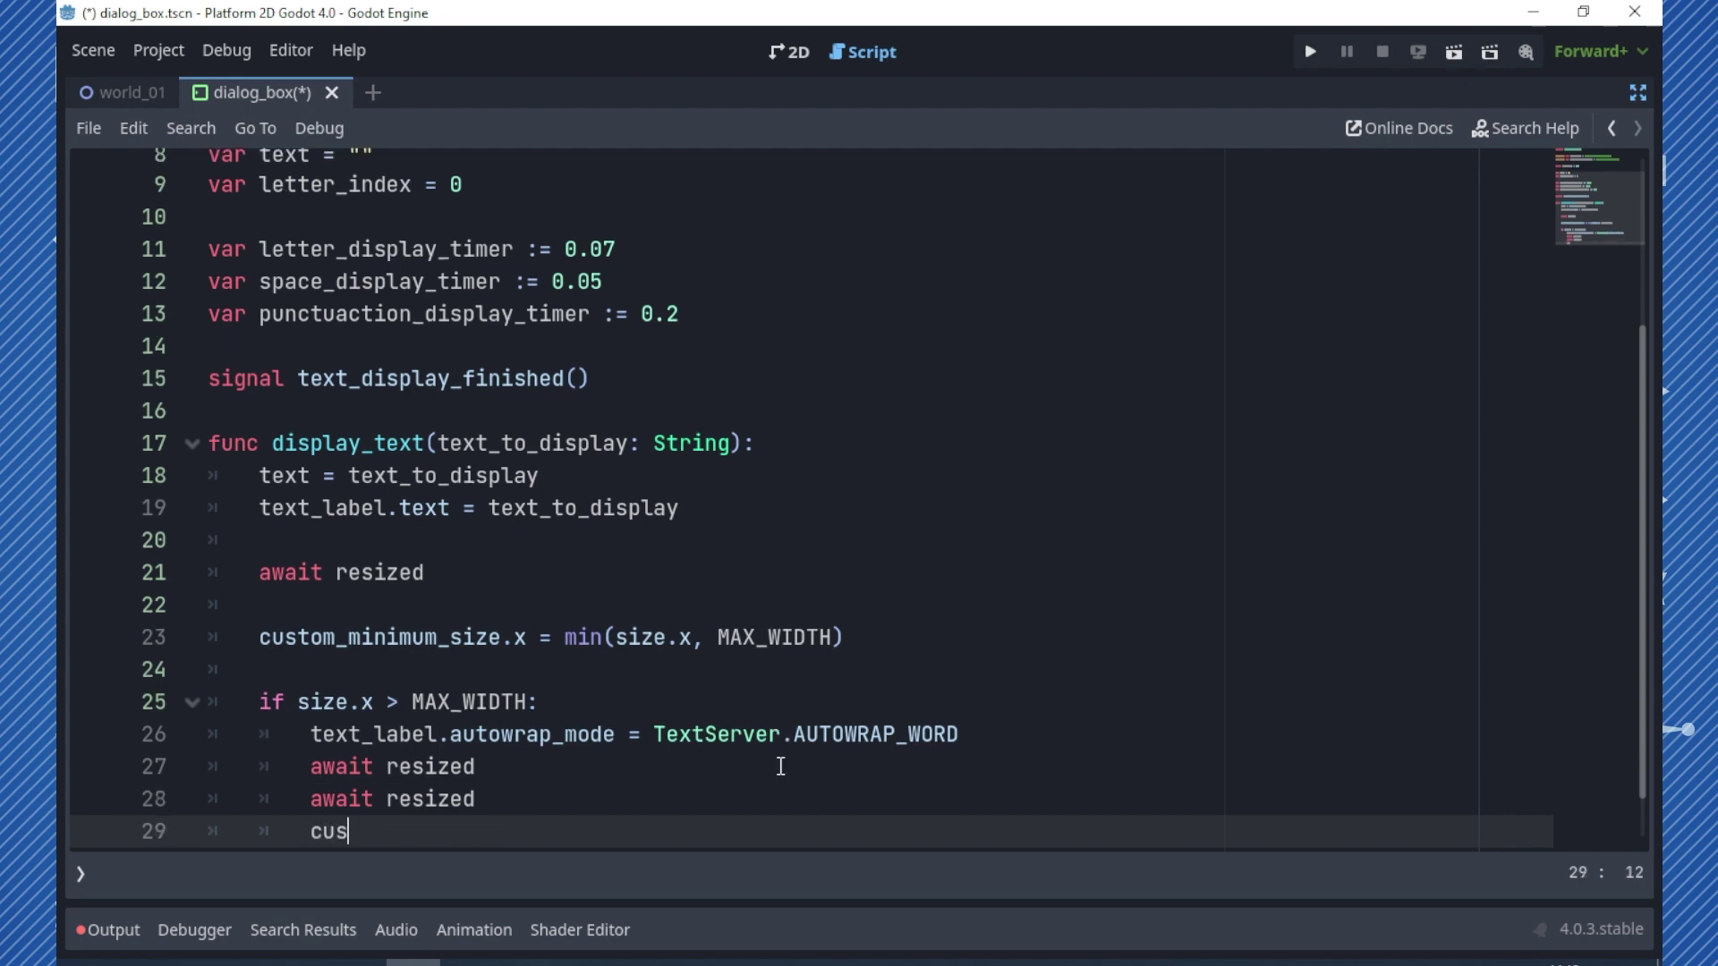
pyautogui.write('tom')
pyautogui.press('Return')
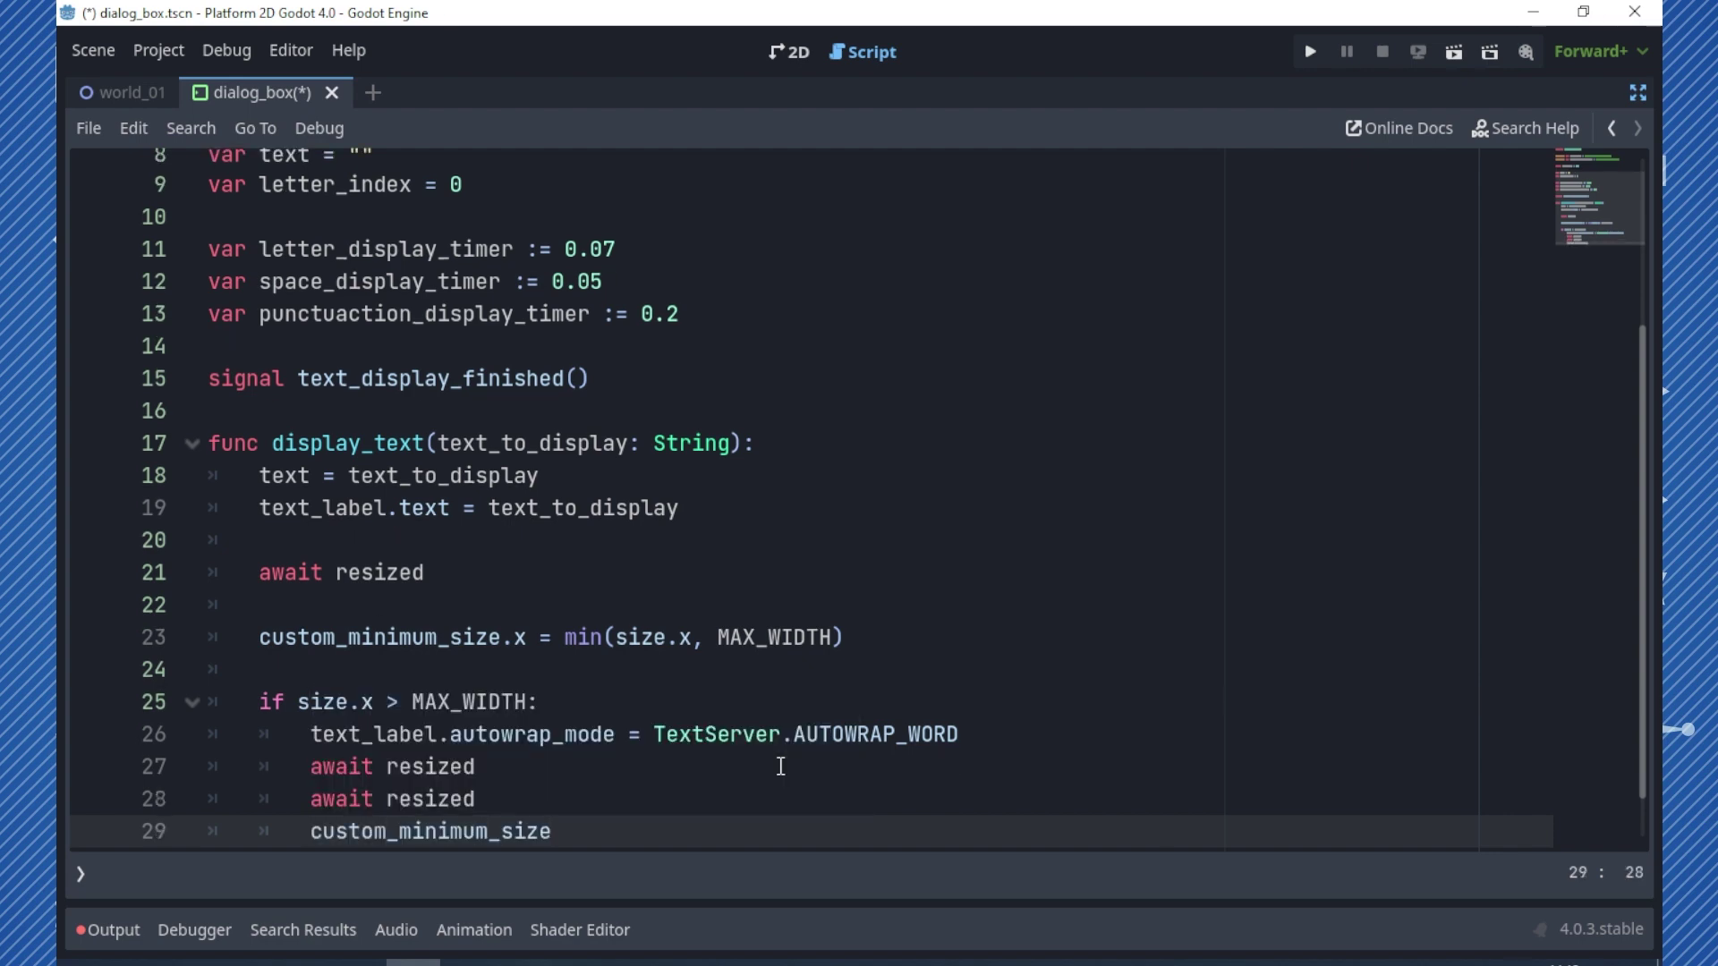
pyautogui.write('.y = ')
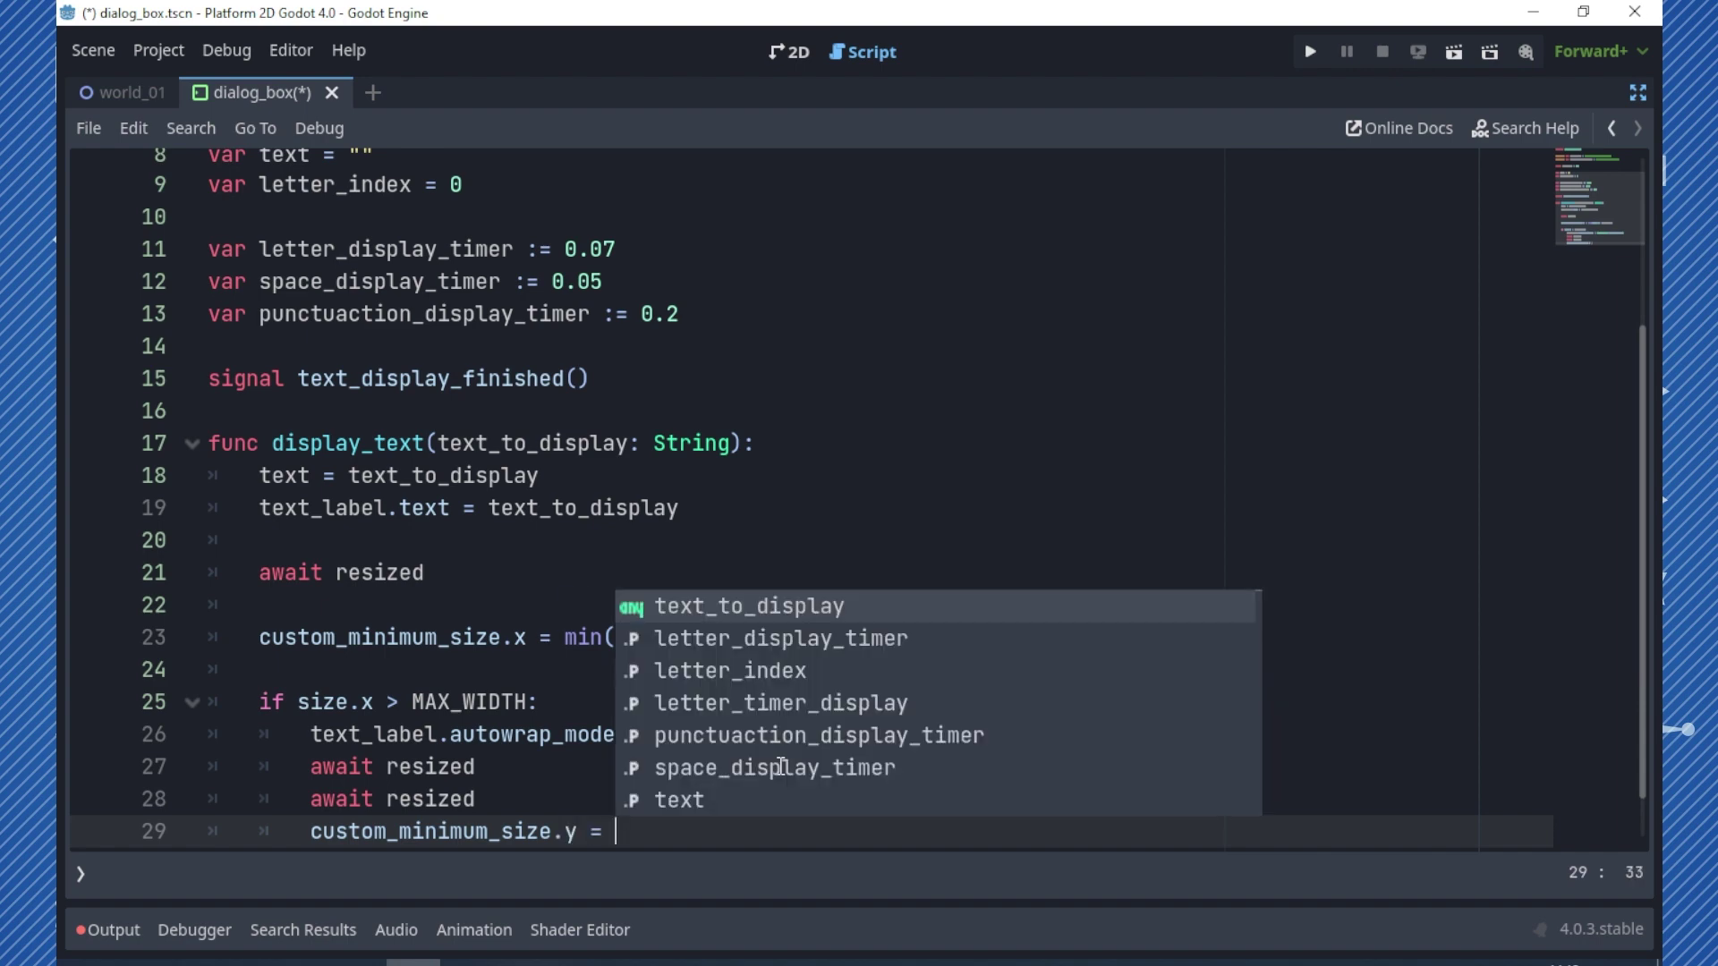
pyautogui.write('size.y')
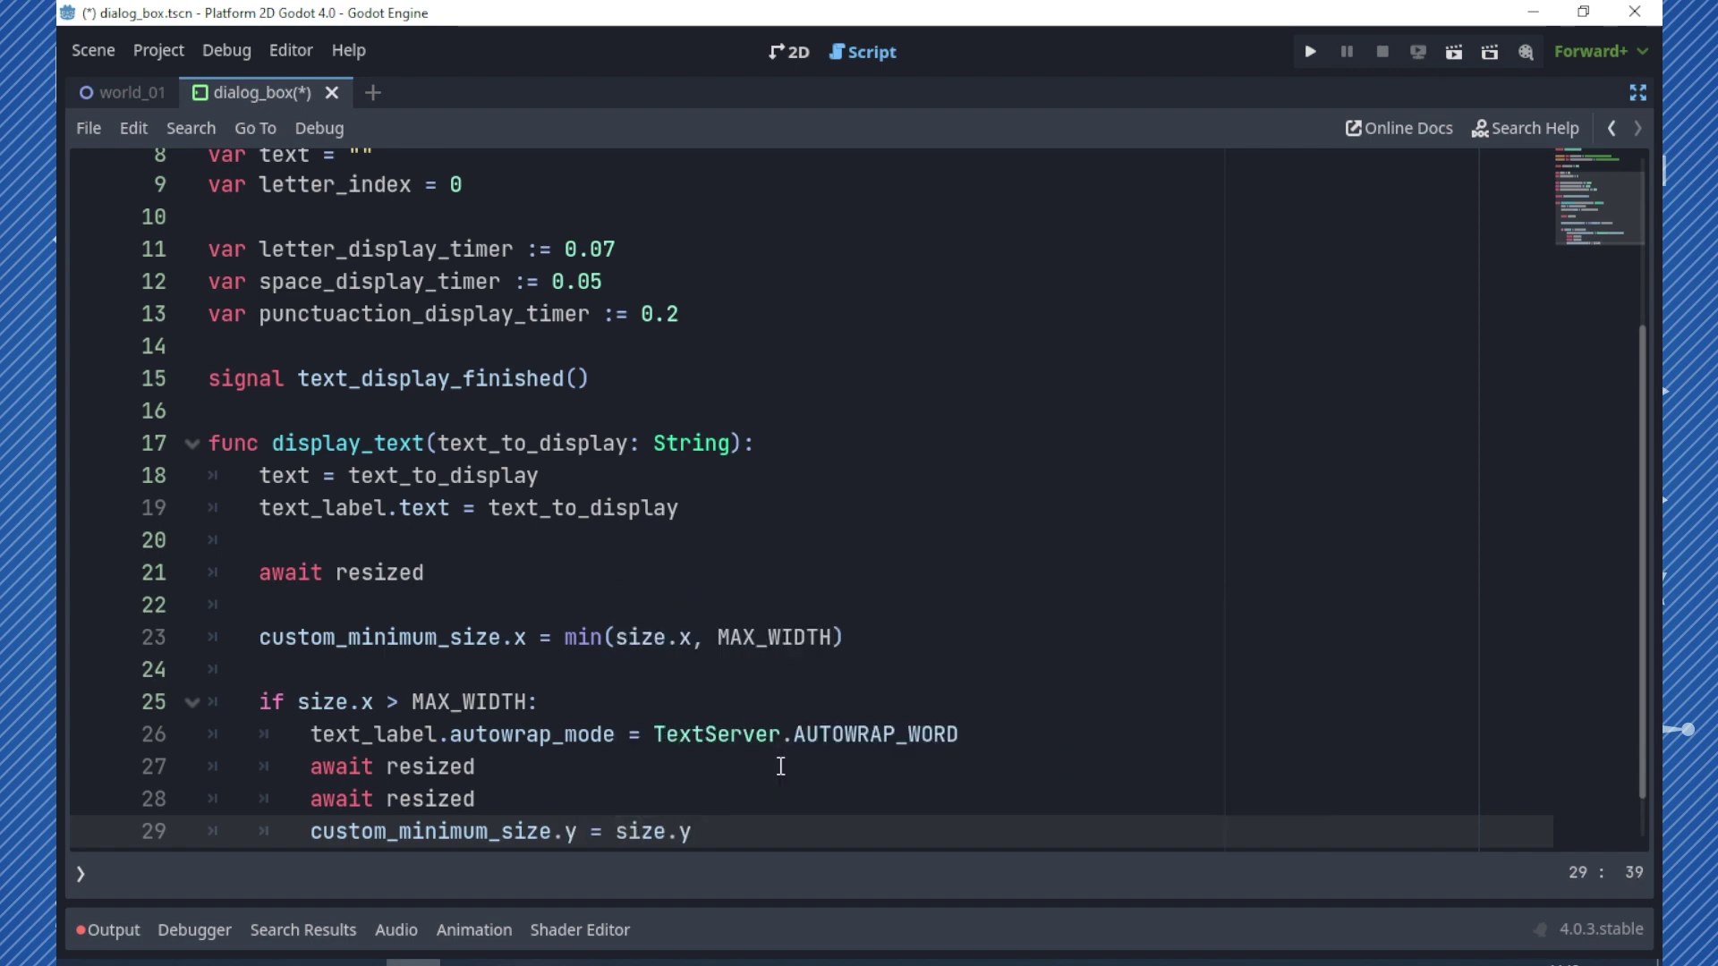
pyautogui.press('Return')
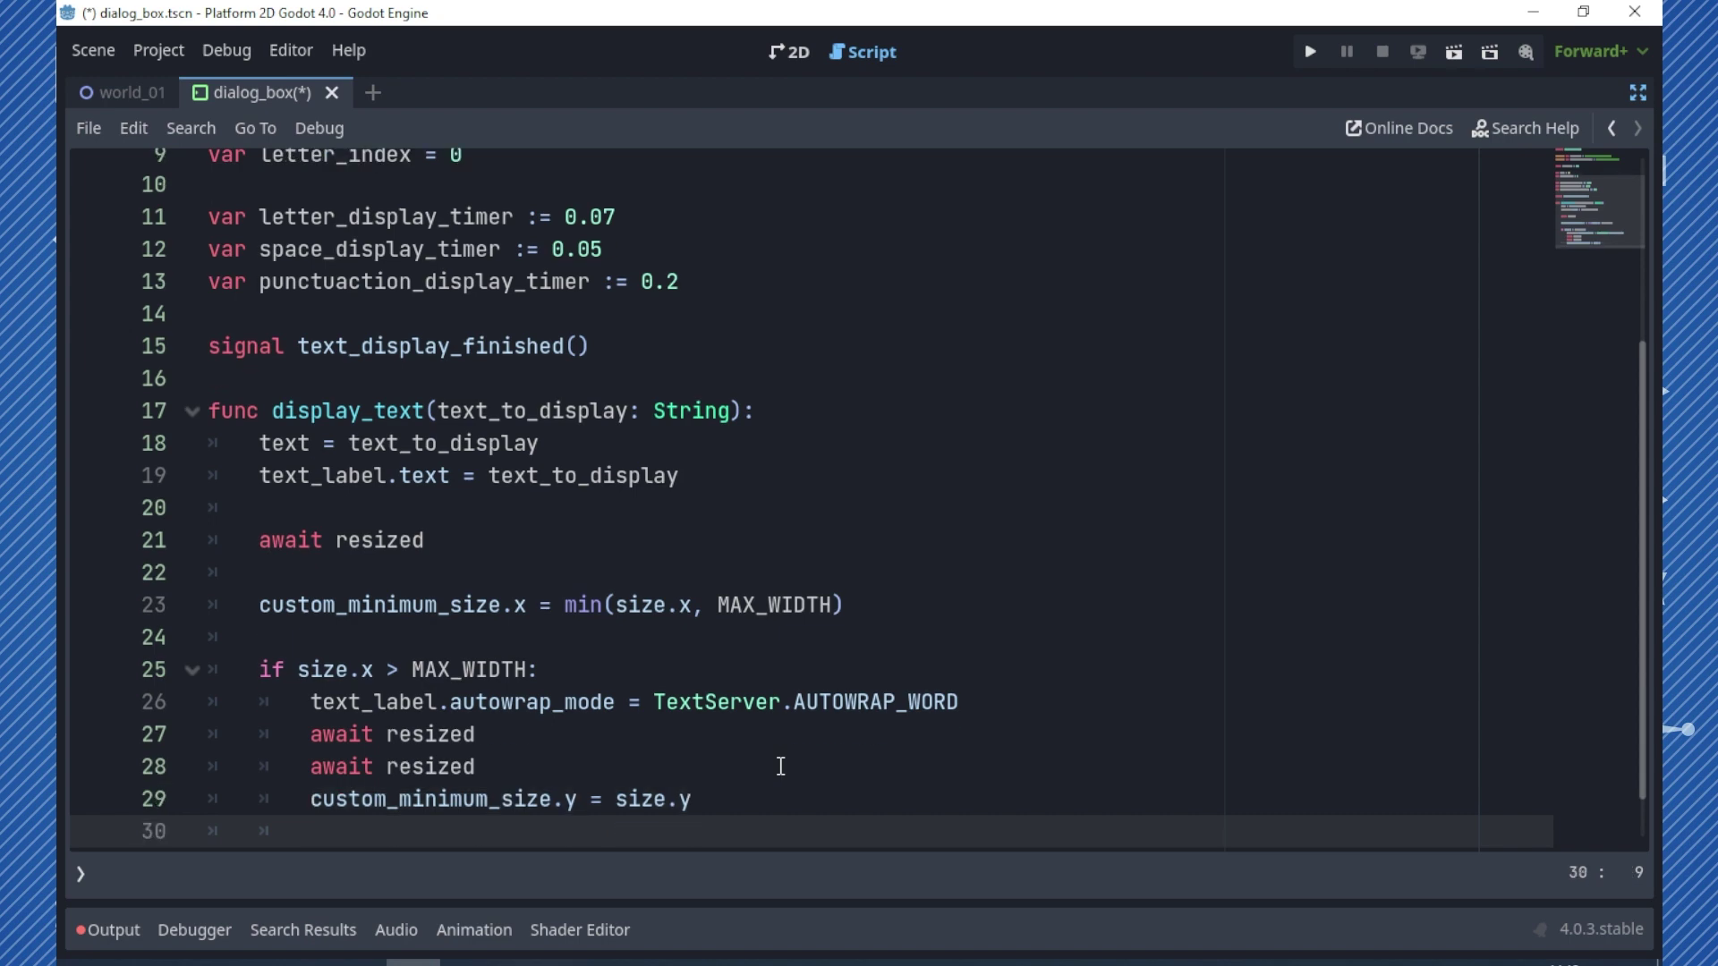
pyautogui.press('Return')
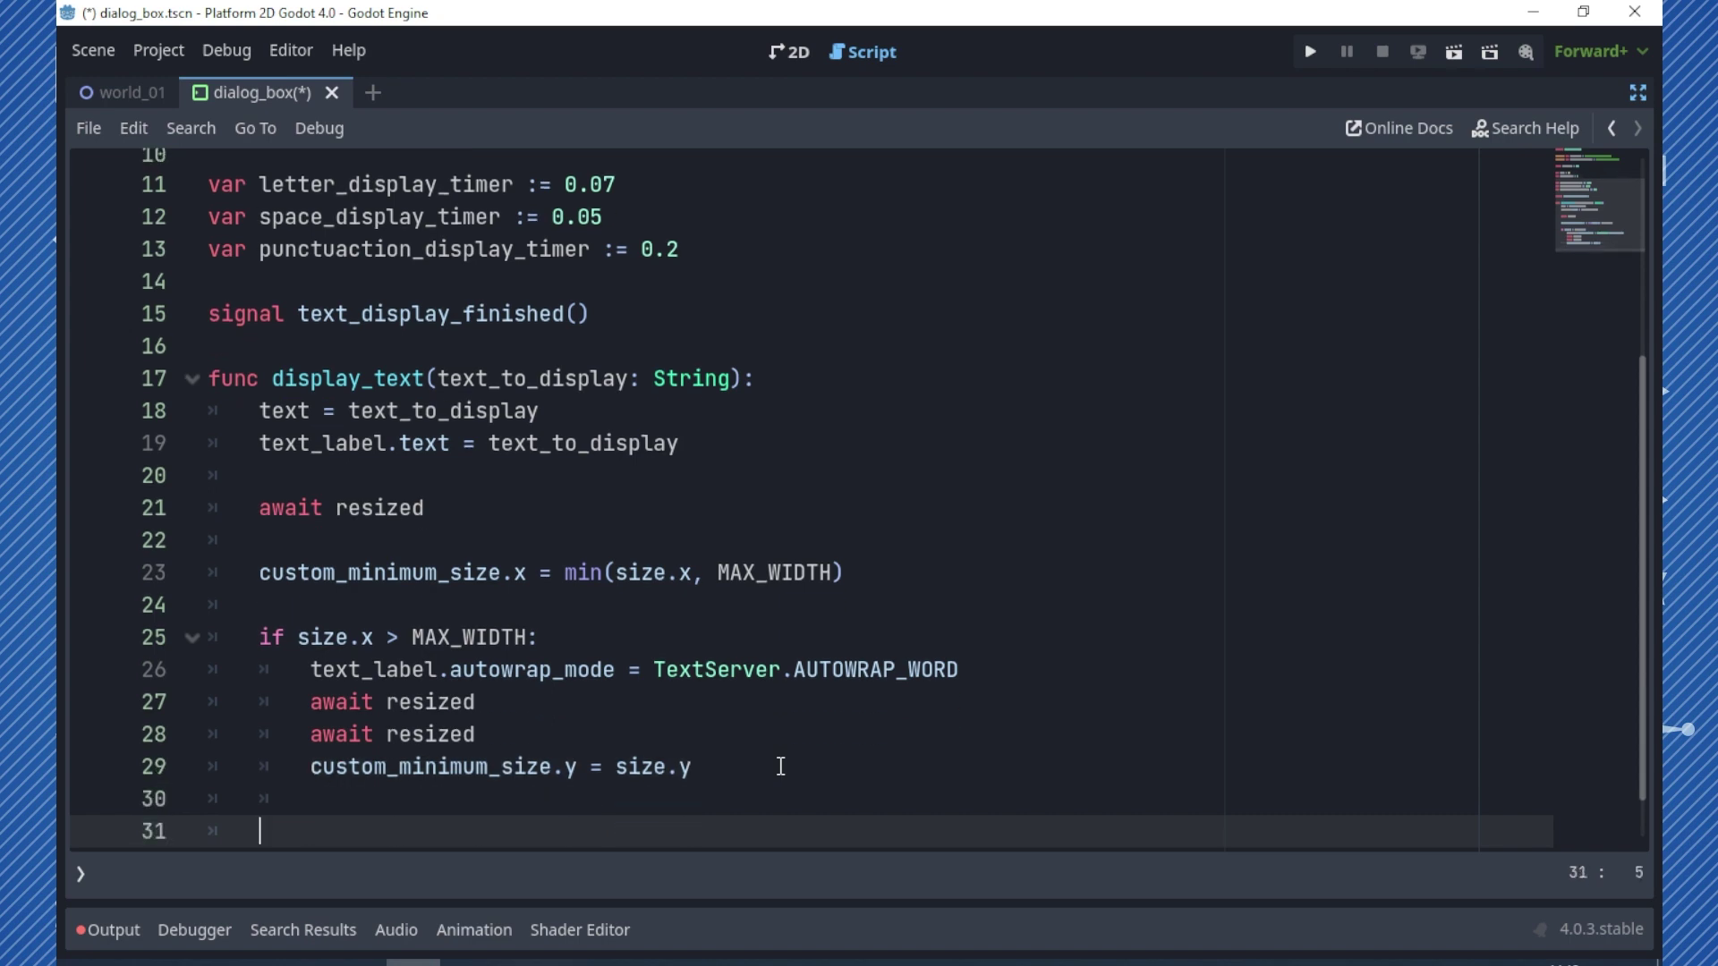
# - Offset the box with global_position.x -= size.x / 2 and global_position.y -= size.y + 24
pyautogui.write('glo')
pyautogui.press('Return')
pyautogui.write('.x')
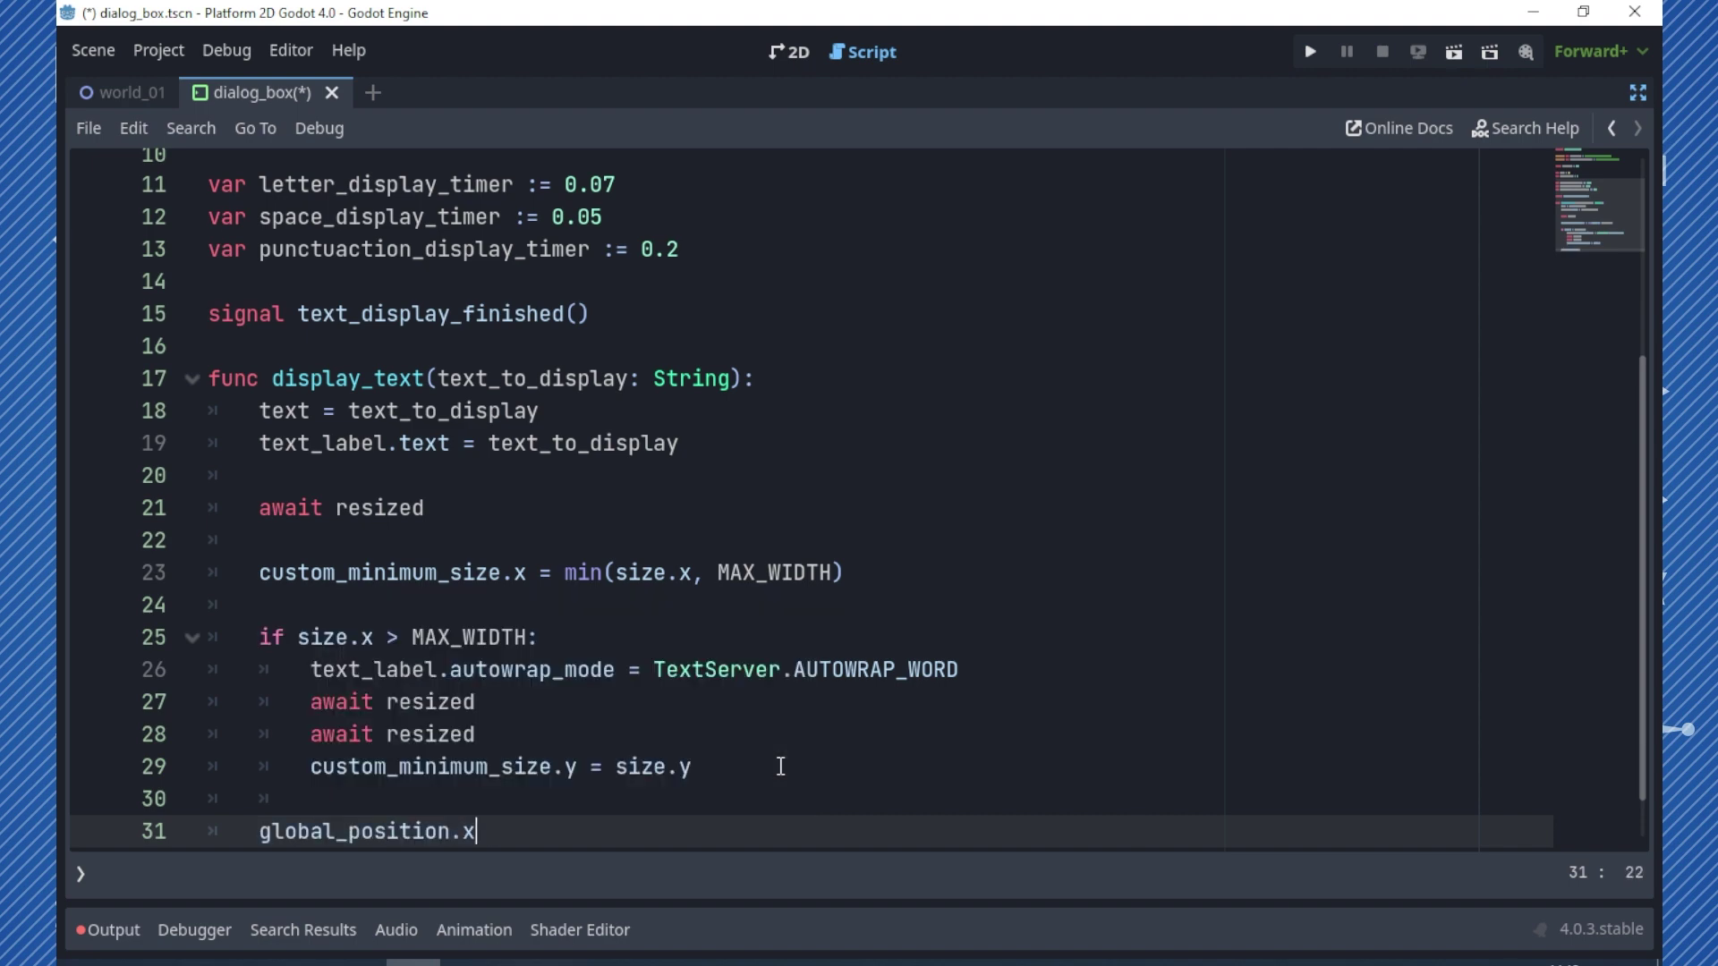
pyautogui.write(' -= s')
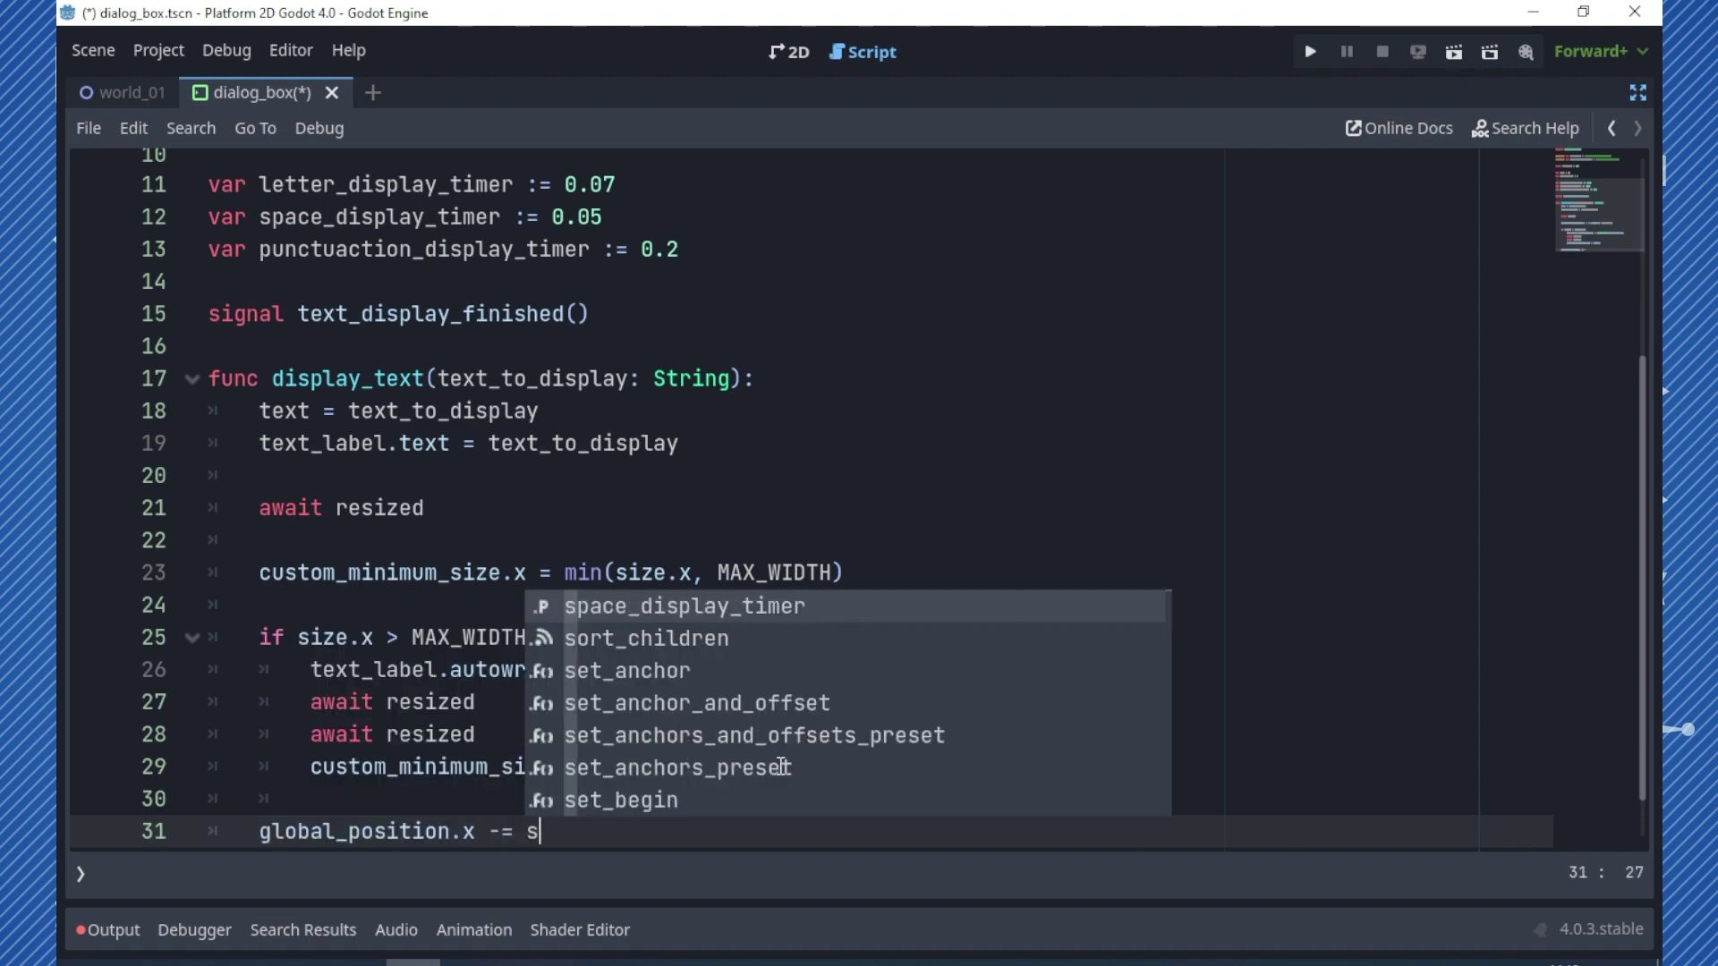
pyautogui.write('ize.x ')
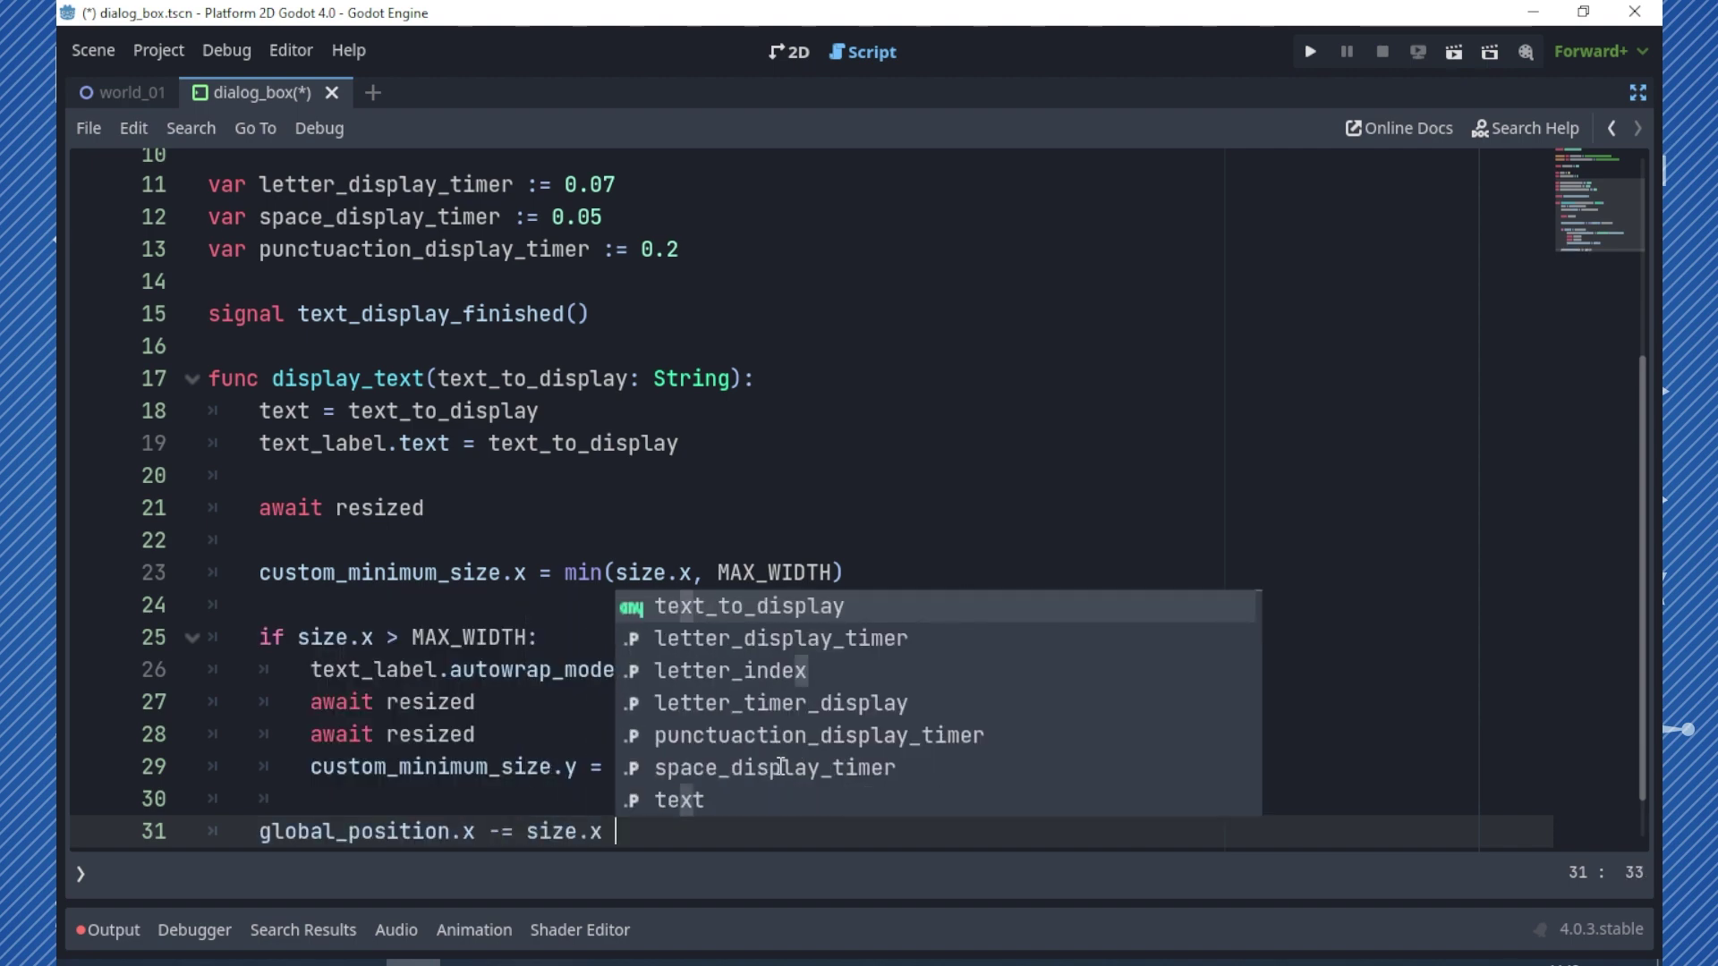
pyautogui.write('/ 2')
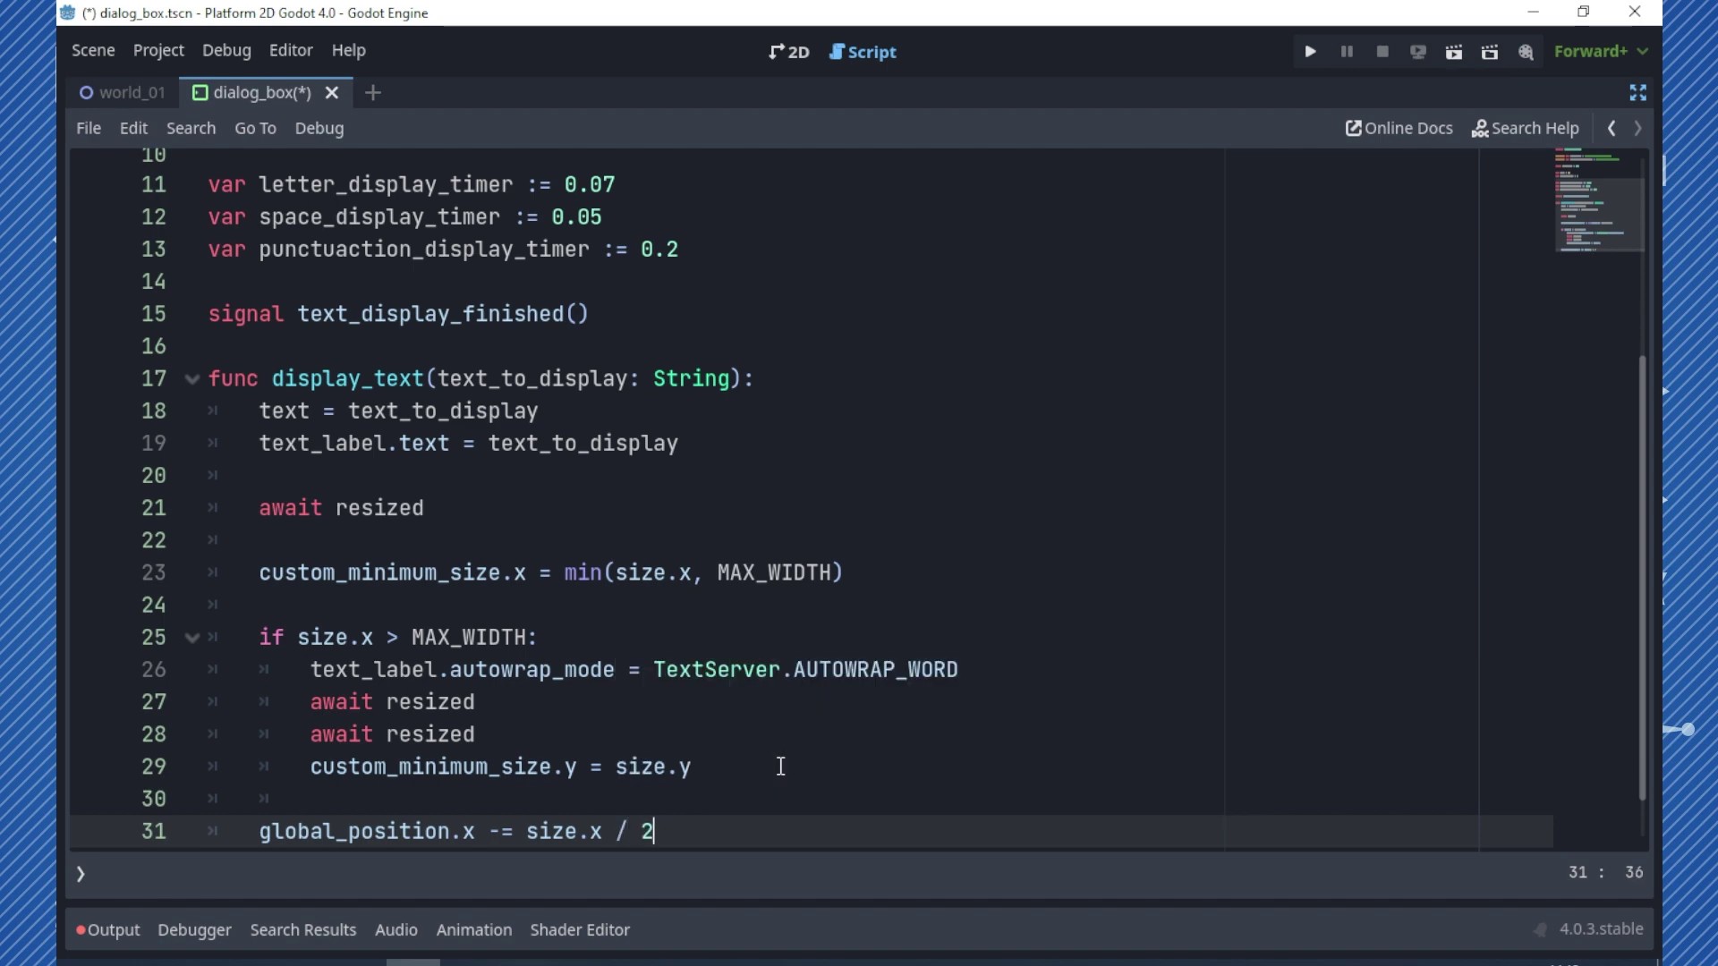
pyautogui.press('Return')
pyautogui.write('glob')
pyautogui.press('Return')
pyautogui.write('.')
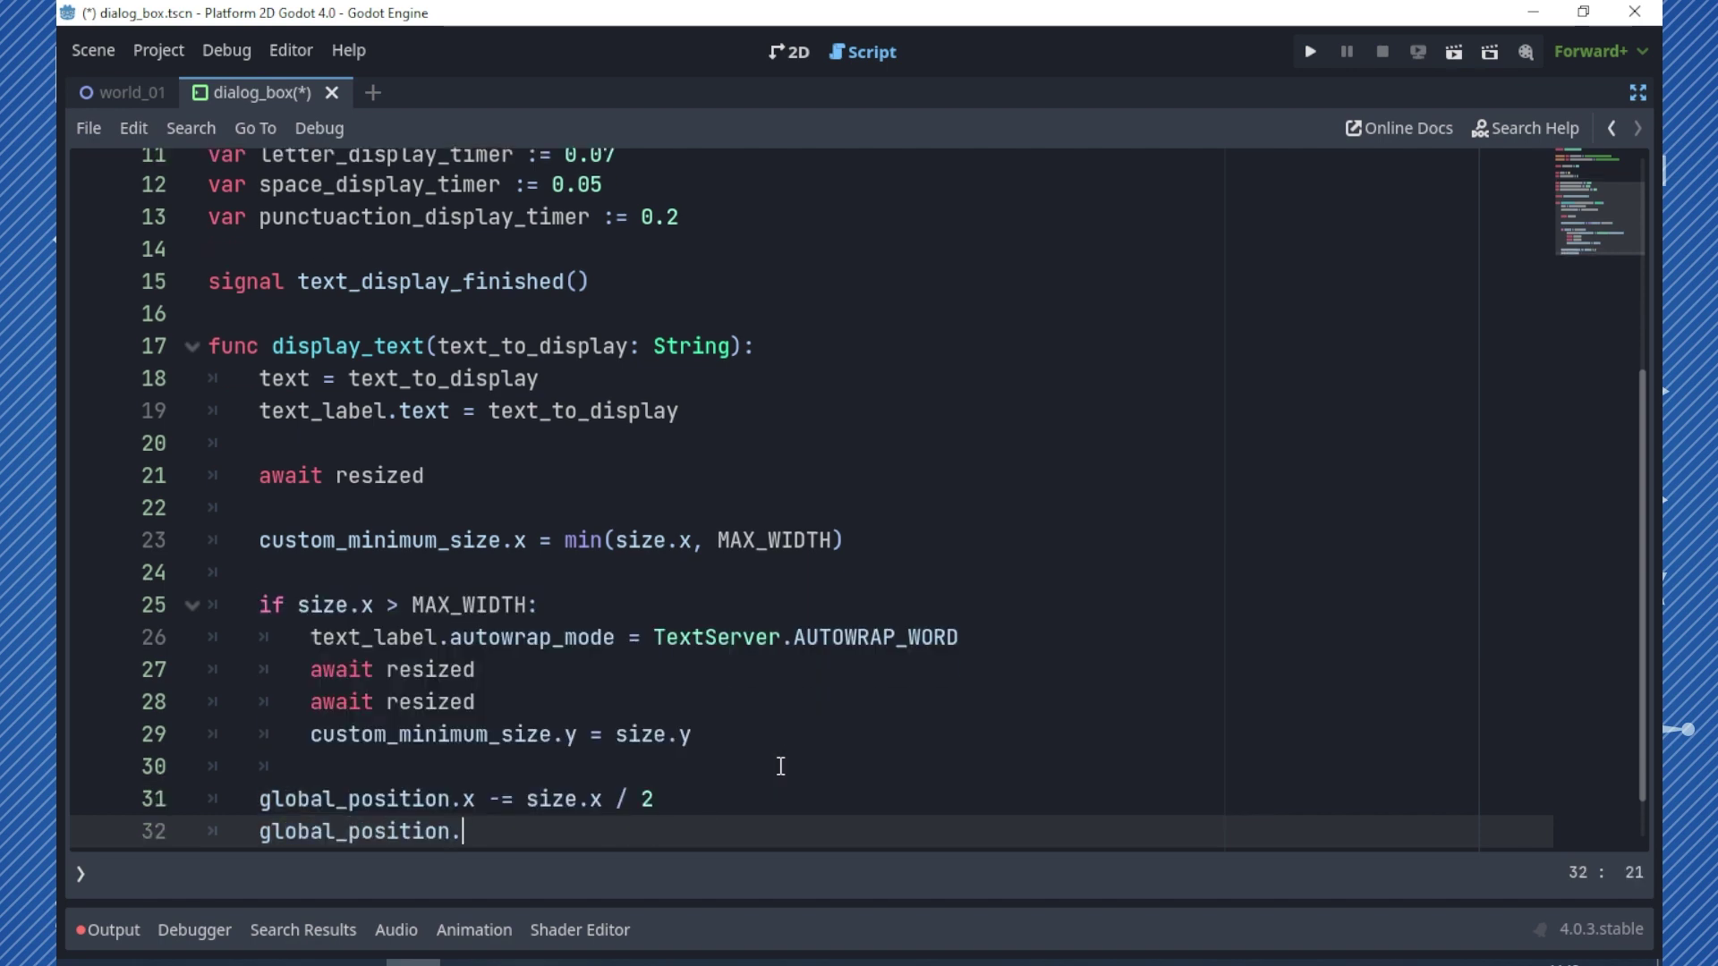
pyautogui.write('y -= ')
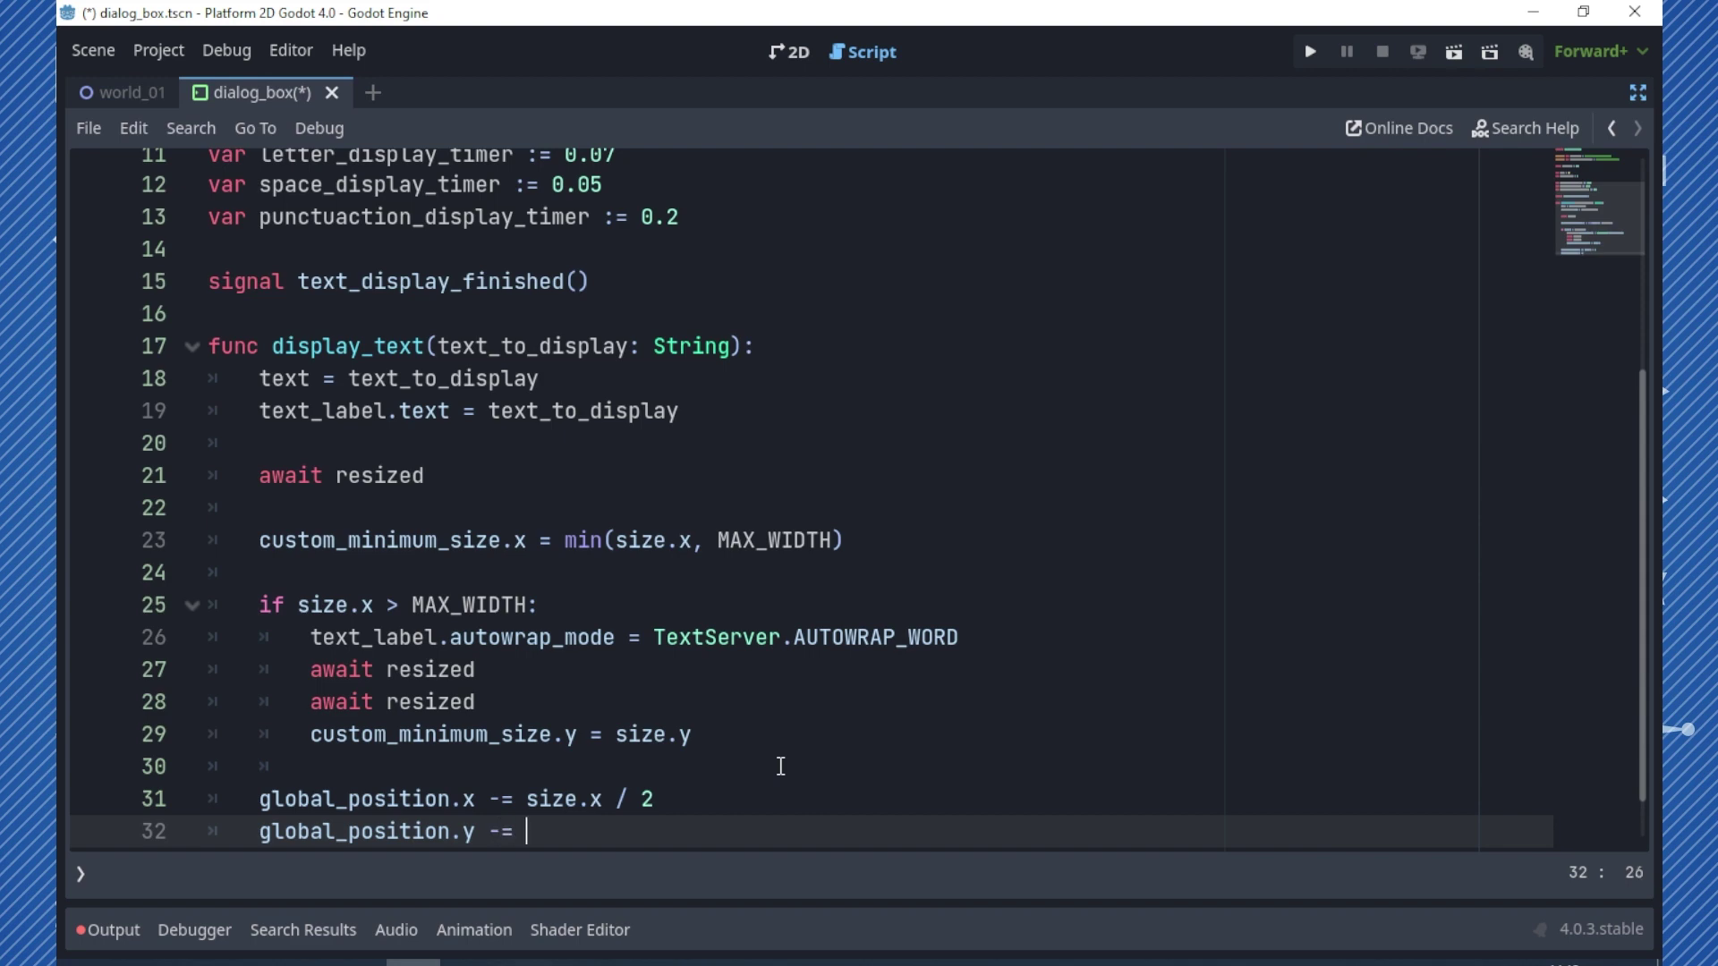
pyautogui.write('size')
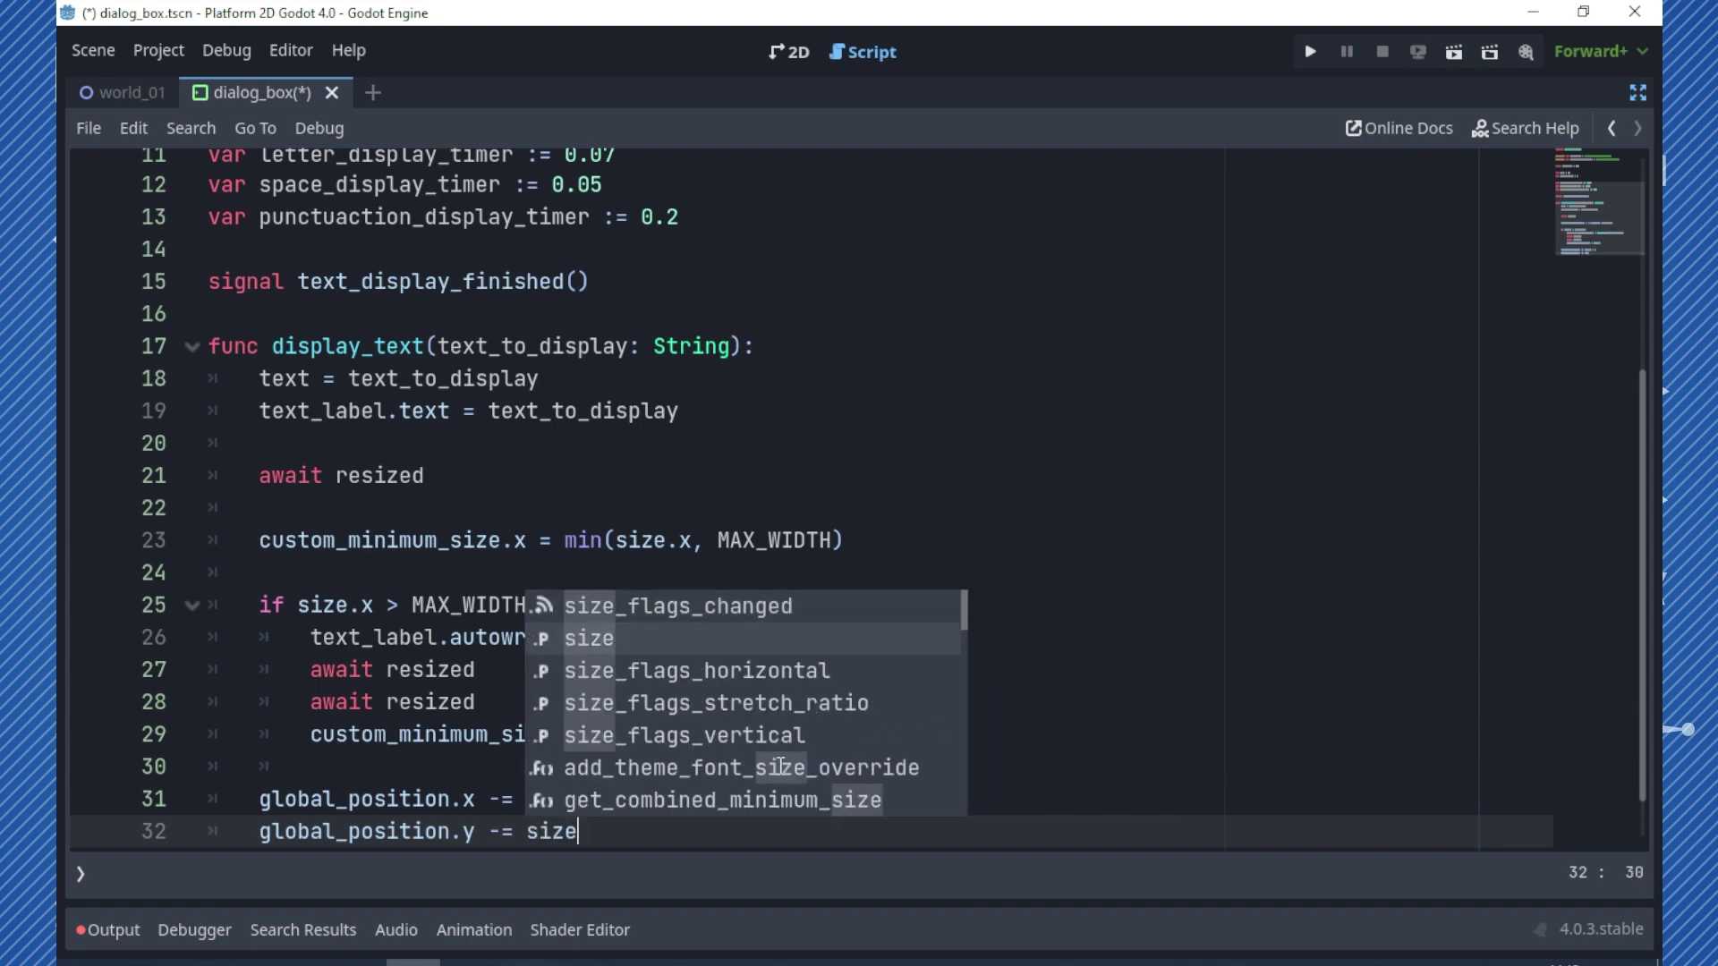
pyautogui.write('.y + 24')
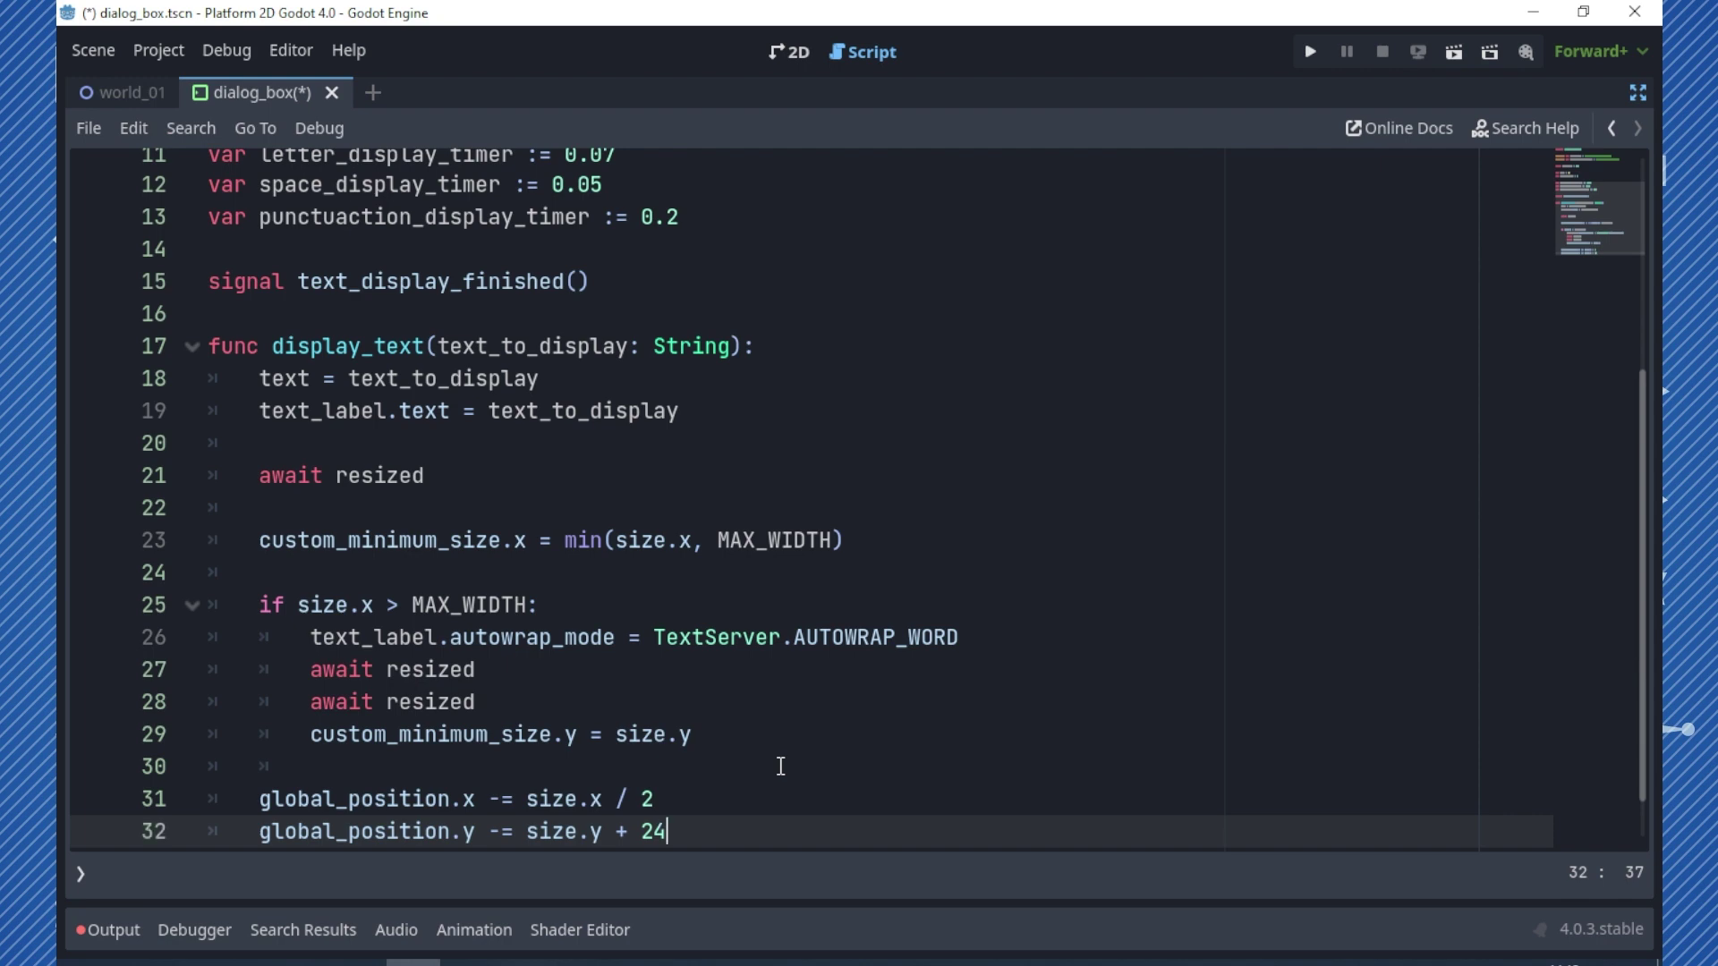
pyautogui.press('Return')
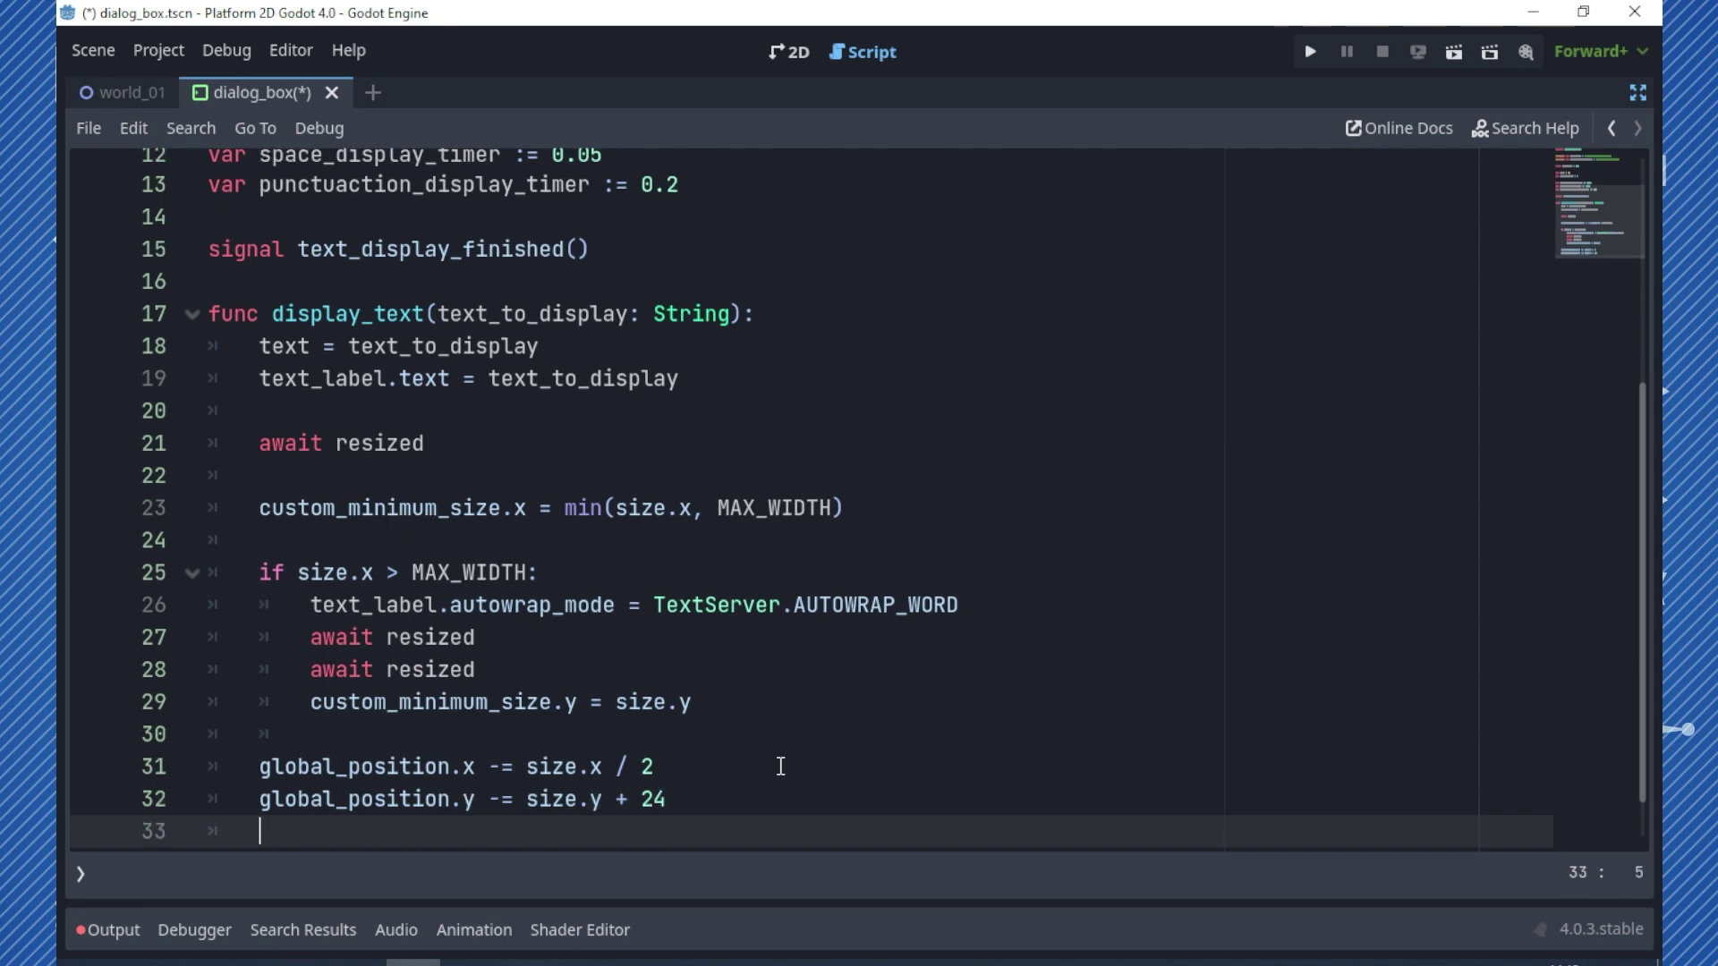
# - Clear text_label.text to "", call display_letter(), and save the script
pyautogui.write('text')
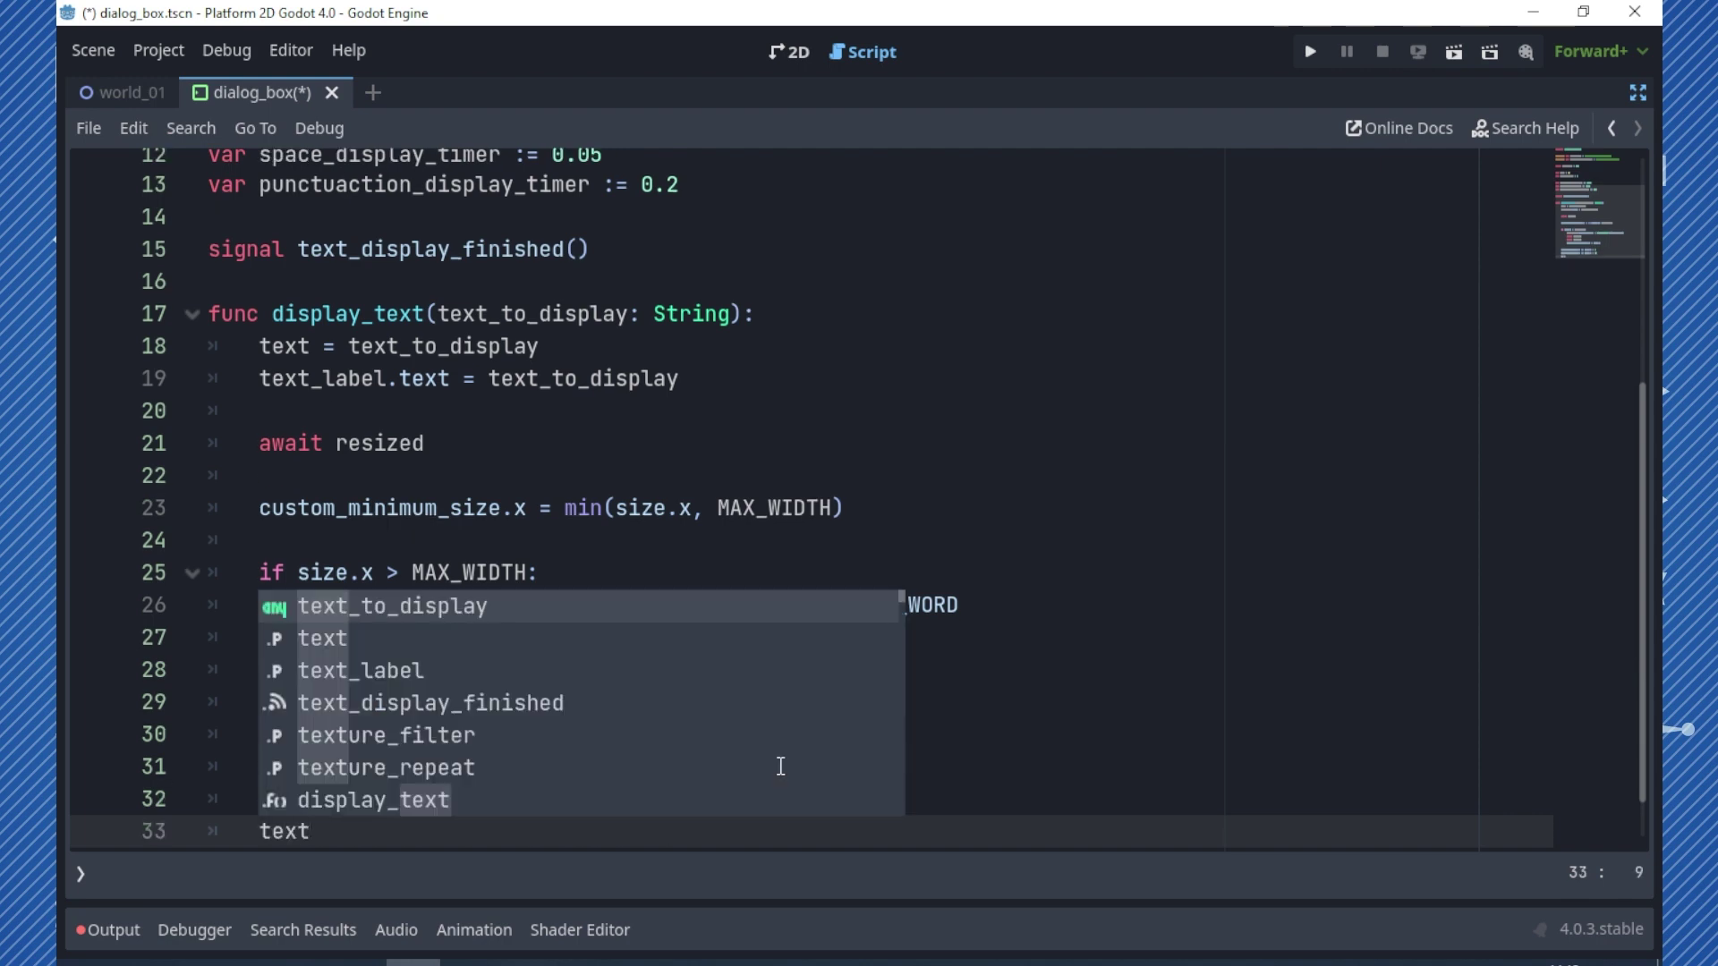
pyautogui.press('Down')
pyautogui.press('Down')
pyautogui.press('Return')
pyautogui.write('.')
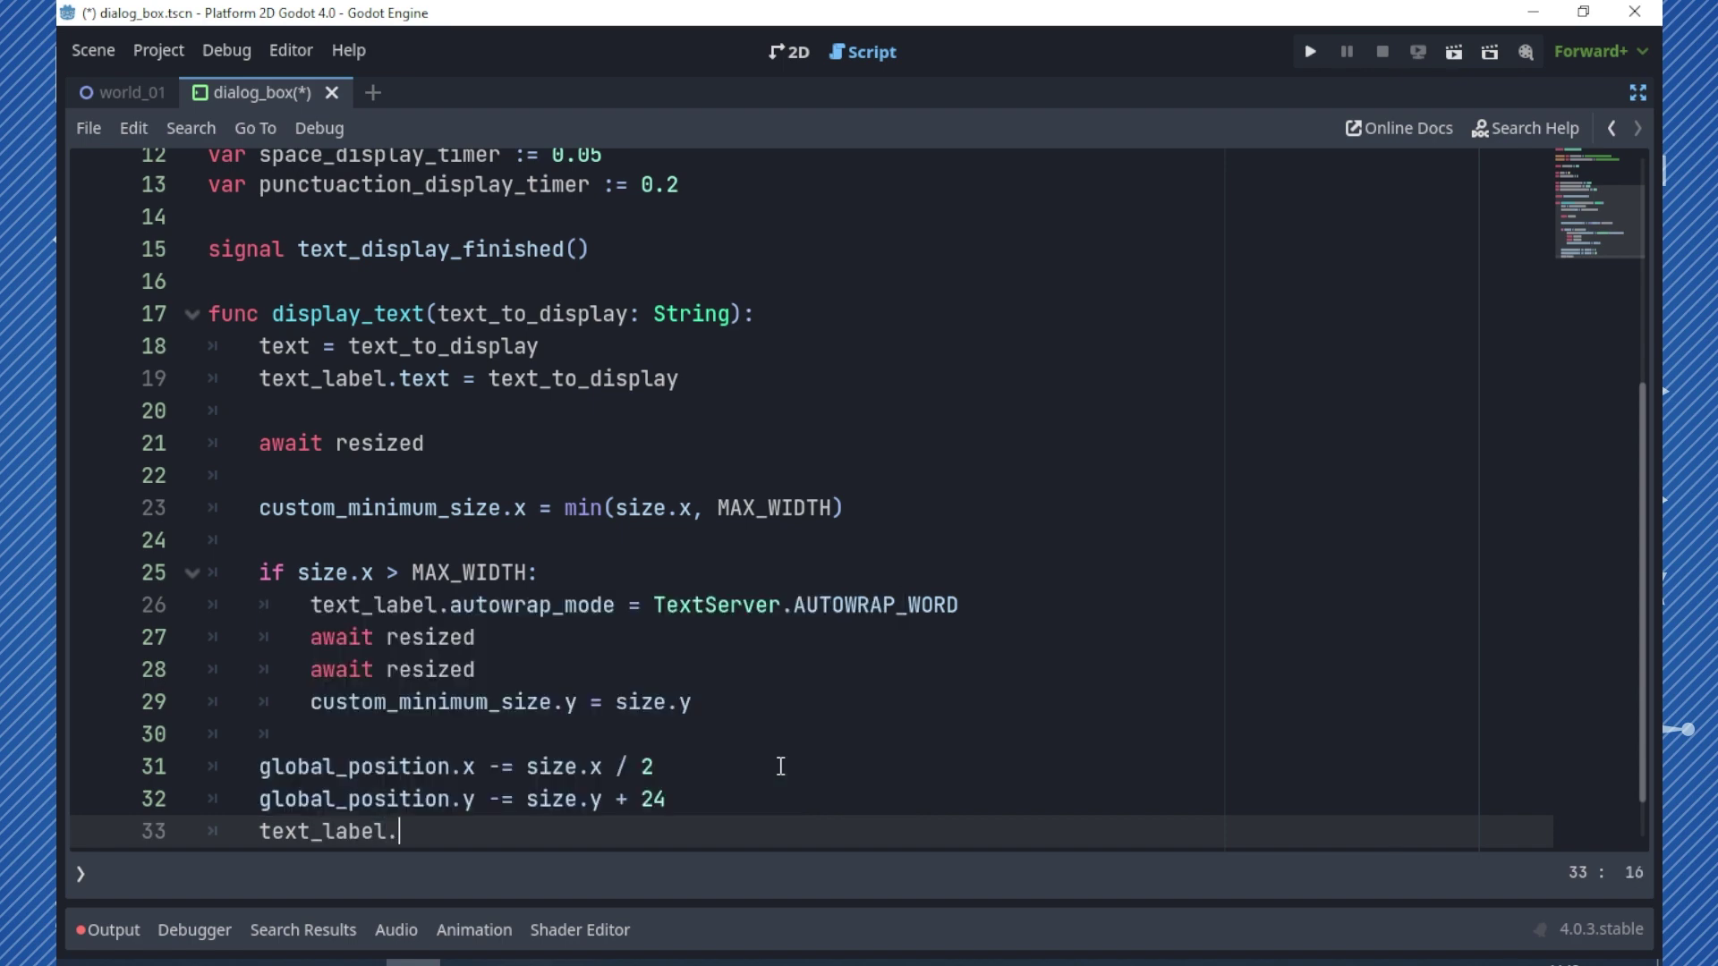
pyautogui.write('text = ')
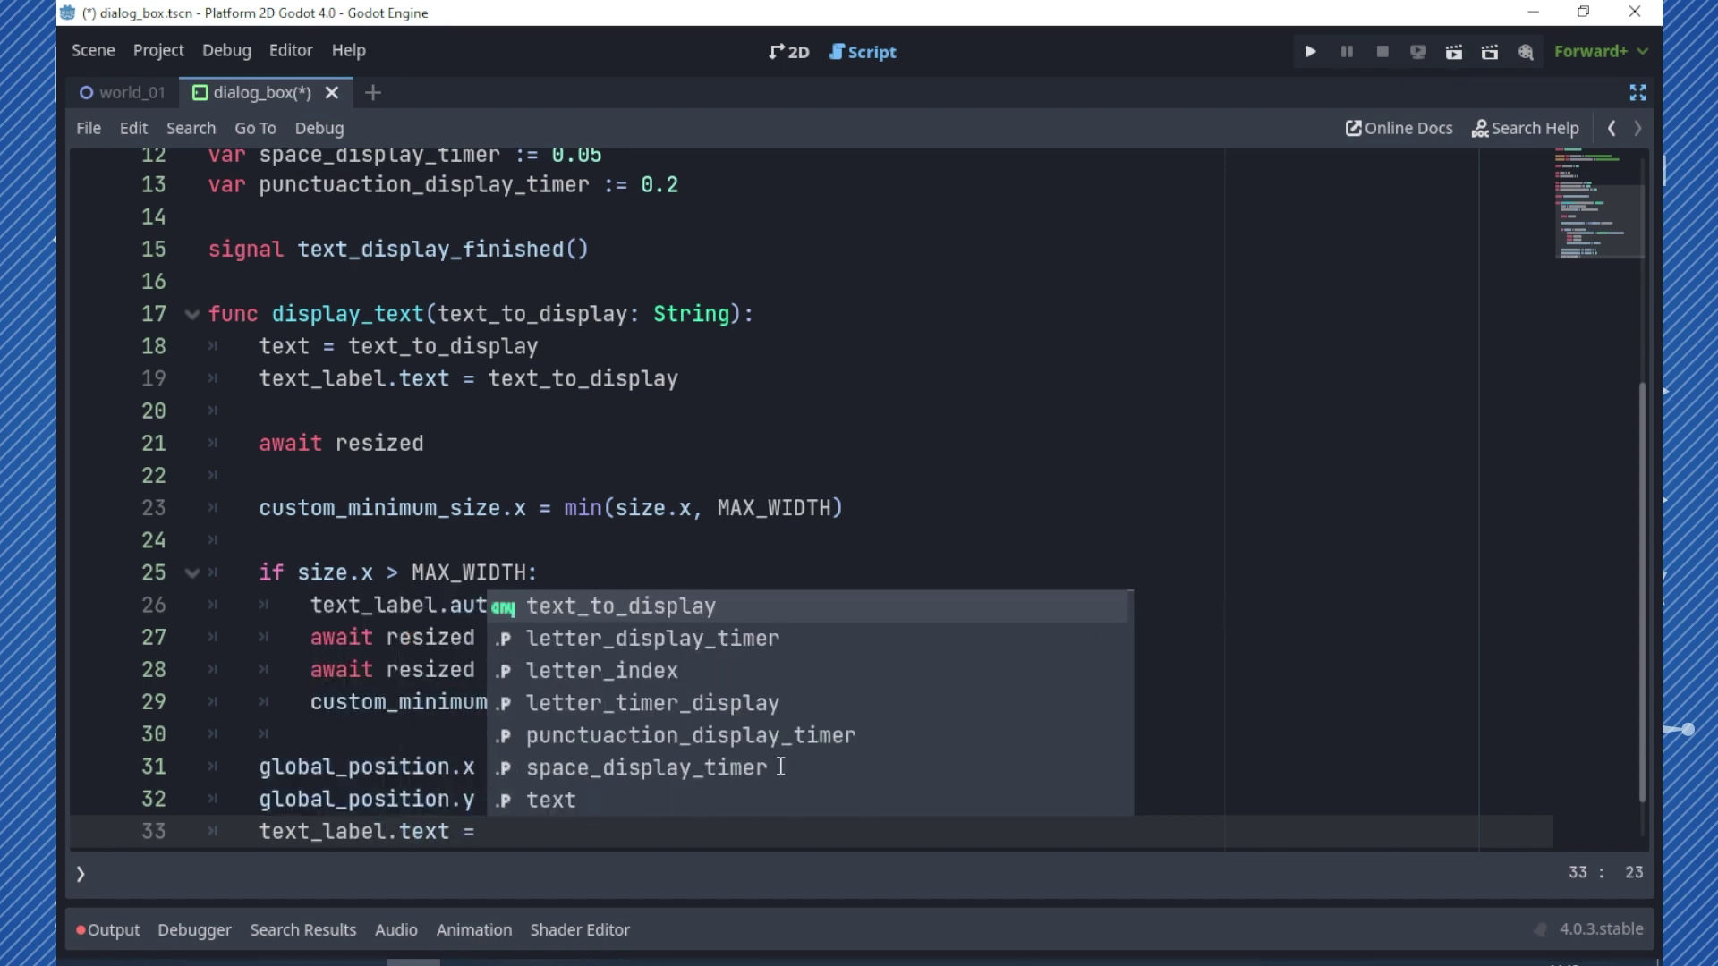
pyautogui.write('"')
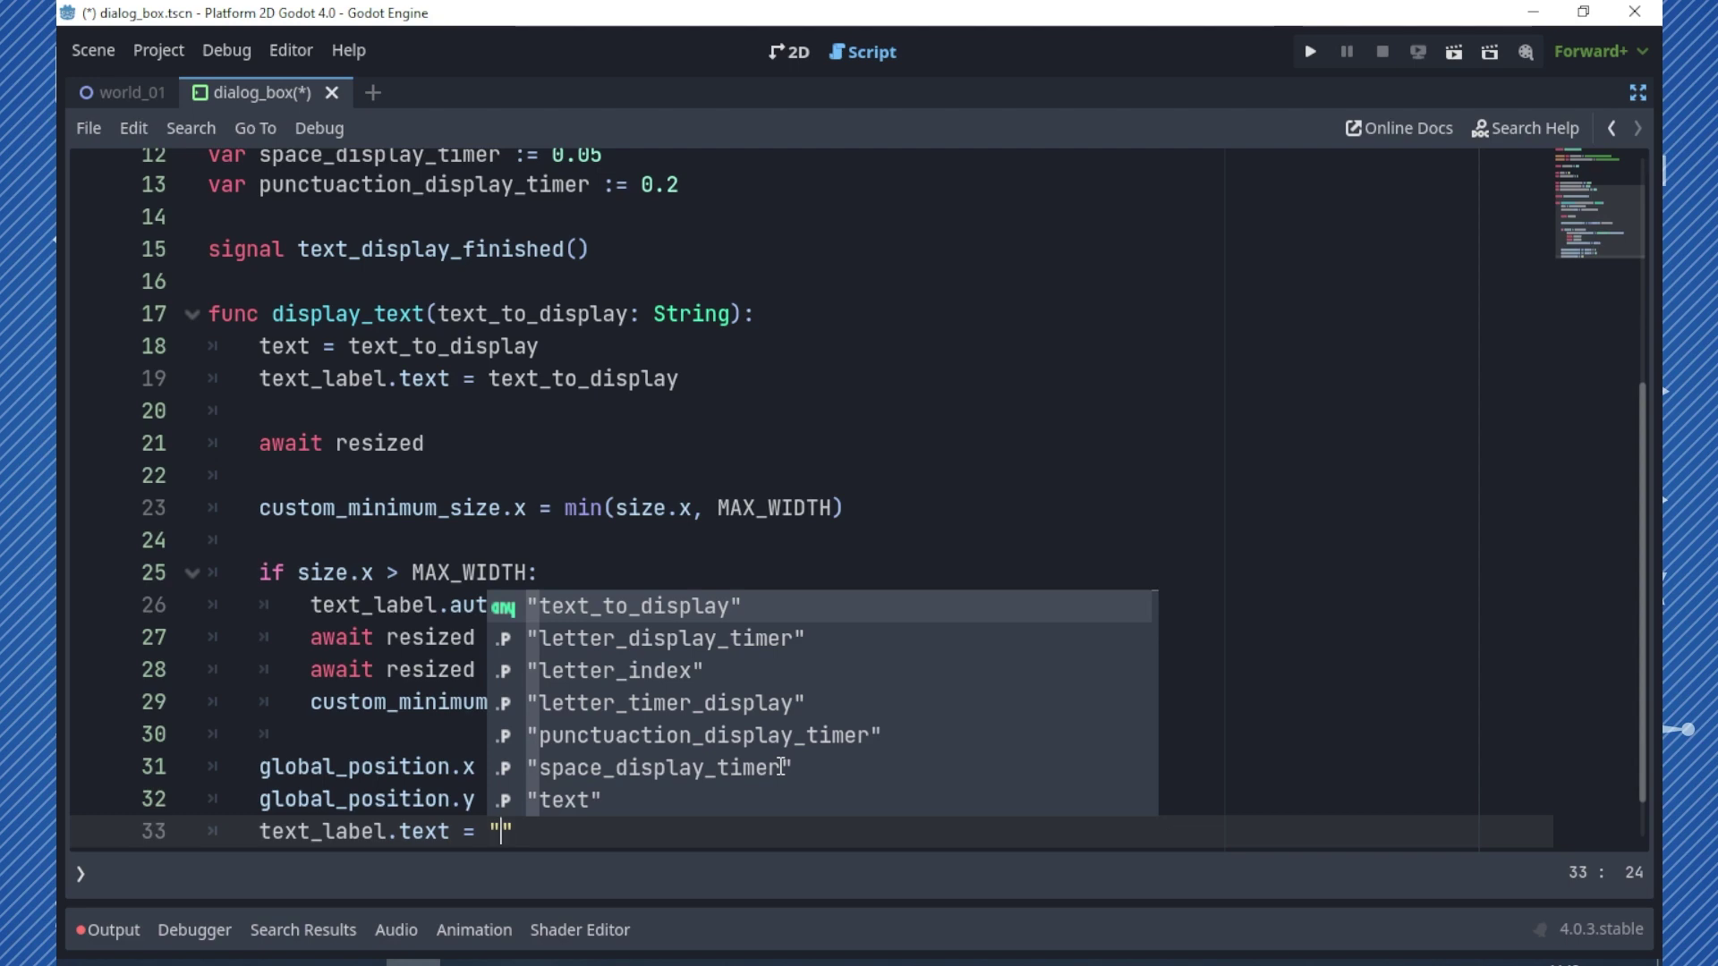
pyautogui.press('Escape')
pyautogui.press('Right')
pyautogui.press('Return')
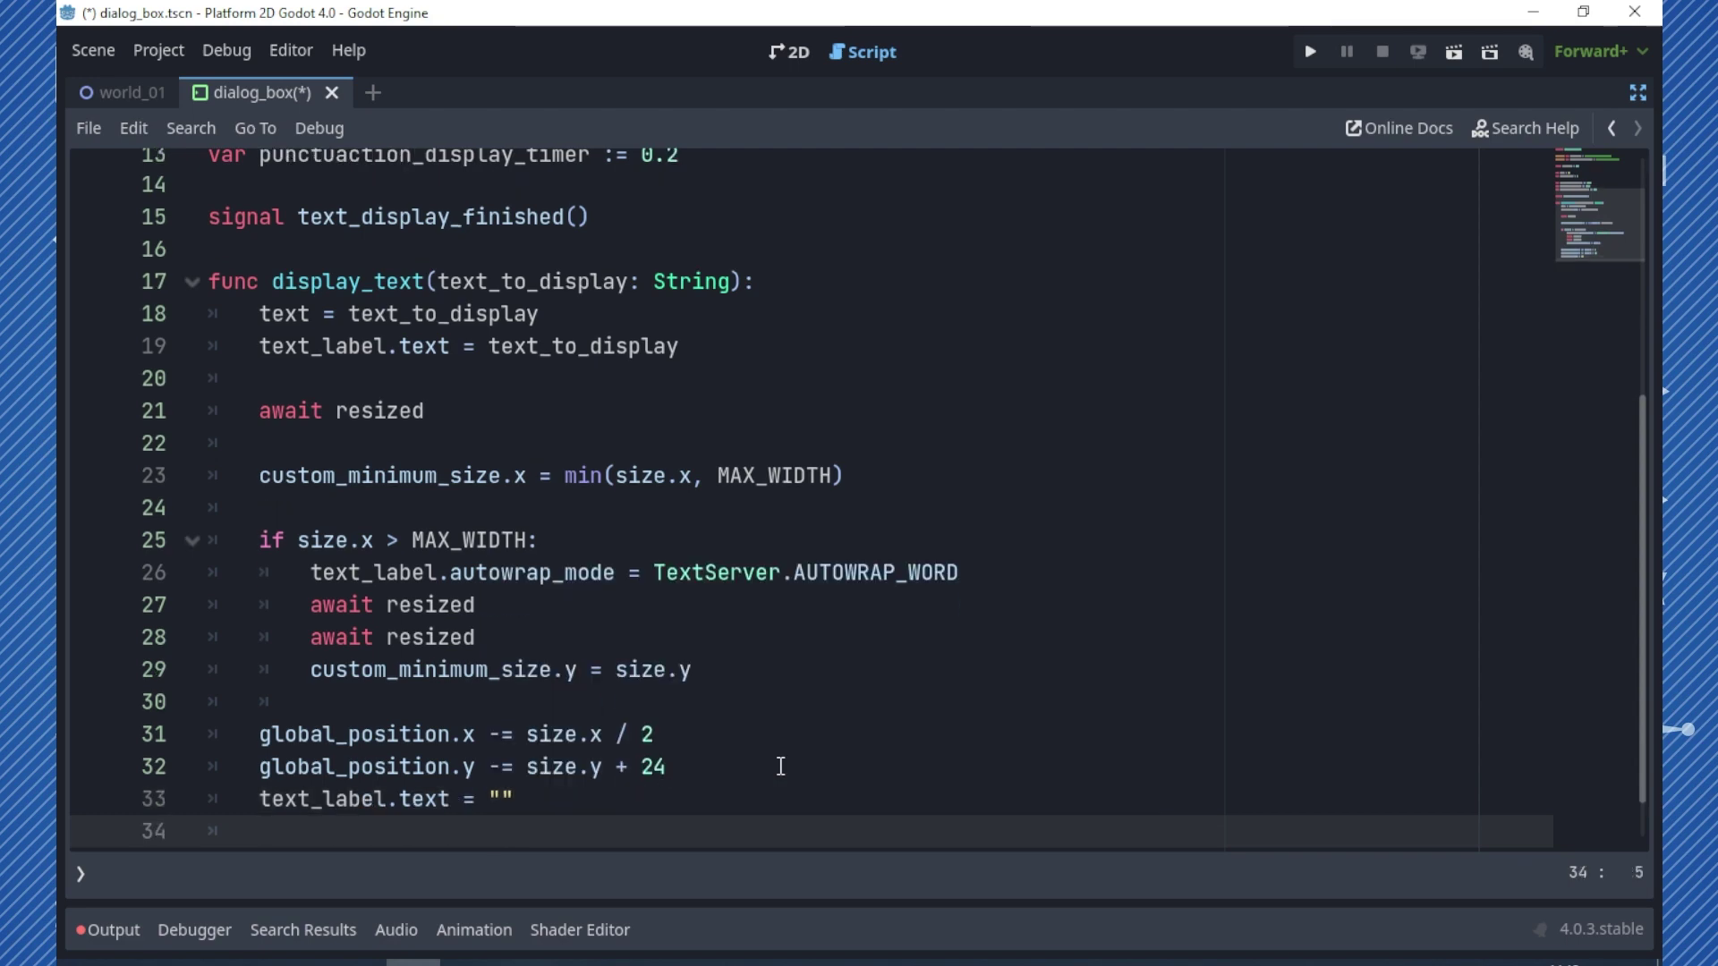
pyautogui.write('displa')
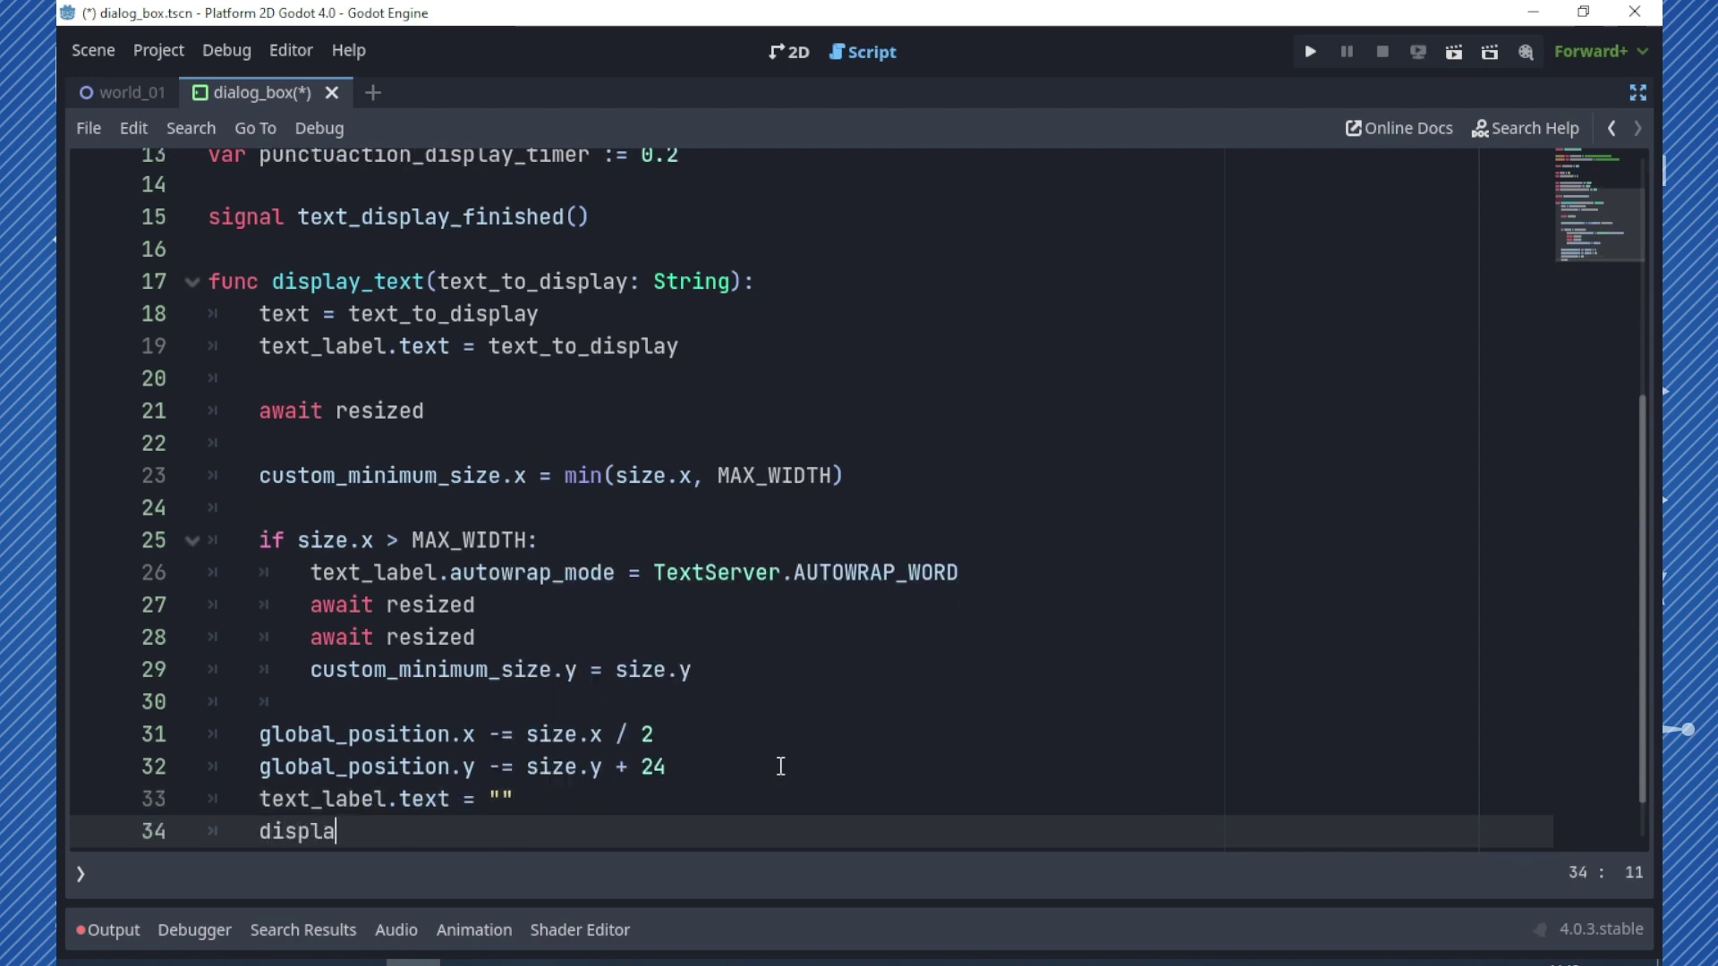
pyautogui.write('y_letter')
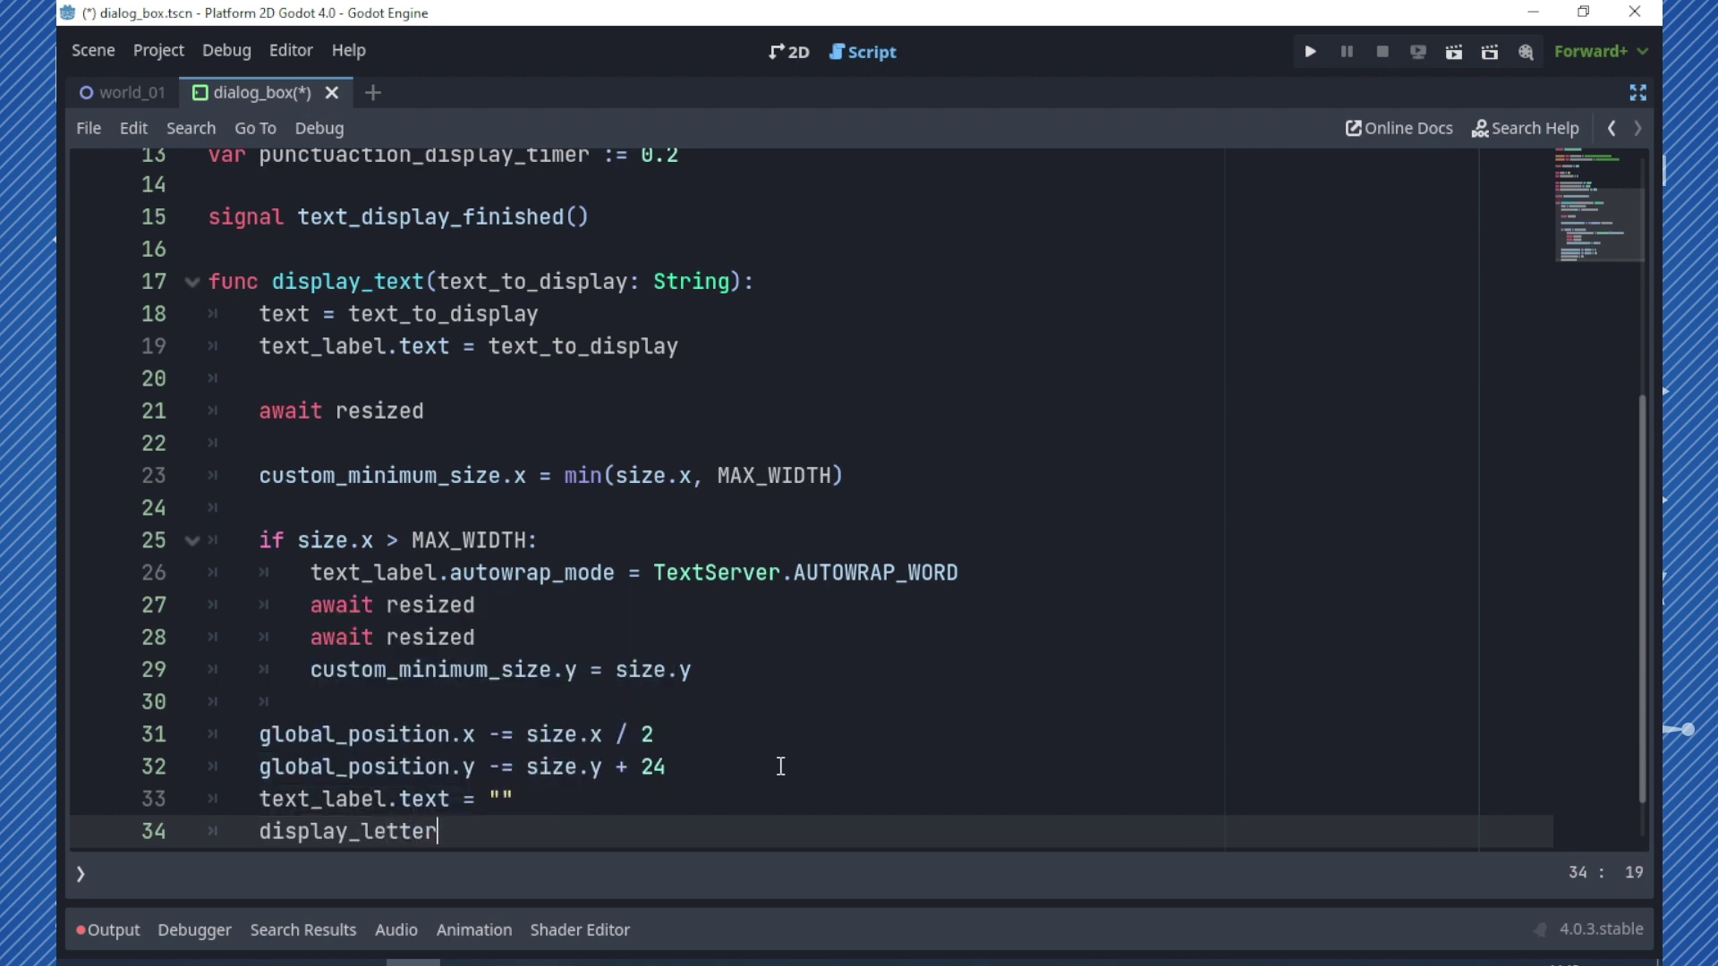
pyautogui.write('()')
pyautogui.press('Return')
pyautogui.hotkey('ctrl', 's')
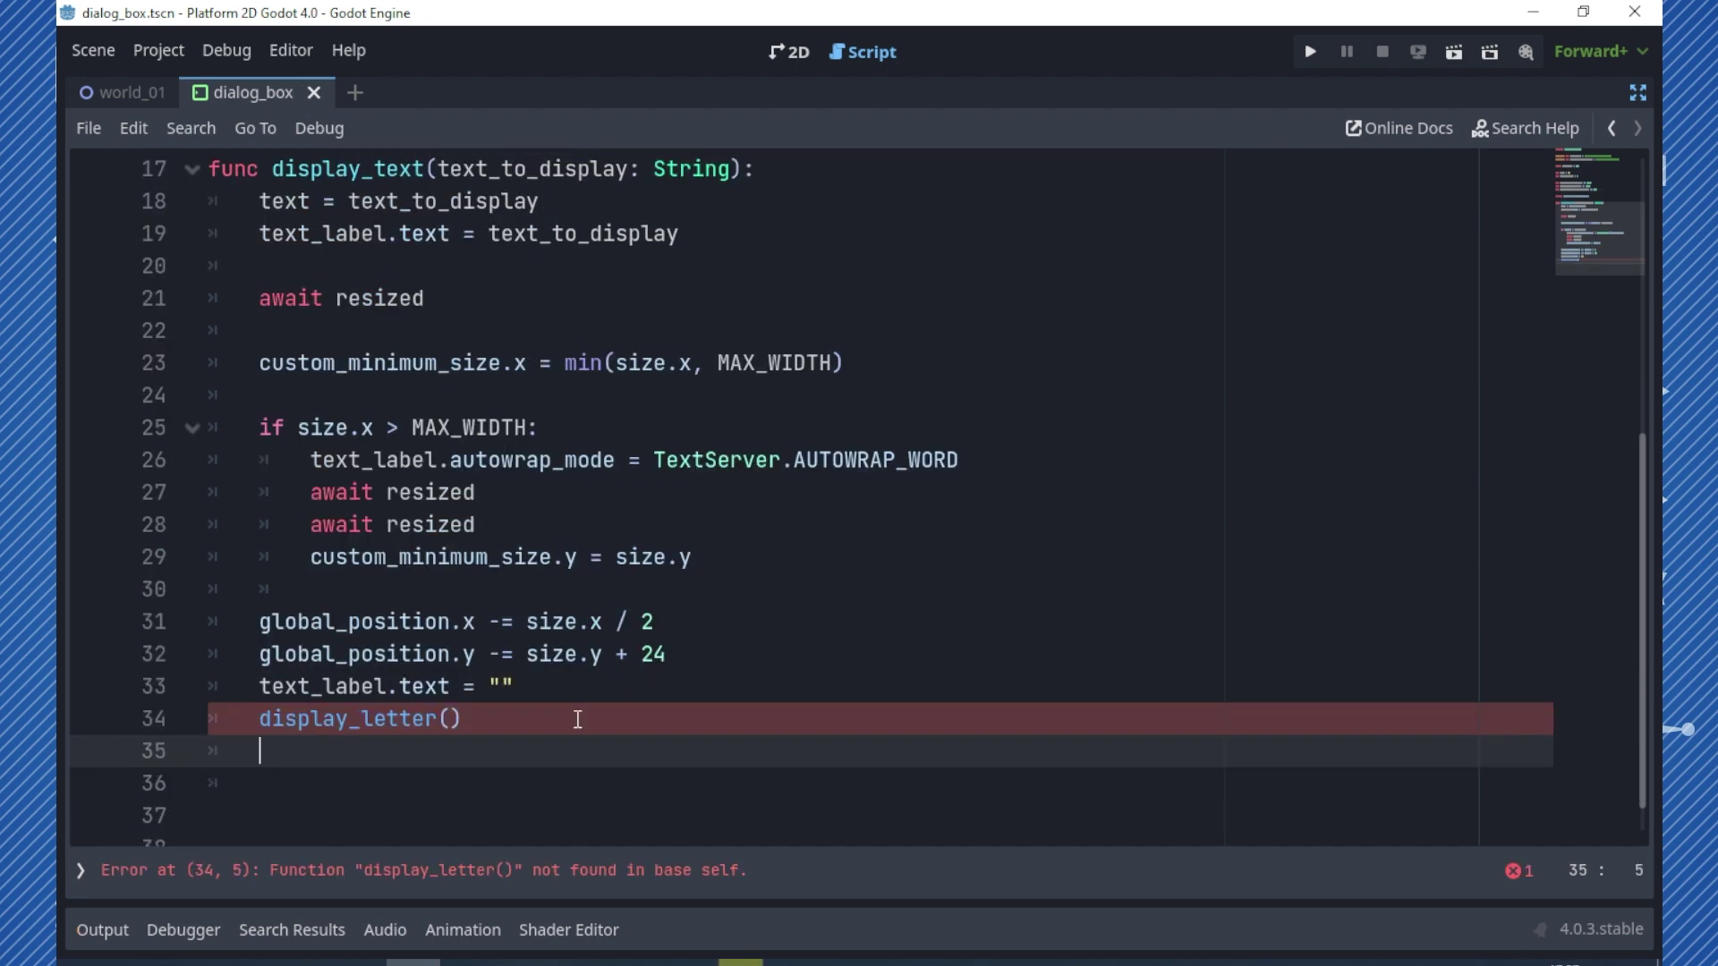
# - Write func display_letter() with text_label.text += text[letter_index] and letter_index += 1
pyautogui.press('Return')
pyautogui.write('func ')
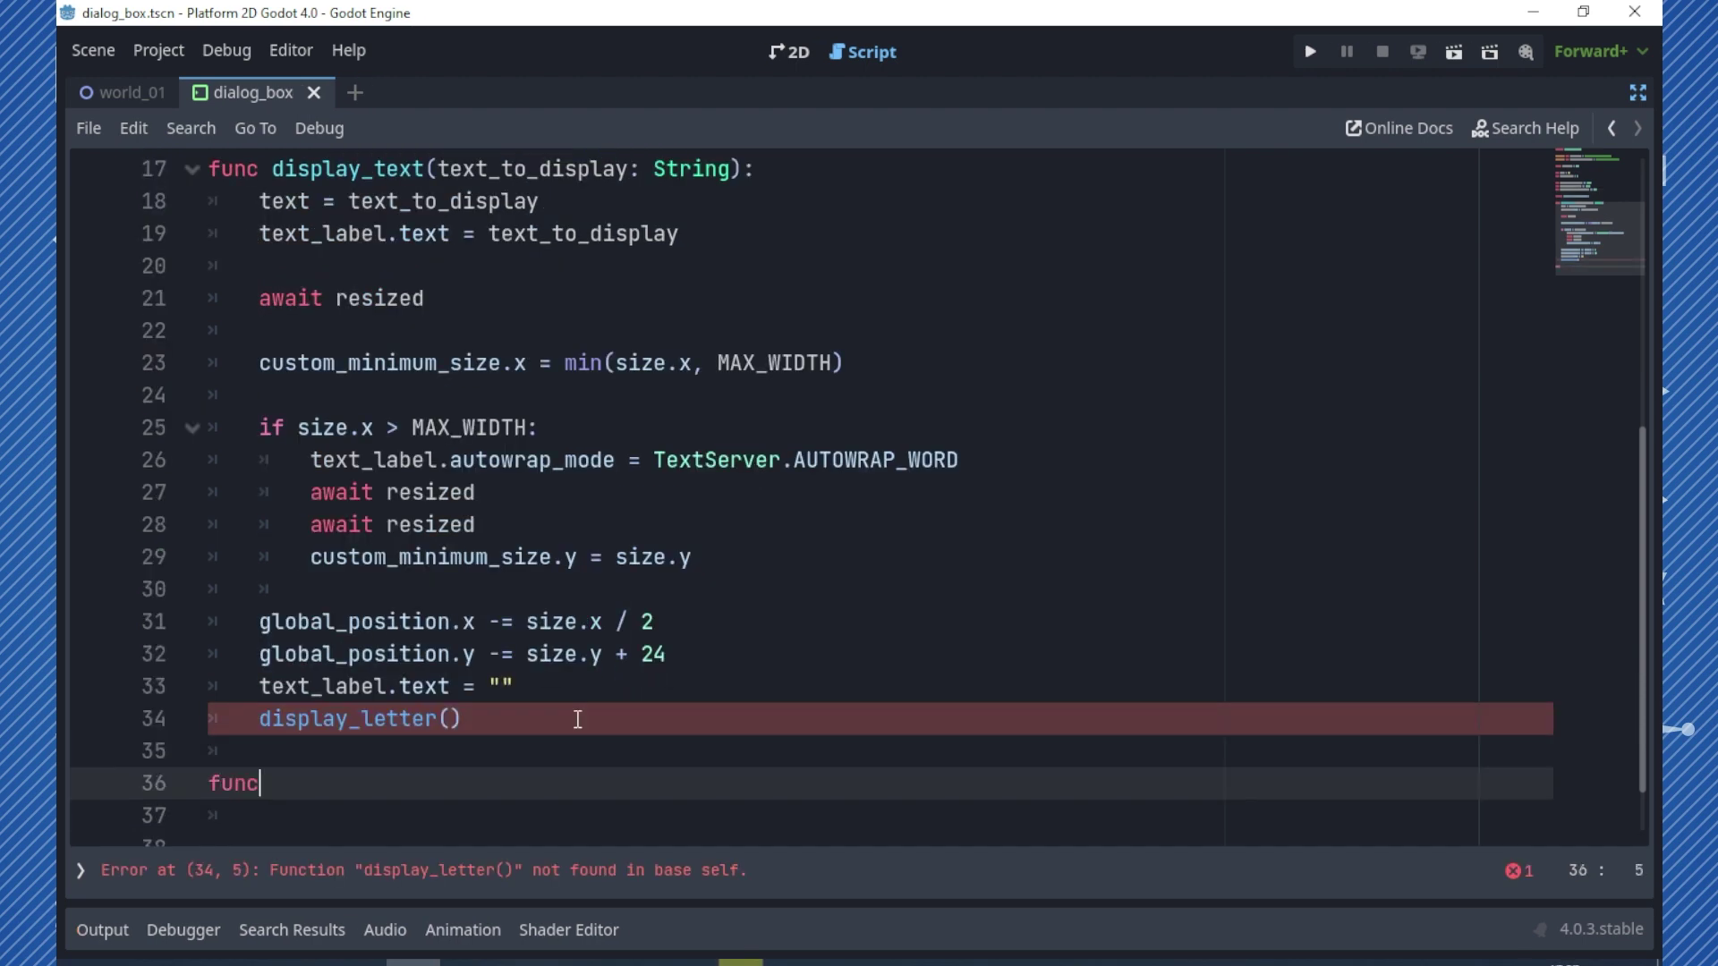
pyautogui.write('display_')
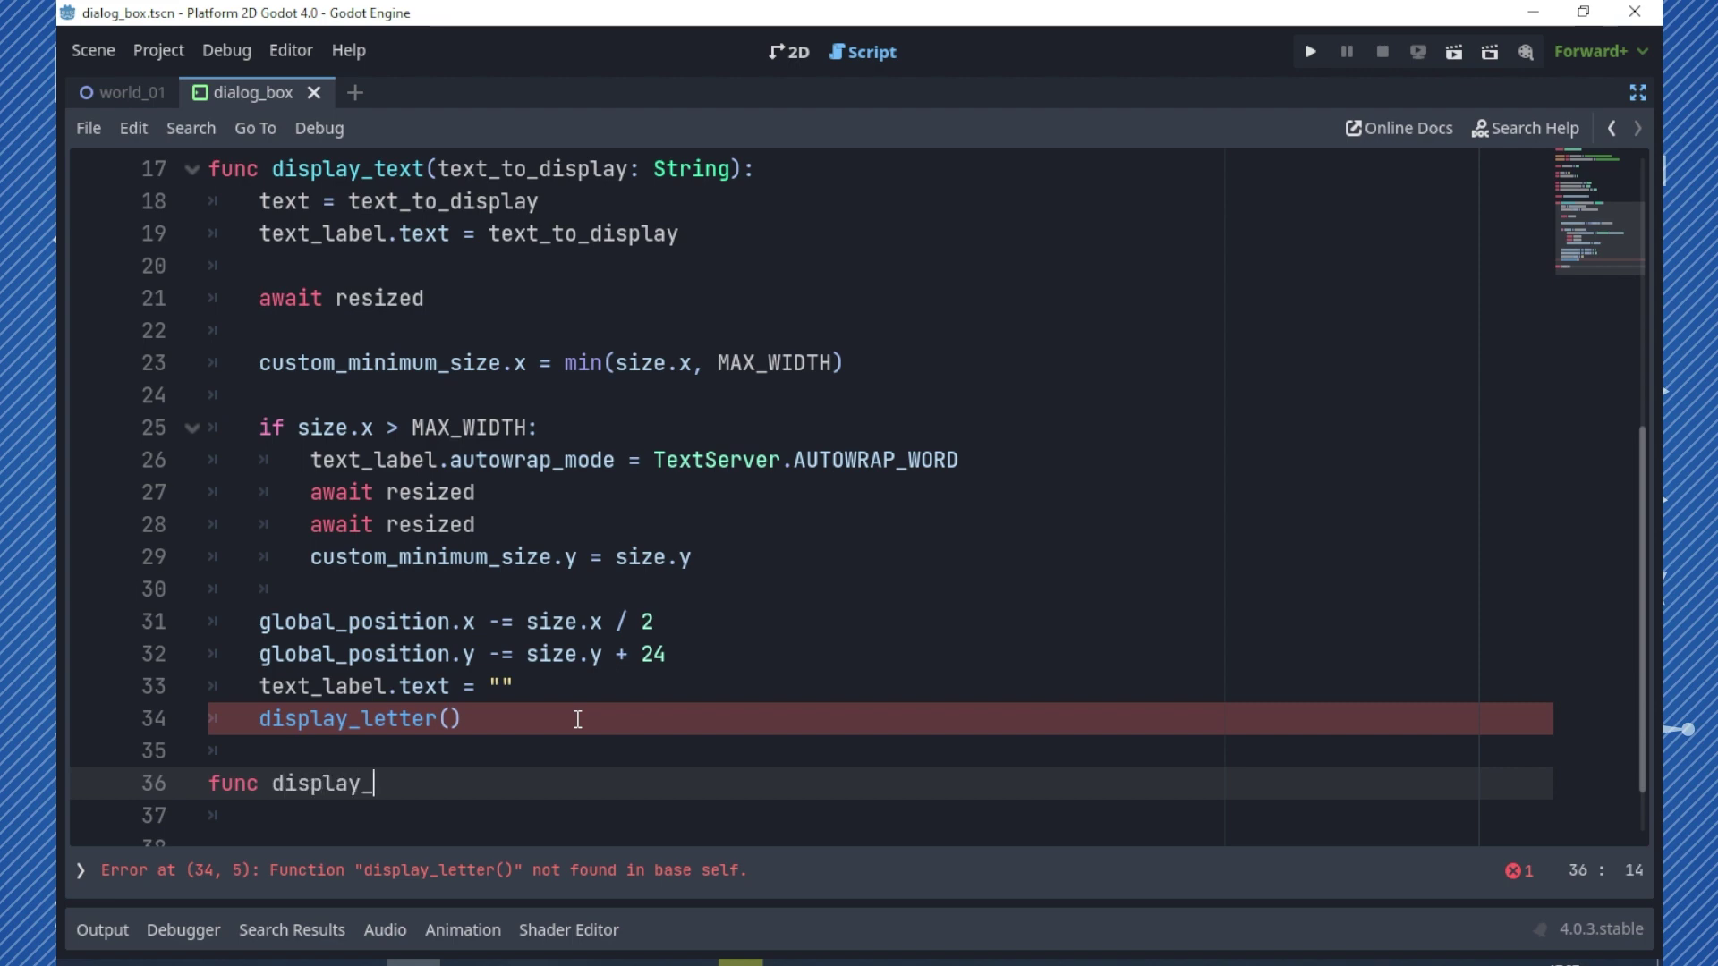
pyautogui.write('letter():')
pyautogui.press('Return')
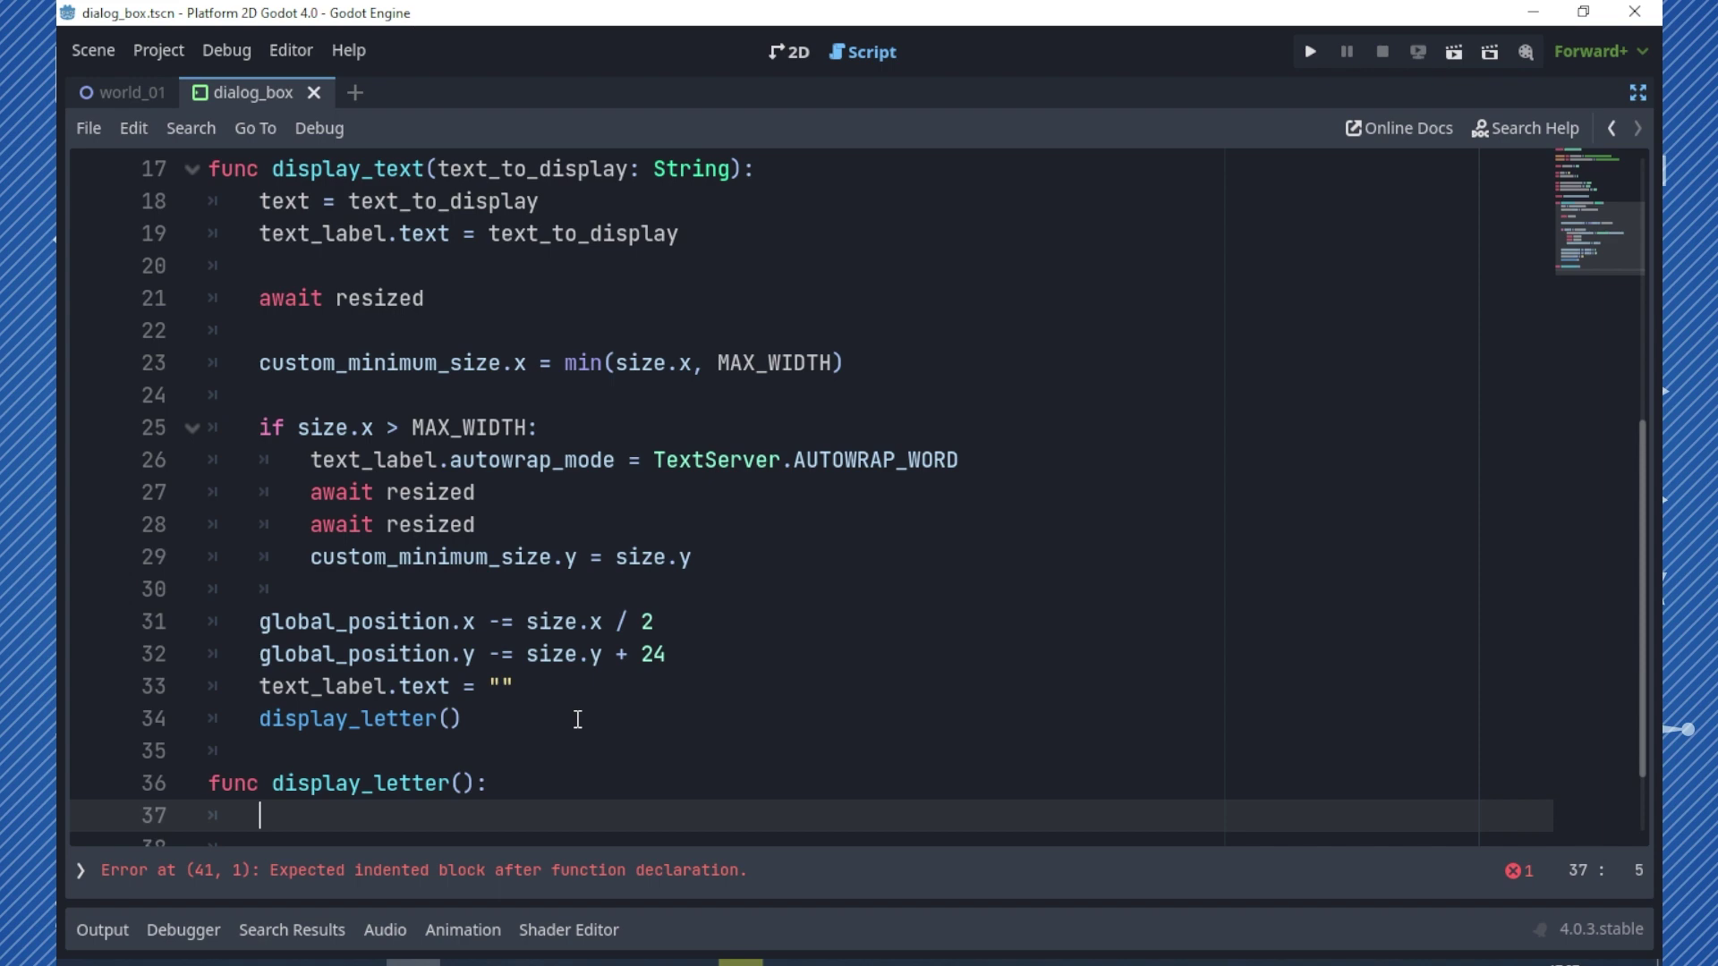
pyautogui.write('text')
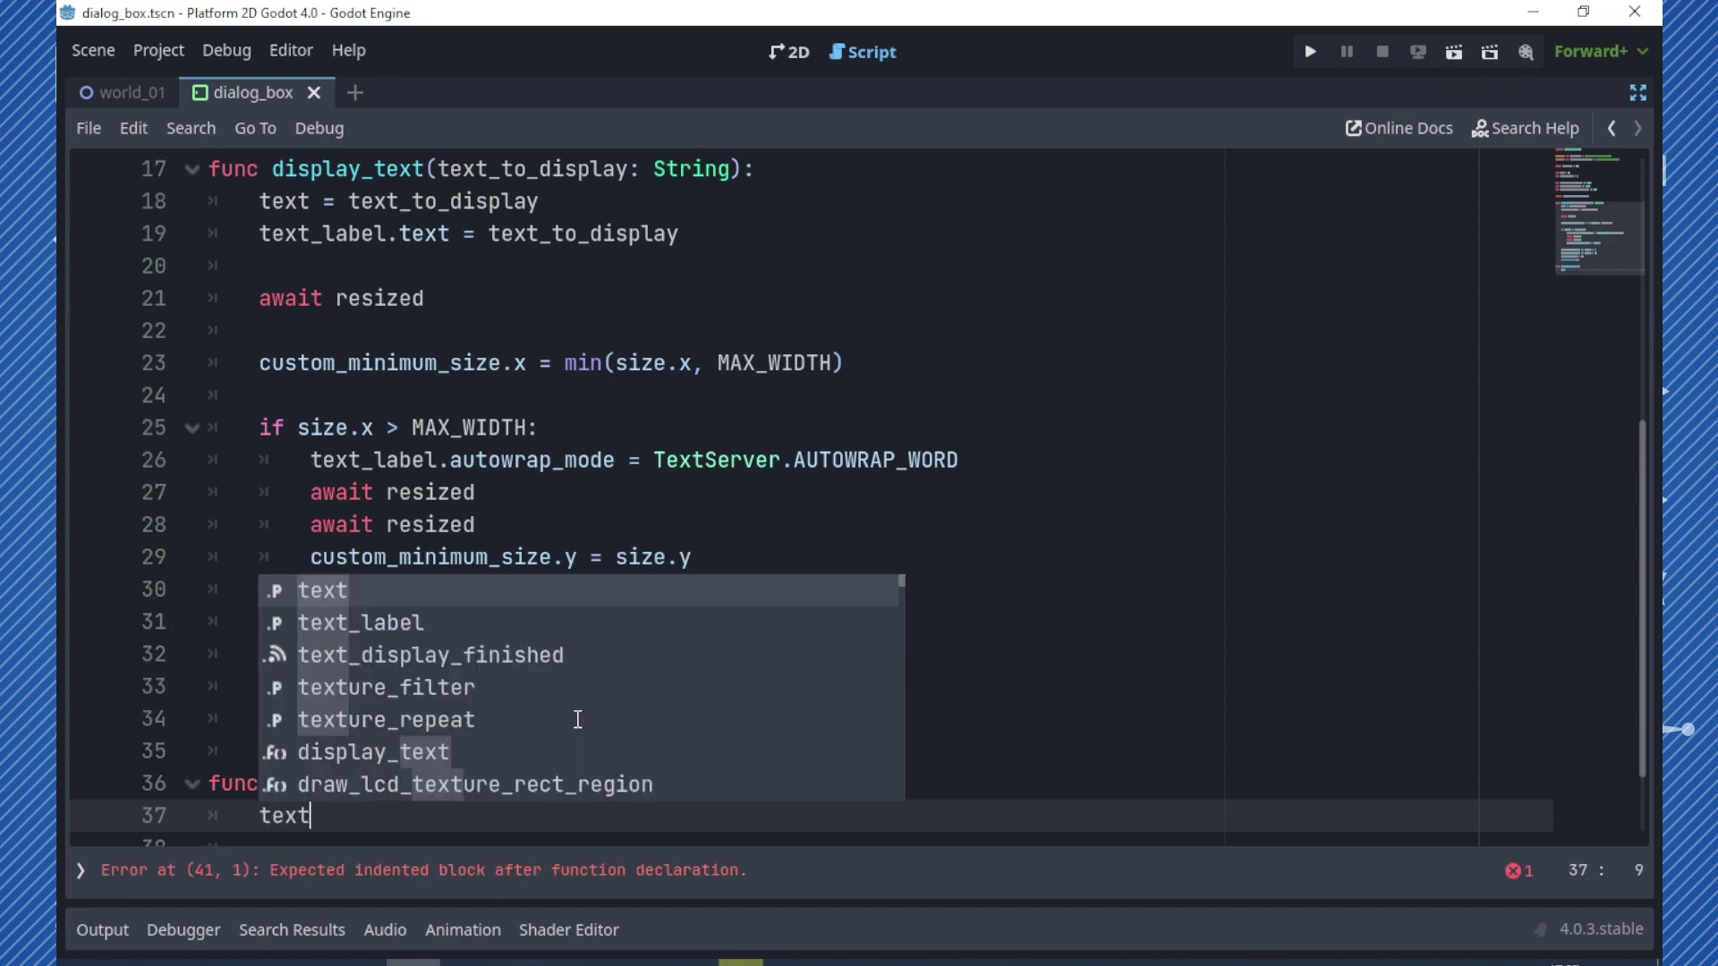
pyautogui.write('_')
pyautogui.press('Return')
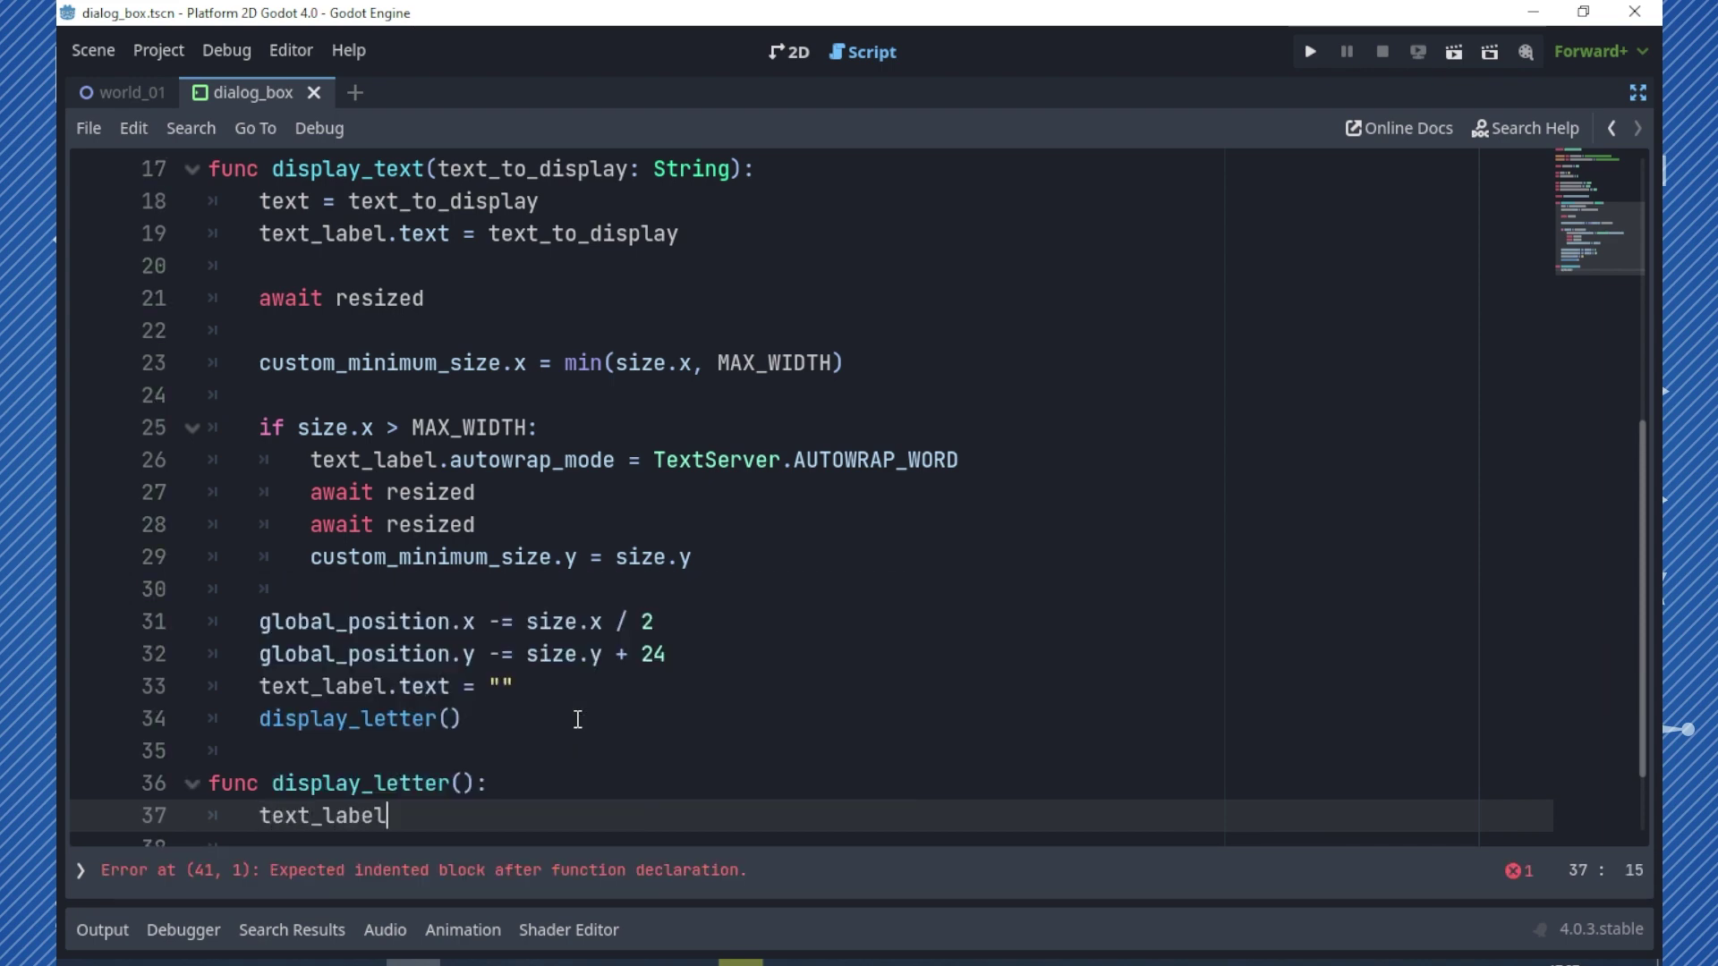
pyautogui.write('.text ')
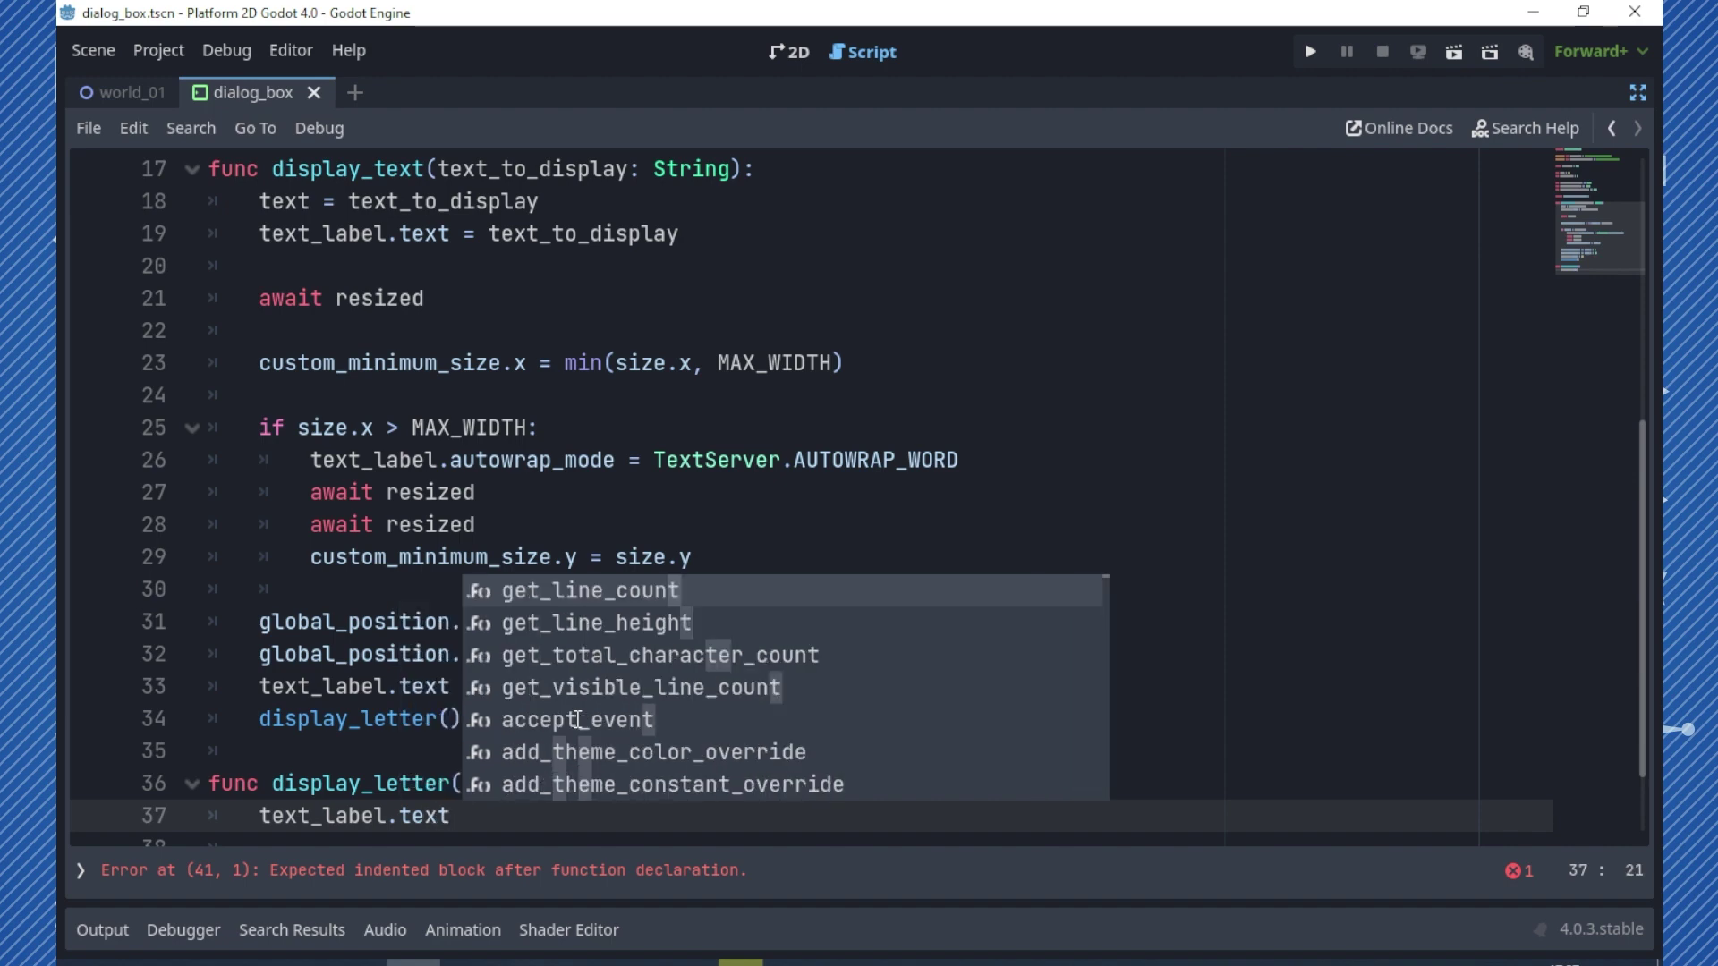
pyautogui.write('+= te')
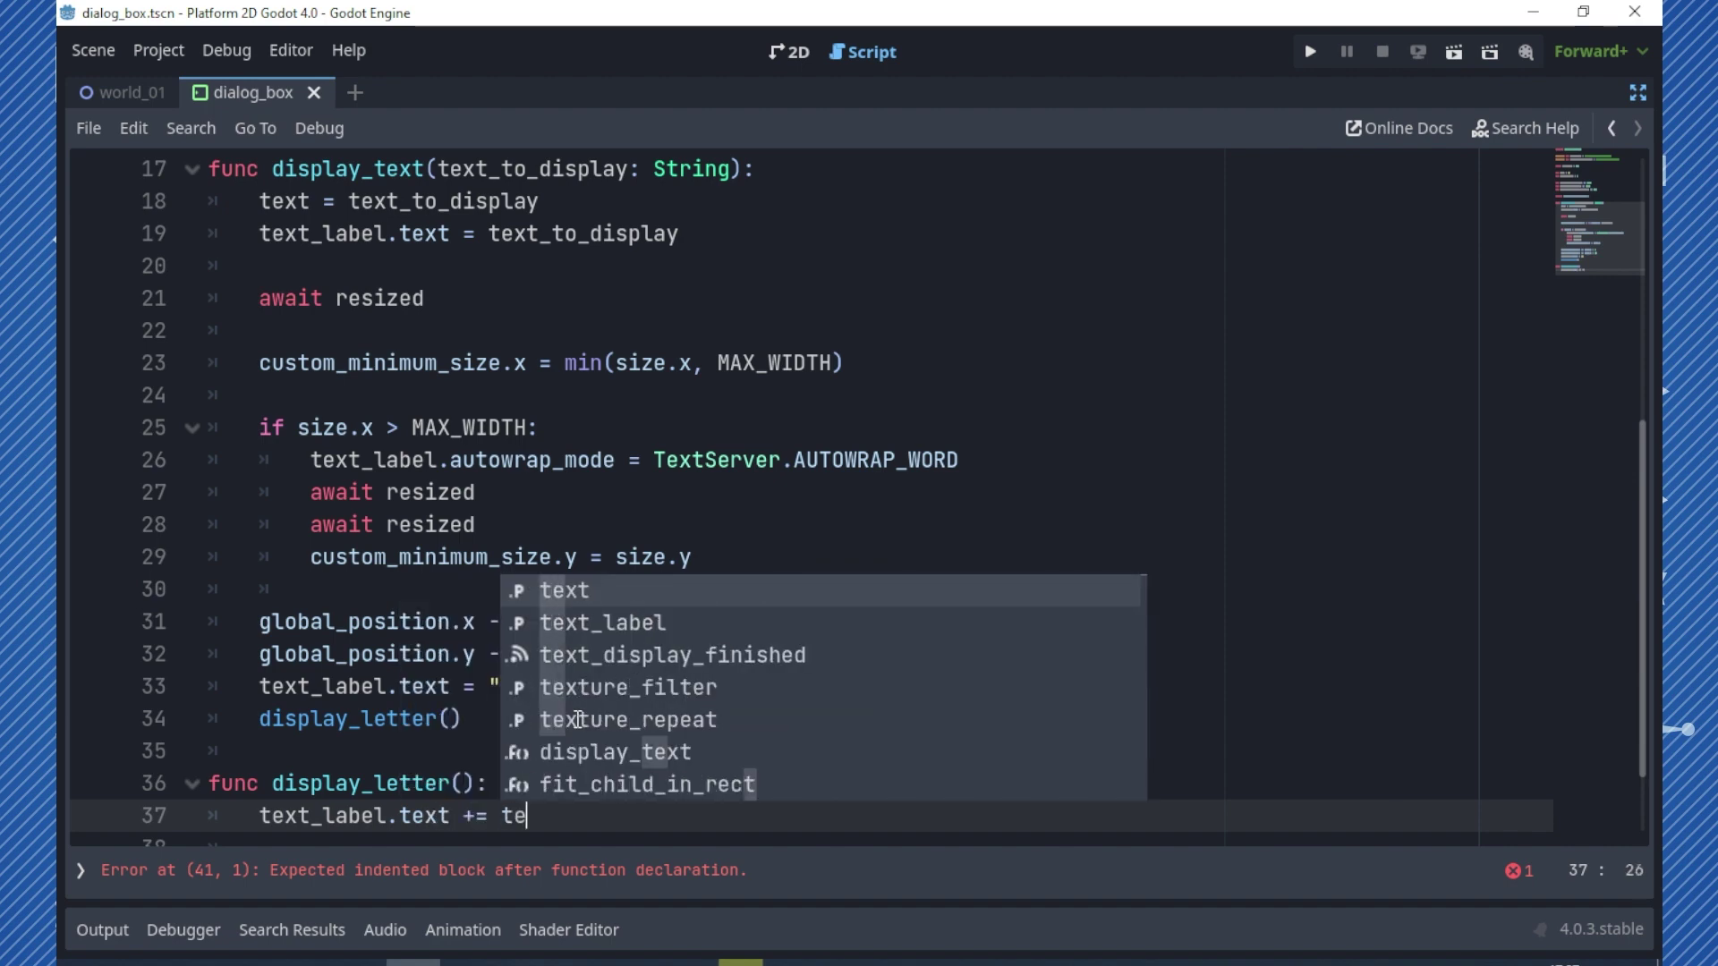
pyautogui.write('xt[l')
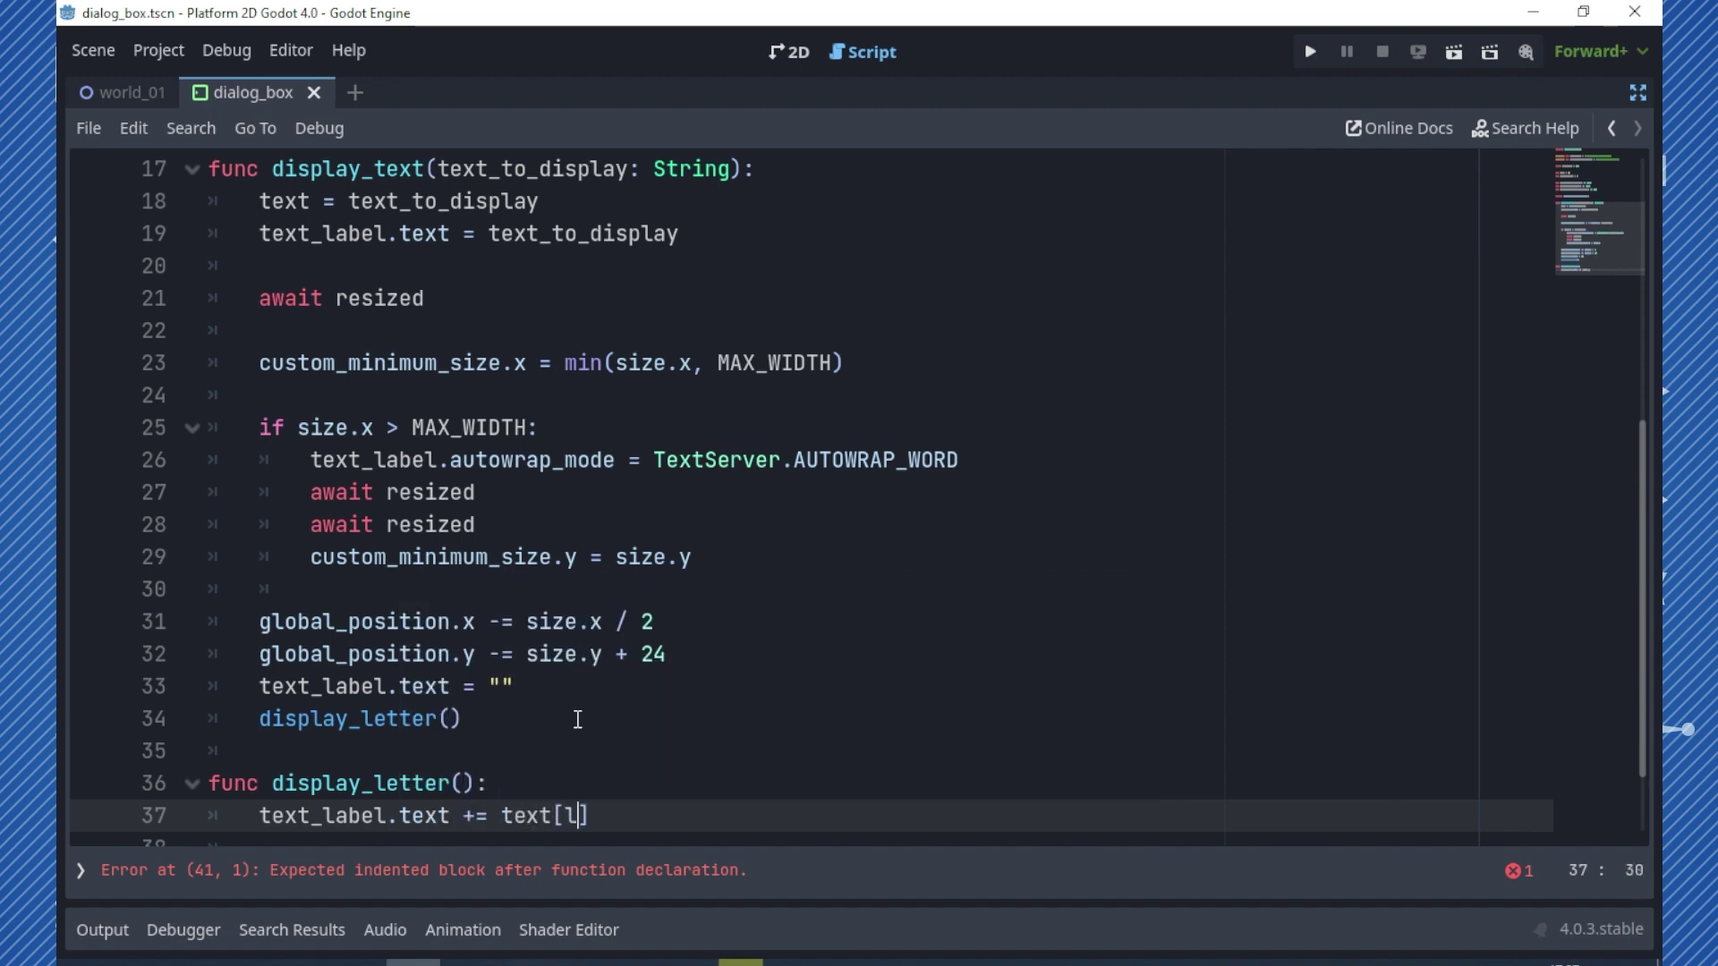
pyautogui.write('ett')
pyautogui.write('er_index')
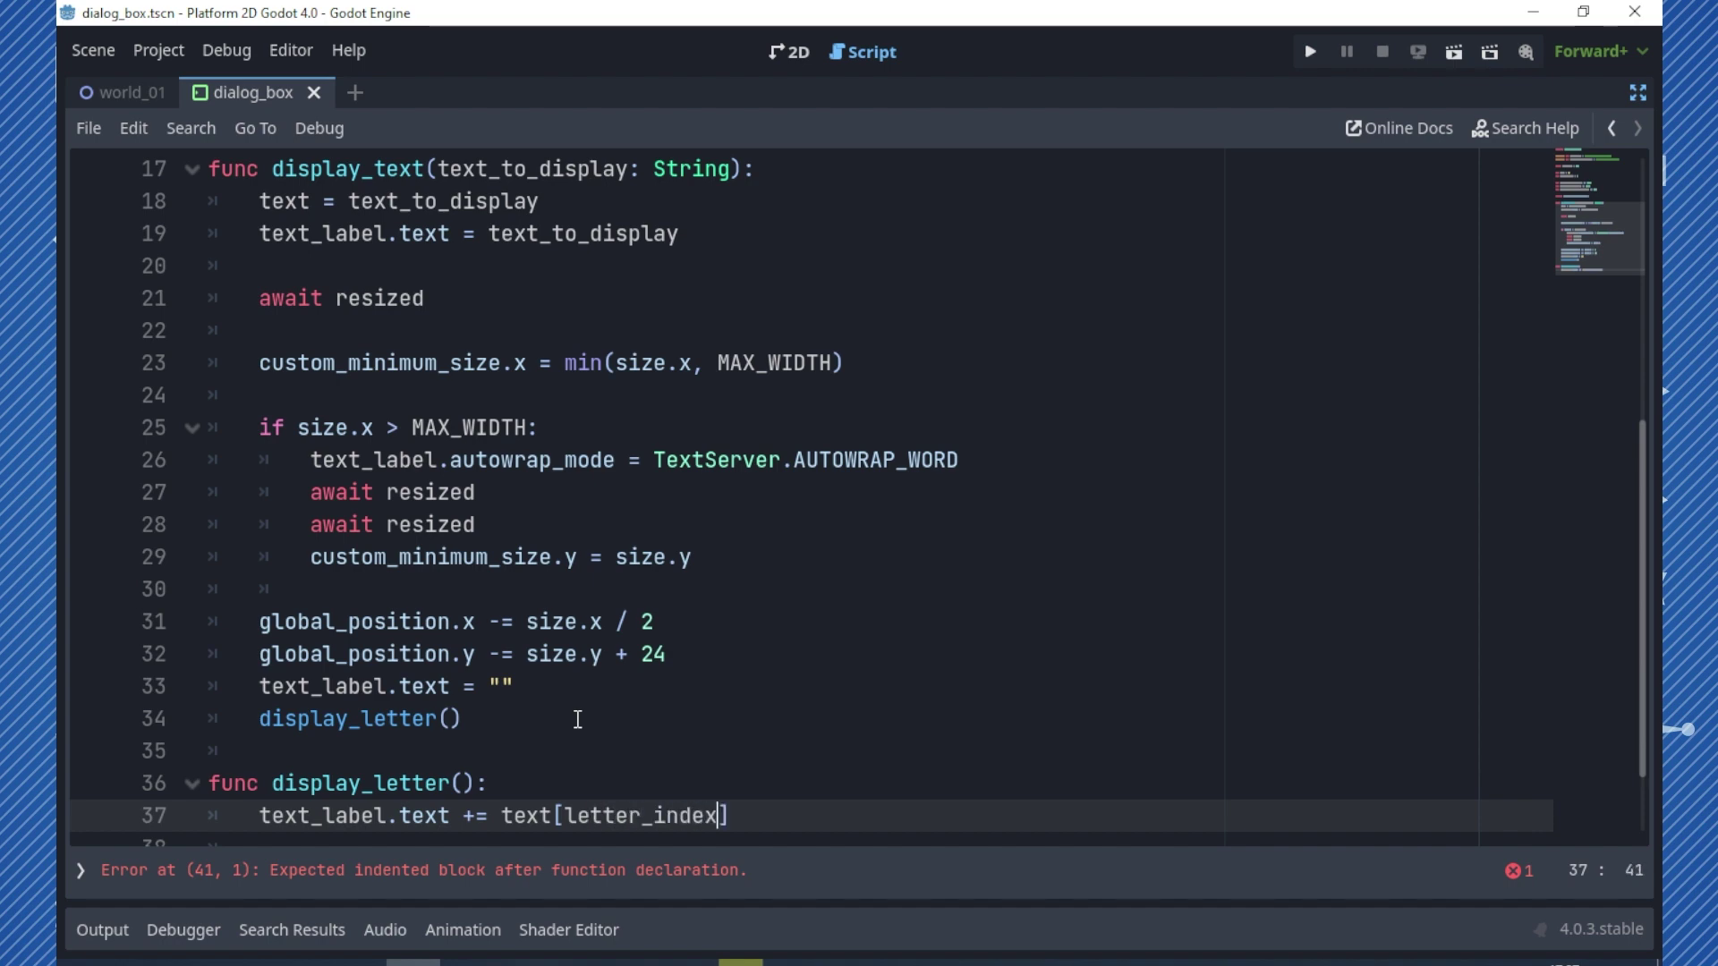
pyautogui.write(']')
pyautogui.press('Return')
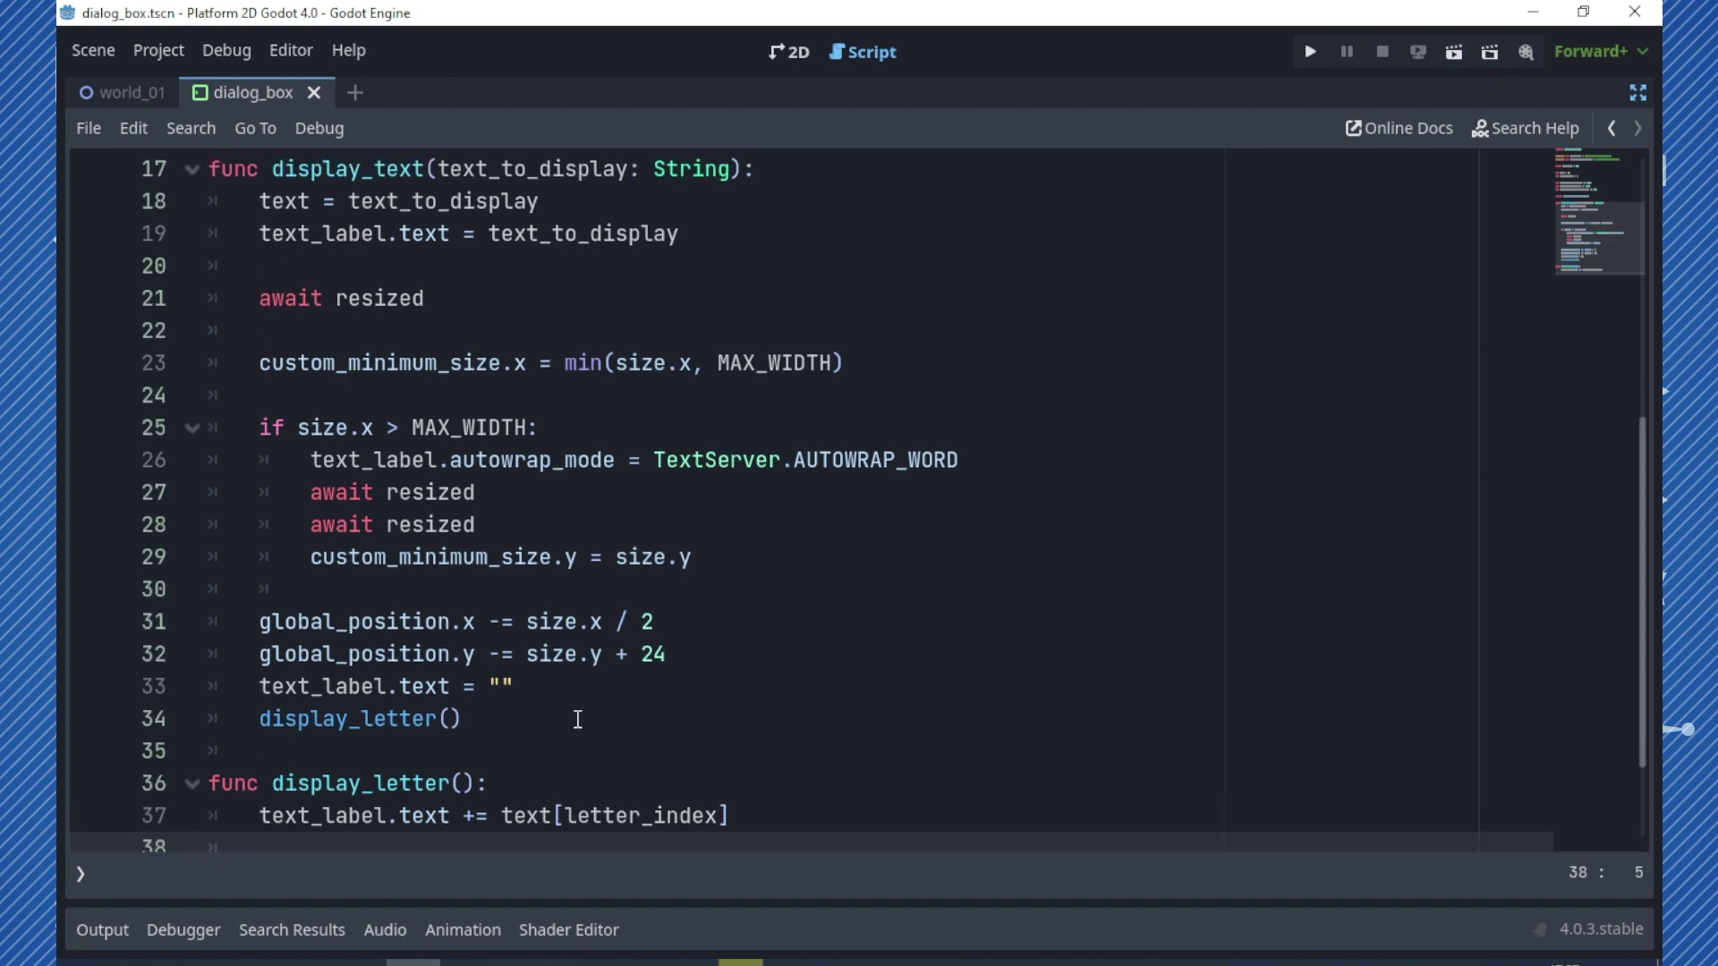
pyautogui.write('letter_index ')
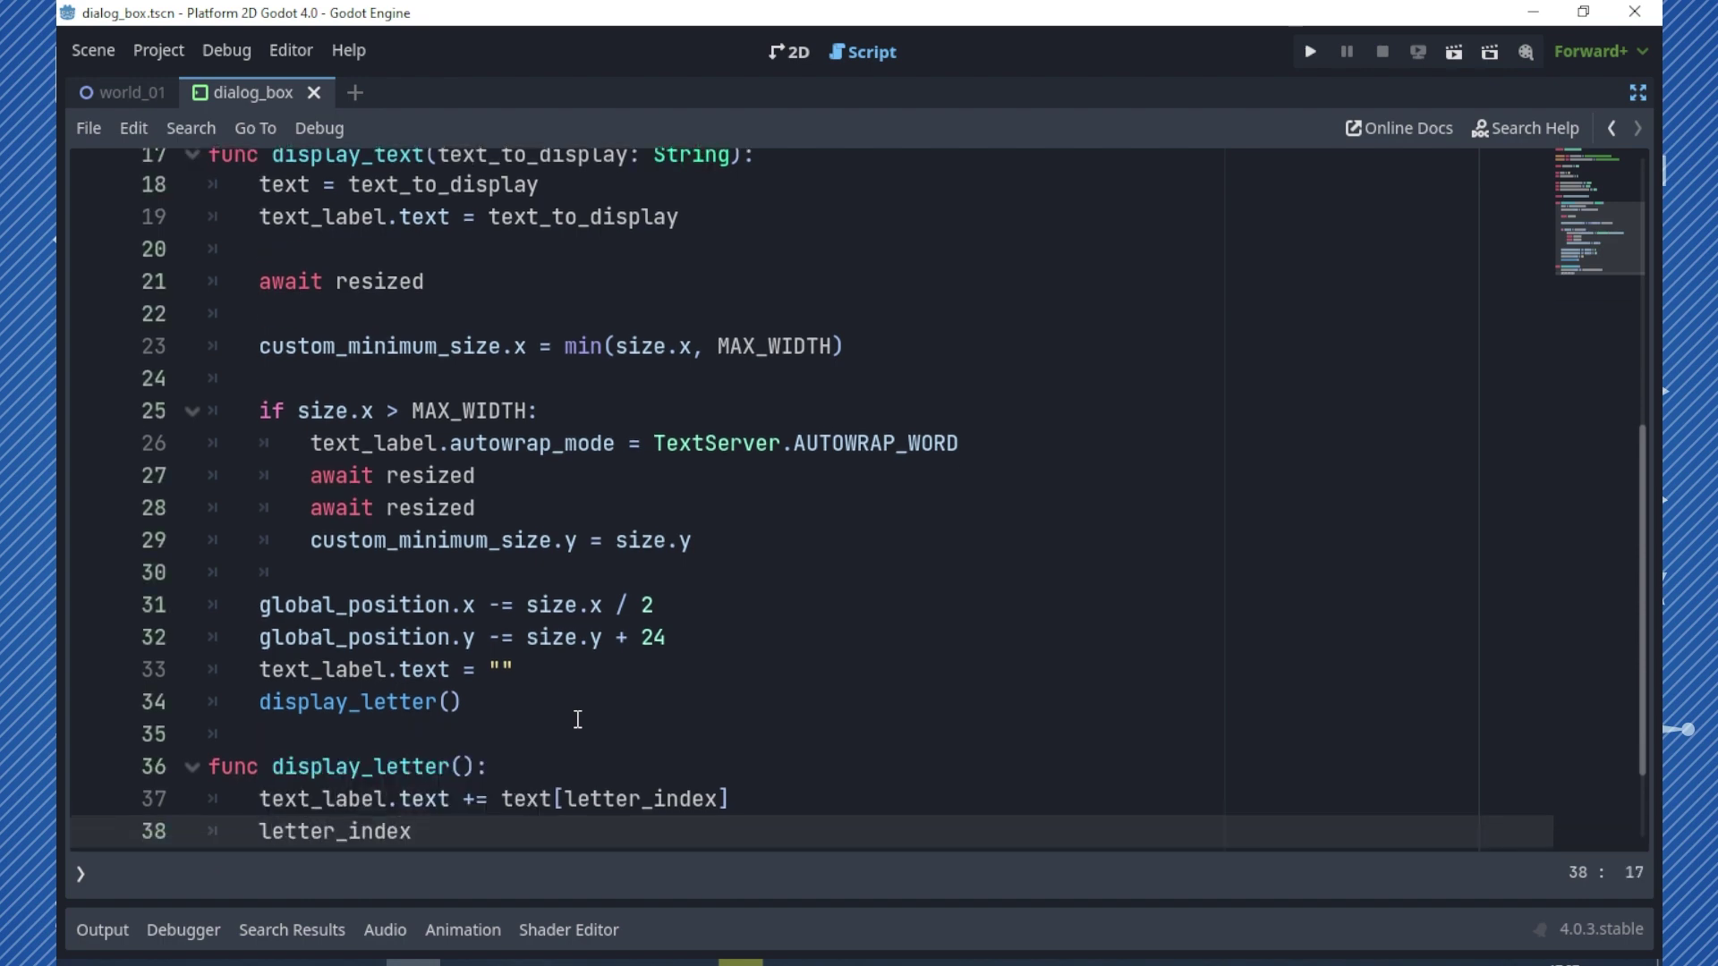
pyautogui.write('+= 1')
pyautogui.press('Return')
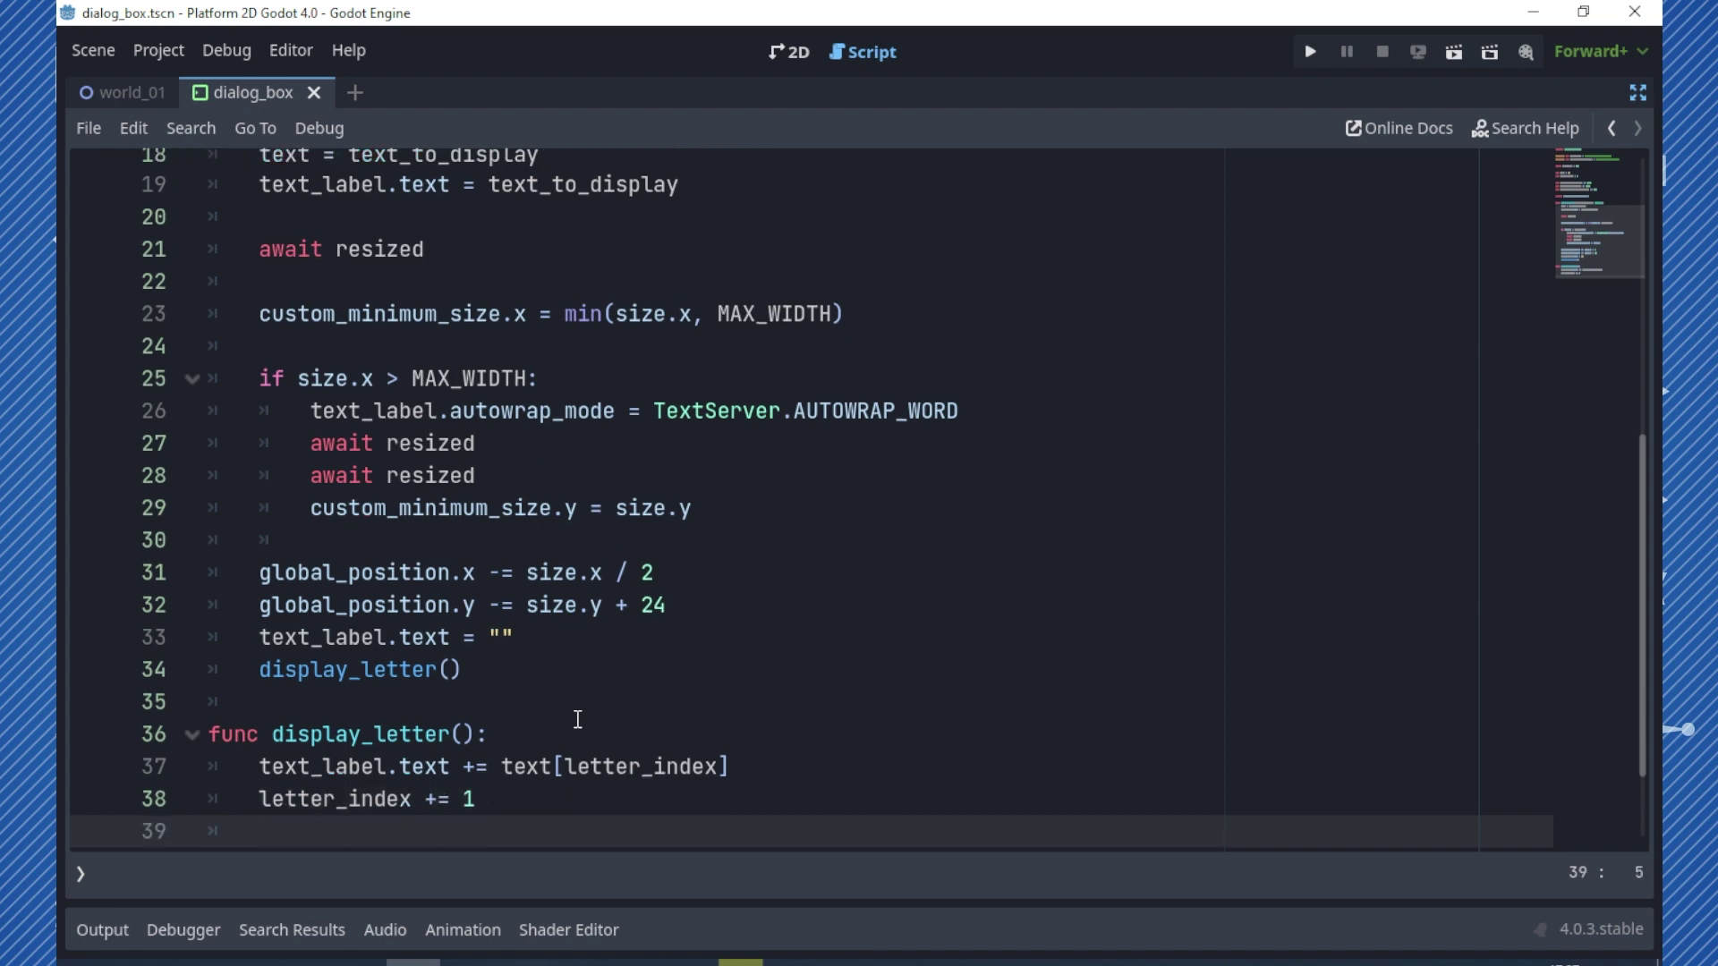
pyautogui.press('Return')
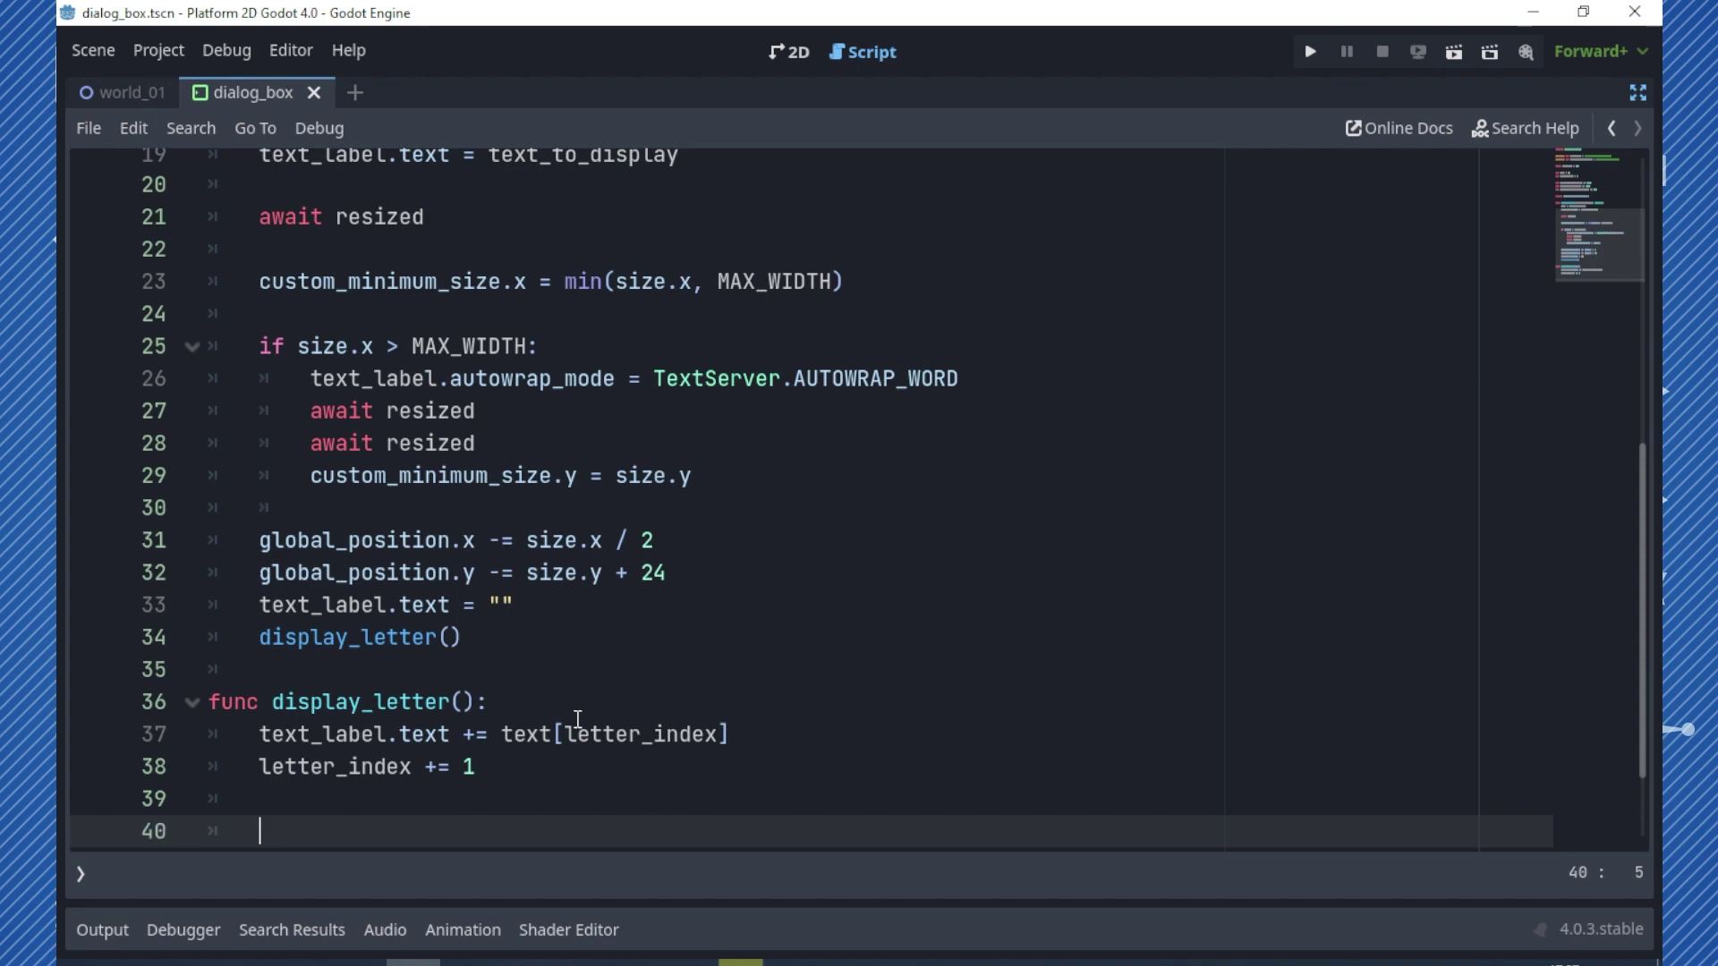
# - Add 'if letter_index >= text.length():' that emits text_display_finished and returns
pyautogui.write('if letter')
pyautogui.write('_i')
pyautogui.press('Return')
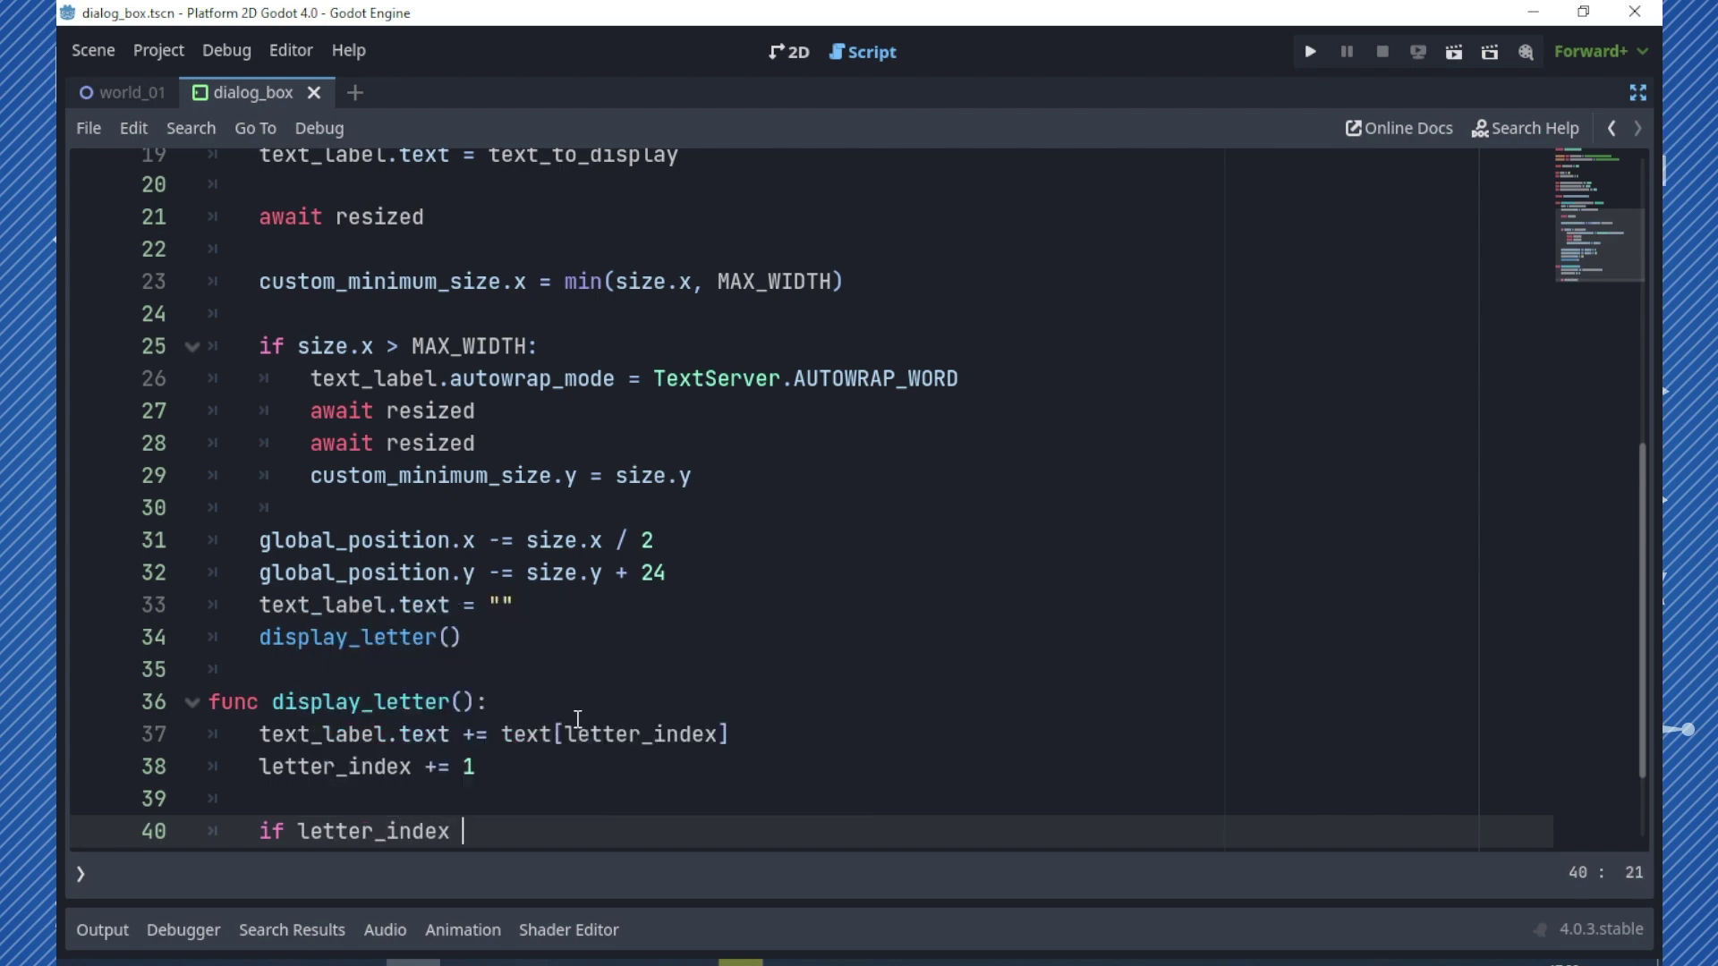
pyautogui.write('= text')
pyautogui.write('.len')
pyautogui.press('Return')
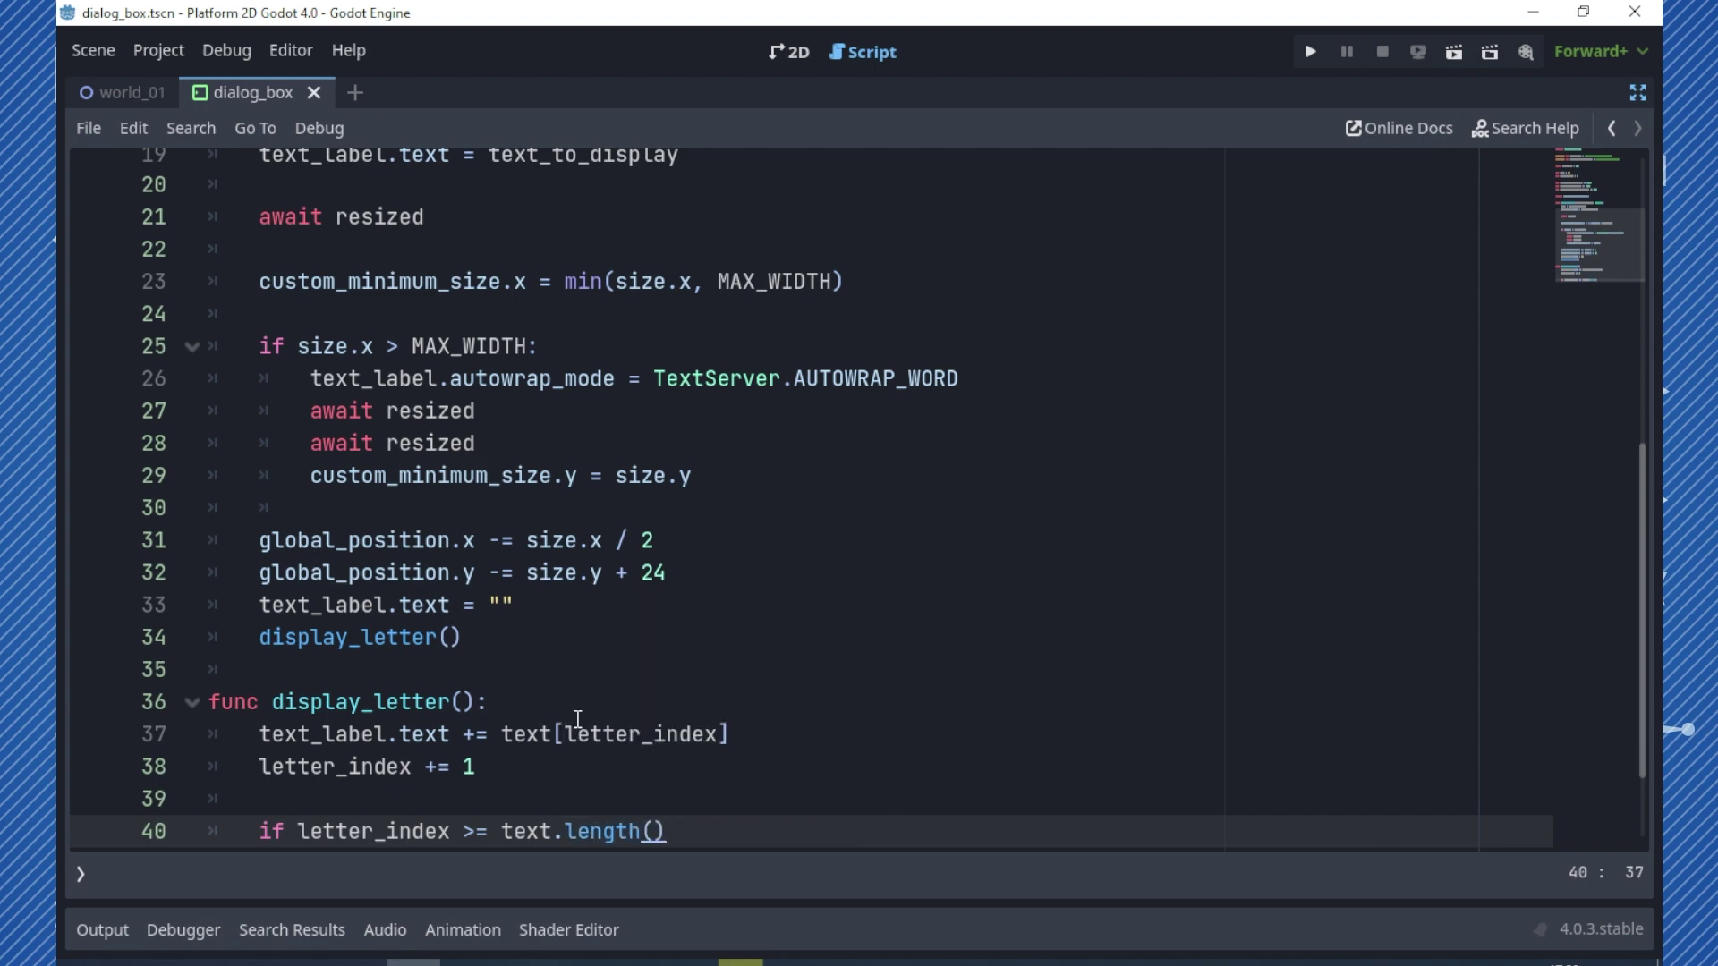
pyautogui.write(':')
pyautogui.press('Return')
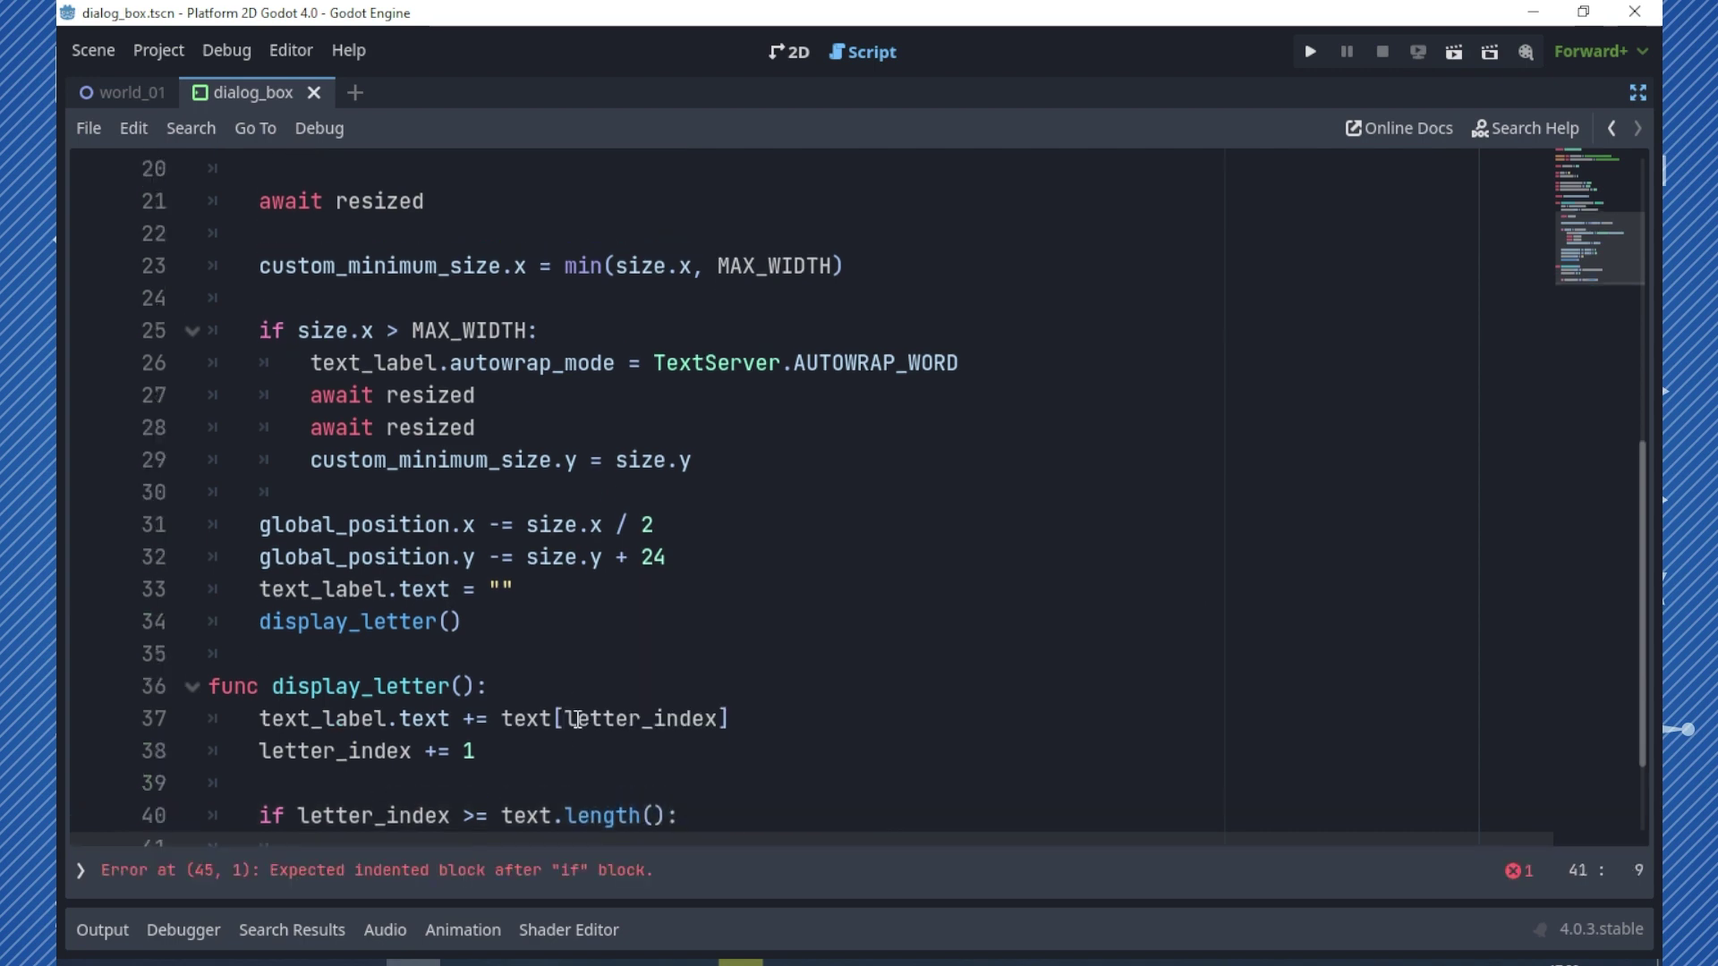
pyautogui.write('text_d')
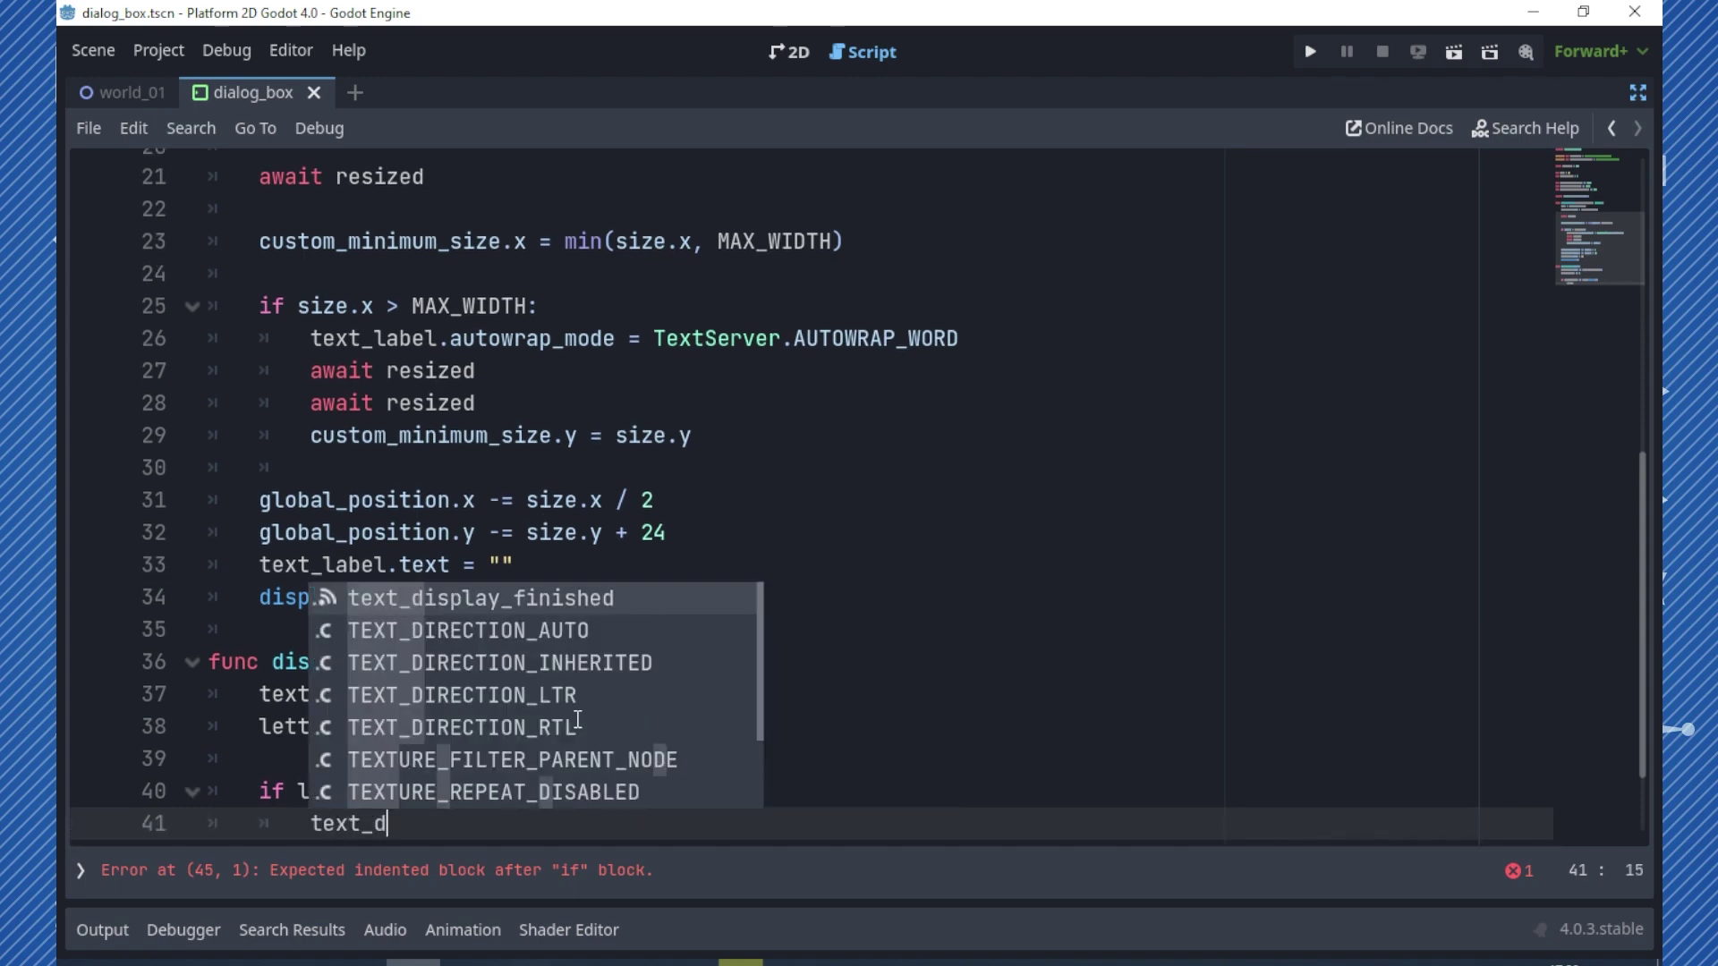
pyautogui.press('Return')
pyautogui.write('.emit')
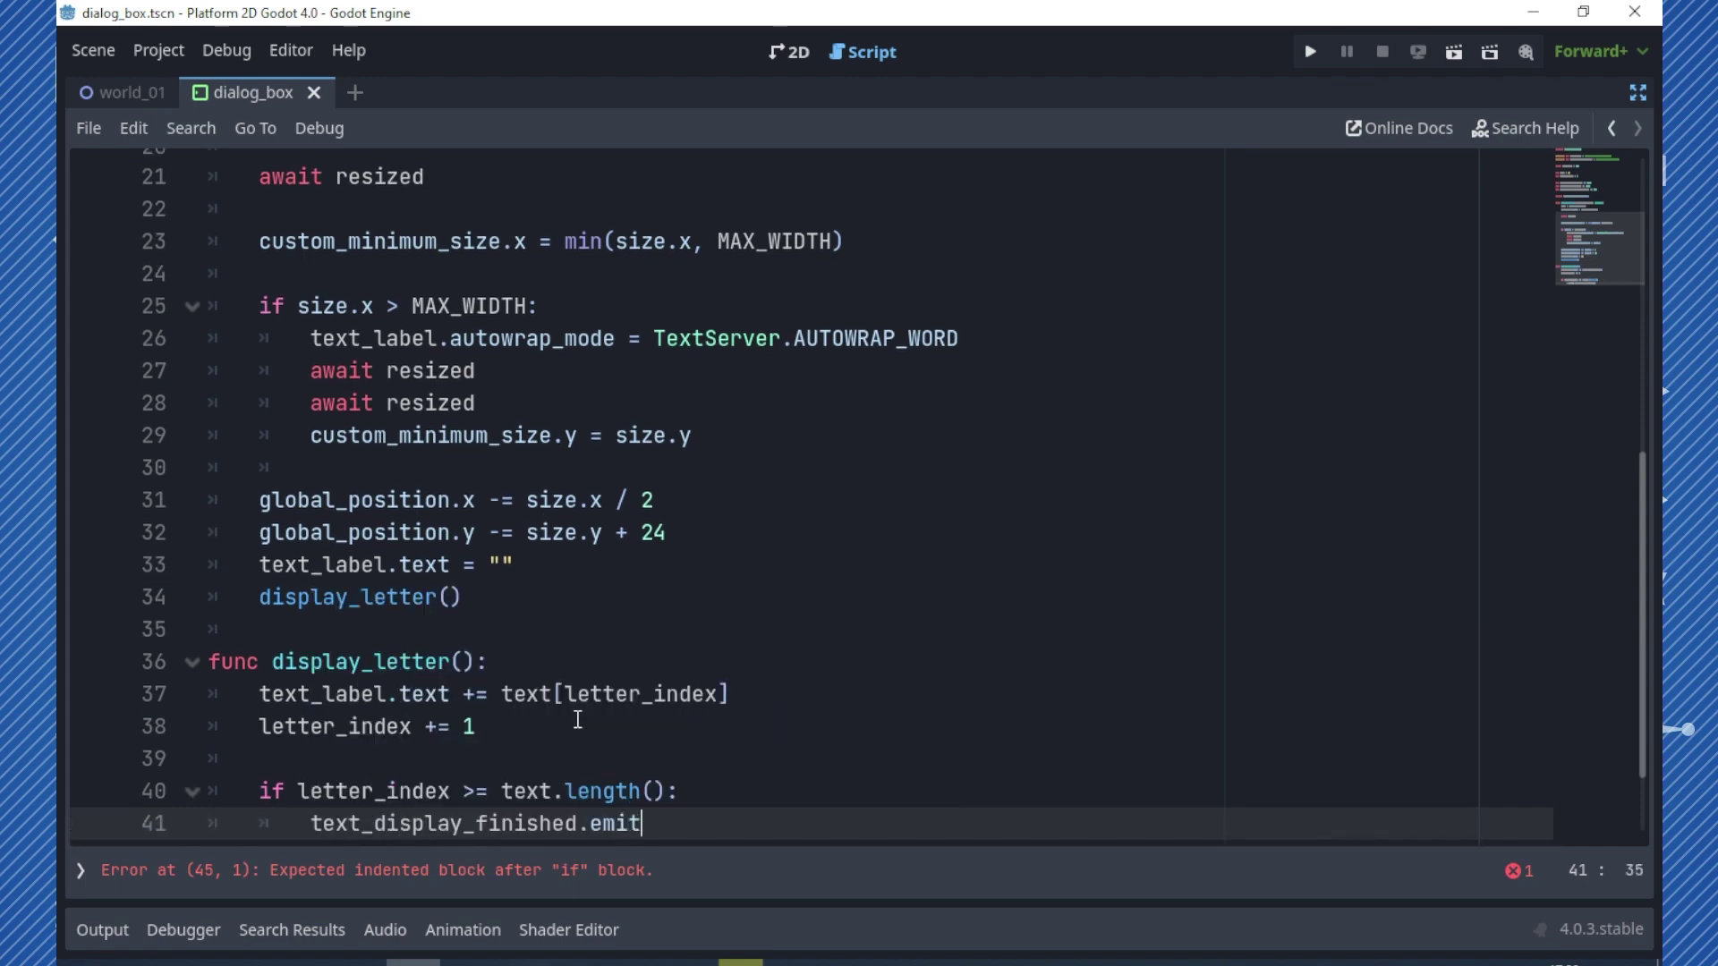
pyautogui.write('()')
pyautogui.press('Return')
pyautogui.write('return')
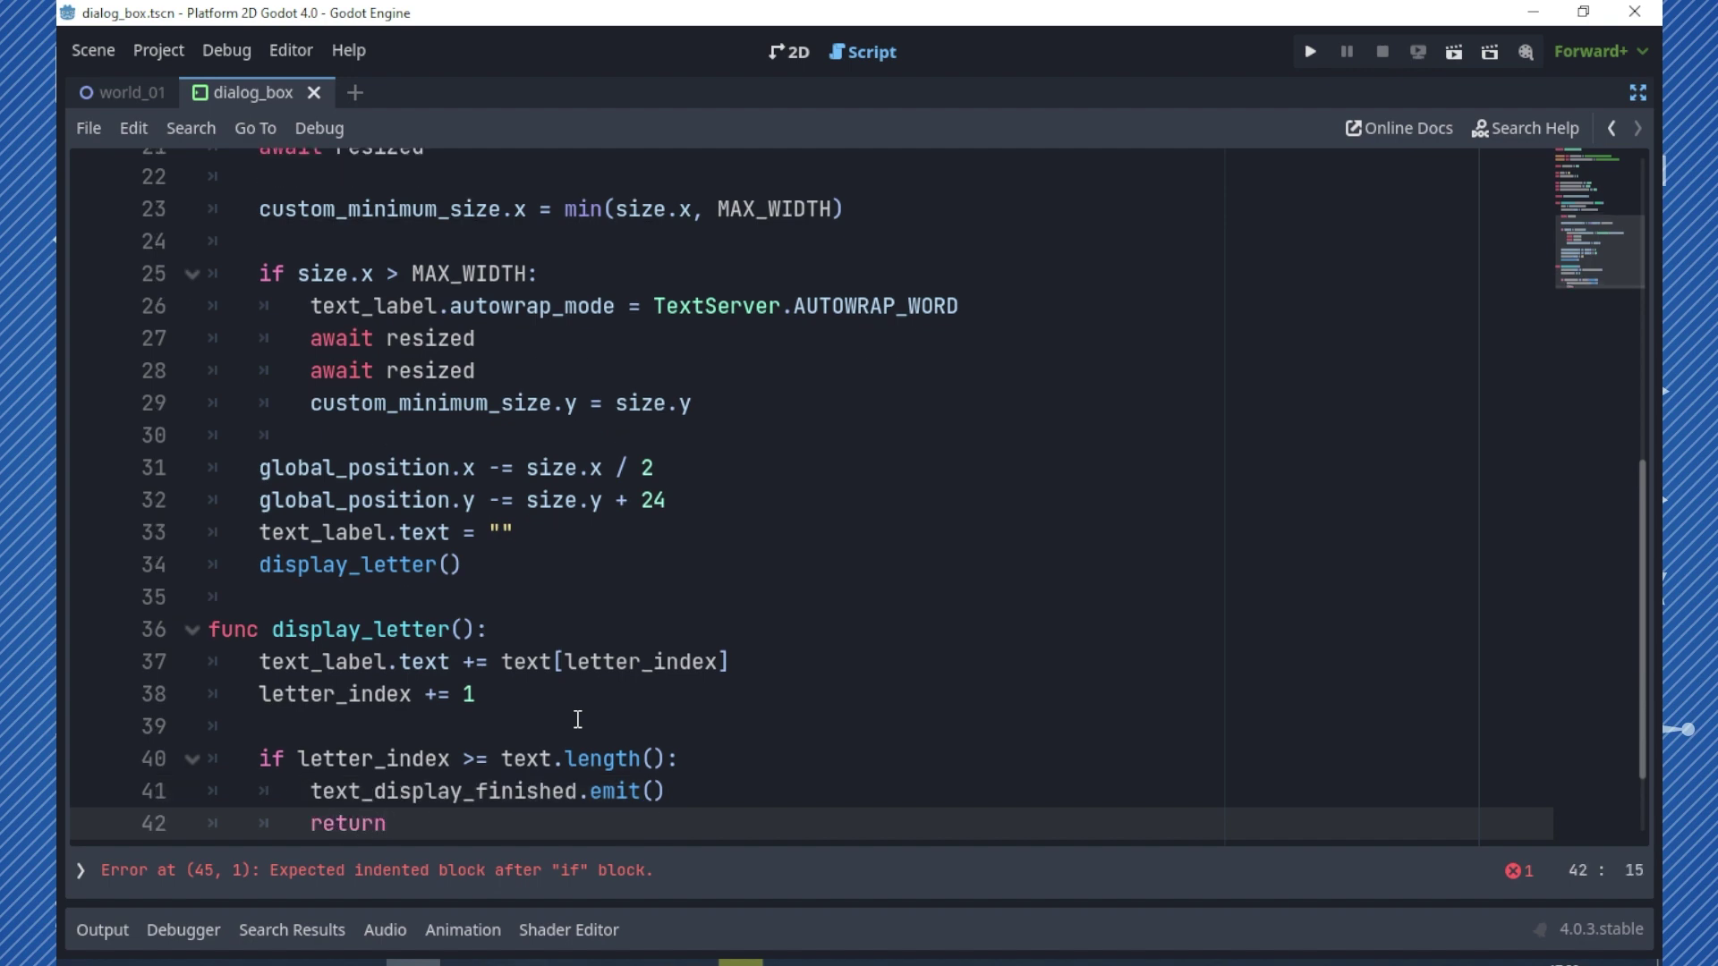
pyautogui.press('Return')
pyautogui.press('Return')
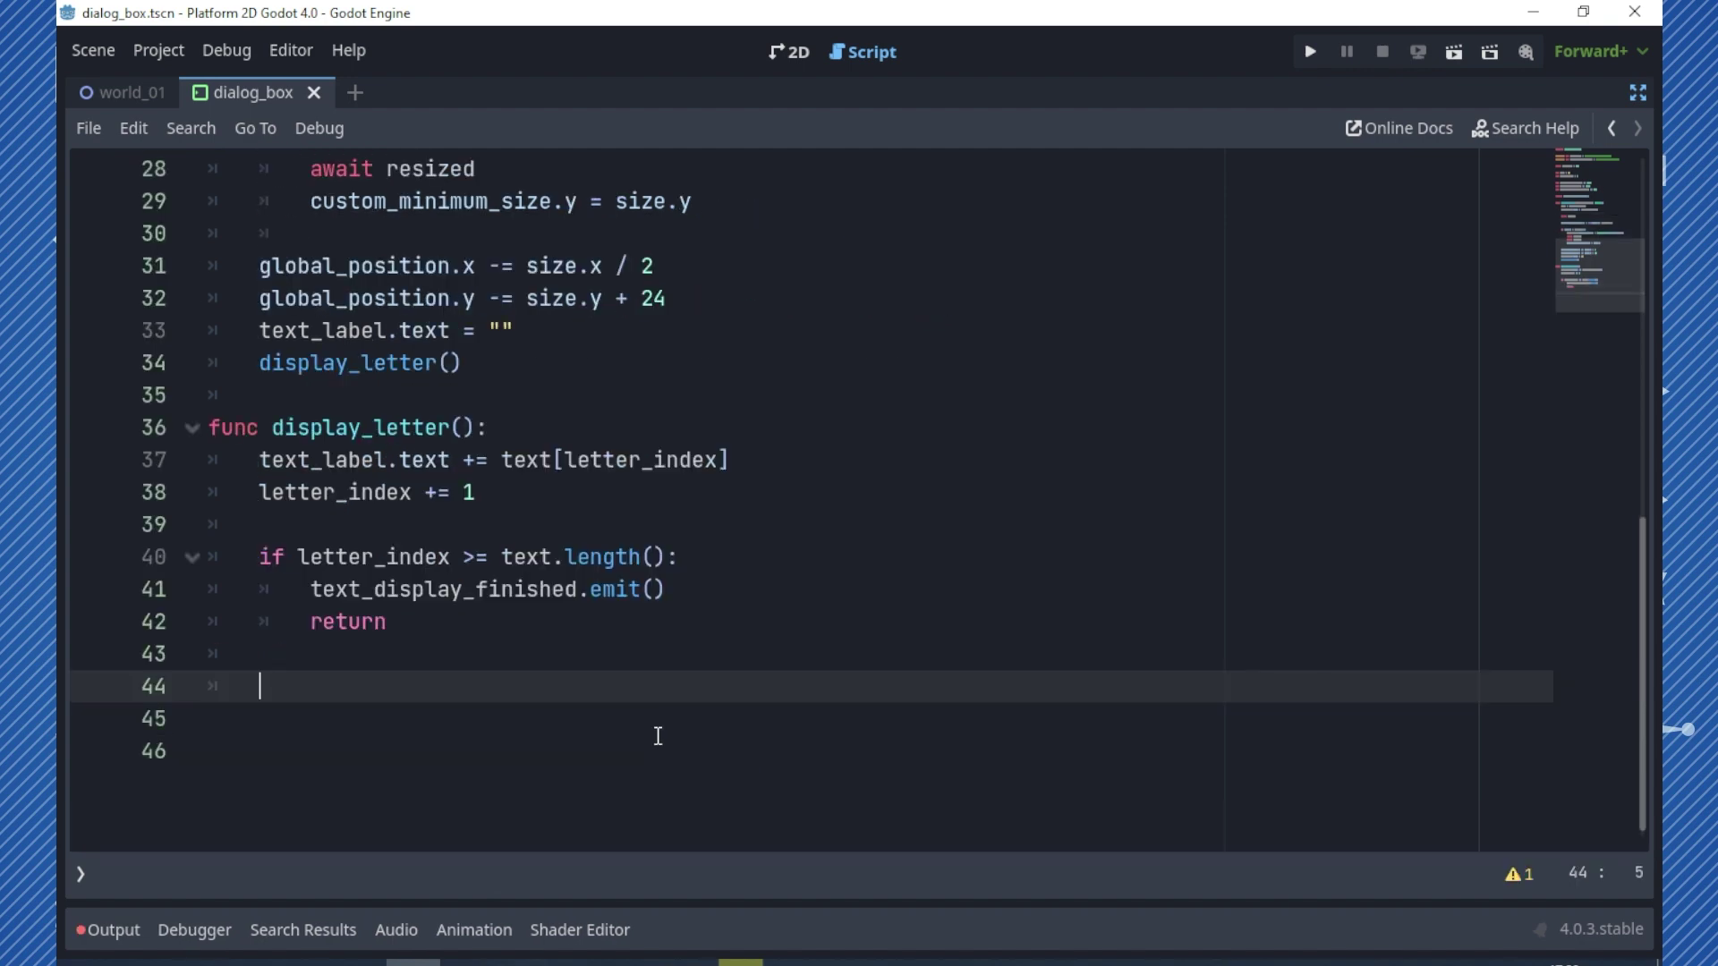
# - Add 'match text[letter_index]:' with a punctuation case starting letter_timer_display with punctuaction_display_timer
pyautogui.write('matc')
pyautogui.write('h ')
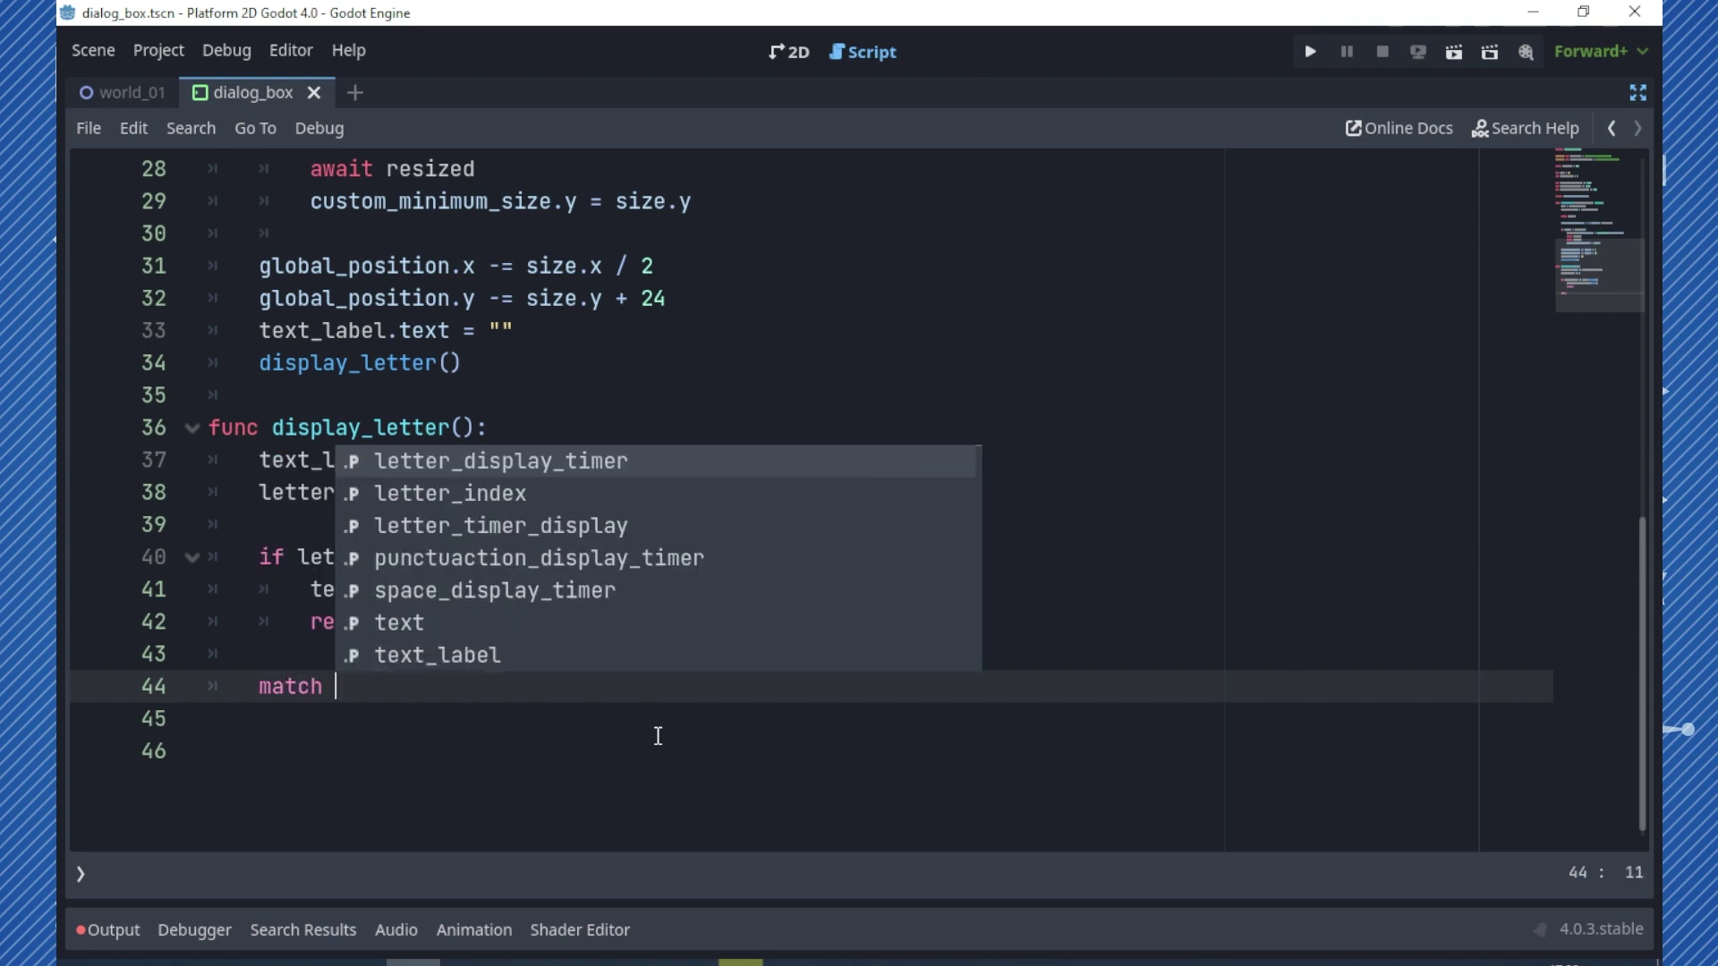
pyautogui.write('text[')
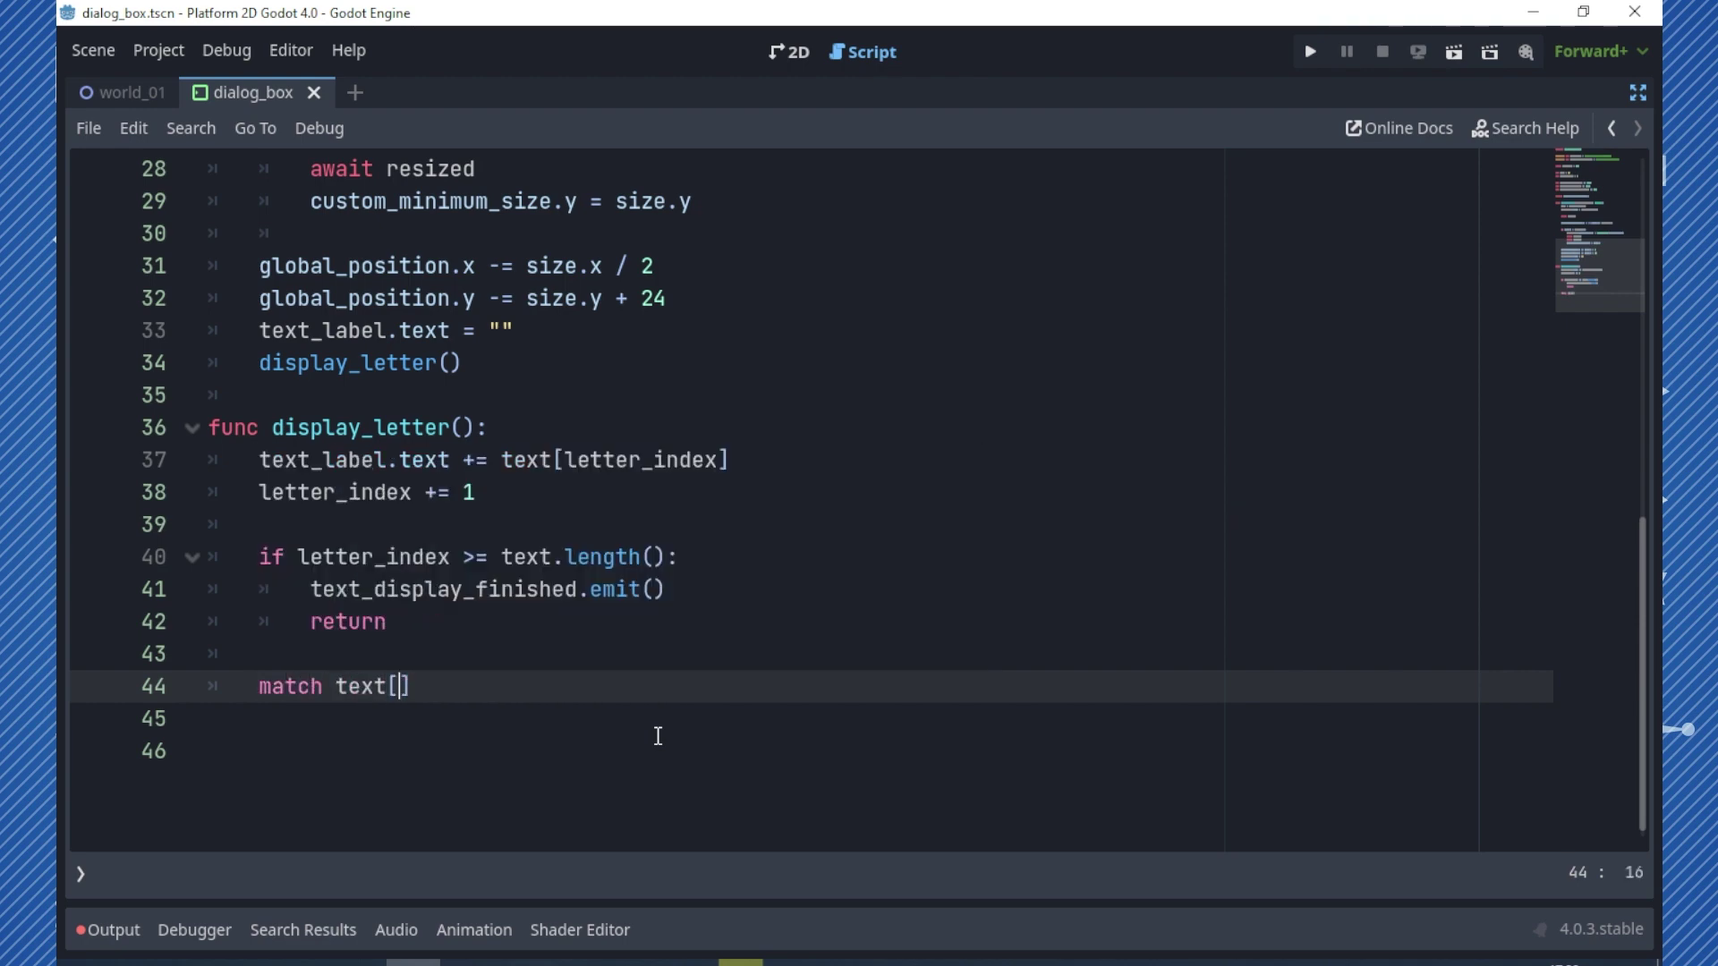
pyautogui.write('letter_ind')
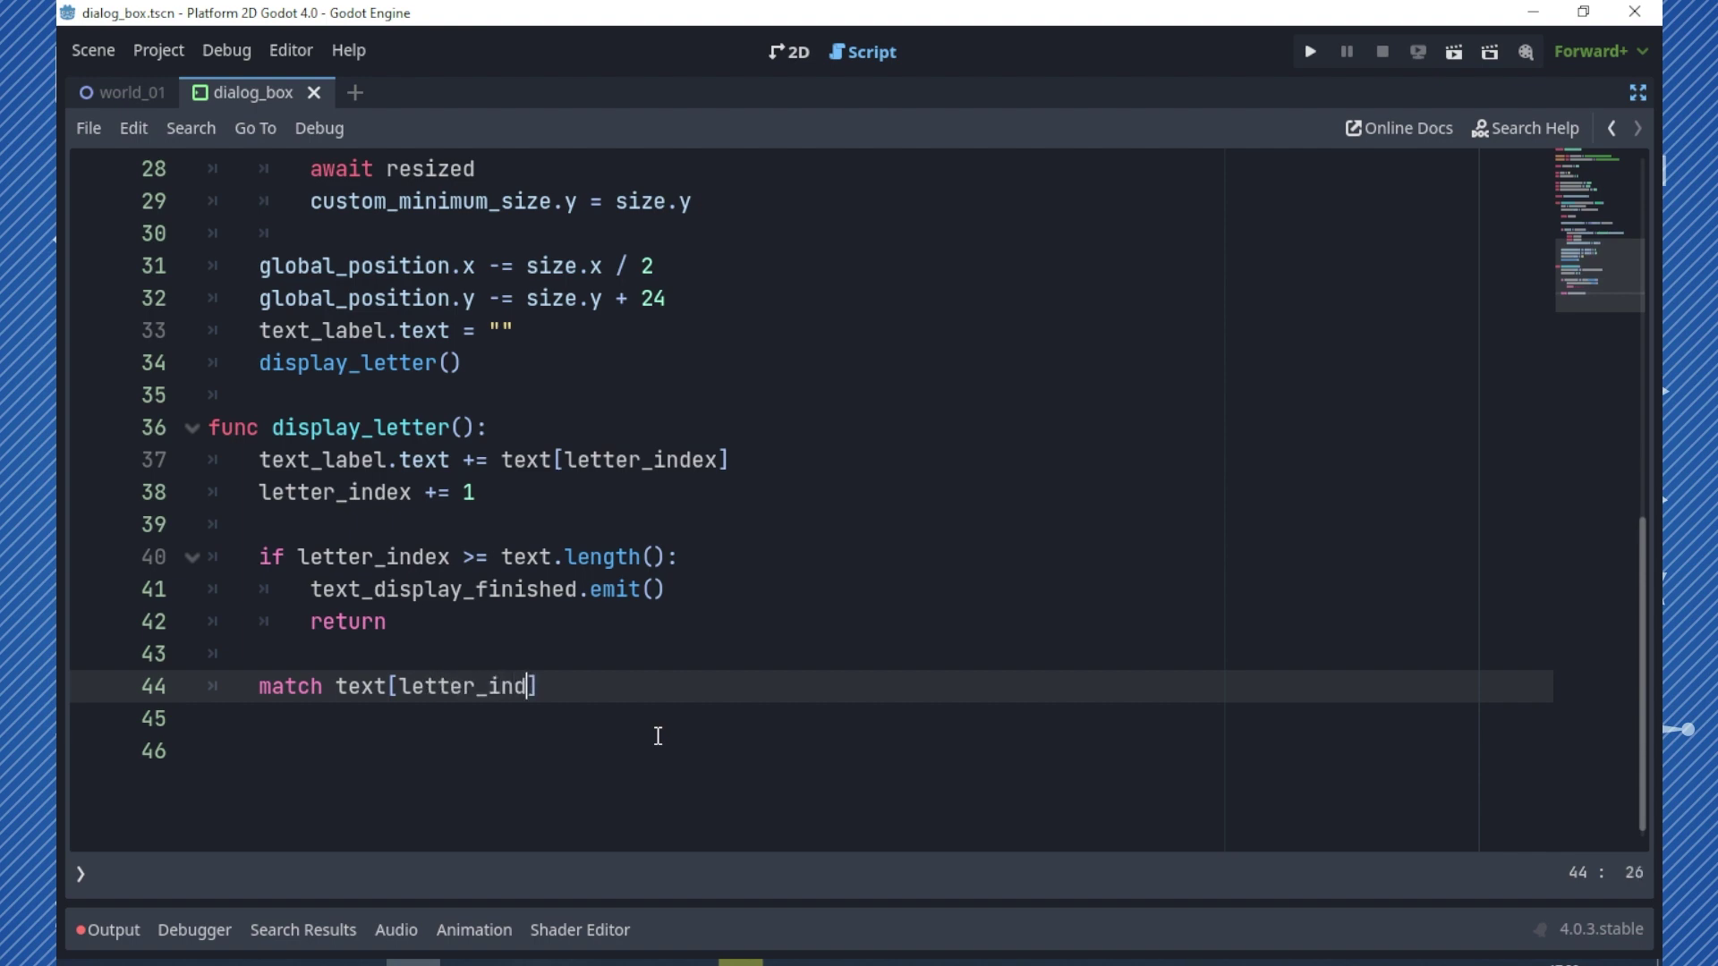
pyautogui.write('ex]:')
pyautogui.press('Return')
pyautogui.press('Return')
pyautogui.press('Tab')
pyautogui.press('Up')
pyautogui.scroll(-2, 568, 418)
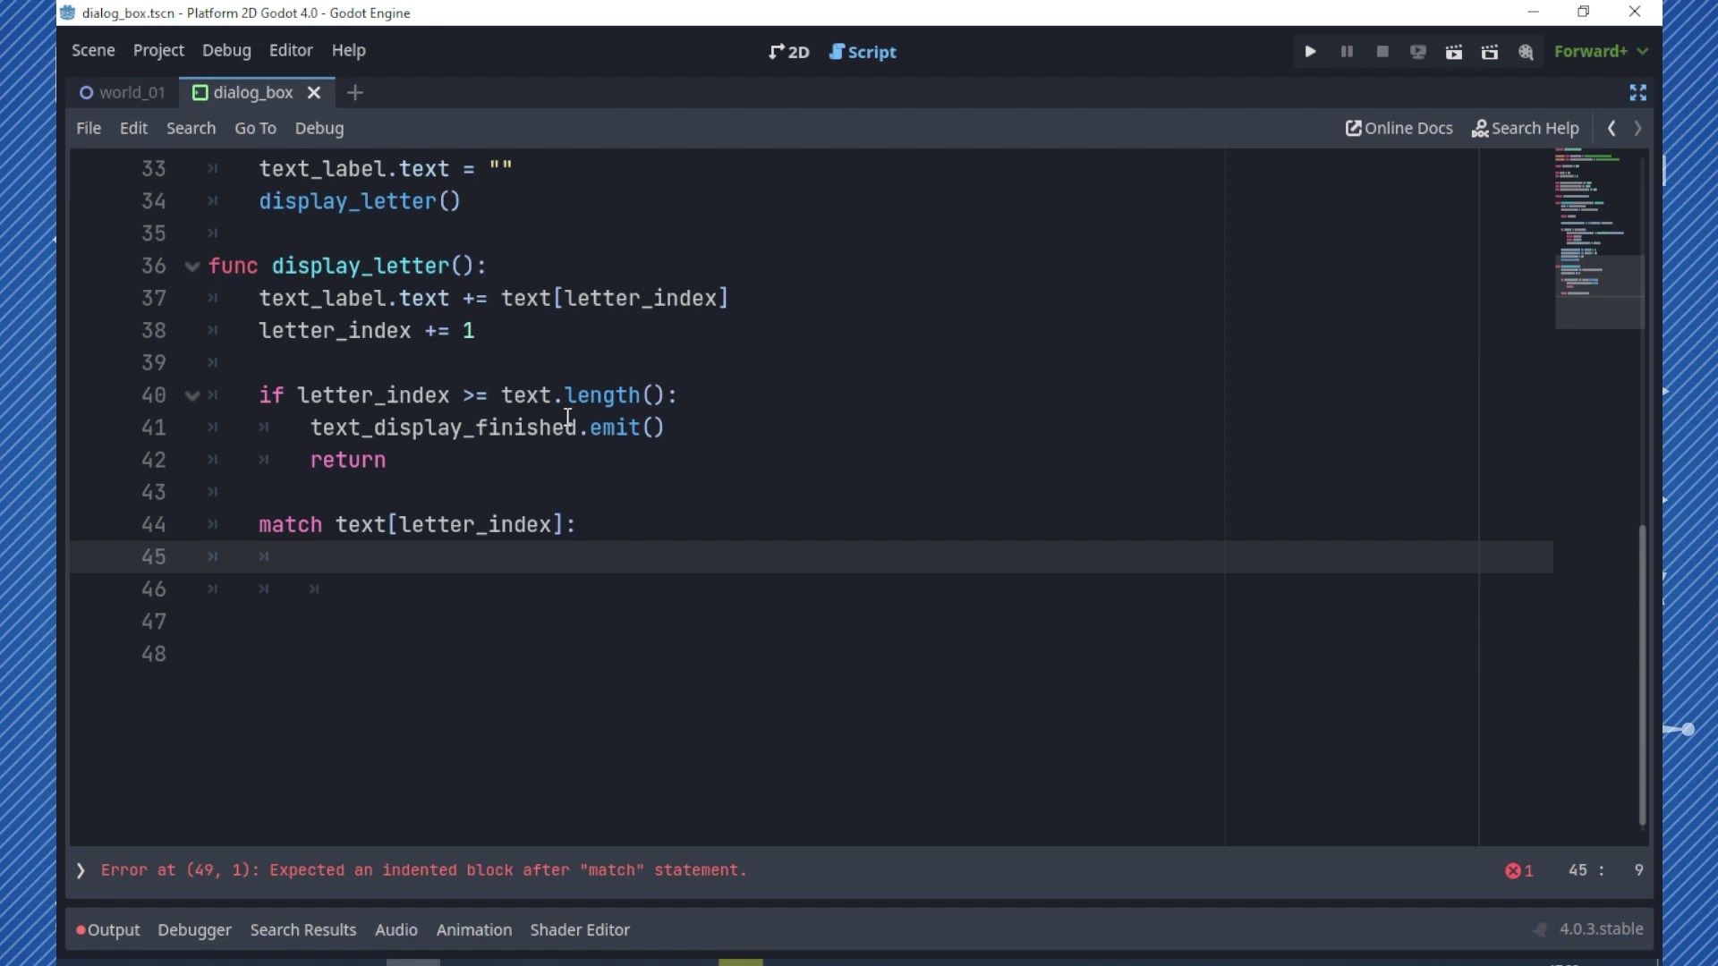
pyautogui.write('"!", "?')
pyautogui.write('", ",", "')
pyautogui.write('.":')
pyautogui.press('Return')
pyautogui.write('let')
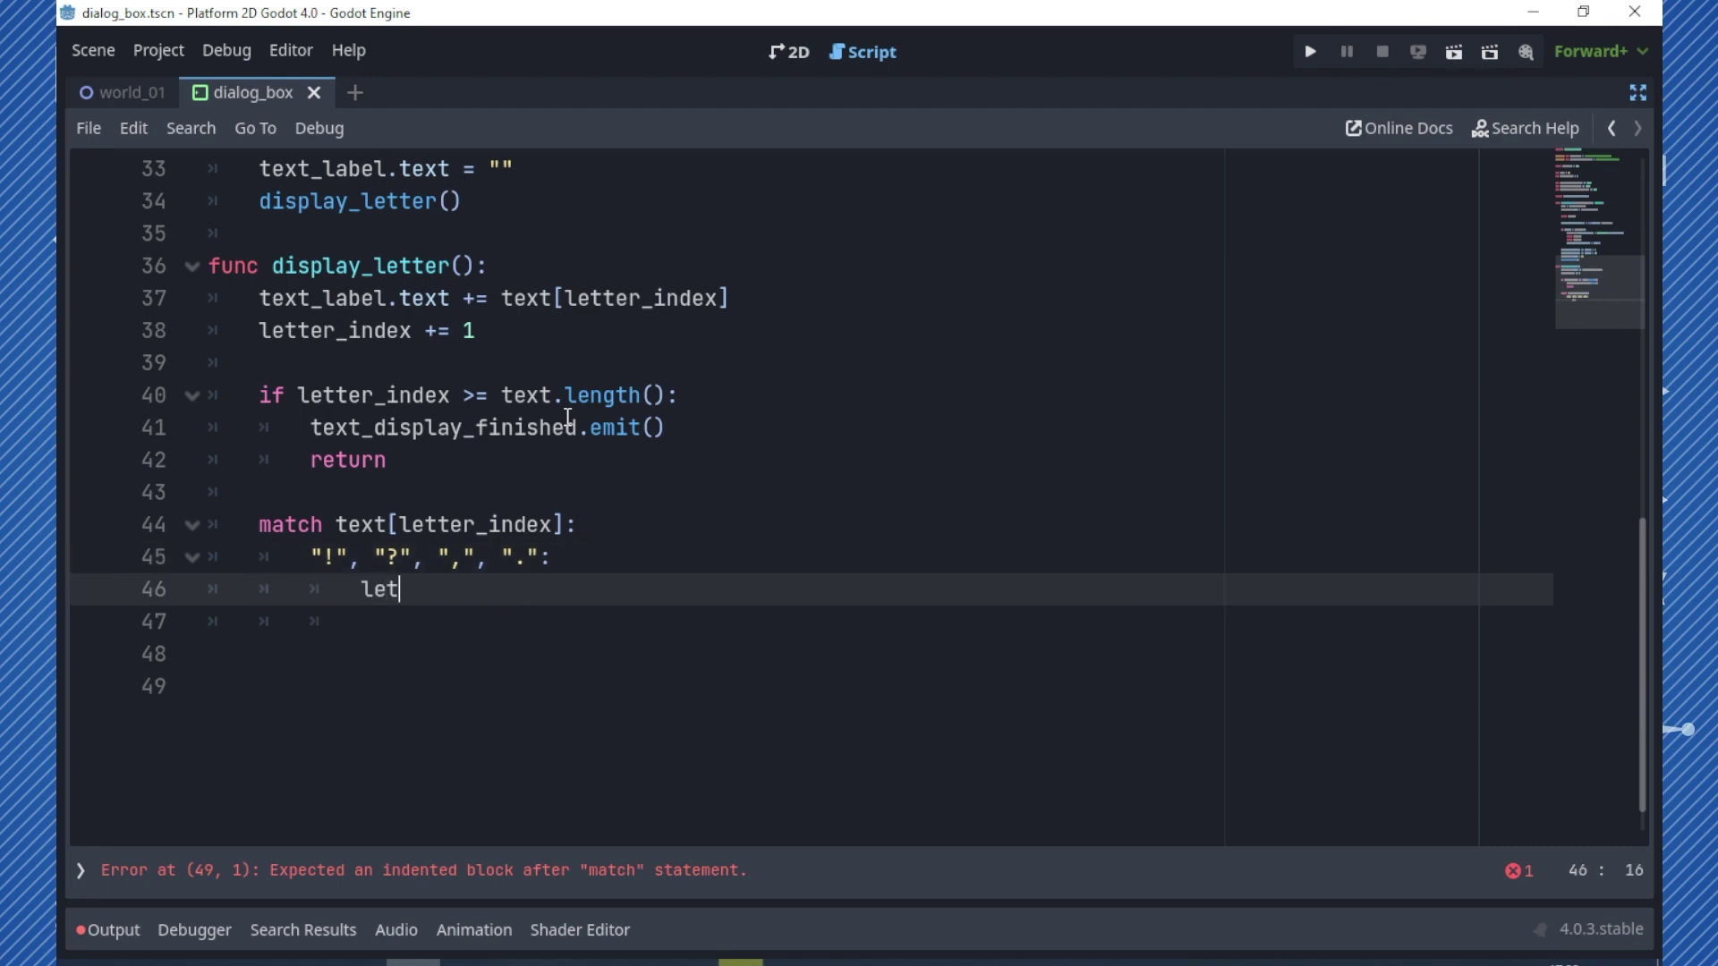
pyautogui.write('ter_timer')
pyautogui.press('Return')
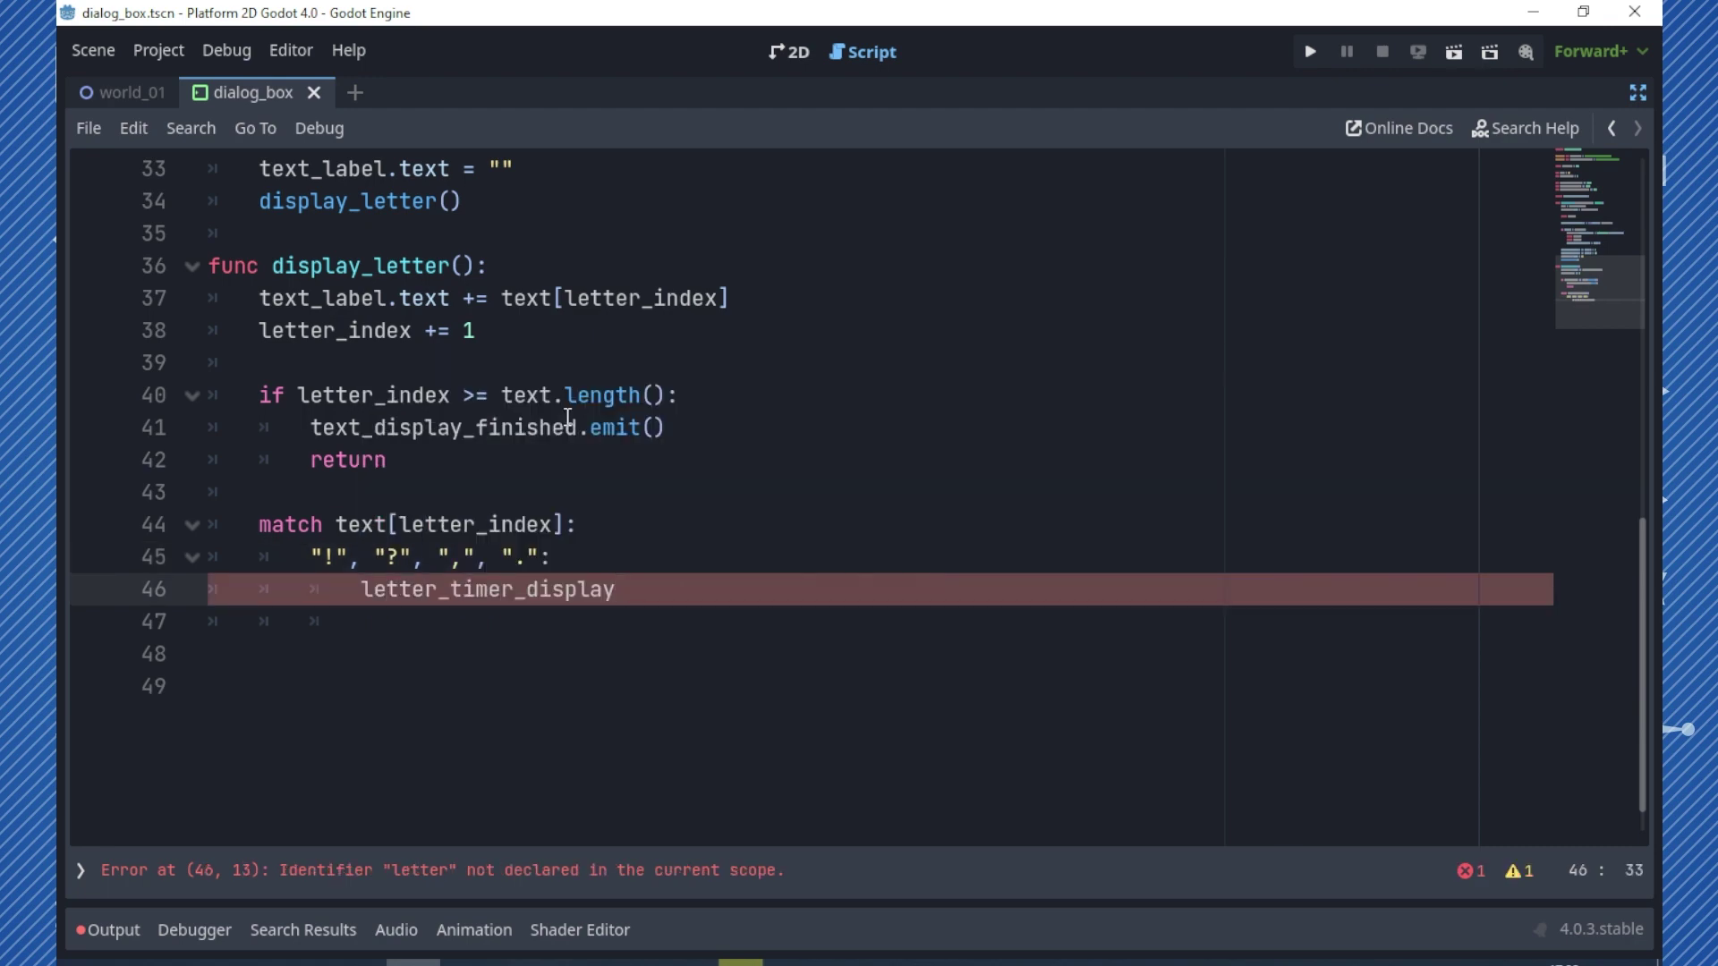
pyautogui.write('.start')
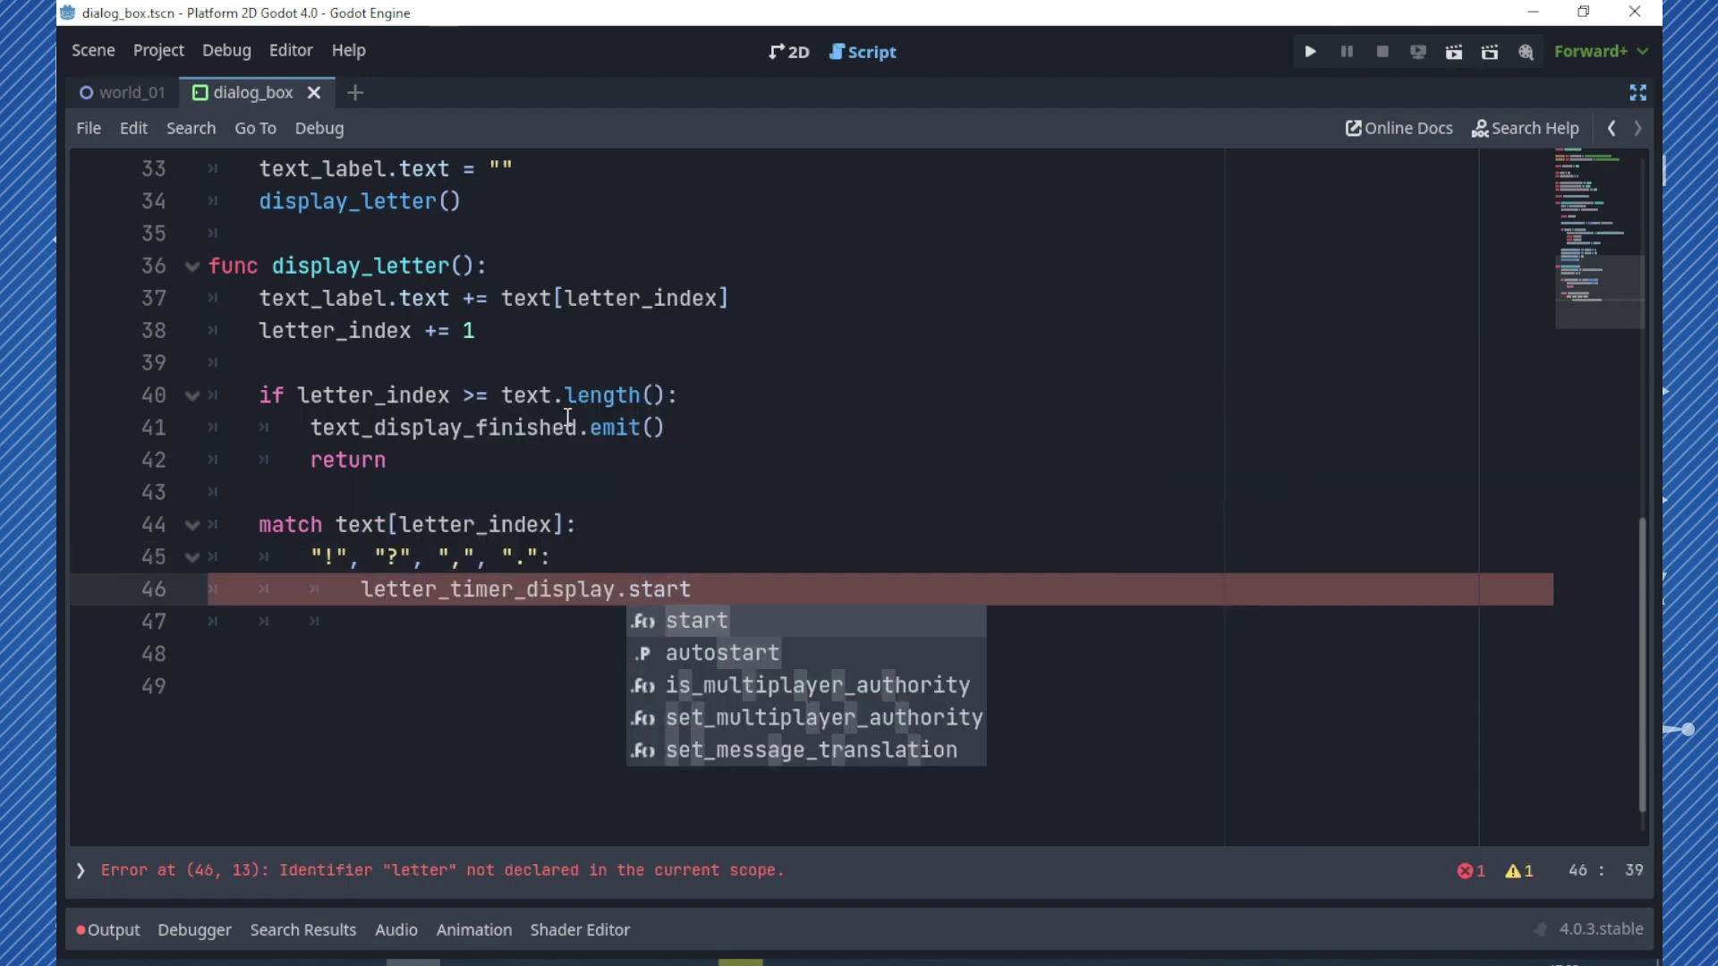
pyautogui.write('(pun')
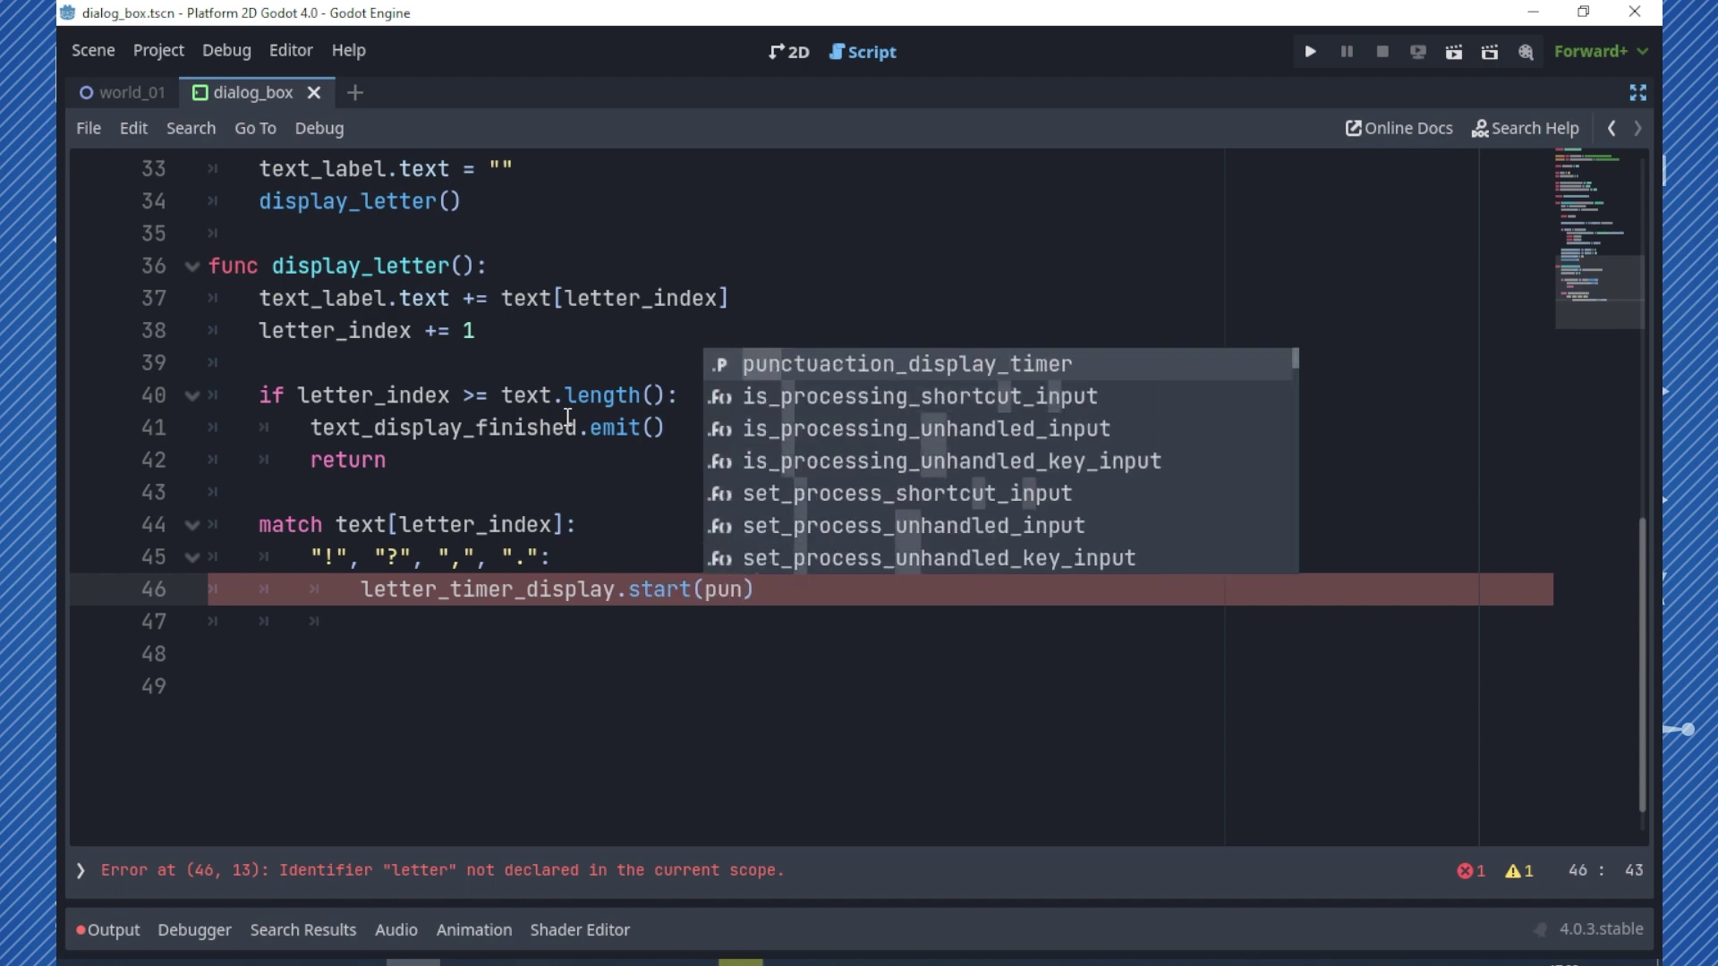
pyautogui.press('Return')
pyautogui.press('Right')
pyautogui.press('Return')
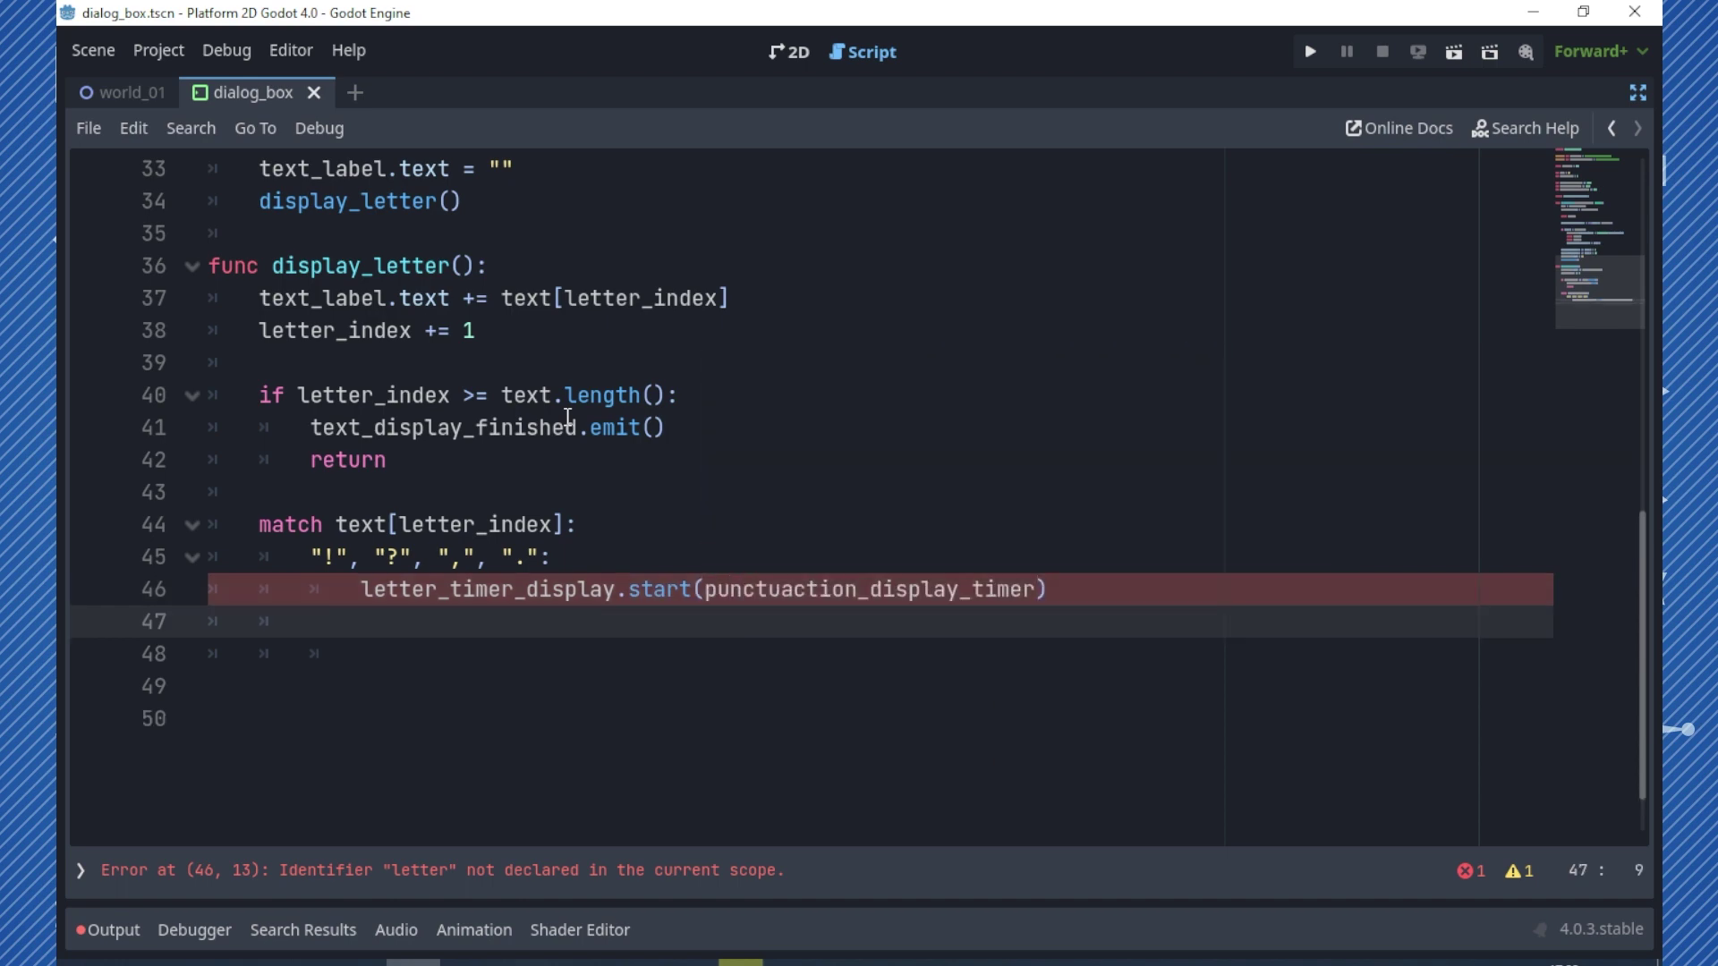
# - Add a " " case that starts letter_timer_display with space_display_timer
pyautogui.write('" ":')
pyautogui.press('Return')
pyautogui.write('le')
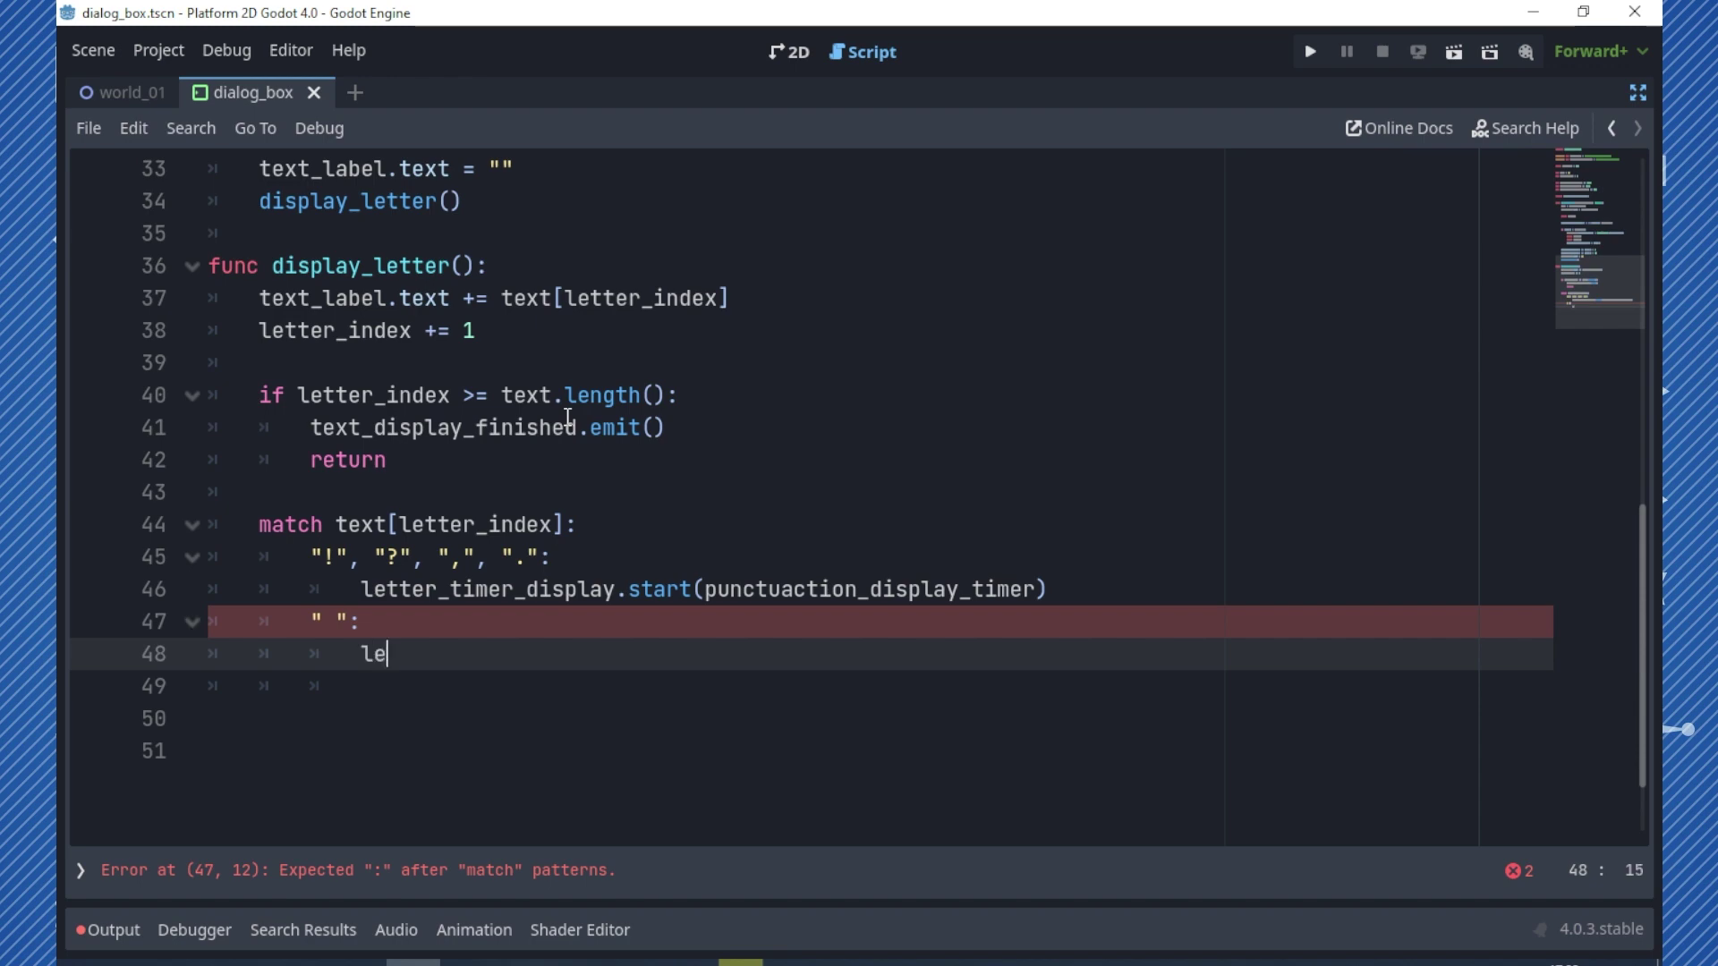
pyautogui.write('tter_tim')
pyautogui.press('Return')
pyautogui.write('.')
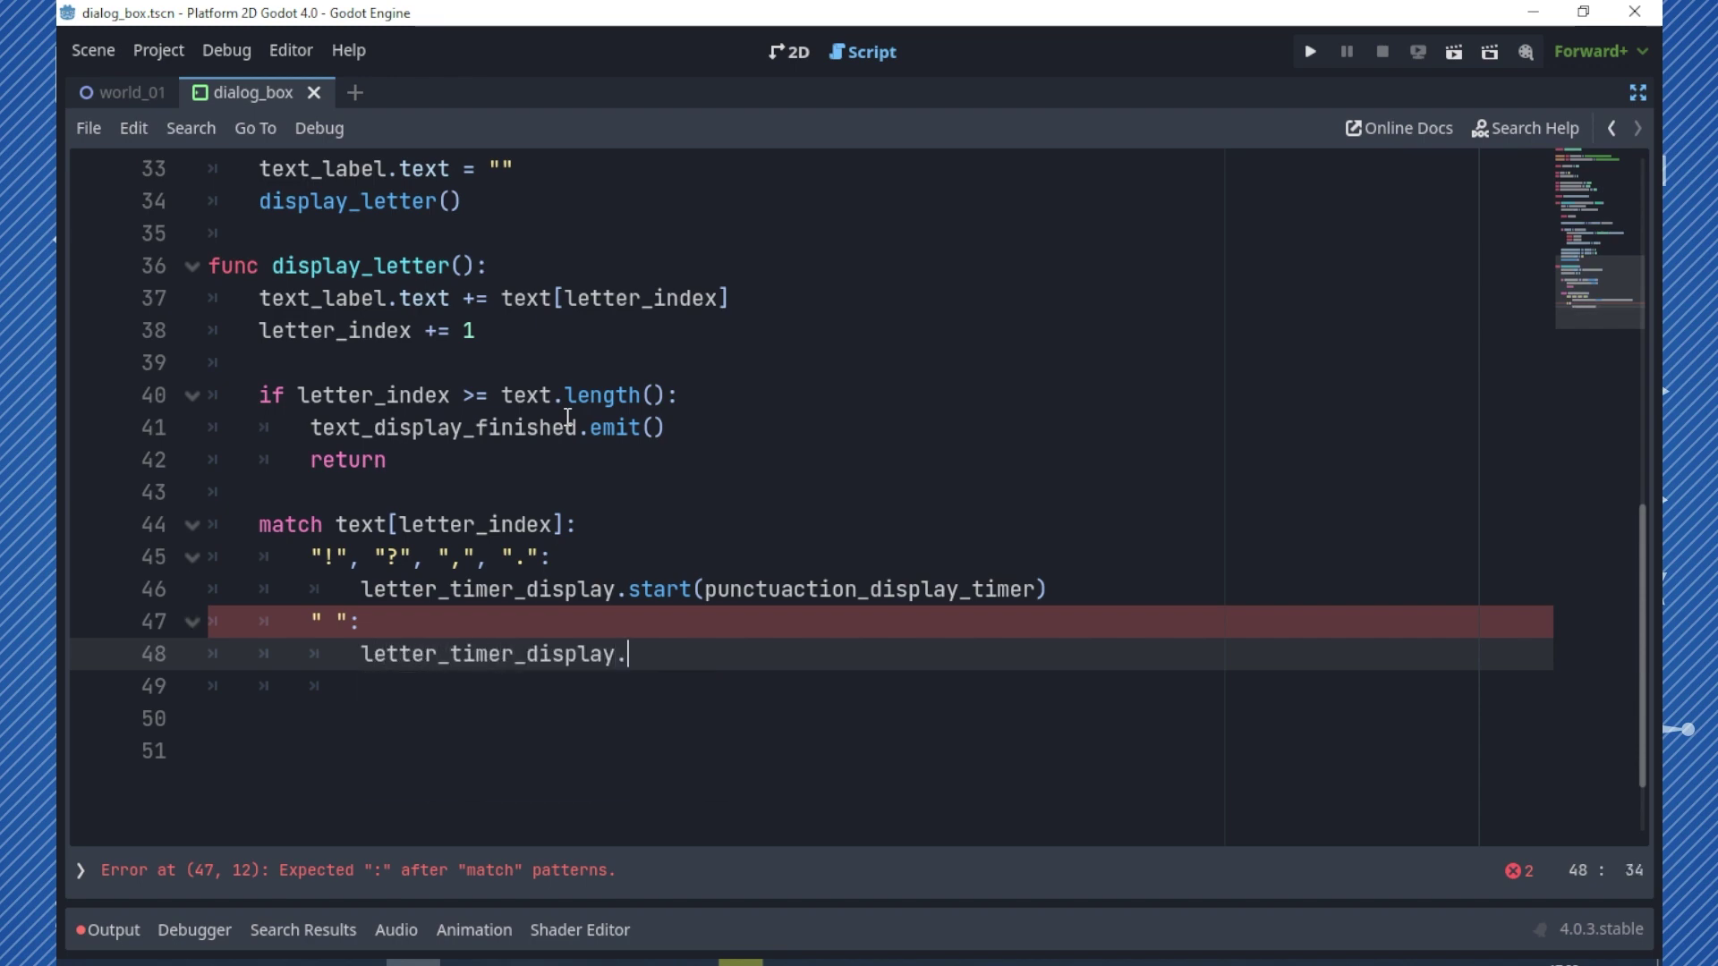
pyautogui.write('start')
pyautogui.press('Return')
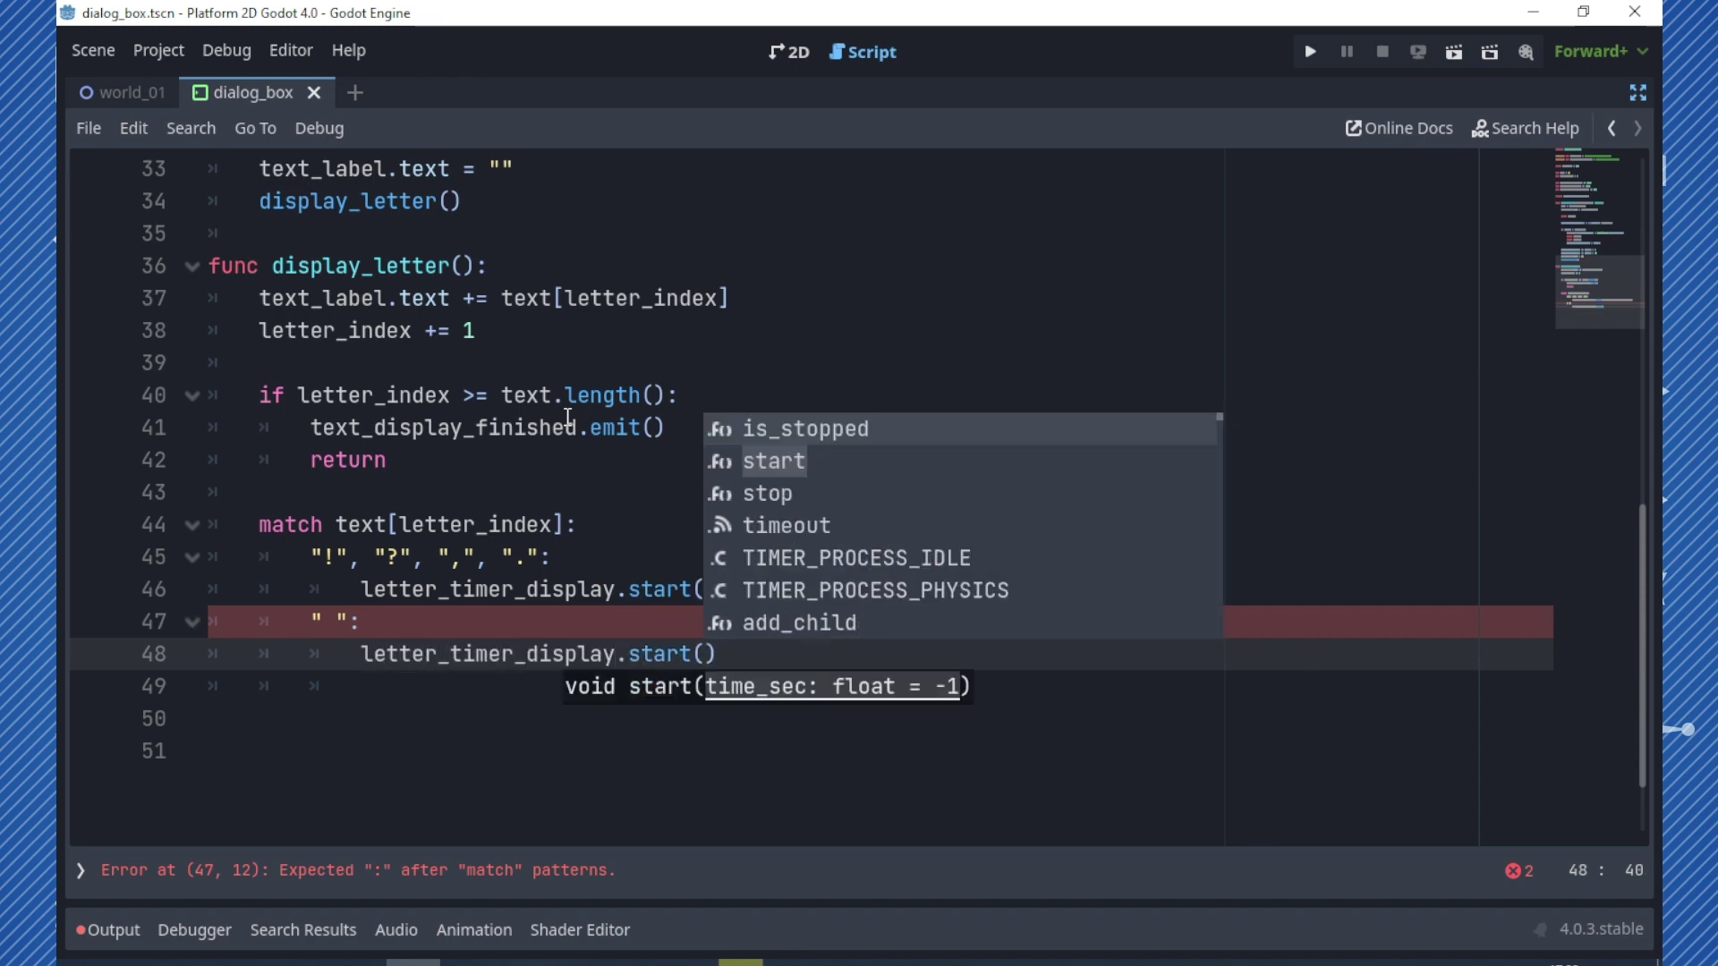
pyautogui.write('sp')
pyautogui.press('Return')
# - Add a default _ case that starts letter_timer_display with the letter delay
pyautogui.press('Return')
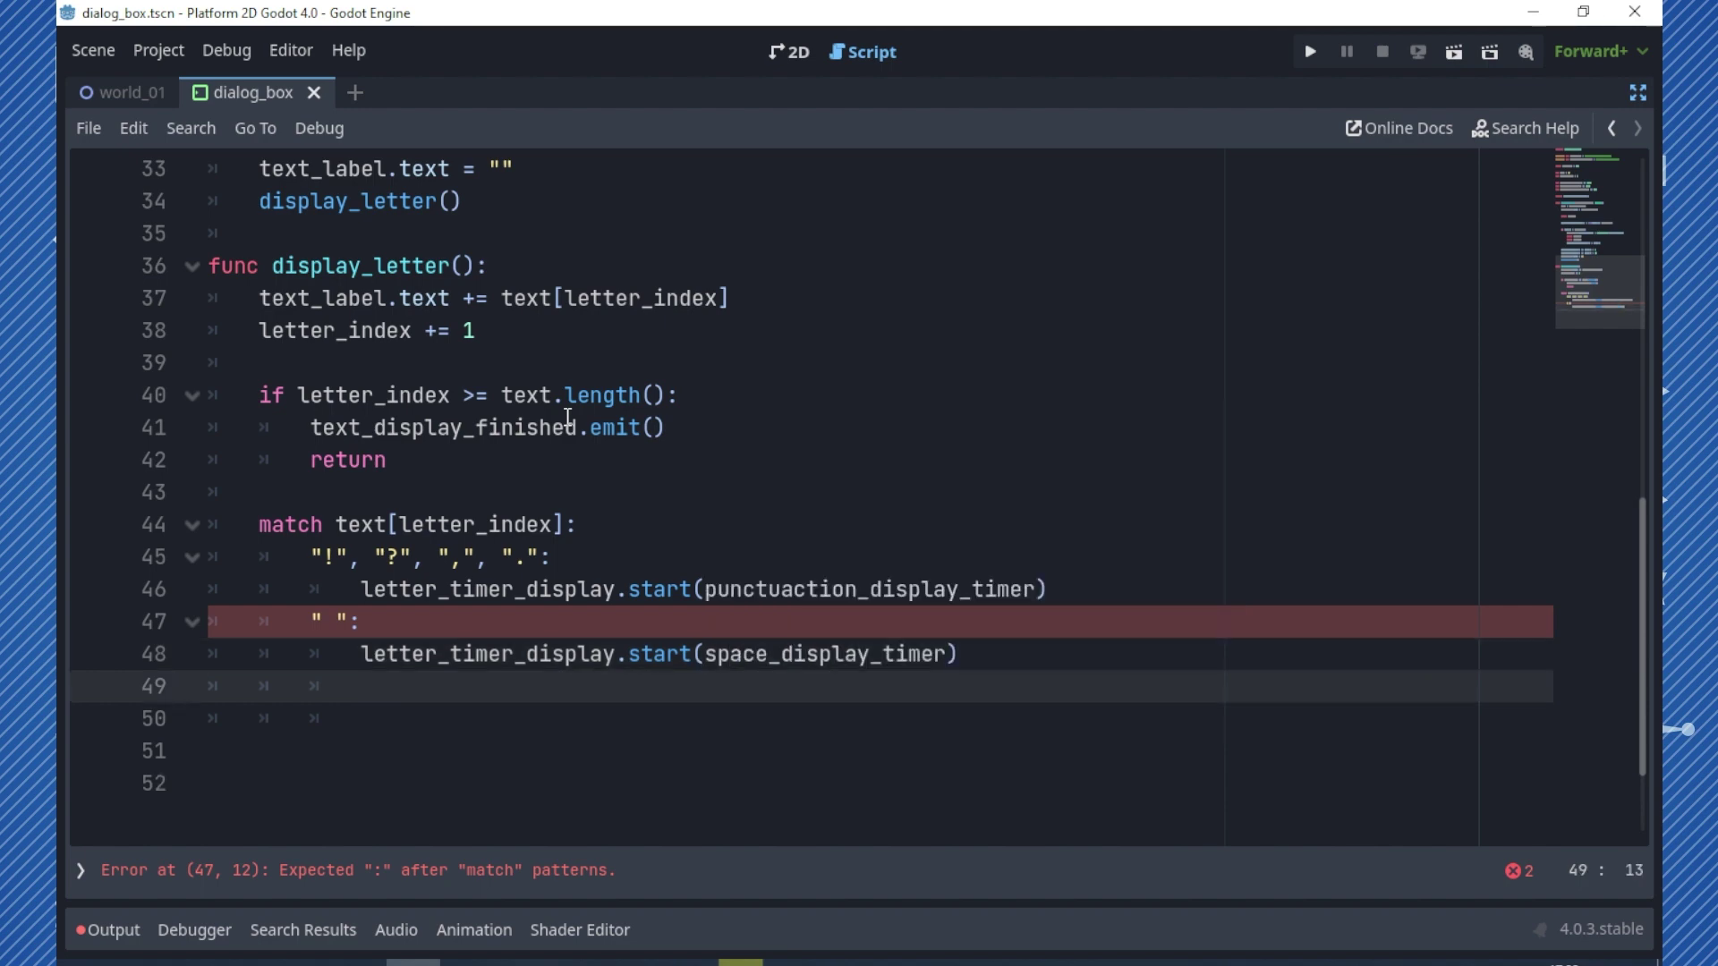
pyautogui.press('BackSpace')
pyautogui.write('_')
pyautogui.write(':')
pyautogui.press('Return')
pyautogui.write('letter')
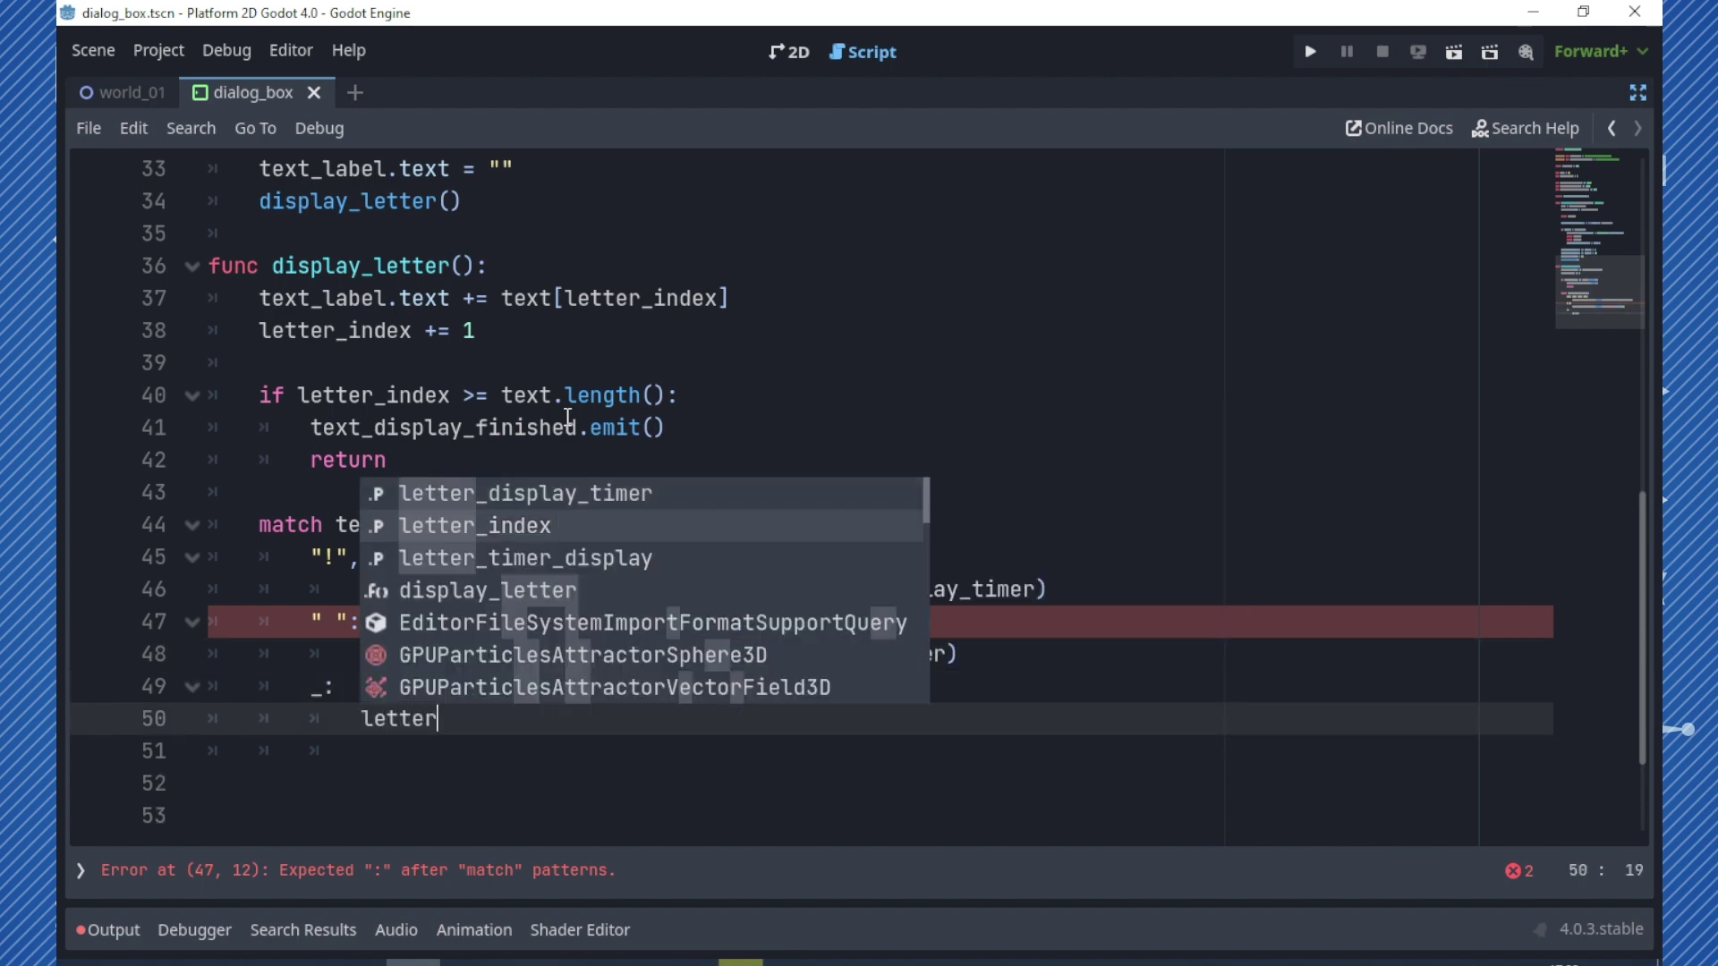
pyautogui.press('Down')
pyautogui.press('Down')
pyautogui.press('Return')
pyautogui.write('.start(')
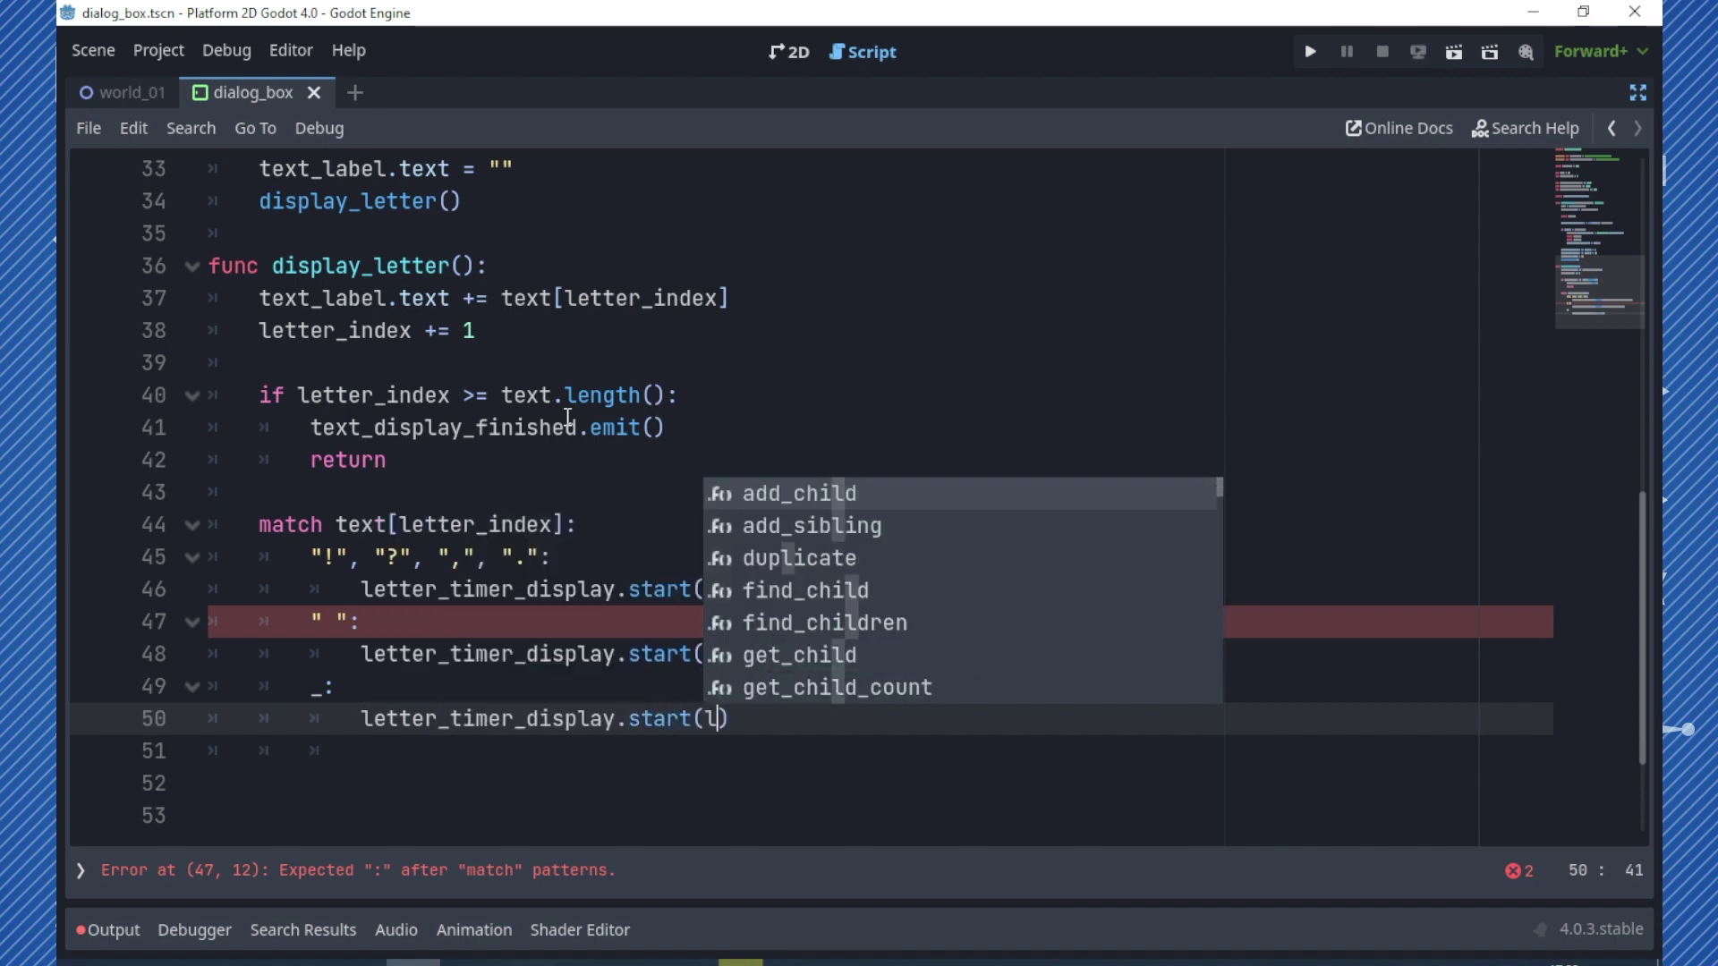
pyautogui.write('lett')
pyautogui.press('Return')
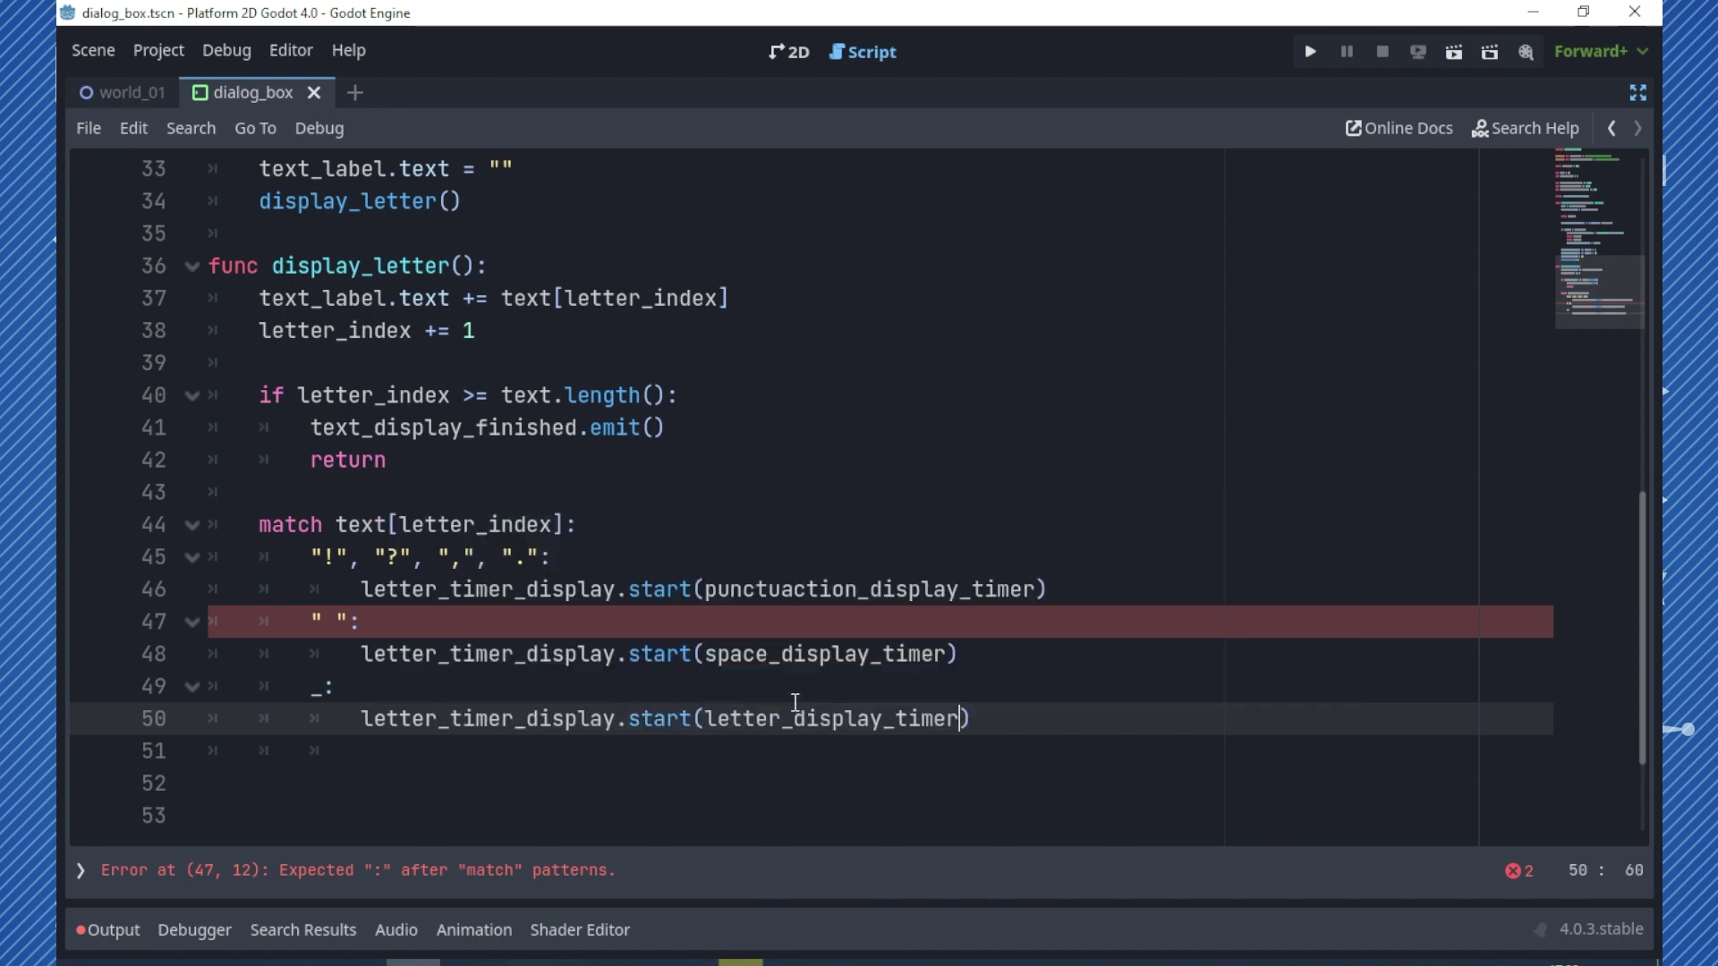
pyautogui.click(526, 757)
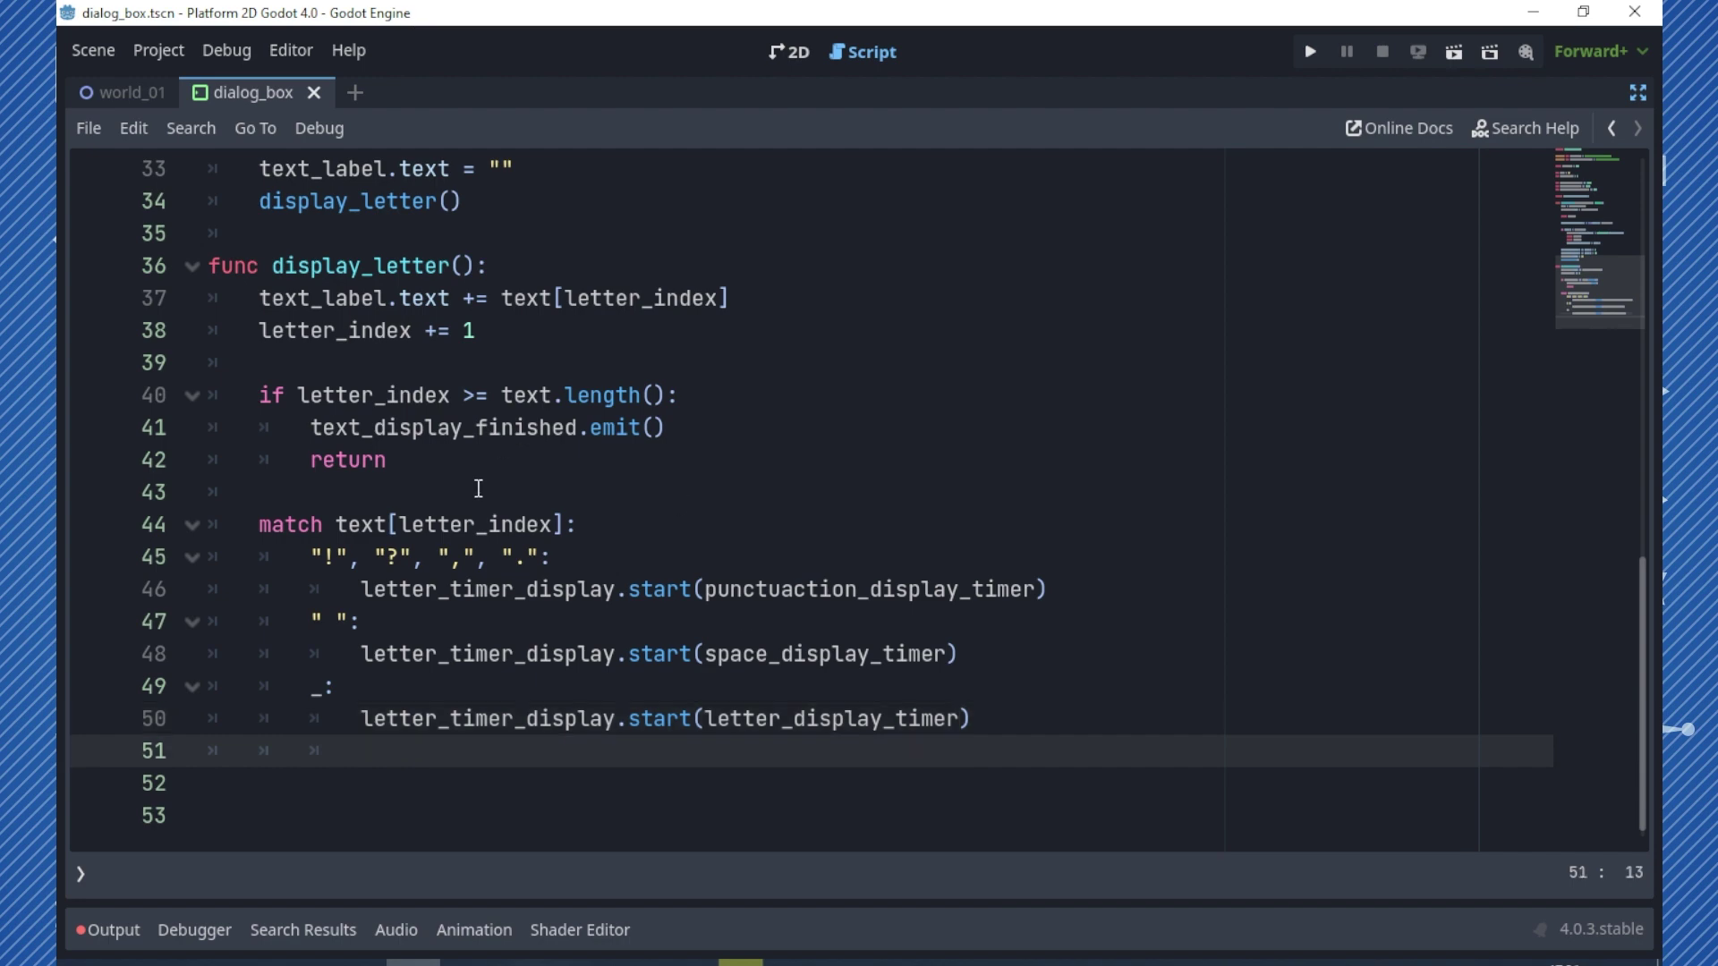
# - Connect letter_timer_display's timeout signal to the dialog_box script
pyautogui.click(1636, 93)
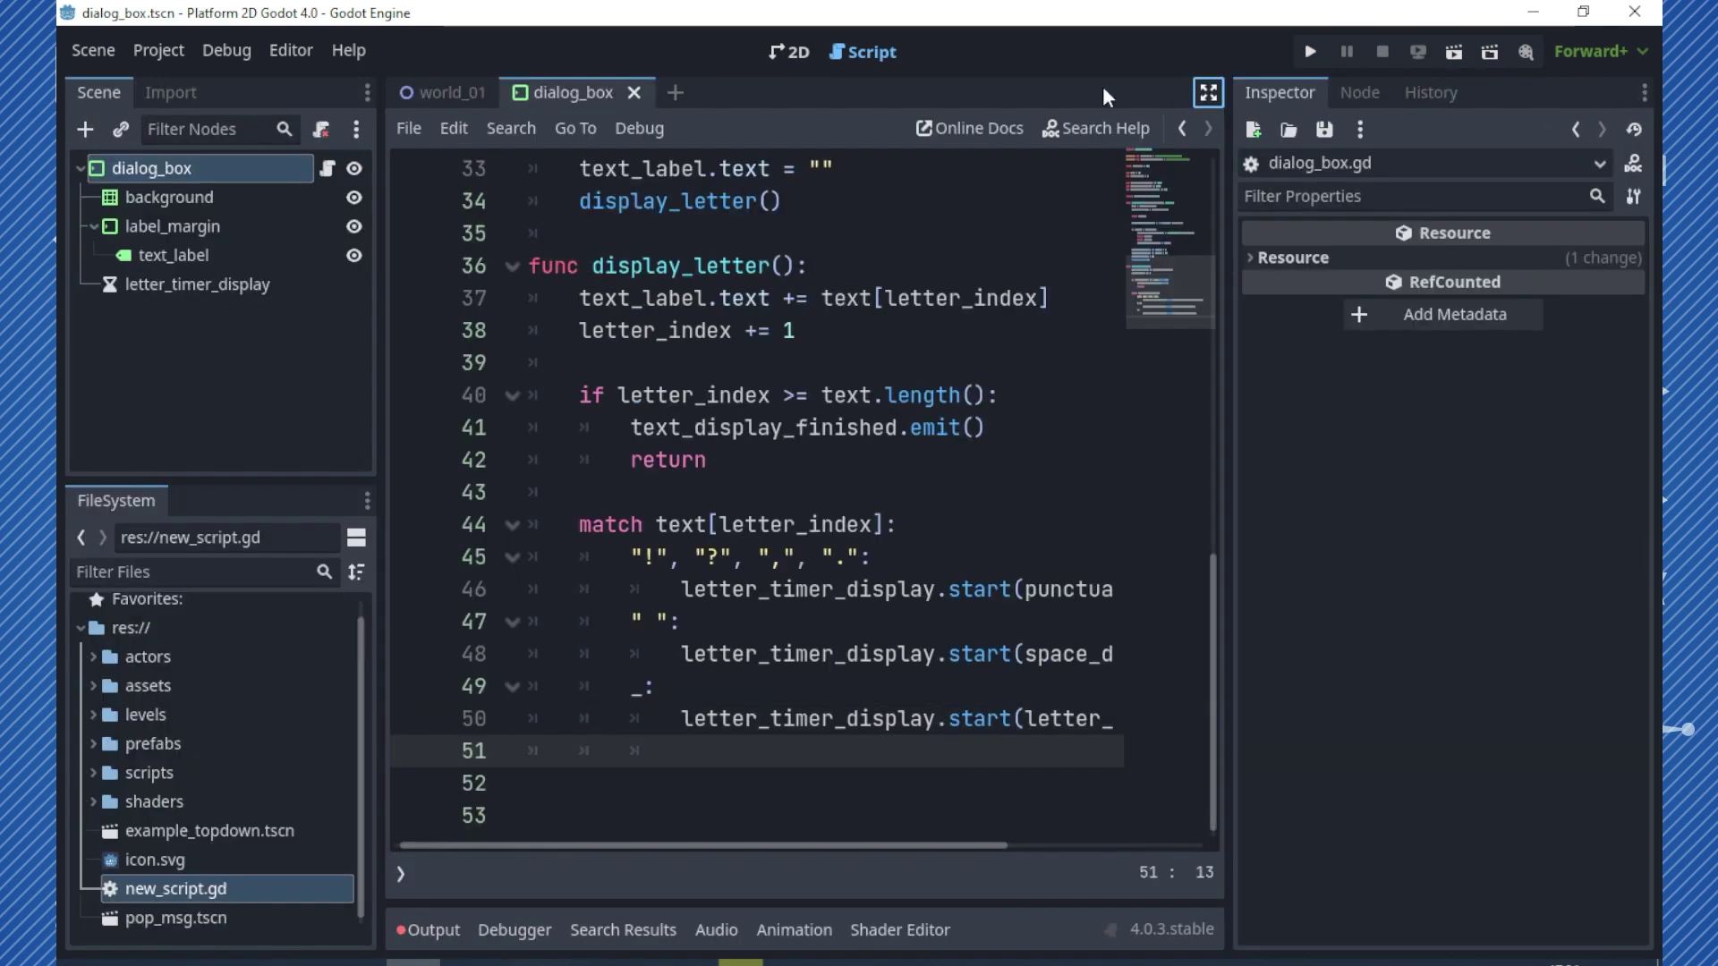
pyautogui.click(238, 288)
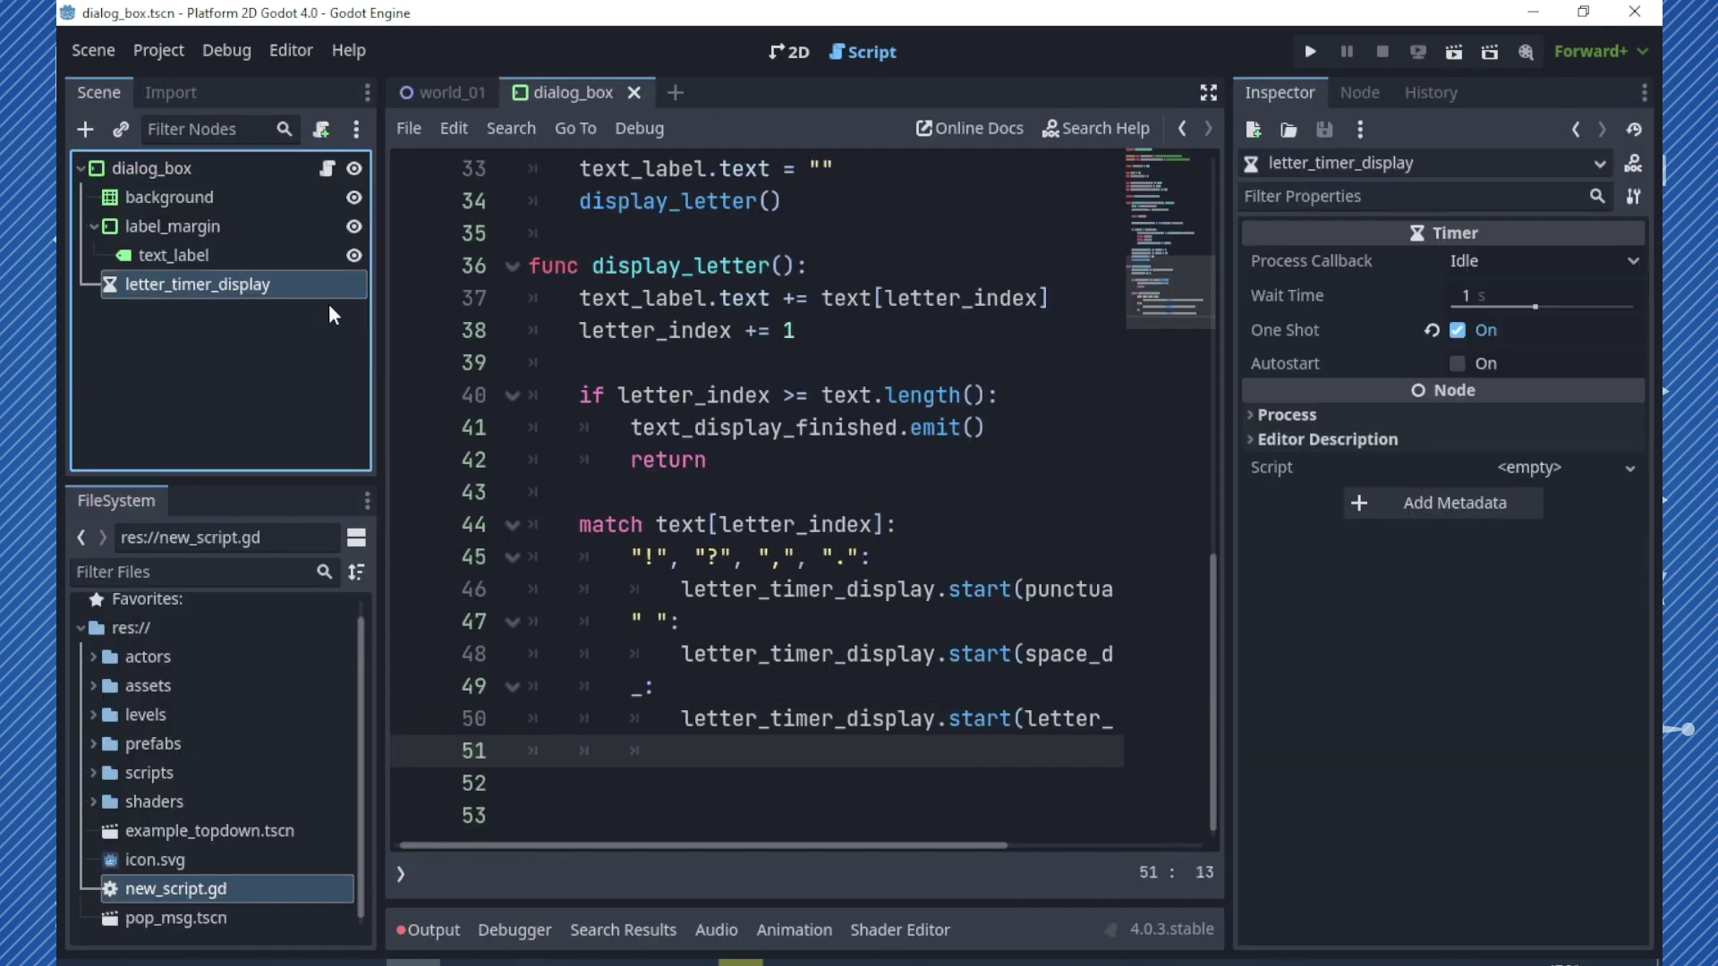
pyautogui.click(1360, 98)
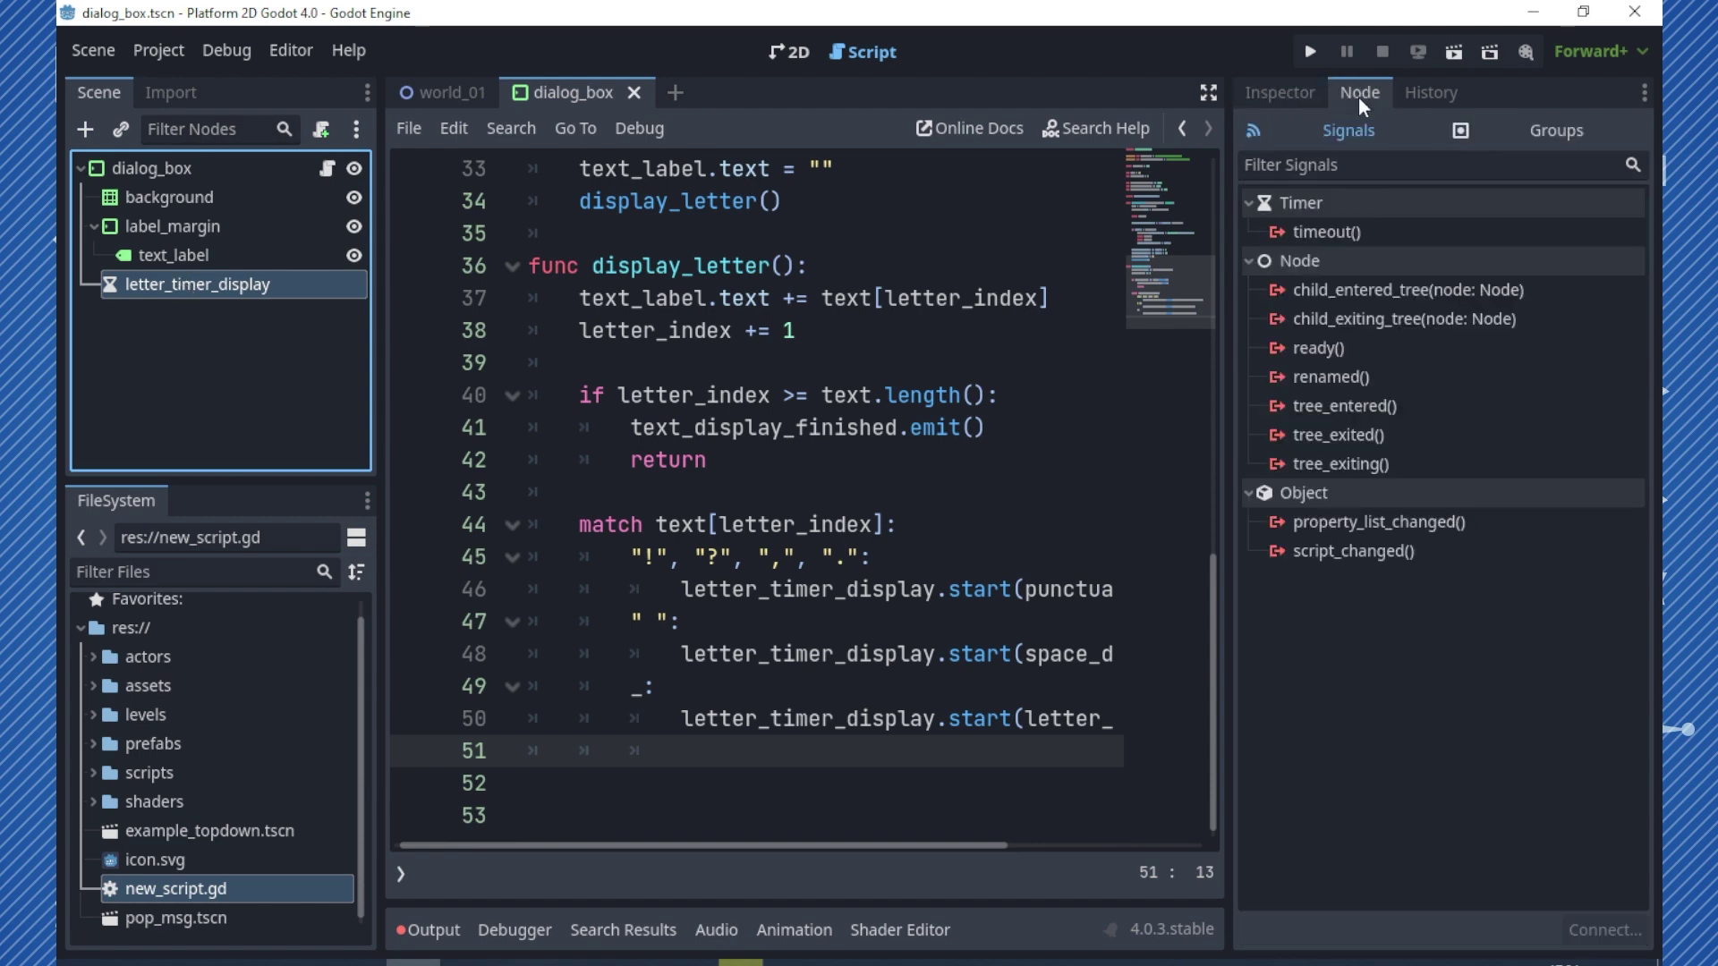
pyautogui.doubleClick(1365, 237)
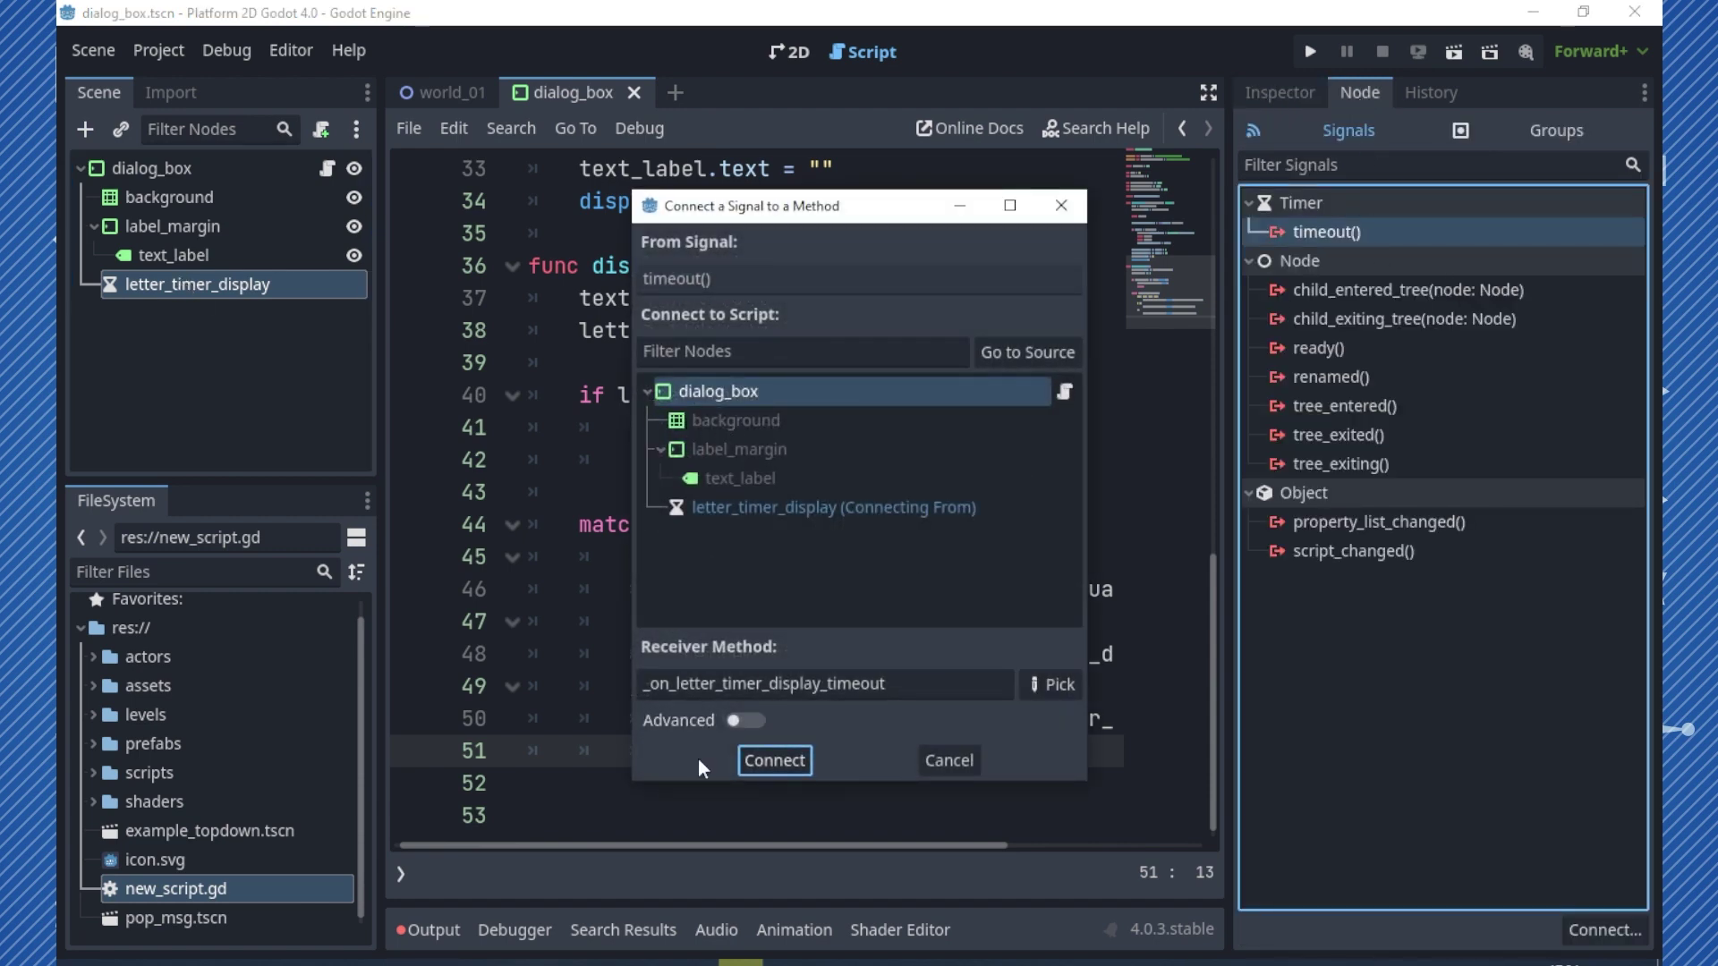
pyautogui.click(759, 751)
# - Replace the timeout handler's pass with display_letter() and save the scene
pyautogui.click(850, 721)
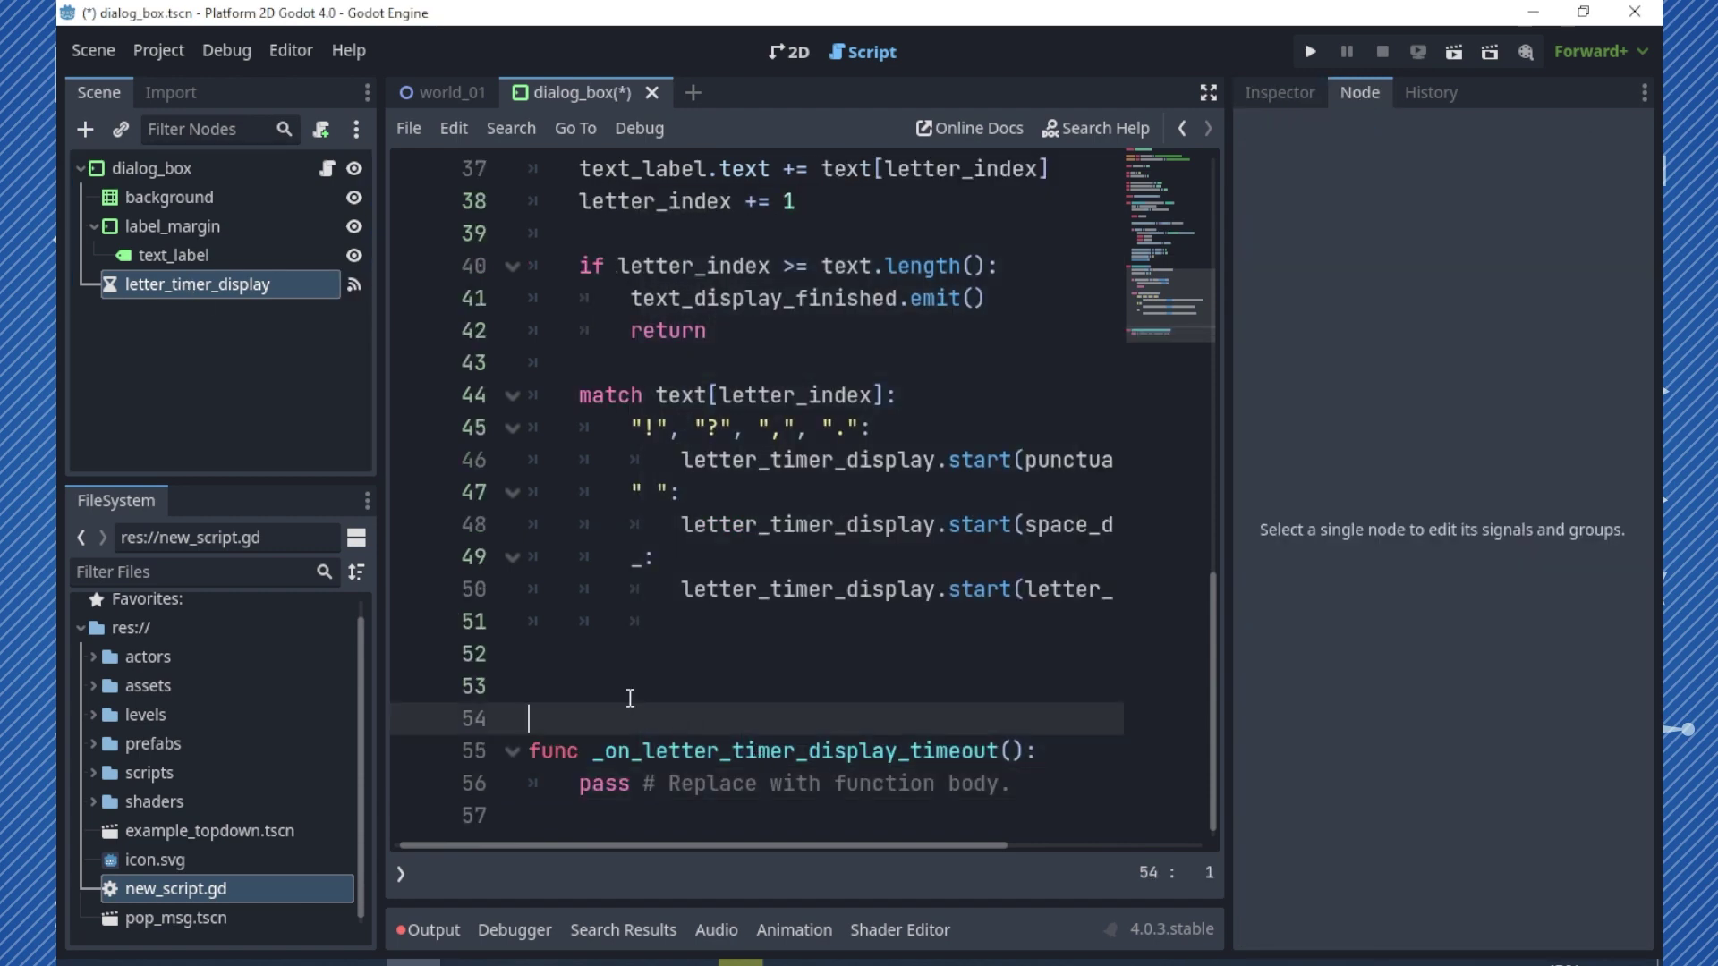
pyautogui.press('BackSpace')
pyautogui.press('BackSpace')
pyautogui.press('BackSpace')
pyautogui.moveTo(1012, 686); pyautogui.dragTo(575, 699)
pyautogui.write('dis')
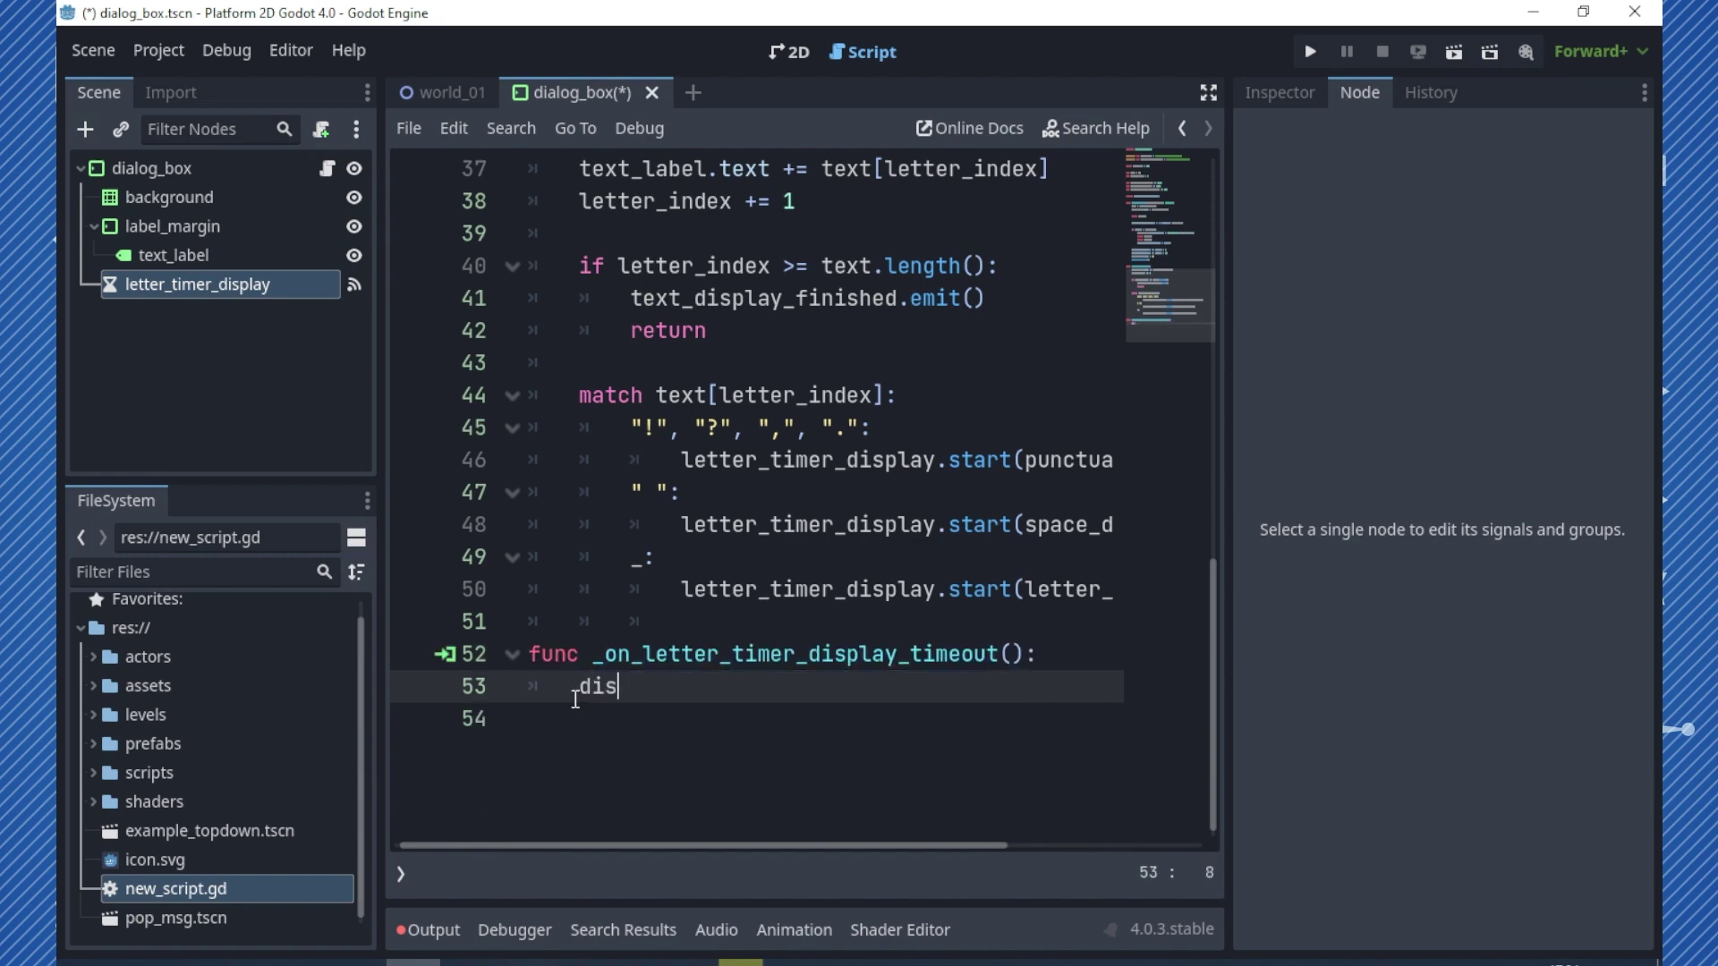
pyautogui.write('pl')
pyautogui.press('Return')
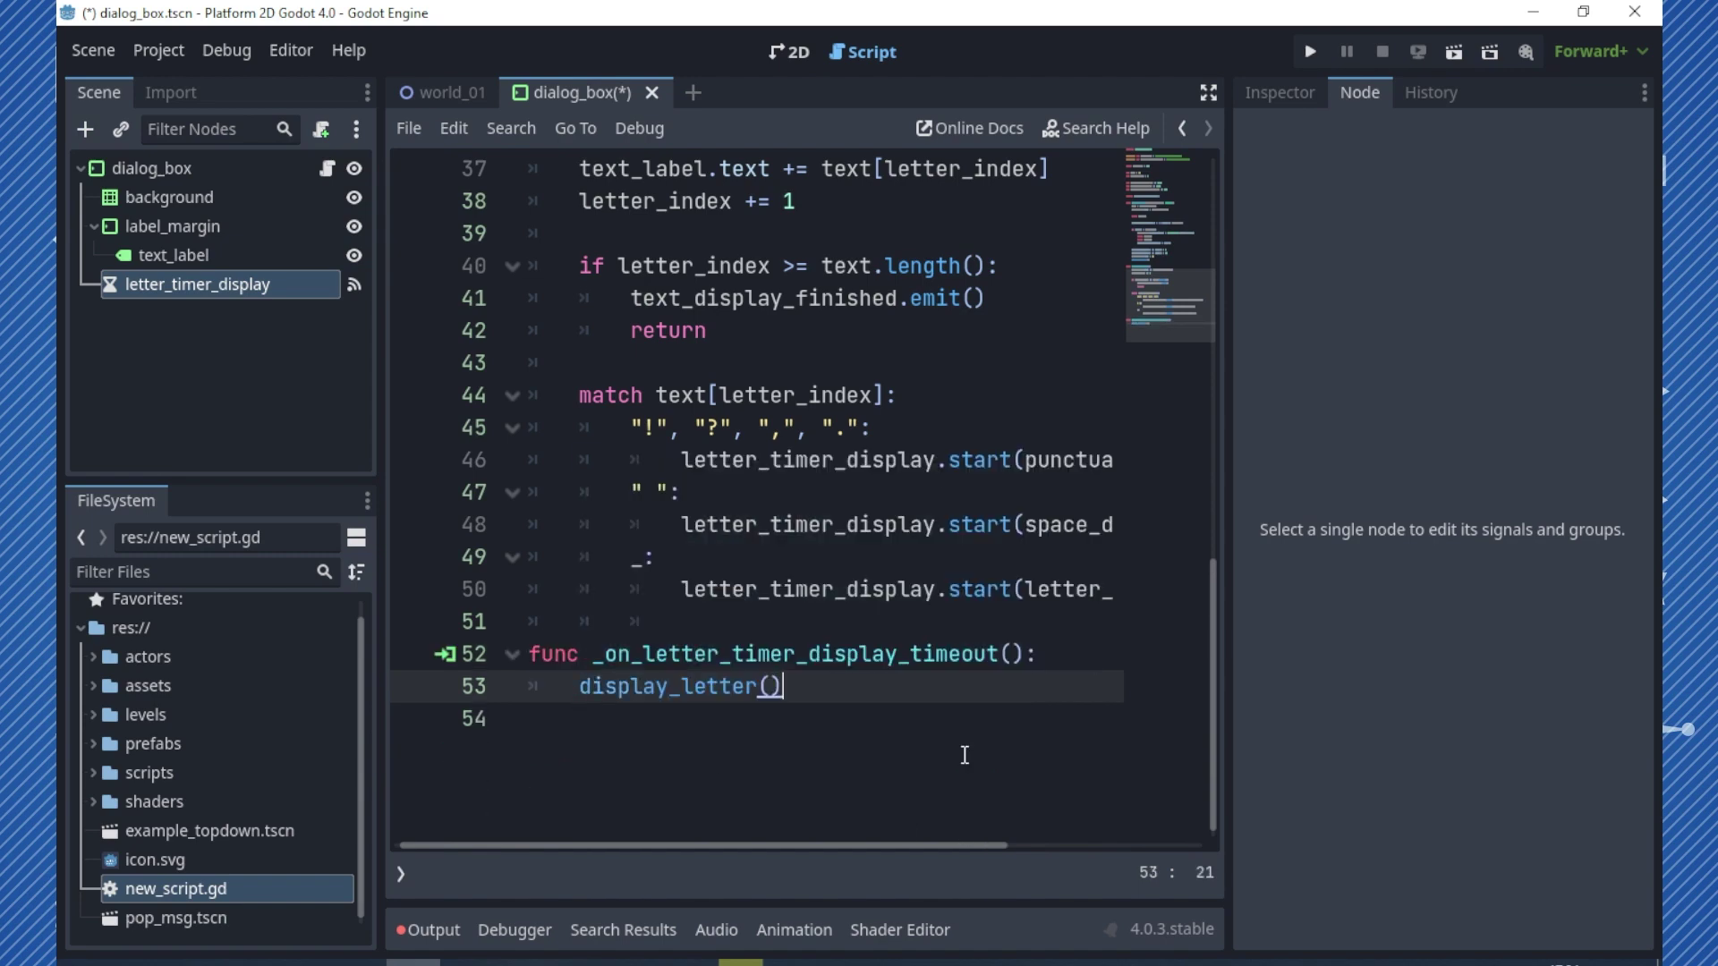
pyautogui.scroll(4, 832, 322)
pyautogui.scroll(-2, 704, 497)
pyautogui.scroll(-1, 704, 496)
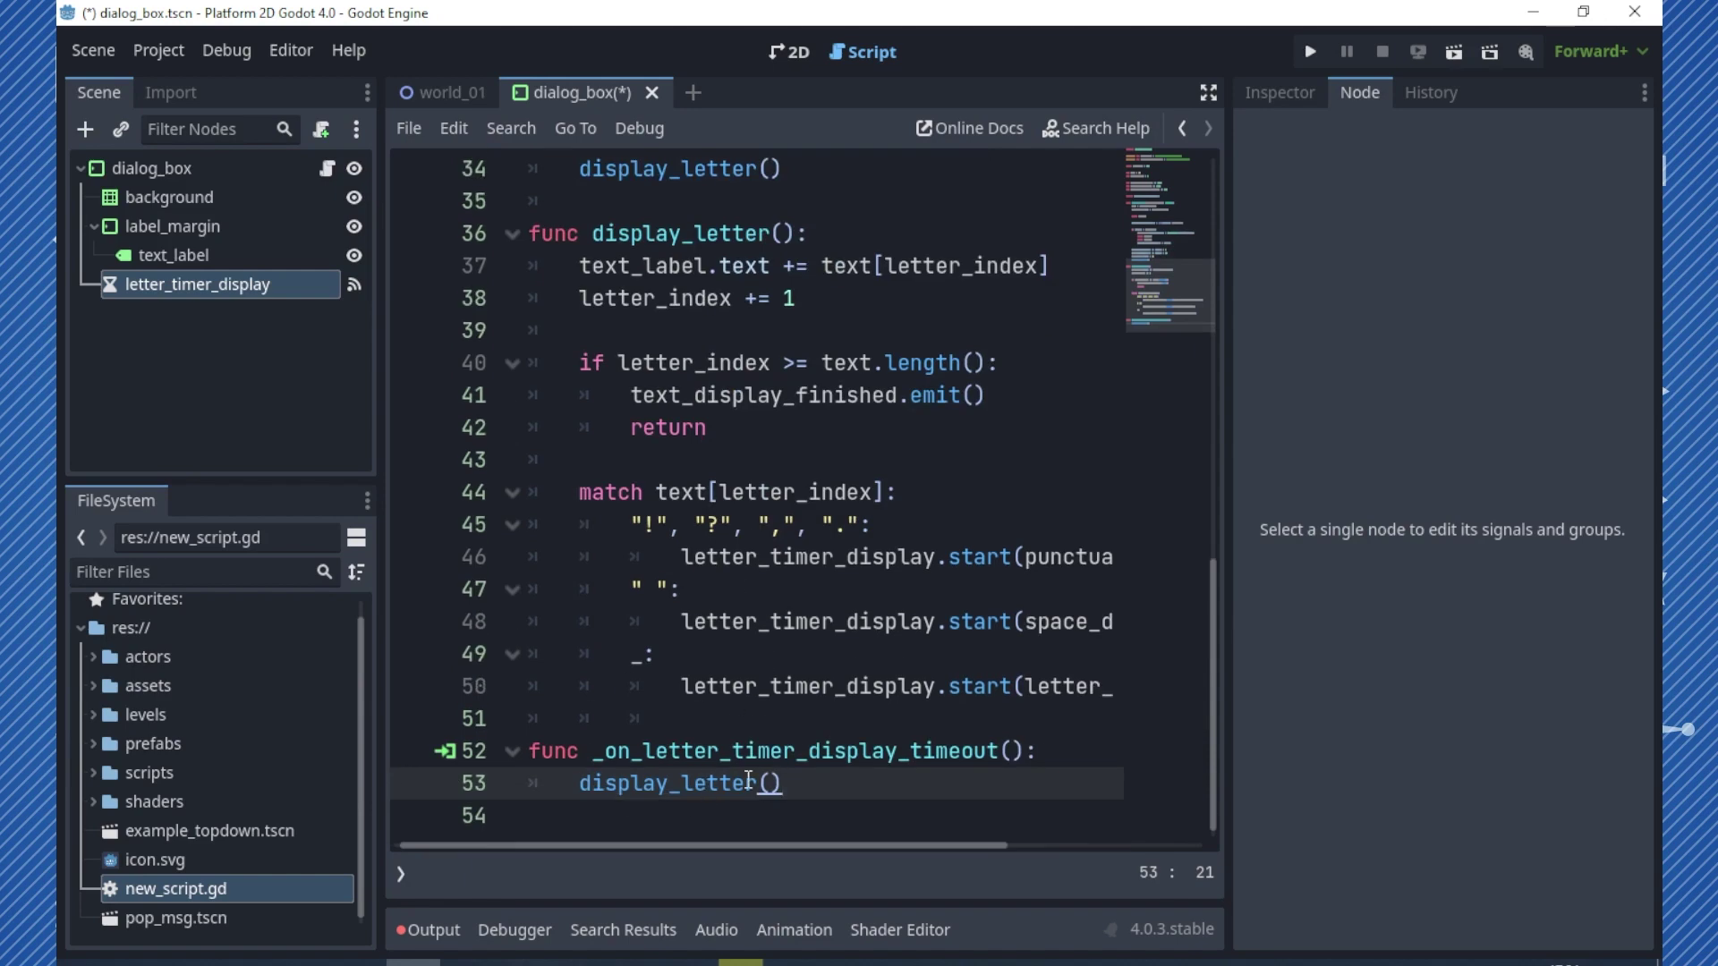
pyautogui.hotkey('ctrl', 's')
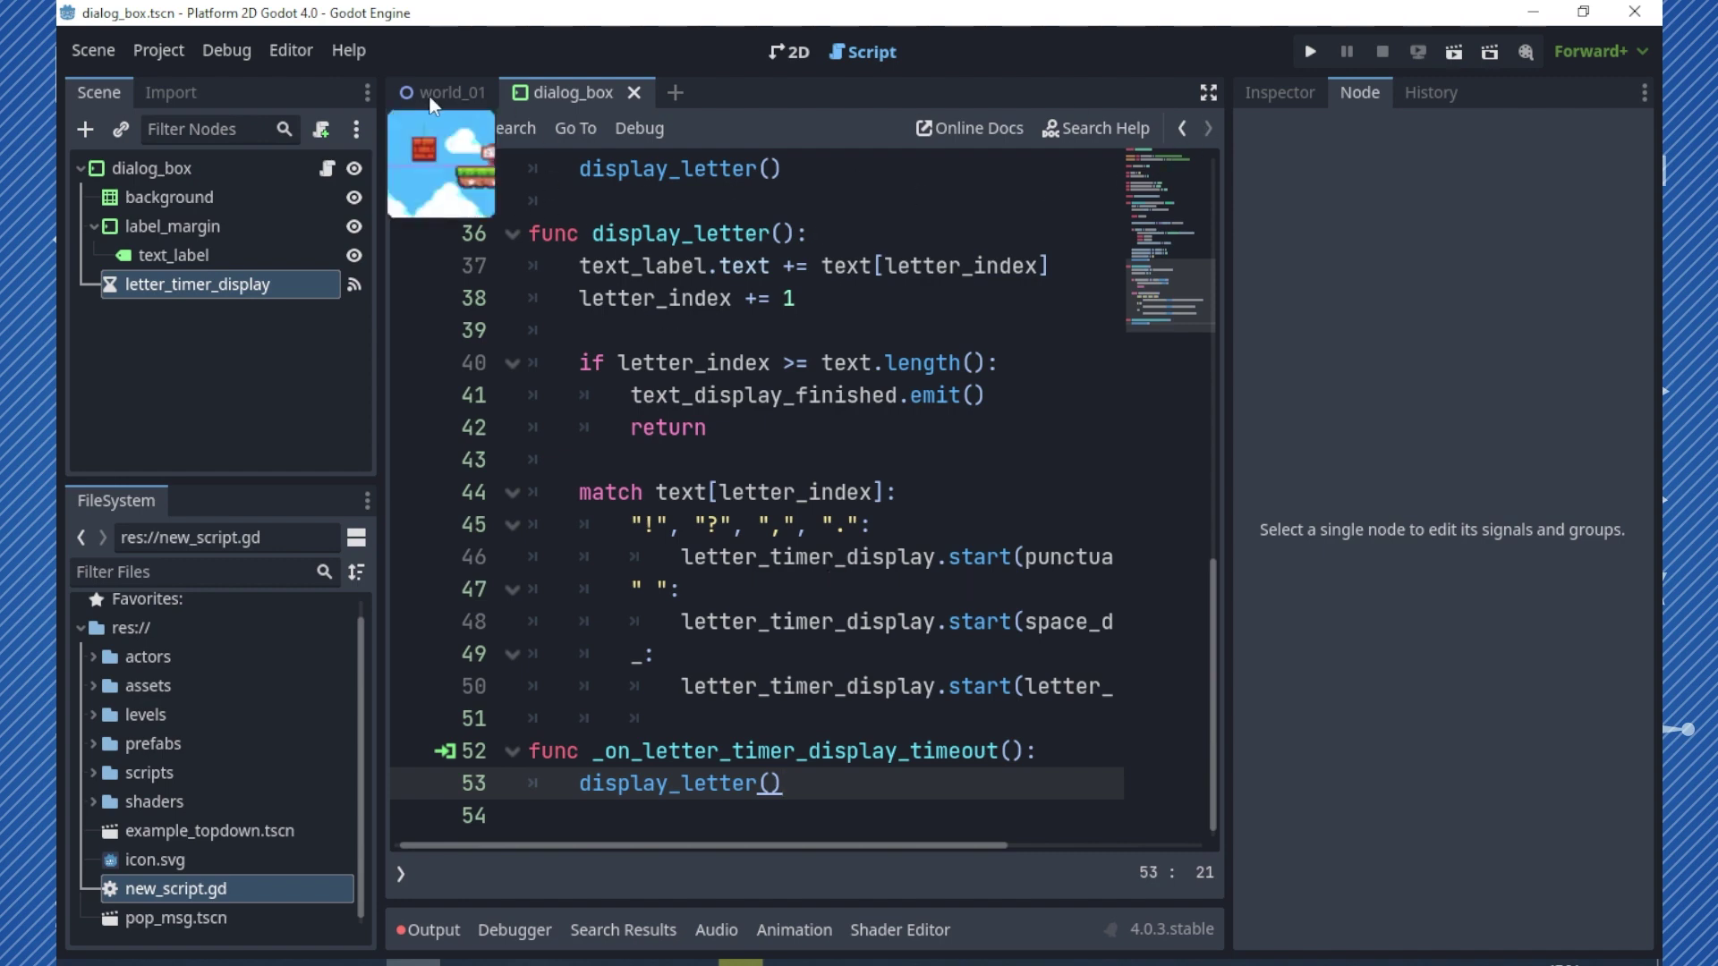
# - Start a new script and create a 'singletons' folder to hold it
pyautogui.click(409, 128)
pyautogui.click(431, 163)
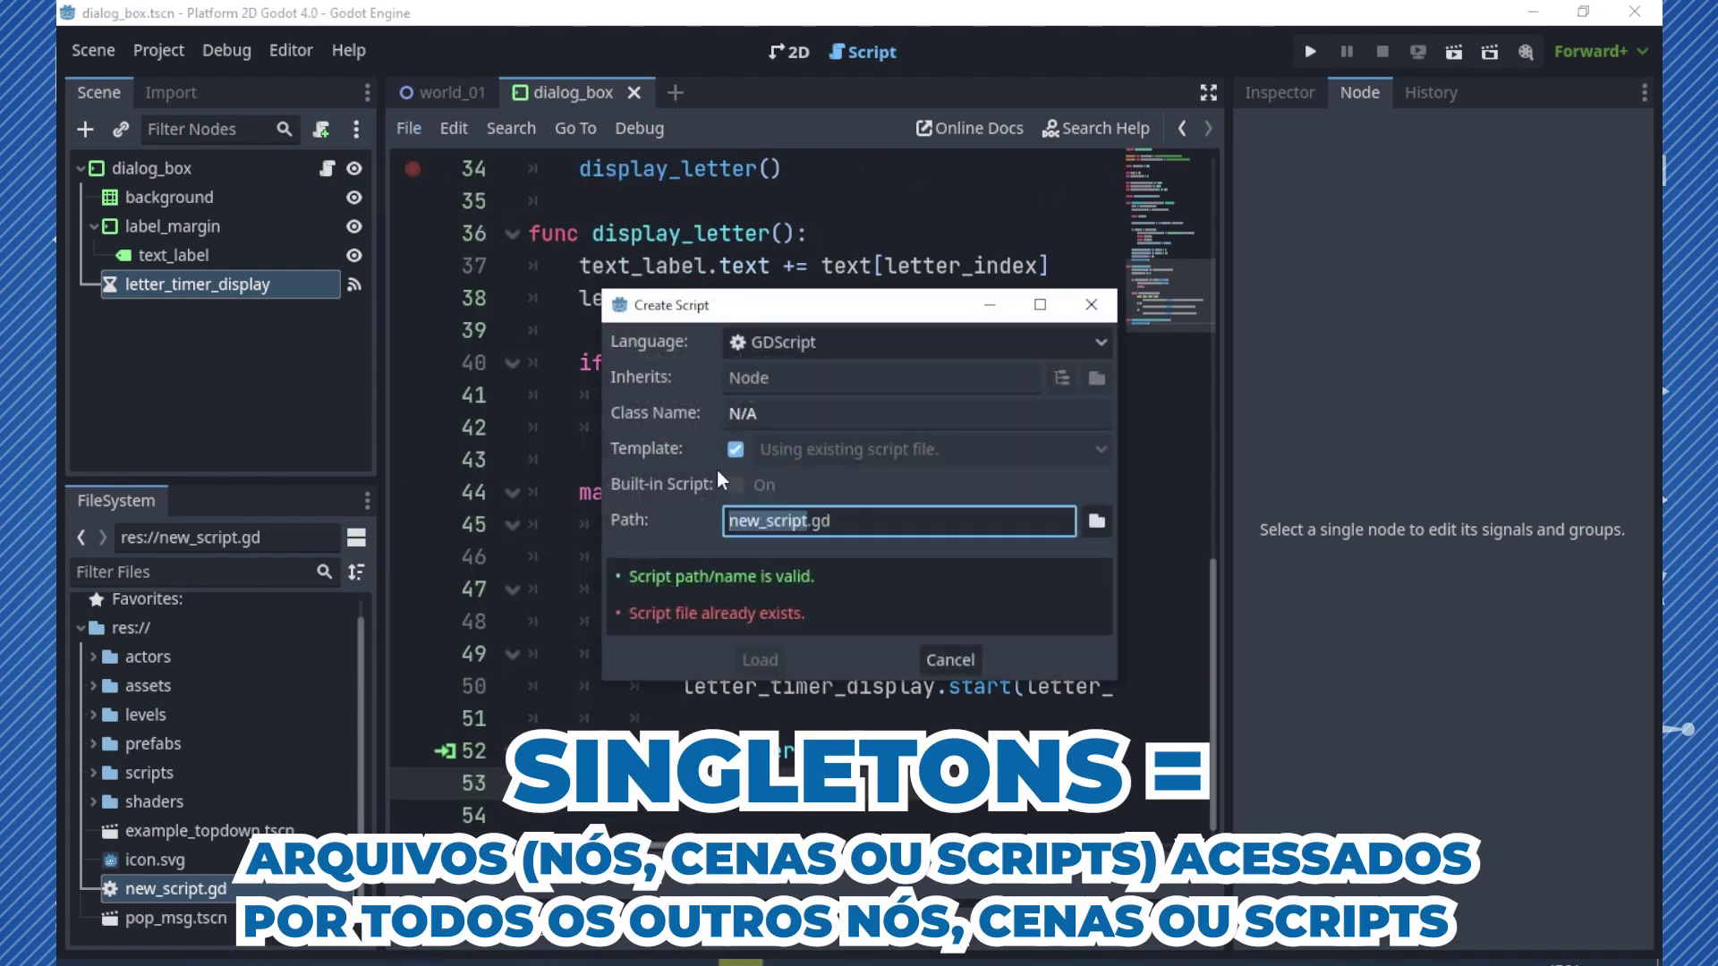
pyautogui.click(1097, 523)
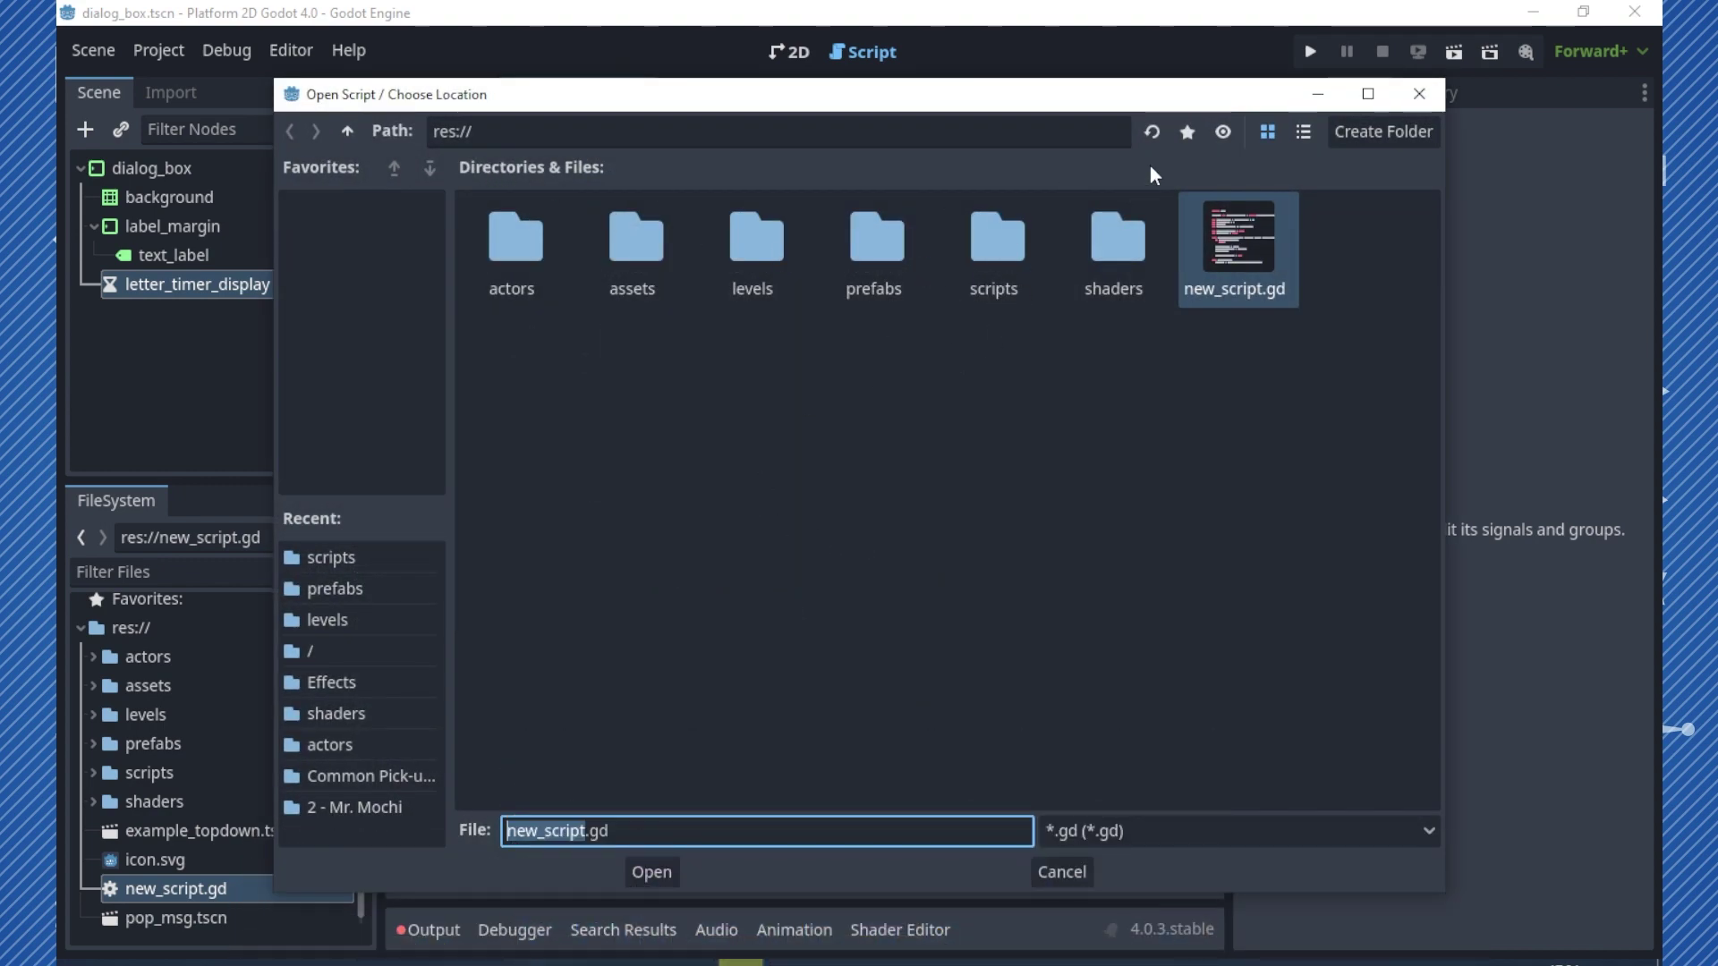
pyautogui.click(1359, 148)
pyautogui.write('glet')
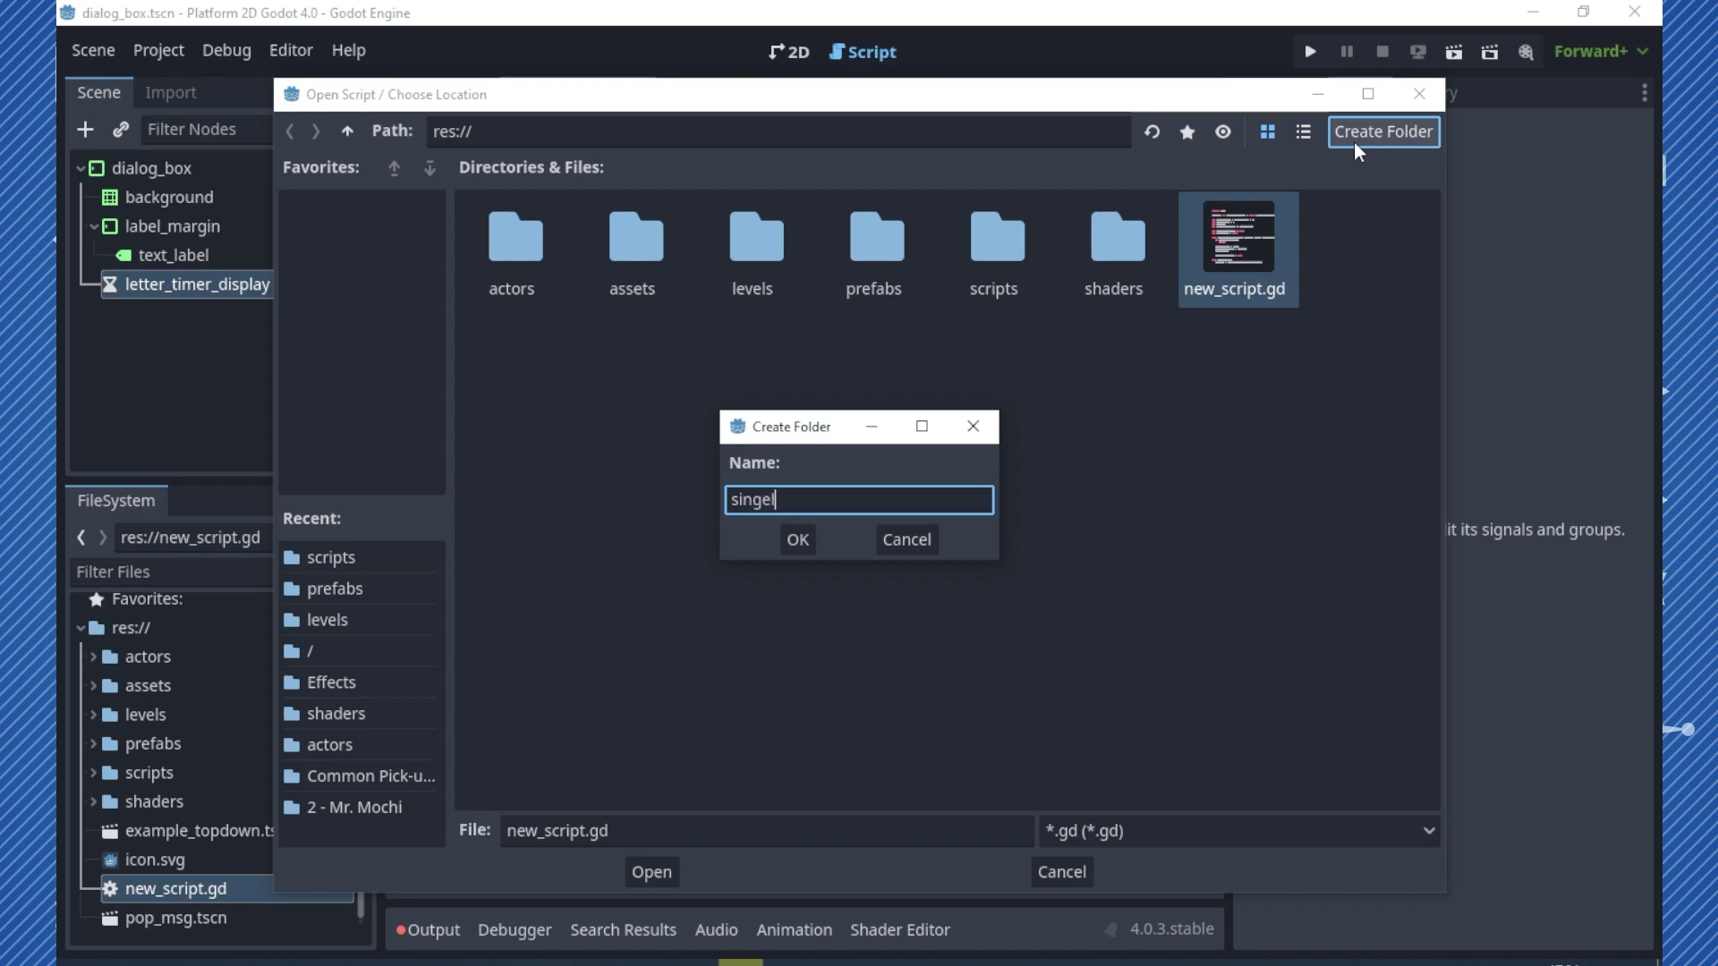
pyautogui.write('ons')
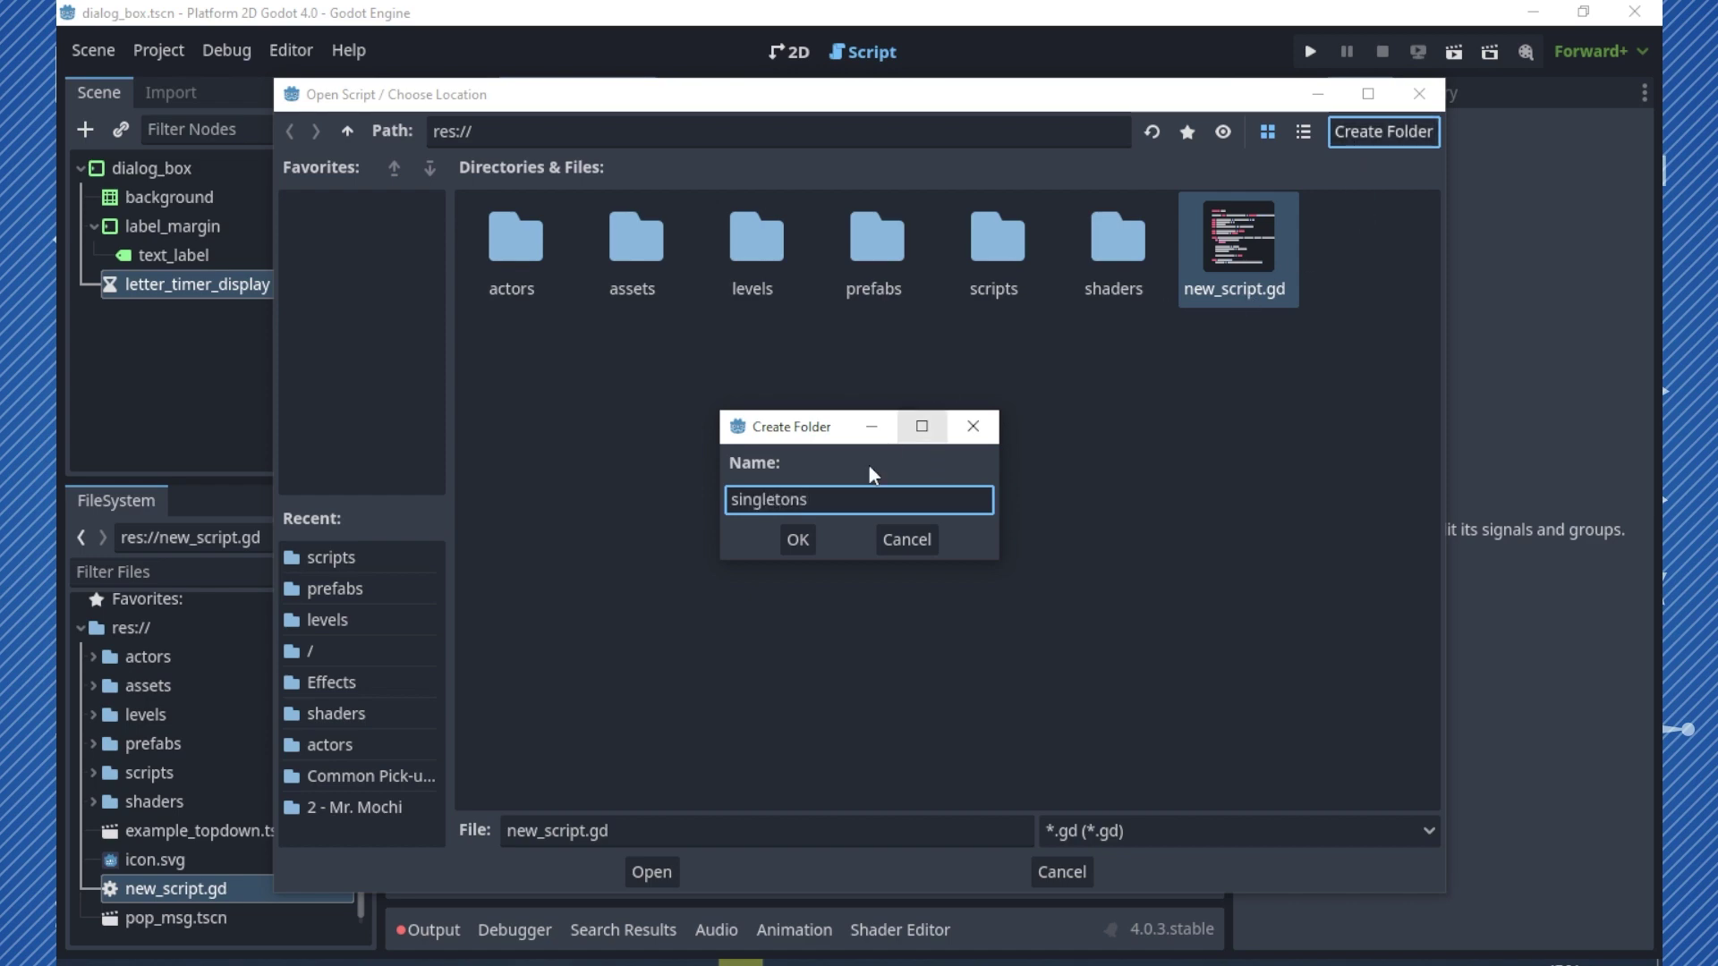
pyautogui.click(797, 540)
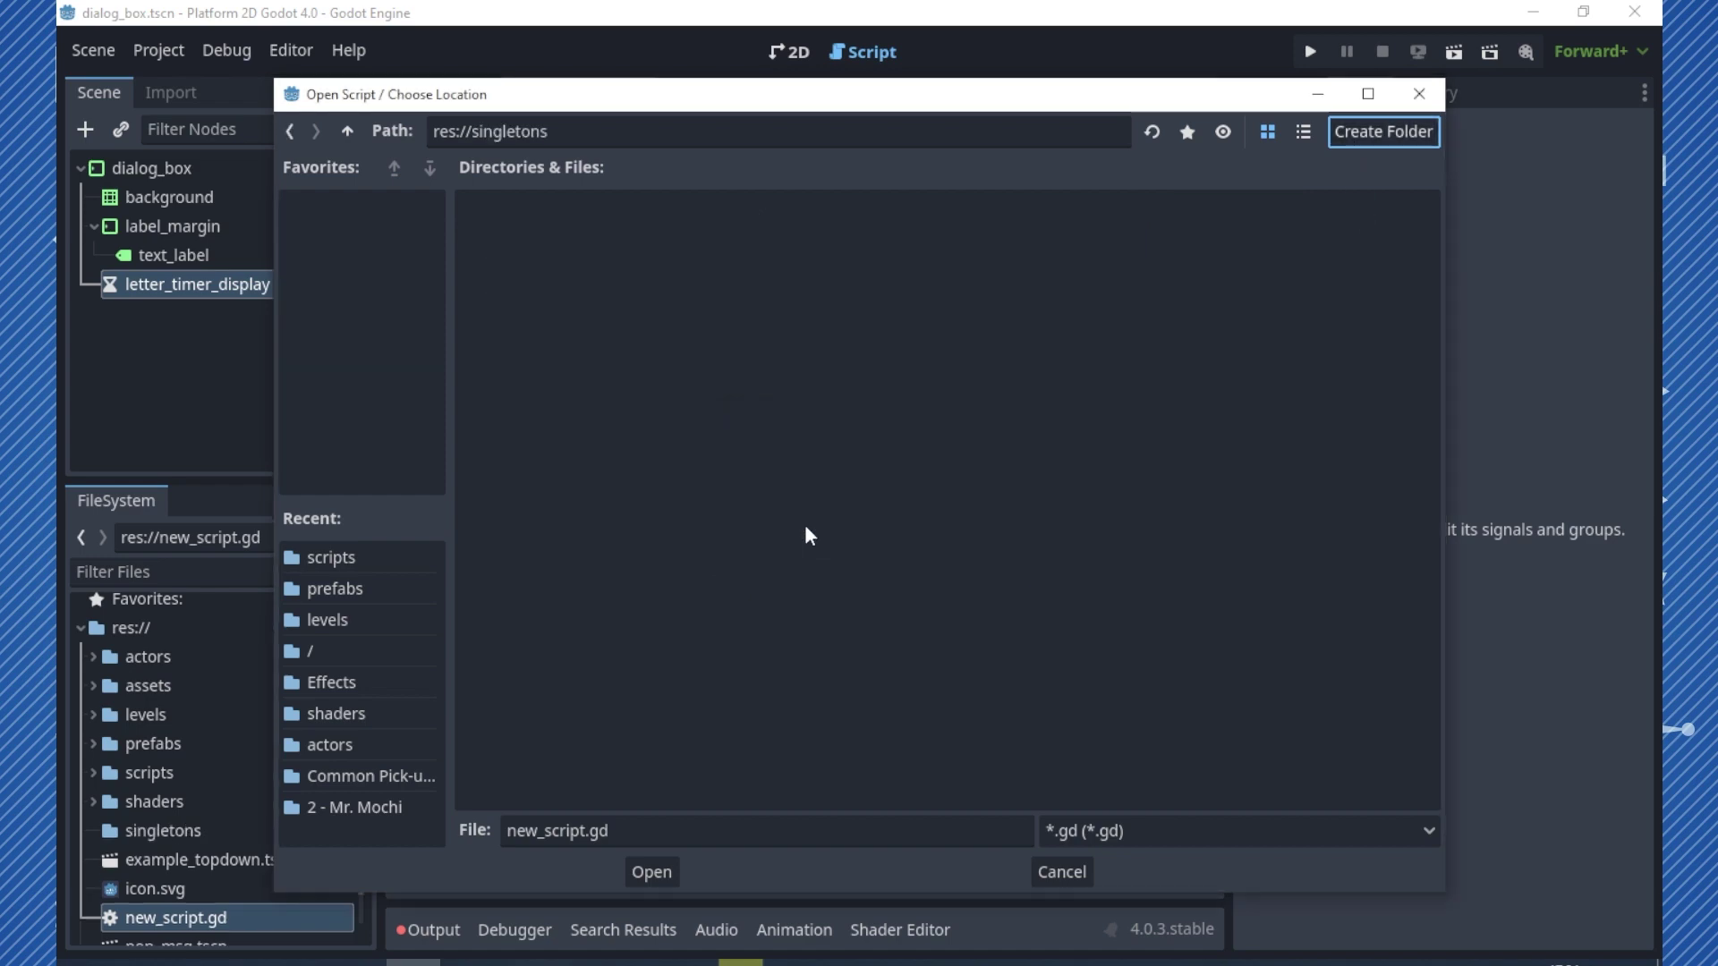
# - Set the new script's path to res://singletons/dialog_manager.gd
pyautogui.tripleClick(640, 831)
pyautogui.write('dial')
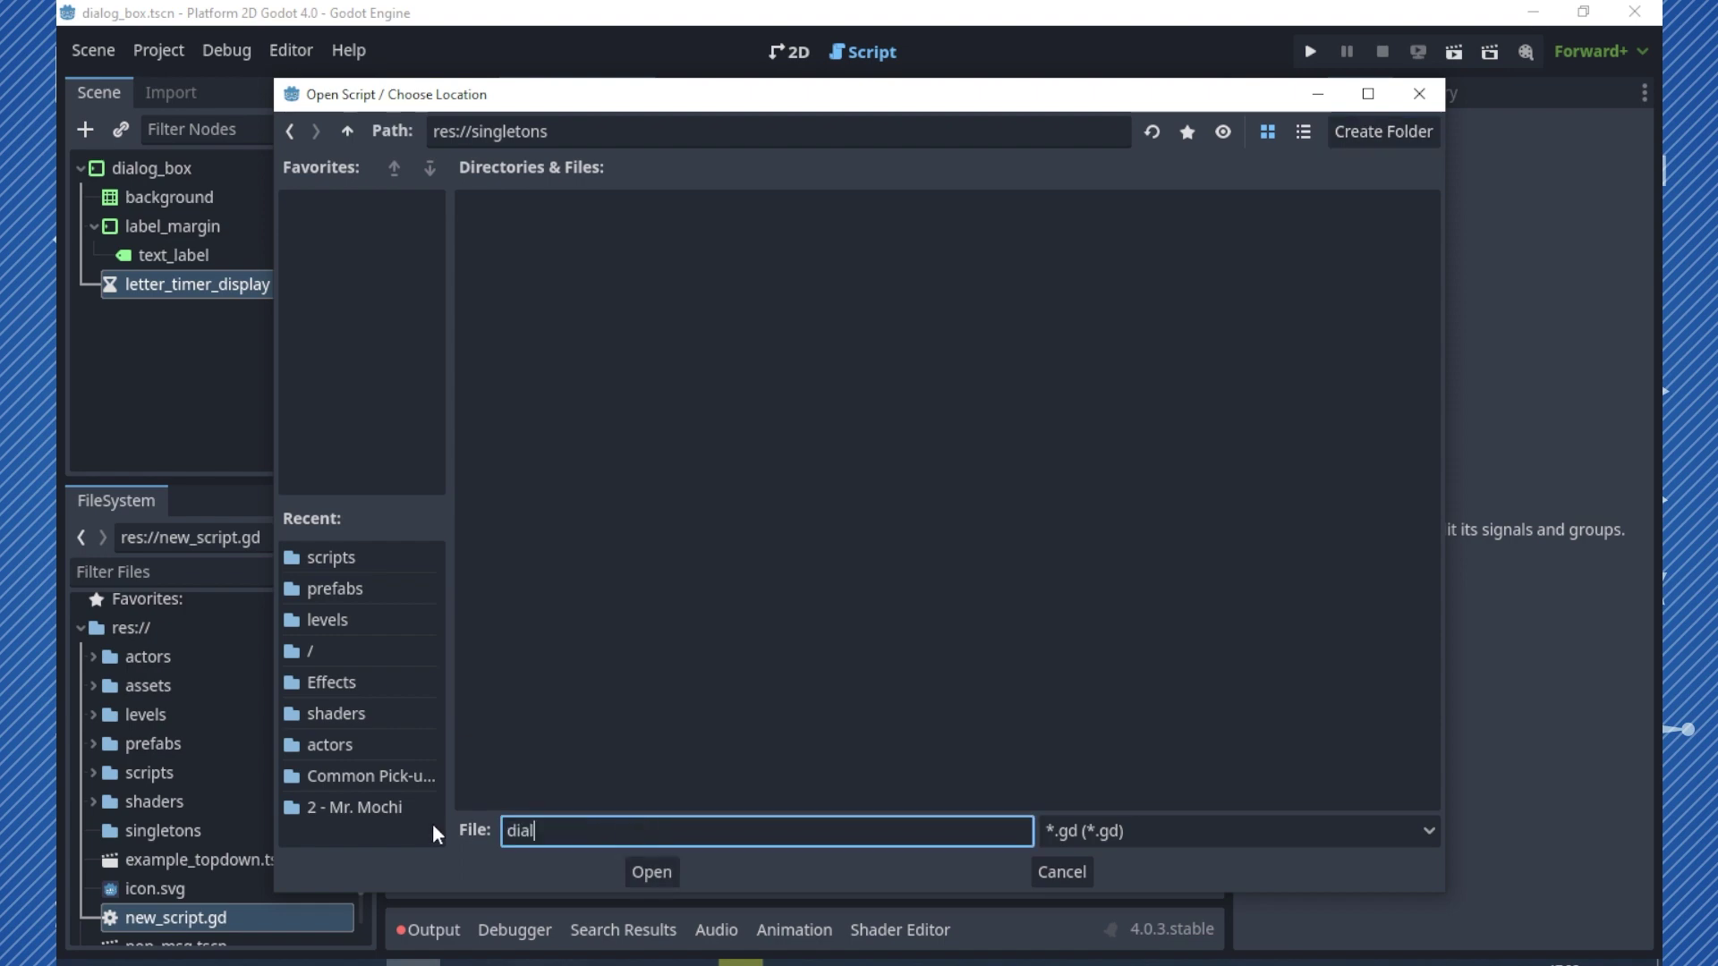
pyautogui.write('og_manager')
pyautogui.click(651, 872)
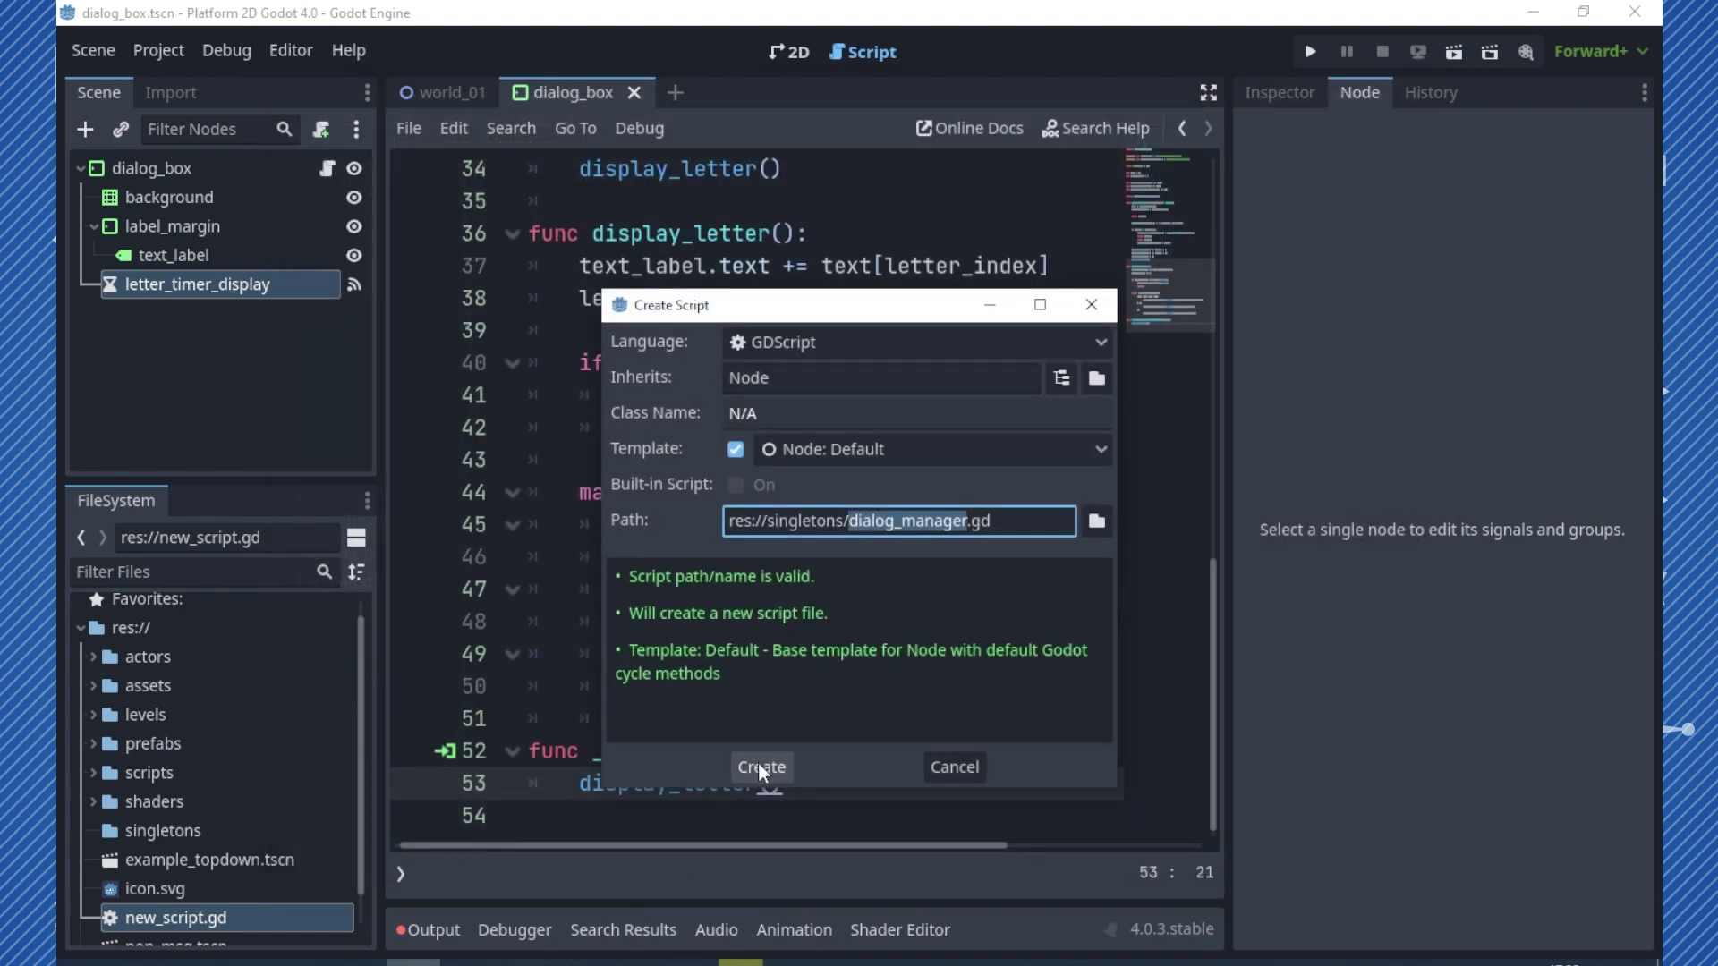
pyautogui.click(872, 450)
# - Create dialog_manager.gd and add it as the DialogManager autoload in Project Settings
pyautogui.click(833, 547)
pyautogui.press('Return')
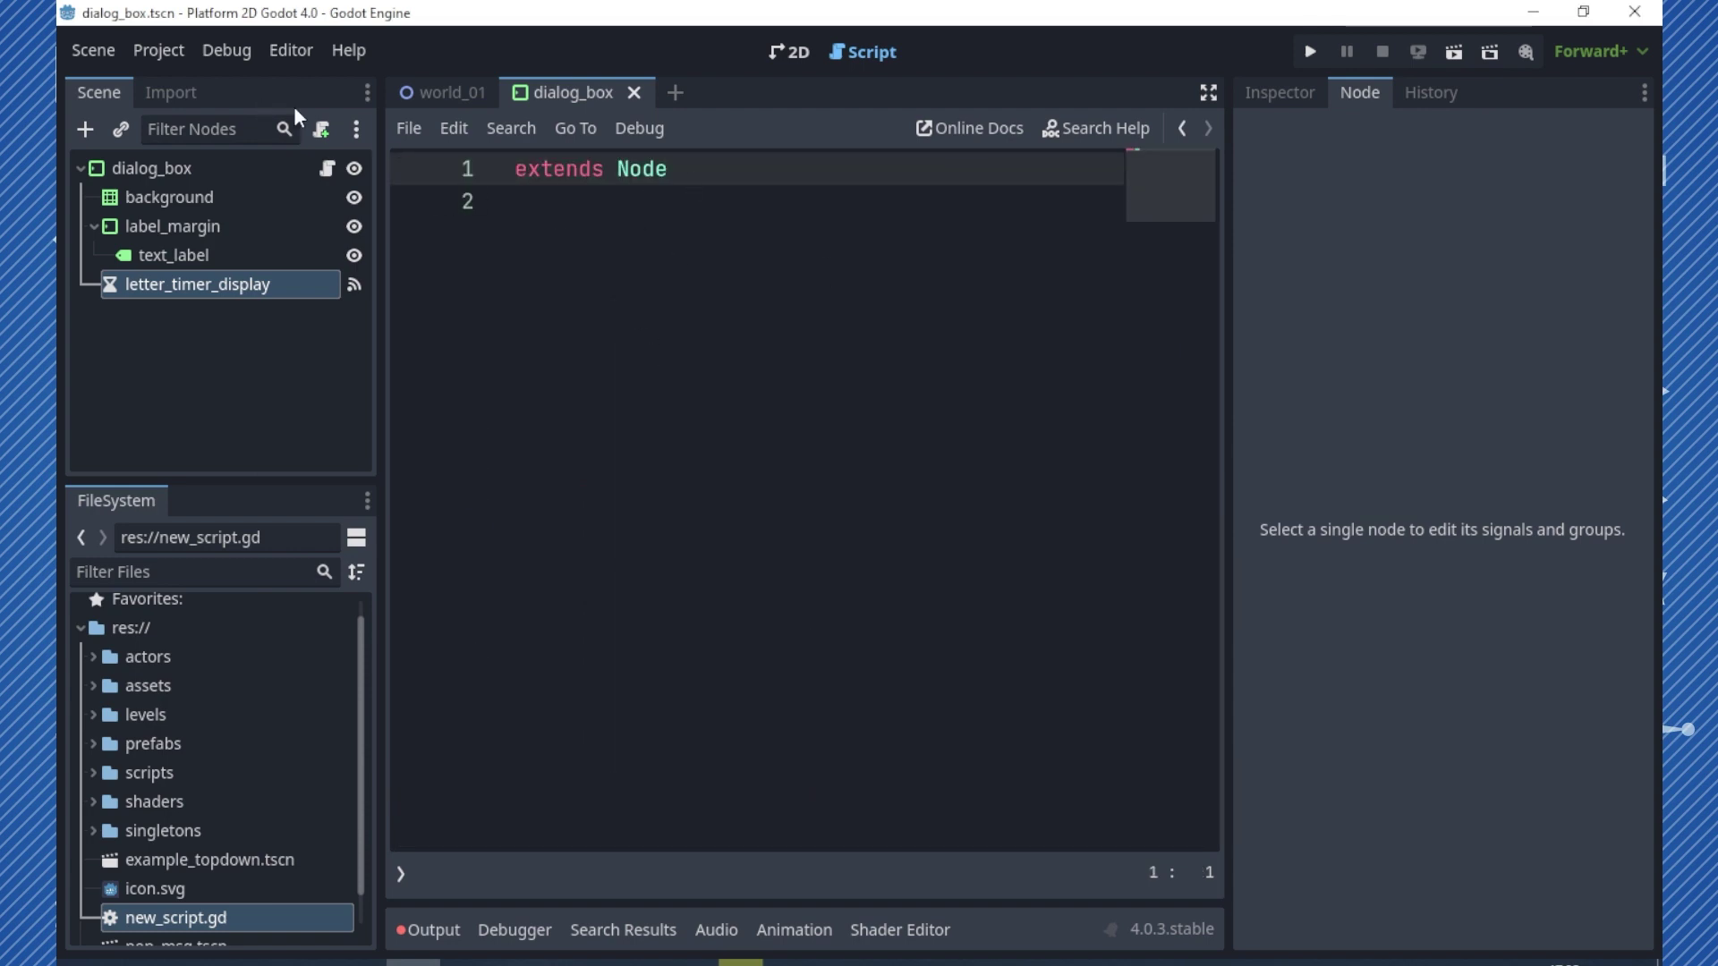
pyautogui.click(158, 50)
pyautogui.click(191, 85)
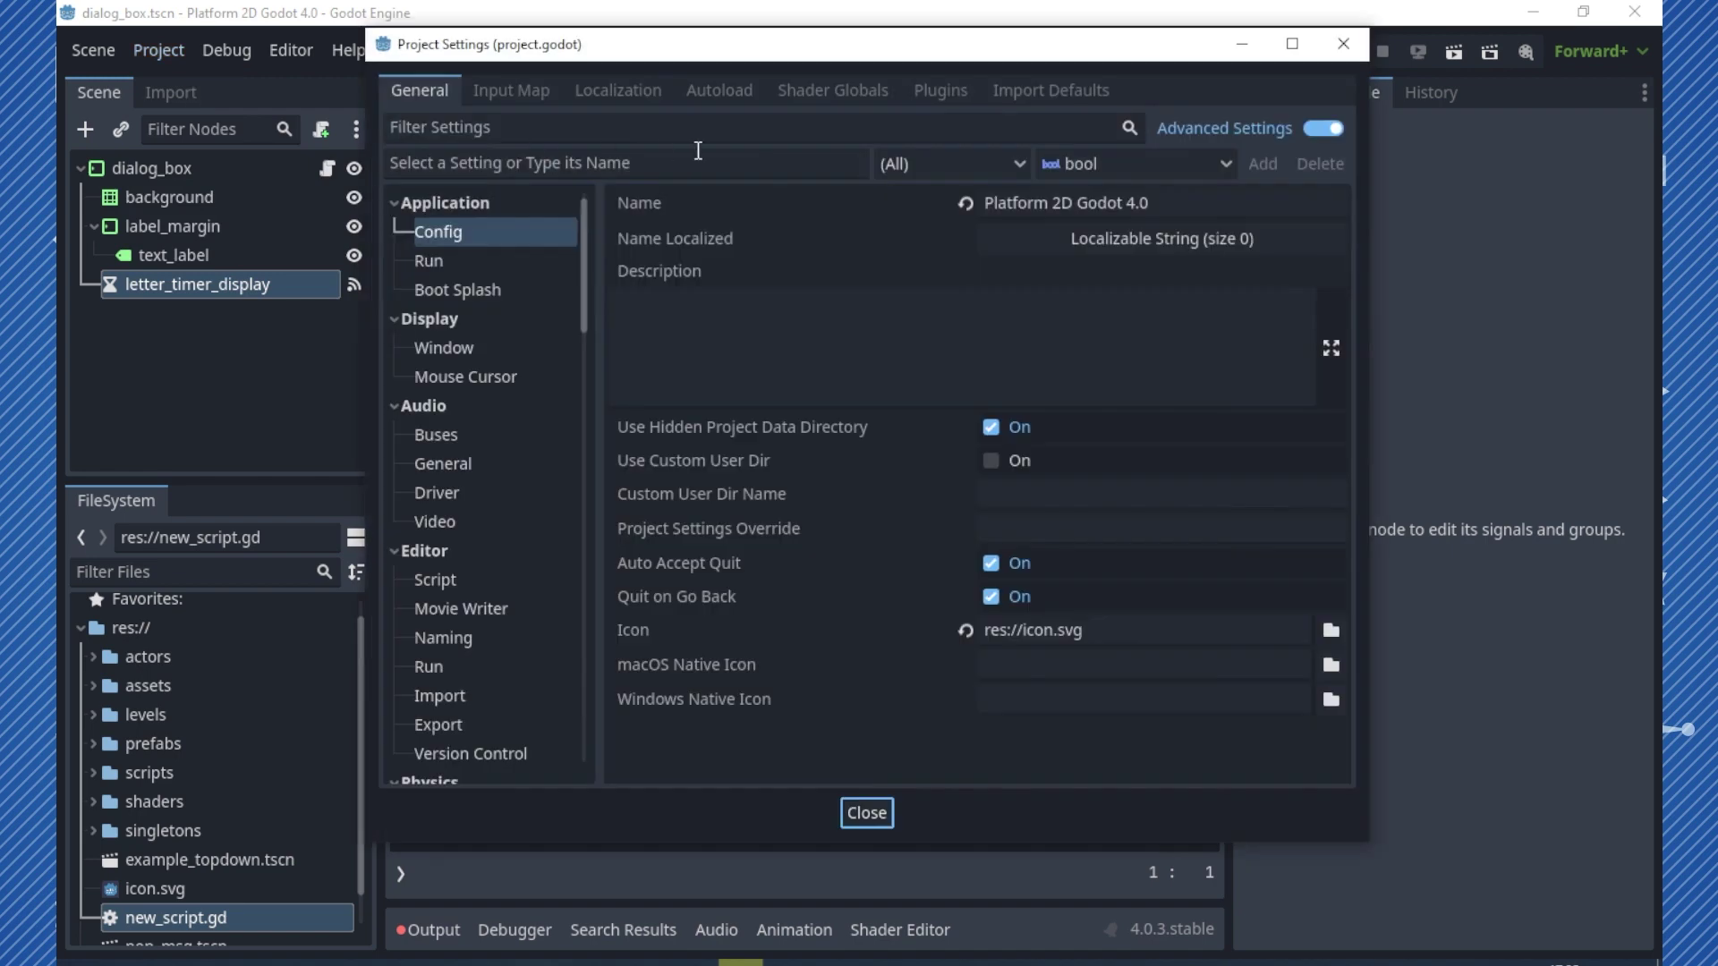
pyautogui.click(723, 91)
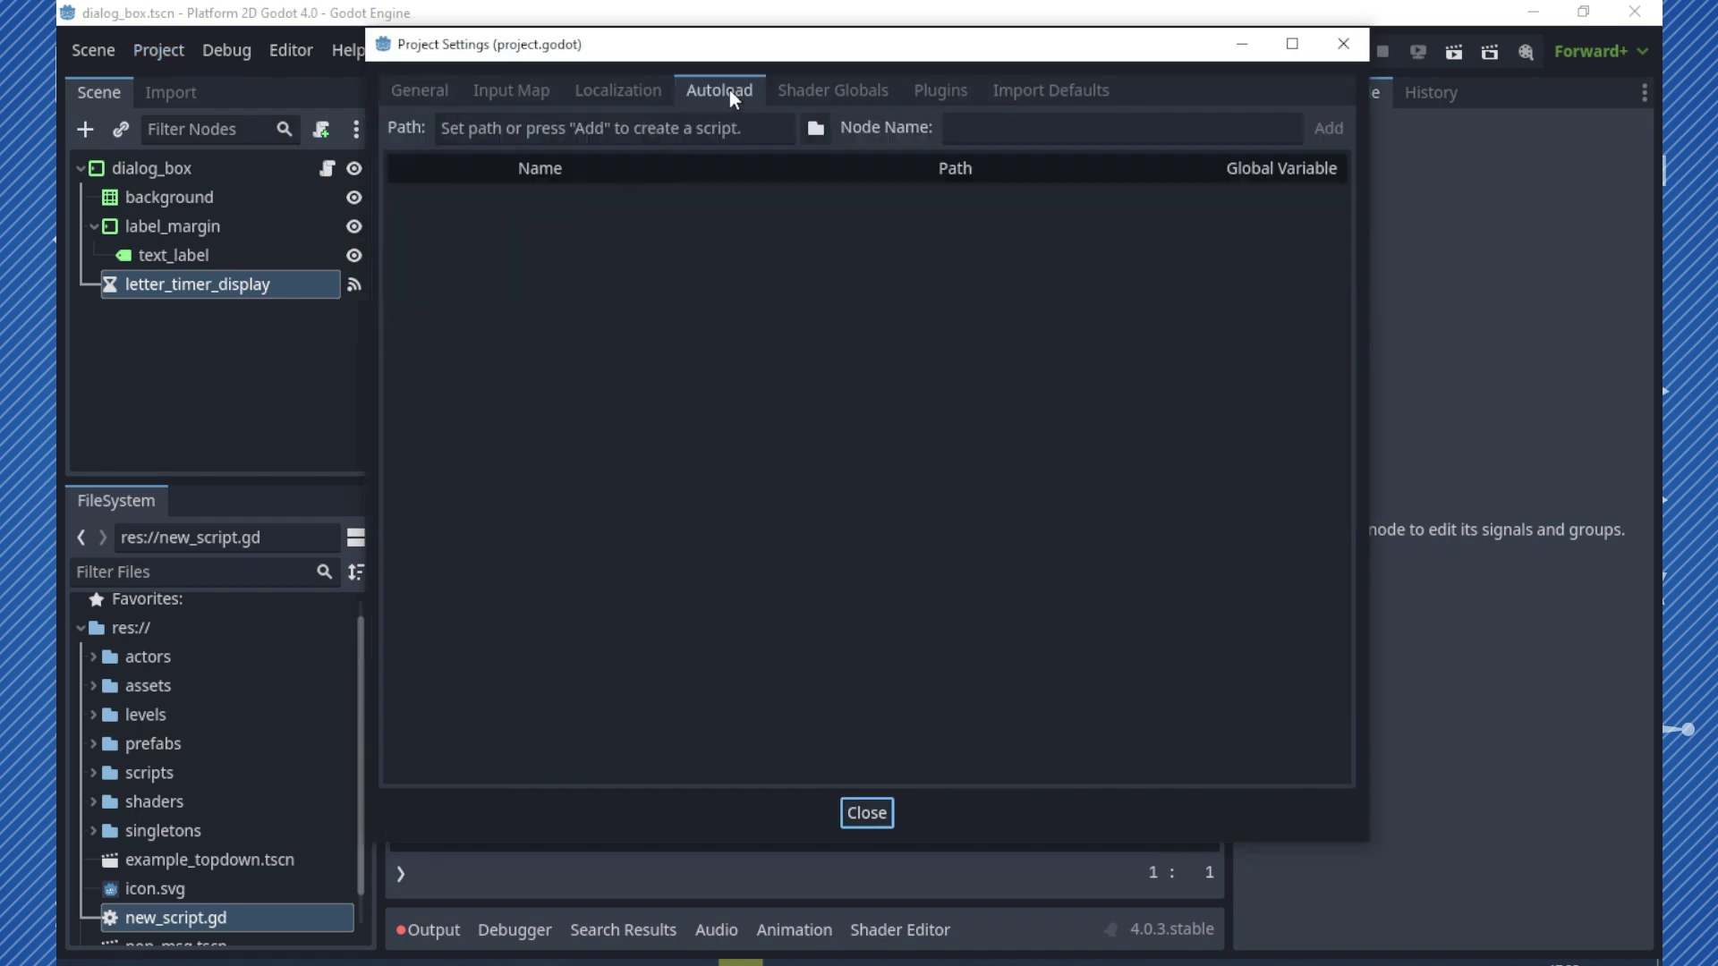
pyautogui.click(815, 128)
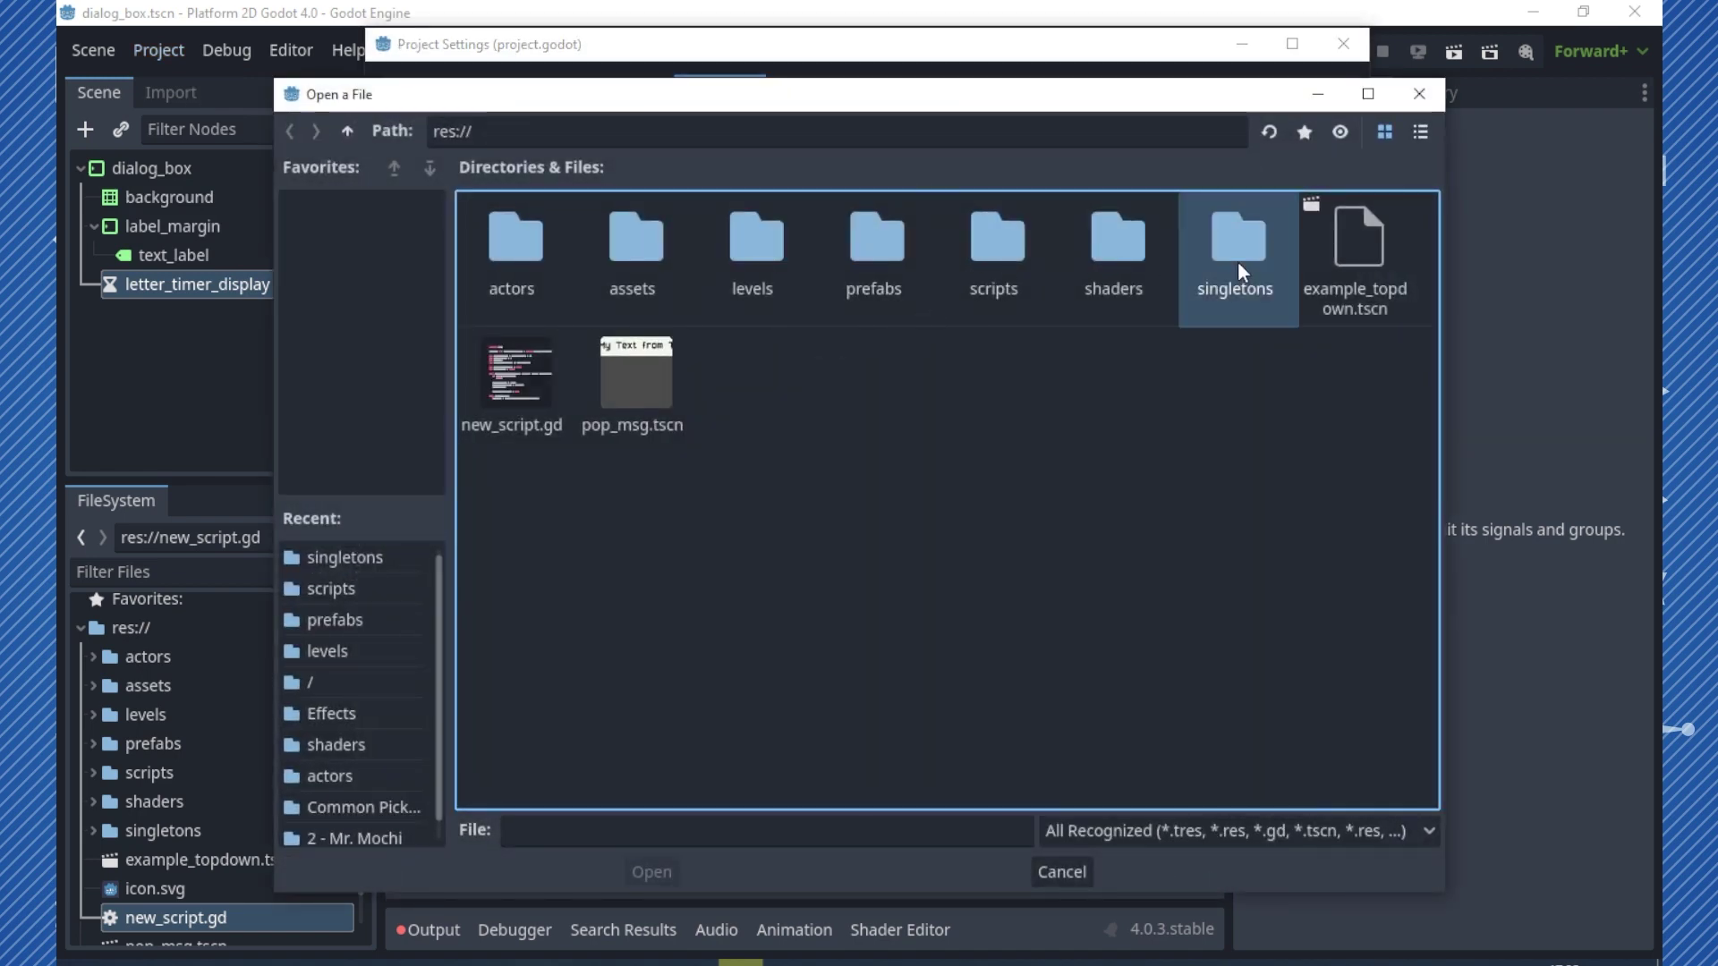
pyautogui.doubleClick(1237, 268)
pyautogui.doubleClick(515, 253)
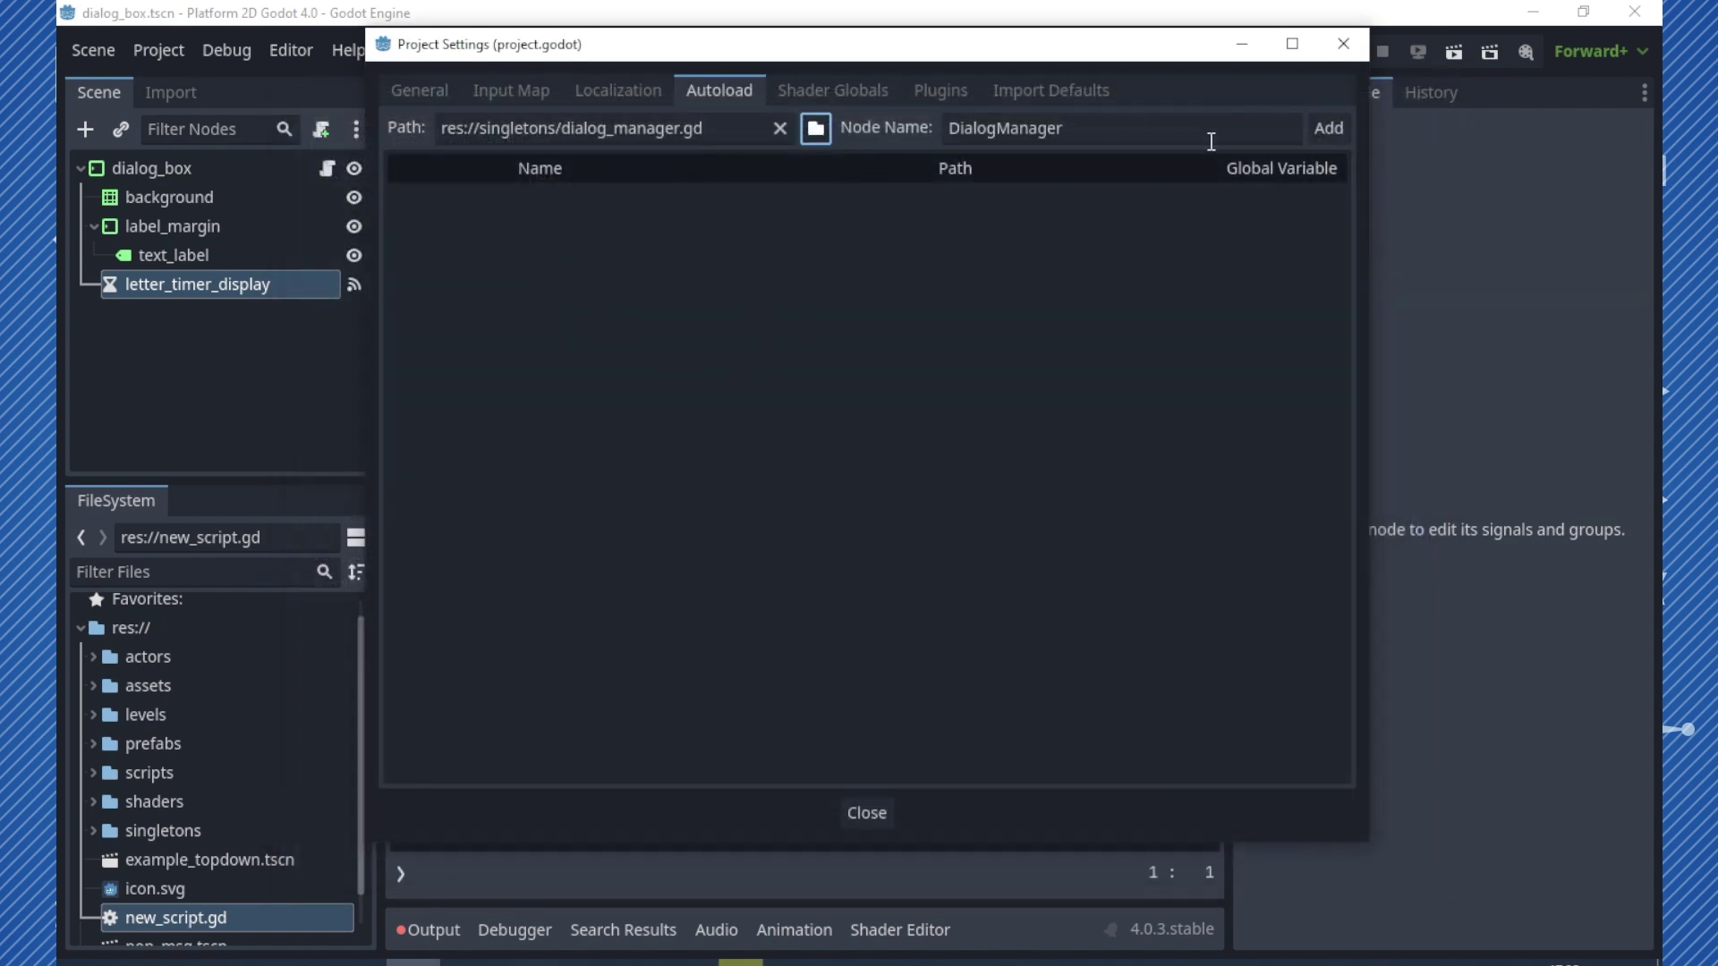
pyautogui.click(1328, 128)
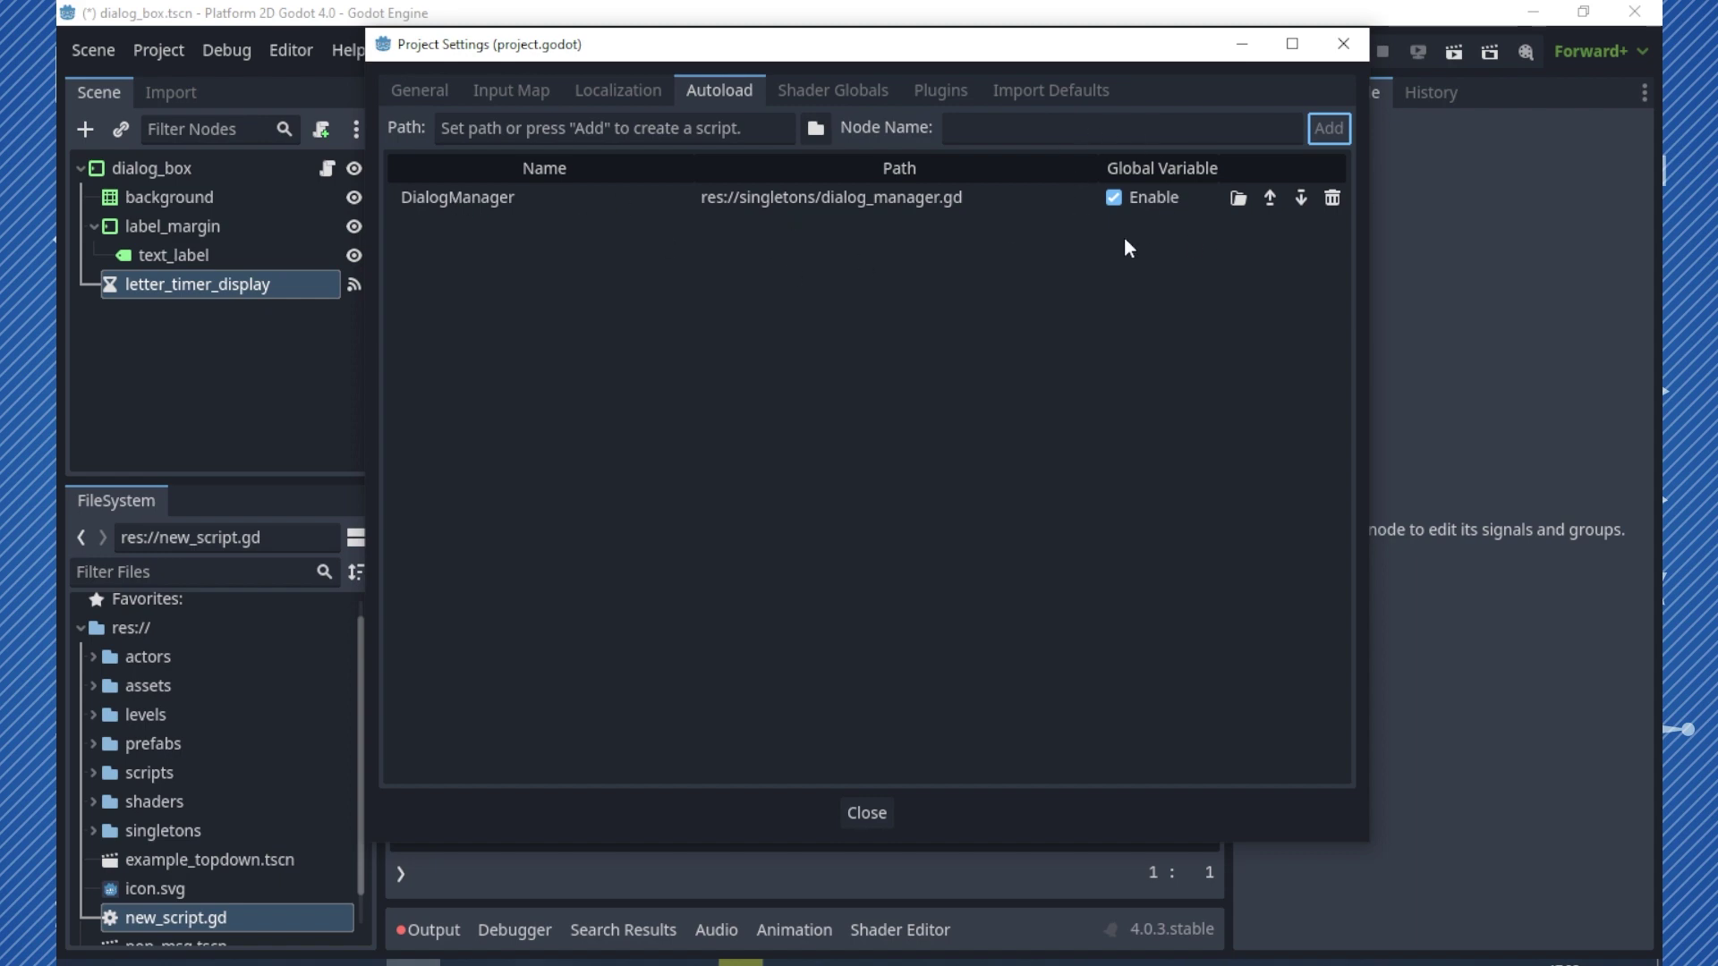
pyautogui.click(867, 813)
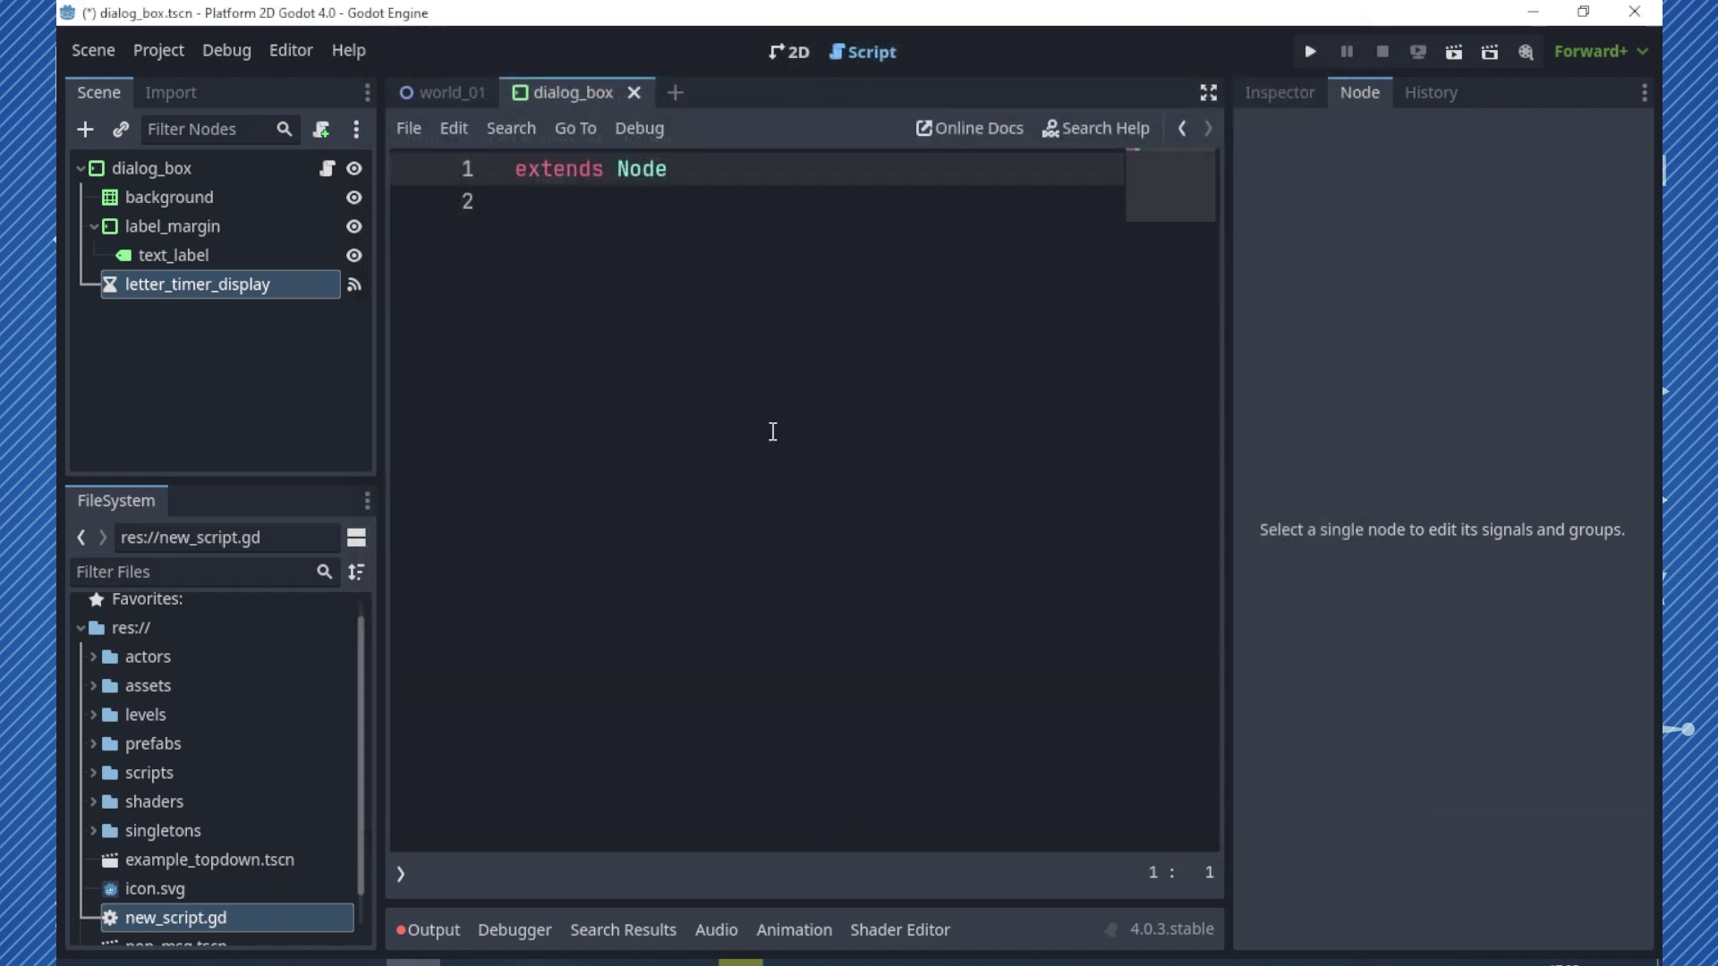
pyautogui.click(1208, 92)
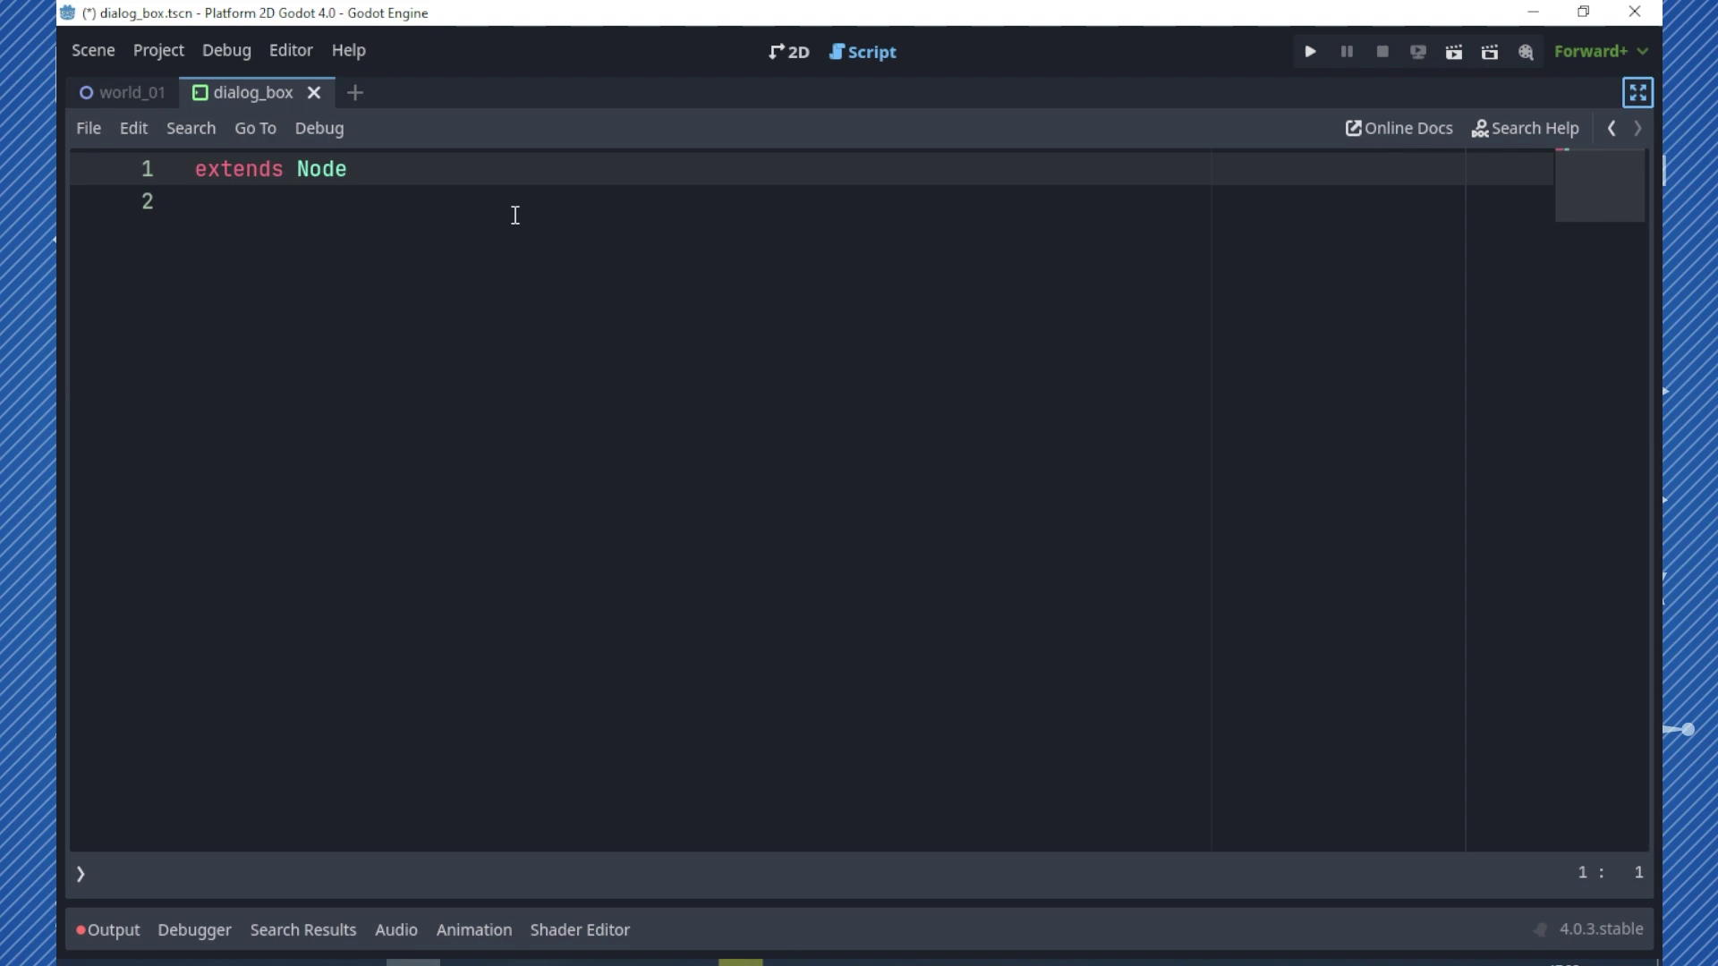
pyautogui.click(438, 177)
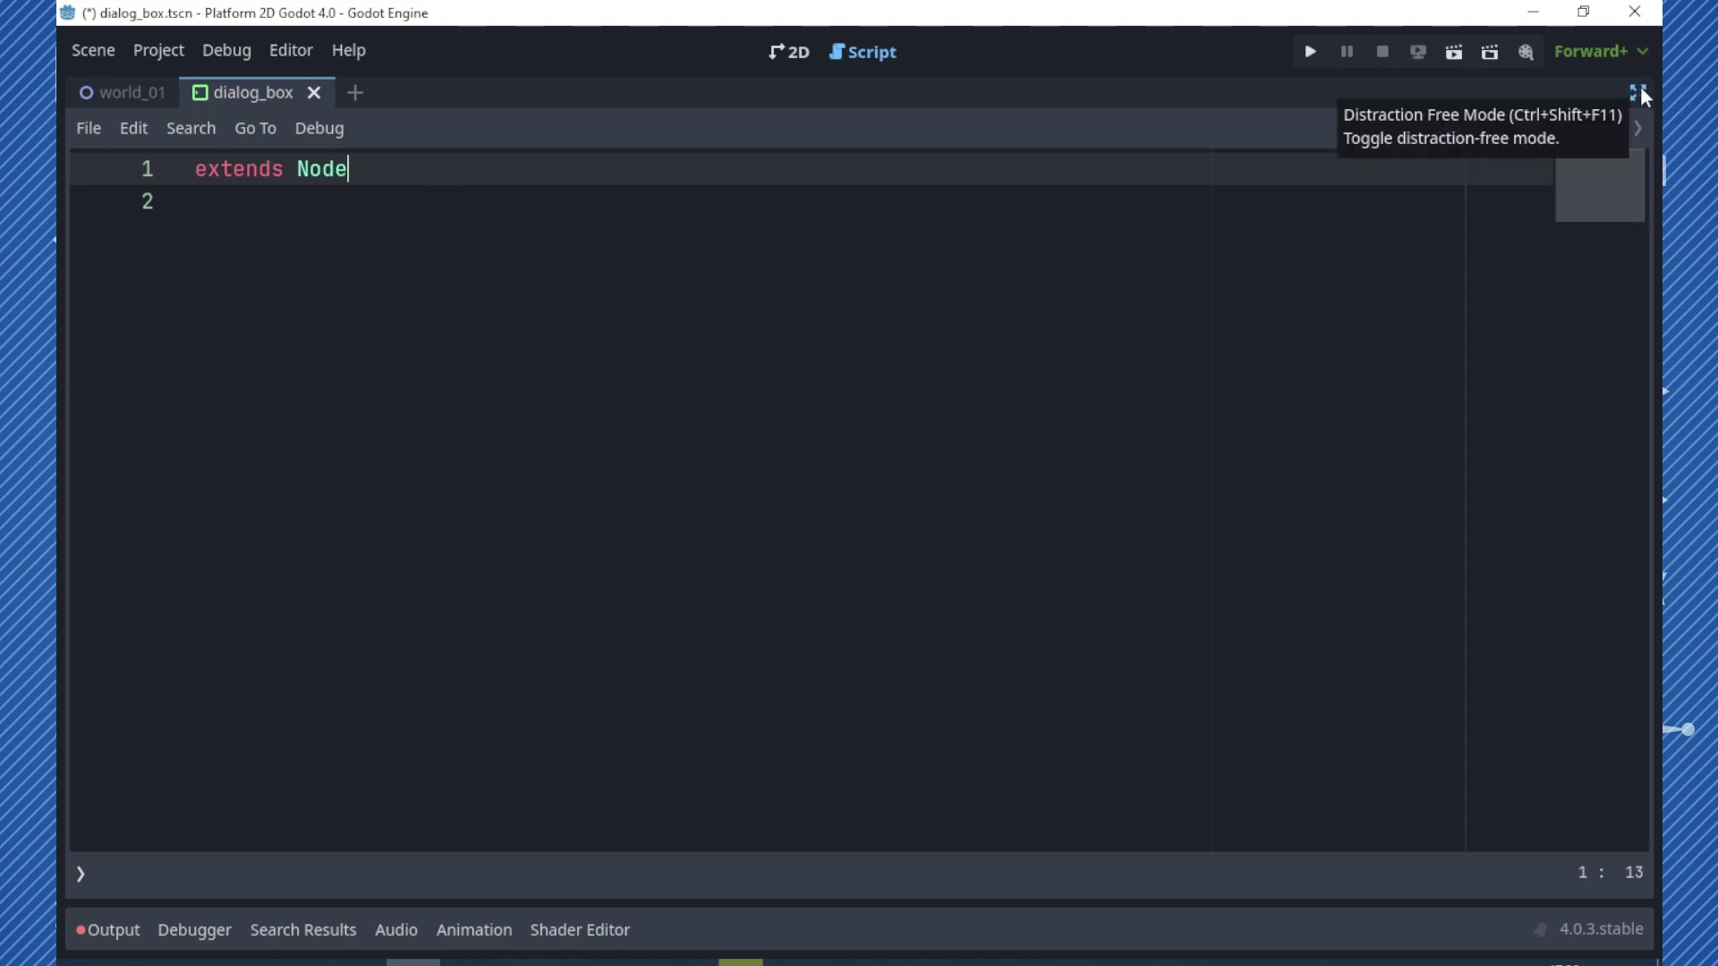
pyautogui.press('Return')
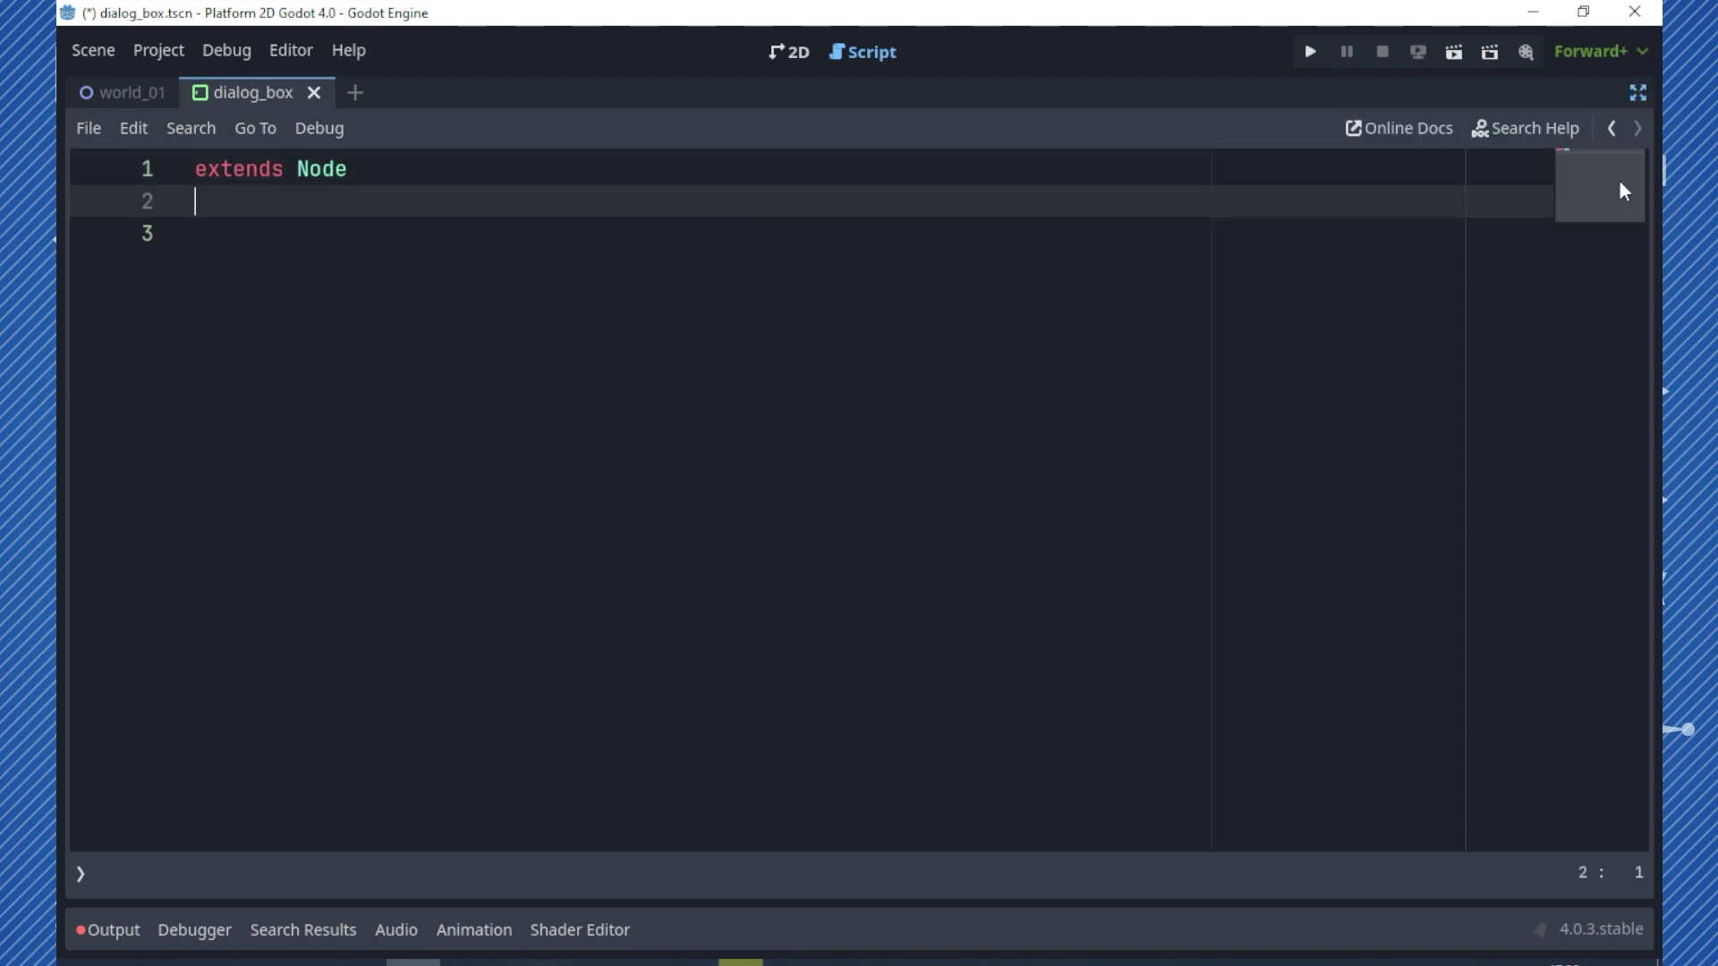
pyautogui.press('Return')
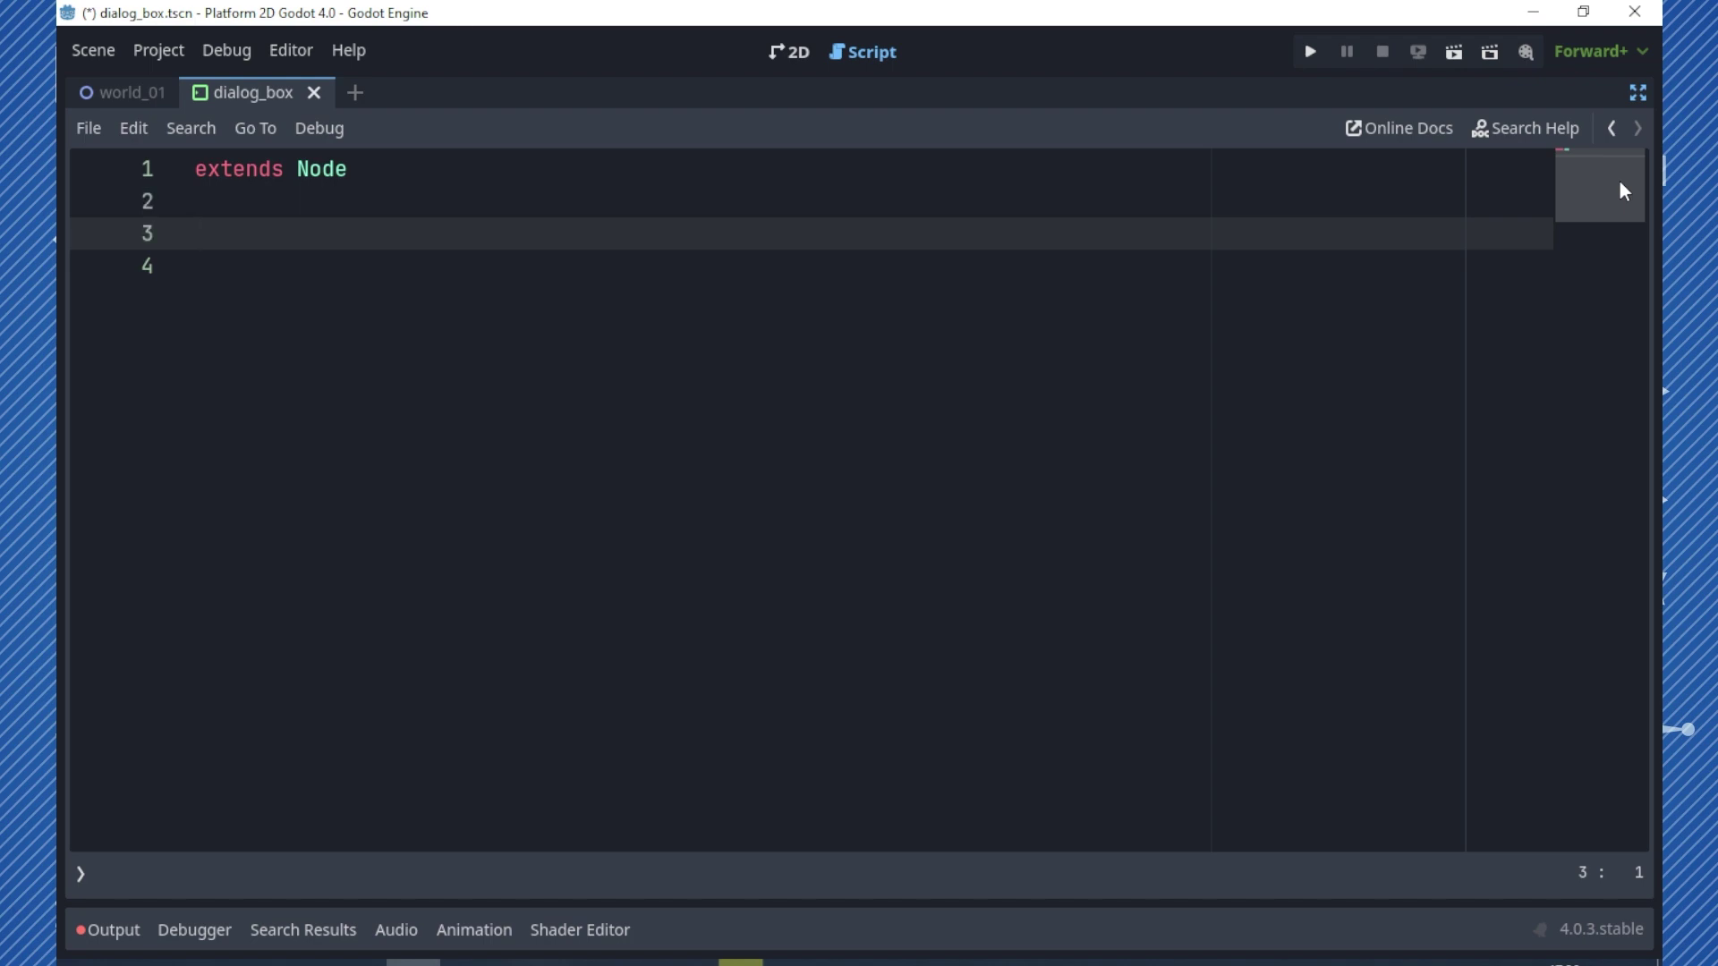
pyautogui.write('@')
pyautogui.press('Return')
pyautogui.click(1303, 238)
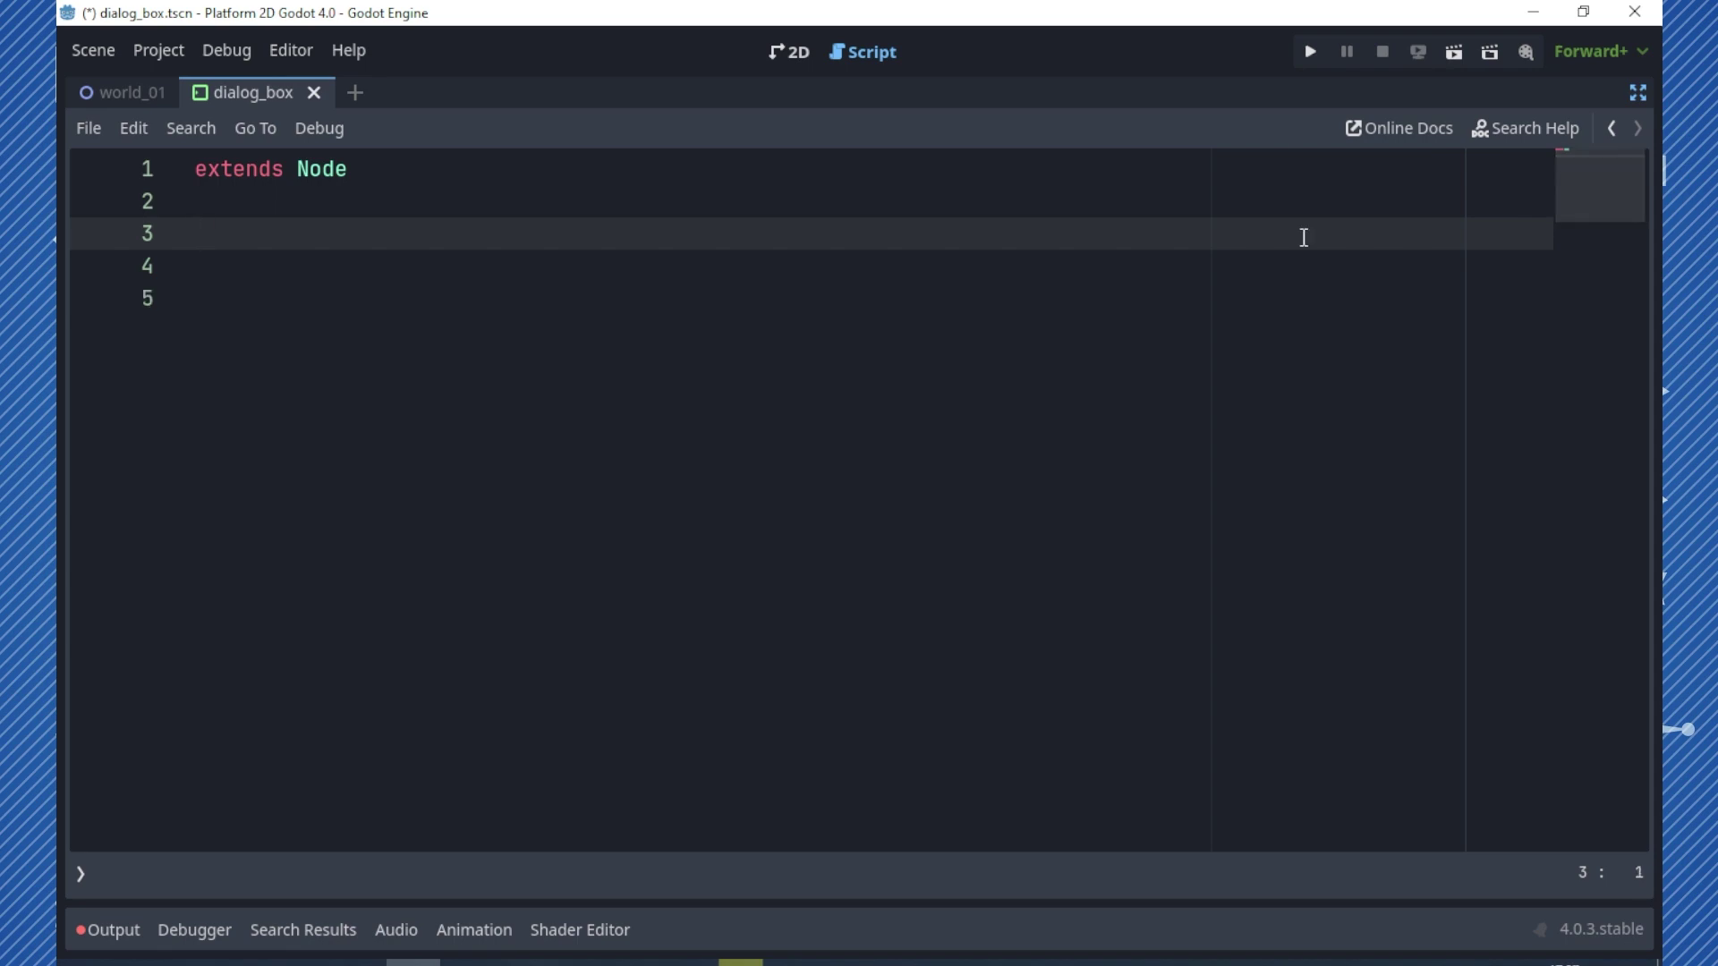
pyautogui.write('@onready var dialog_box_scene = preload("res://prefabs/dialog_box.tscn")')
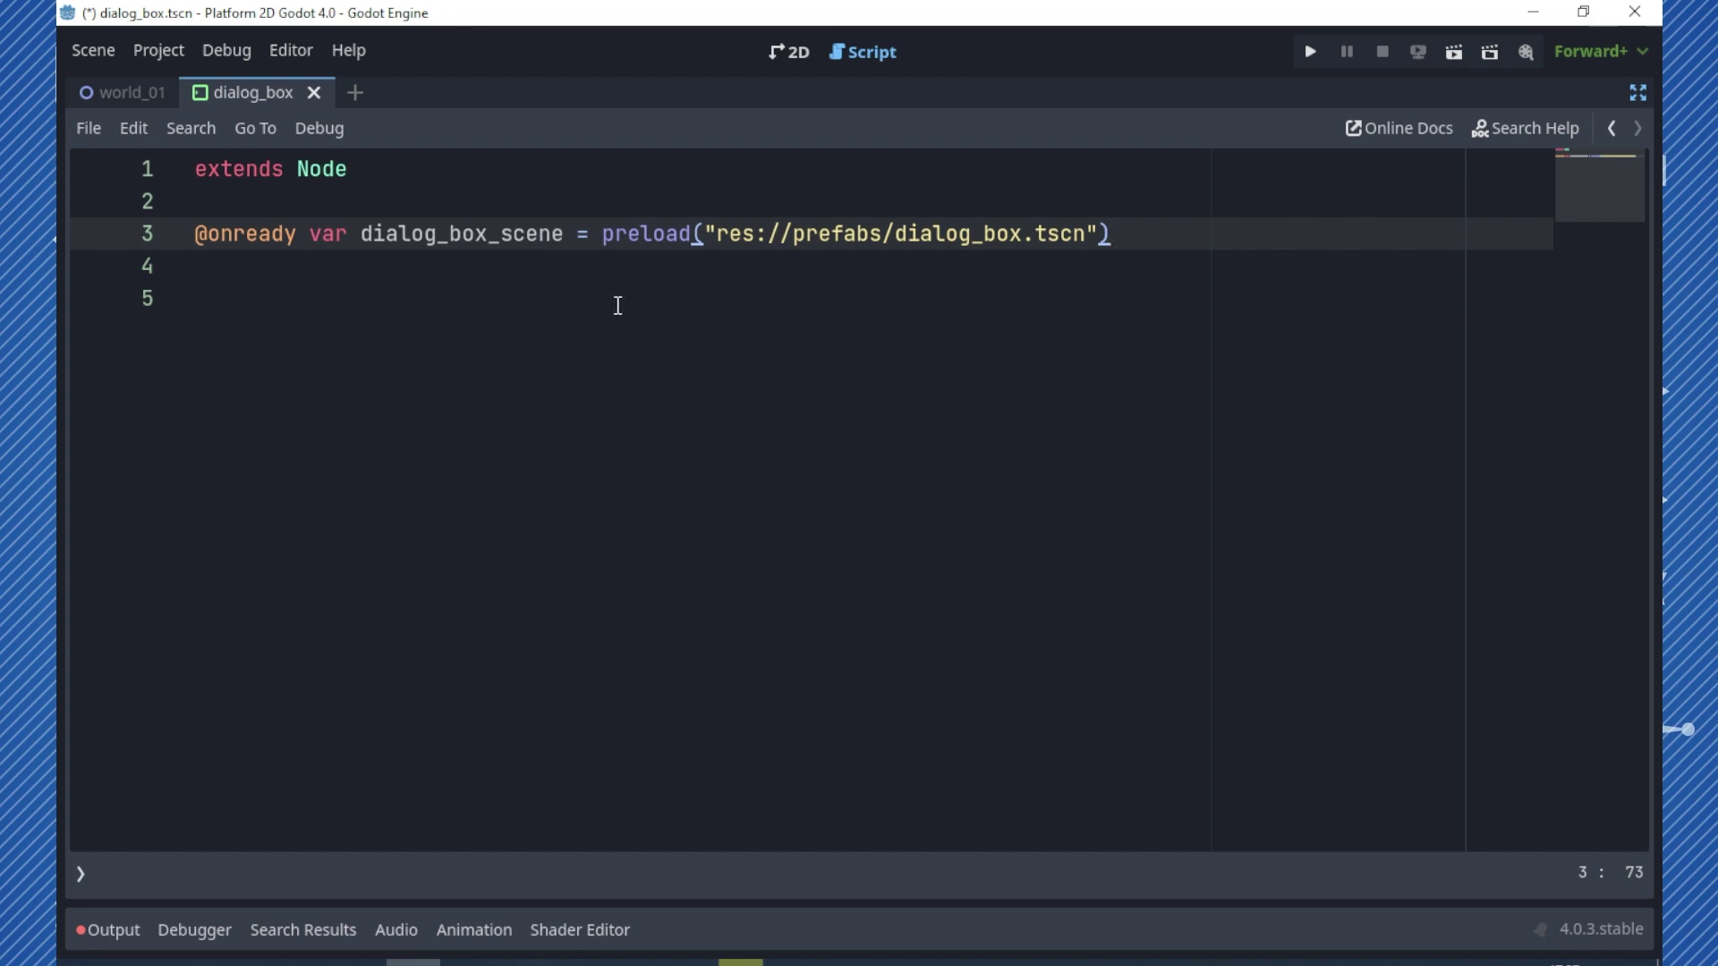
# - Declare message_lines as an empty Array[String], current_line = 0, and begin var dialog_box
pyautogui.press('Return')
pyautogui.write('var ')
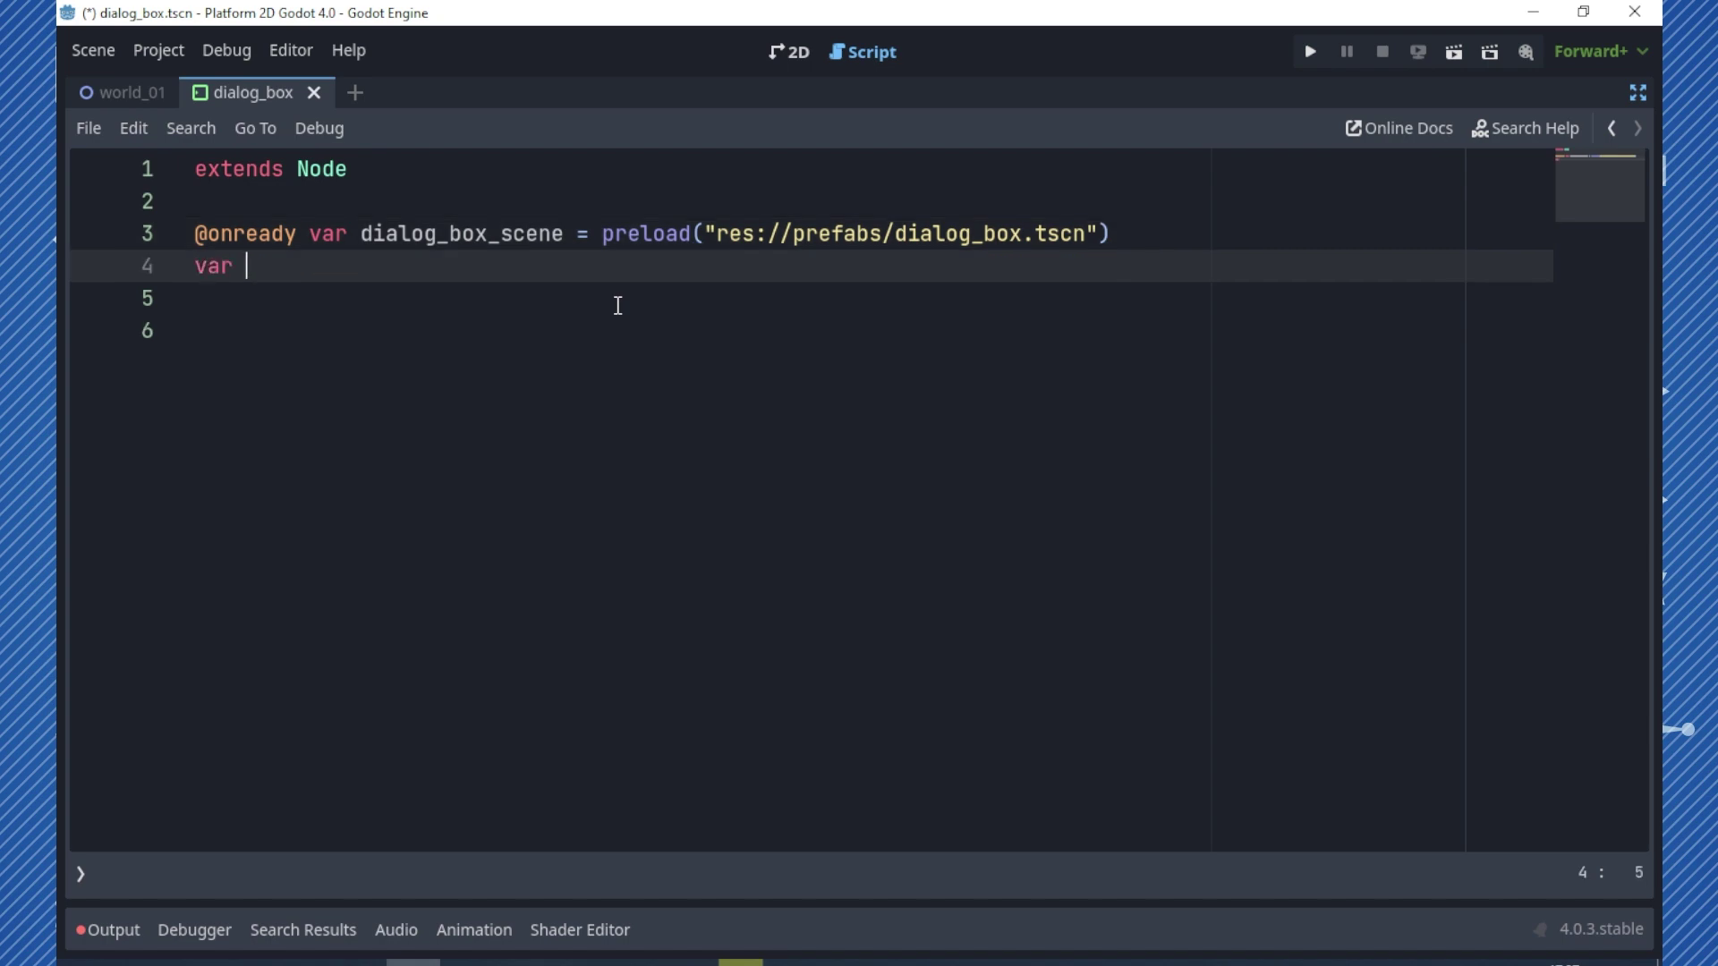
pyautogui.write('message_lines ')
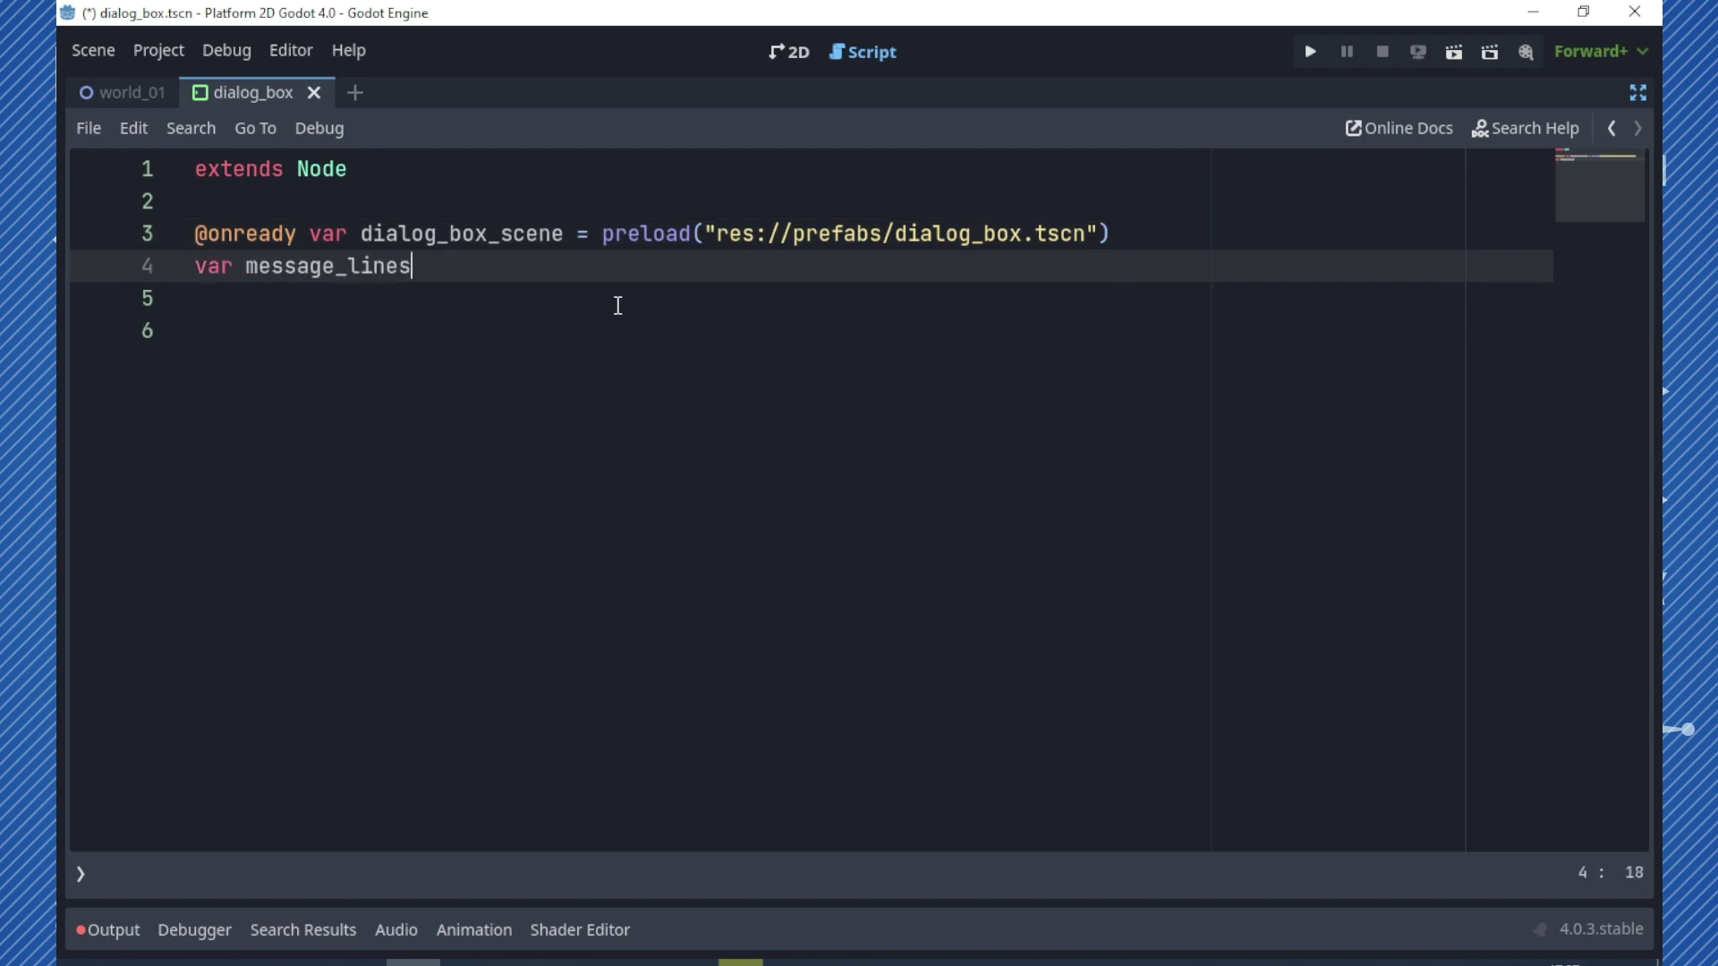
pyautogui.write(': Array')
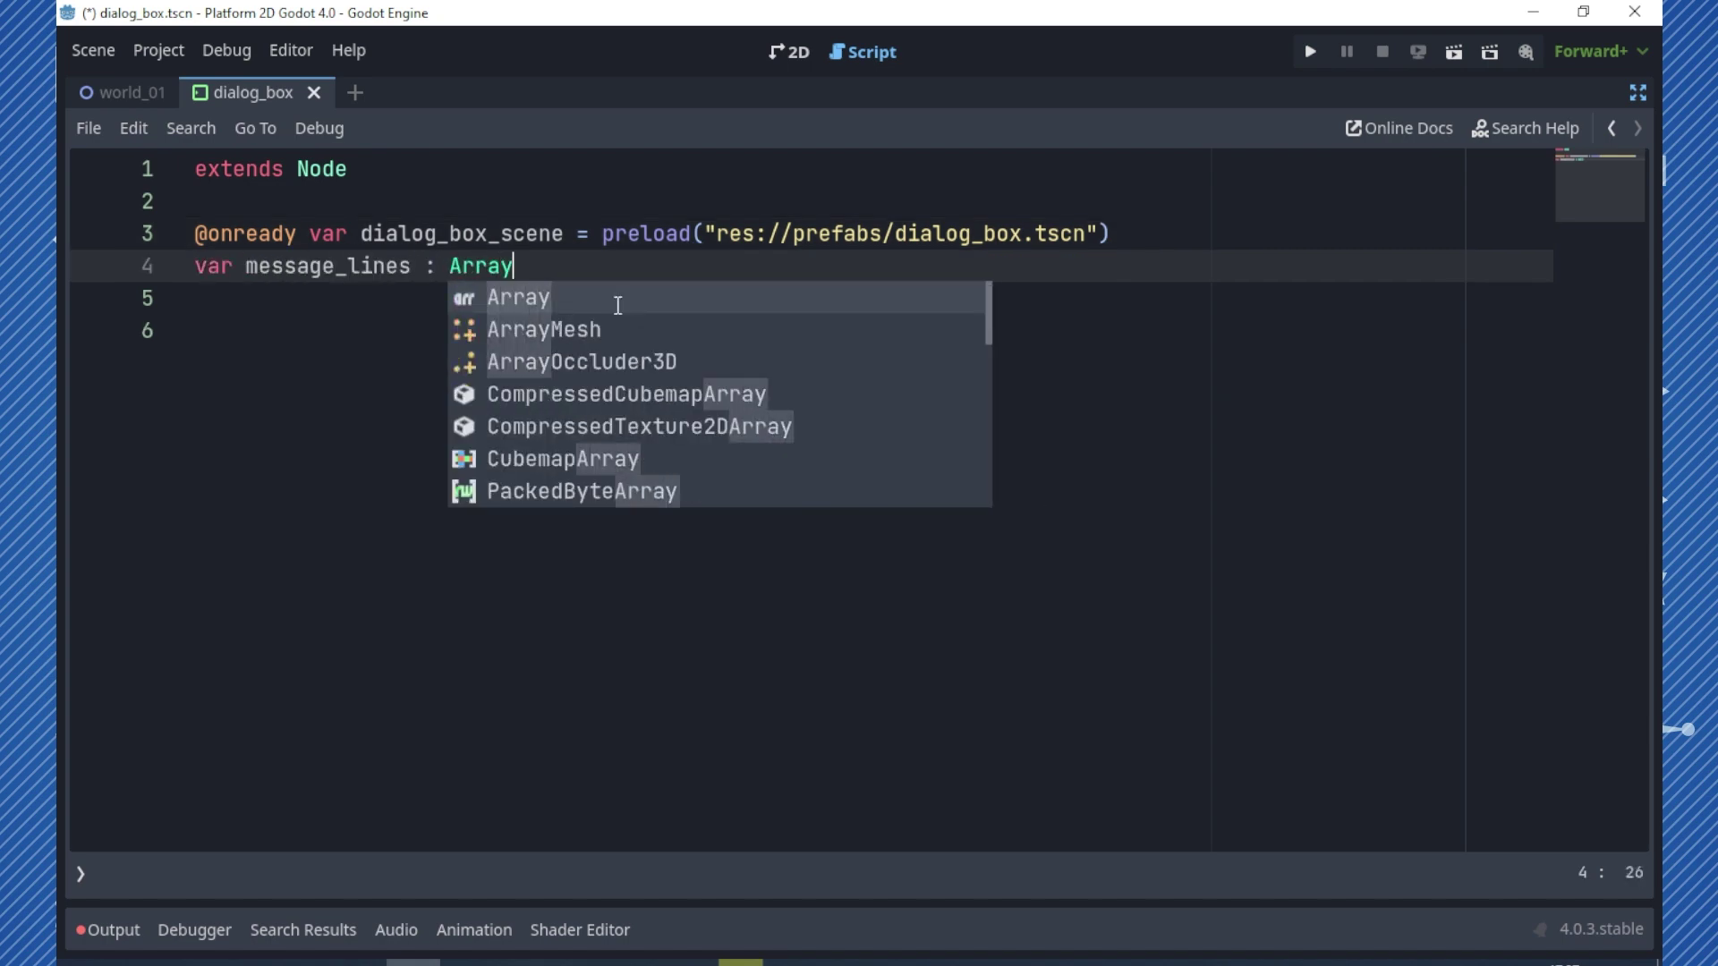
pyautogui.write('[String')
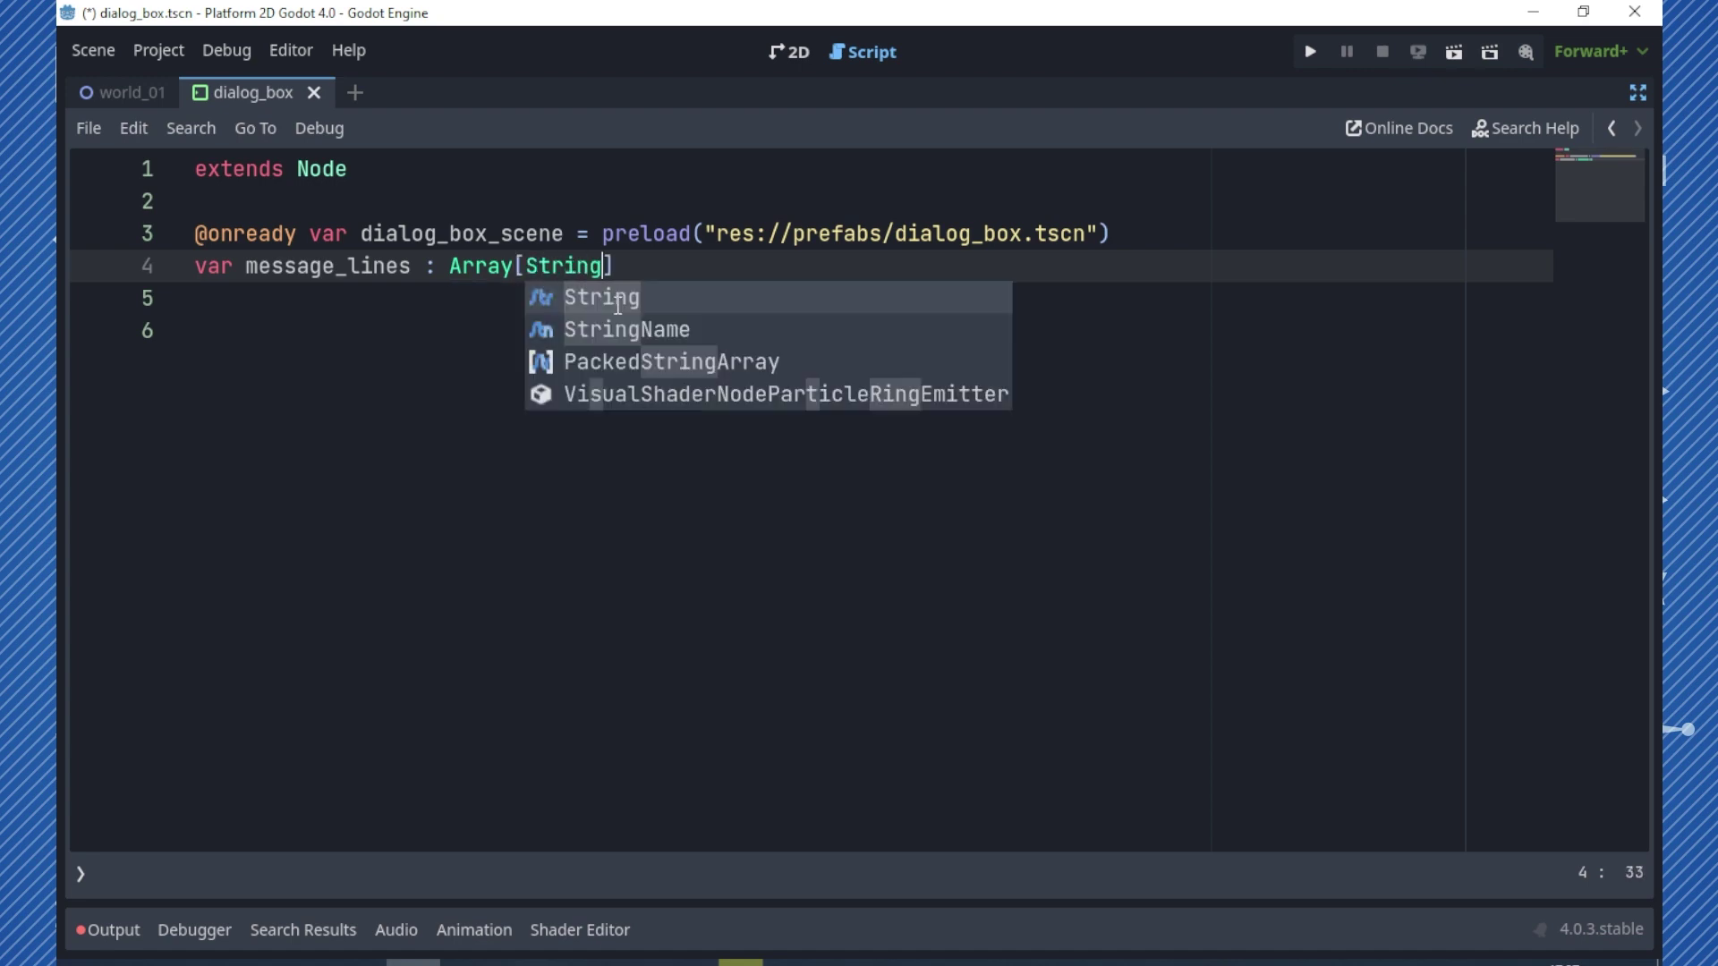
pyautogui.write(']')
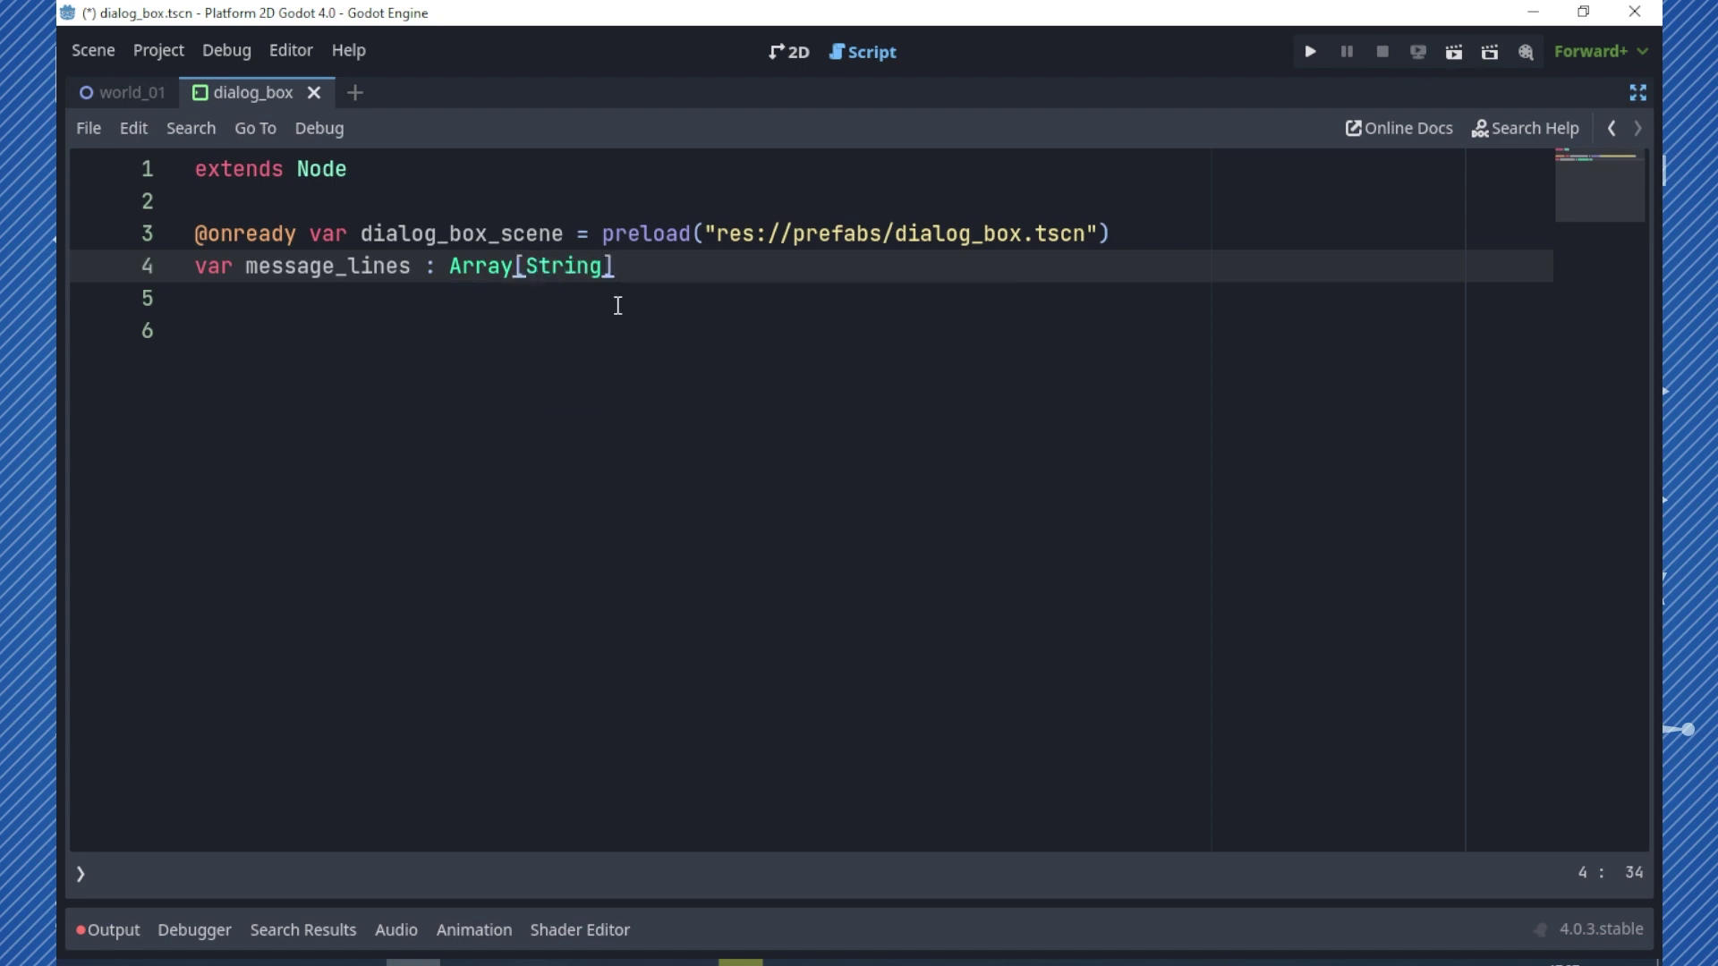
pyautogui.write(' = []')
pyautogui.press('Return')
pyautogui.write('var c')
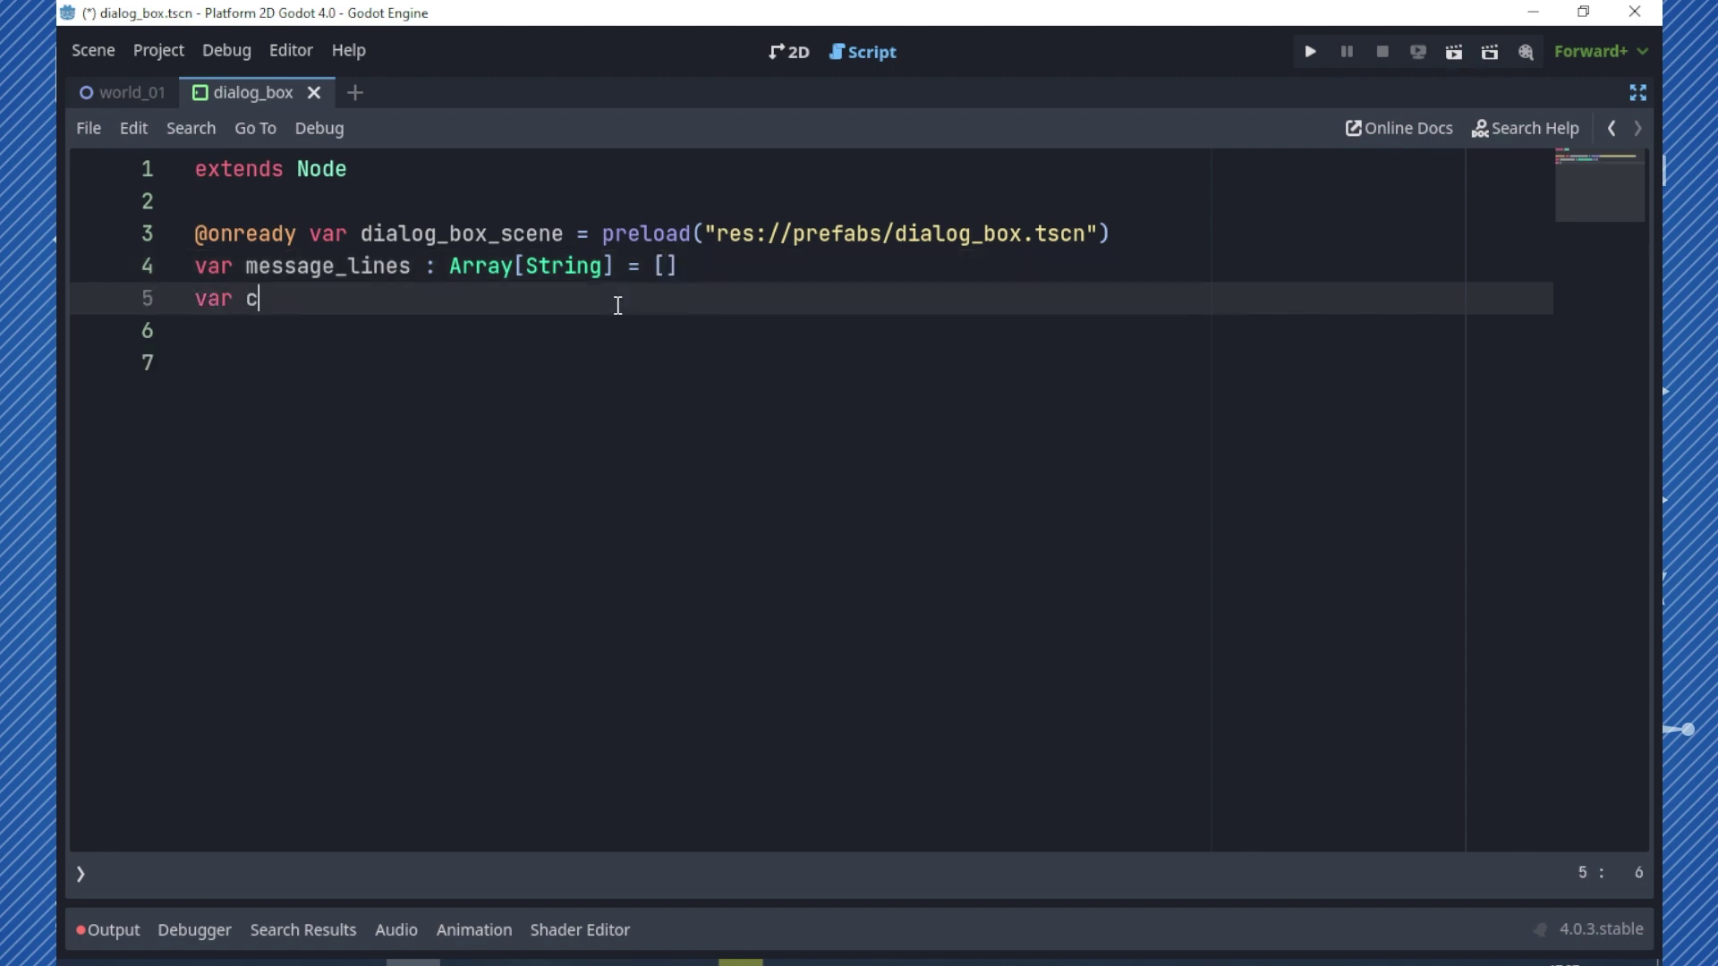
pyautogui.write('urrent_li')
pyautogui.write('ne = 0')
pyautogui.press('BackSpace')
pyautogui.press('BackSpace')
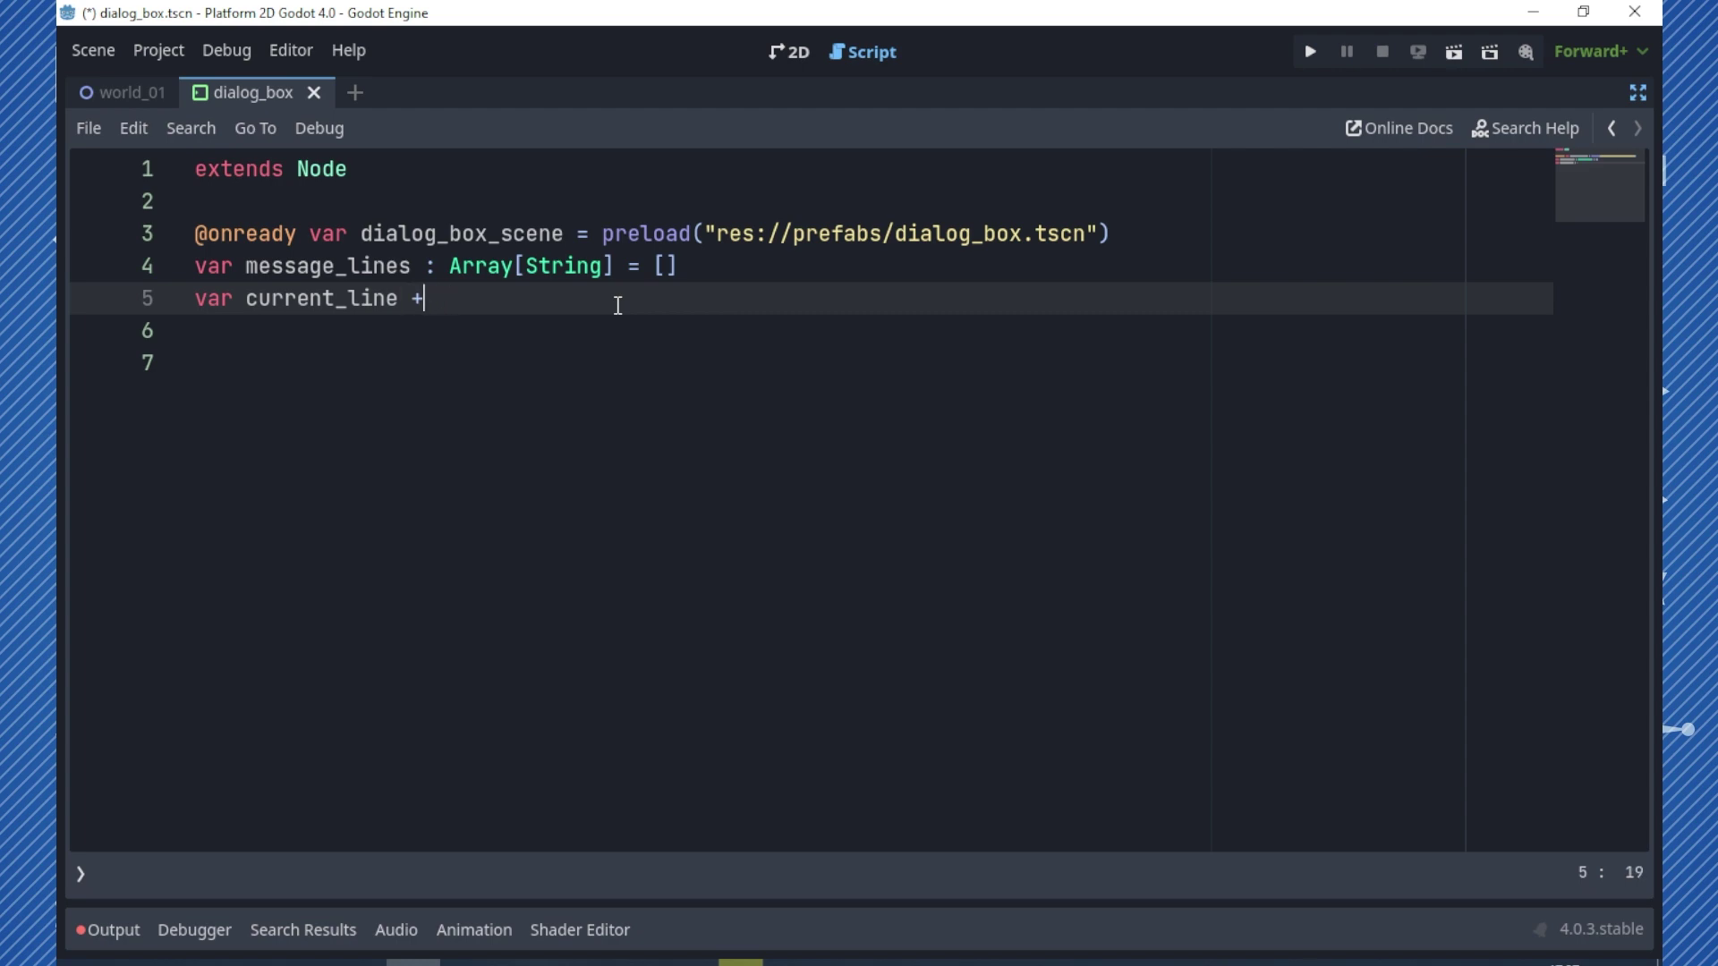
pyautogui.write('0')
pyautogui.press('Return')
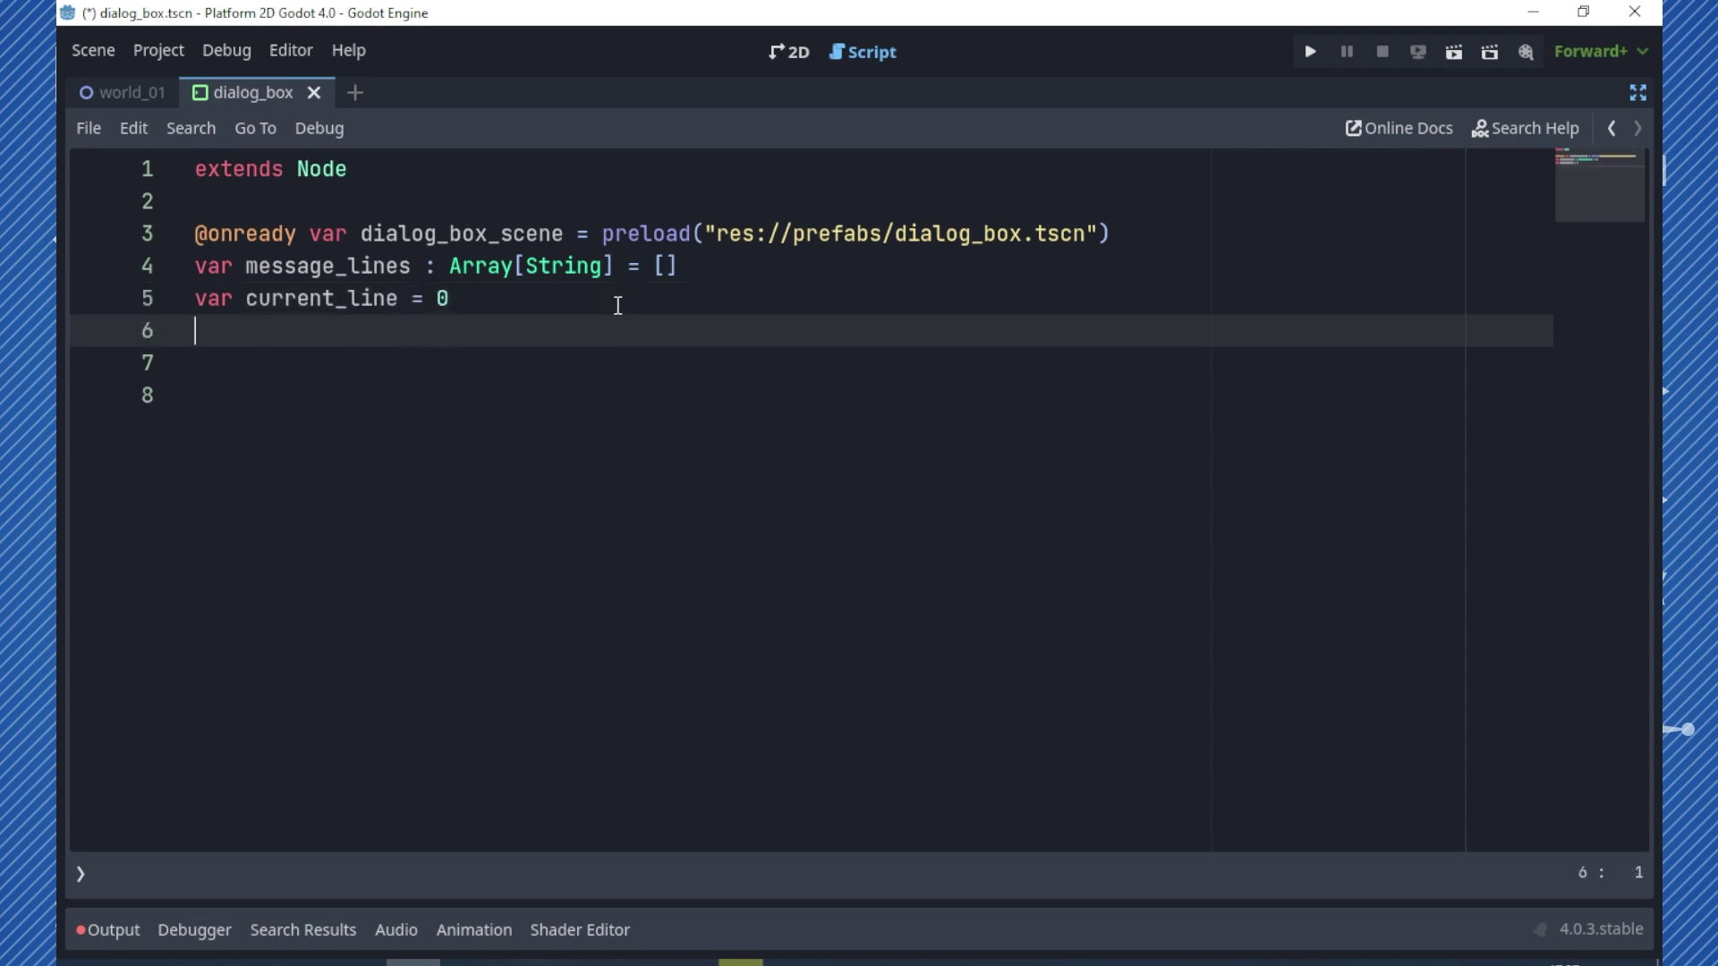
pyautogui.press('Return')
pyautogui.write('var ')
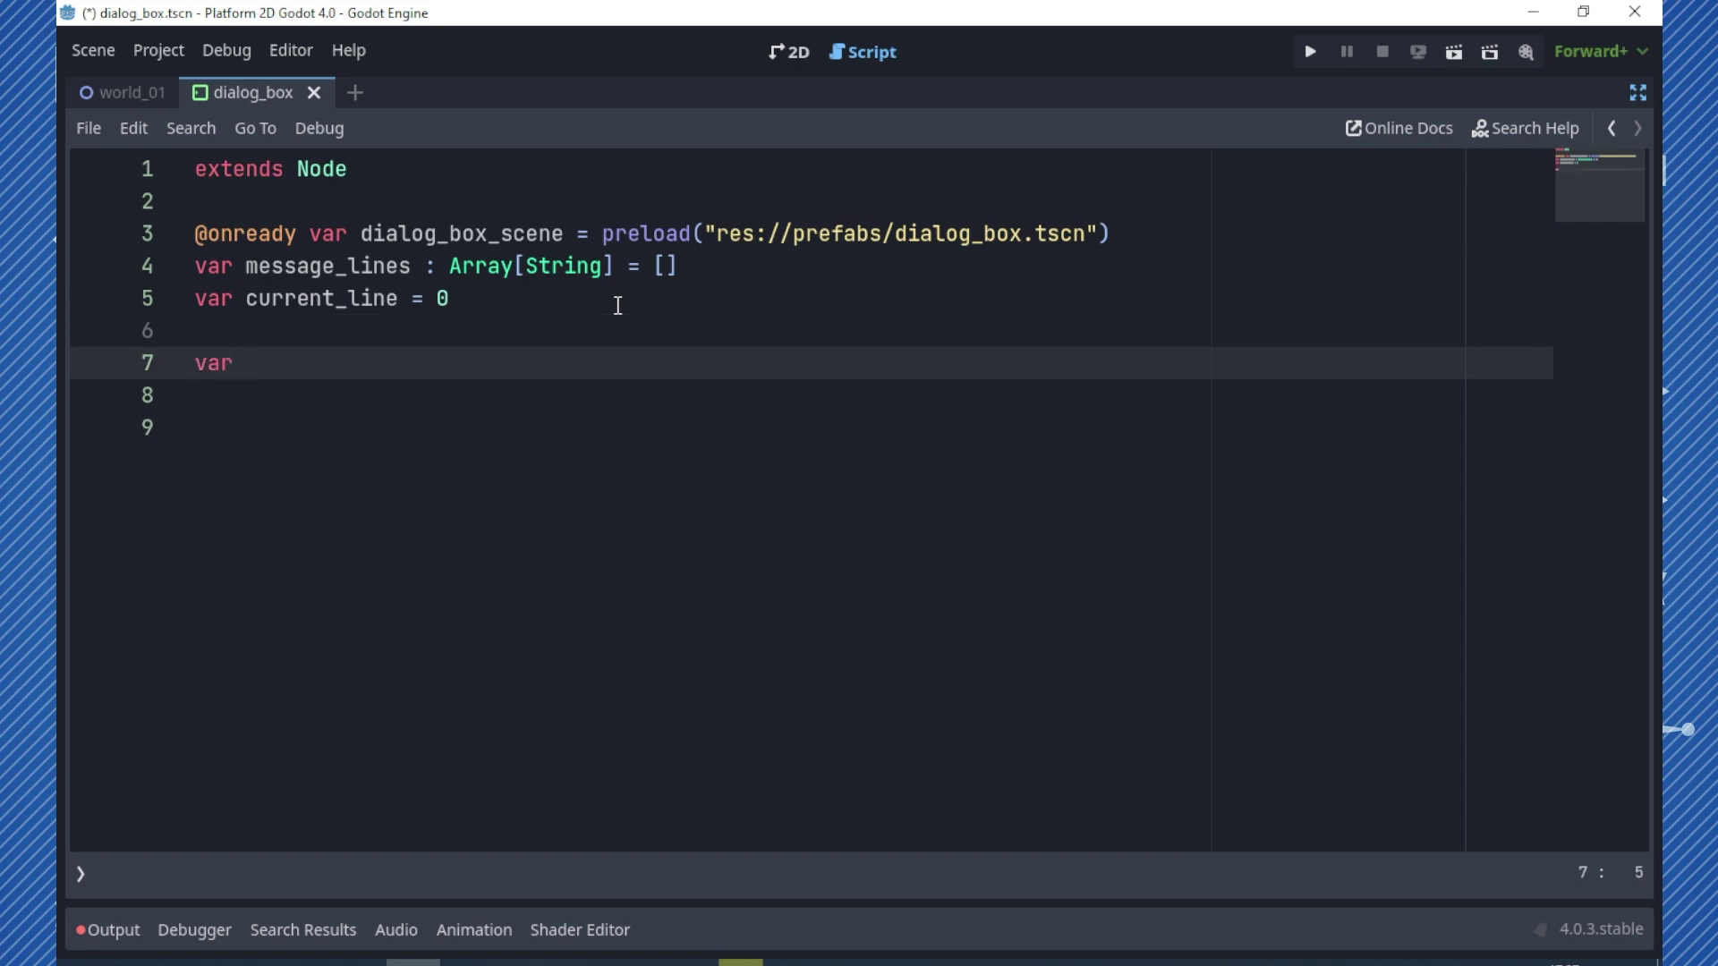
pyautogui.write('d')
pyautogui.write('ialog')
pyautogui.write('_box')
# - Finish the dialog_box variable and declare dialog_box_position := Vector2.ZERO
pyautogui.press('Return')
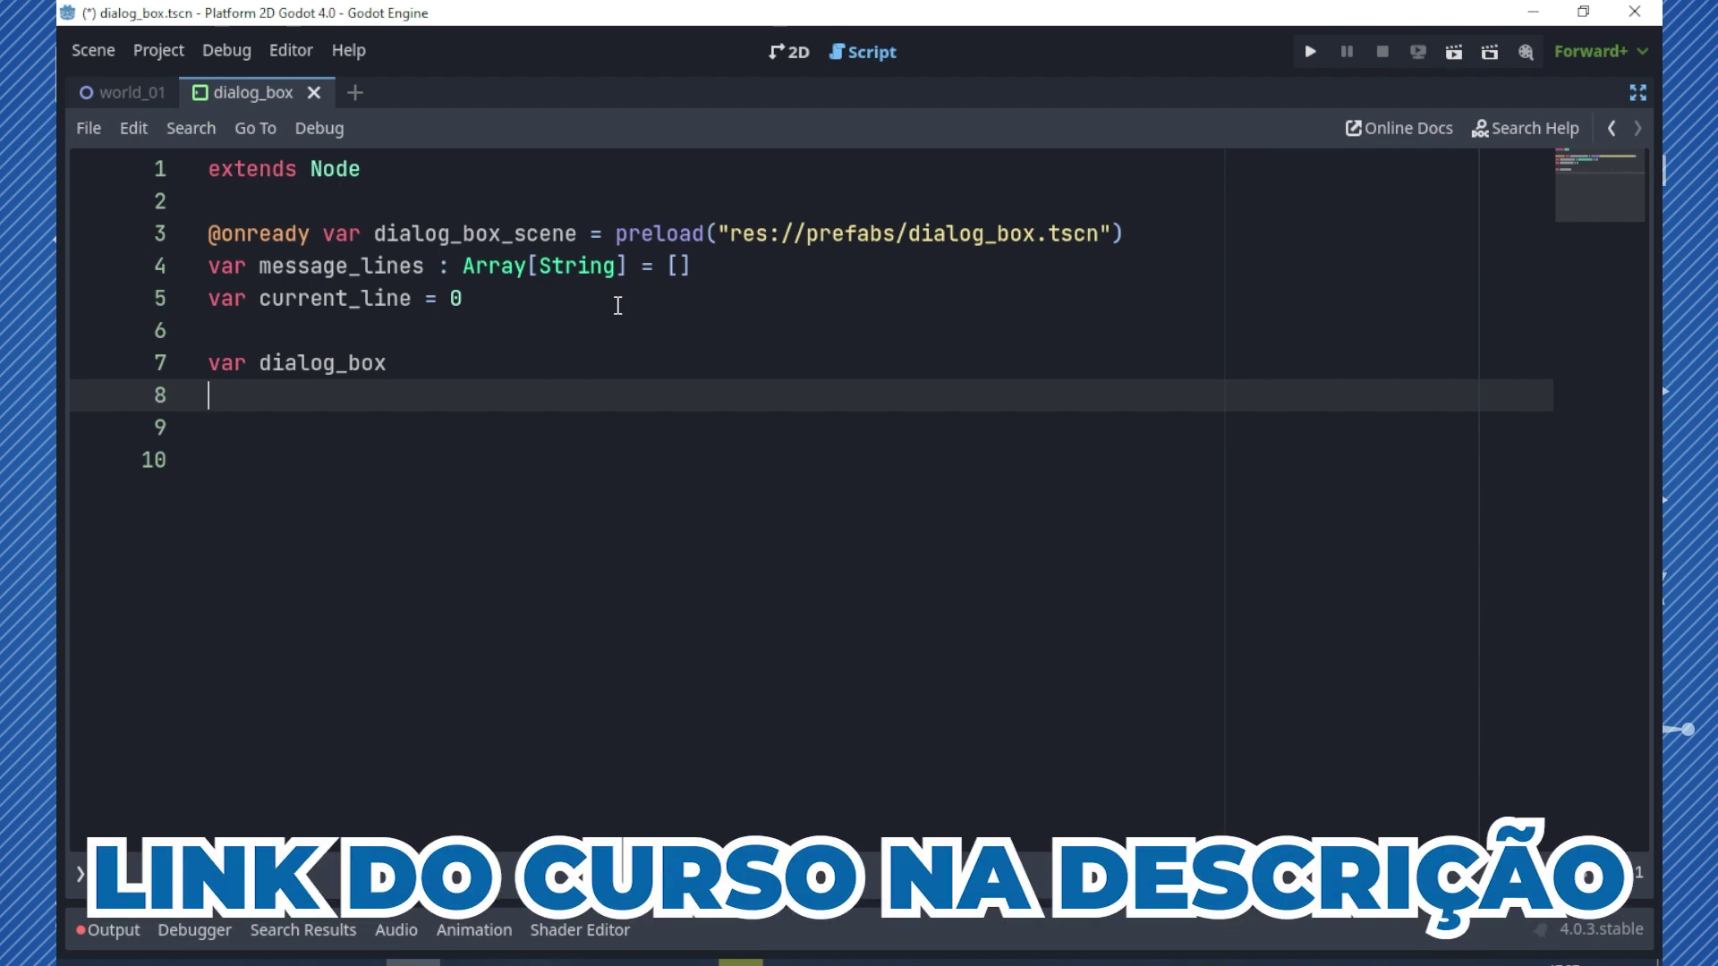
pyautogui.write('var')
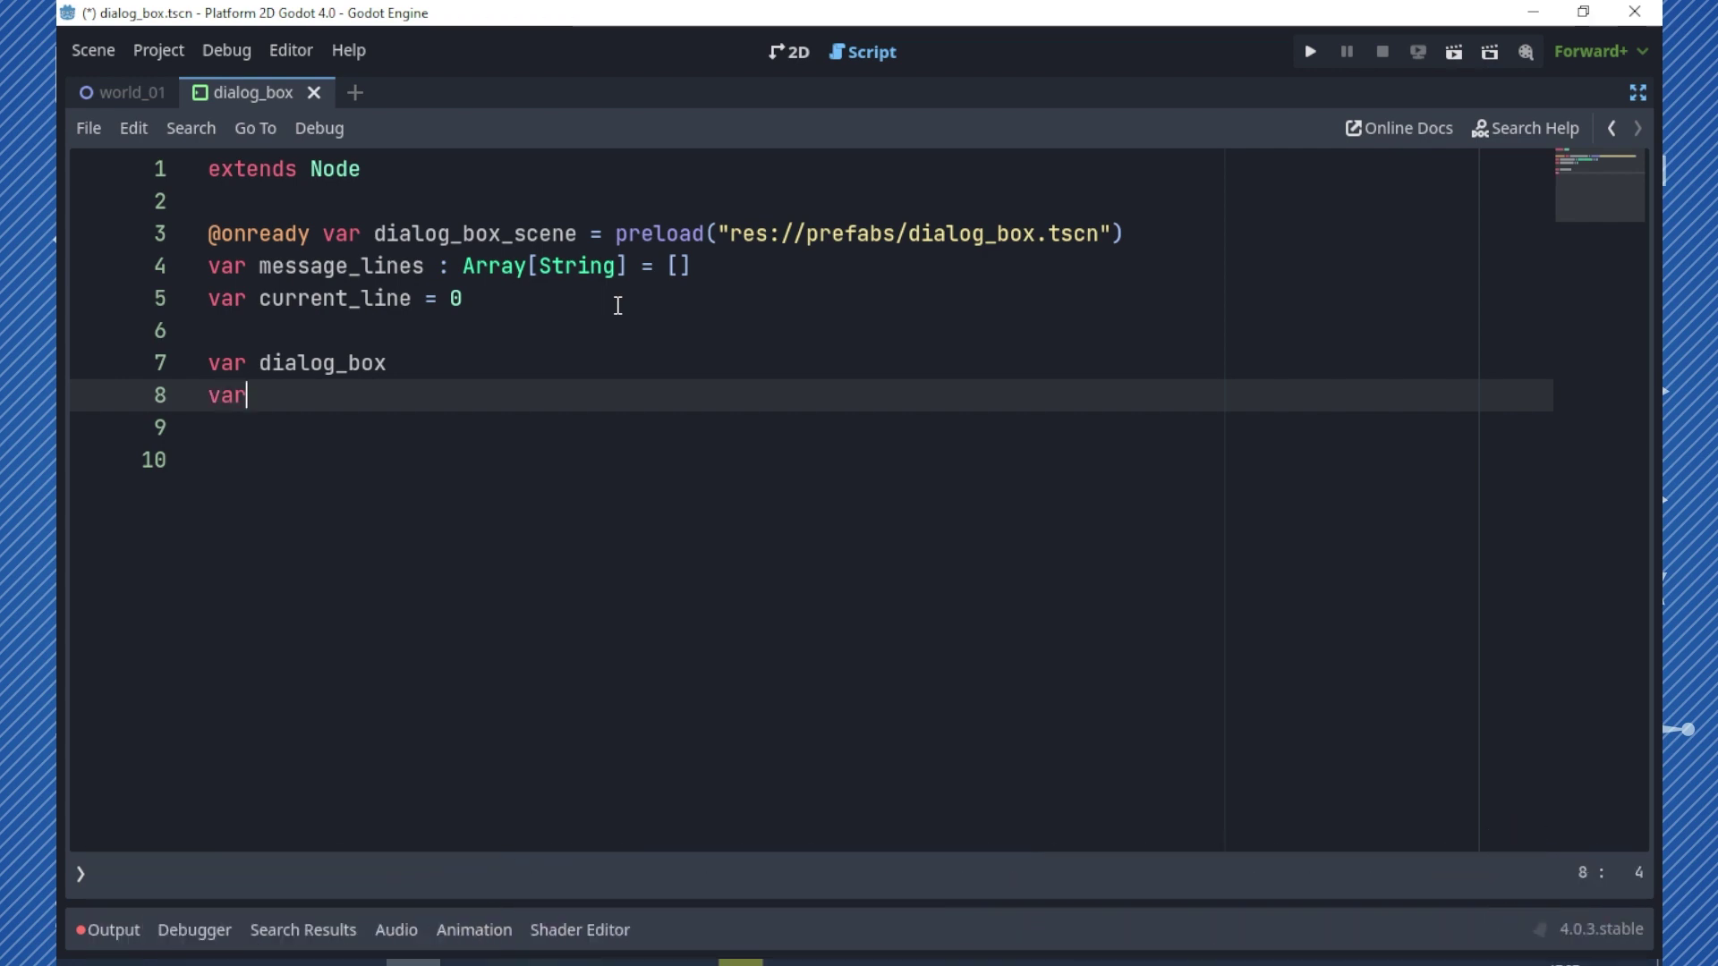
pyautogui.write(' dialog')
pyautogui.write('_box_positio')
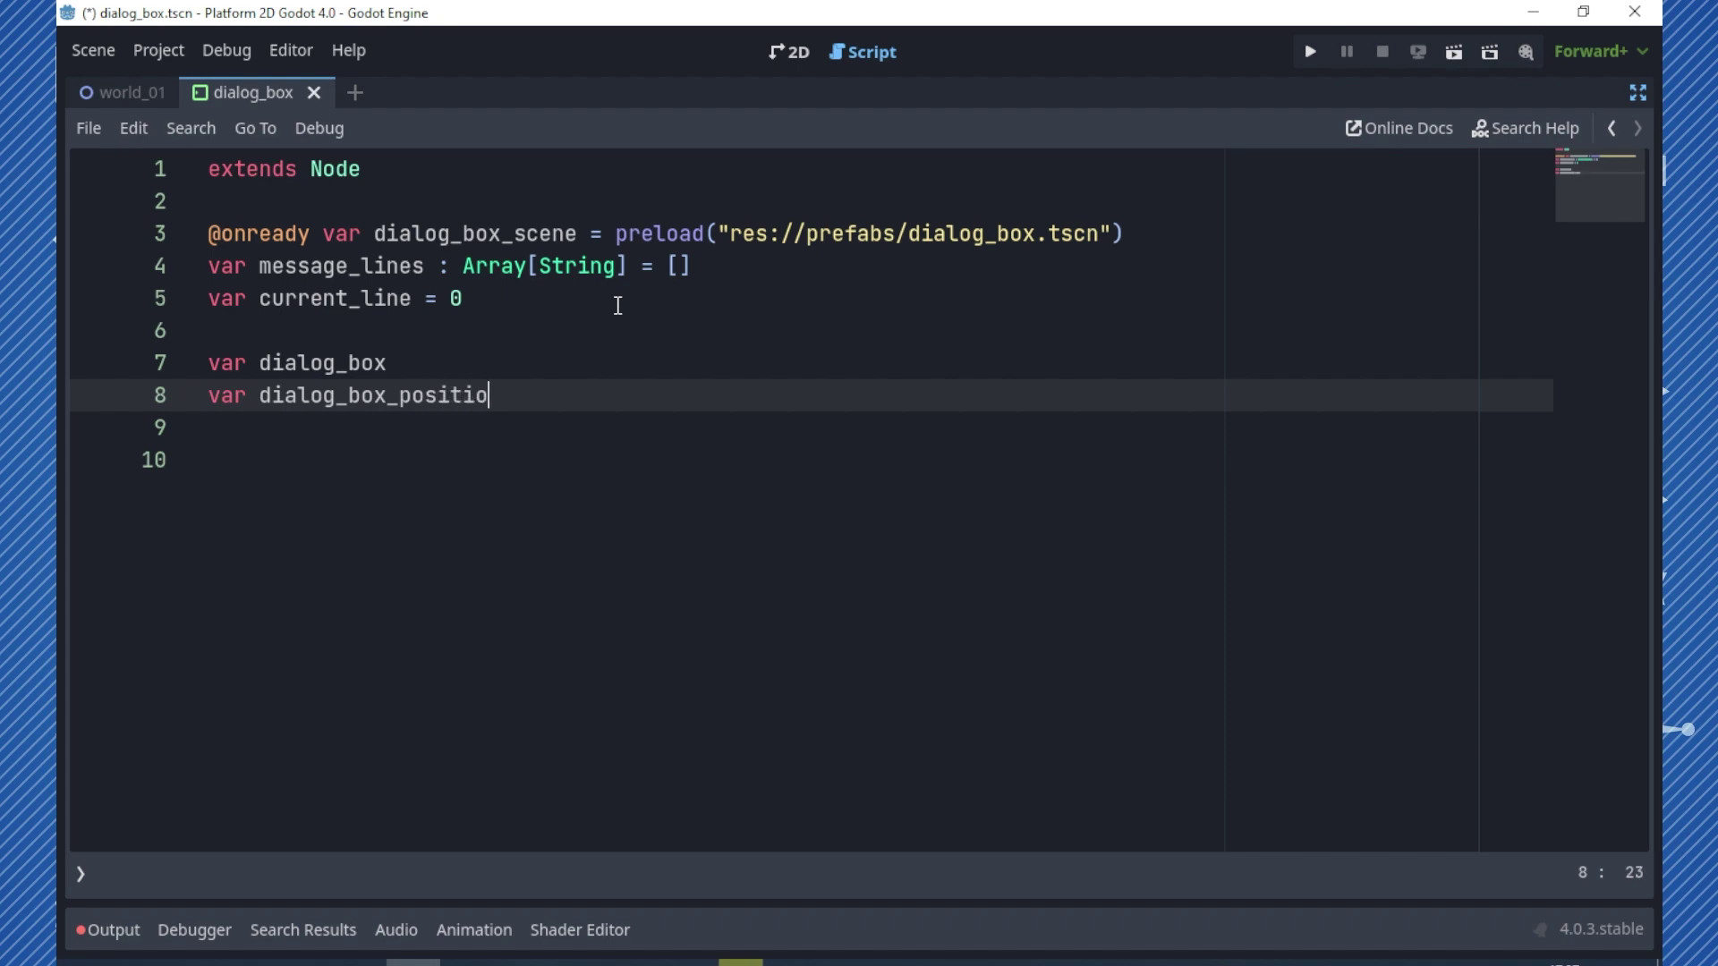
pyautogui.write('n := Vec')
pyautogui.press('Return')
pyautogui.write('ZER')
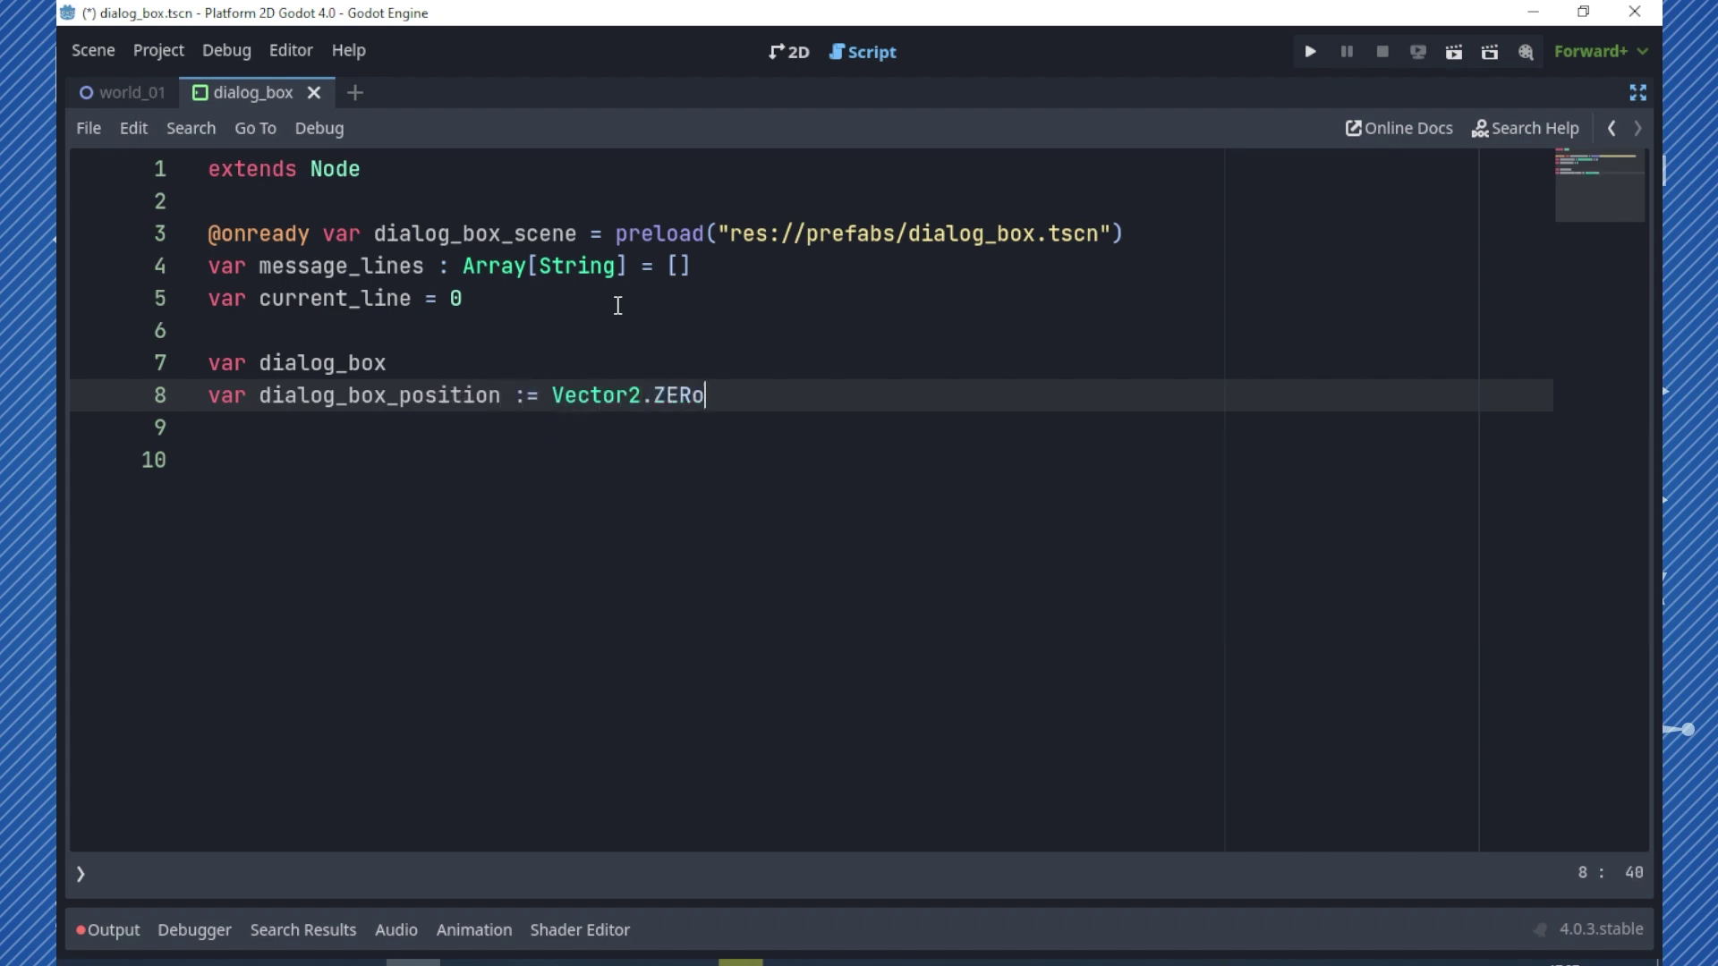
pyautogui.write('O')
pyautogui.press('Return')
pyautogui.press('Down')
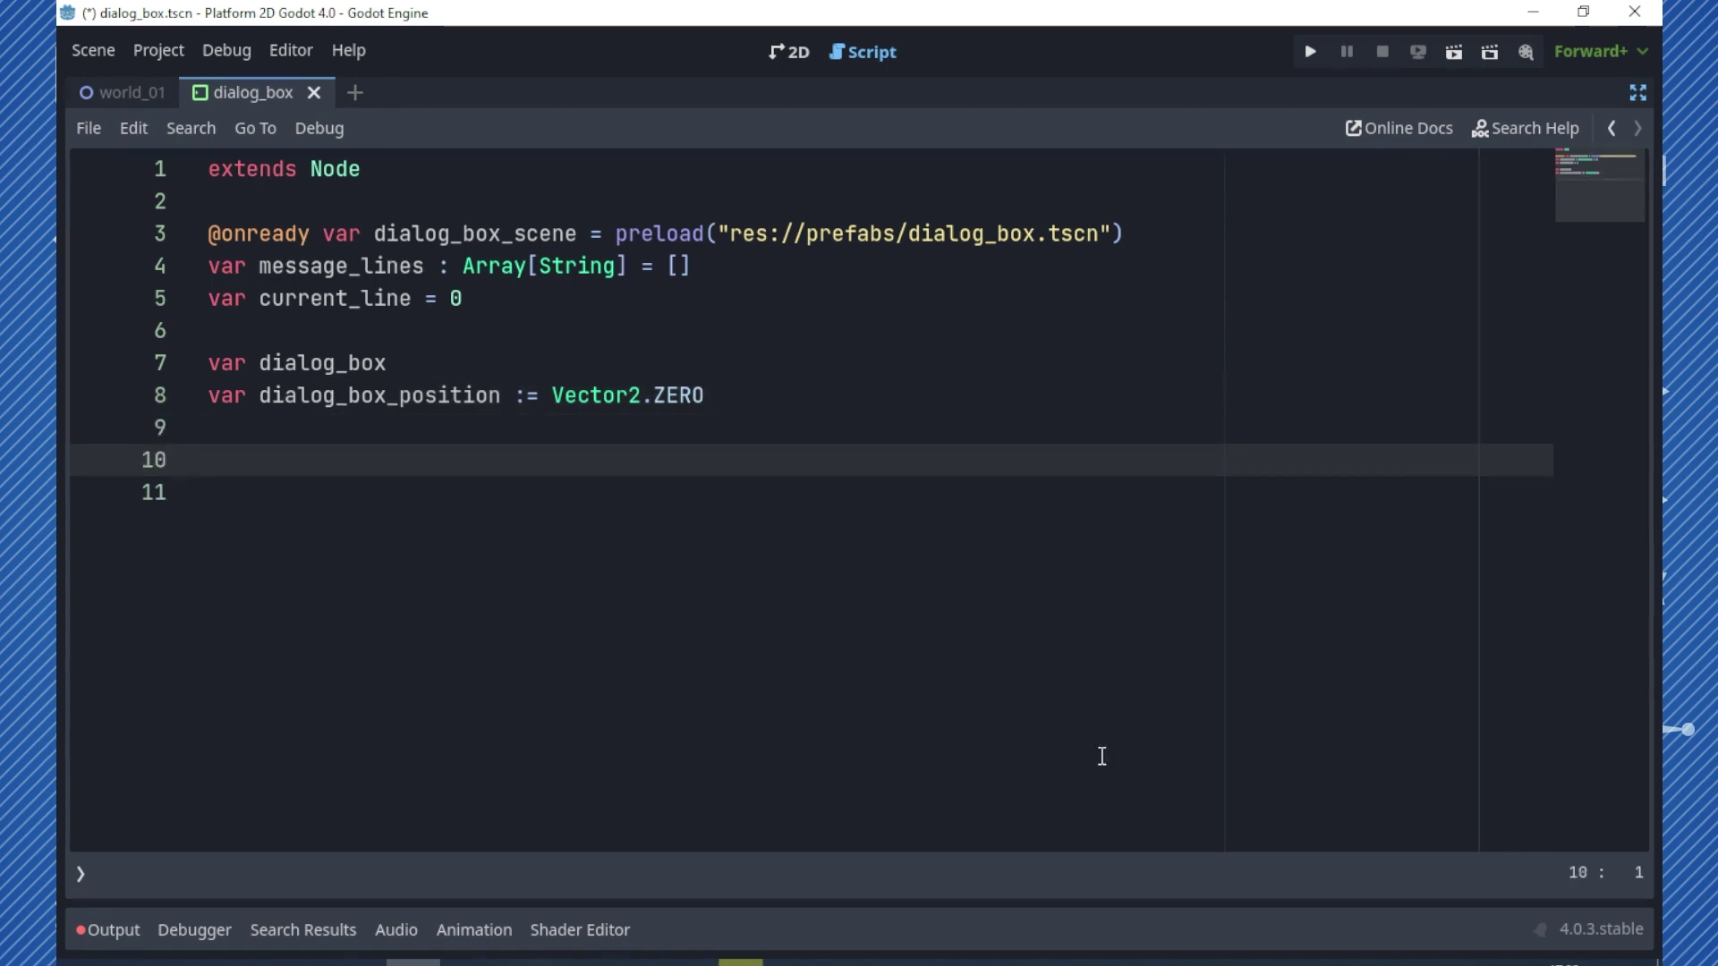
# - Declare the is_message_active and can_advance_message flags, both set to false
pyautogui.write('var ')
pyautogui.write('is_message_')
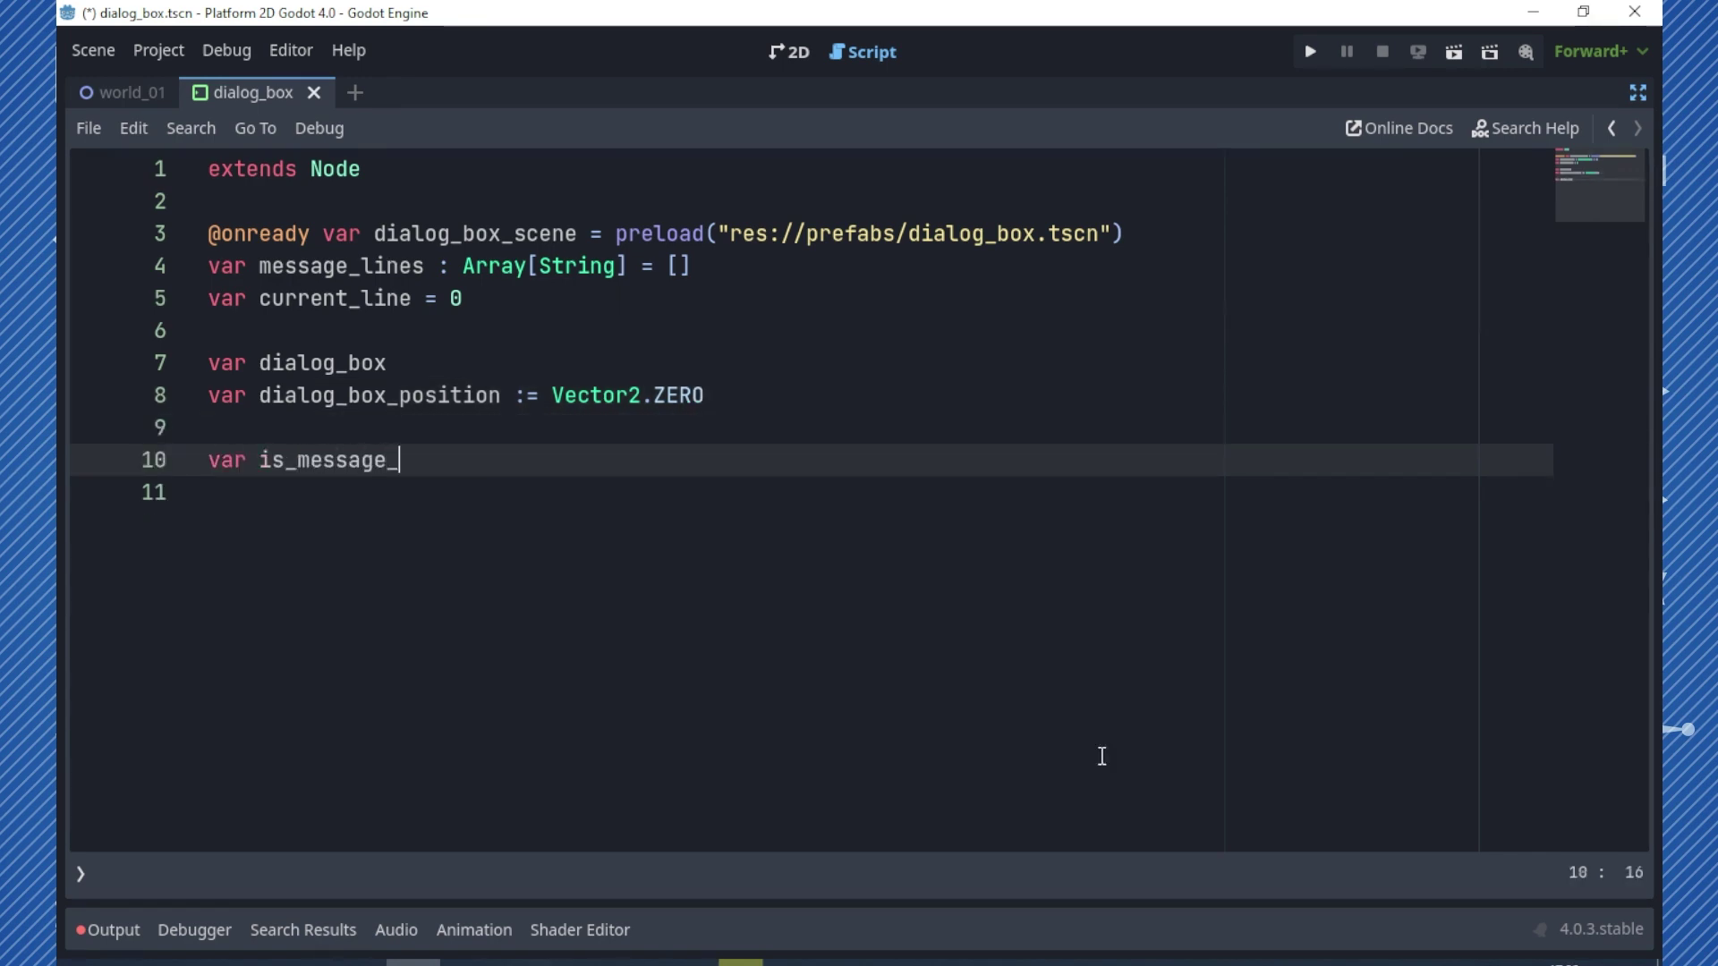
pyautogui.write('active ')
pyautogui.write(' flas')
pyautogui.press('BackSpace')
pyautogui.press('BackSpace')
pyautogui.press('BackSpace')
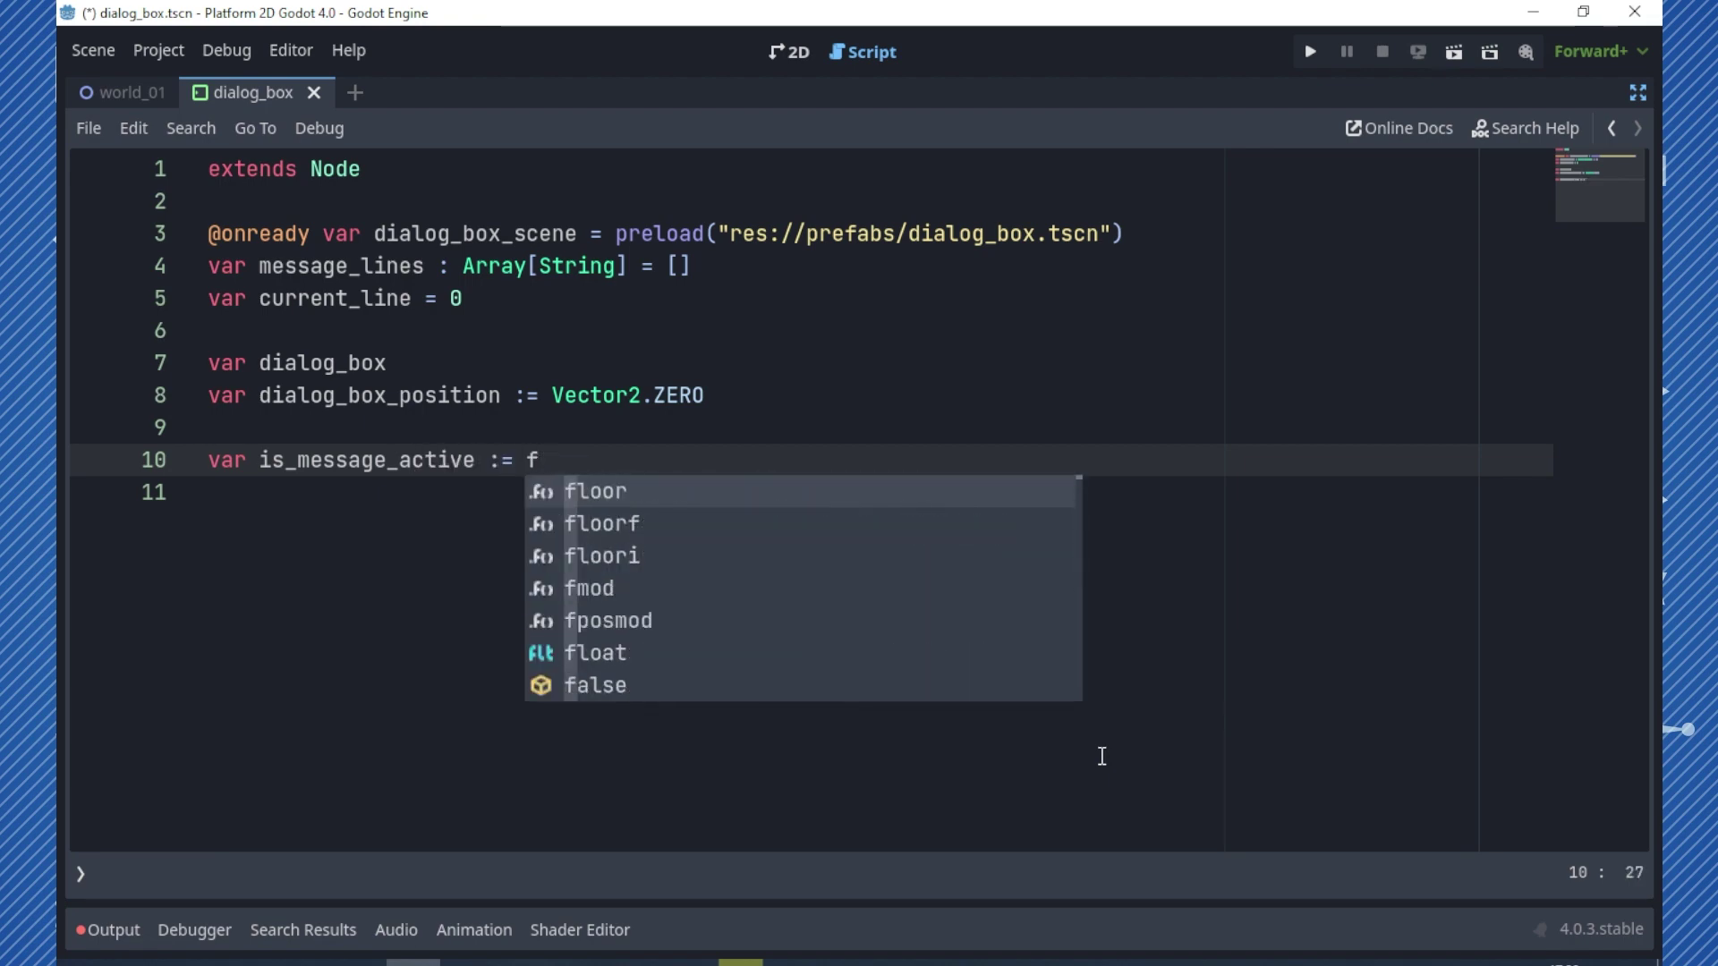
pyautogui.write('alse')
pyautogui.press('Return')
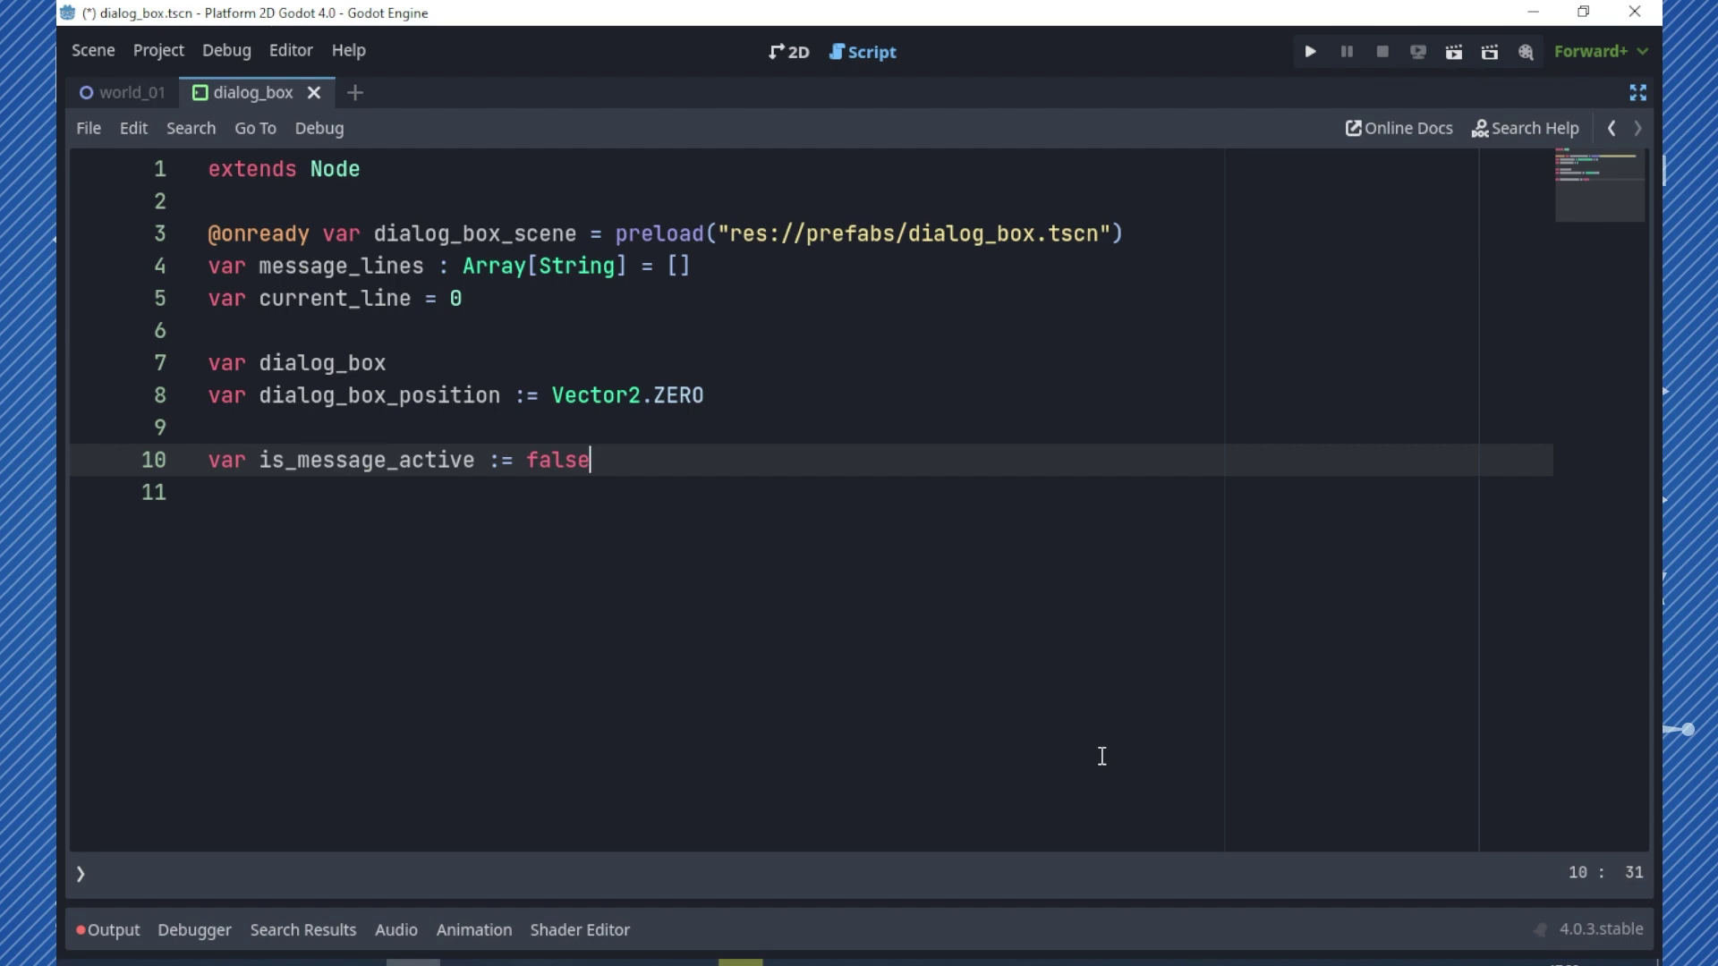
pyautogui.press('Return')
pyautogui.write('var ')
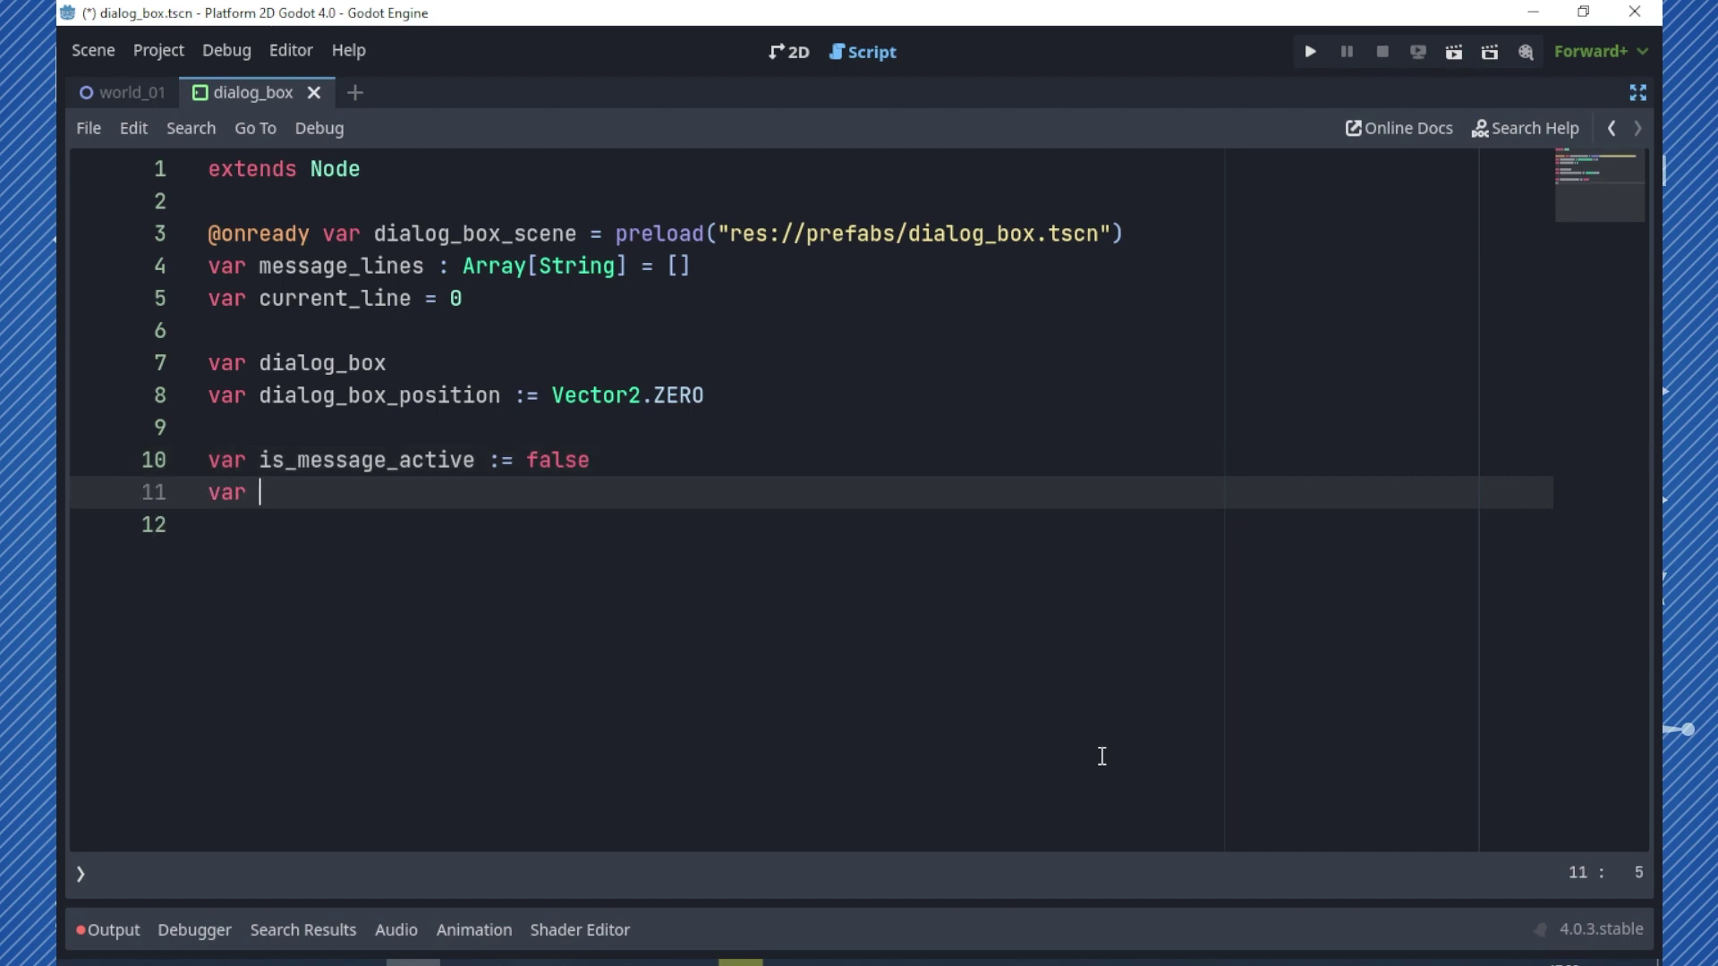
pyautogui.write('can_adv')
pyautogui.write('ance_messa')
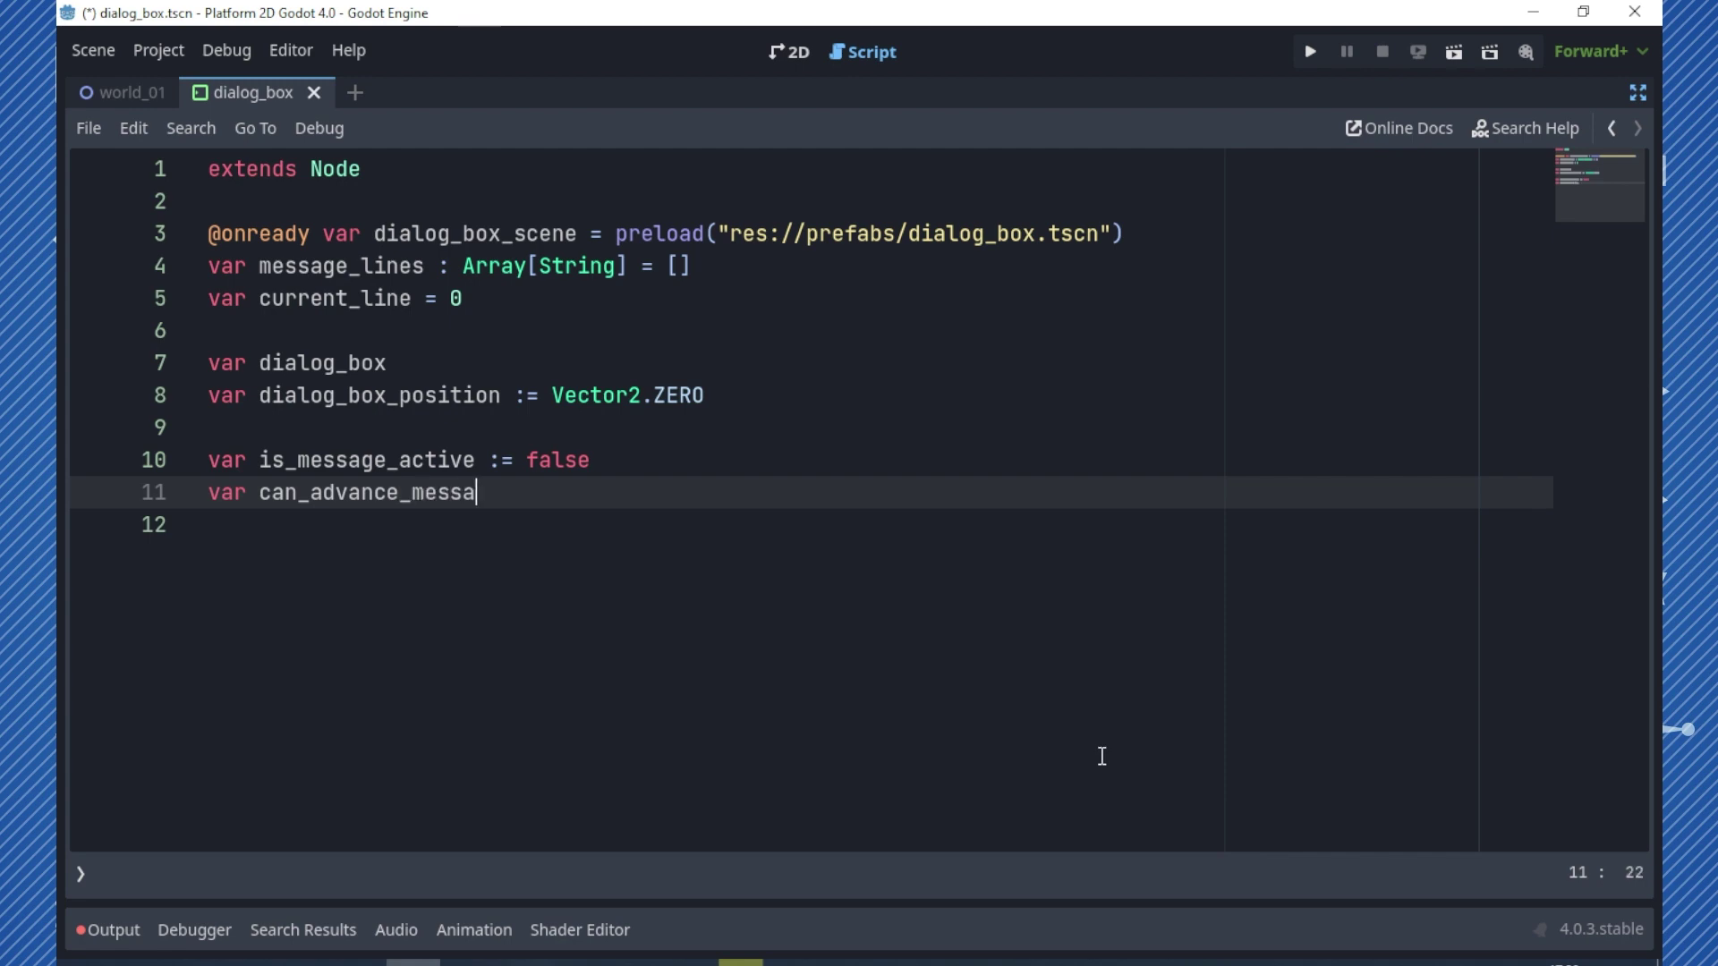
pyautogui.write('ge := fals')
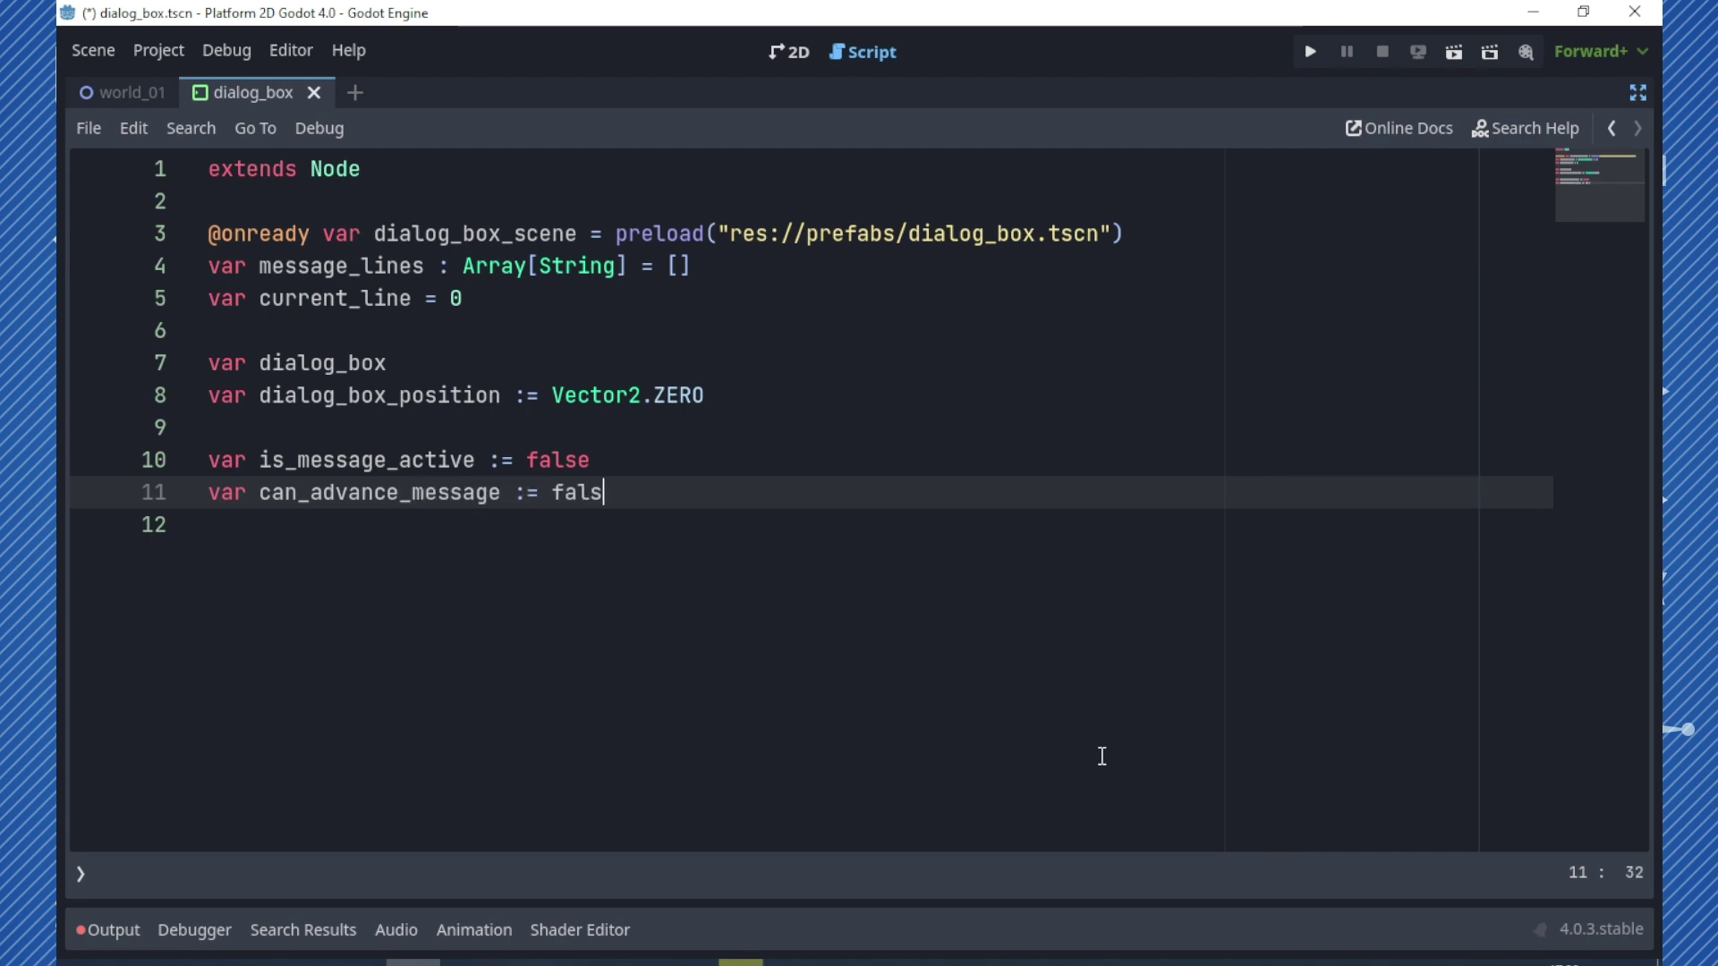
pyautogui.write('e')
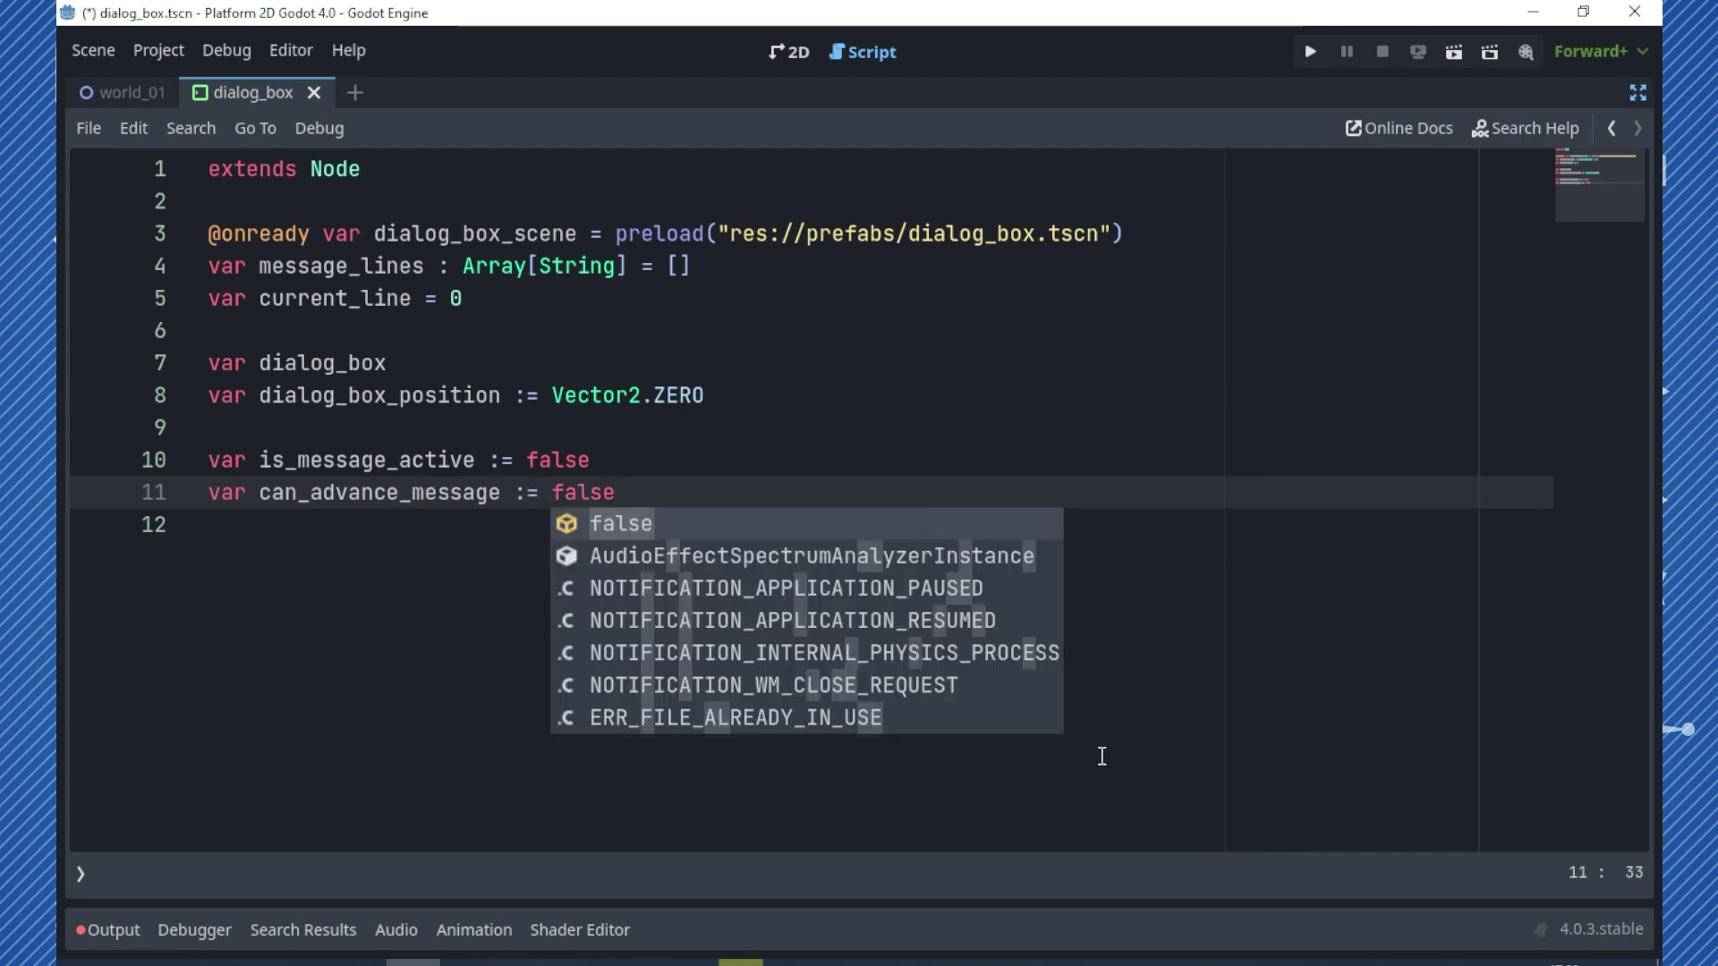
pyautogui.press('Return')
pyautogui.press('Return')
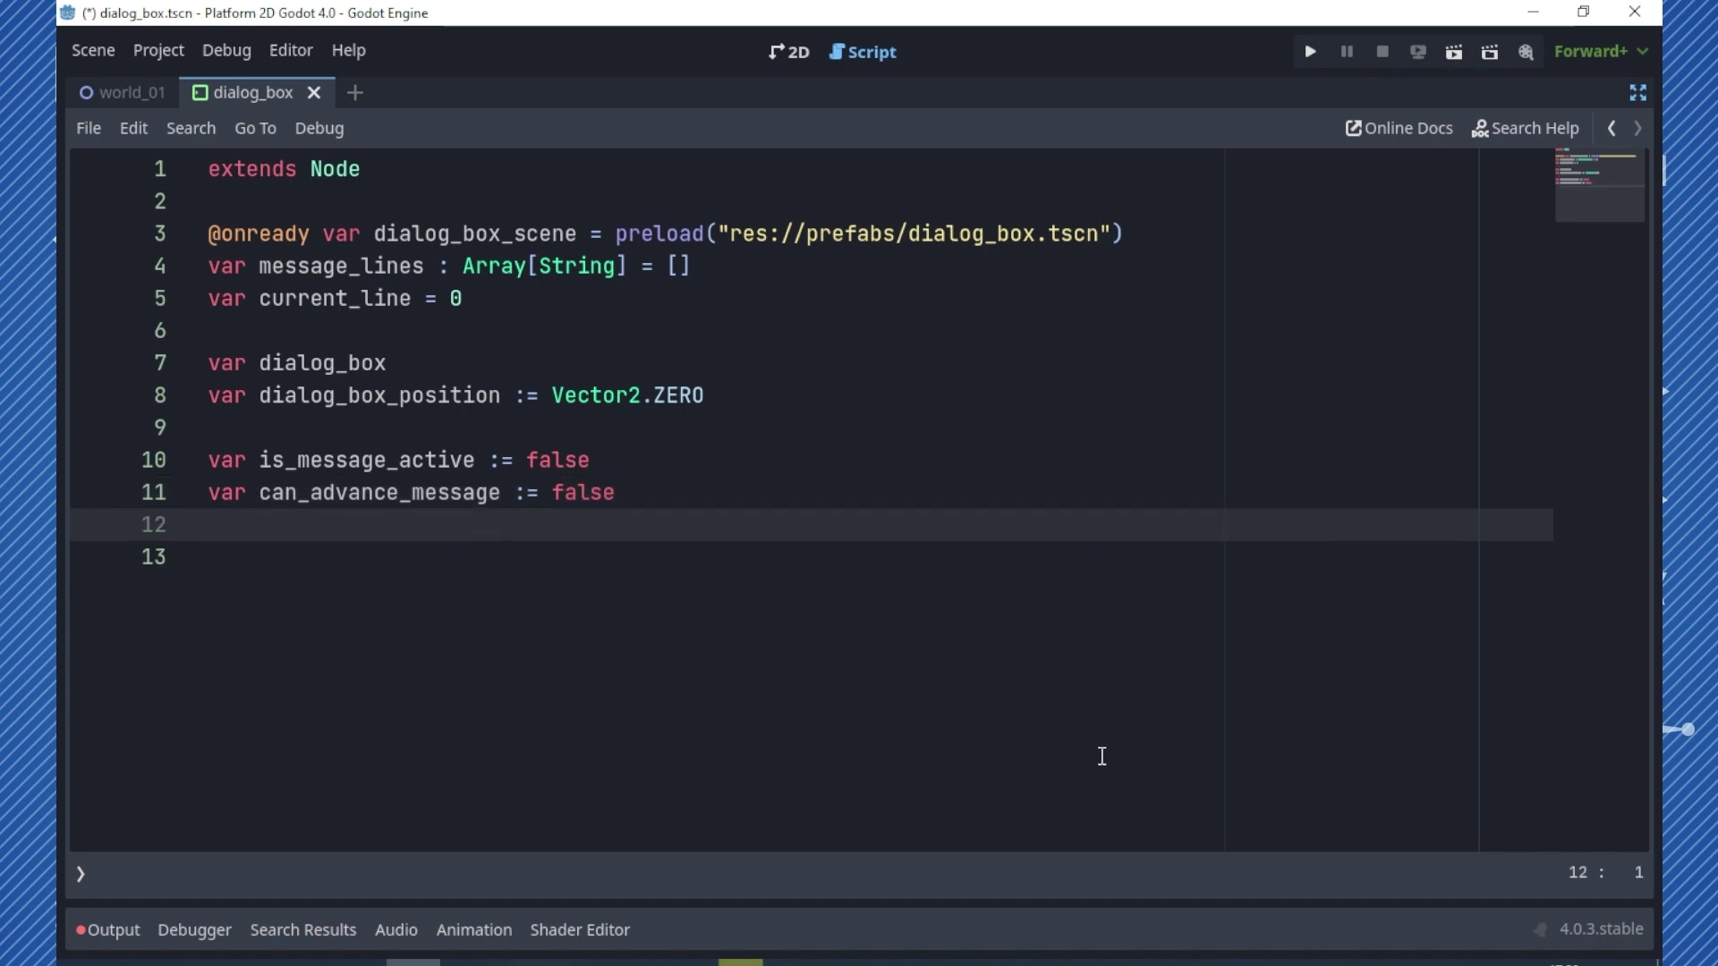
pyautogui.press('Return')
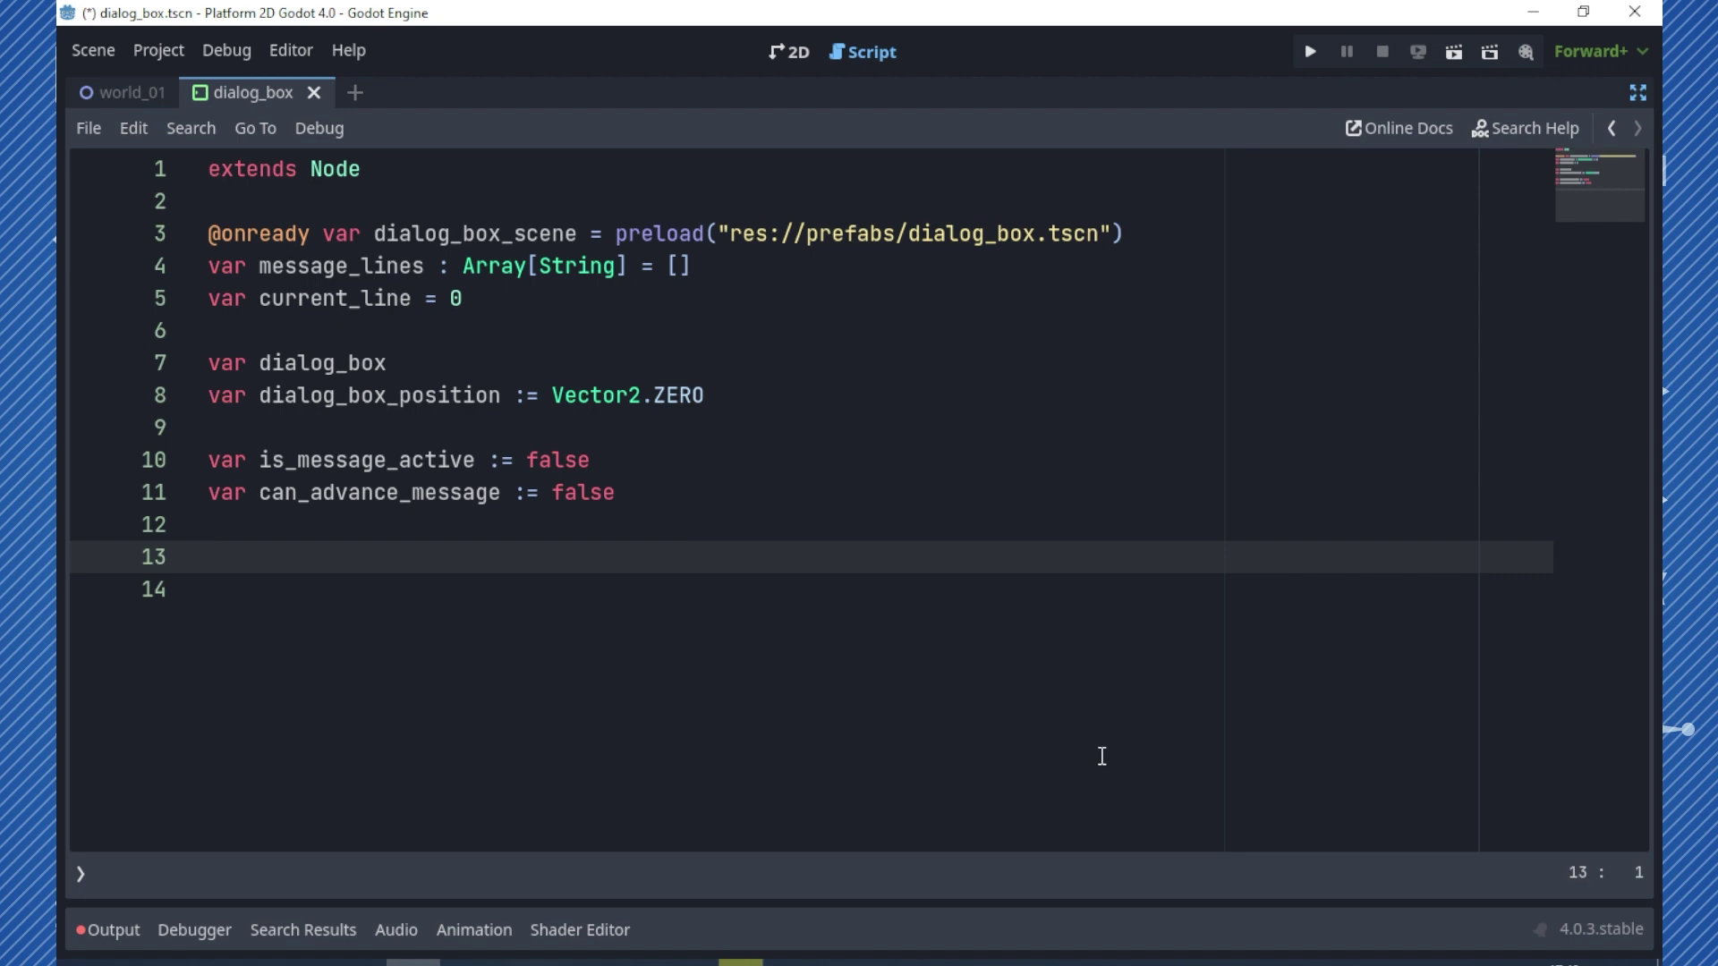
# - Write func start_message(position: Vector2, lines: Array[String]) with a pass body
pyautogui.write('func ')
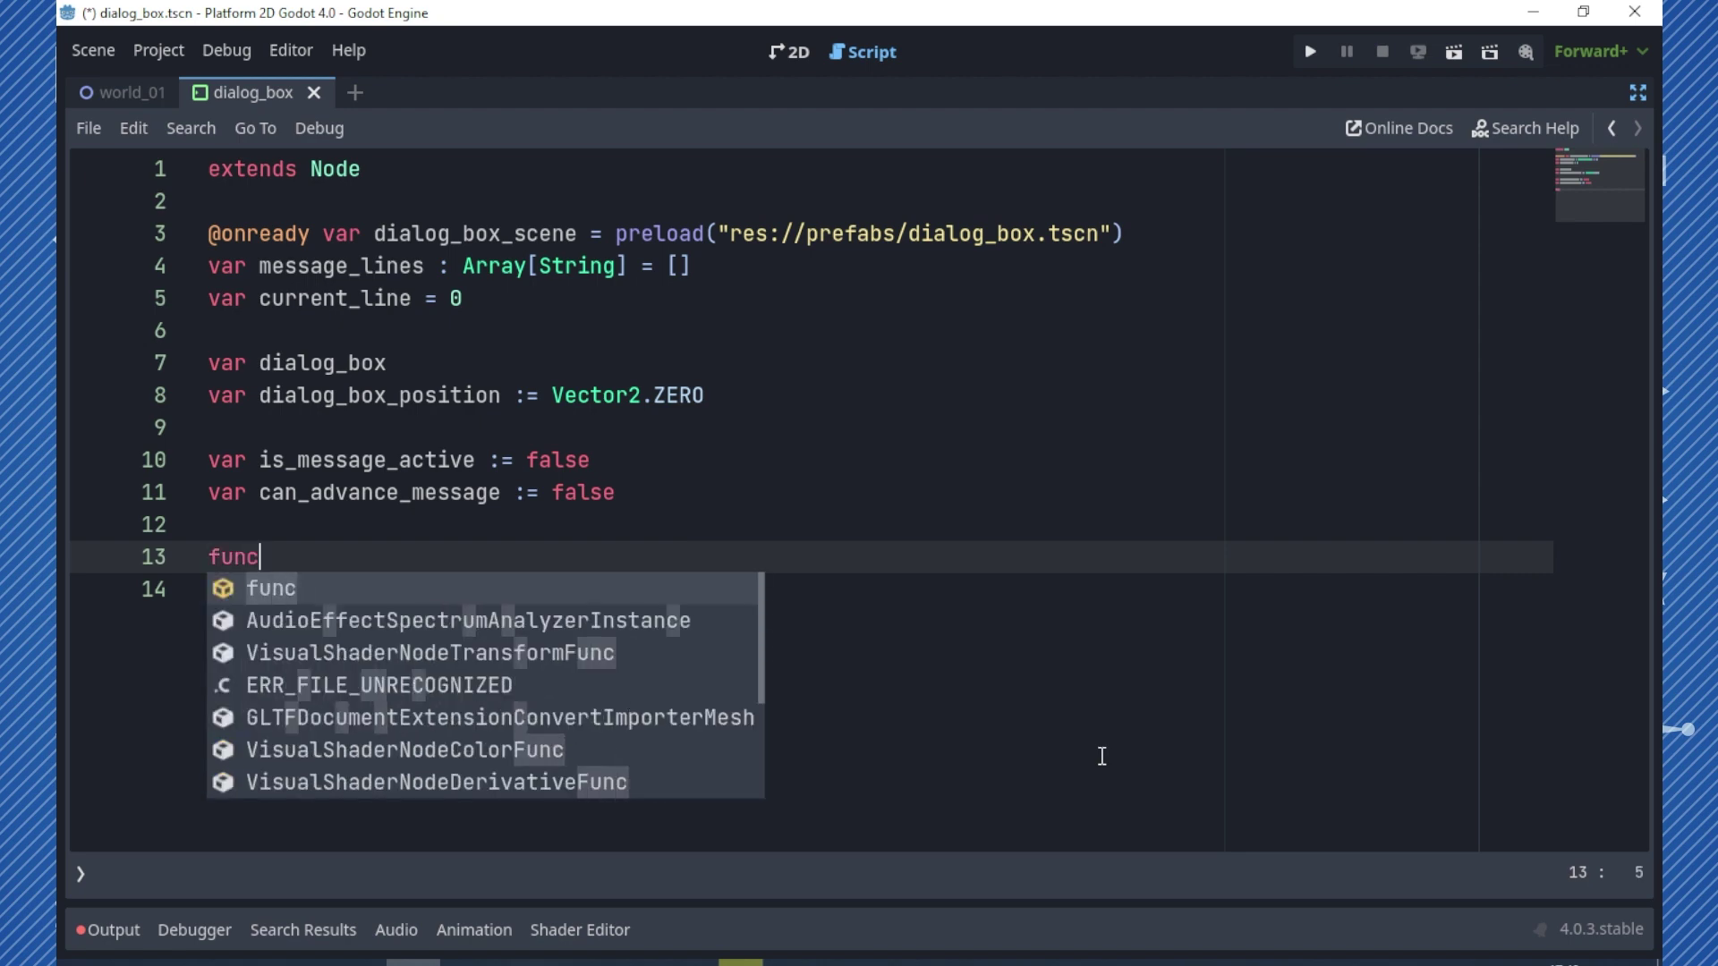
pyautogui.write('start_')
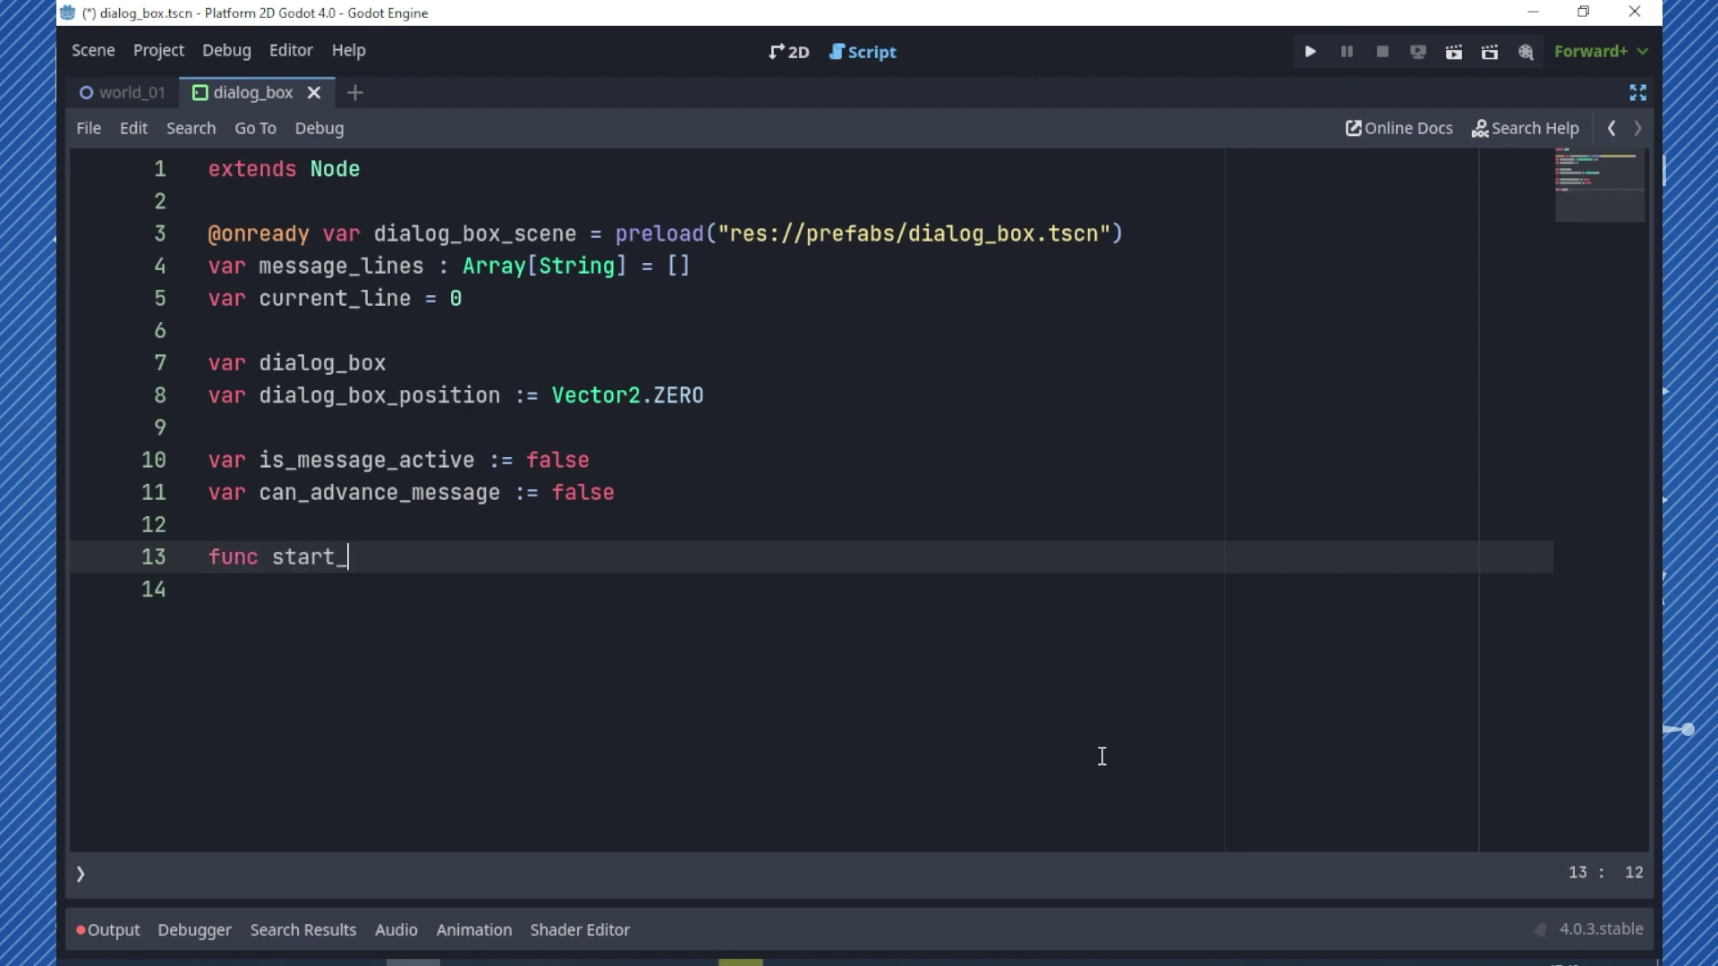
pyautogui.write('message()')
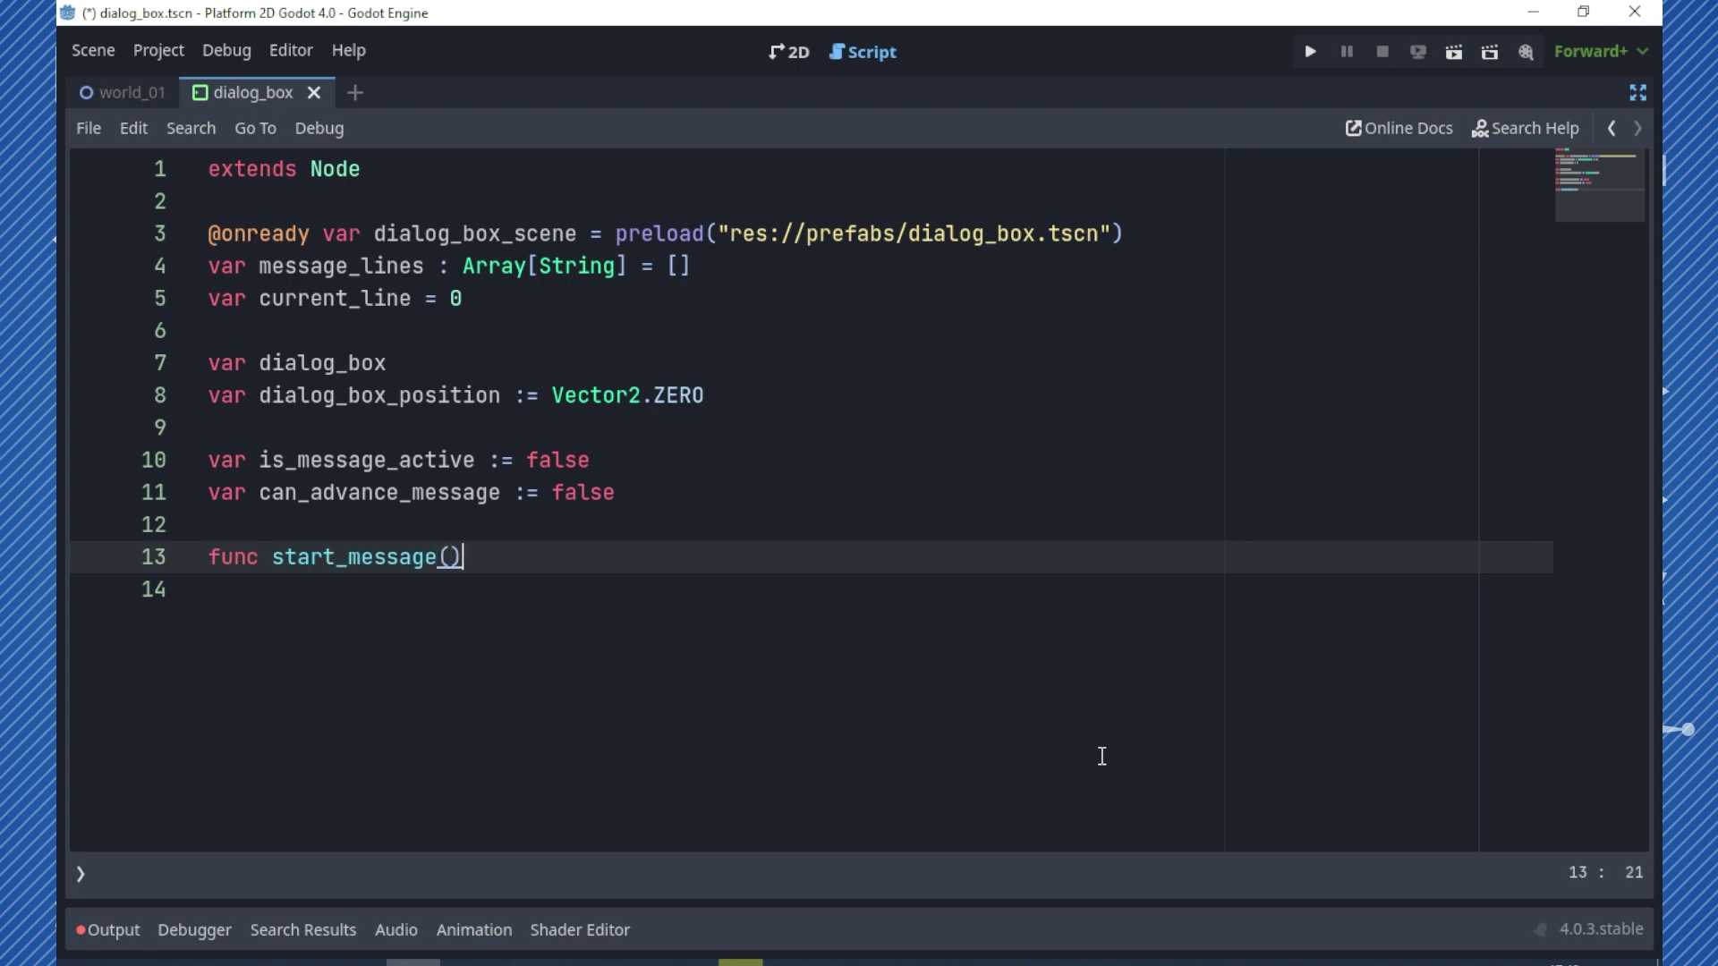
pyautogui.write(':')
pyautogui.press('Return')
pyautogui.write('pass')
pyautogui.press('Up')
pyautogui.press('End')
pyautogui.press('Left')
pyautogui.press('Left')
pyautogui.write('p')
pyautogui.write('osition: Ve')
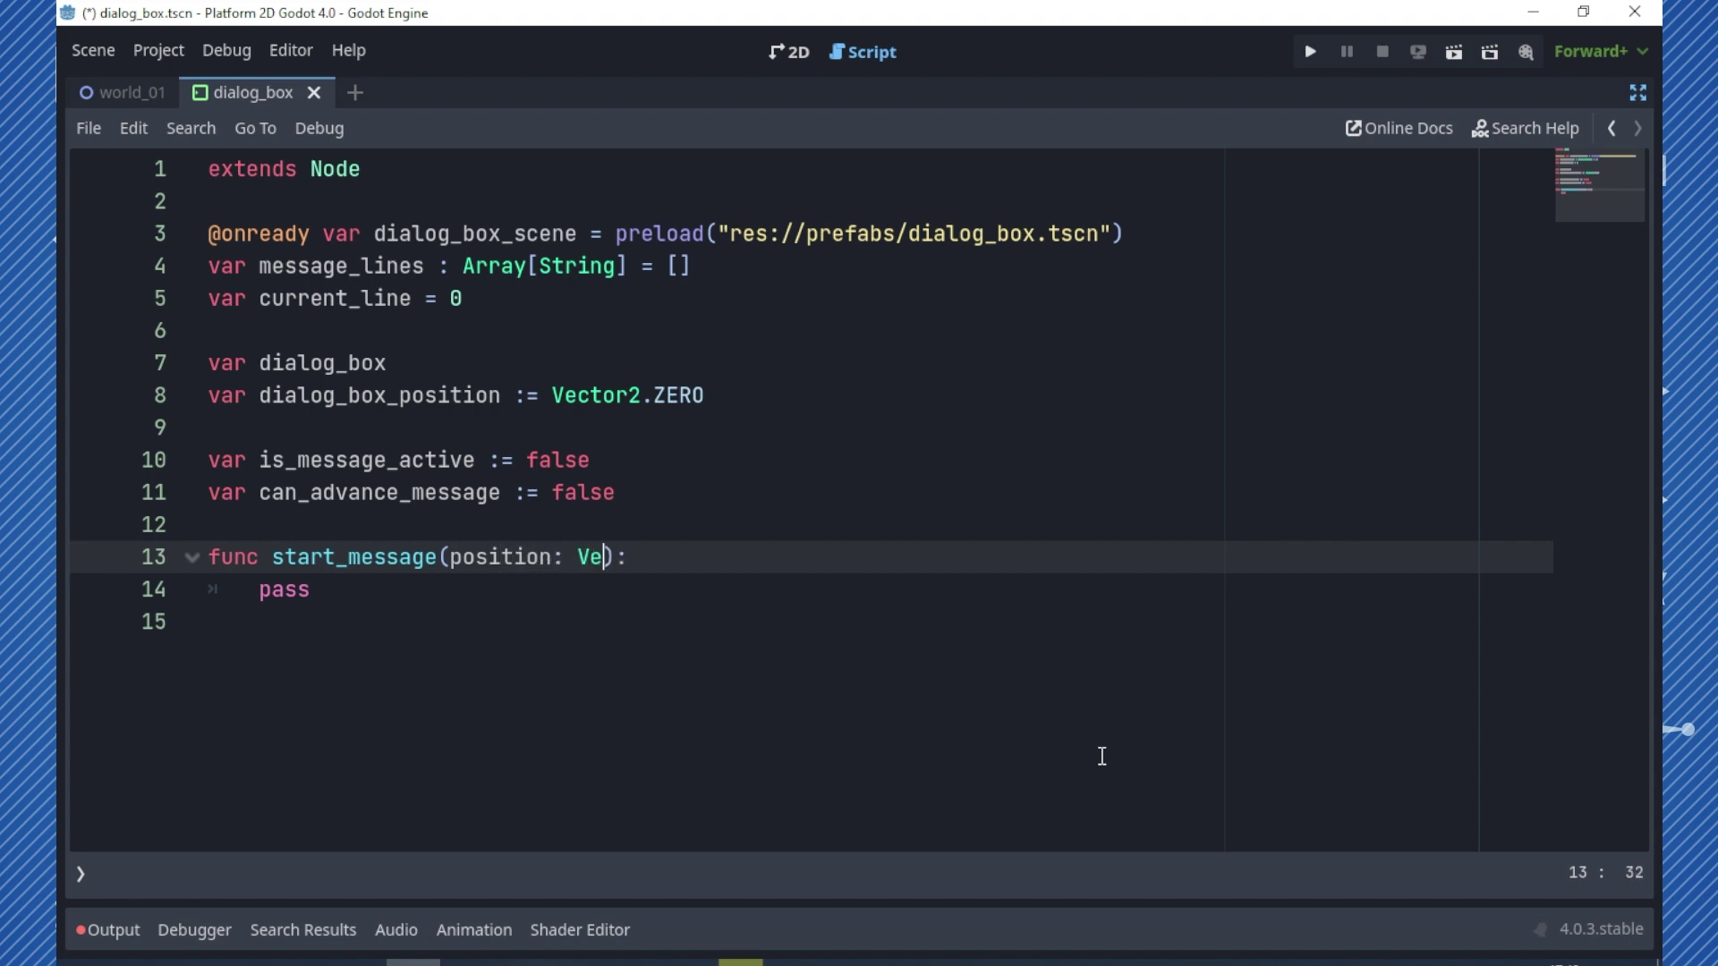
pyautogui.write('ctor2')
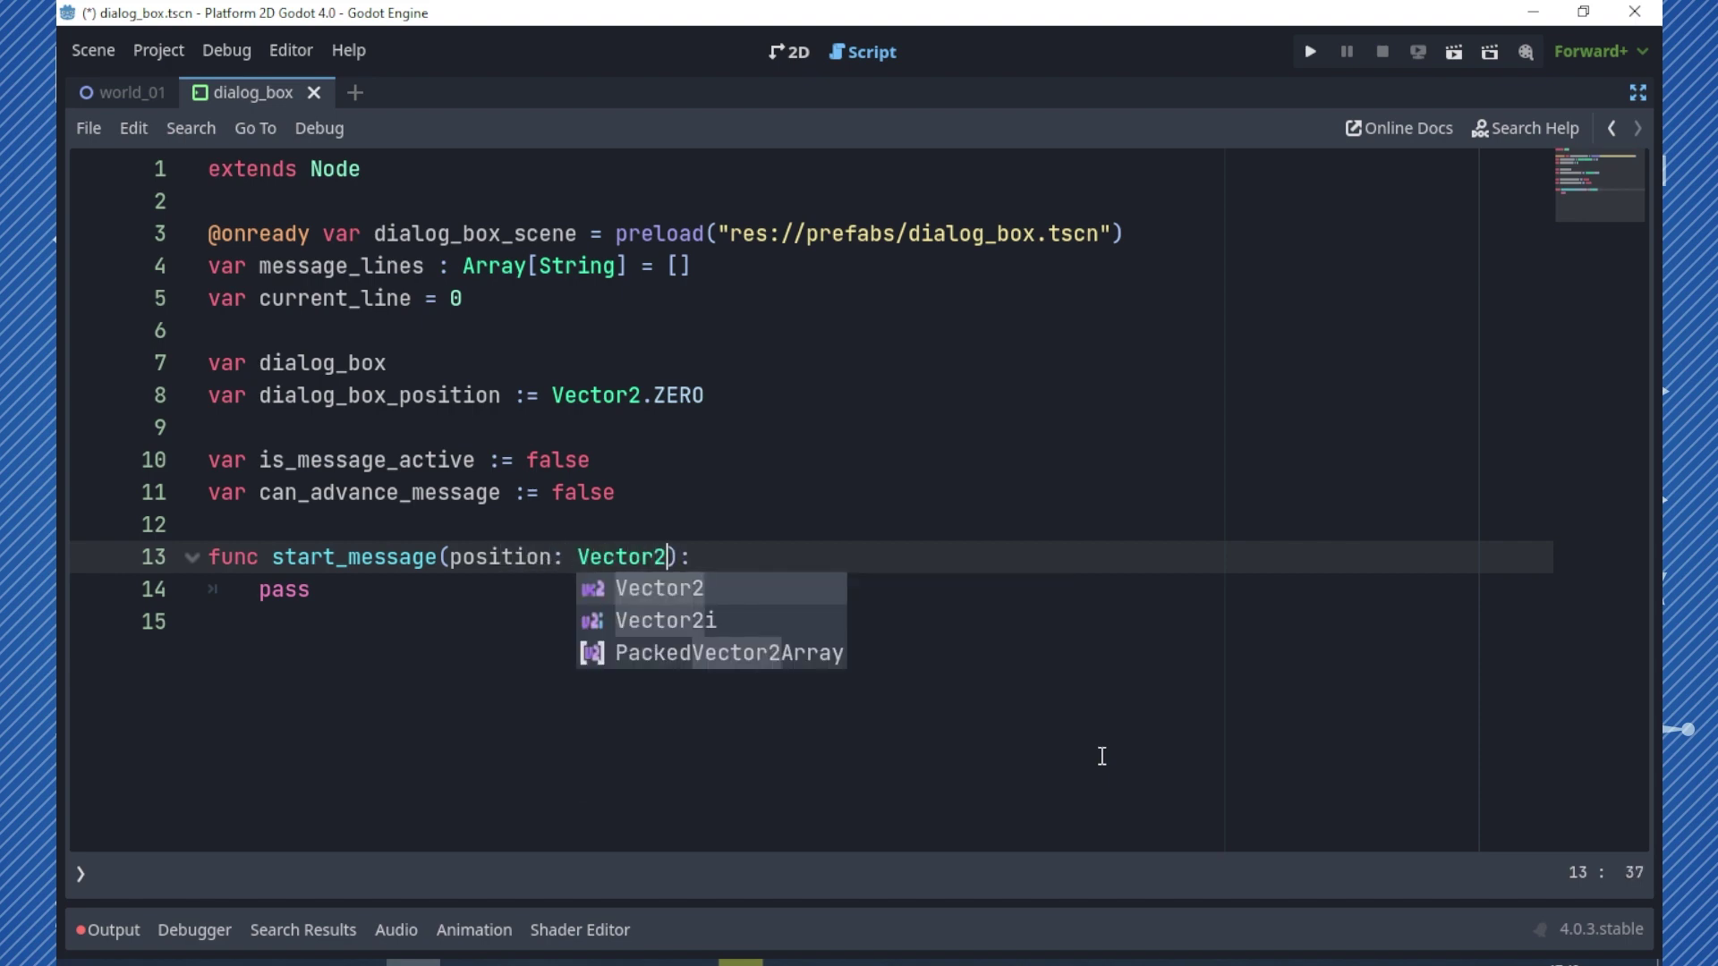
pyautogui.write(', ')
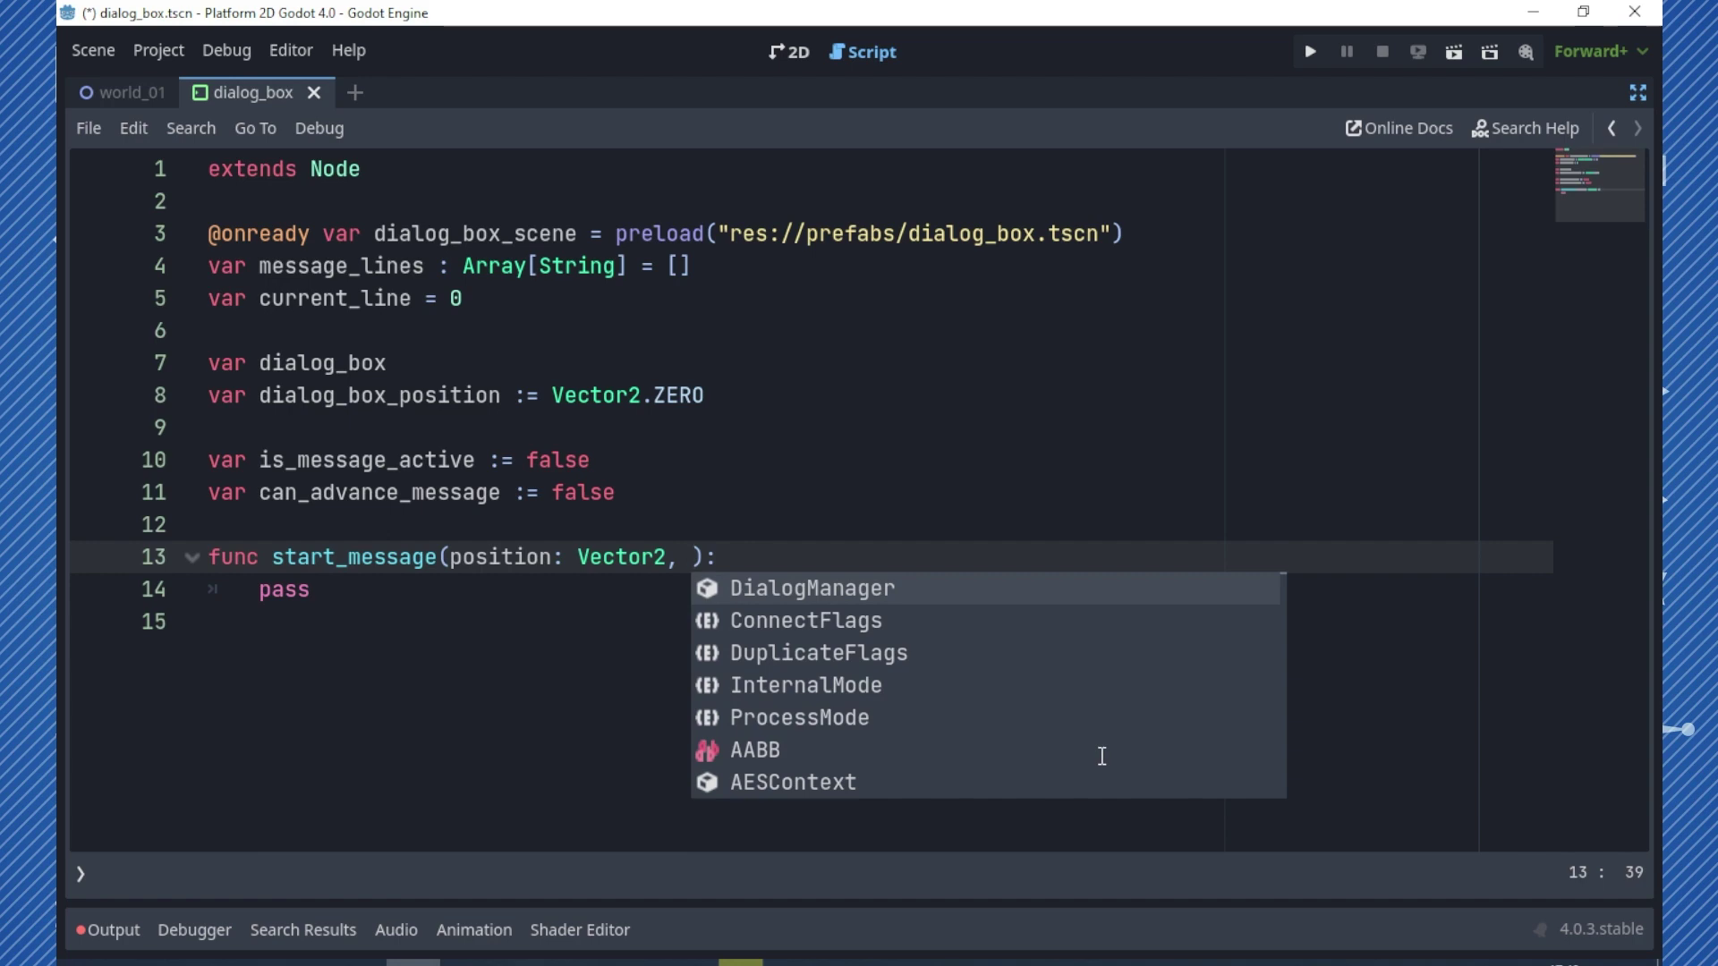
pyautogui.write('lines')
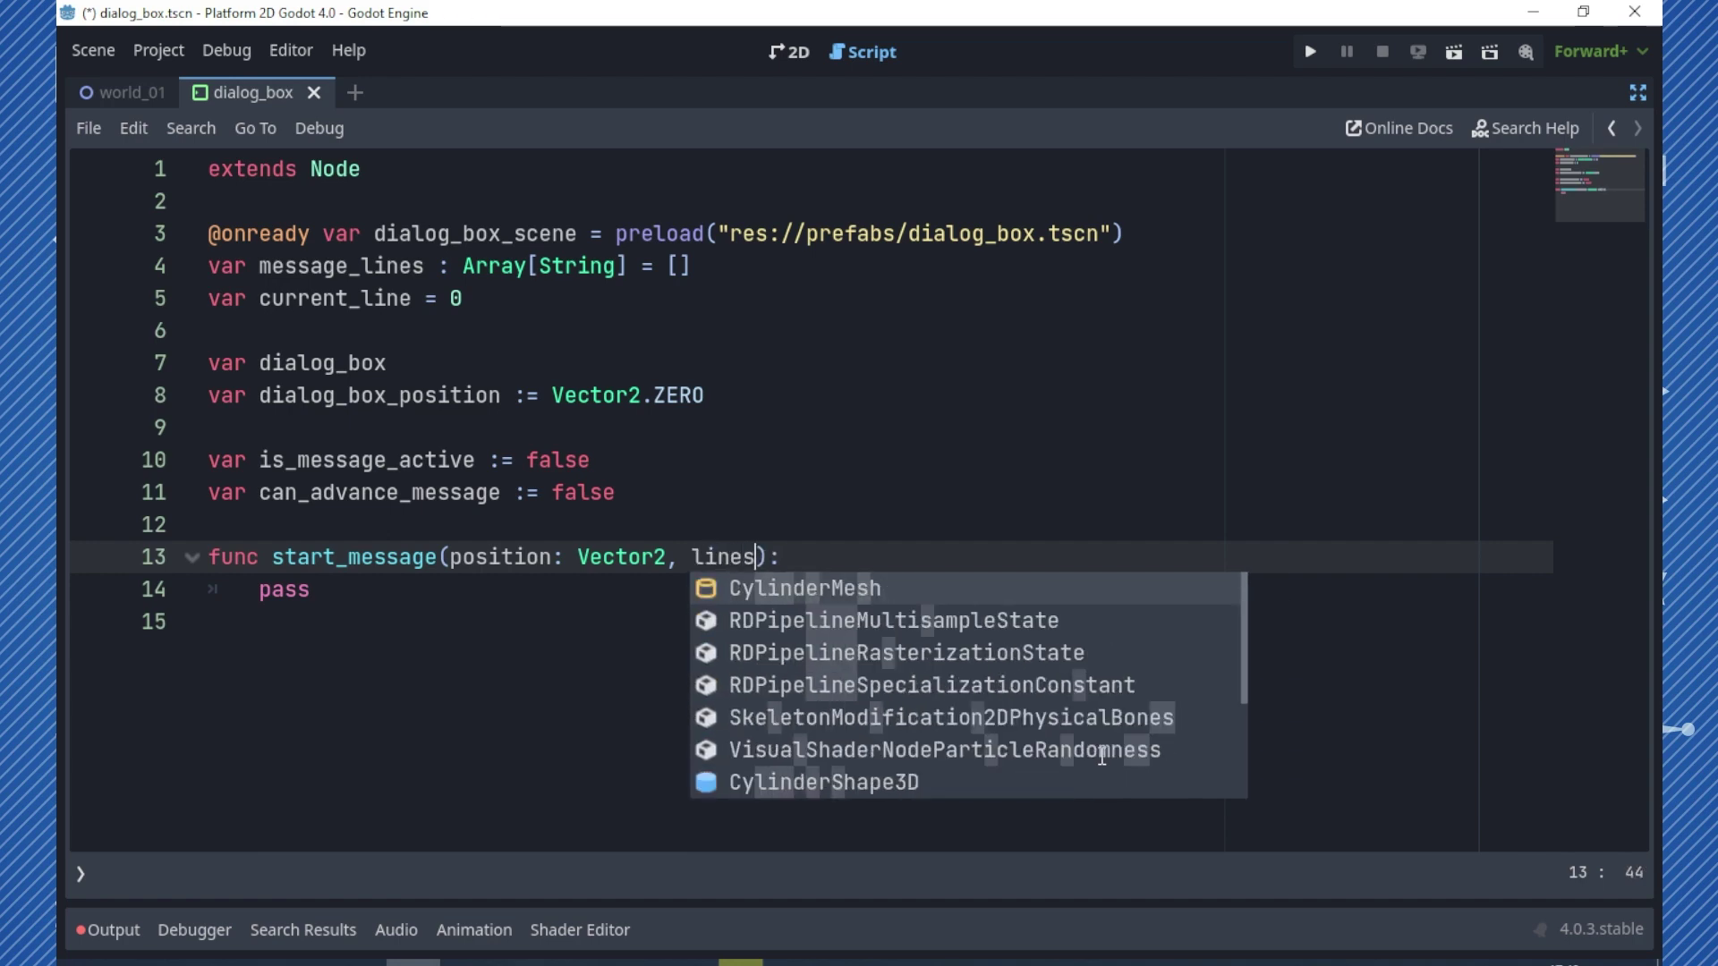
pyautogui.write(': Array')
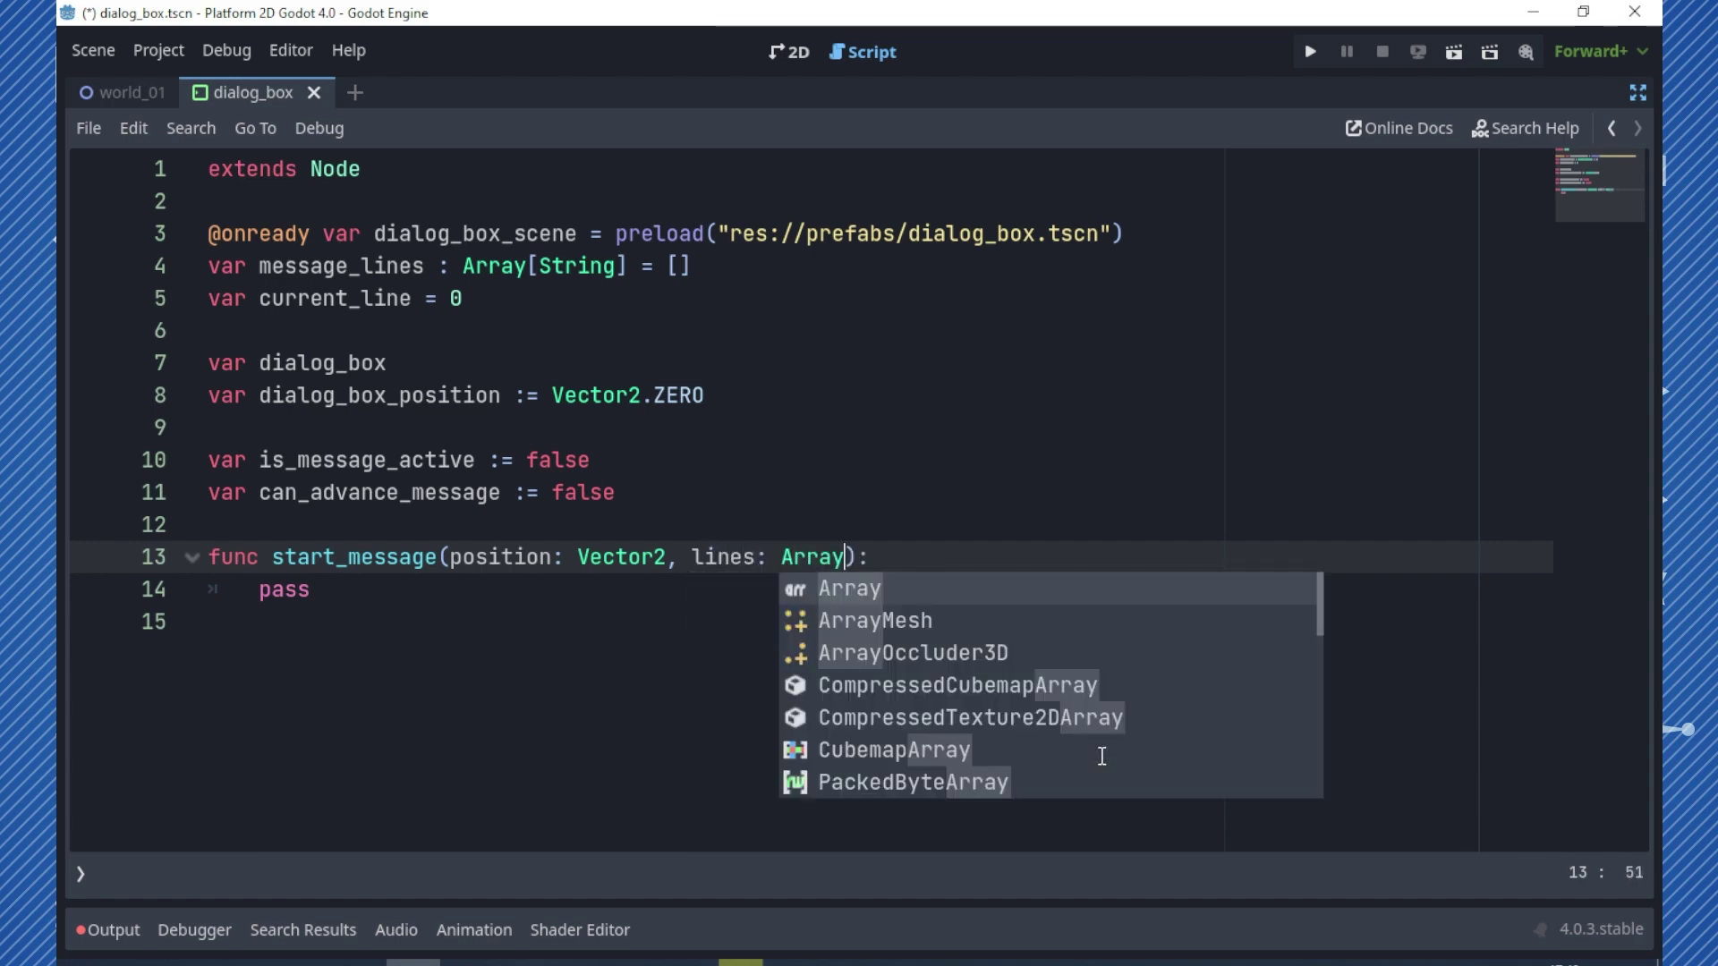
pyautogui.write('[String')
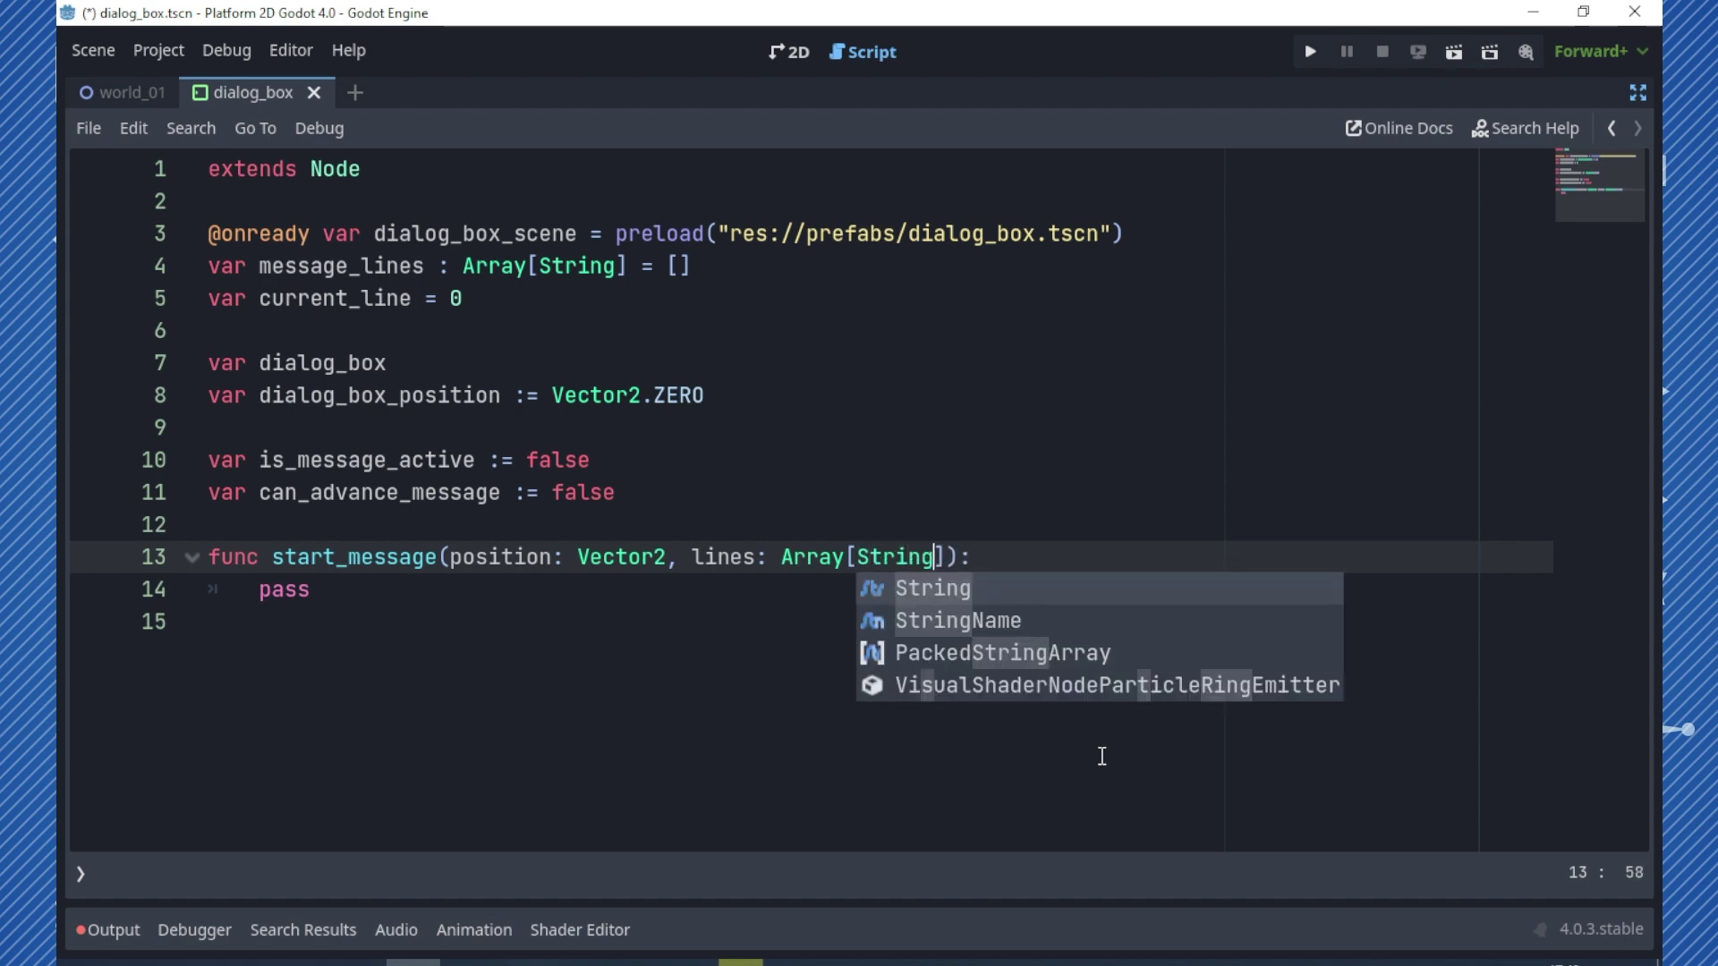
pyautogui.click(1084, 524)
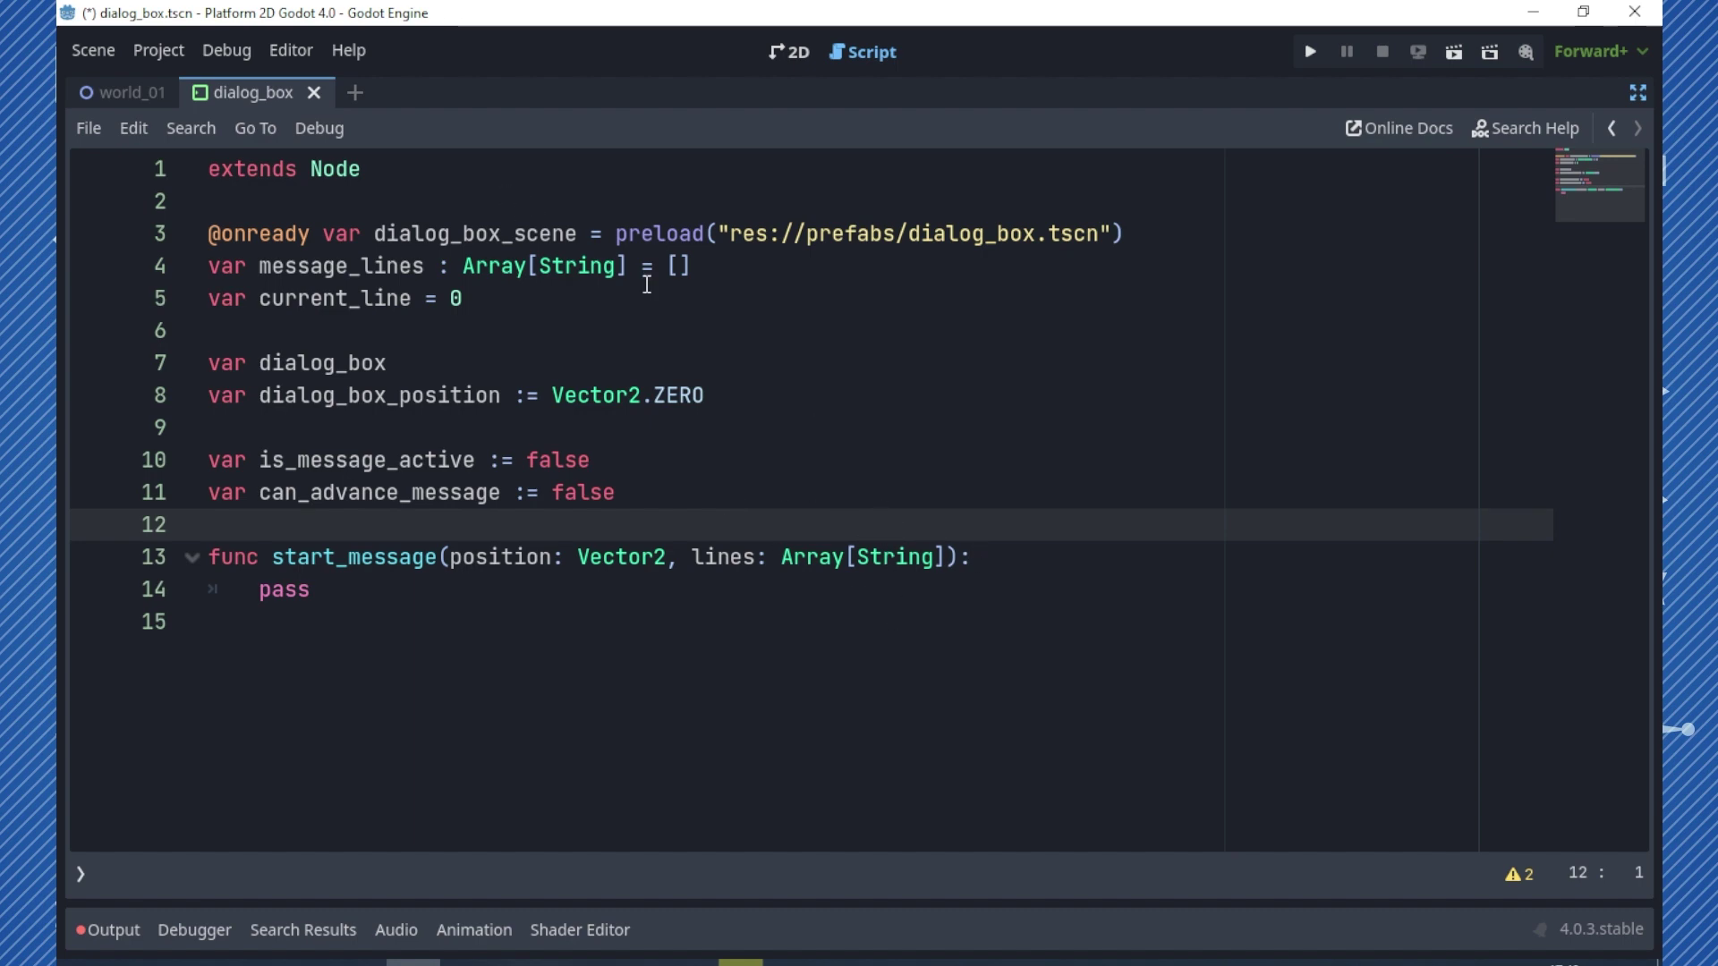
# - Replace the placeholder pass with an early return when is_message_active is true
pyautogui.click(424, 594)
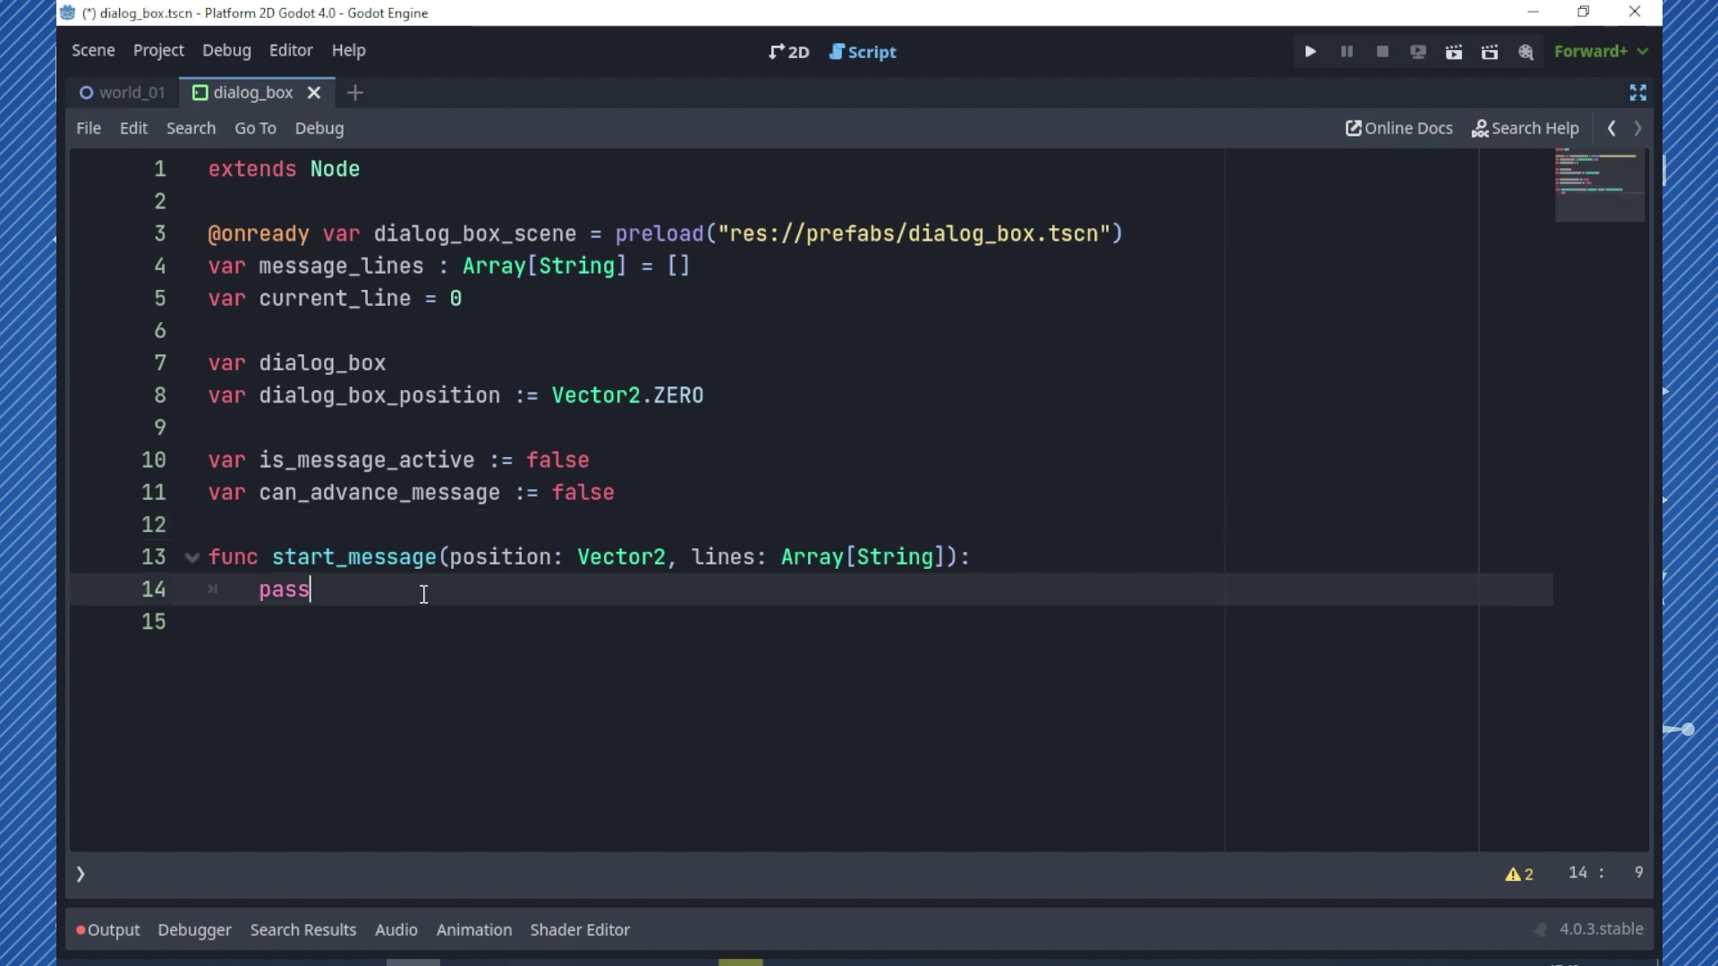
pyautogui.hotkey('shift', 'Home')
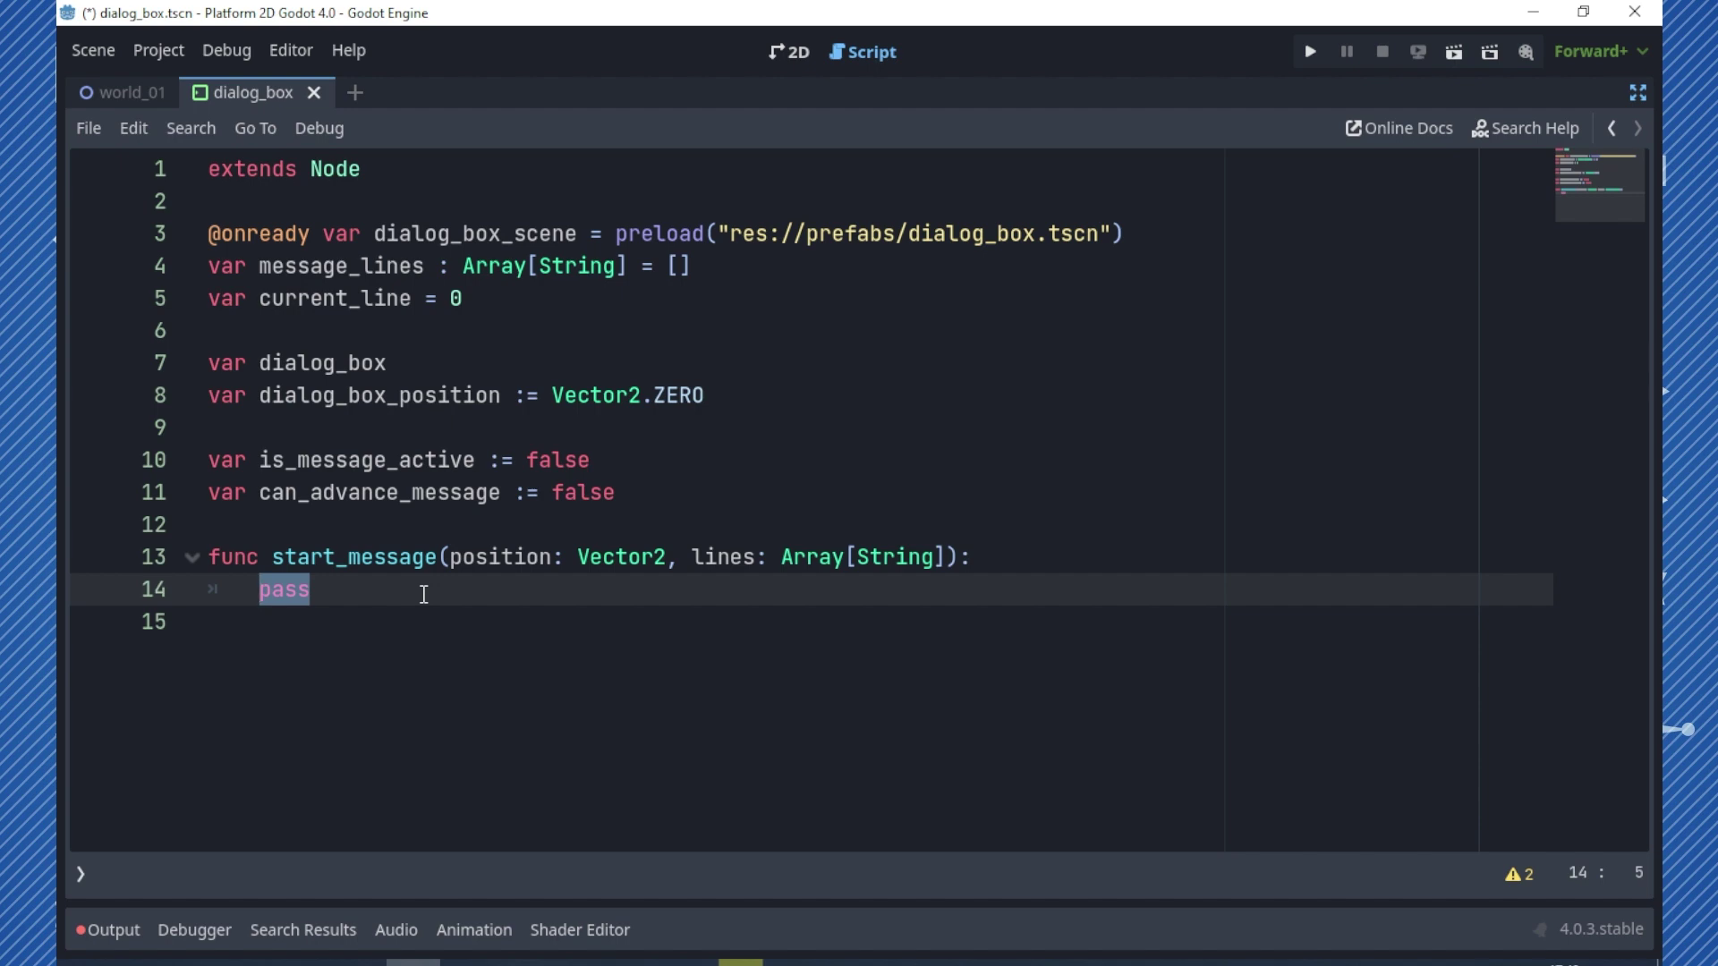
pyautogui.write('if ')
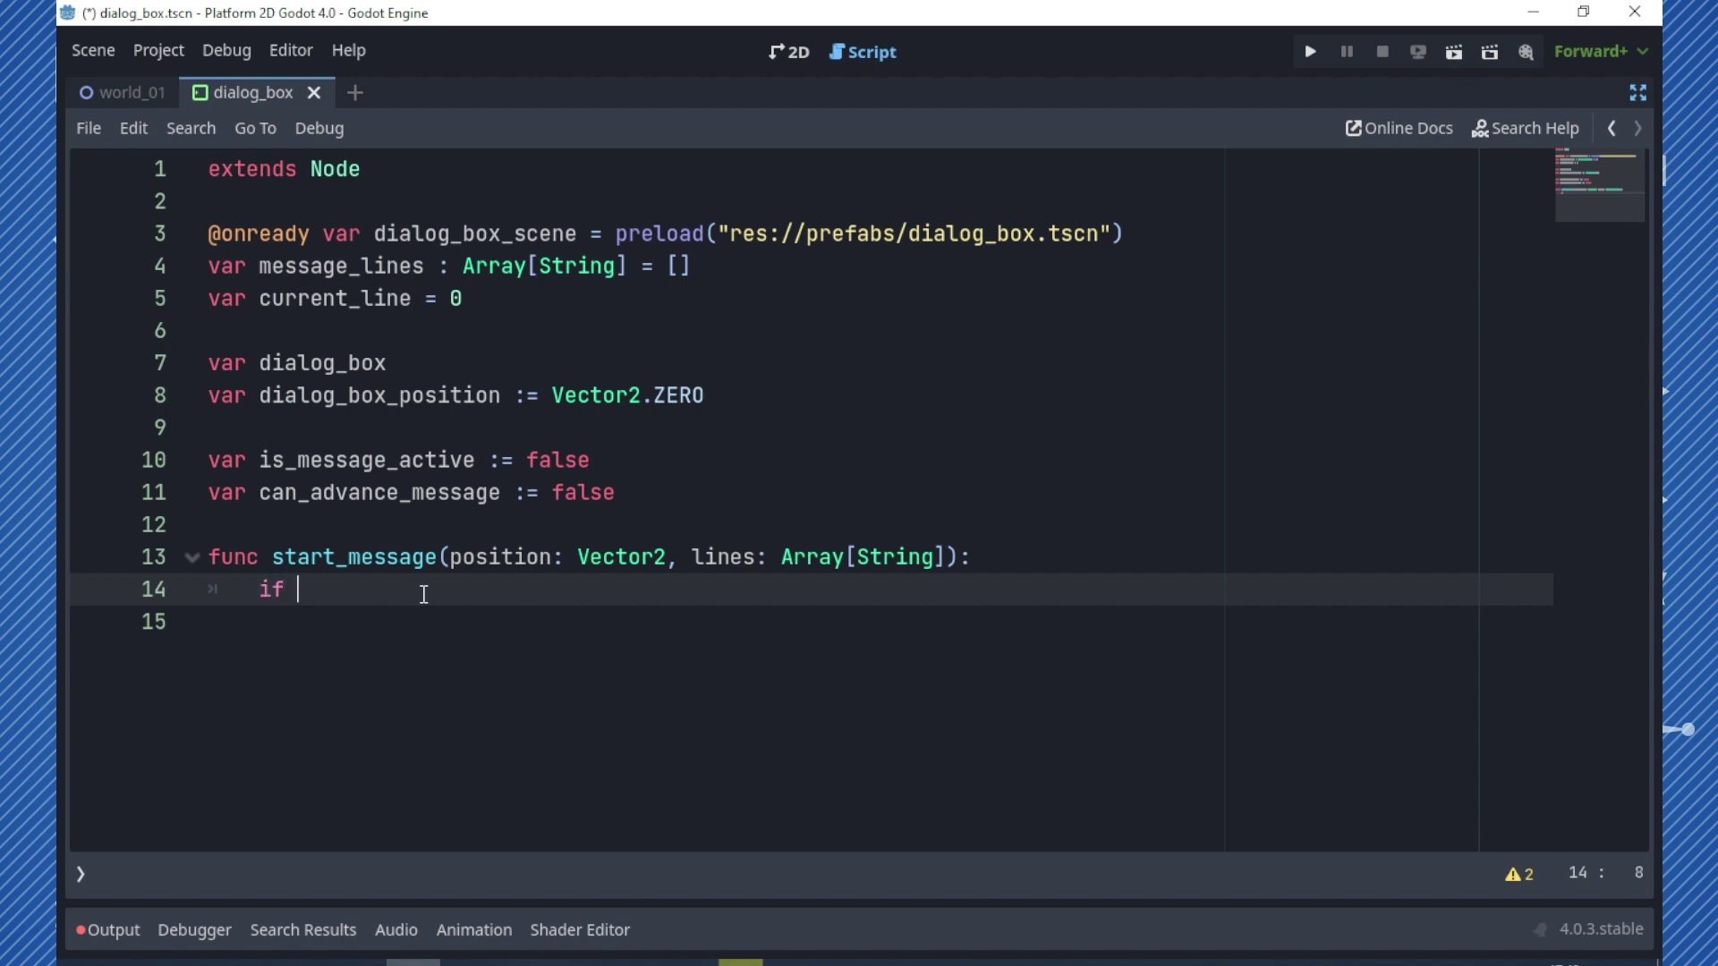
pyautogui.write('is_')
pyautogui.press('Return')
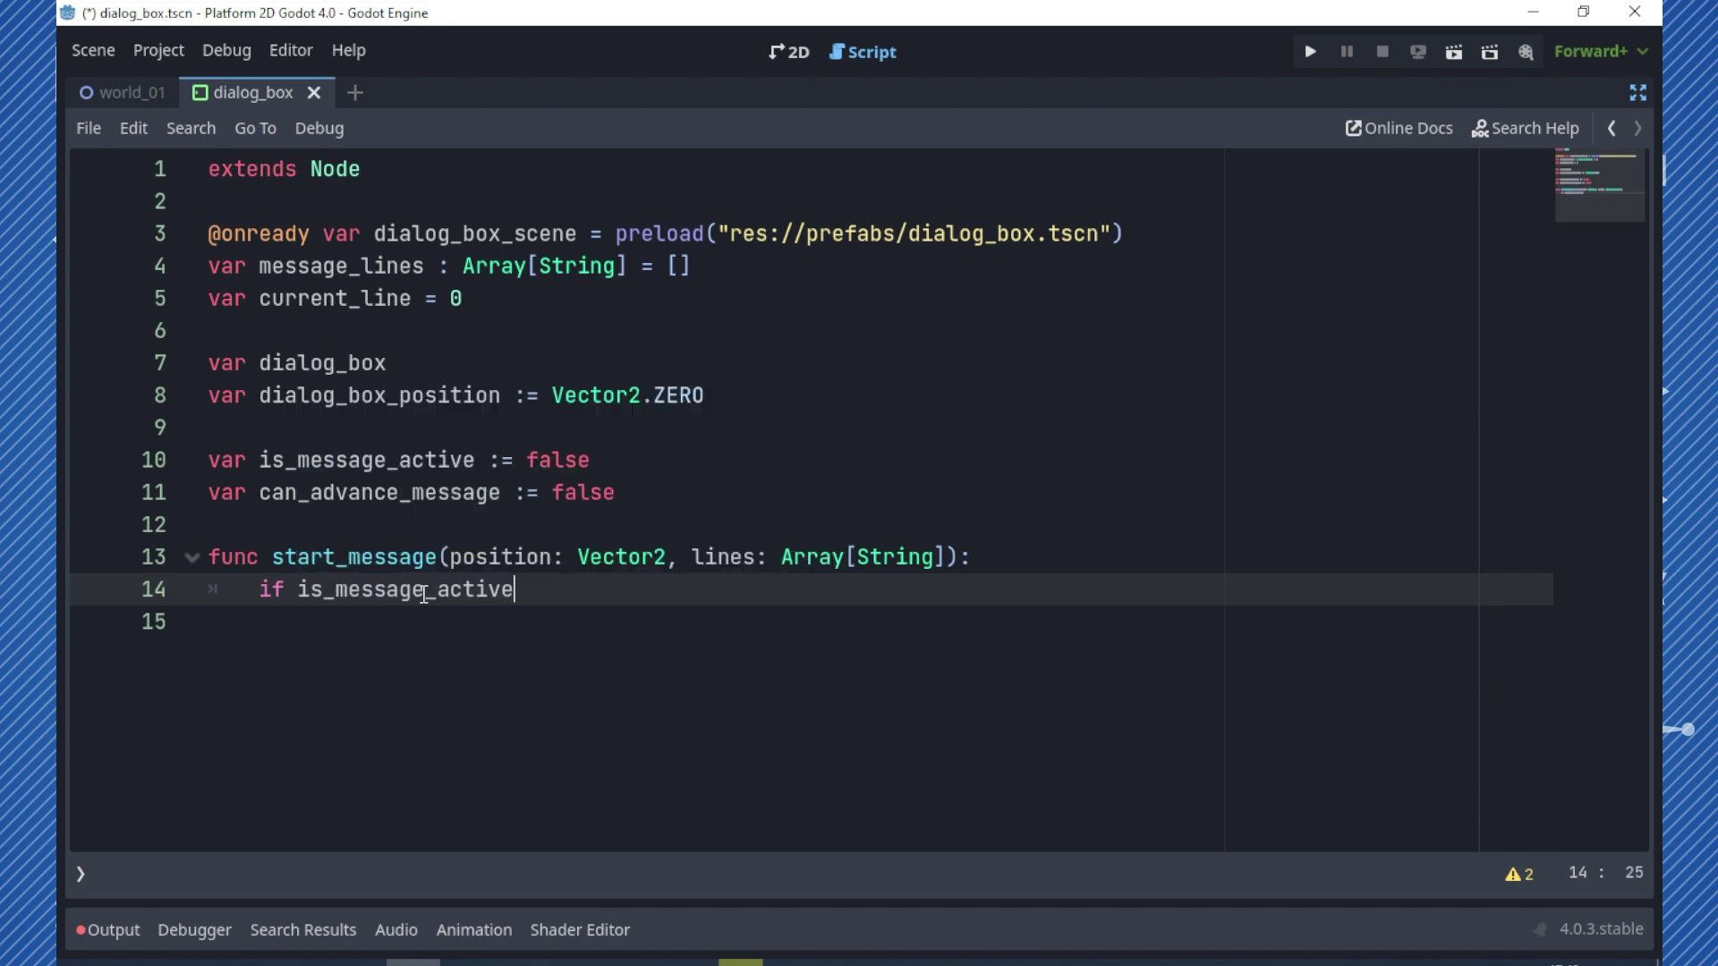
pyautogui.write(':')
pyautogui.press('Return')
pyautogui.write('re')
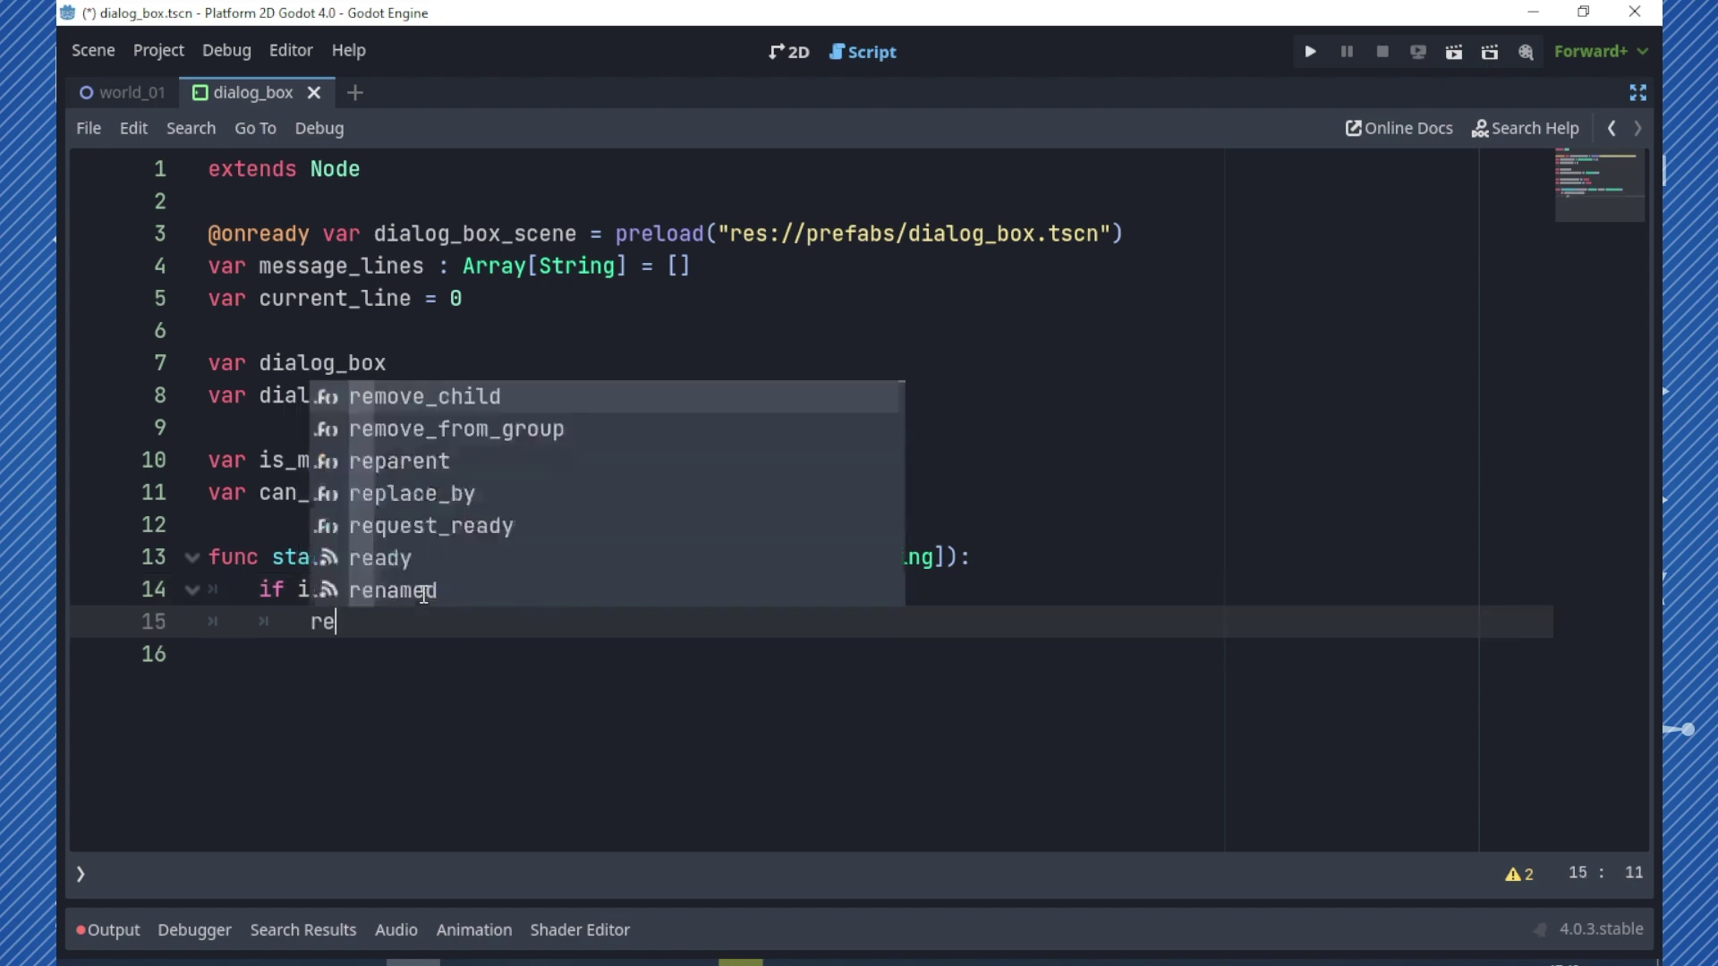
pyautogui.write('turn')
pyautogui.press('Return')
# - Add message_lines = lines and dialog_box_position = position to start_message
pyautogui.press('Return')
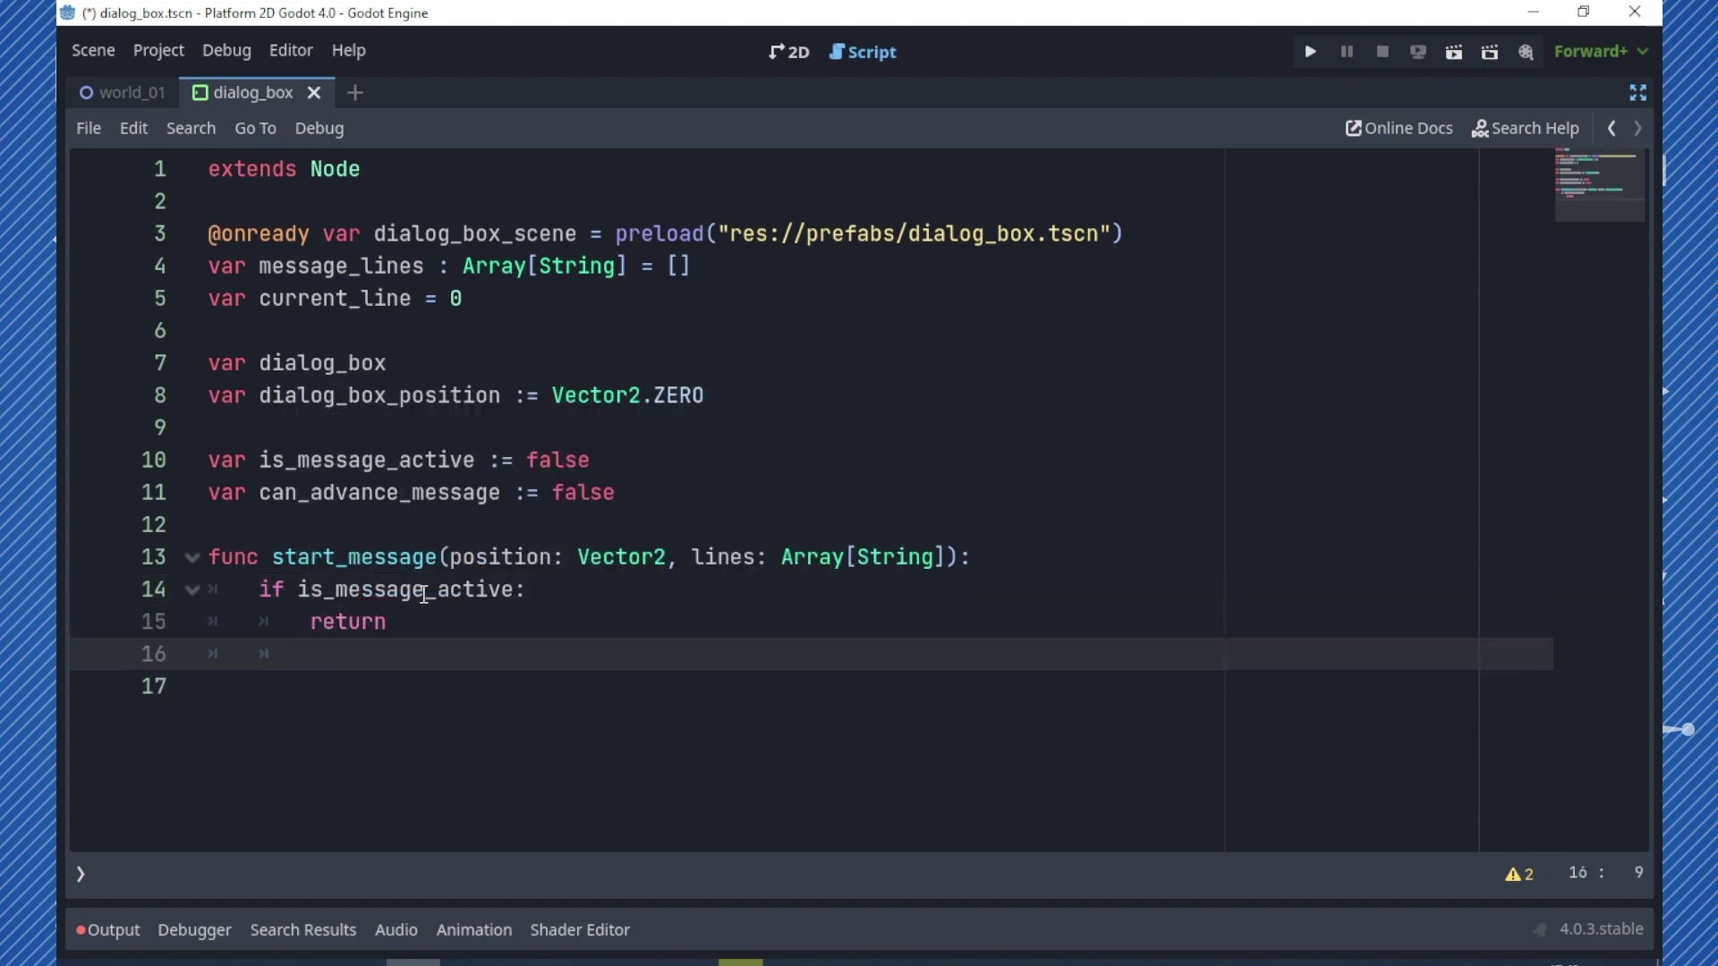
pyautogui.press('BackSpace')
pyautogui.press('Return')
pyautogui.write('mess')
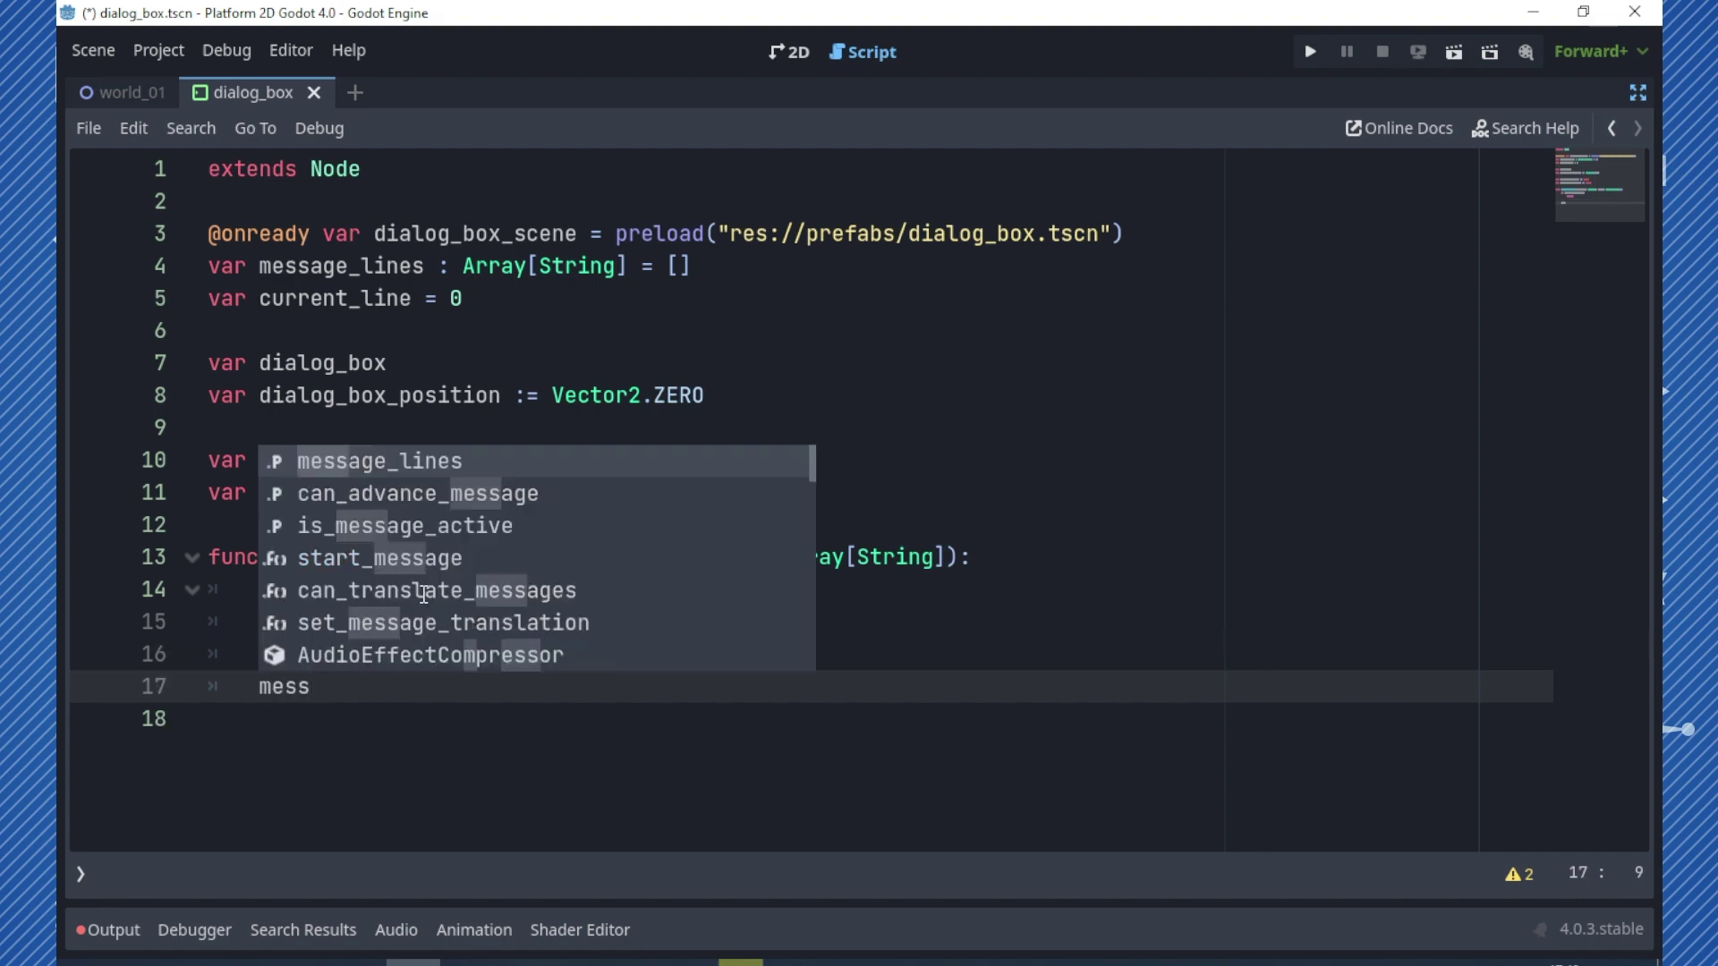
pyautogui.press('Return')
pyautogui.write('= lines')
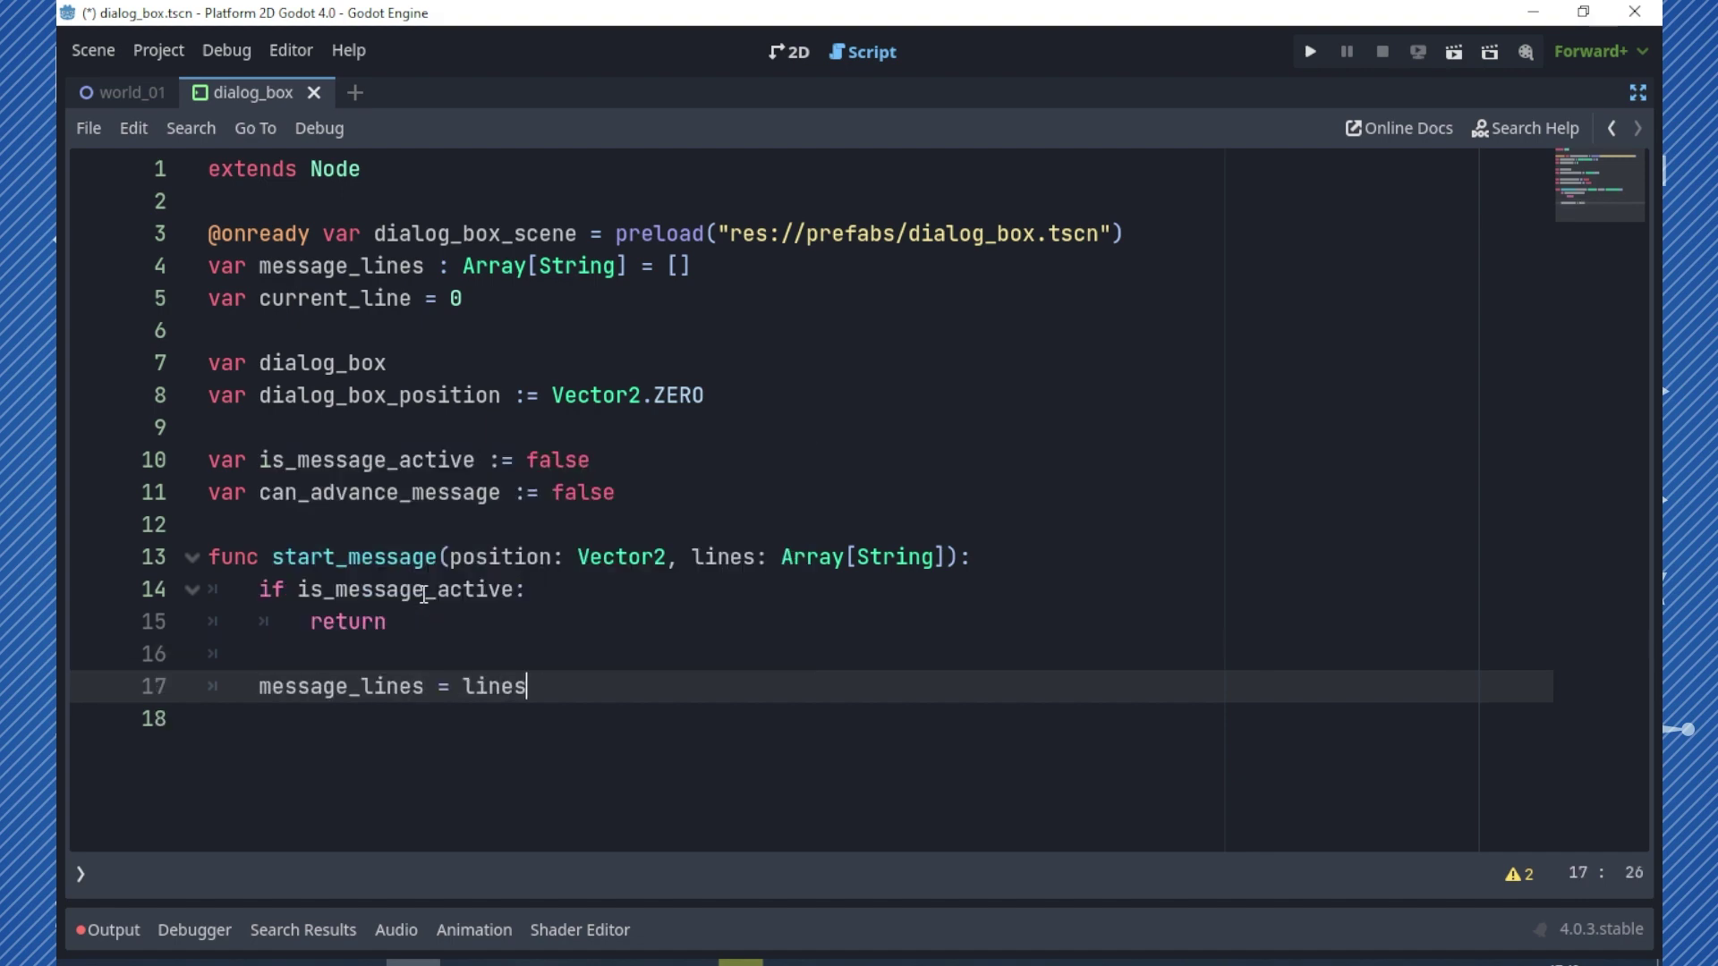
pyautogui.press('Return')
pyautogui.write('di')
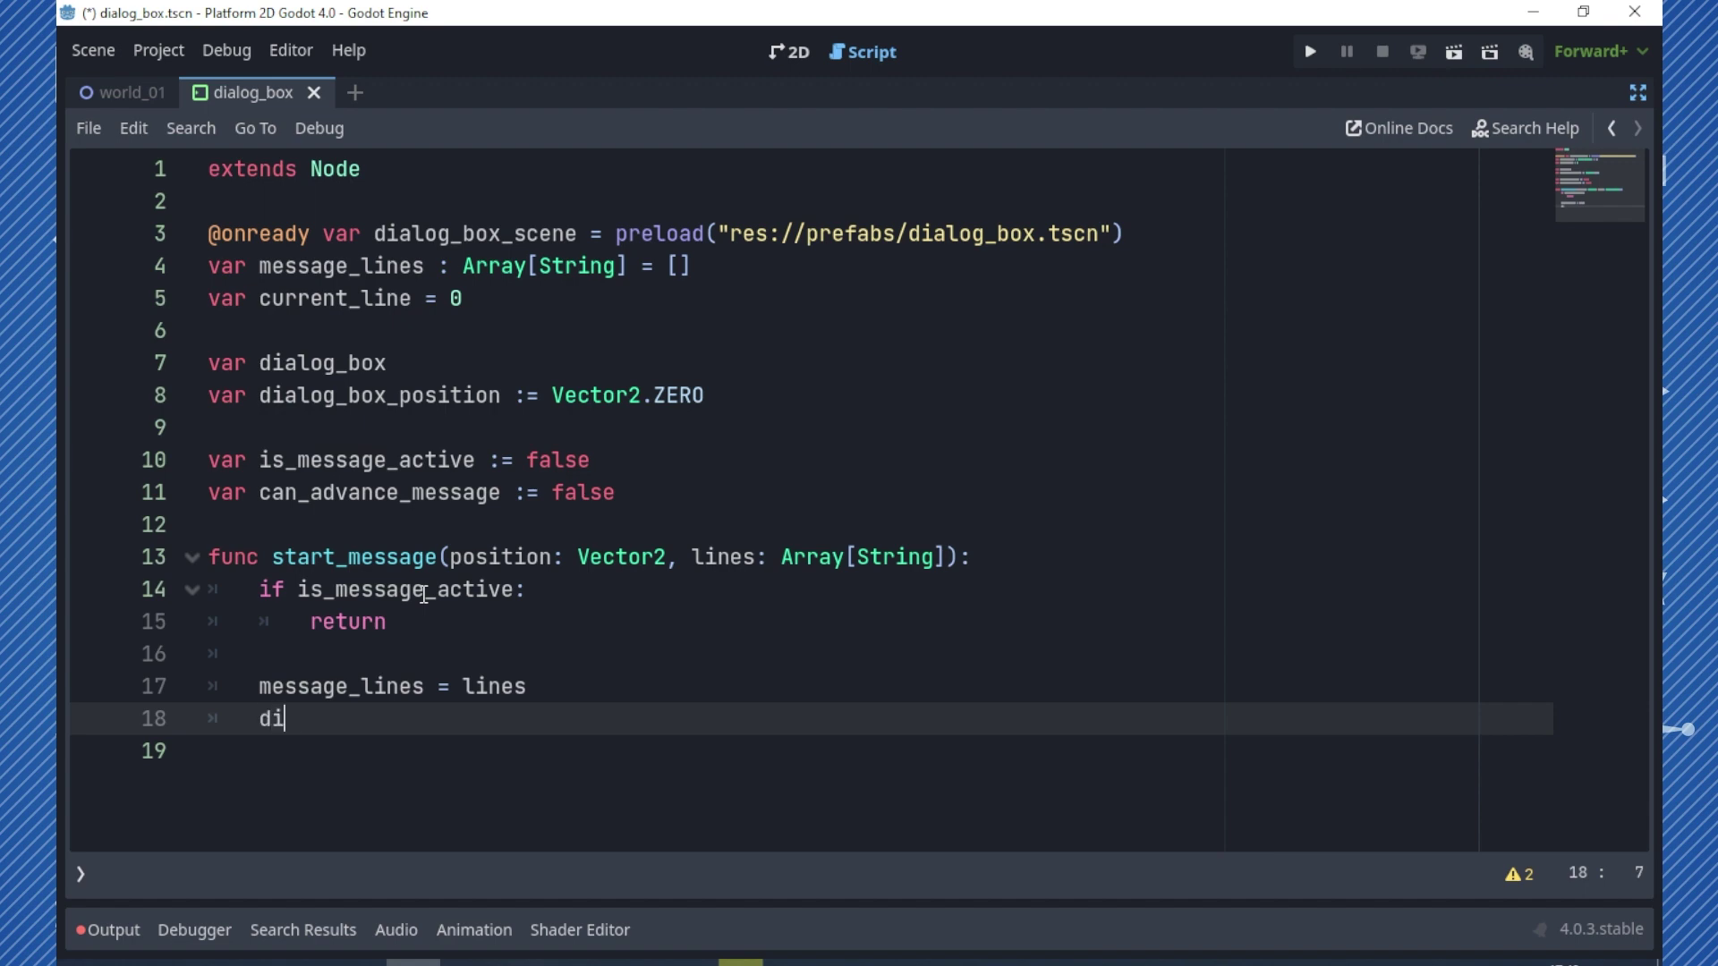
pyautogui.write('alo')
pyautogui.press('Down')
pyautogui.press('Return')
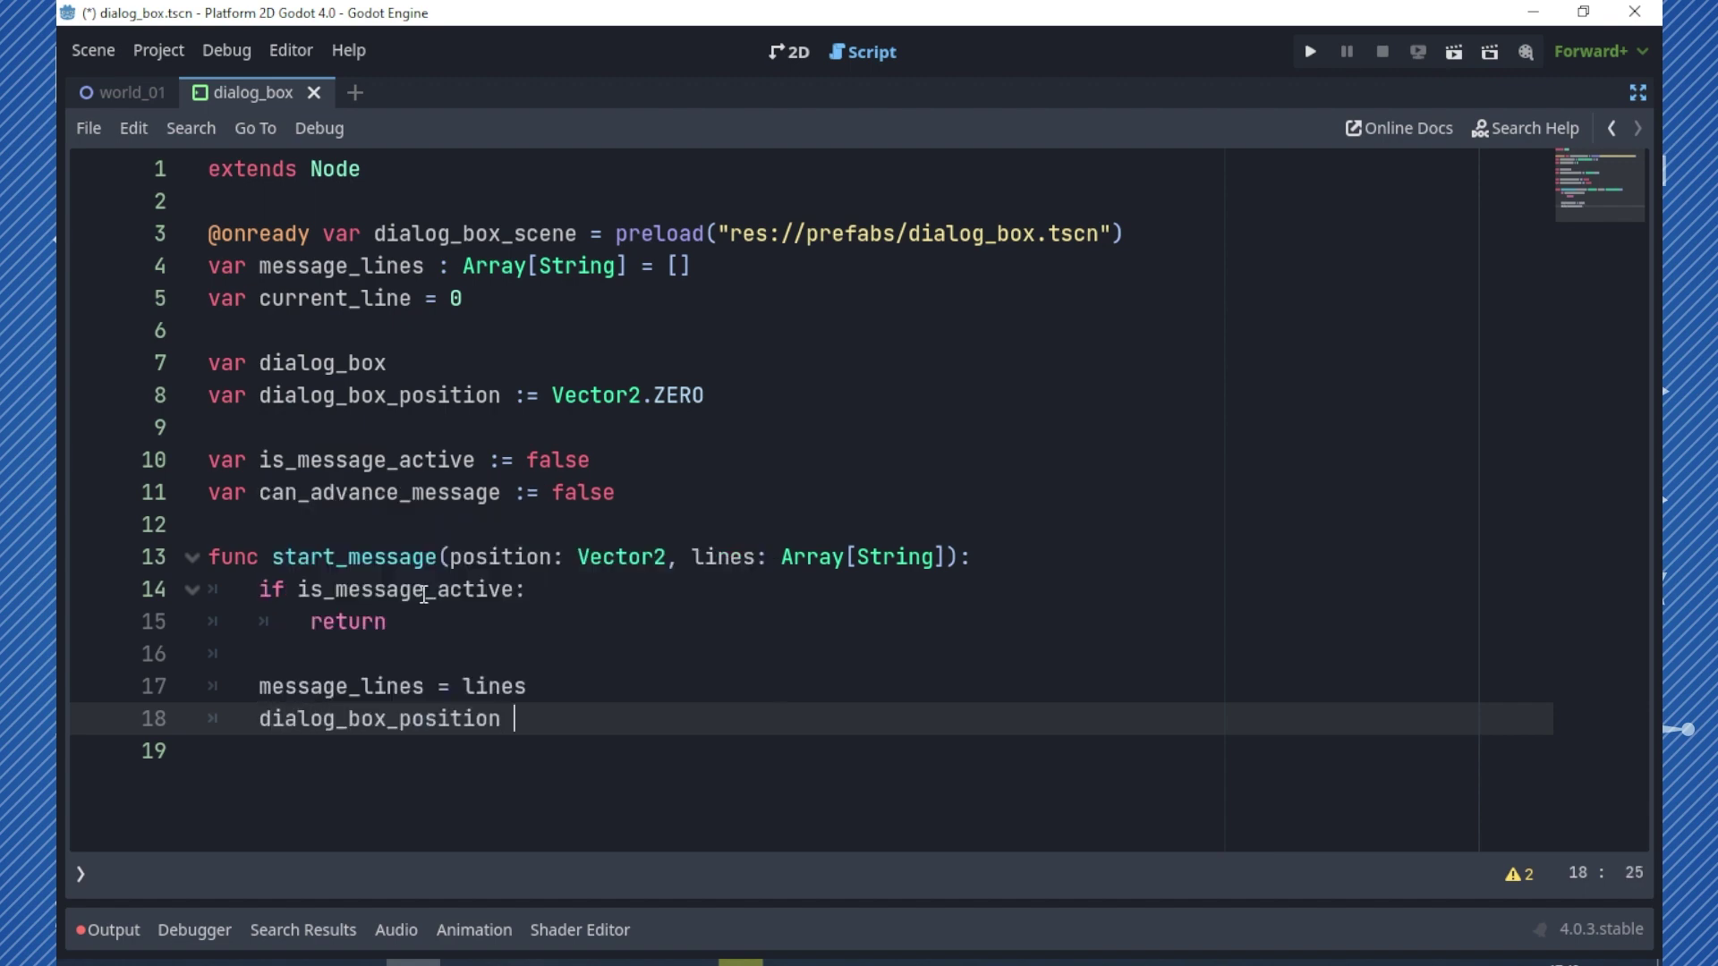
pyautogui.write('= position')
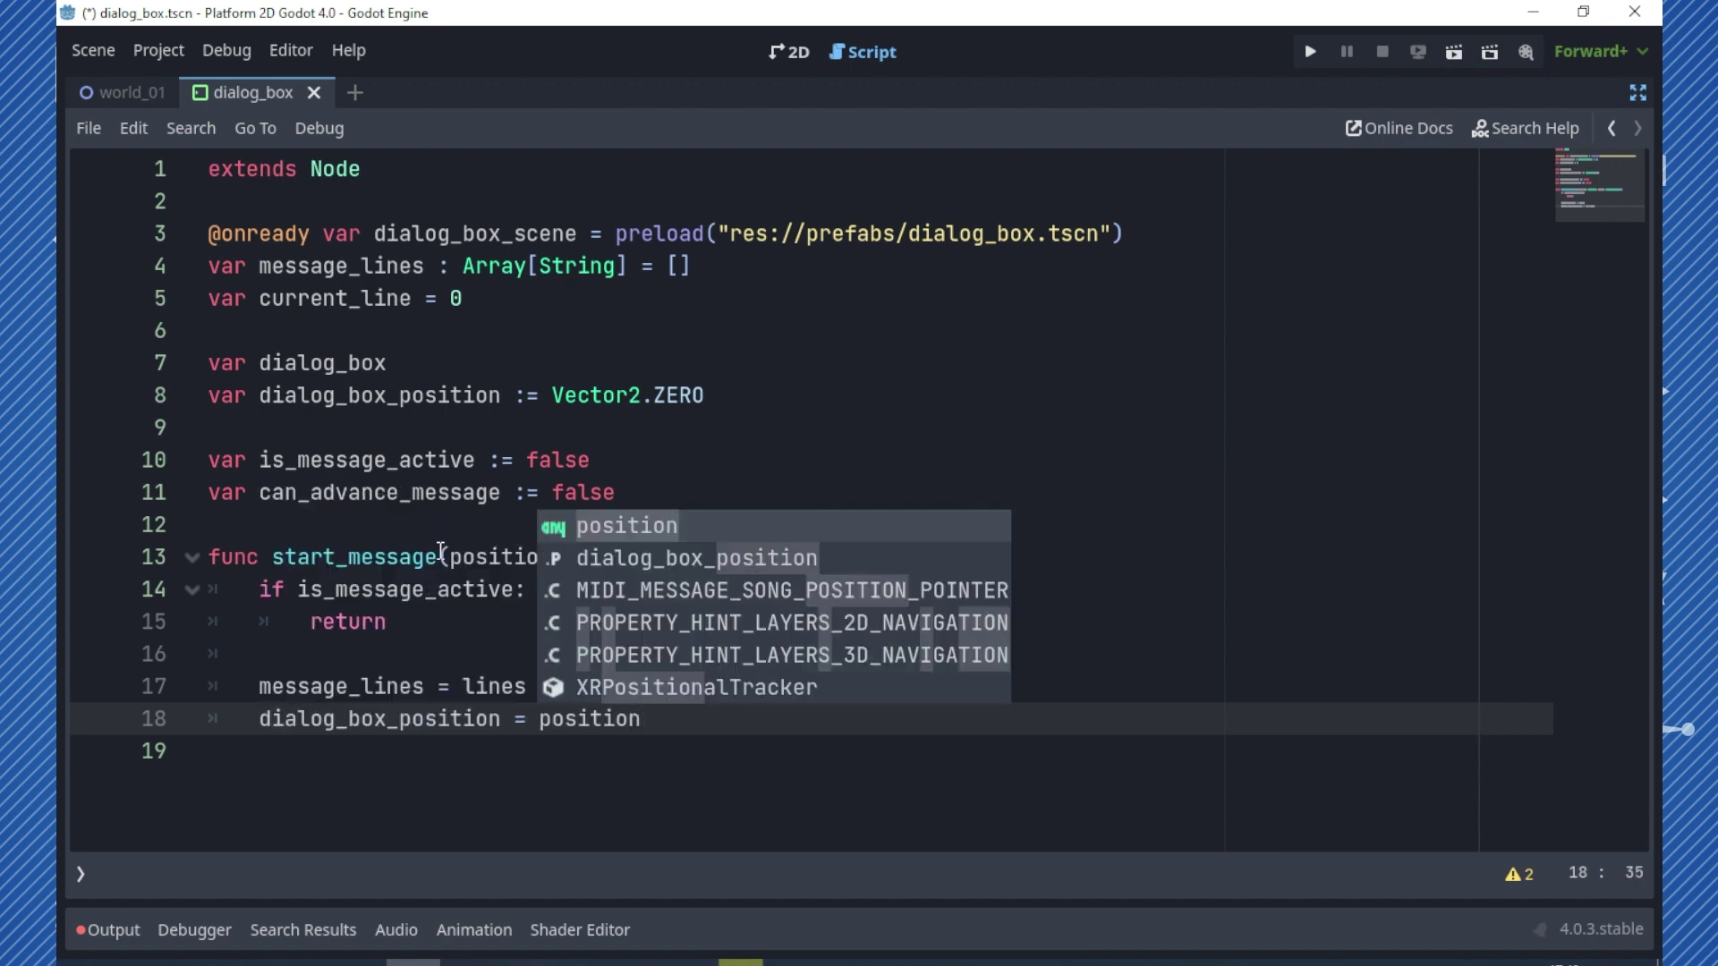
pyautogui.click(477, 662)
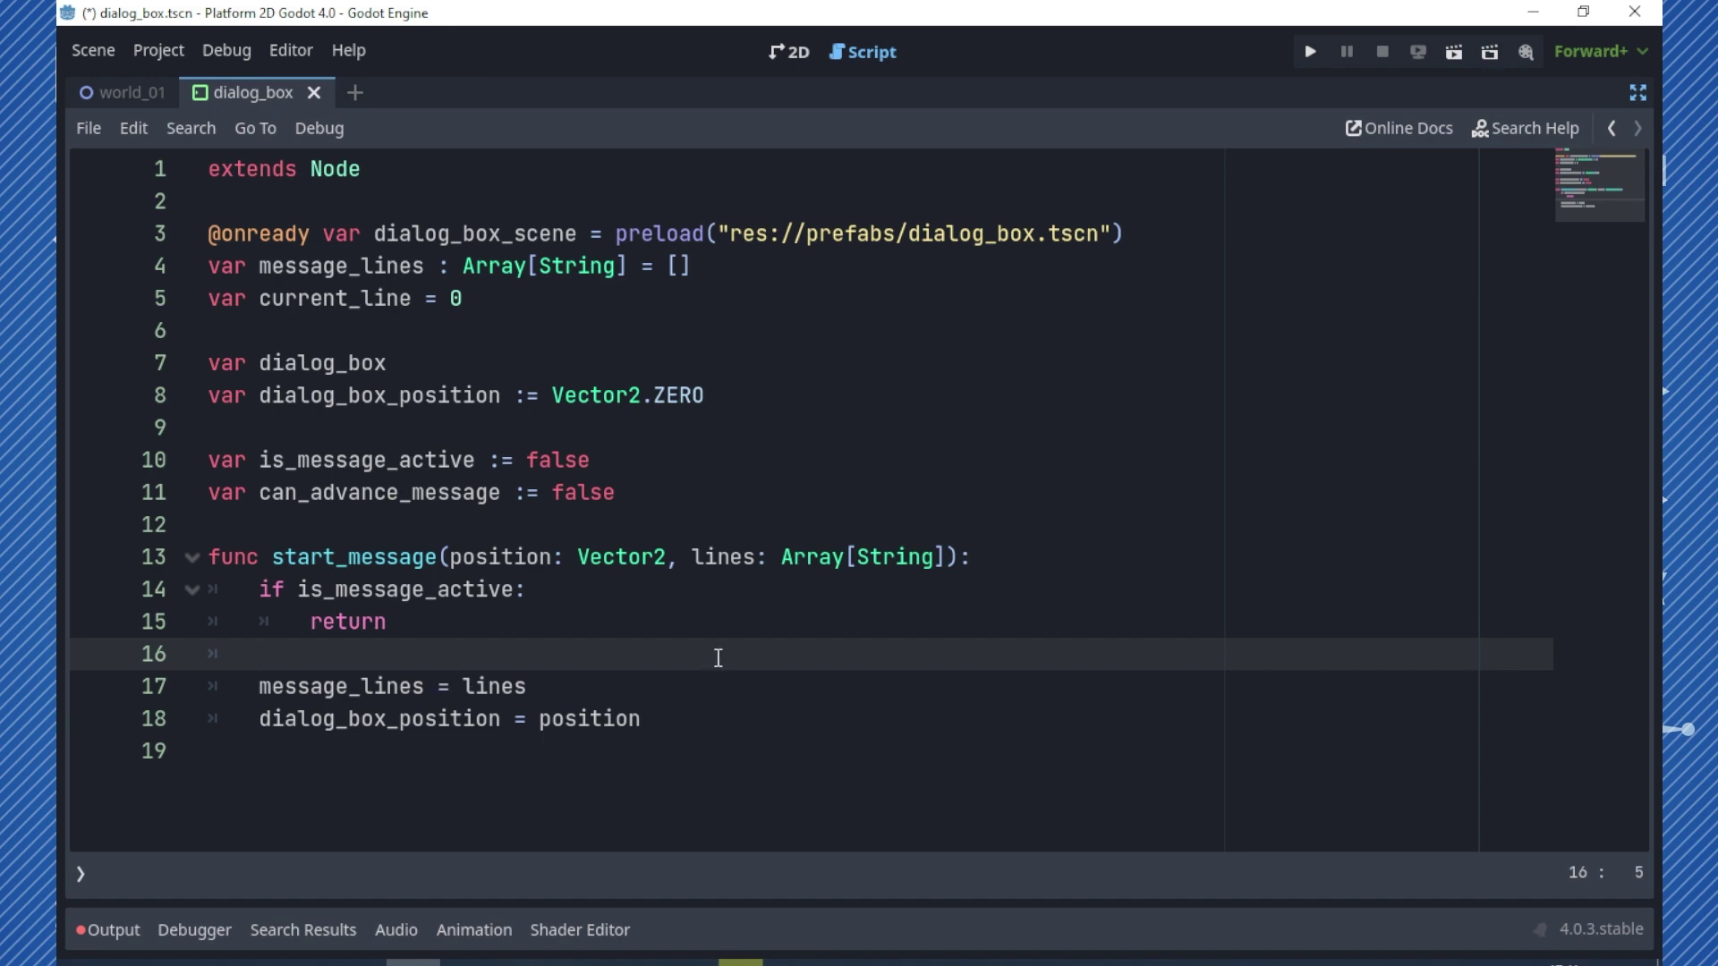
# - Call show_text(), then set is_message_active = true to finish start_message
pyautogui.click(684, 714)
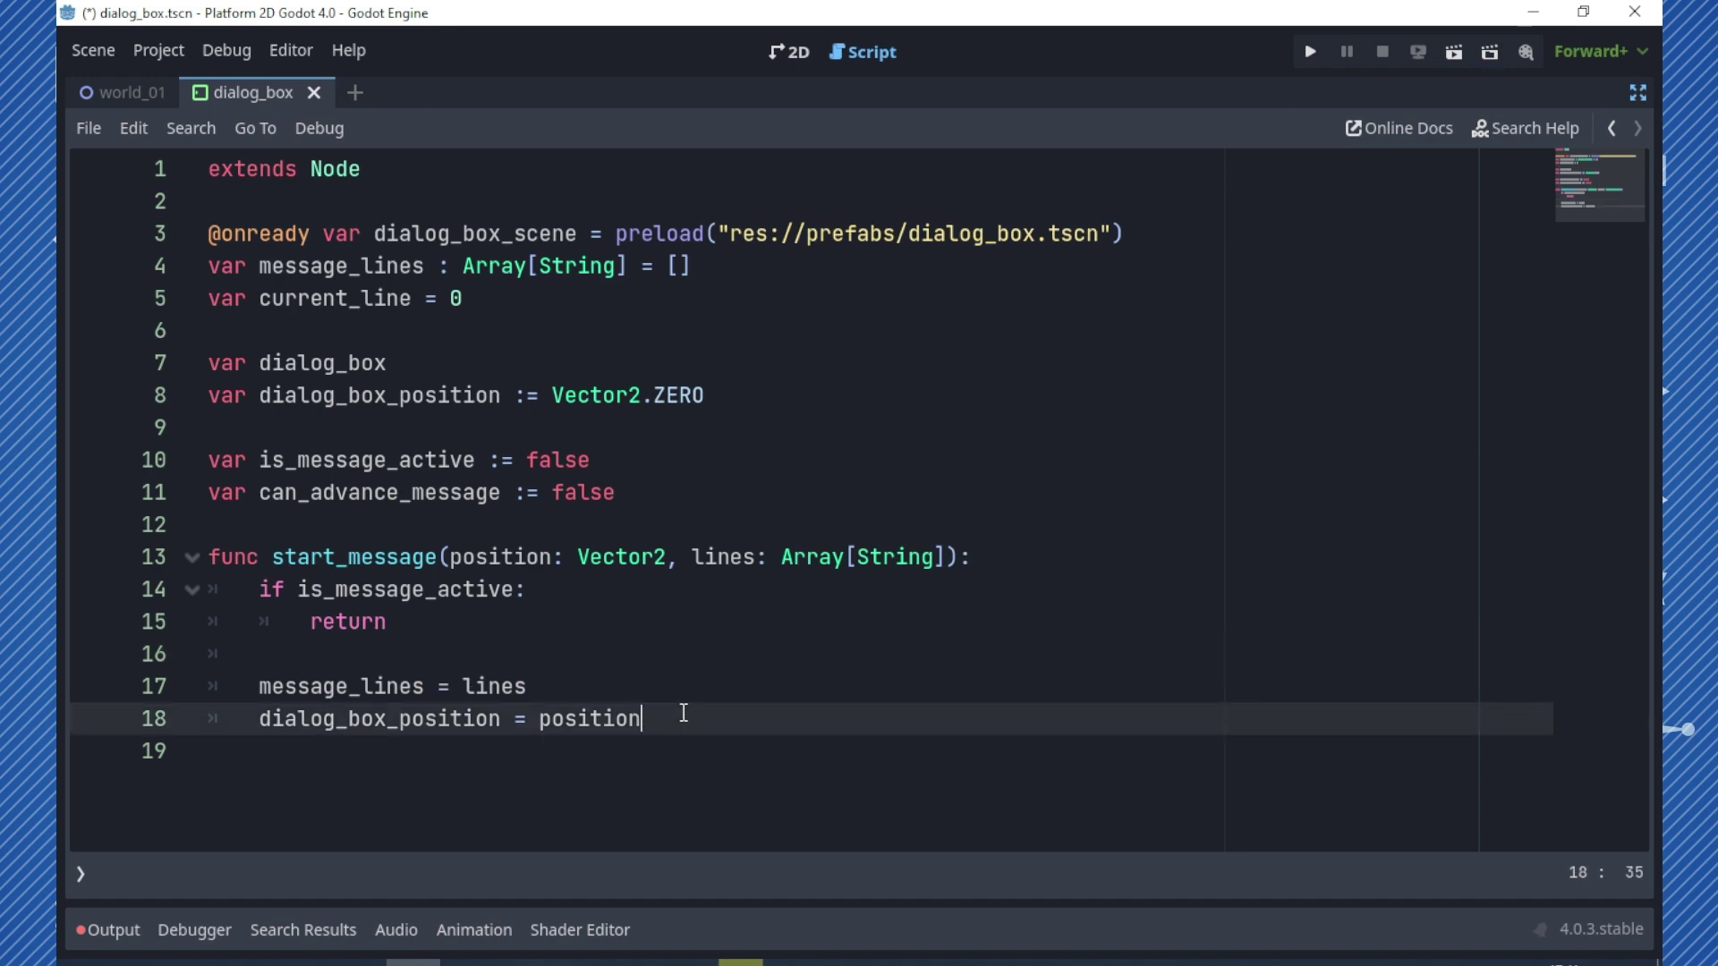
pyautogui.press('Return')
pyautogui.write('shi')
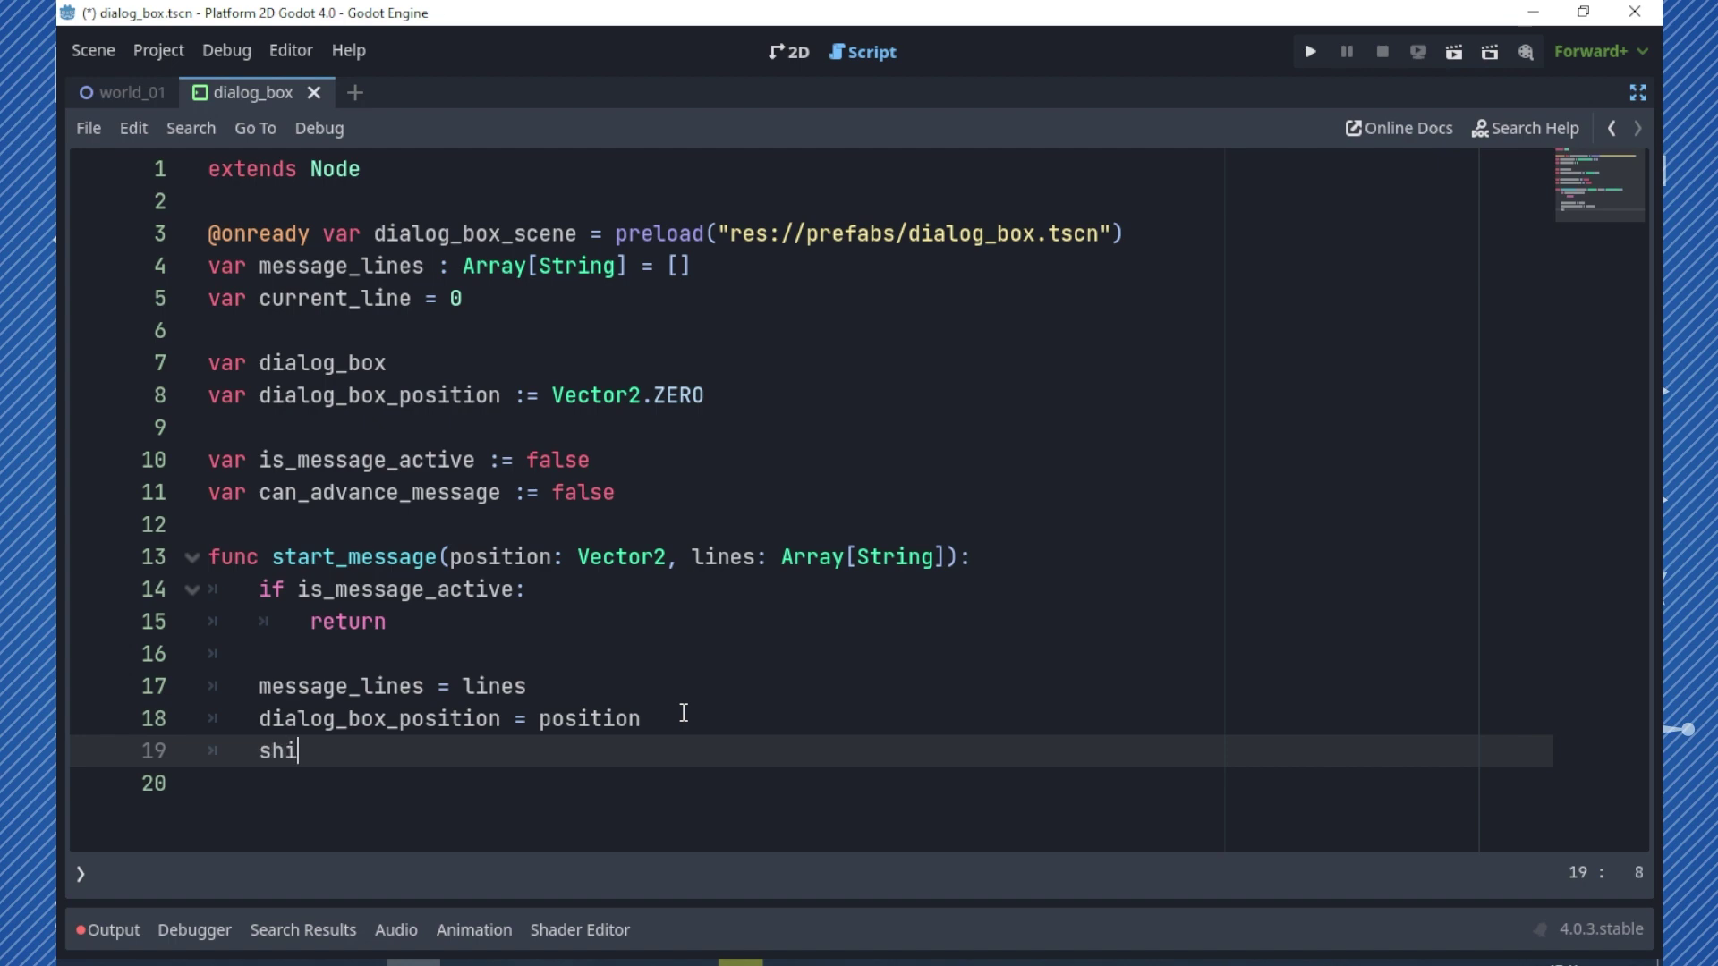
pyautogui.write('w_text')
pyautogui.hotkey('shift', 'Home')
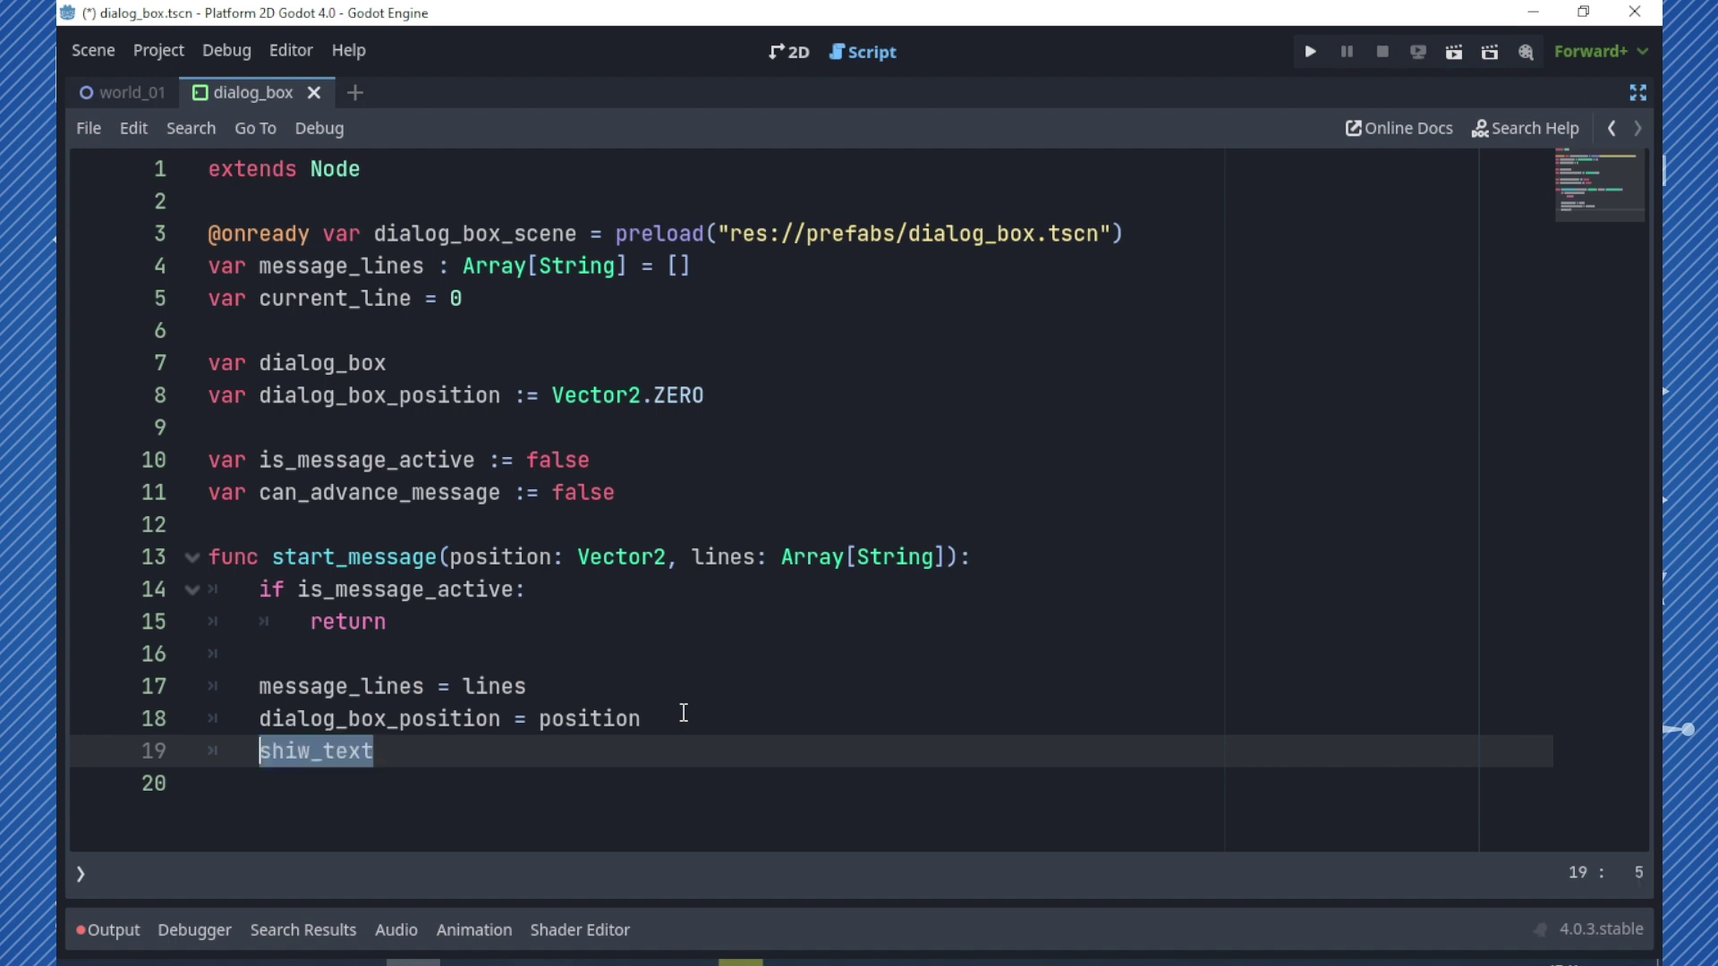
pyautogui.write('show_text')
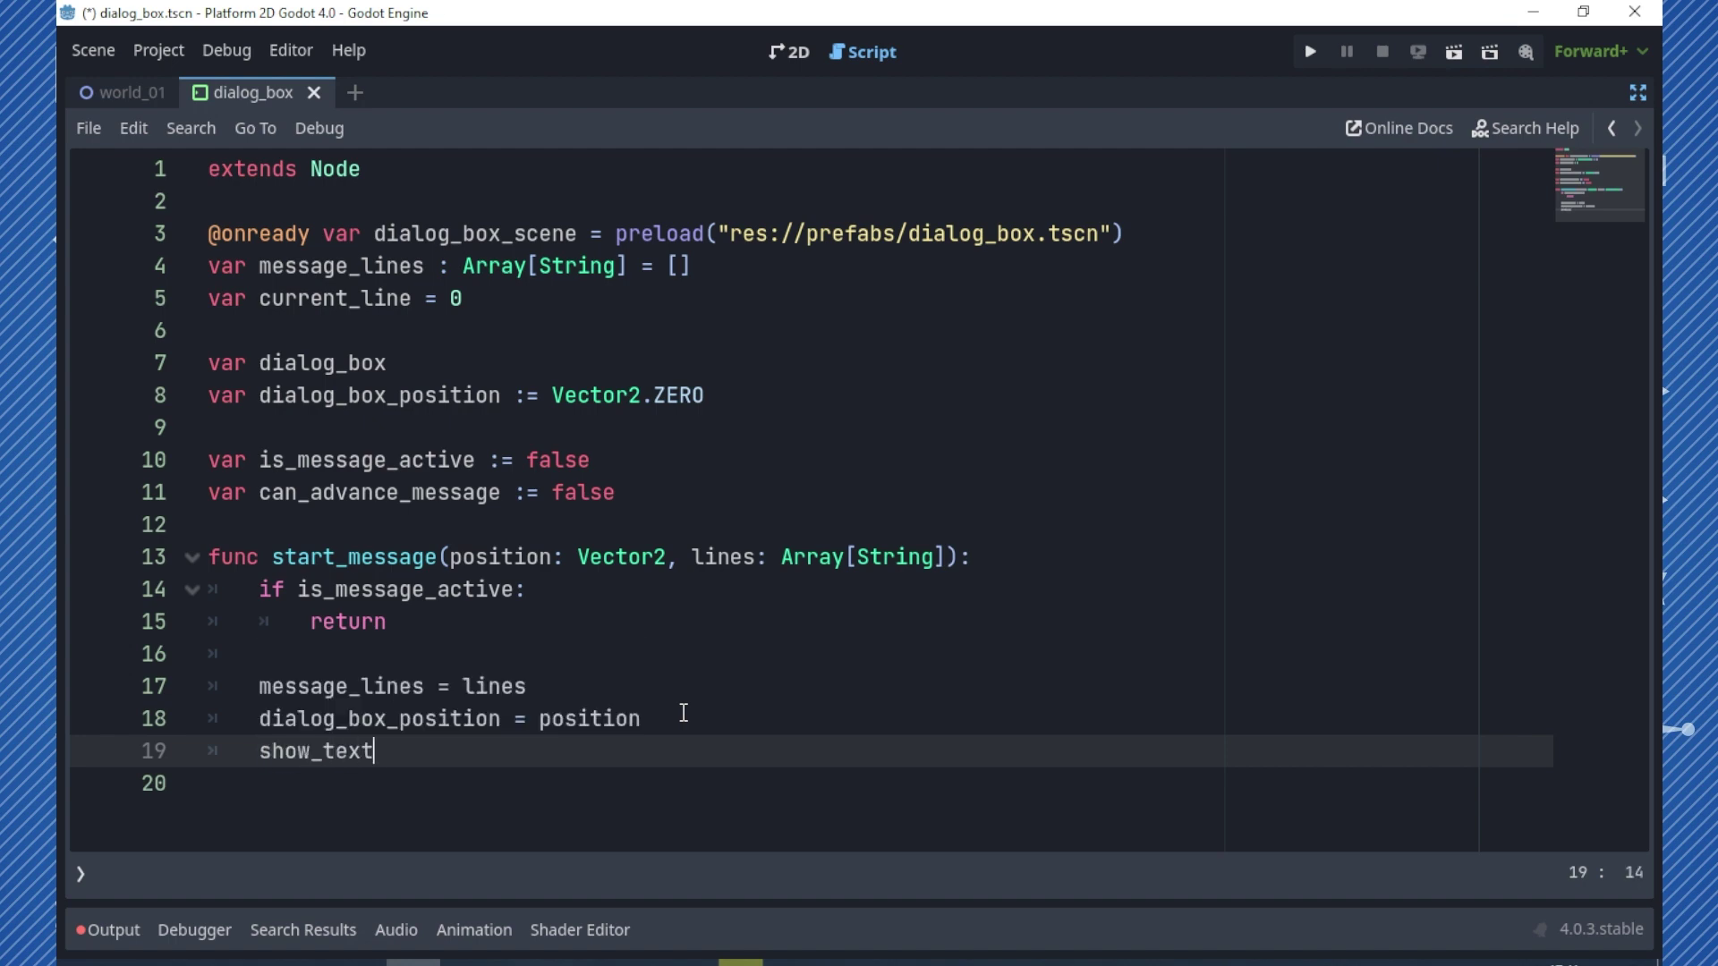
pyautogui.write('()')
pyautogui.press('Return')
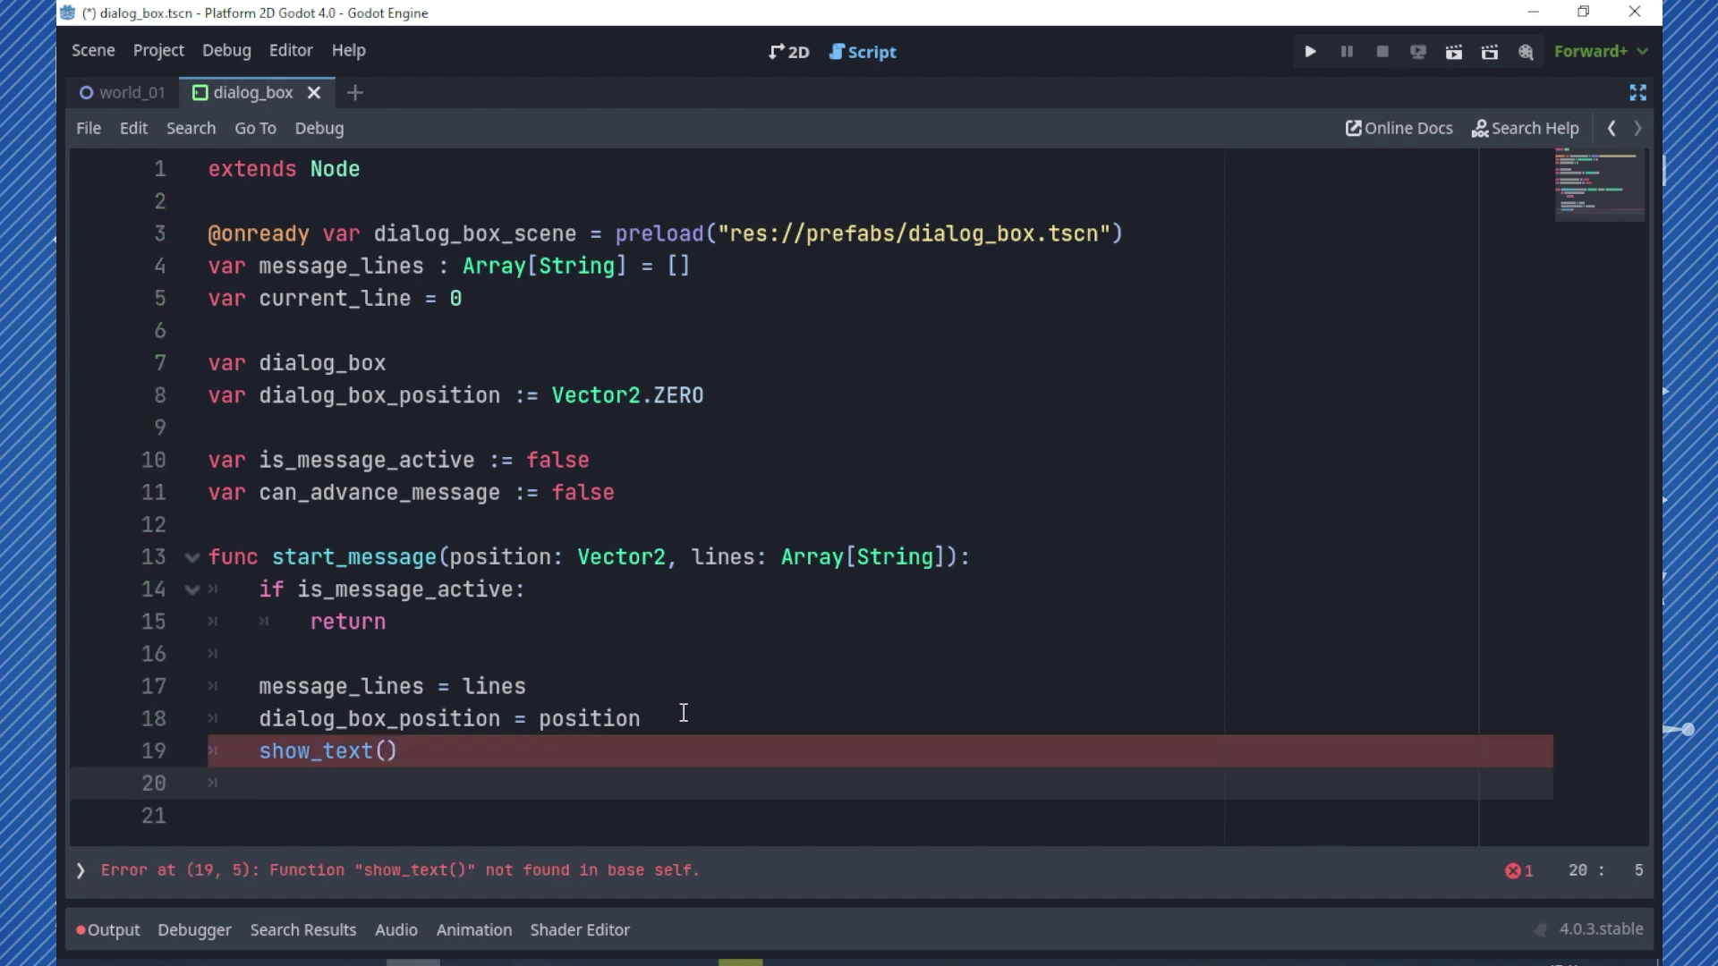
pyautogui.write('is_m')
pyautogui.press('Return')
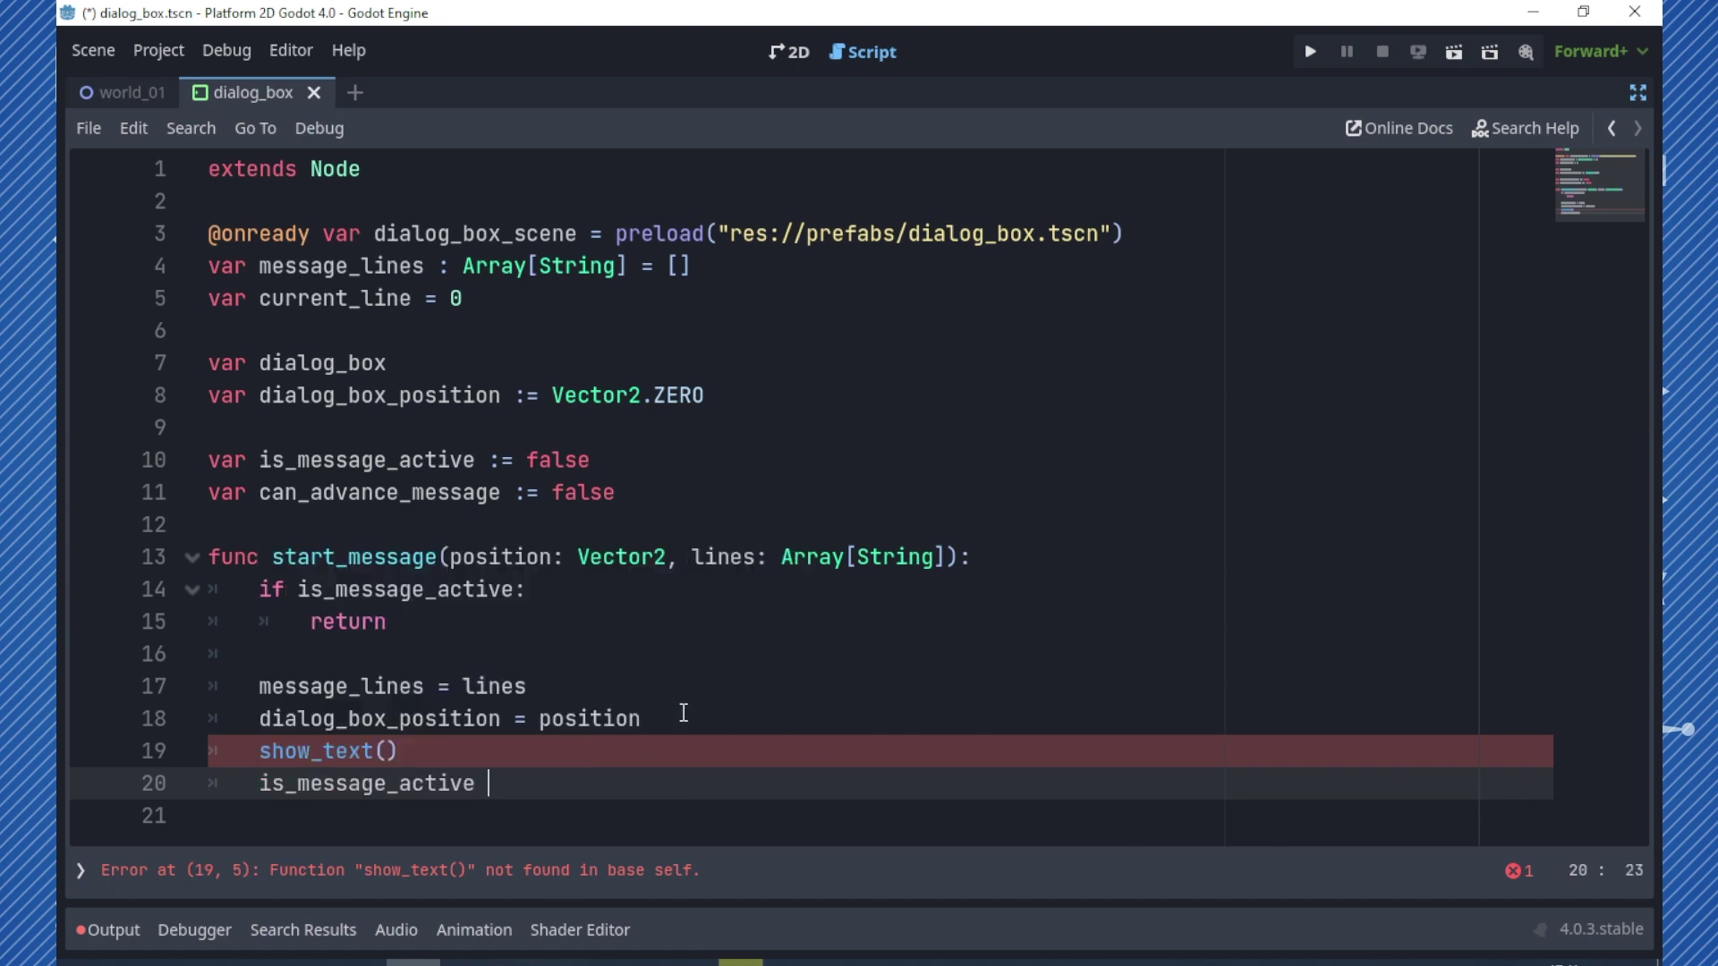
pyautogui.write('= true')
pyautogui.press('Return')
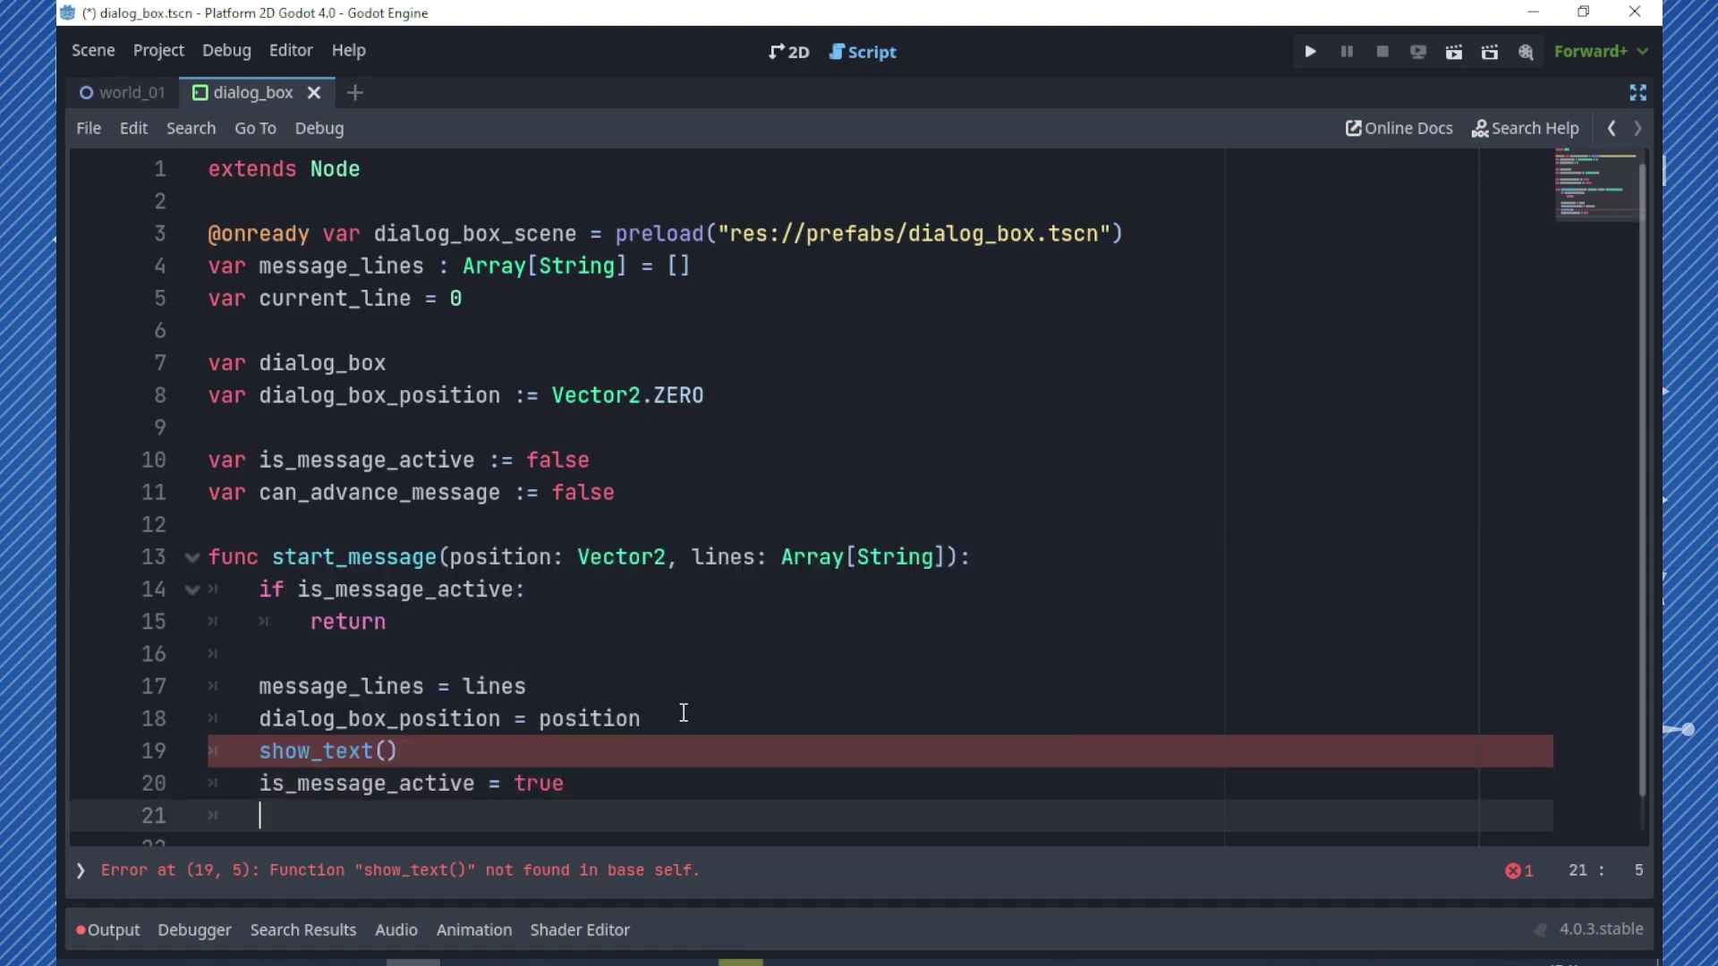
pyautogui.press('Return')
pyautogui.press('BackSpace')
# - Declare func show_text(): with a few empty body lines
pyautogui.write('func sh')
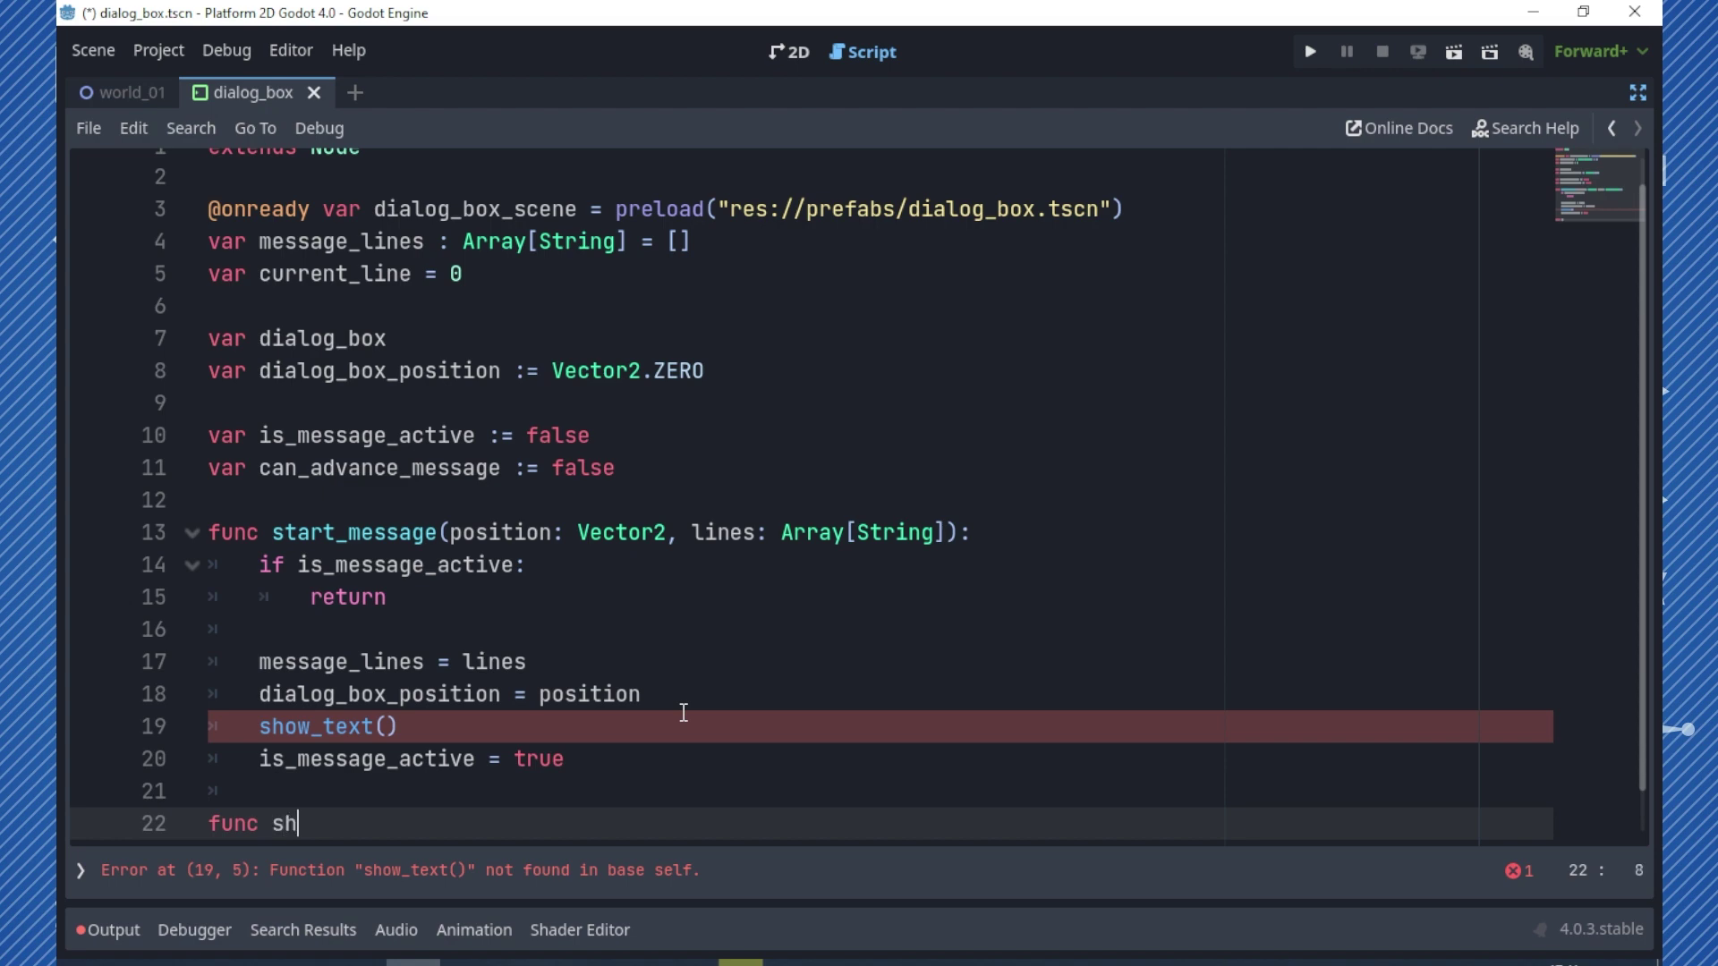
pyautogui.write('ow_text')
pyautogui.write('():')
pyautogui.press('Return')
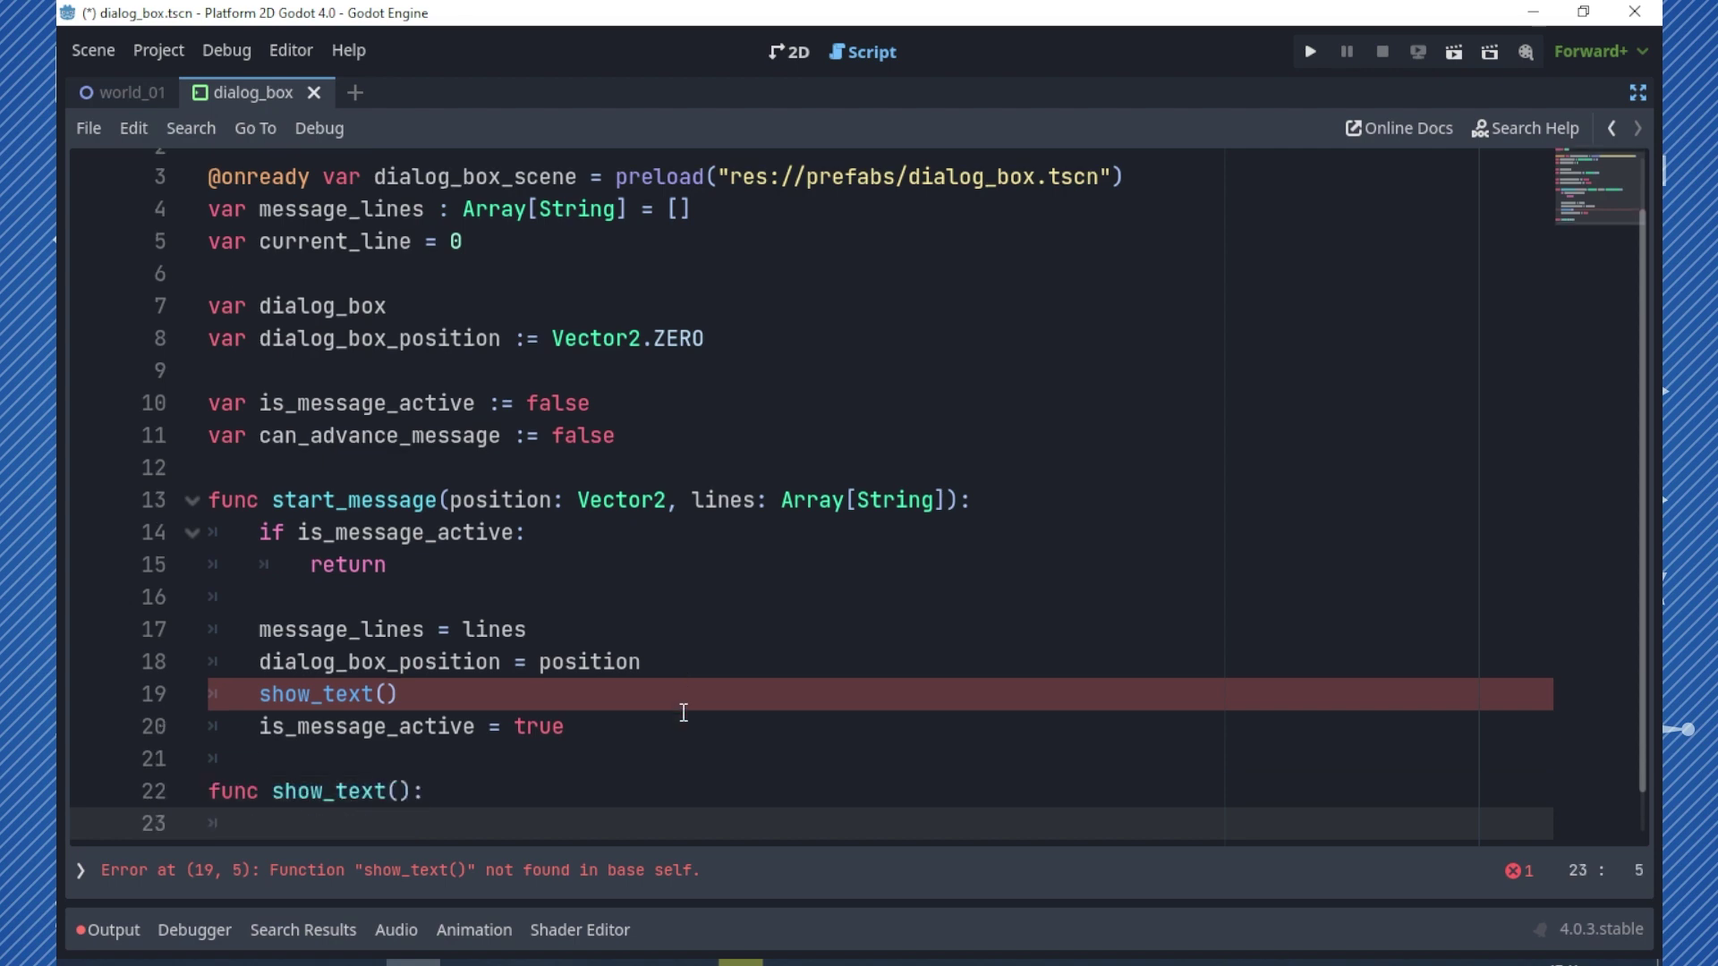
pyautogui.press('Return')
pyautogui.press('Return')
pyautogui.press('Return')
pyautogui.press('Up')
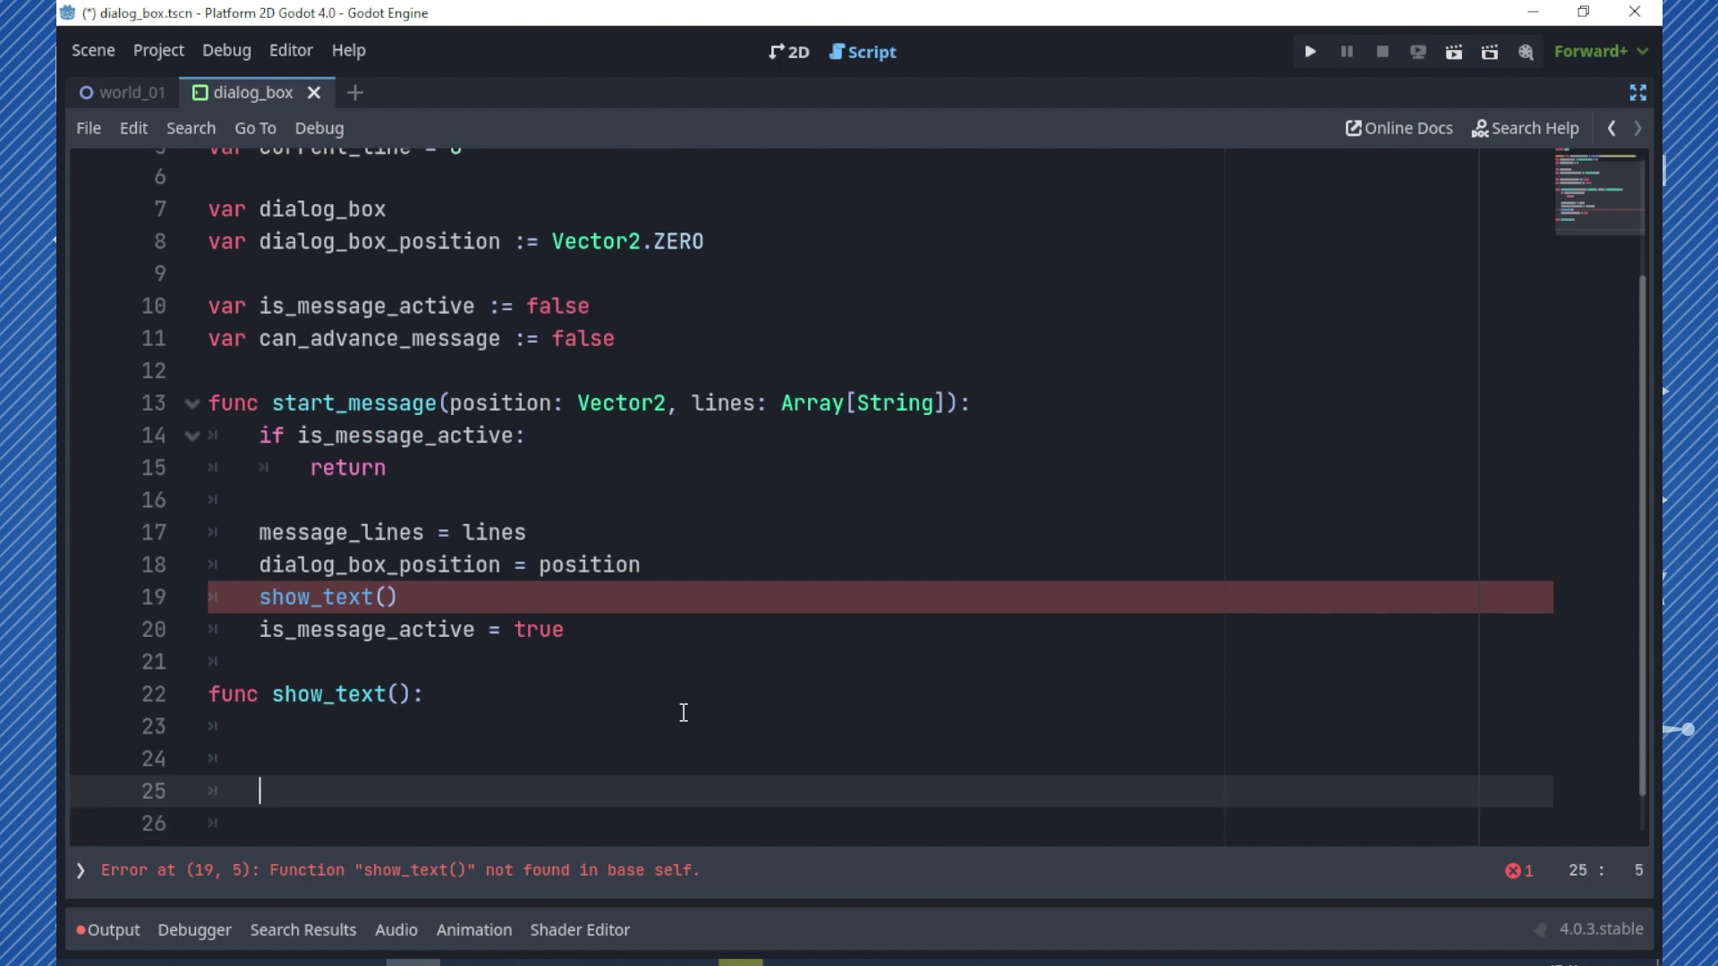
pyautogui.press('Up')
pyautogui.press('Up')
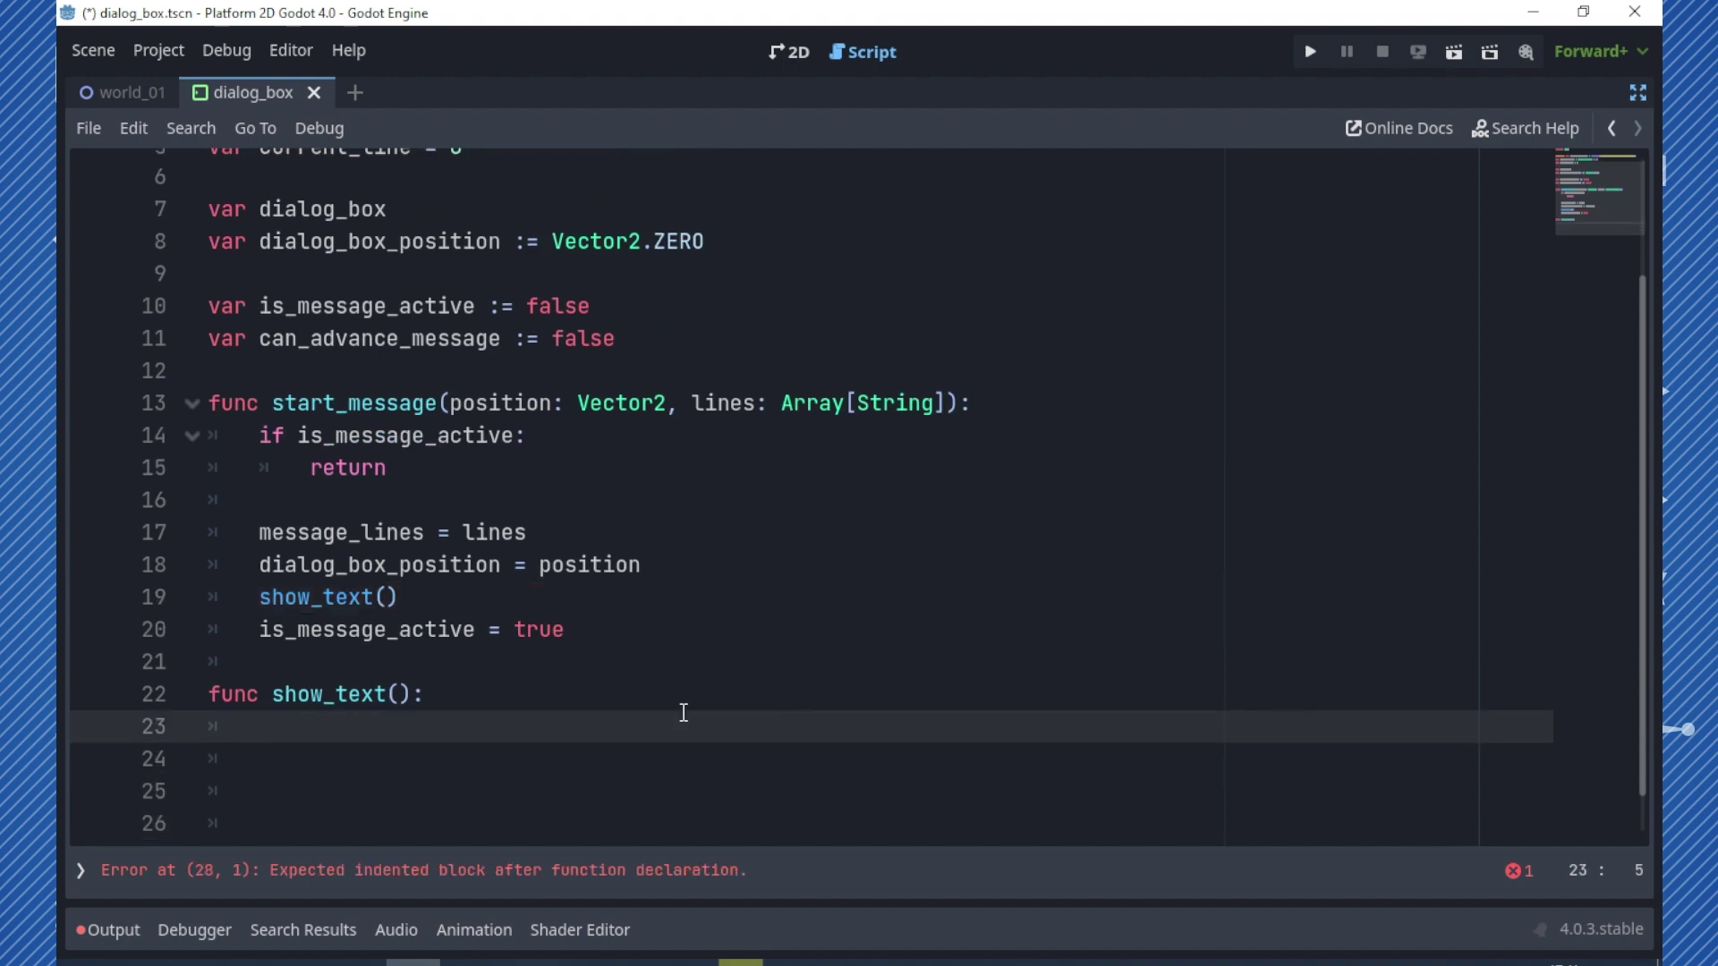
# - Assign dialog_box = dialog_box_scene.instantiate() and begin a dialog_box. line below it
pyautogui.write('dialo')
pyautogui.press('Return')
pyautogui.write('= ')
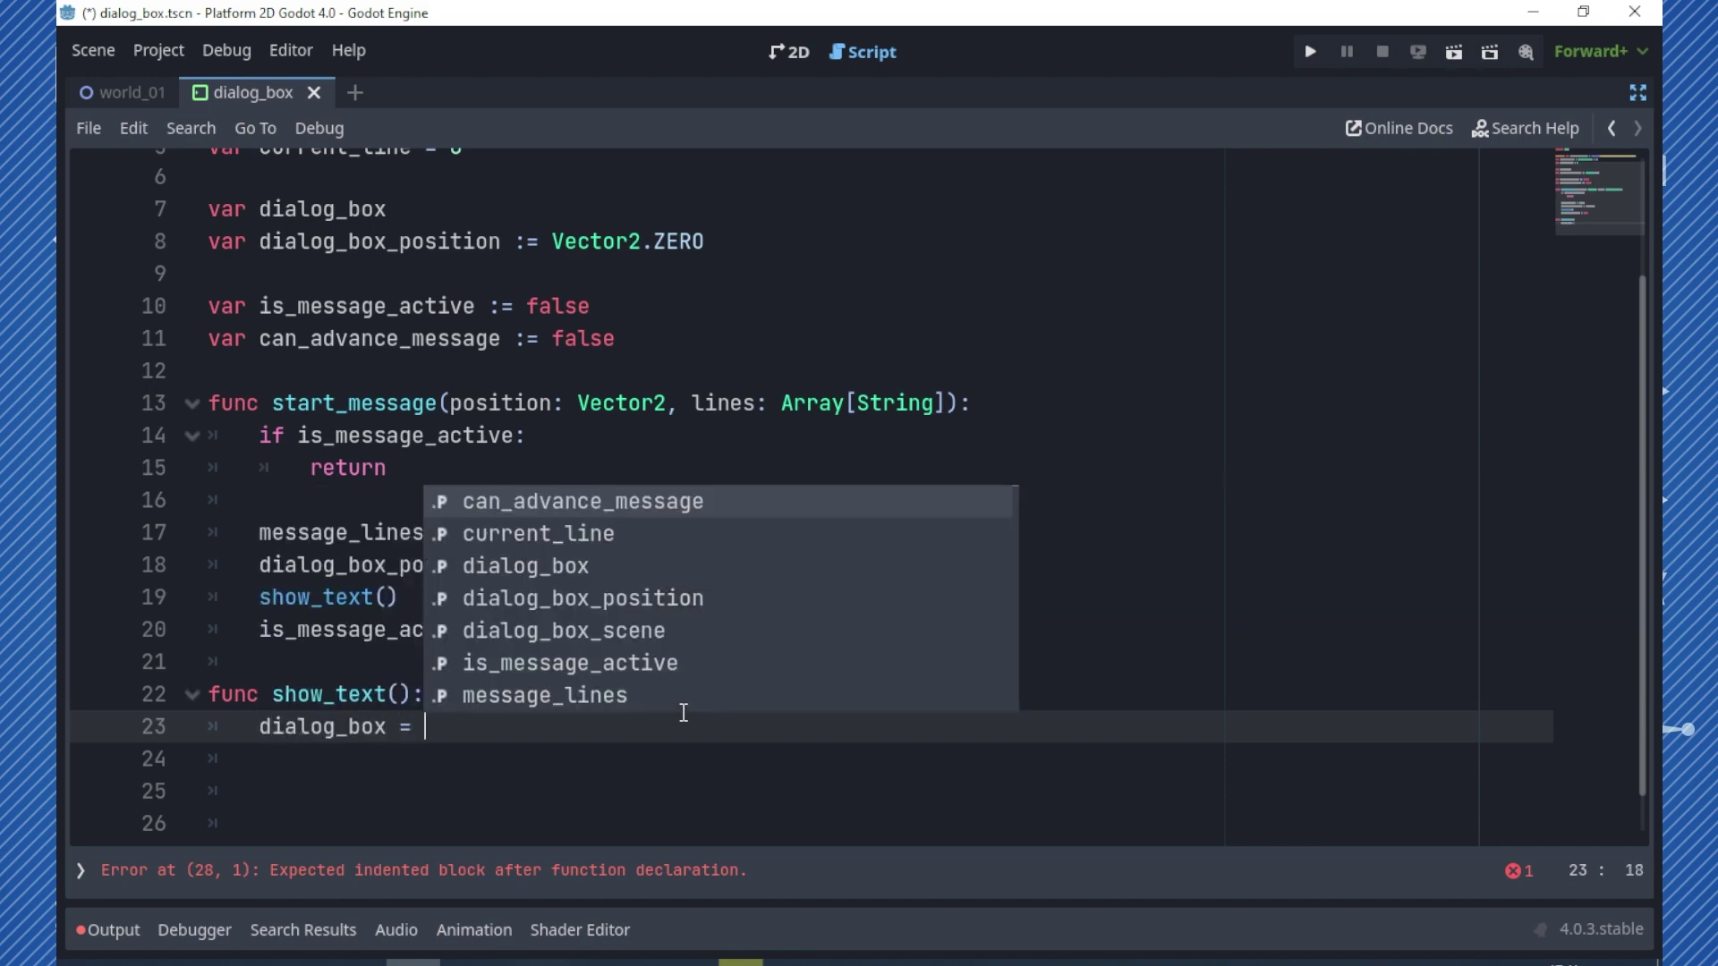
pyautogui.write('dialo')
pyautogui.press('Down')
pyautogui.press('Down')
pyautogui.press('Return')
pyautogui.write('.i')
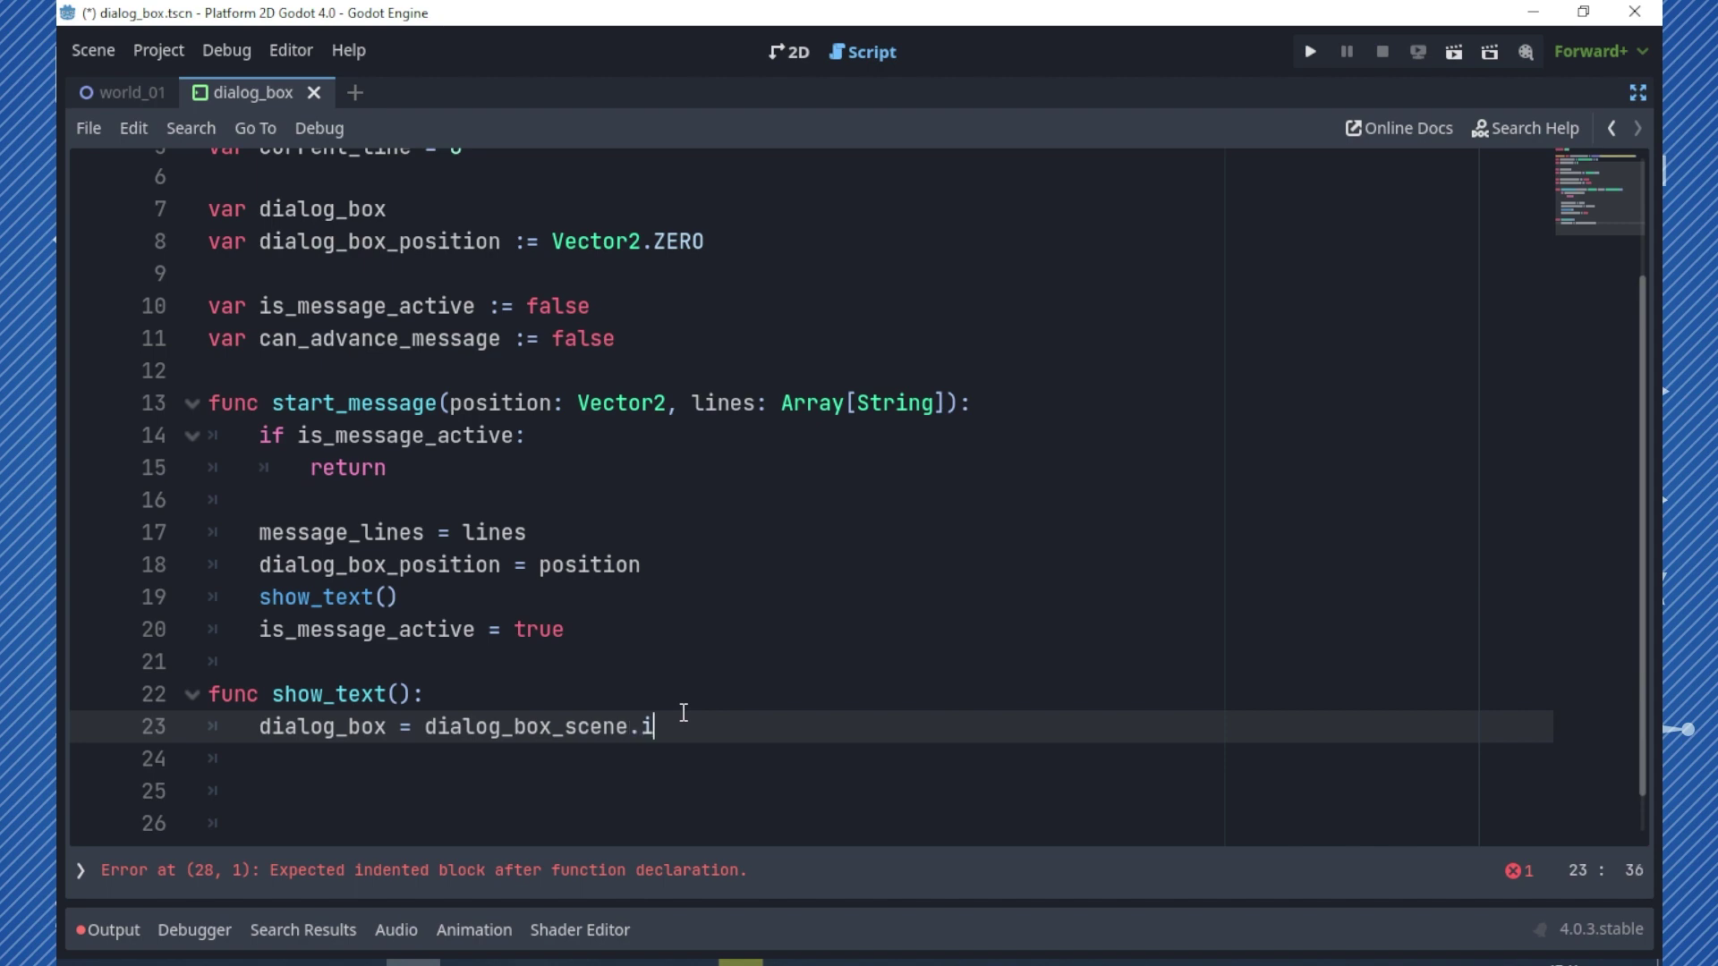
pyautogui.write('ns')
pyautogui.press('Return')
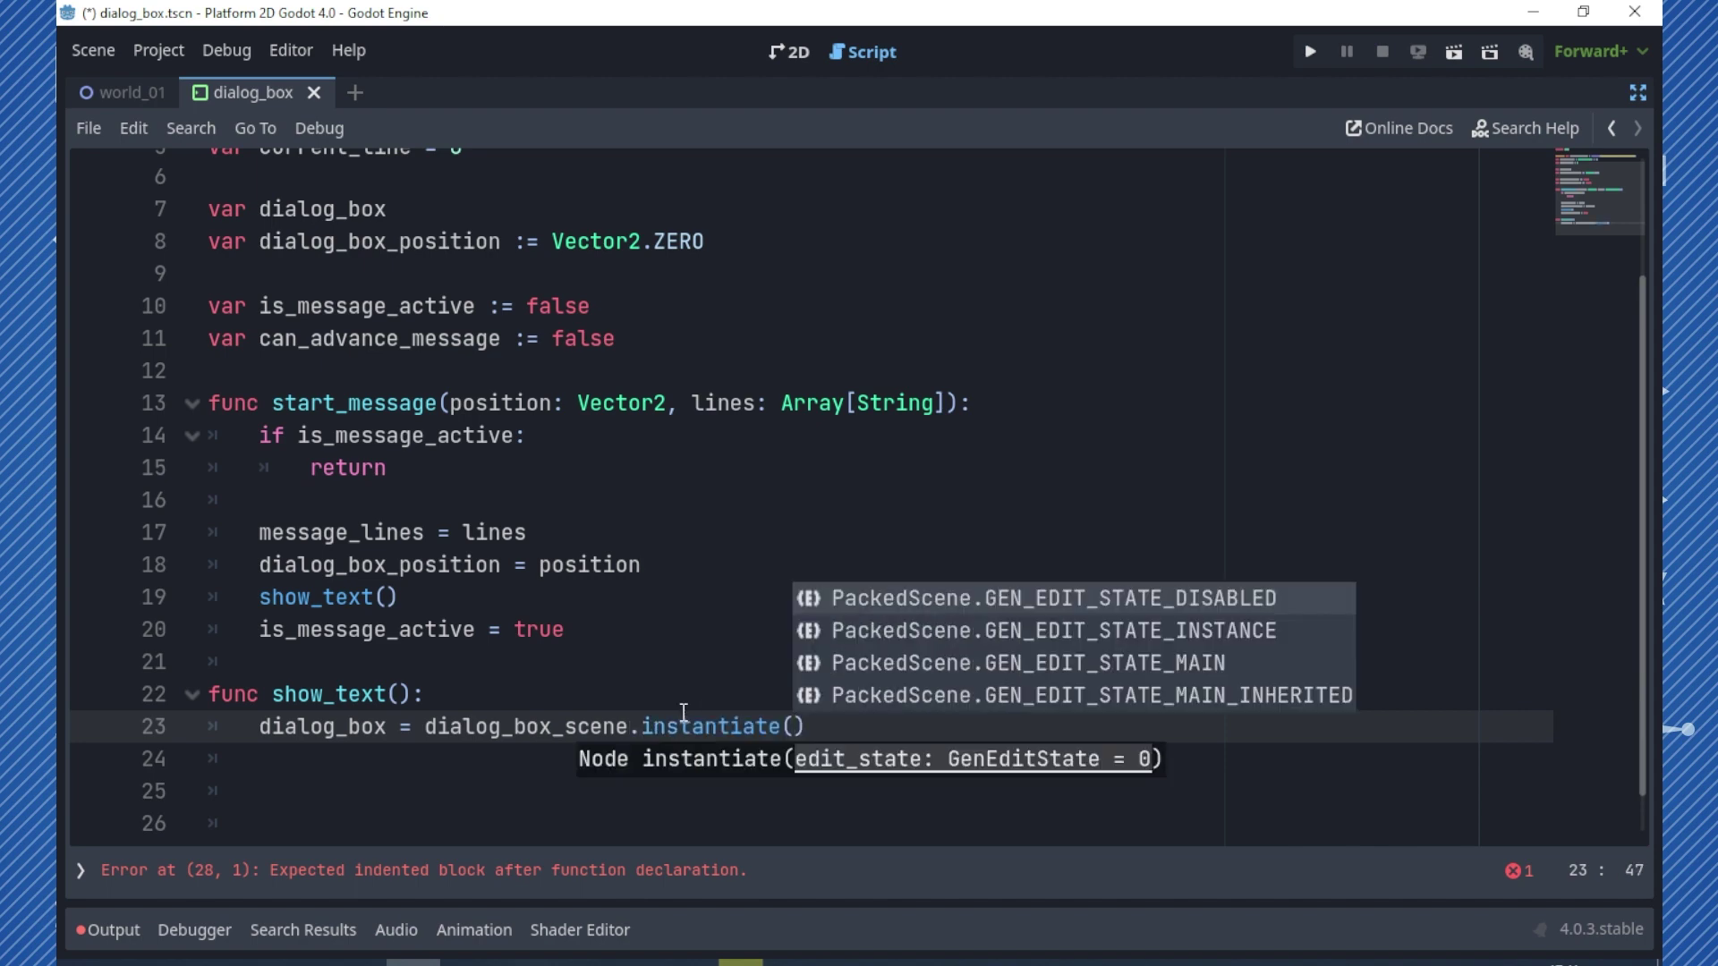
pyautogui.press('End')
pyautogui.press('Return')
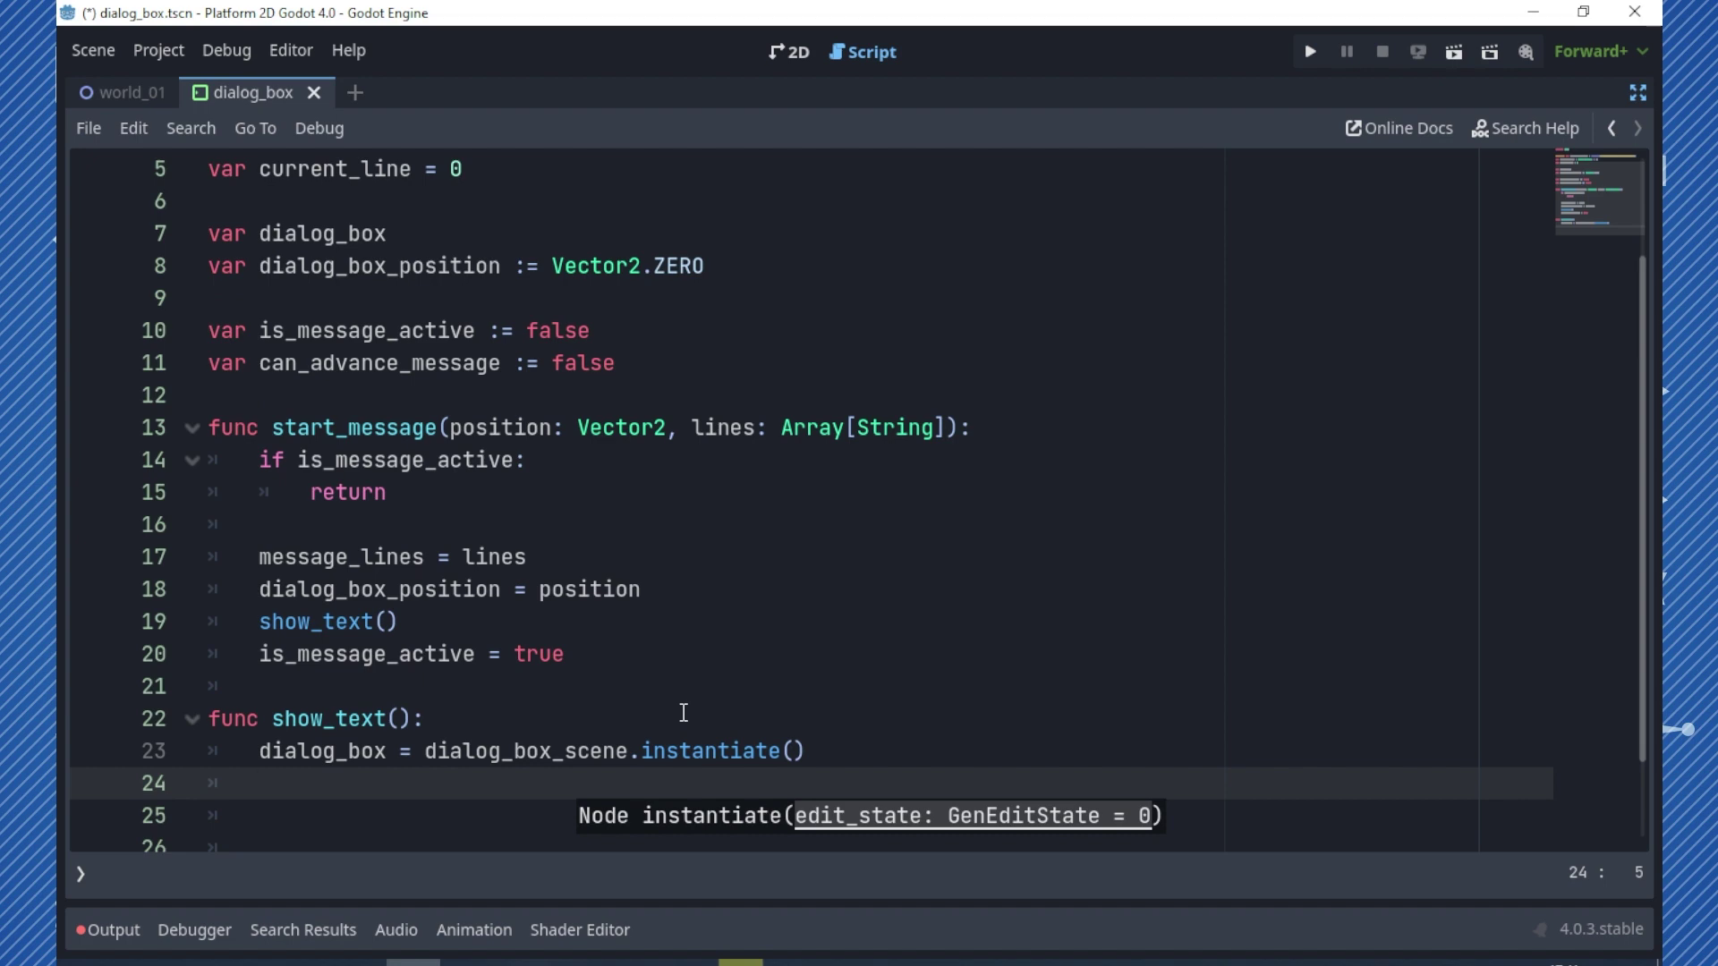
pyautogui.write('dialo')
pyautogui.press('Return')
pyautogui.write('.')
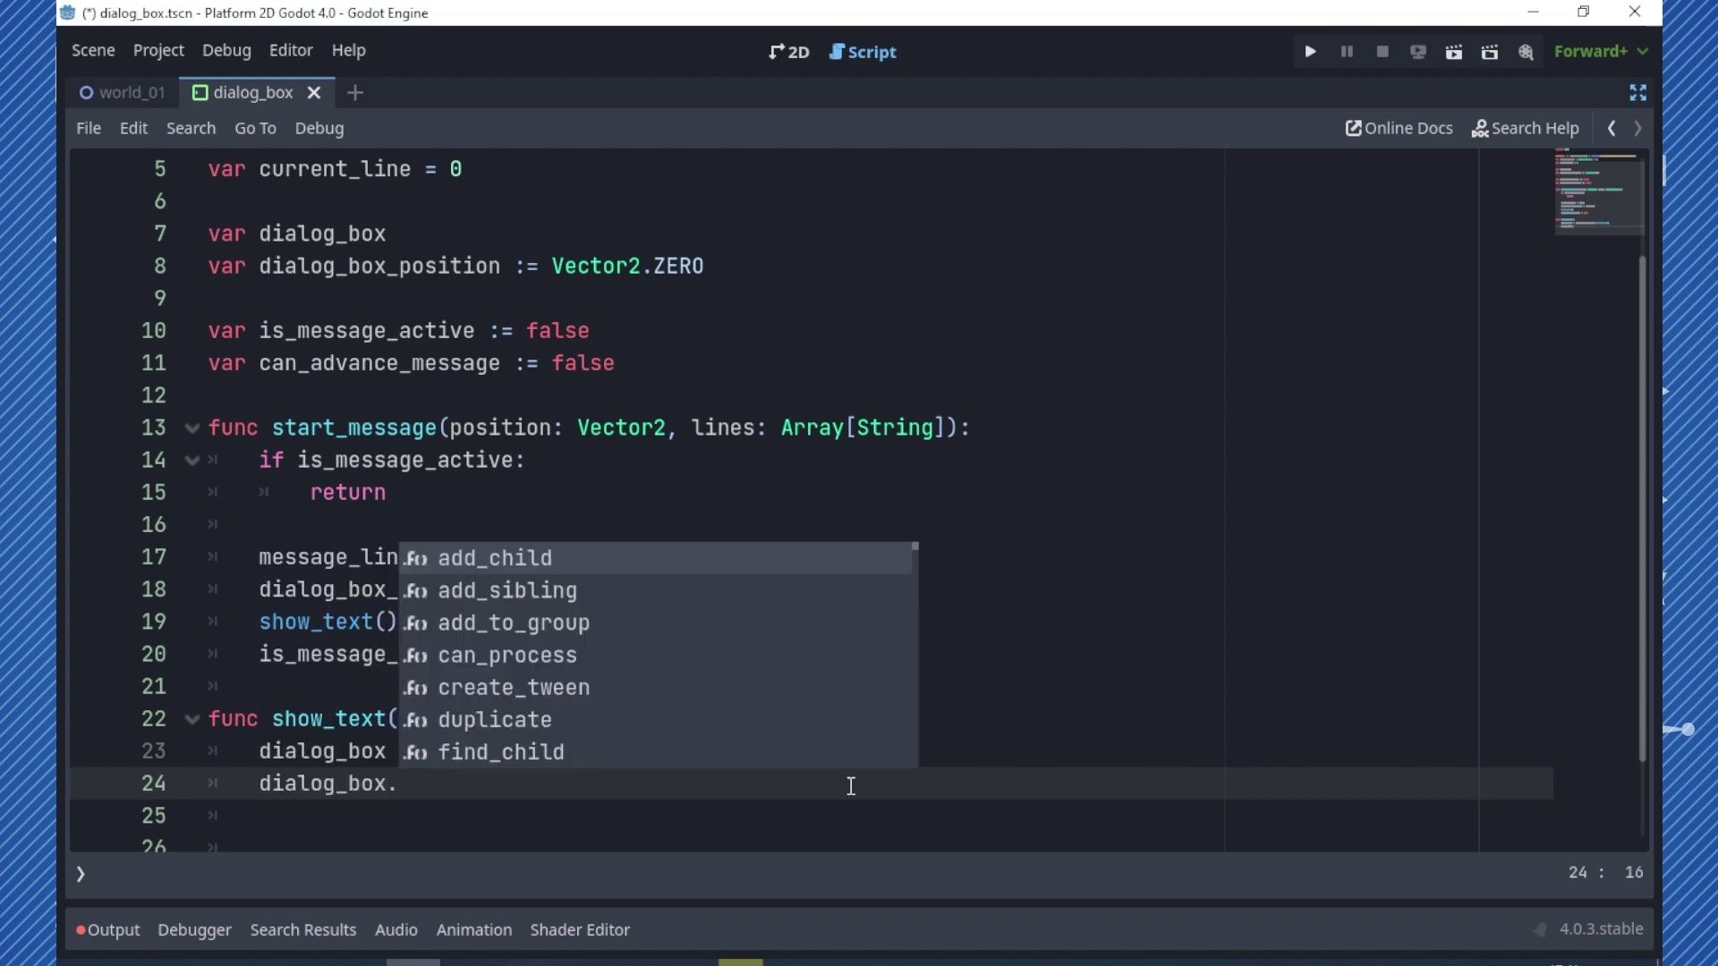
# - Copy text_display_finished from dialog_box.gd and paste it after dialog_box. on line 24
pyautogui.click(82, 874)
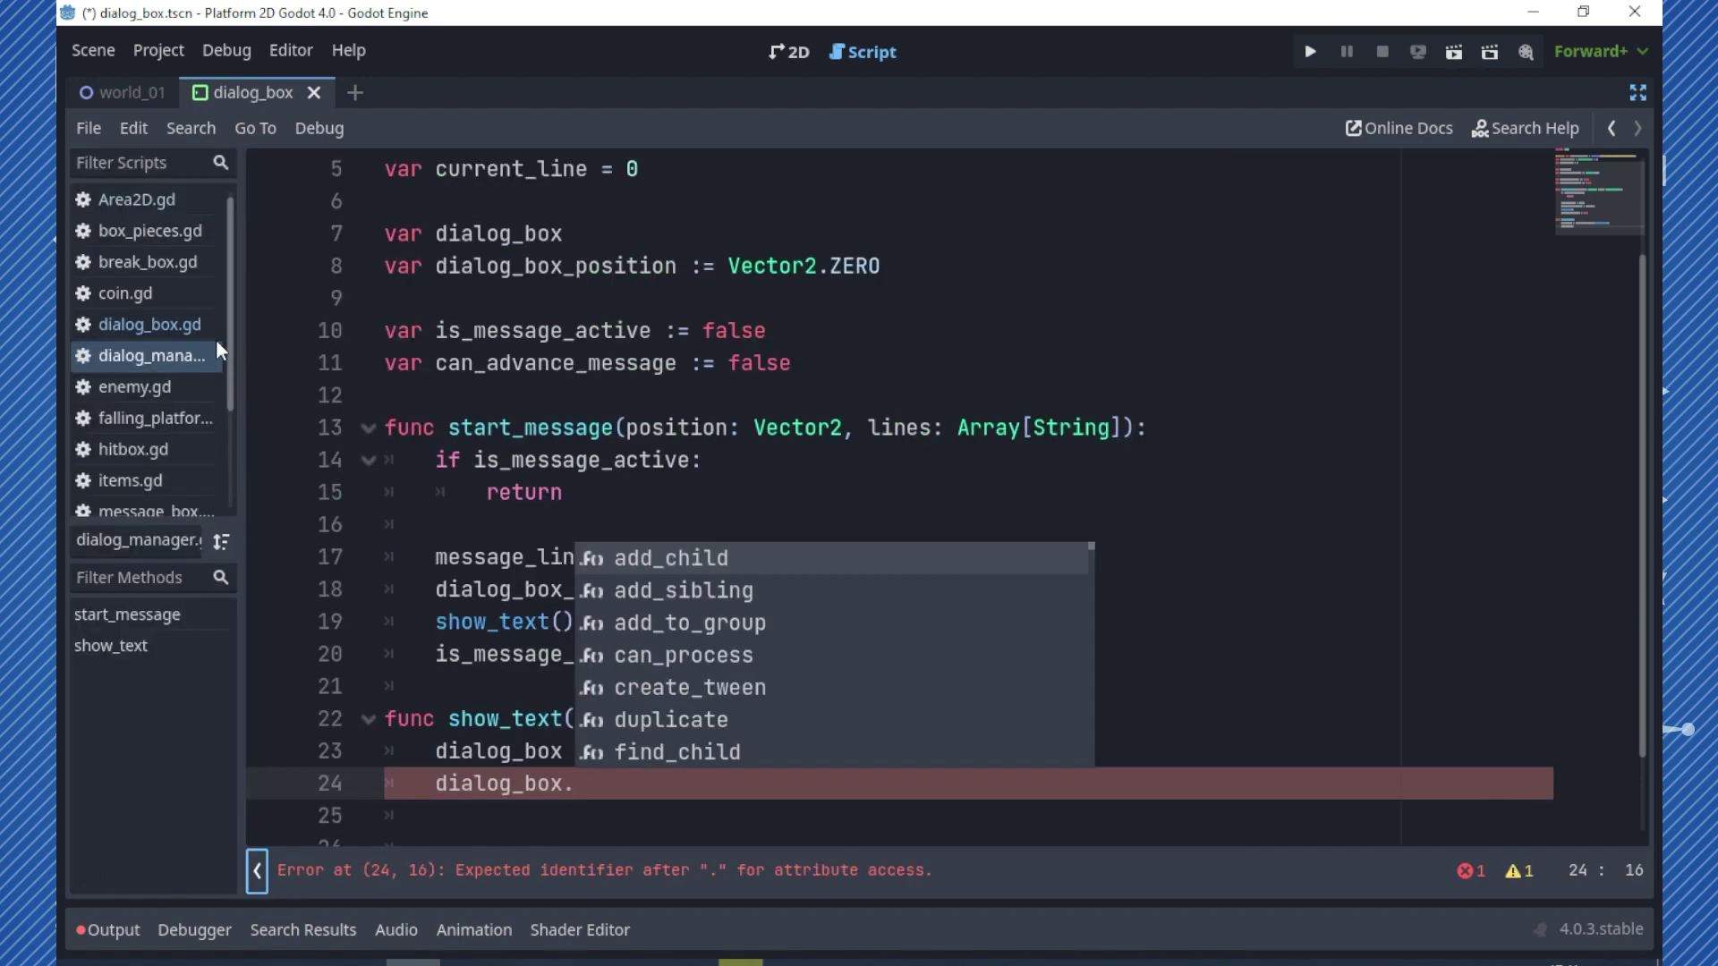
pyautogui.click(191, 325)
pyautogui.scroll(8, 688, 581)
pyautogui.scroll(3, 688, 580)
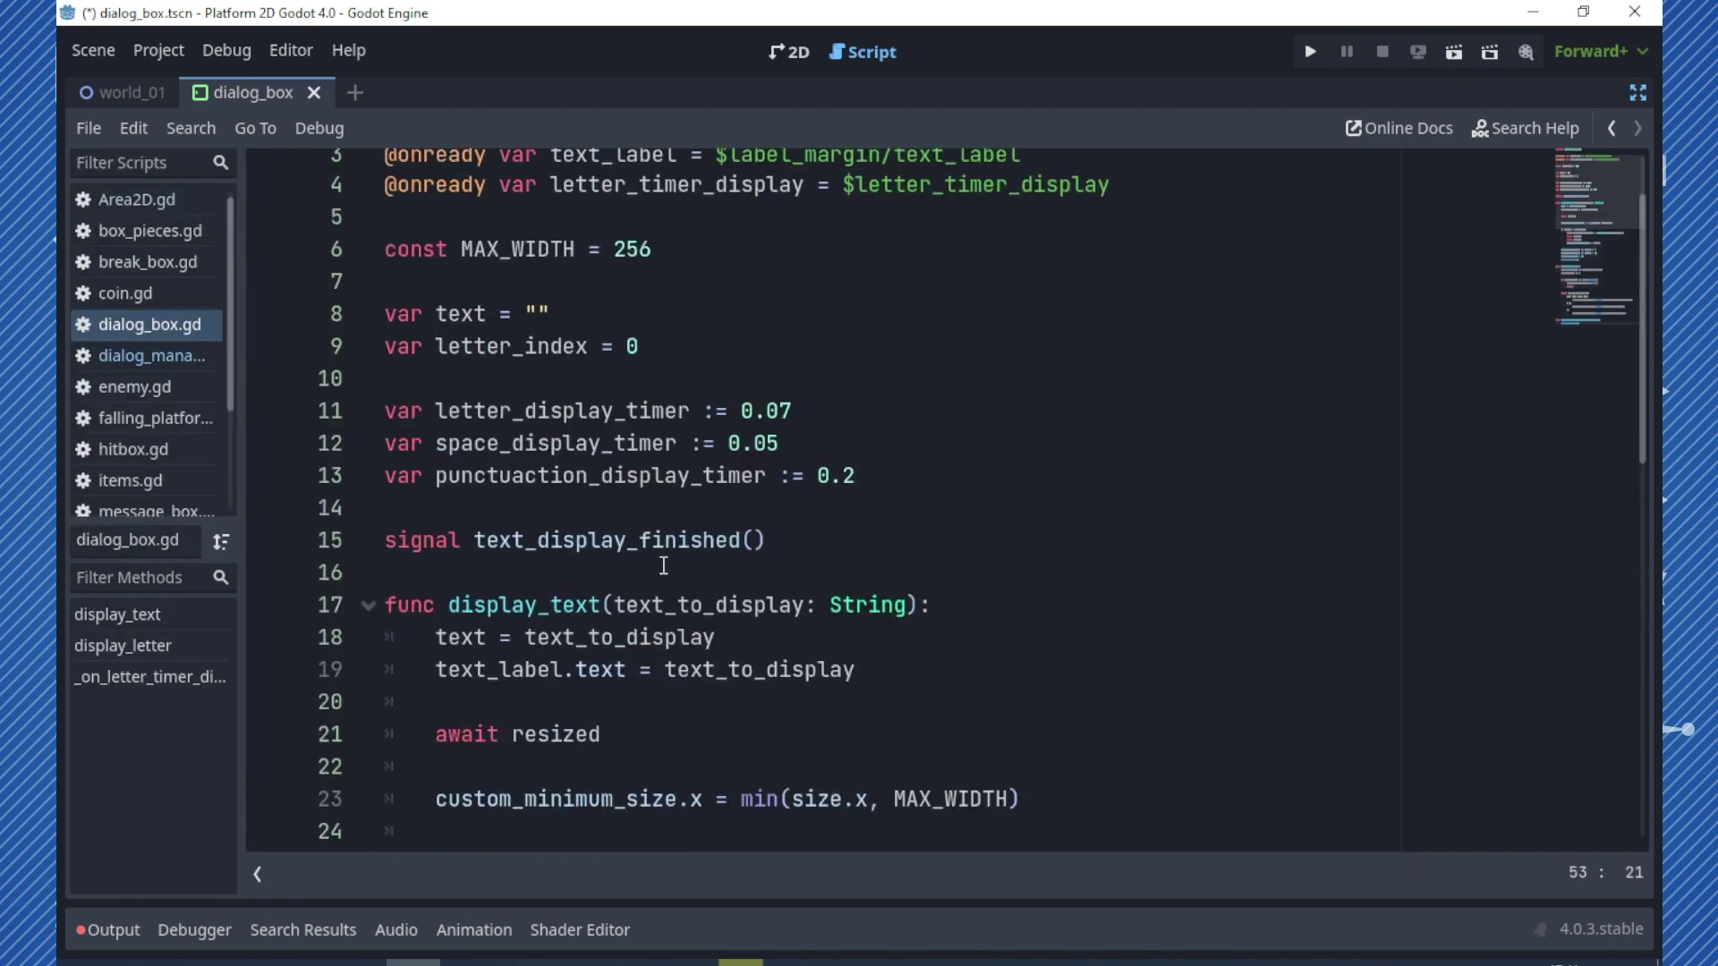
pyautogui.moveTo(477, 540); pyautogui.dragTo(740, 530)
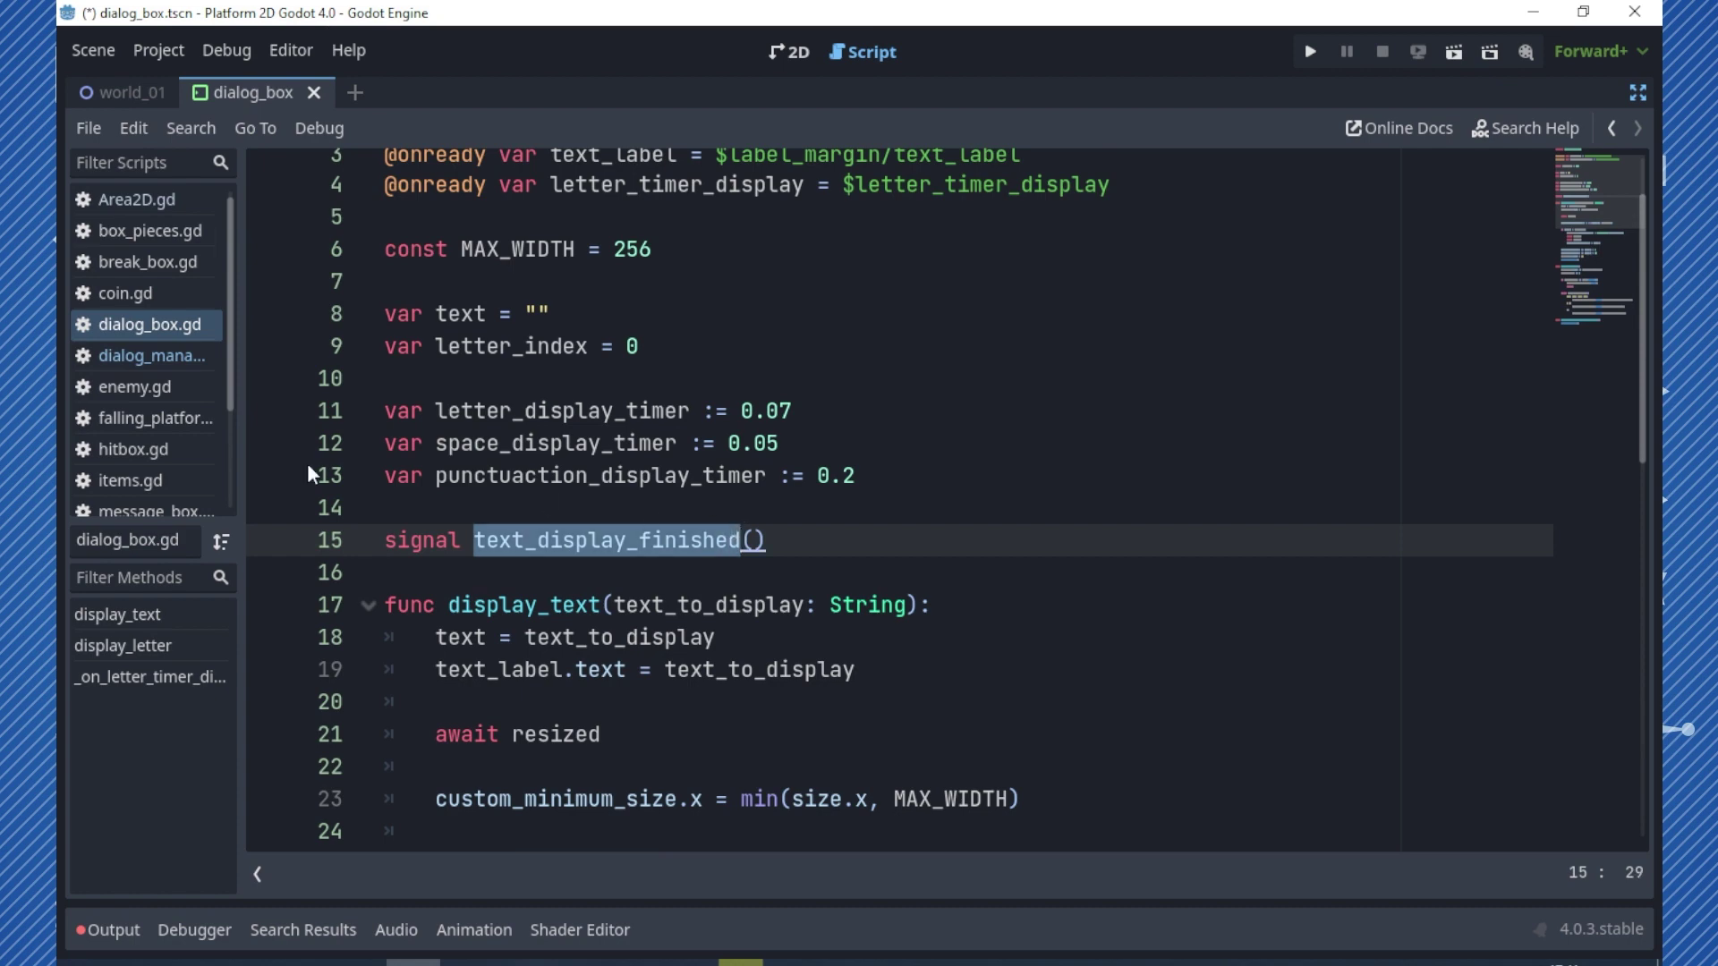
pyautogui.click(174, 356)
pyautogui.press('Escape')
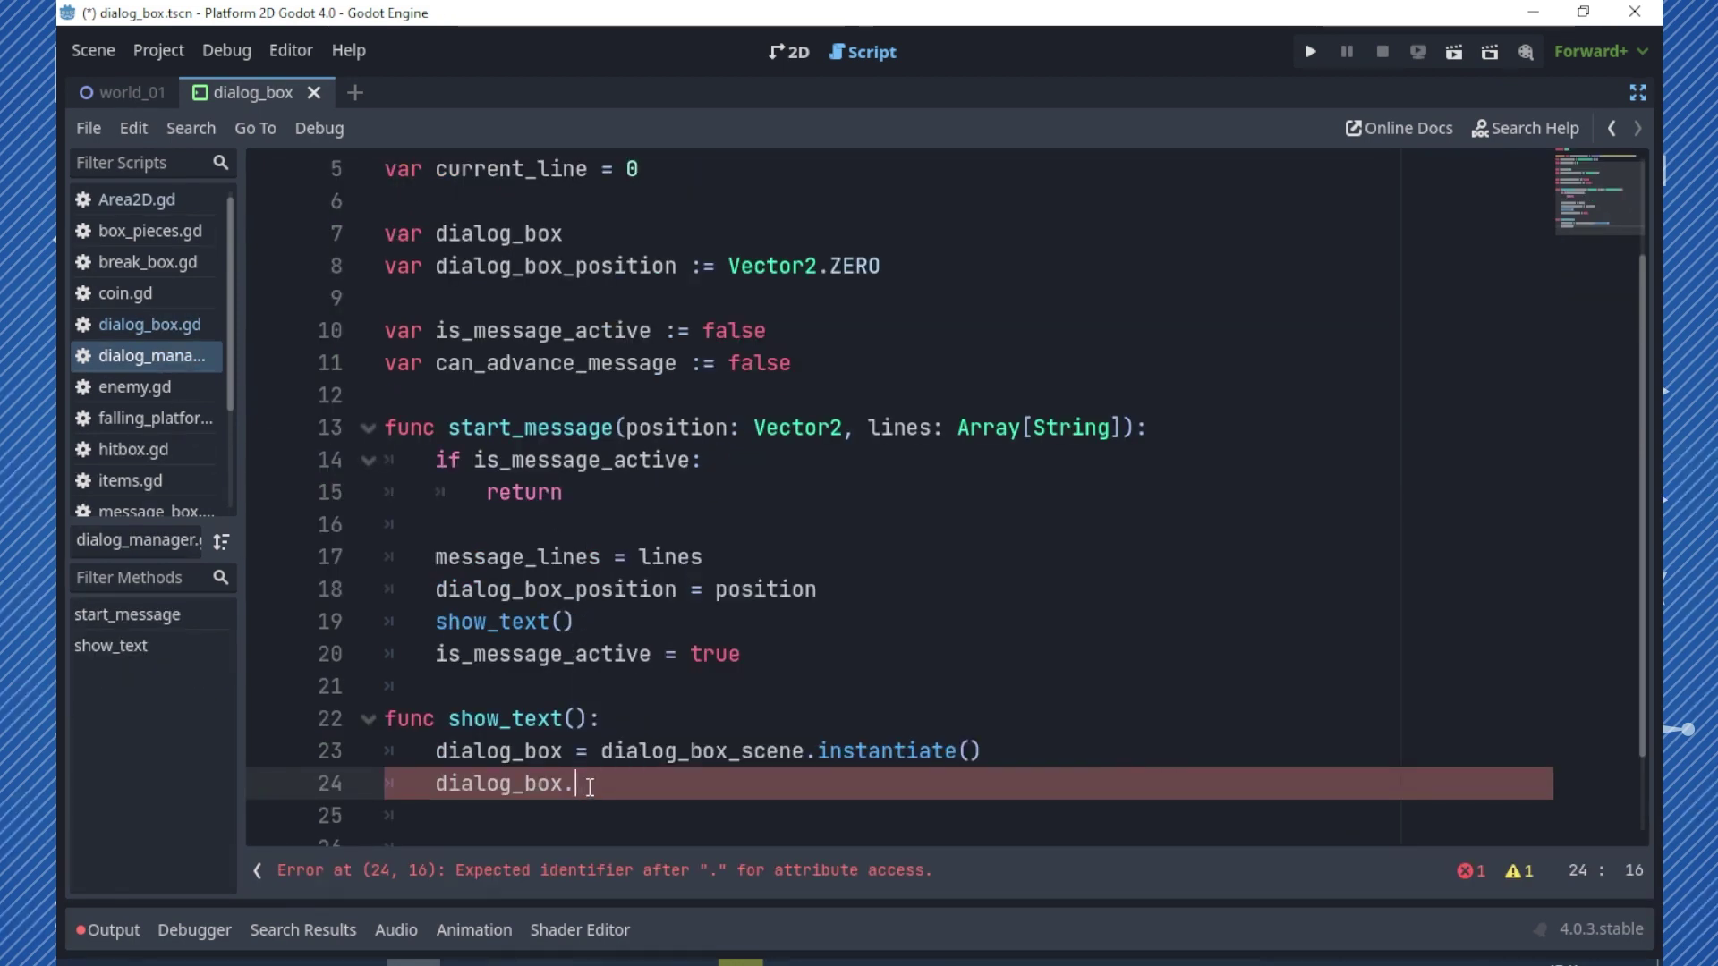
pyautogui.write('text_display_finished')
# - Connect dialog_box.text_display_finished to _on_all_text_displayed on line 24
pyautogui.click(257, 870)
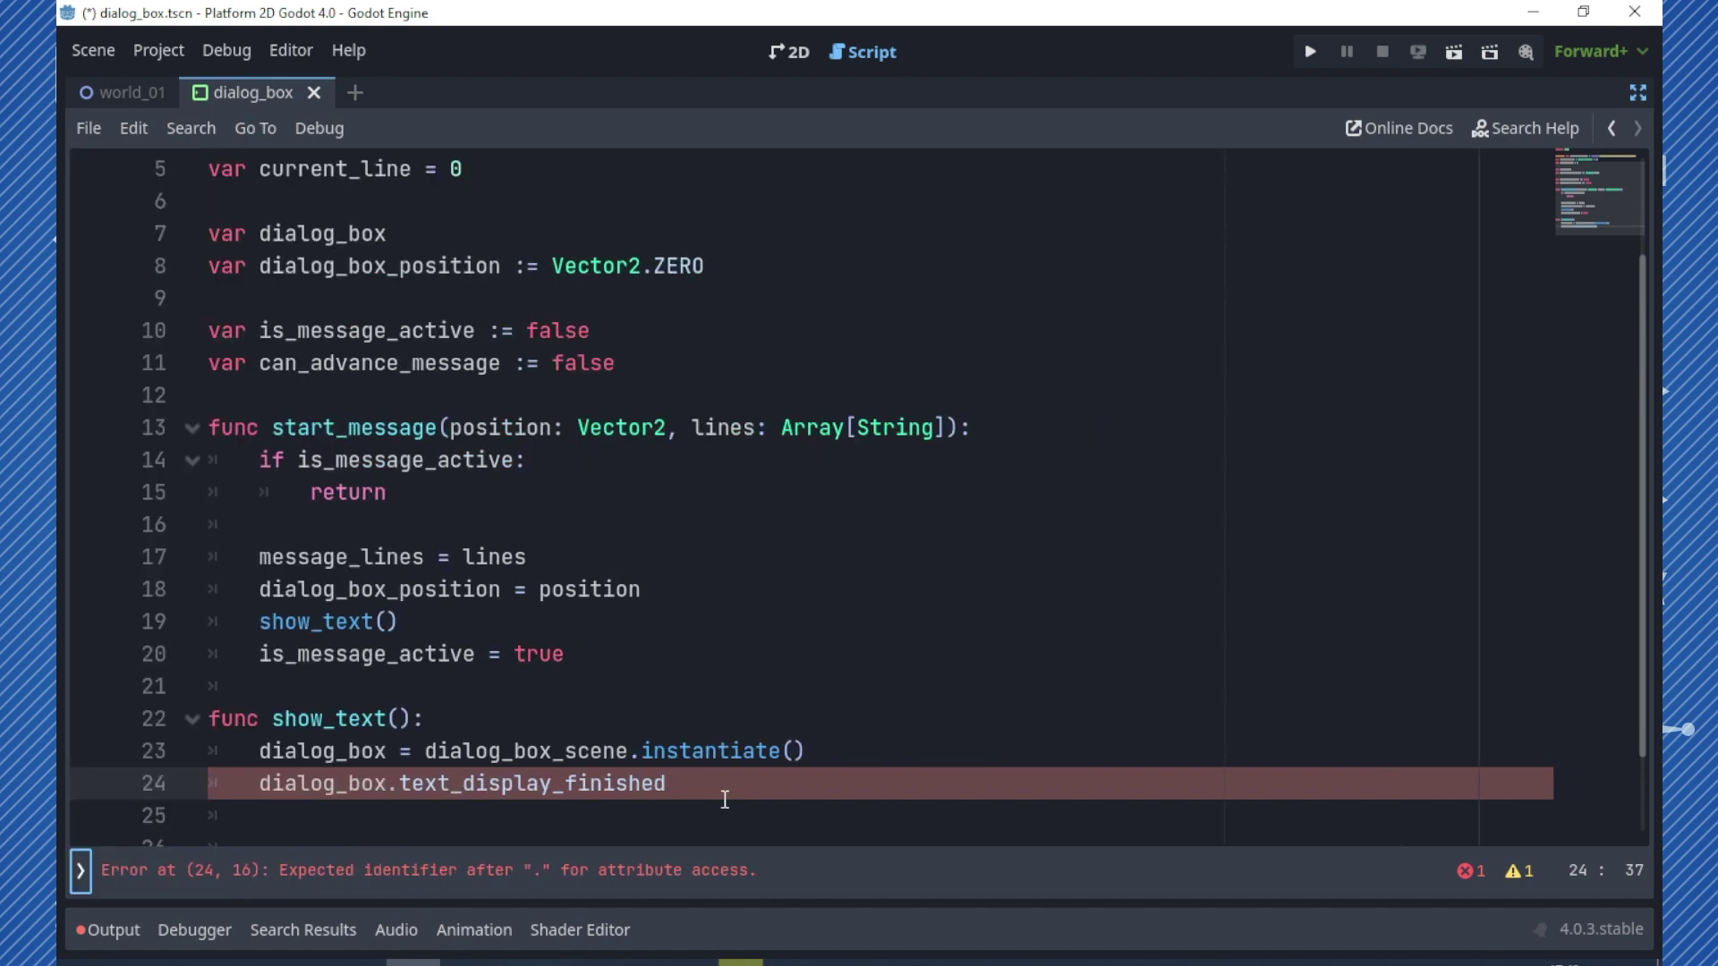
pyautogui.write('.con')
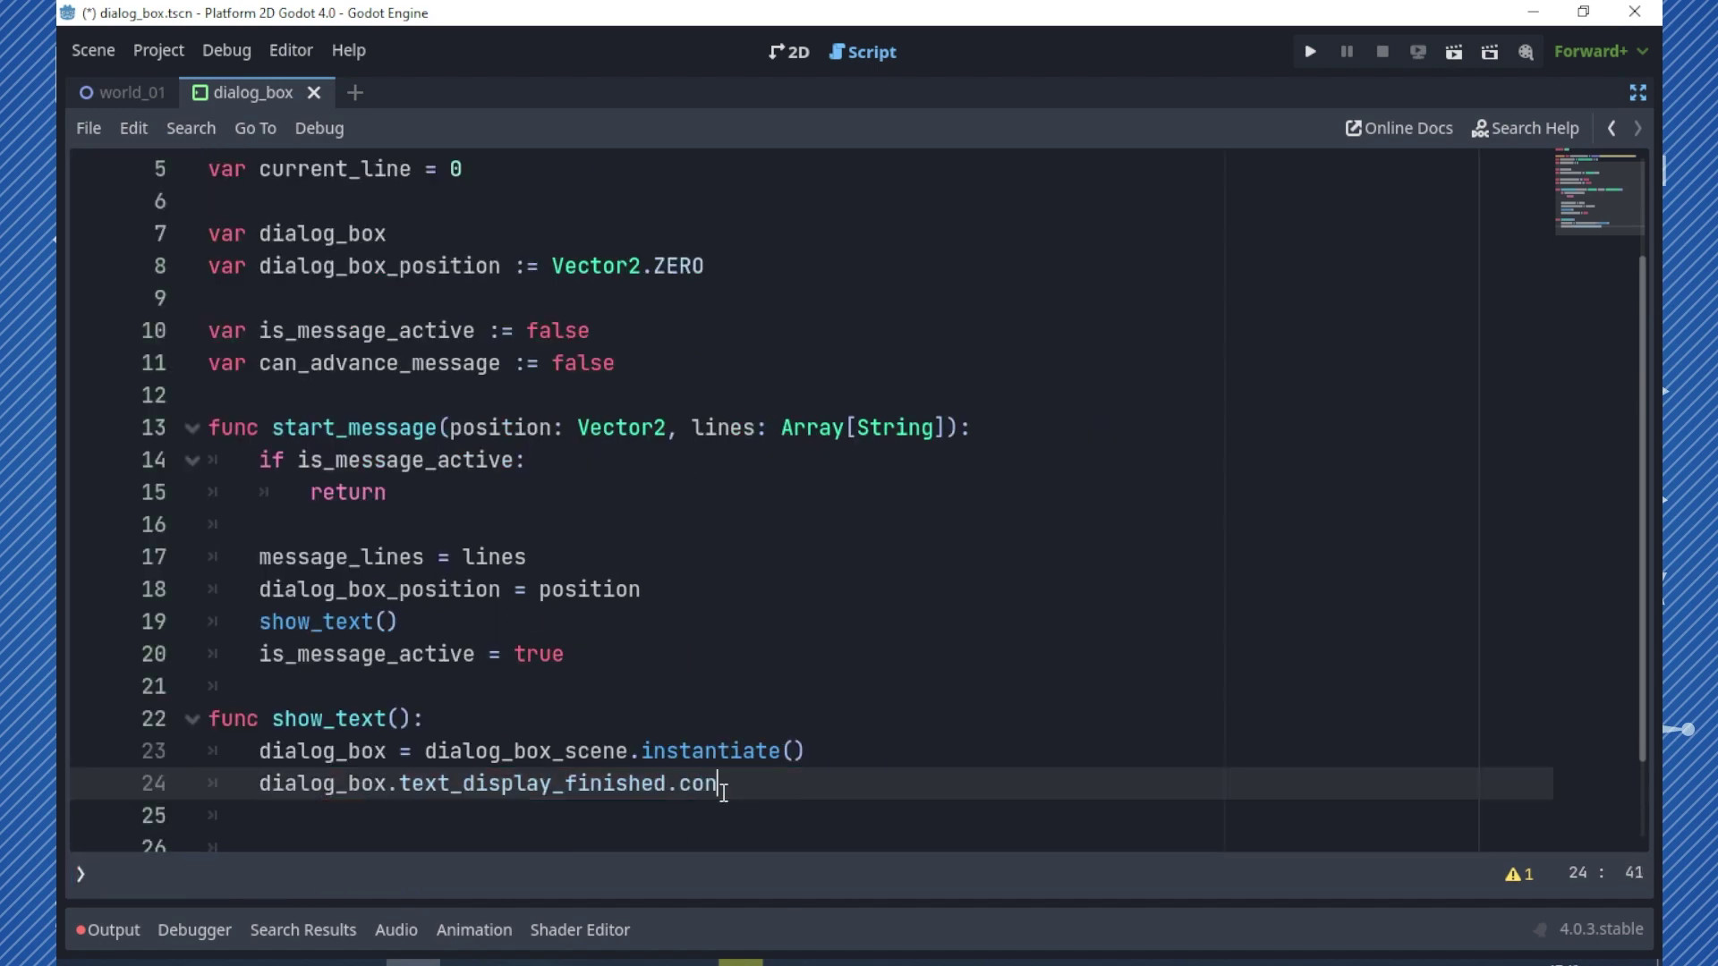
pyautogui.write('nect')
pyautogui.write('(')
pyautogui.write('_on_')
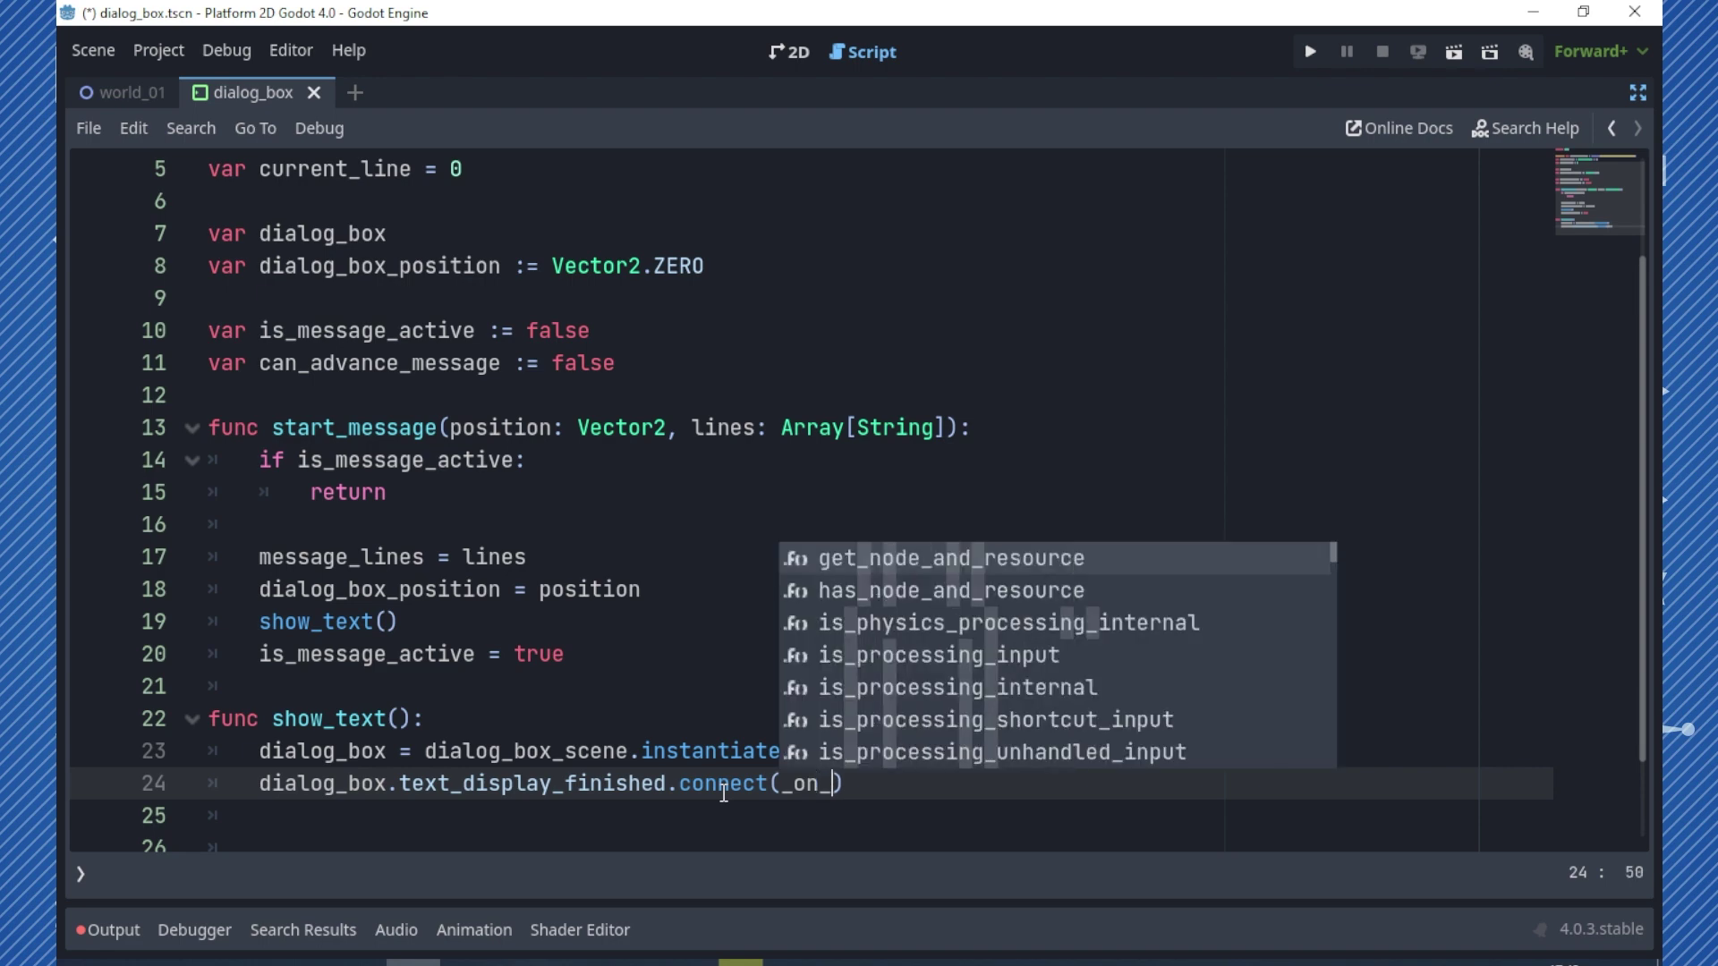
pyautogui.write('all_text_')
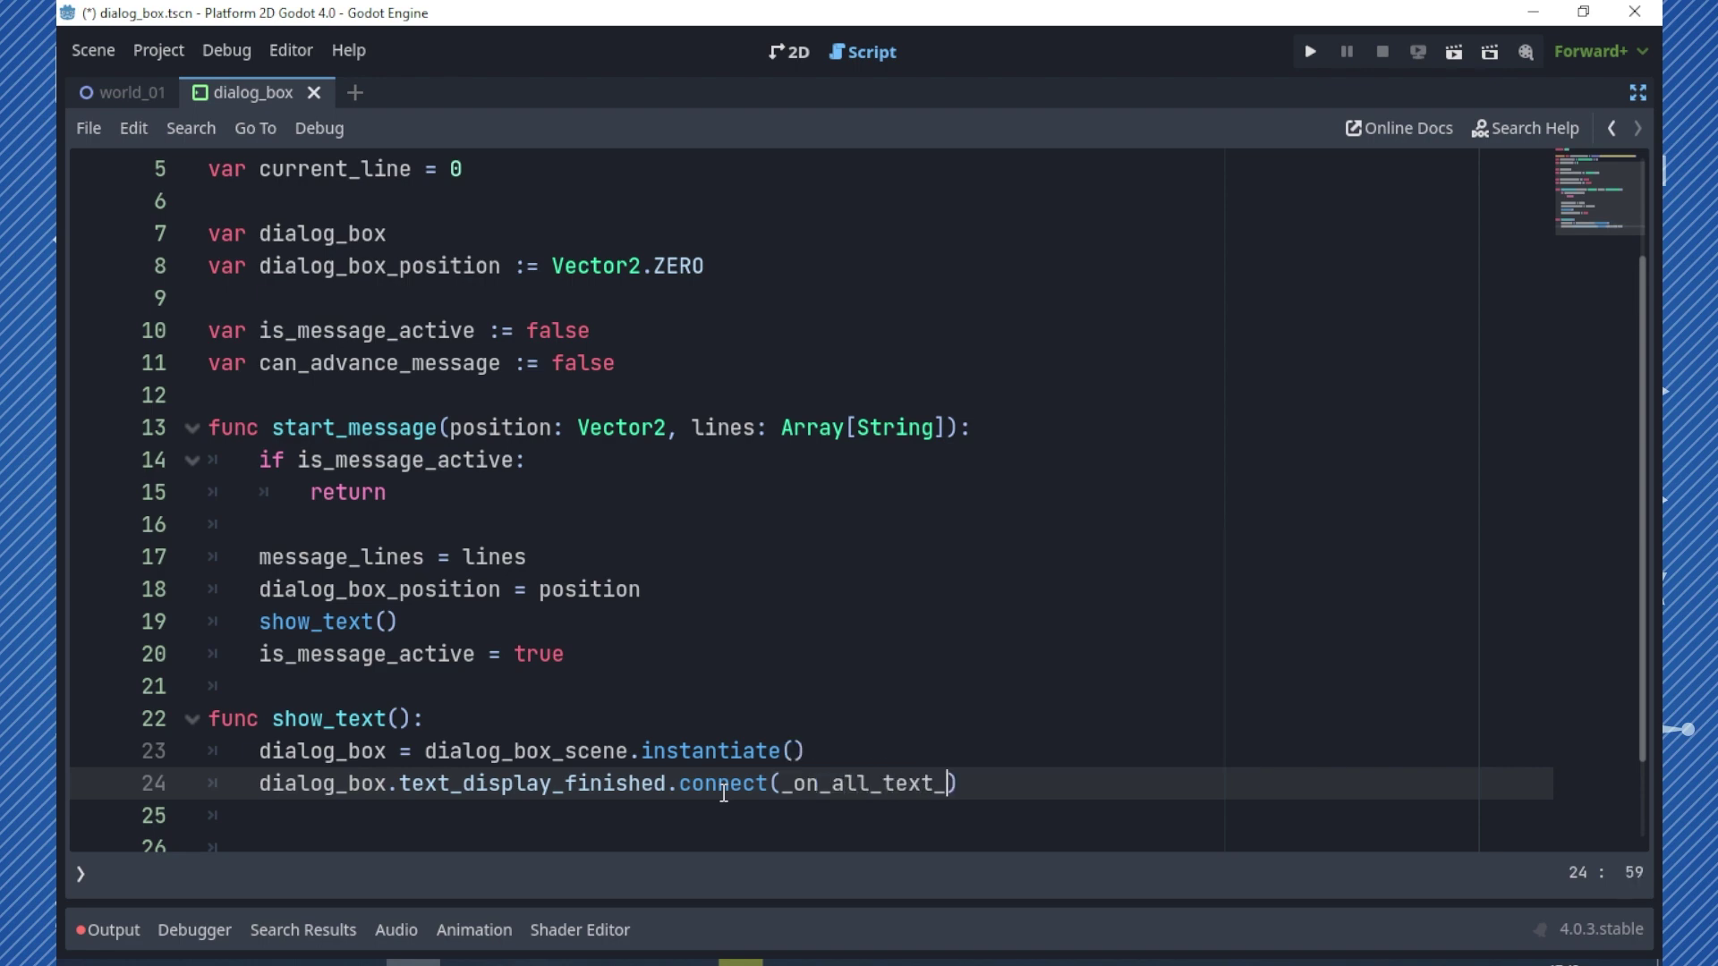
pyautogui.write('display')
pyautogui.write('ed')
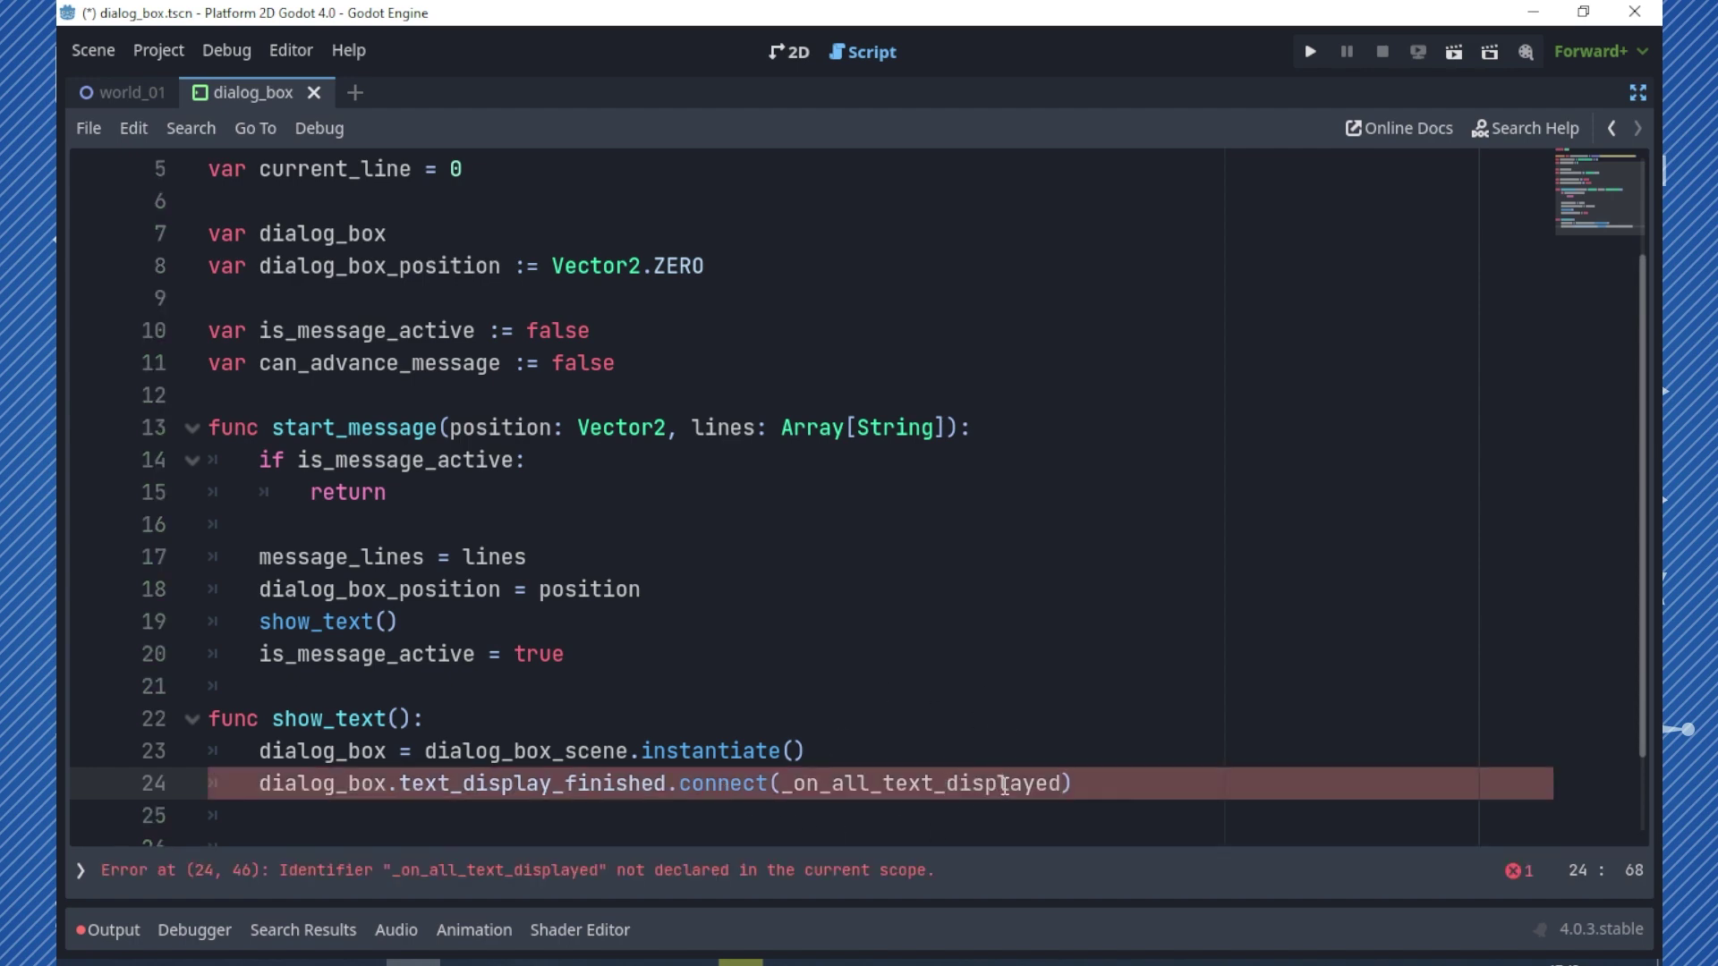
pyautogui.press('End')
pyautogui.press('Return')
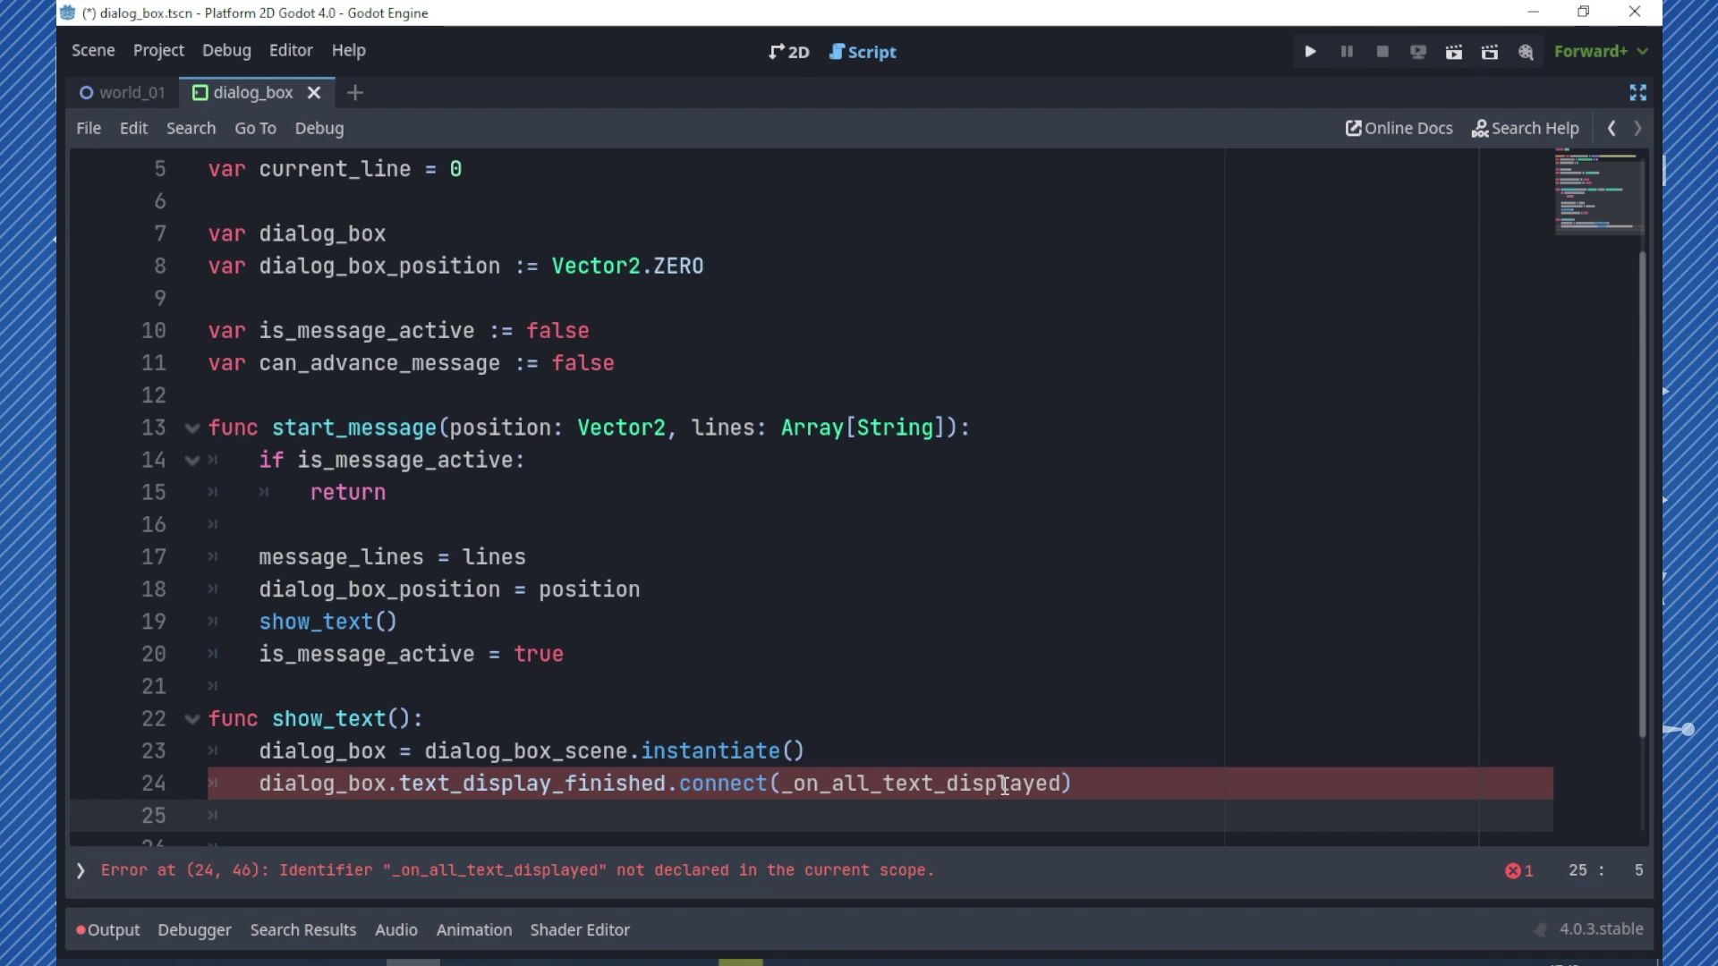
# - Add get_tree().root.add_child(dialog_box) on line 25
pyautogui.write('get_tr')
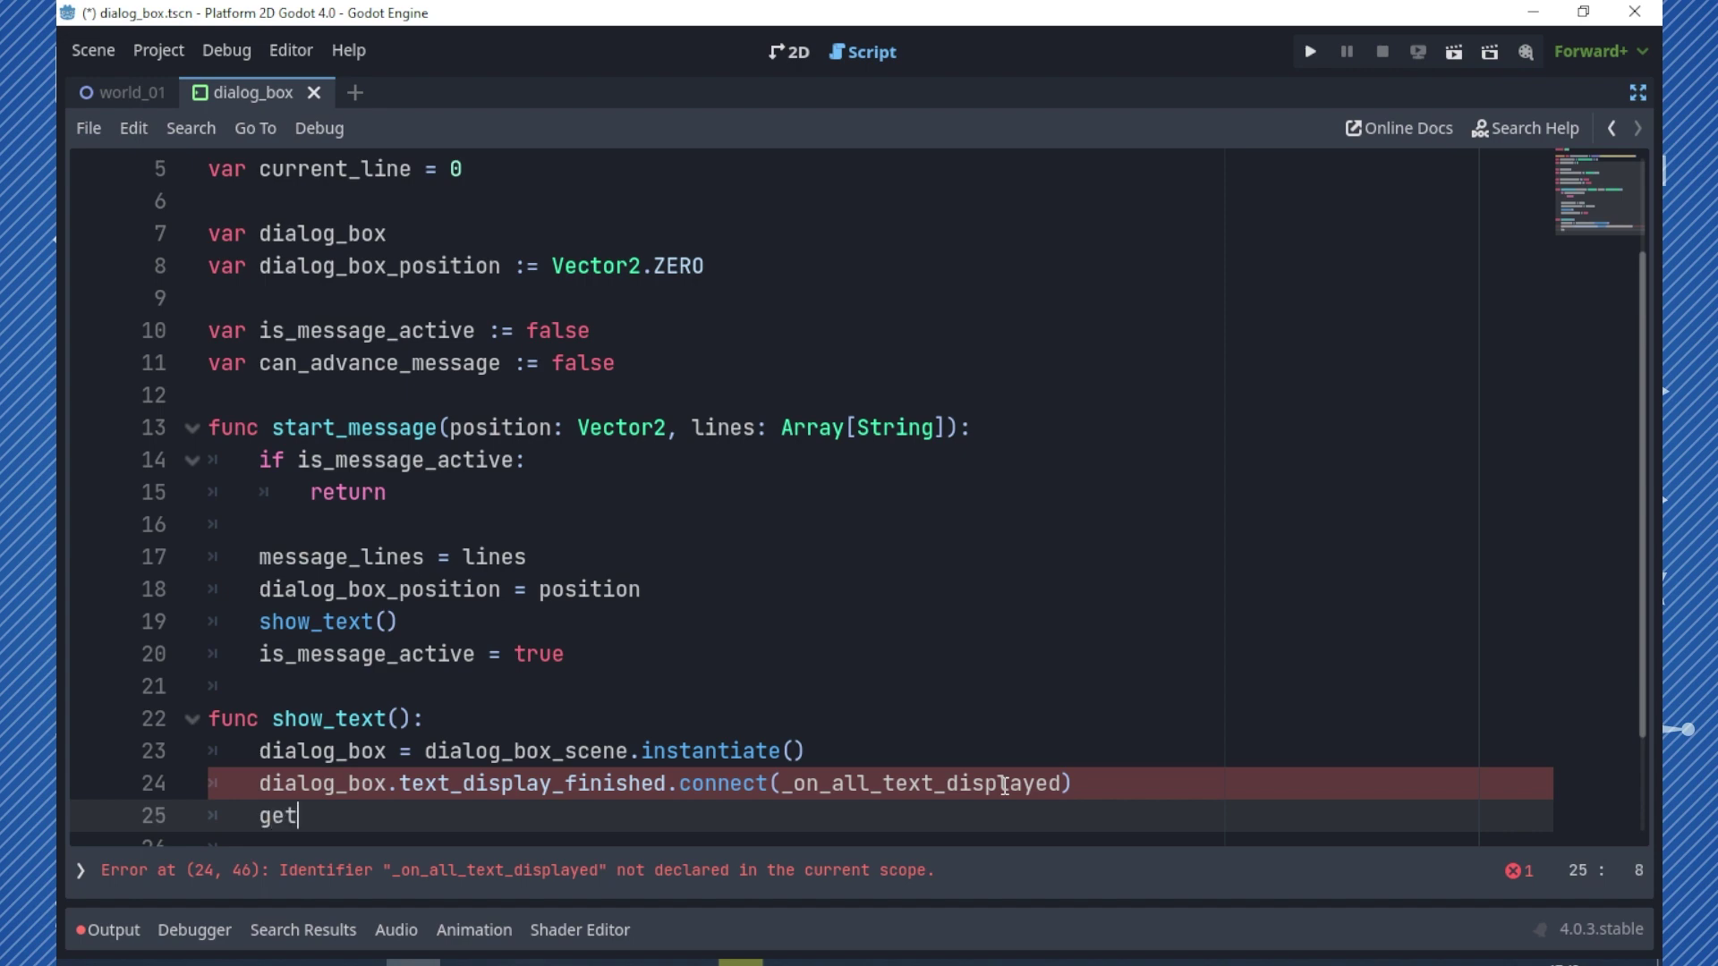
pyautogui.press('Return')
pyautogui.write('.')
pyautogui.write('root_add')
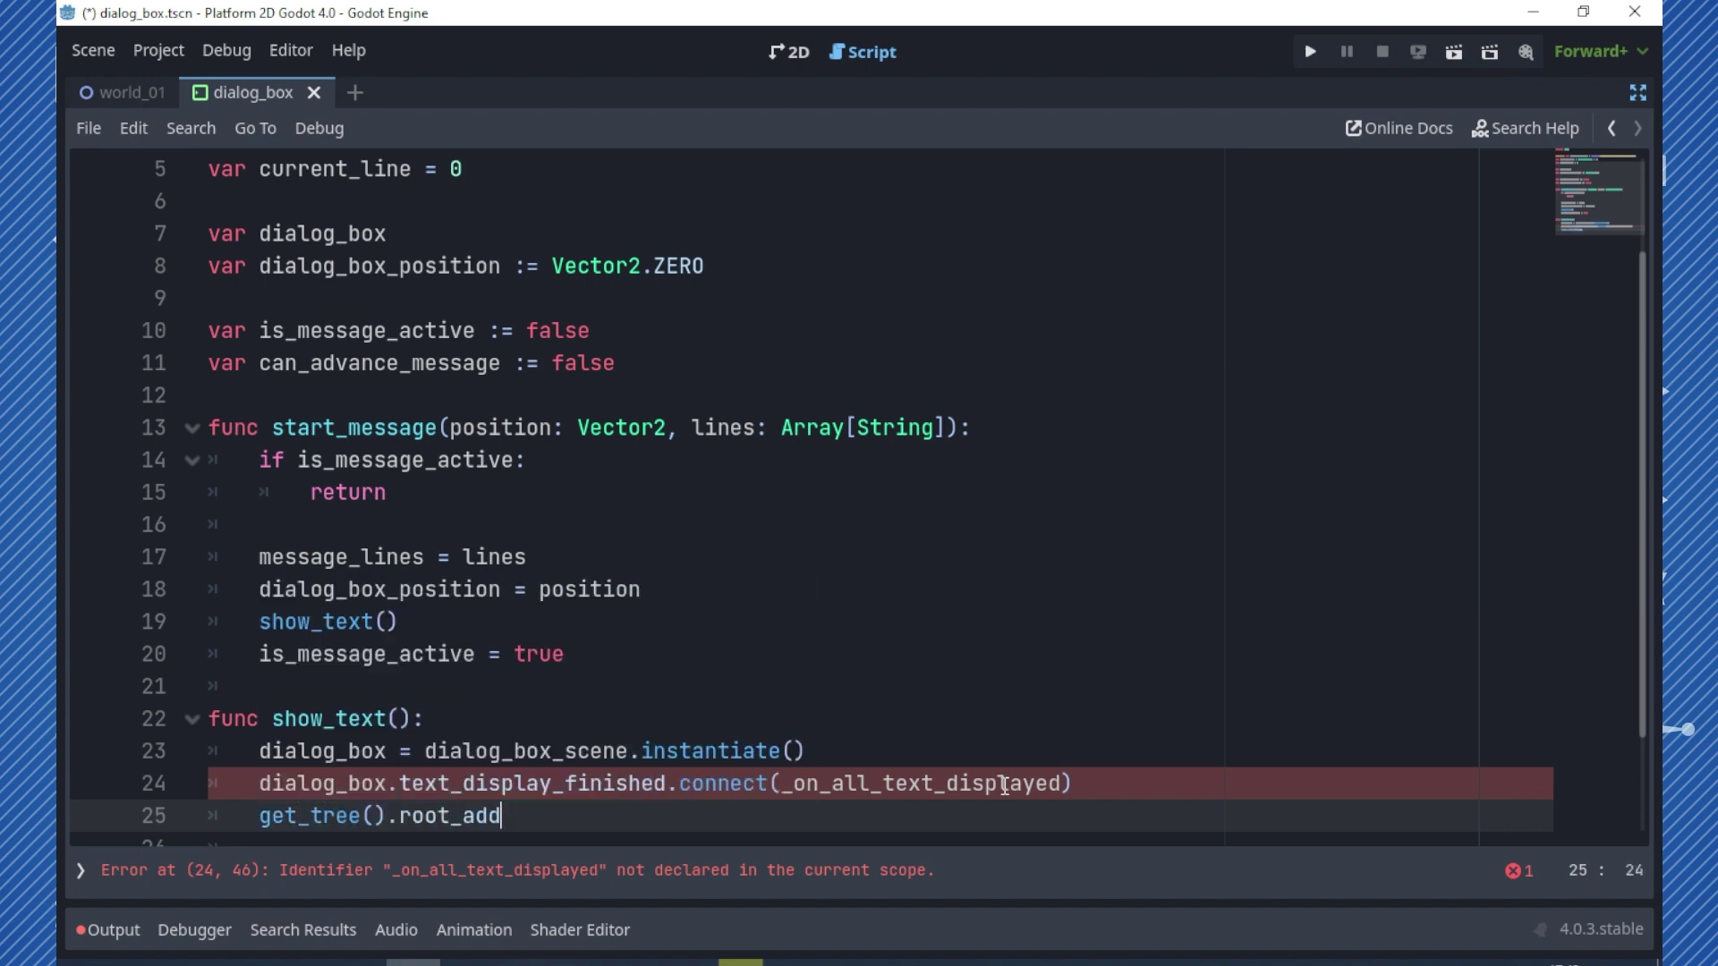
pyautogui.write('_chi')
pyautogui.write('ld')
pyautogui.press('BackSpace')
pyautogui.write('.(')
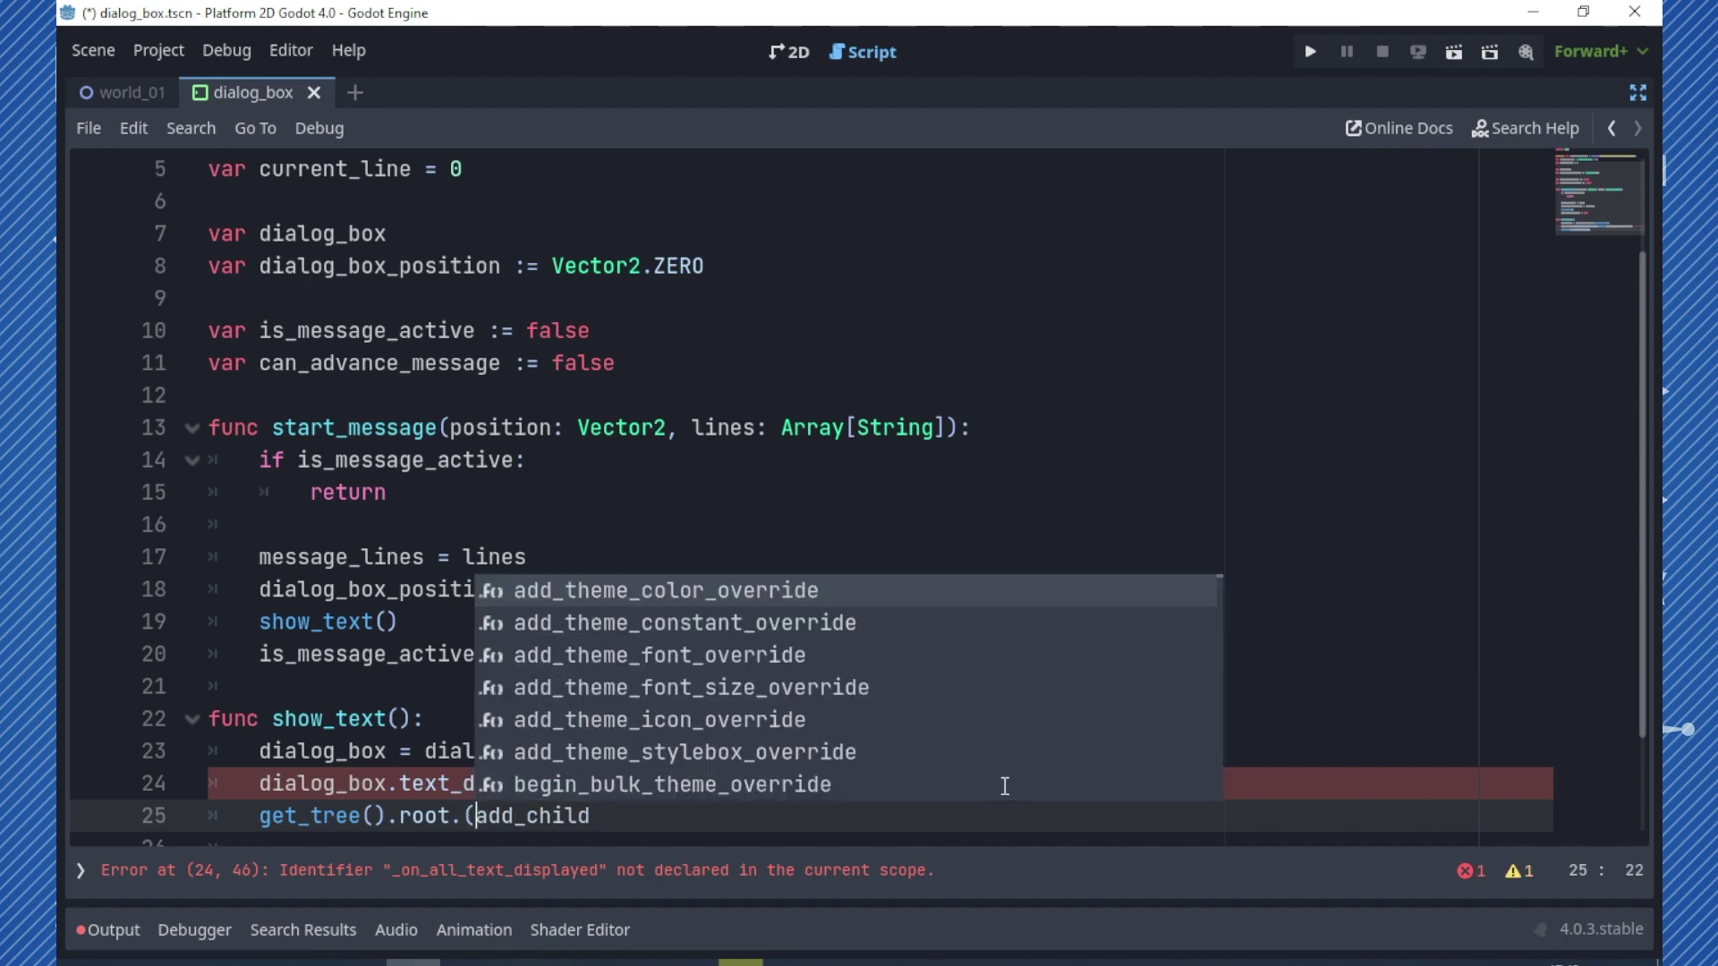
pyautogui.press('BackSpace')
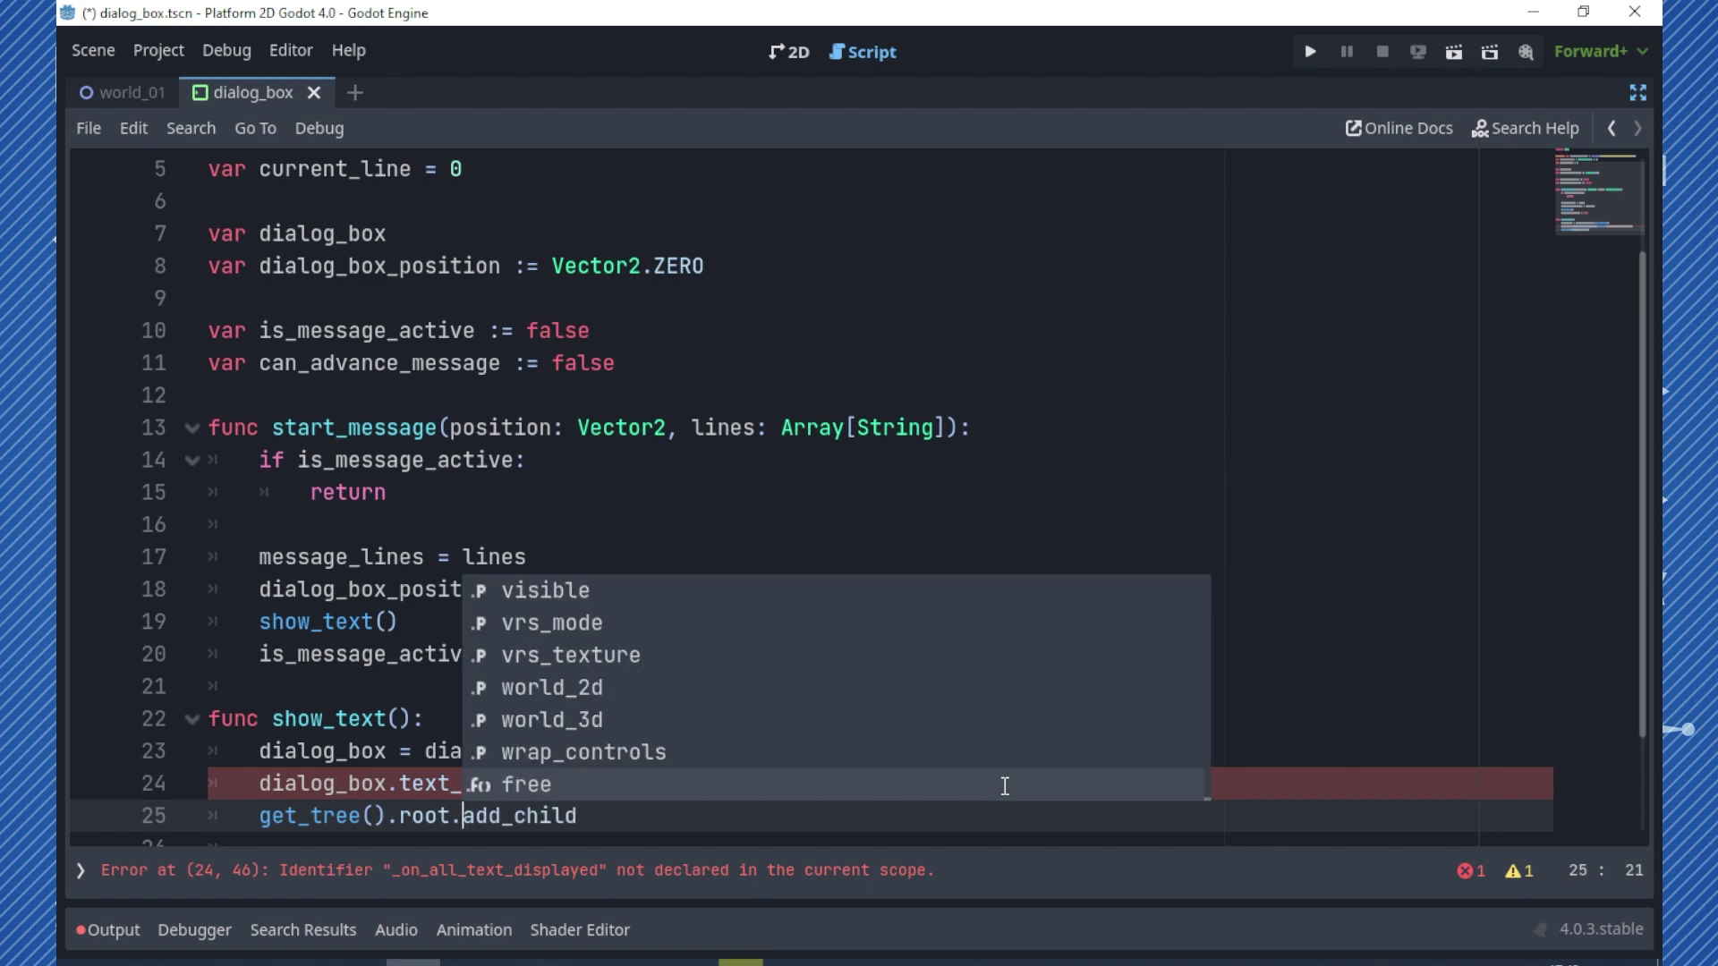
pyautogui.press('End')
pyautogui.write('(di')
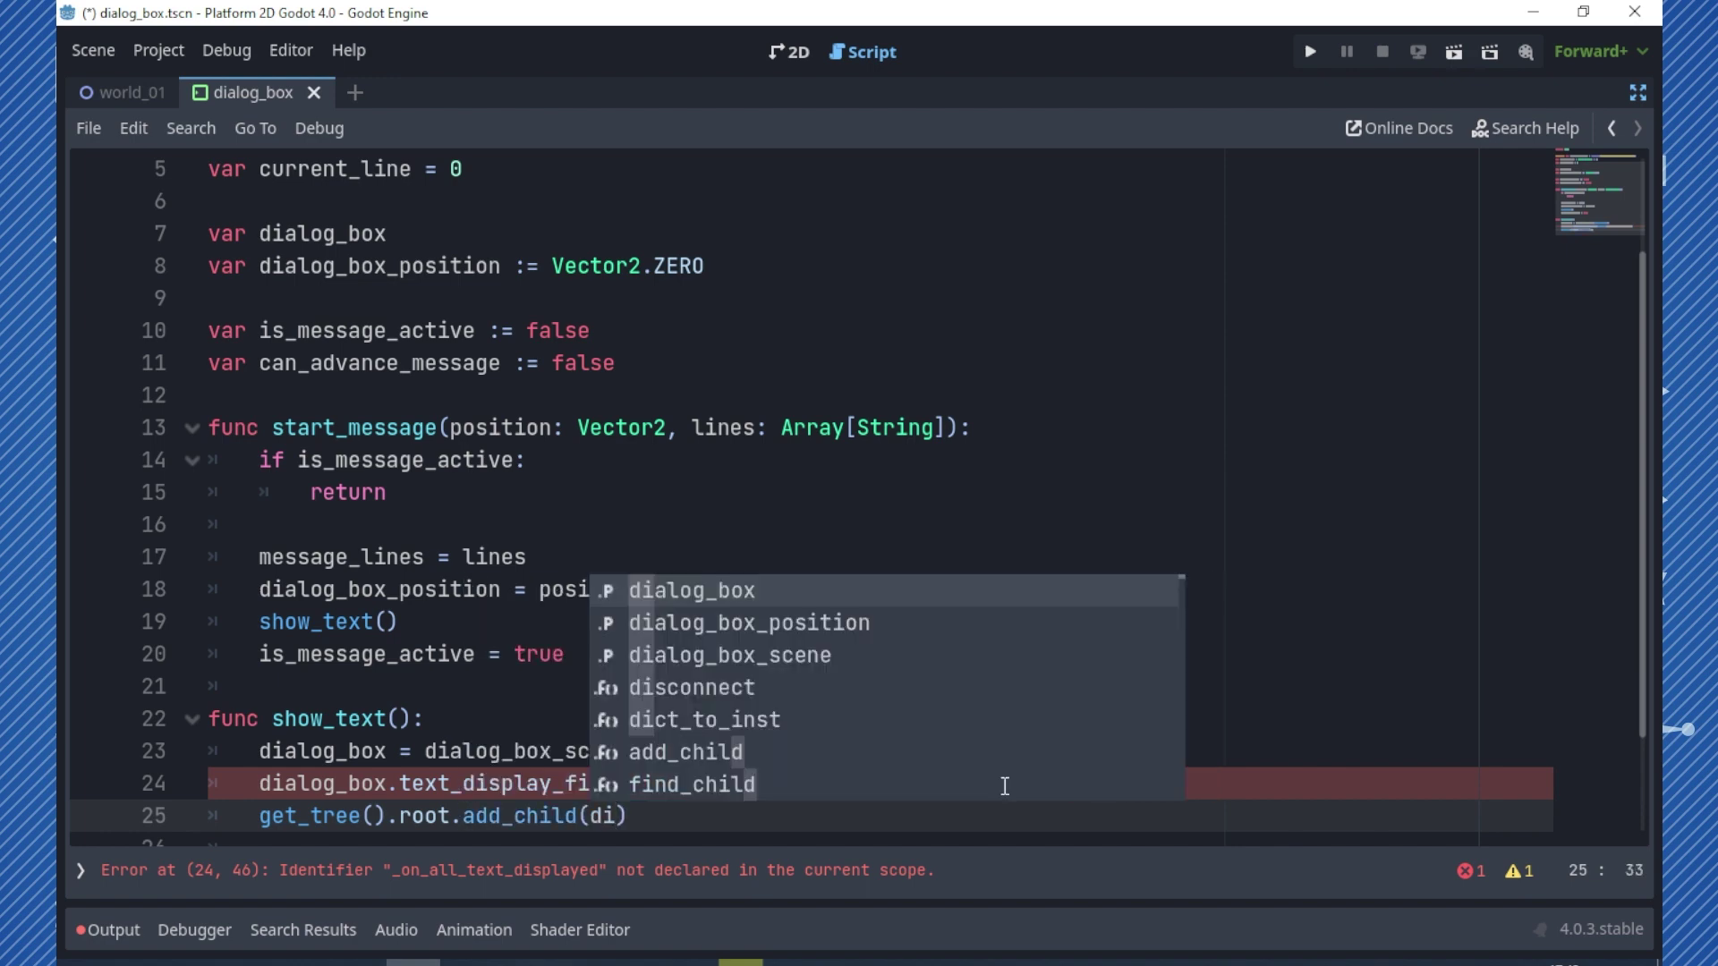
pyautogui.press('Return')
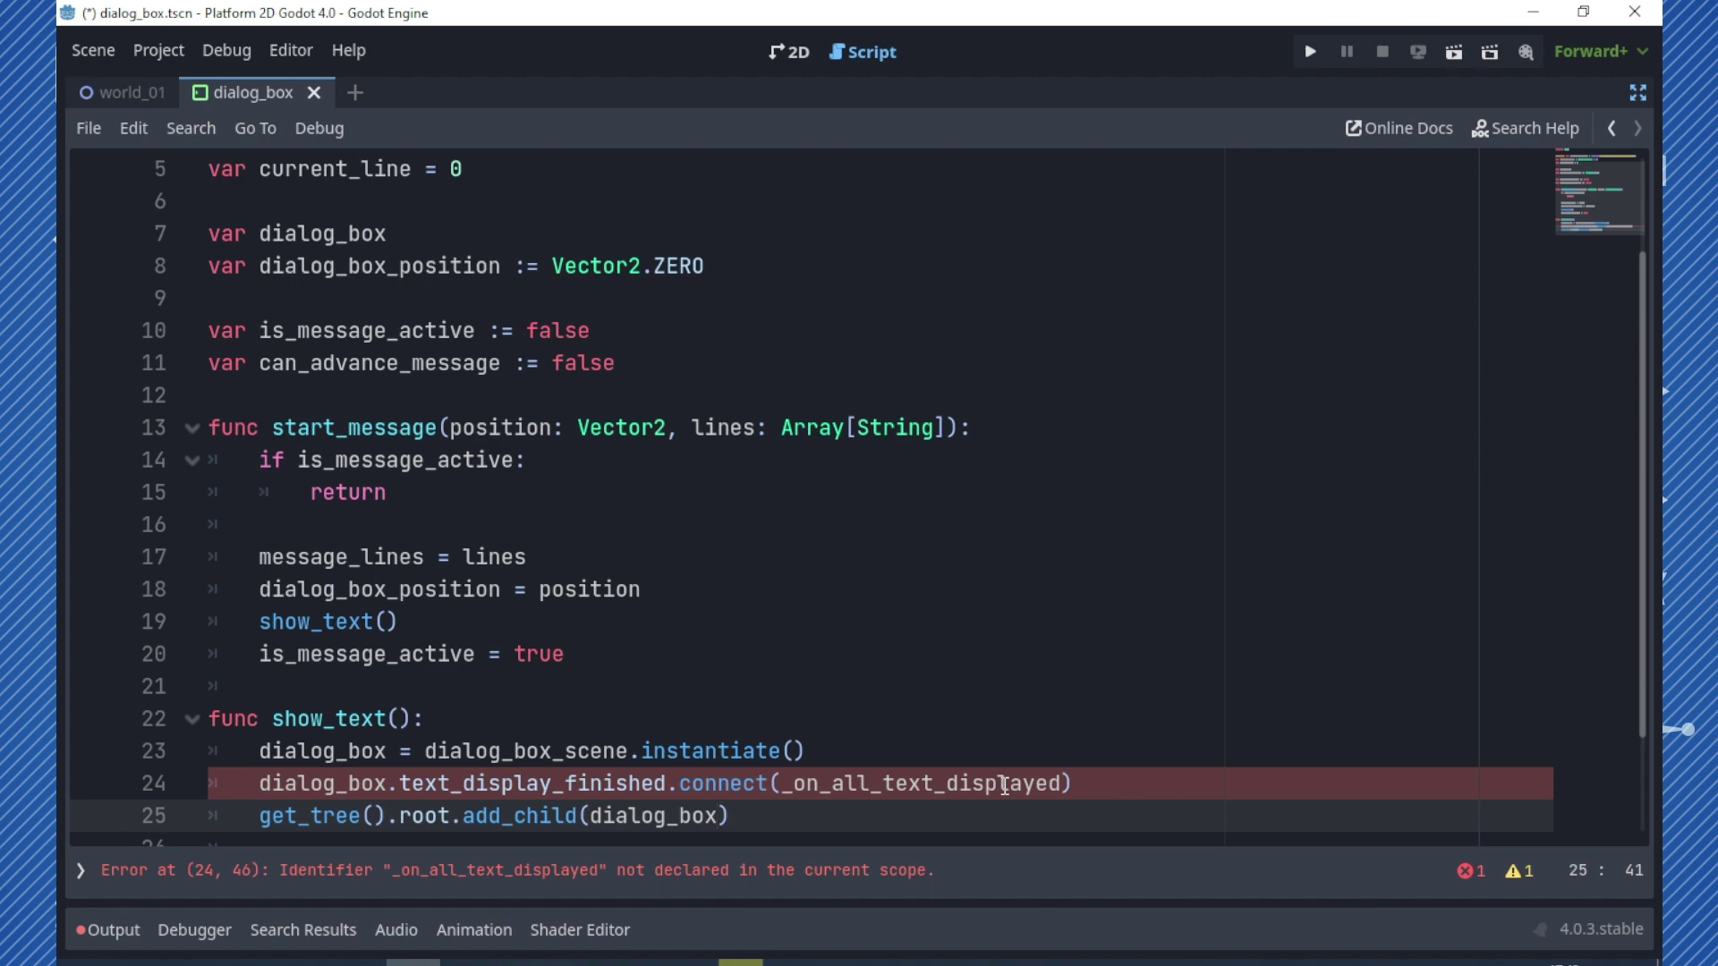
# - Set dialog_box.global_position = dialog_box_position on line 26
pyautogui.press('Return')
pyautogui.write('dialo')
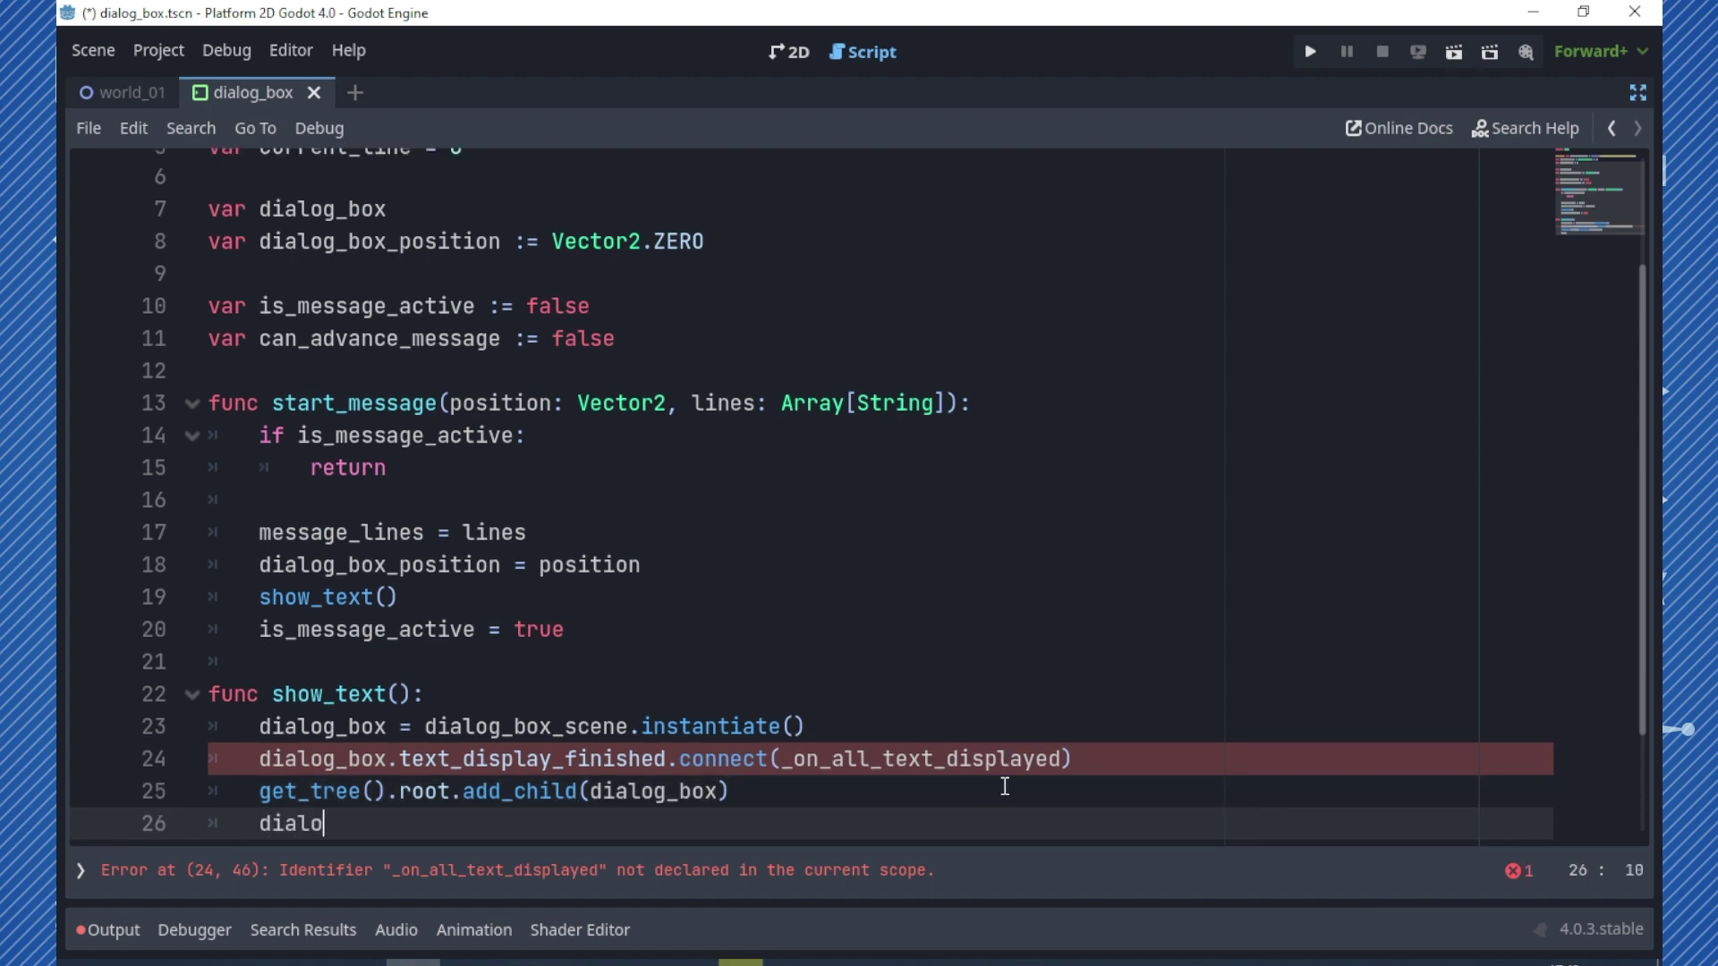
pyautogui.press('Return')
pyautogui.write('.')
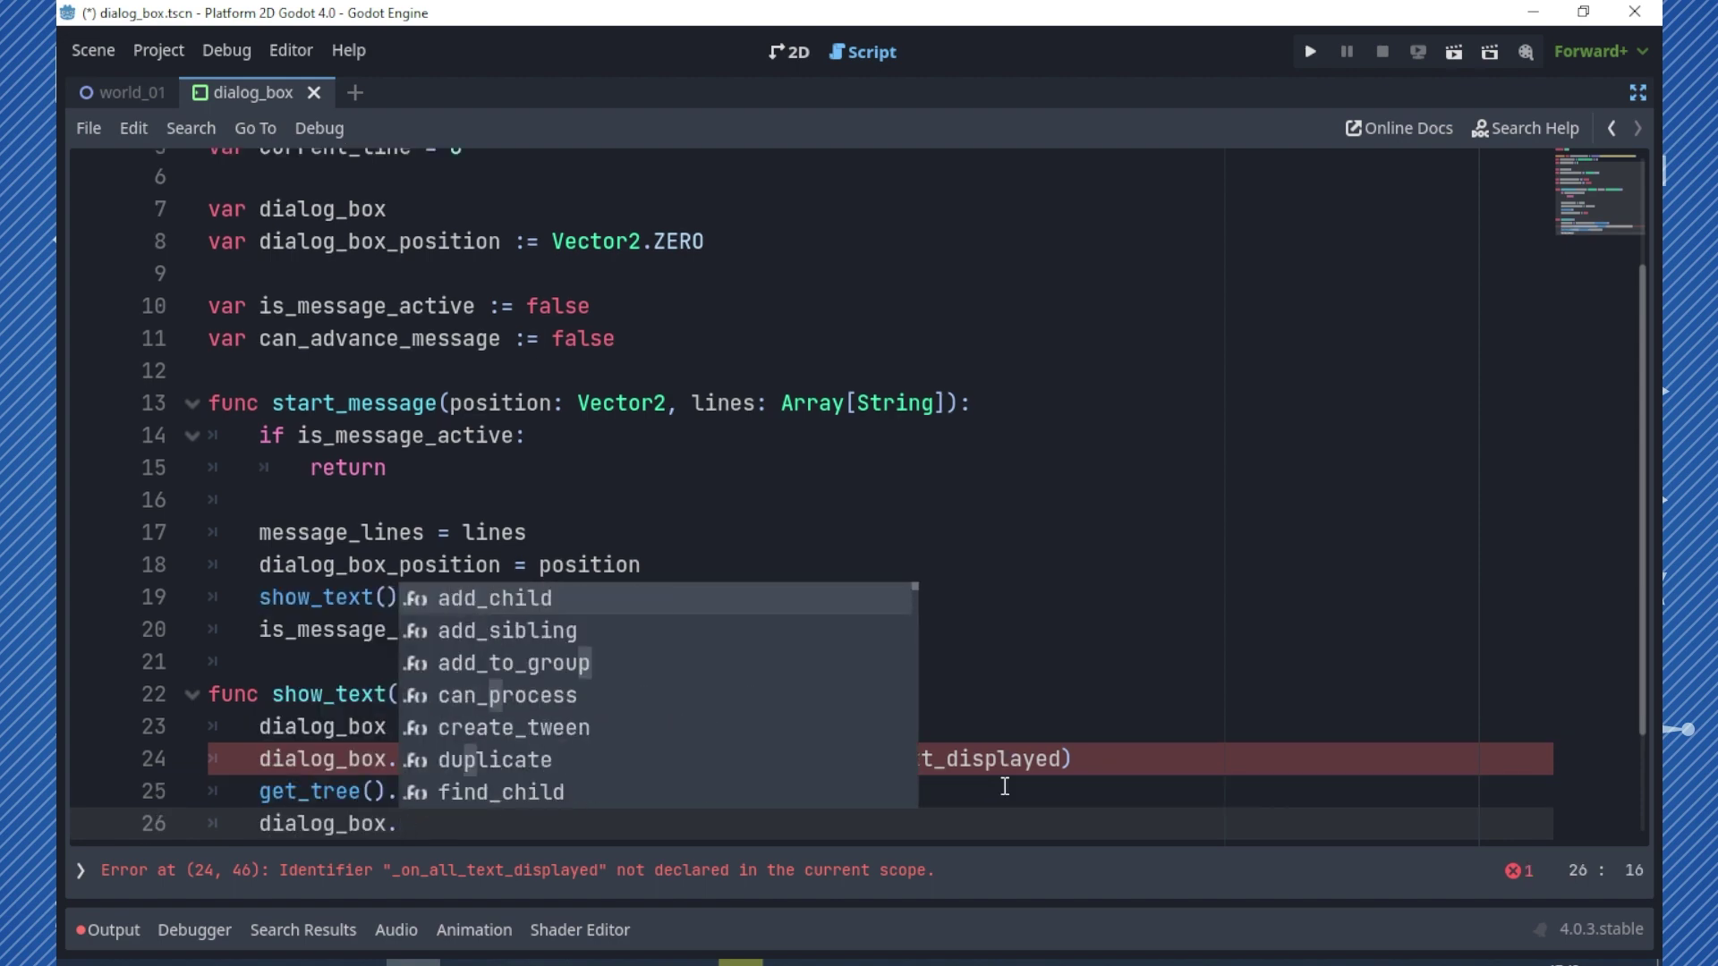
pyautogui.write('glo')
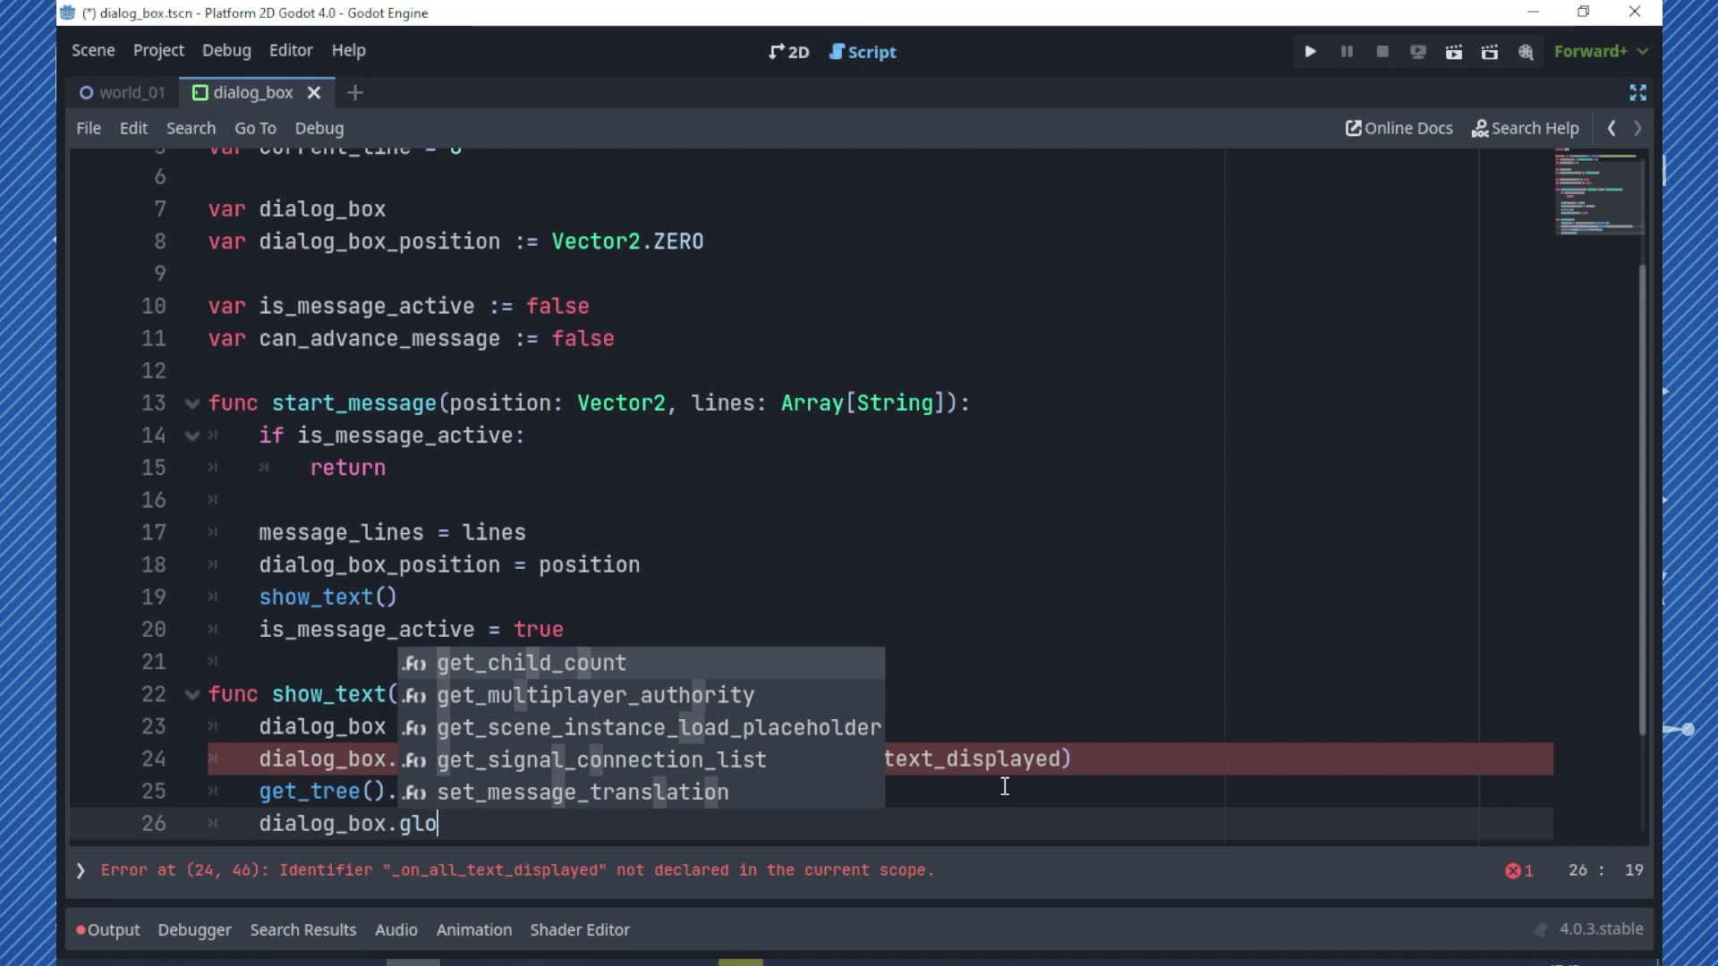
pyautogui.write('bal_position = dialog')
pyautogui.press('Down')
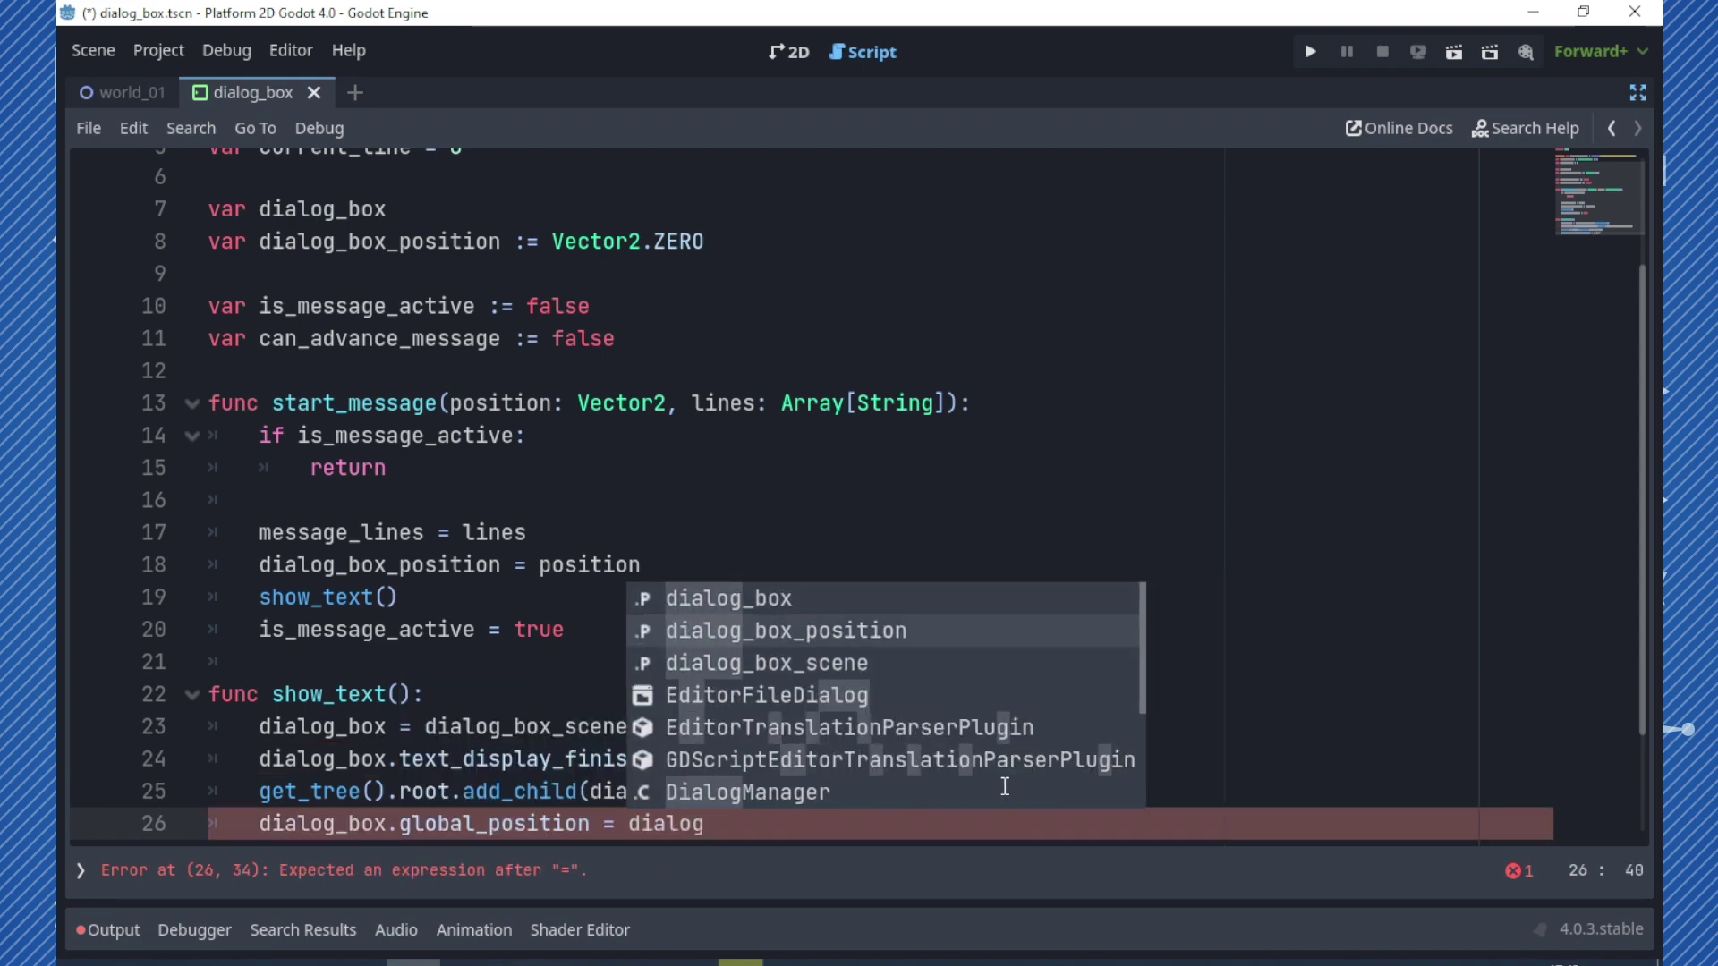
pyautogui.press('Return')
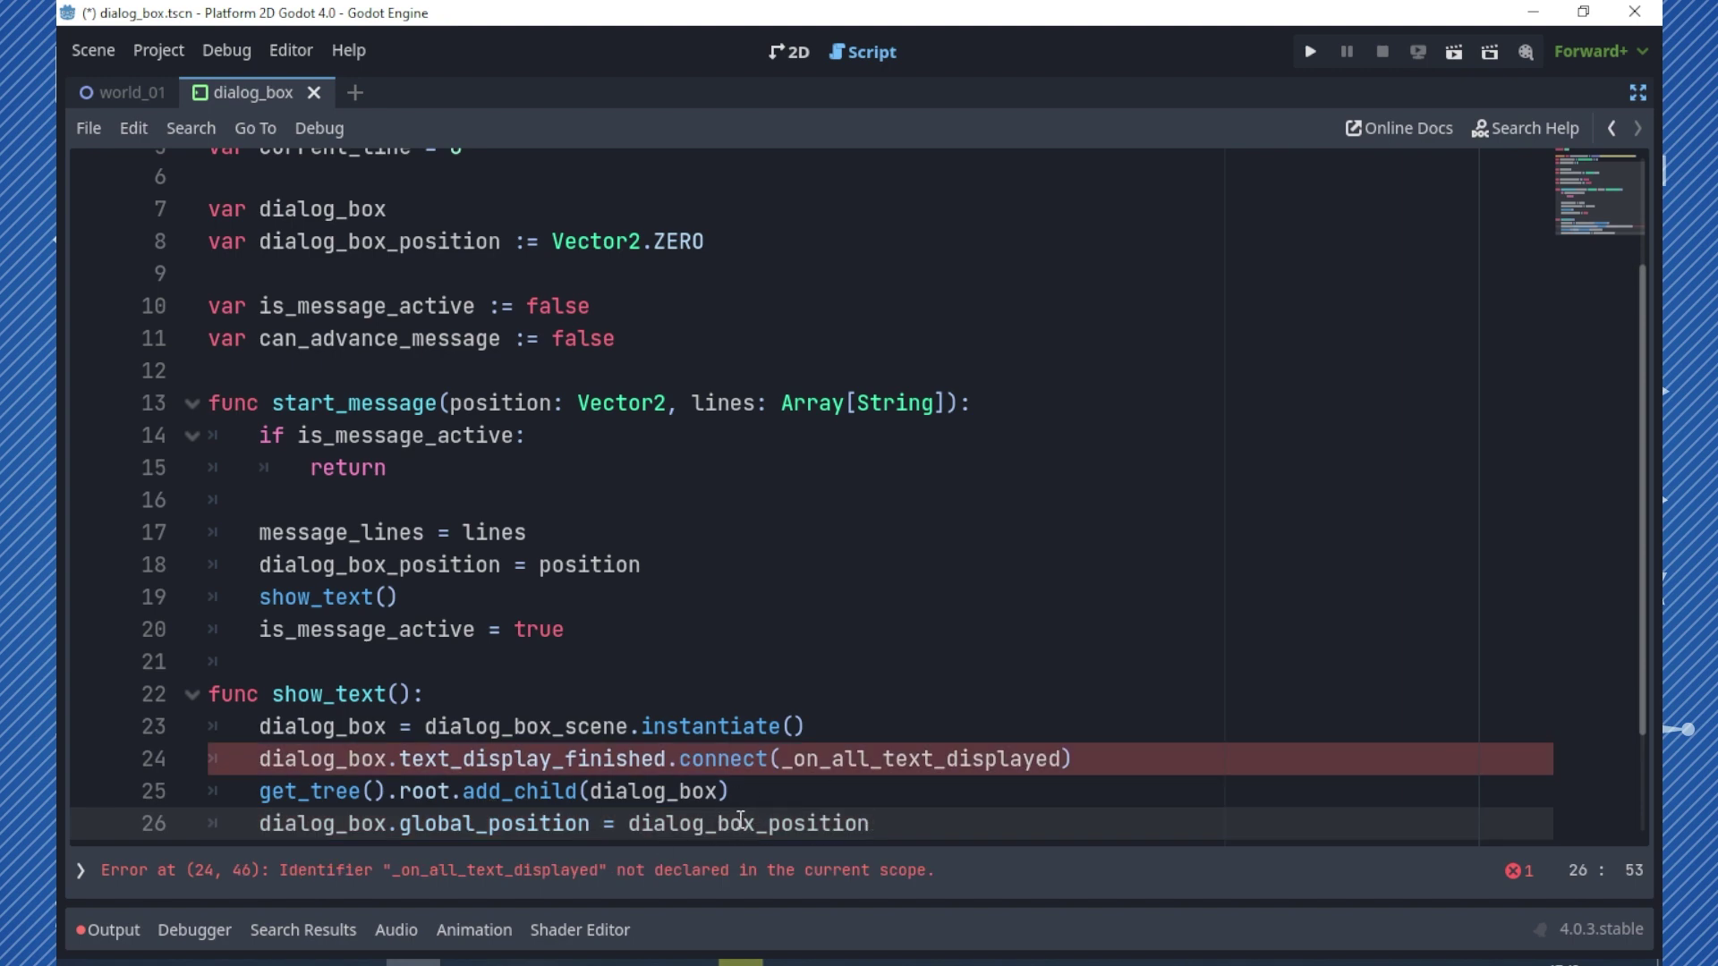
pyautogui.scroll(2, 716, 769)
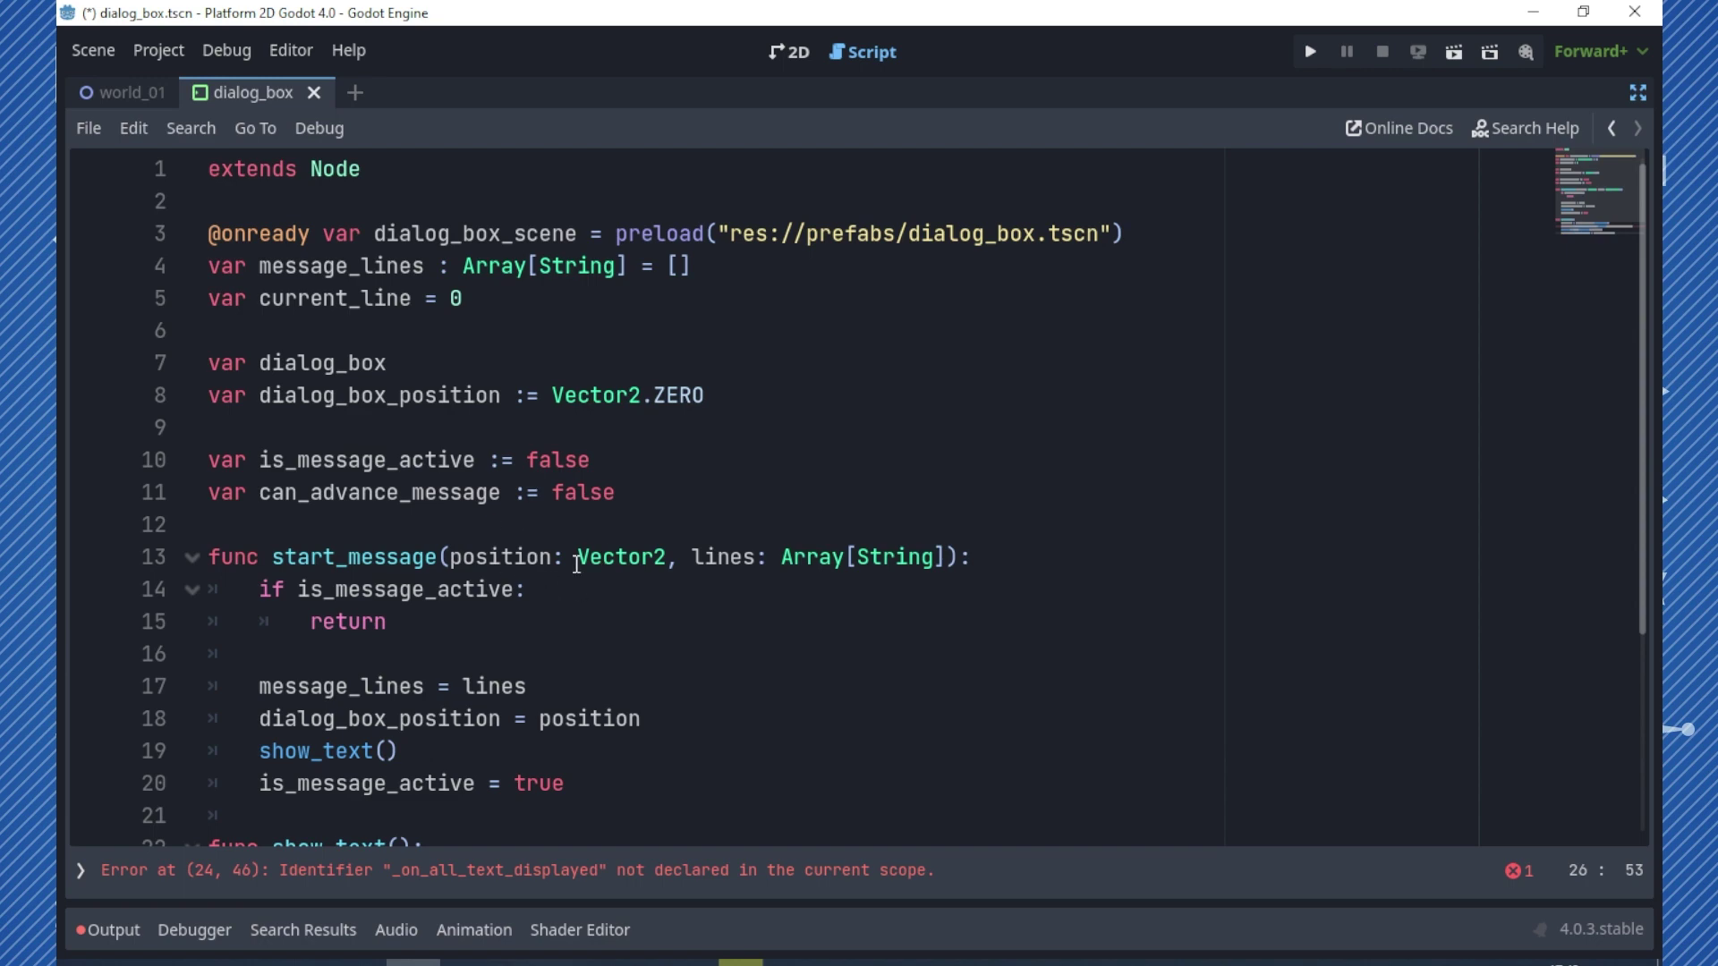
# - Begin line 27 with dialog_box, completed from the autocomplete list
pyautogui.scroll(-3, 576, 566)
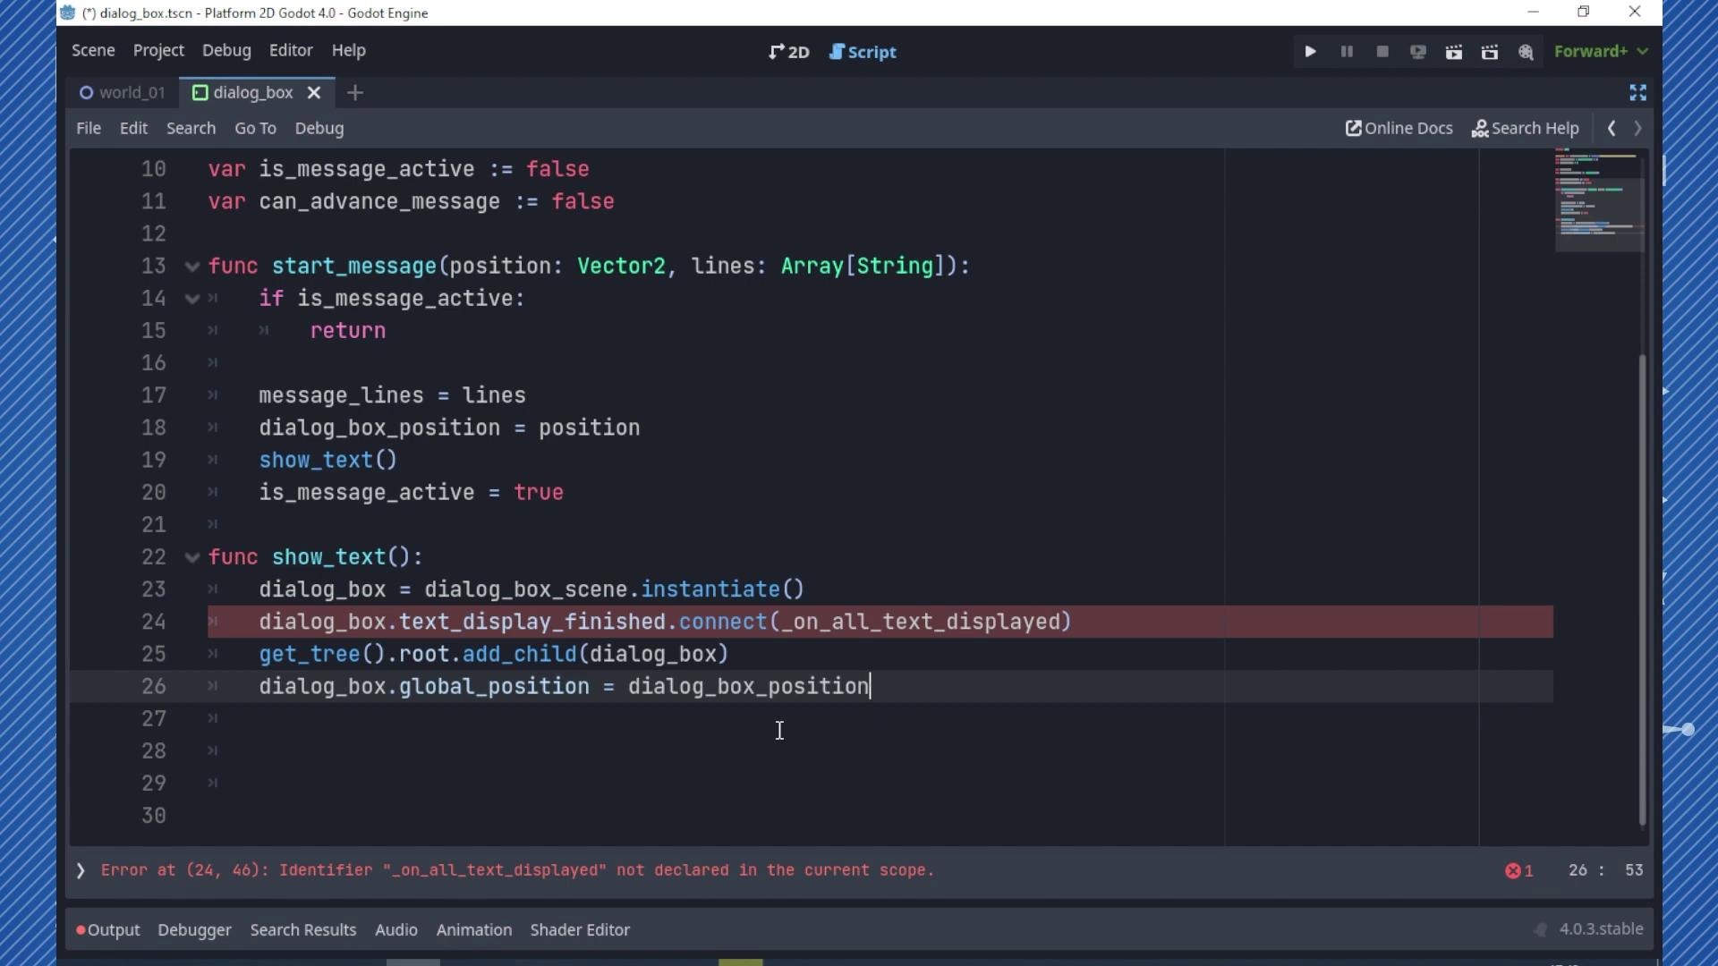
pyautogui.press('Return')
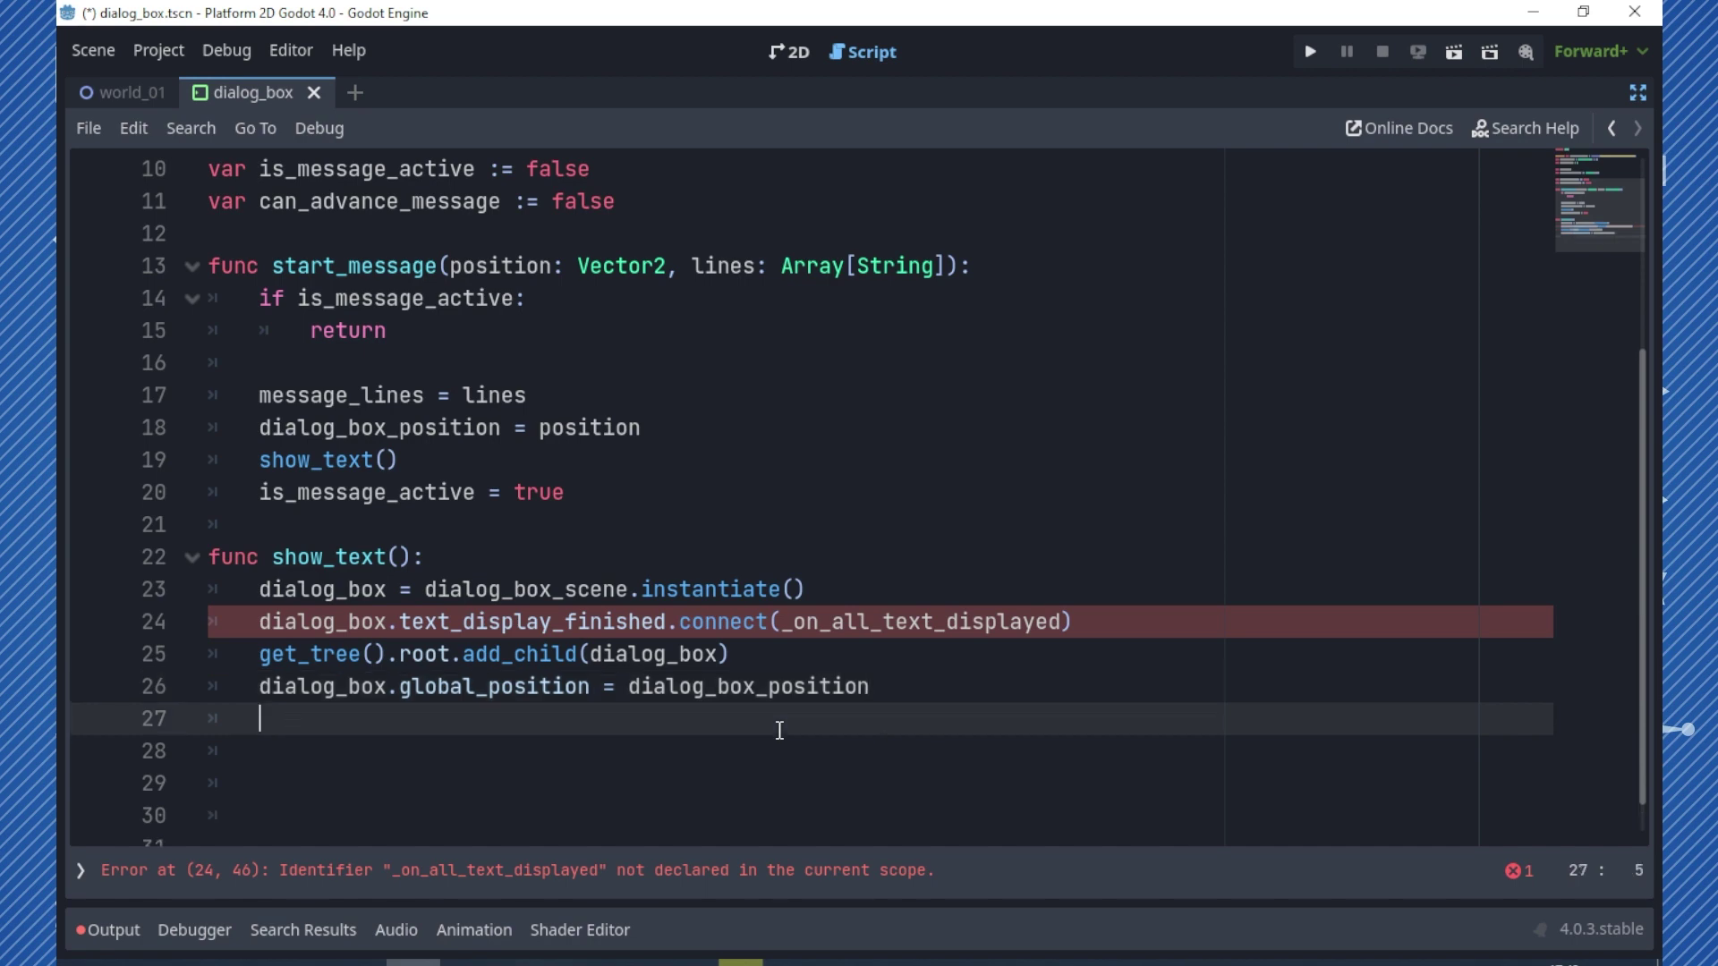
pyautogui.write('dialo')
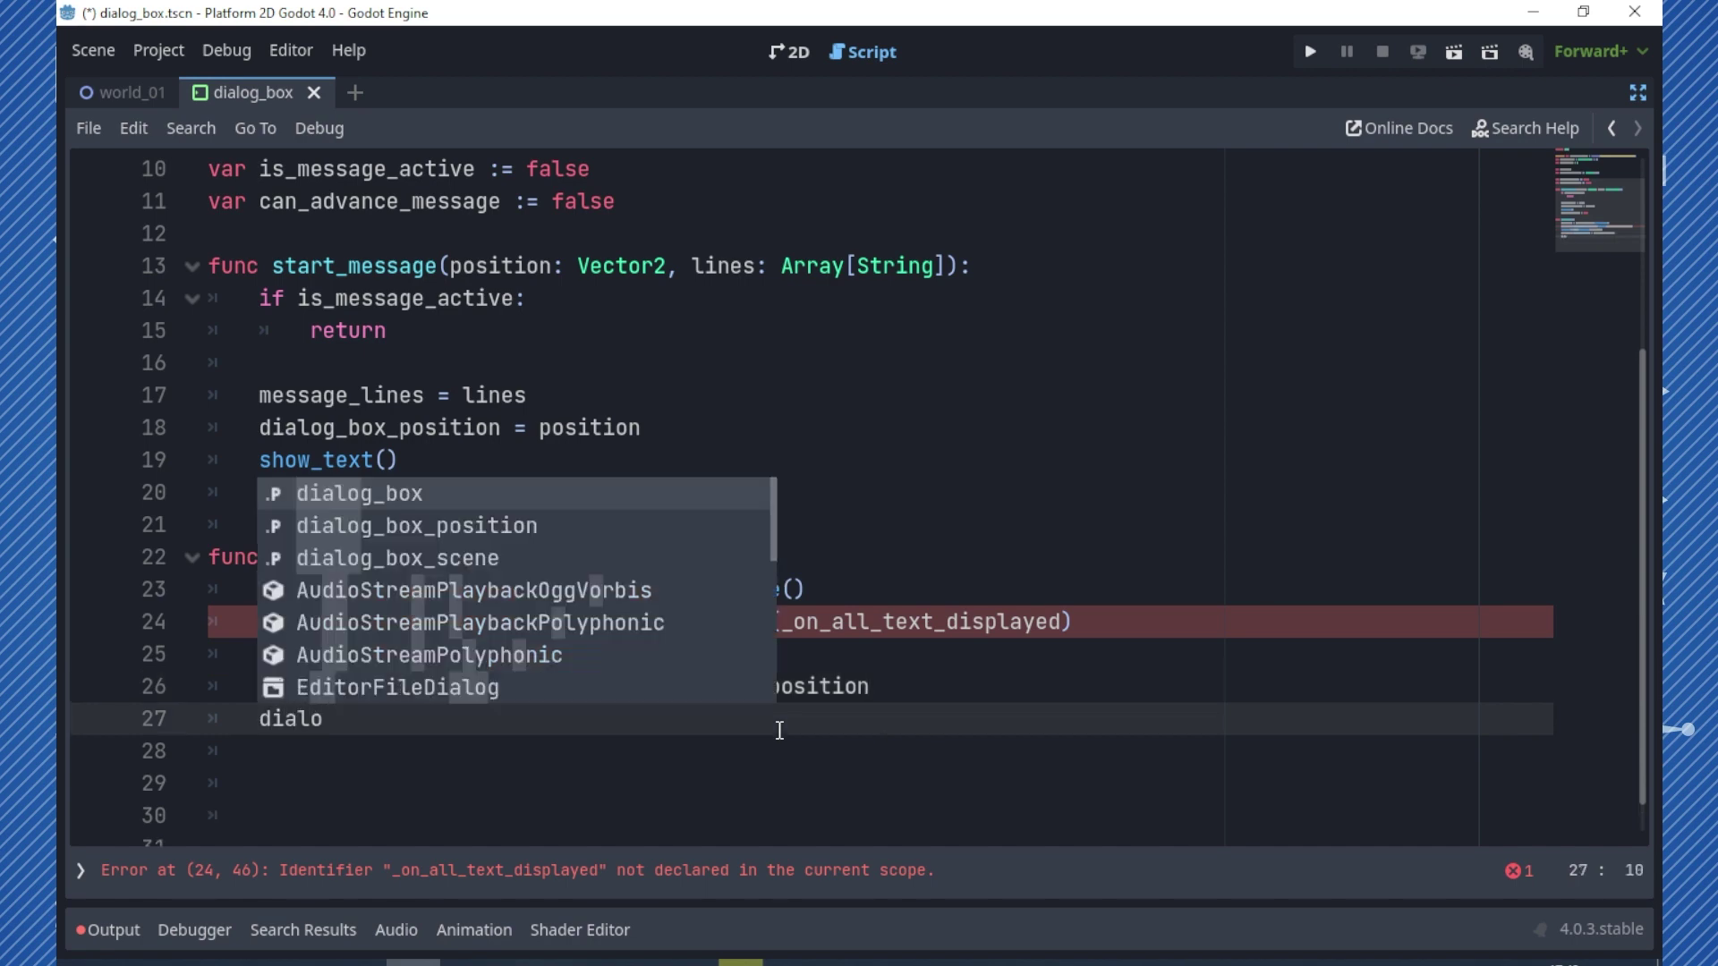
pyautogui.press('Return')
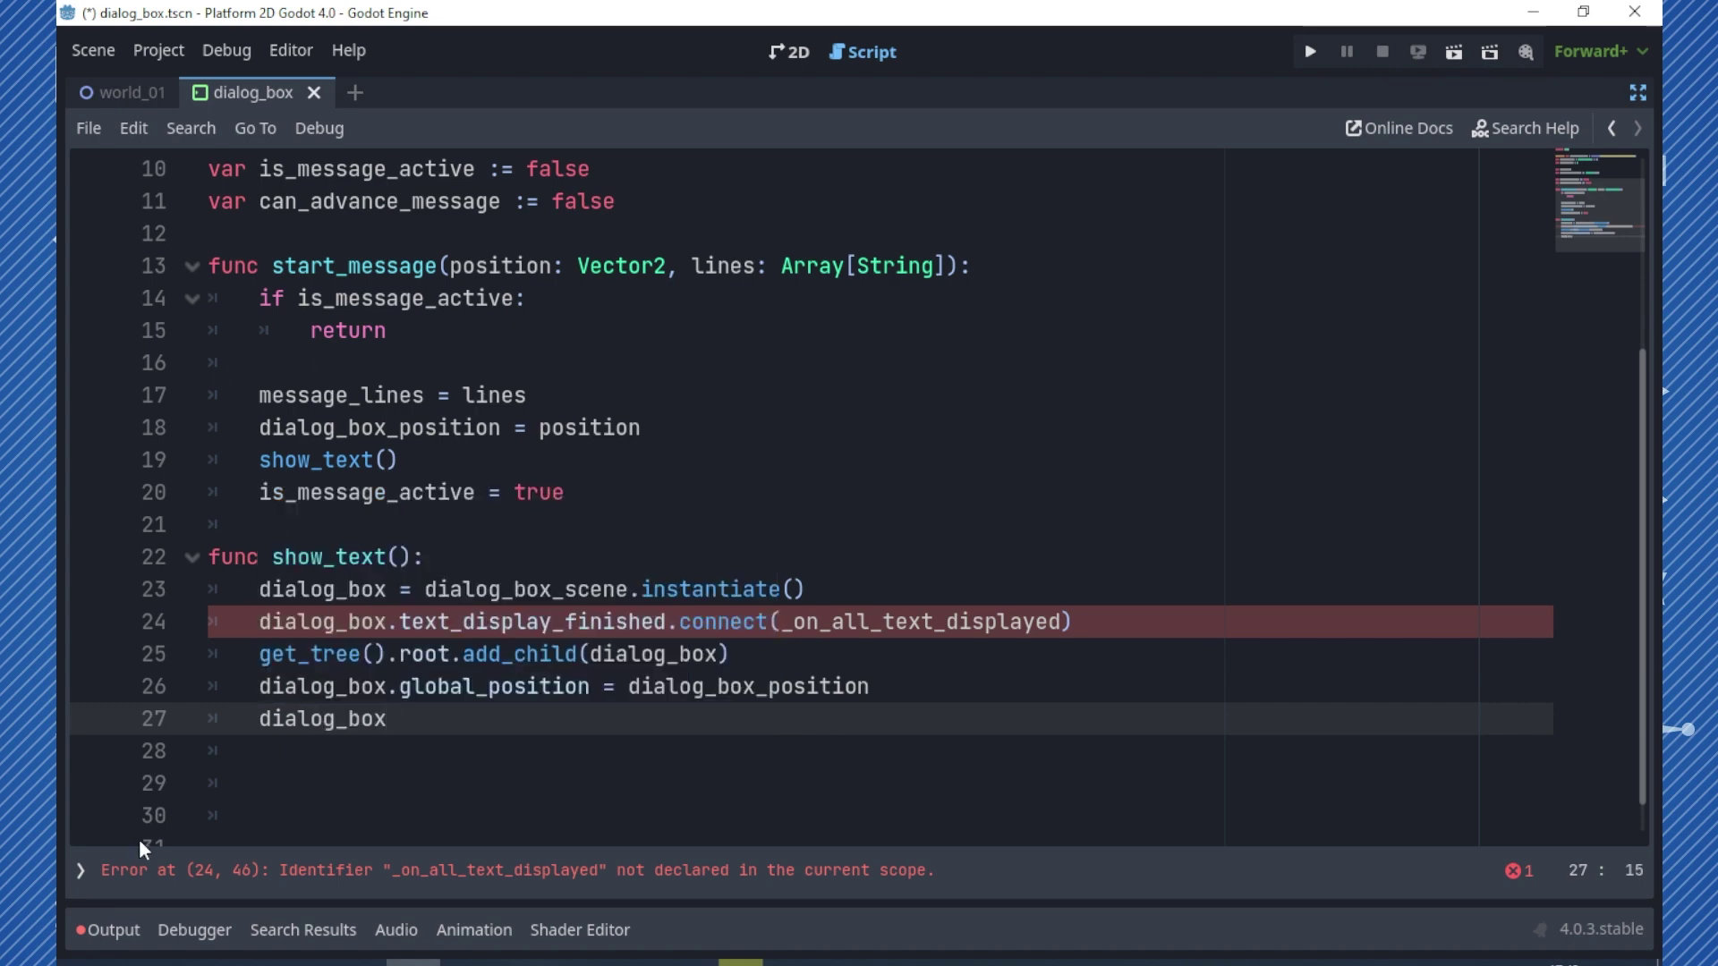
pyautogui.click(88, 872)
pyautogui.click(175, 324)
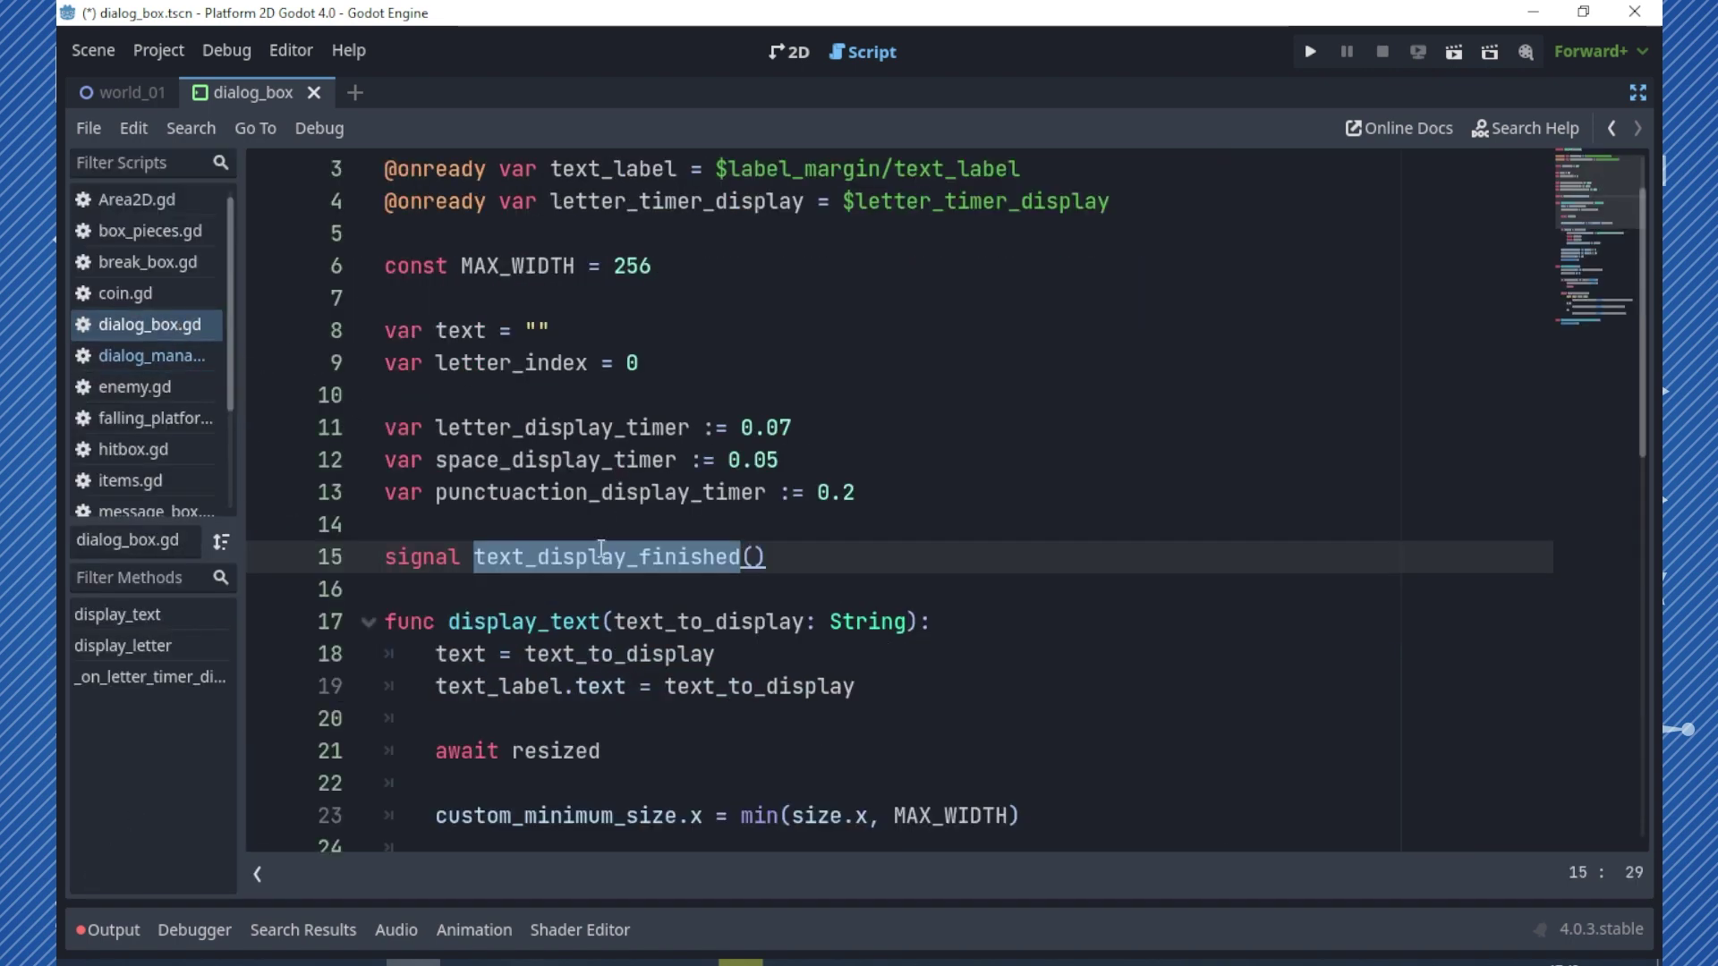
pyautogui.click(599, 621)
pyautogui.moveTo(450, 624); pyautogui.dragTo(601, 621)
pyautogui.hotkey('ctrl', 'c')
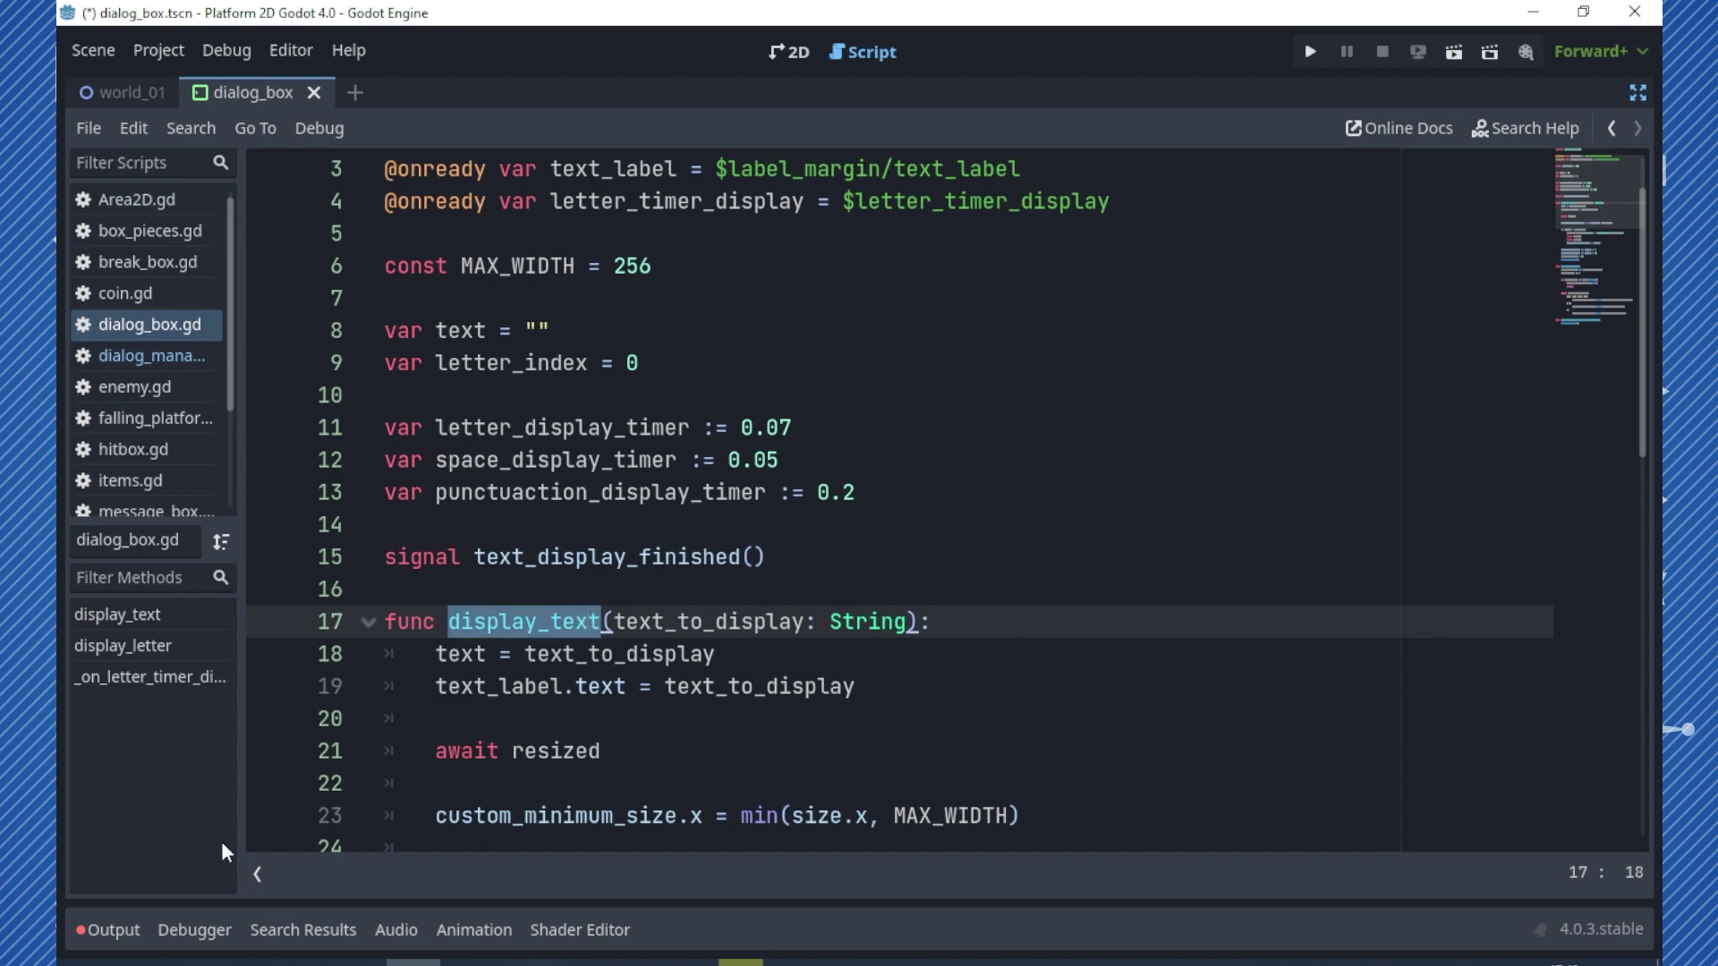
pyautogui.click(168, 363)
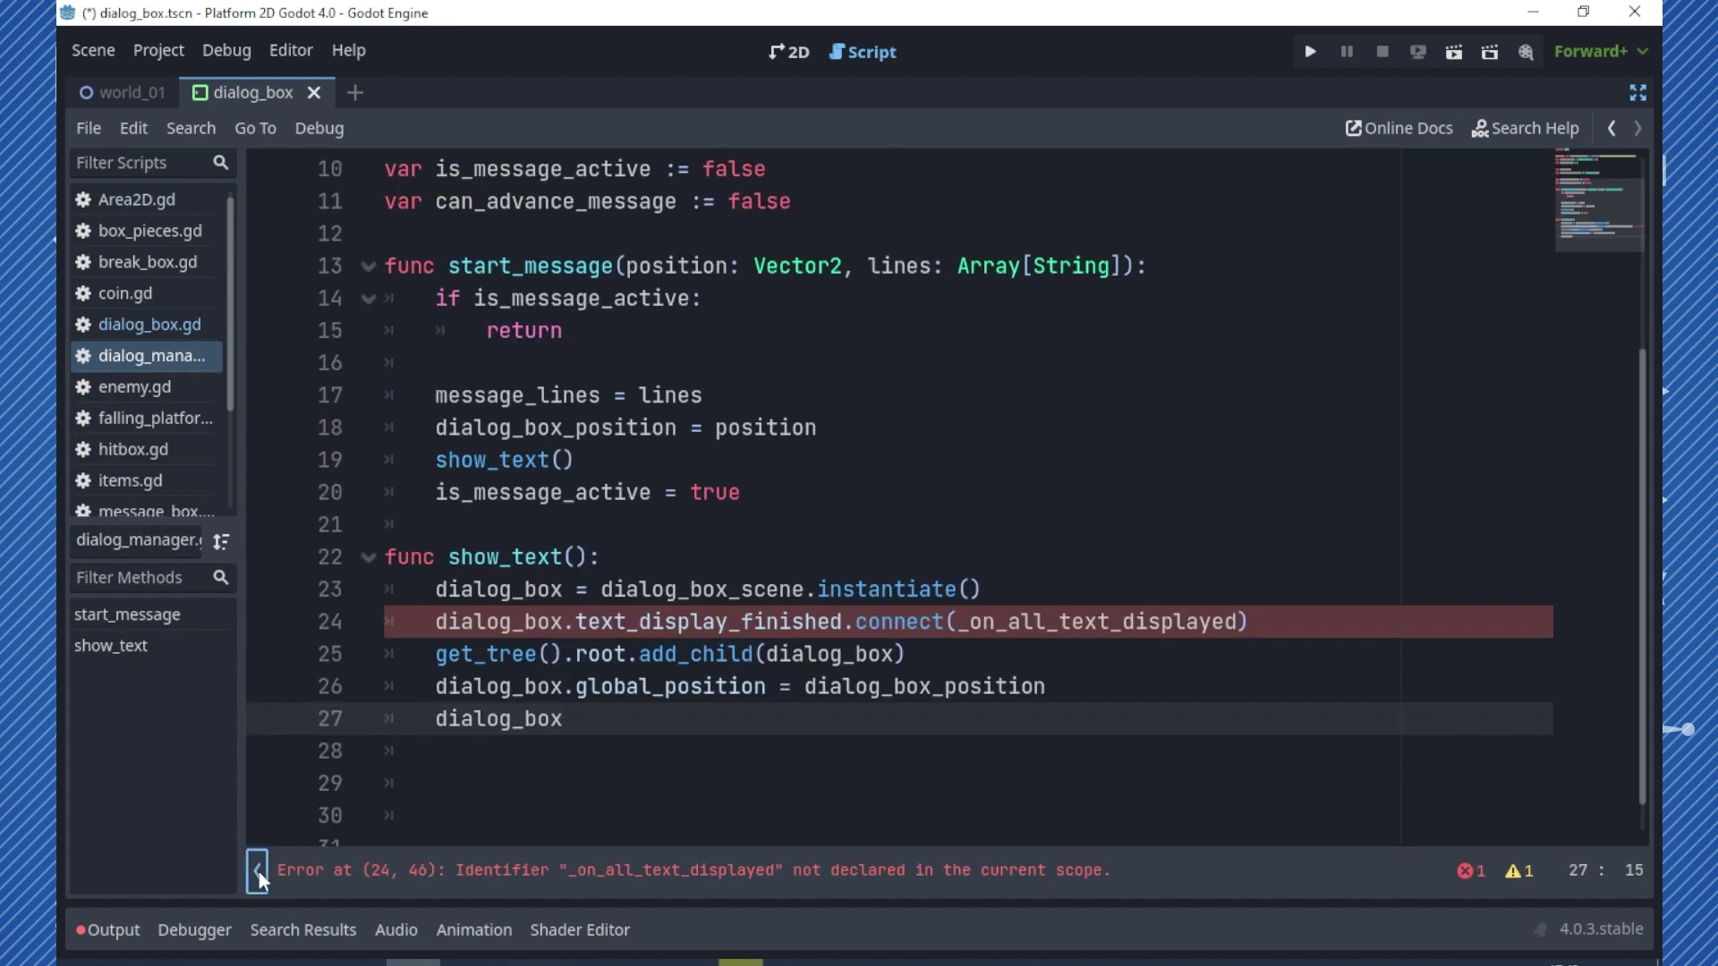
pyautogui.click(260, 872)
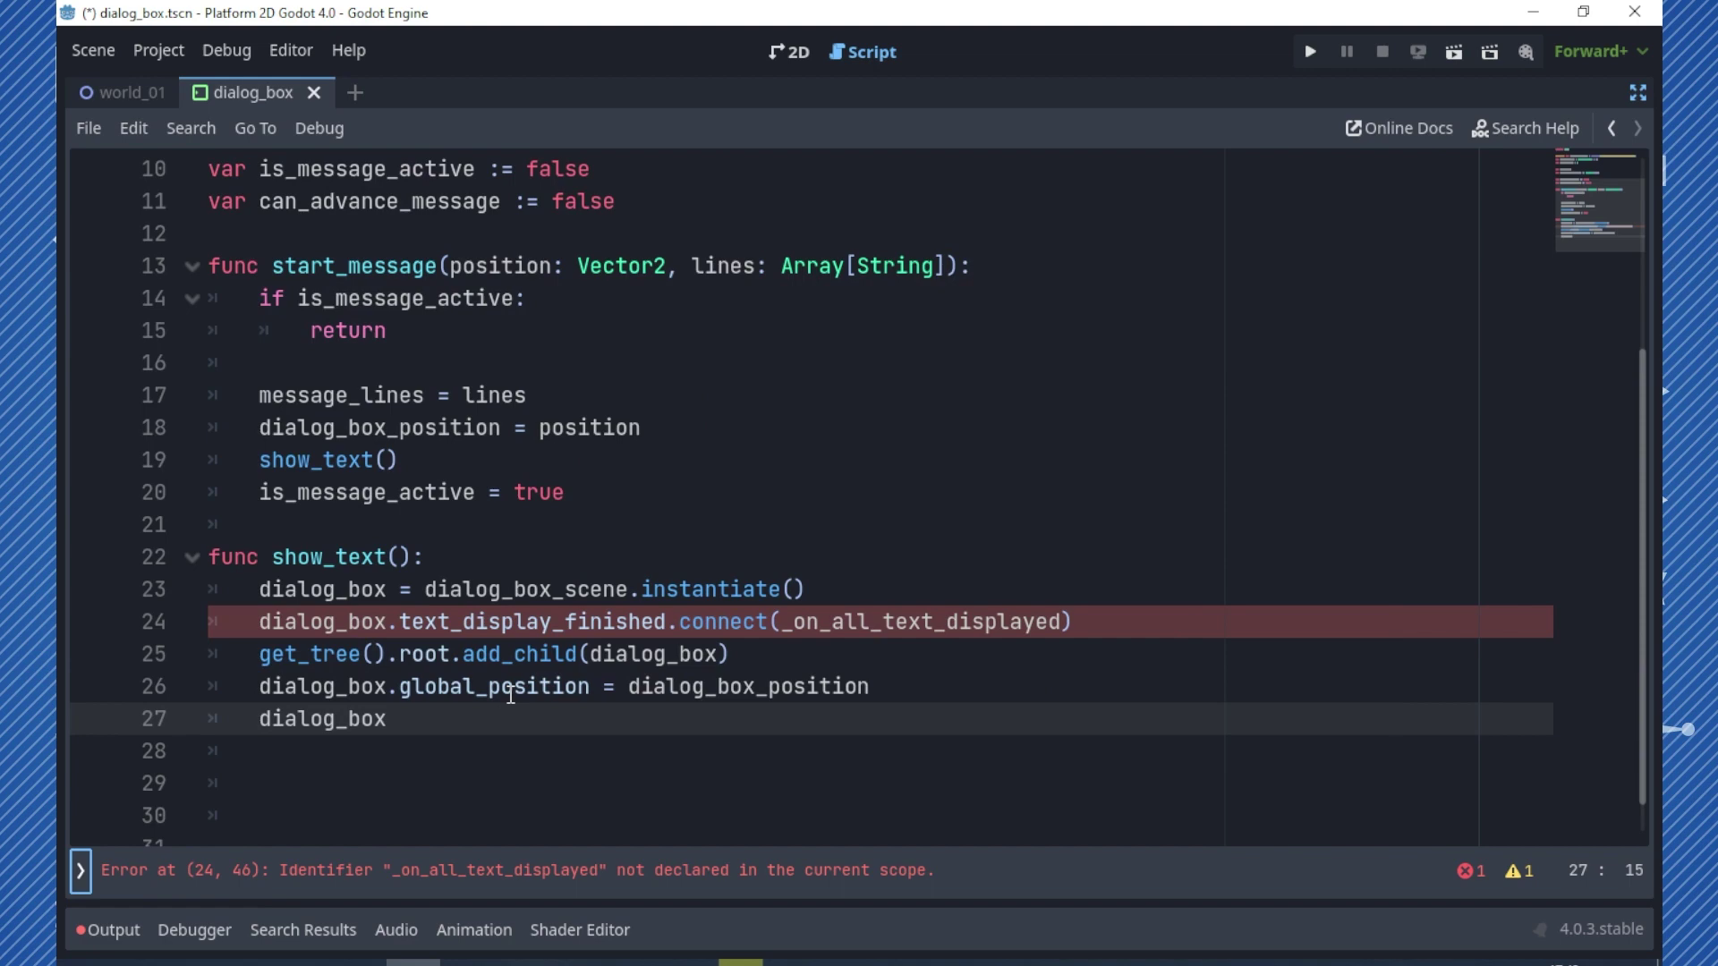
# - Make line 27 call dialog_box.display_text(message_lines[current_line])
pyautogui.click(486, 727)
pyautogui.hotkey('ctrl', 'v')
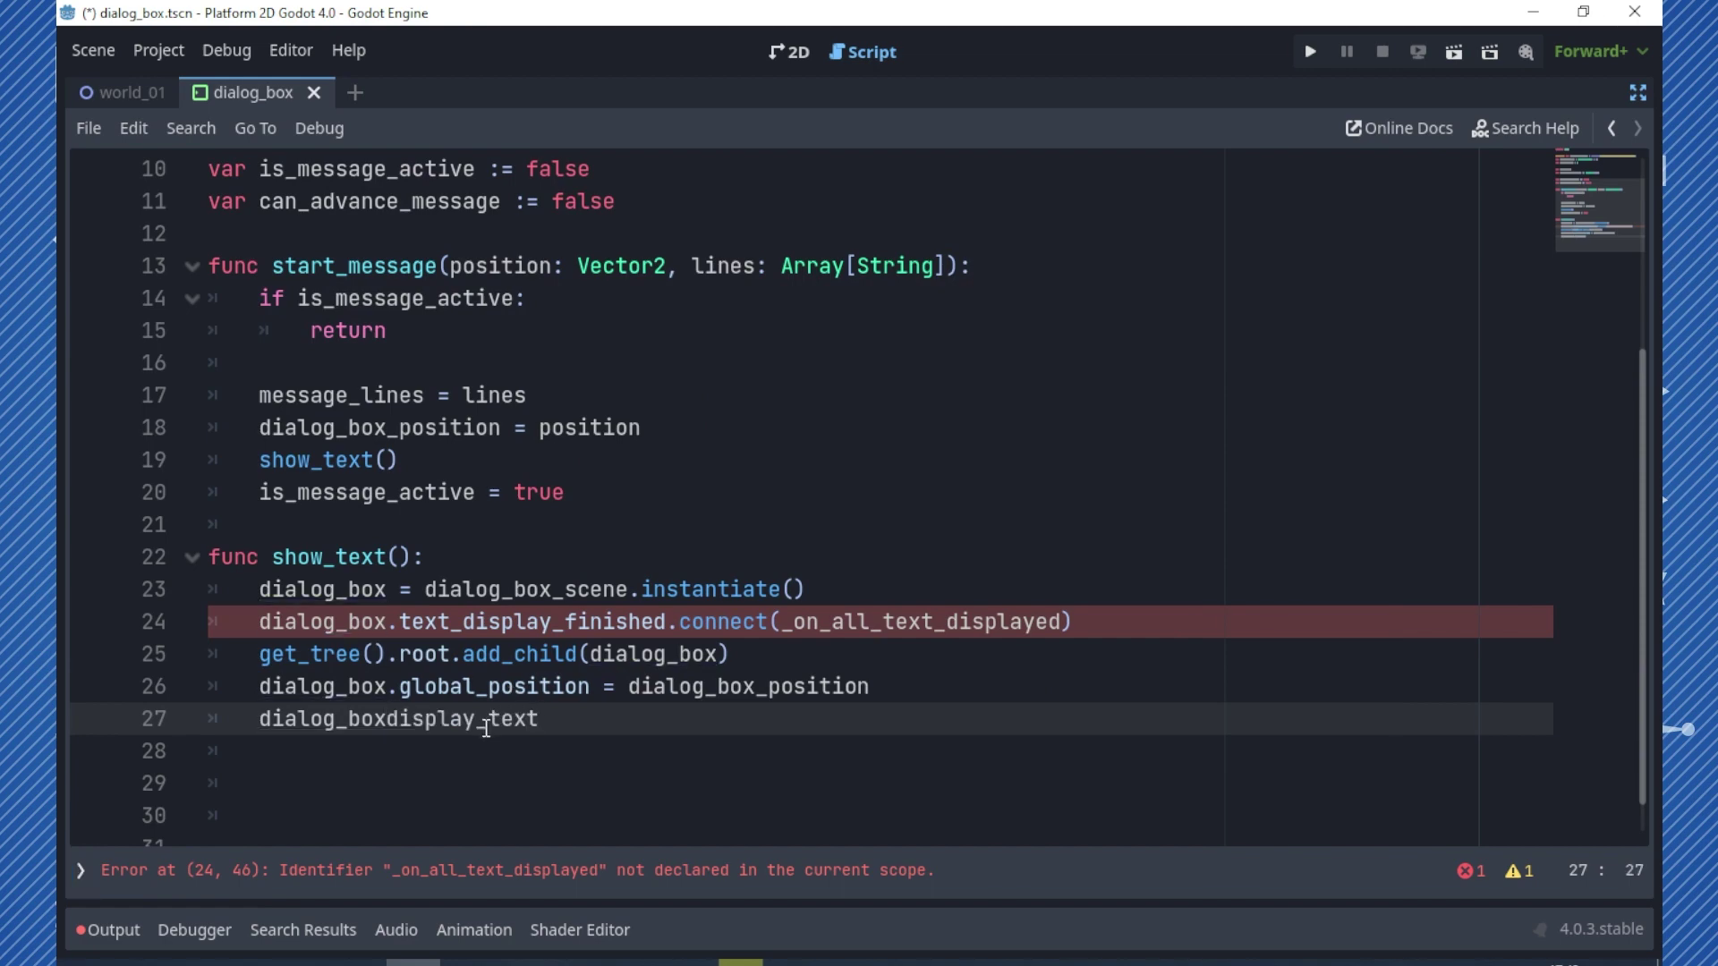
pyautogui.press('Left')
pyautogui.press('Left')
pyautogui.press('Left')
pyautogui.press('Left')
pyautogui.press('Left')
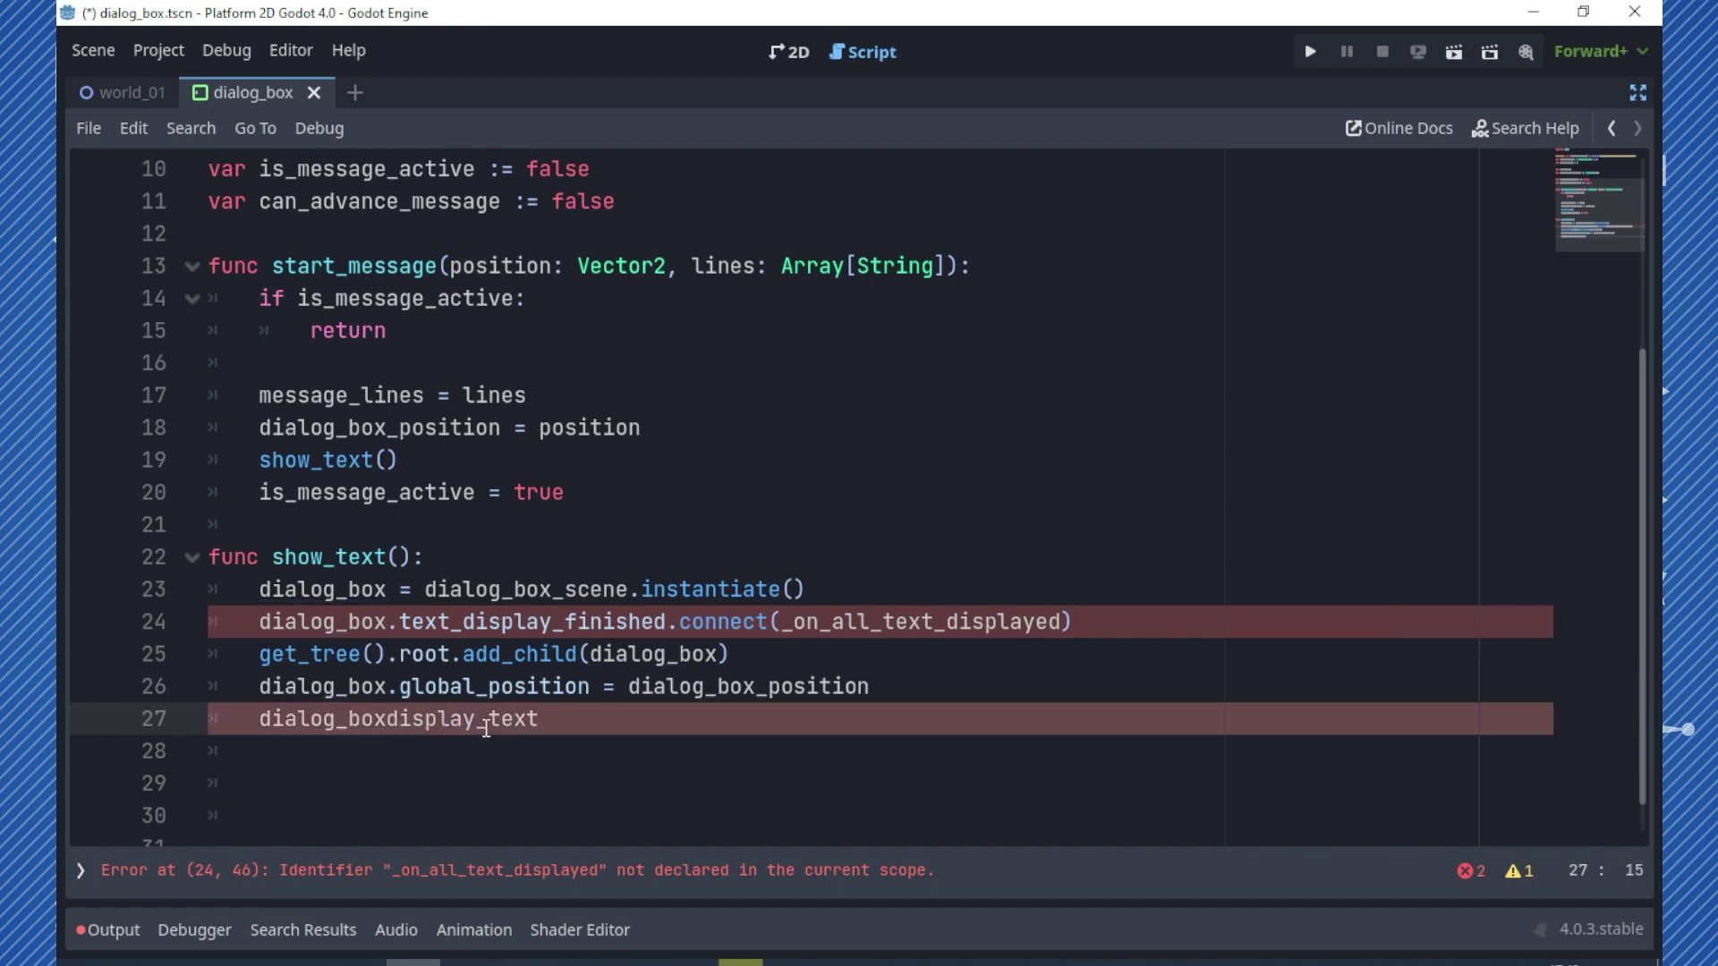
pyautogui.write('.')
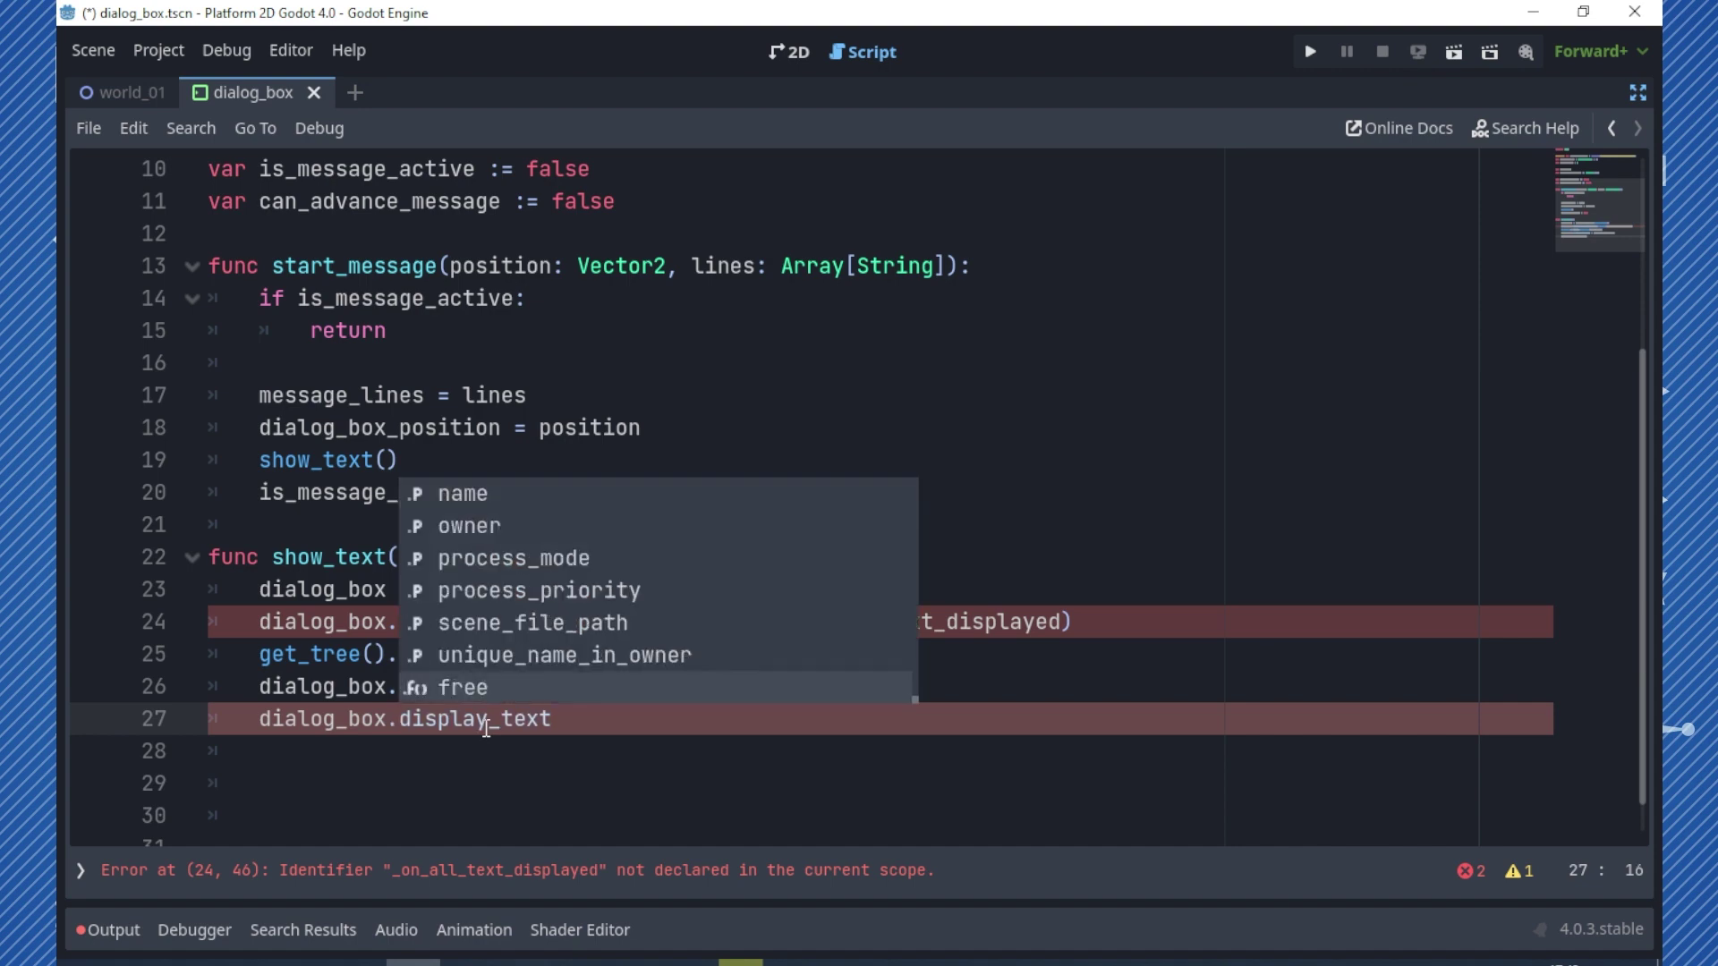
pyautogui.press('Escape')
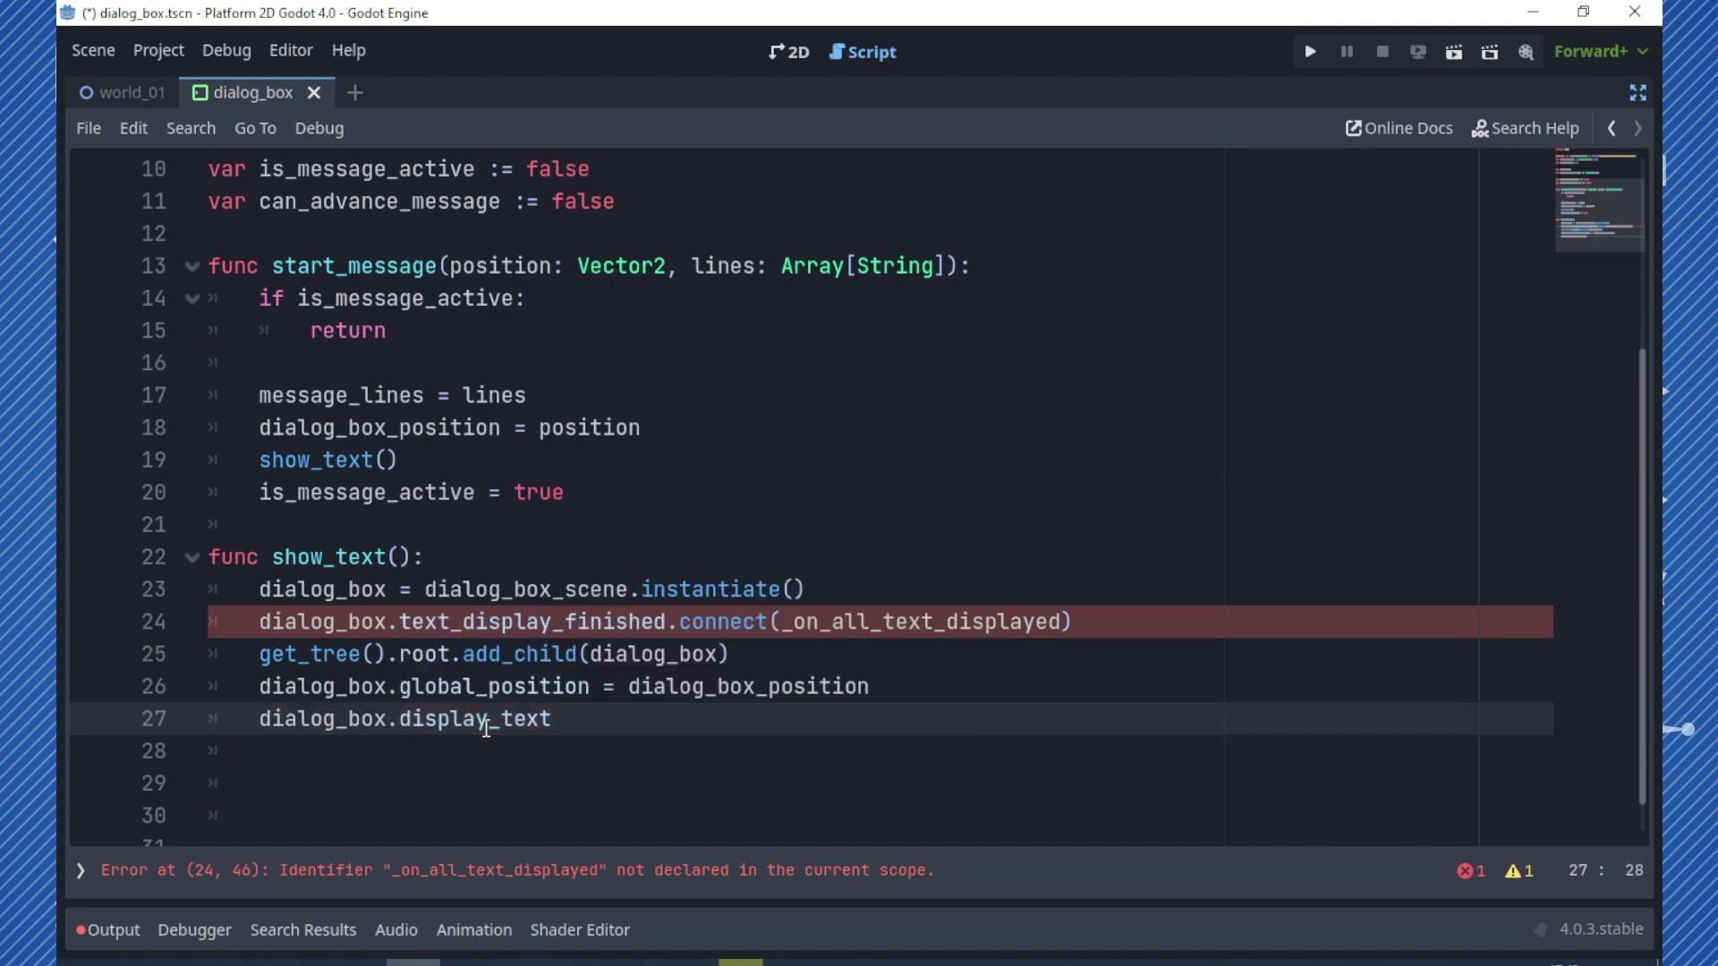
pyautogui.write('()')
pyautogui.press('Left')
pyautogui.write('me')
pyautogui.press('Return')
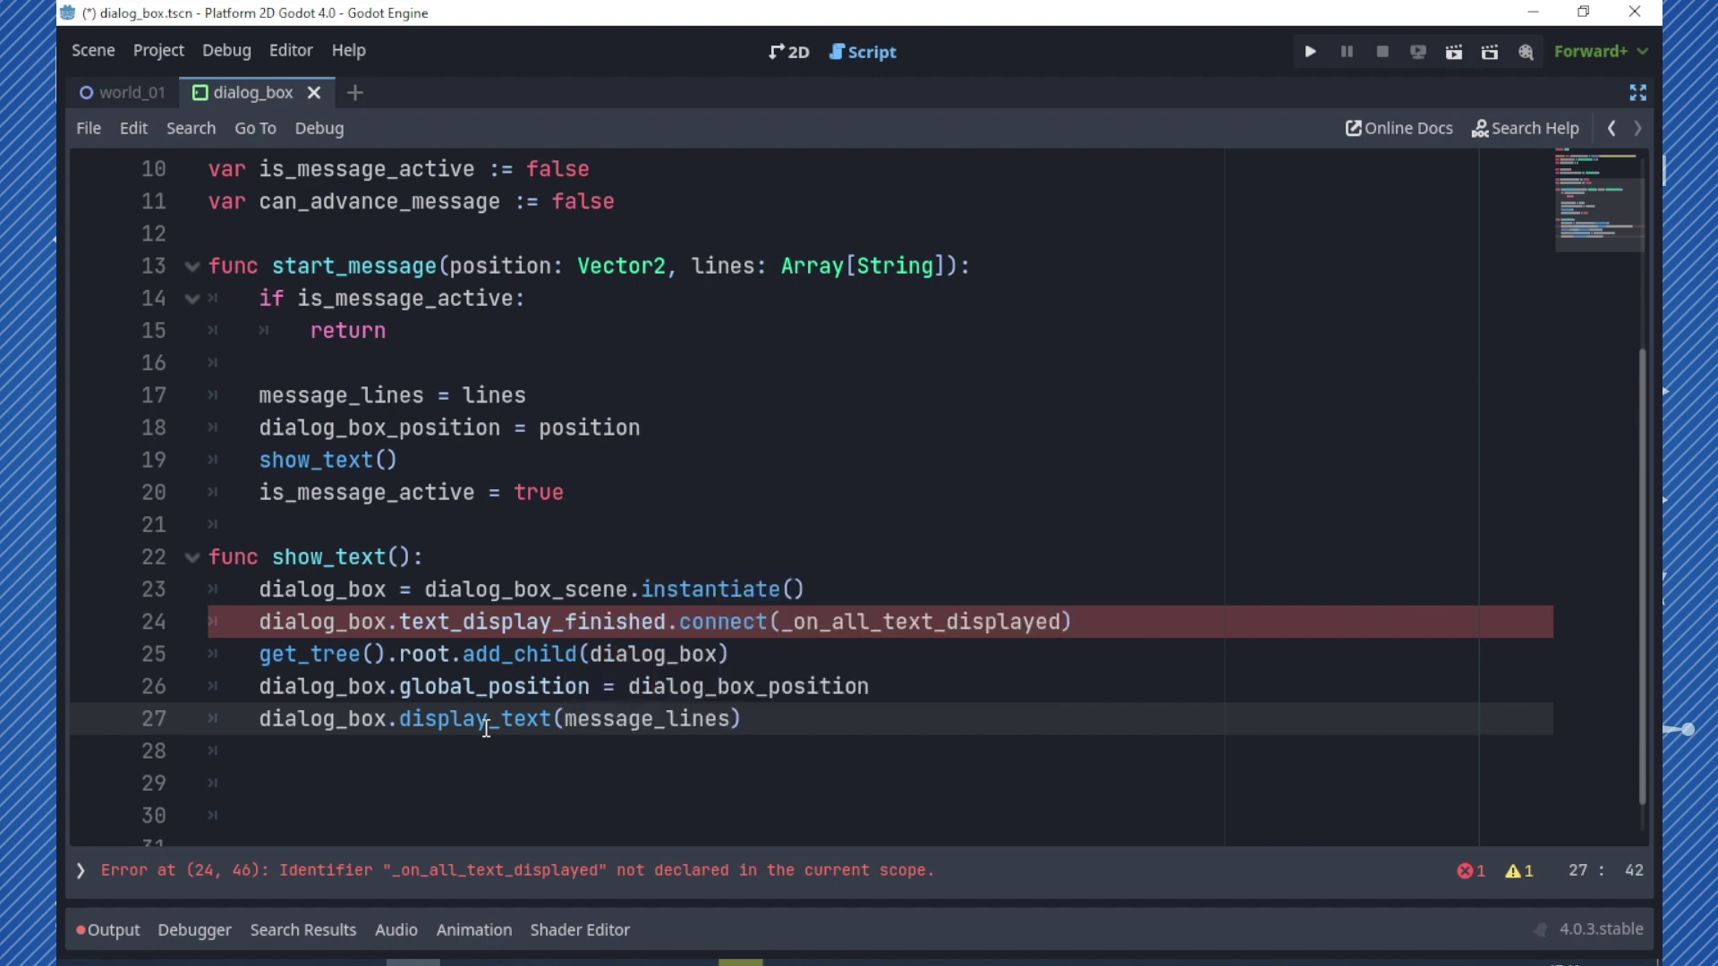
pyautogui.write('[curr')
pyautogui.write('ent_line')
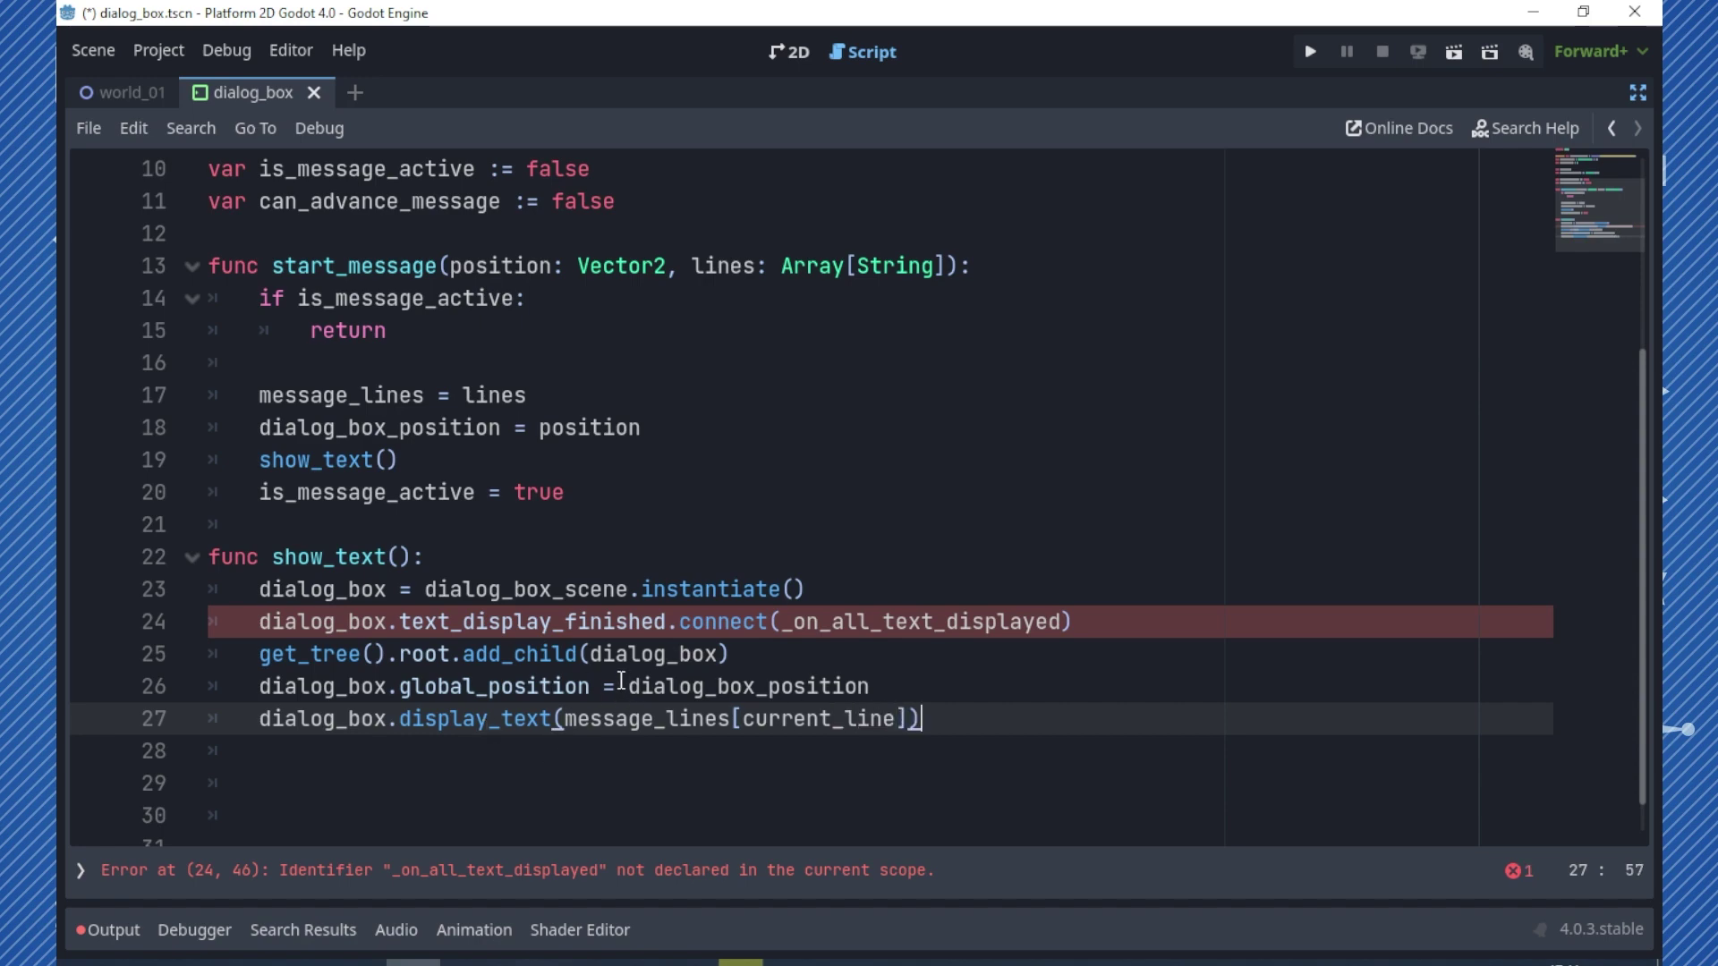
# - Add can_advance_message = false on line 28
pyautogui.press('Down')
pyautogui.write('can_d')
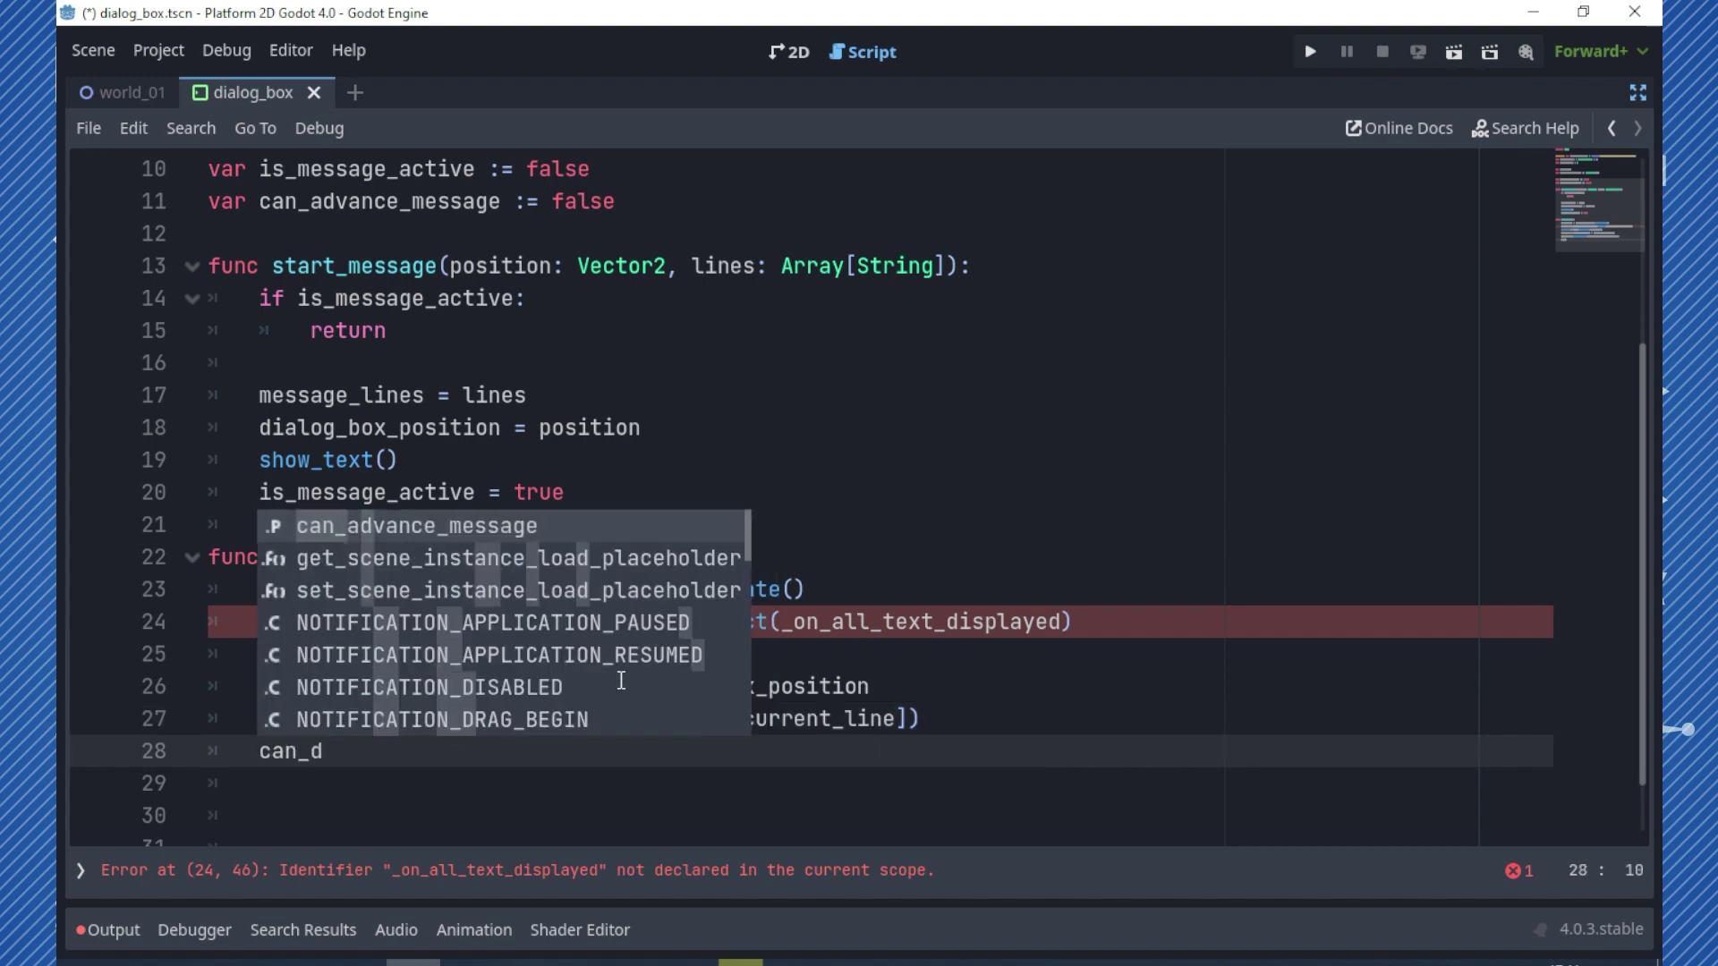
pyautogui.press('Return')
pyautogui.write('= fals')
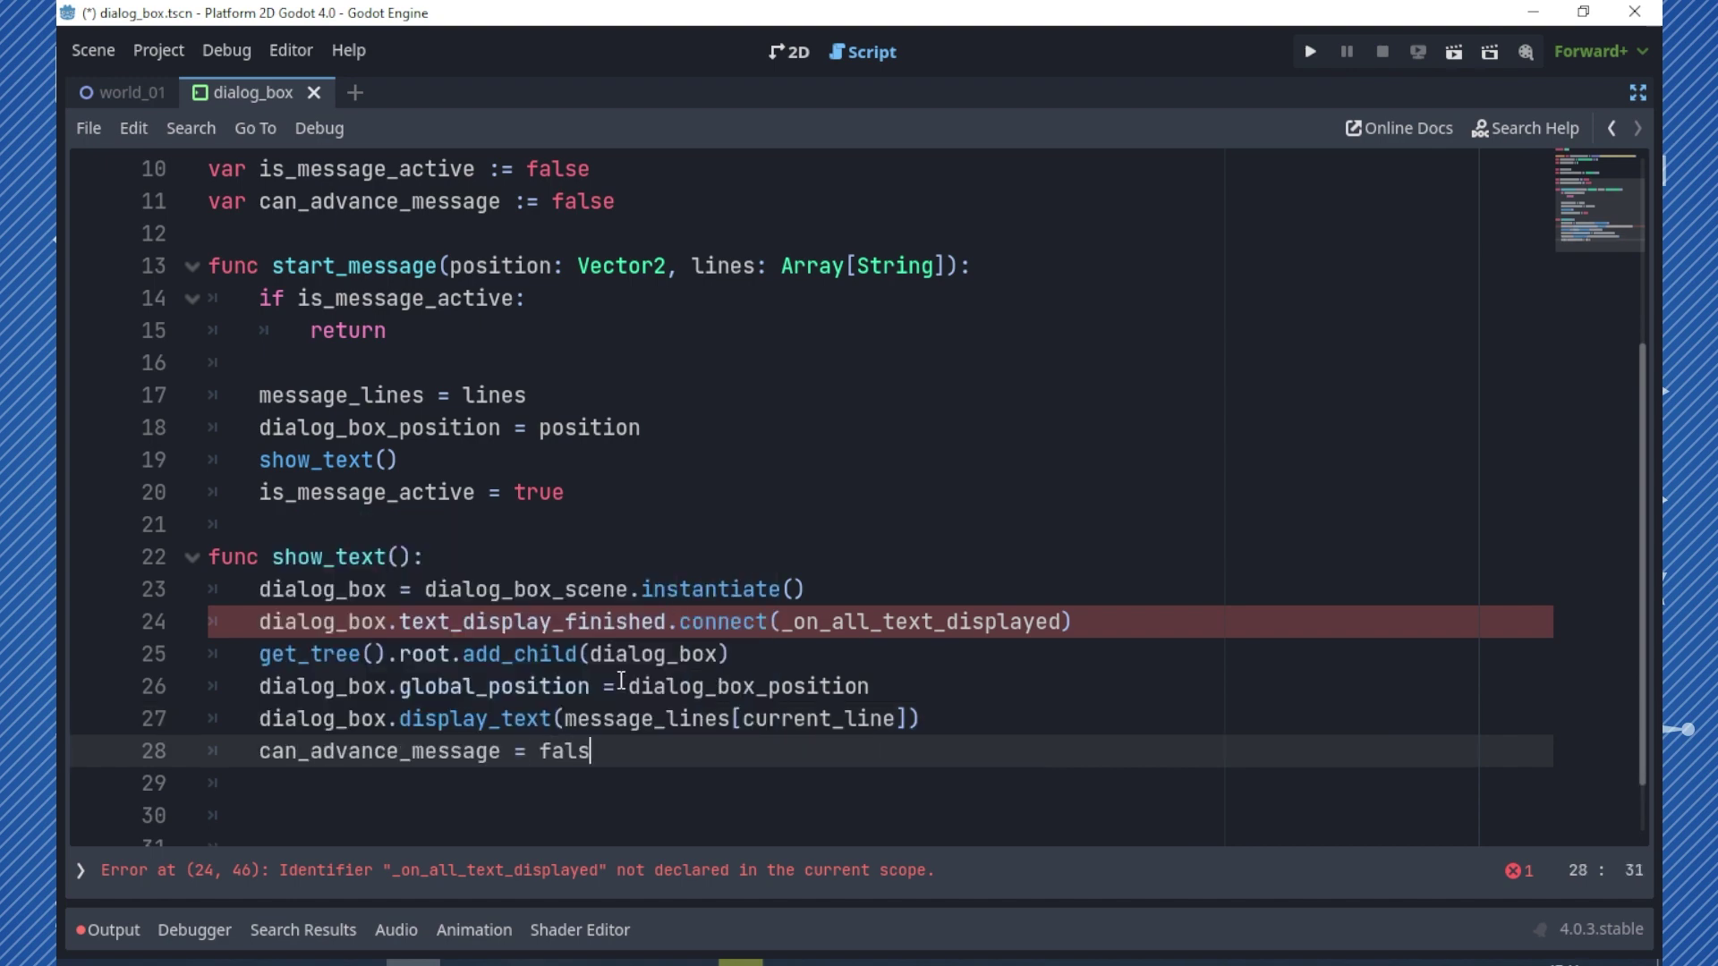
pyautogui.write('e')
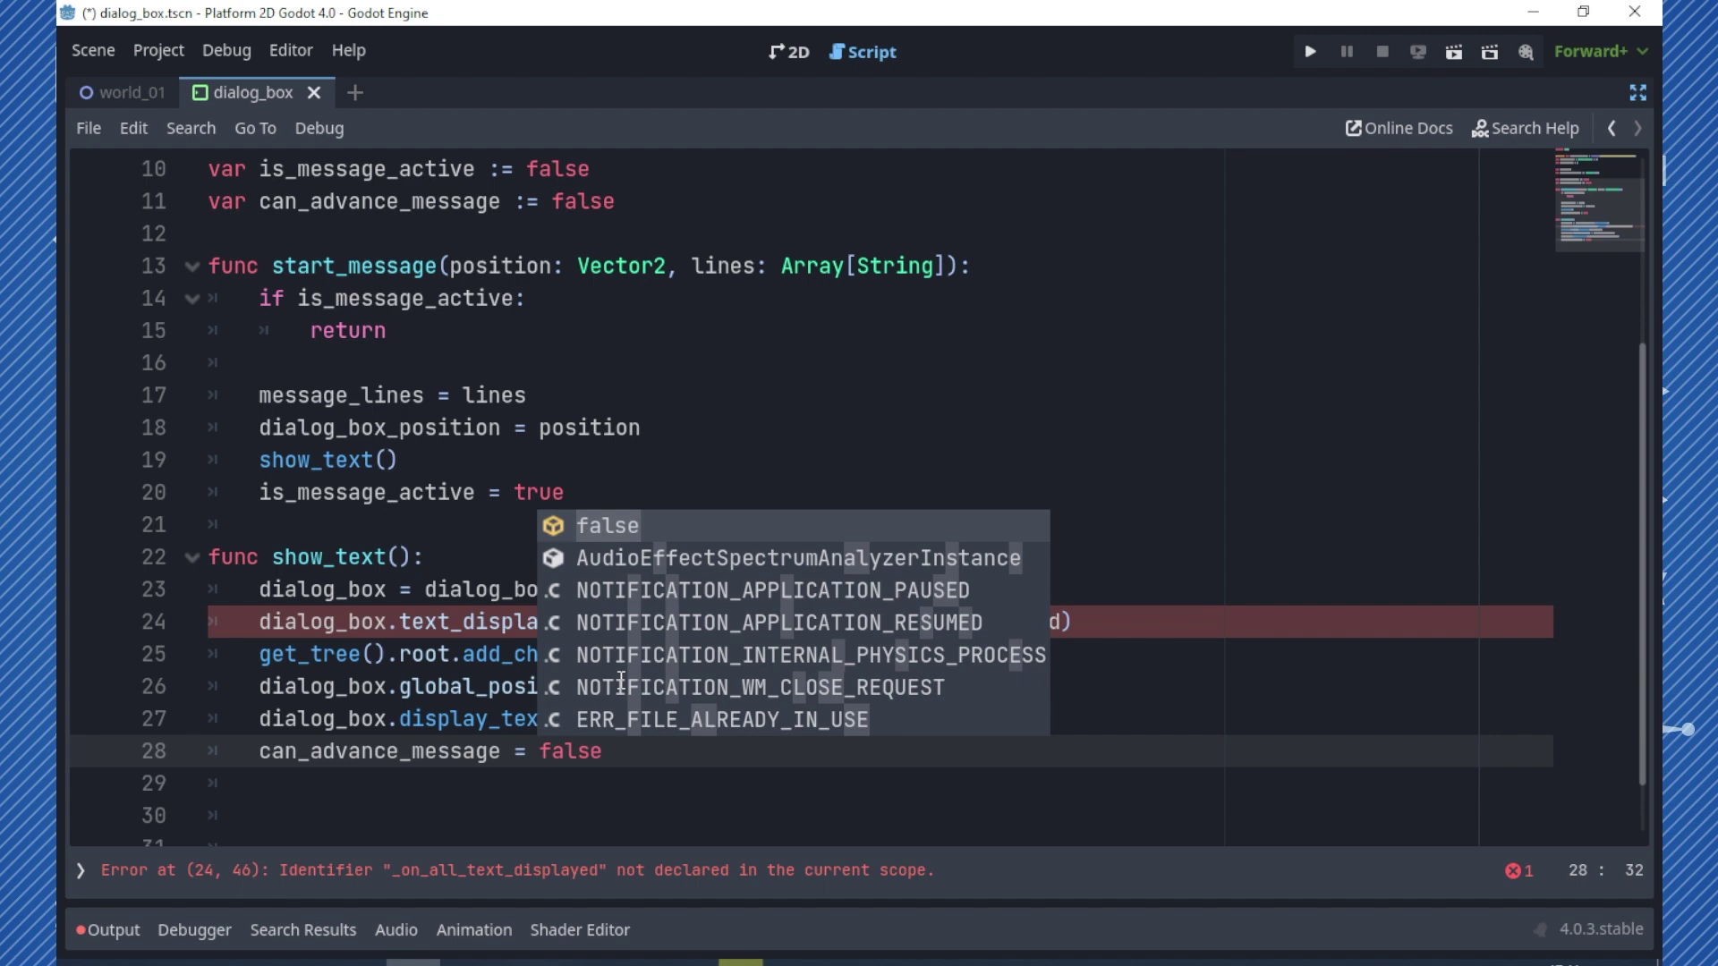
pyautogui.click(309, 684)
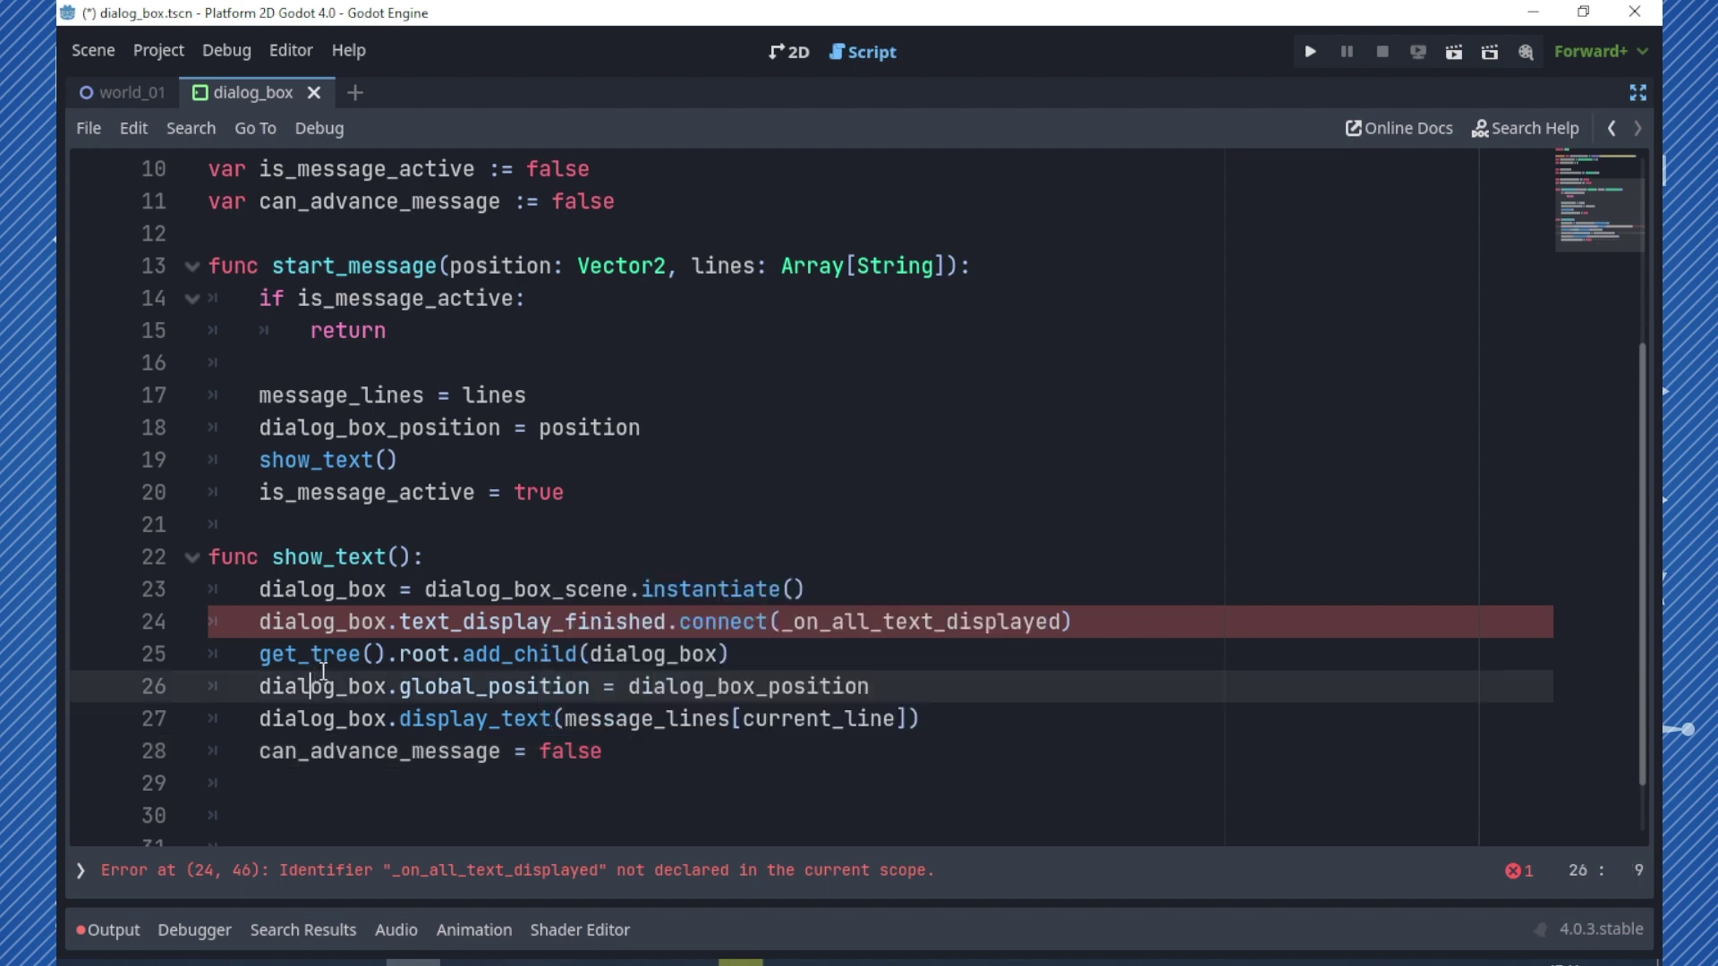
# - Add func _on_all_text_displayed(): on line 30 with body can_advance_message = true
pyautogui.click(781, 621)
pyautogui.doubleClick(1032, 619)
pyautogui.hotkey('ctrl', 'c')
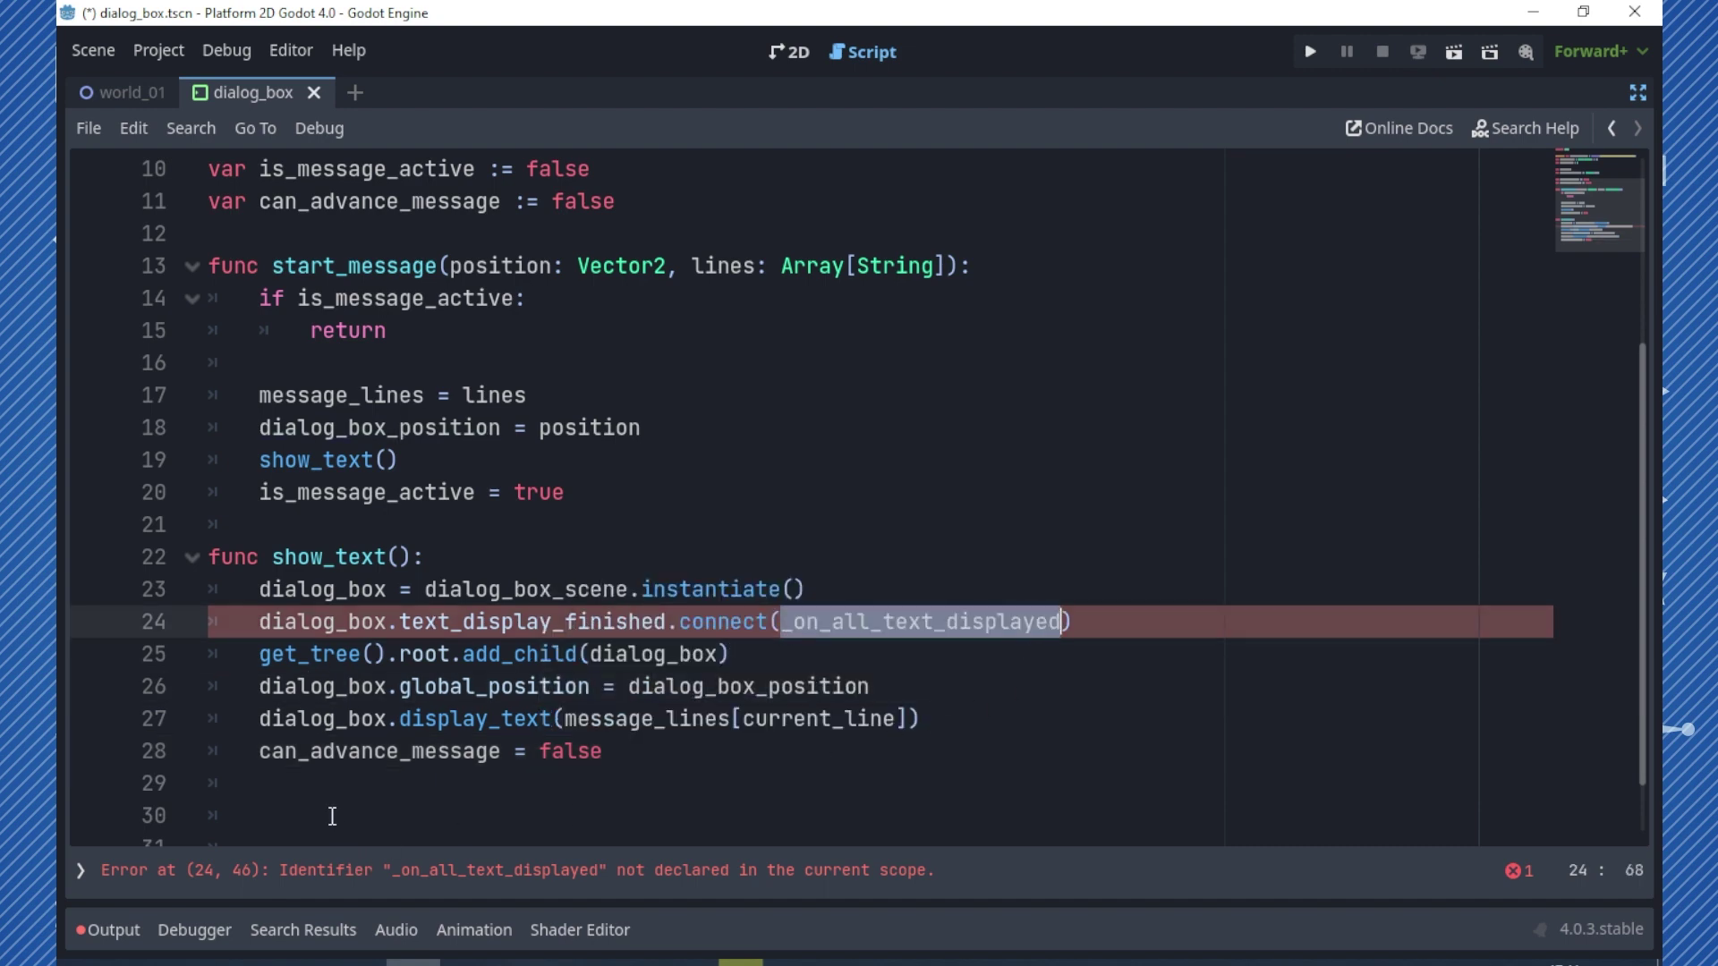
pyautogui.click(331, 816)
pyautogui.press('BackSpace')
pyautogui.write('func')
pyautogui.hotkey('ctrl', 'v')
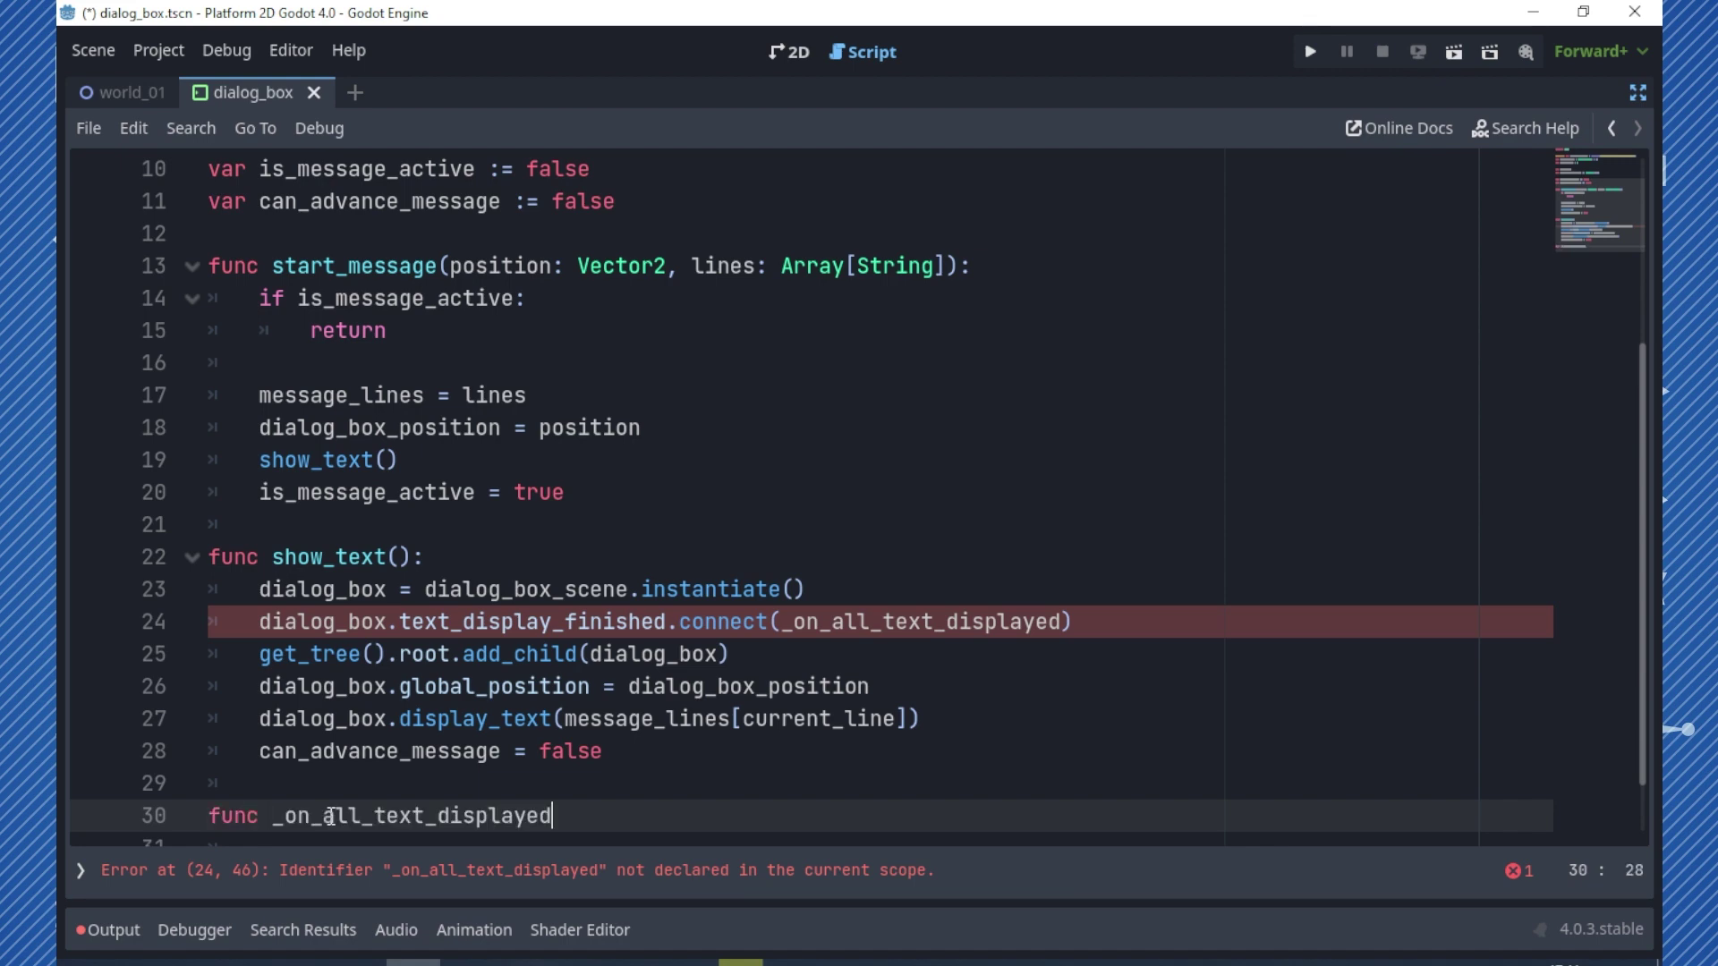
pyautogui.write('():')
pyautogui.press('Return')
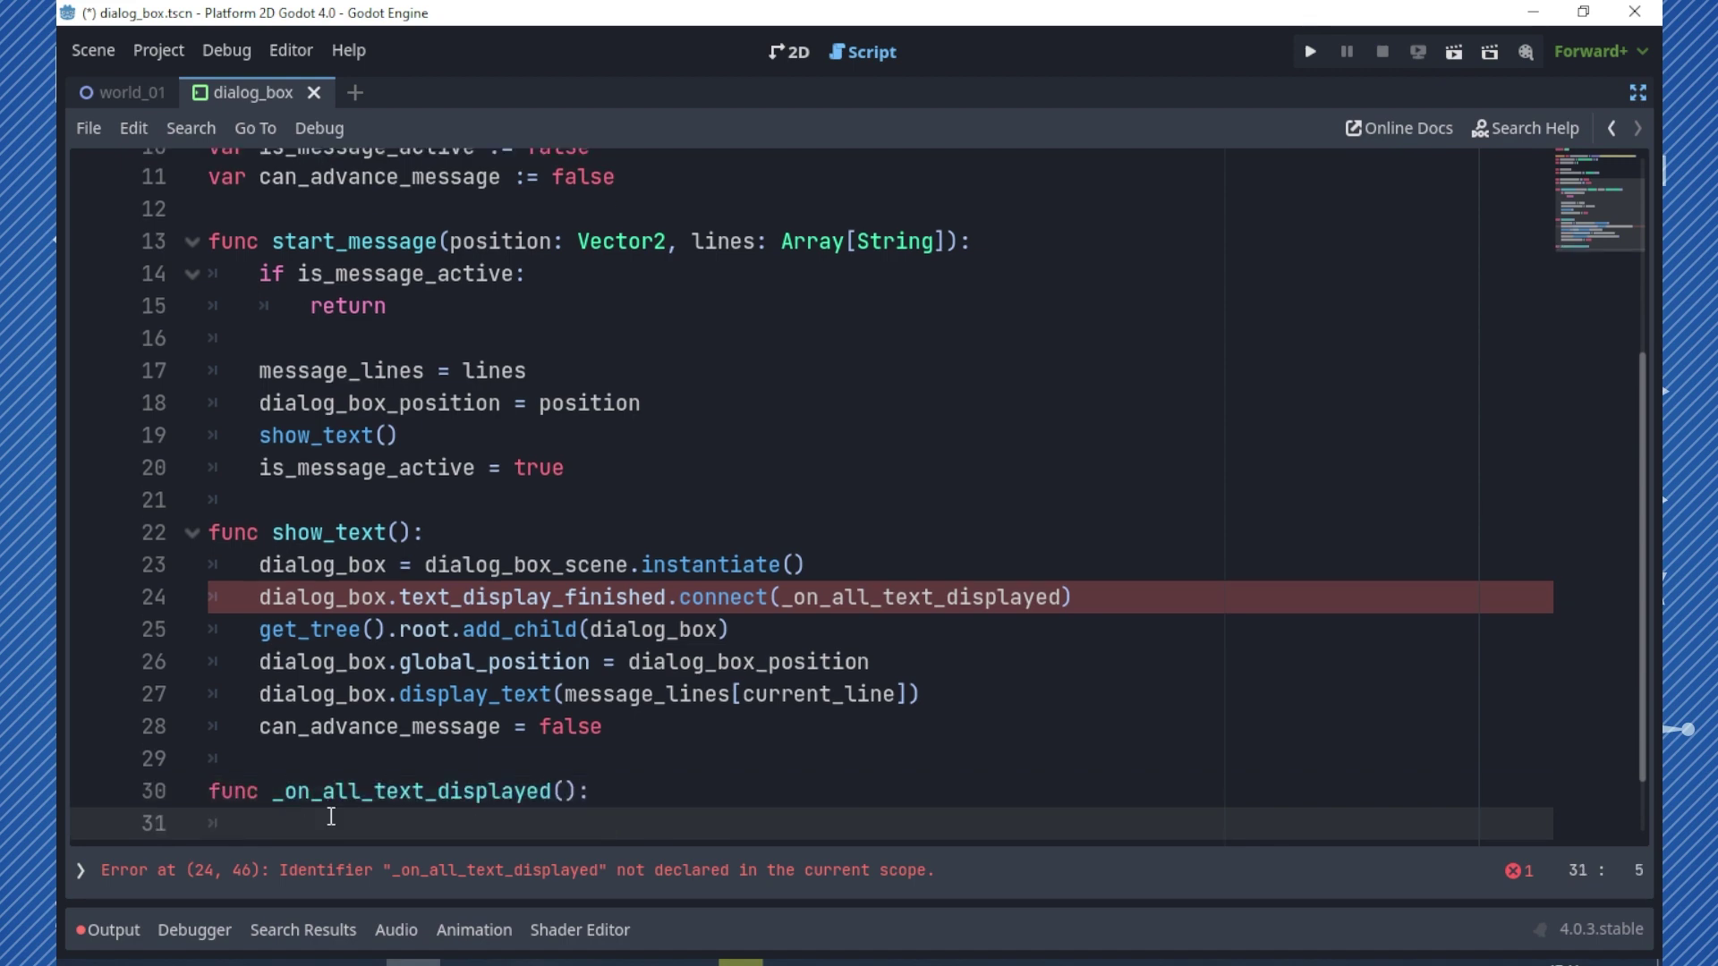
pyautogui.write('can')
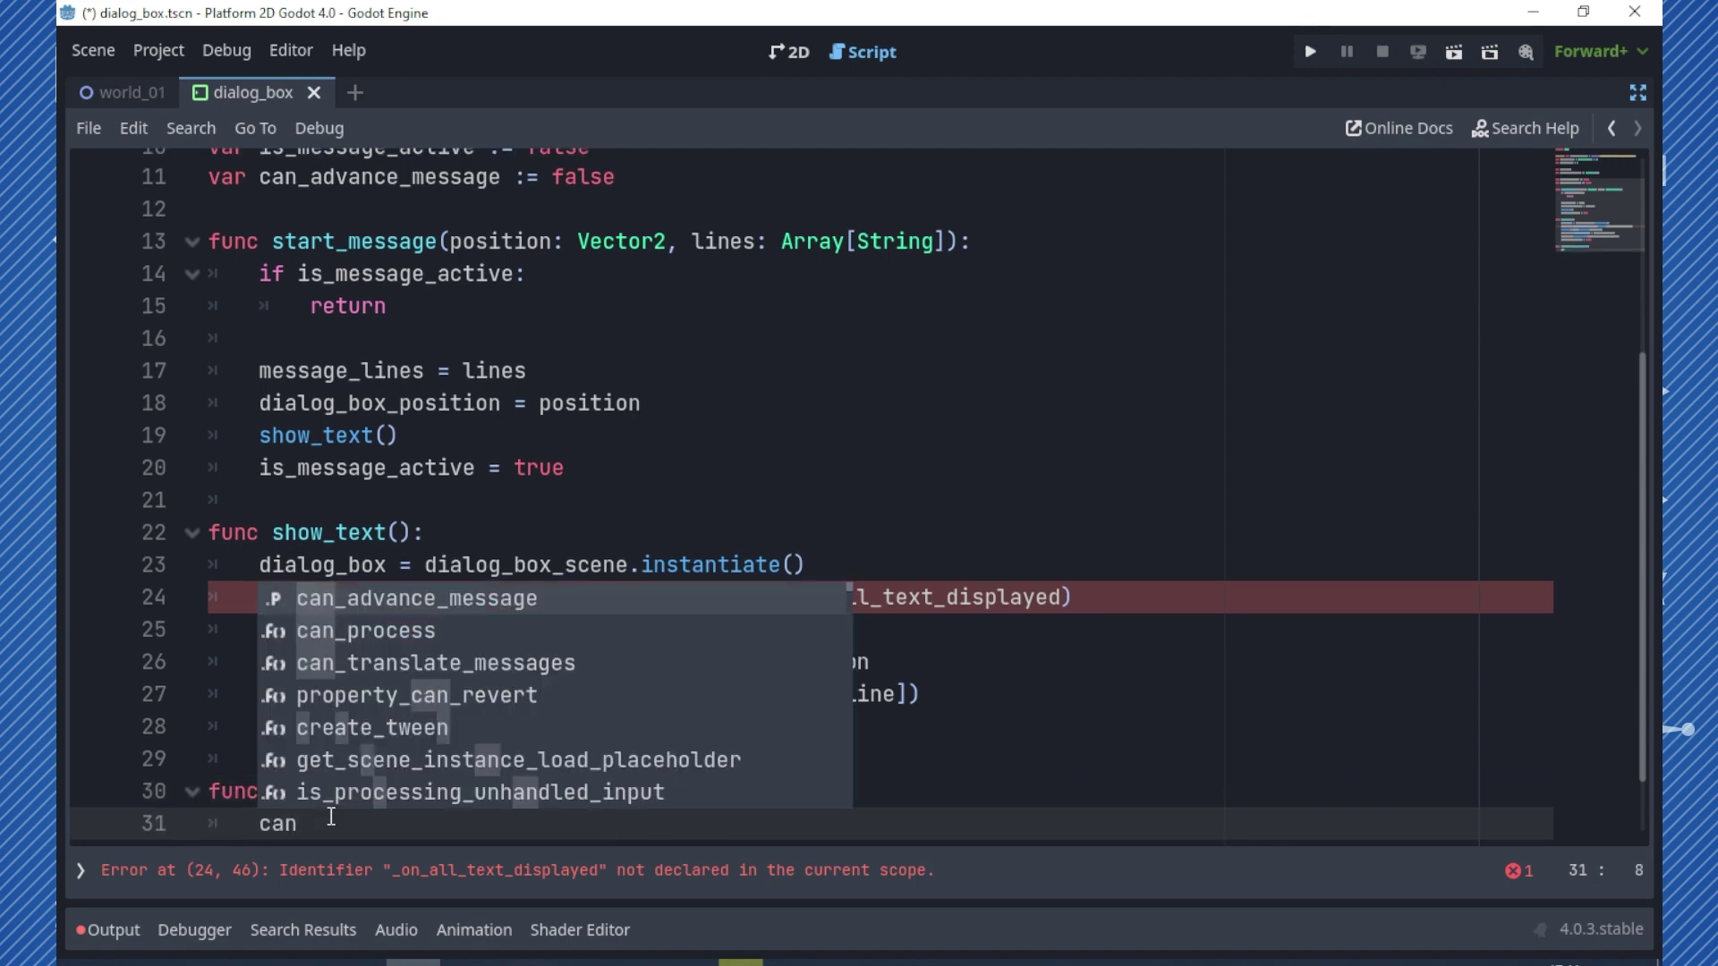
pyautogui.press('Return')
pyautogui.write('= true')
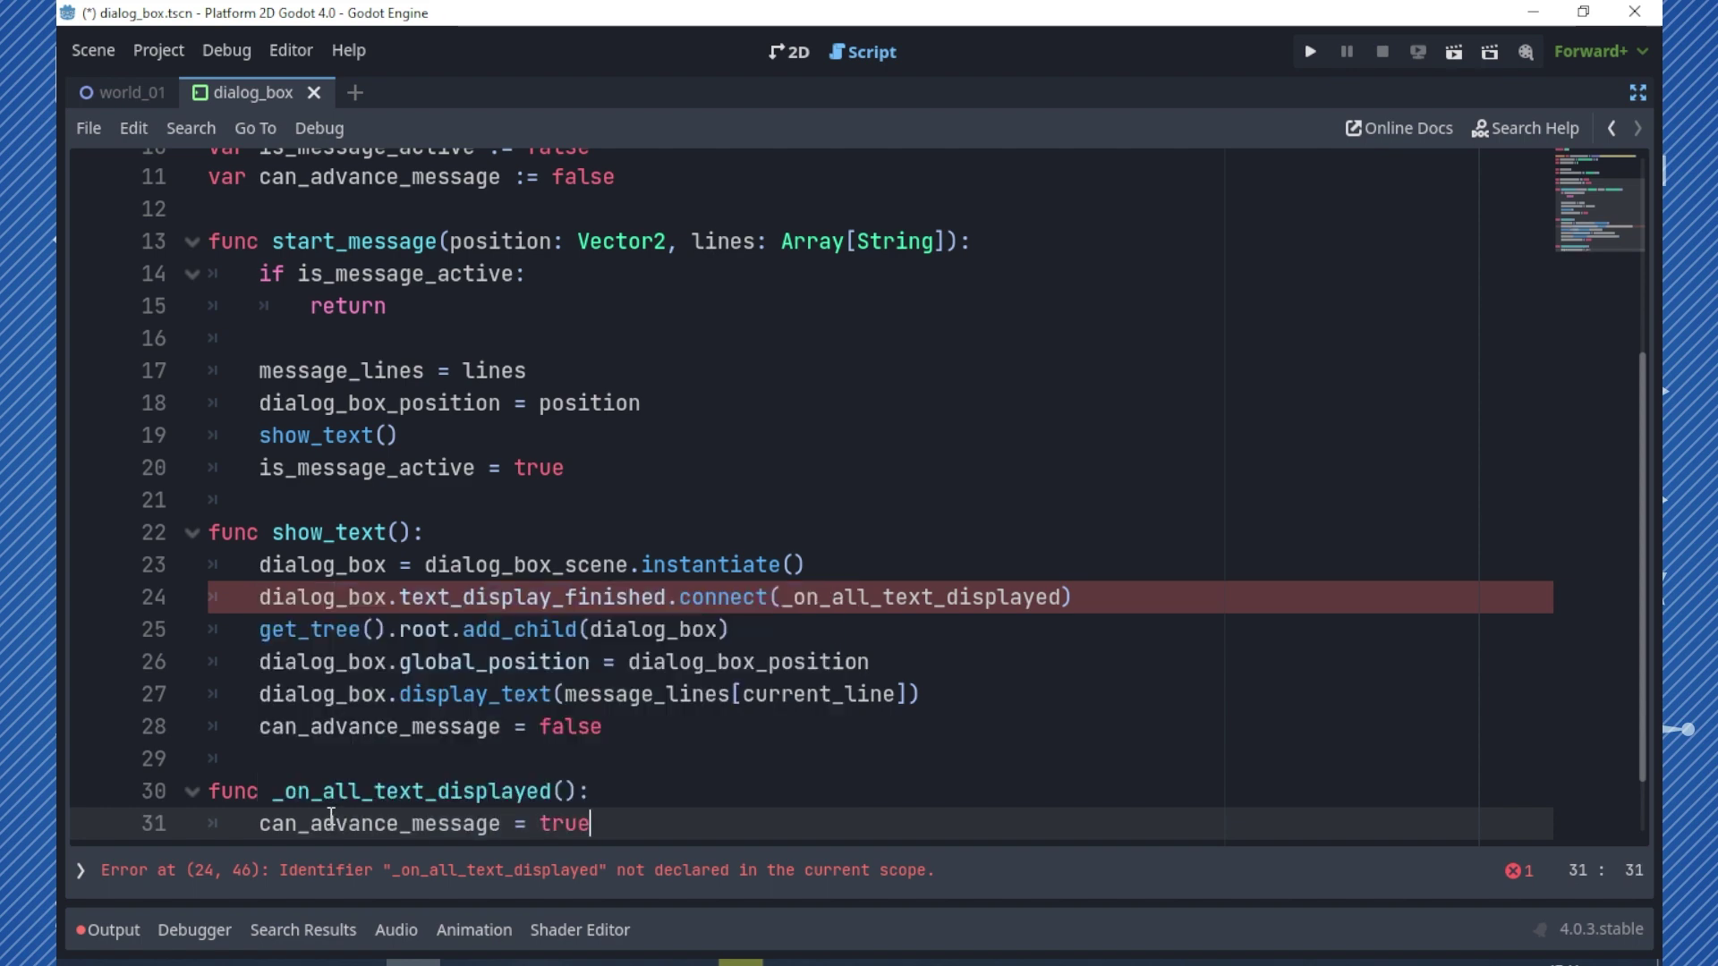
pyautogui.click(455, 597)
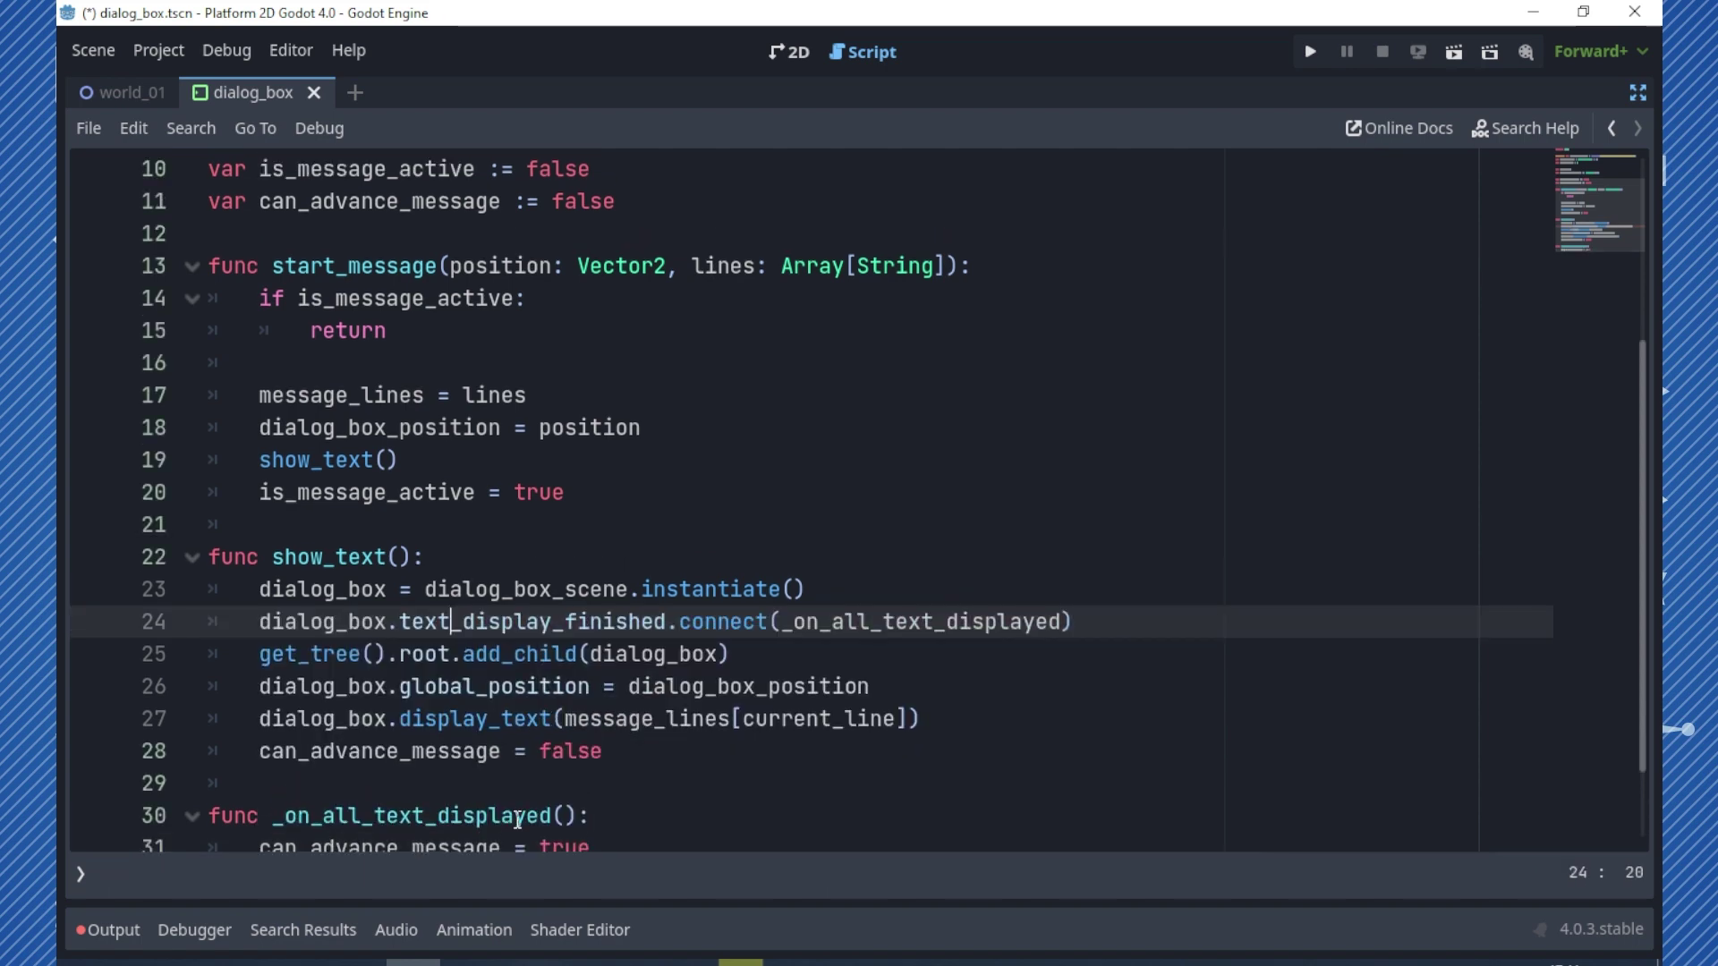
pyautogui.scroll(-1, 518, 820)
pyautogui.click(616, 749)
# - Add a new top-level func _unhandled_input(event): header
pyautogui.press('Return')
pyautogui.press('Return')
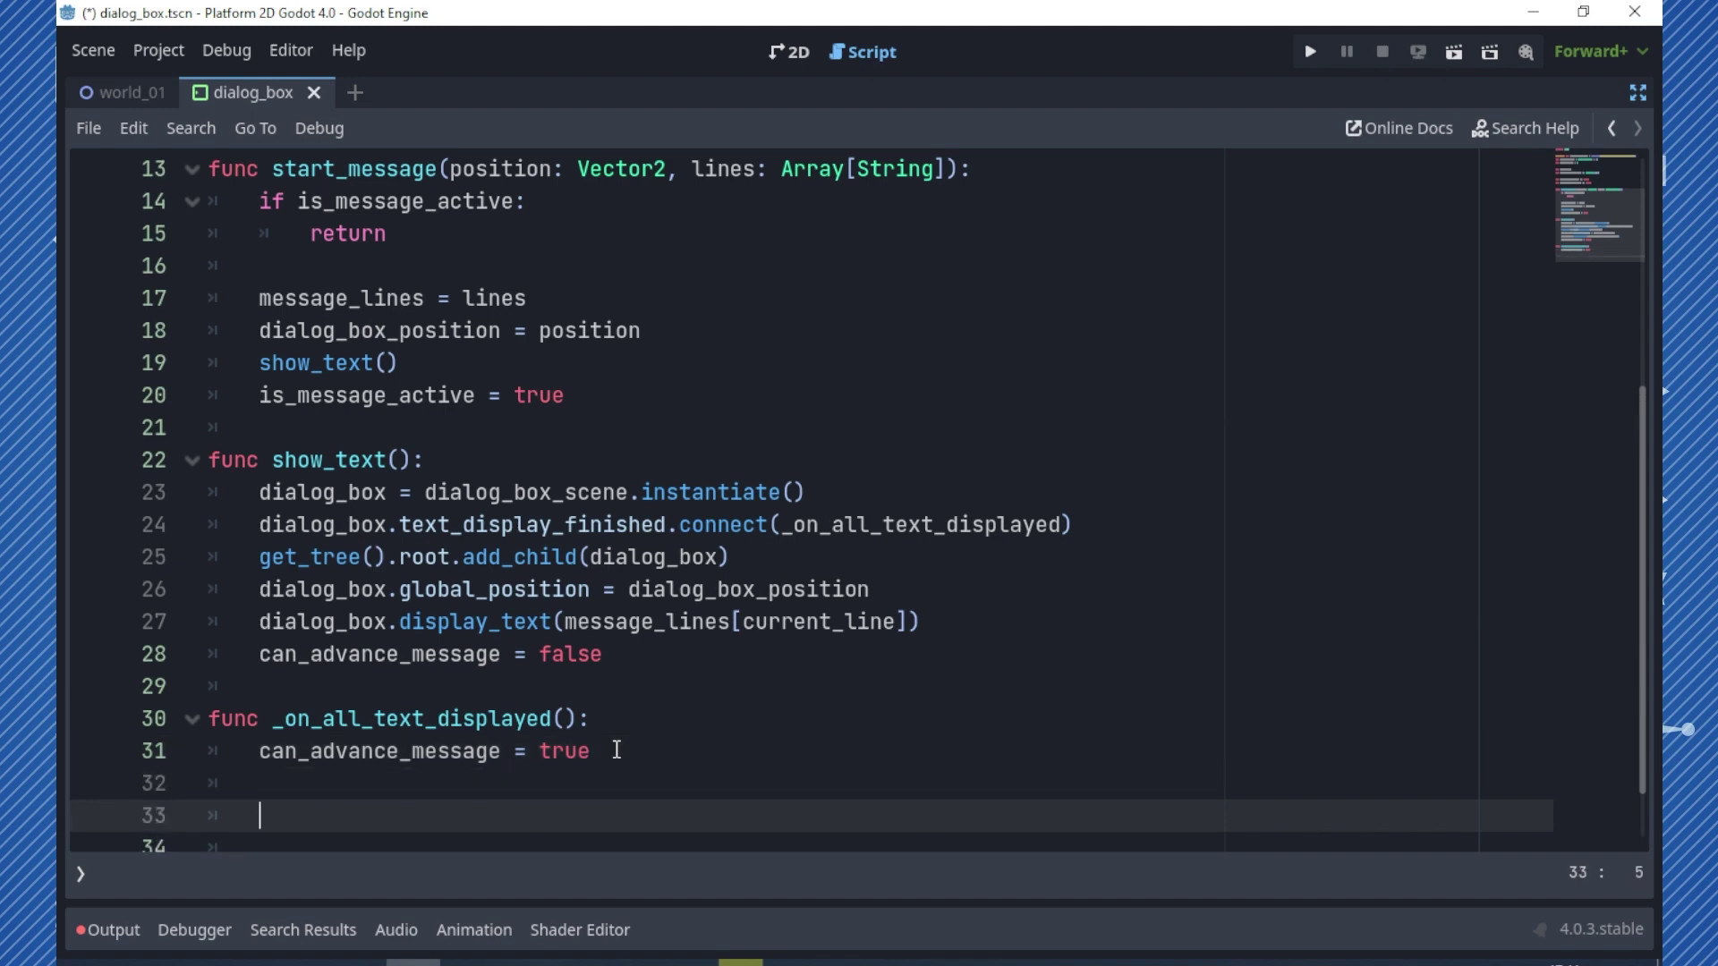
pyautogui.press('BackSpace')
pyautogui.scroll(-1, 617, 750)
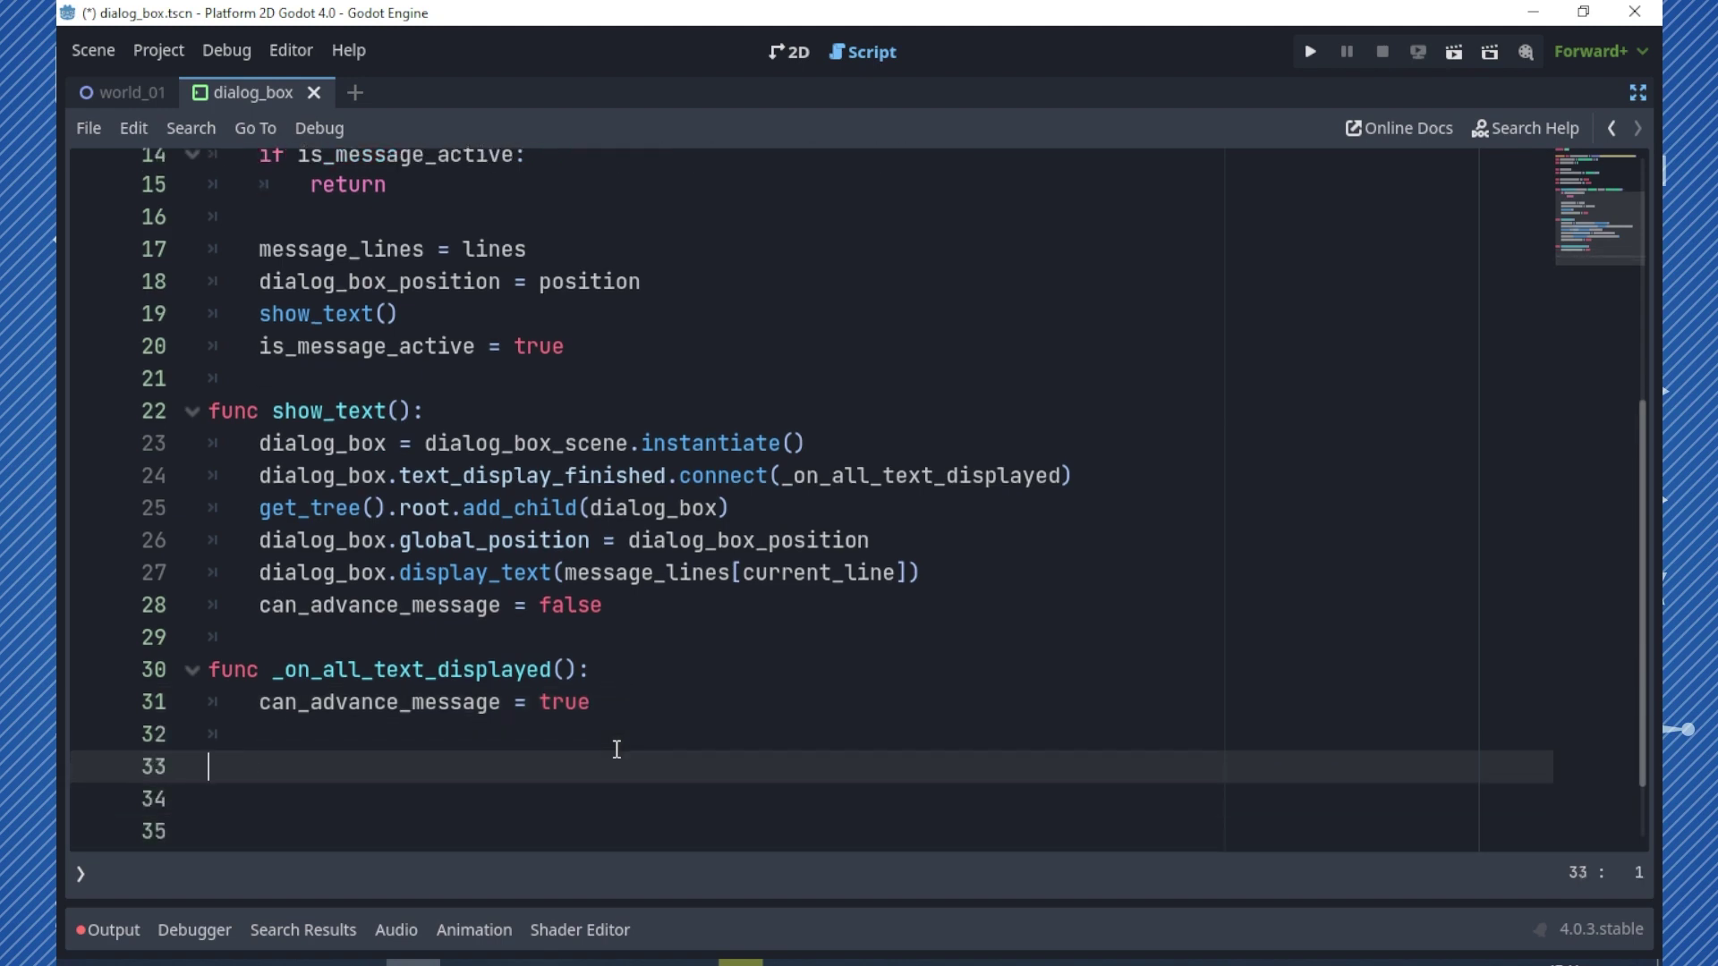
pyautogui.write('func _un')
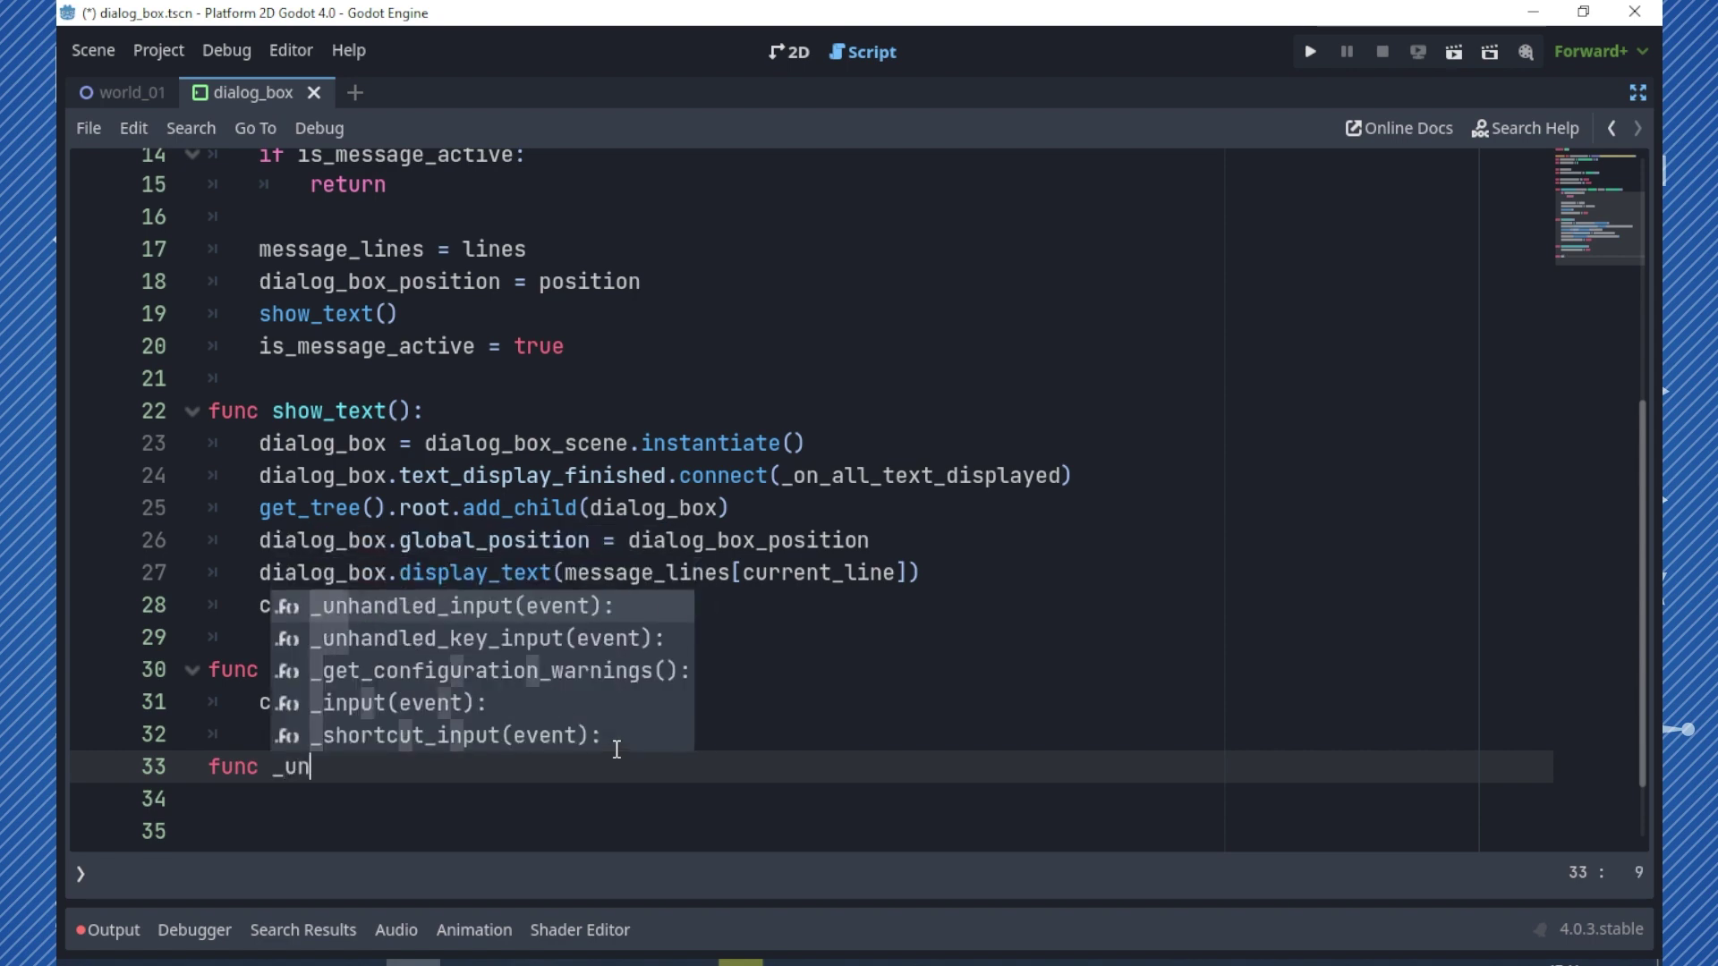
pyautogui.press('Return')
pyautogui.press('Return')
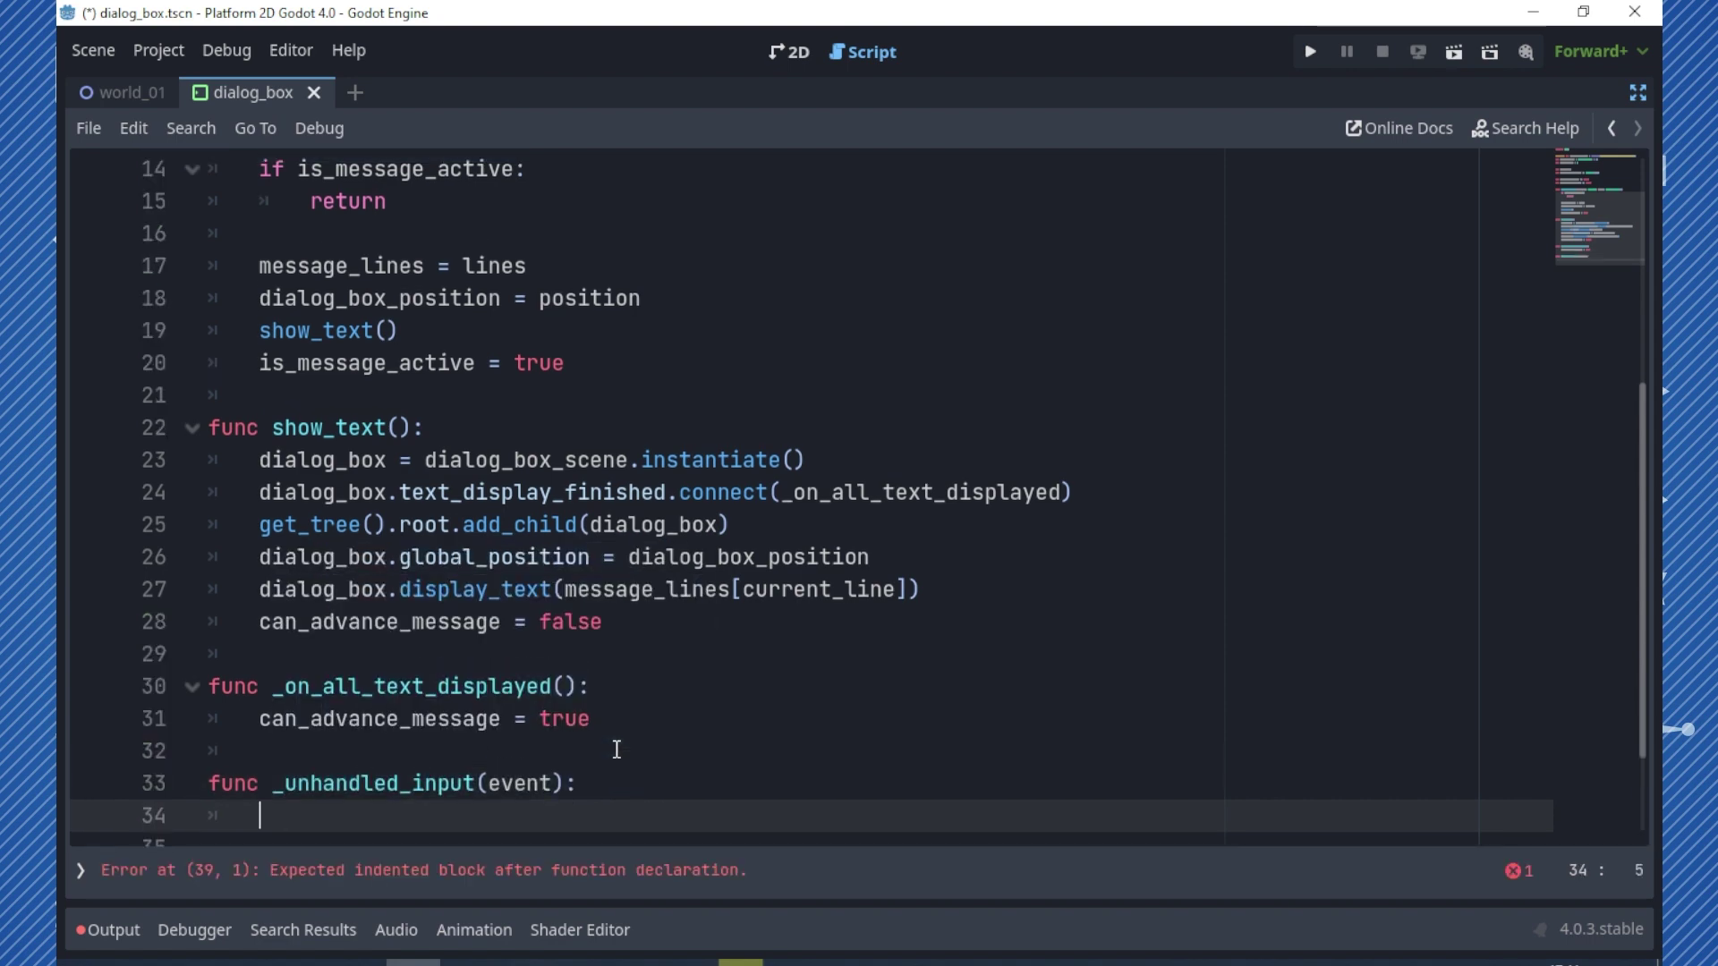
# - Start an if condition on event.is_action_pressed("advance_message")
pyautogui.write('if(e')
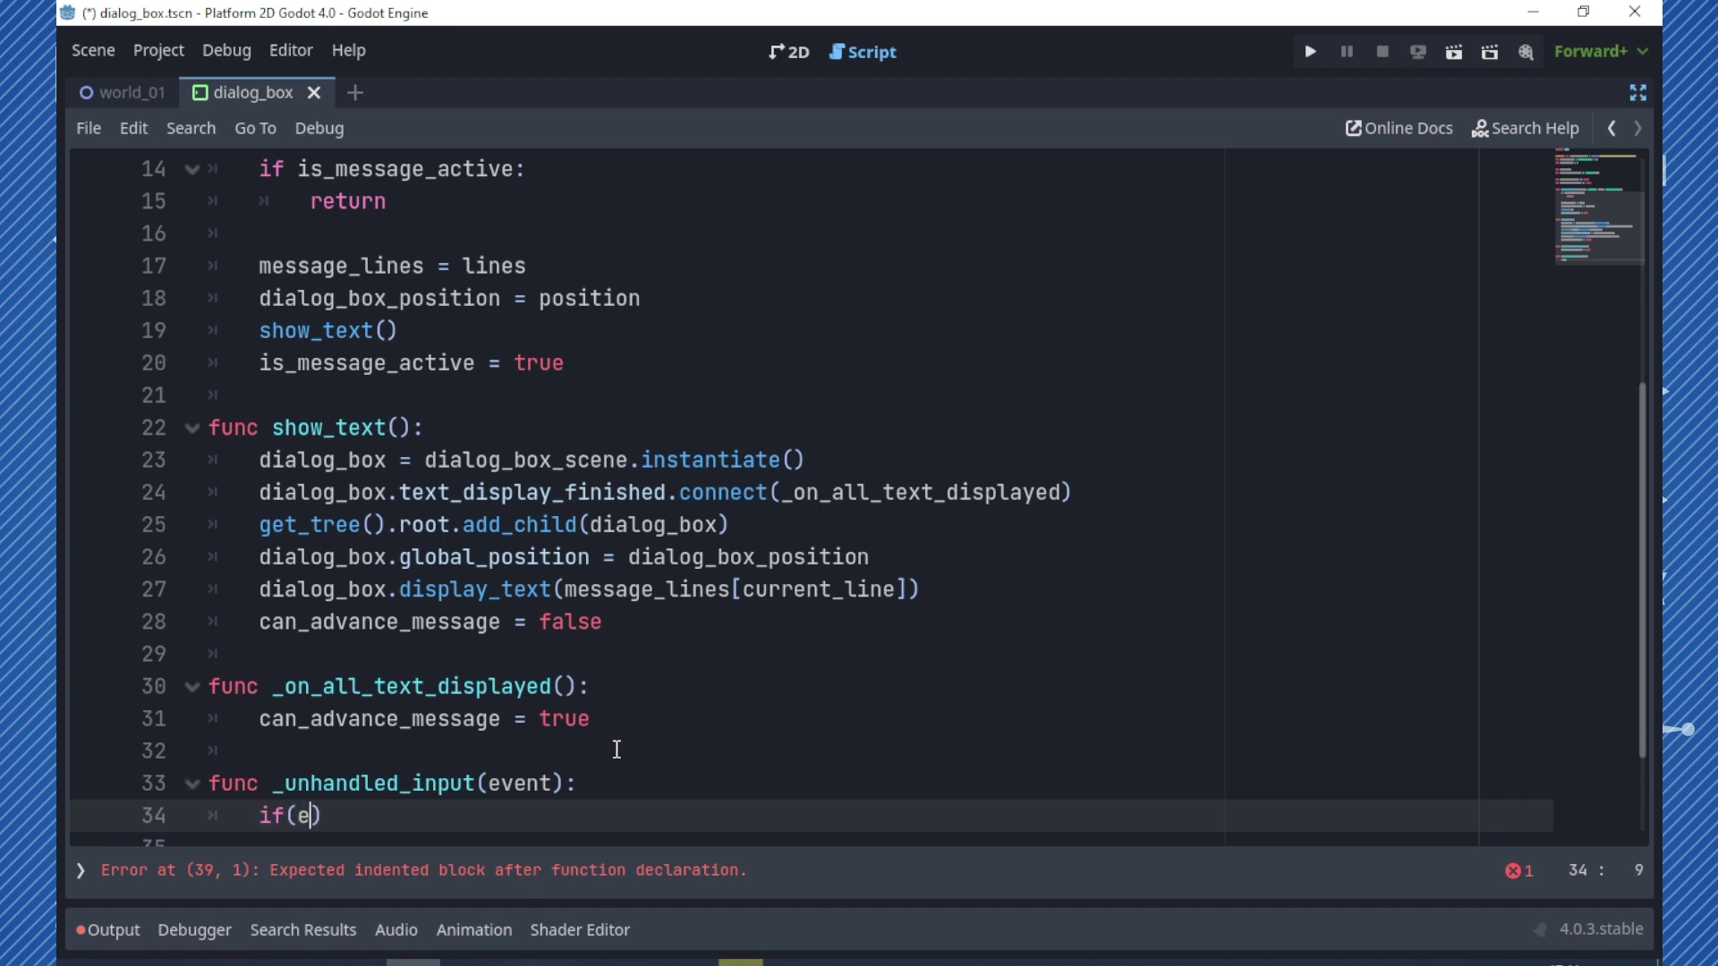
pyautogui.write('vent.is_')
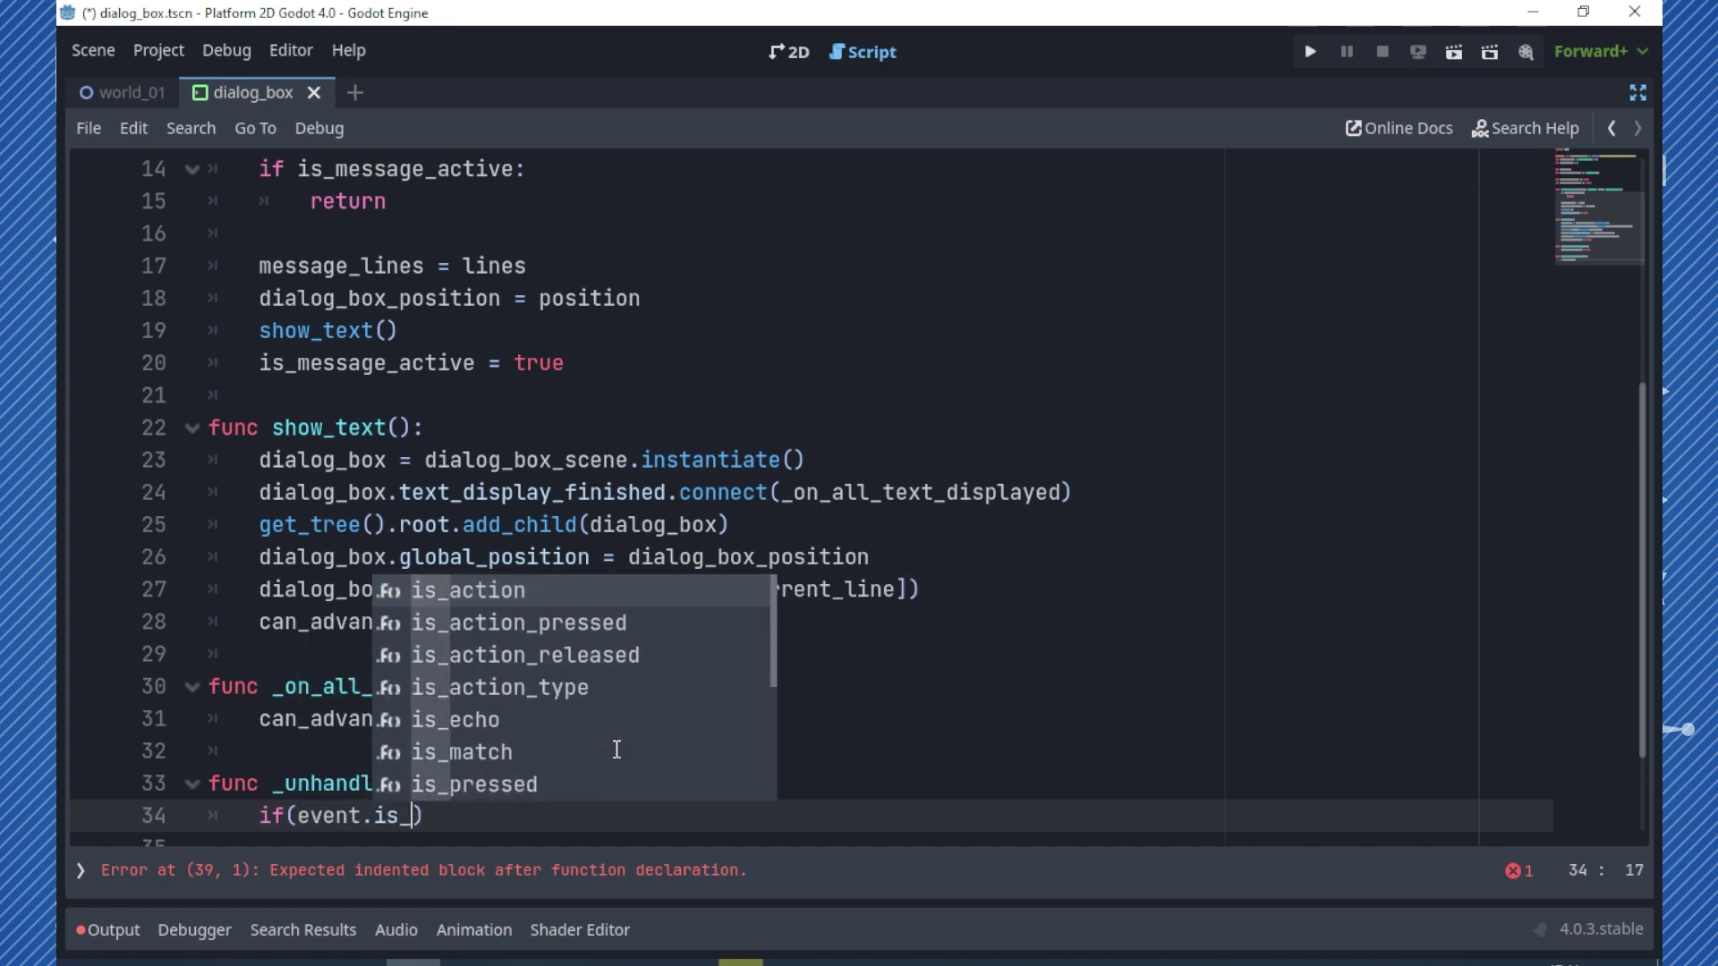
pyautogui.press('Down')
pyautogui.press('Return')
pyautogui.press('Down')
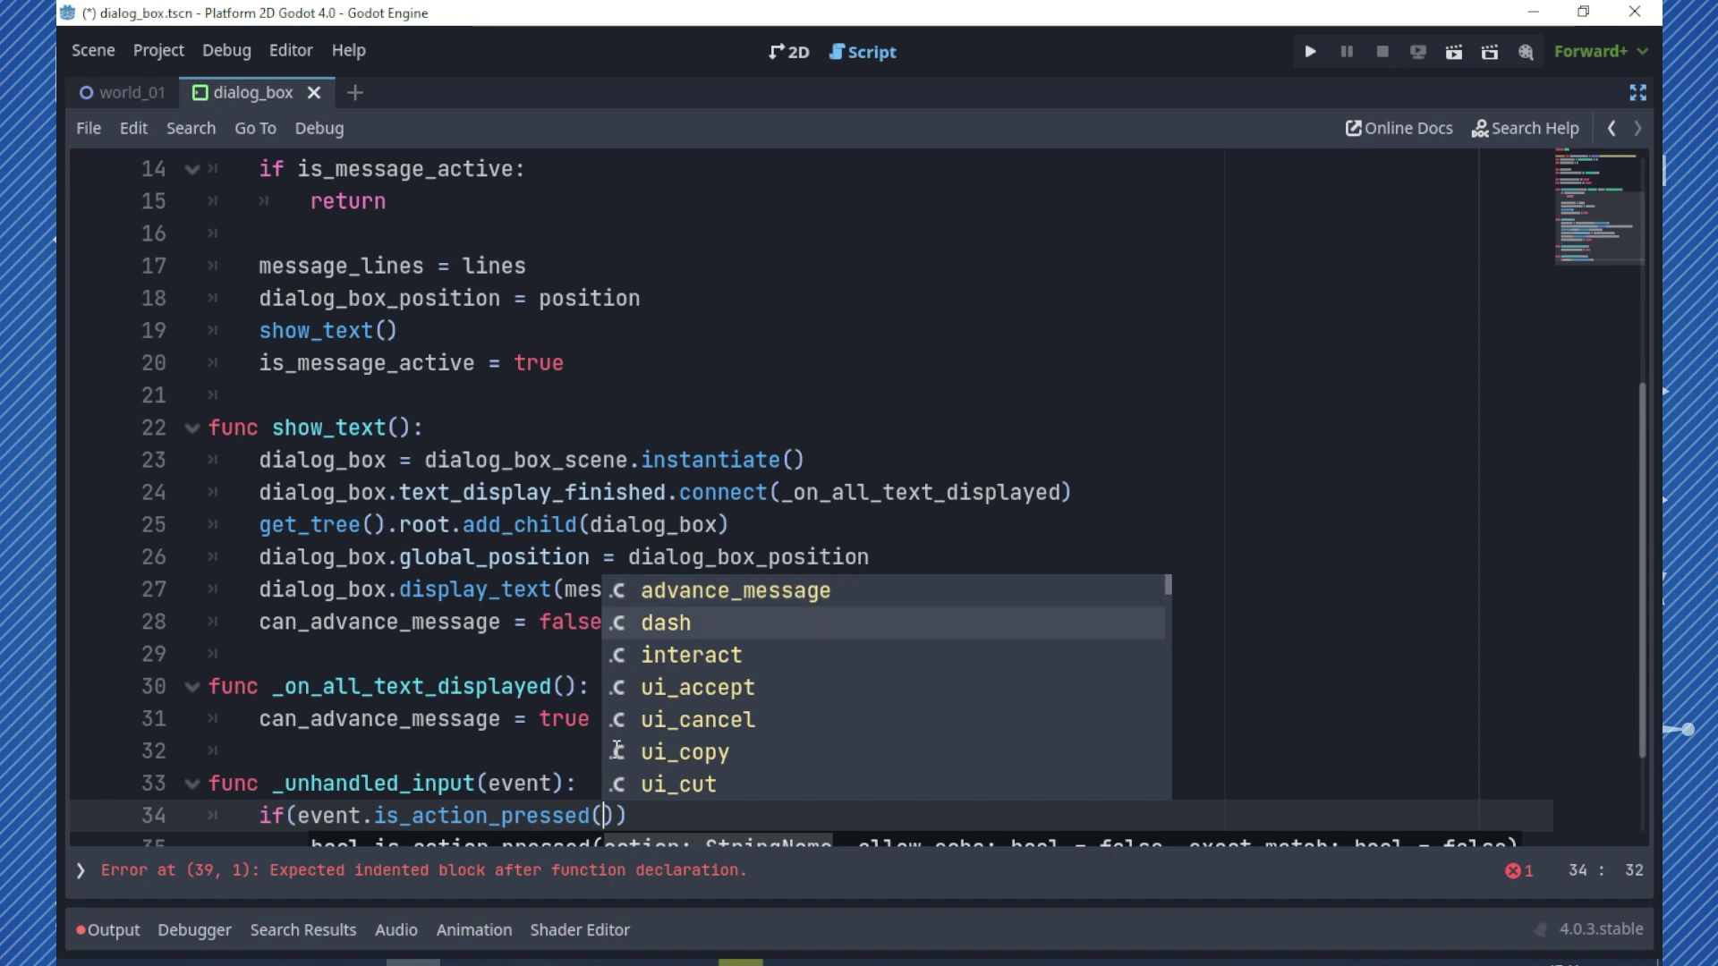
pyautogui.press('Down')
pyautogui.press('Down')
pyautogui.press('Up')
pyautogui.press('Up')
pyautogui.press('Up')
pyautogui.press('Return')
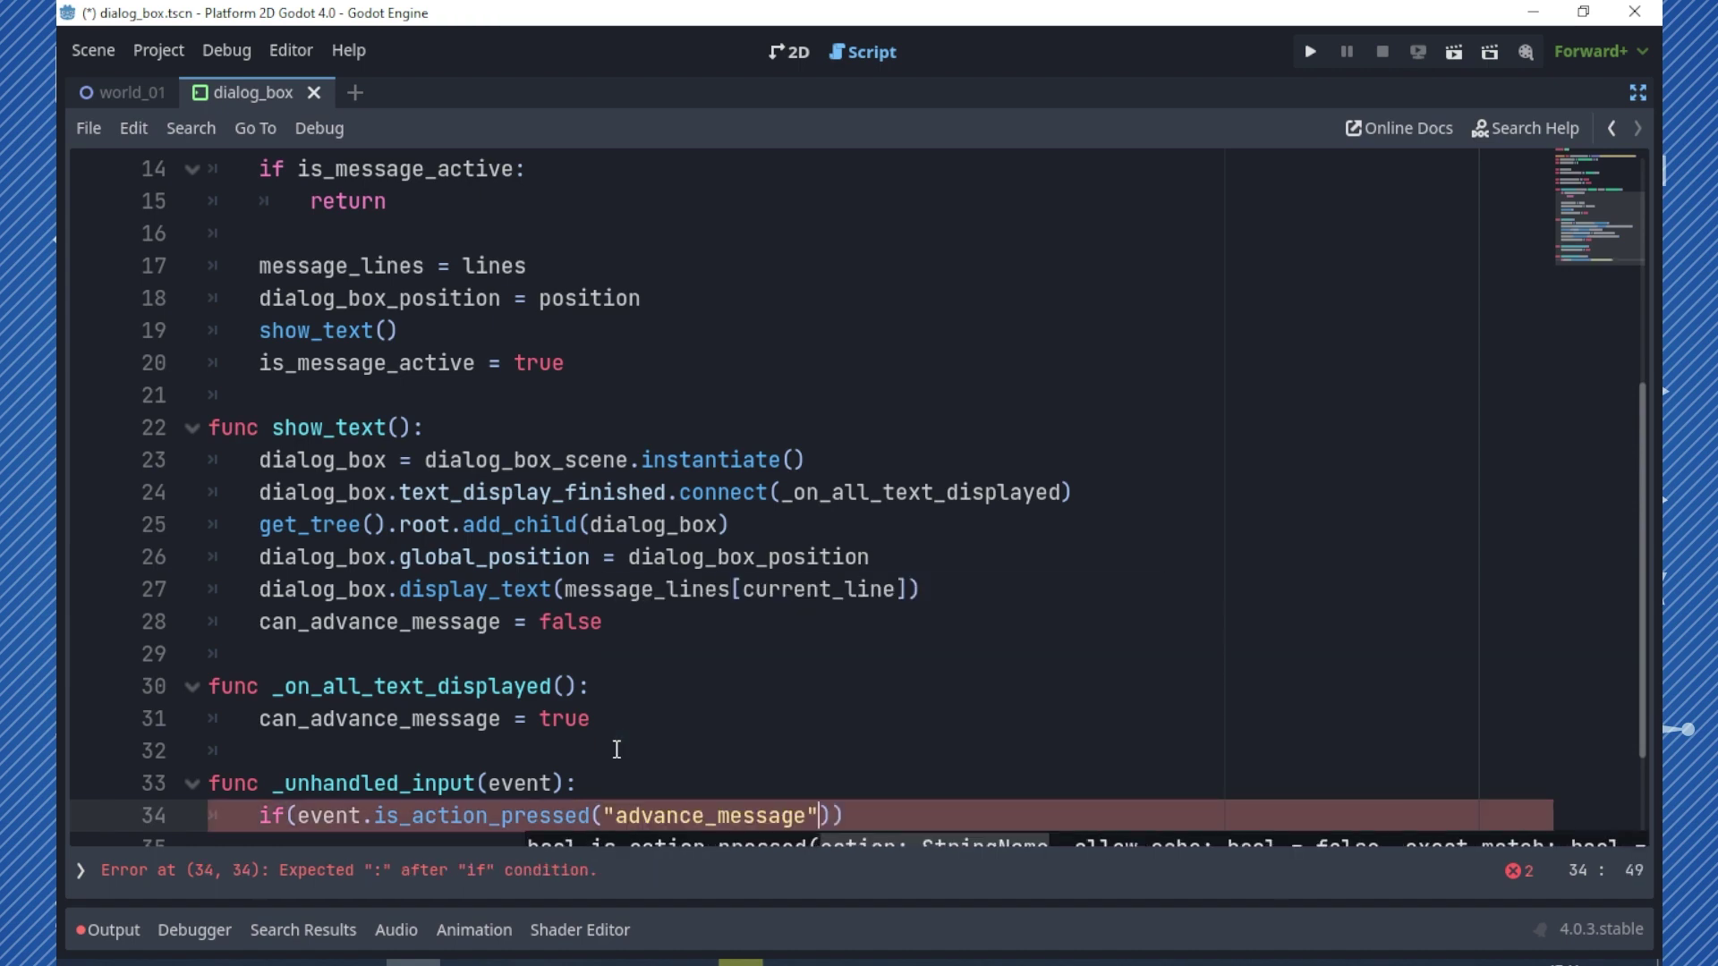
# - Extend the condition with && is_message_active && can_advance_message, freeing dialog_box inside
pyautogui.write(') &&')
pyautogui.write(' is_')
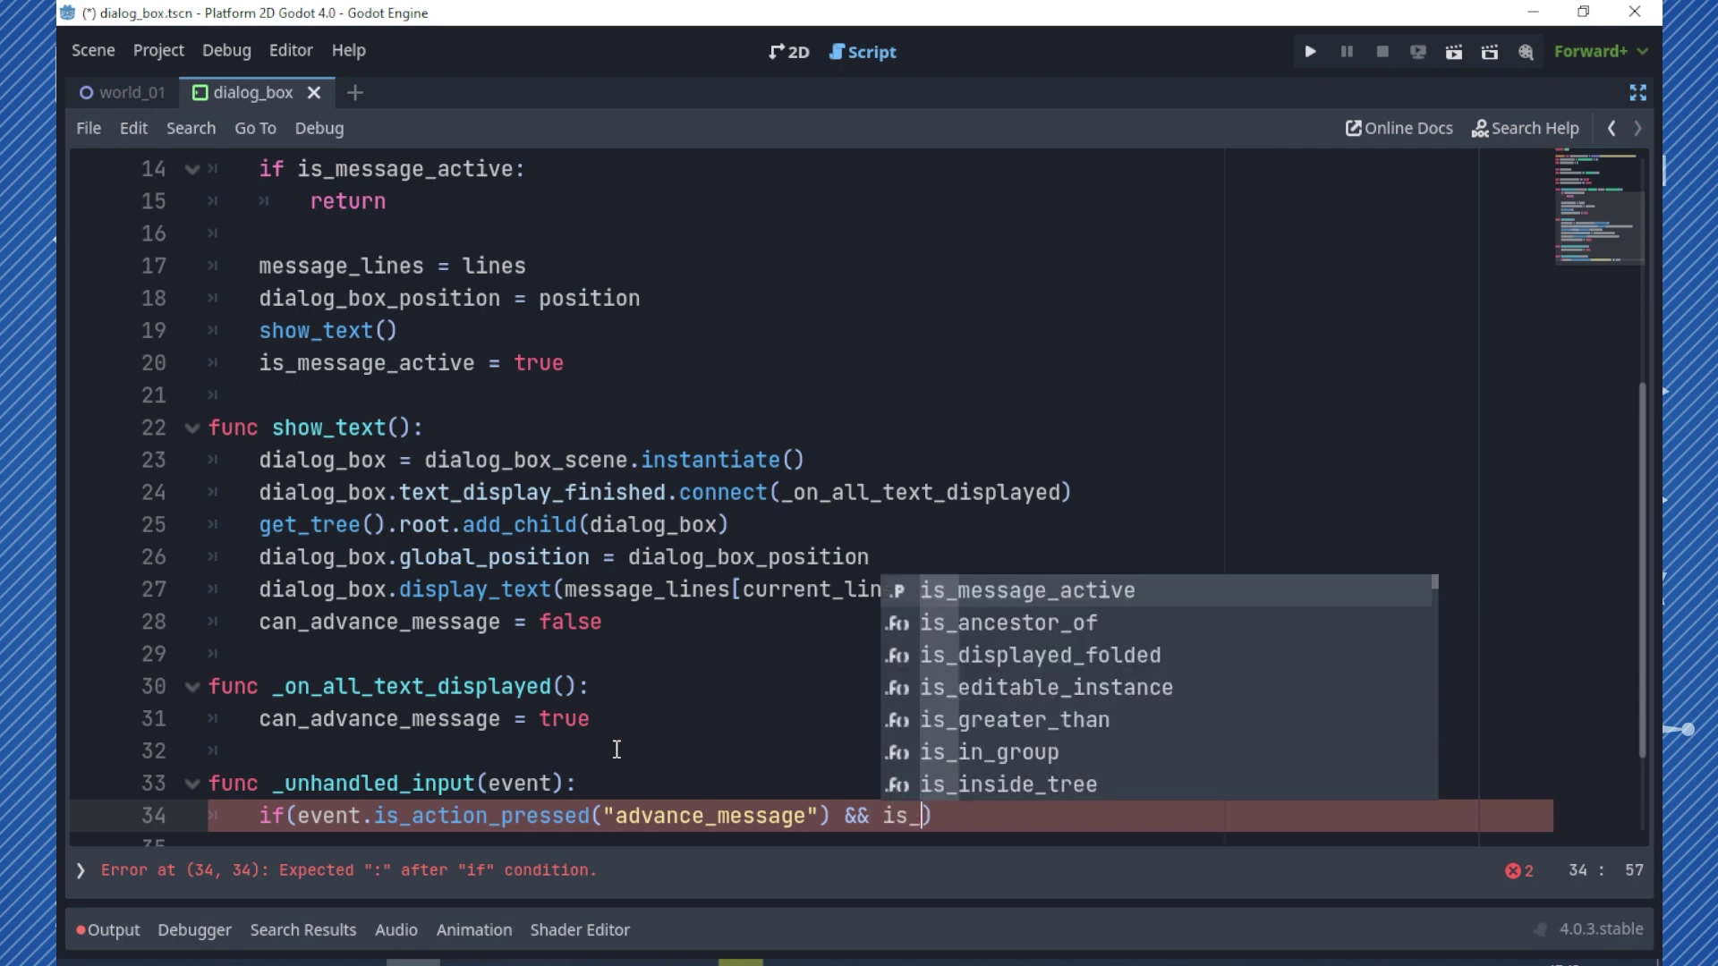
pyautogui.write('m')
pyautogui.press('Return')
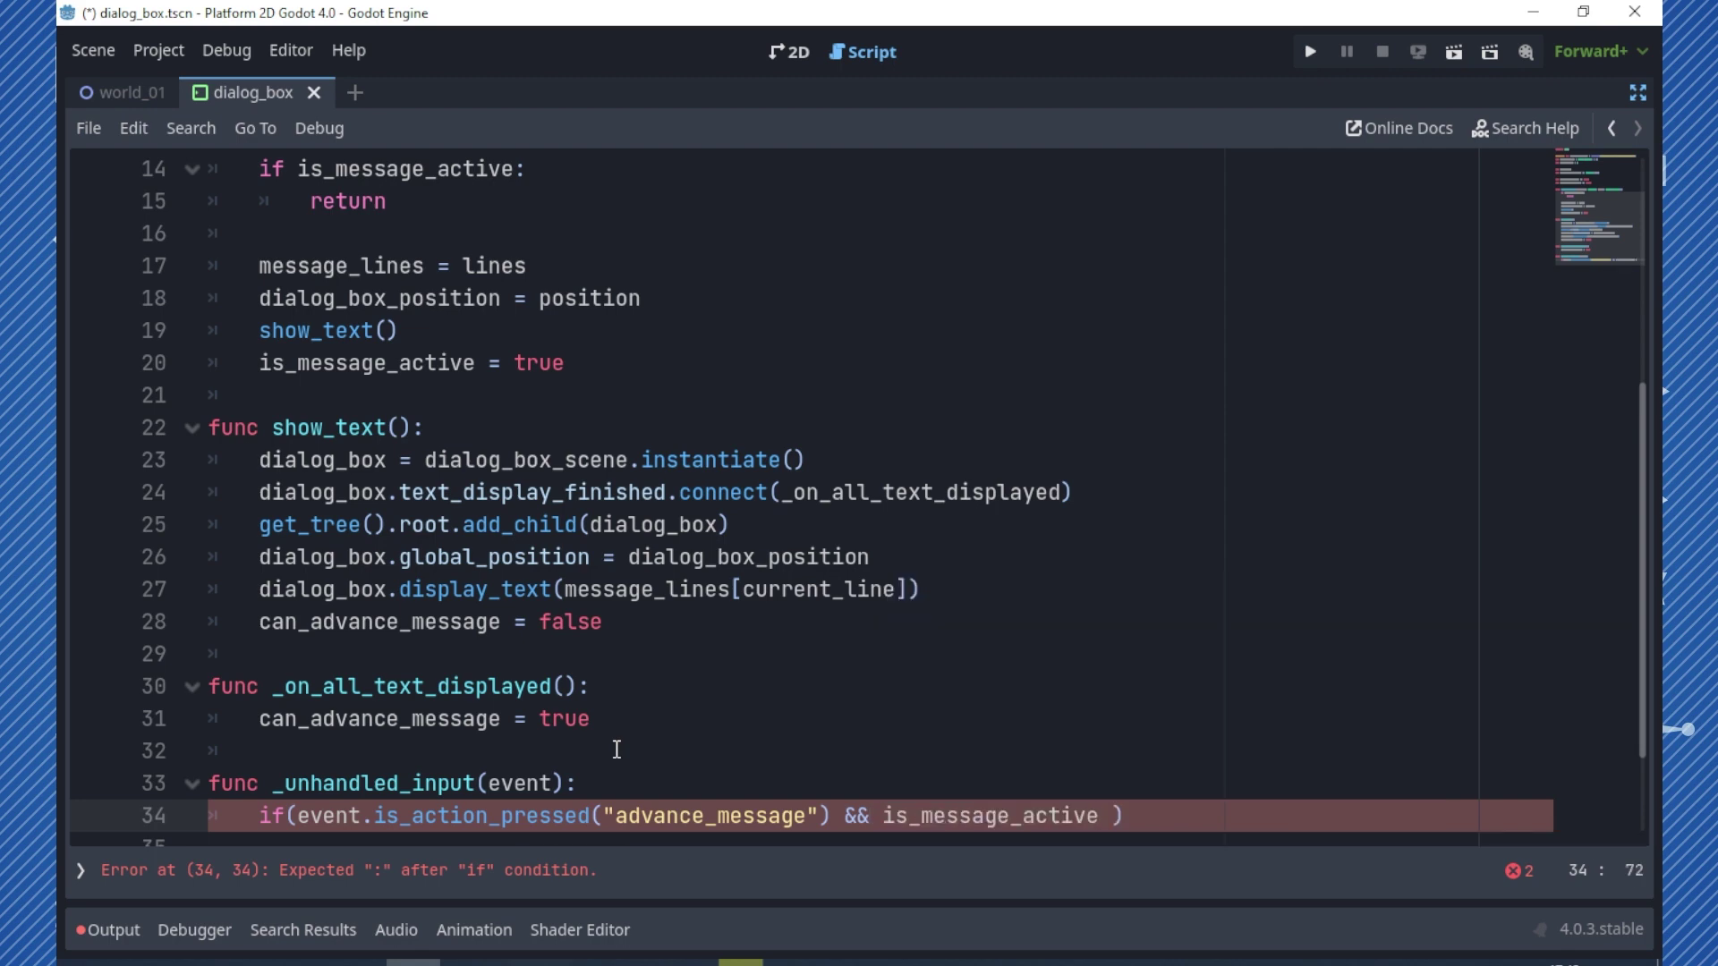
pyautogui.write('& c')
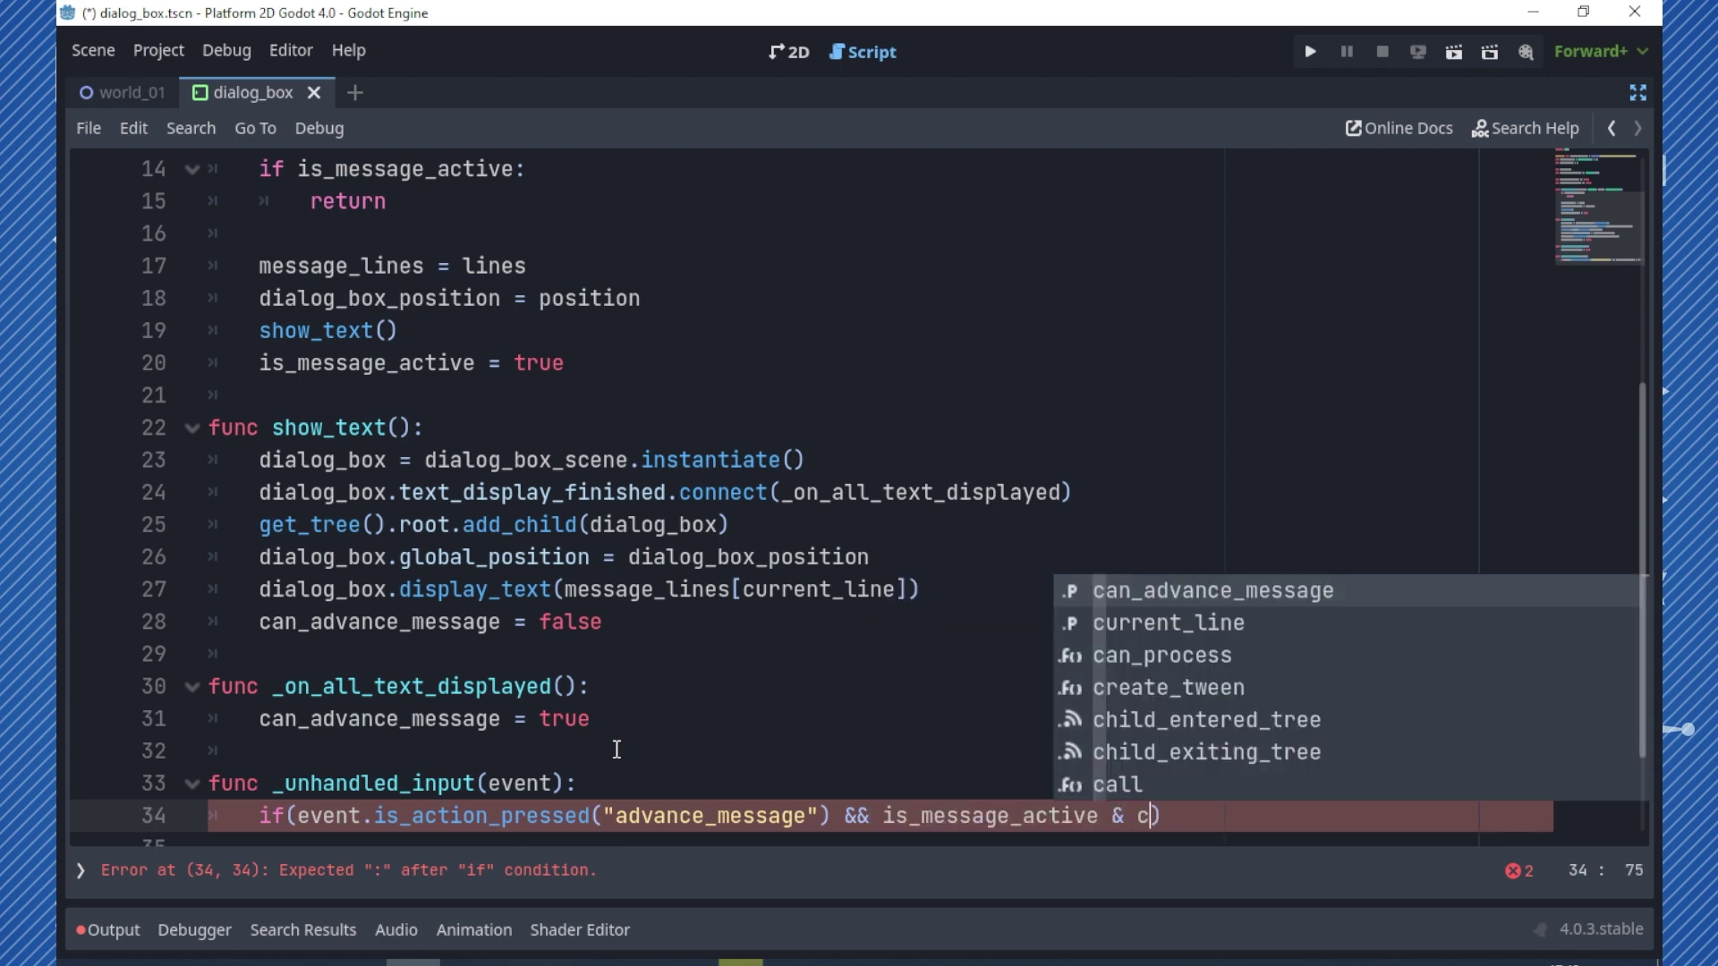
pyautogui.press('BackSpace')
pyautogui.press('BackSpace')
pyautogui.write('& ca')
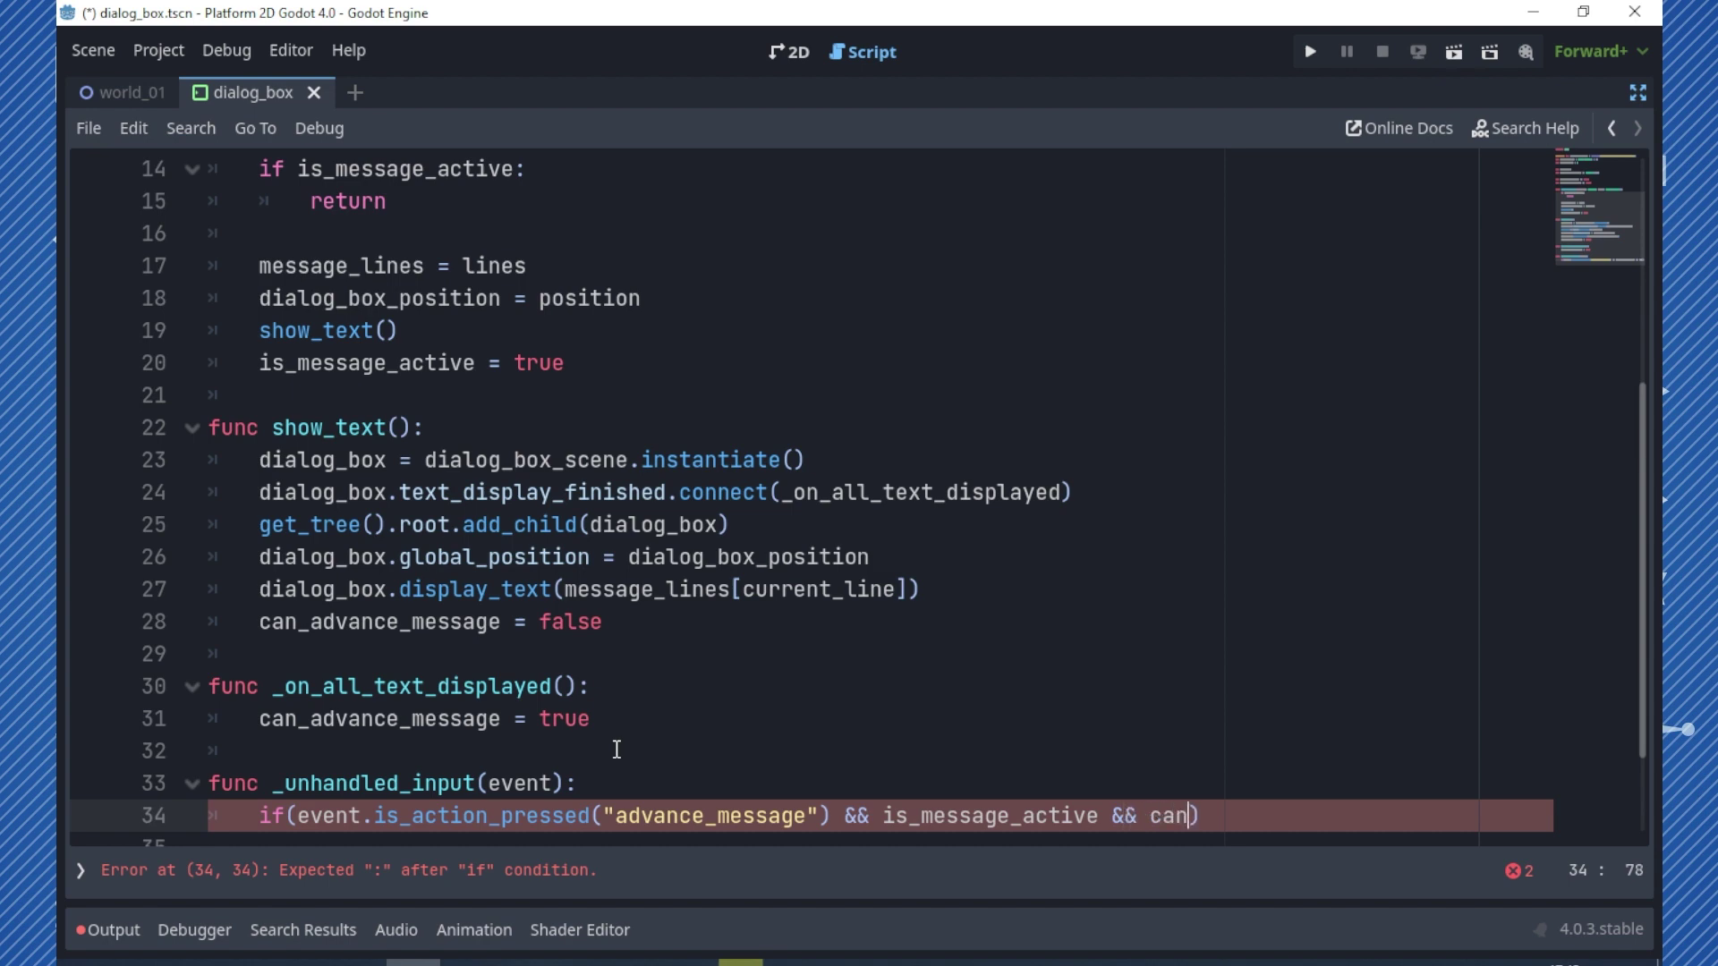
pyautogui.write('n')
pyautogui.press('Return')
pyautogui.write('):')
pyautogui.press('Return')
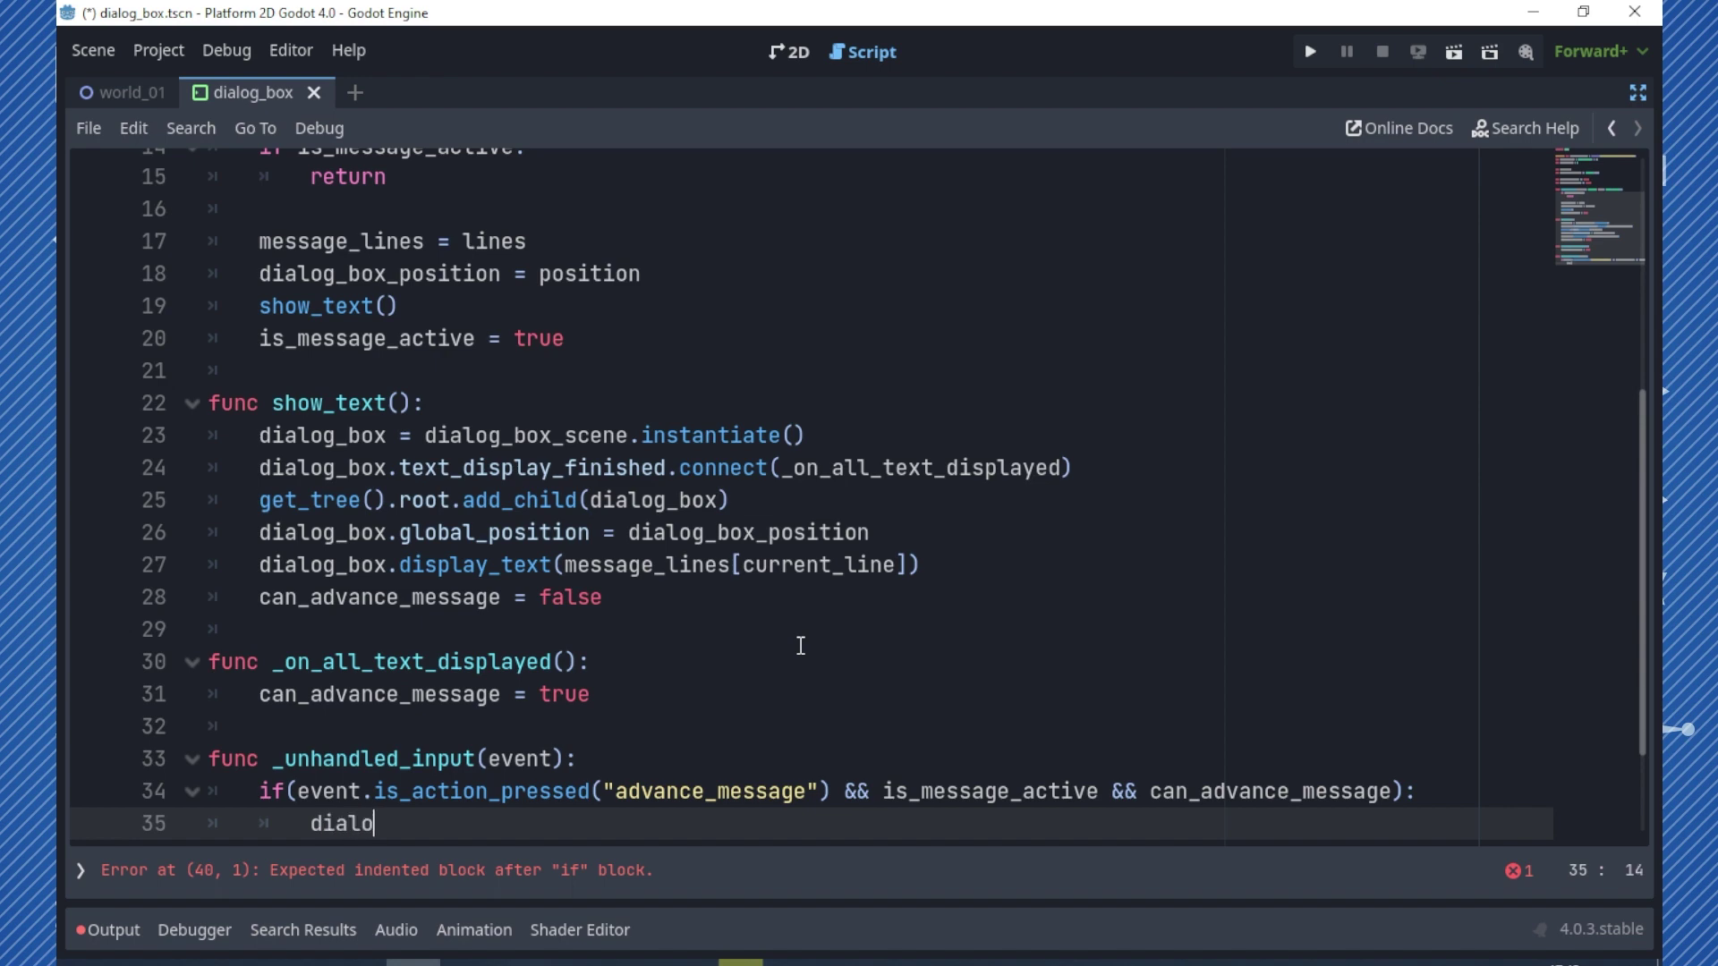
pyautogui.press('Return')
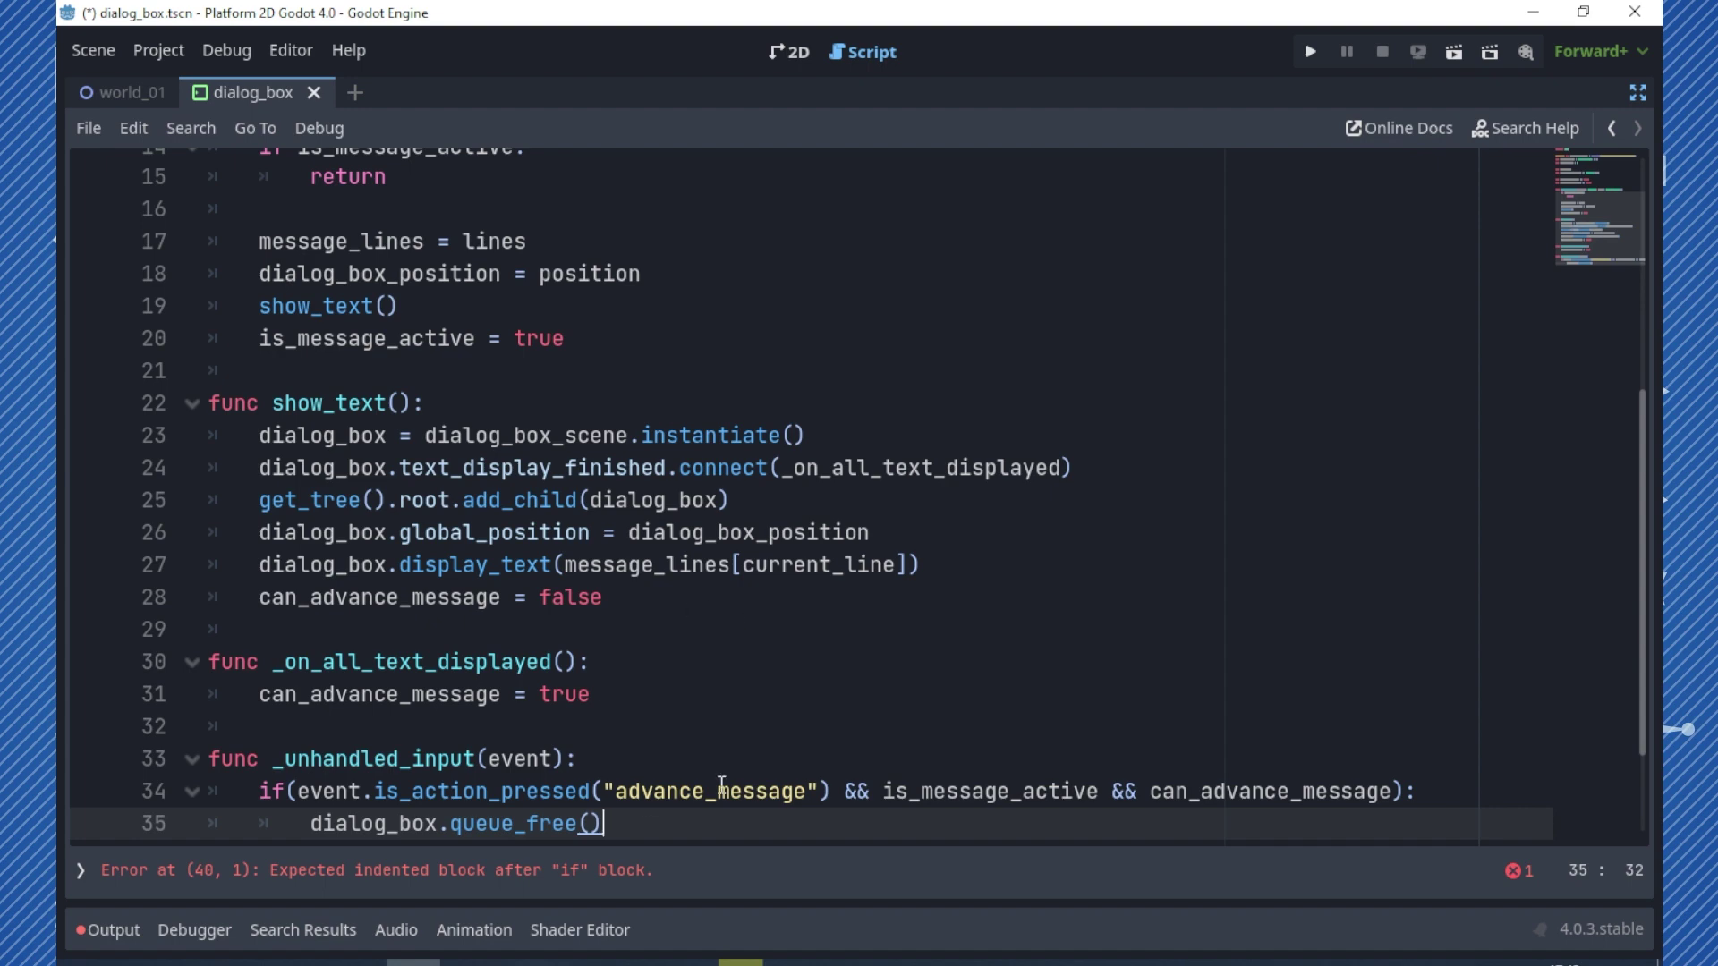
pyautogui.scroll(1, 616, 403)
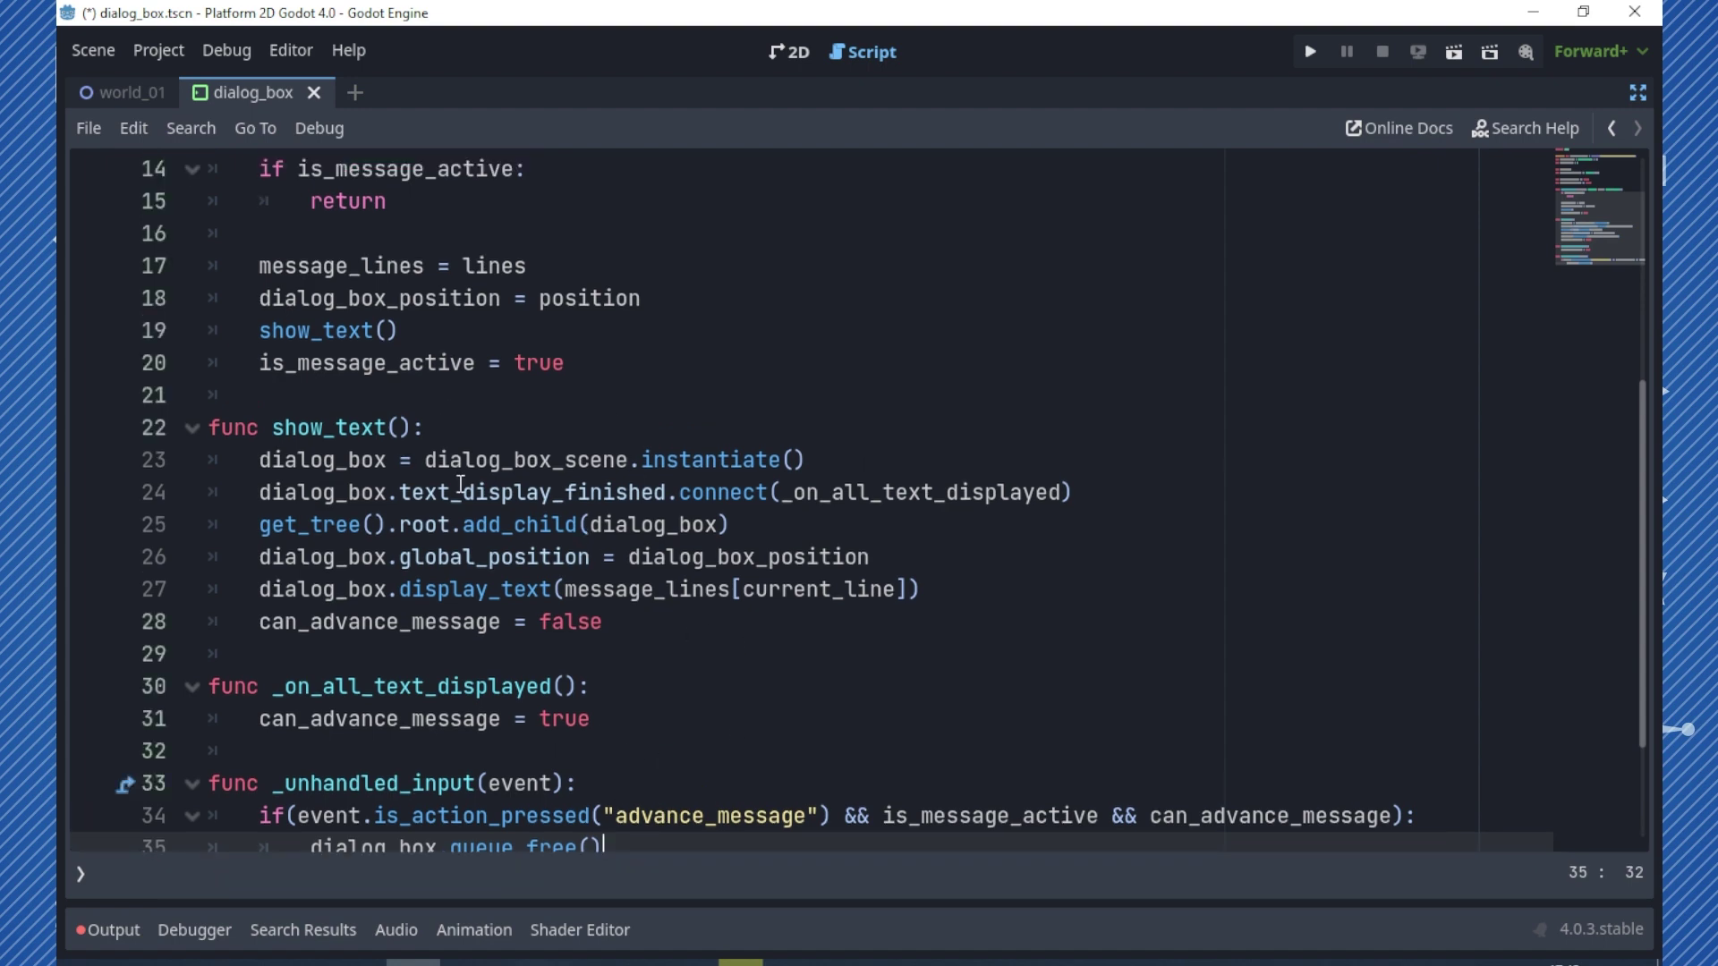
pyautogui.scroll(-2, 459, 485)
# - Inside the if block, increment current_line by 1
pyautogui.press('Return')
pyautogui.write('curr')
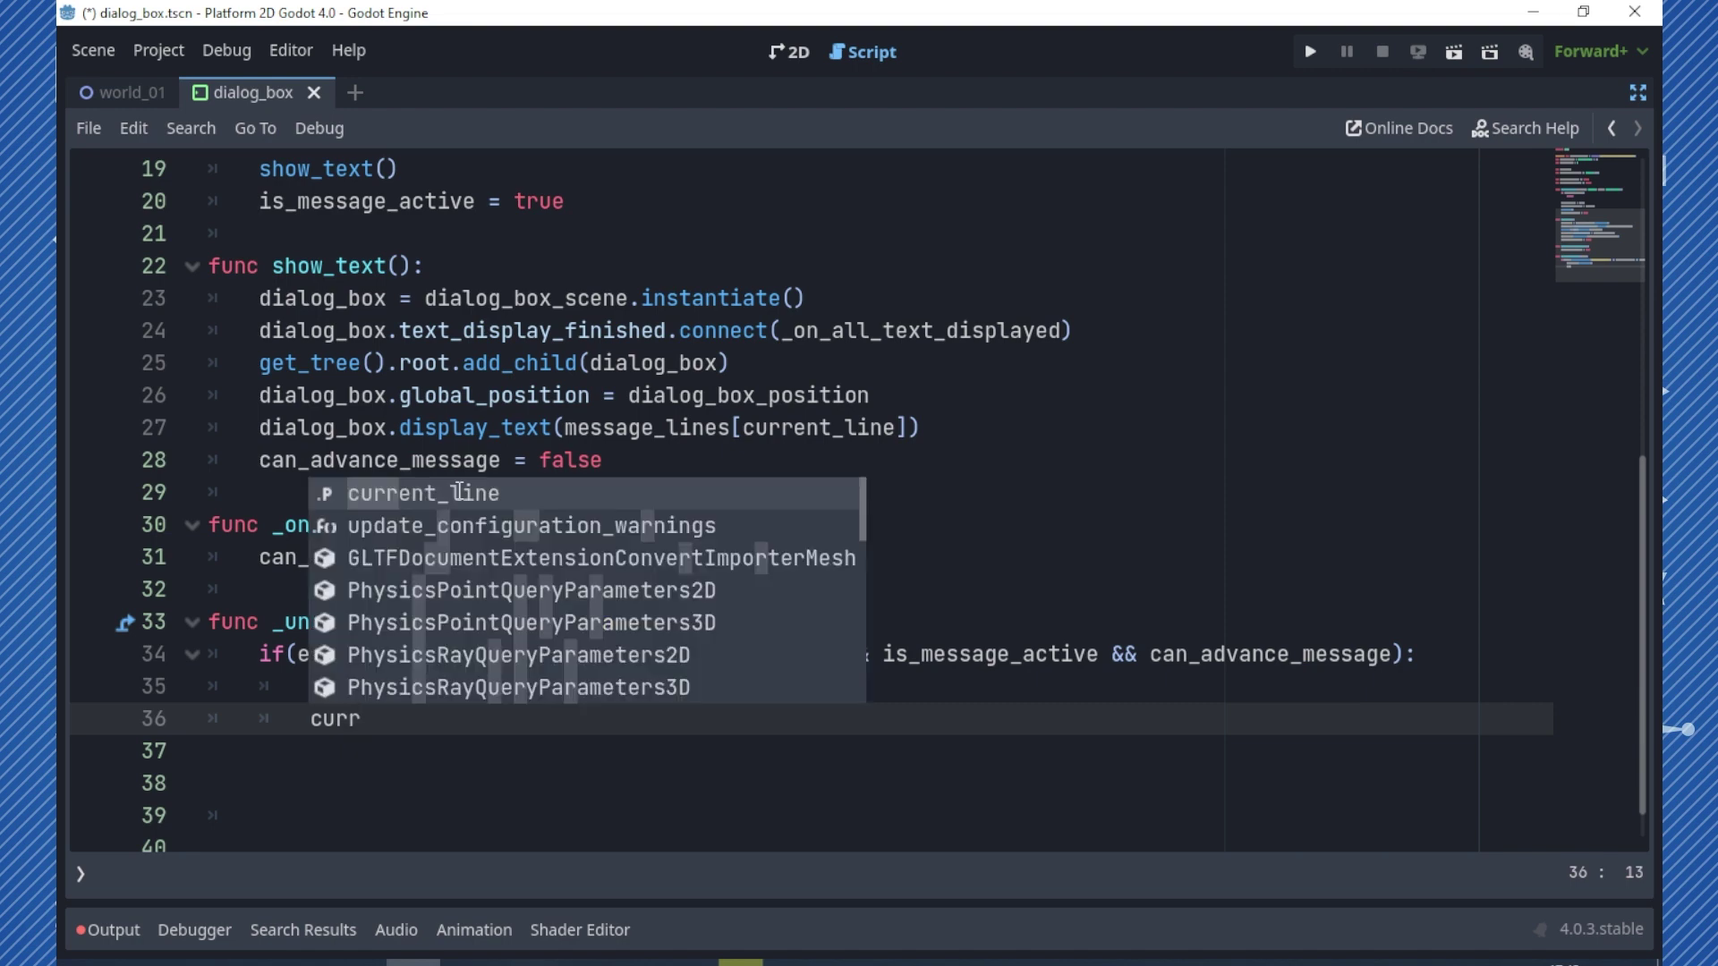
pyautogui.press('Return')
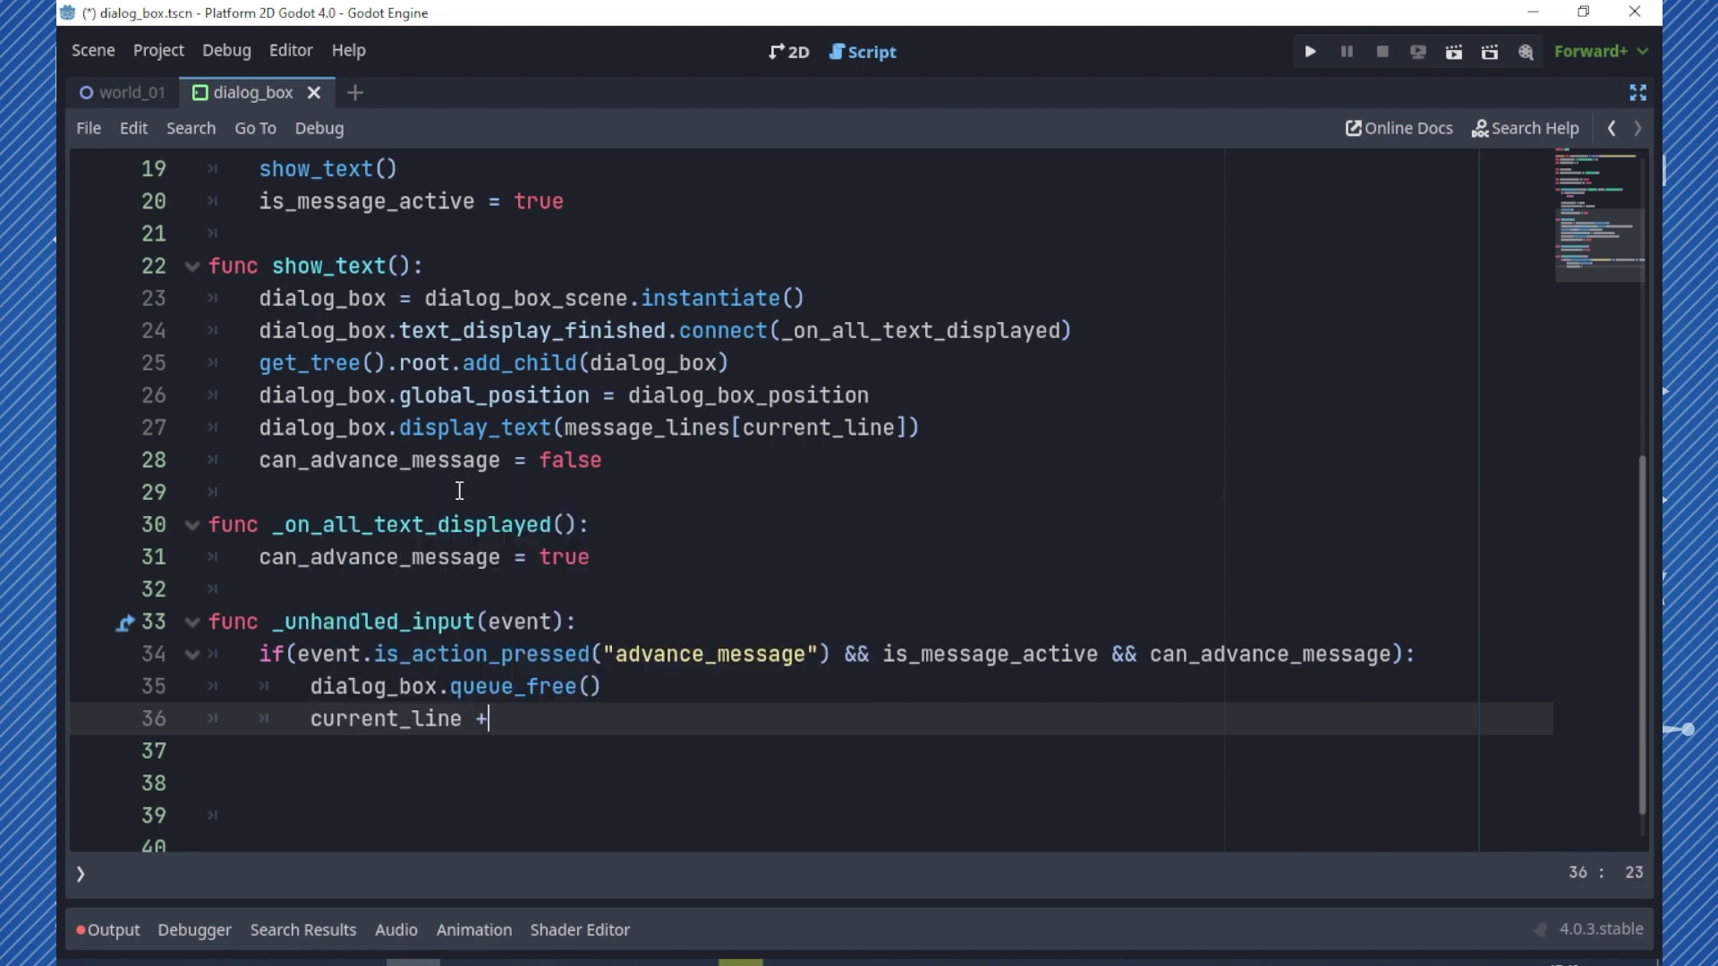
pyautogui.write('= 1')
pyautogui.press('Return')
pyautogui.write('if curr')
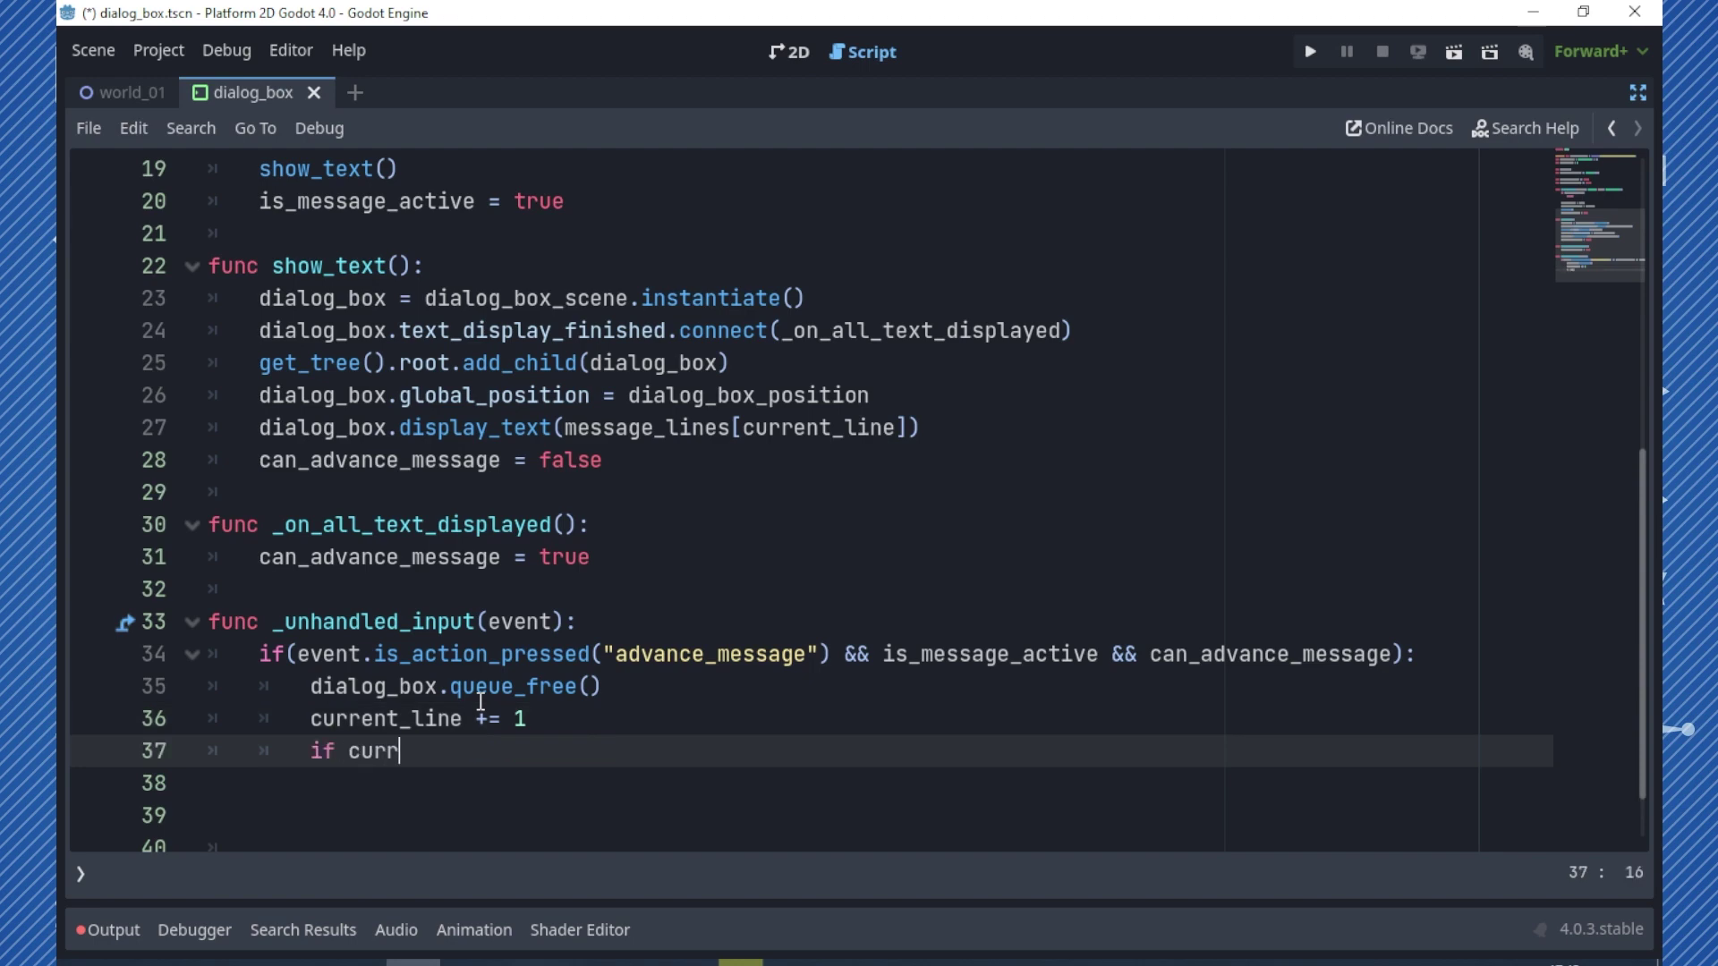
# - Add a condition comparing current_line against message_lines.size()
pyautogui.press('Return')
pyautogui.write('mess')
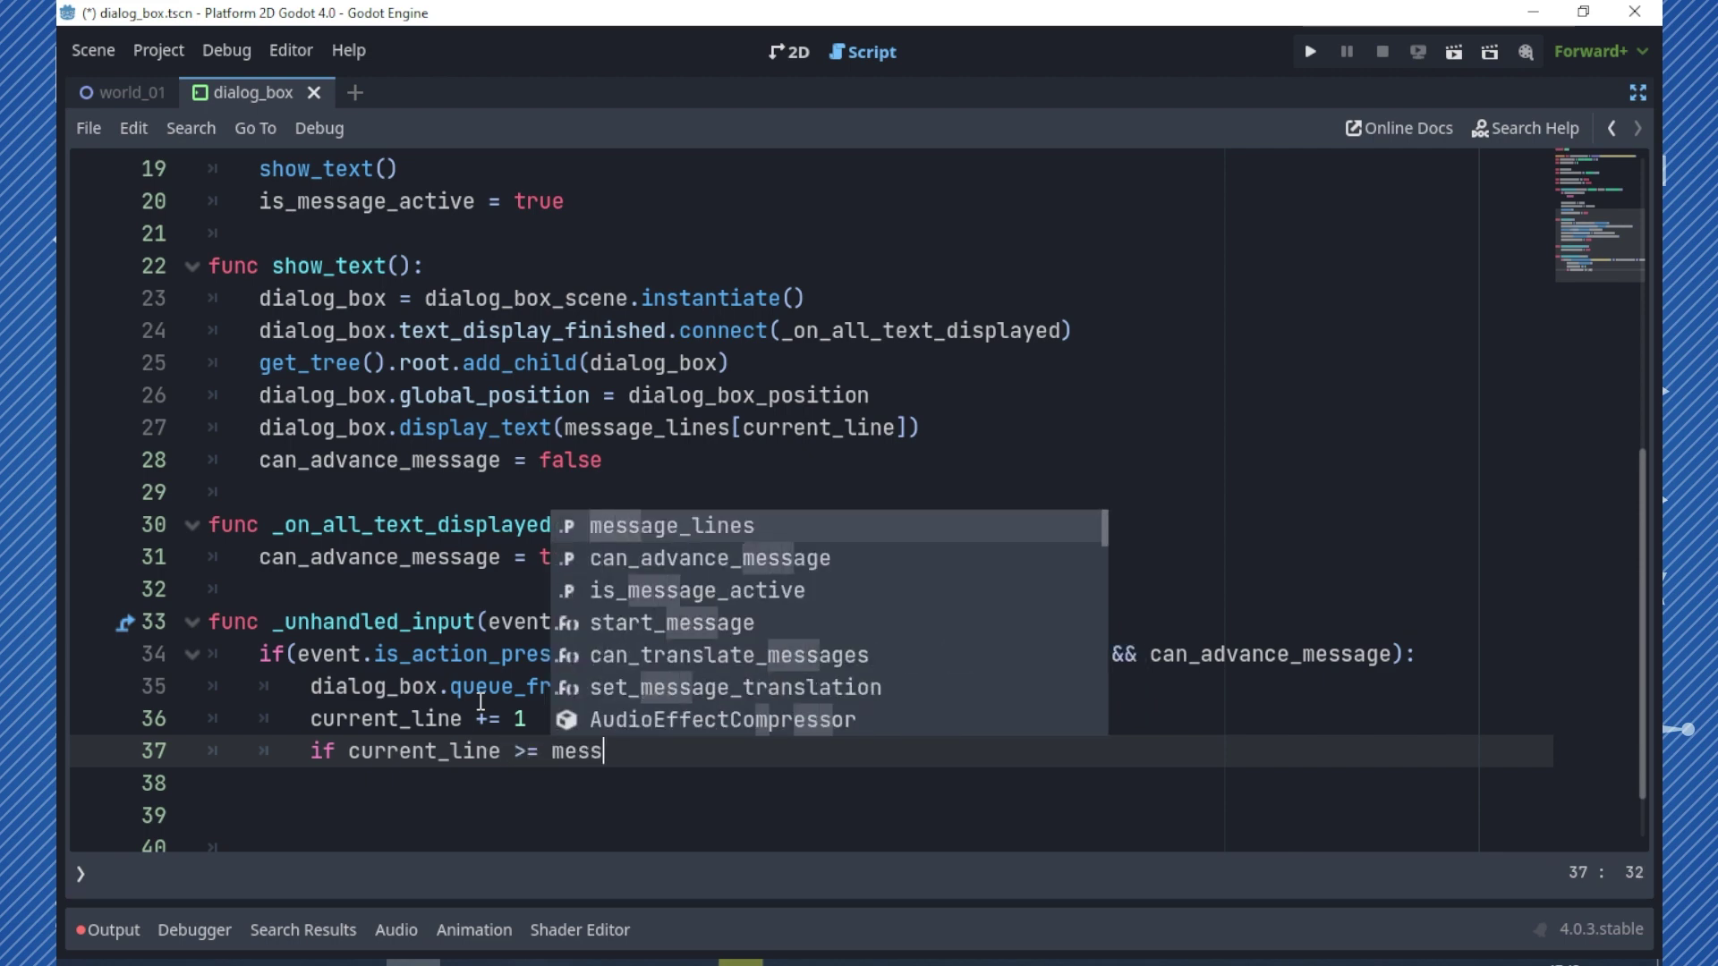
pyautogui.press('Return')
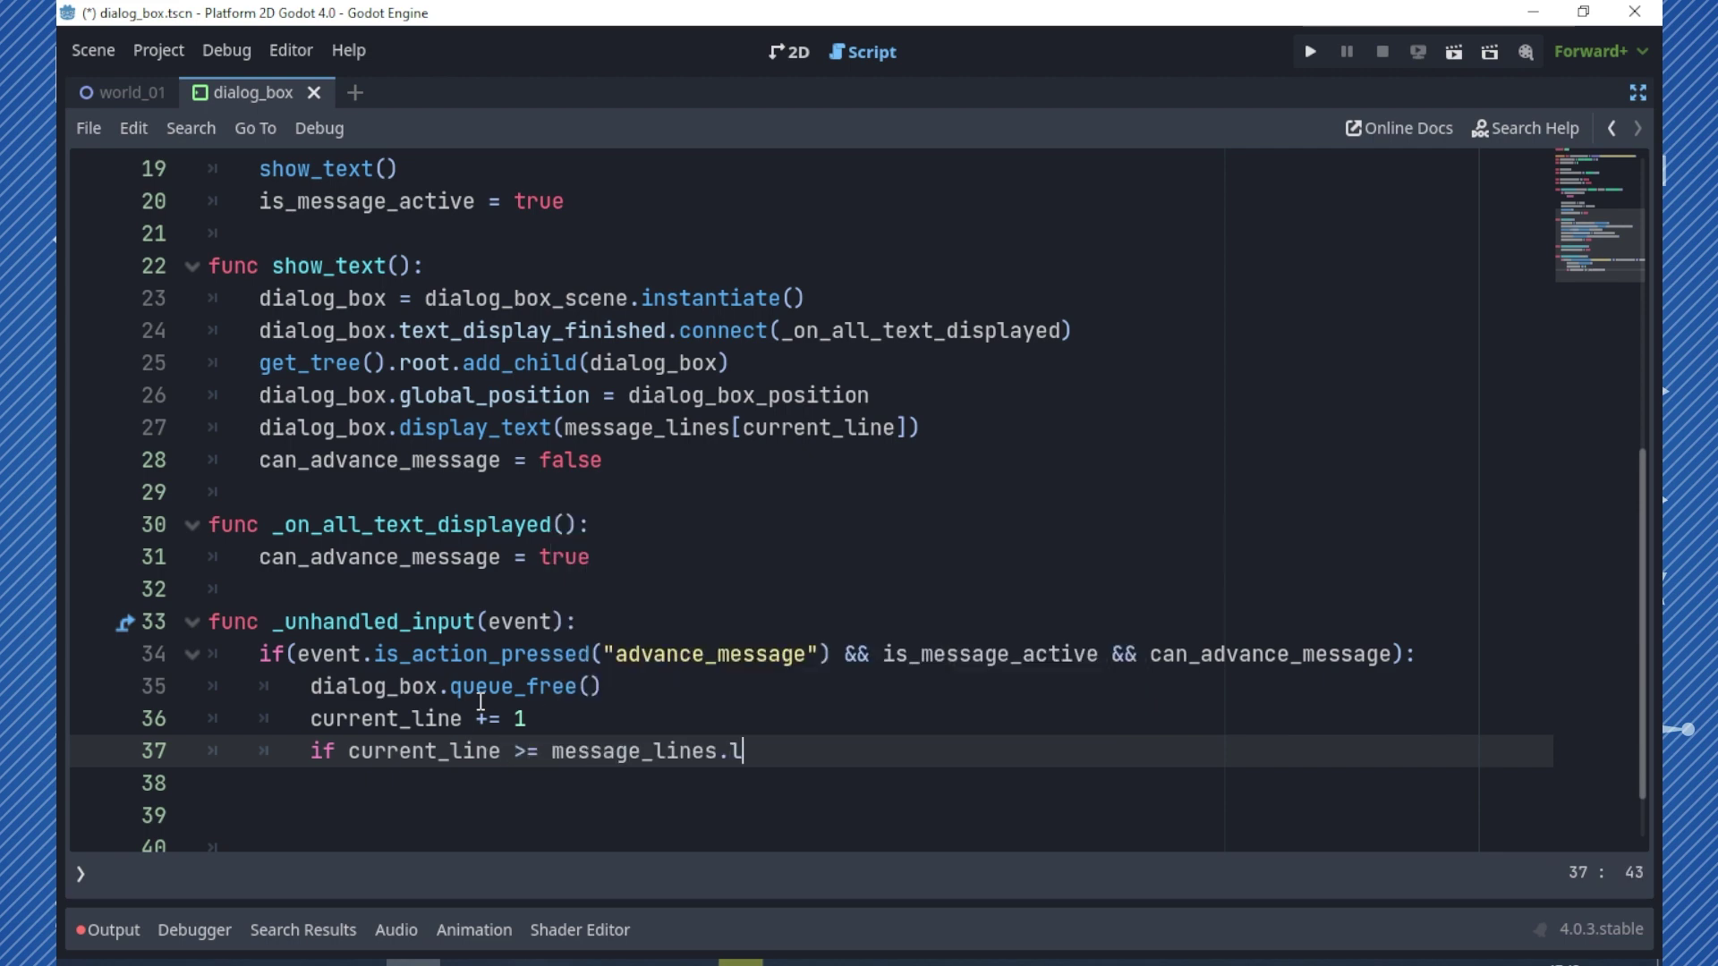
pyautogui.press('BackSpace')
pyautogui.write('si')
pyautogui.press('Return')
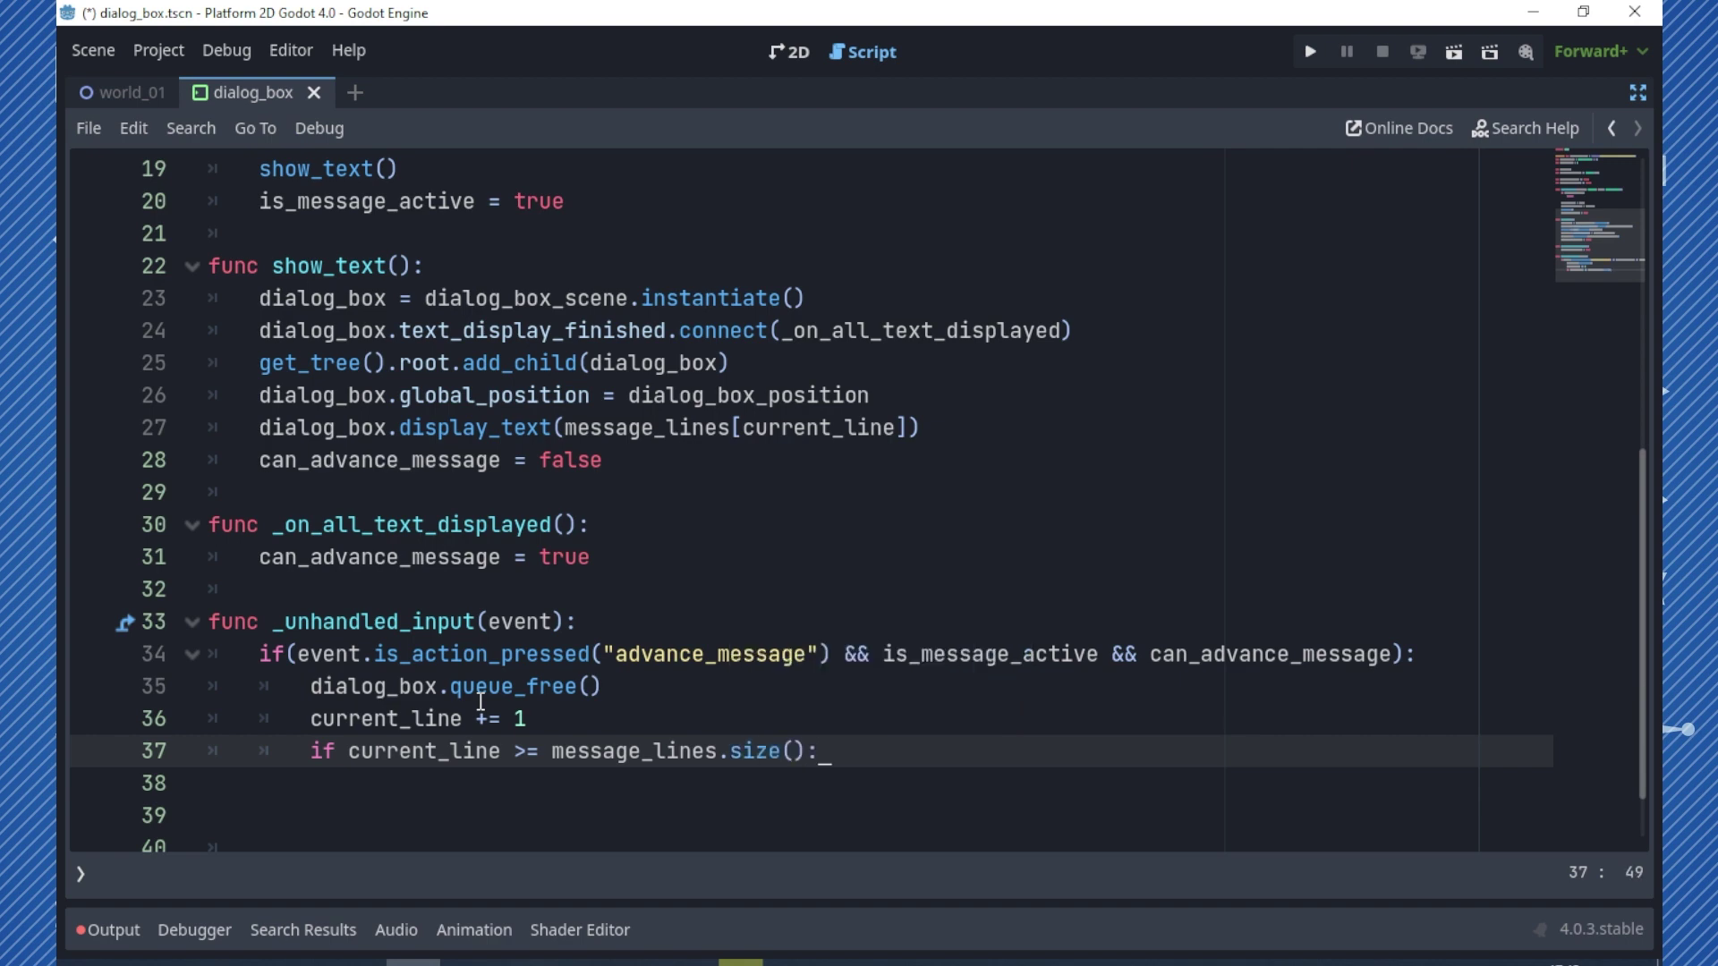
# - When lines run out, set is_message_active to false and reset current_line
pyautogui.press('Return')
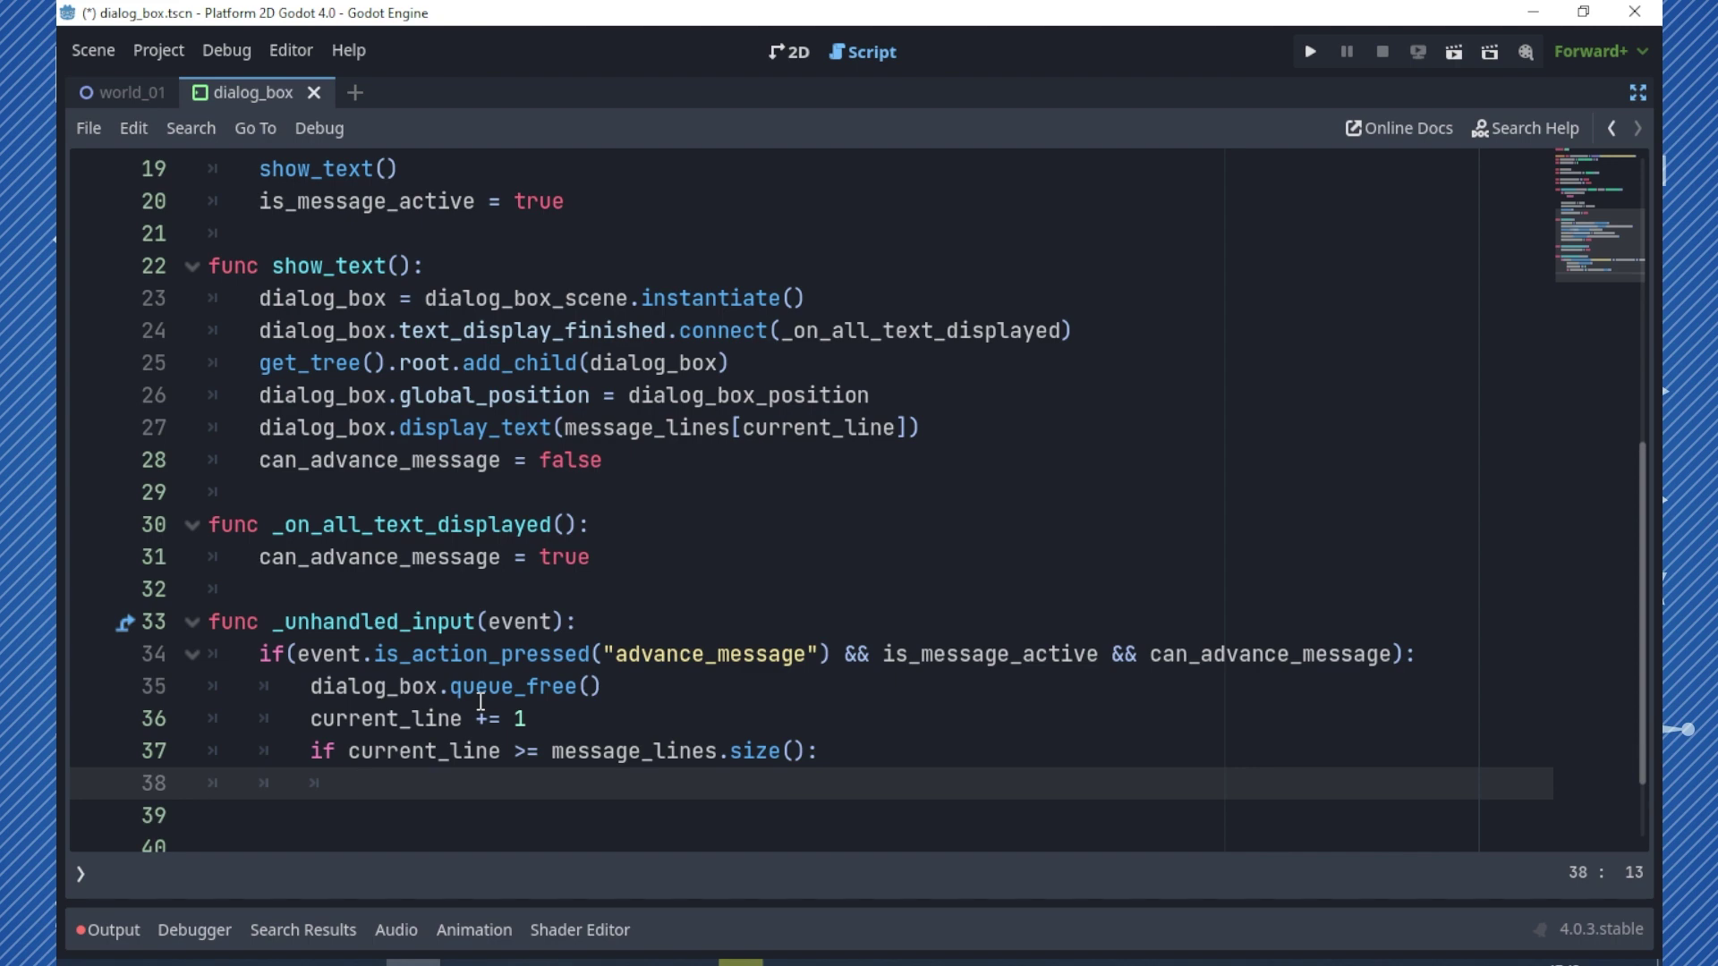
pyautogui.write('is_')
pyautogui.press('Return')
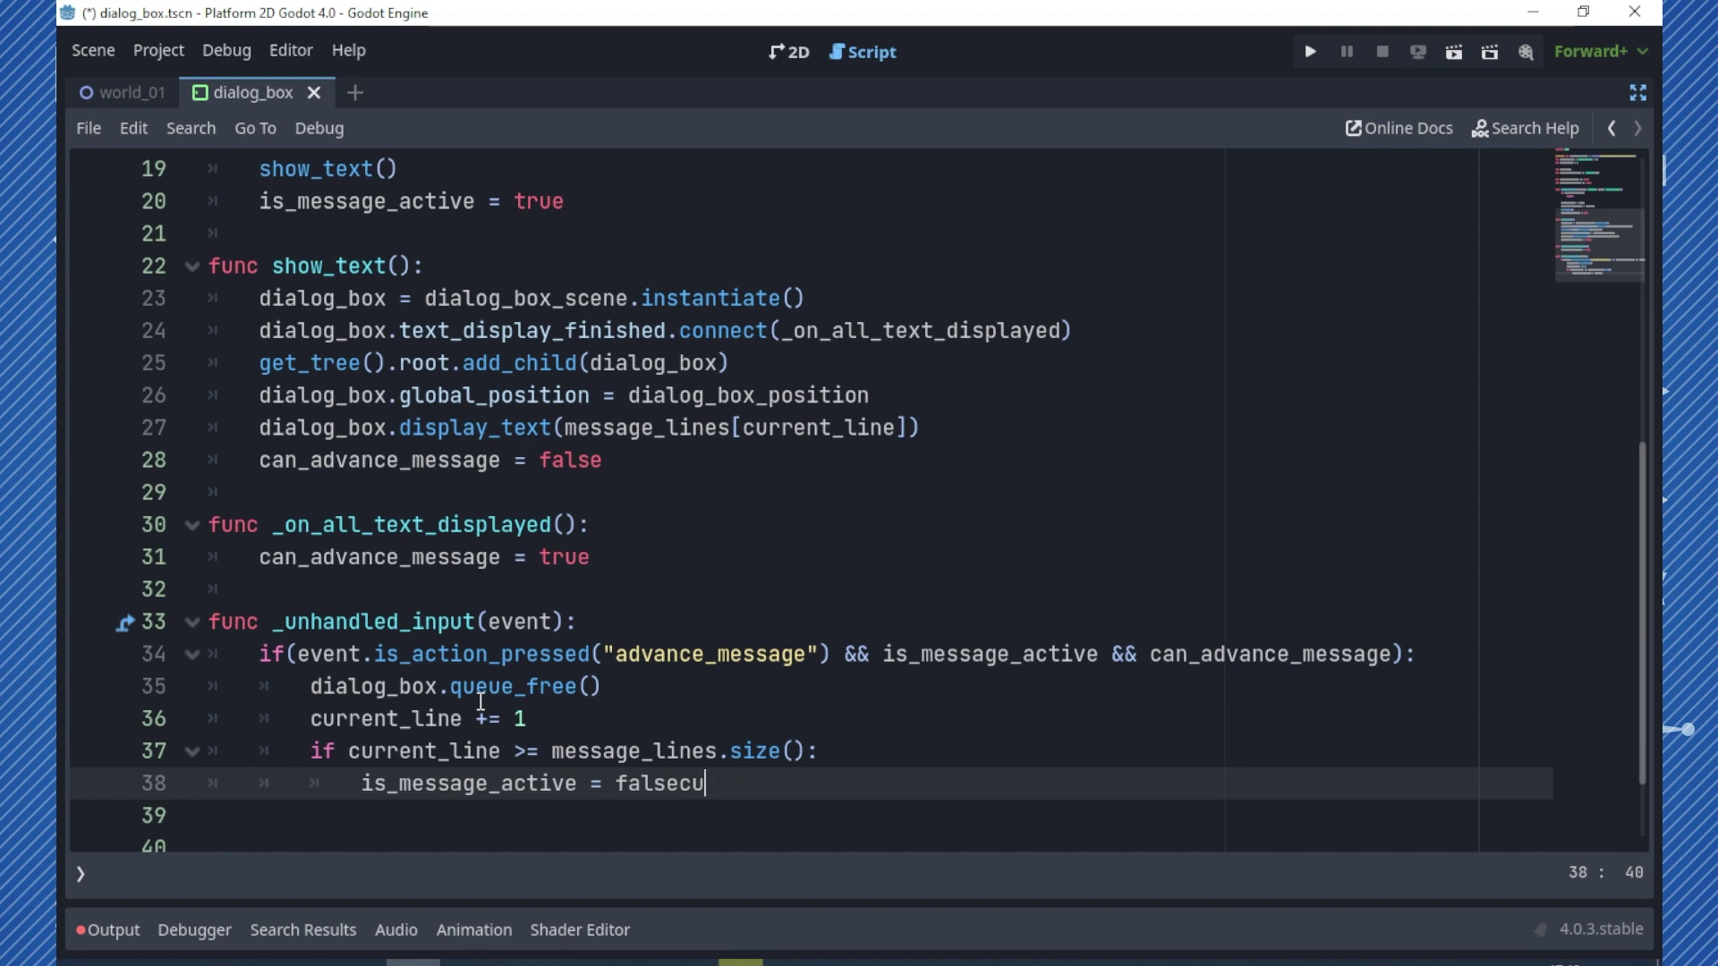
pyautogui.press('BackSpace')
pyautogui.press('BackSpace')
pyautogui.press('Return')
pyautogui.write('r')
pyautogui.press('Return')
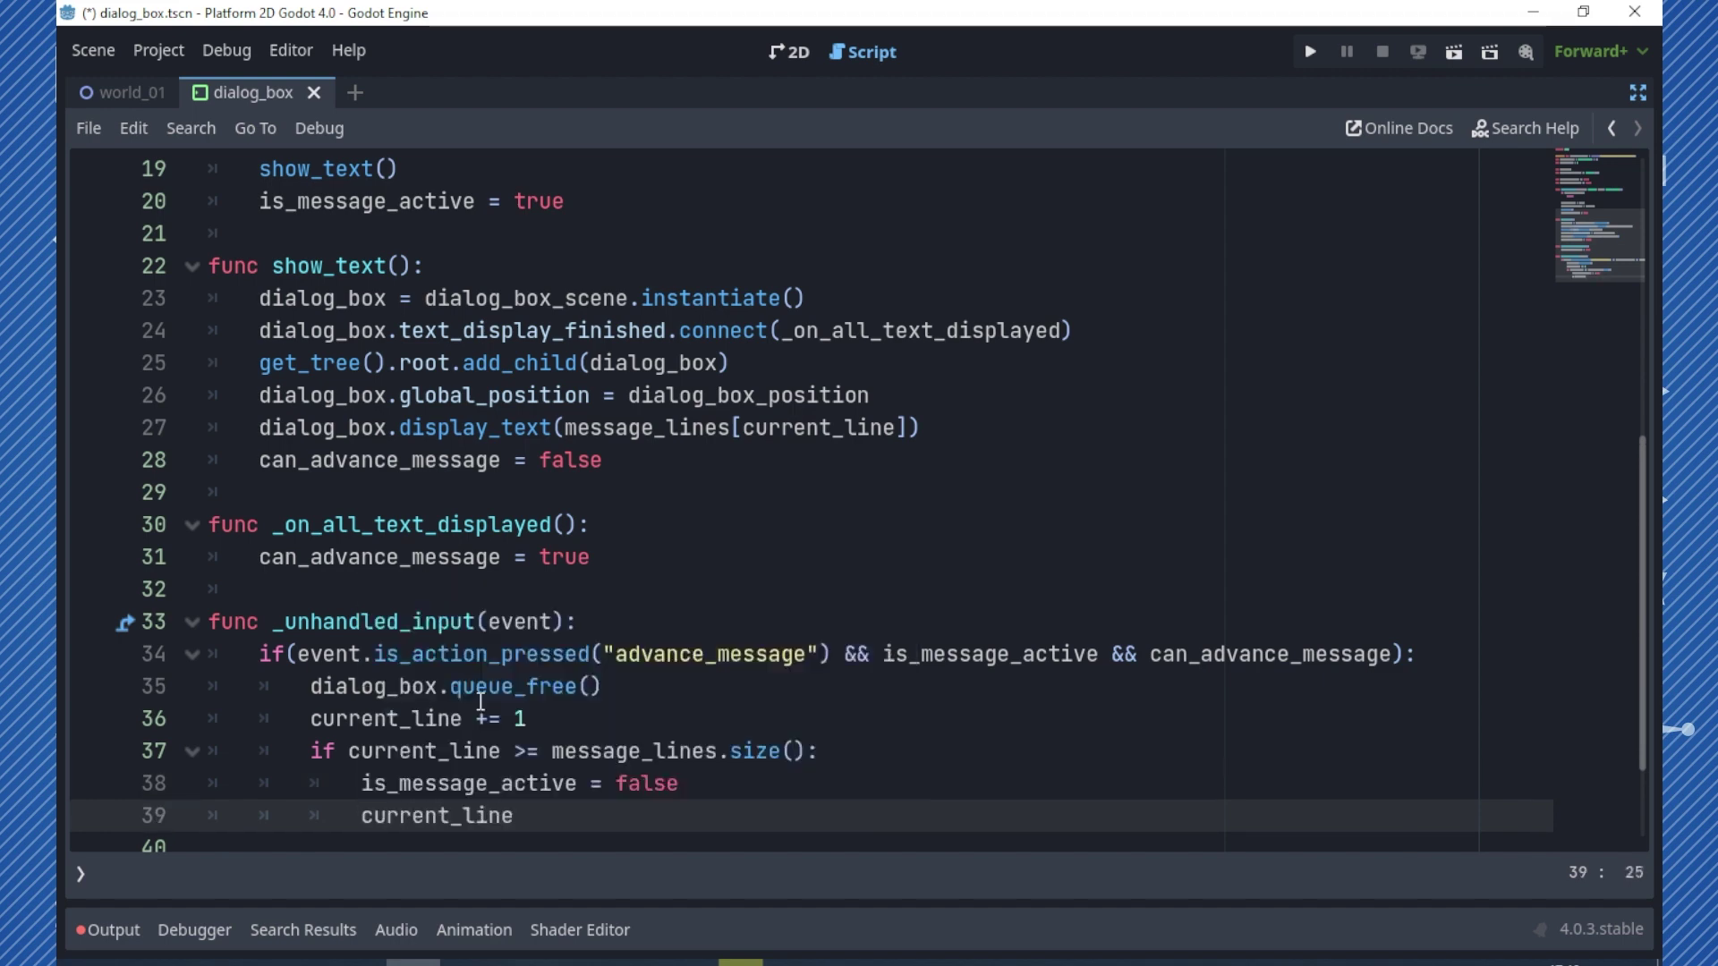
pyautogui.press('Return')
pyautogui.write('reu')
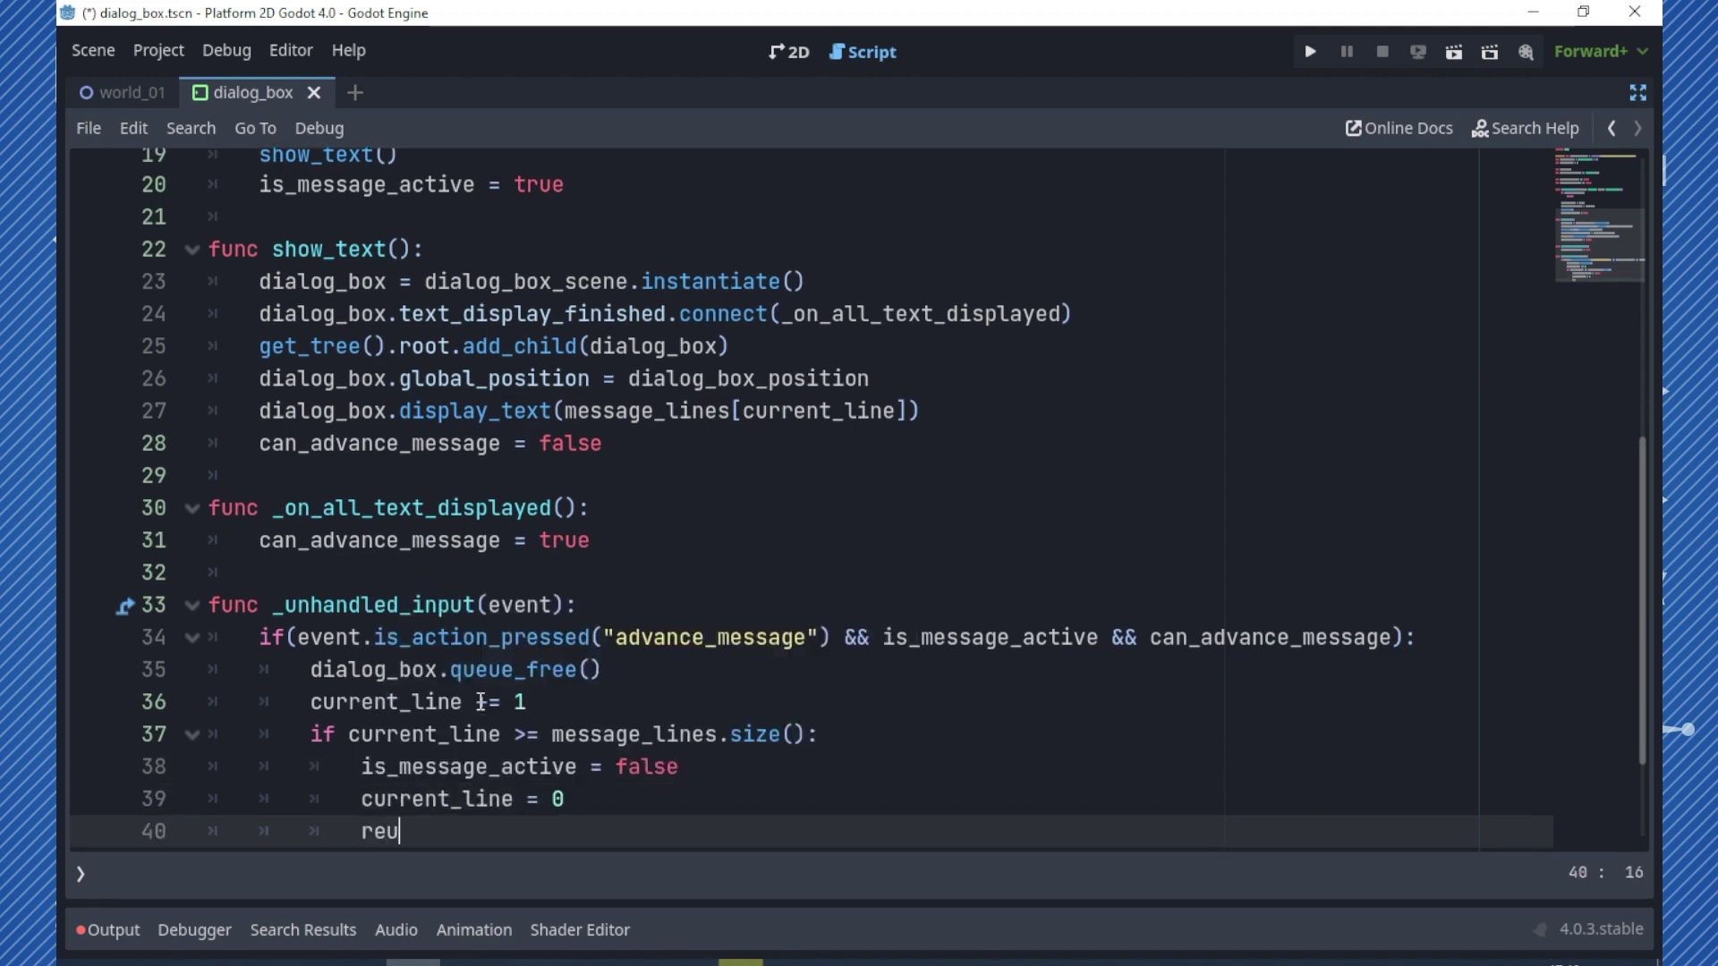
# - Return in that branch, and otherwise call show_text()
pyautogui.press('BackSpace')
pyautogui.write('turn')
pyautogui.press('Return')
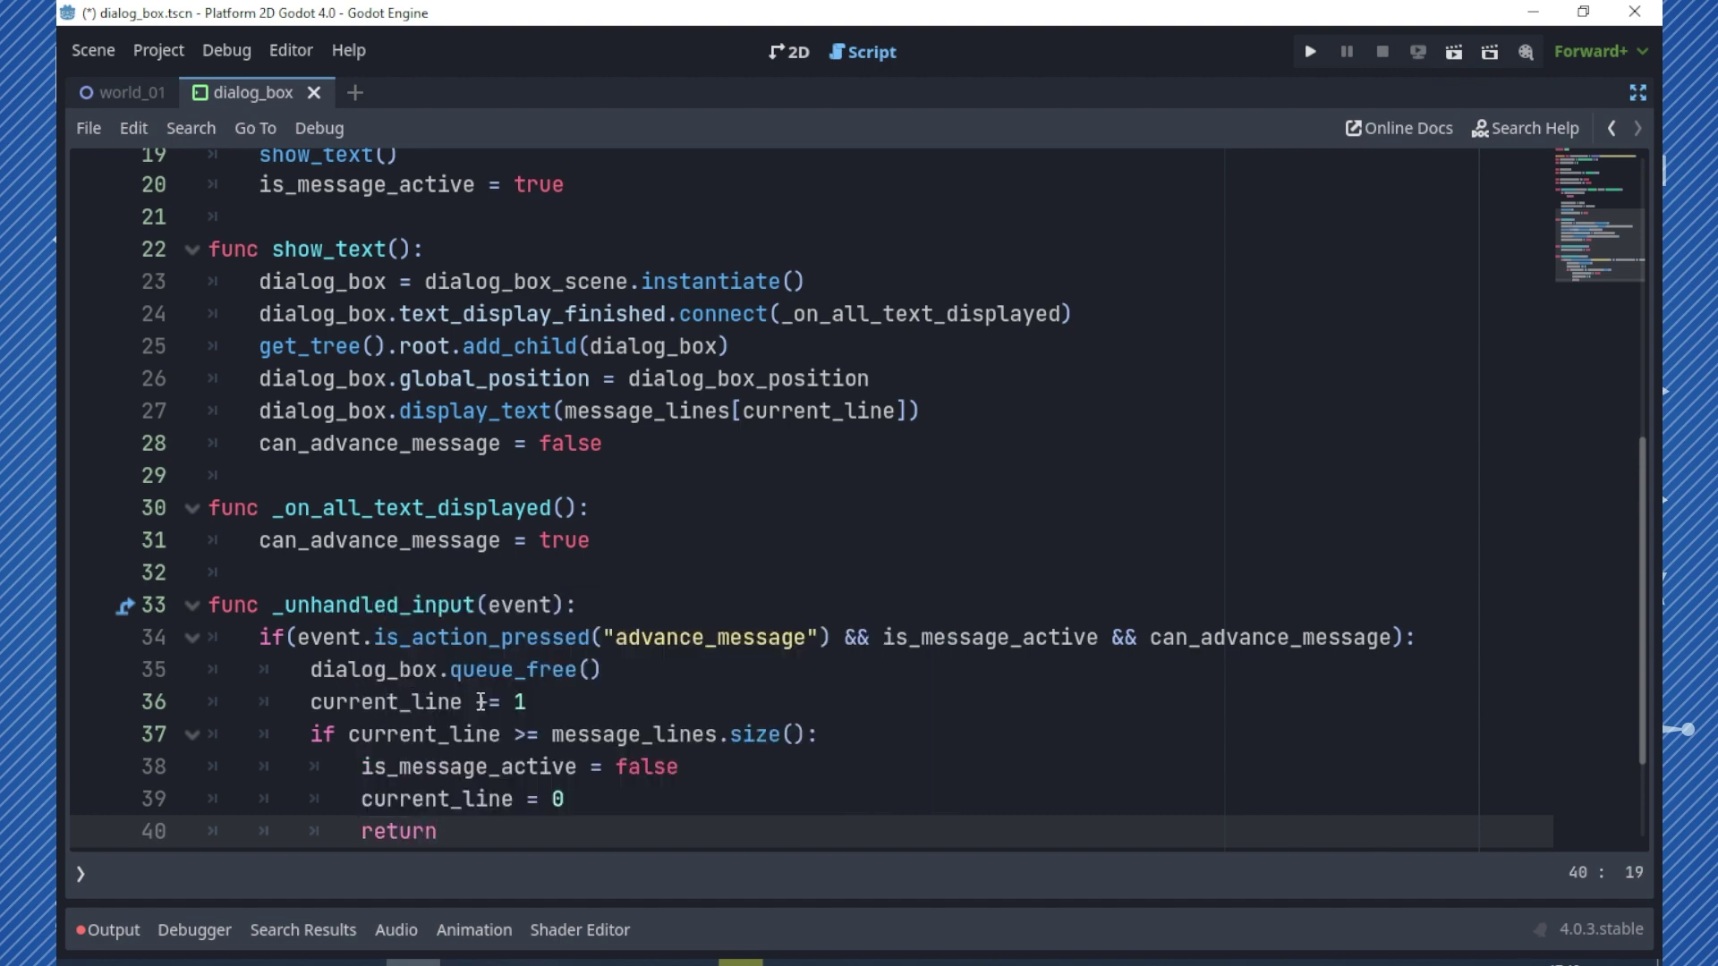
pyautogui.press('Return')
pyautogui.write('show')
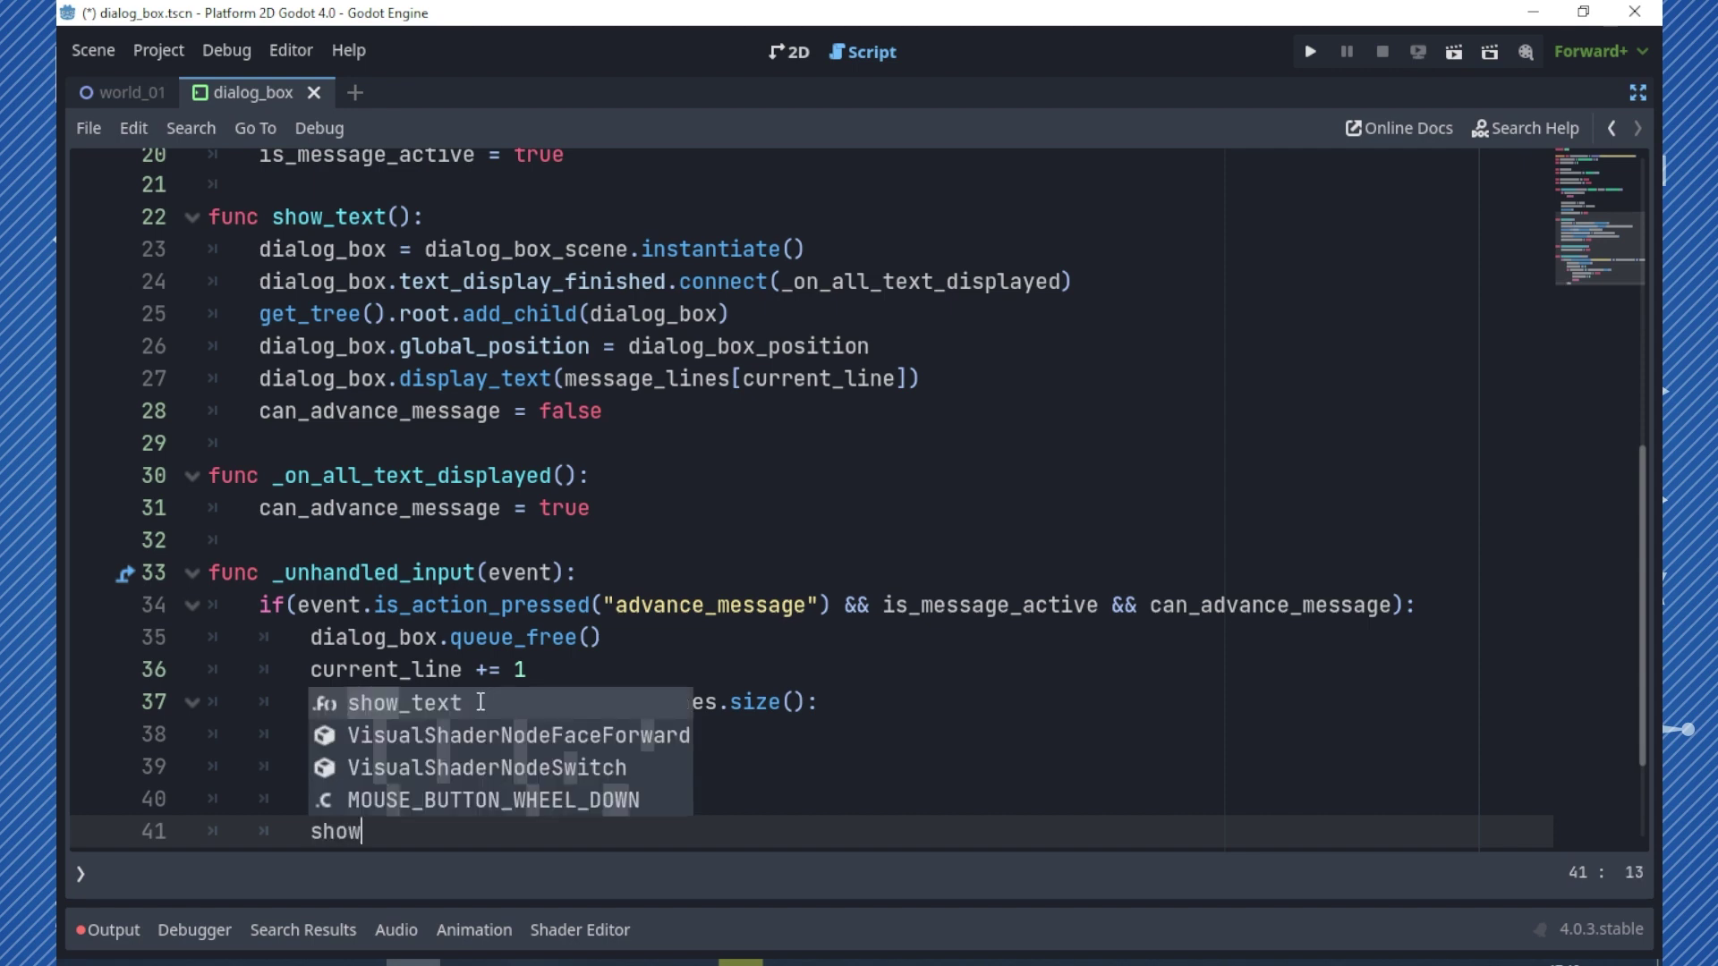
pyautogui.press('Return')
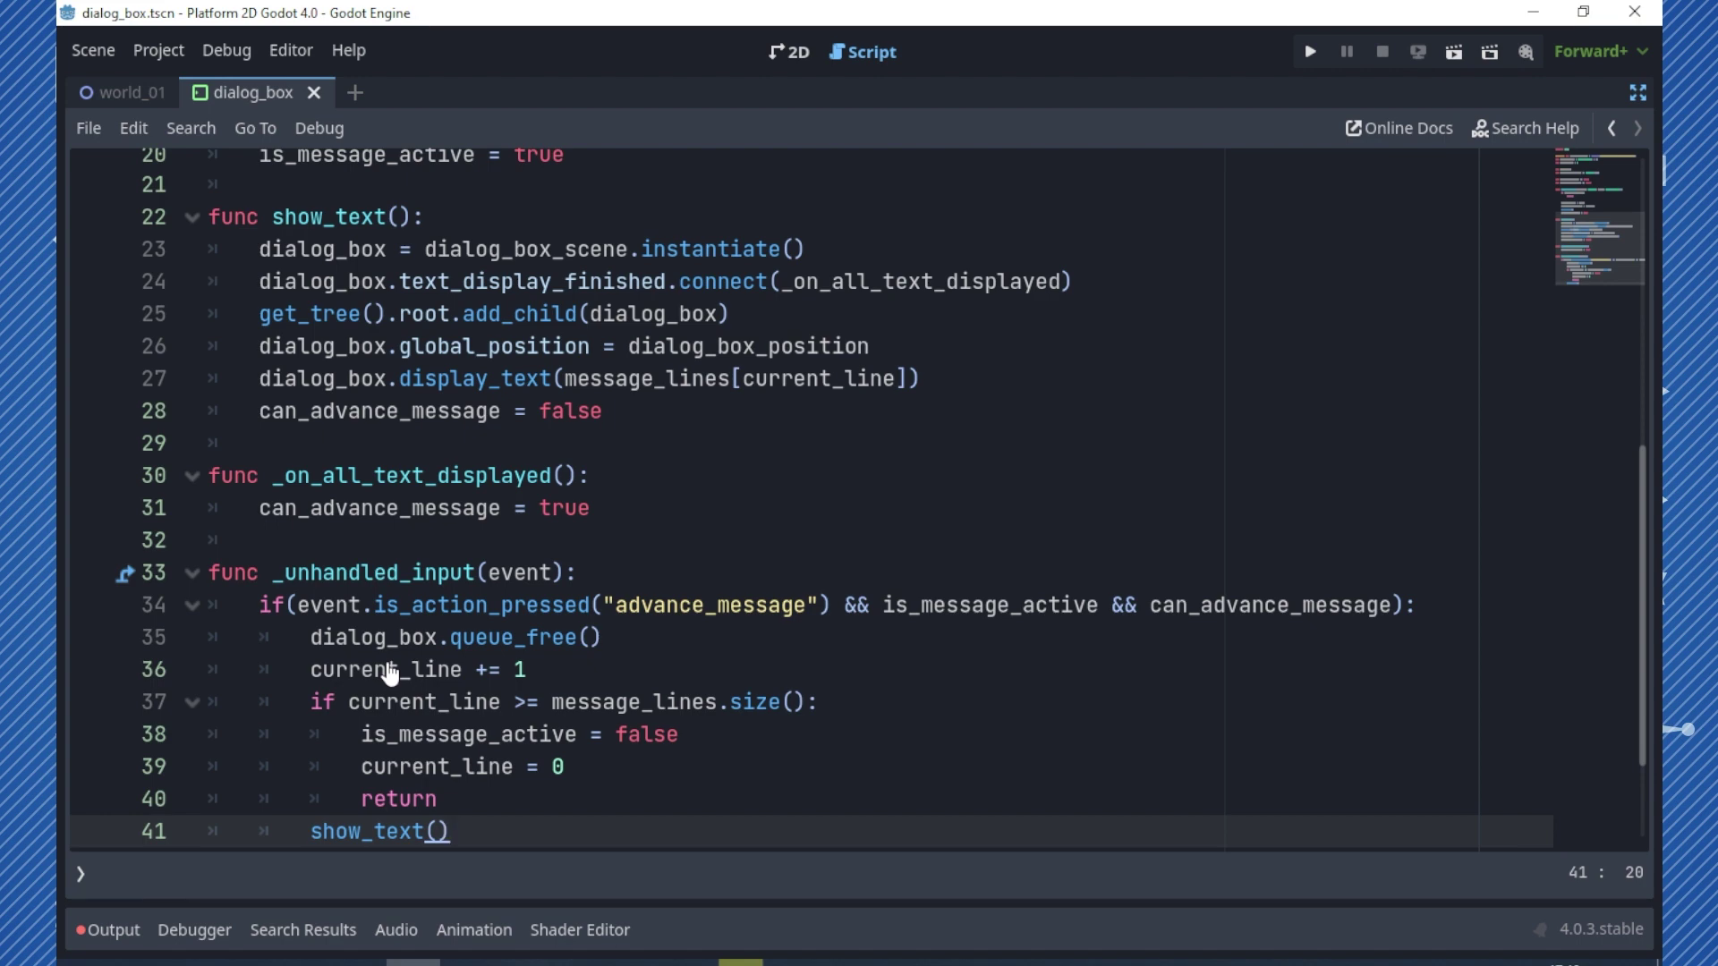
# - In the world_01 2D scene, add a Node2D child under the World-01 root
pyautogui.click(804, 59)
pyautogui.click(1637, 92)
pyautogui.click(443, 92)
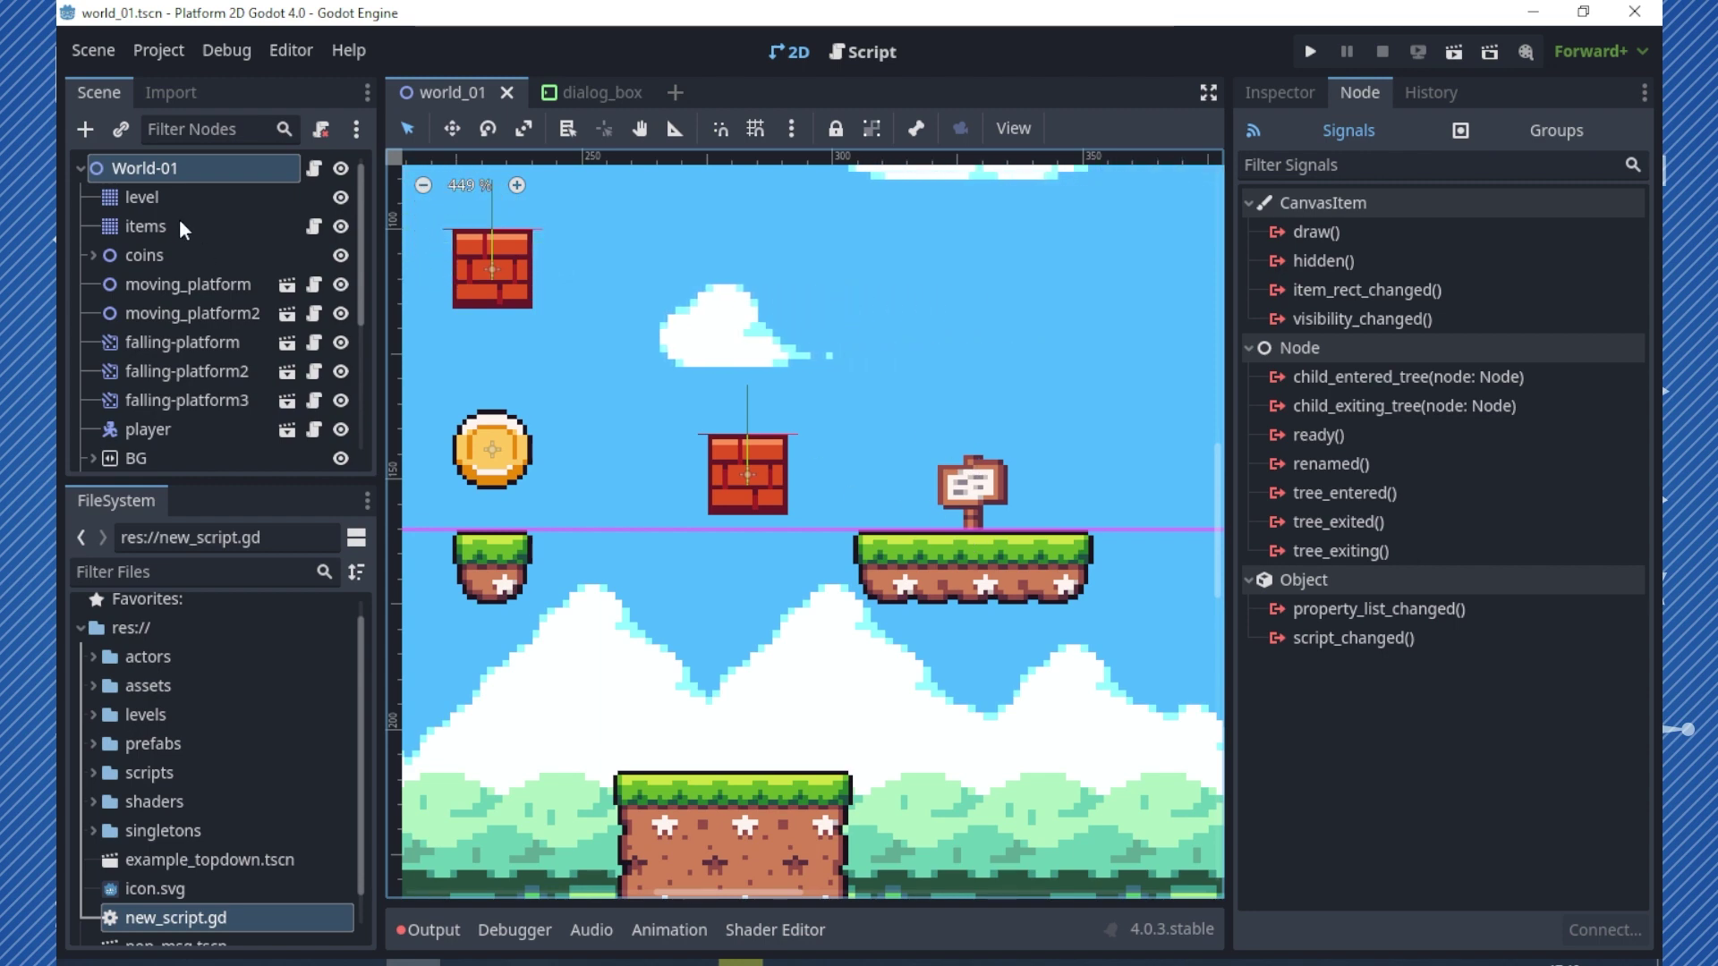
pyautogui.rightClick(185, 166)
pyautogui.click(271, 231)
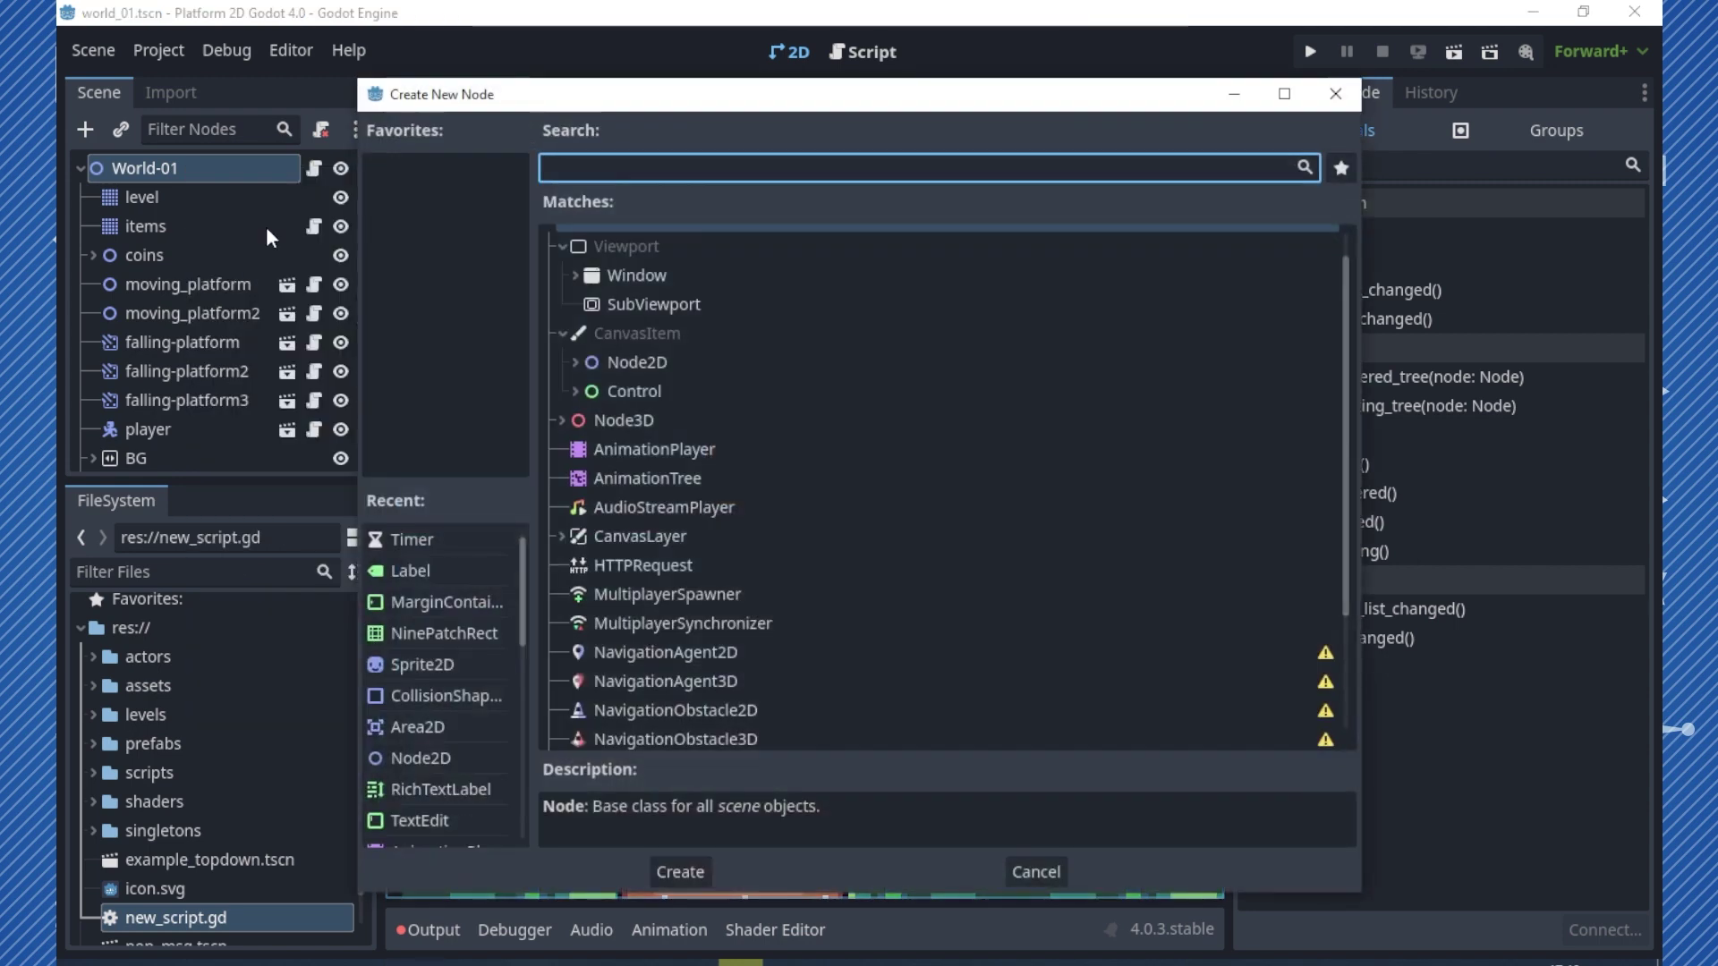
pyautogui.write('node')
pyautogui.doubleClick(617, 300)
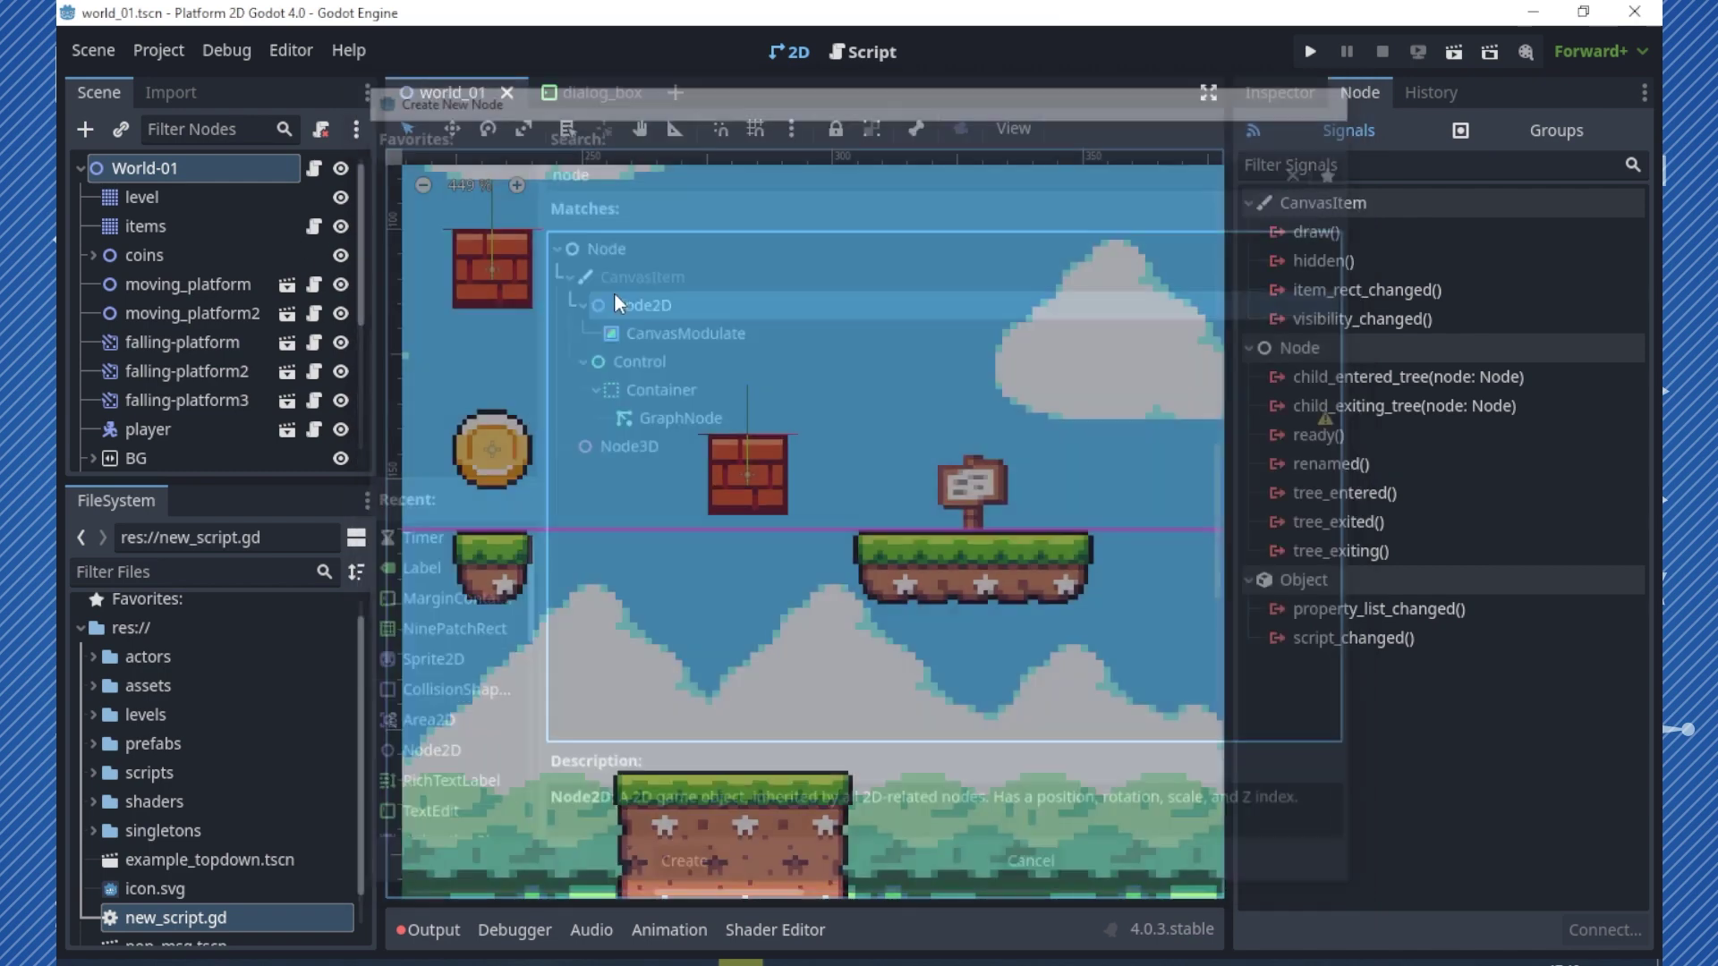
# - Rename the new Node2D to warning_sign
pyautogui.doubleClick(167, 453)
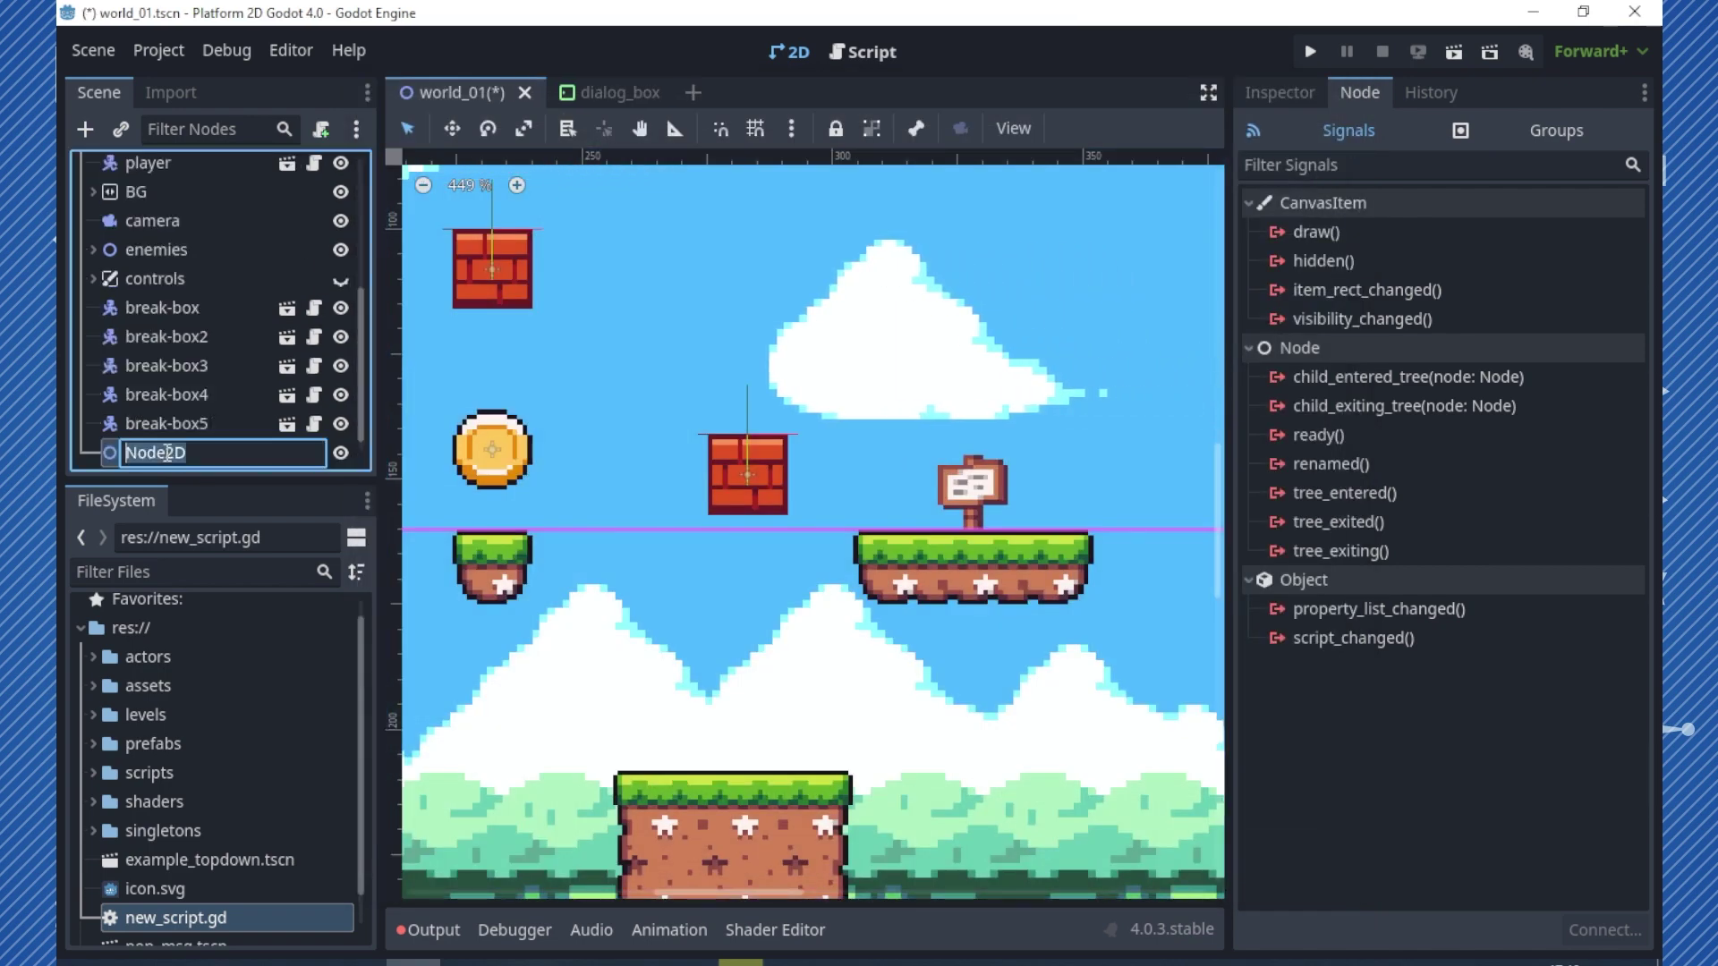
pyautogui.write('watrn')
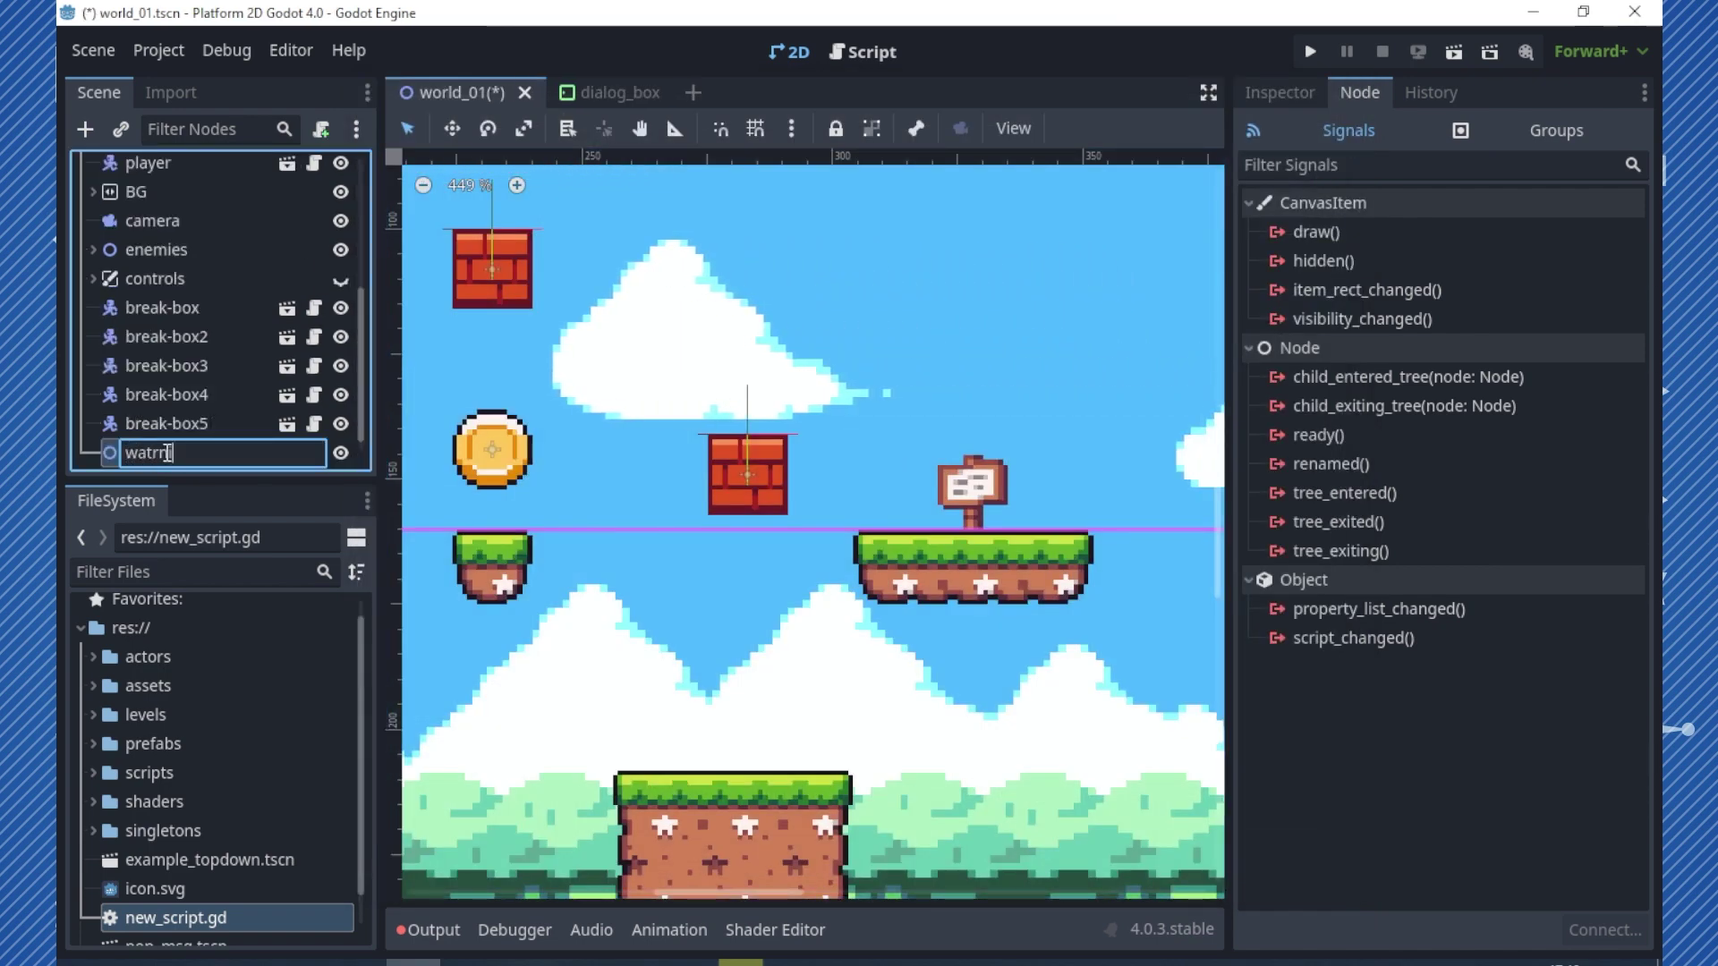
pyautogui.write('ae')
pyautogui.press('BackSpace')
pyautogui.press('BackSpace')
pyautogui.write('rni')
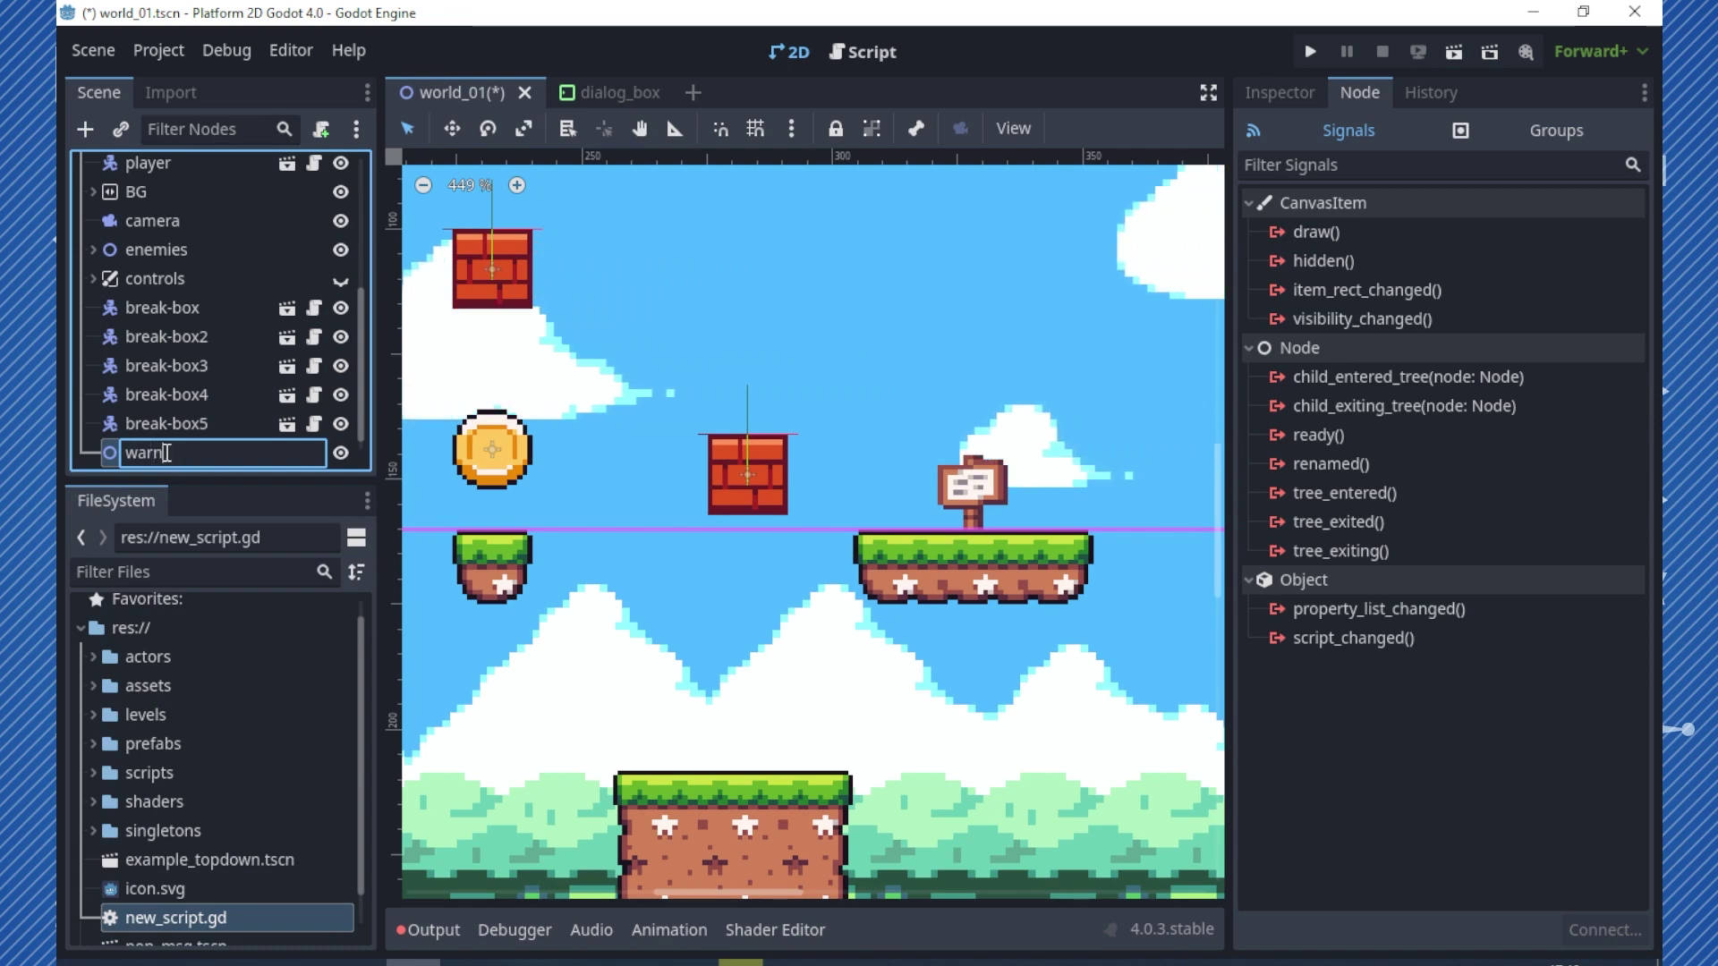
pyautogui.write('ng_sign')
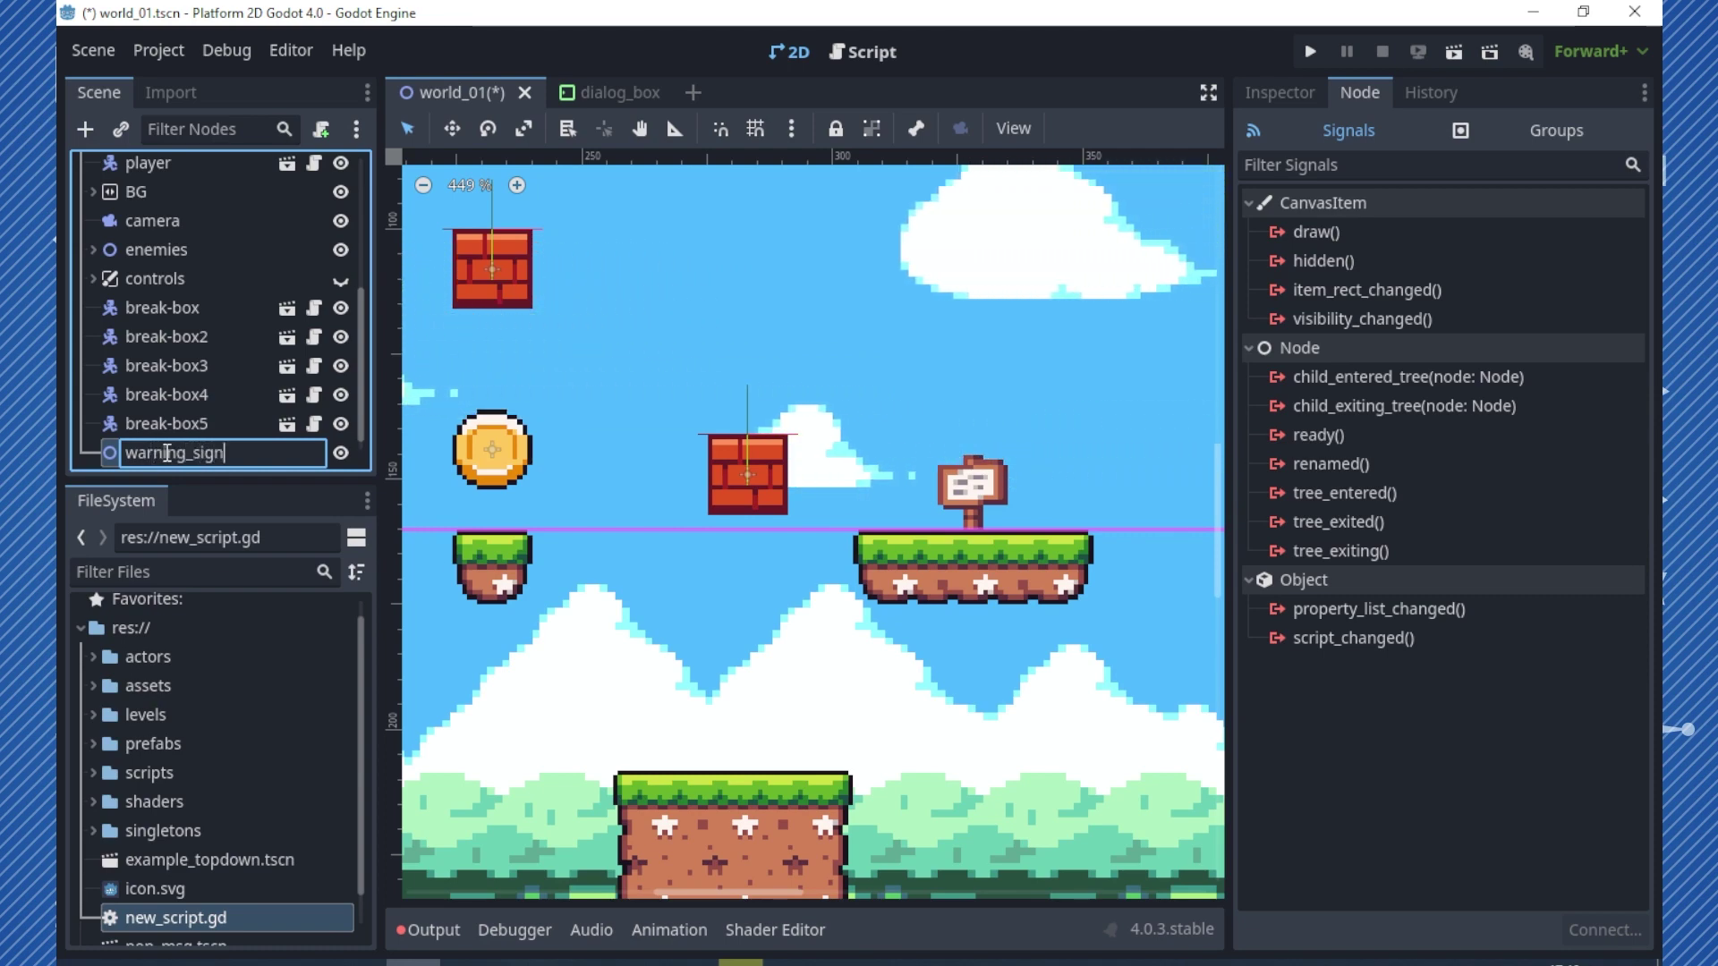
pyautogui.press('Return')
# - Add a Sprite2D under warning_sign and name it texture
pyautogui.rightClick(235, 453)
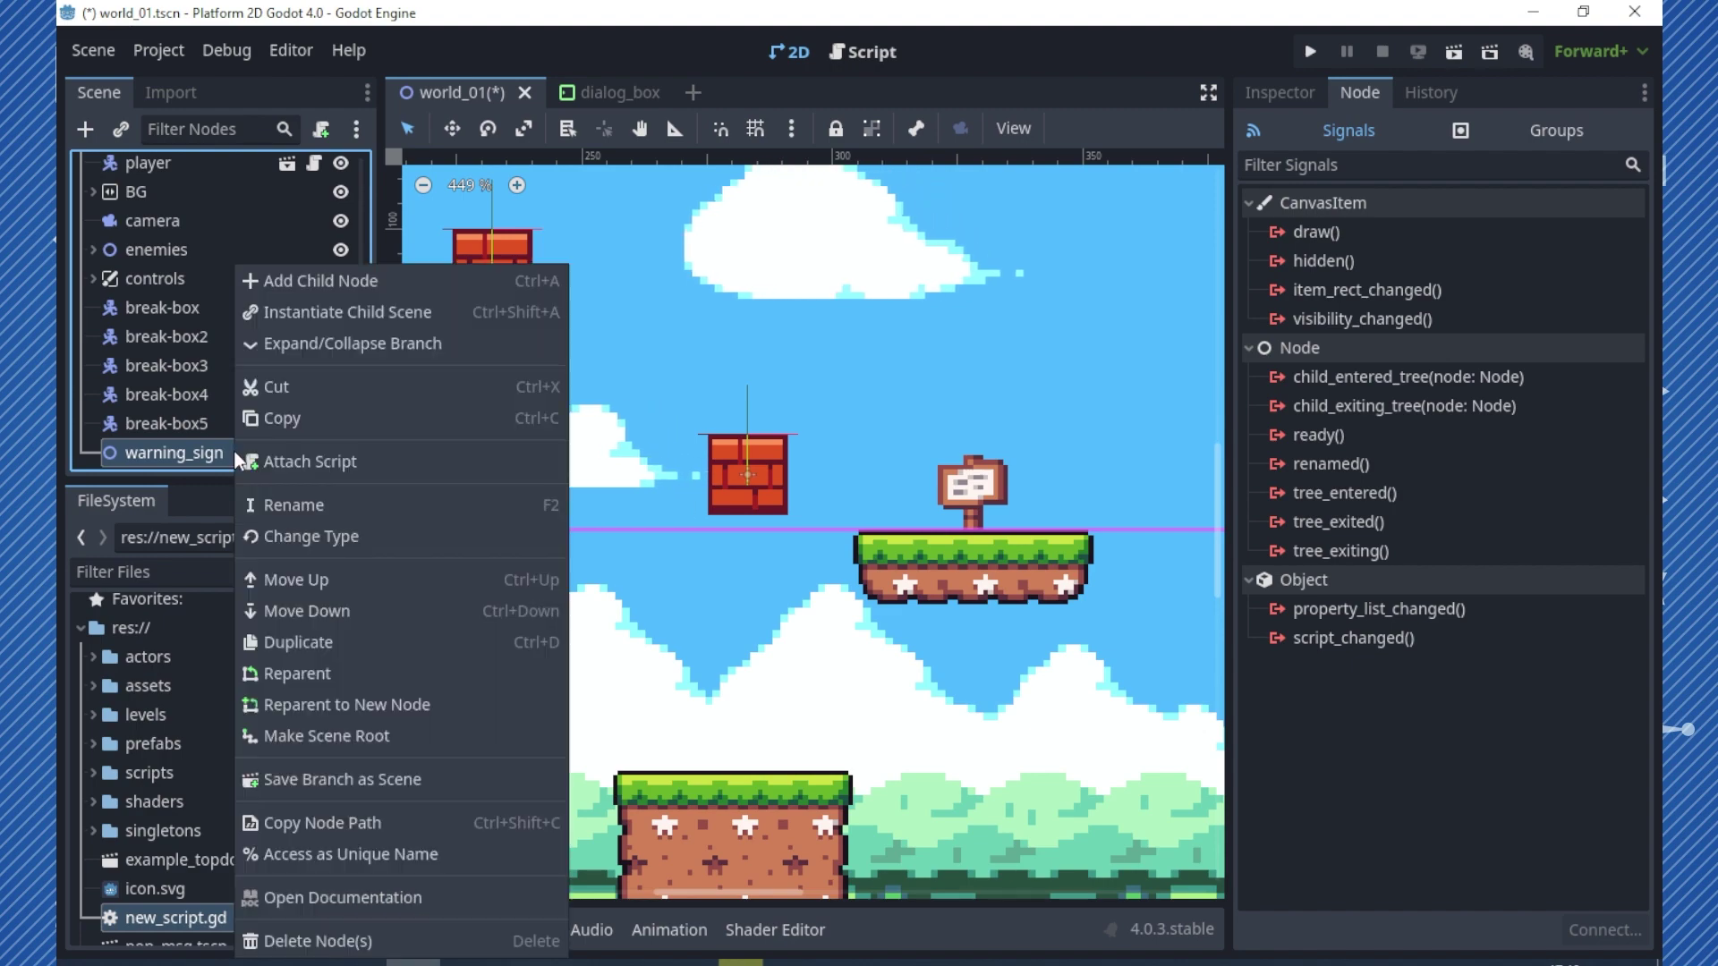
pyautogui.click(338, 286)
pyautogui.write('spri')
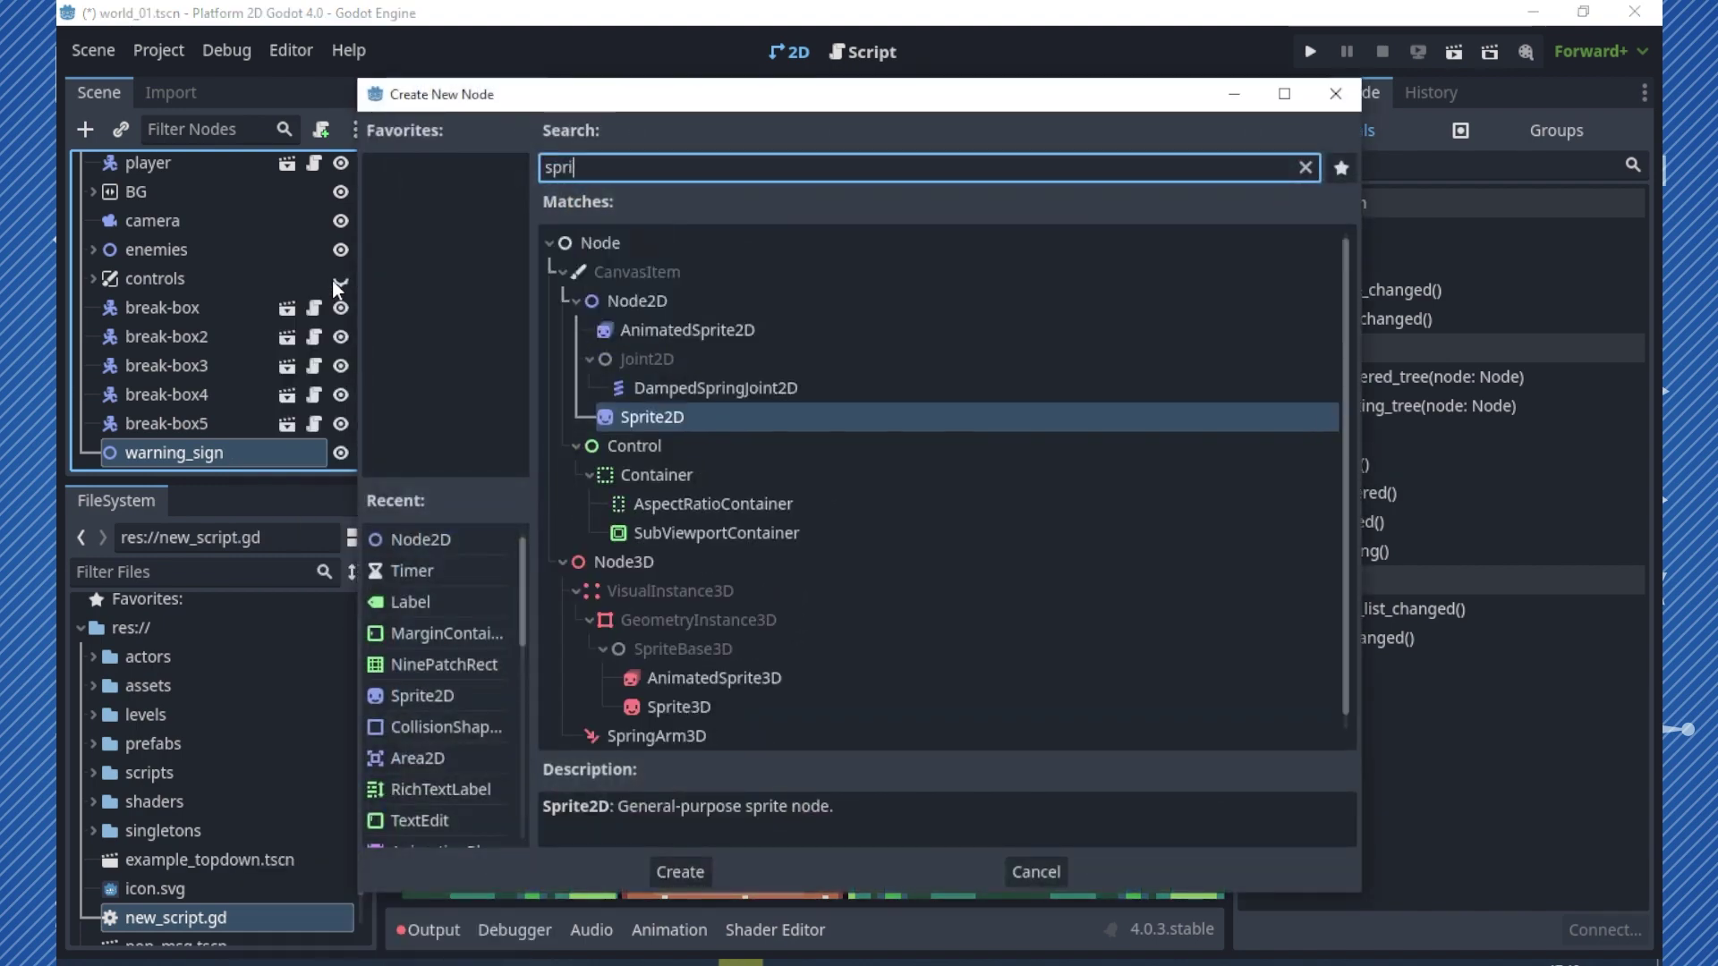
pyautogui.doubleClick(674, 417)
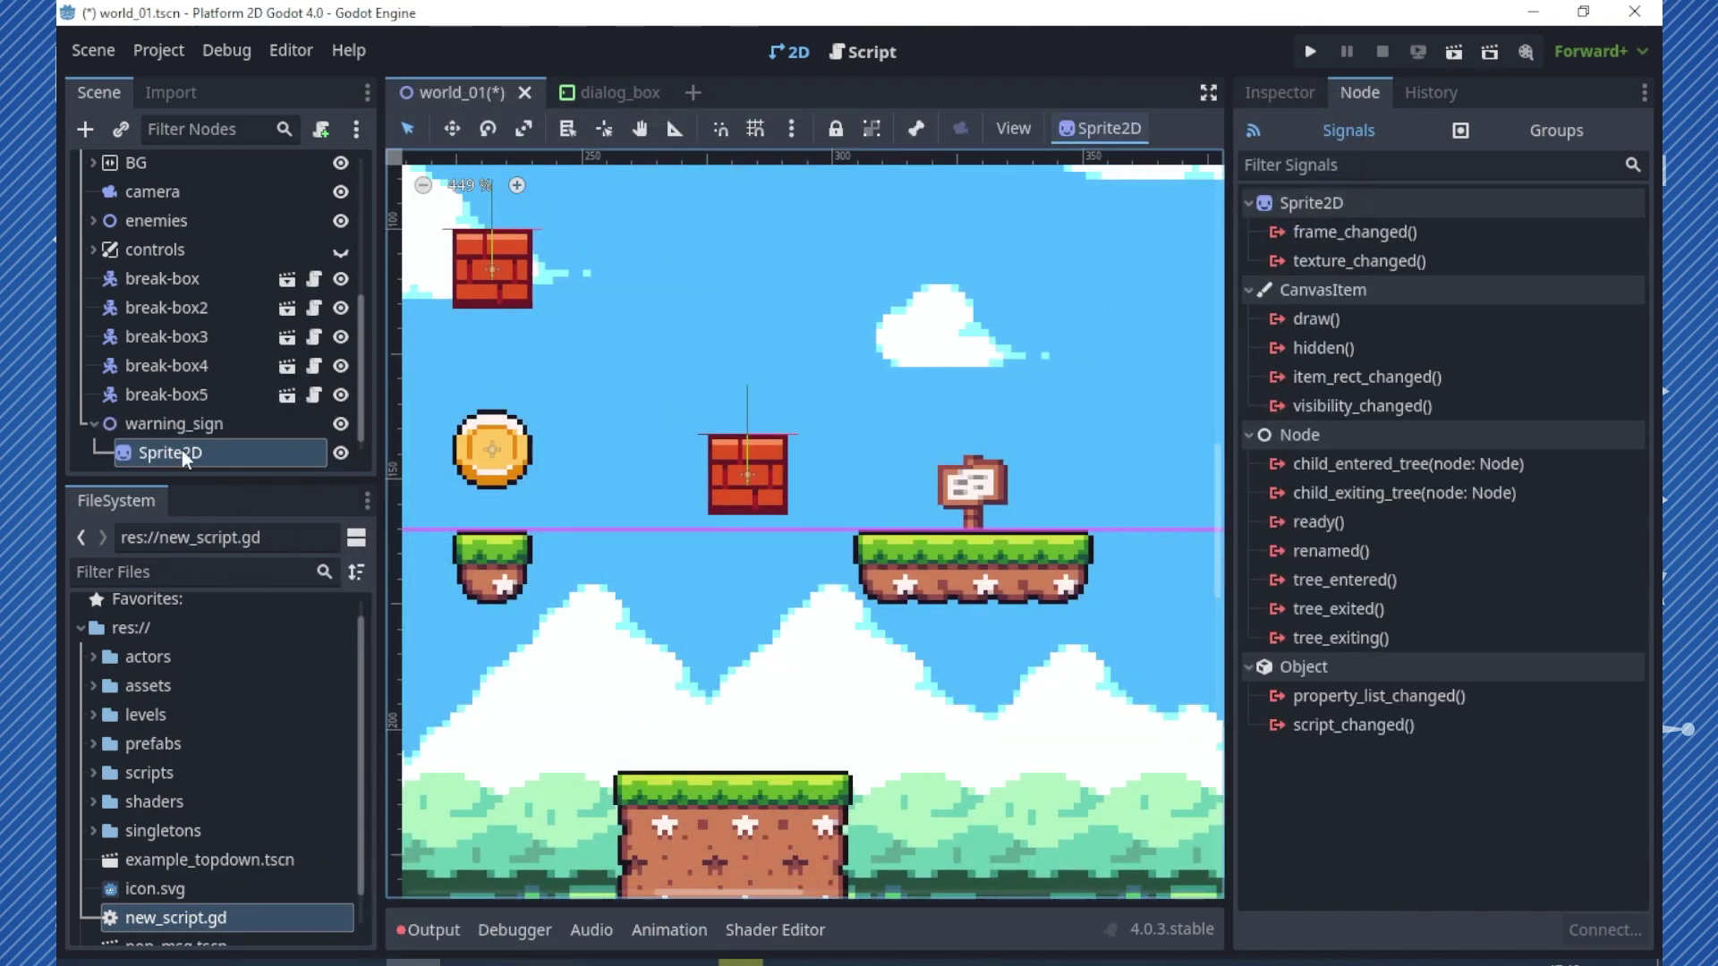
pyautogui.doubleClick(183, 452)
pyautogui.write('texture')
pyautogui.press('Return')
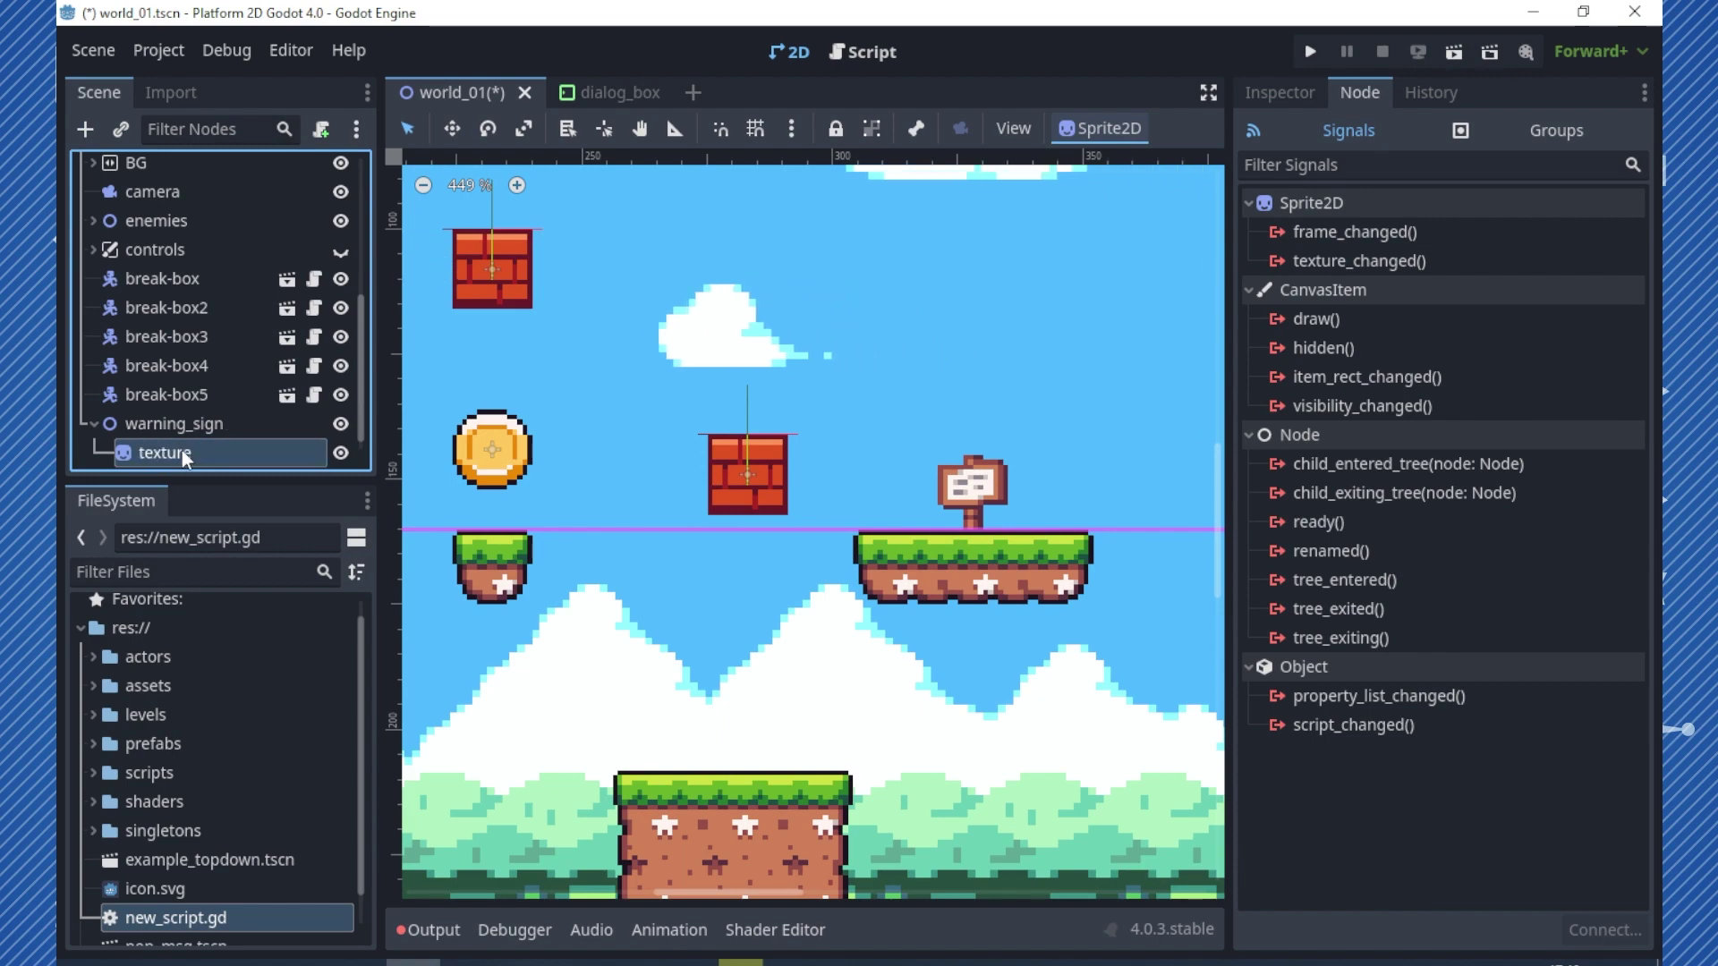
# - Add an Area2D under warning_sign and name it area_sign
pyautogui.rightClick(201, 424)
pyautogui.click(291, 278)
pyautogui.write('a')
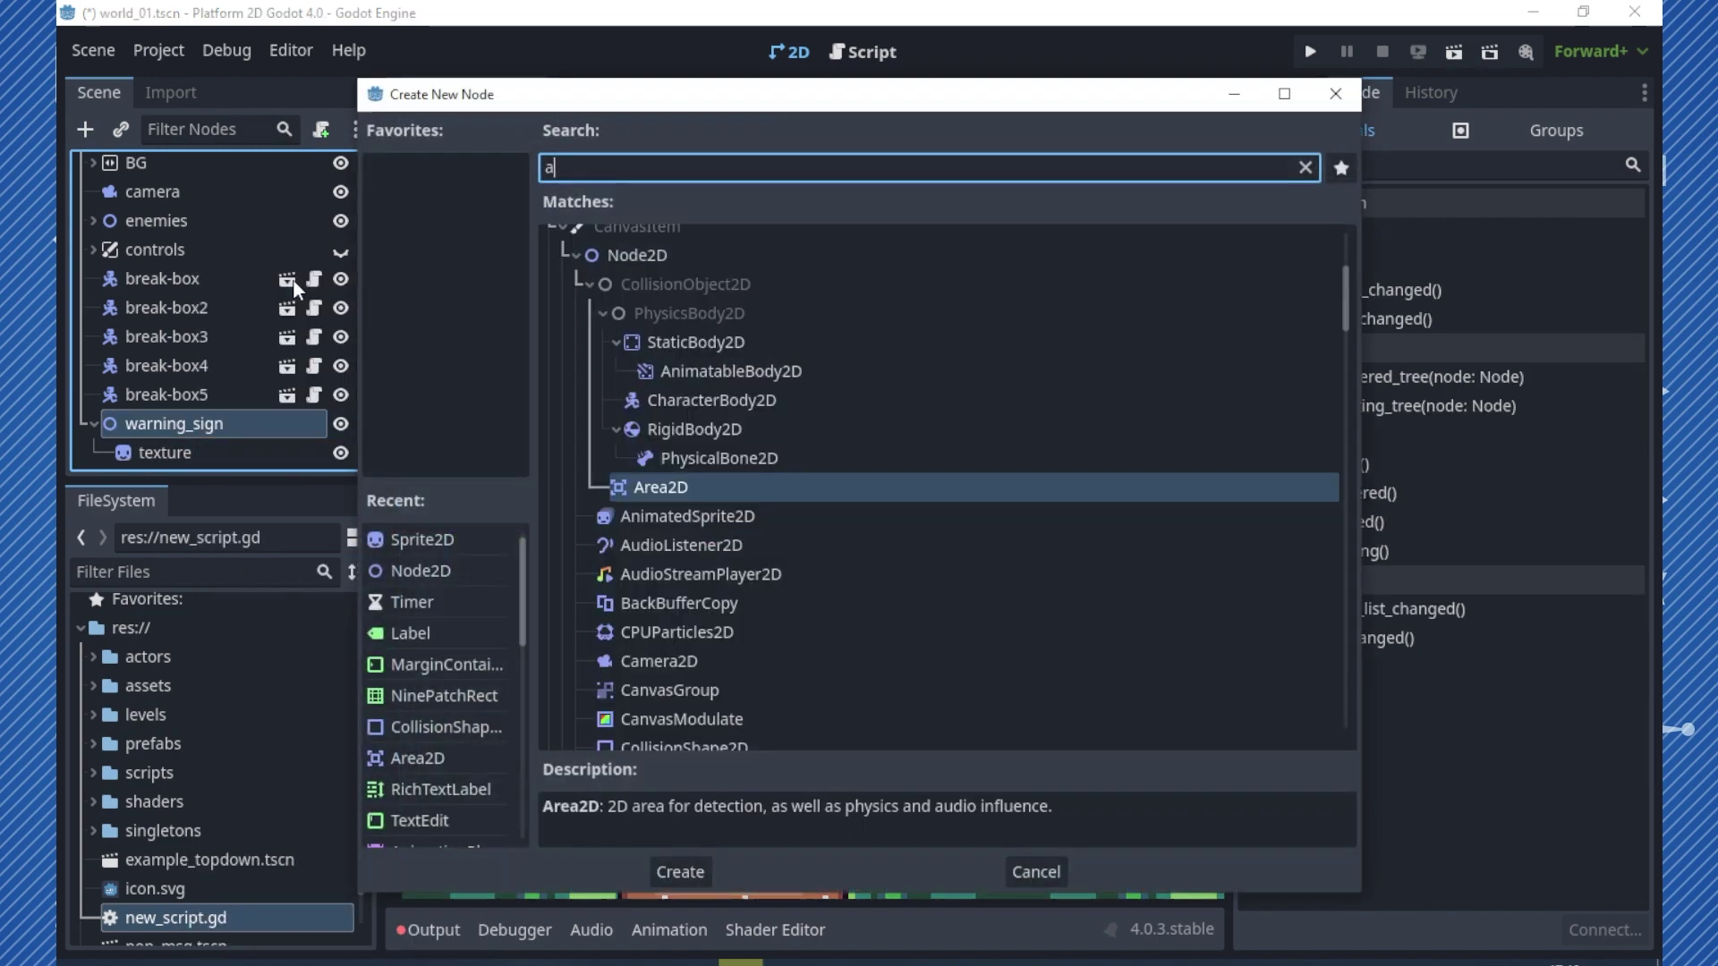
pyautogui.write('re')
pyautogui.doubleClick(720, 394)
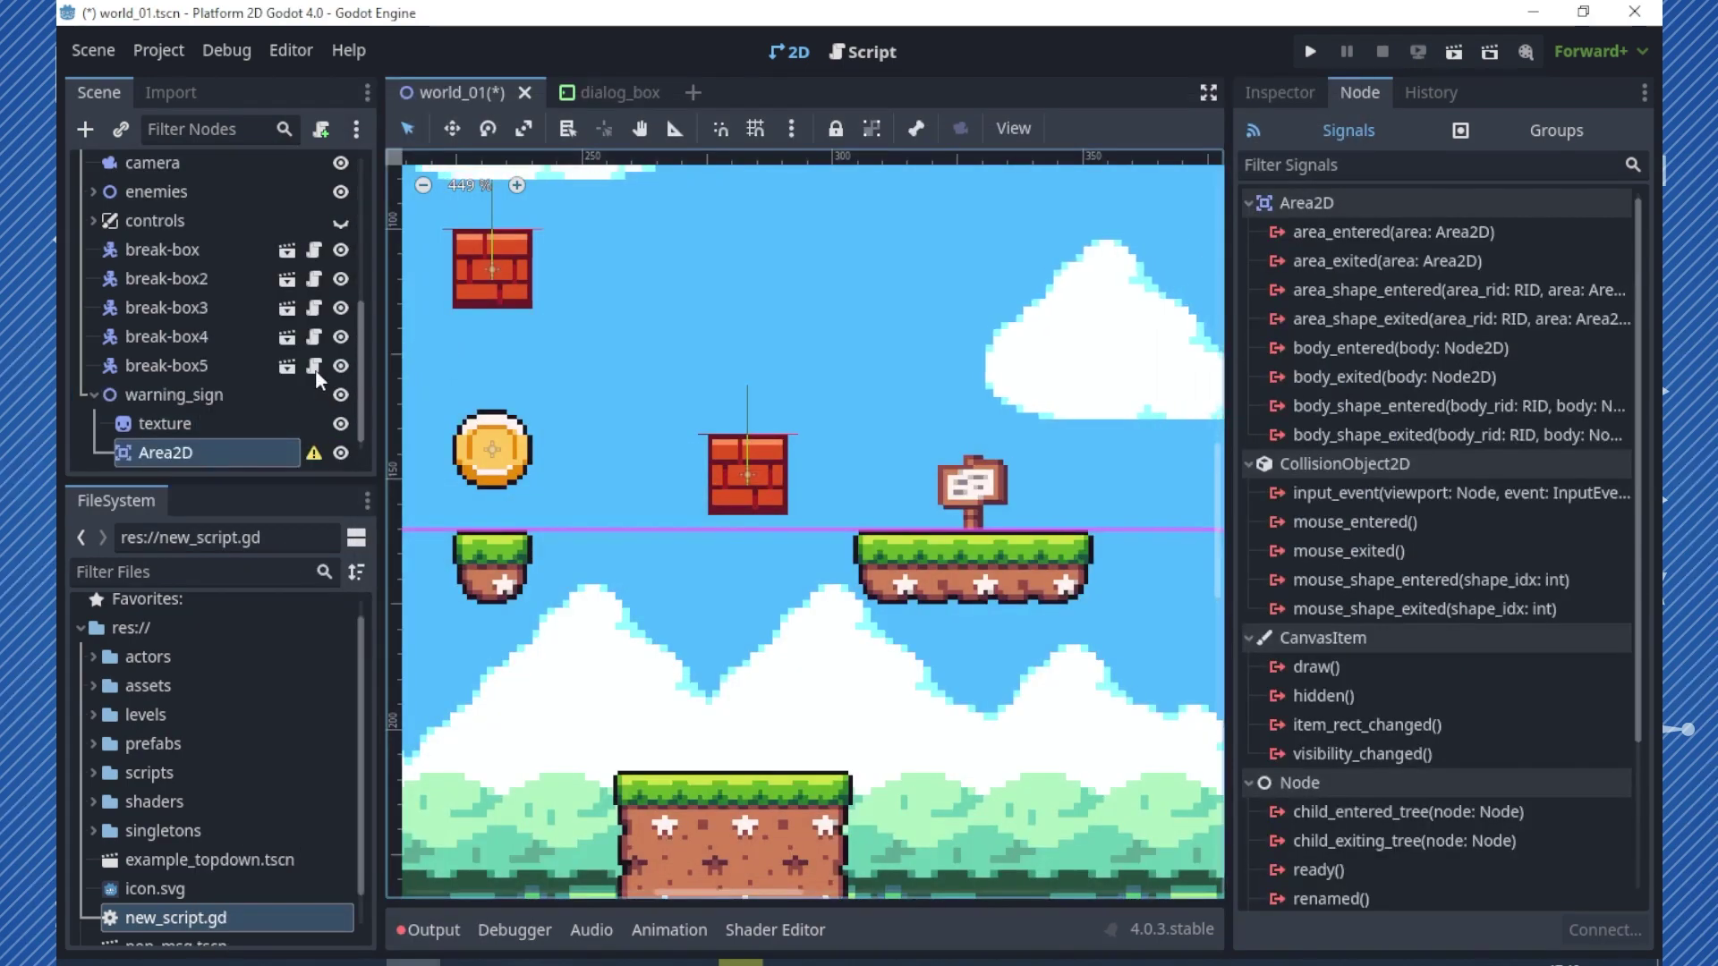
pyautogui.doubleClick(183, 453)
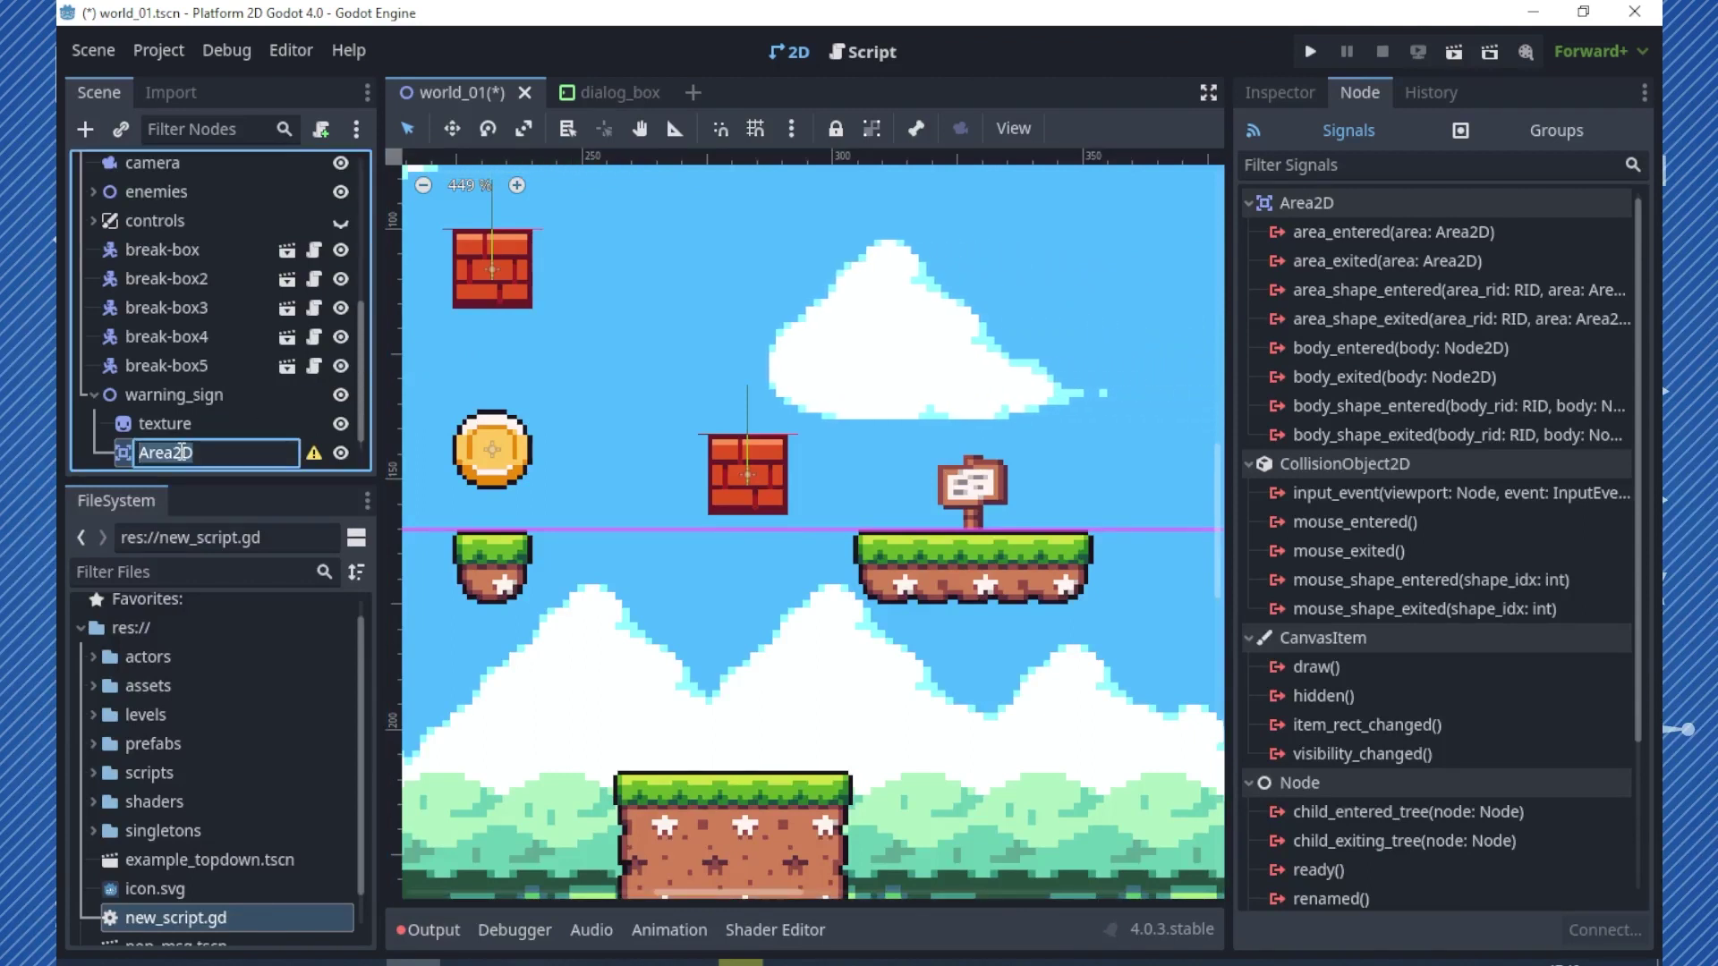
pyautogui.write('area_si')
pyautogui.press('Return')
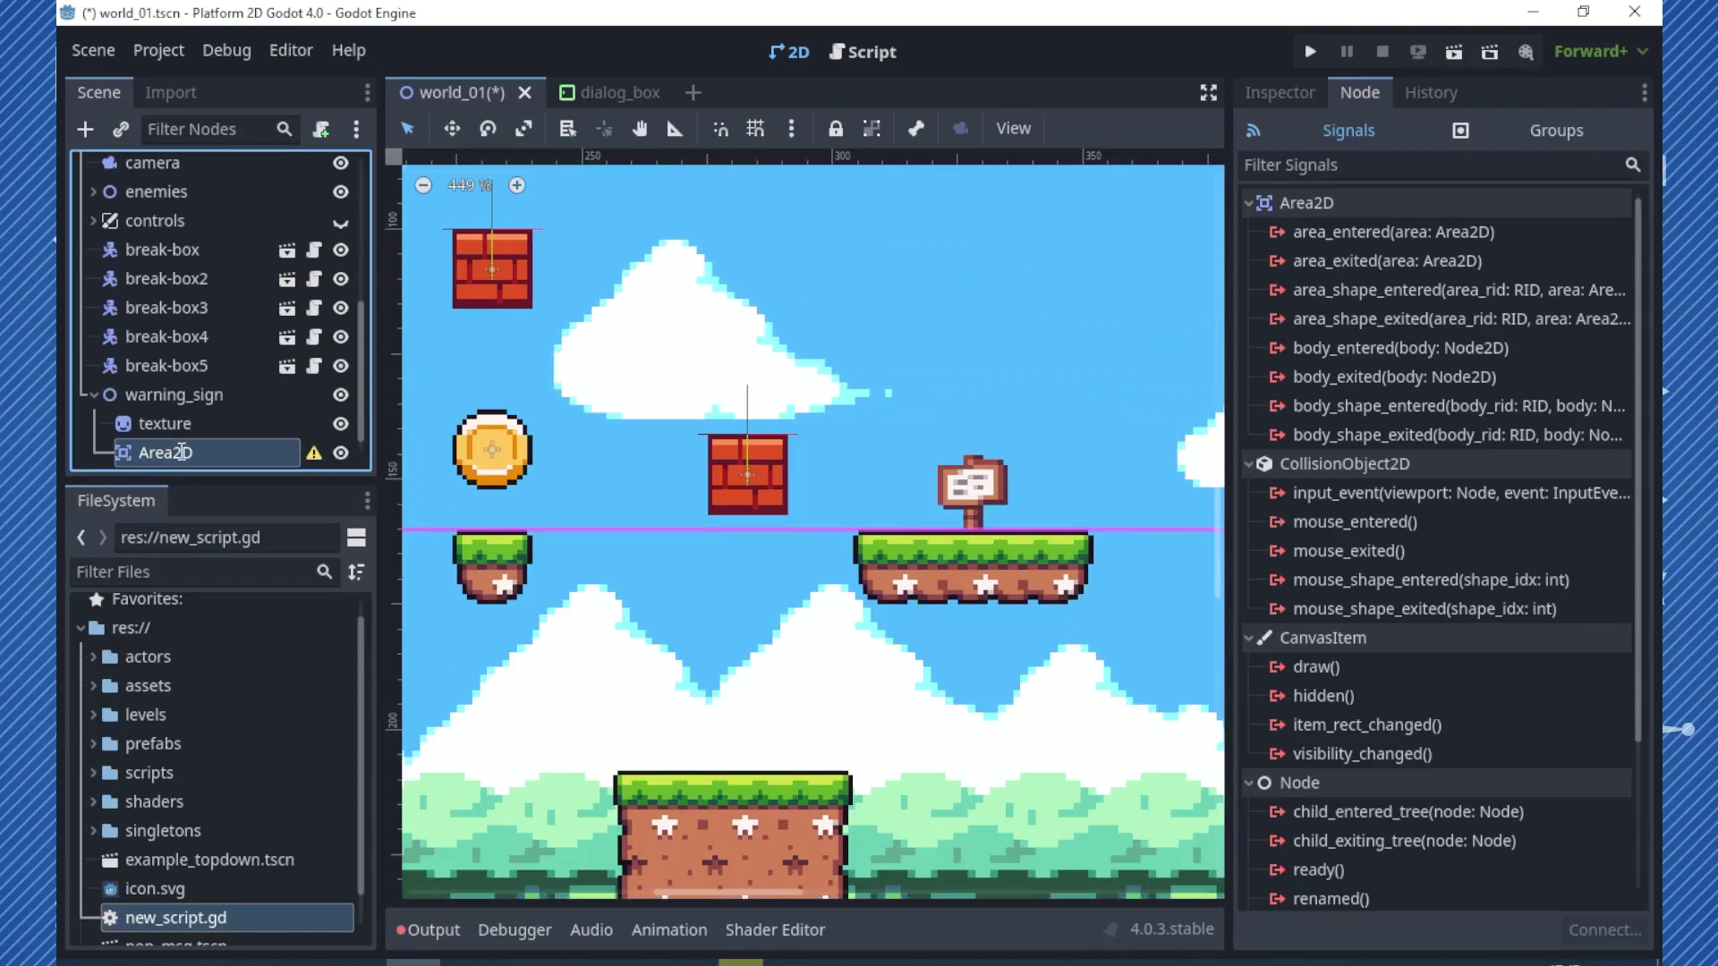
# - Add a CollisionShape2D child under area_sign
pyautogui.rightClick(183, 453)
pyautogui.click(292, 281)
pyautogui.write('co')
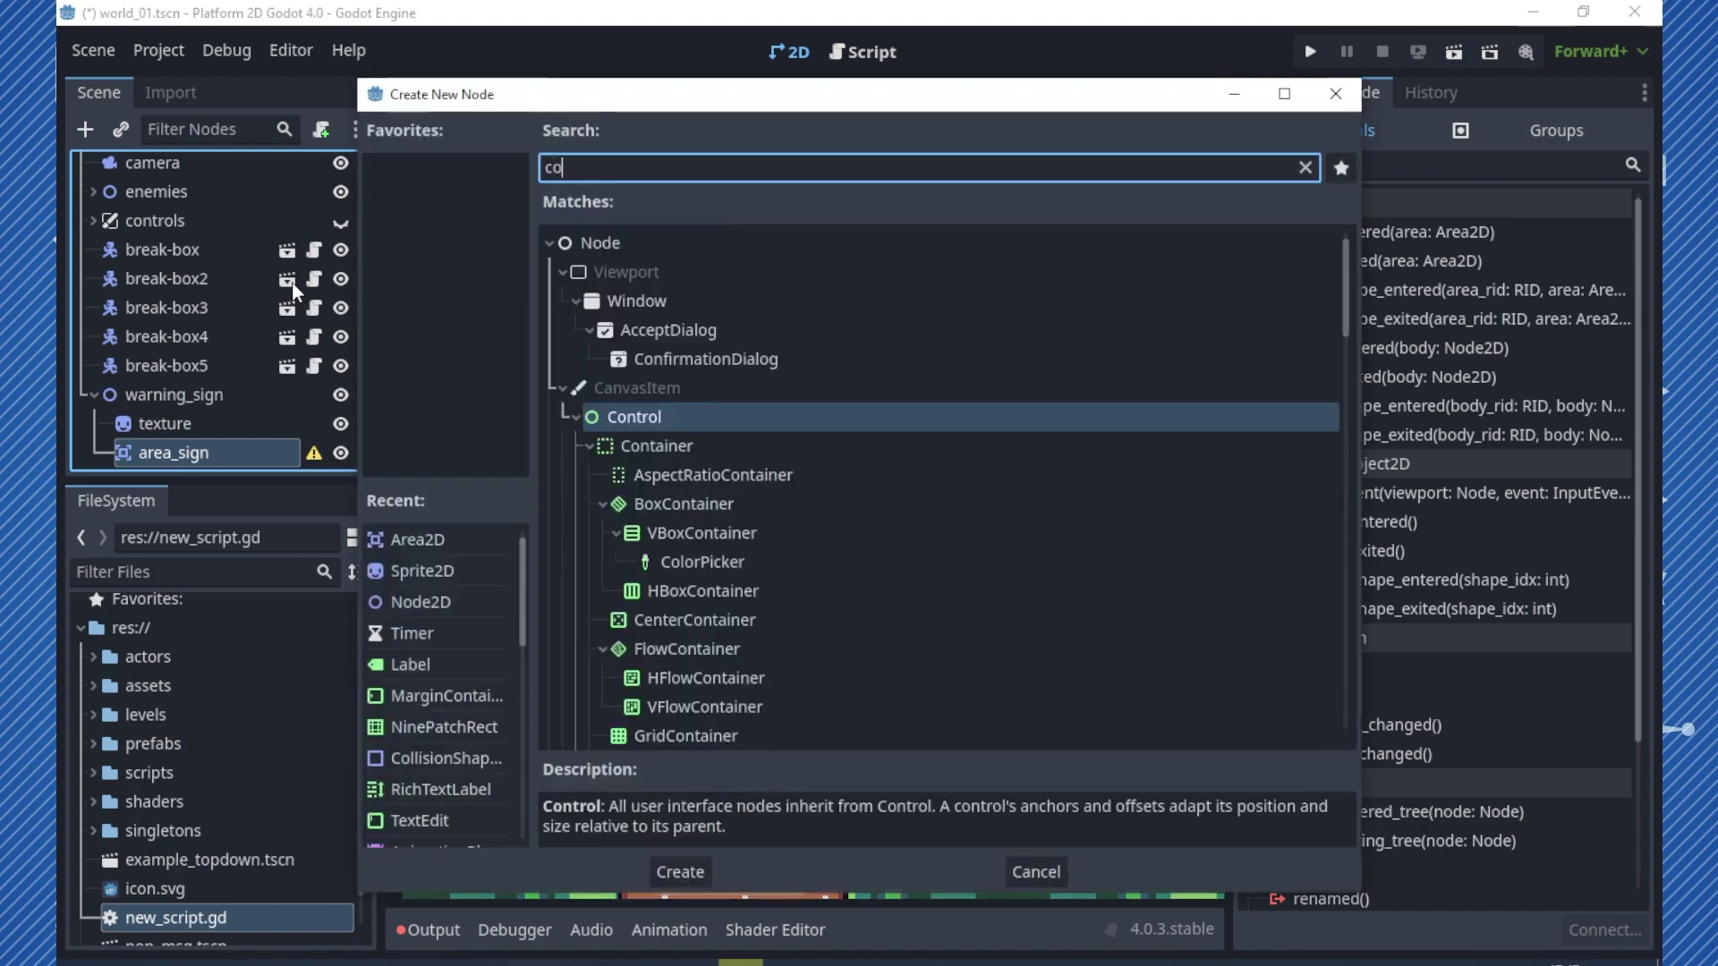
pyautogui.write('ll')
pyautogui.doubleClick(703, 367)
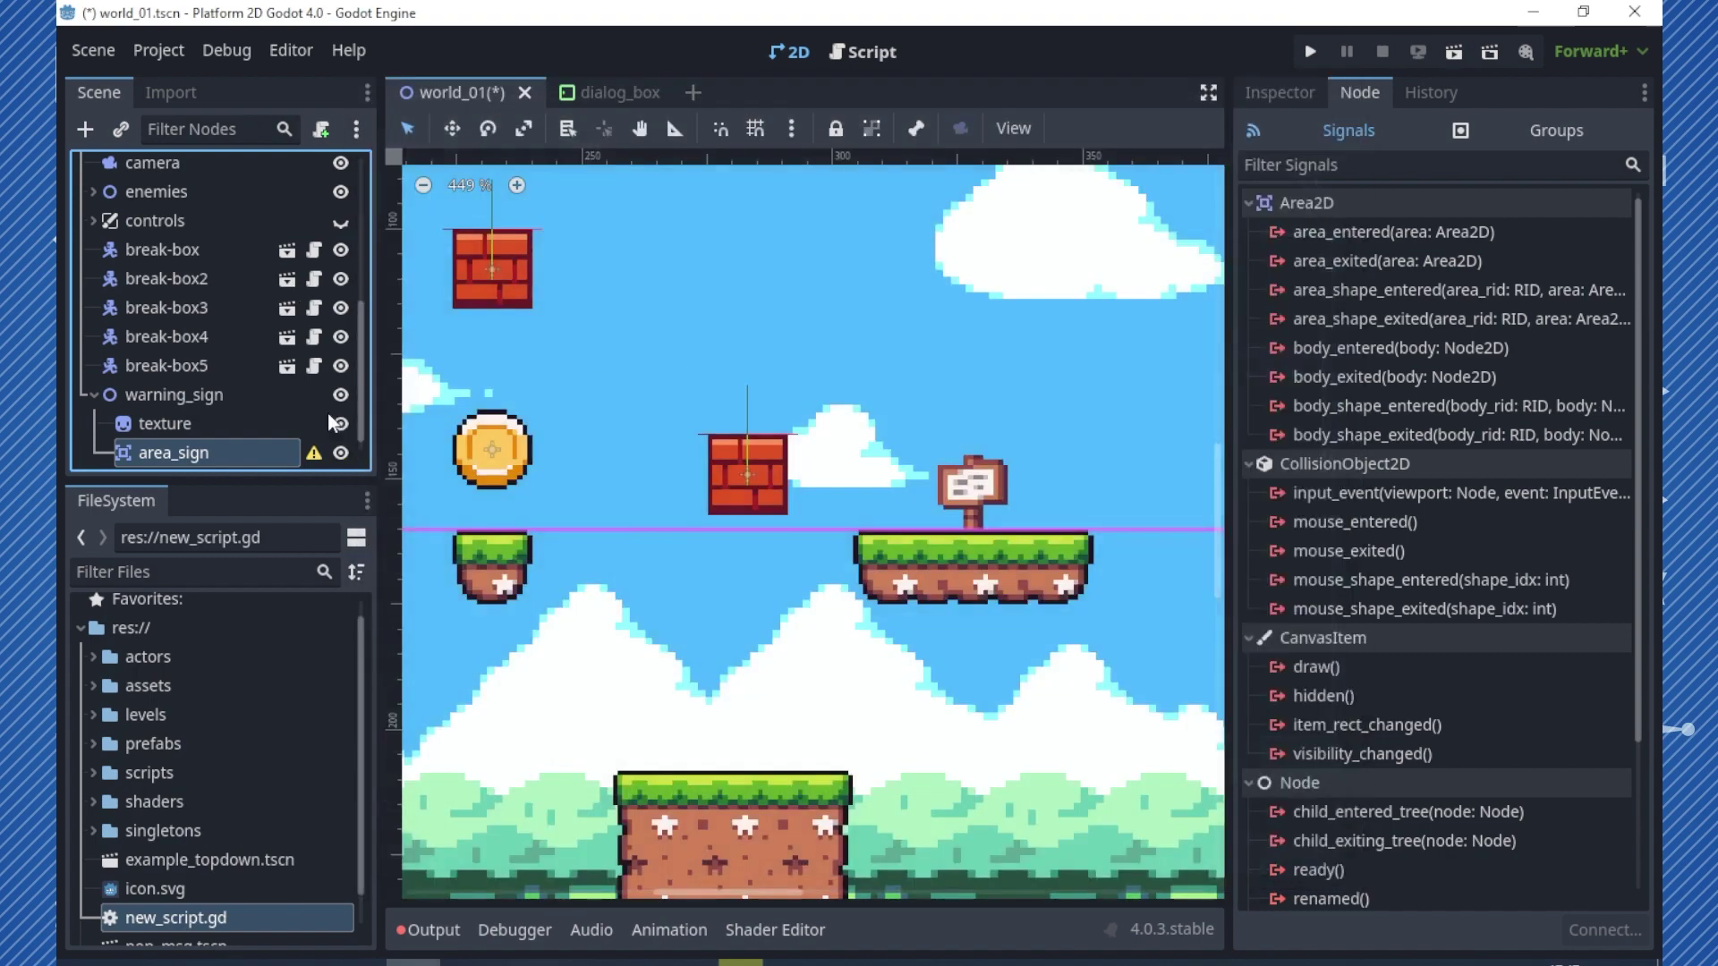
pyautogui.click(170, 423)
pyautogui.scroll(3, 276, 386)
pyautogui.scroll(-2, 716, 447)
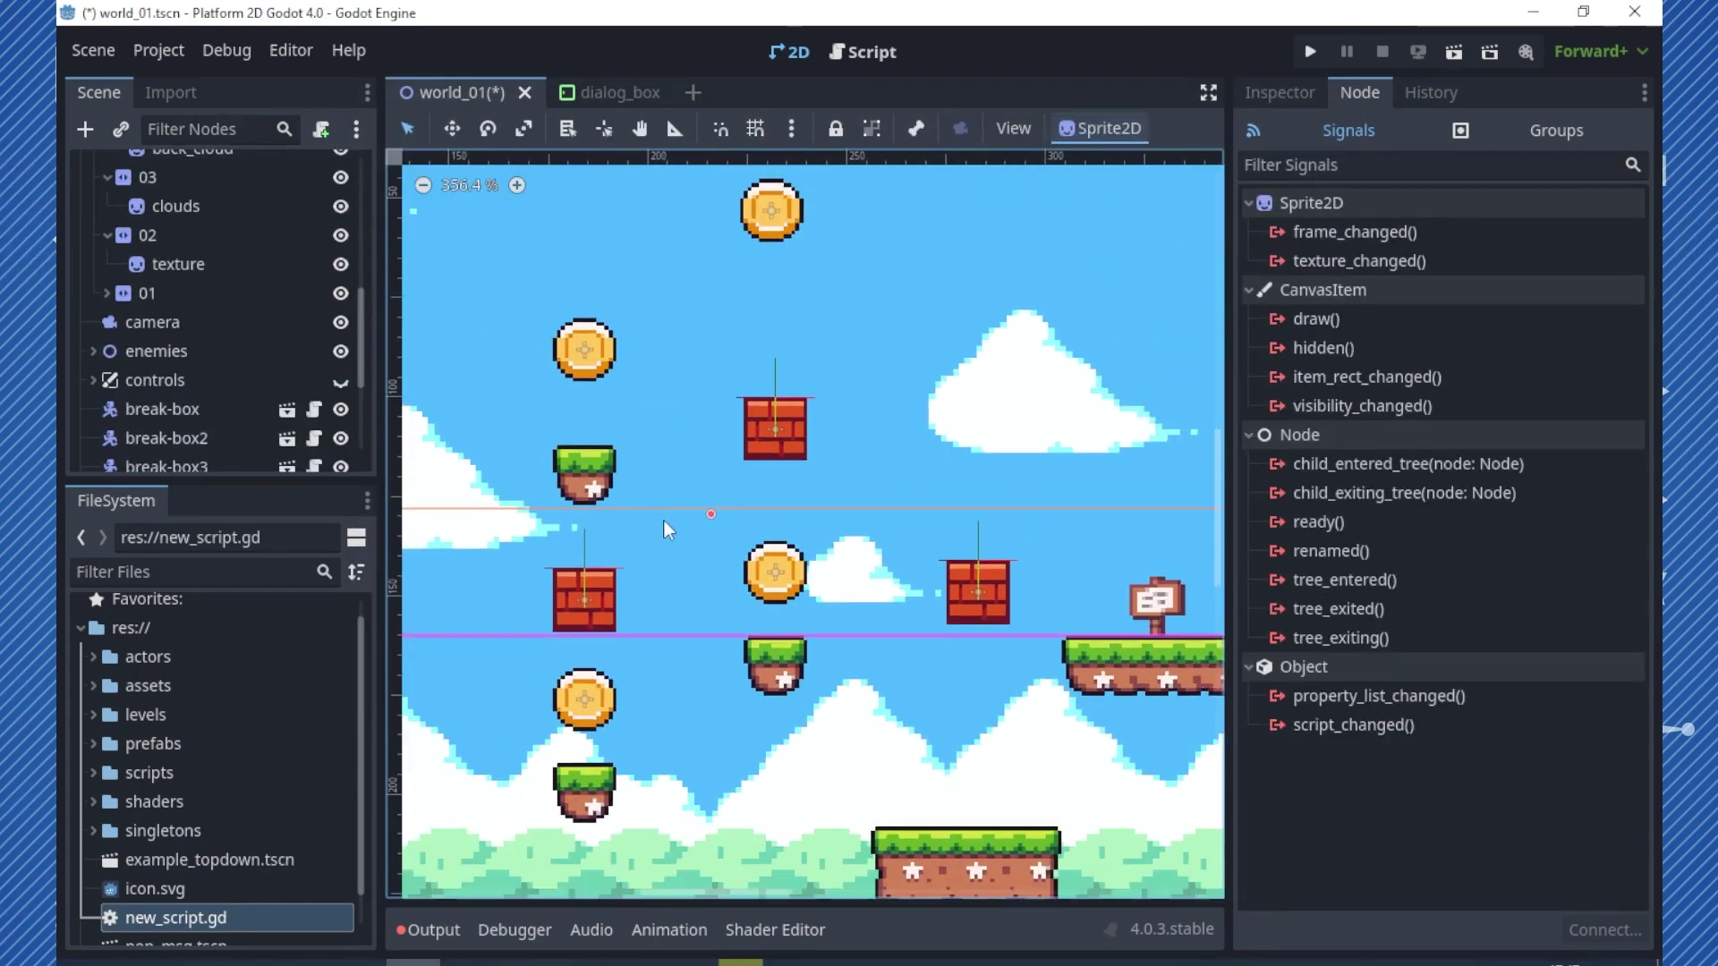
pyautogui.scroll(-3, 196, 424)
# - Move warning_sign onto the wooden signpost in the level
pyautogui.click(174, 361)
pyautogui.scroll(-3, 867, 669)
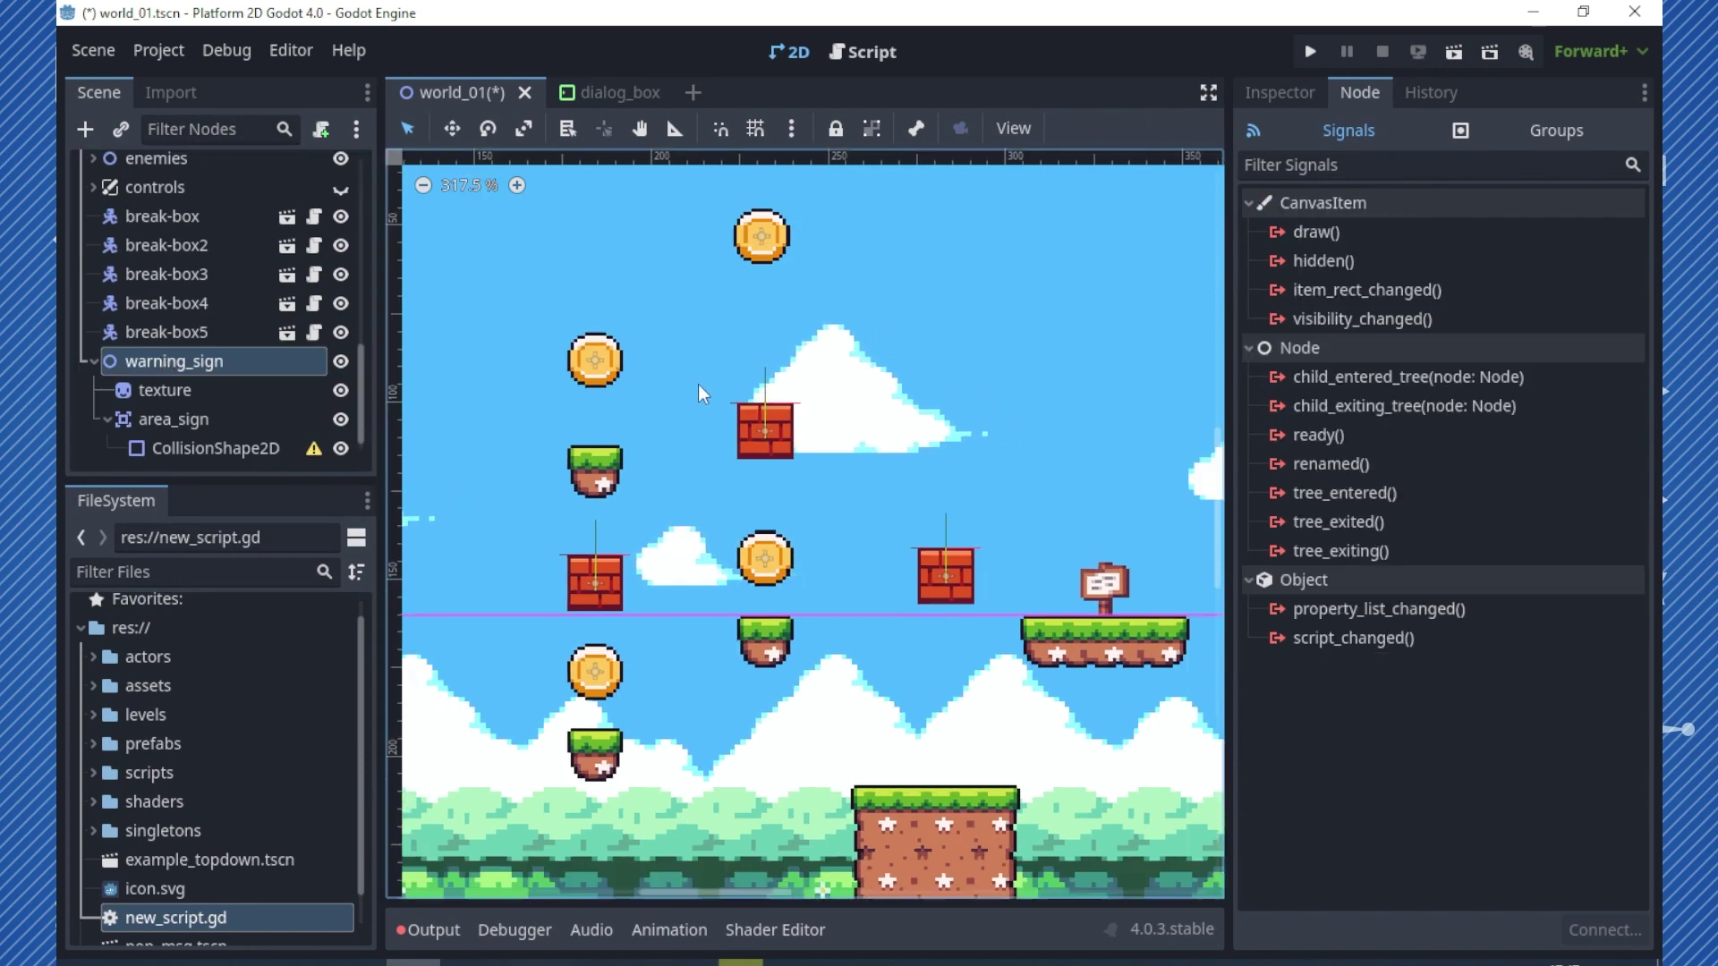
pyautogui.moveTo(867, 669); pyautogui.dragTo(944, 717, button='middle')
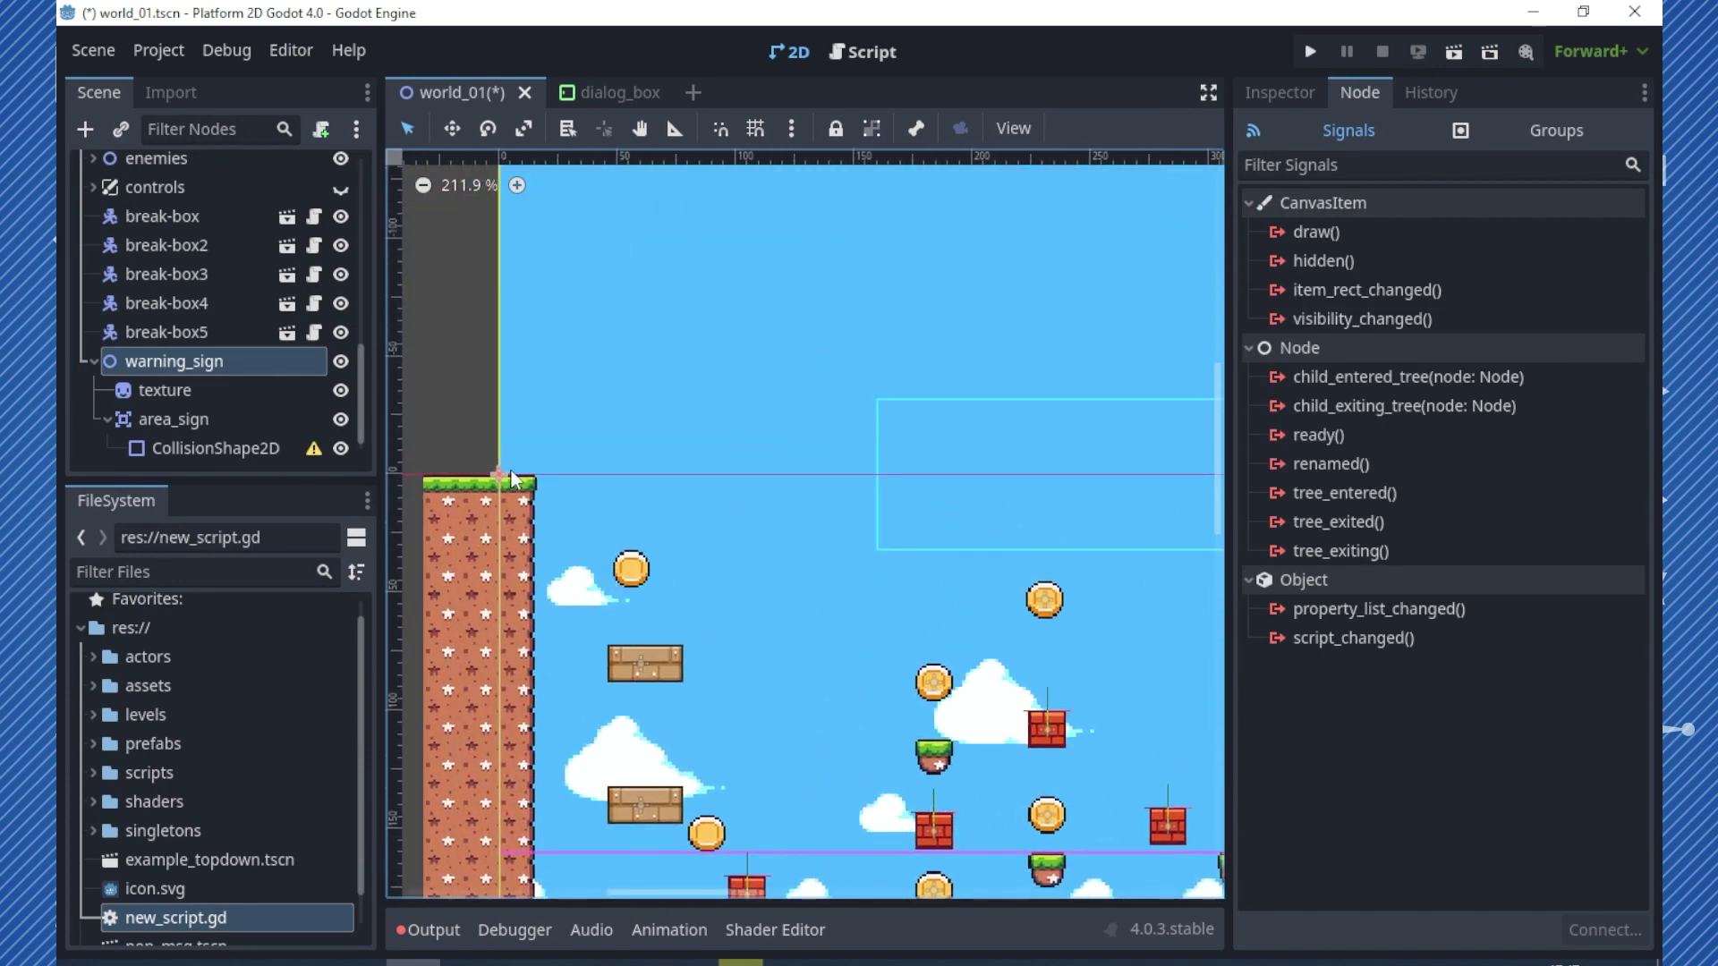
pyautogui.press('w')
pyautogui.moveTo(550, 254); pyautogui.dragTo(928, 618)
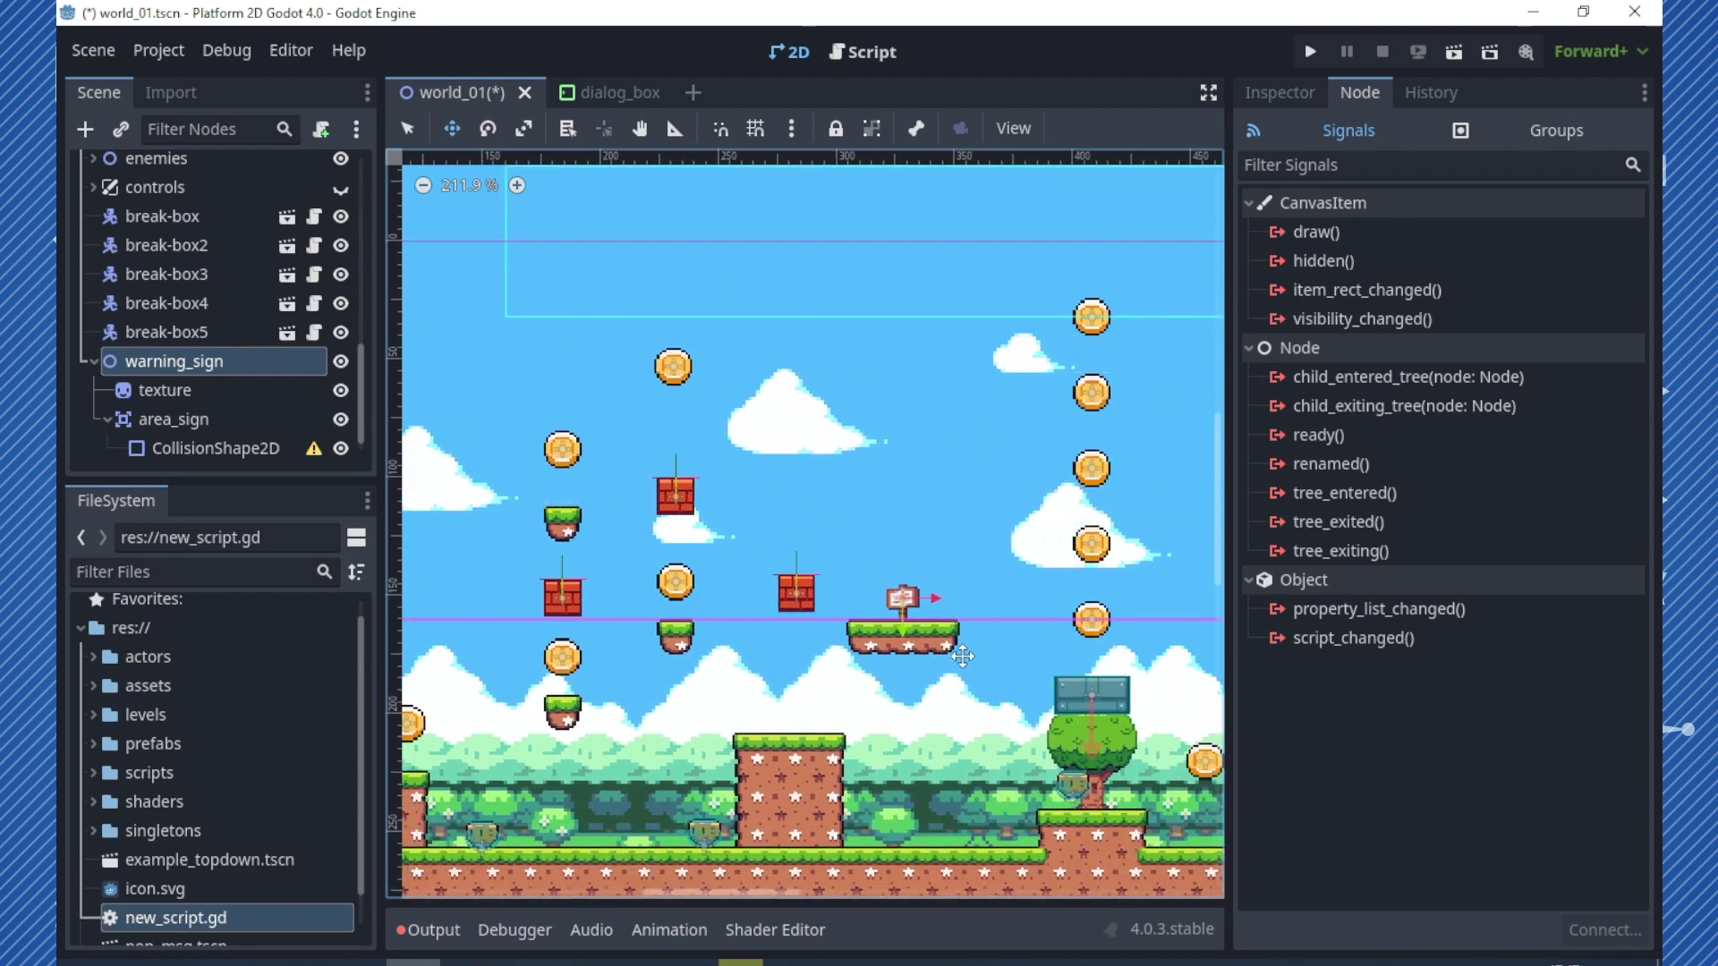
pyautogui.scroll(6, 897, 615)
pyautogui.scroll(1, 896, 615)
# - Give the CollisionShape2D a RectangleShape2D widened over the sign, and rename it collision
pyautogui.click(215, 448)
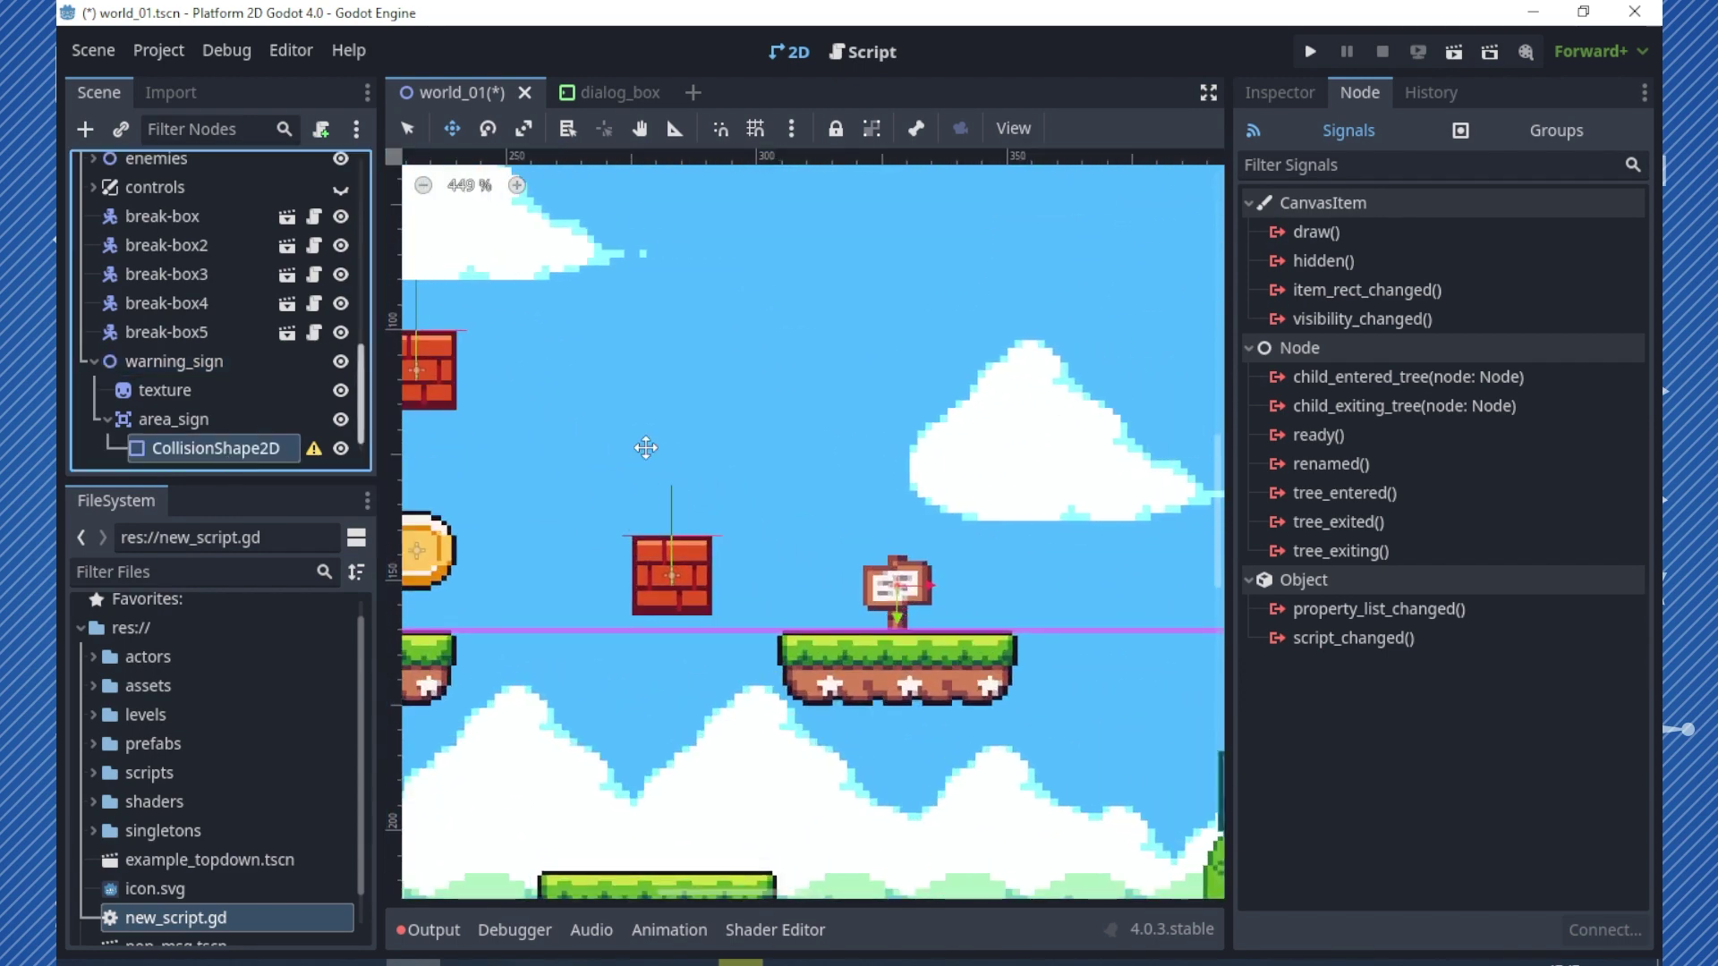
pyautogui.click(1279, 92)
pyautogui.click(1530, 261)
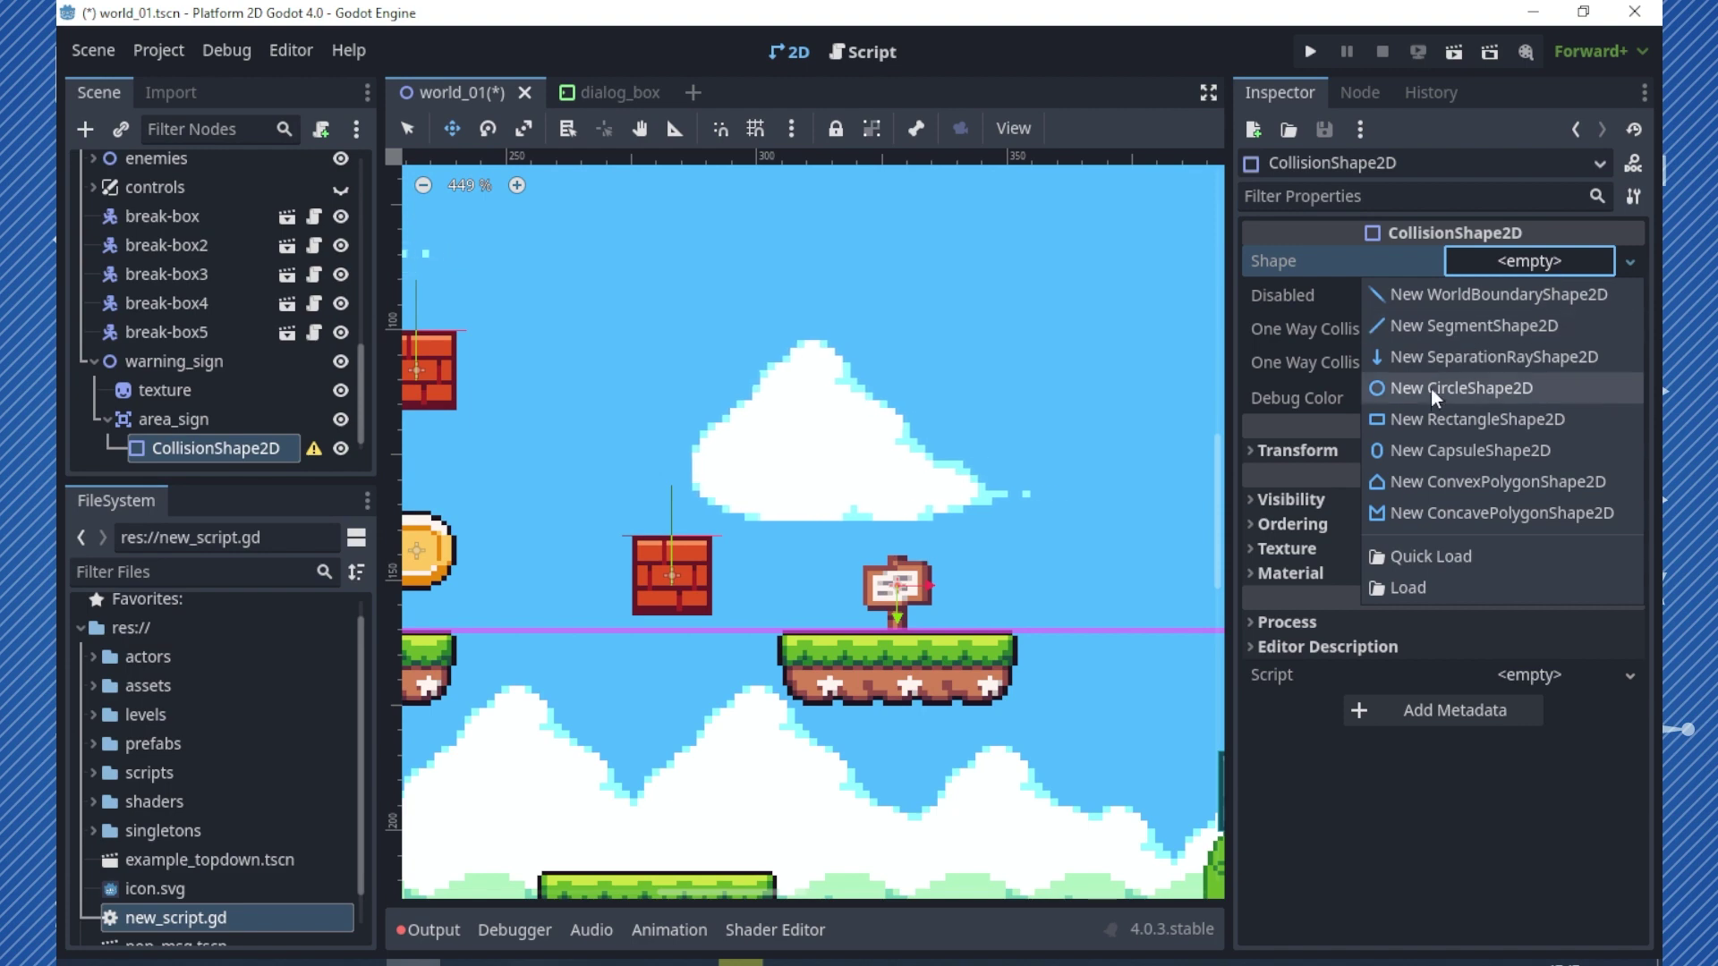
pyautogui.click(1534, 418)
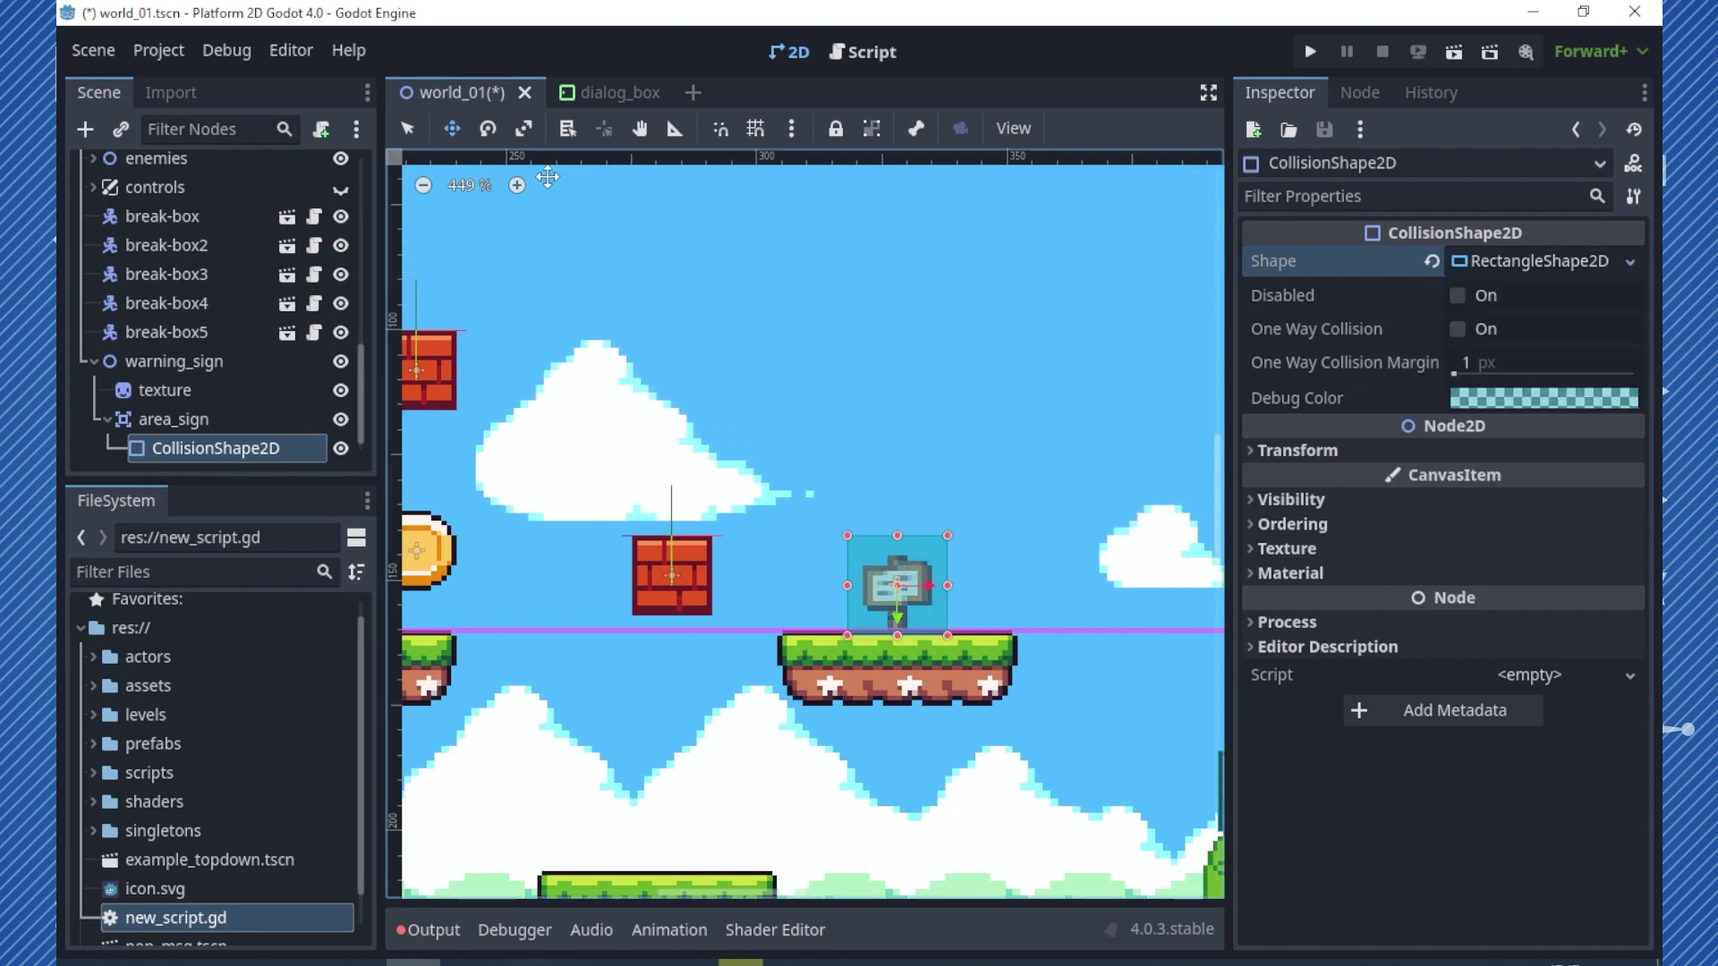
pyautogui.press('q')
pyautogui.moveTo(948, 585); pyautogui.dragTo(979, 587)
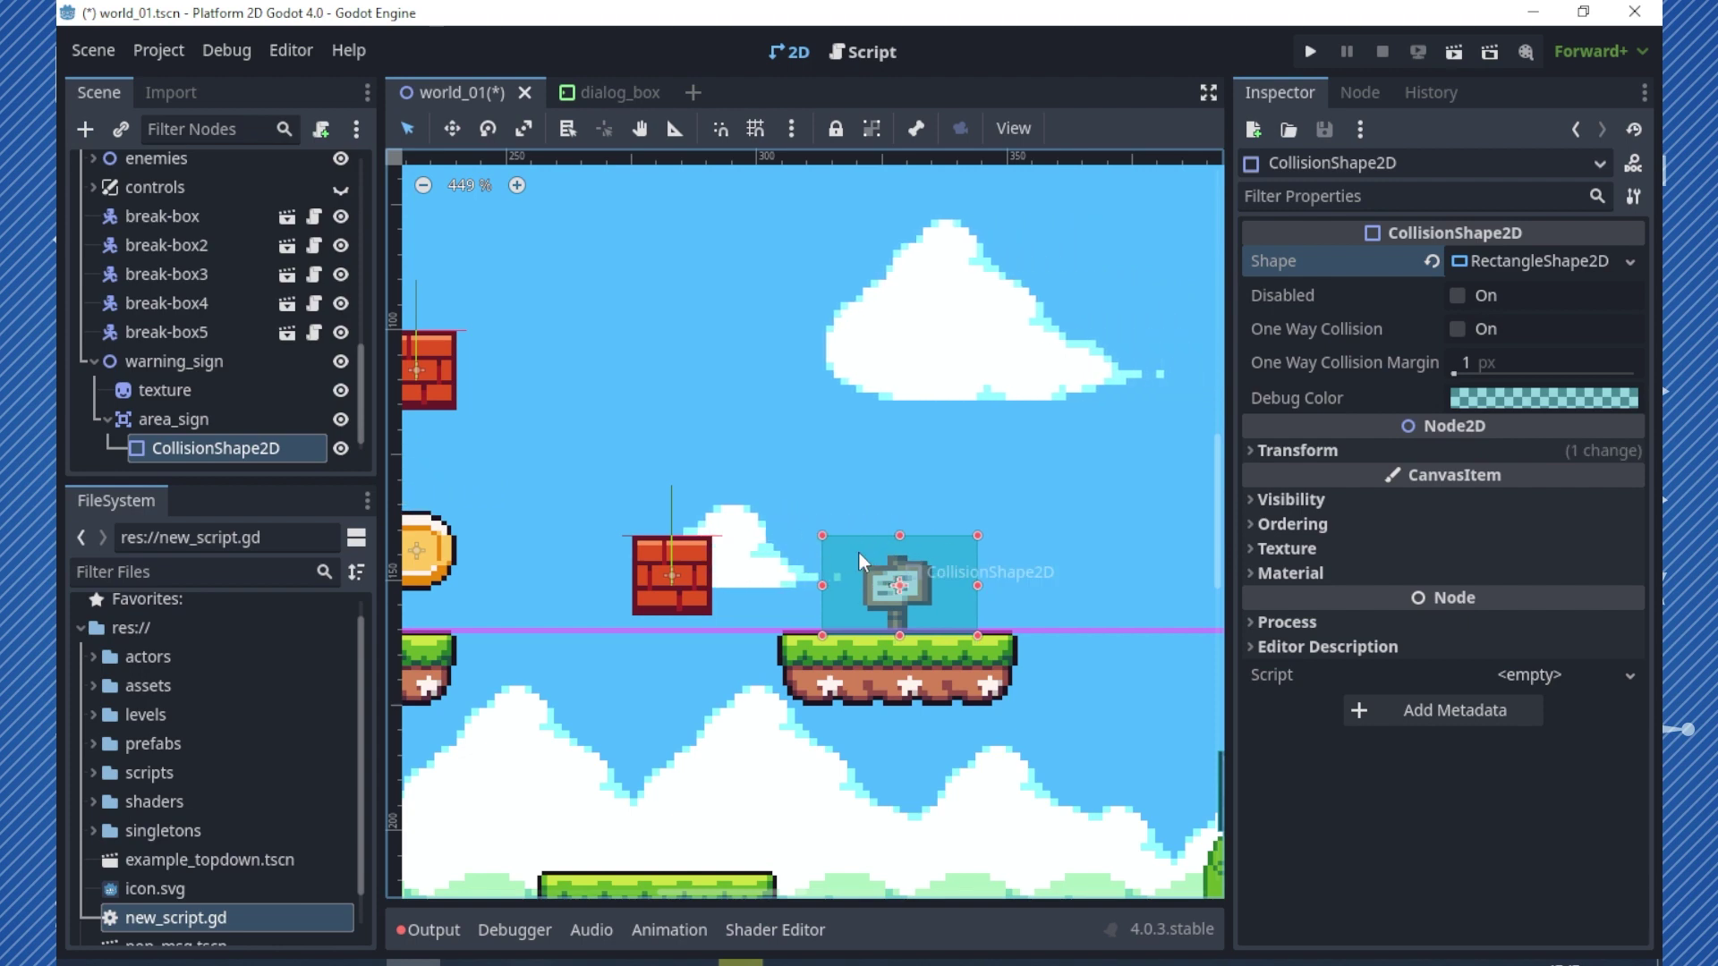
pyautogui.doubleClick(205, 448)
pyautogui.write('collision')
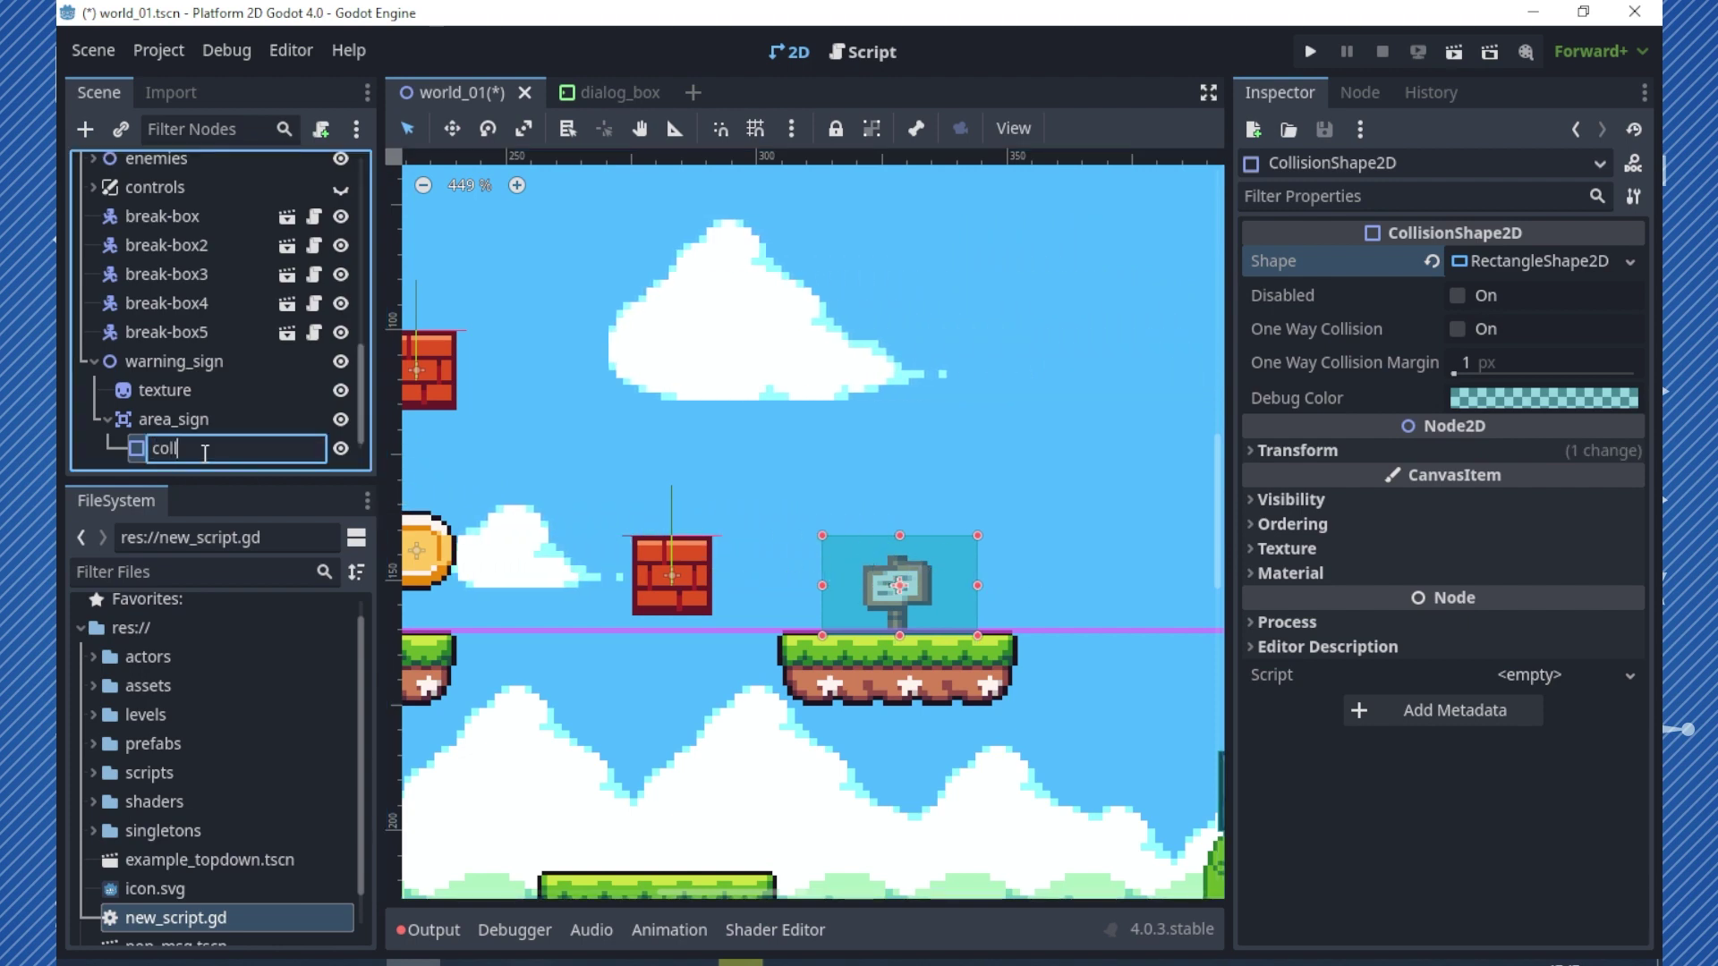
pyautogui.press('Return')
# - Move area_sign from collision layer 1 to layer 2, then select the texture sprite
pyautogui.click(175, 419)
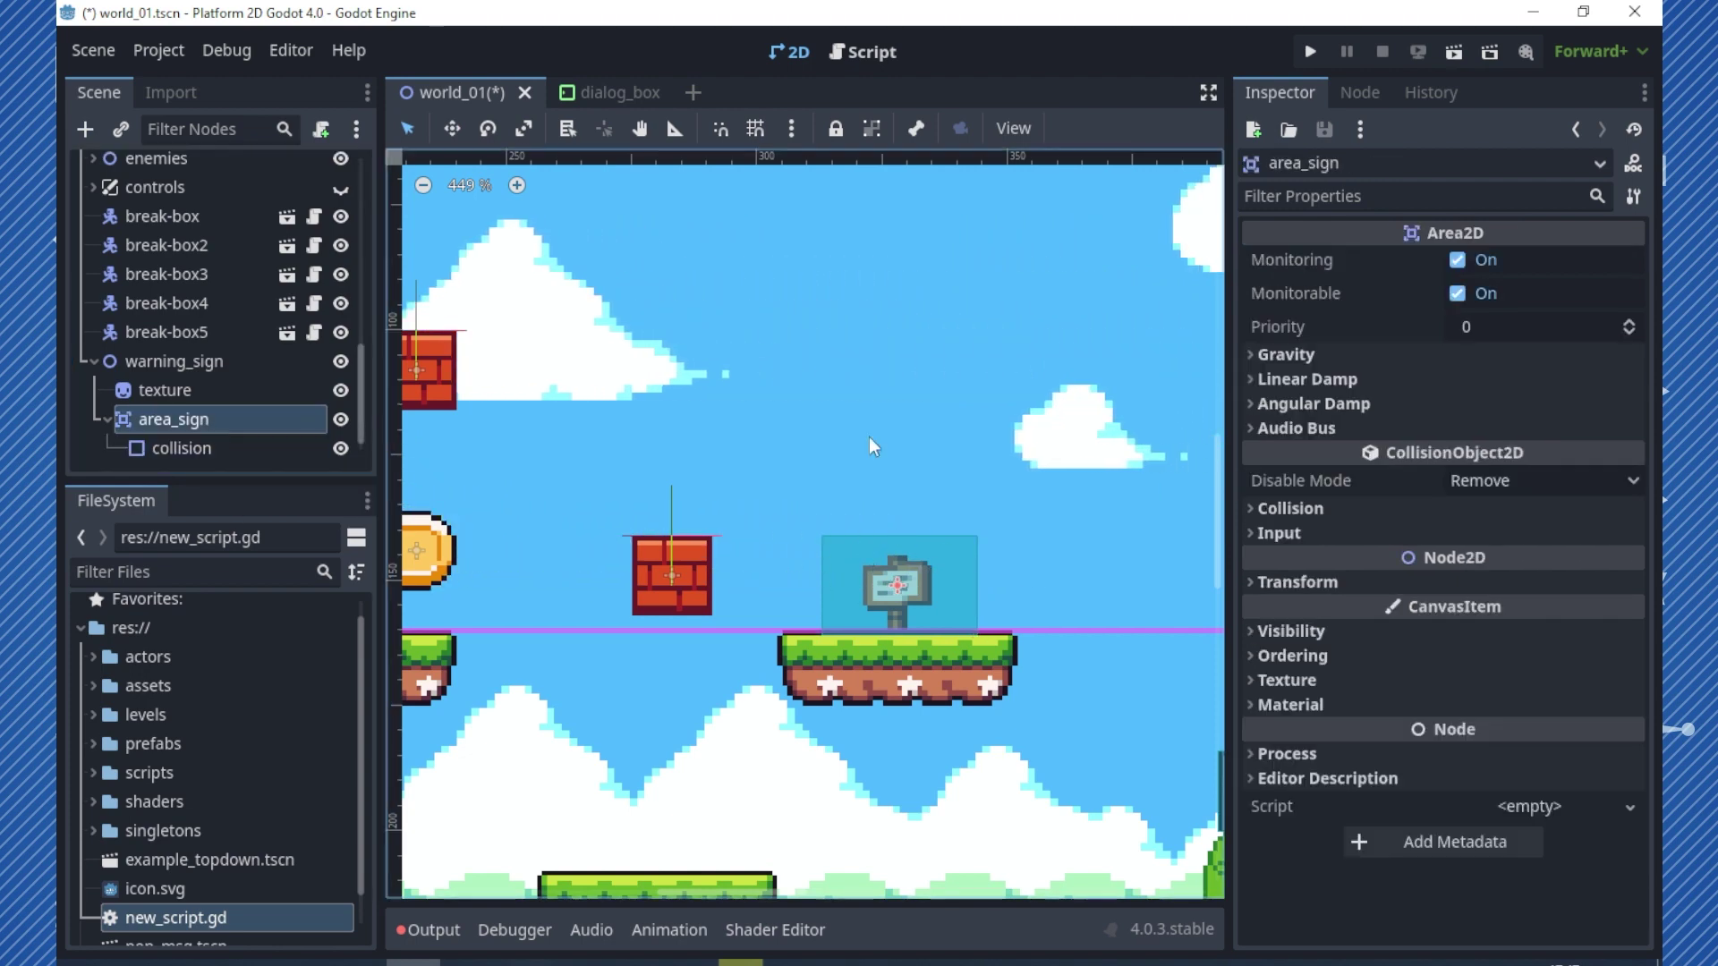
pyautogui.click(1290, 508)
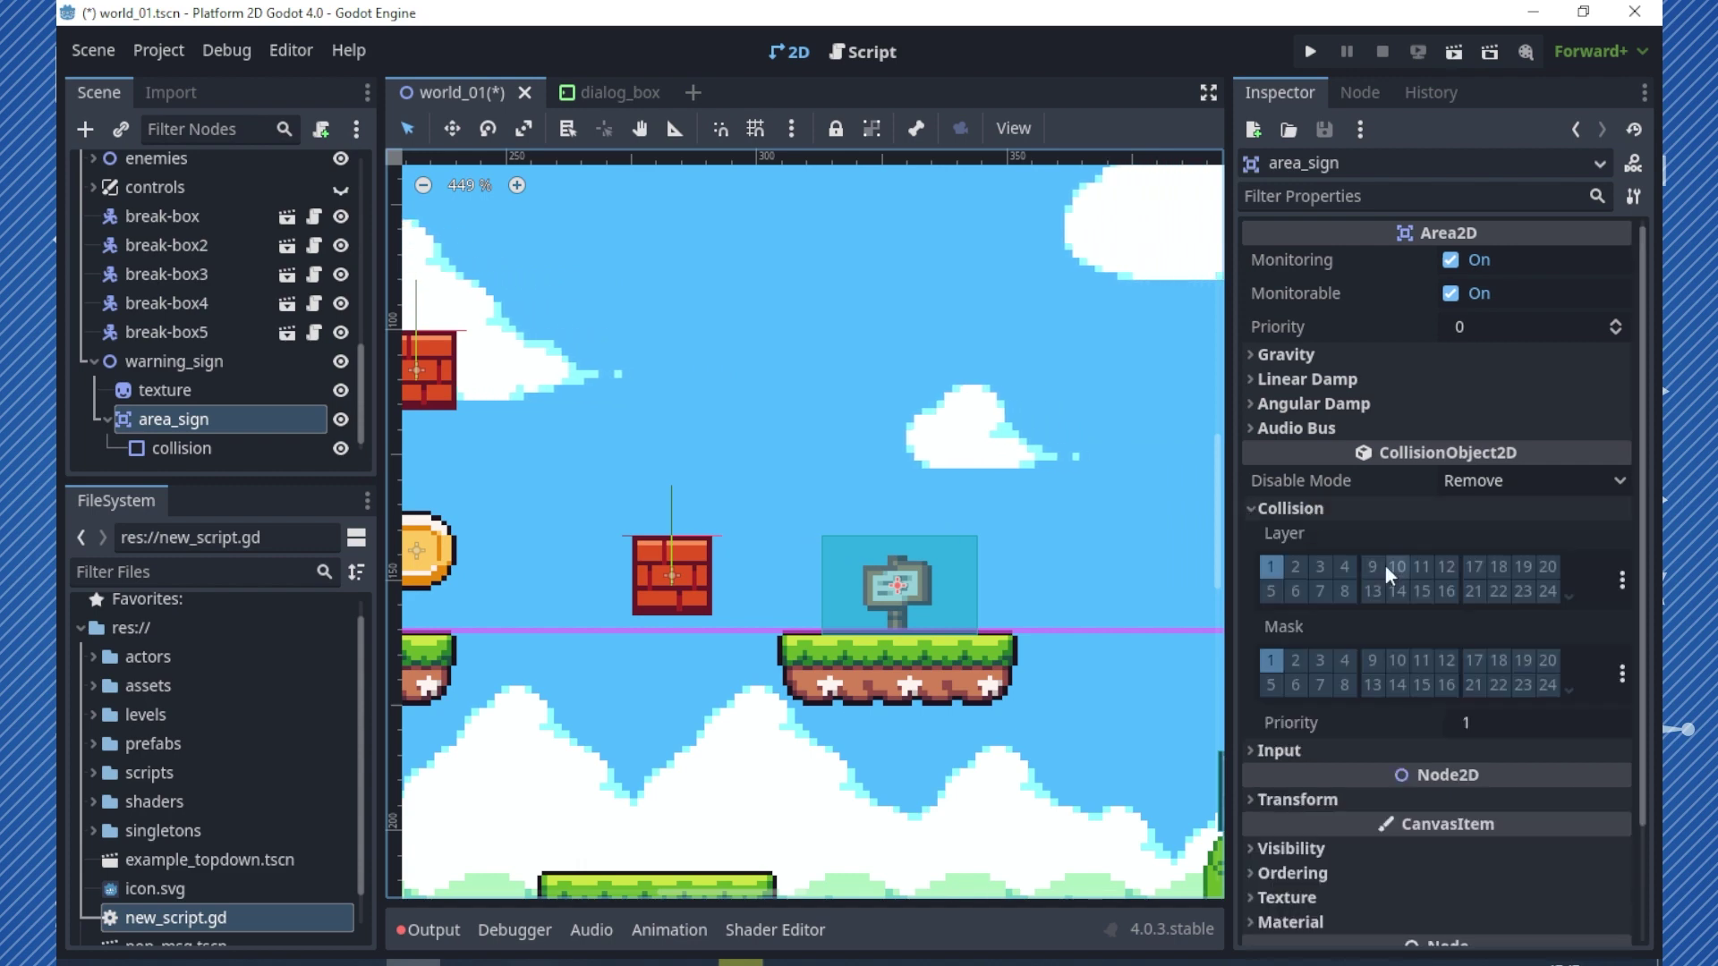
pyautogui.click(1270, 566)
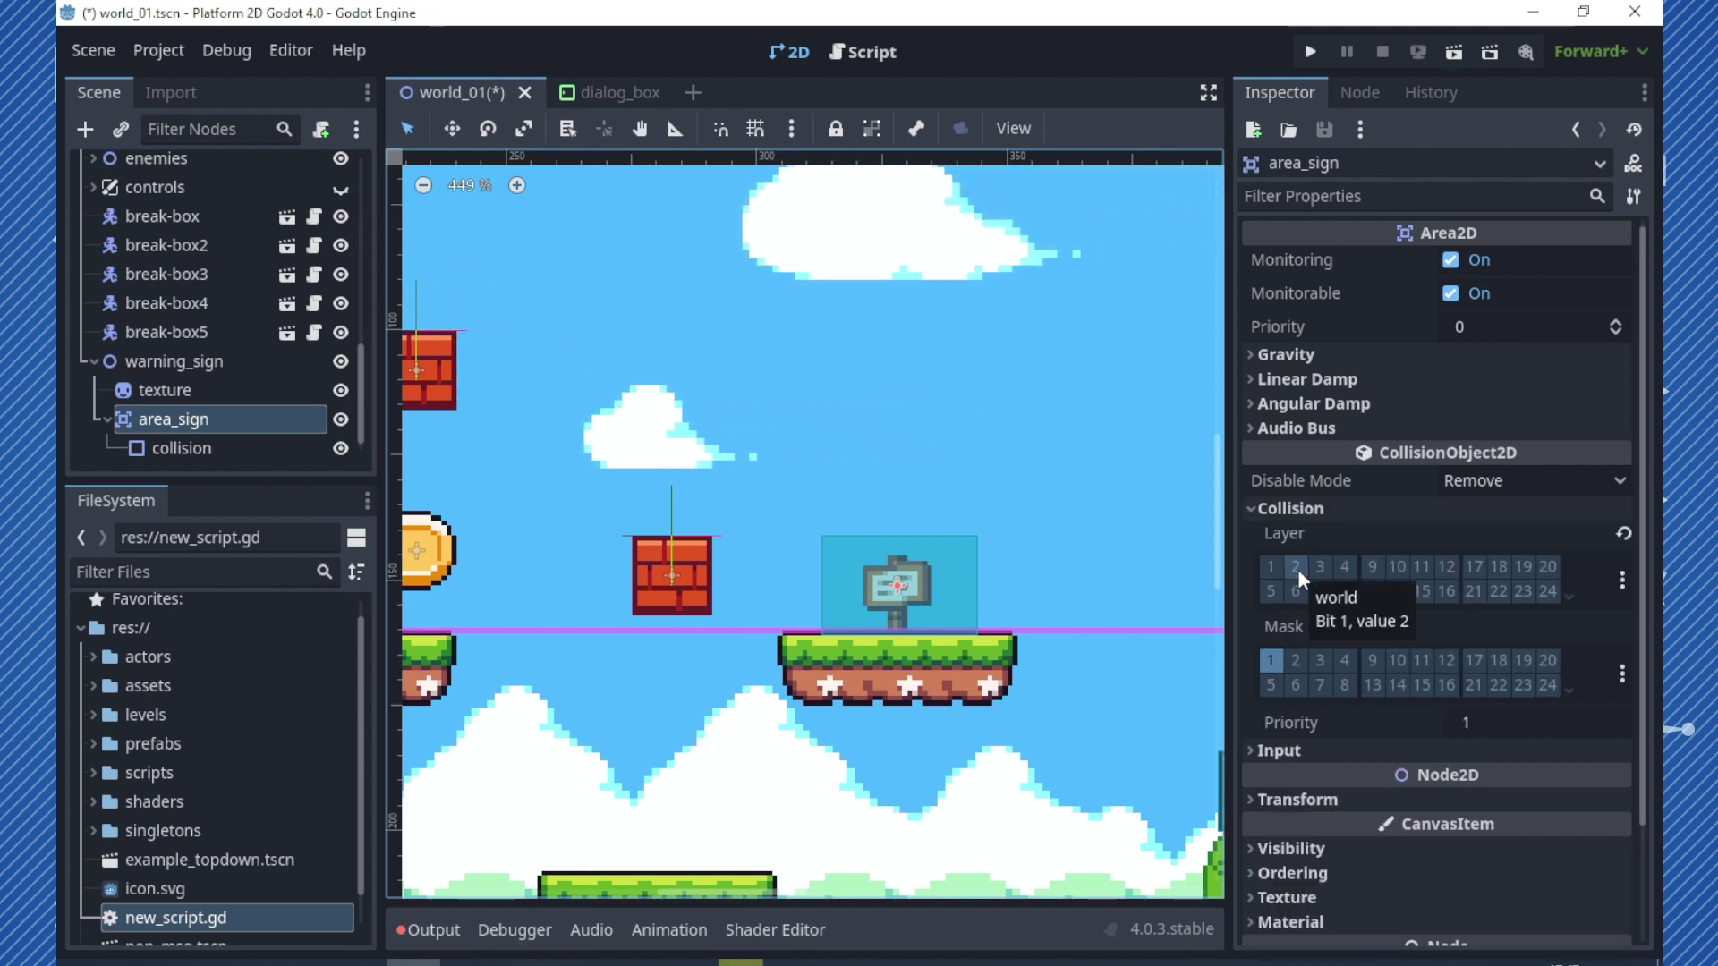
pyautogui.click(1298, 571)
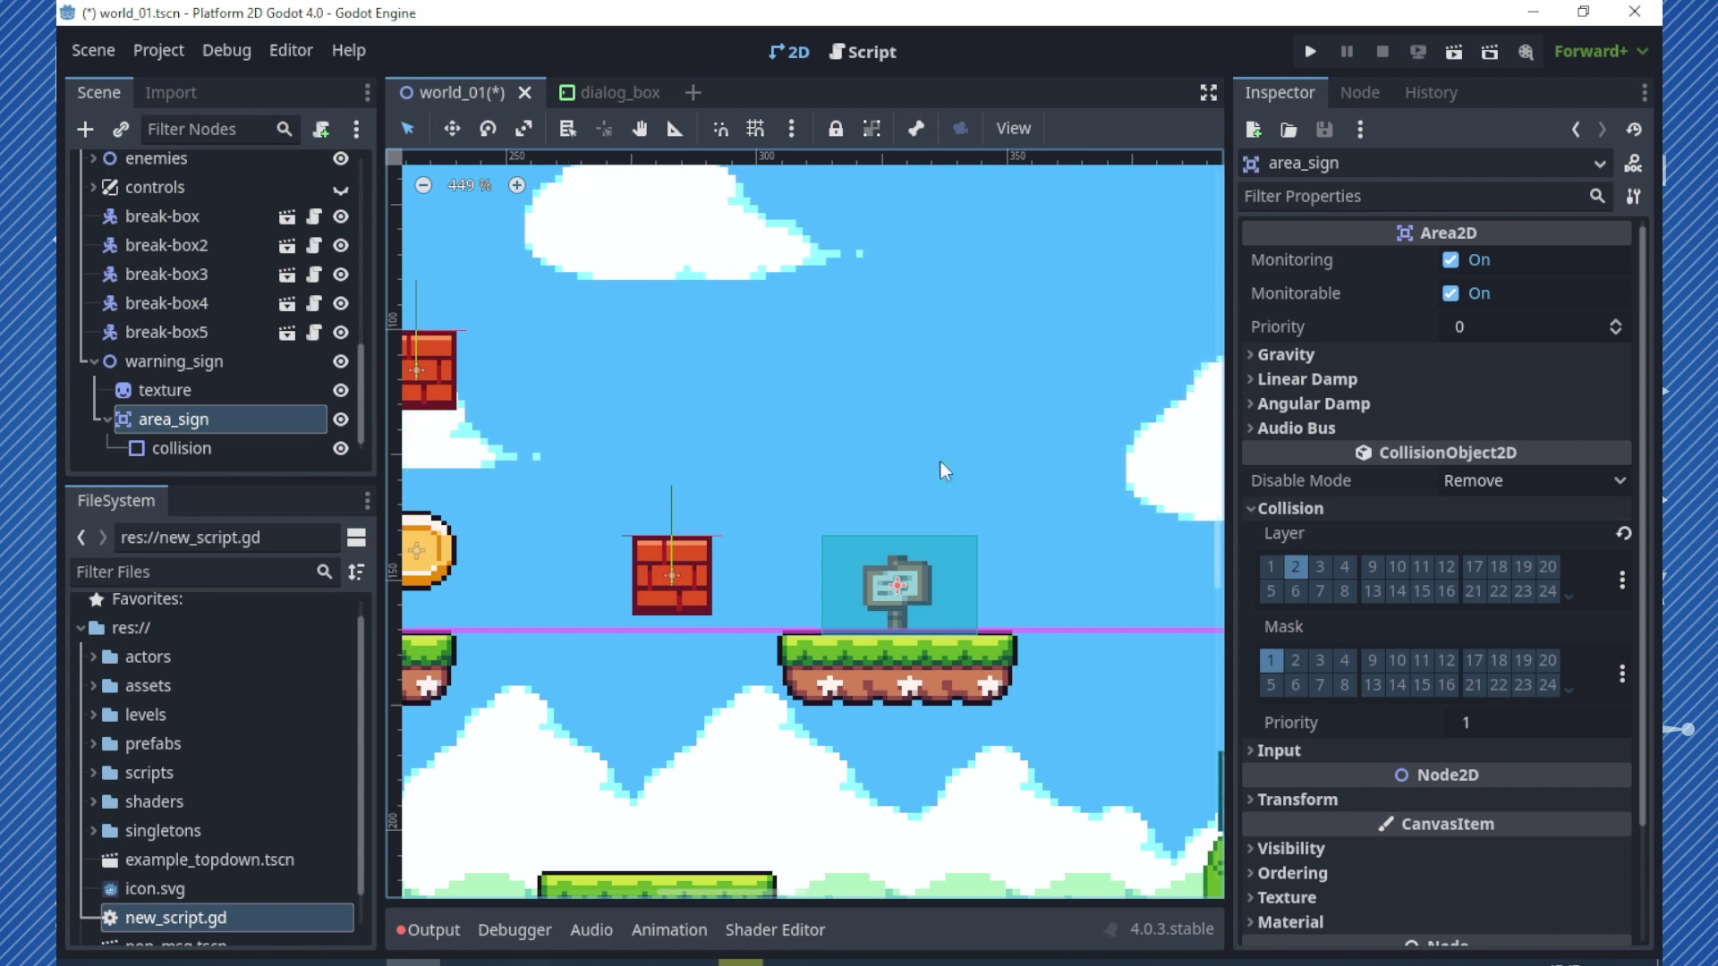
pyautogui.click(108, 419)
pyautogui.click(215, 390)
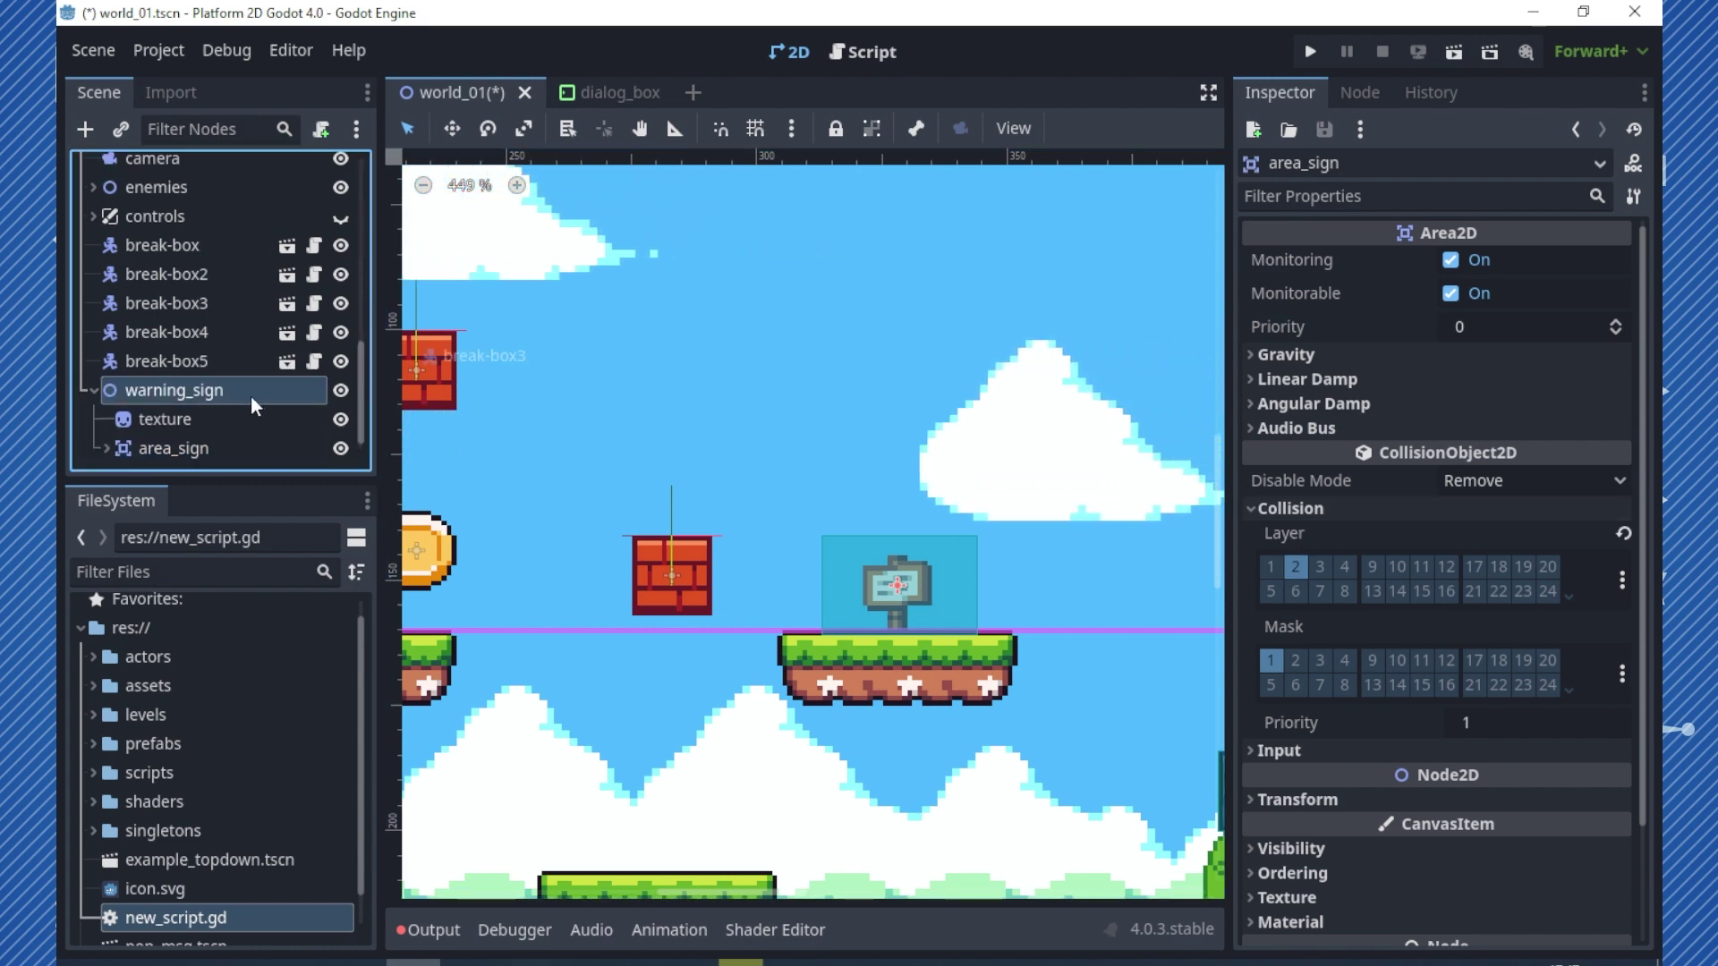
pyautogui.click(230, 420)
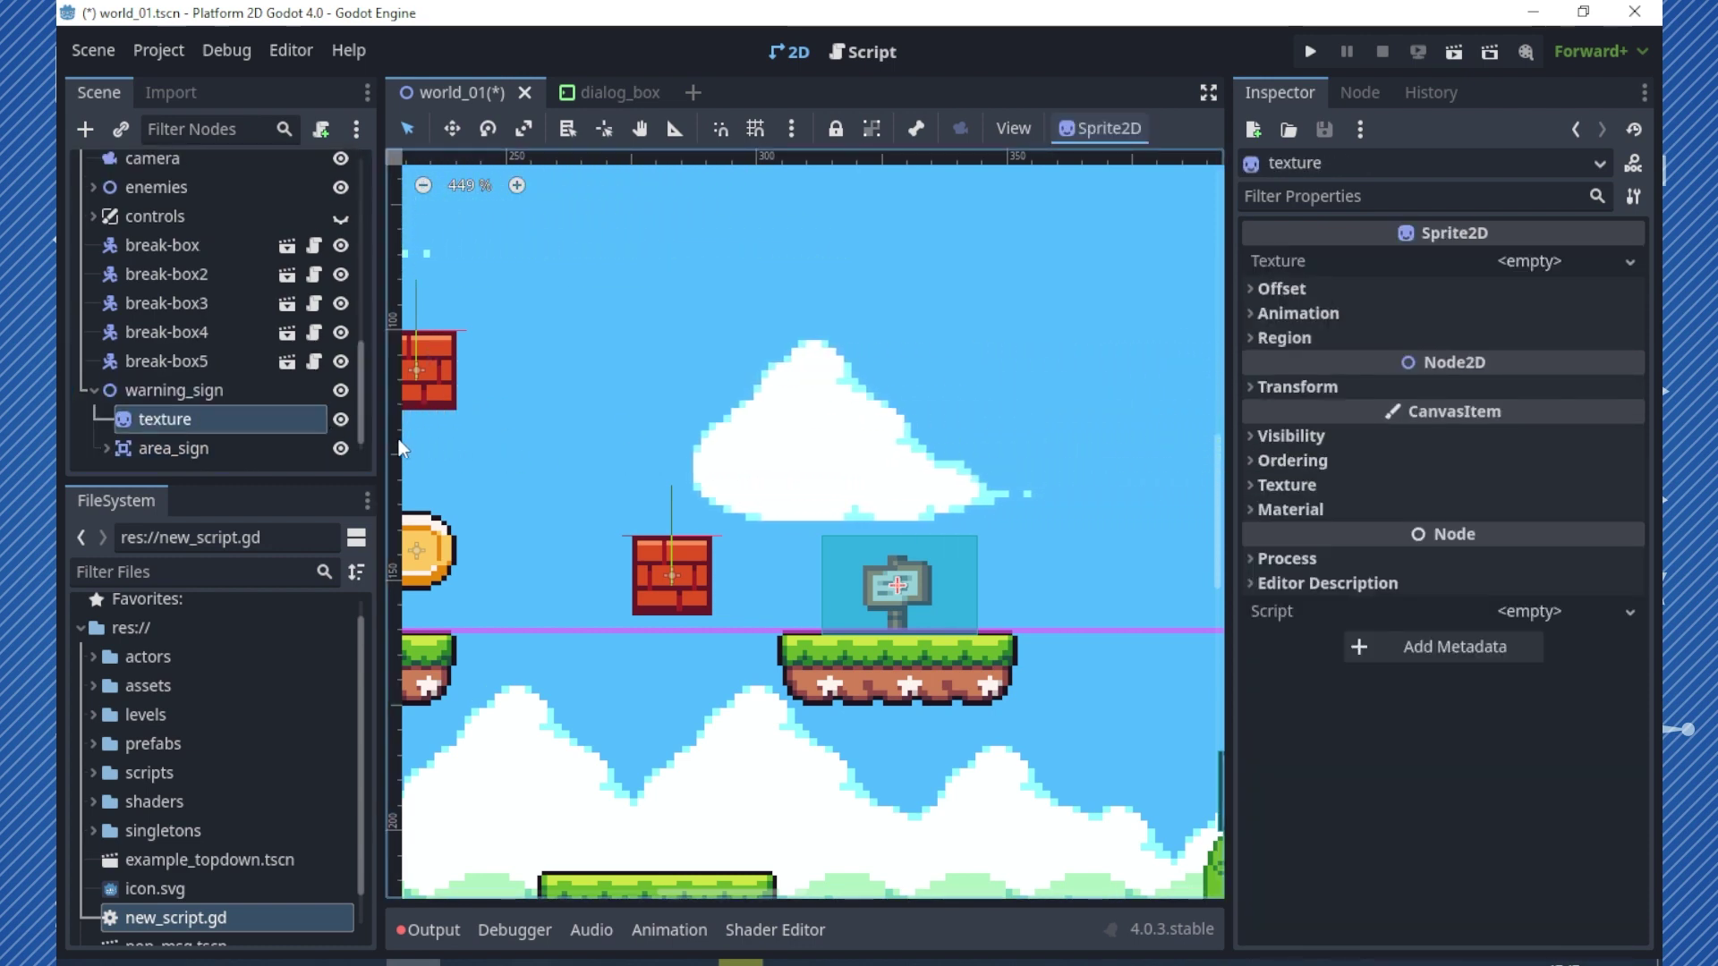
# - Assign the Speech_Emotes sheet from the Mini UI folder as the sprite's texture
pyautogui.click(93, 686)
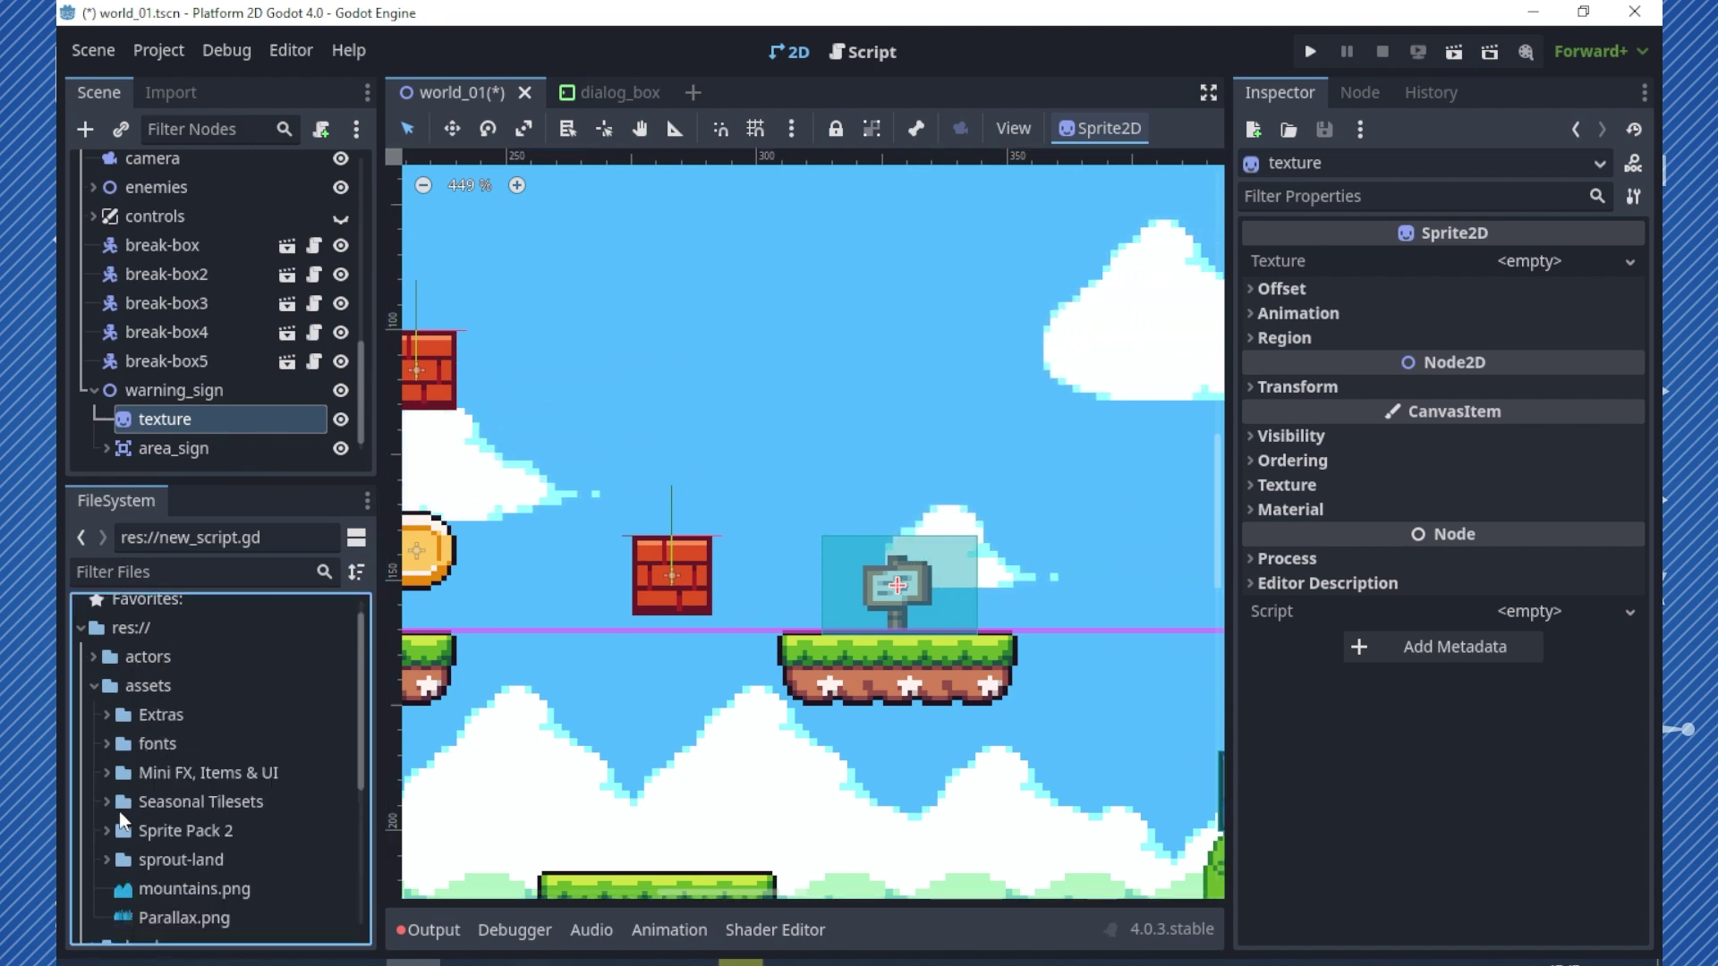
pyautogui.click(108, 772)
pyautogui.scroll(-1, 154, 797)
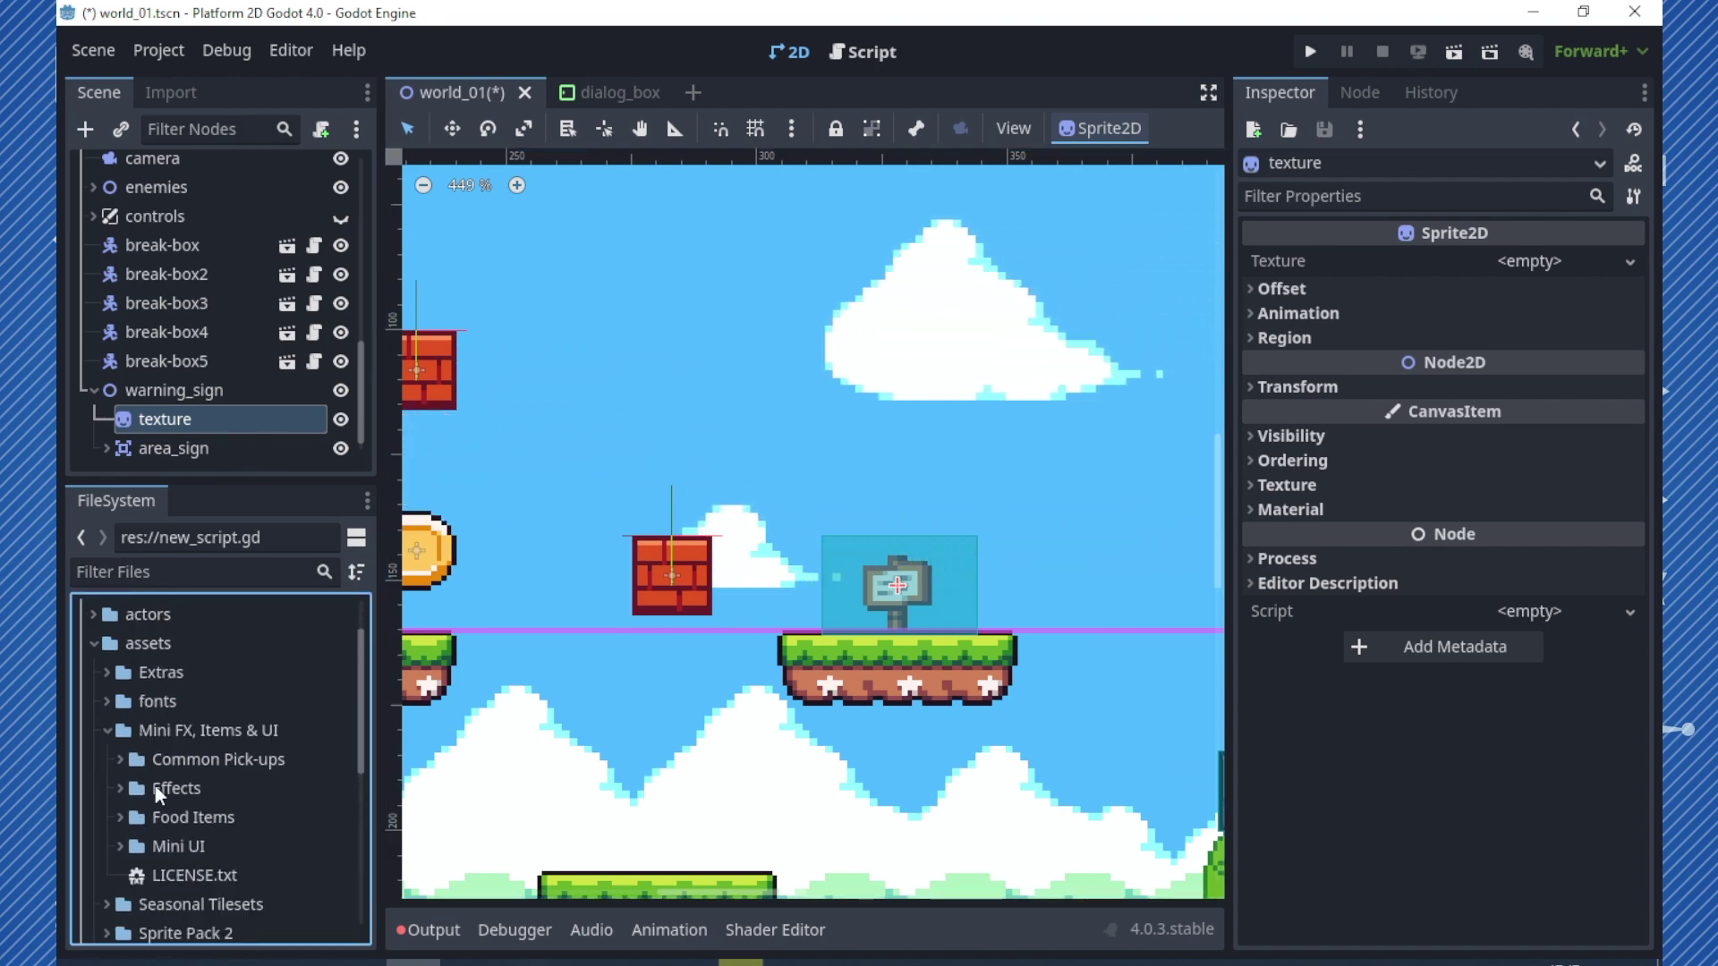
pyautogui.click(131, 843)
pyautogui.scroll(-1, 190, 845)
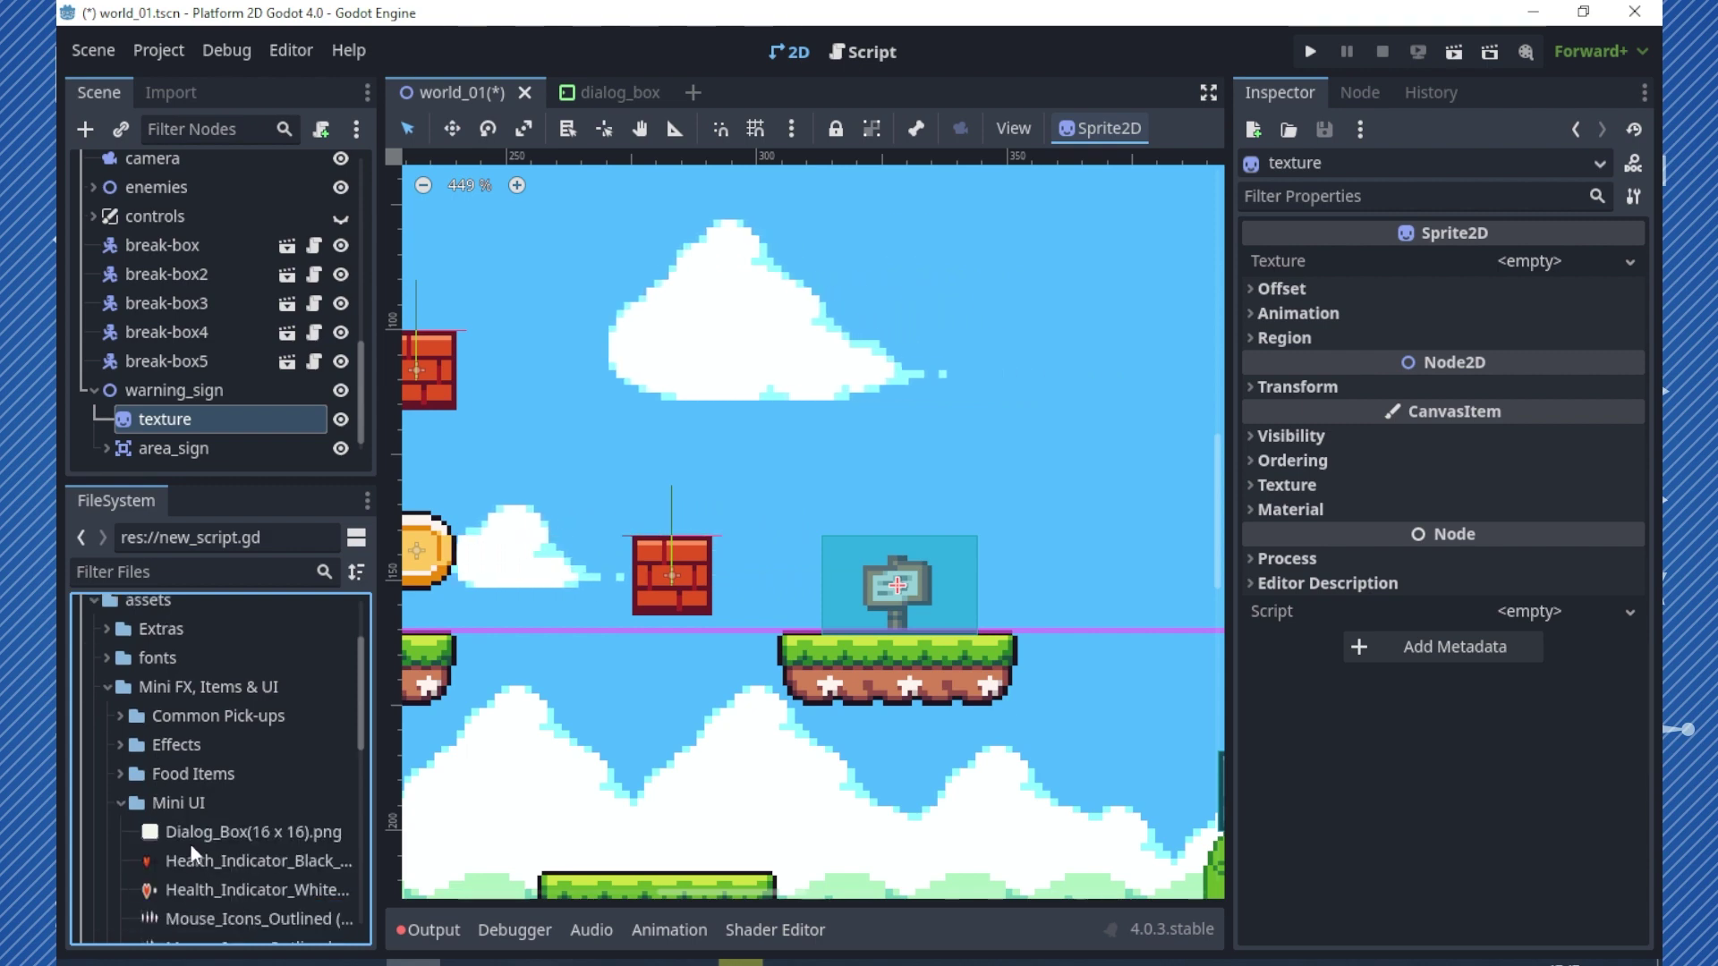
pyautogui.scroll(-3, 196, 836)
pyautogui.moveTo(213, 891); pyautogui.dragTo(1512, 262)
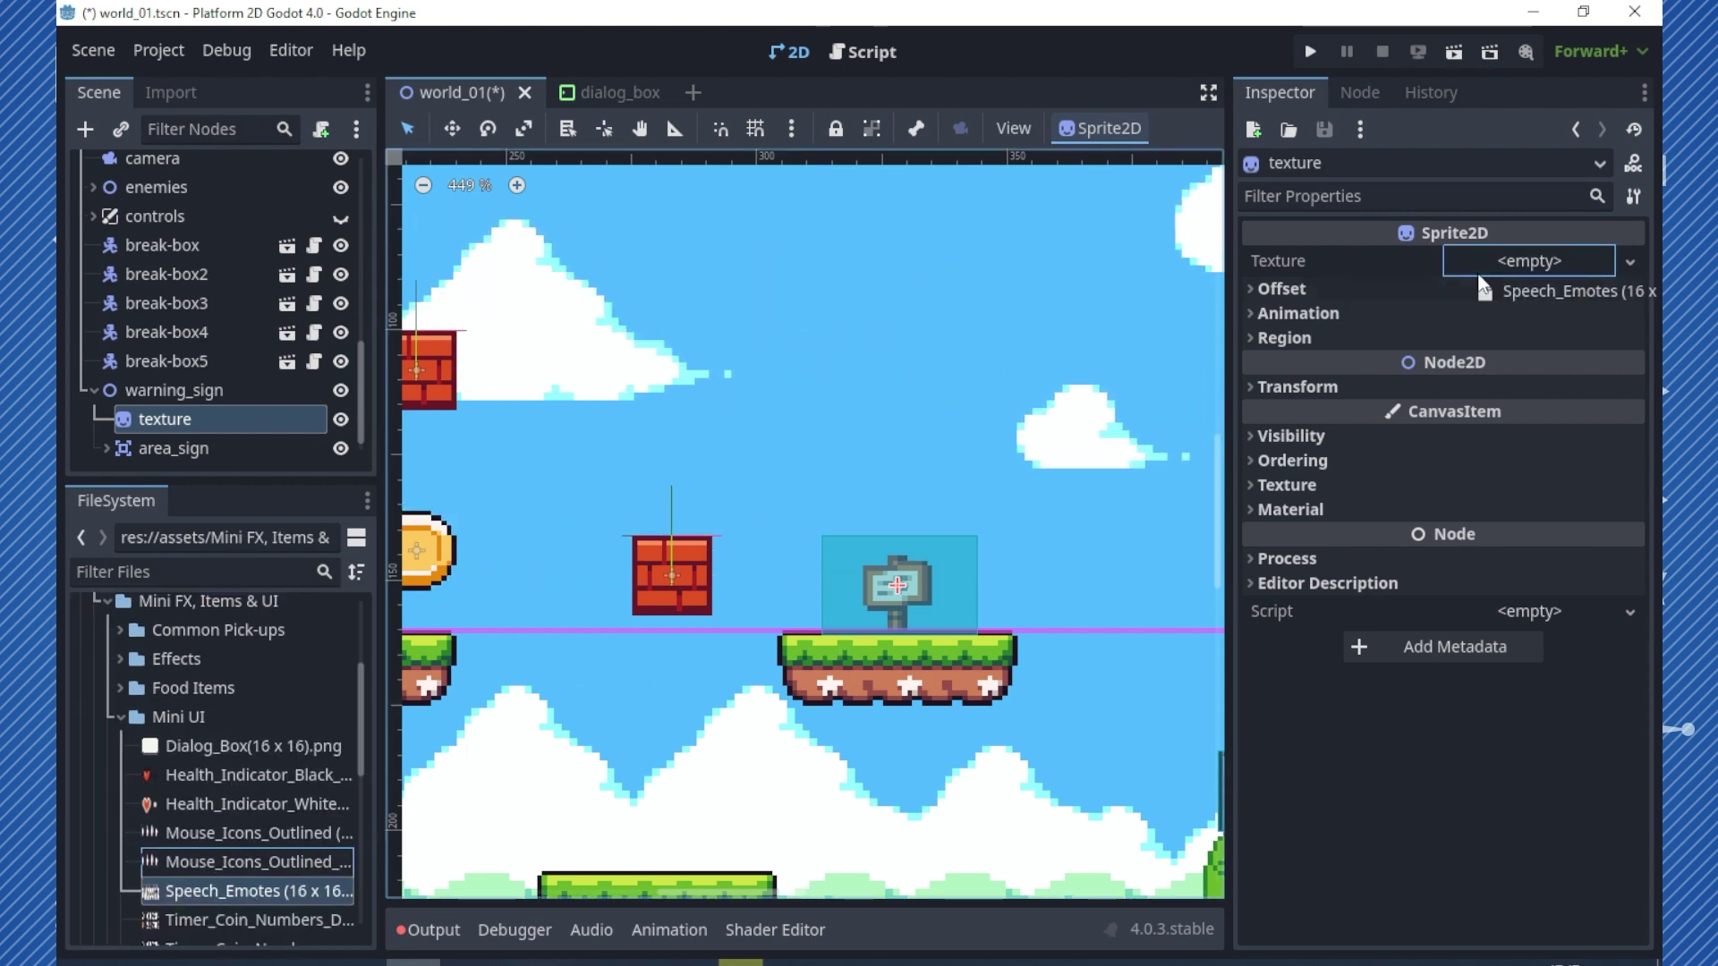
# - Enable Region cropped to the first 16x16 emote, raise it above the sign, and hide it
pyautogui.click(1284, 378)
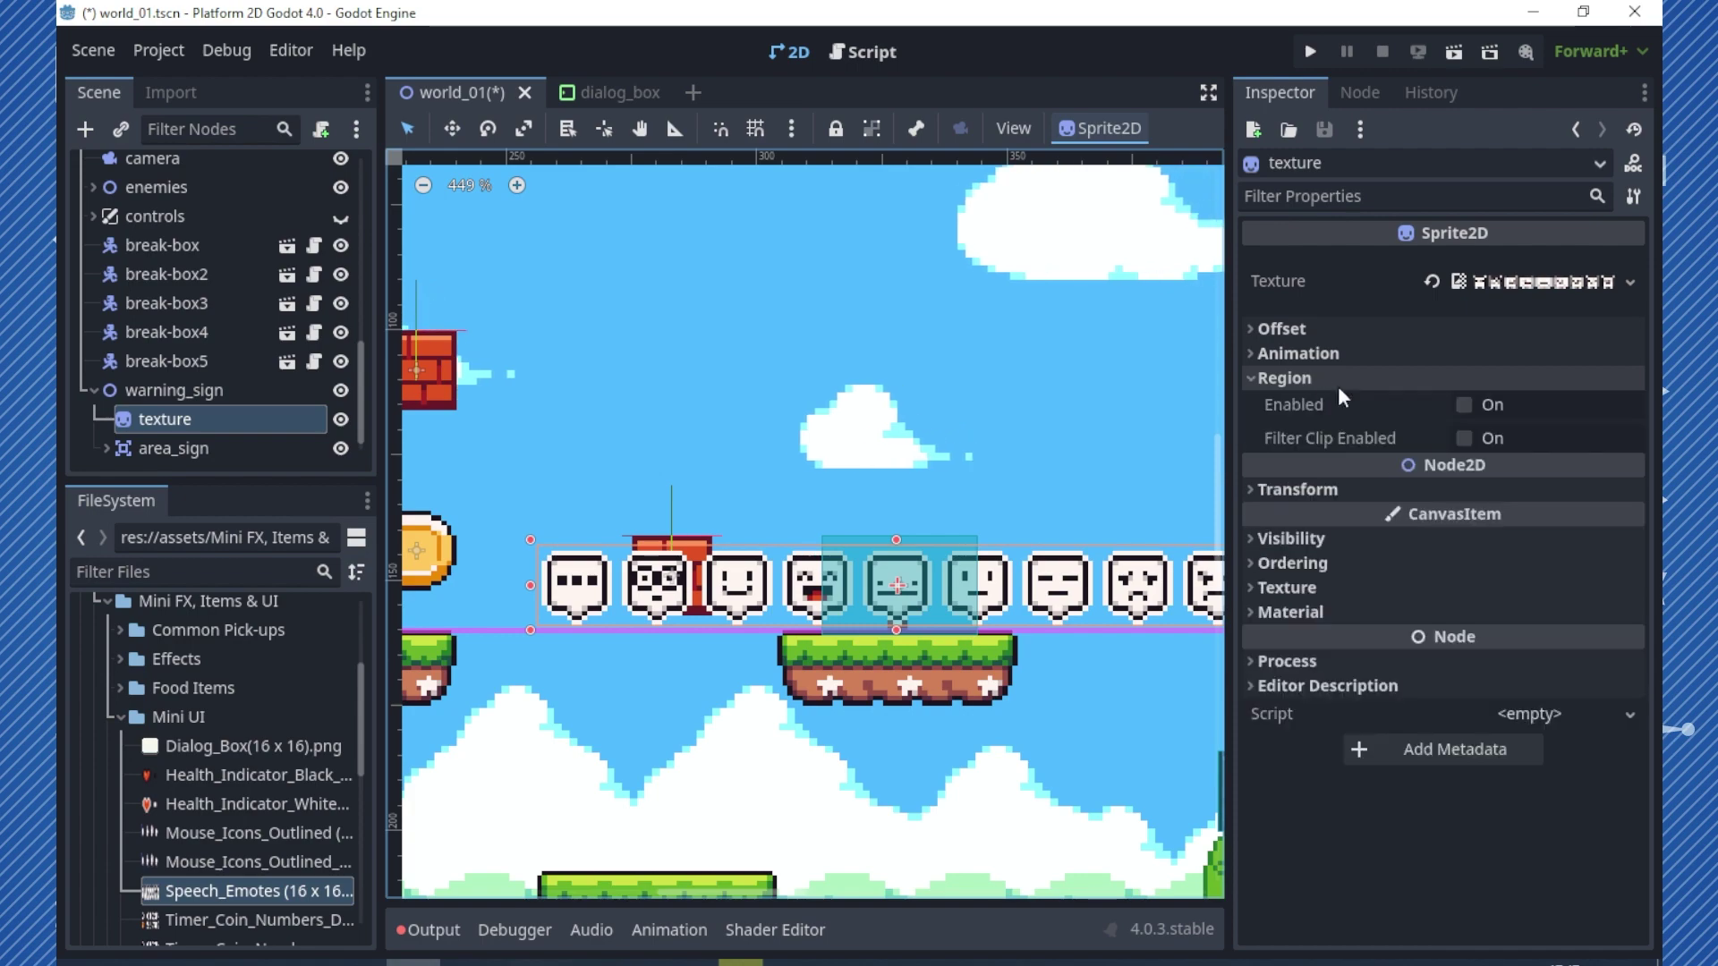
pyautogui.click(1464, 404)
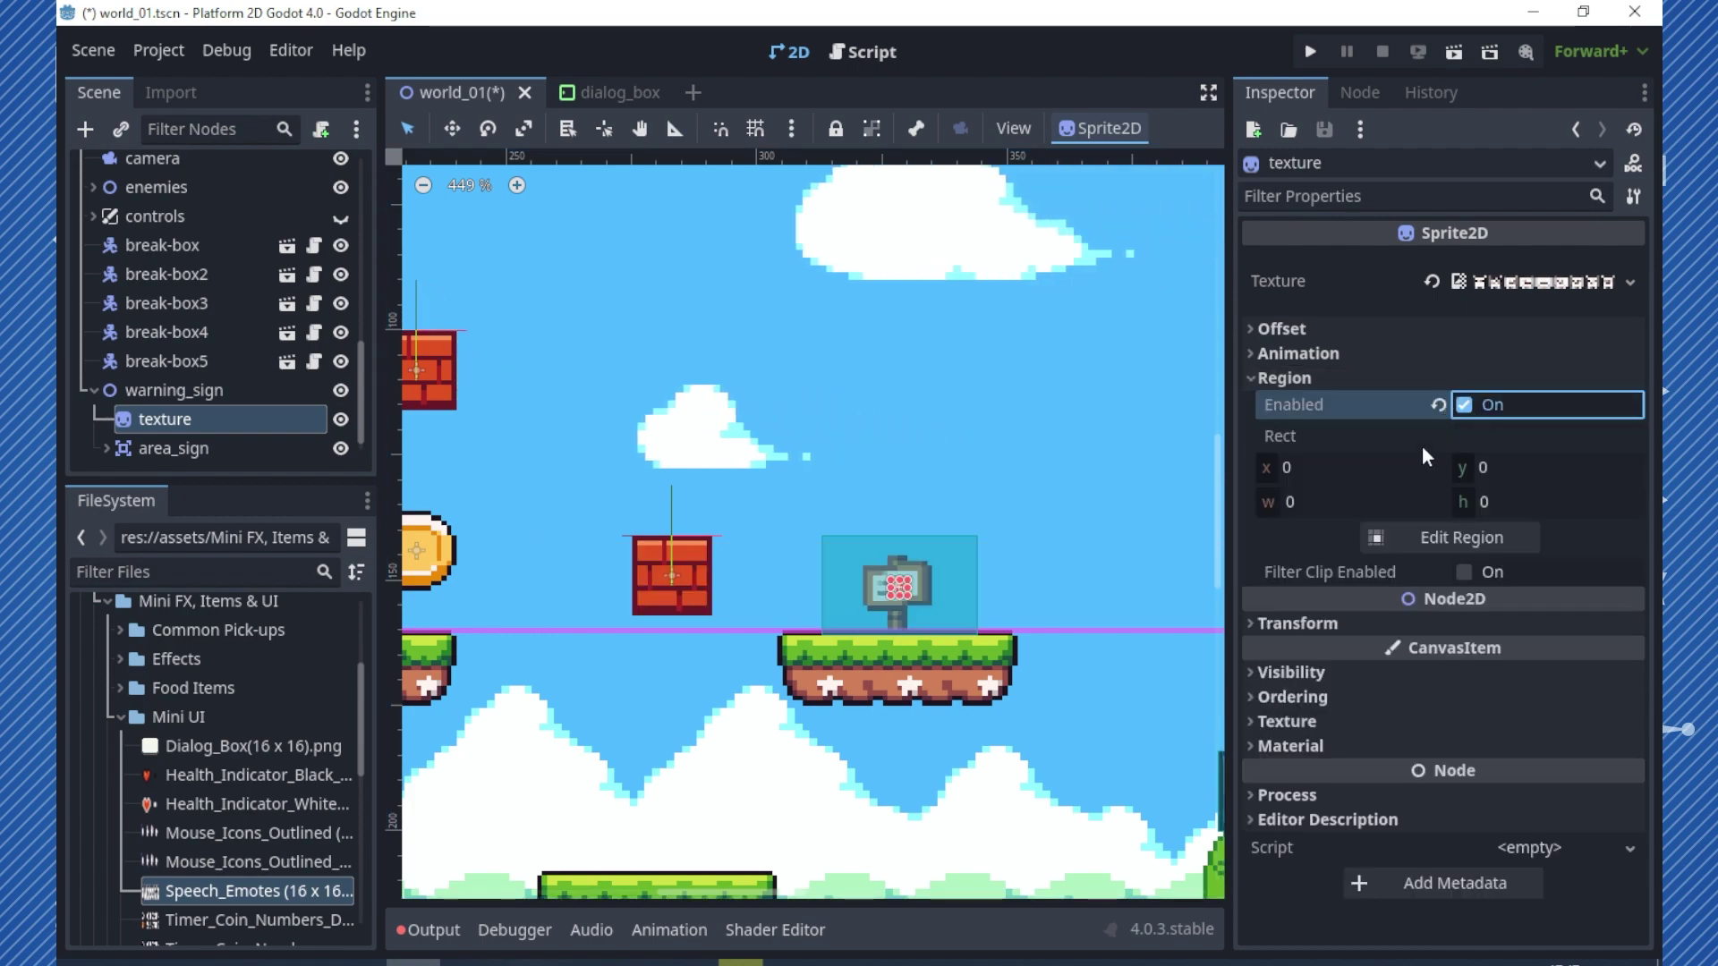
pyautogui.click(1453, 538)
pyautogui.click(858, 733)
pyautogui.moveTo(843, 484)
pyautogui.mouseDown()
pyautogui.moveTo(904, 543)
pyautogui.moveTo(898, 506)
pyautogui.mouseUp()
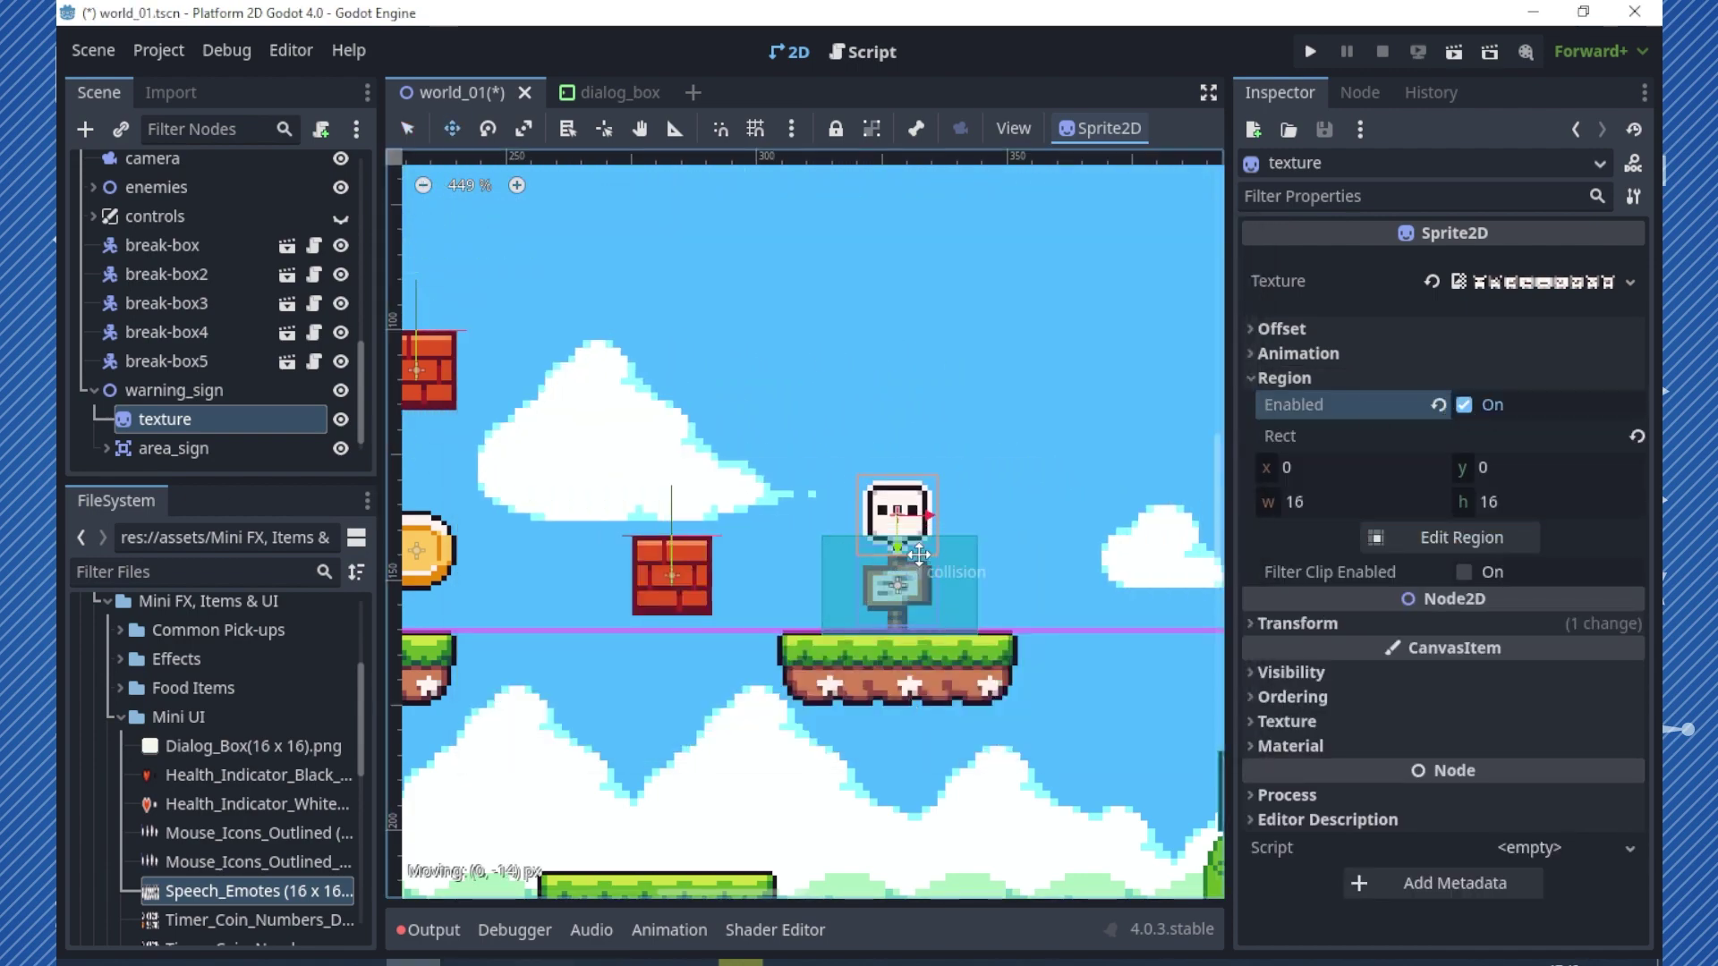
pyautogui.click(341, 418)
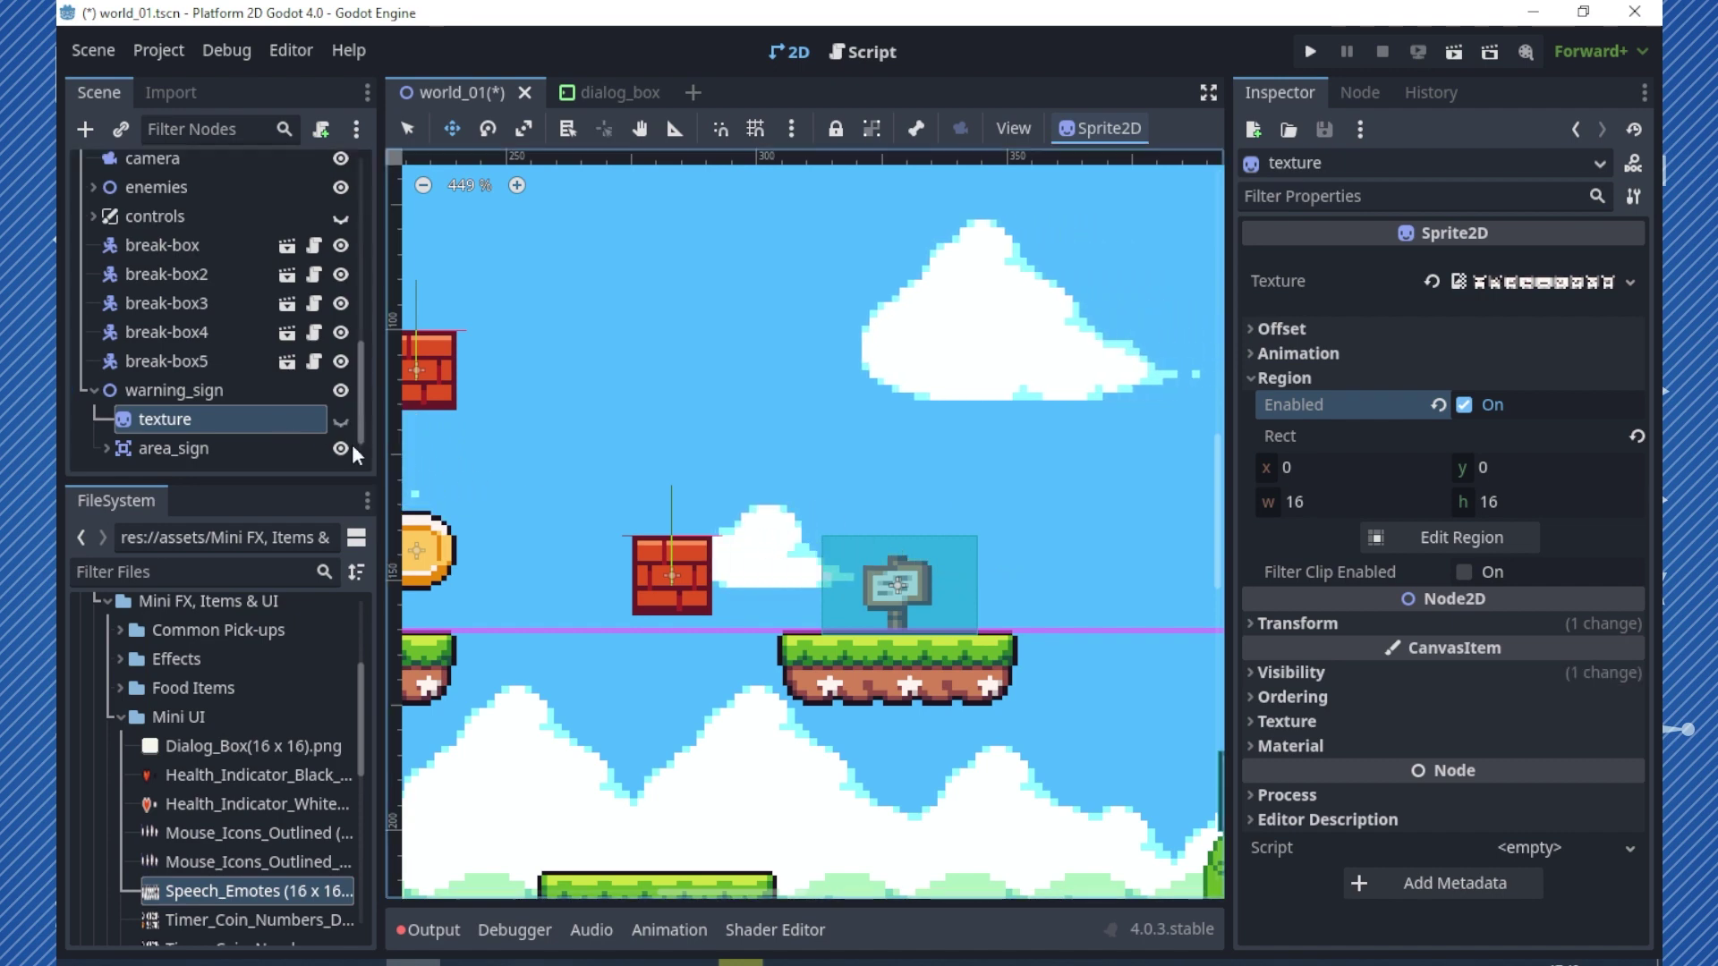
pyautogui.click(259, 394)
# - Attach a new empty Object-template script, res://scripts/warning_sign.gd, to warning_sign
pyautogui.rightClick(263, 402)
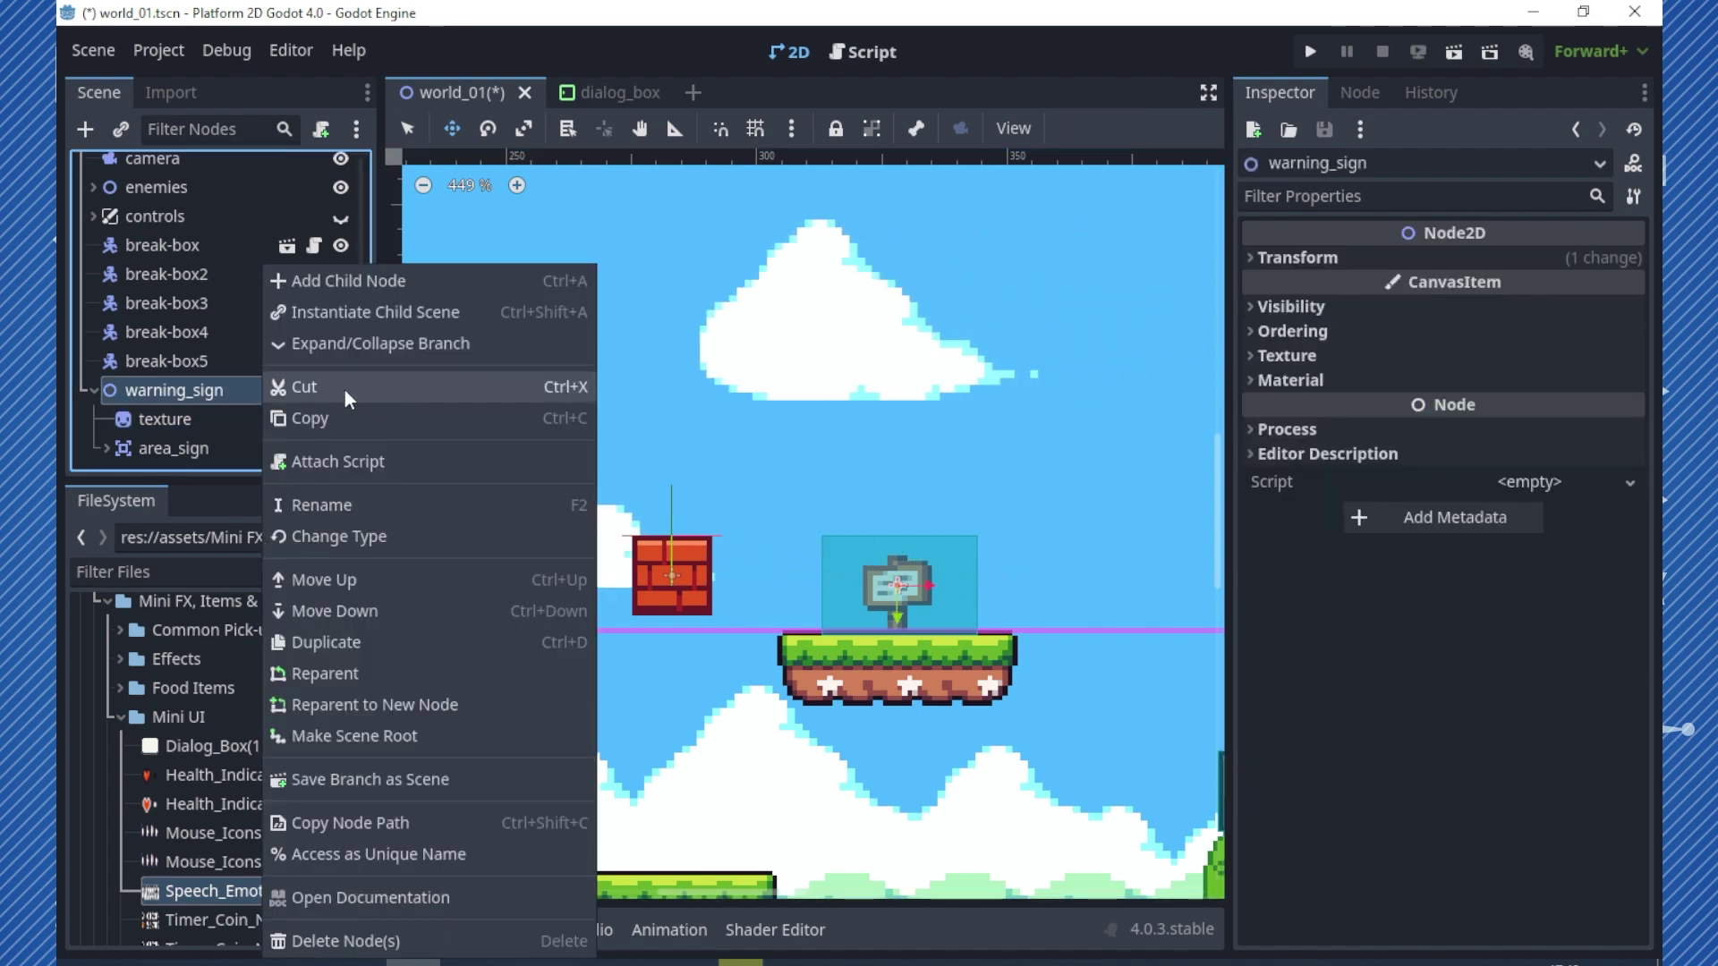
pyautogui.click(353, 450)
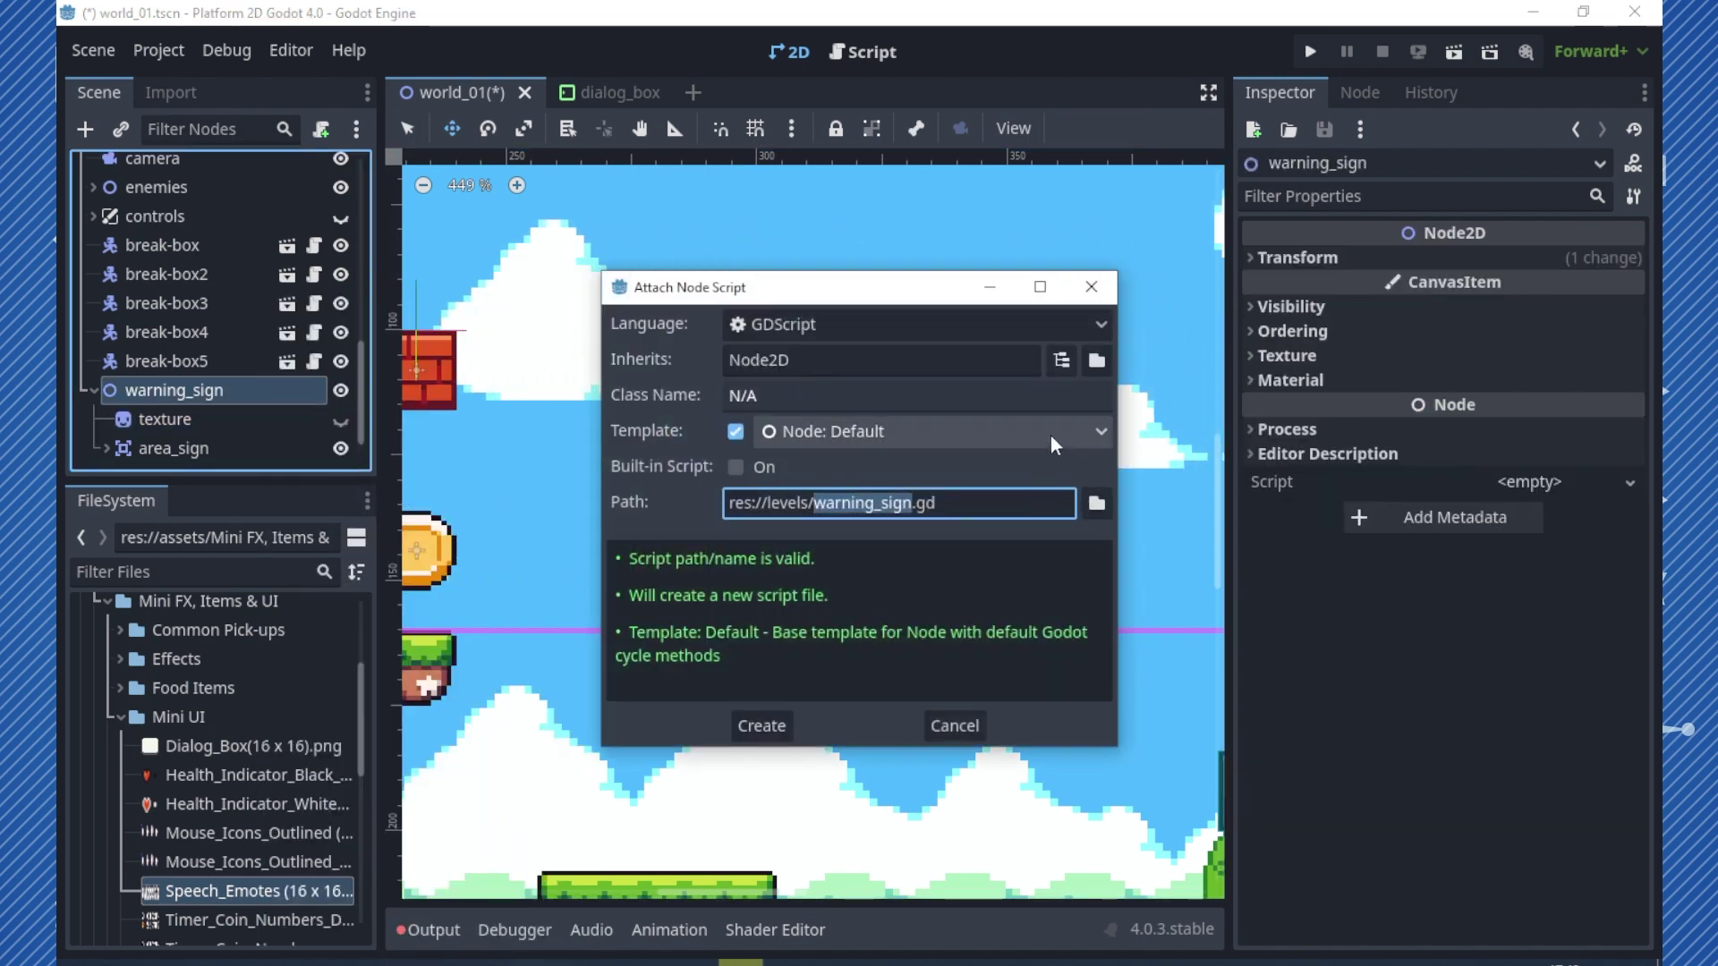
pyautogui.click(1051, 433)
pyautogui.click(775, 521)
pyautogui.click(1097, 503)
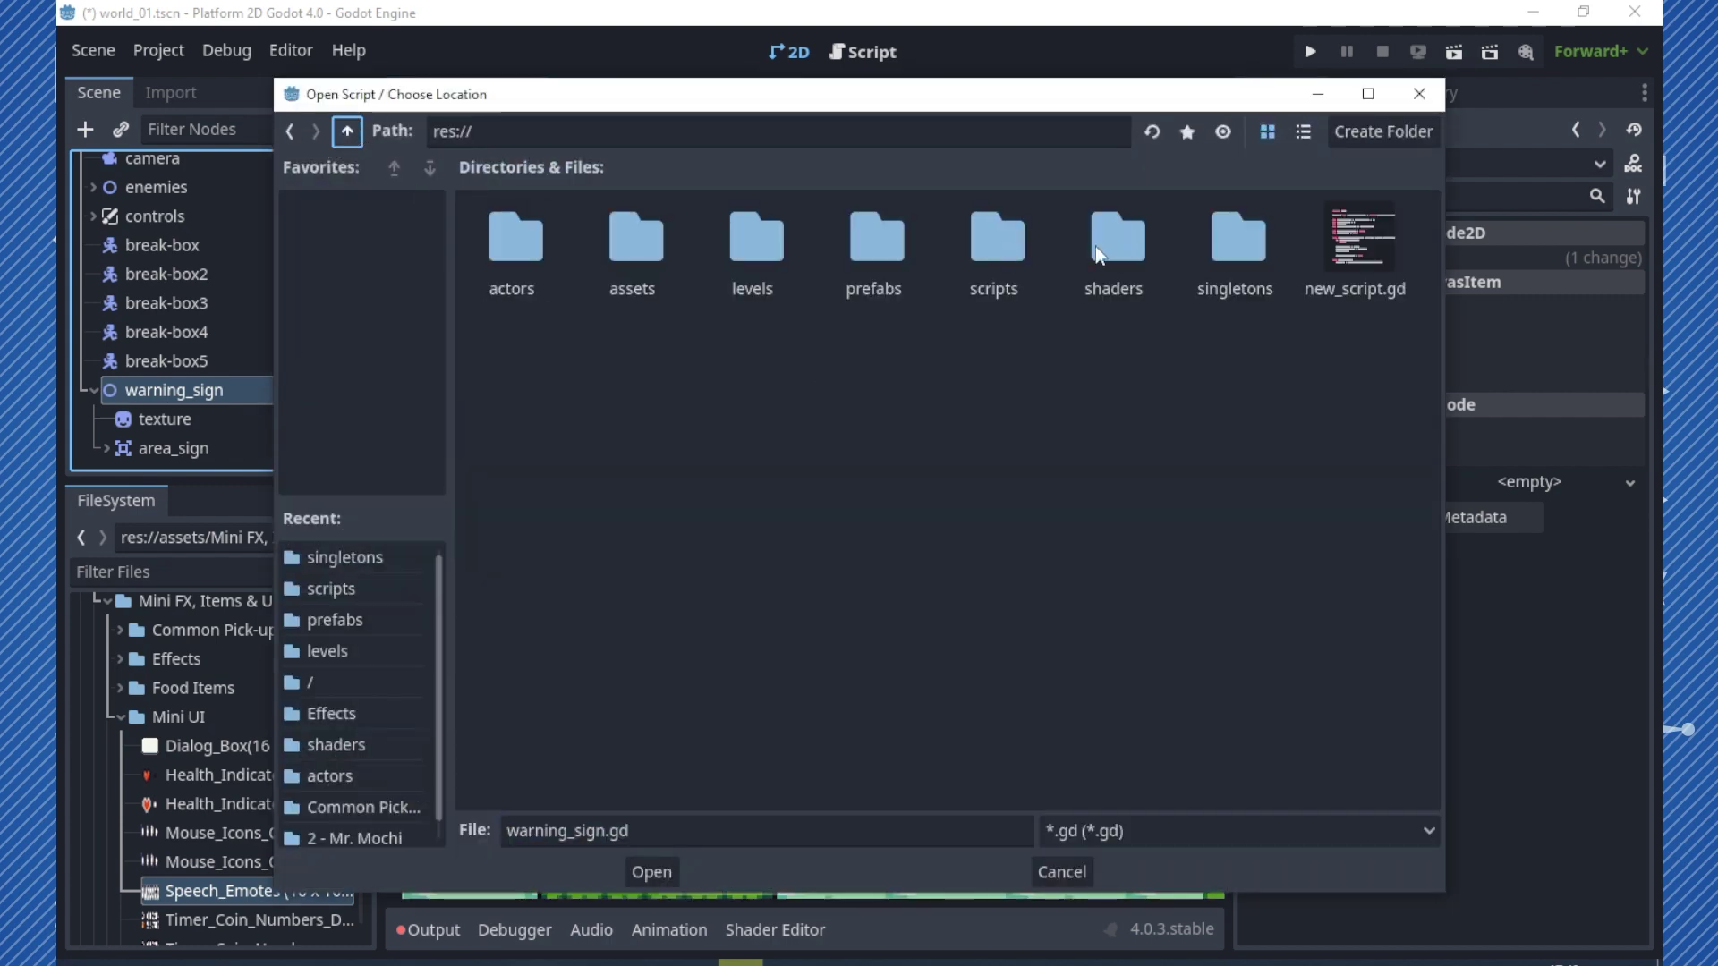
pyautogui.doubleClick(997, 245)
pyautogui.click(537, 871)
pyautogui.click(761, 726)
pyautogui.press('Return')
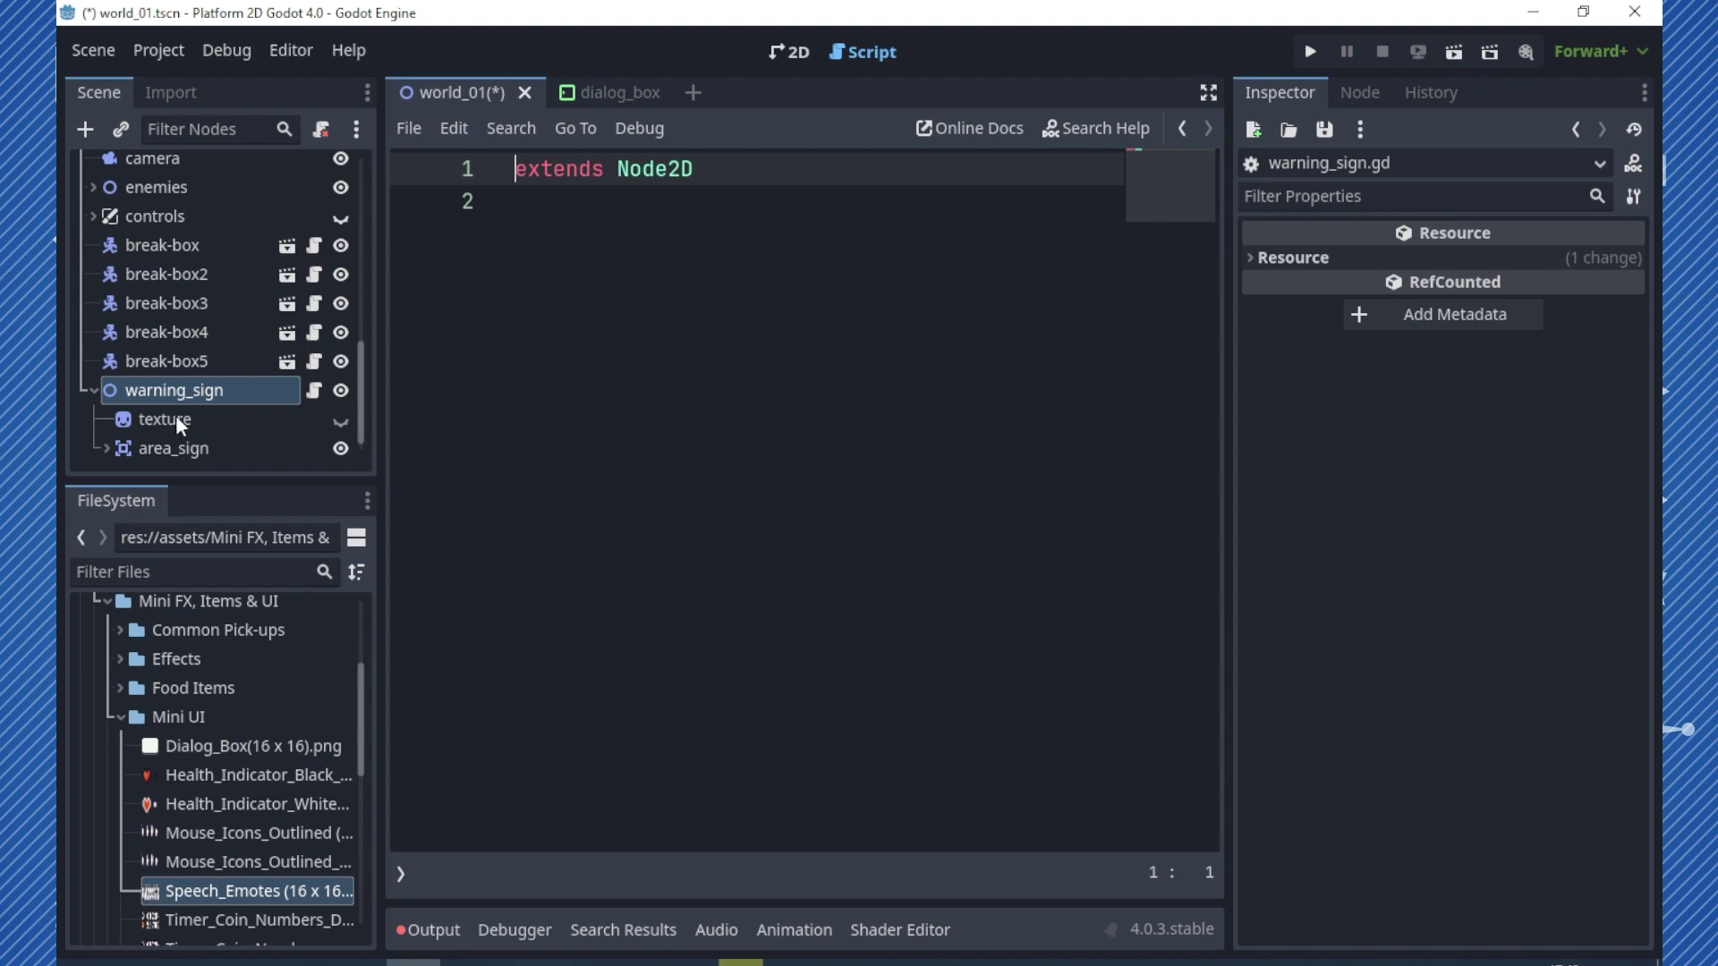
pyautogui.click(238, 420)
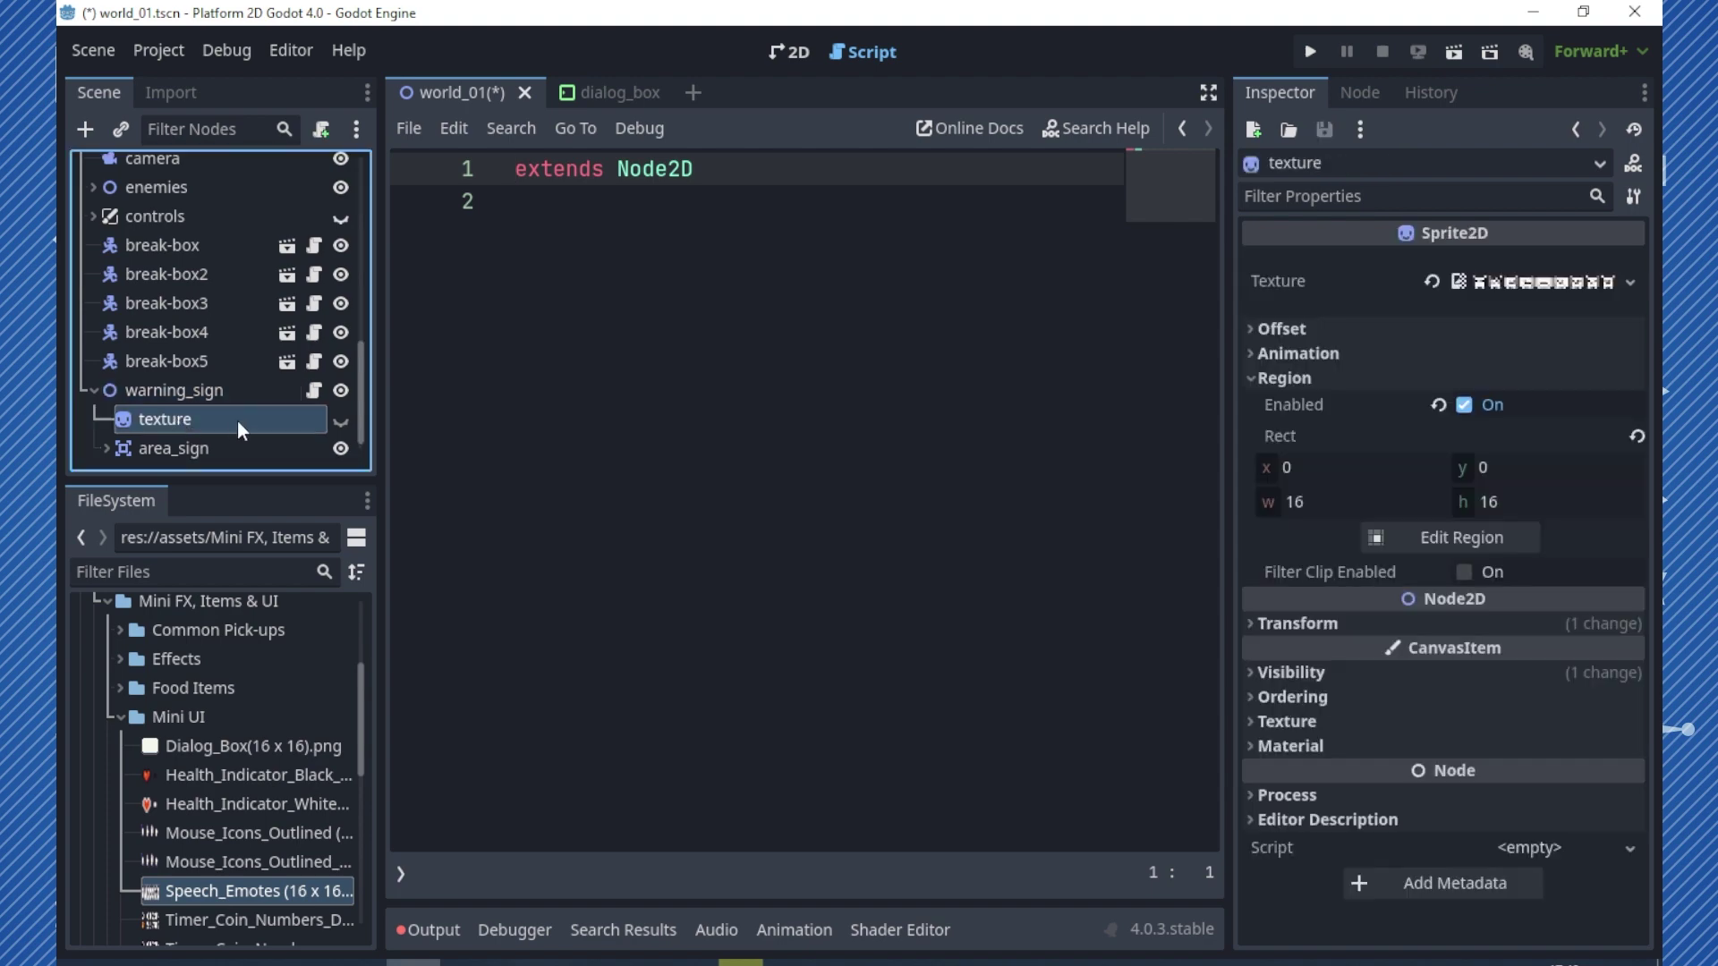
pyautogui.click(173, 447)
pyautogui.keyDown('shift'); pyautogui.click(175, 421); pyautogui.keyUp('shift')
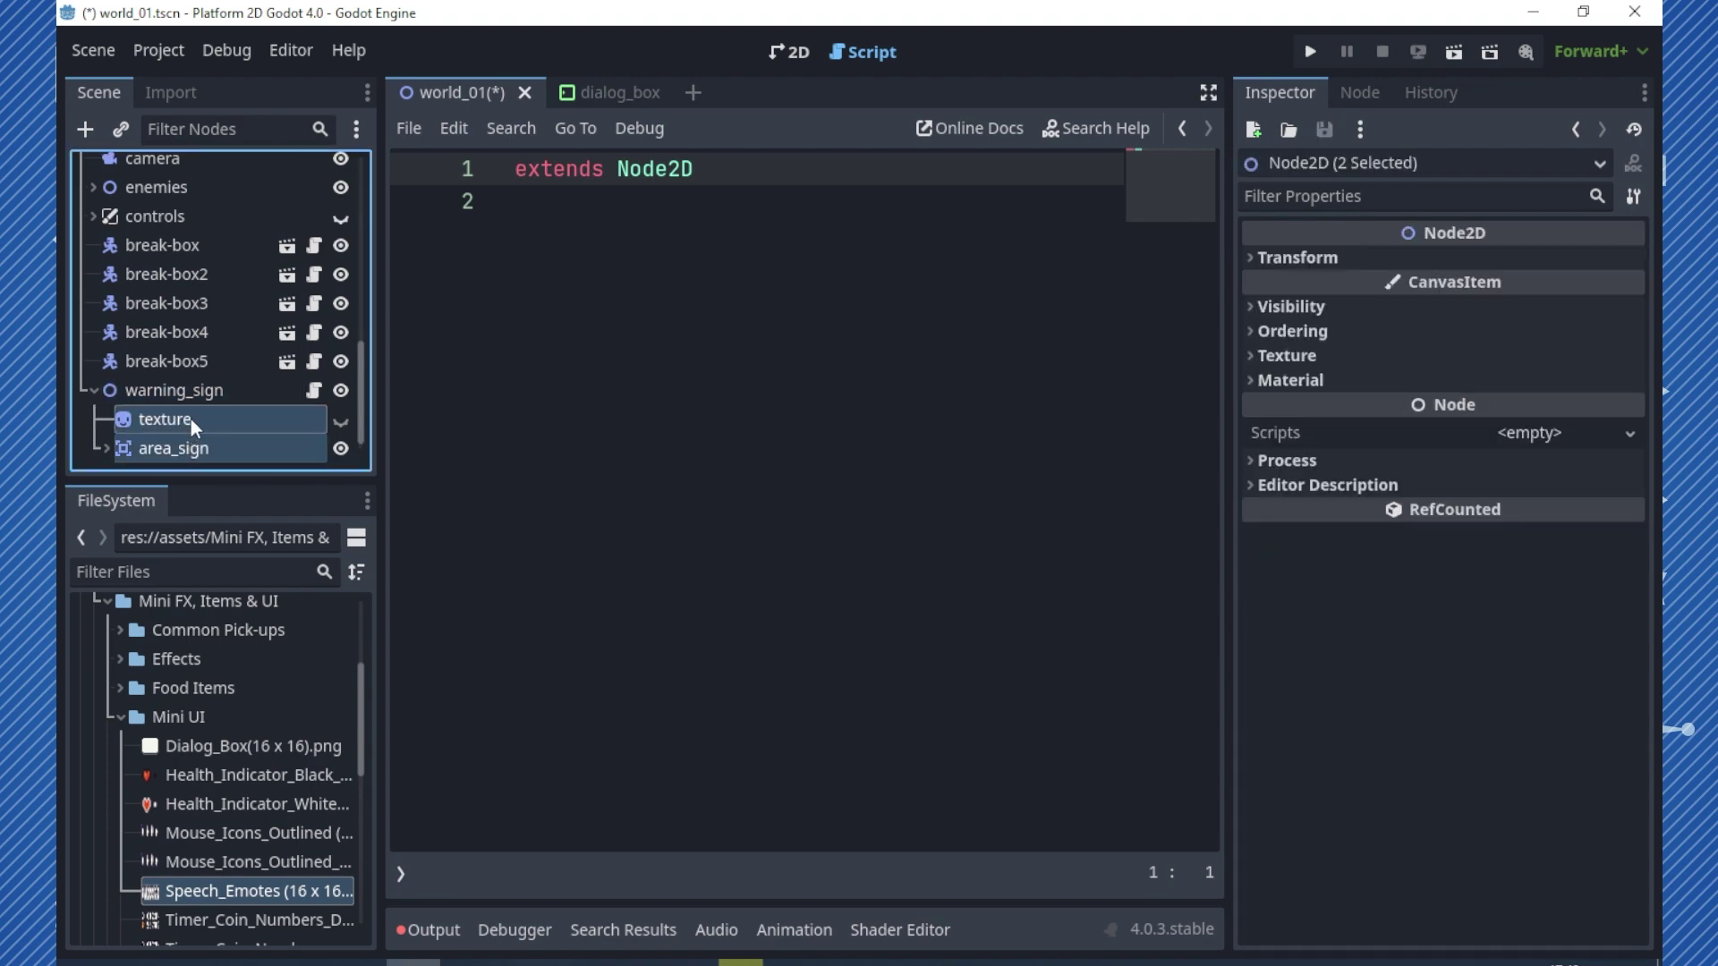
pyautogui.keyDown('ctrl'); pyautogui.moveTo(191, 419); pyautogui.dragTo(518, 270); pyautogui.keyUp('ctrl')
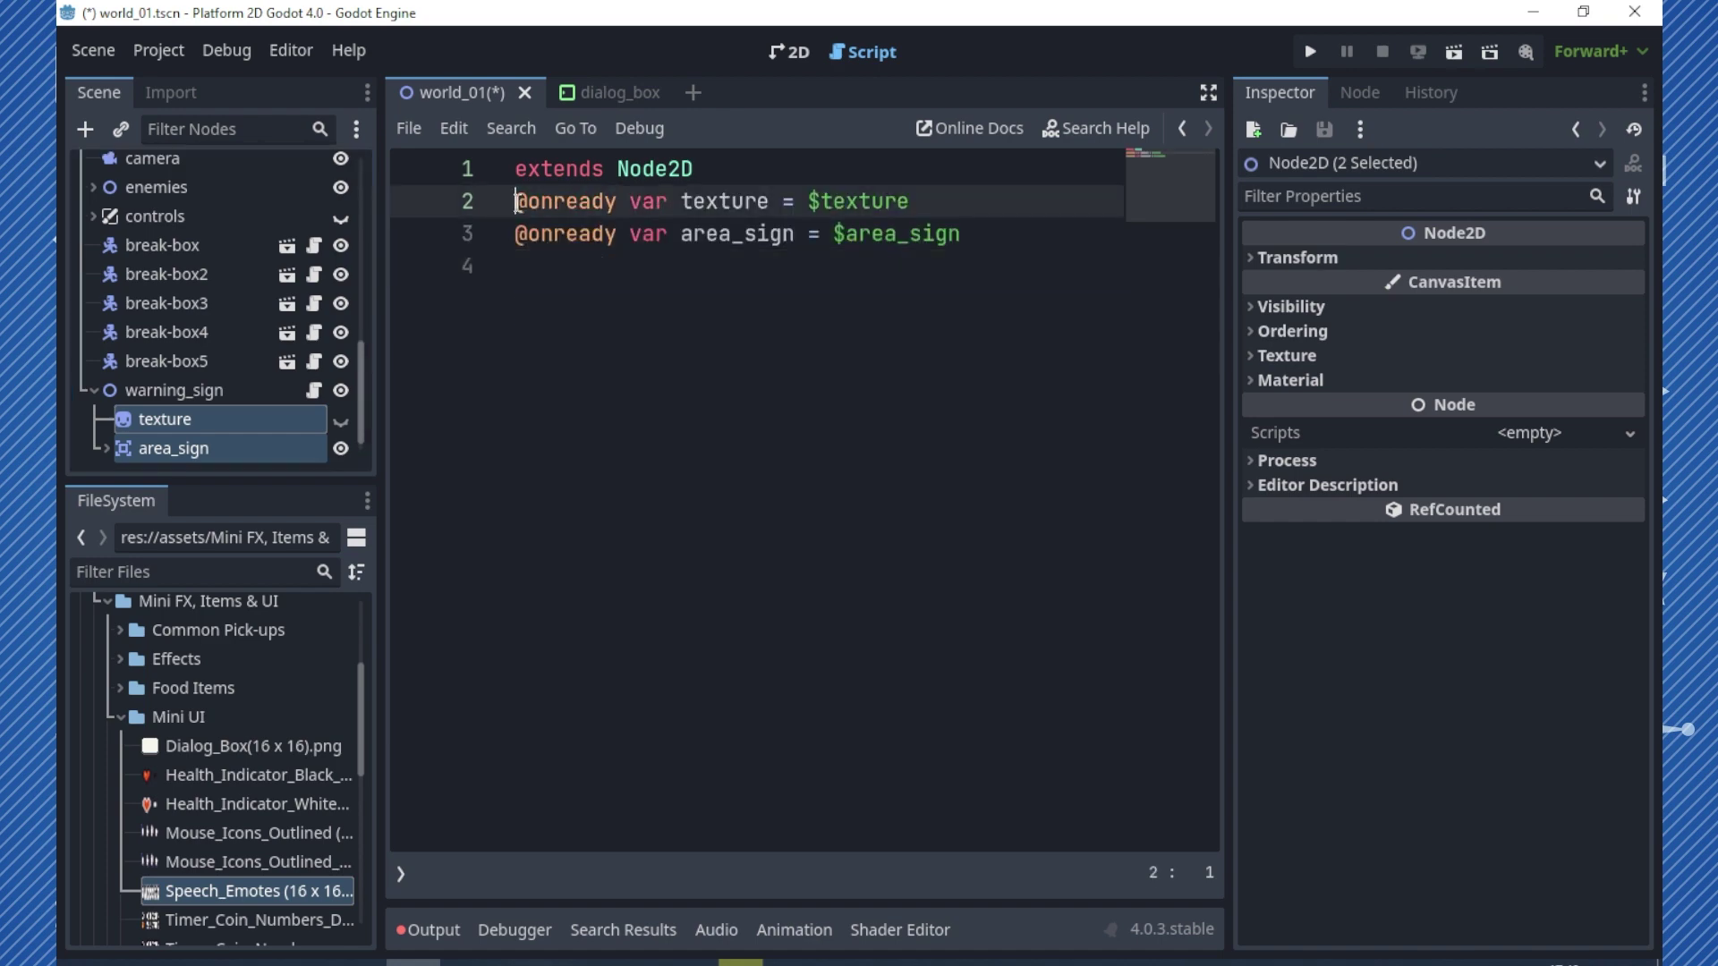
pyautogui.press('Return')
pyautogui.press('Down')
pyautogui.press('Down')
pyautogui.press('Return')
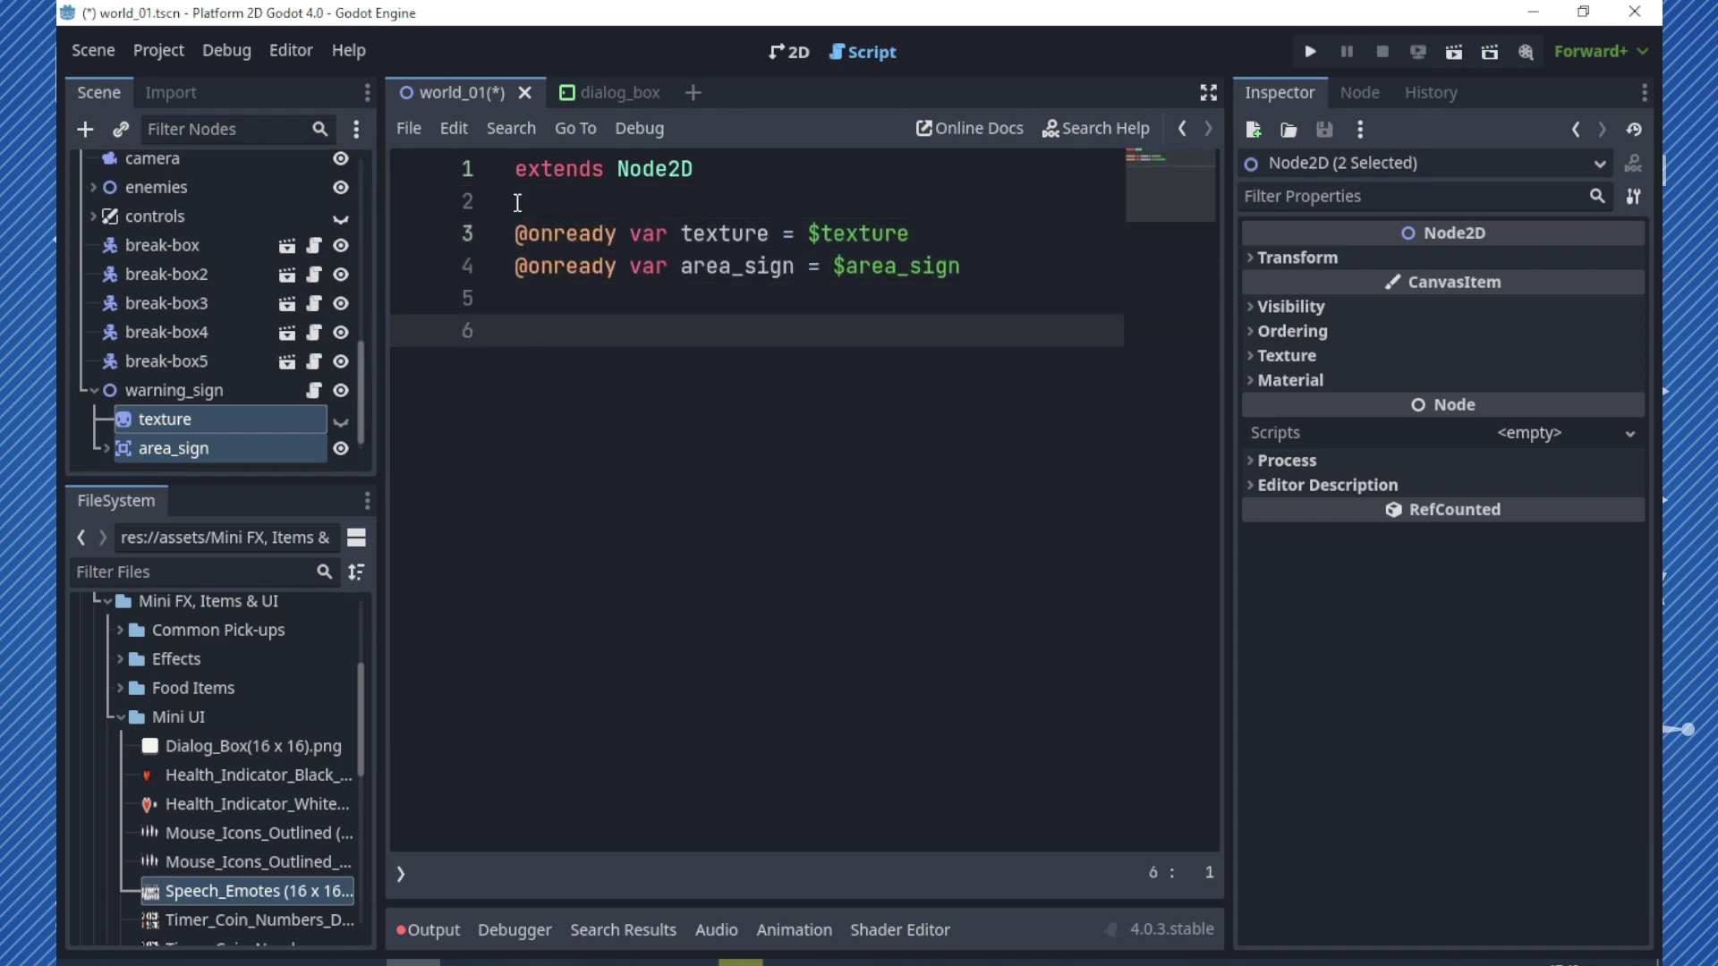
# - Start func _unhandled_input(event) with an if on area_sign.get_overlapping_bodies()
pyautogui.click(1206, 92)
pyautogui.write('func un')
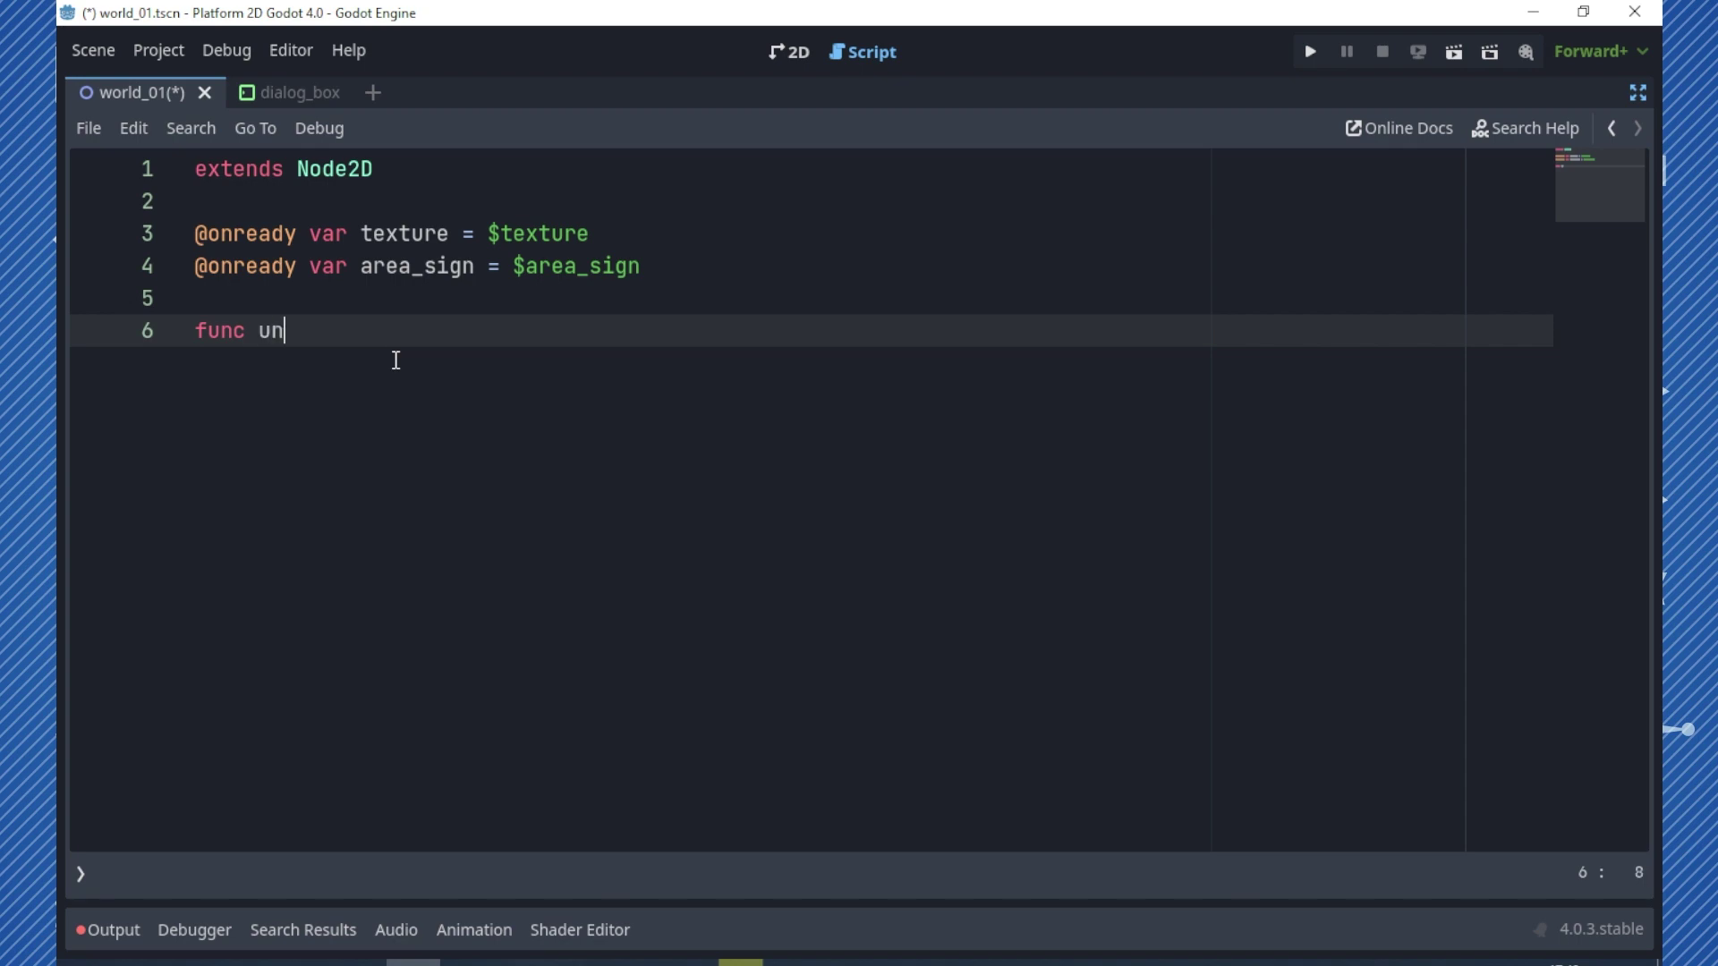
pyautogui.write('h')
pyautogui.press('Return')
pyautogui.press('Return')
pyautogui.write('if are')
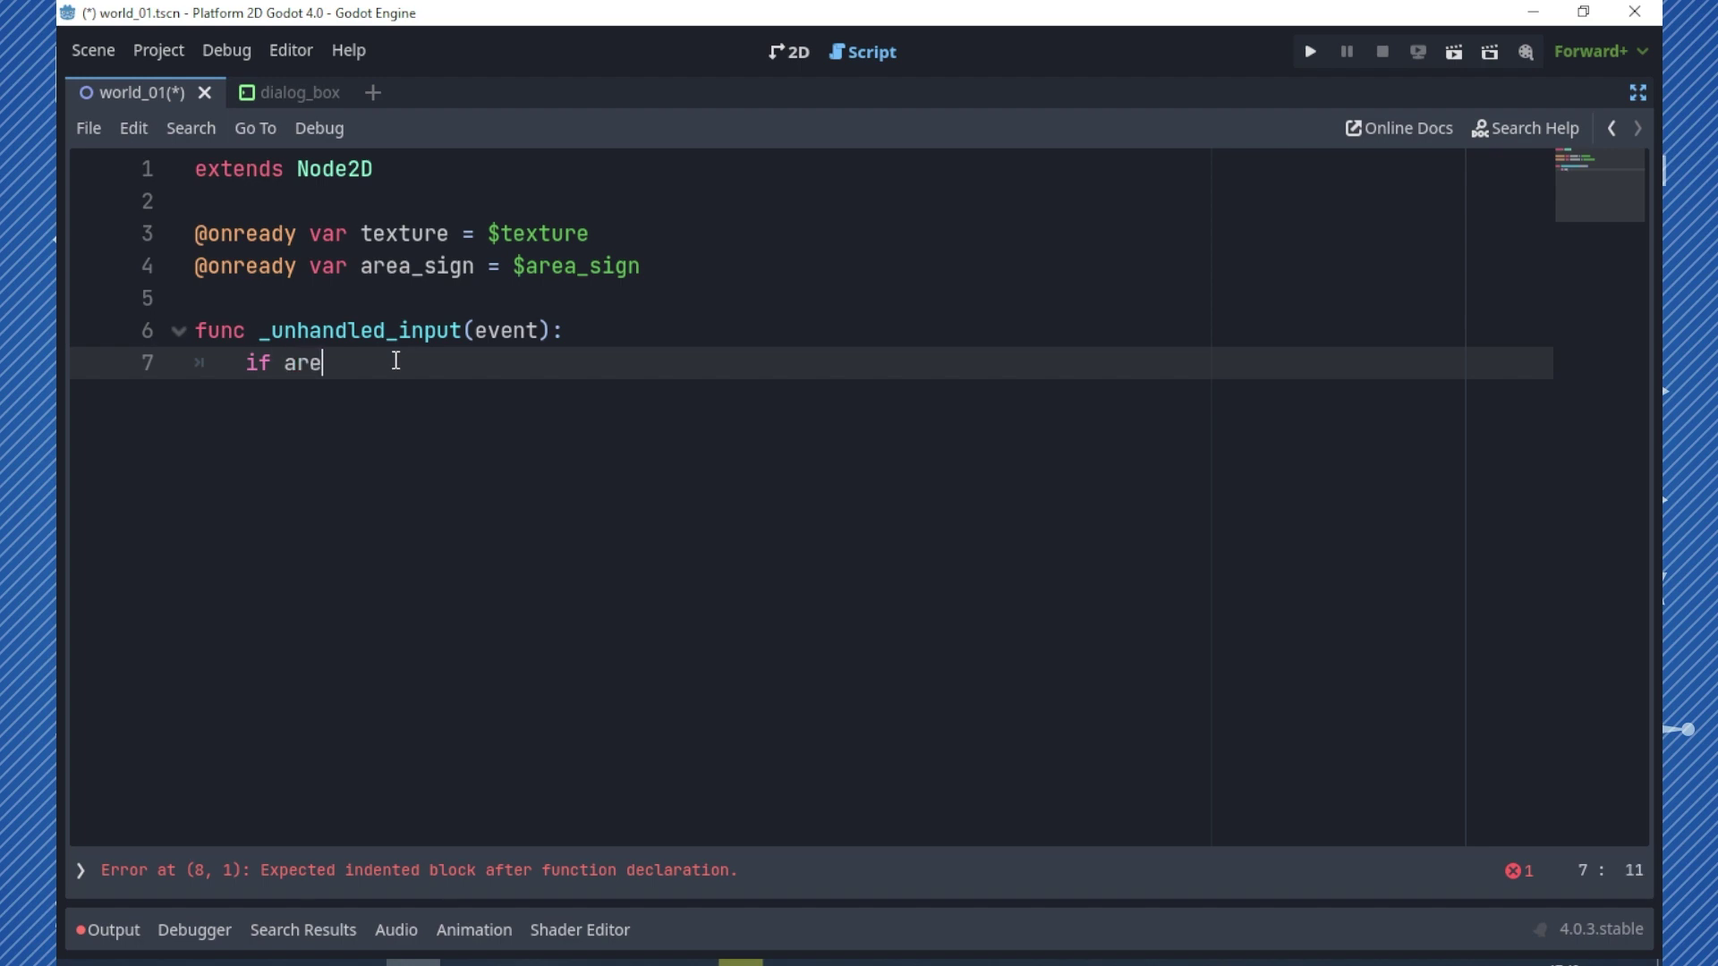
pyautogui.press('Return')
pyautogui.write('.get_')
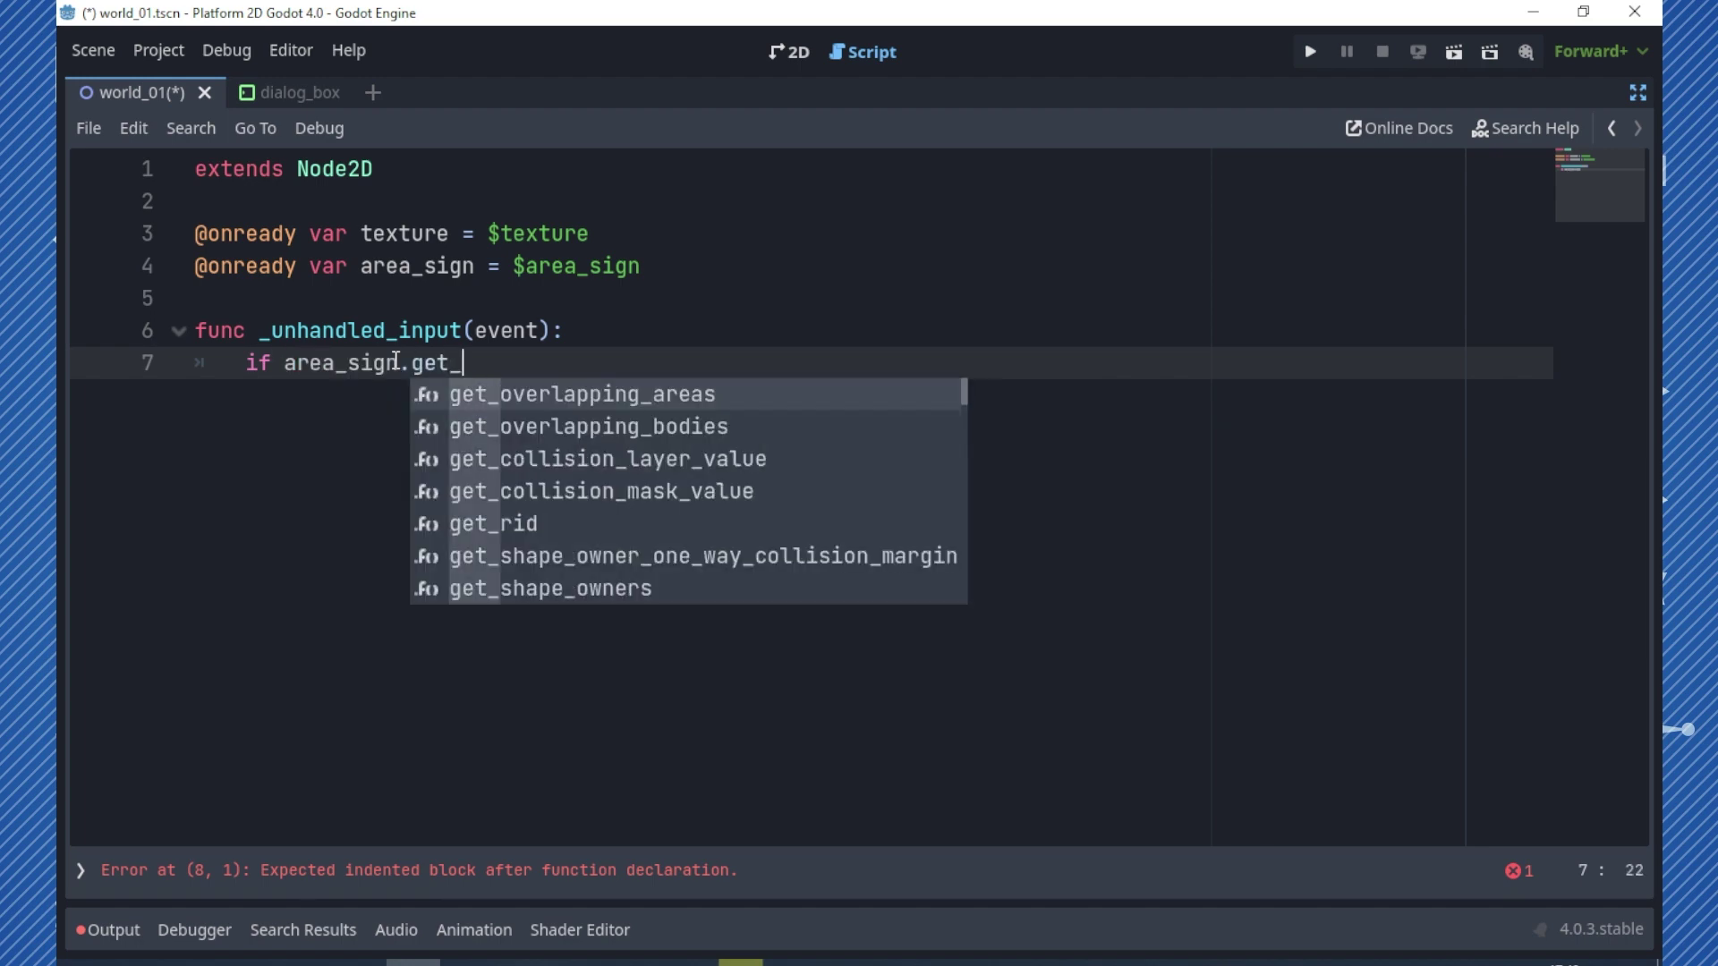
pyautogui.press('Down')
pyautogui.press('Return')
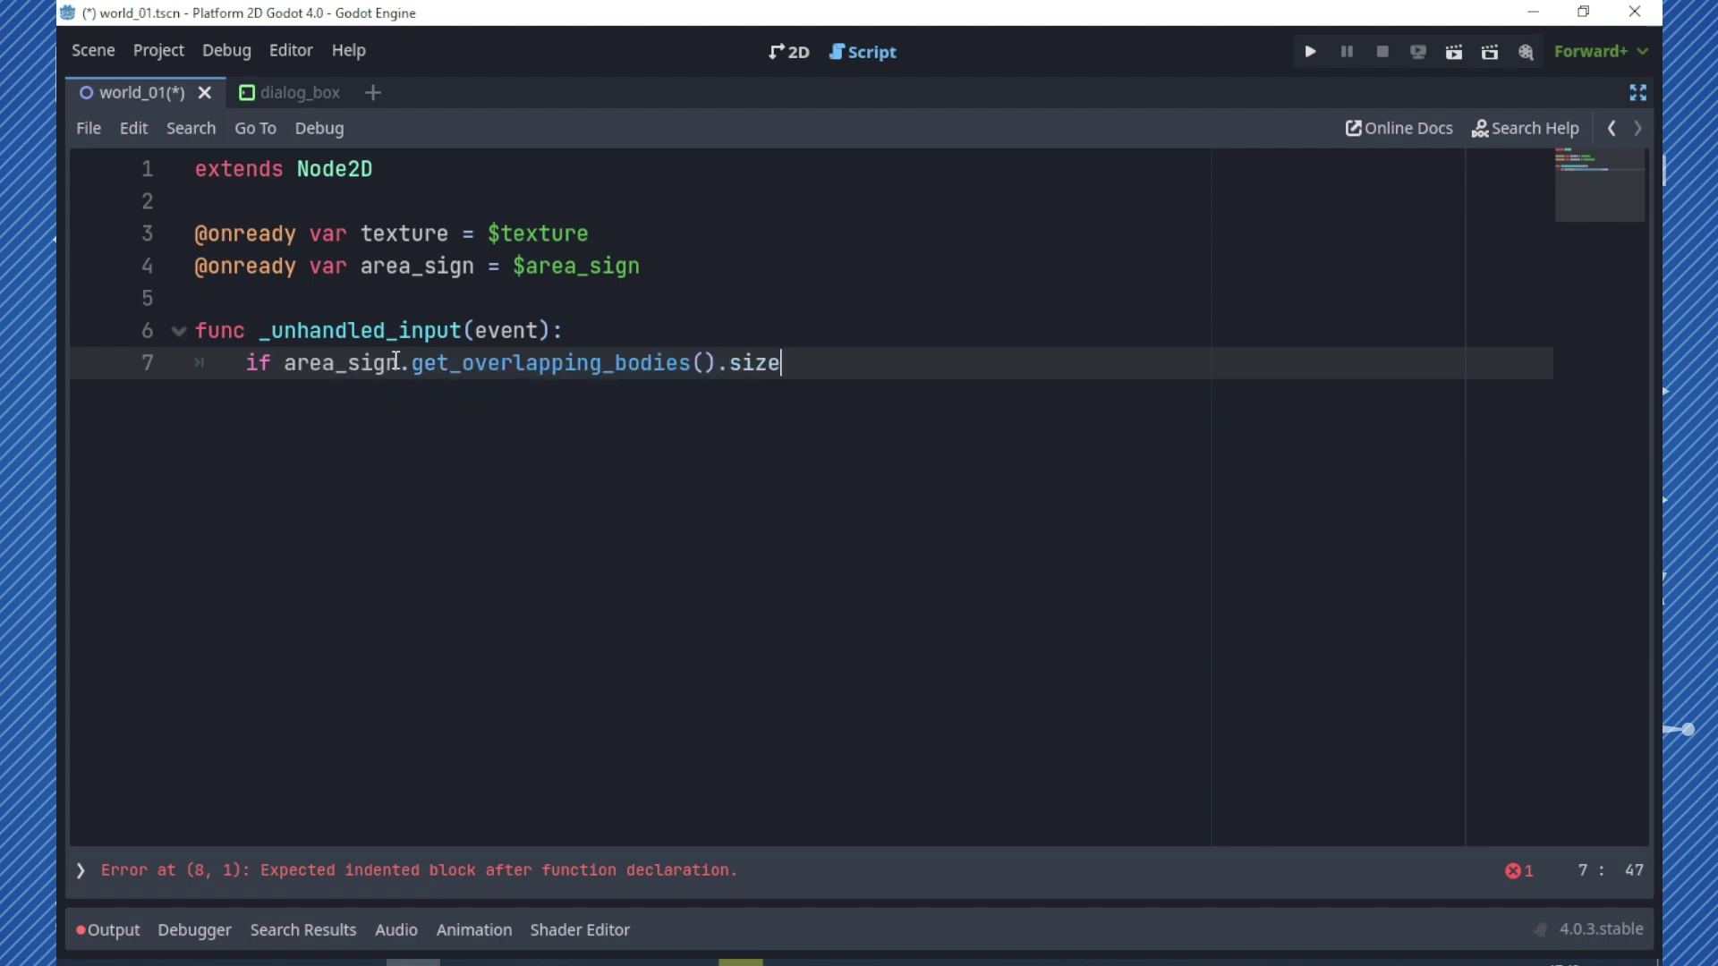
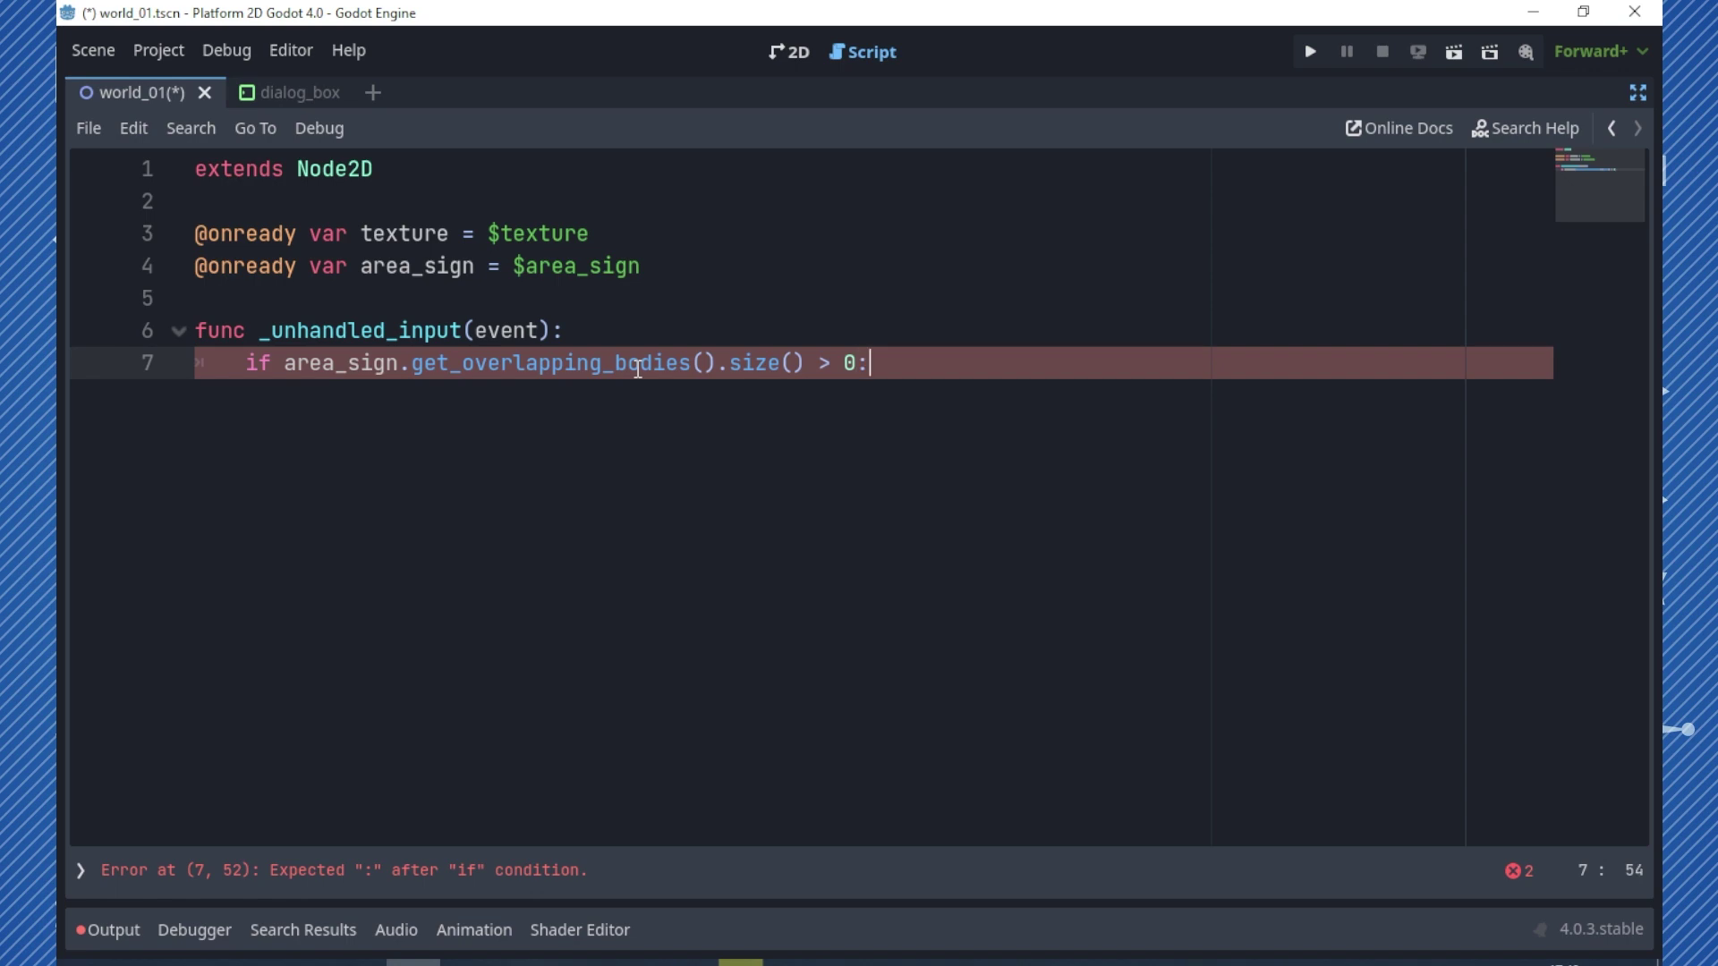
# - Add texture.show() on a new indented line under the overlap check
pyautogui.press('Return')
pyautogui.write('texture')
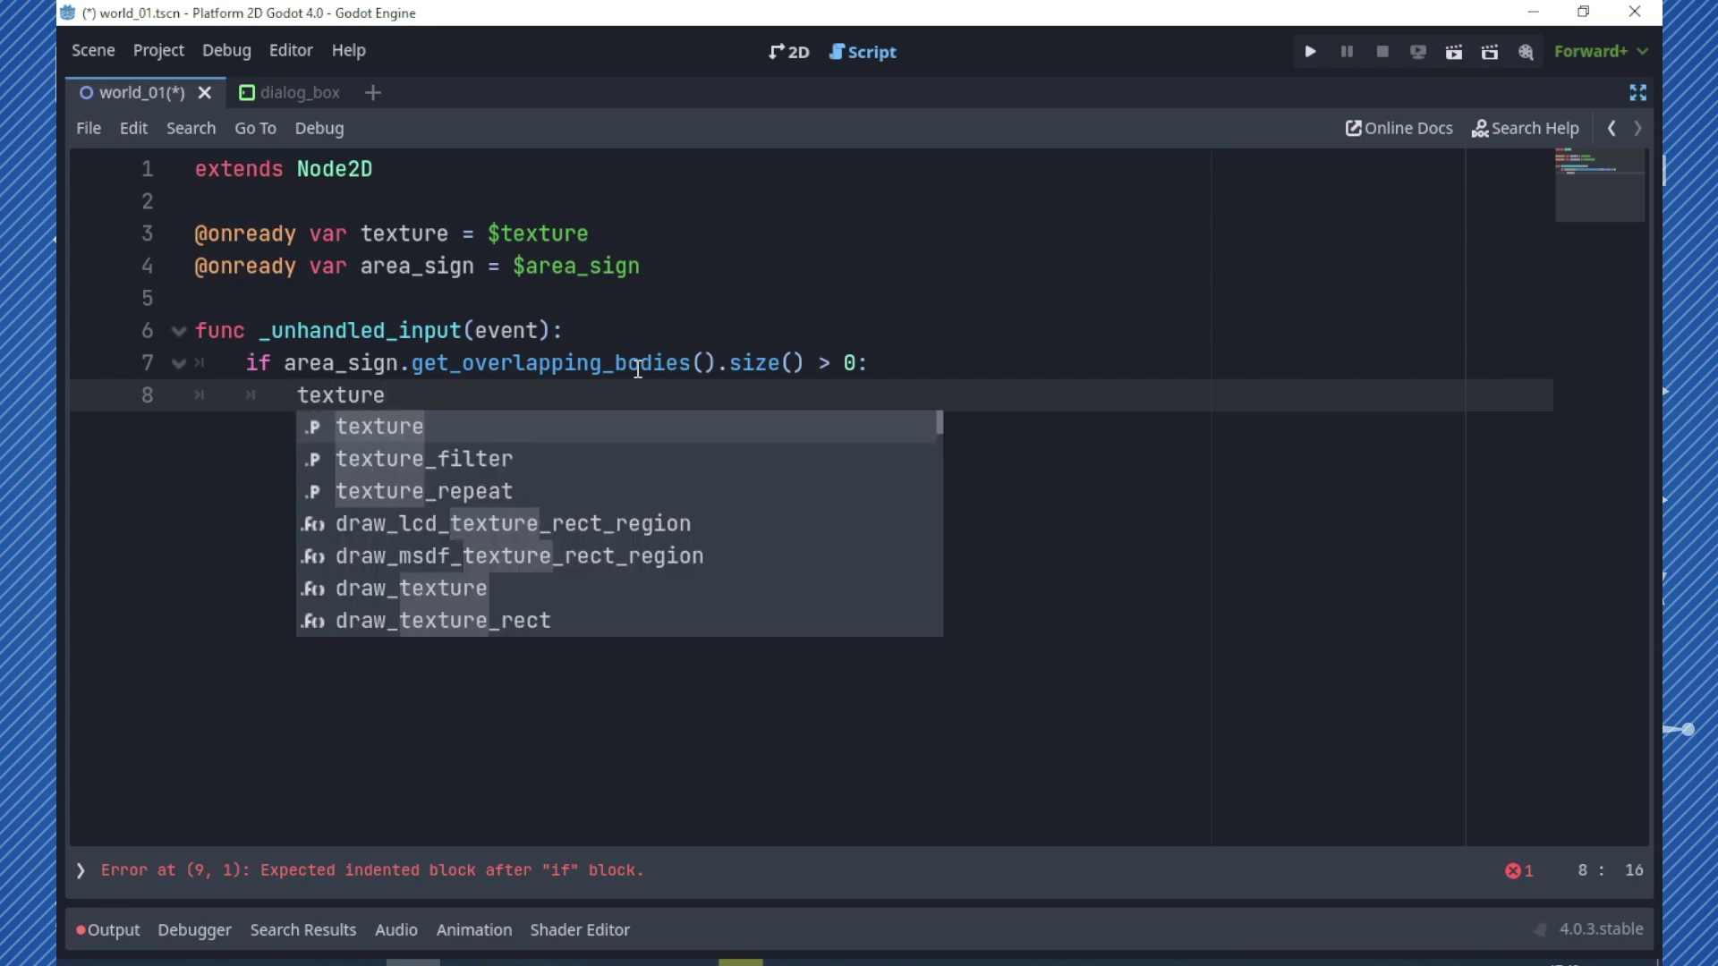
pyautogui.write('.show')
pyautogui.press('Return')
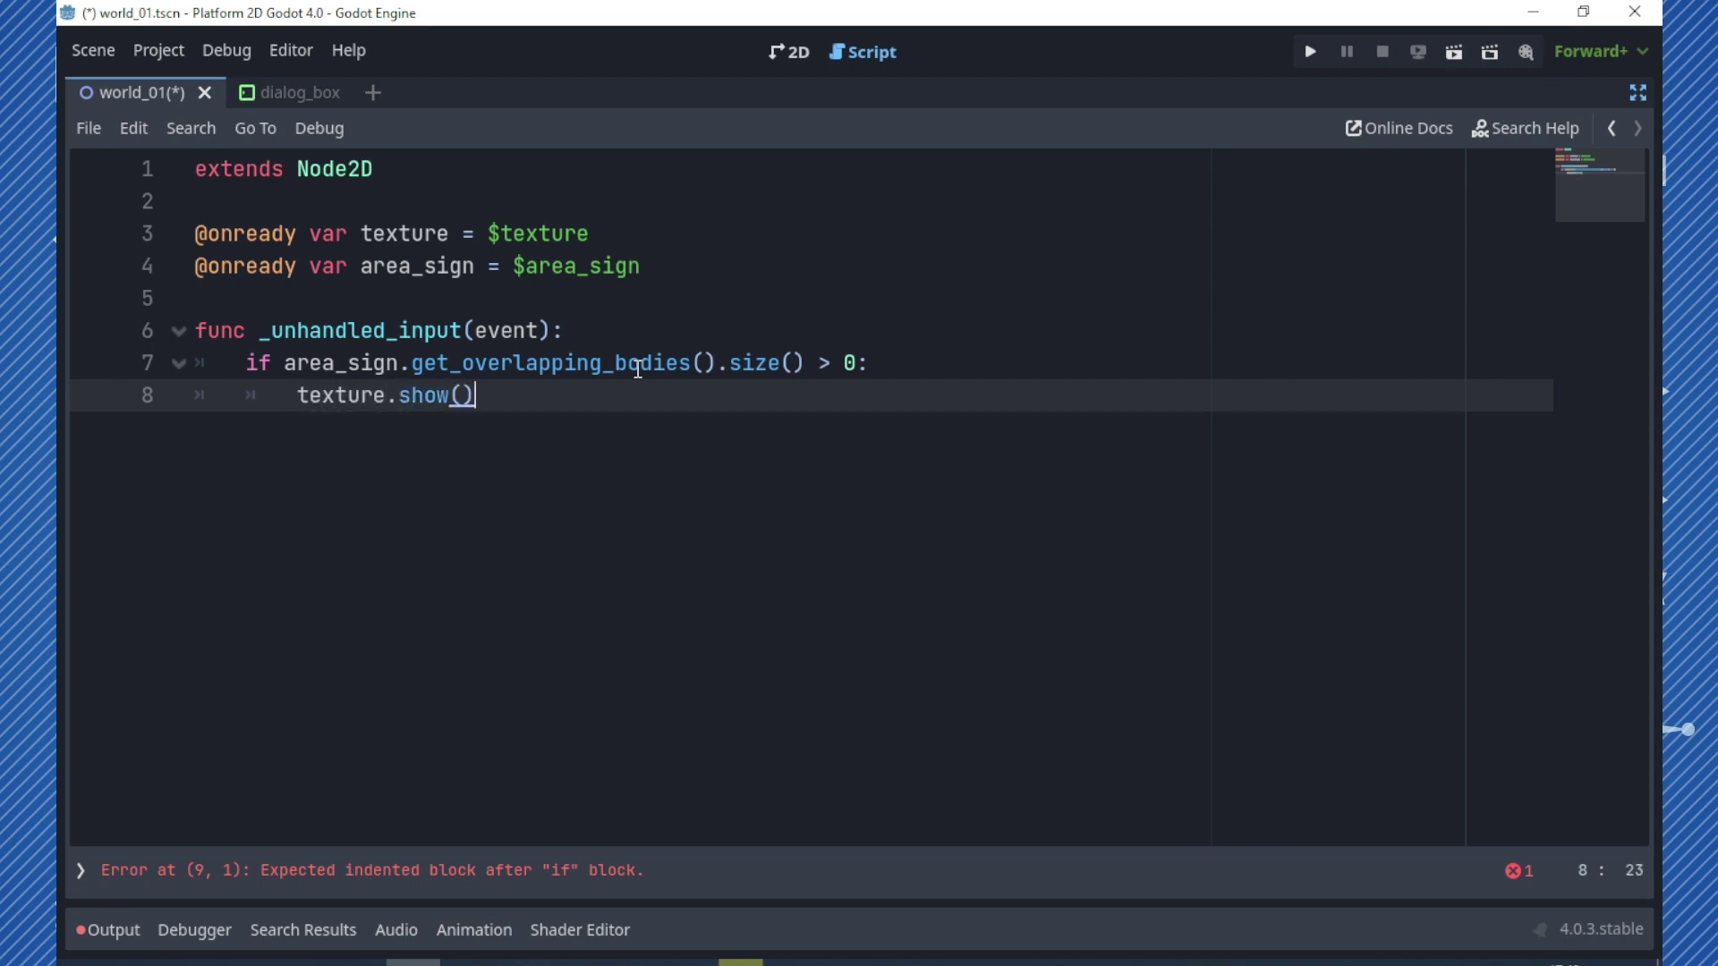
# - Start the condition `if event.is_action_pressed("interact")` on the next line
pyautogui.press('Return')
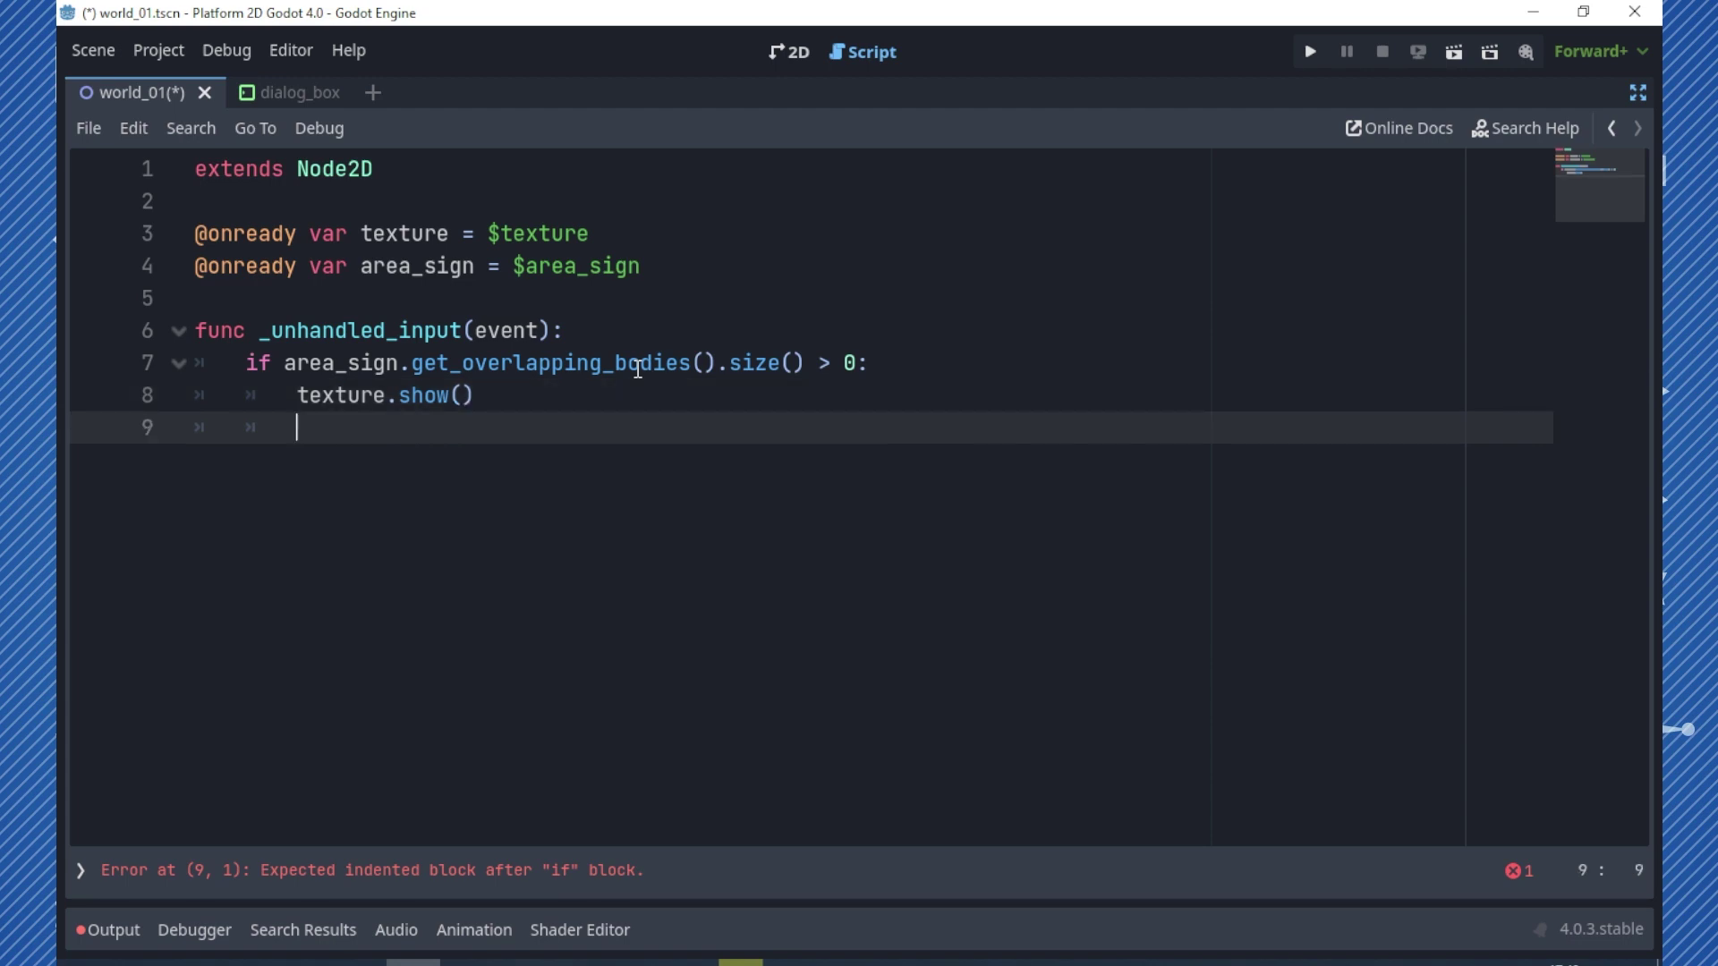
pyautogui.write('if even')
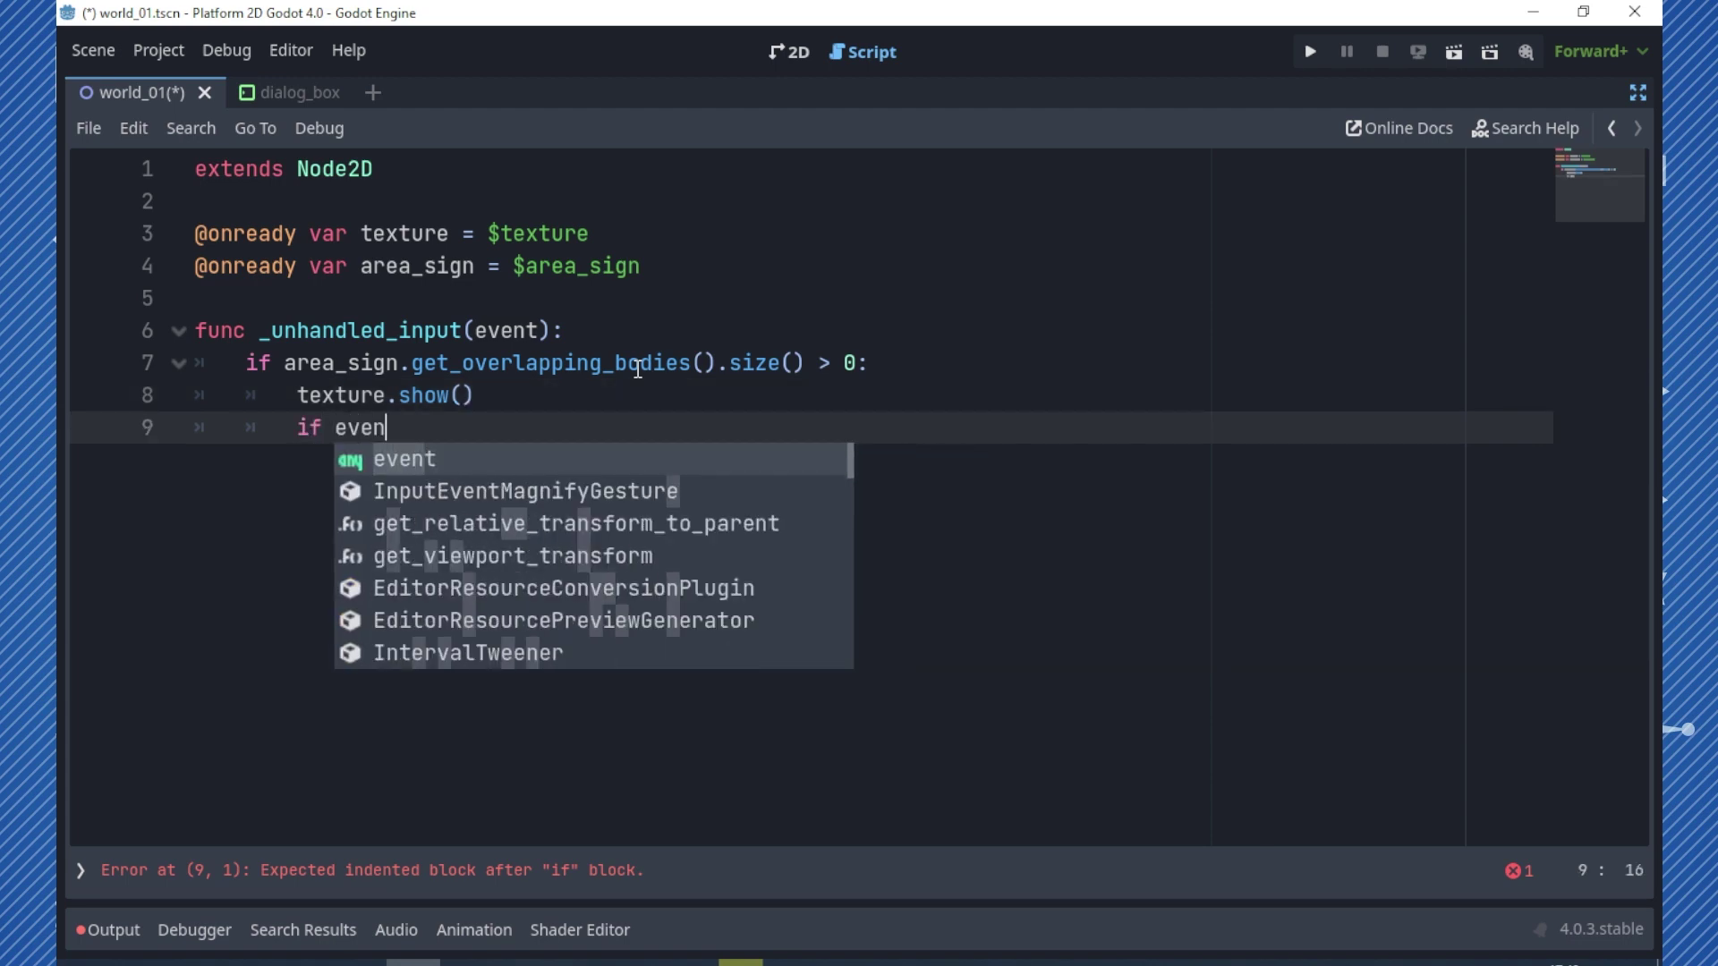
pyautogui.press('Return')
pyautogui.write('.is_a')
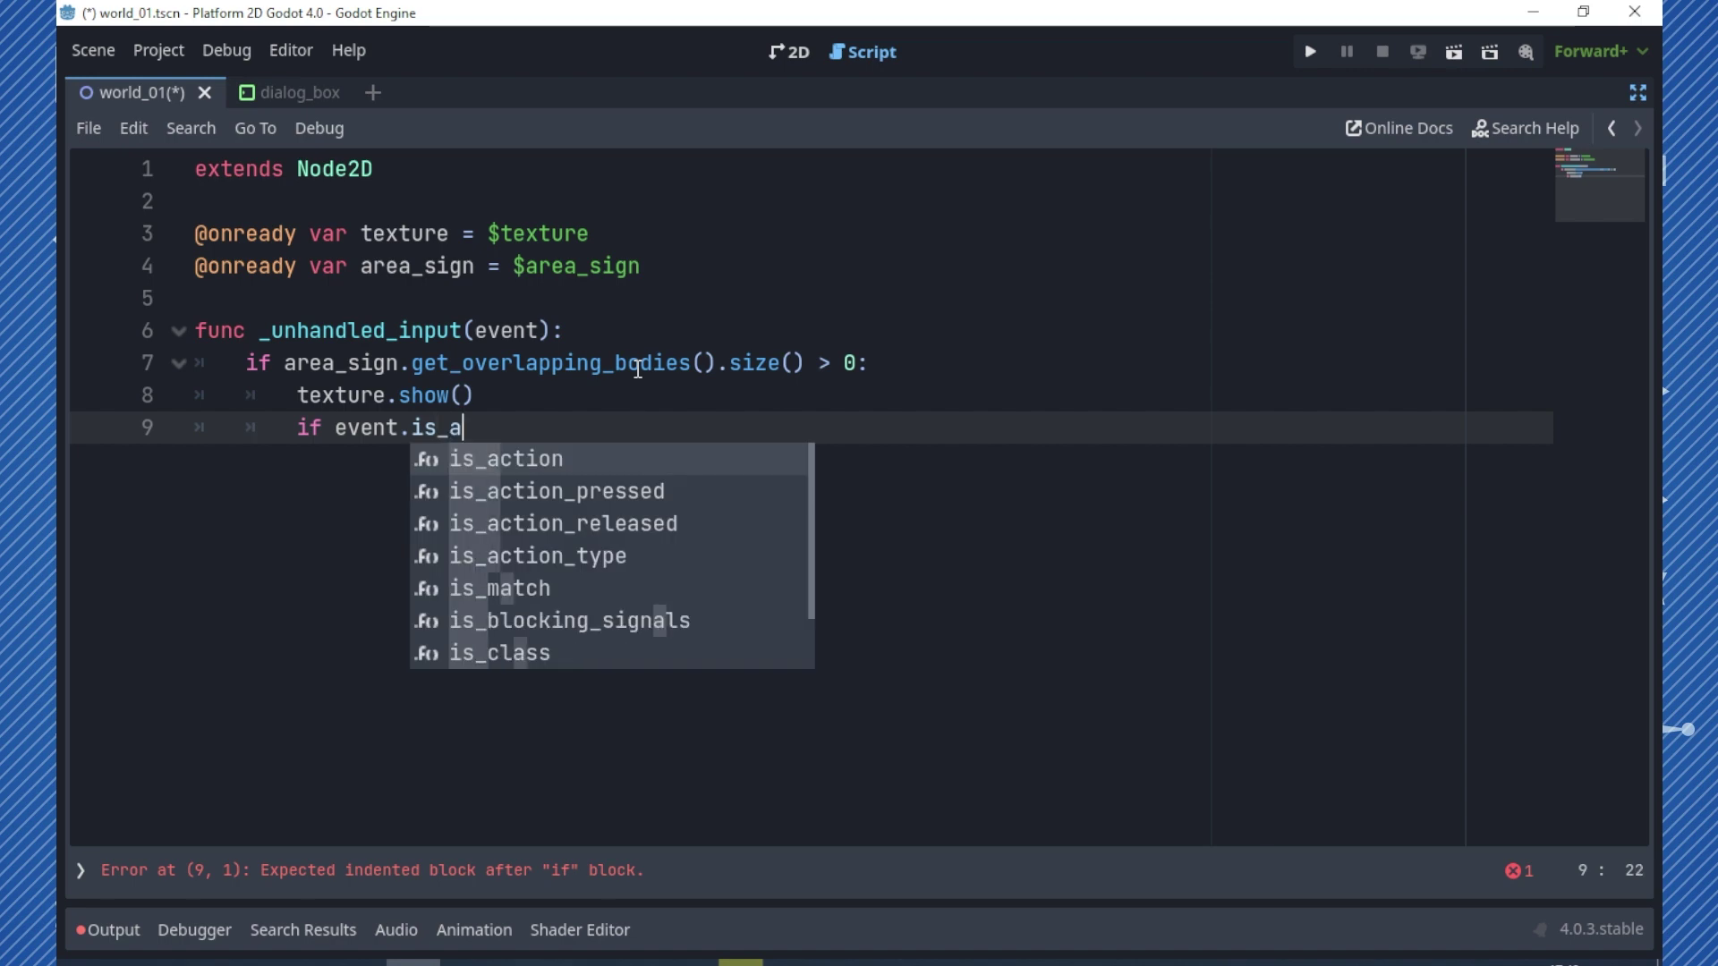
pyautogui.press('Down')
pyautogui.press('Return')
pyautogui.press('Down')
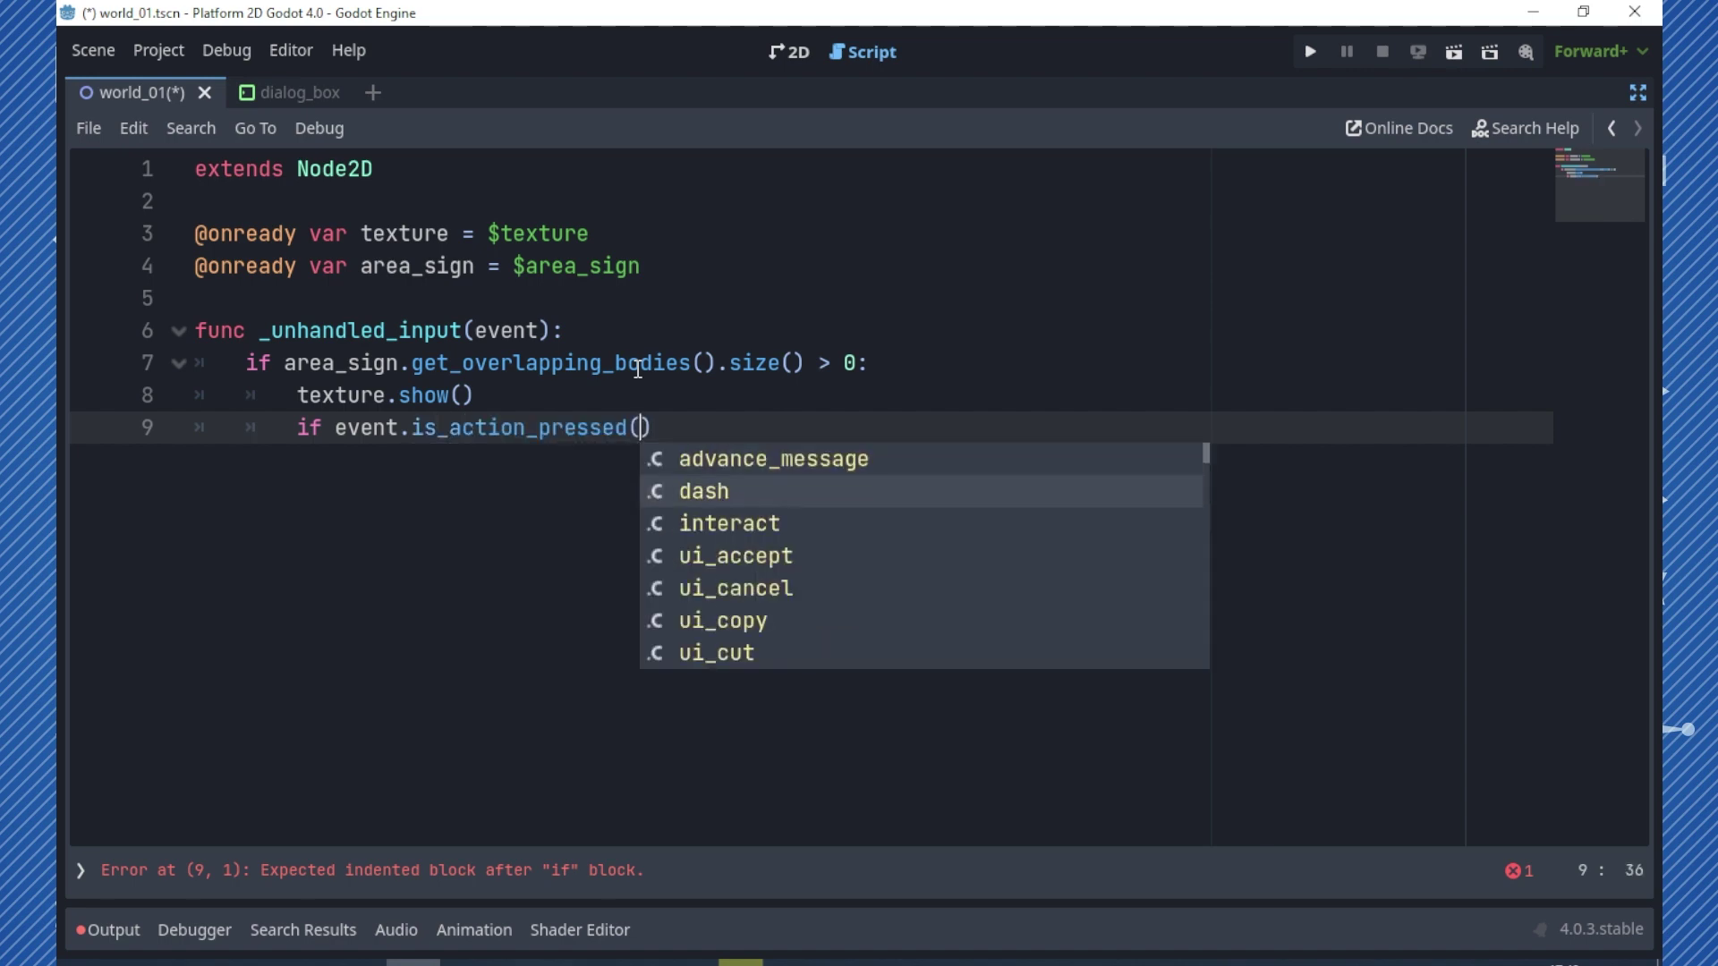
pyautogui.press('Down')
pyautogui.press('Return')
pyautogui.press('Right')
# - Extend the condition with `&& !DialogManager.is_message_active`
pyautogui.write('&&')
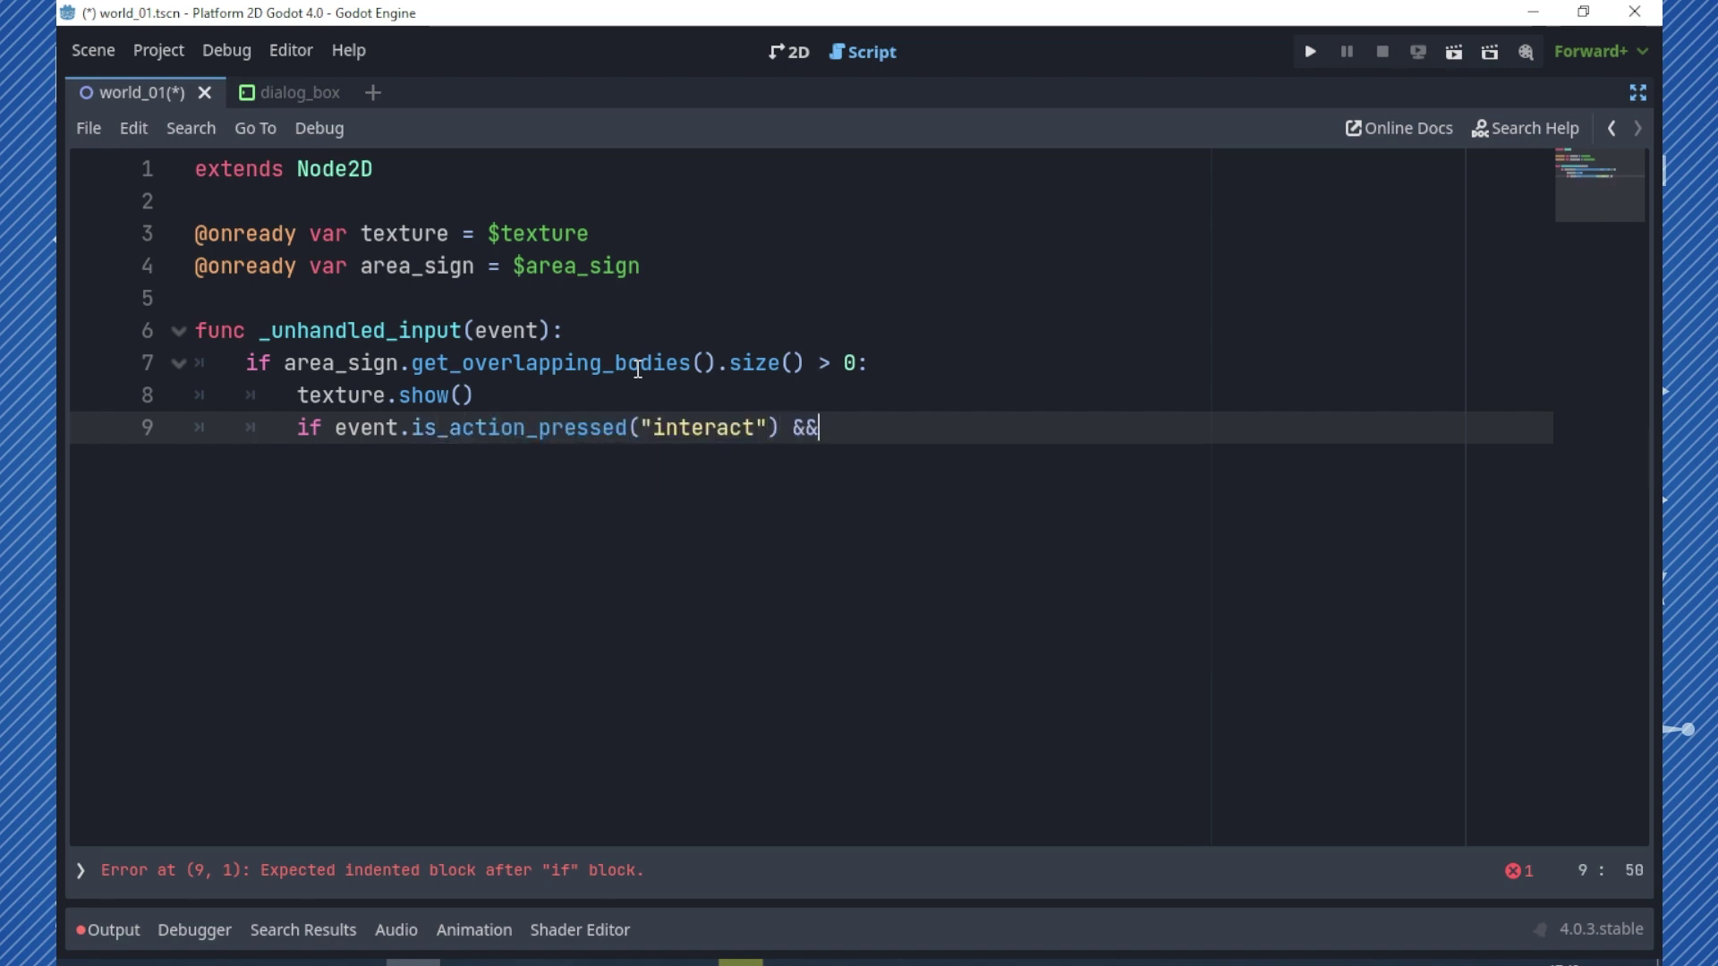
pyautogui.write(' Dialo')
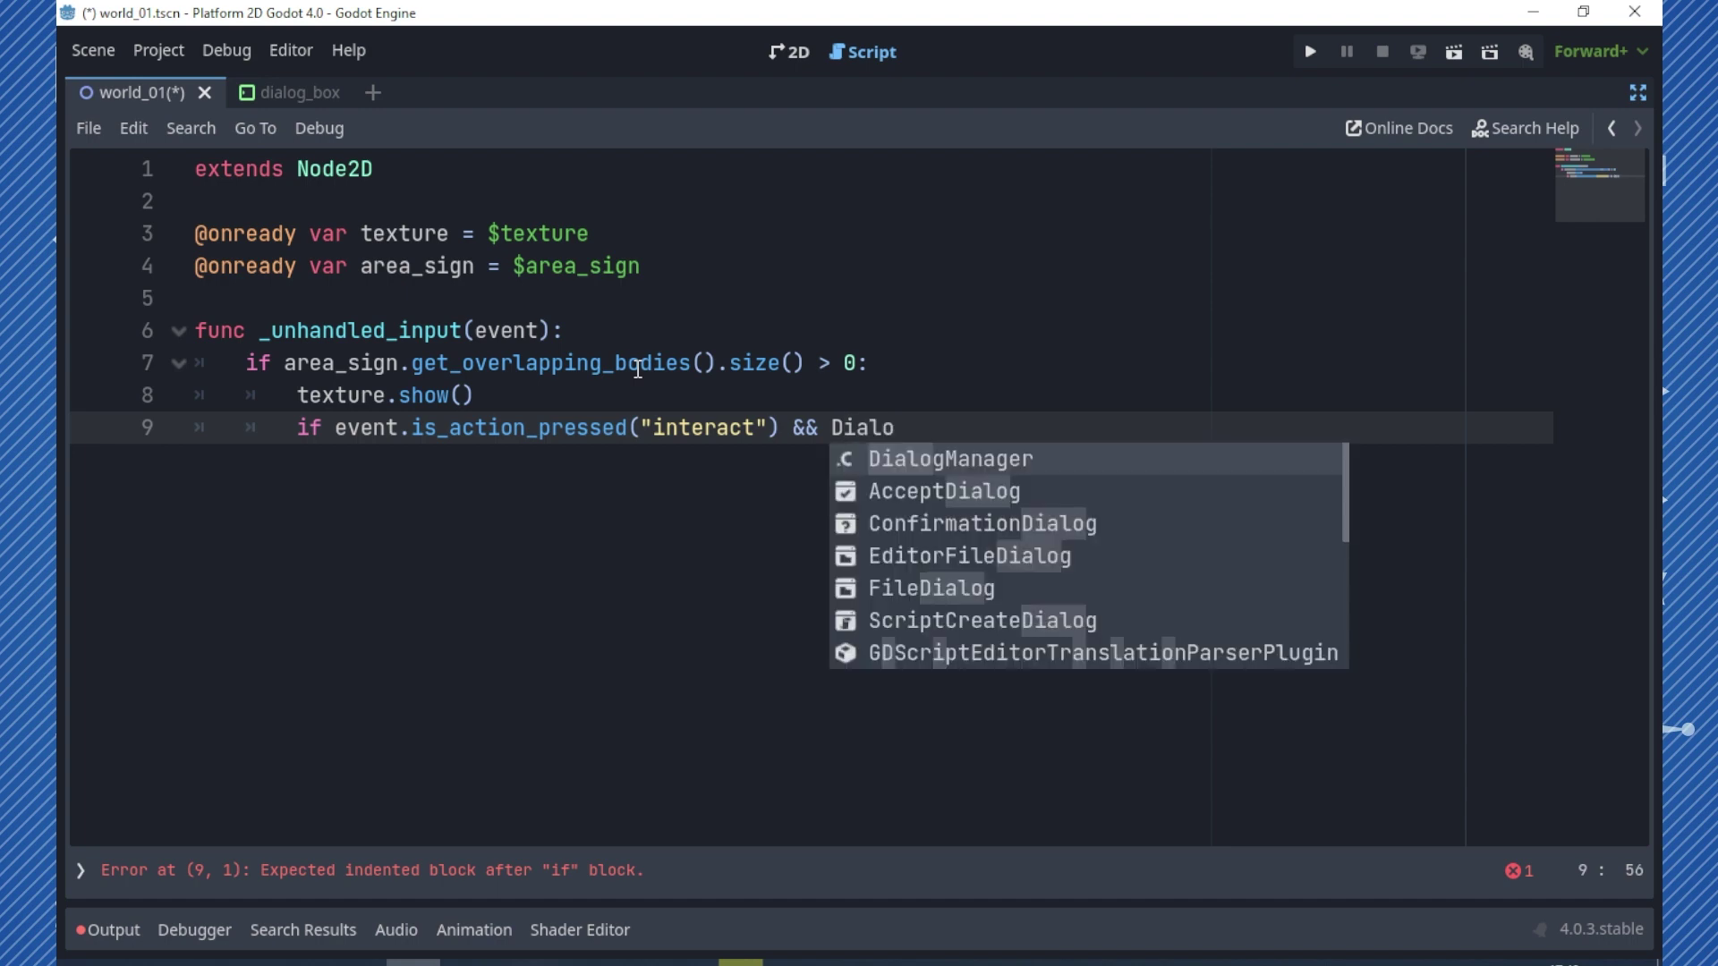
pyautogui.press('Return')
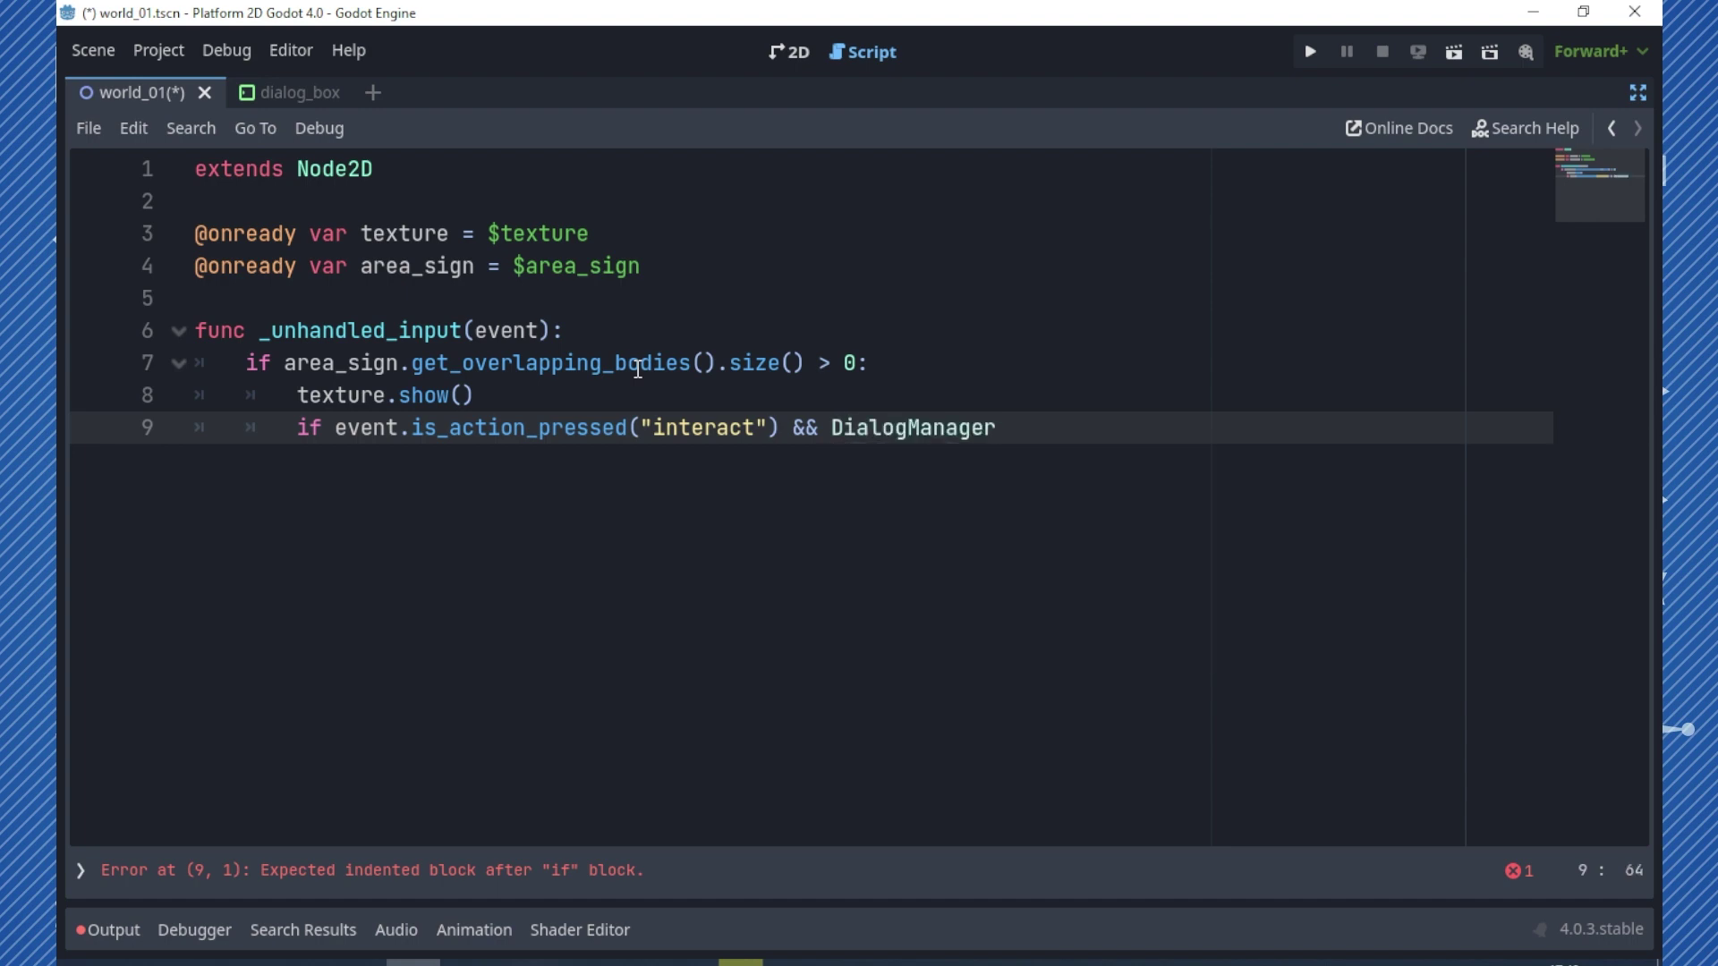
pyautogui.write('.is_')
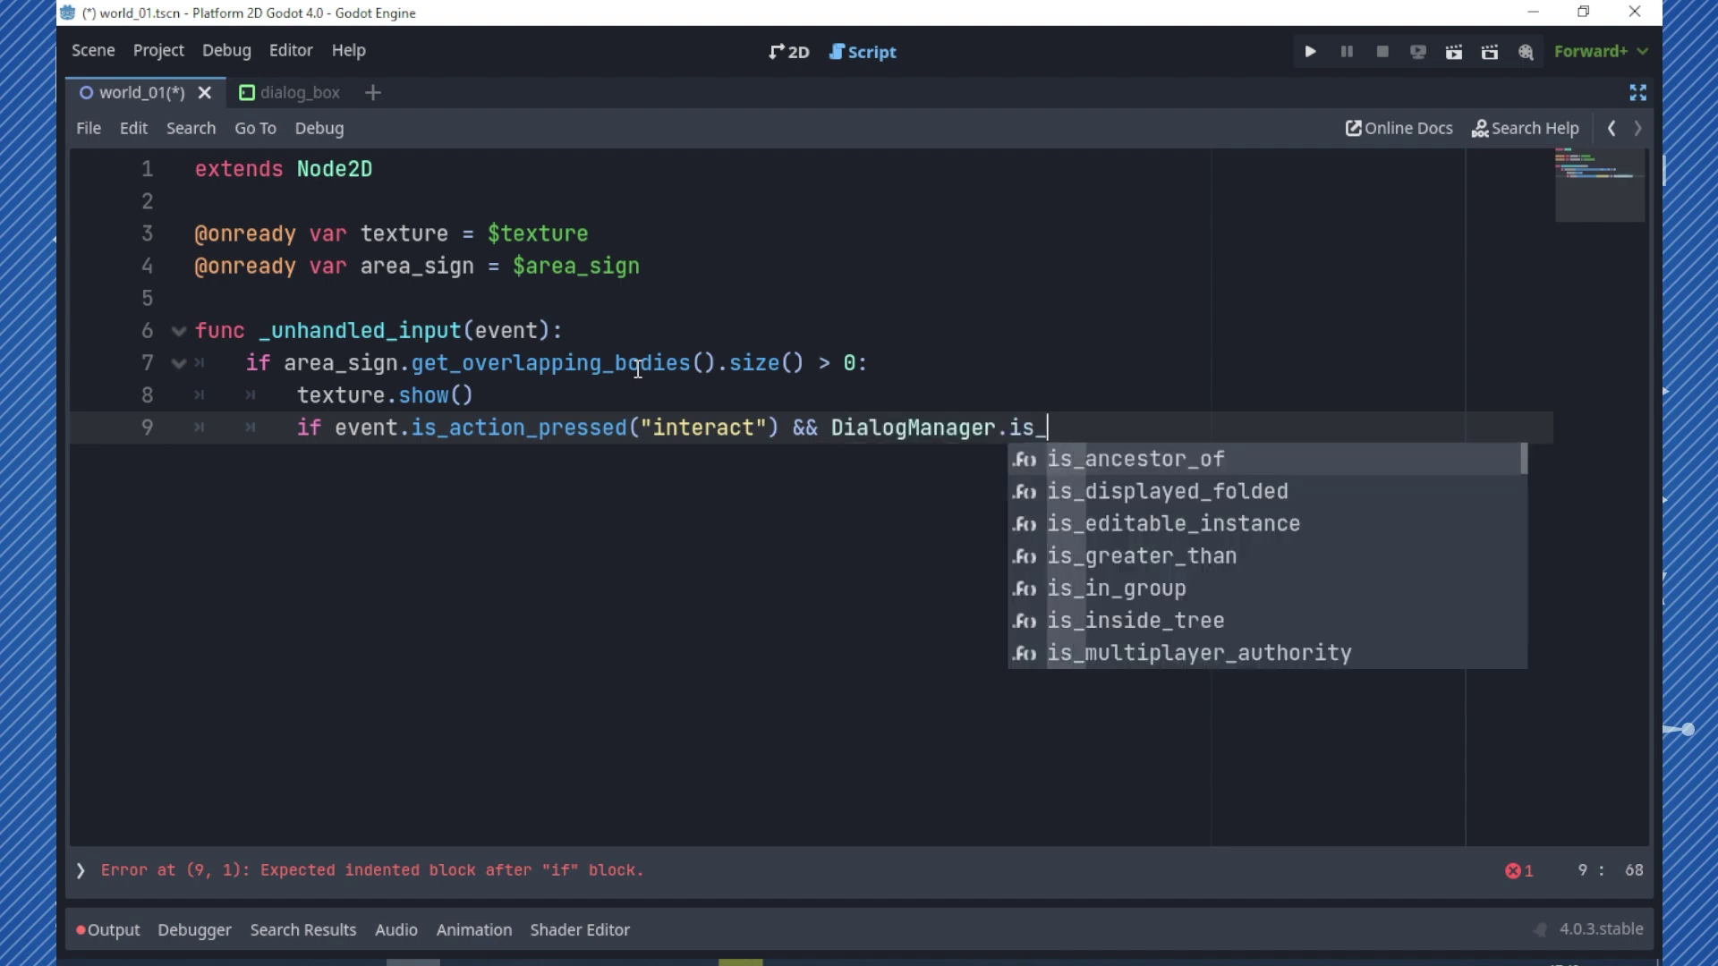
pyautogui.write('mes')
pyautogui.press('Return')
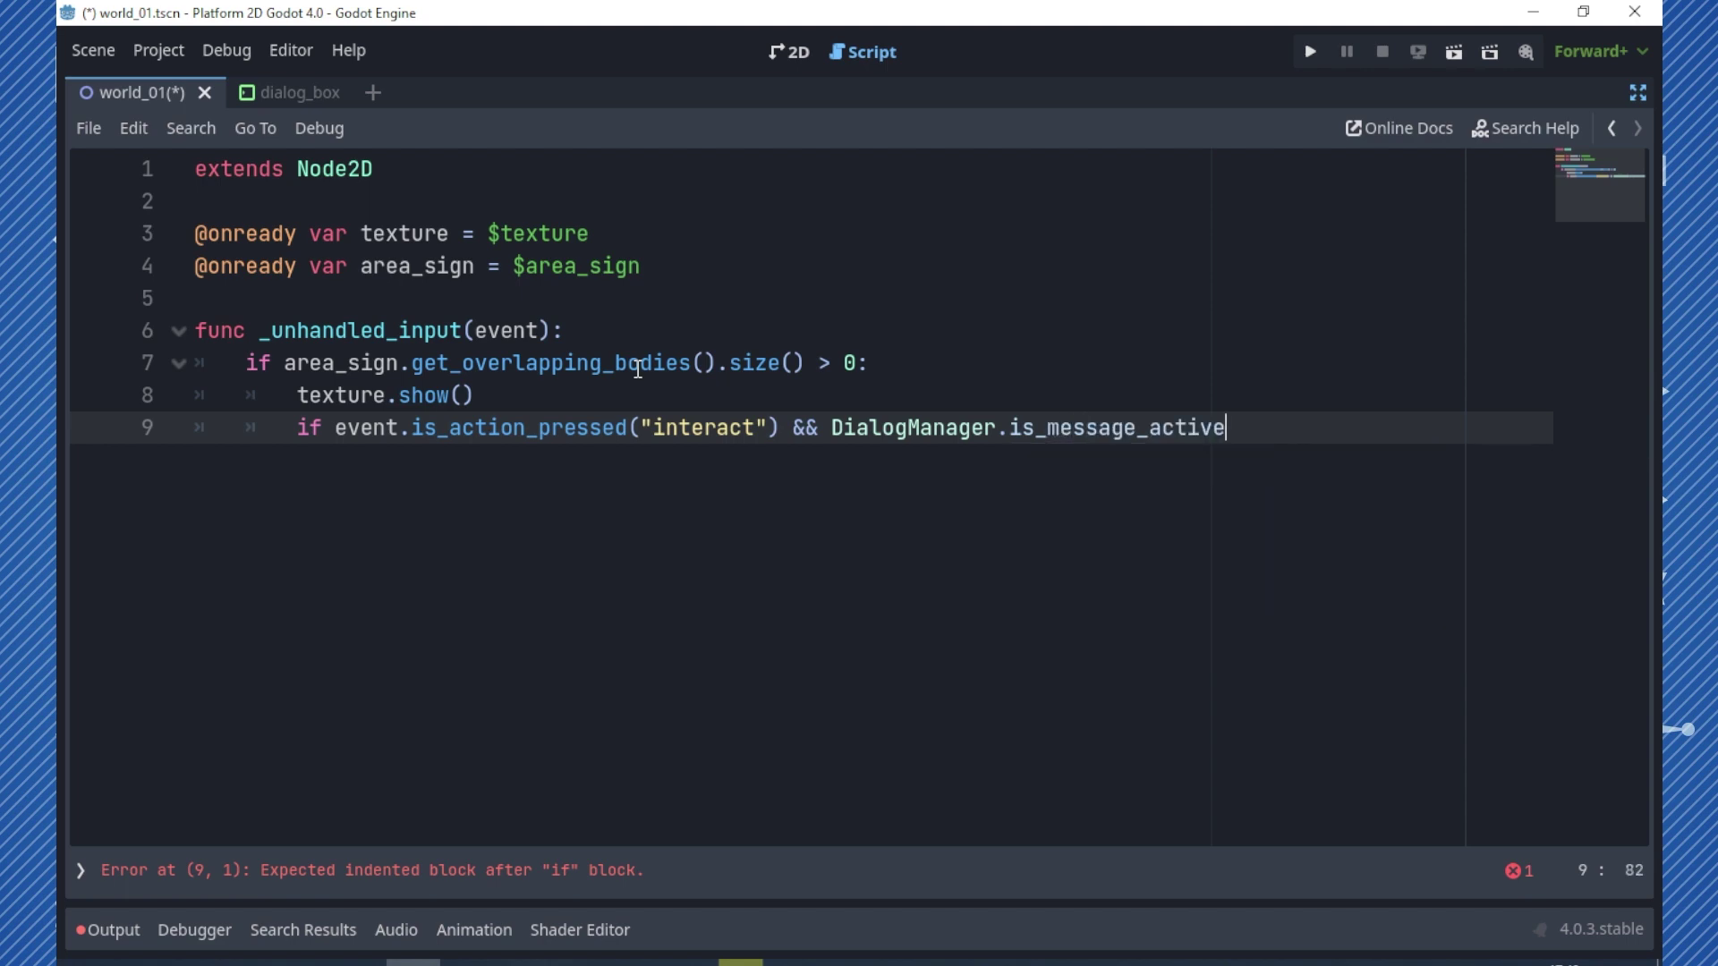
pyautogui.press('ctrl')
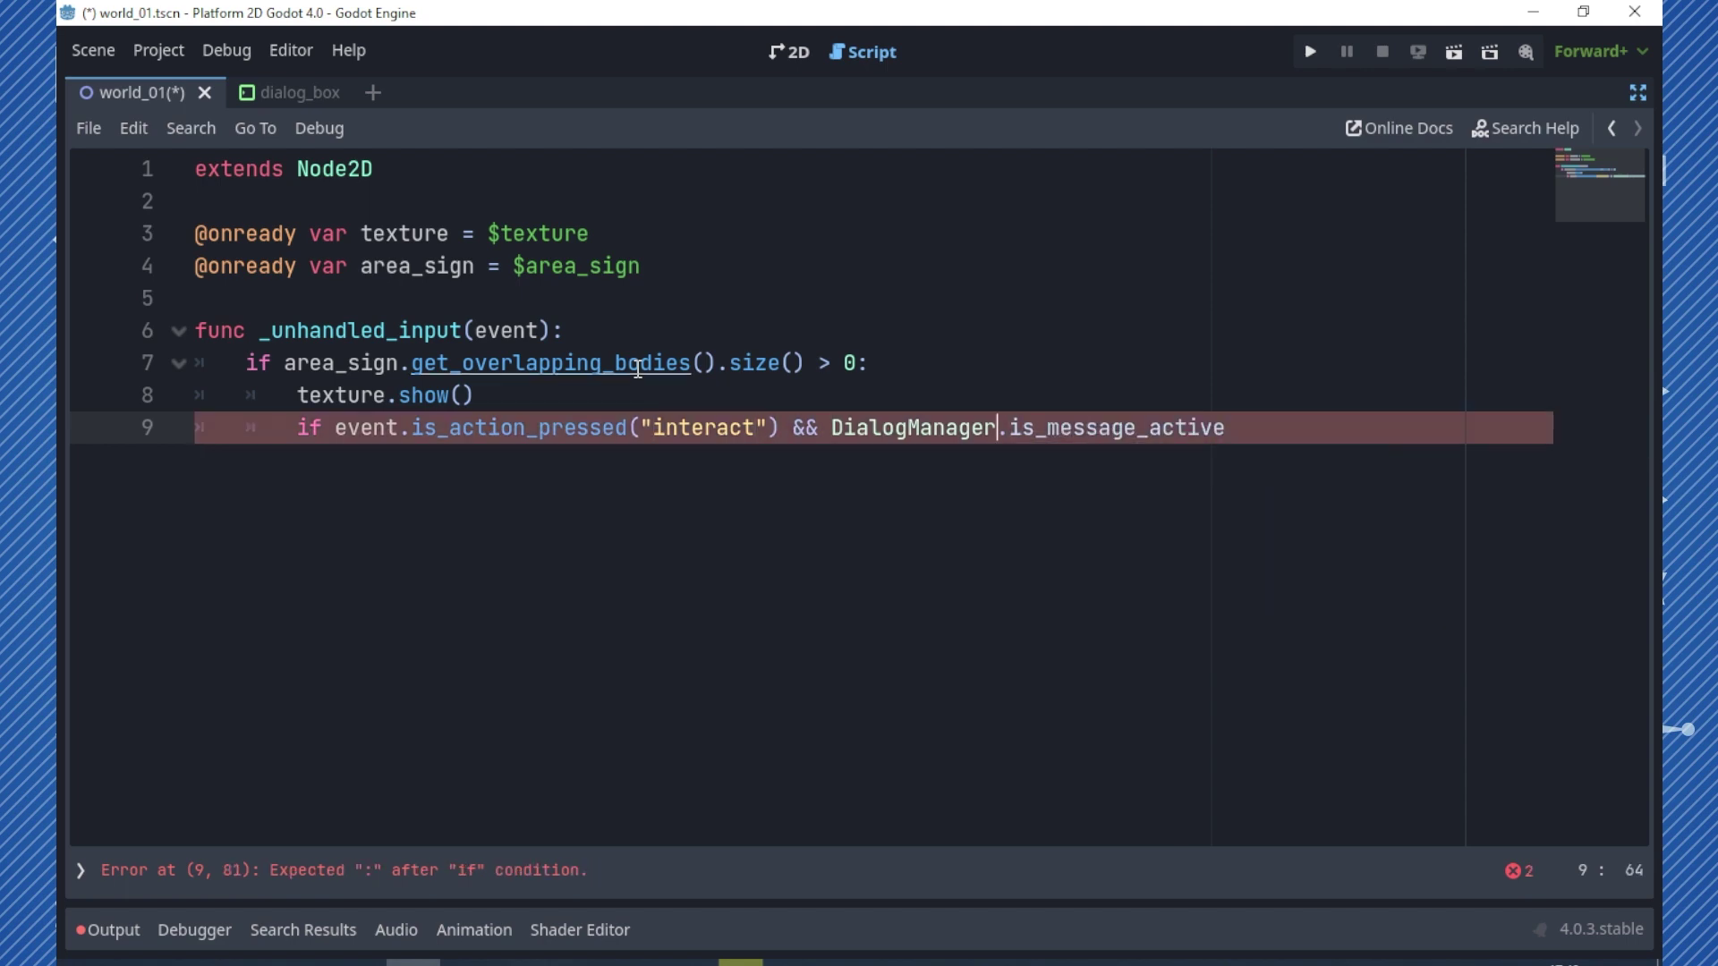
pyautogui.write('!')
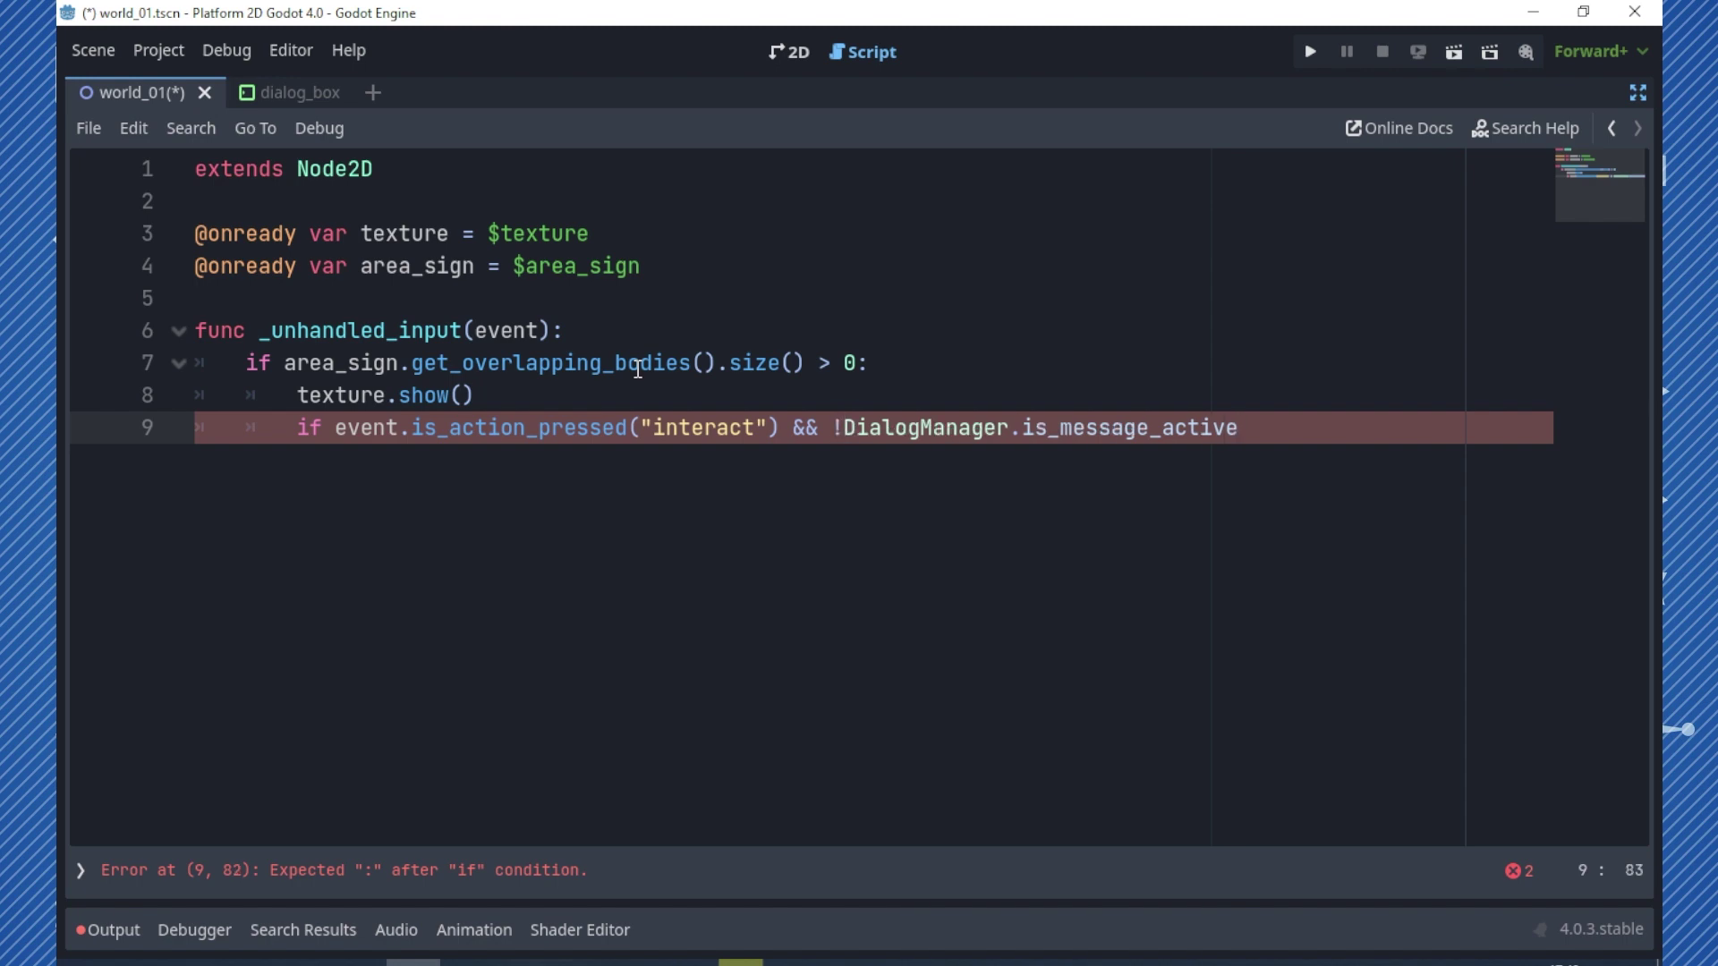
pyautogui.write(':')
# - Inside the interact block, call texture.hide()
pyautogui.press('Return')
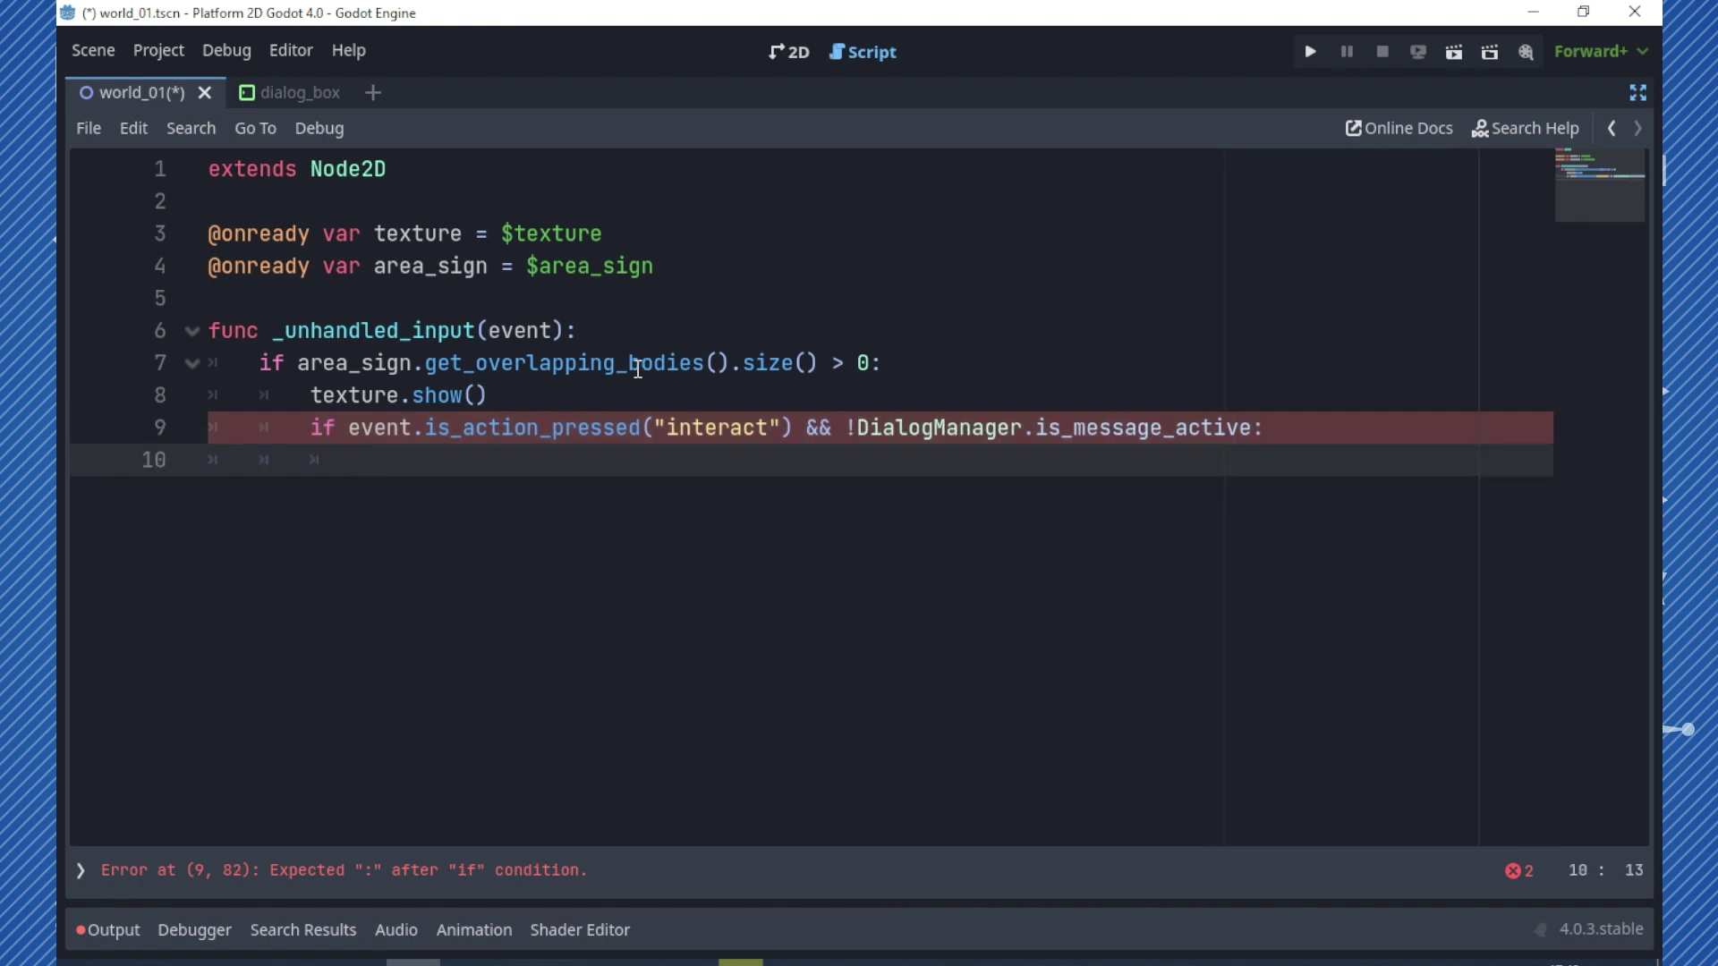
pyautogui.write('te')
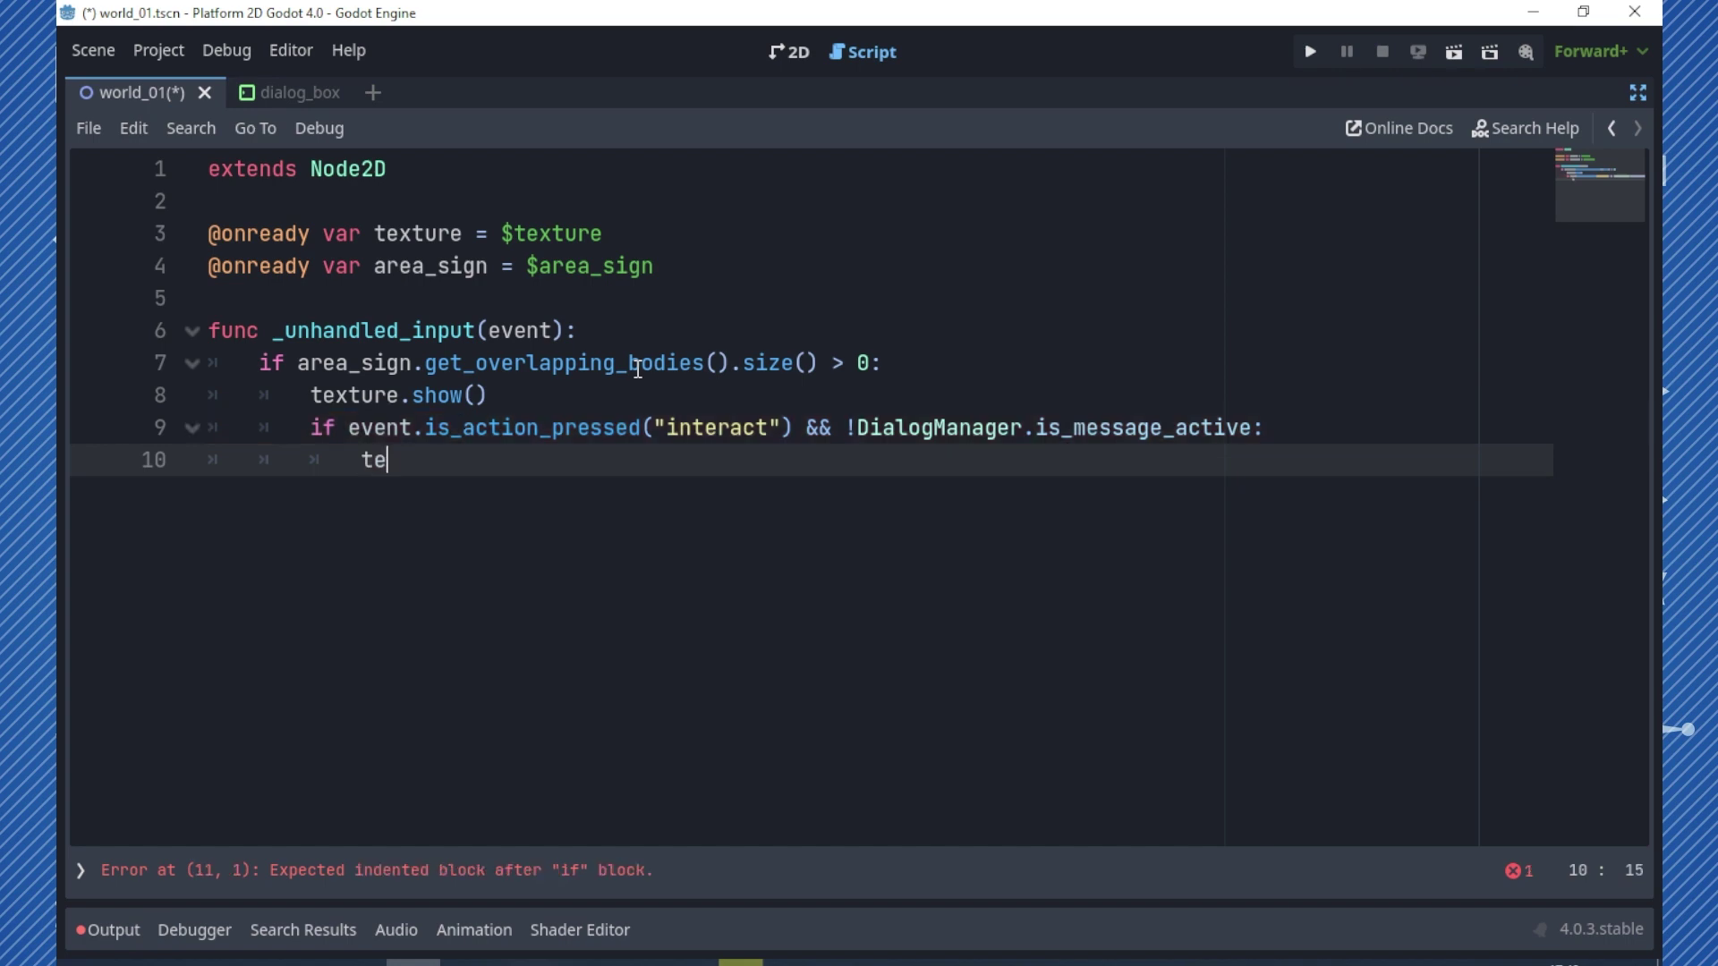
pyautogui.write('xt')
pyautogui.press('Return')
pyautogui.write('ide()')
pyautogui.press('Return')
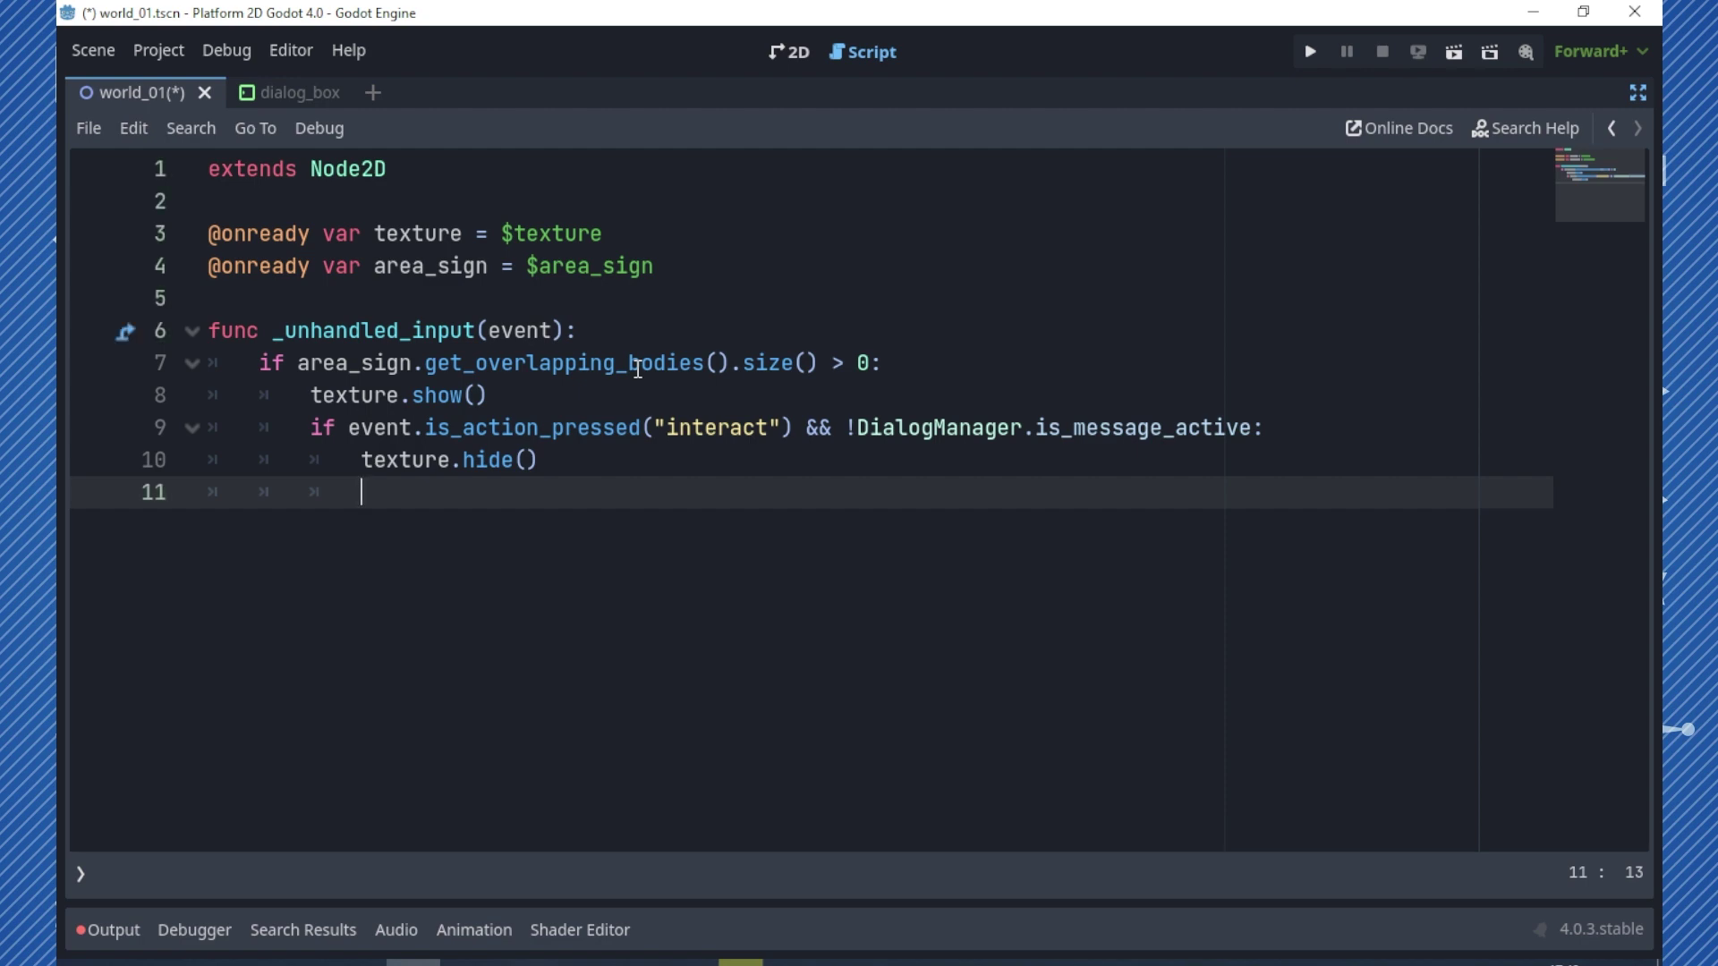
# - Add DialogManager.start_message() and insert a blank line above the function declaration
pyautogui.write('ialog')
pyautogui.press('Return')
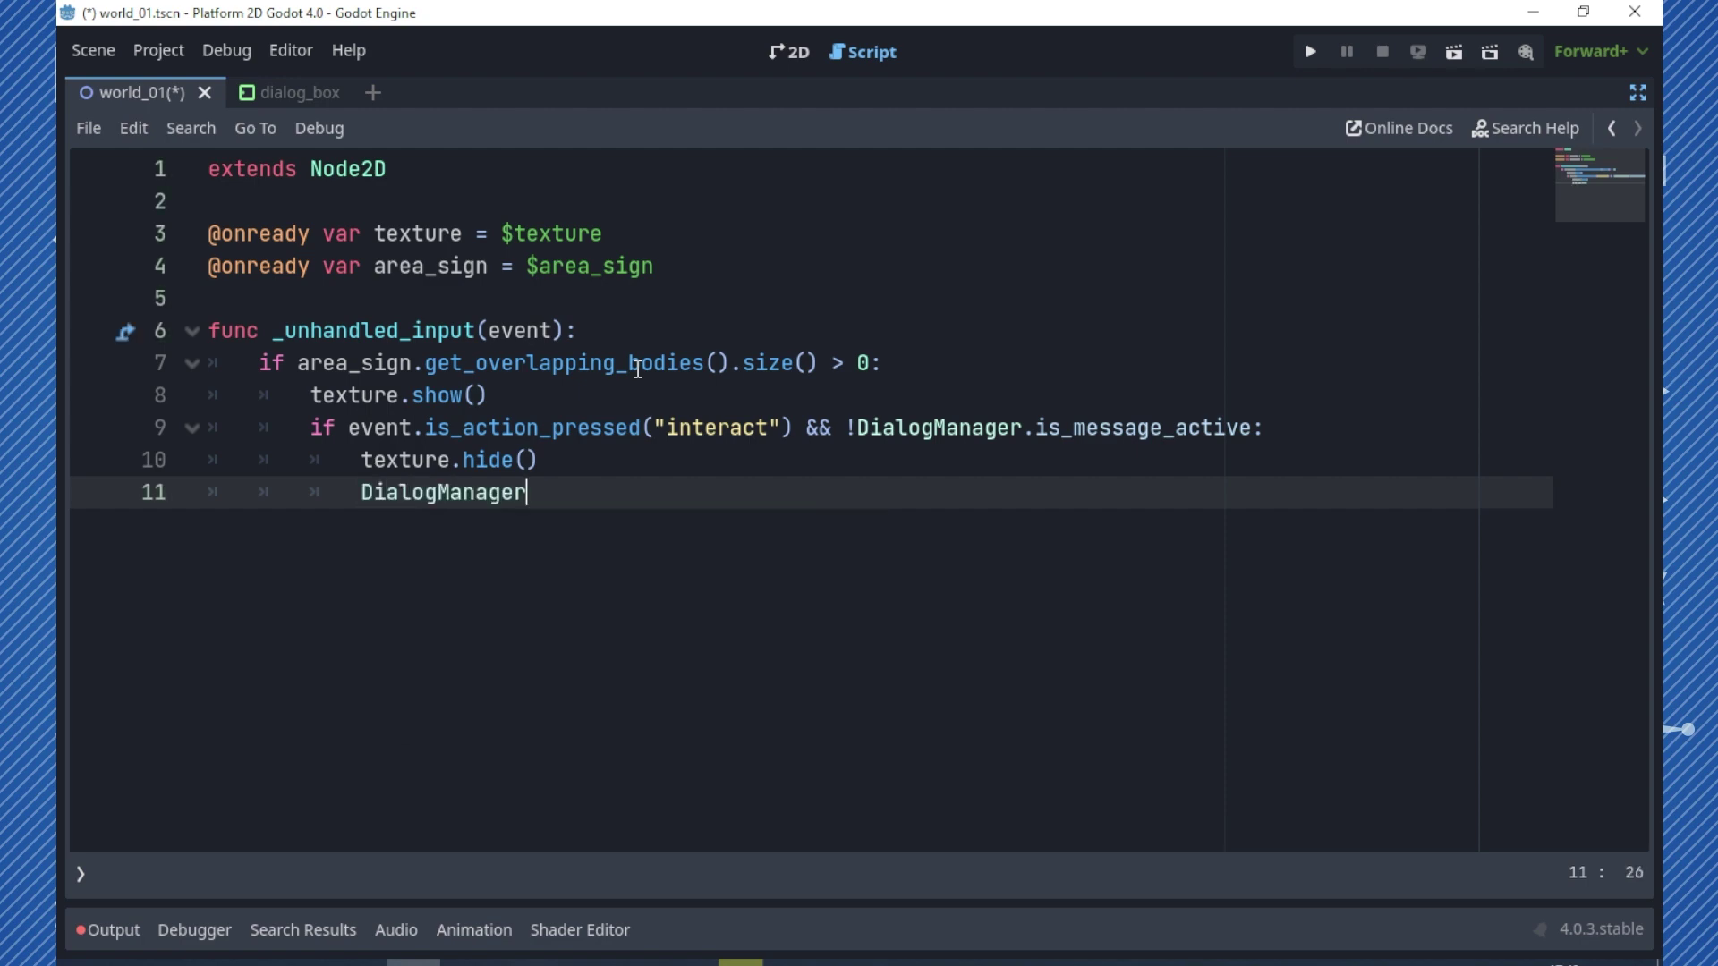
pyautogui.write('.st')
pyautogui.press('Return')
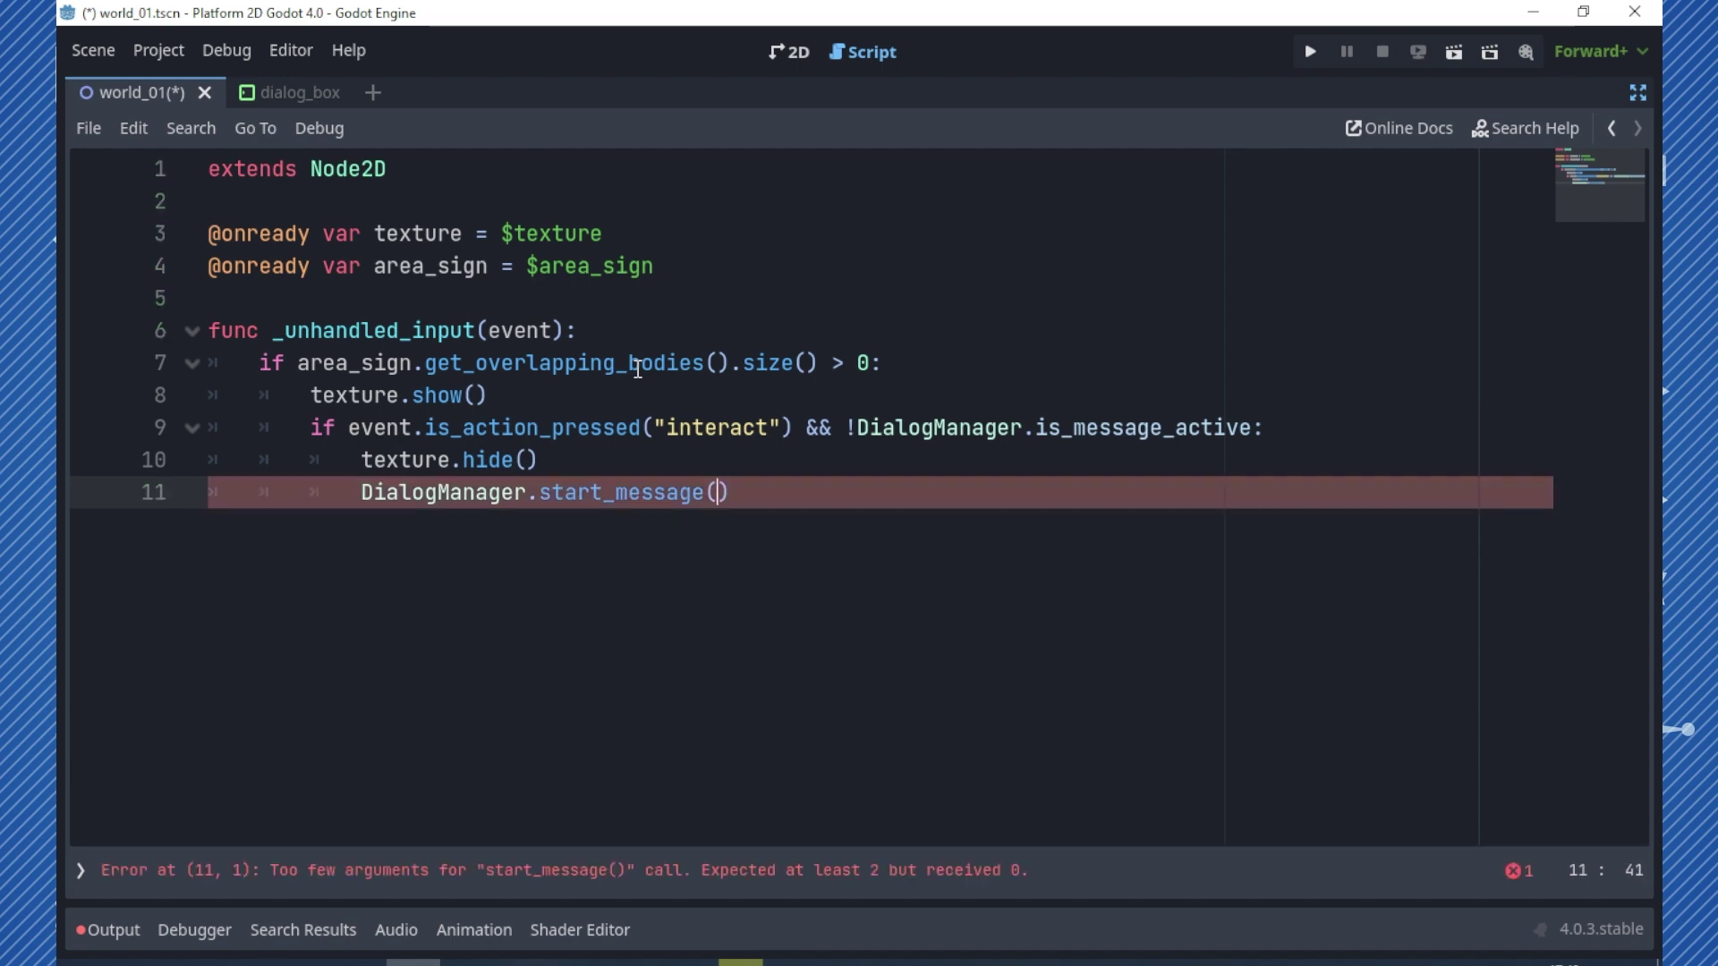
pyautogui.press('Up')
pyautogui.press('Up')
pyautogui.press('Up')
pyautogui.press('Up')
pyautogui.press('Up')
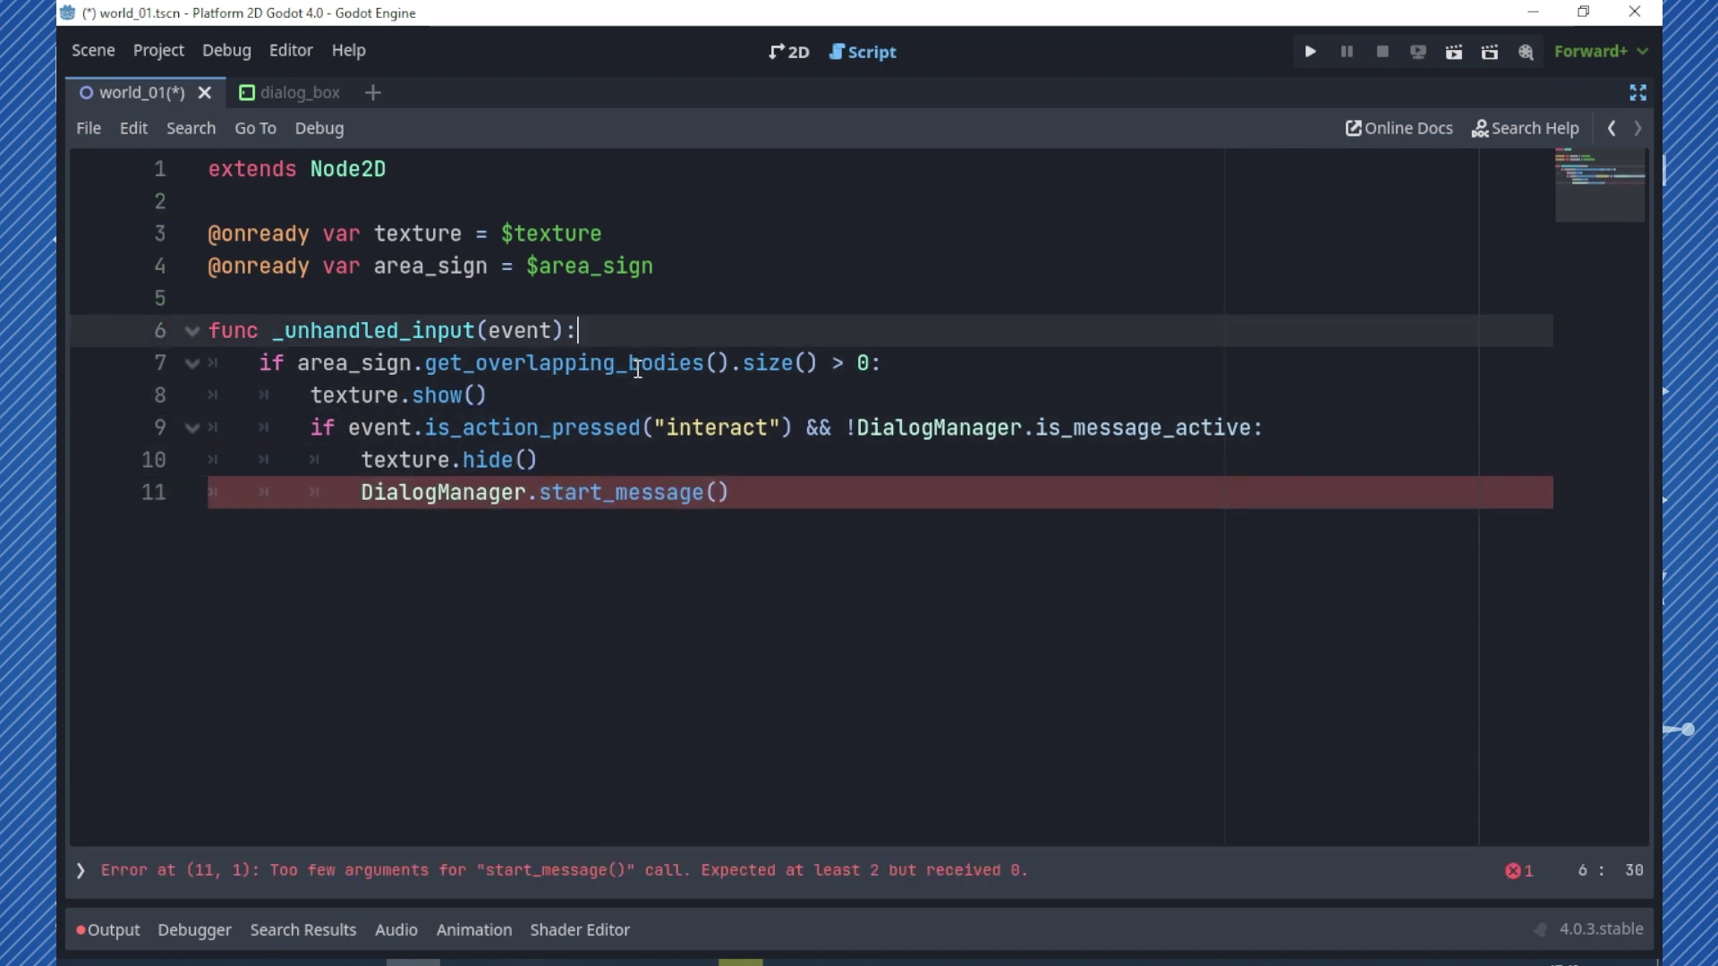
pyautogui.press('Up')
pyautogui.press('Return')
pyautogui.press('Return')
pyautogui.press('Up')
# - Define `const lines : Array[String]` holding five pasted Portuguese dialogue lines
pyautogui.write('cons')
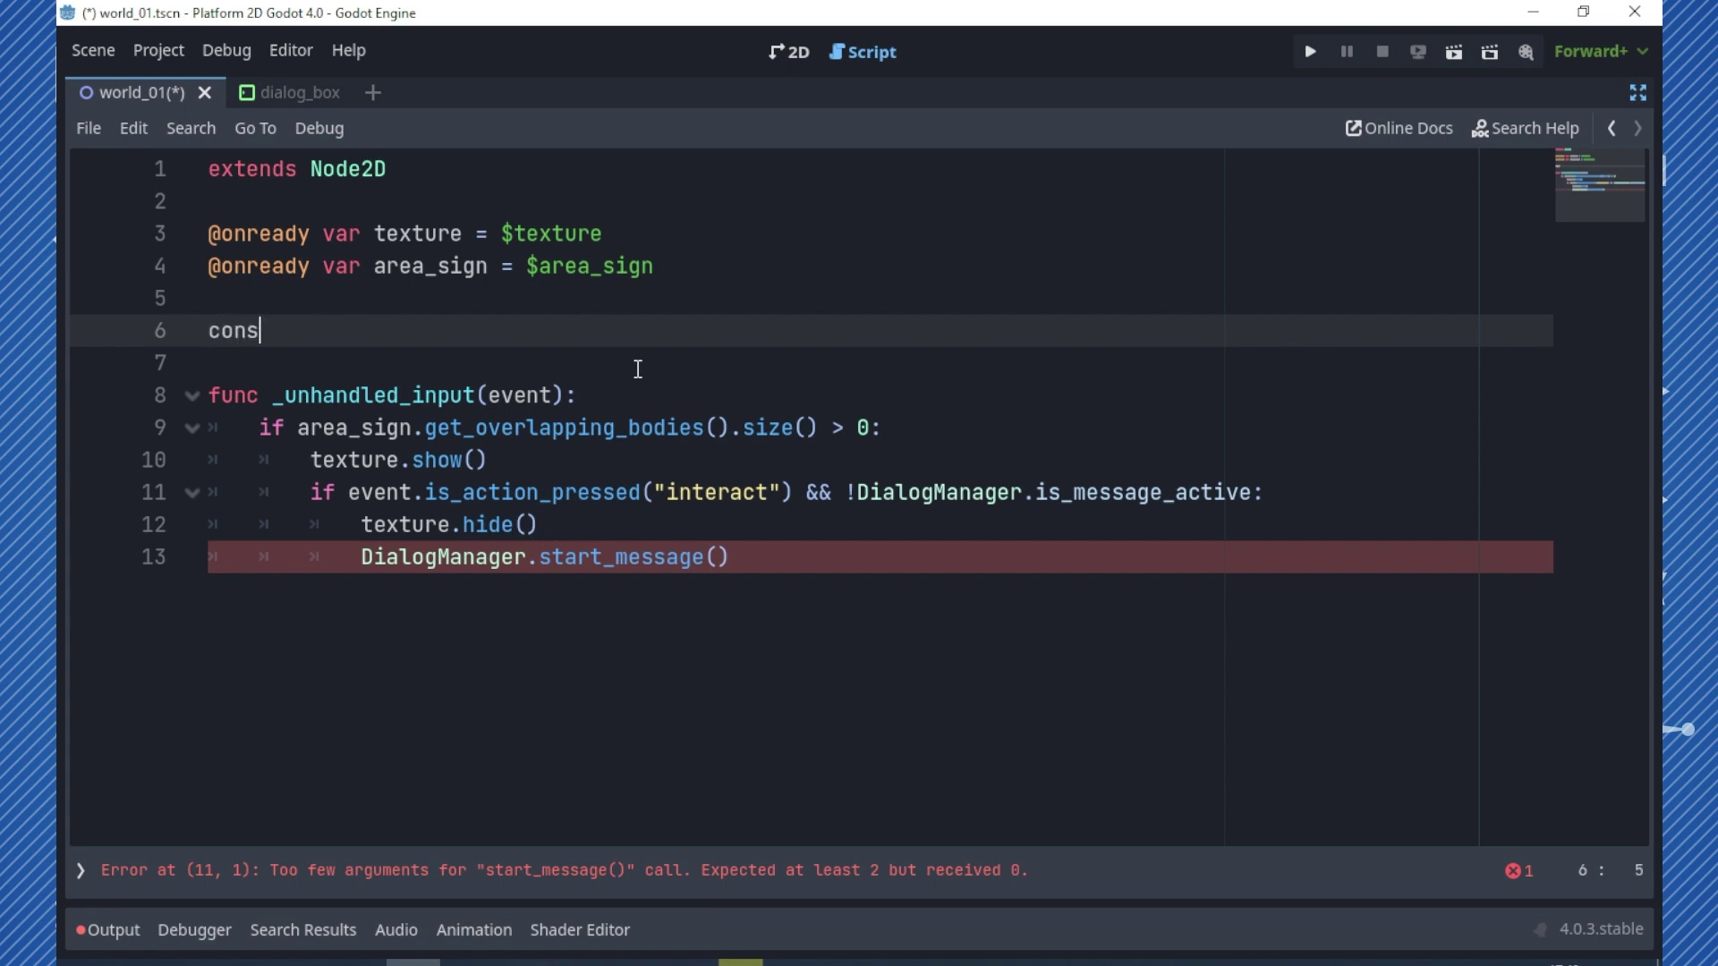
pyautogui.write('t lines ')
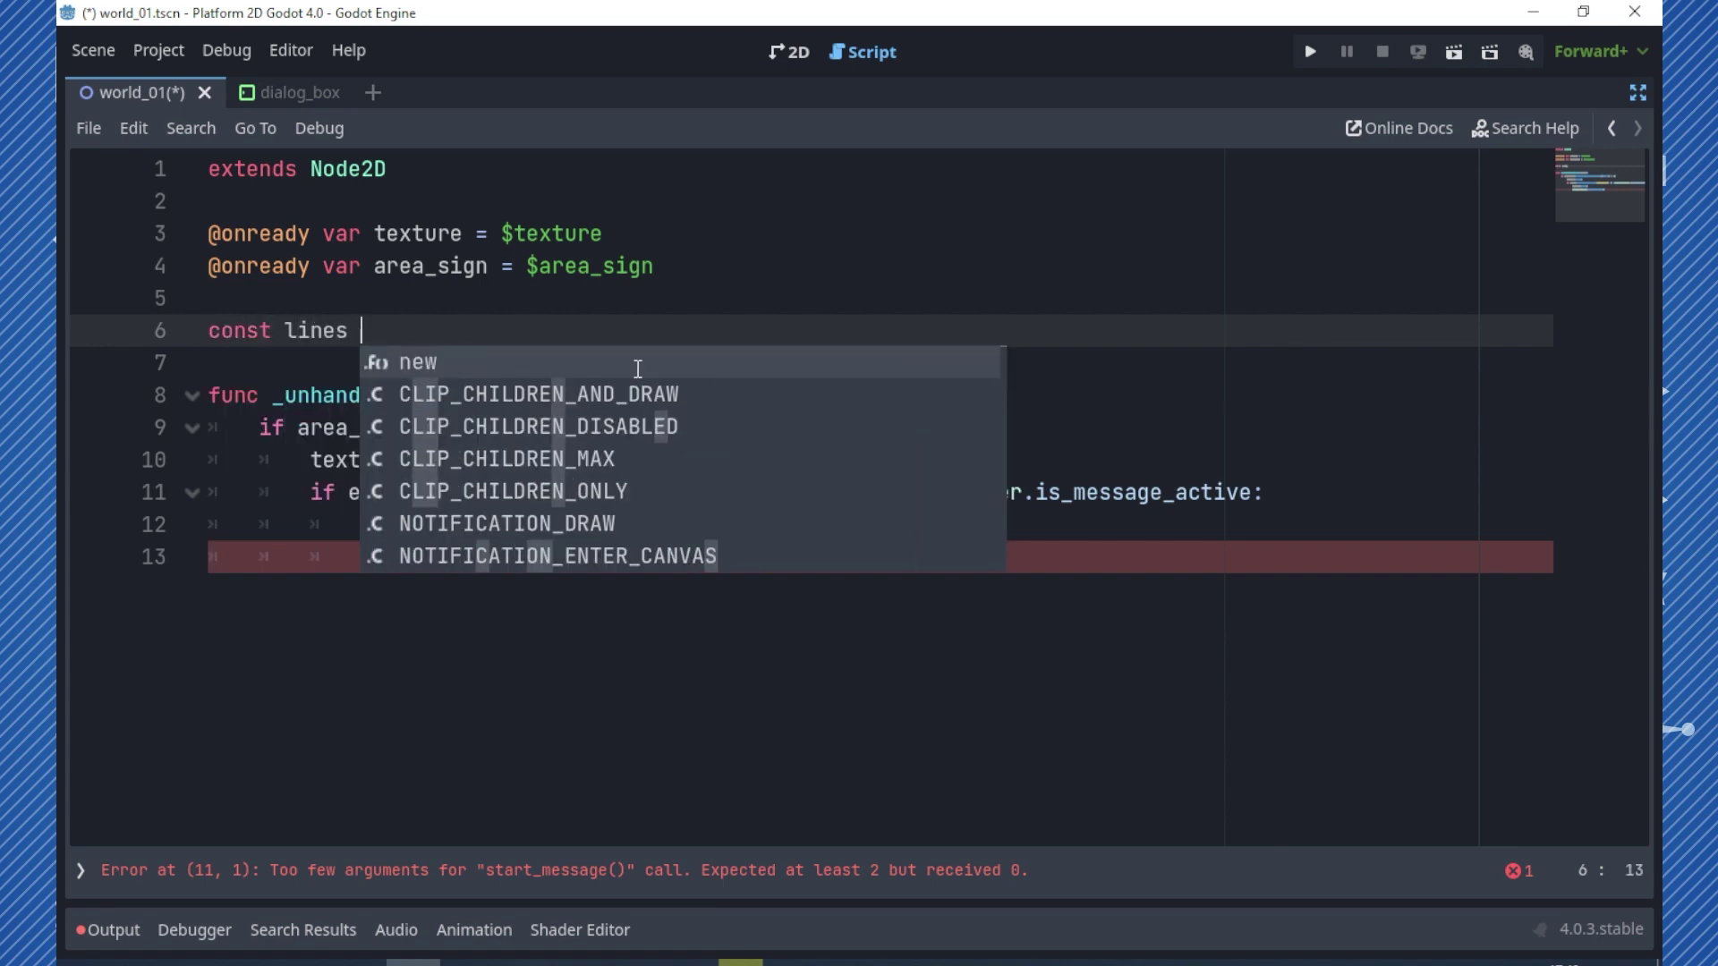
pyautogui.write(': Array')
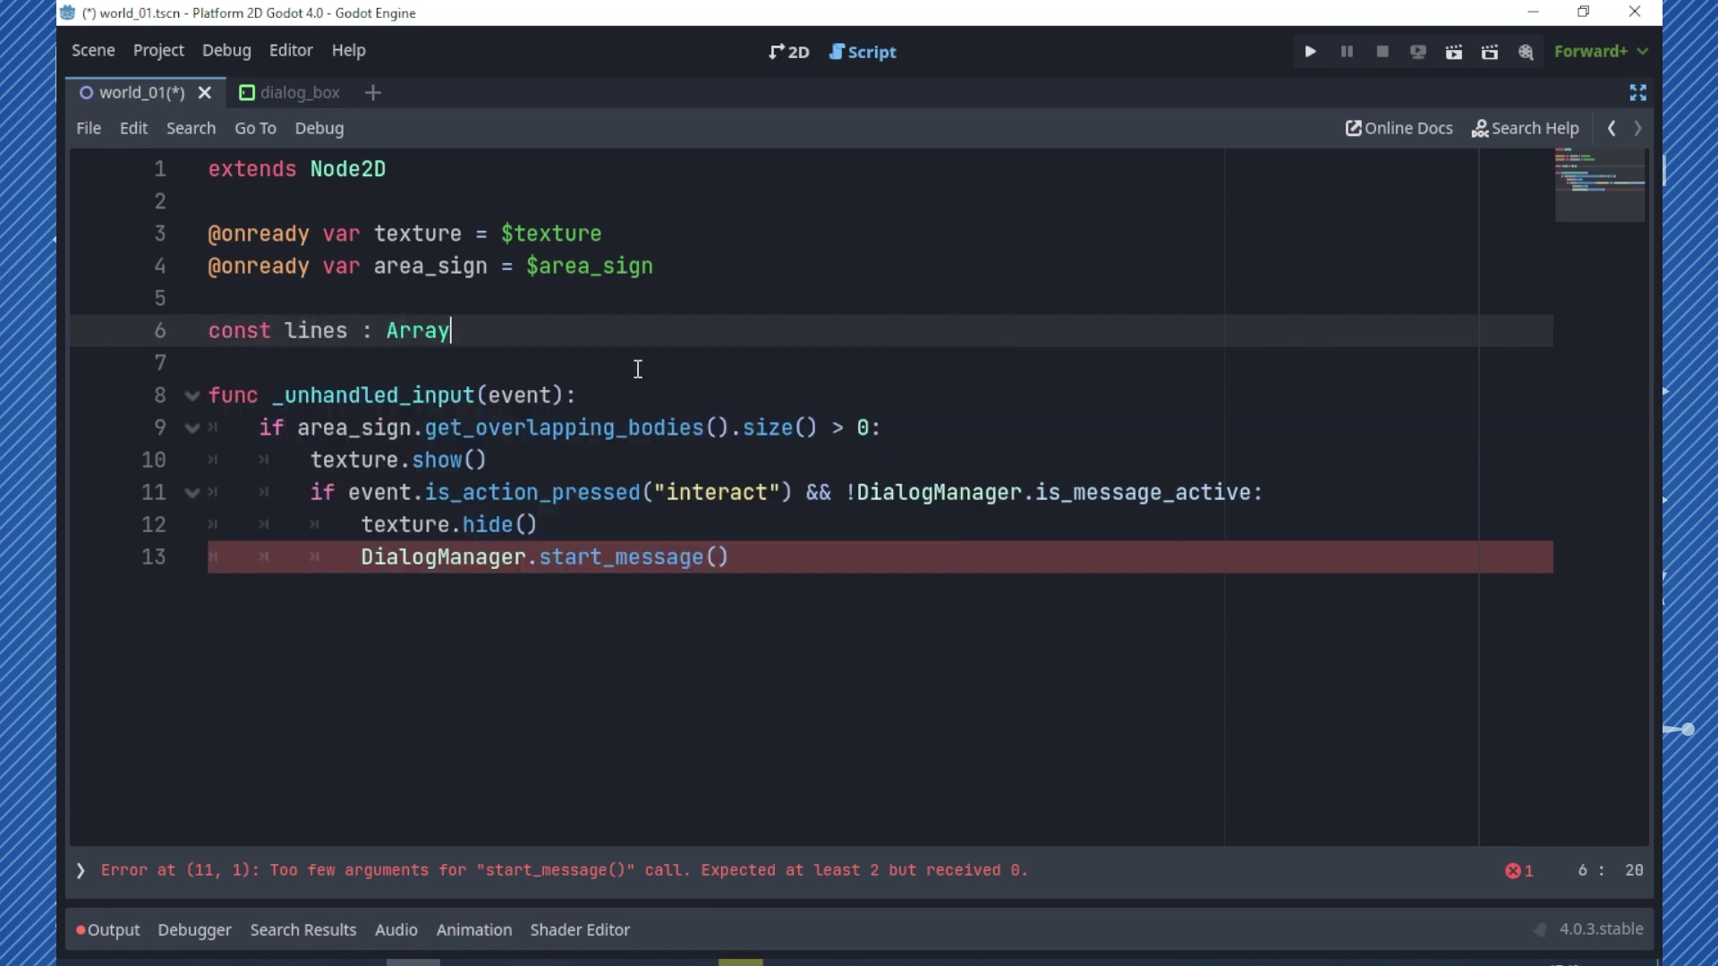
pyautogui.write('[')
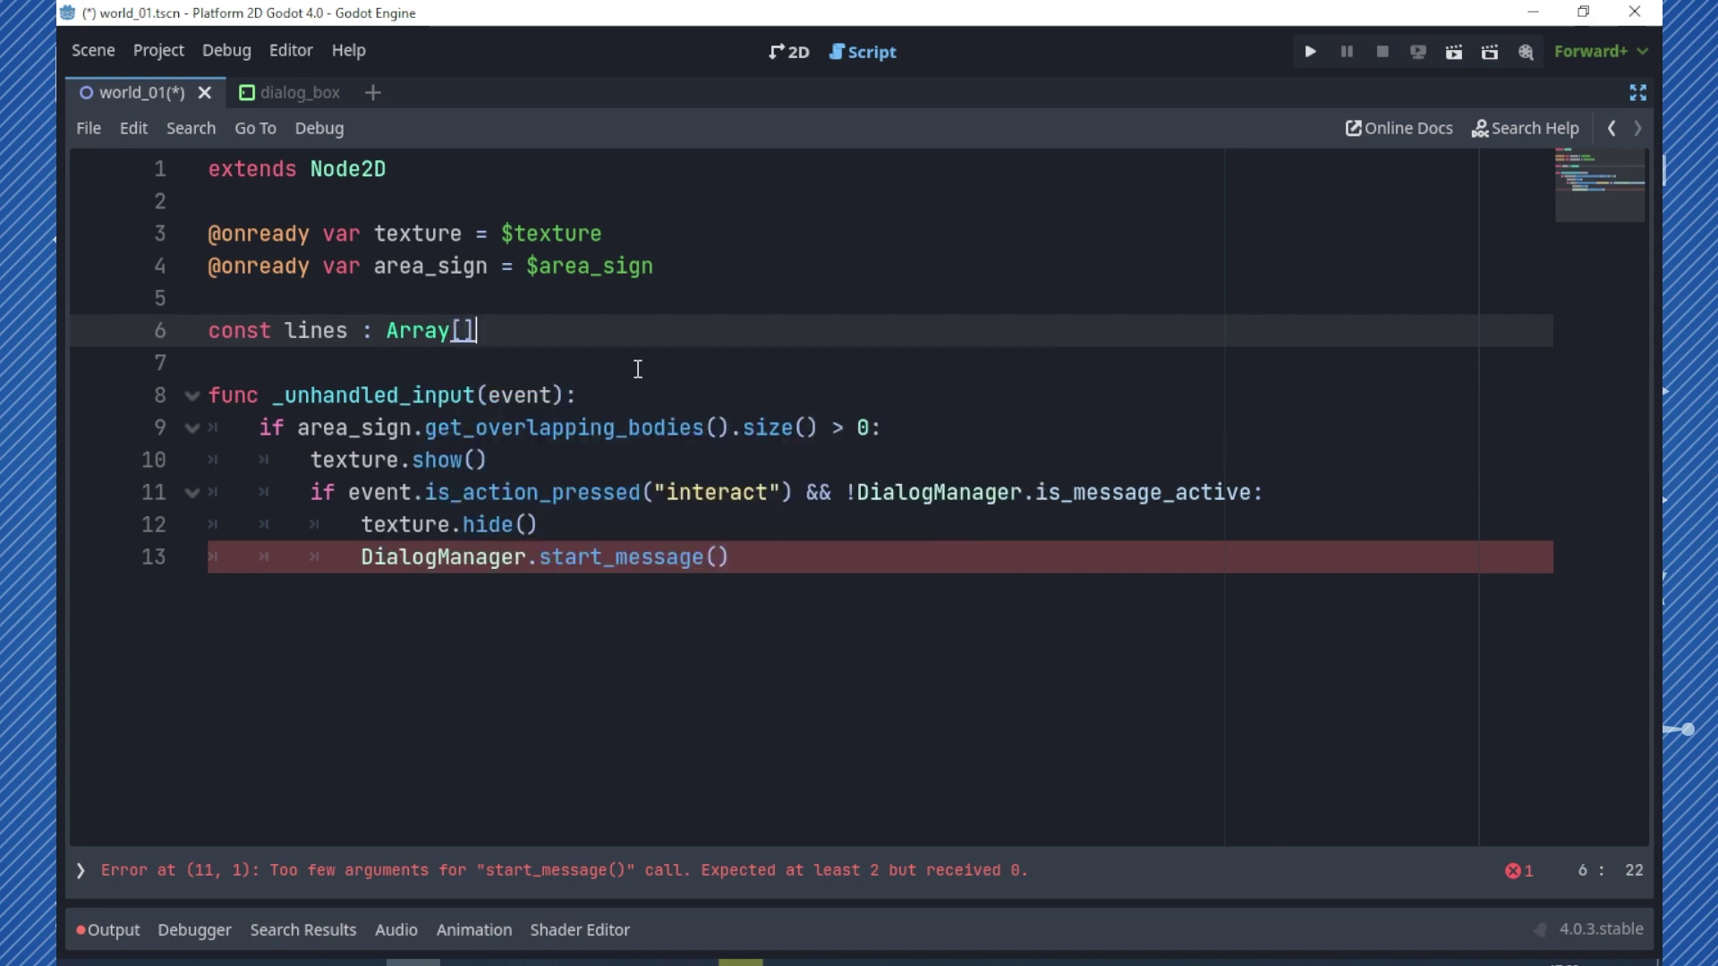
pyautogui.write('String] = ')
pyautogui.write('[')
pyautogui.press('Return')
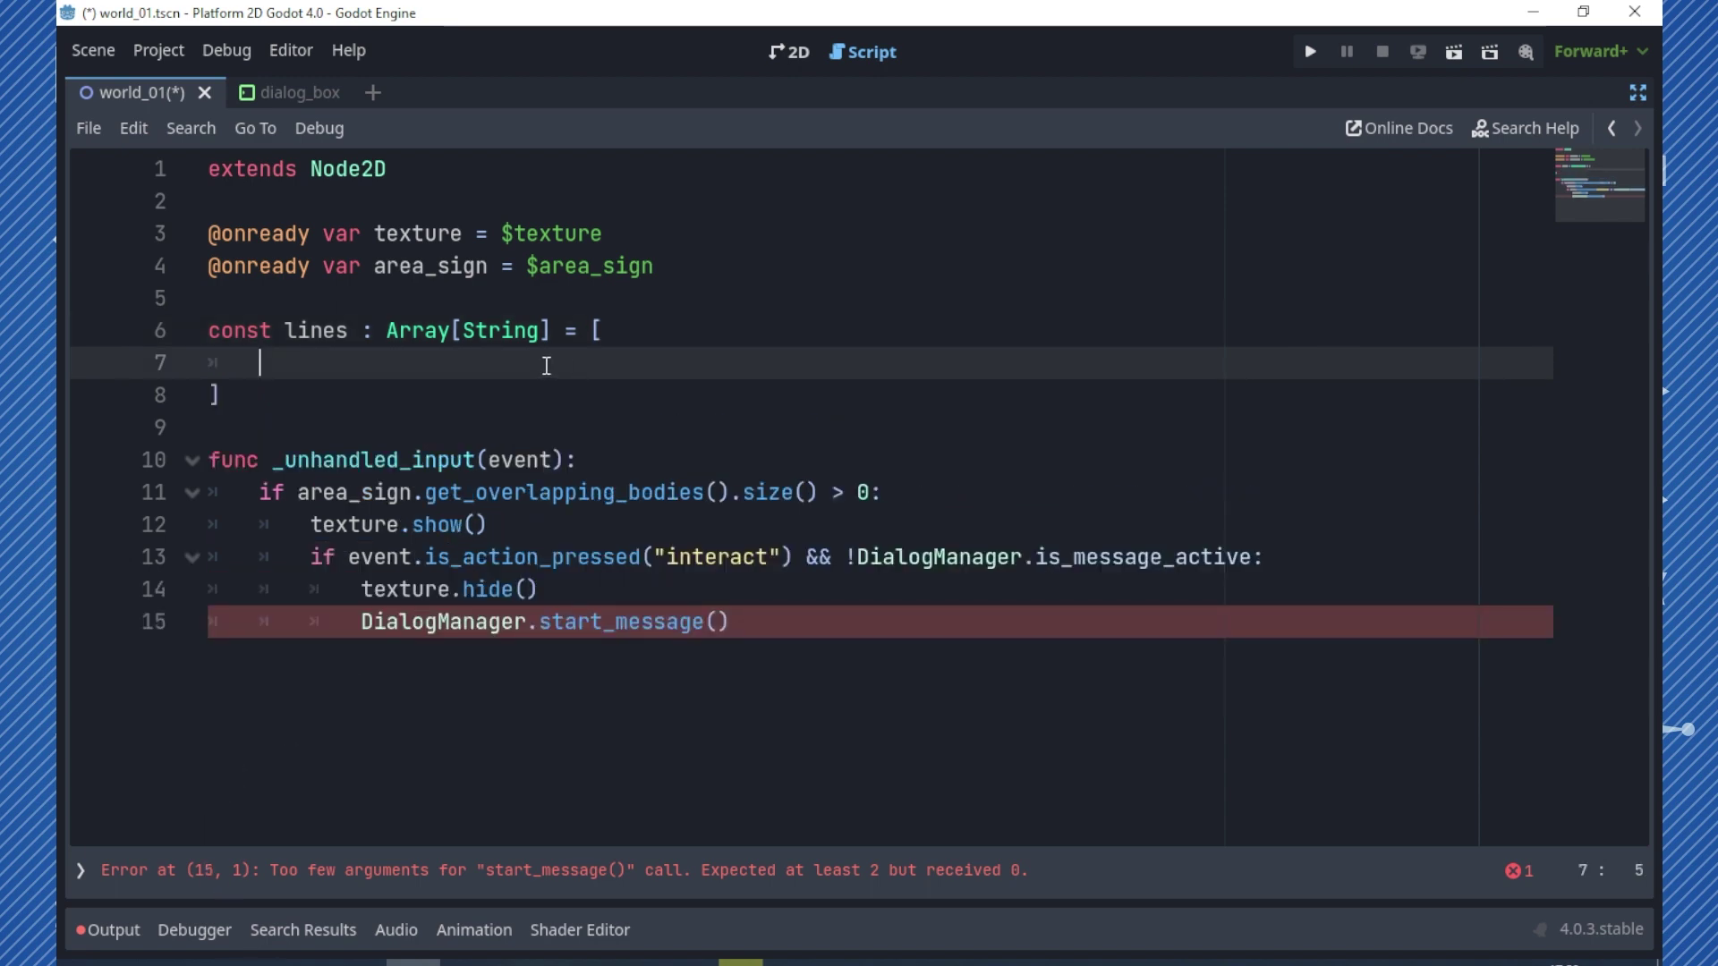
pyautogui.write('"Olá, aventureiro!", \t"É muito bom vê-lo por aqui", \t"Espero que esteja preparado...", \t"Sua jornada está apenas...", \t"...COMEÇANDO!",')
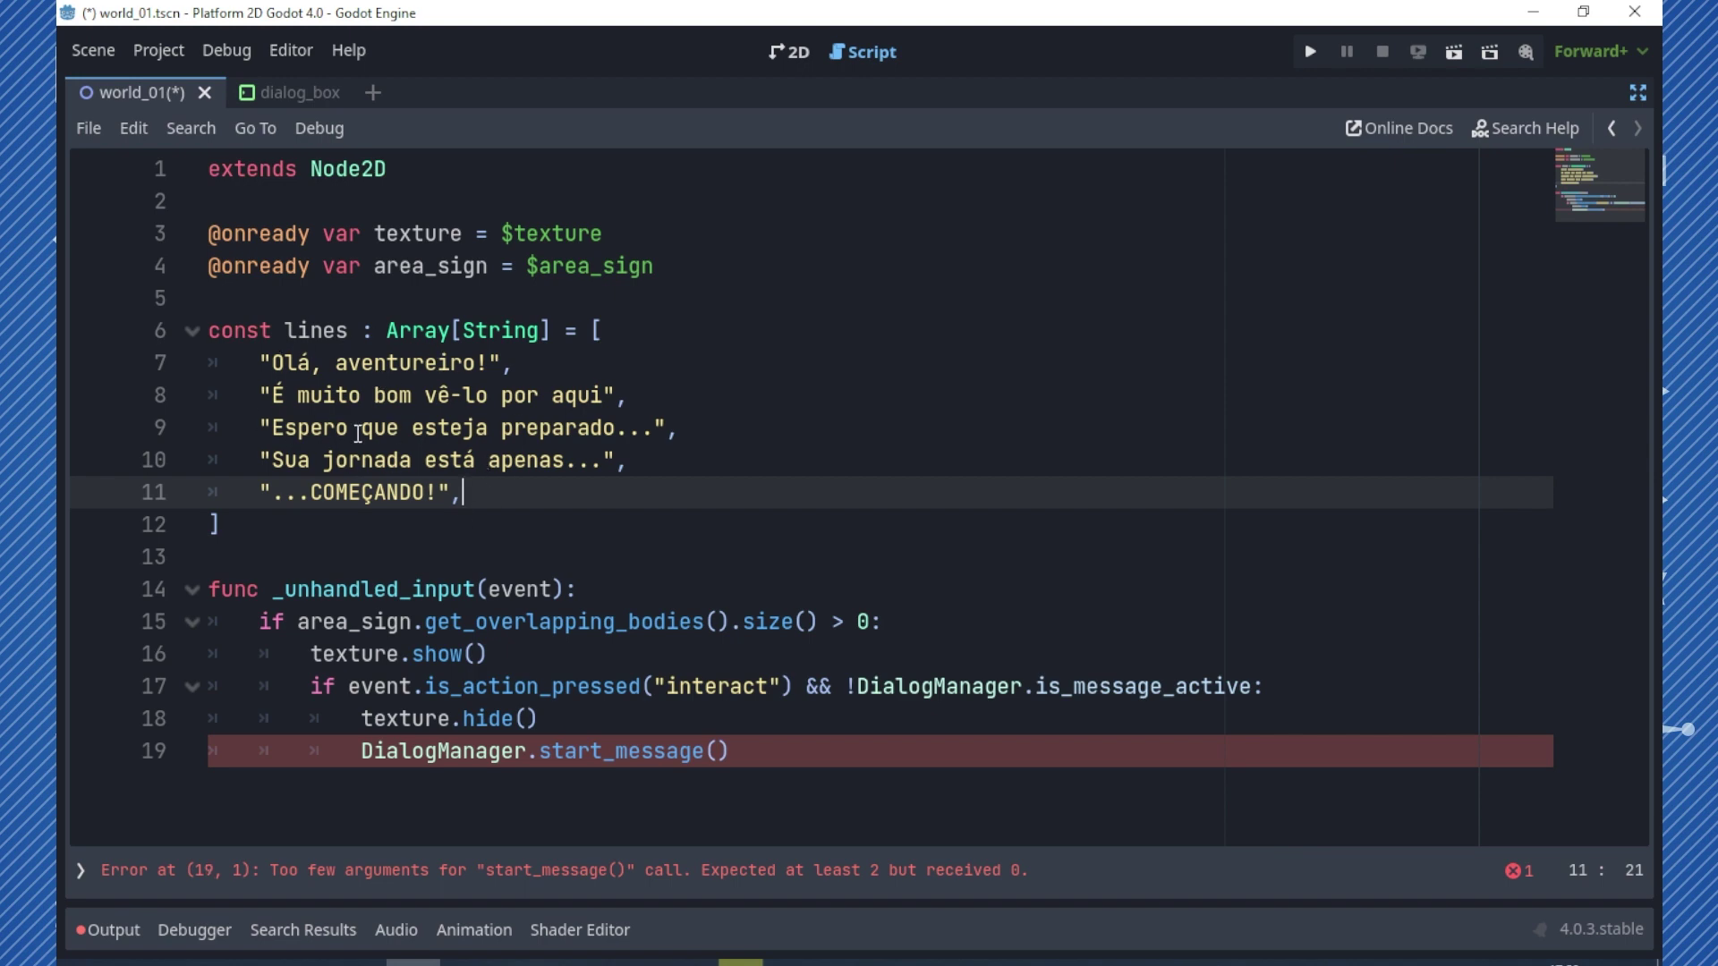
# - Pass global_position and lines as the start_message arguments
pyautogui.click(718, 749)
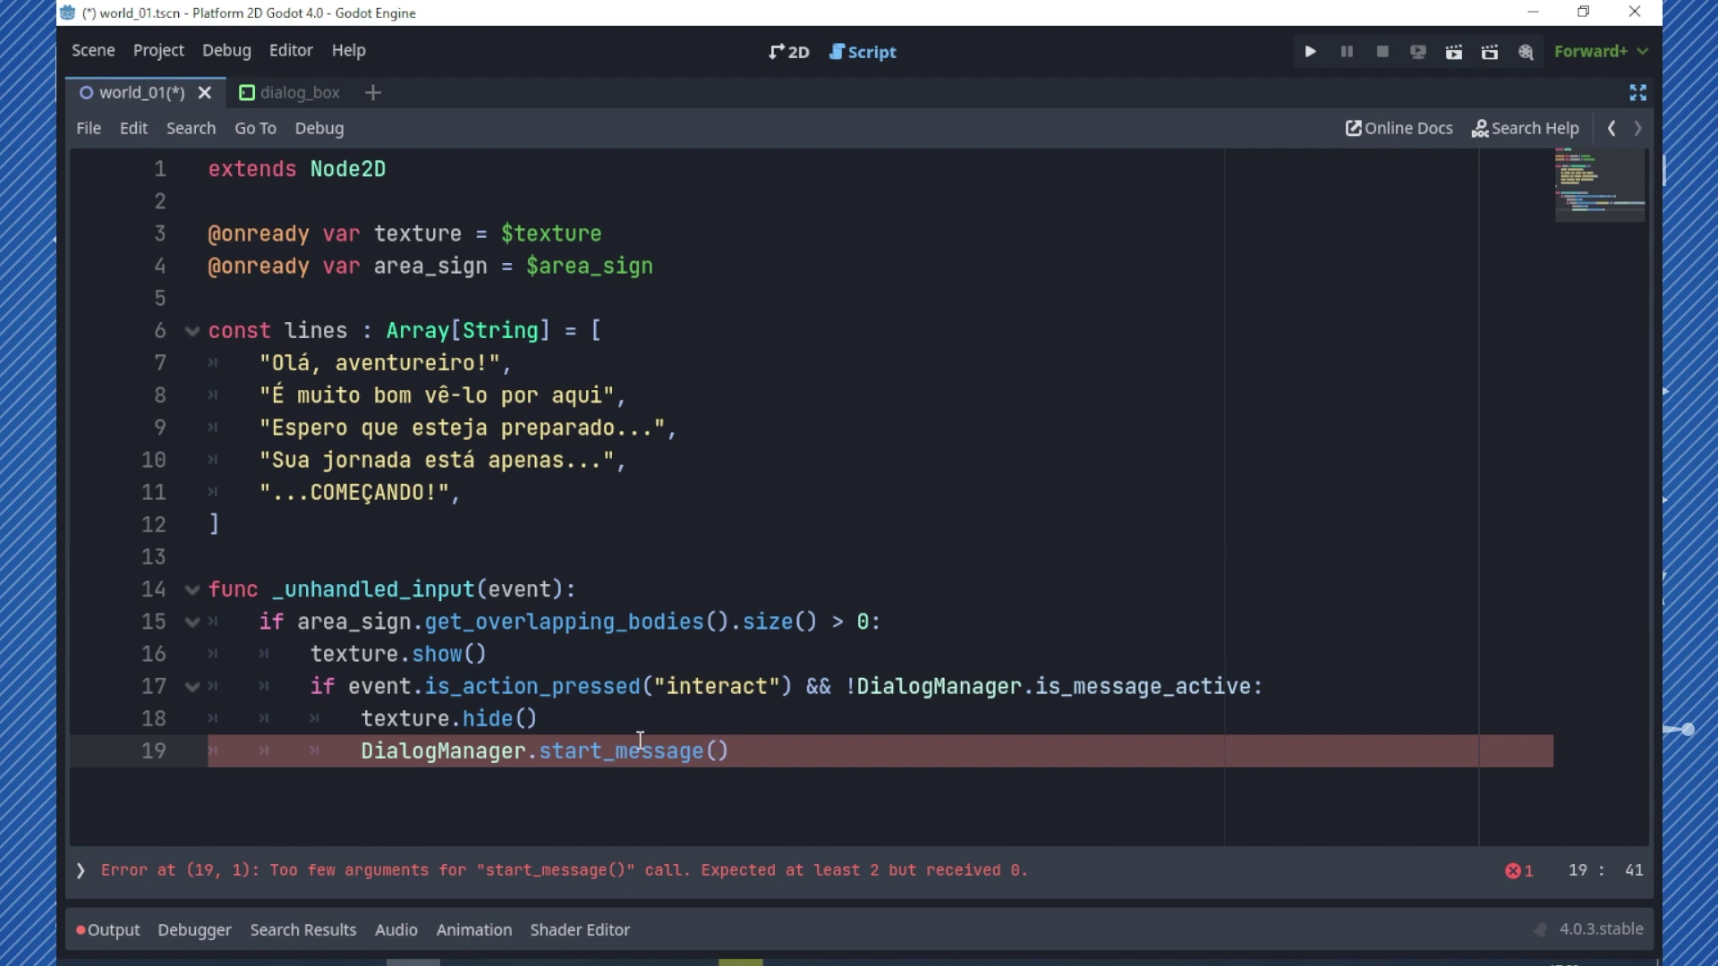
pyautogui.write('glo')
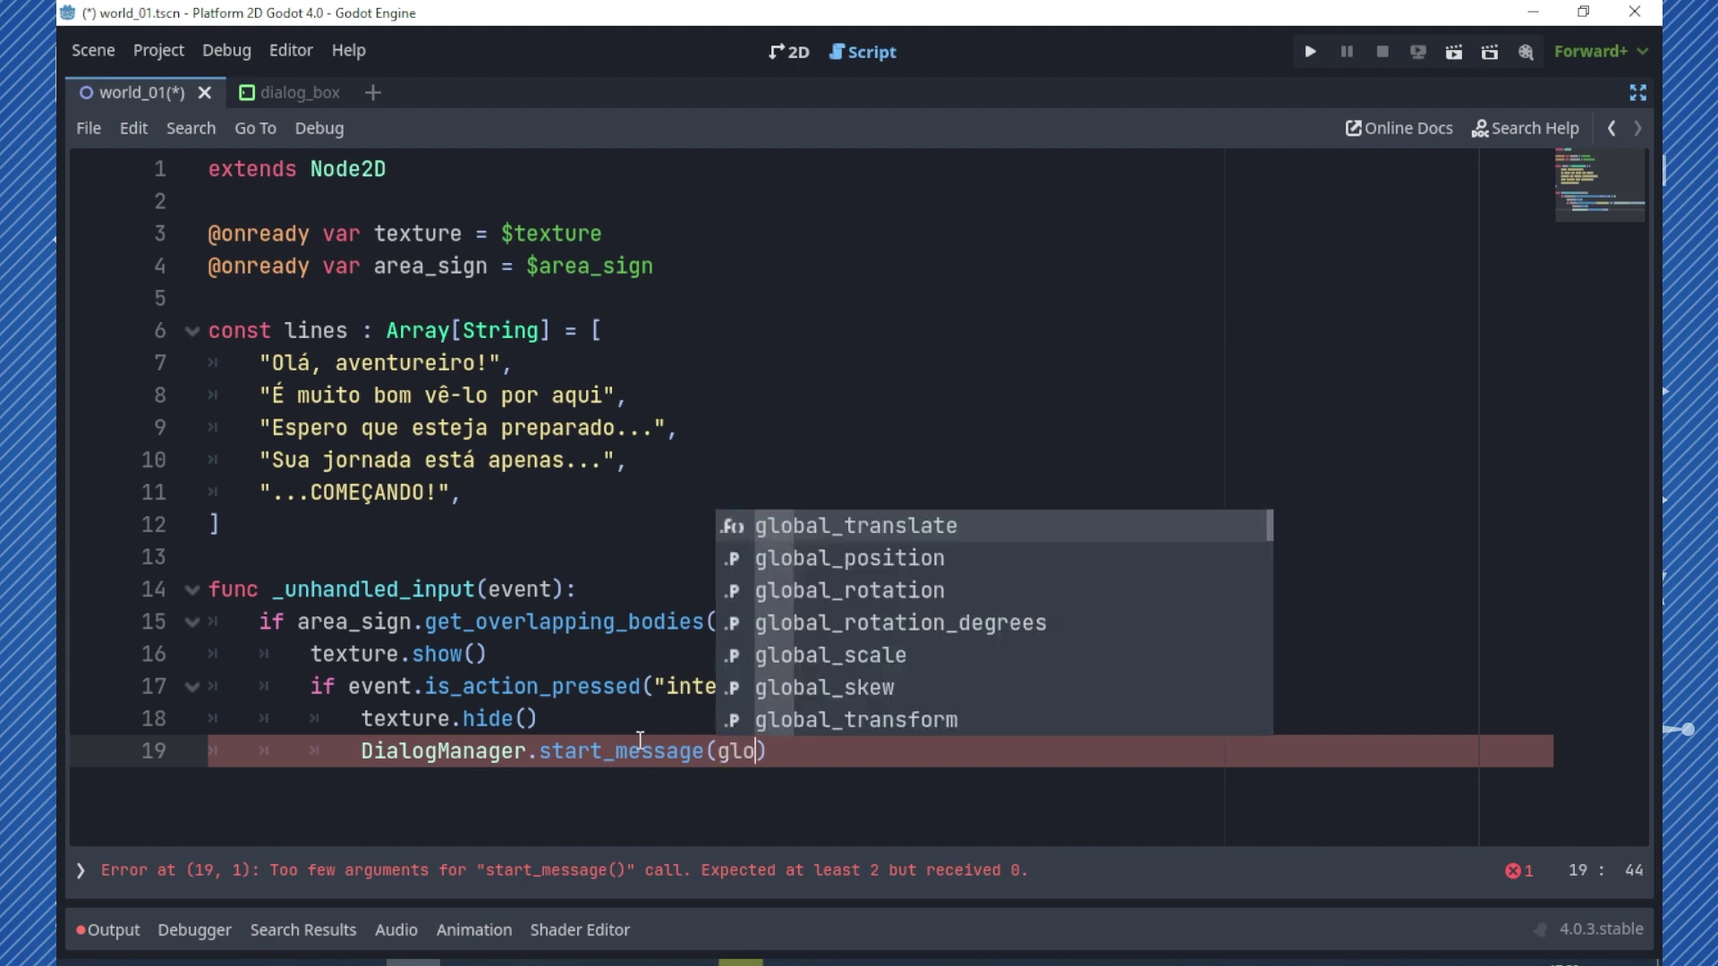
pyautogui.press('Down')
pyautogui.press('Return')
pyautogui.write(', l')
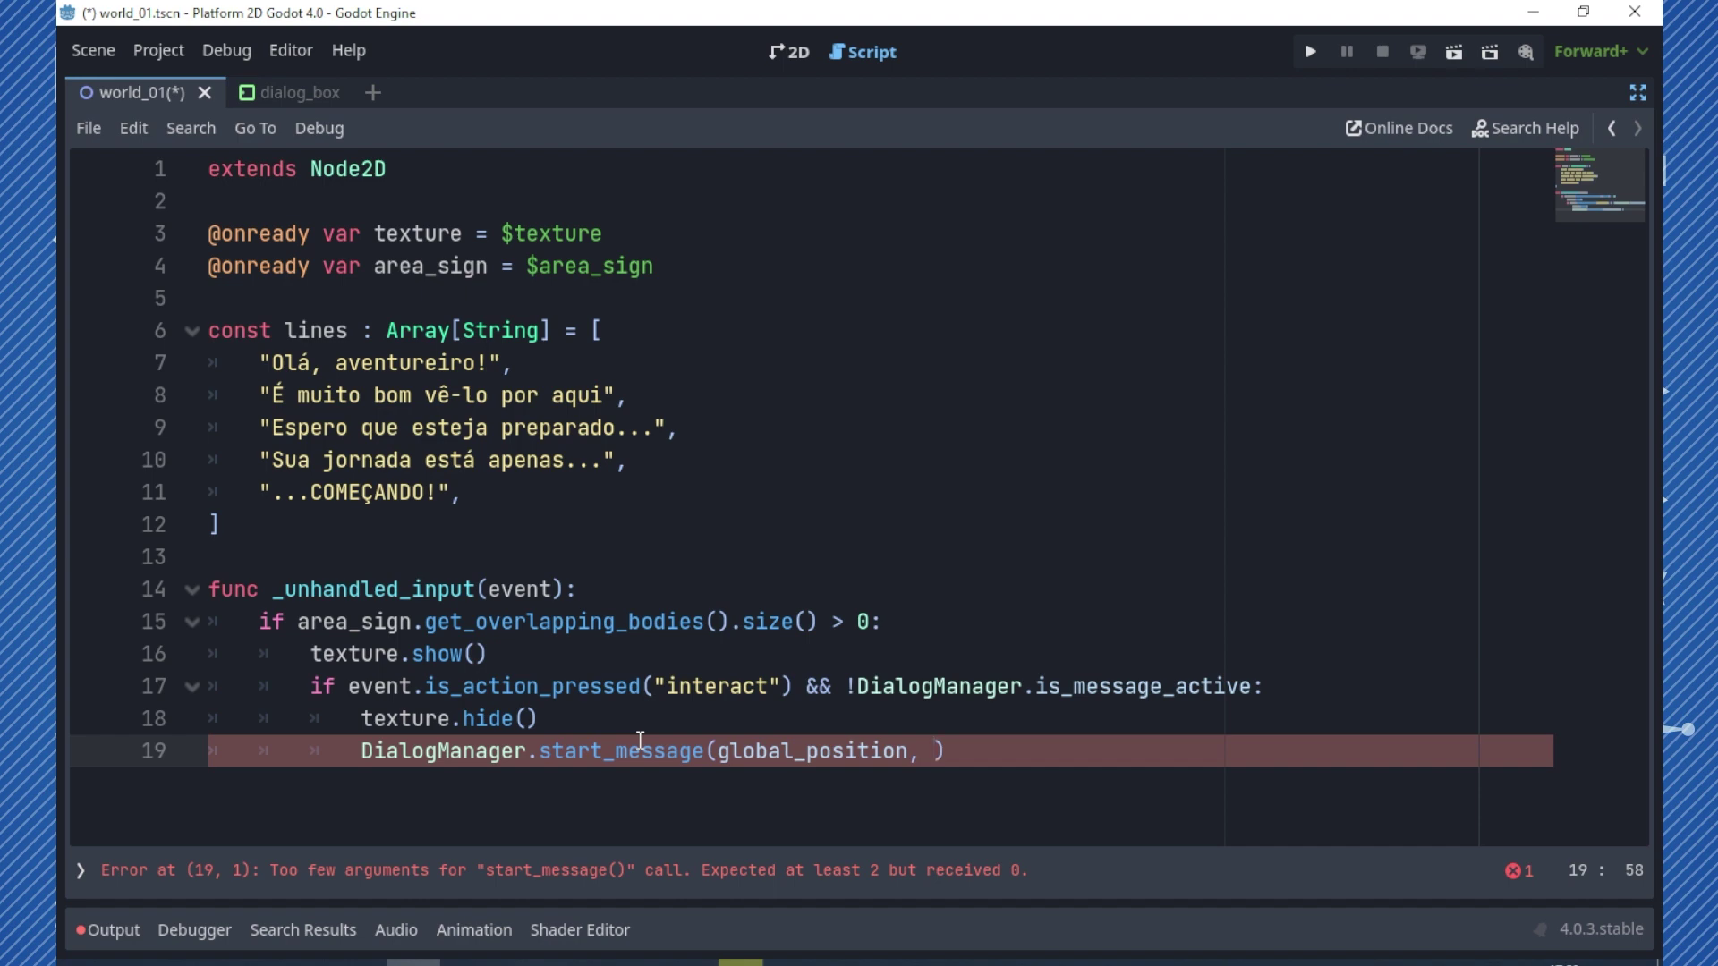
pyautogui.write('ines')
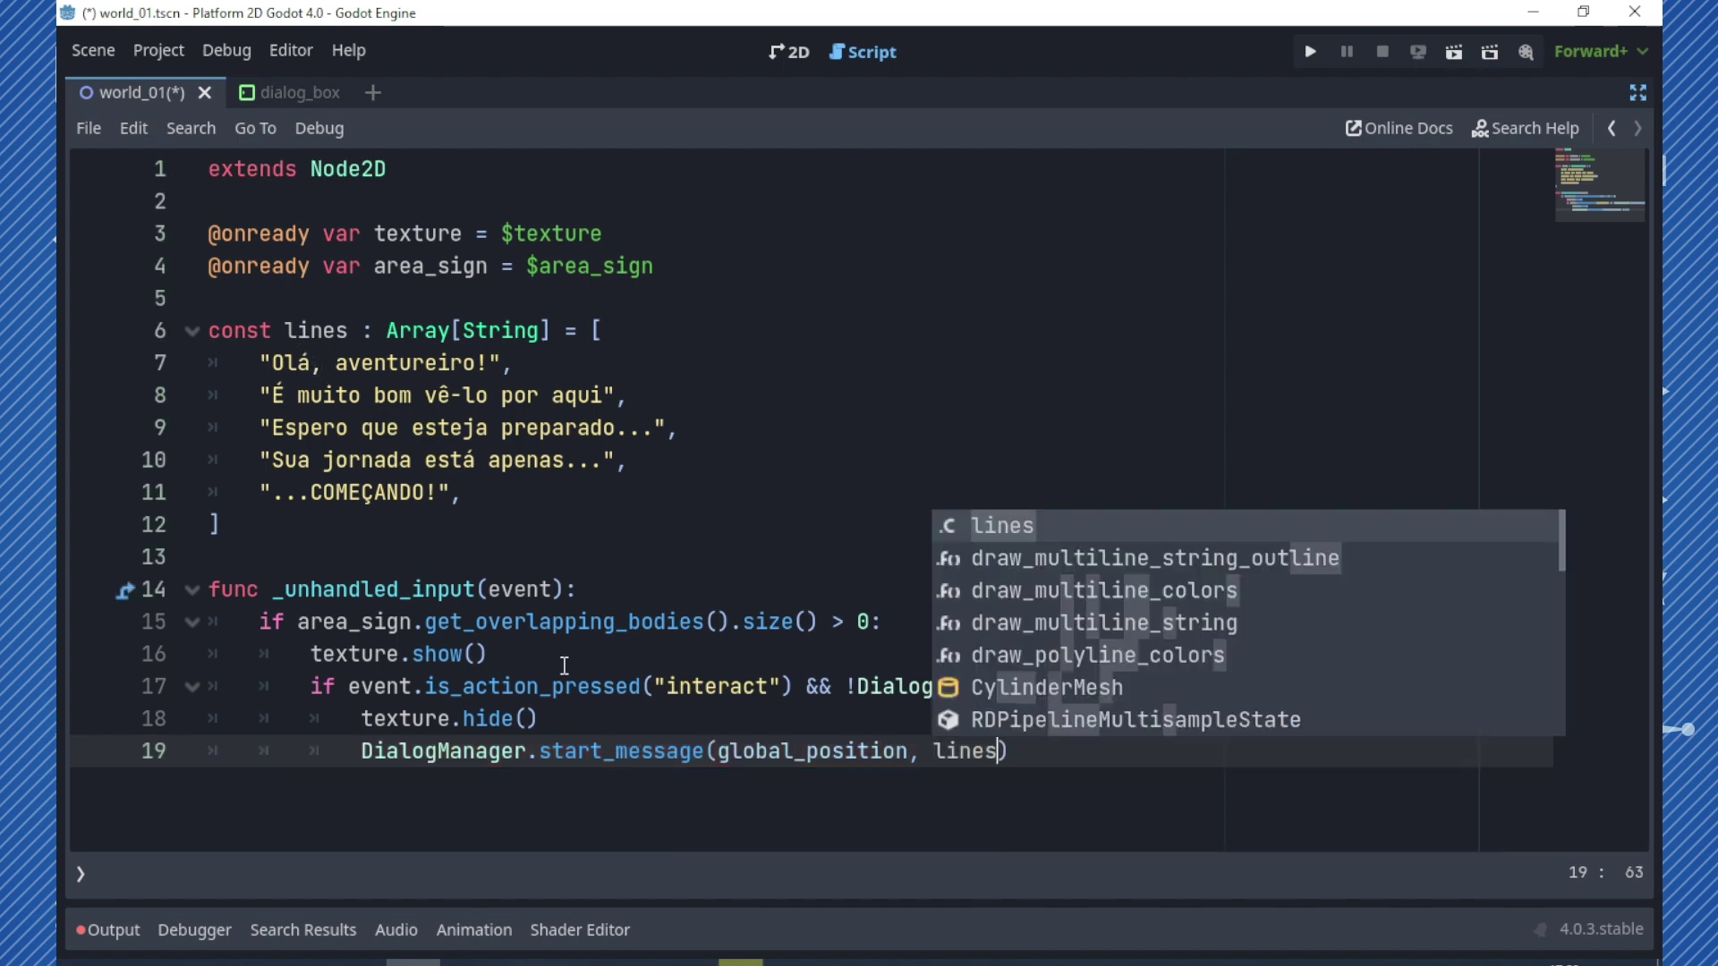
pyautogui.click(599, 673)
pyautogui.click(1043, 763)
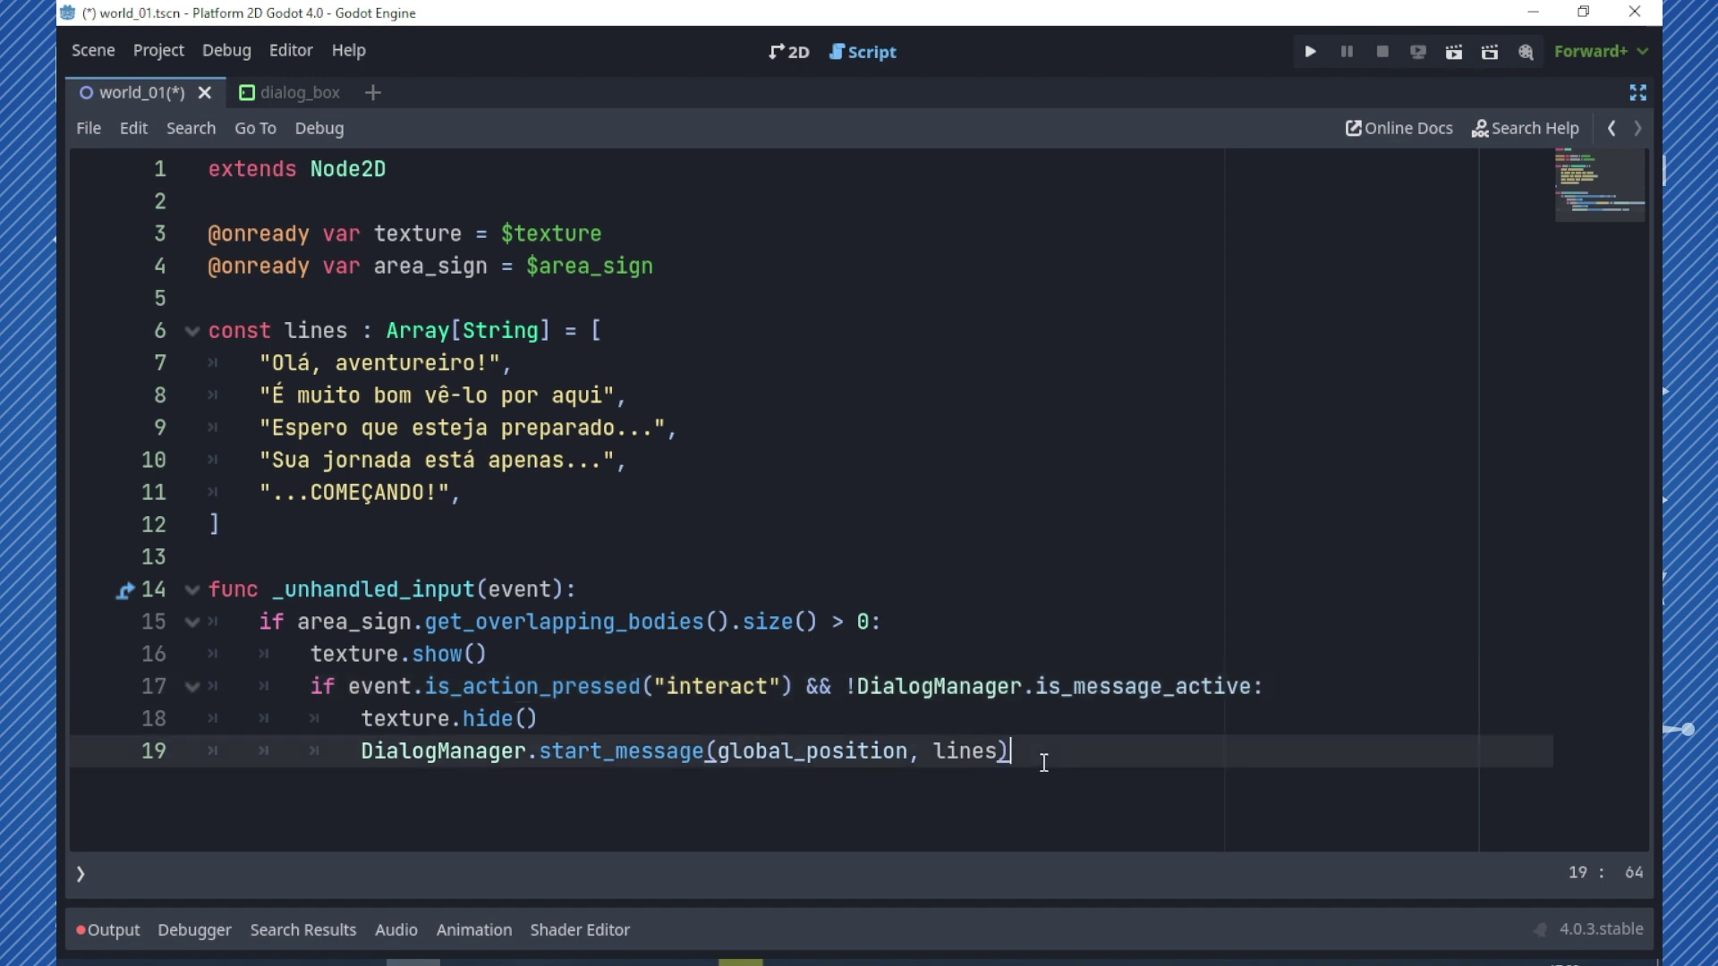
pyautogui.press('Return')
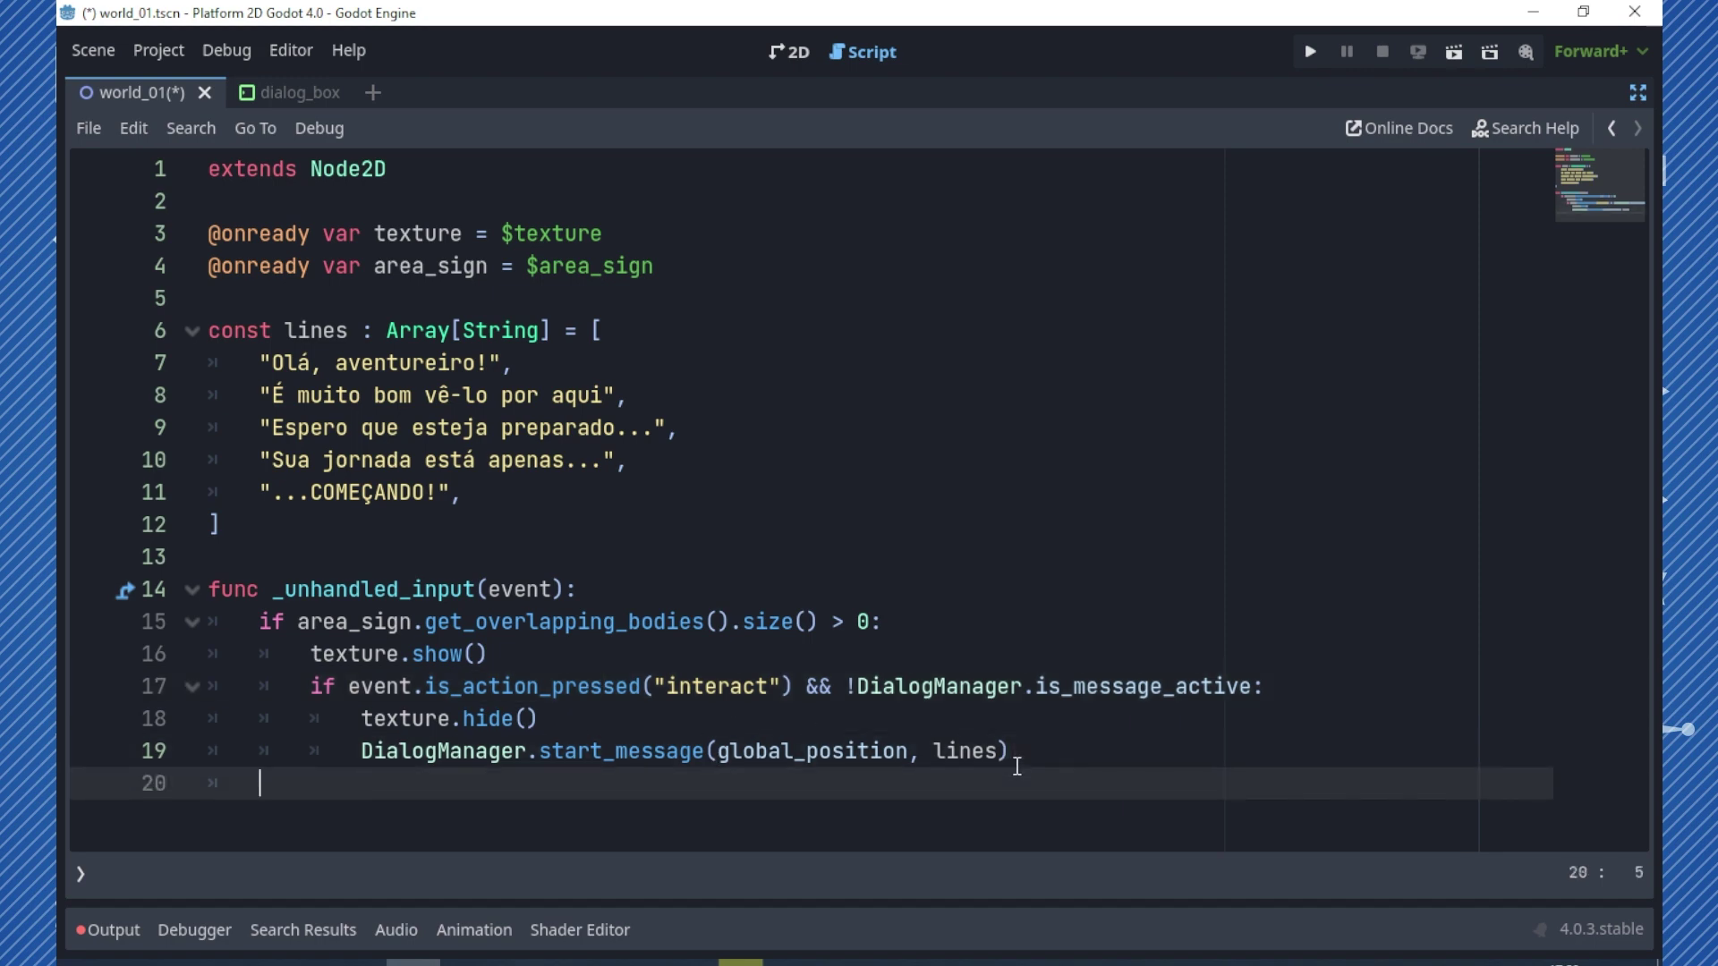
# - Add an else branch calling texture.hide(), then save the script
pyautogui.write('else')
pyautogui.press('Return')
pyautogui.write('text')
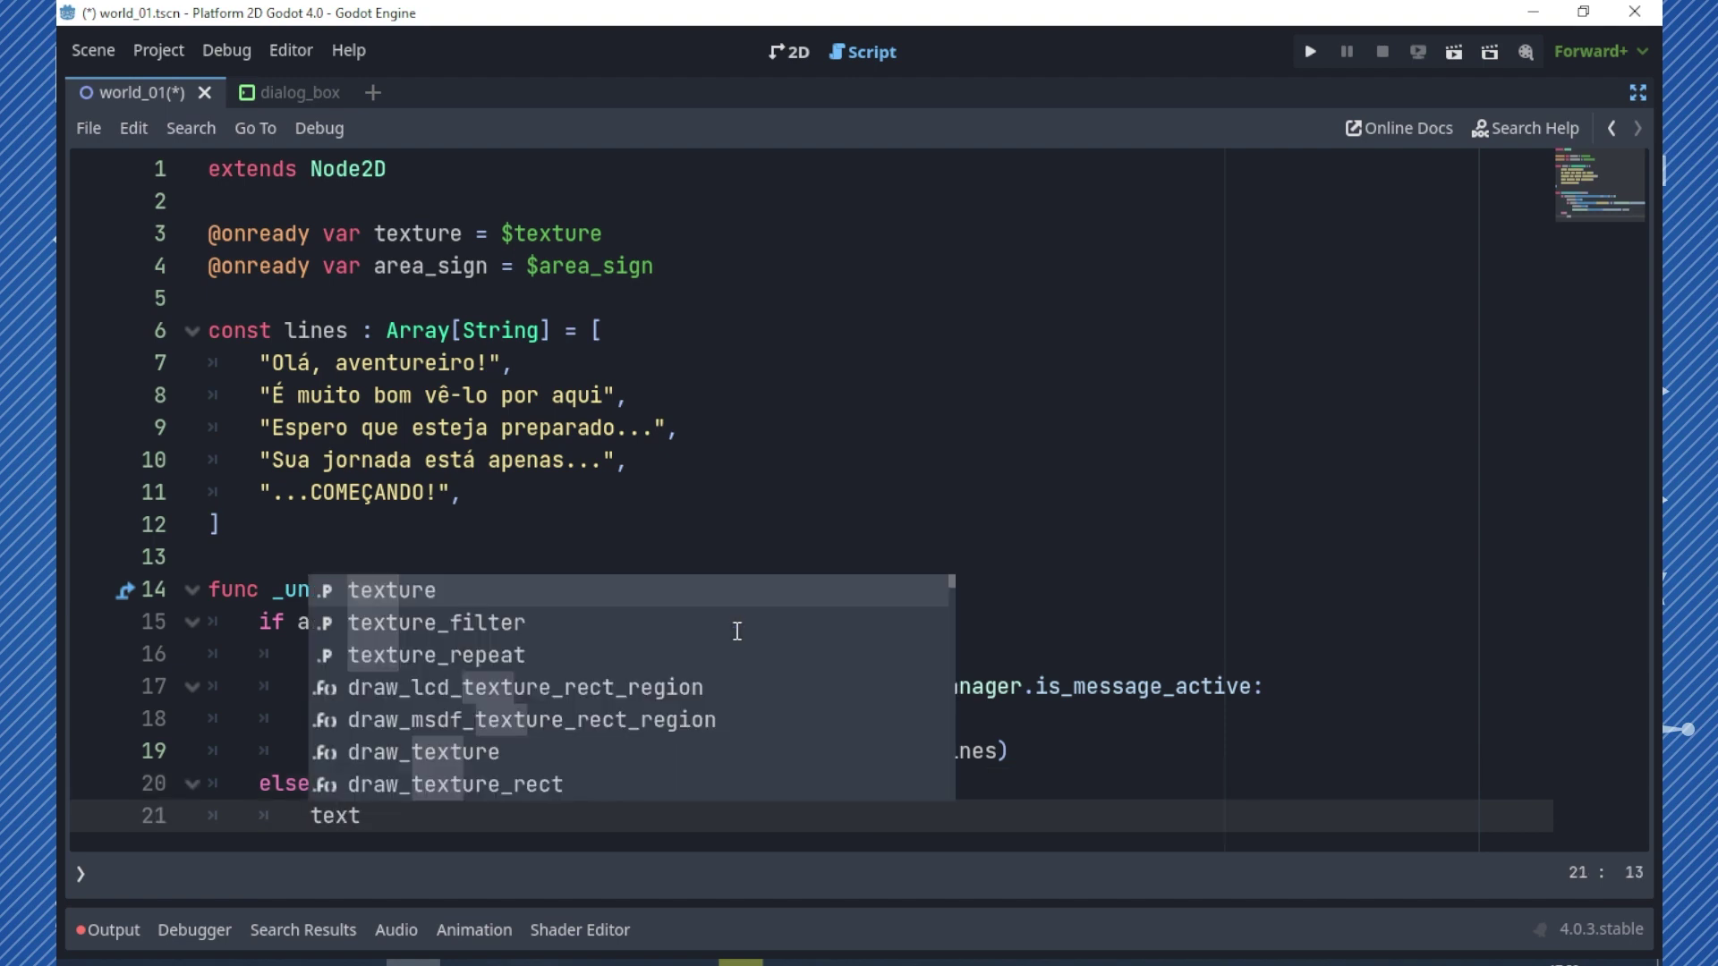
pyautogui.press('Return')
pyautogui.write('hide')
pyautogui.press('Return')
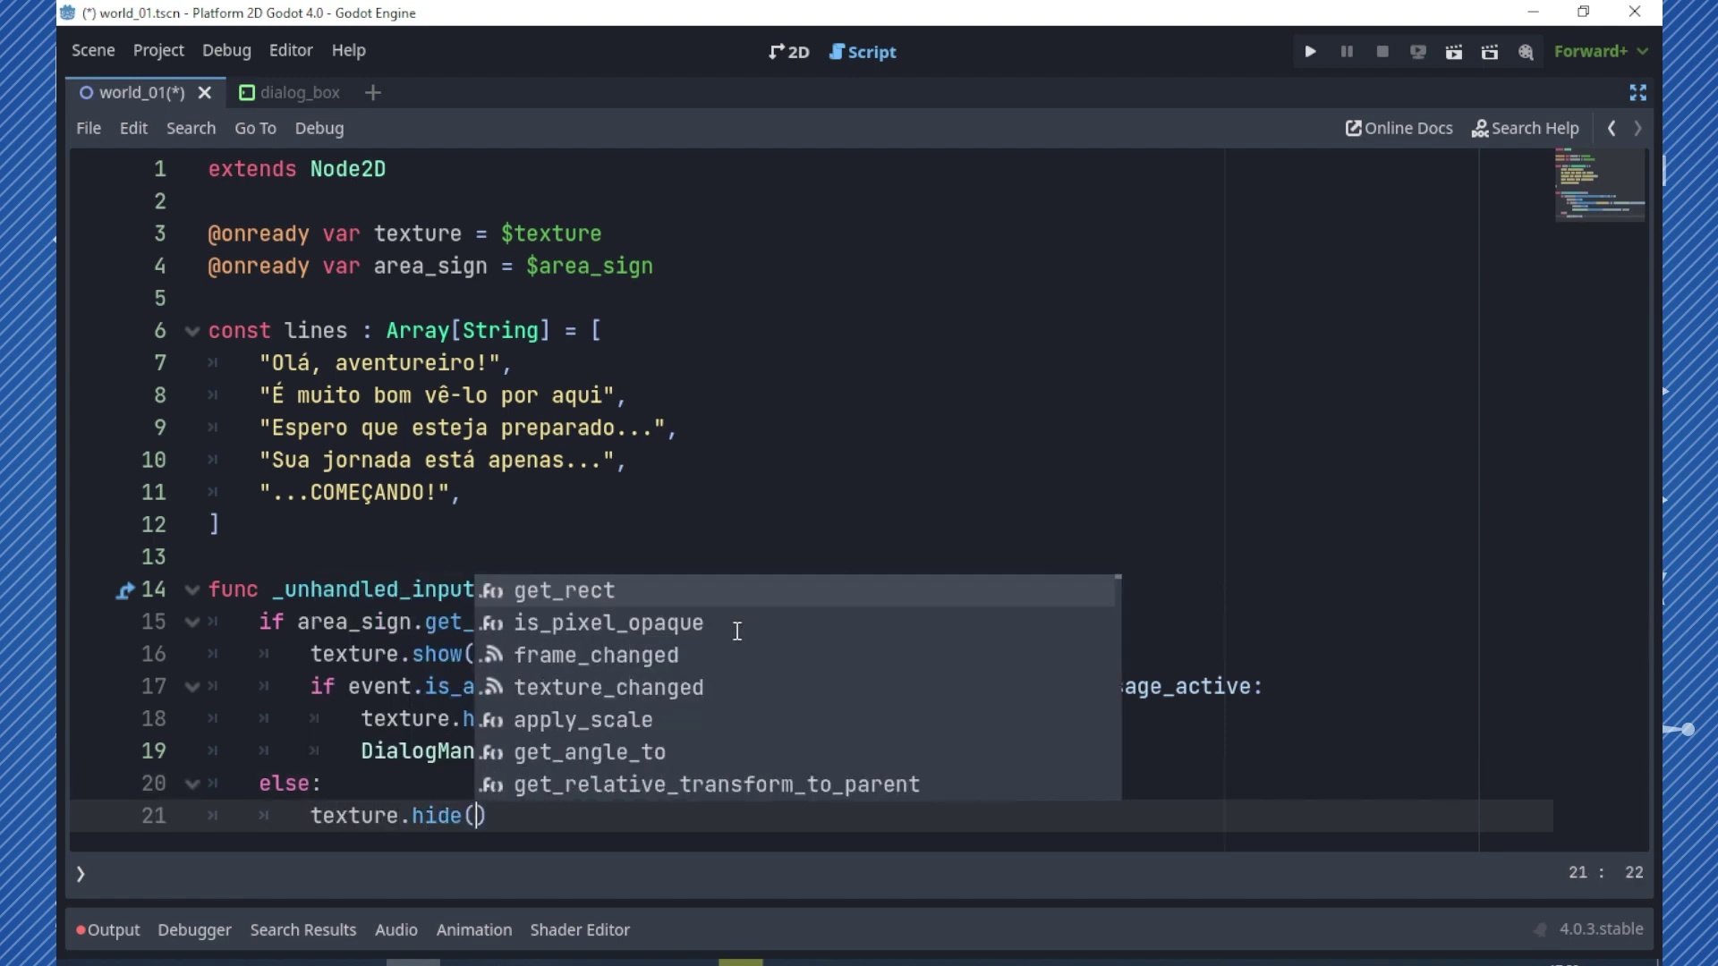
pyautogui.hotkey('ctrl', 's')
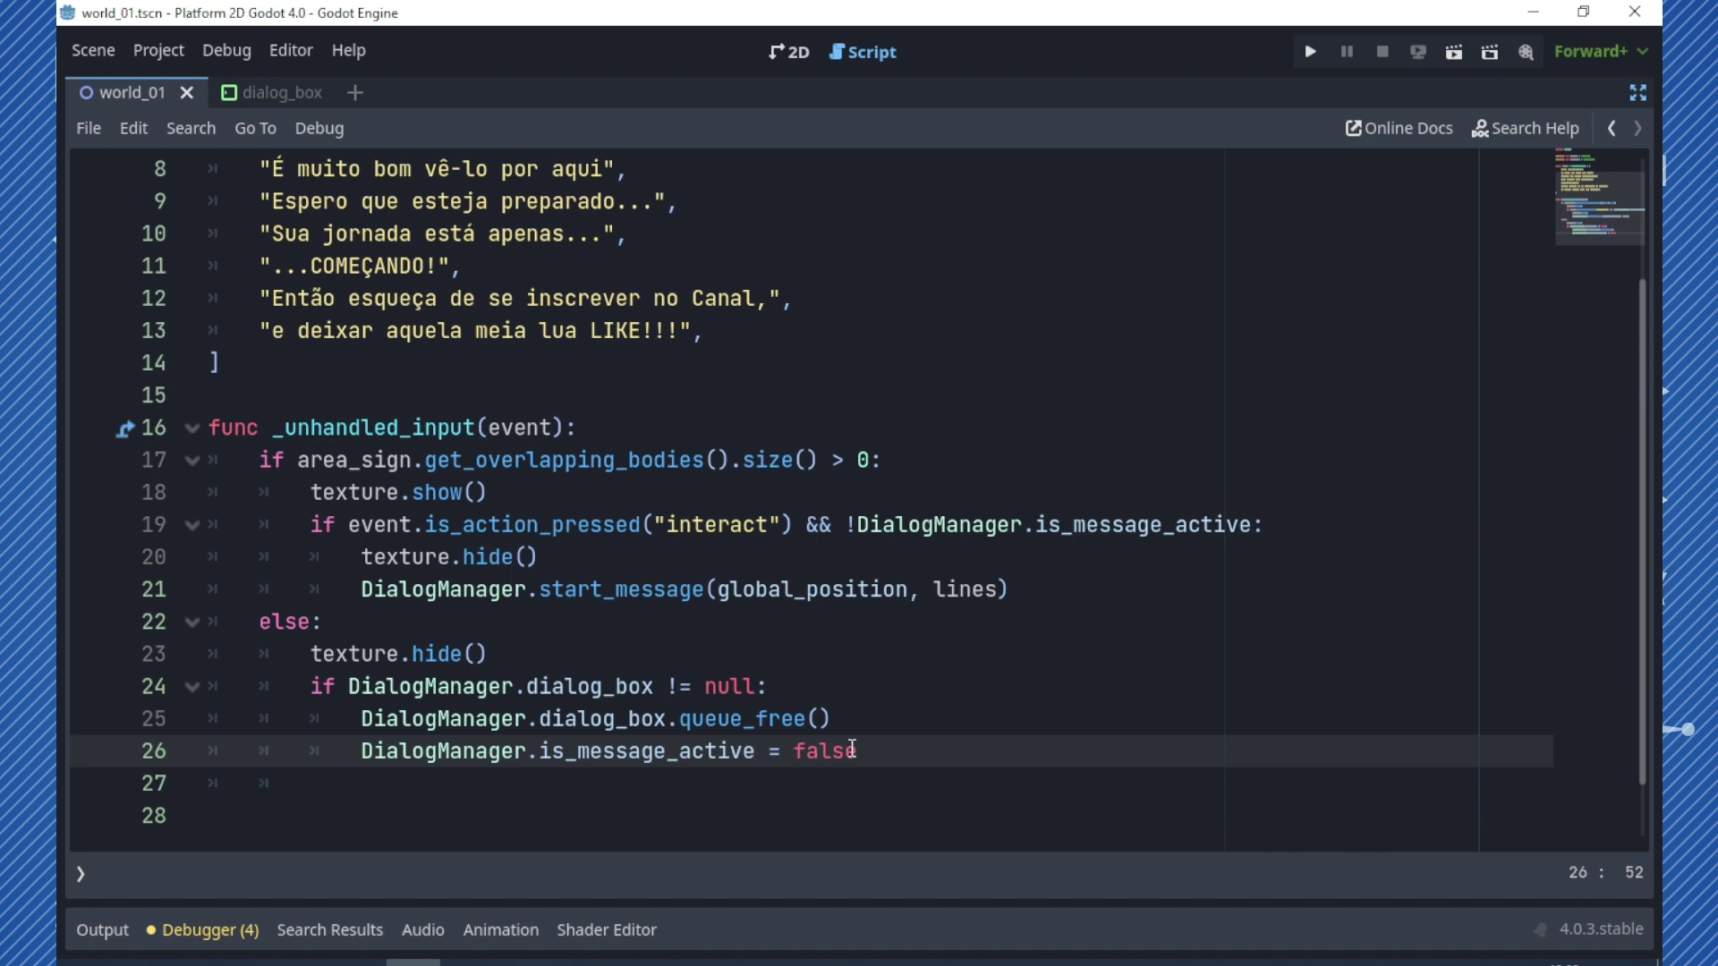
# - Run the game, jump across the platforms to the sign, and interact with it
pyautogui.click(1452, 57)
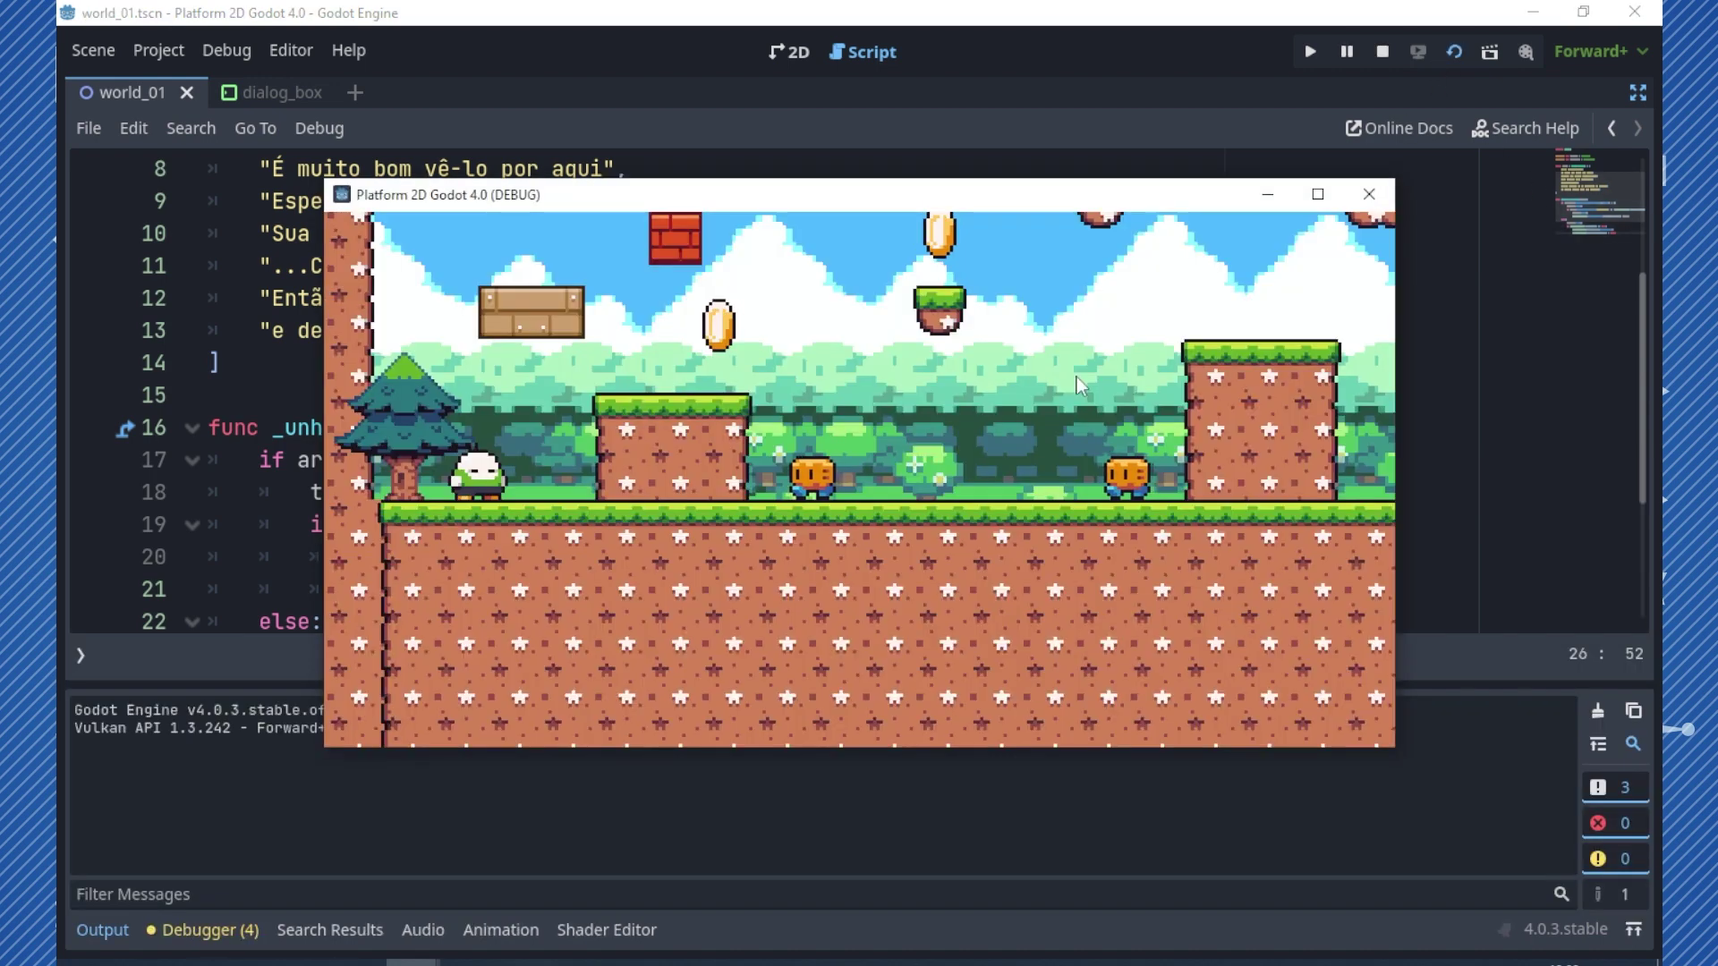
pyautogui.press('Right')
pyautogui.press('space')
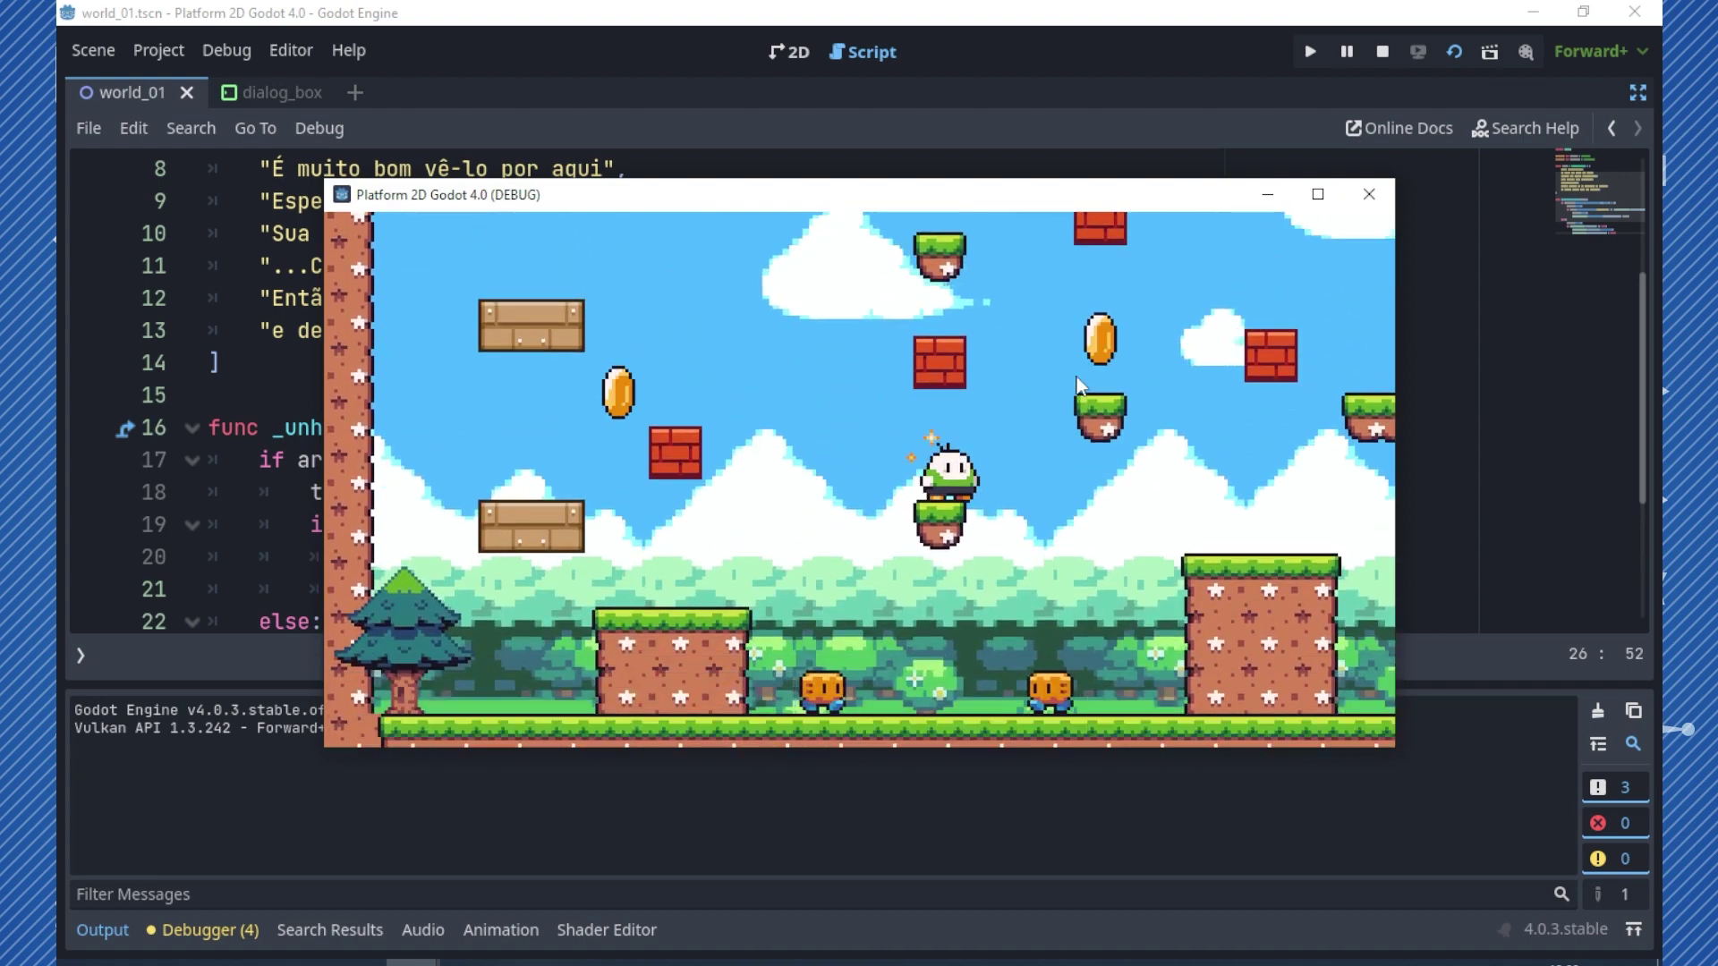
pyautogui.press('Right')
pyautogui.press('space')
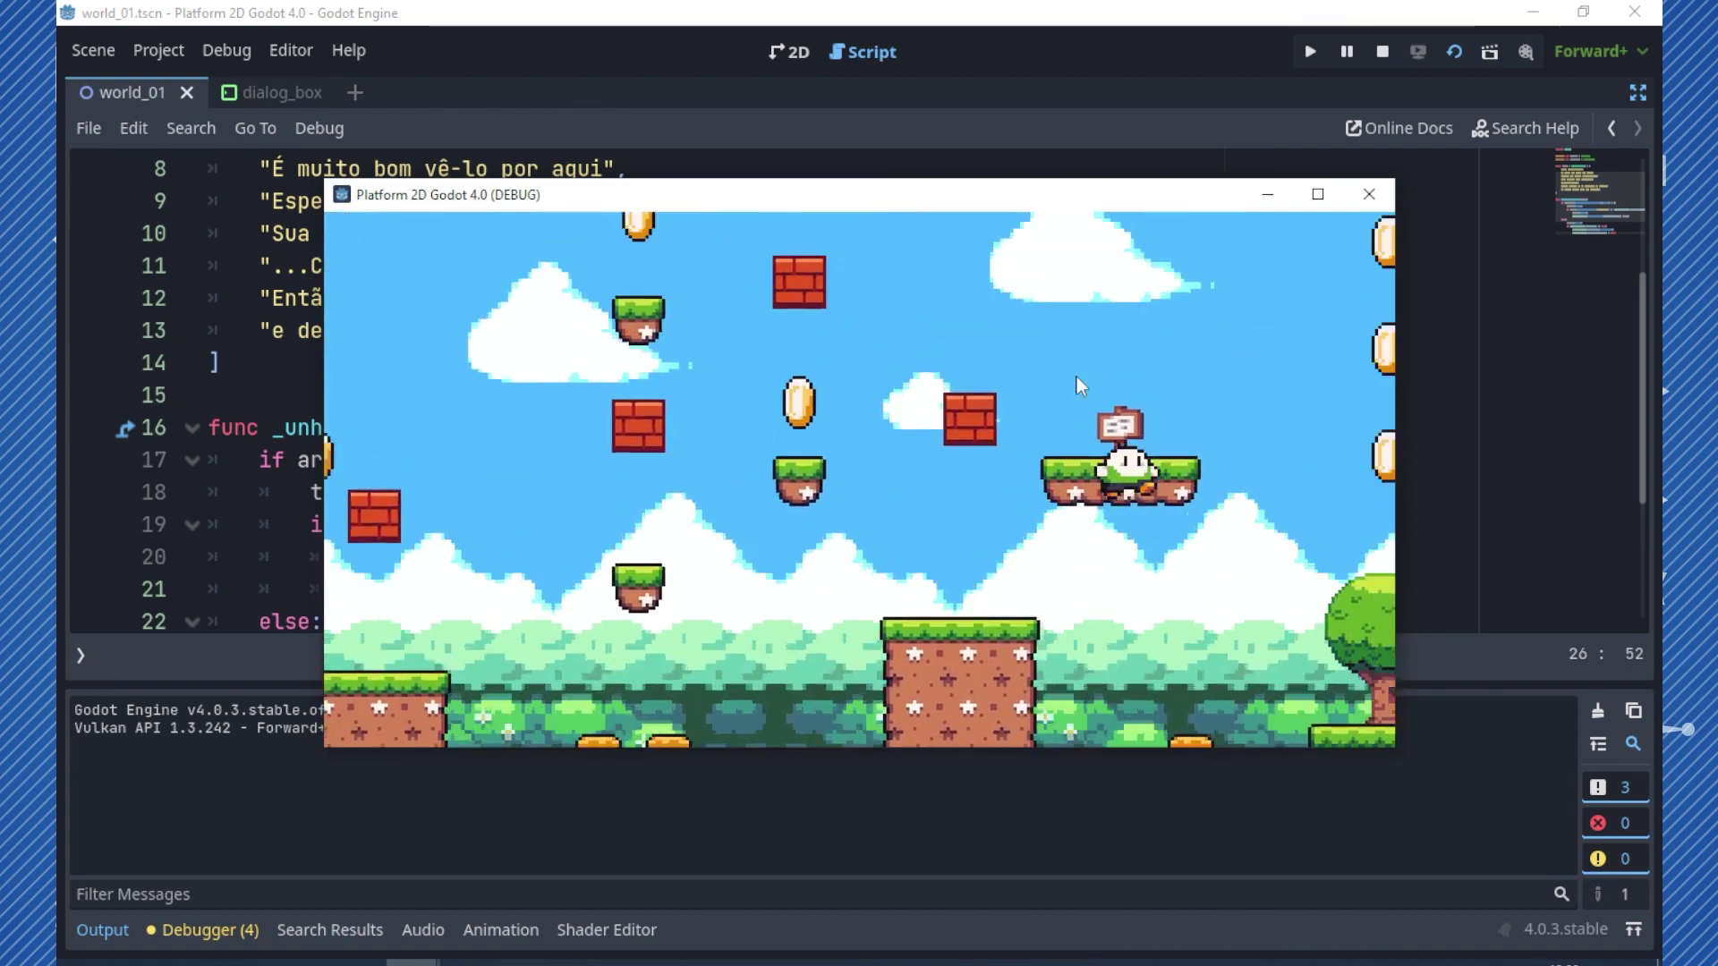
pyautogui.press('Right')
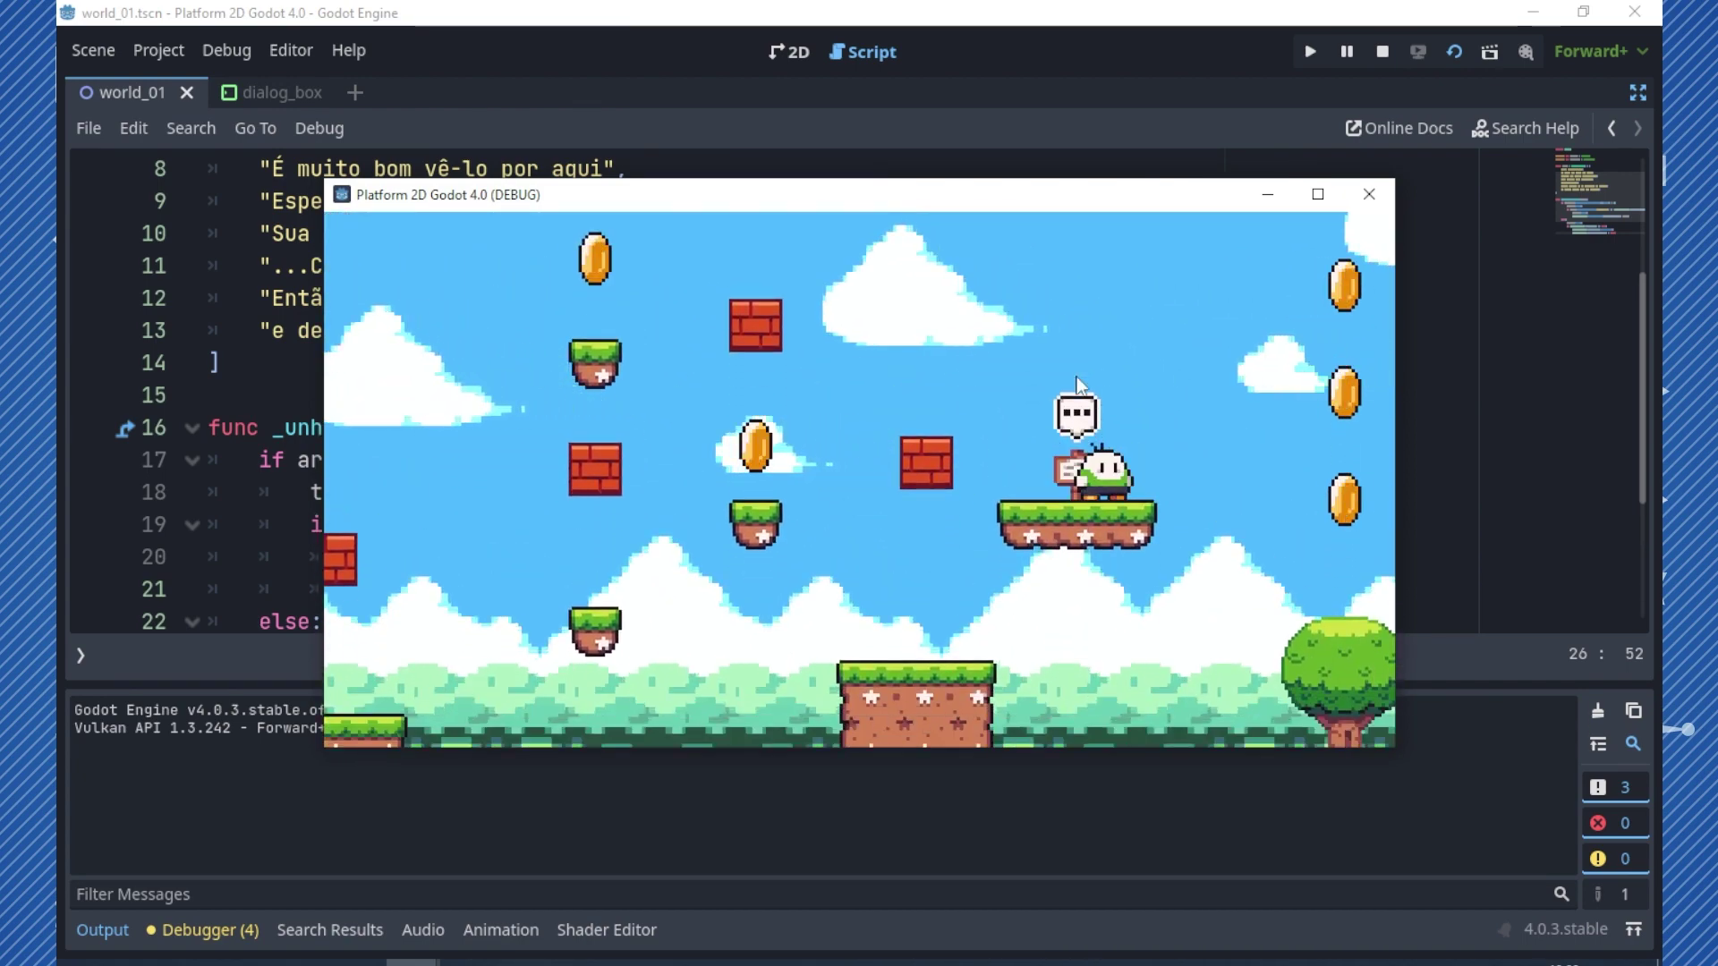
pyautogui.press('space')
pyautogui.press('Left')
pyautogui.press('Right')
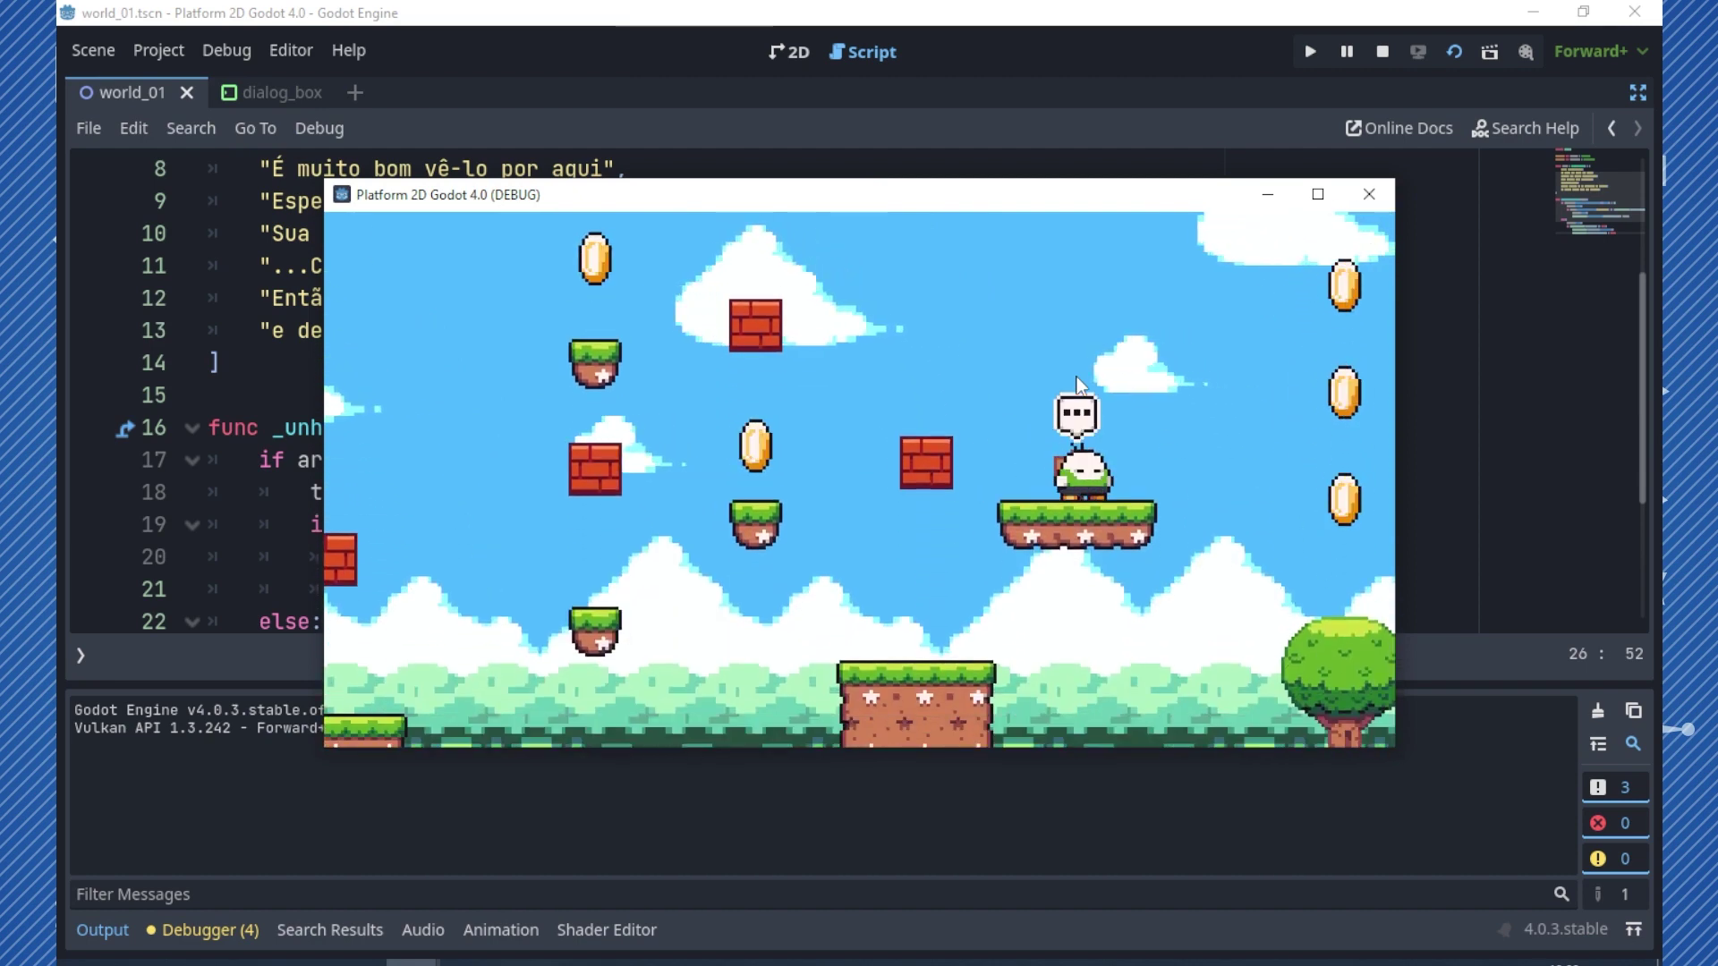
pyautogui.press('e')
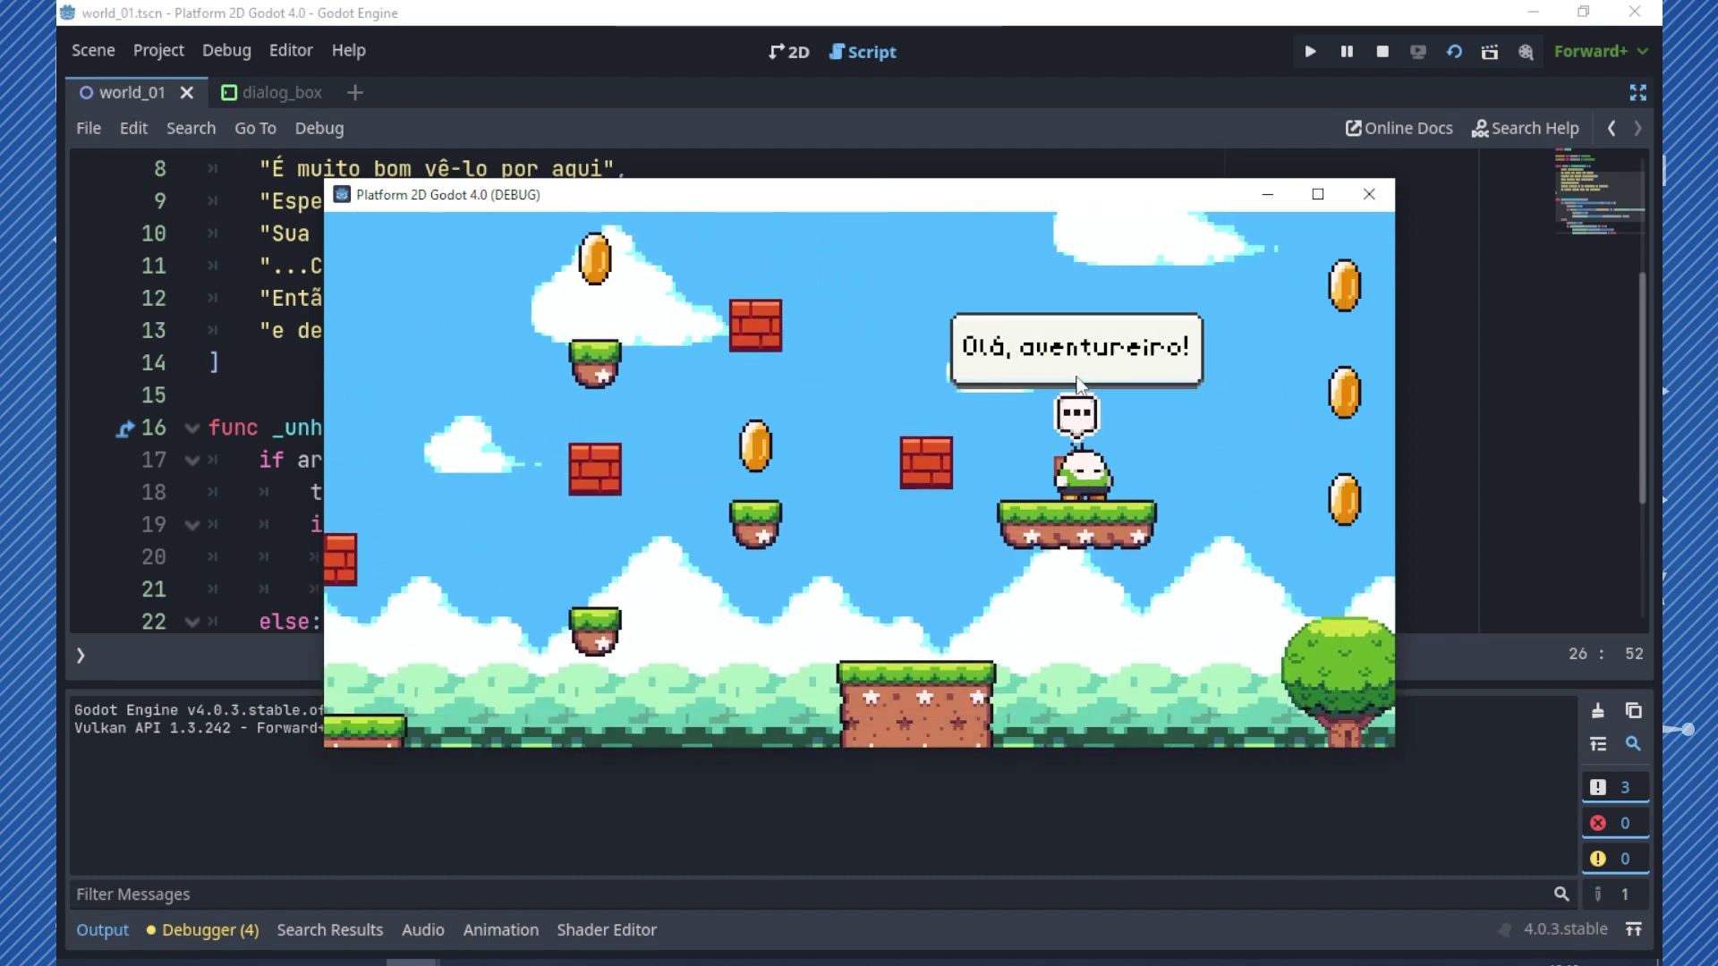
# - Jump off, return to the sign's platform, and interact to reopen the dialogue
pyautogui.press('space')
pyautogui.press('Left')
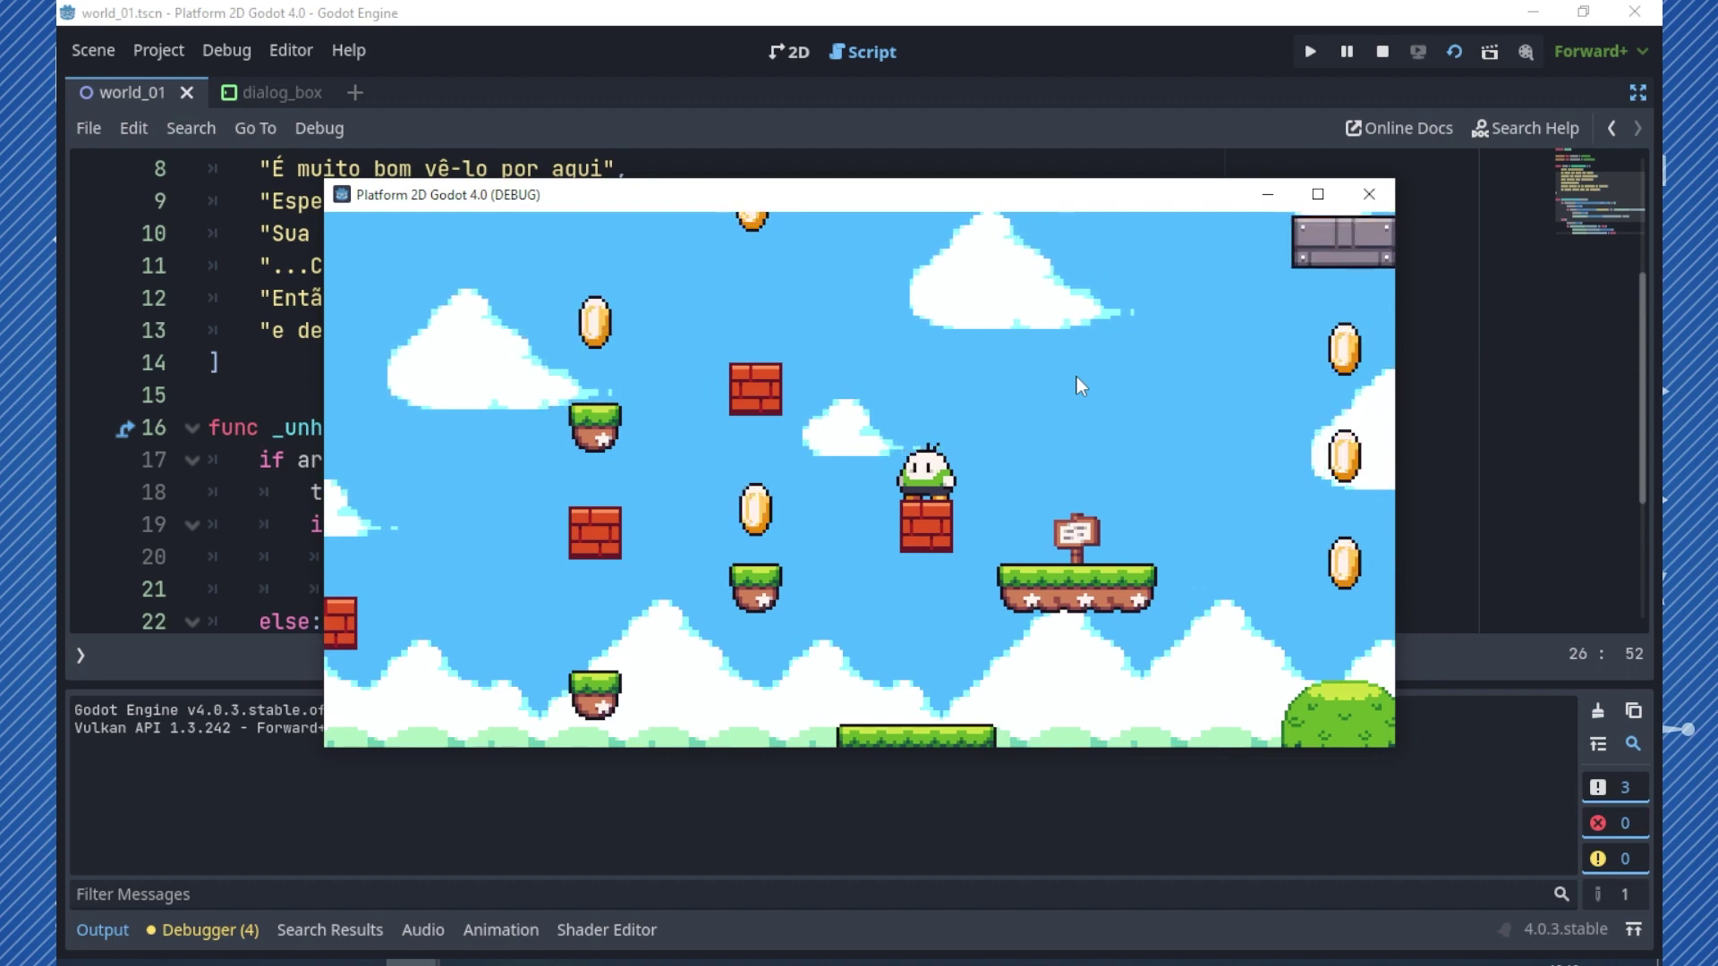
pyautogui.press('Right')
pyautogui.press('e')
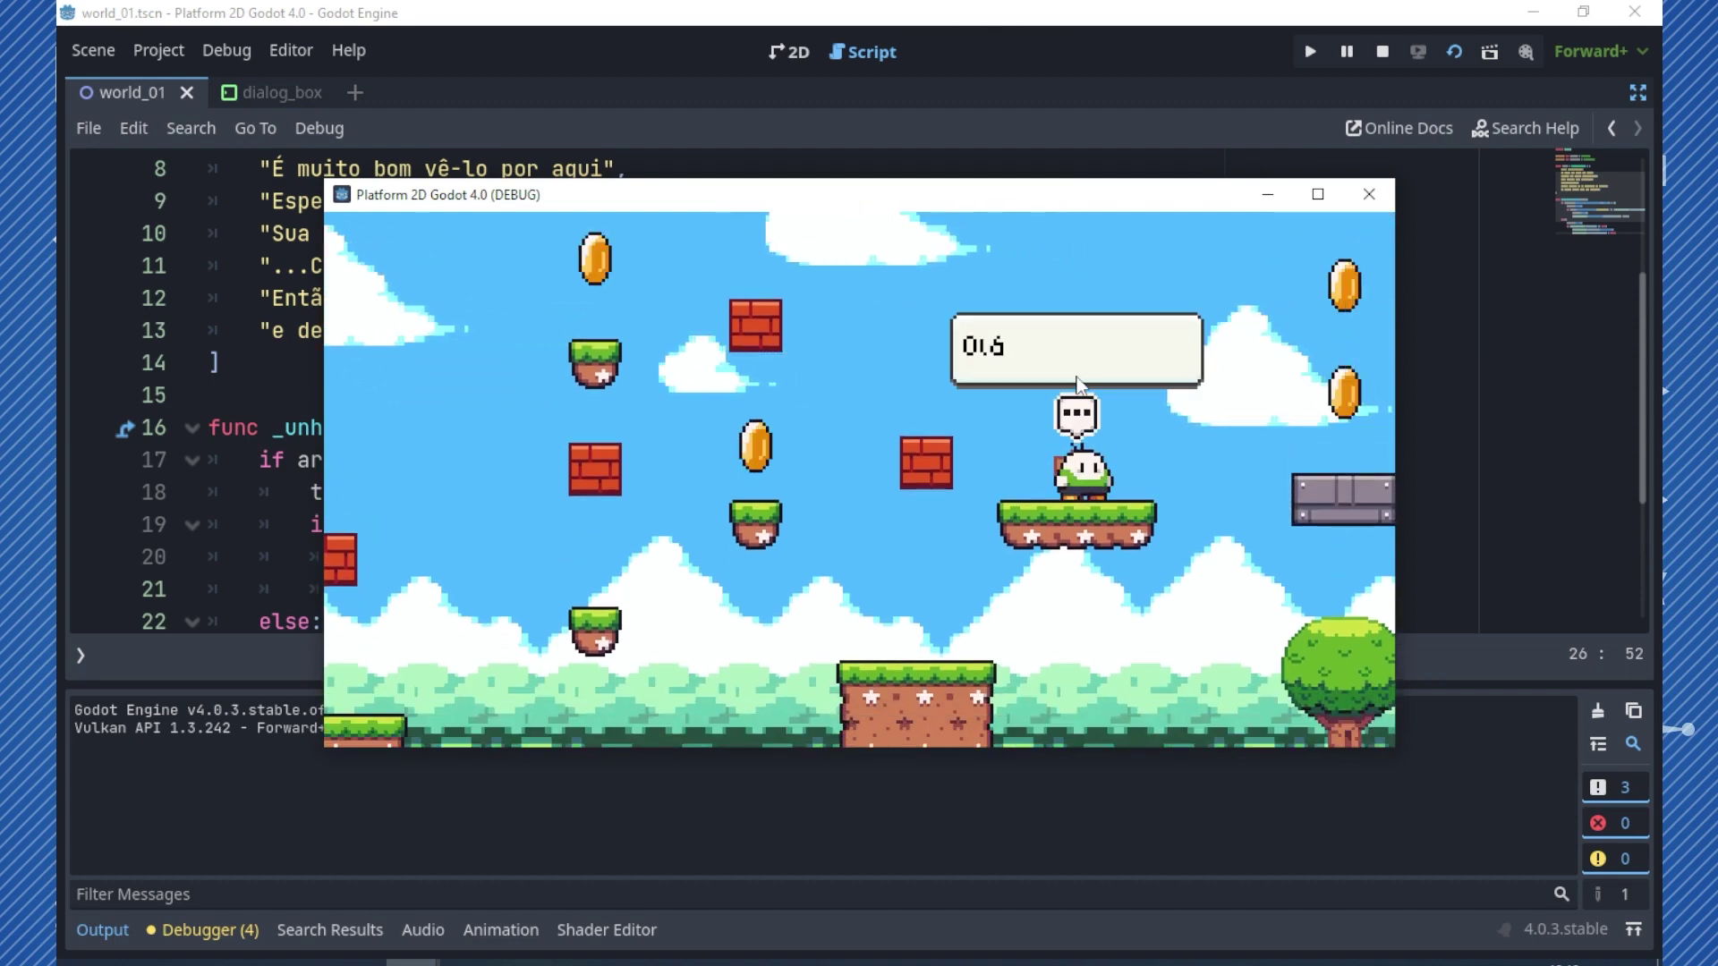
# - Advance through every dialogue line to "e deixar aquela meia lua LIKE!!!", then jump away left
pyautogui.press('e')
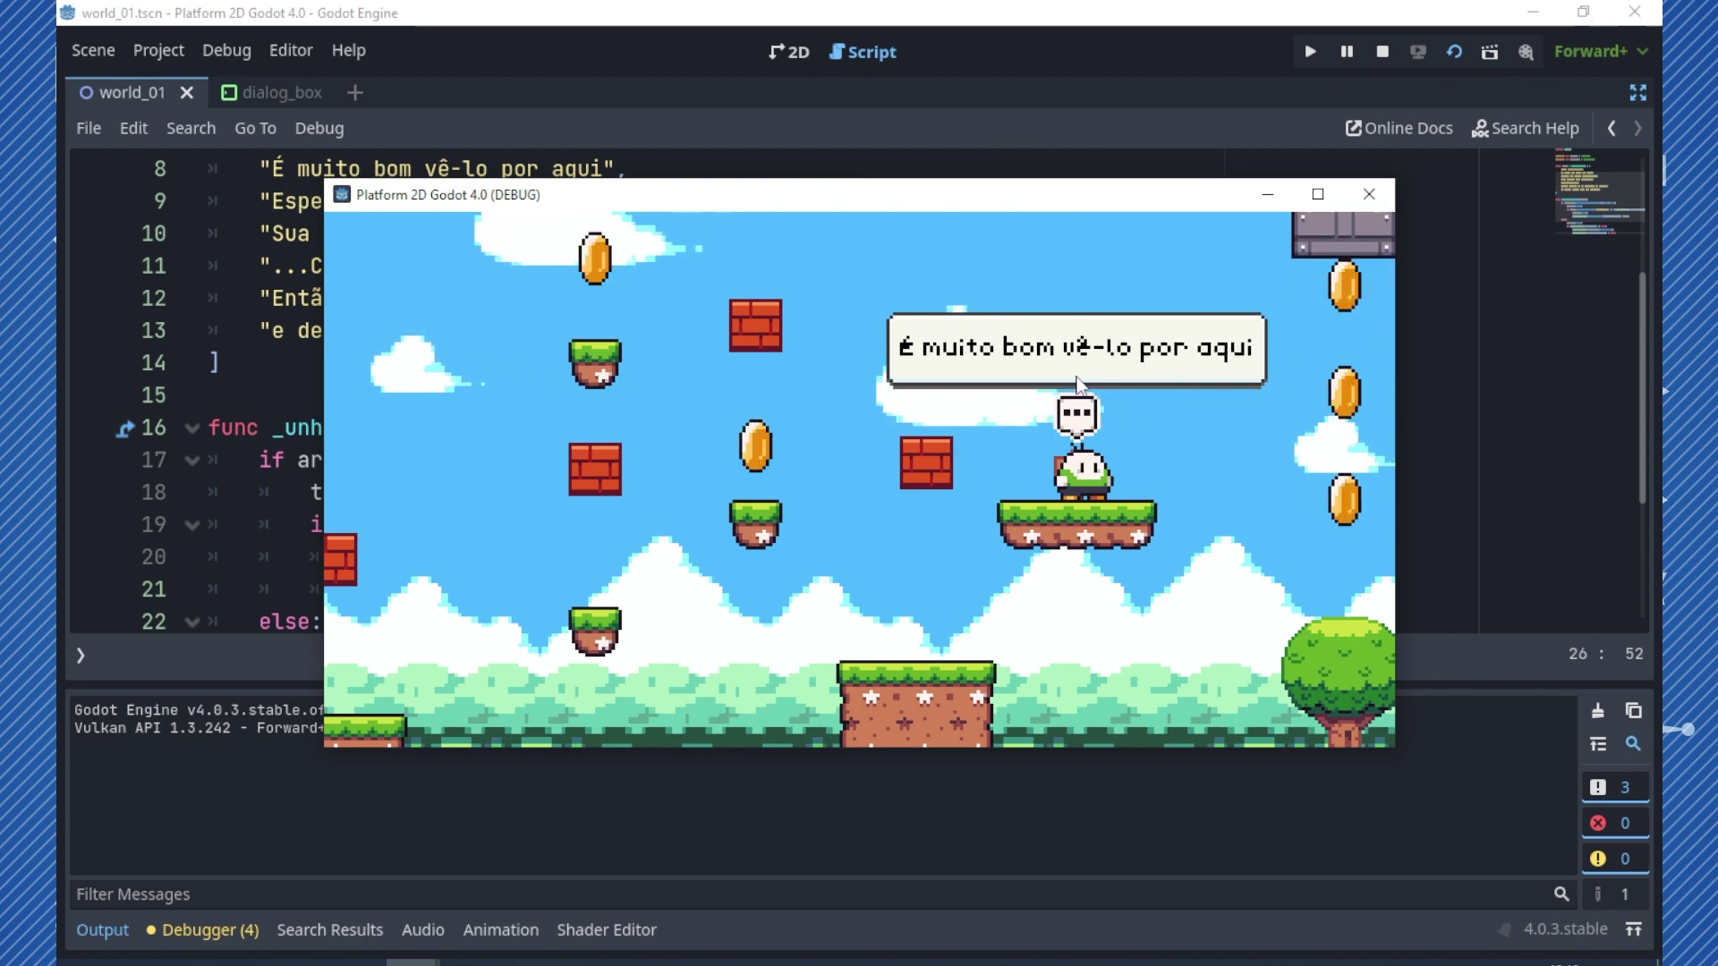
pyautogui.press('e')
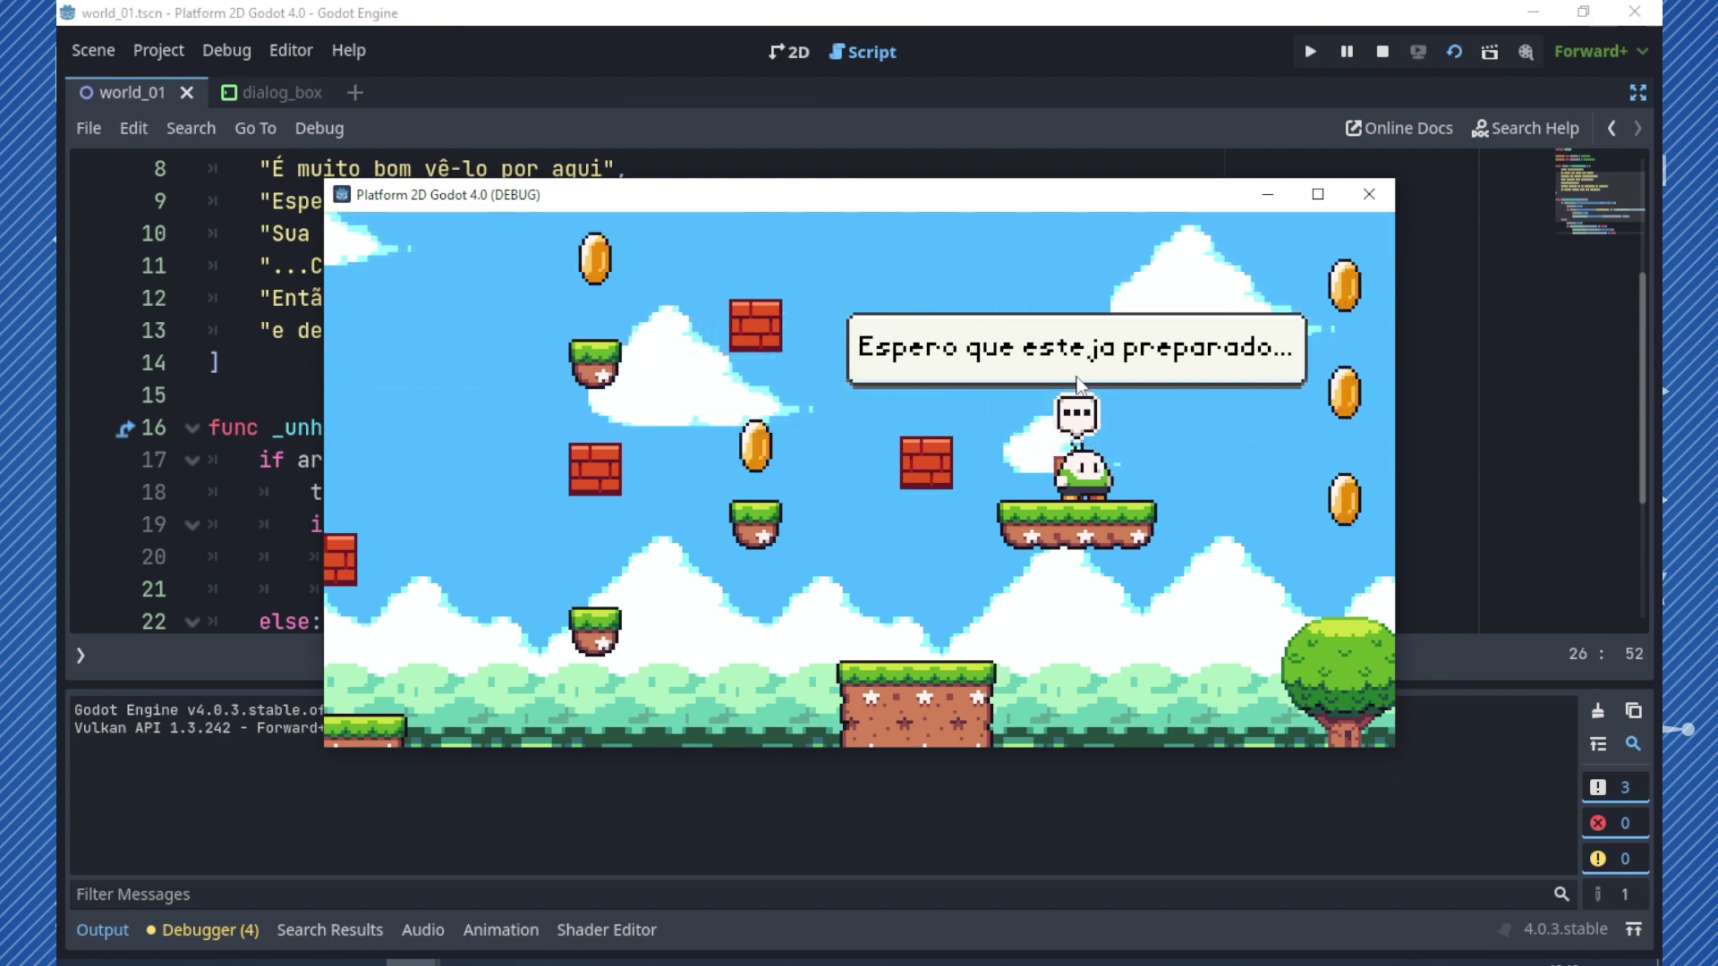
pyautogui.press('e')
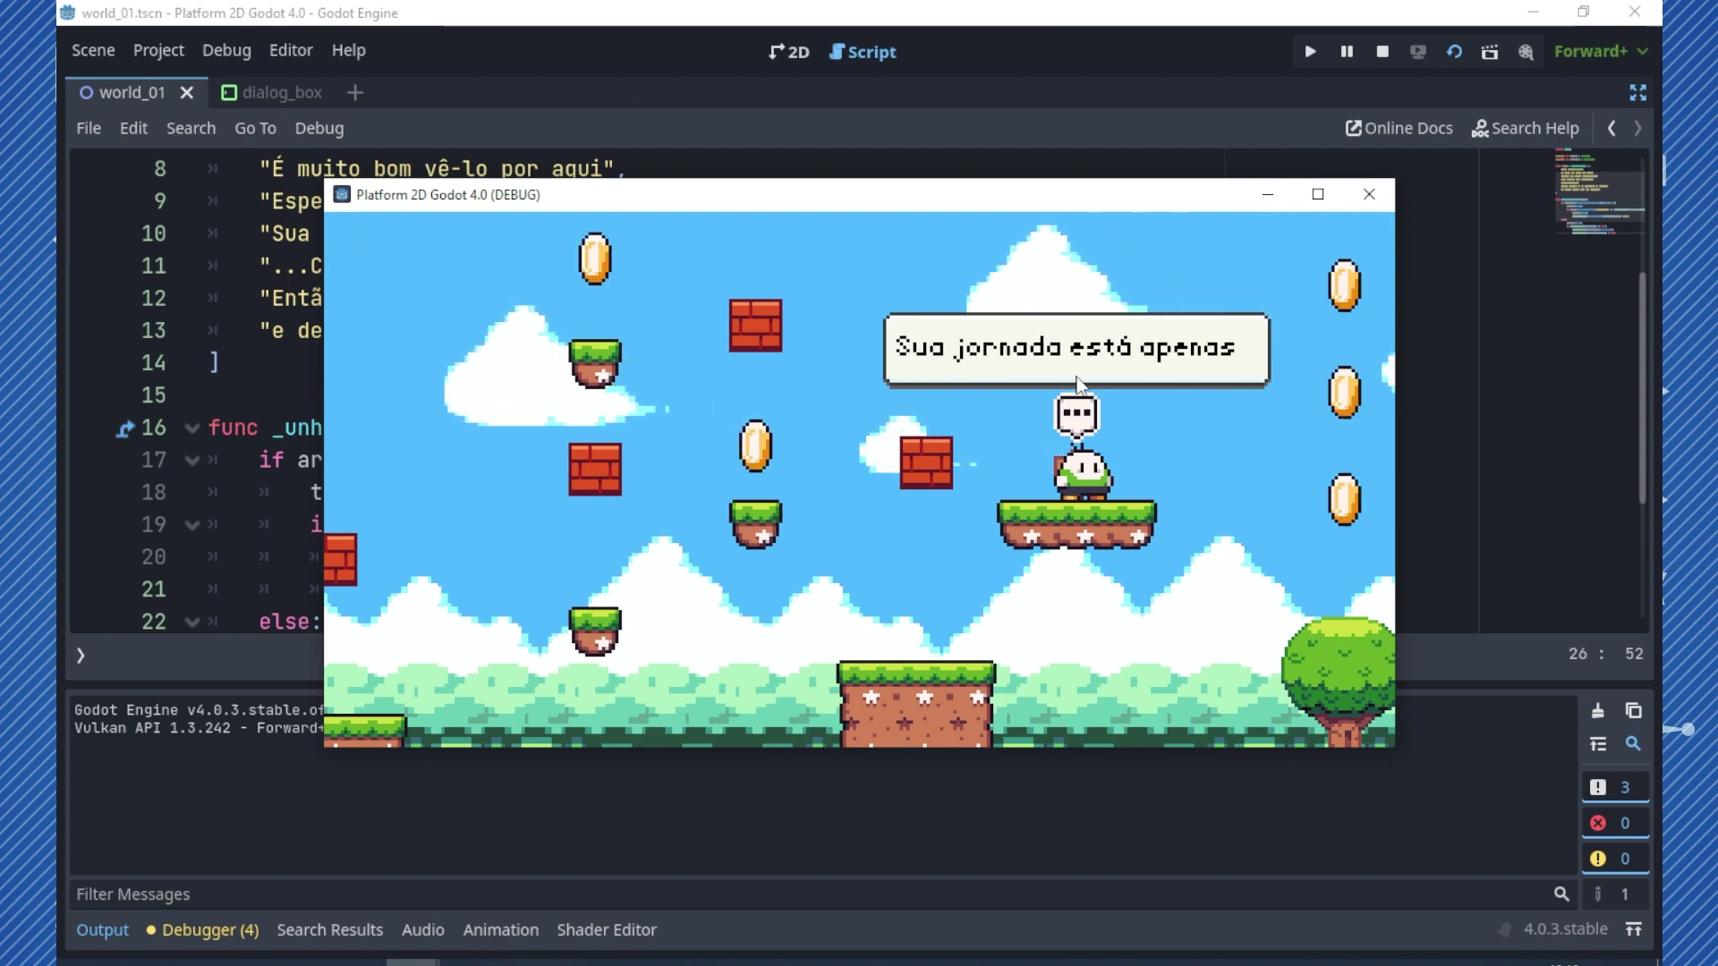
pyautogui.press('e')
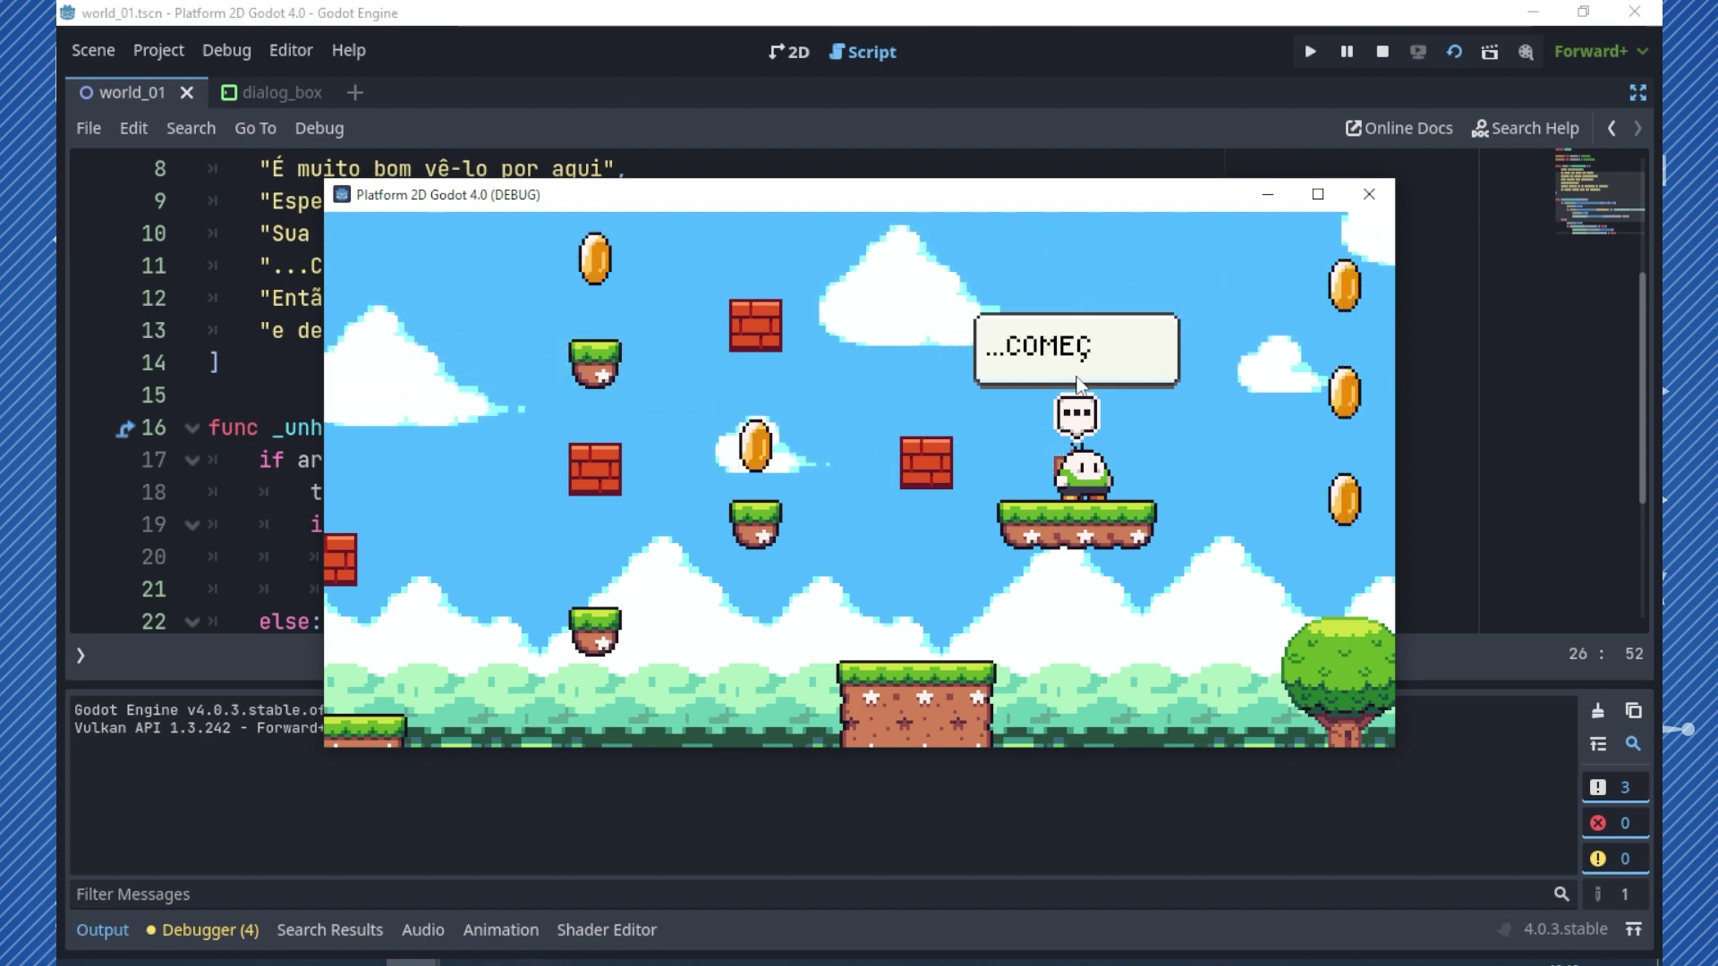
pyautogui.press('e')
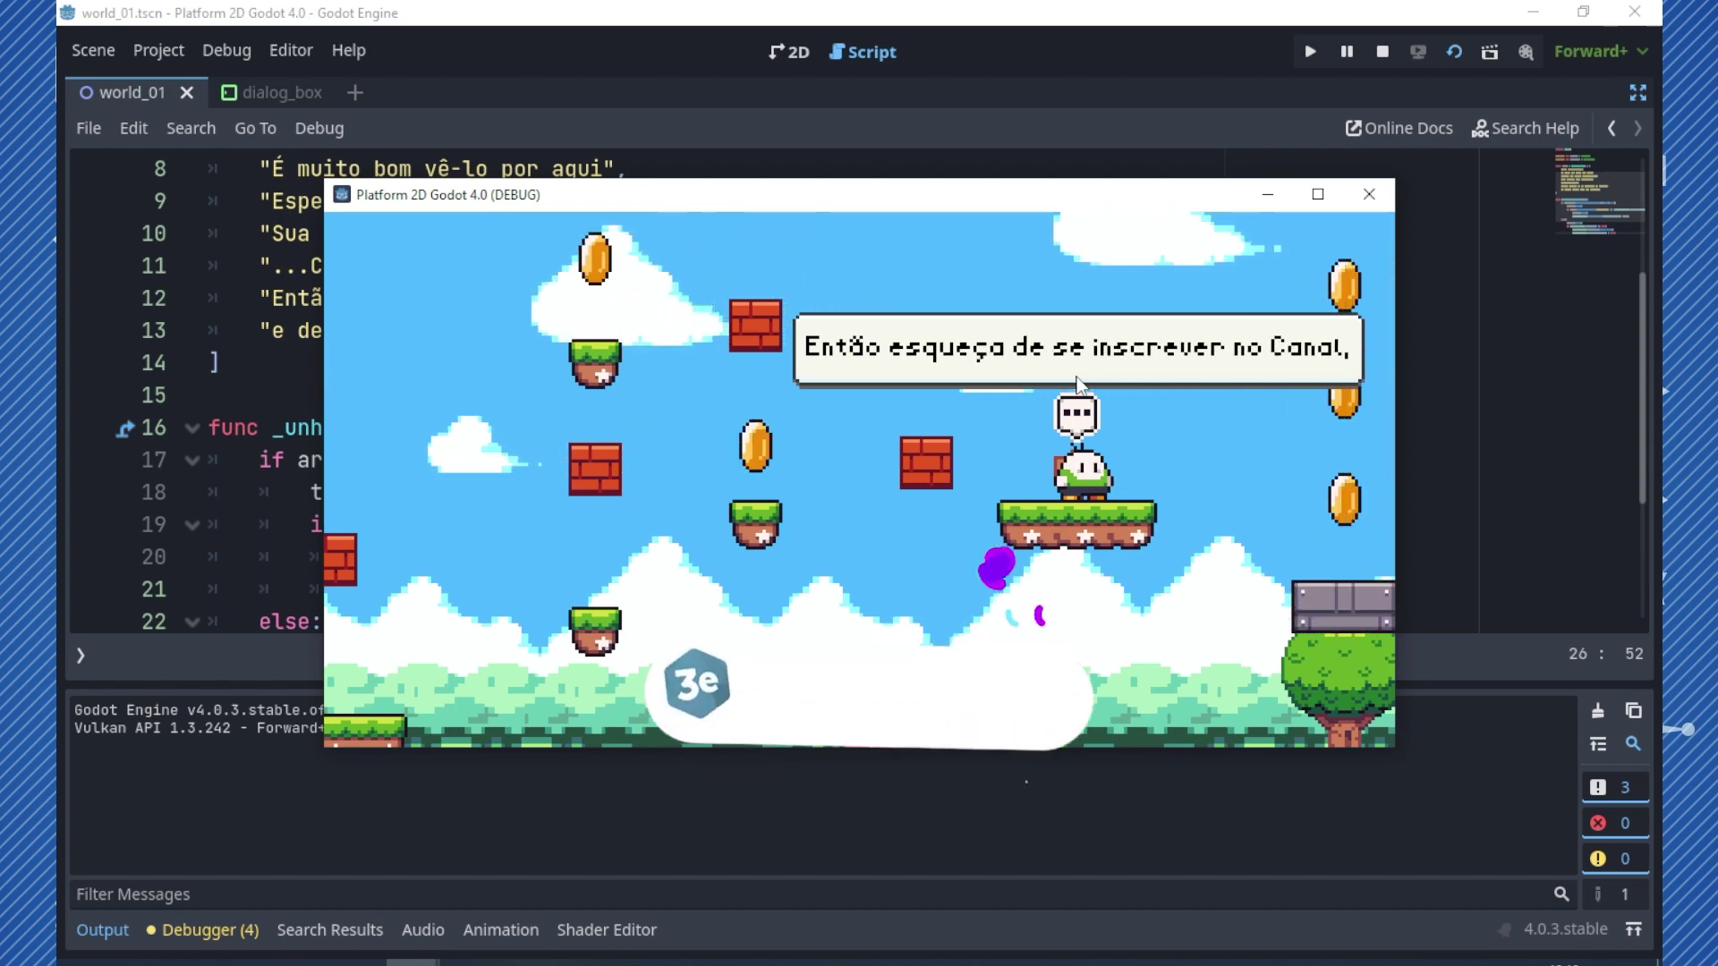
pyautogui.press('e')
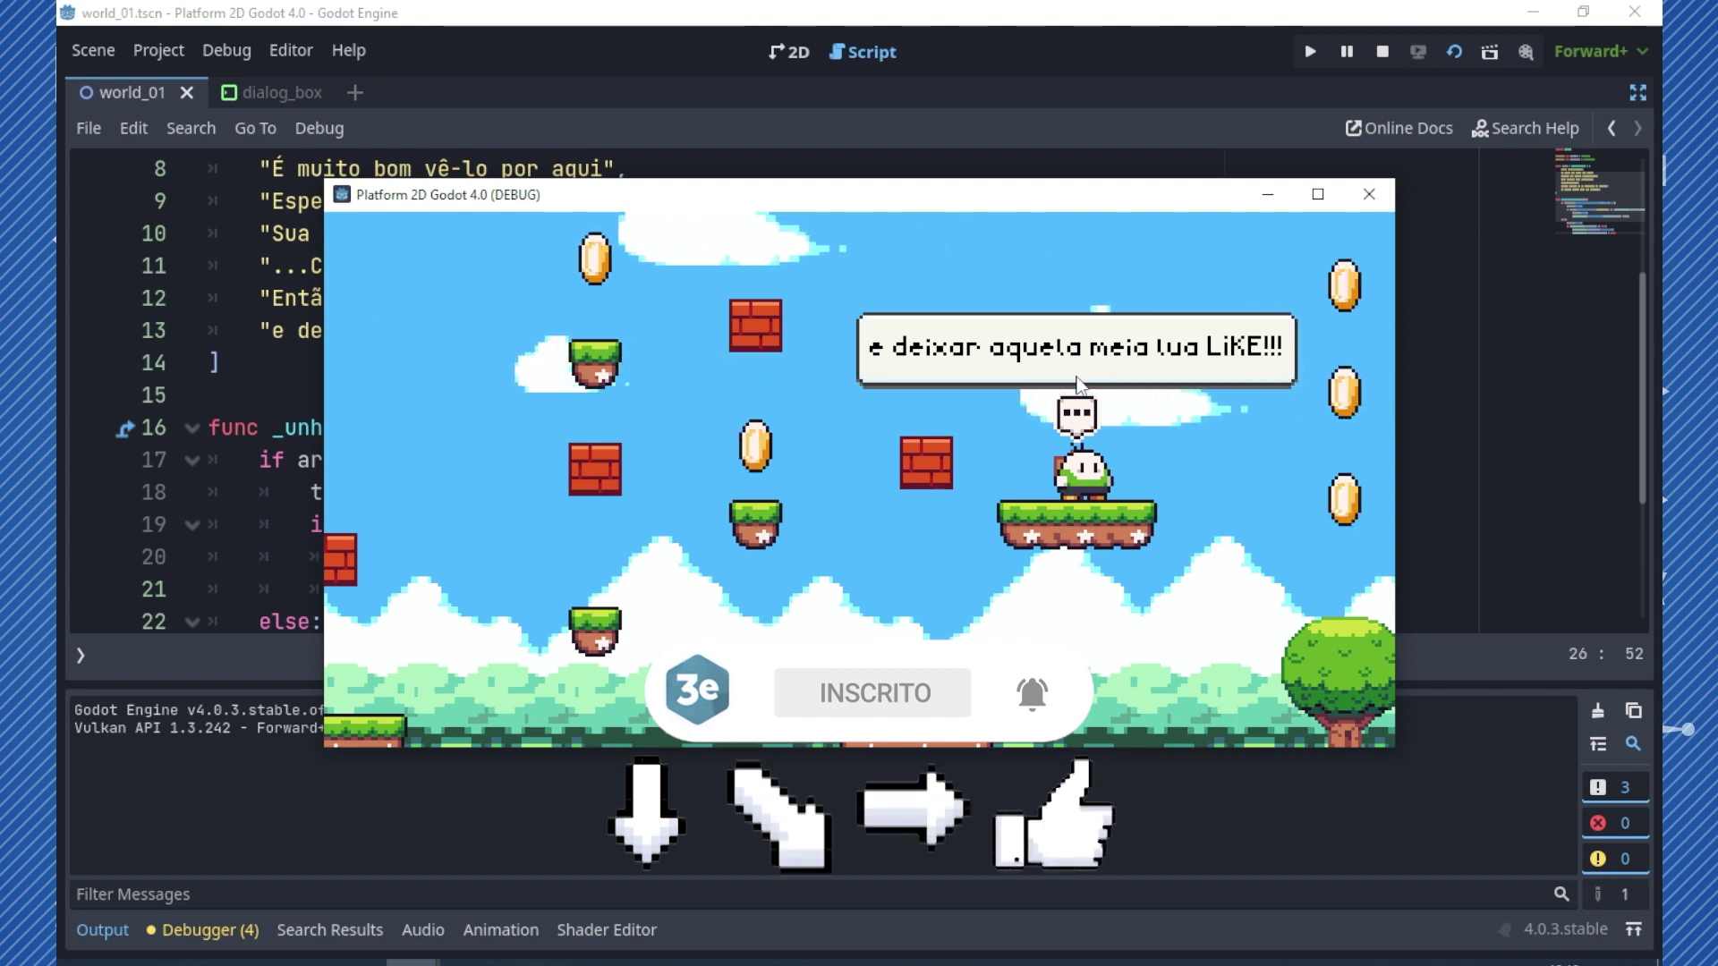
pyautogui.press('e')
pyautogui.press('space')
pyautogui.press('Left')
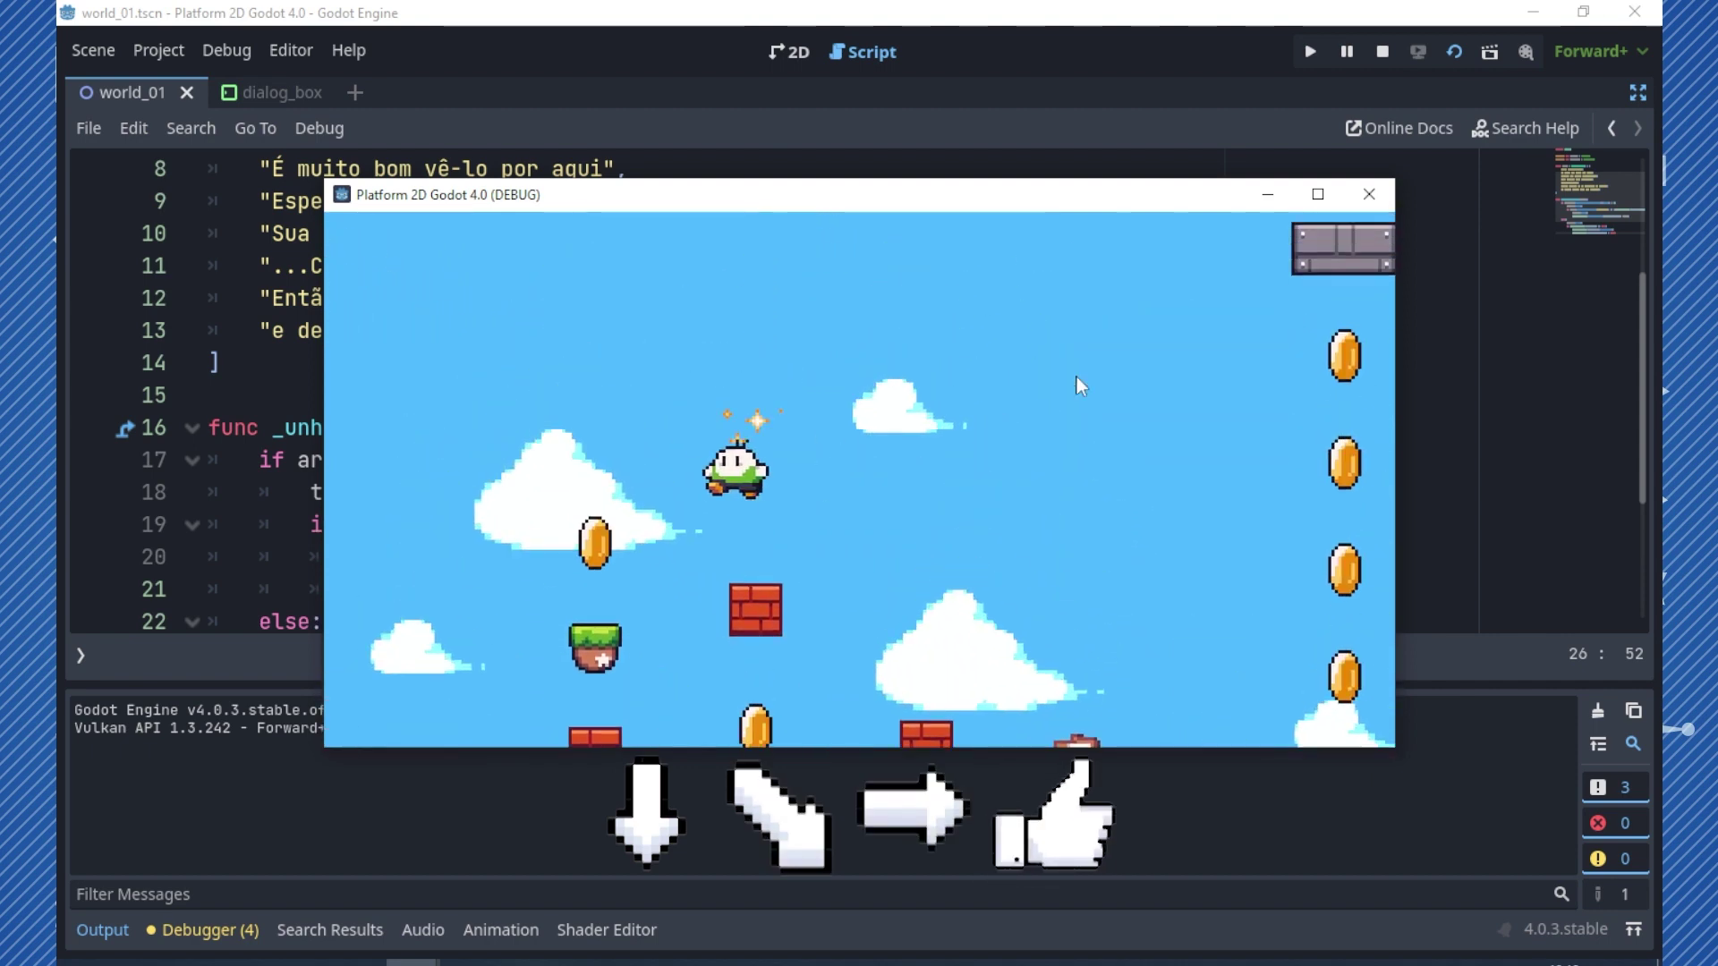
# - Reopen the sign's dialogue, then walk and jump away so the bubble closes
pyautogui.press('Right')
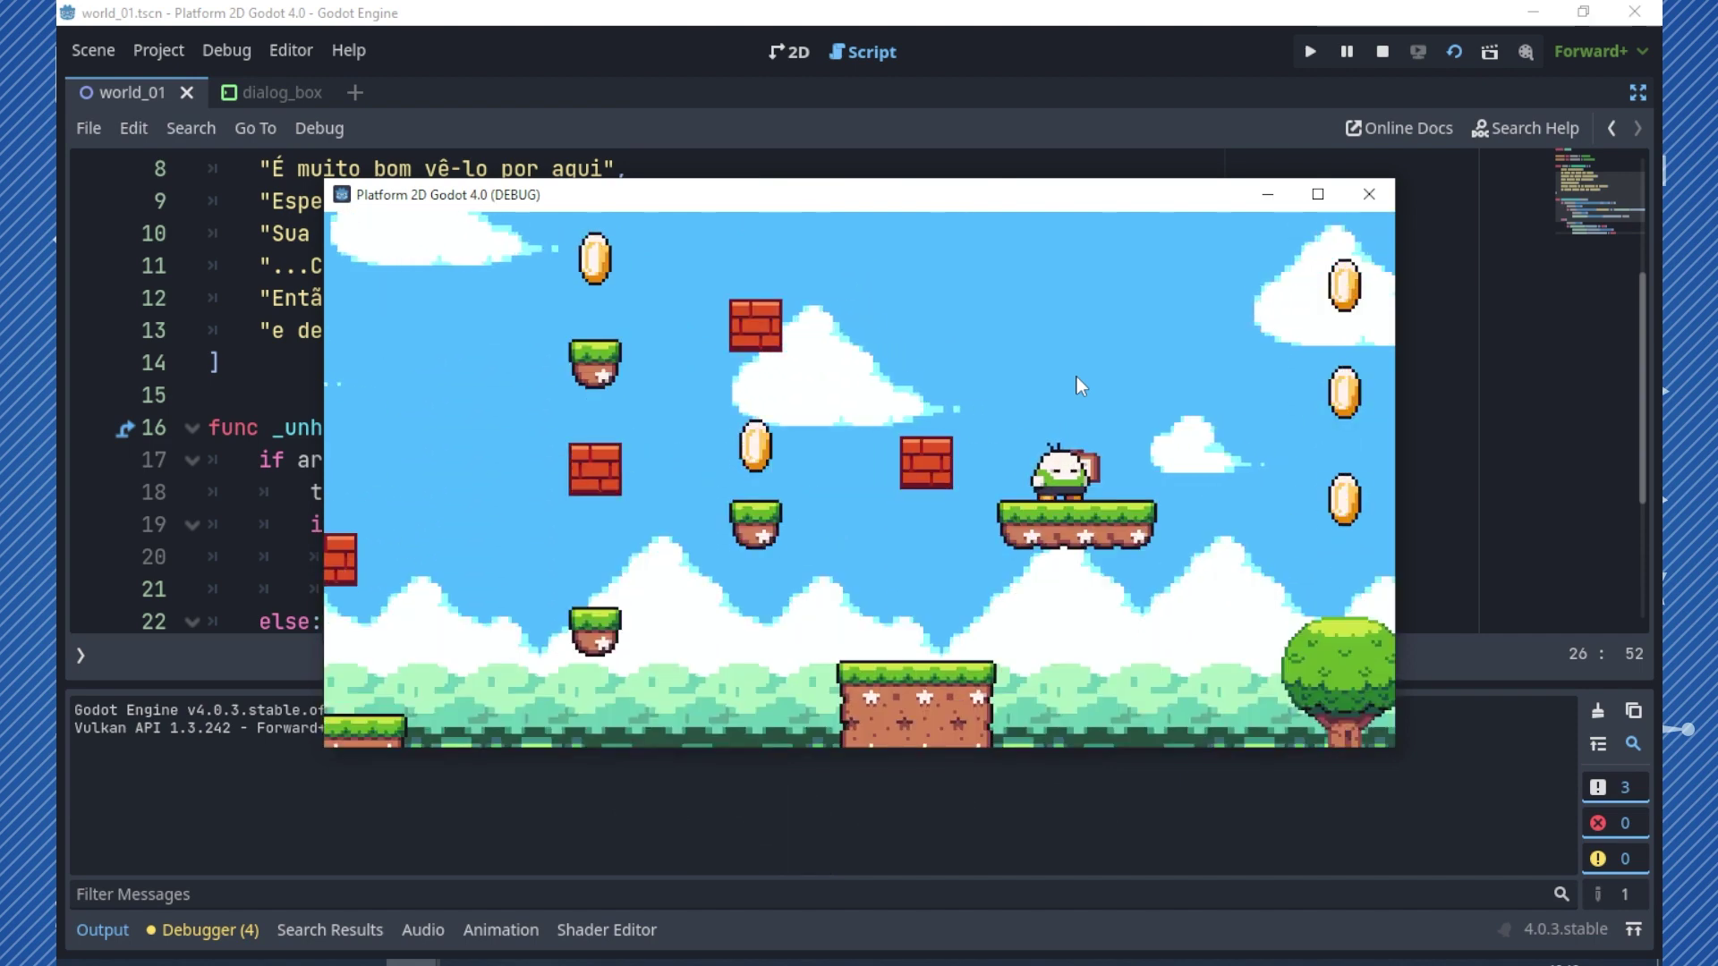
pyautogui.press('e')
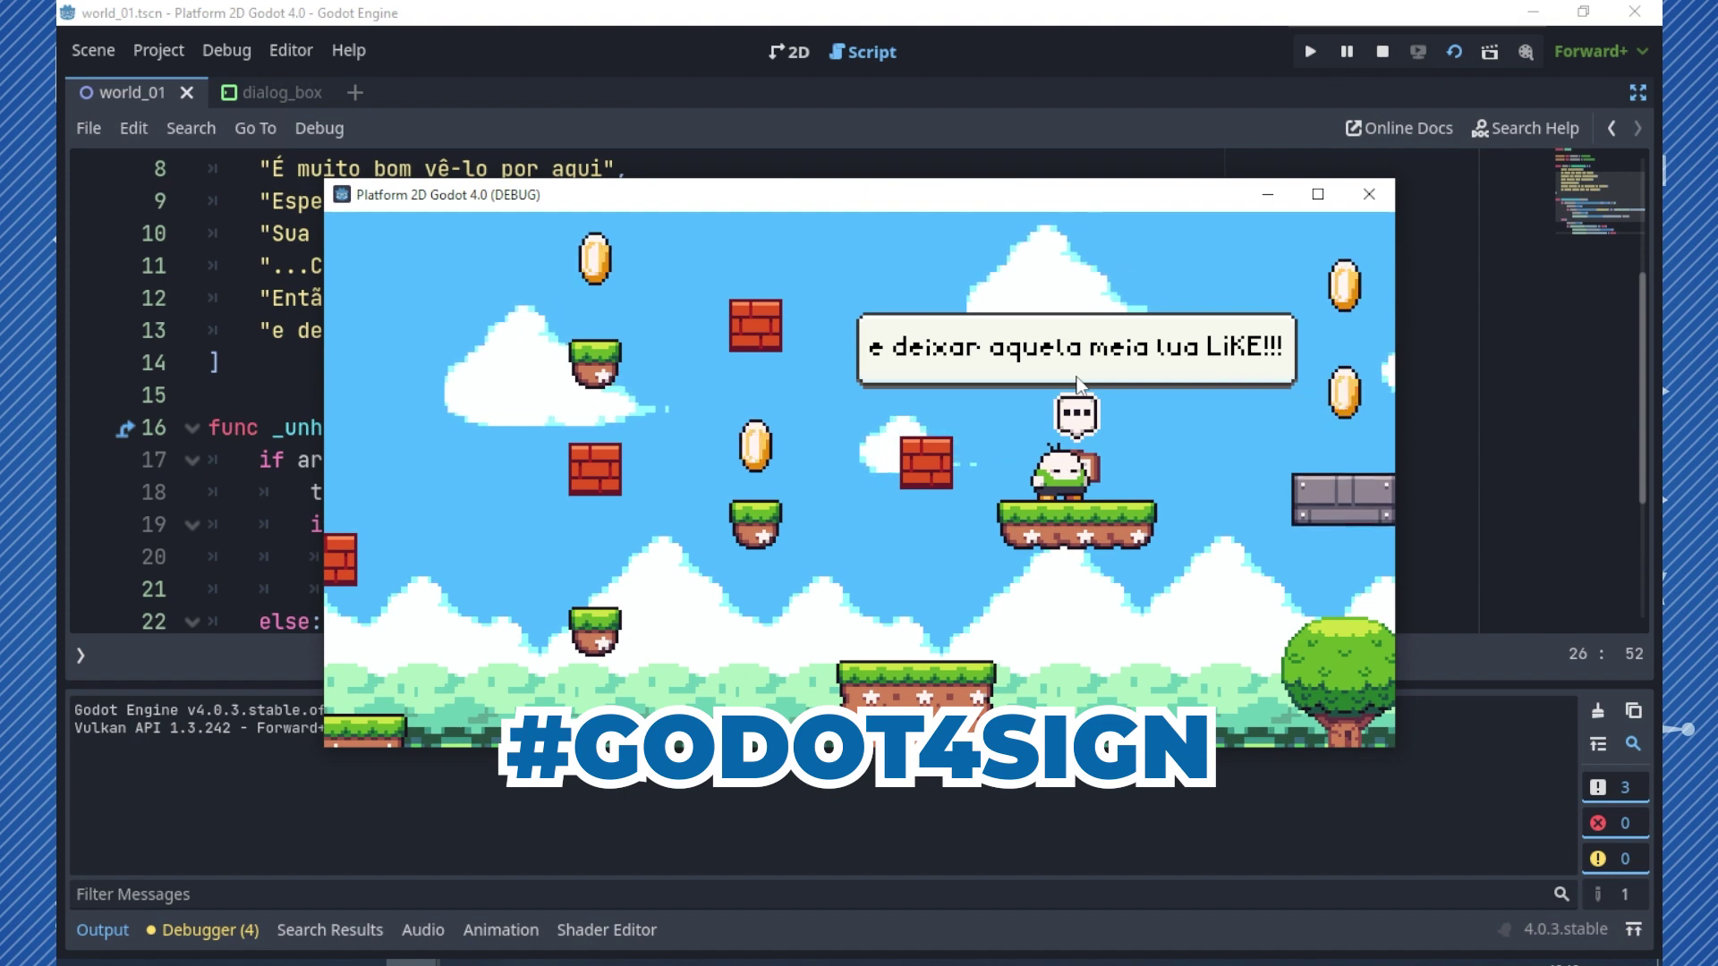
pyautogui.press('Right')
pyautogui.press('space')
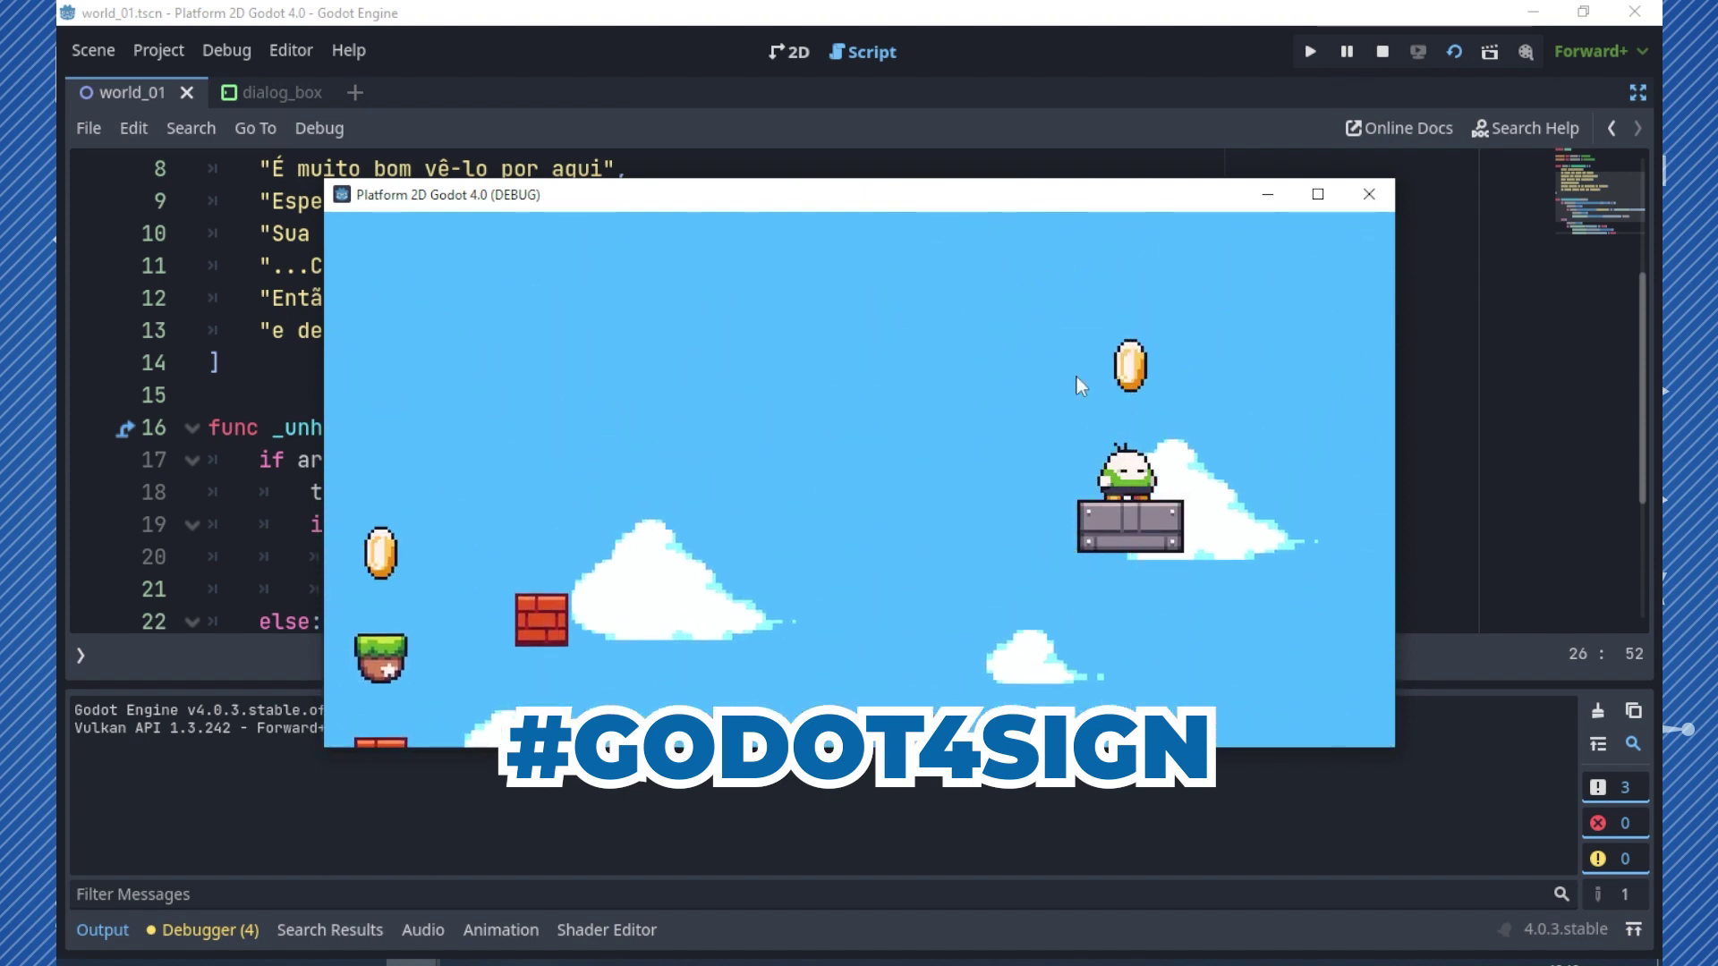
pyautogui.press('space')
pyautogui.press('Right')
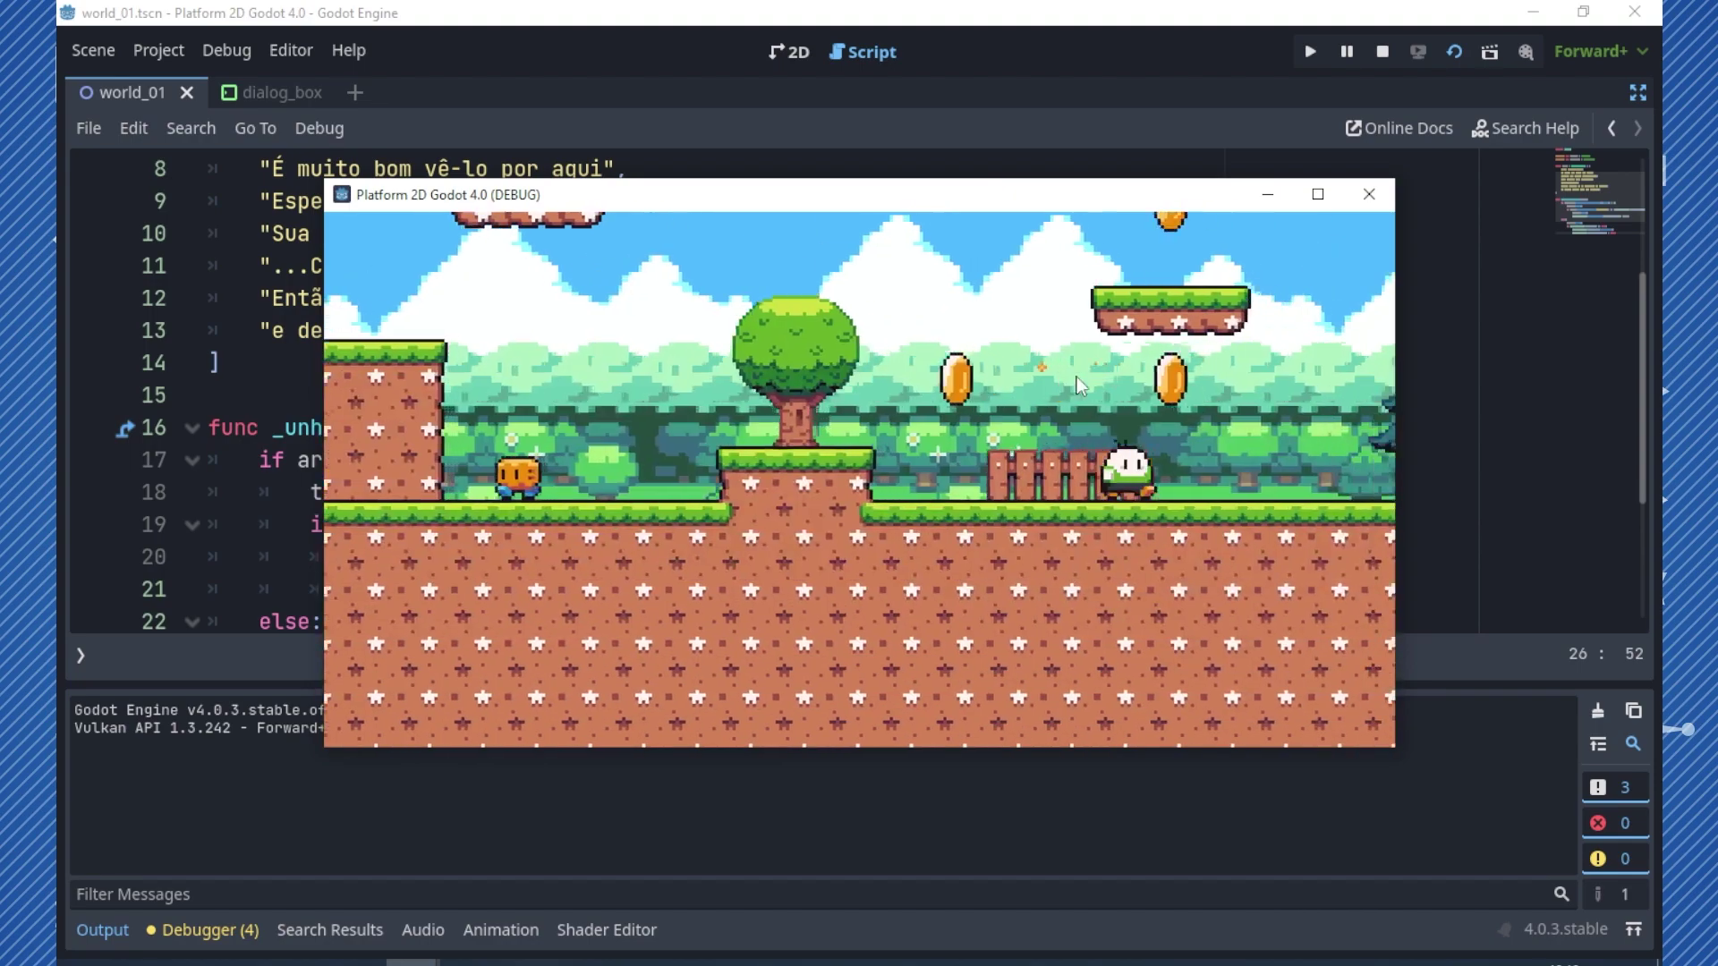